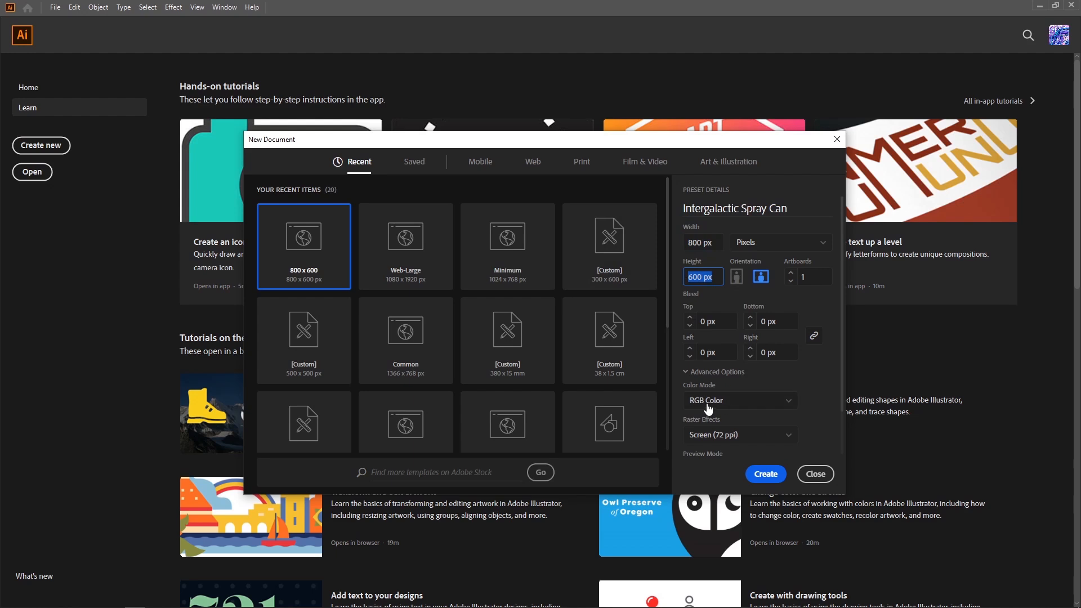
Step: Create the 800 x 600 px document with Screen (72 ppi) raster effects and paste in the hand-drawn spray can sketch
click(724, 435)
click(732, 439)
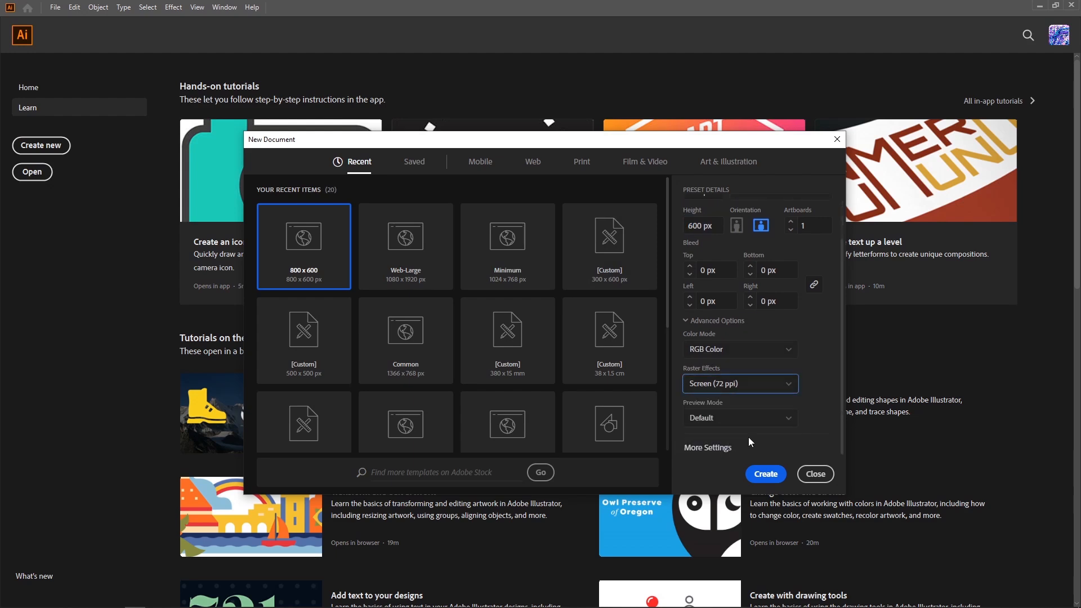
click(766, 474)
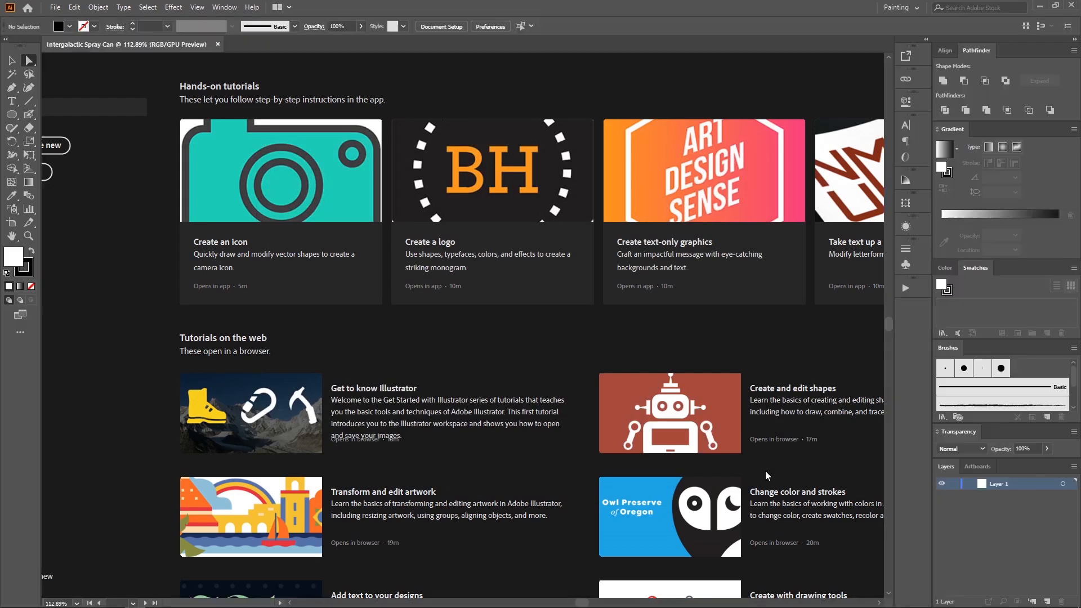
key(ctrl+v)
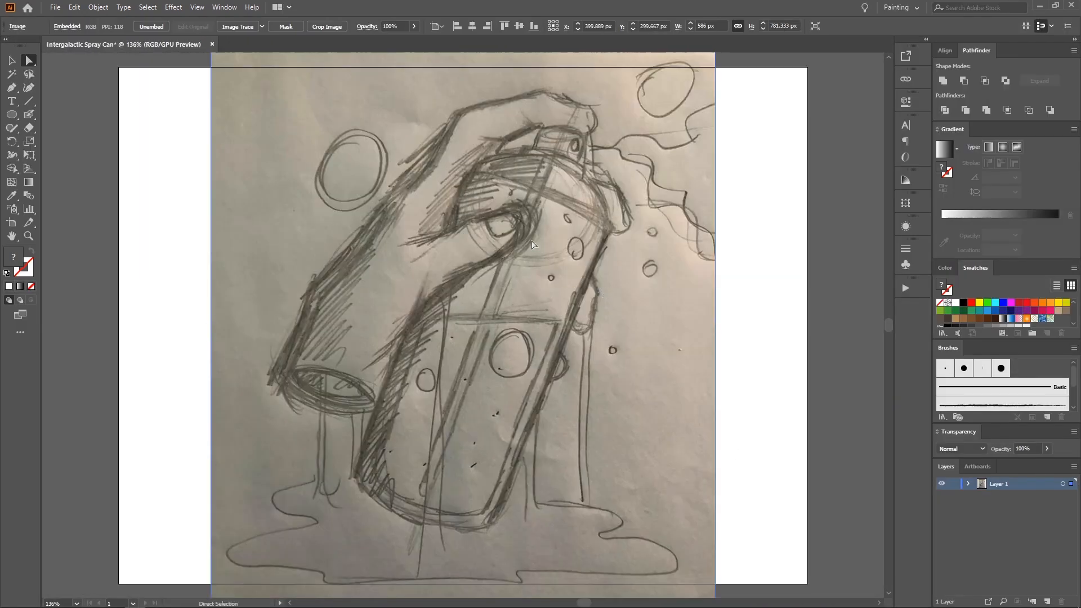
Step: Rename the sketch image's layer as "Sketch" and lower the layer's opacity to 55%
double_click(997, 484)
text(Sketch)
click(1063, 485)
click(1046, 448)
drag(1043, 461, 1023, 463)
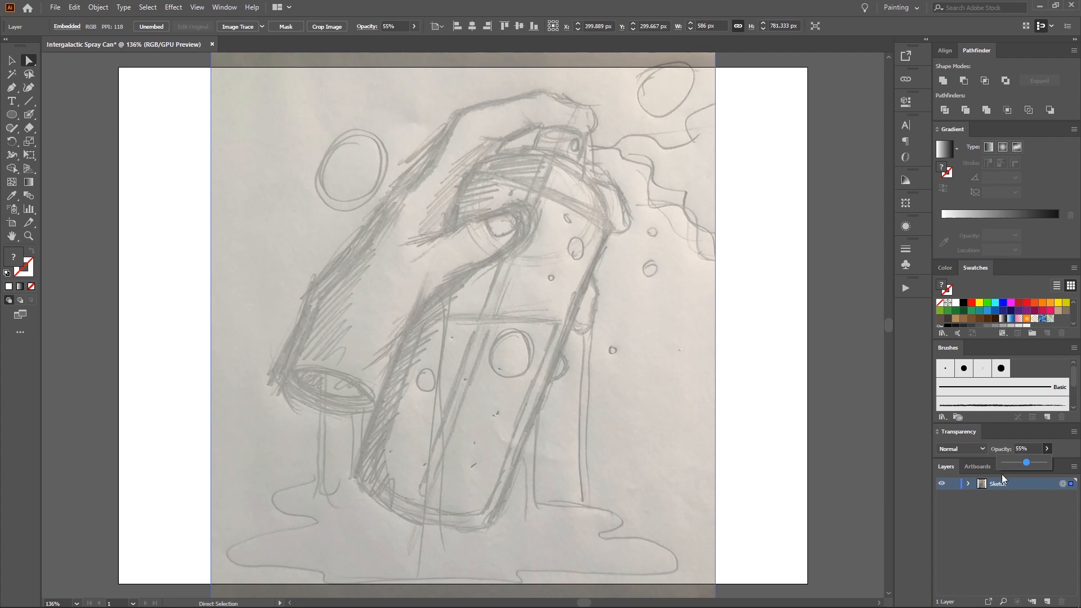
Step: Lock the Sketch layer and add a new layer named "Spray Can" above it
click(954, 483)
click(953, 483)
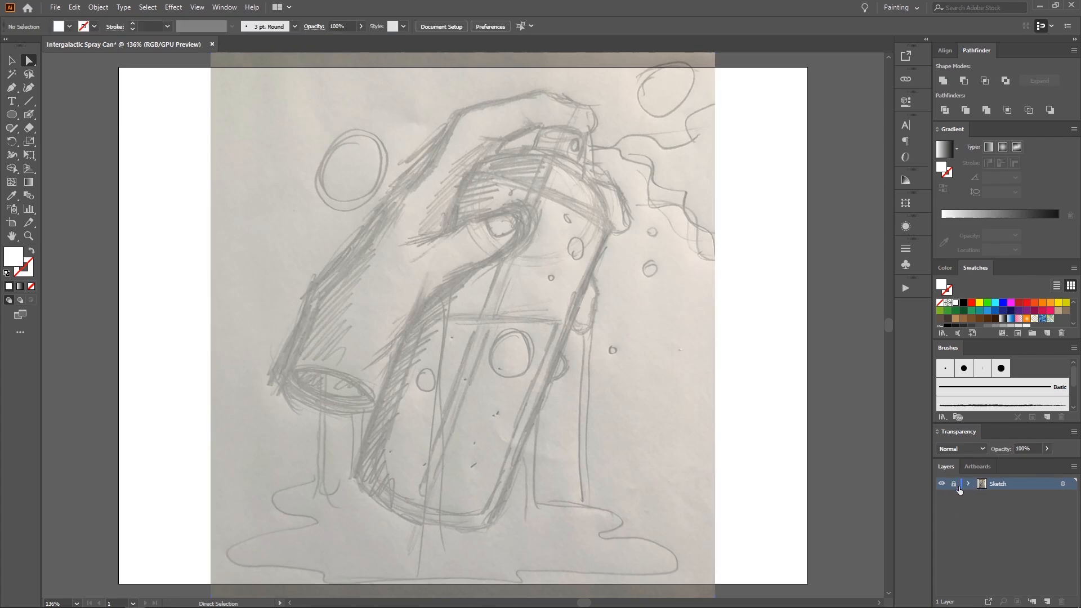
click(1047, 601)
double_click(1001, 483)
text(Sp)
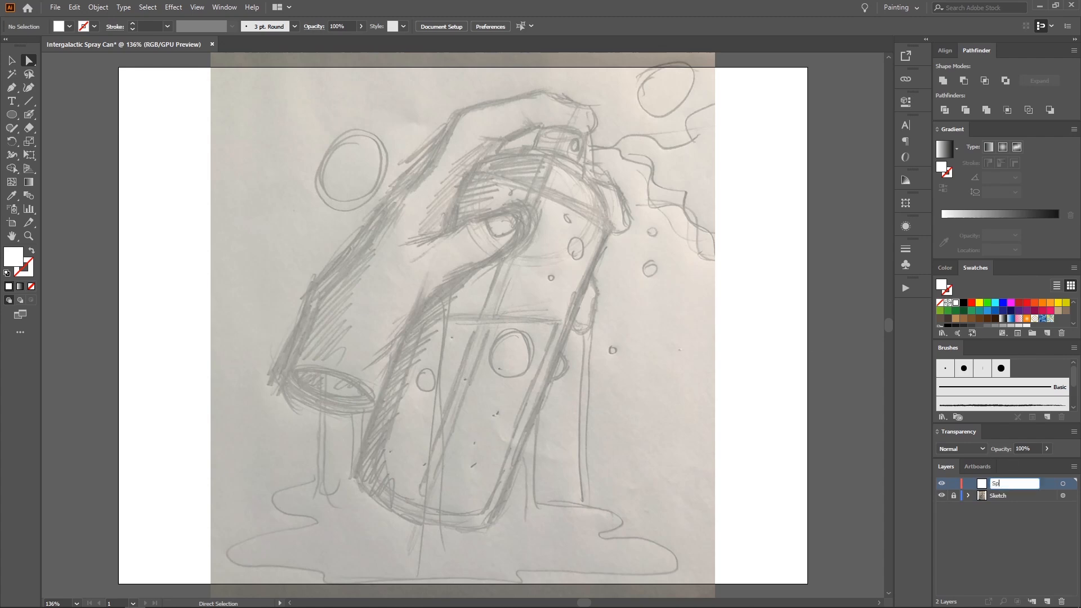
text(ray Can)
key(alt+Tab)
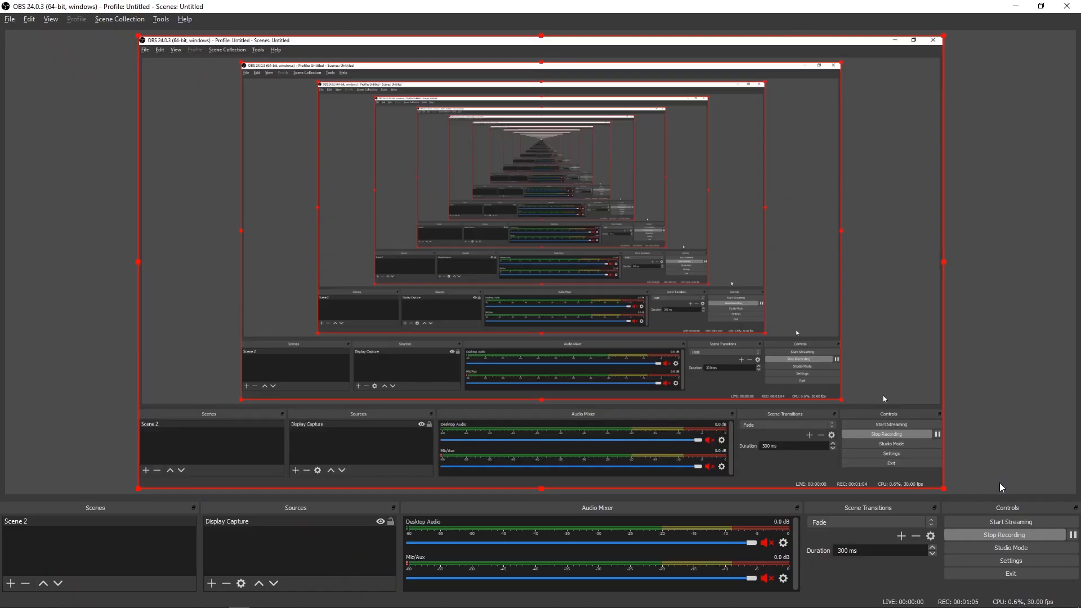
key(alt+Tab)
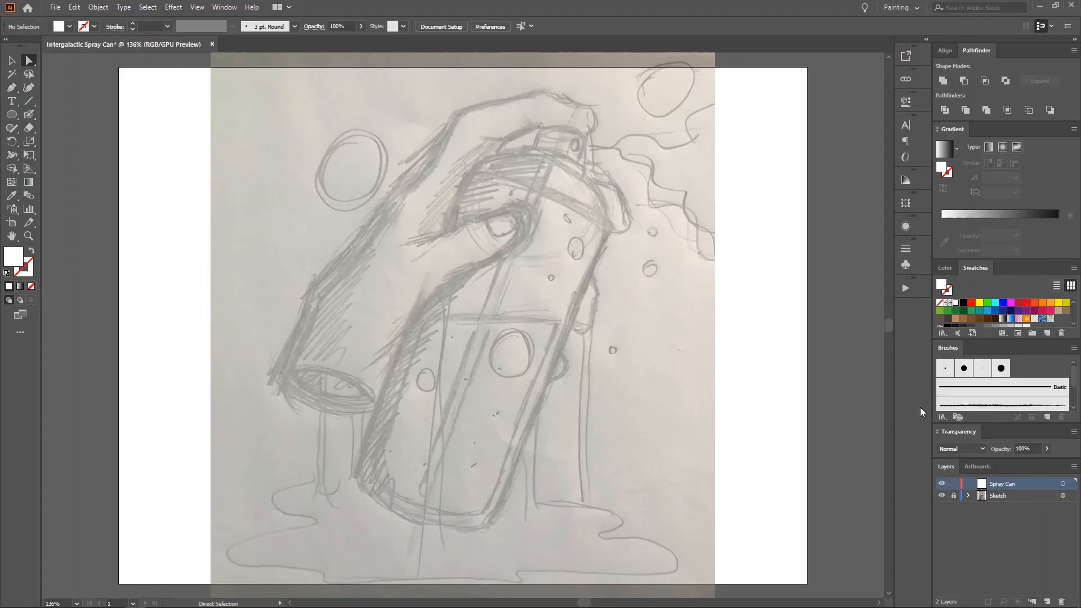
Step: Configure the Blob Brush with fully Accurate fidelity, a 2 pt size controlled by Pressure and a 2 pt variation
key(shift+b)
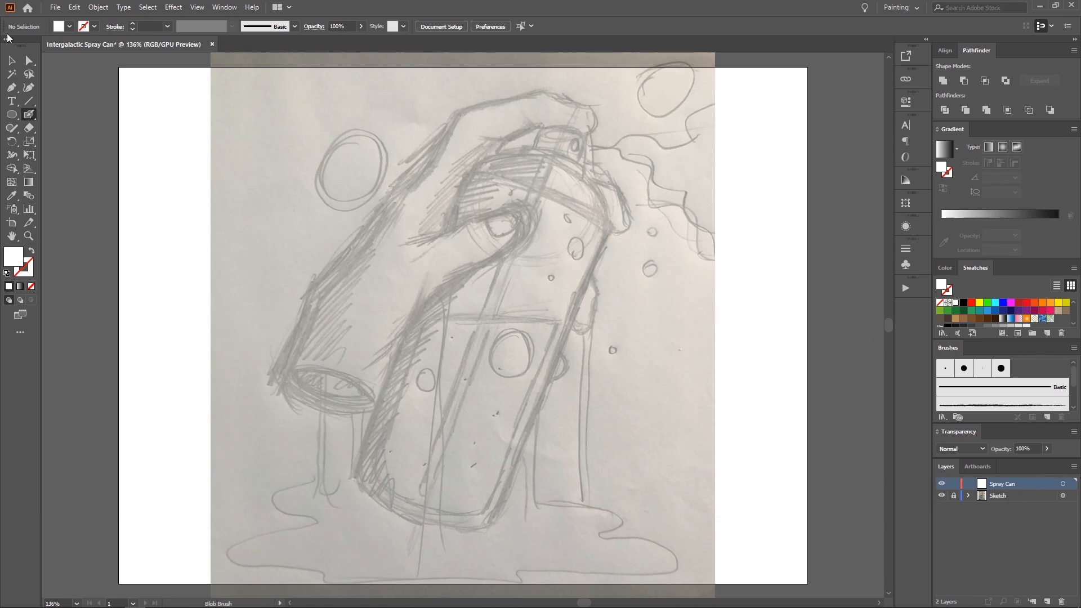
key(b)
click(28, 117)
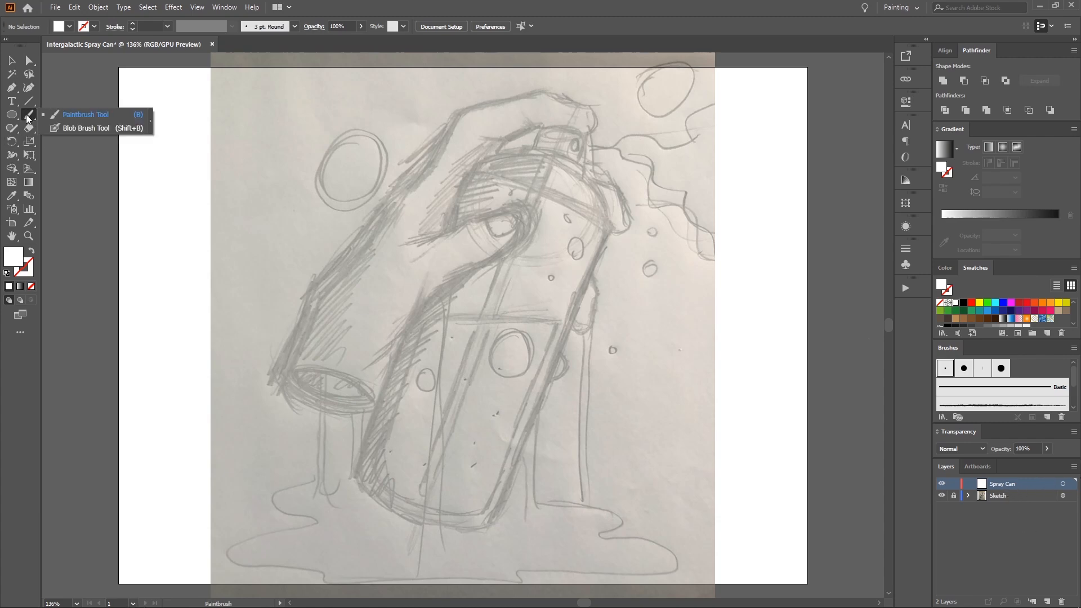
click(66, 128)
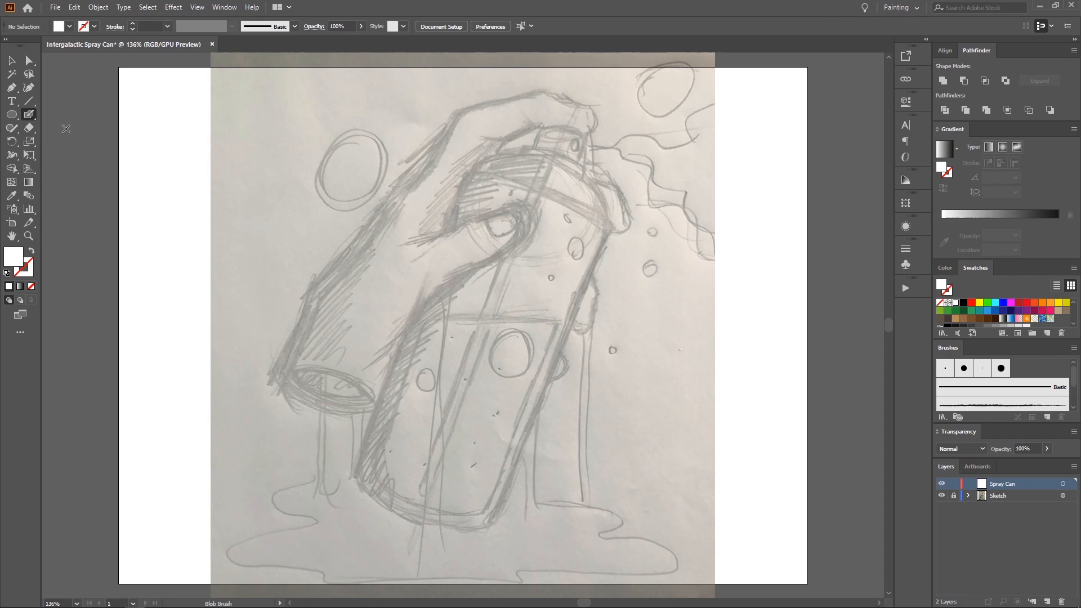
double_click(28, 116)
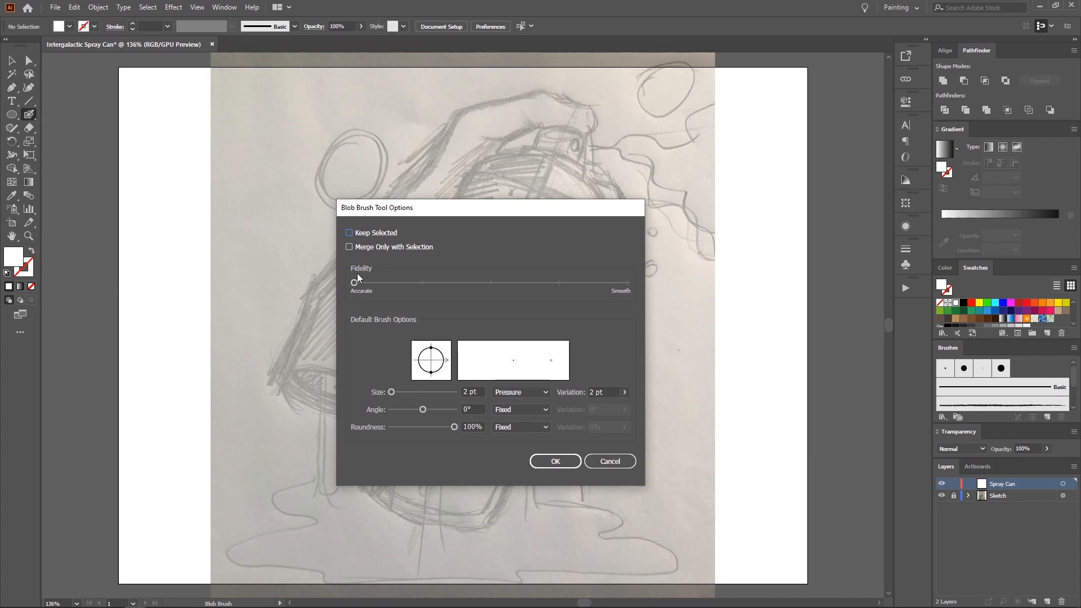
mouse_move(355, 284)
mouse_down()
mouse_move(410, 286)
mouse_move(355, 286)
mouse_up()
click(519, 392)
click(508, 429)
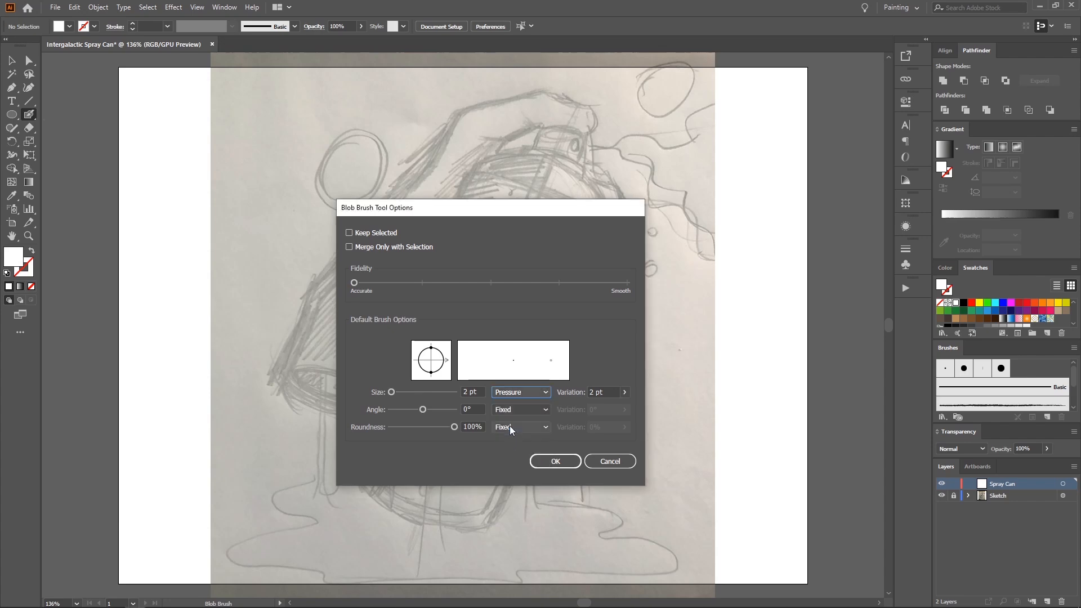
click(588, 393)
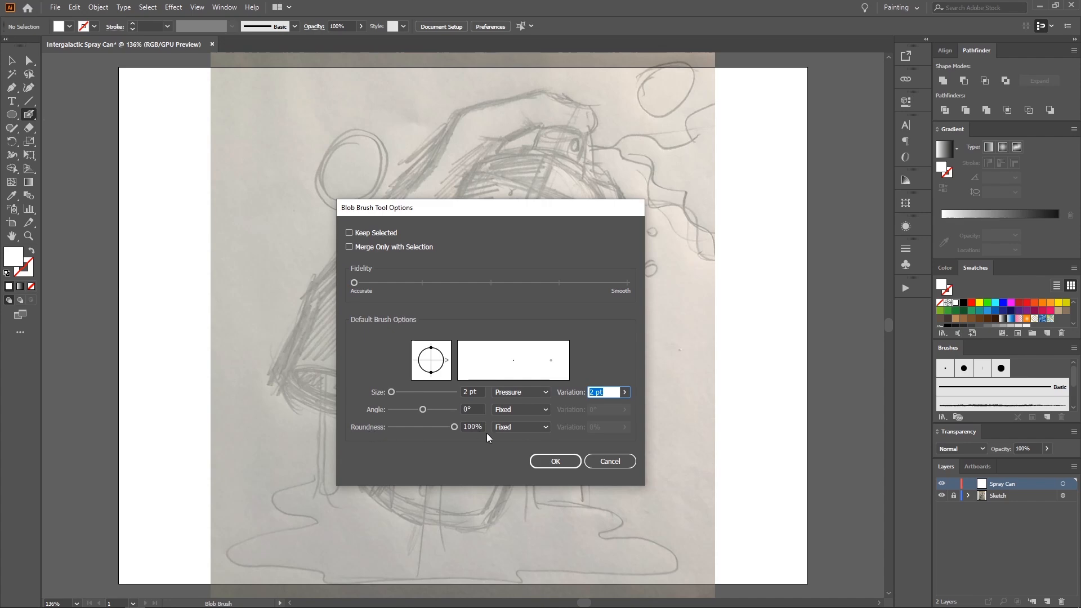
click(559, 460)
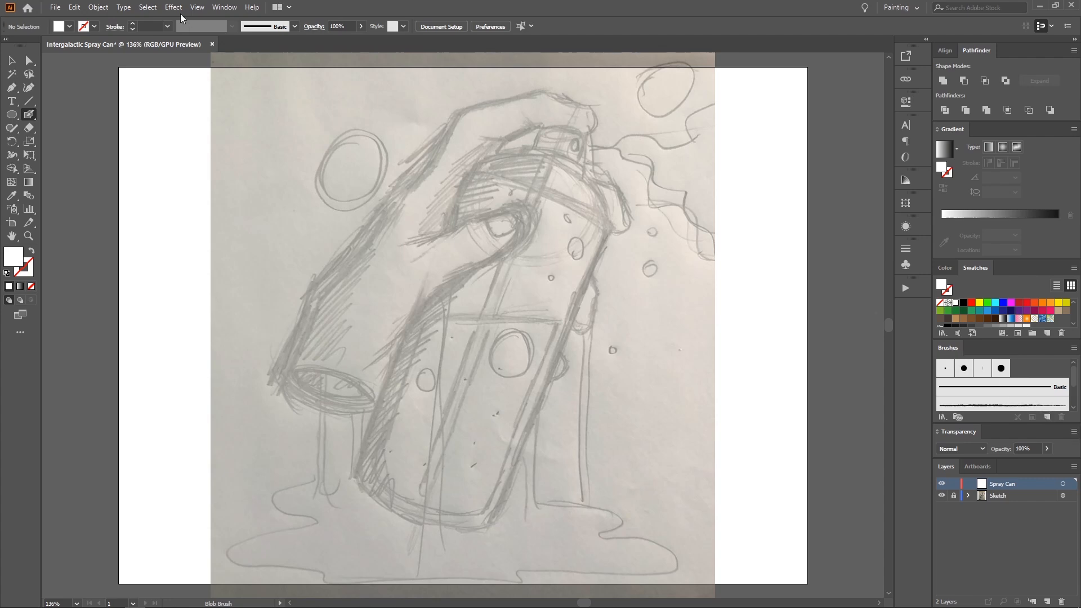
click(226, 7)
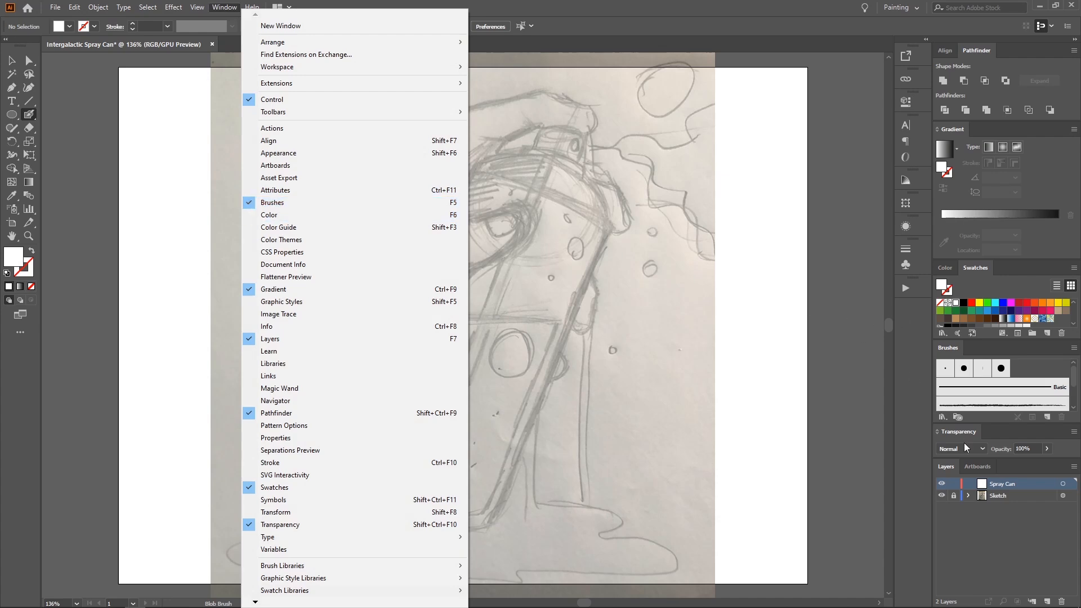
click(1025, 485)
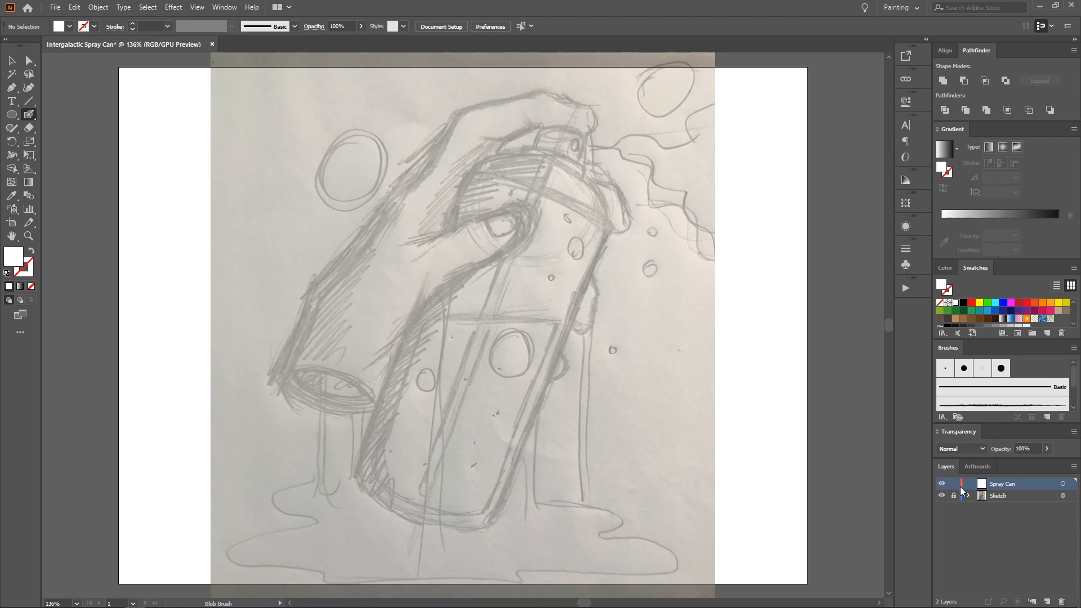
Step: Create a new calligraphic brush with 100% roundness and a 2 pt size controlled by Pressure, and adjust its size variation
click(1049, 415)
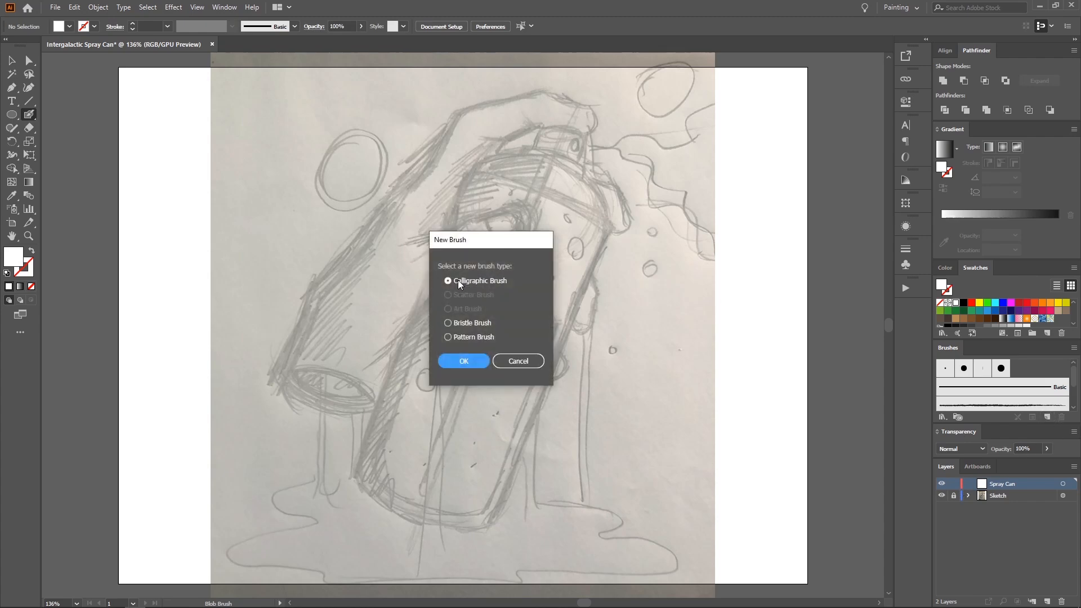
click(471, 360)
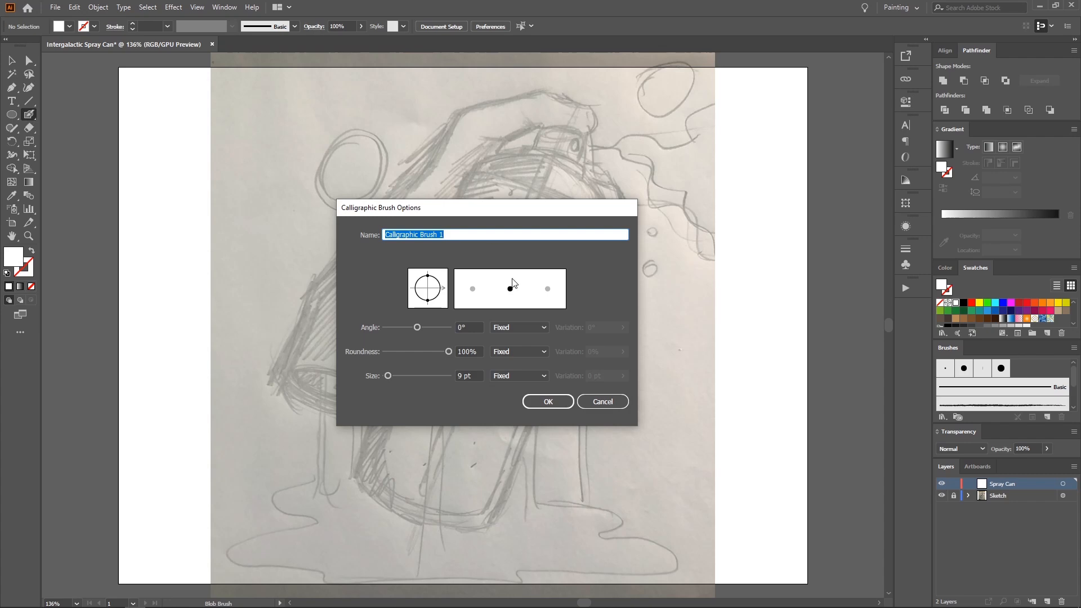
key(Tab)
key(Tab)
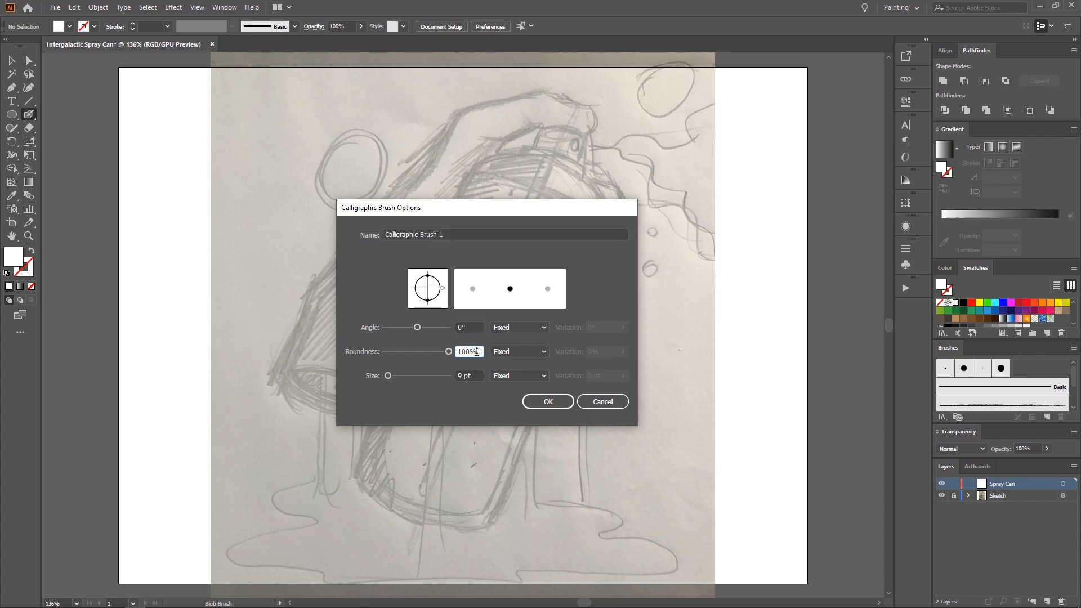
key(Tab)
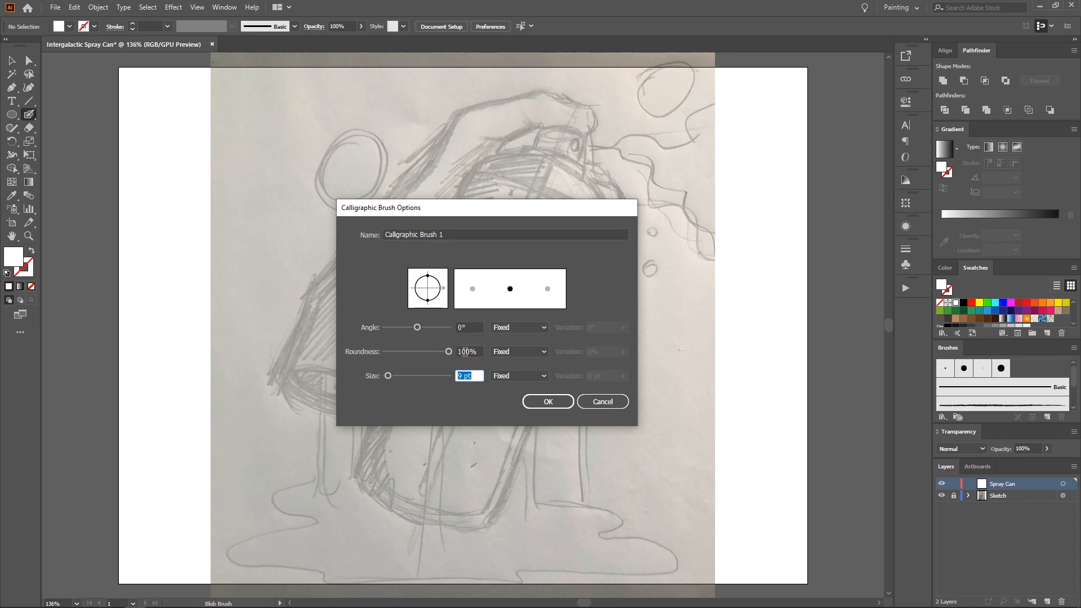
text(2)
click(512, 376)
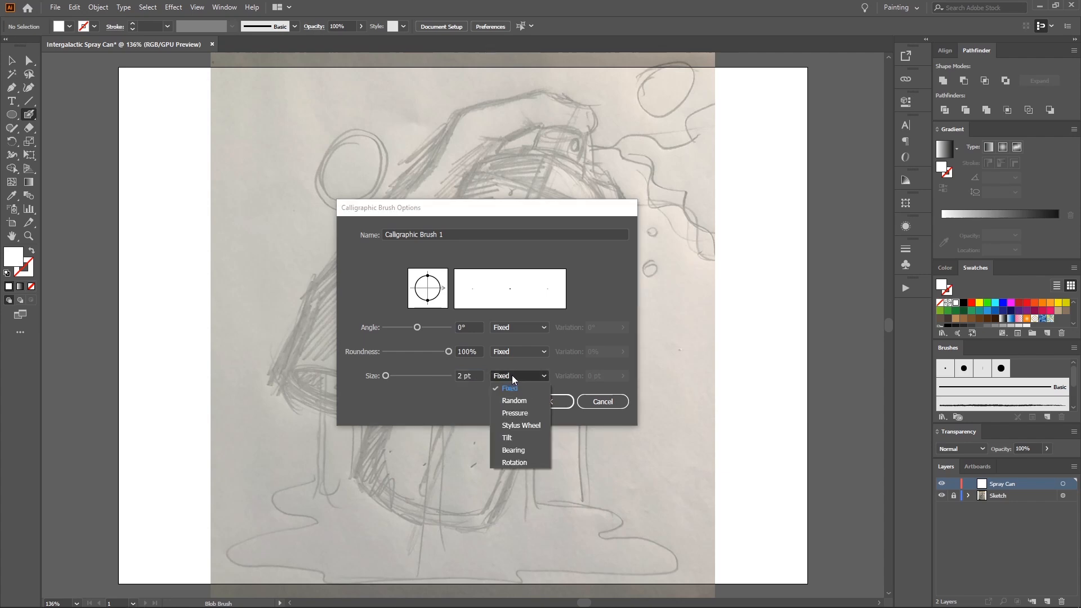
click(521, 412)
key(Tab)
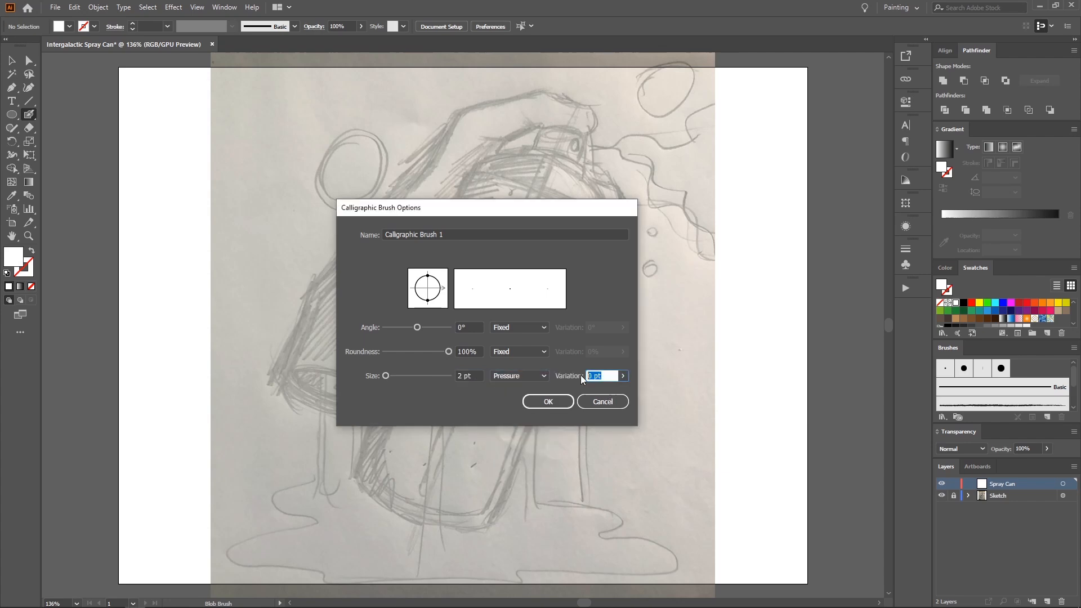
click(623, 377)
click(623, 351)
click(546, 401)
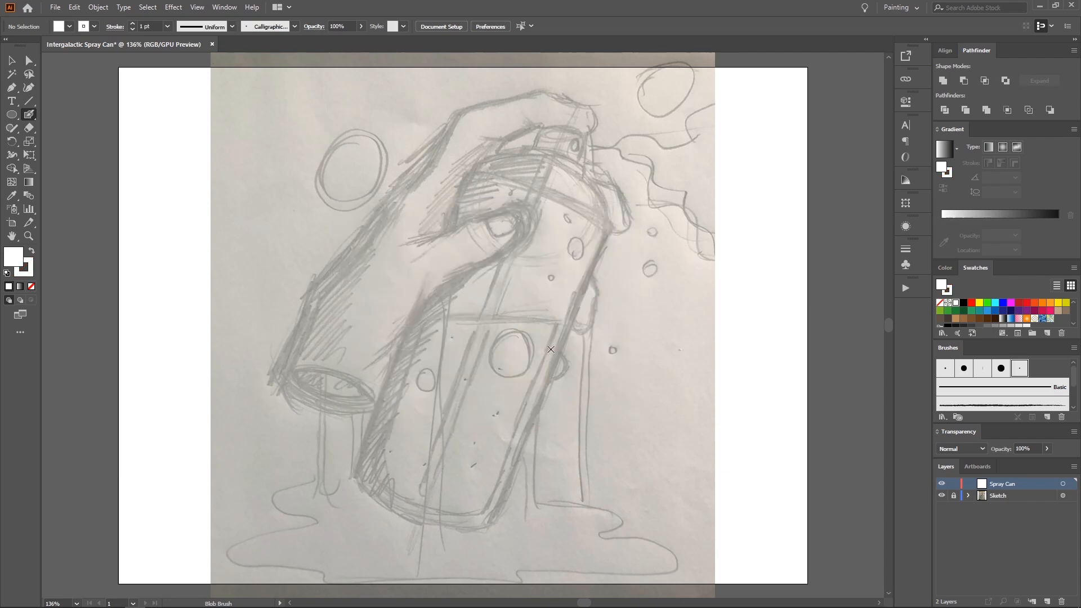
drag(427, 249, 421, 239)
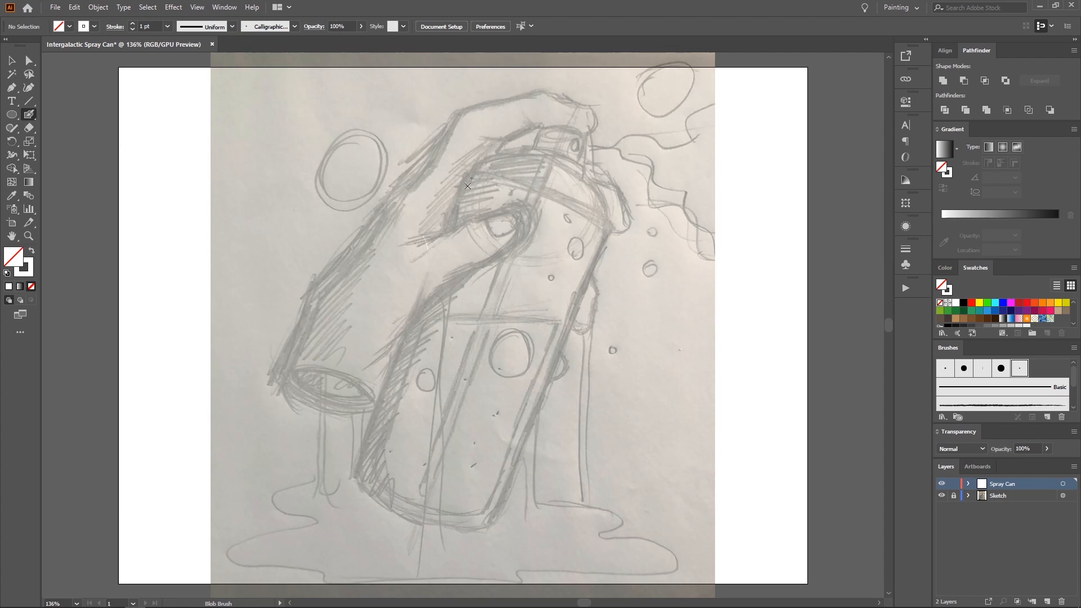
key(ctrl+z)
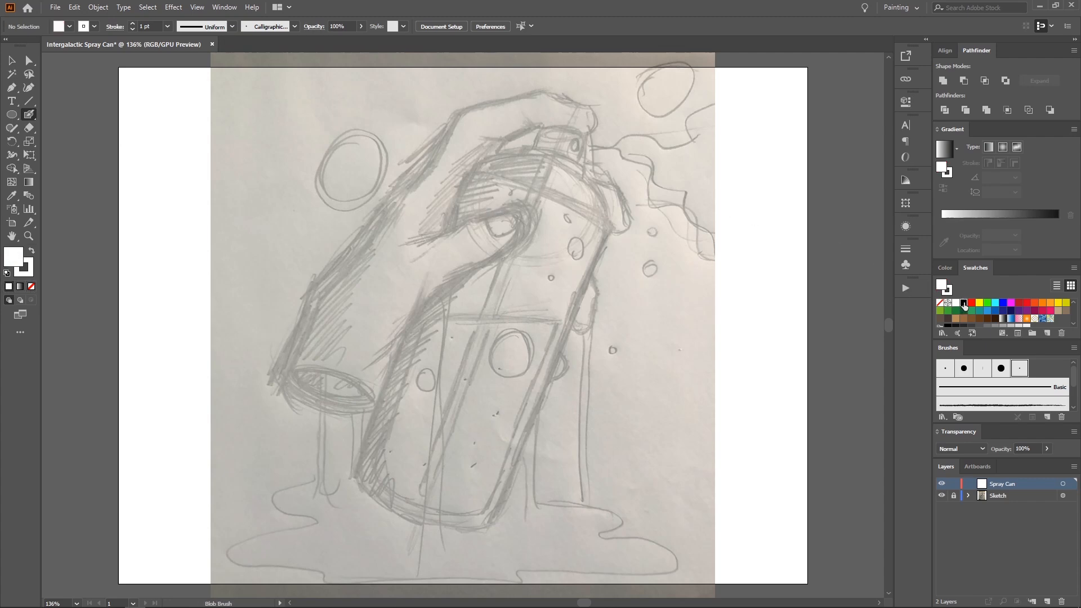
click(964, 304)
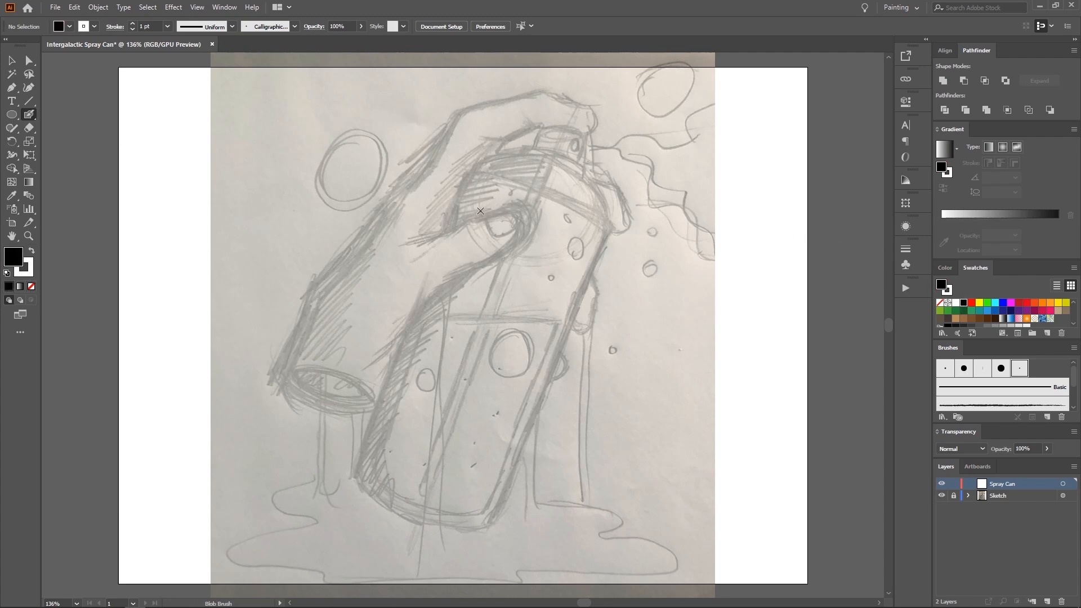
Step: Draw a straight slanted line about 167 px wide and 408 px high along the can's left edge and make its stroke black
mouse_move(480, 211)
mouse_down()
mouse_move(487, 198)
mouse_move(485, 207)
mouse_up()
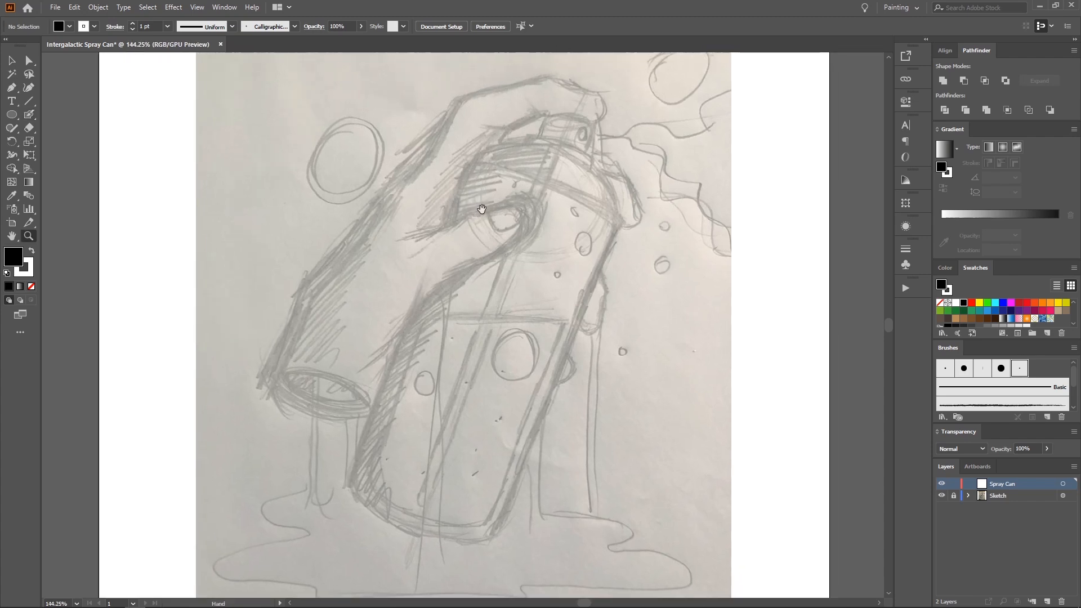
click(29, 101)
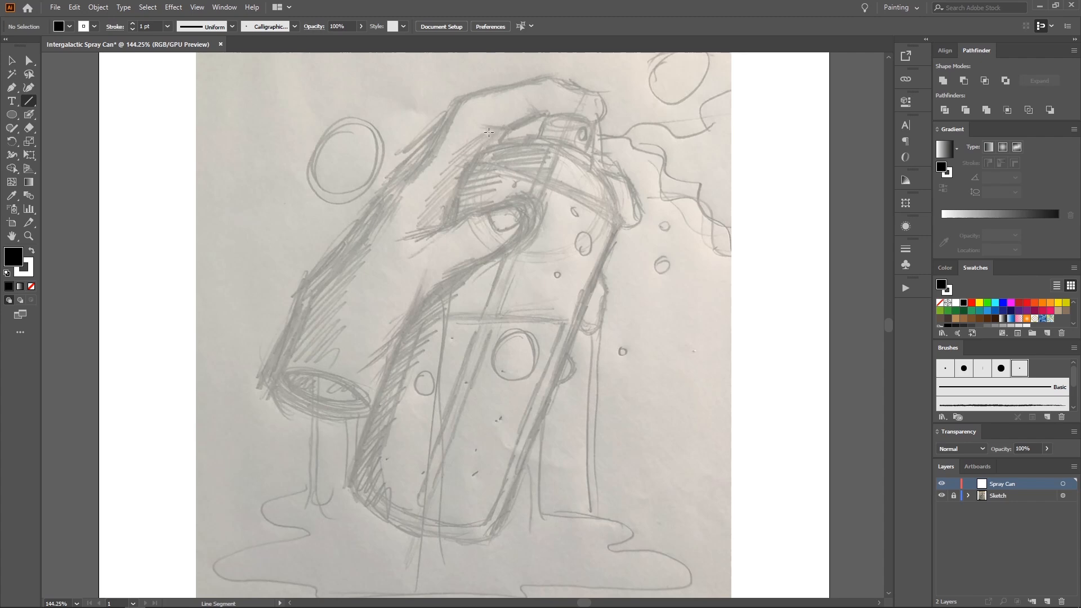
drag(488, 132, 336, 505)
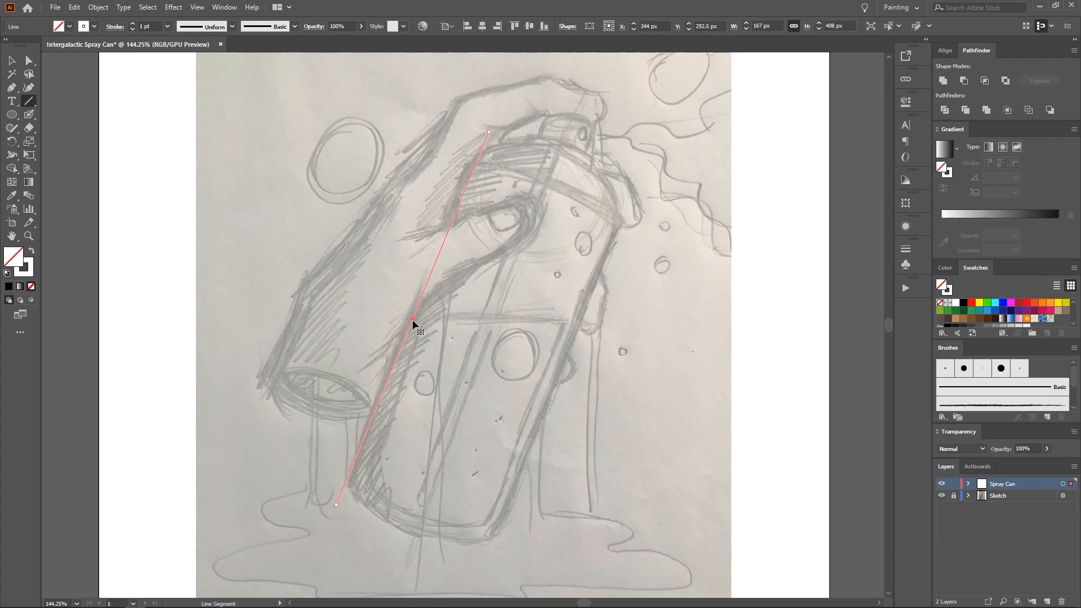
click(963, 302)
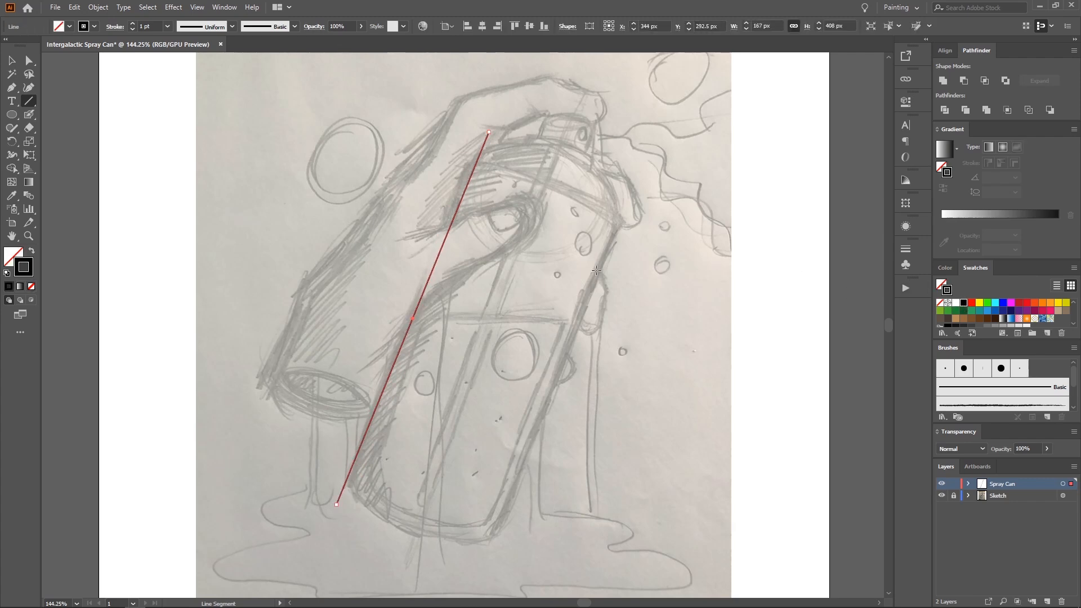
Step: Duplicate the slanted line onto the can's right edge and convert both lines into guides
key(v)
drag(426, 287, 569, 357)
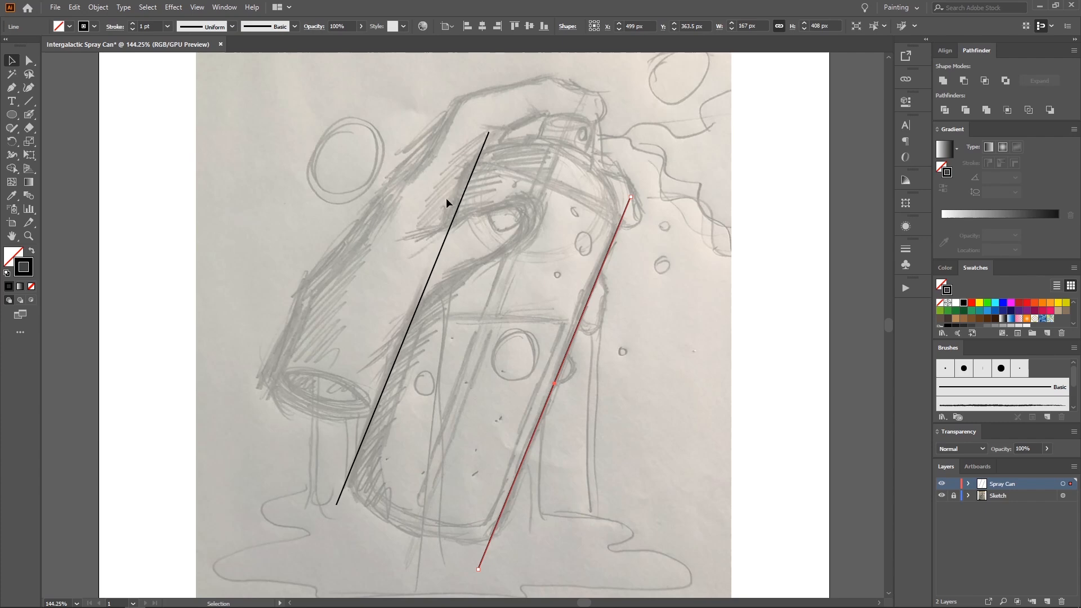
drag(443, 240, 617, 333)
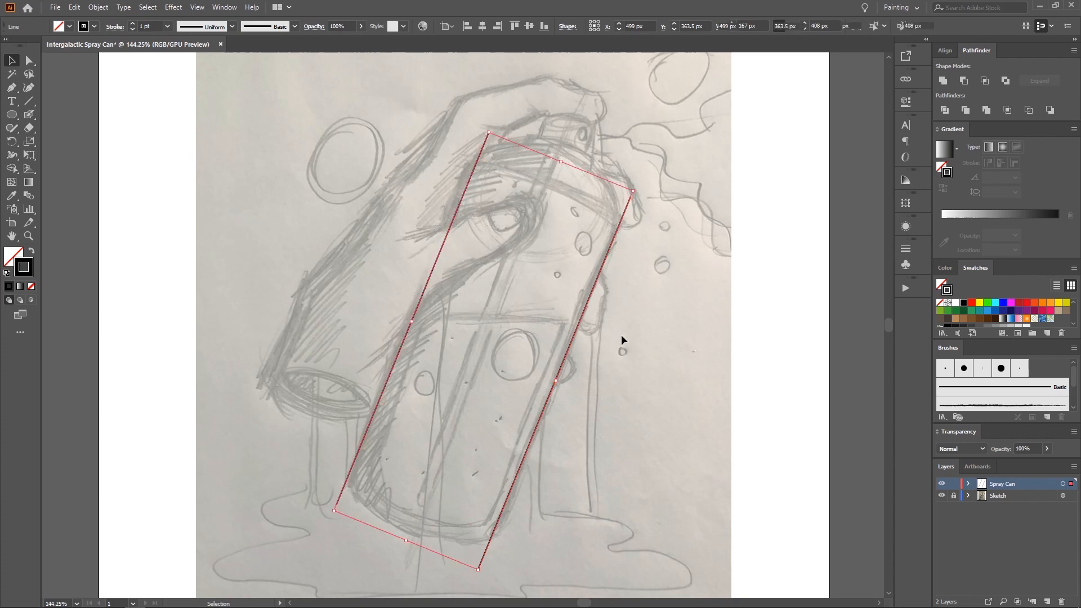
right_click(503, 273)
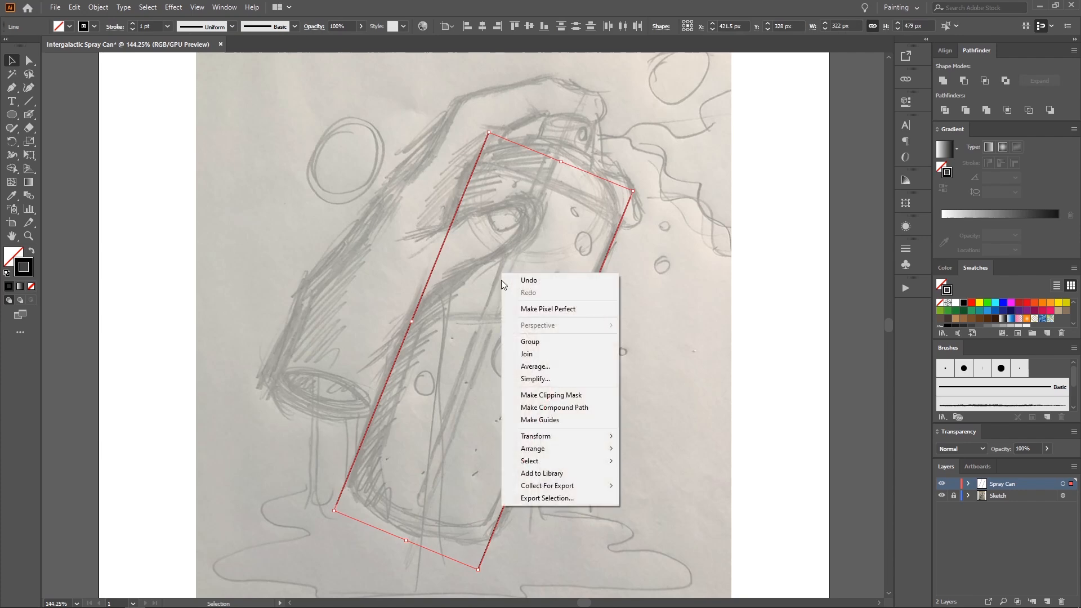
click(539, 421)
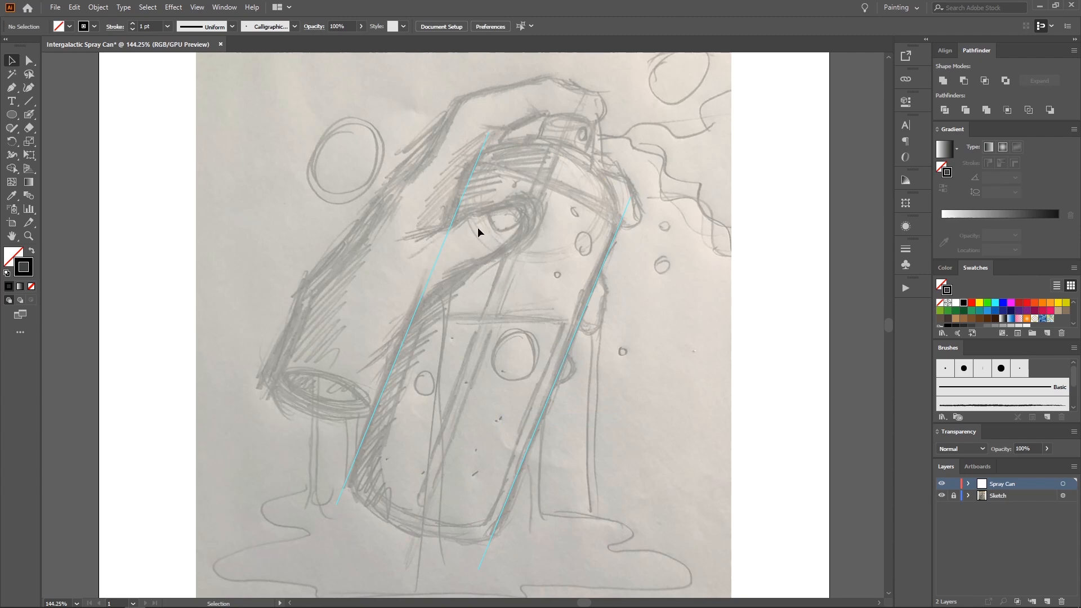
Step: Set up the Blob Brush with the last calligraphic brush in the Brushes library for inking the can
key(shift+b)
click(1020, 371)
drag(441, 207, 485, 197)
key(z)
drag(481, 196, 493, 195)
scroll(493, 195, up, 3)
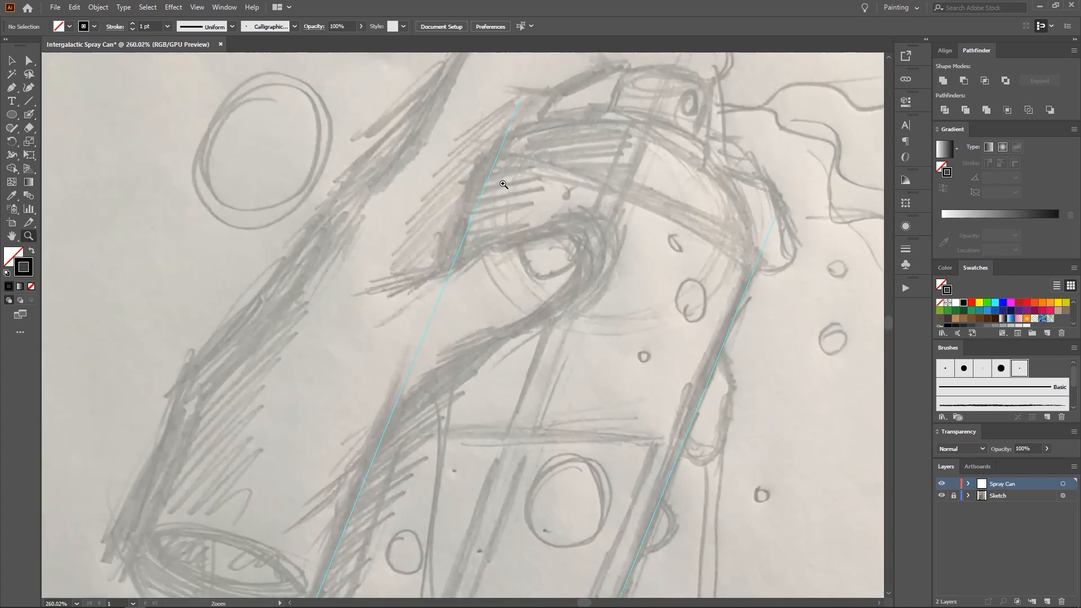
key(shift+b)
Step: Ink the upper part of the can's left edge along the guide
drag(492, 170, 395, 403)
drag(400, 350, 422, 330)
key(ctrl+z)
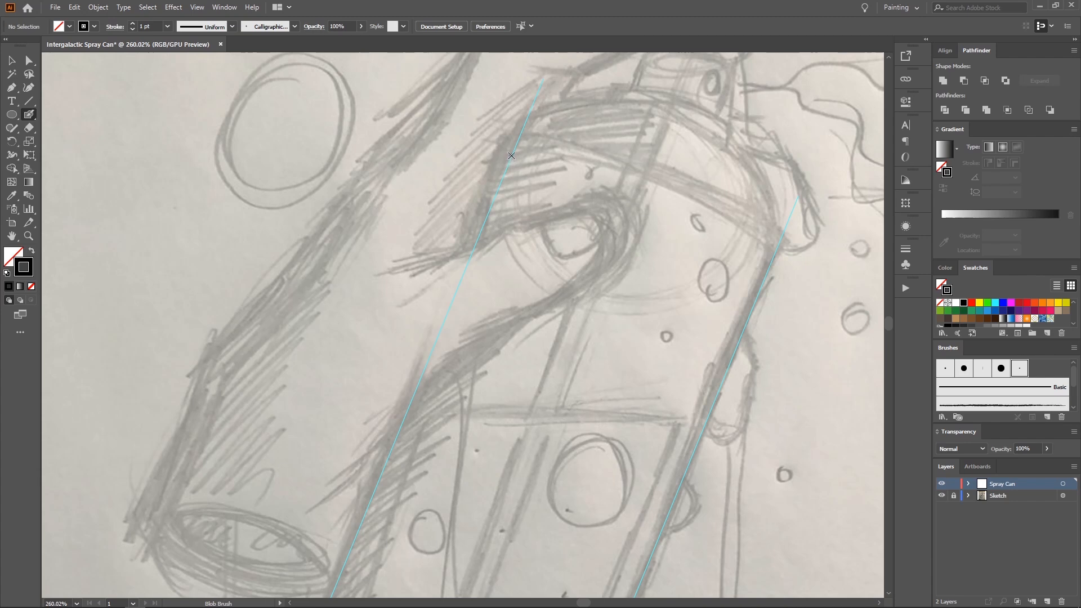
key(ctrl+z)
drag(503, 178, 482, 231)
key(ctrl+z)
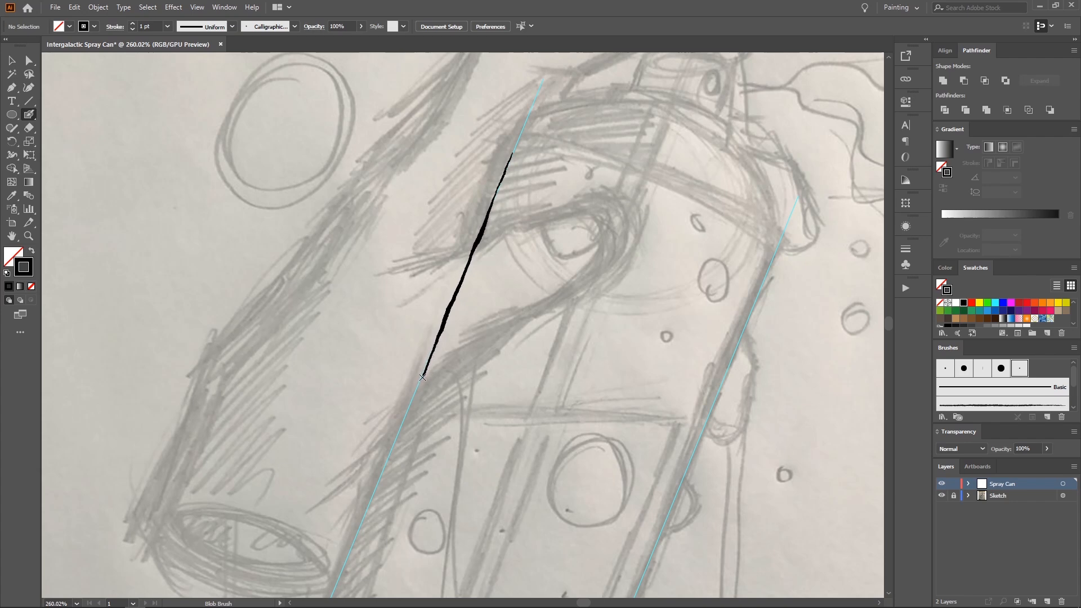
mouse_move(422, 376)
mouse_down()
mouse_move(438, 329)
mouse_move(420, 366)
mouse_up()
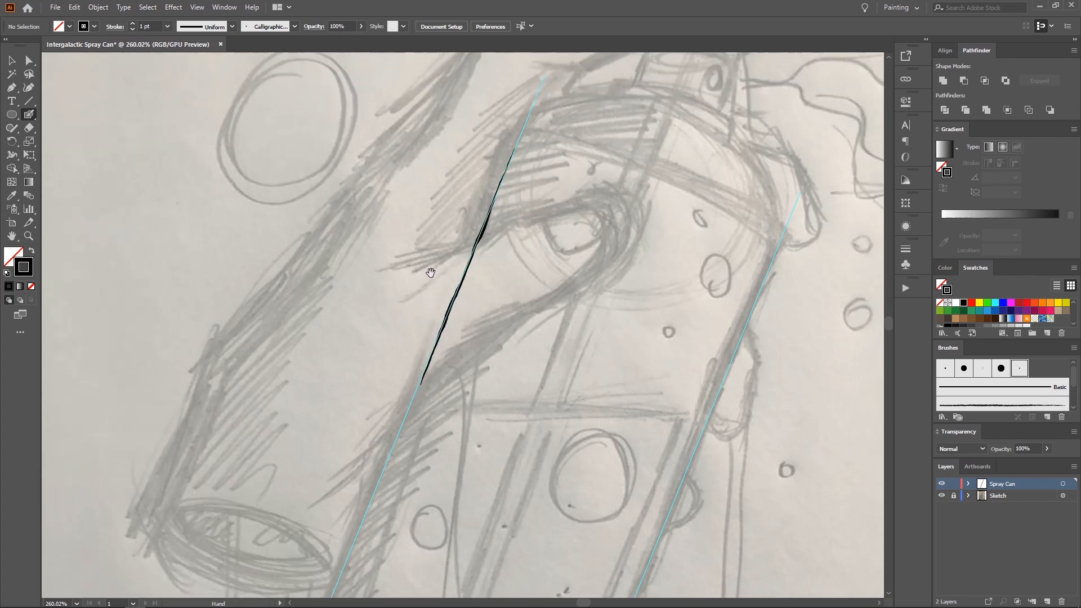
mouse_move(430, 272)
mouse_down()
mouse_move(439, 212)
mouse_move(458, 215)
mouse_move(443, 227)
mouse_move(467, 232)
mouse_move(449, 265)
mouse_move(494, 243)
mouse_up()
key(z)
key(shift+b)
key(ctrl)
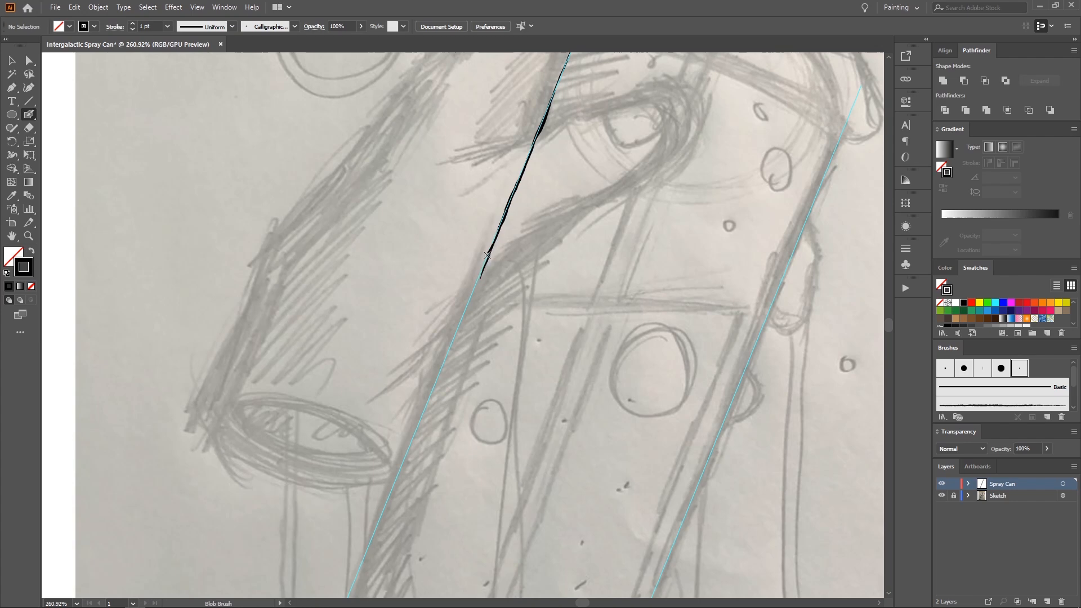
drag(477, 285, 470, 300)
key(ctrl+z)
key(ctrl+z)
drag(460, 327, 424, 411)
key(ctrl+z)
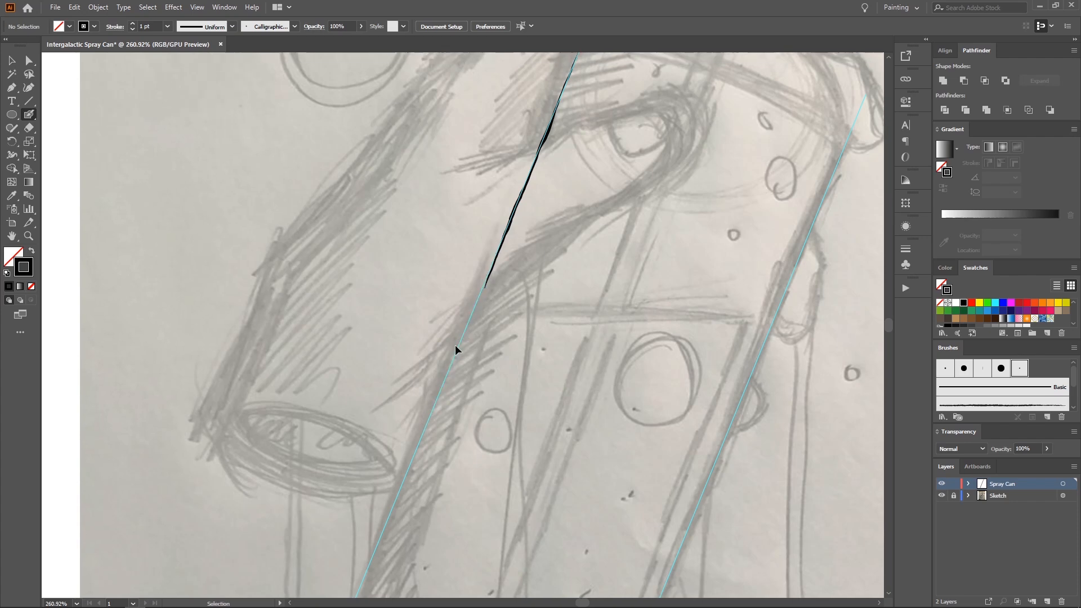
drag(487, 274, 470, 311)
key(ctrl+z)
drag(491, 270, 466, 329)
key(ctrl+z)
key(ctrl+z)
Step: Ink the middle stretch of the can's left edge along the guide and erase its rough lower end
drag(480, 297, 379, 541)
drag(419, 496, 516, 335)
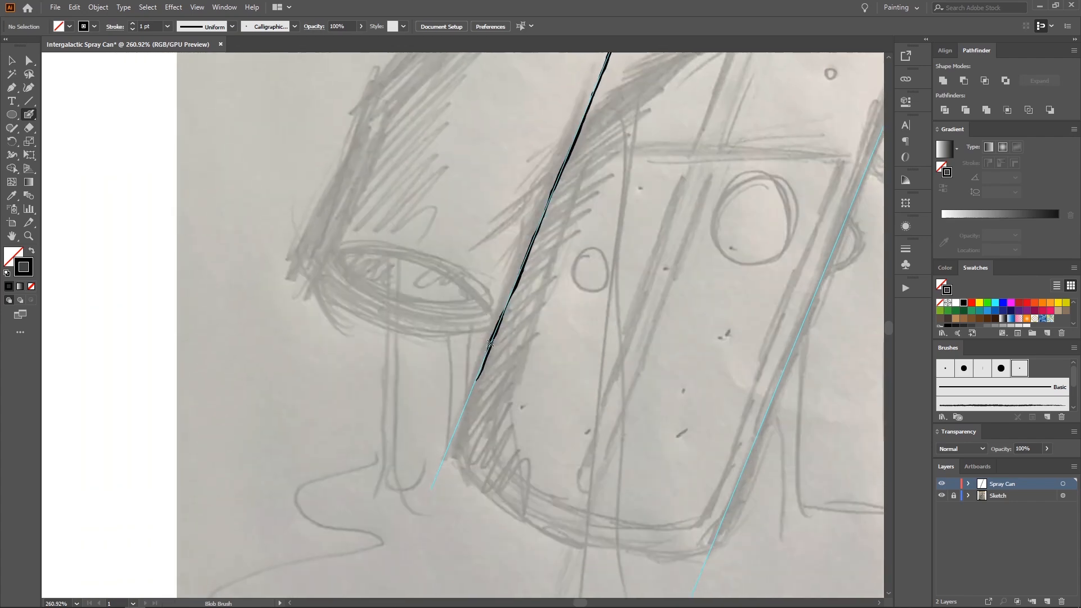
mouse_move(481, 373)
mouse_down()
mouse_move(449, 444)
mouse_move(463, 394)
mouse_move(440, 396)
mouse_move(436, 291)
mouse_move(382, 305)
mouse_move(343, 373)
mouse_move(367, 348)
mouse_move(352, 391)
mouse_up()
key(ctrl+z)
key(shift+e)
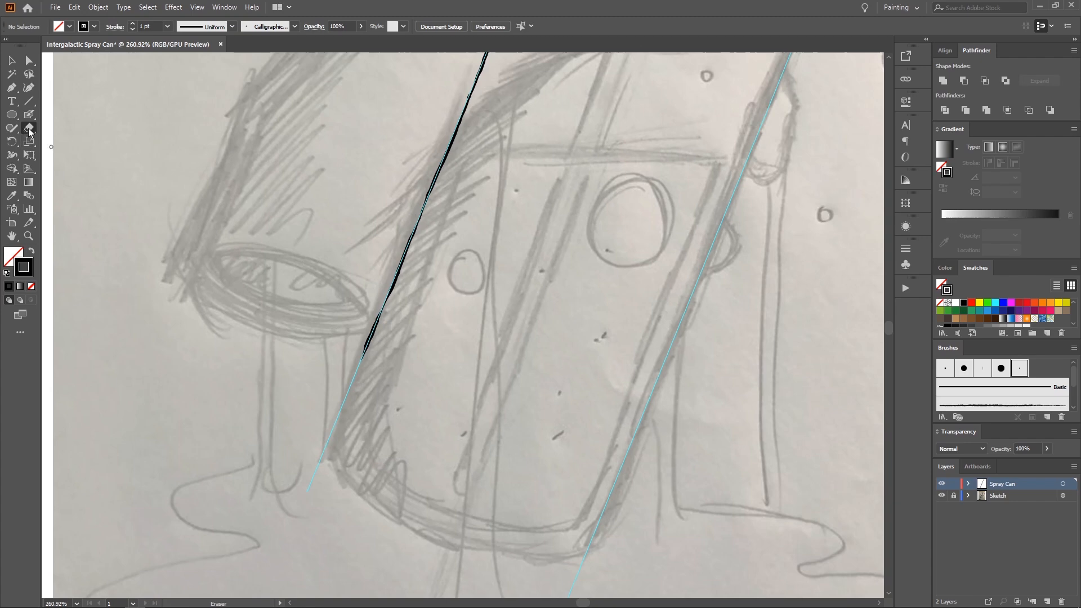
mouse_move(364, 308)
mouse_down()
mouse_move(374, 315)
mouse_move(362, 356)
mouse_up()
key(b)
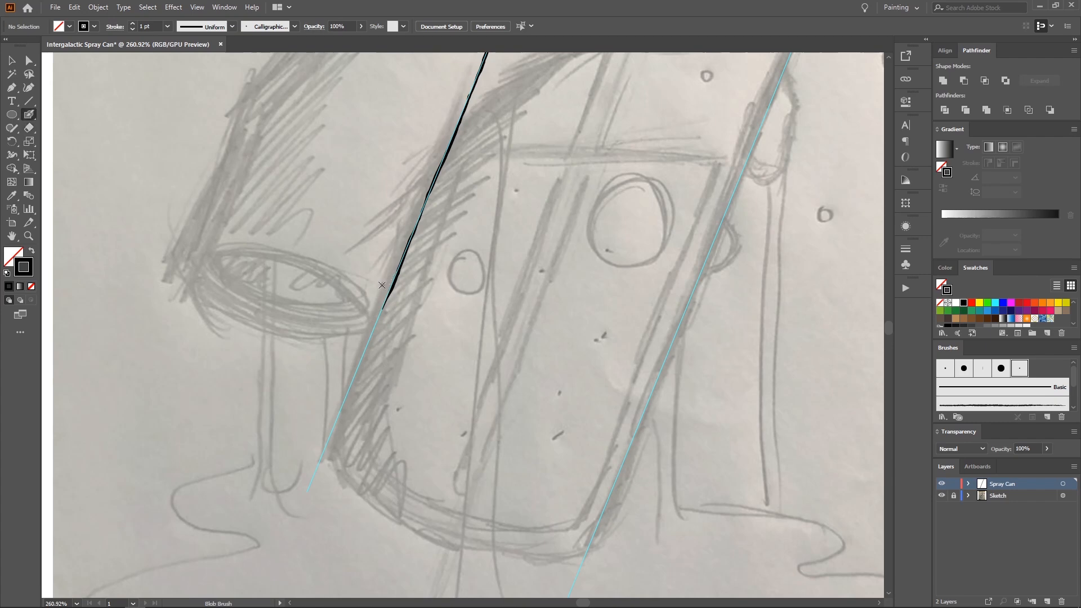
Step: Continue the can's left edge down along the guide to the base corner
mouse_move(382, 286)
mouse_down()
mouse_move(405, 276)
mouse_move(428, 286)
mouse_move(387, 389)
mouse_up()
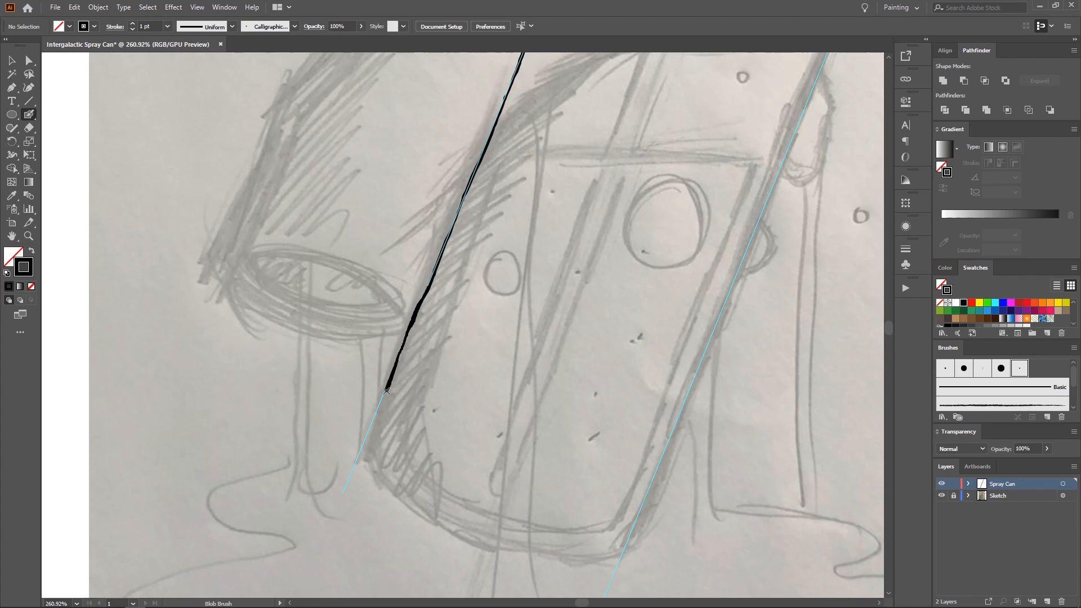
drag(367, 441, 365, 454)
mouse_move(396, 418)
mouse_down()
mouse_move(321, 427)
mouse_move(291, 404)
mouse_up()
mouse_move(386, 274)
mouse_down()
mouse_move(334, 377)
mouse_move(231, 526)
mouse_up()
Step: Ink the upper part of the can's right edge along the guide and clean up the end of the stroke
mouse_move(602, 206)
mouse_down()
mouse_move(617, 203)
mouse_move(583, 272)
mouse_up()
key(ctrl+z)
key(ctrl+z)
drag(620, 193, 515, 455)
mouse_move(518, 409)
mouse_down()
mouse_move(554, 317)
mouse_move(565, 331)
mouse_move(543, 371)
mouse_up()
key(shift+e)
key(shift+b)
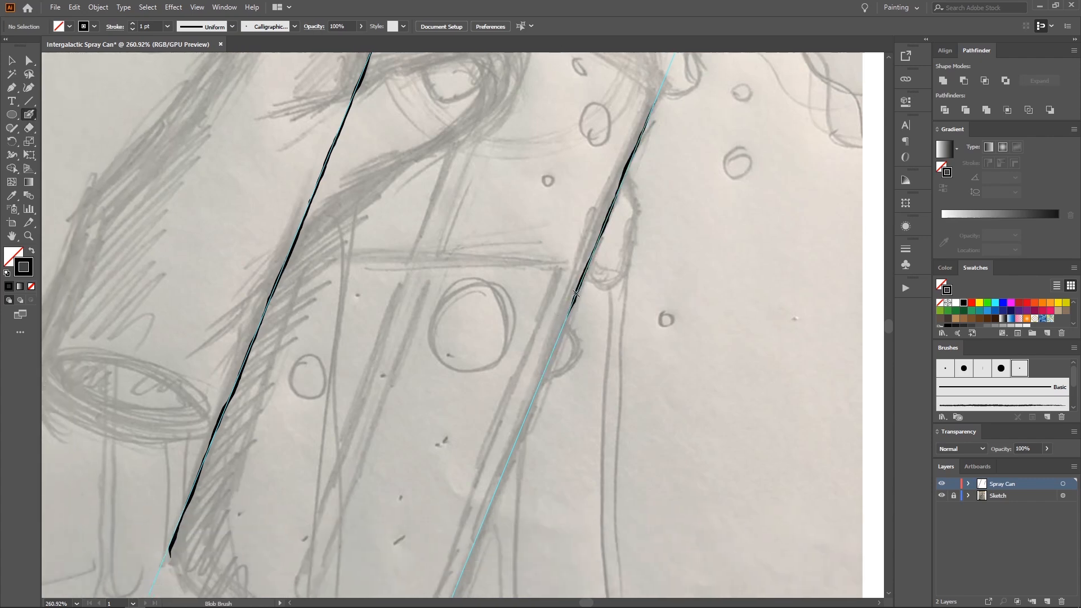
key(ctrl+z)
Step: Continue the can's right edge down to the base, erasing and redrawing uneven sections
mouse_move(539, 382)
mouse_down()
mouse_move(515, 445)
mouse_move(569, 296)
mouse_move(554, 284)
mouse_move(563, 318)
mouse_move(588, 289)
mouse_up()
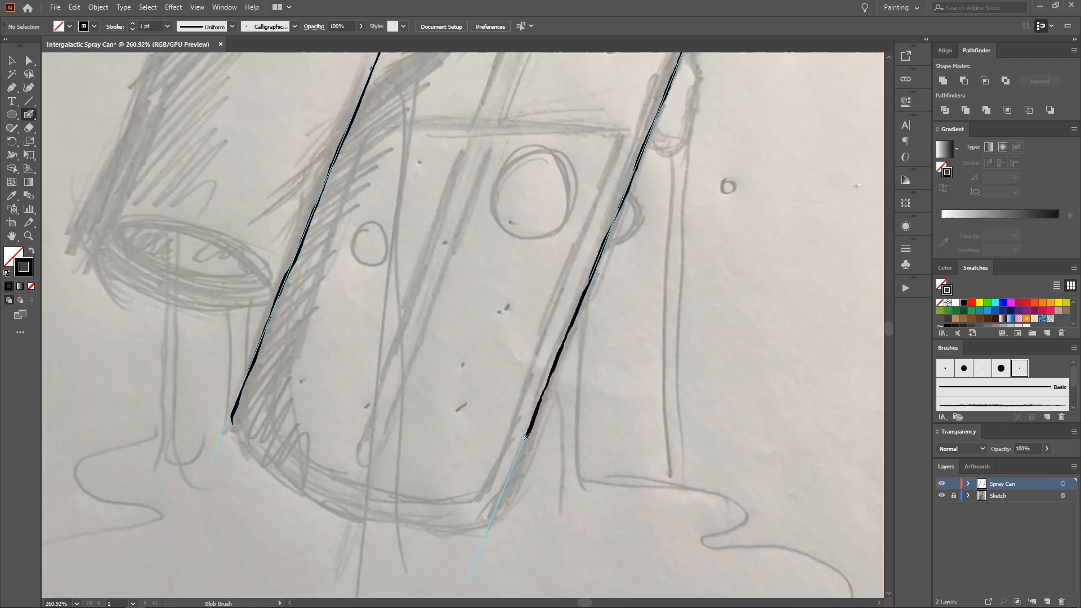
mouse_move(527, 436)
mouse_down()
mouse_move(556, 397)
mouse_move(535, 430)
mouse_up()
key(shift+e)
key(shift+b)
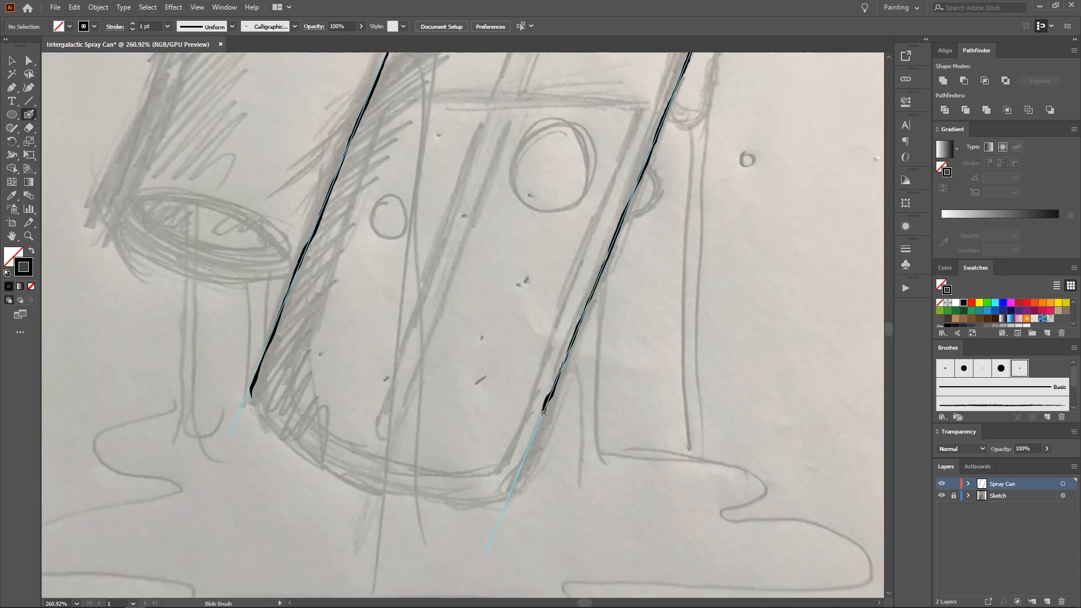
mouse_move(554, 389)
mouse_down()
mouse_move(571, 360)
mouse_move(582, 369)
mouse_up()
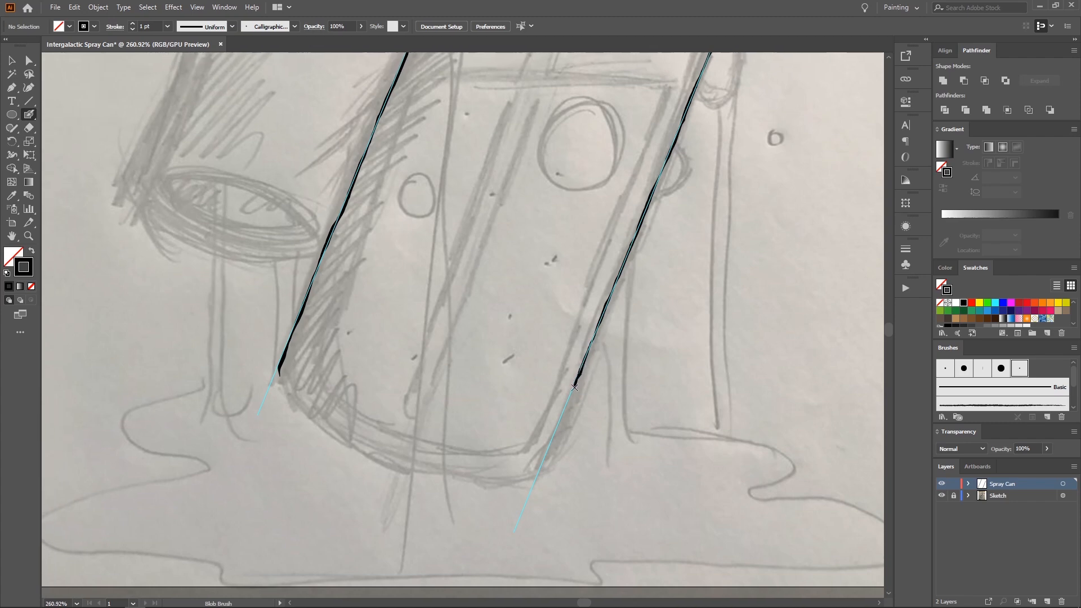
drag(542, 457, 539, 466)
key(ctrl+z)
mouse_move(580, 373)
mouse_down()
mouse_move(569, 405)
mouse_move(571, 391)
mouse_up()
key(ctrl+z)
drag(535, 476, 535, 478)
Step: Ink the curved base of the can to join the bottoms of its left and right edges
drag(463, 390, 502, 368)
mouse_move(340, 339)
mouse_down()
mouse_move(304, 381)
mouse_move(309, 391)
mouse_move(340, 429)
mouse_move(451, 475)
mouse_up()
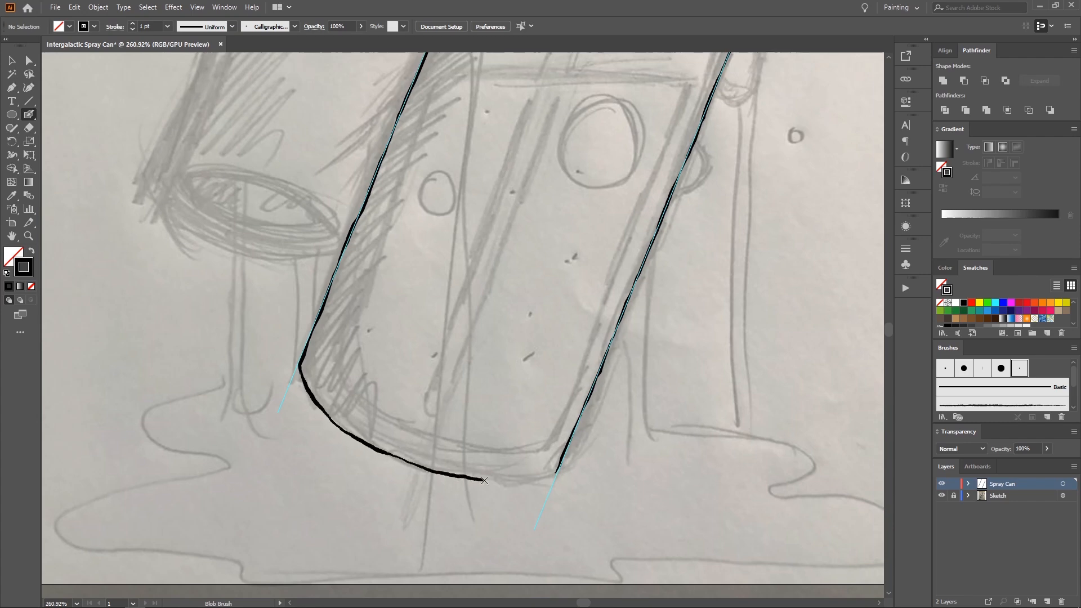
drag(555, 473, 557, 470)
Step: Ink a curved line across the top of the can's body, joining the left and right edges
mouse_move(600, 190)
mouse_down()
mouse_move(475, 343)
mouse_move(453, 419)
mouse_up()
drag(472, 300, 416, 485)
click(358, 242)
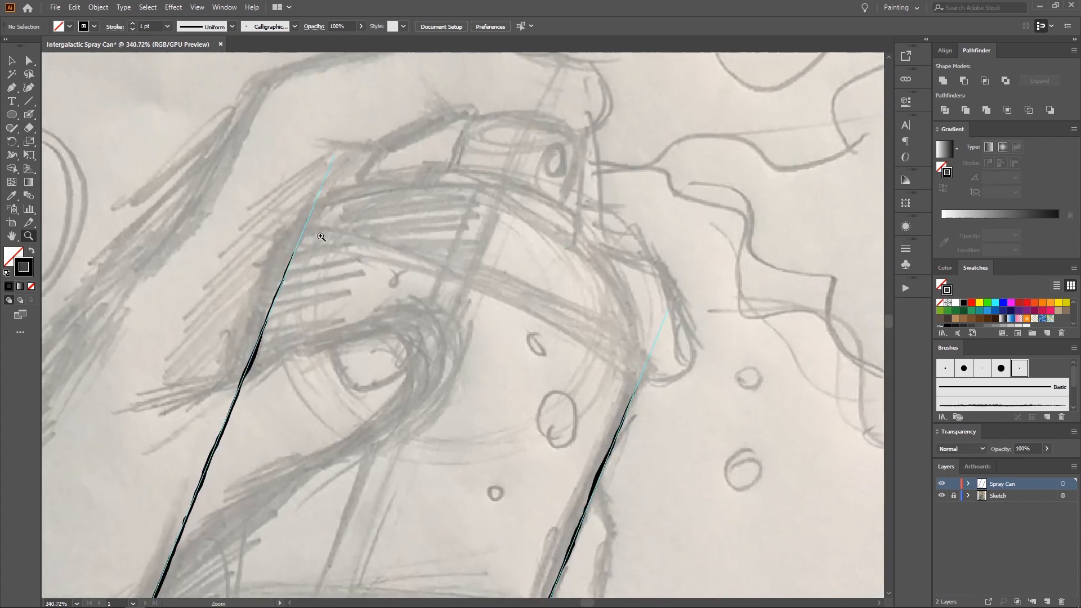
key(shift+b)
mouse_move(284, 269)
mouse_down()
mouse_move(296, 247)
mouse_move(359, 237)
mouse_up()
key(ctrl+z)
key(ctrl+z)
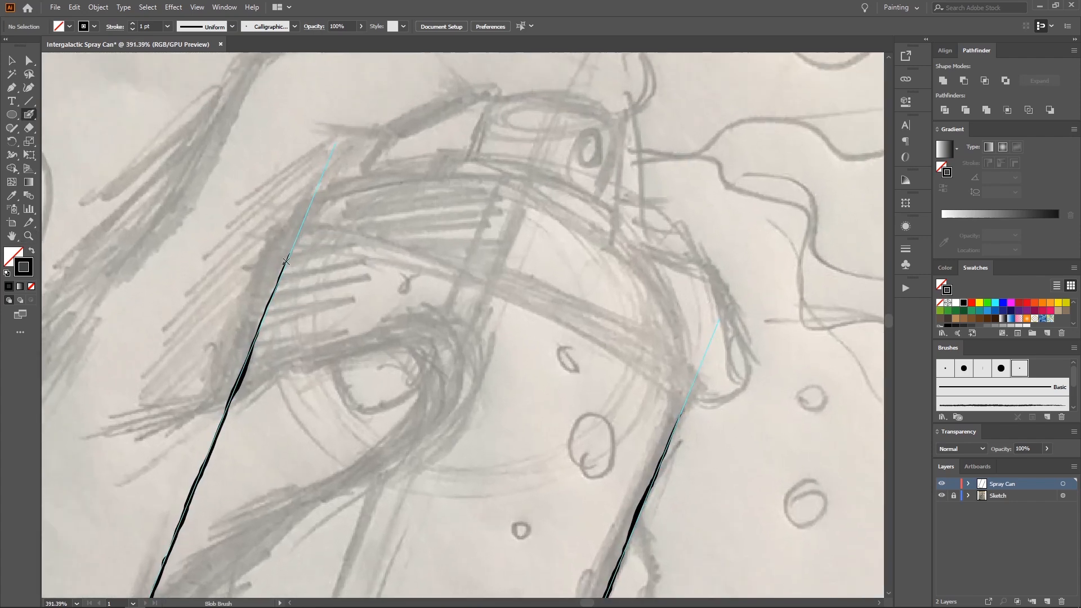
key(ctrl+z)
mouse_move(289, 258)
mouse_down()
mouse_move(329, 230)
mouse_move(369, 235)
mouse_move(555, 287)
mouse_move(652, 340)
mouse_move(688, 380)
mouse_move(675, 428)
mouse_up()
key(ctrl+z)
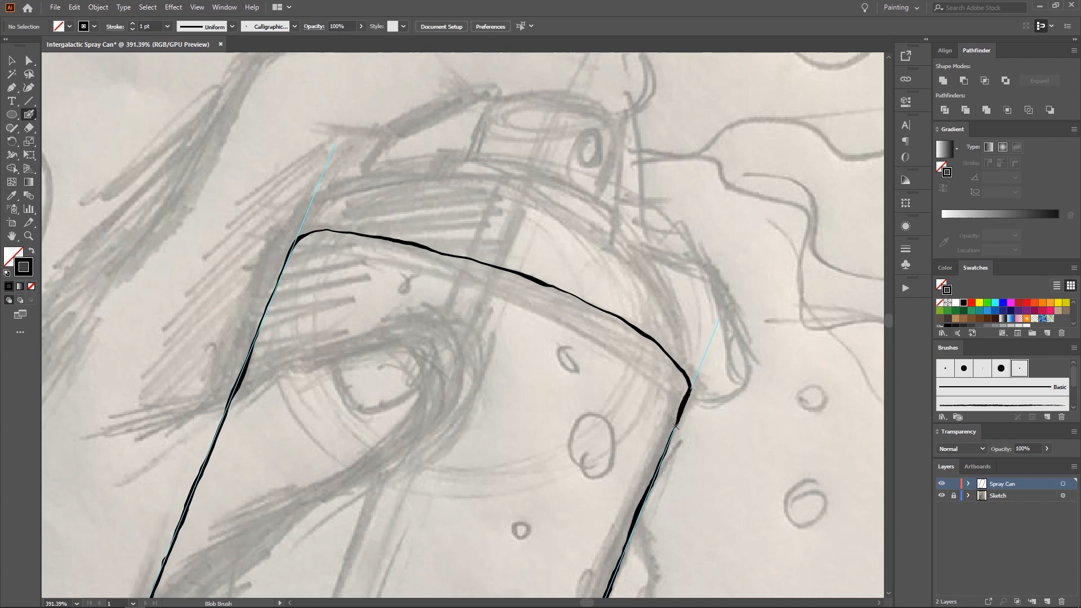
Step: Ink a second curve just above the body's top line to form the can's rim, with rounded ends
mouse_move(374, 246)
mouse_down()
mouse_move(438, 275)
mouse_move(339, 251)
mouse_up()
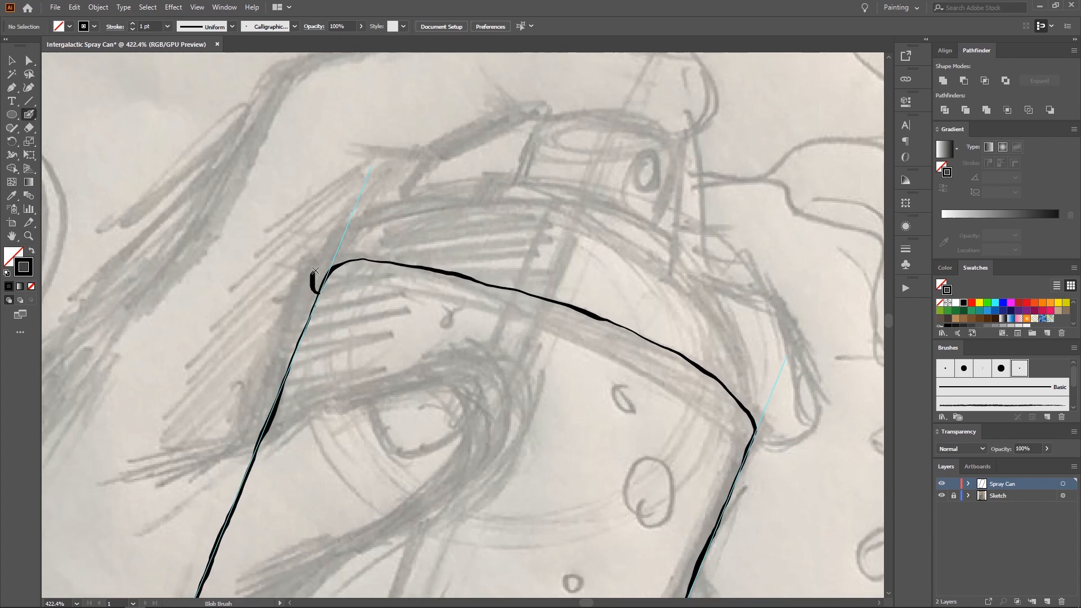
mouse_move(319, 287)
mouse_down()
mouse_move(330, 252)
mouse_move(395, 245)
mouse_move(507, 266)
mouse_move(610, 307)
mouse_up()
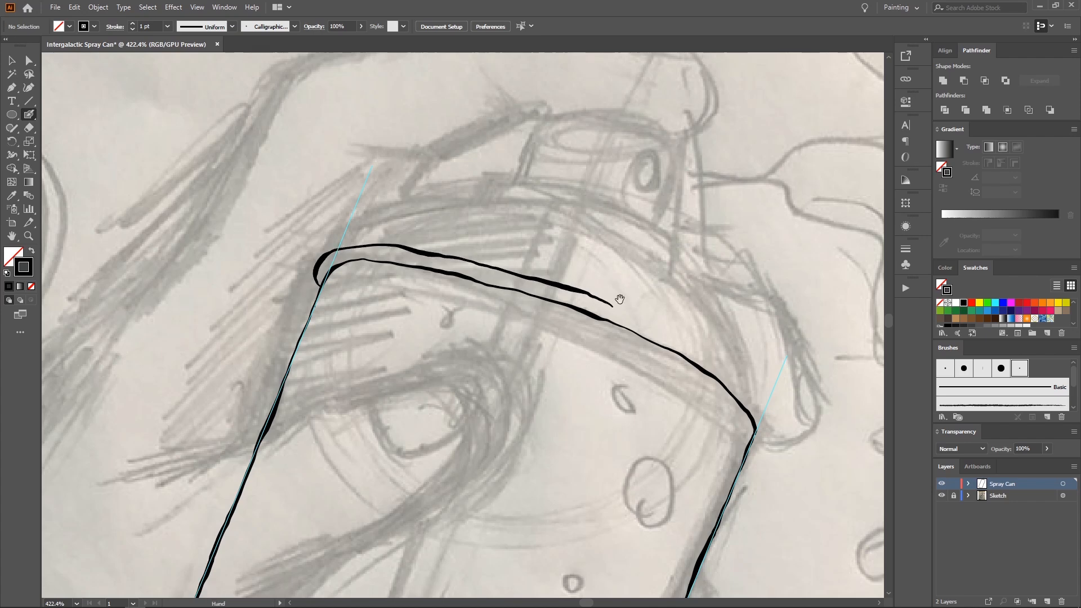
mouse_move(615, 269)
mouse_down()
mouse_move(453, 195)
mouse_move(494, 252)
mouse_move(582, 310)
mouse_move(601, 342)
mouse_up()
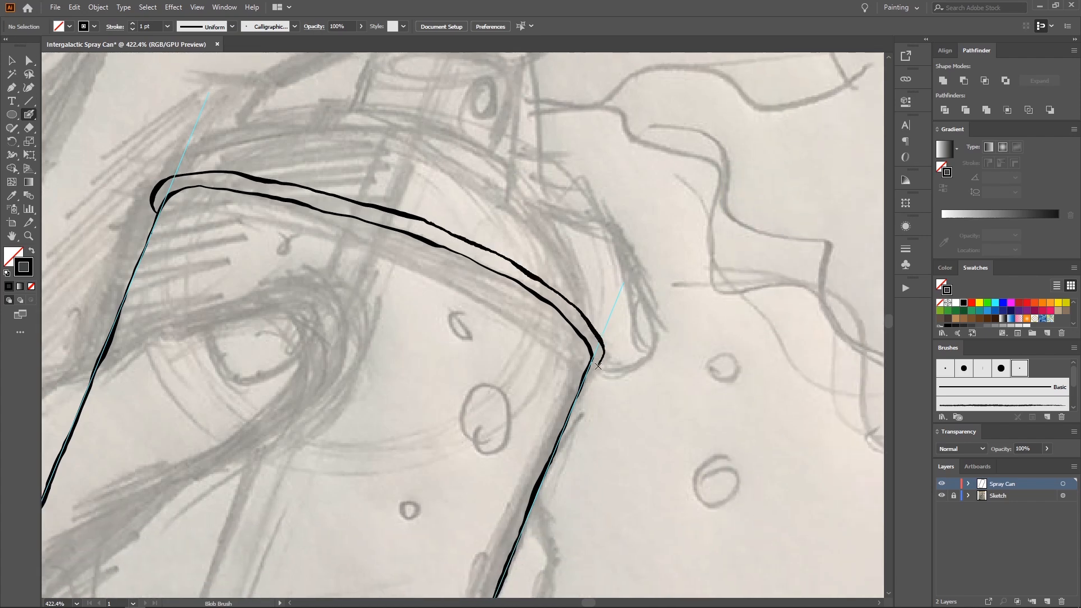
Step: Ink the can's domed shoulder as an arc from the rim's left end over to its right end
mouse_move(180, 167)
mouse_down()
mouse_move(188, 202)
mouse_move(275, 252)
mouse_up()
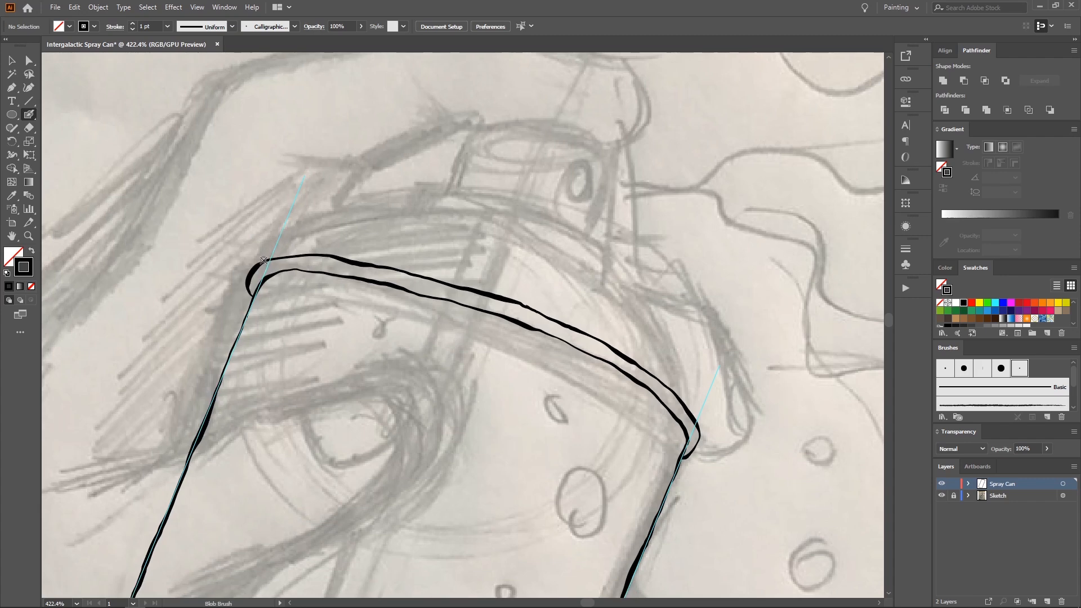
mouse_move(267, 261)
mouse_down()
mouse_move(339, 210)
mouse_move(470, 197)
mouse_move(525, 265)
mouse_move(506, 246)
mouse_move(419, 252)
mouse_move(535, 249)
mouse_move(626, 287)
mouse_move(566, 248)
mouse_move(482, 225)
mouse_up()
key(ctrl+z)
key(shift+e)
key(shift+b)
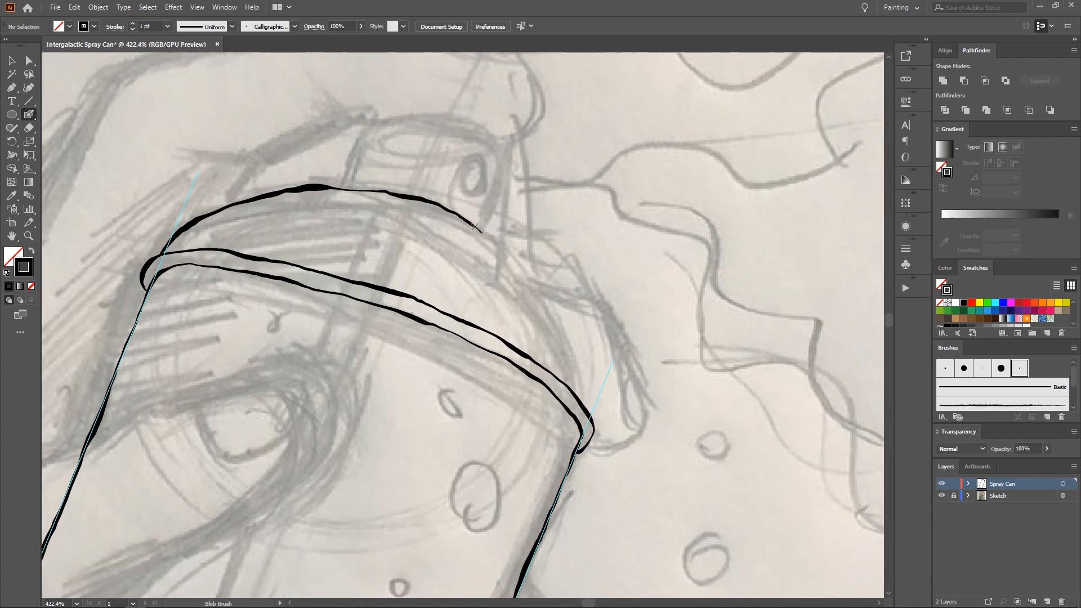
mouse_move(475, 227)
mouse_down()
mouse_move(545, 295)
mouse_move(587, 413)
mouse_up()
Step: Ink a shallow raised arc on top of the dome as the collar beneath the nozzle
key(z)
mouse_move(517, 295)
mouse_down()
mouse_move(375, 294)
mouse_move(453, 161)
mouse_move(400, 214)
mouse_move(424, 193)
mouse_move(473, 221)
mouse_move(394, 234)
mouse_move(396, 269)
mouse_move(496, 275)
mouse_up()
key(shift+b)
key(ctrl+z)
mouse_move(386, 272)
mouse_down()
mouse_move(409, 264)
mouse_move(477, 271)
mouse_move(506, 279)
mouse_move(547, 327)
mouse_up()
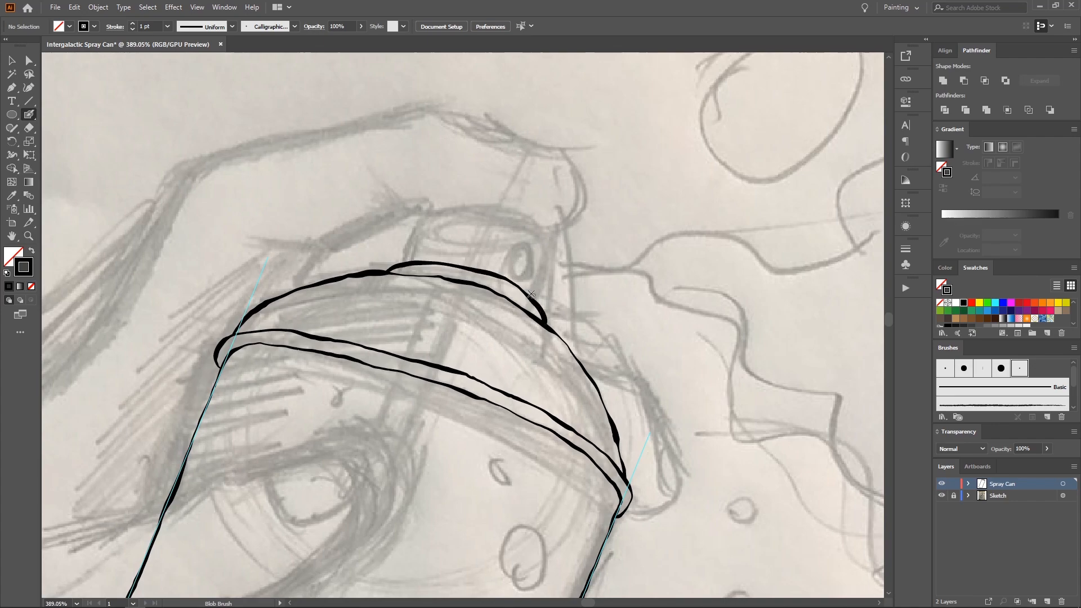
Step: Ink the nozzle cap's outline above the collar and add the small oval spray hole
drag(494, 245, 512, 253)
mouse_move(444, 195)
mouse_down()
mouse_move(447, 171)
mouse_move(461, 212)
mouse_move(404, 254)
mouse_move(503, 214)
mouse_move(549, 231)
mouse_move(542, 325)
mouse_up()
key(shift+b)
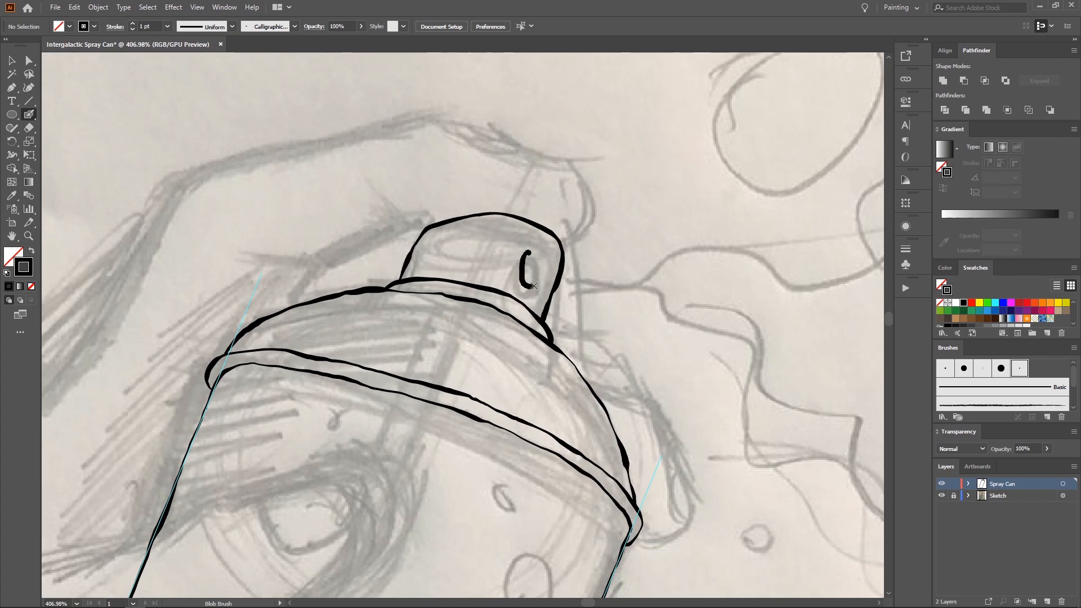
key(ctrl)
mouse_move(529, 252)
mouse_down()
mouse_move(523, 286)
mouse_move(536, 247)
mouse_move(521, 282)
mouse_move(539, 281)
mouse_move(531, 248)
mouse_move(521, 273)
mouse_up()
key(ctrl+z)
mouse_move(520, 241)
mouse_down()
mouse_move(485, 238)
mouse_move(555, 243)
mouse_move(367, 239)
mouse_move(399, 218)
mouse_up()
Step: Hide the Sketch layer to review the complete spray can outline on its own
key(z)
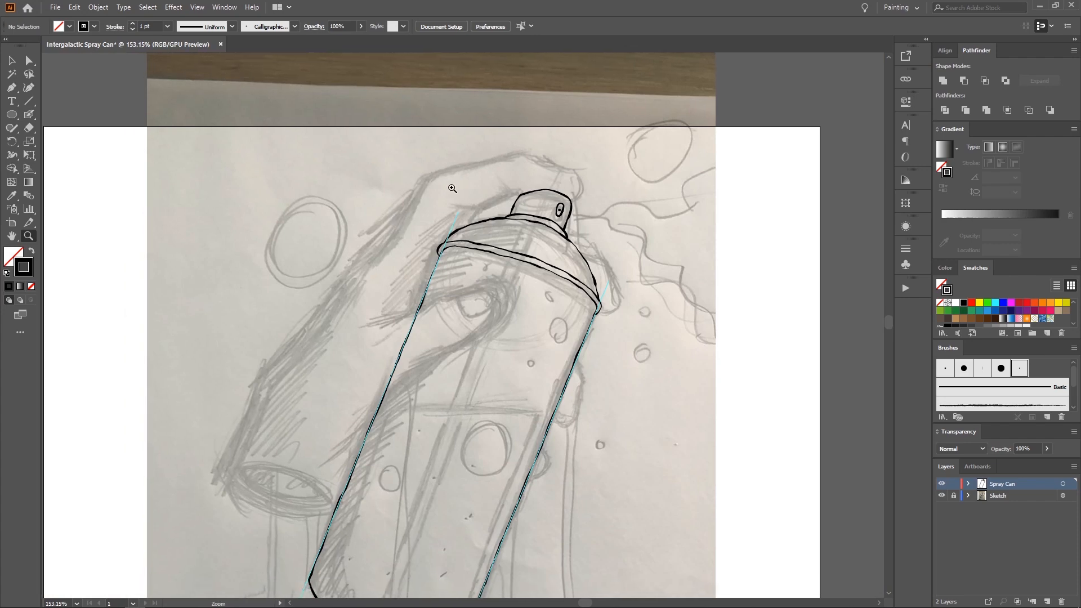
drag(452, 189, 487, 192)
mouse_move(487, 192)
mouse_down()
mouse_move(456, 191)
mouse_move(466, 199)
mouse_move(498, 120)
mouse_up()
drag(463, 220, 478, 103)
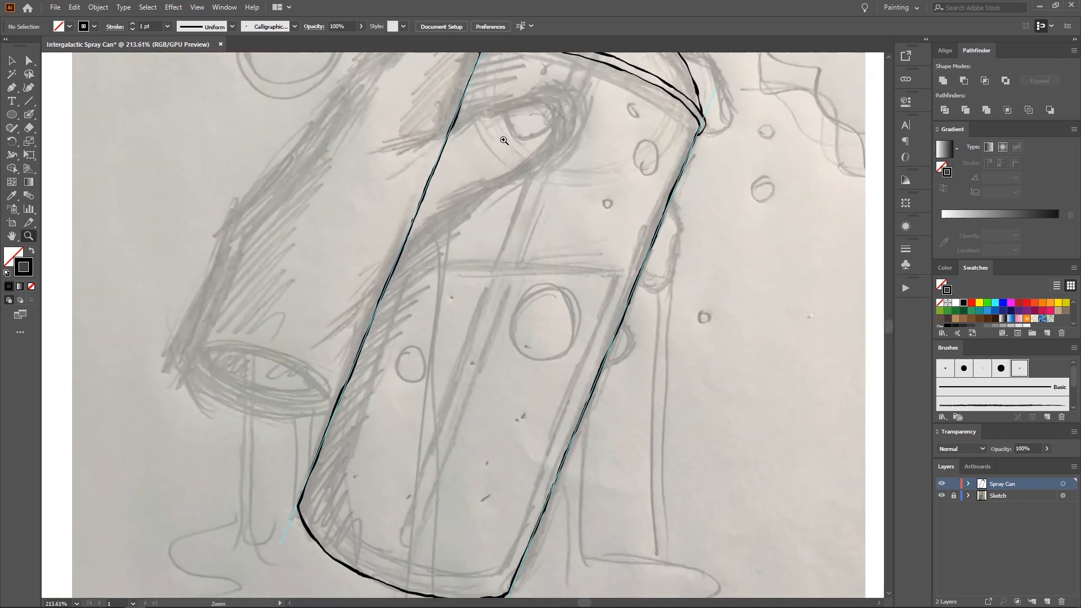
drag(504, 140, 483, 143)
drag(574, 175, 504, 272)
click(942, 497)
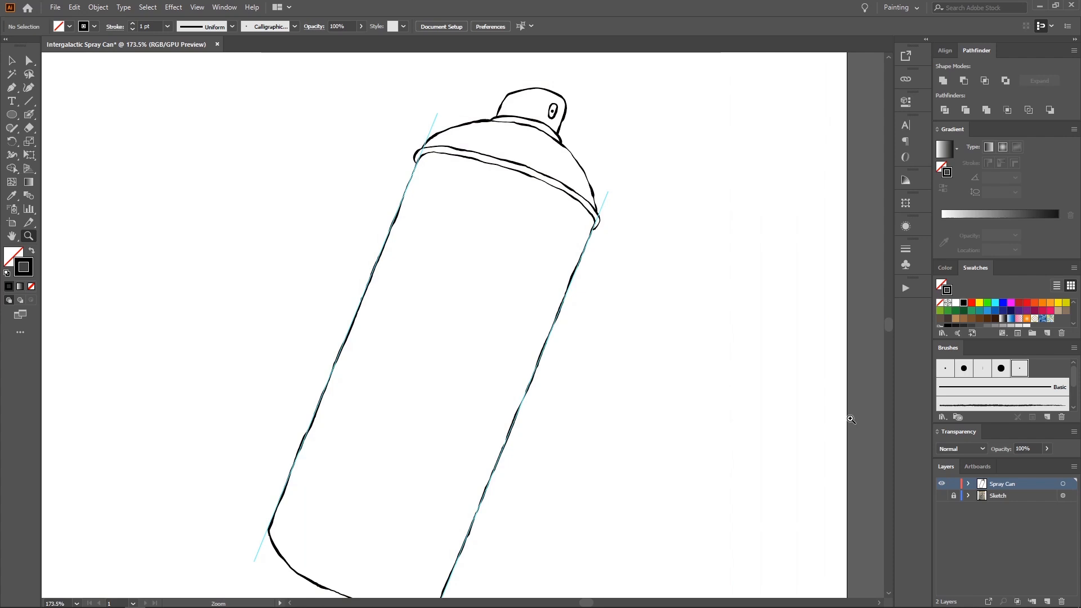
drag(541, 224, 555, 201)
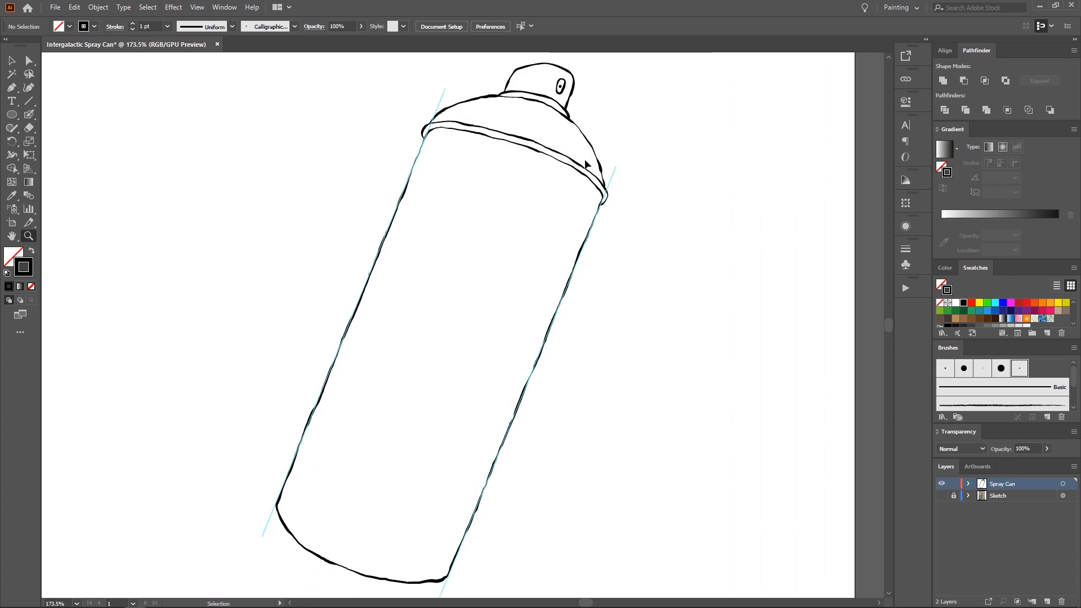
Step: Hide the guides to check the can's bare line work, and show them again
key(ctrl+semicolon)
key(ctrl+semicolon)
click(224, 7)
mouse_move(199, 10)
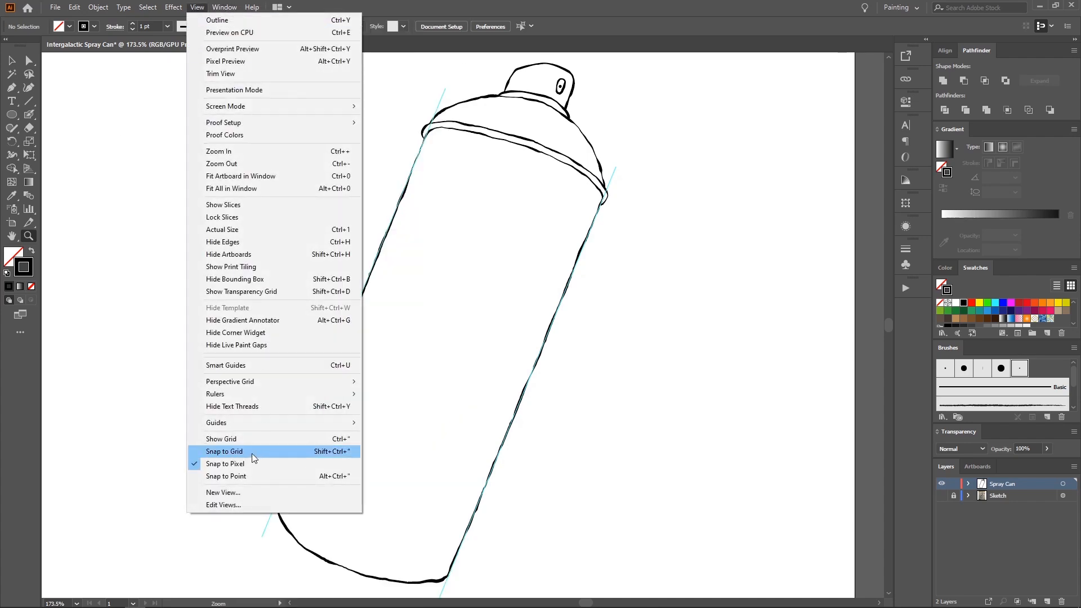
mouse_move(282, 396)
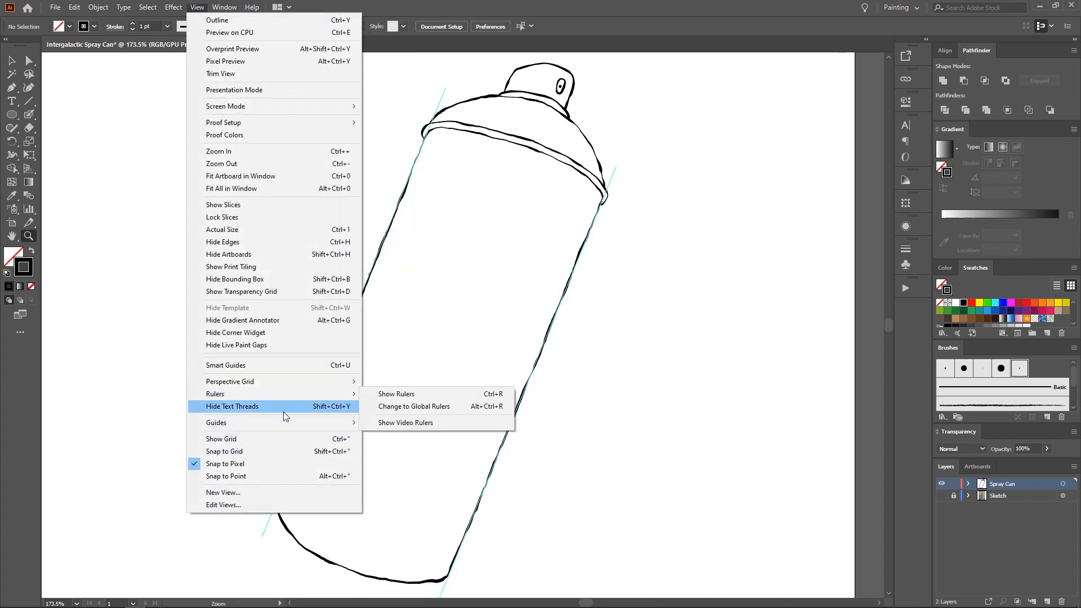
mouse_move(282, 421)
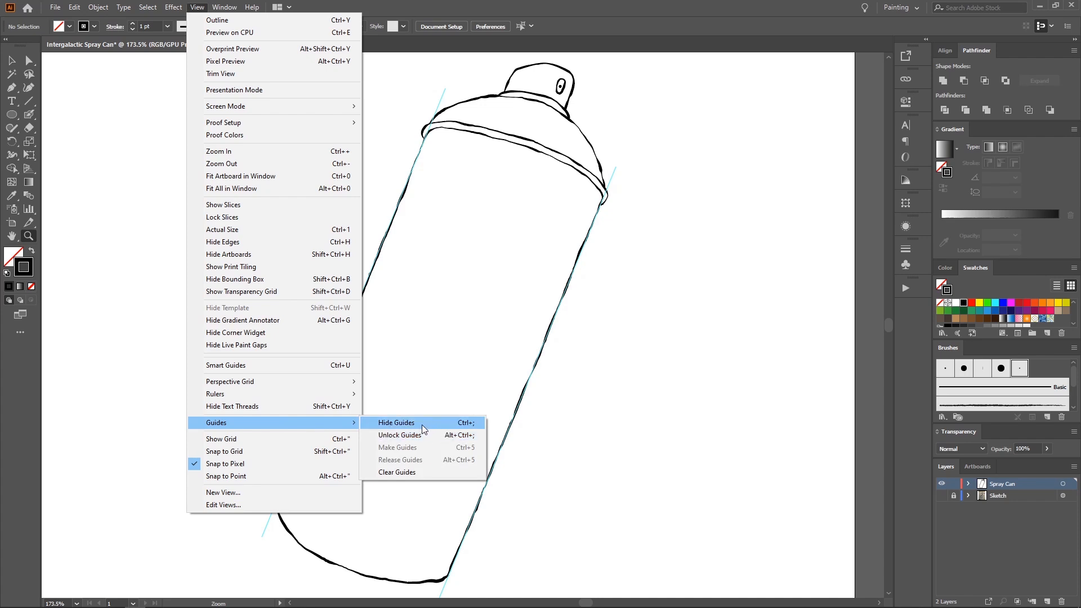
click(475, 423)
drag(502, 232, 512, 216)
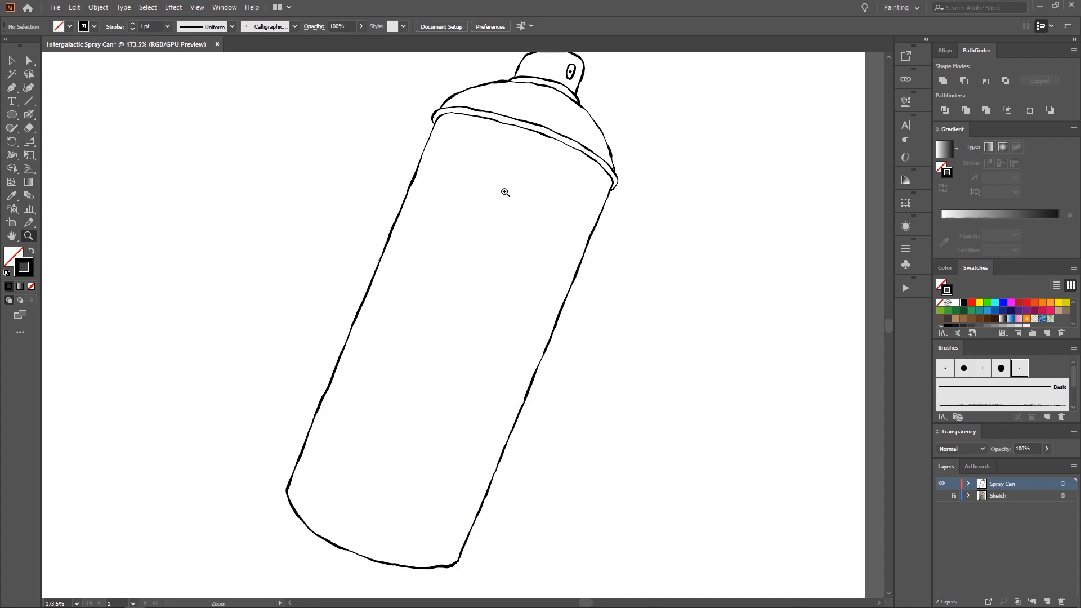
key(ctrl+semicolon)
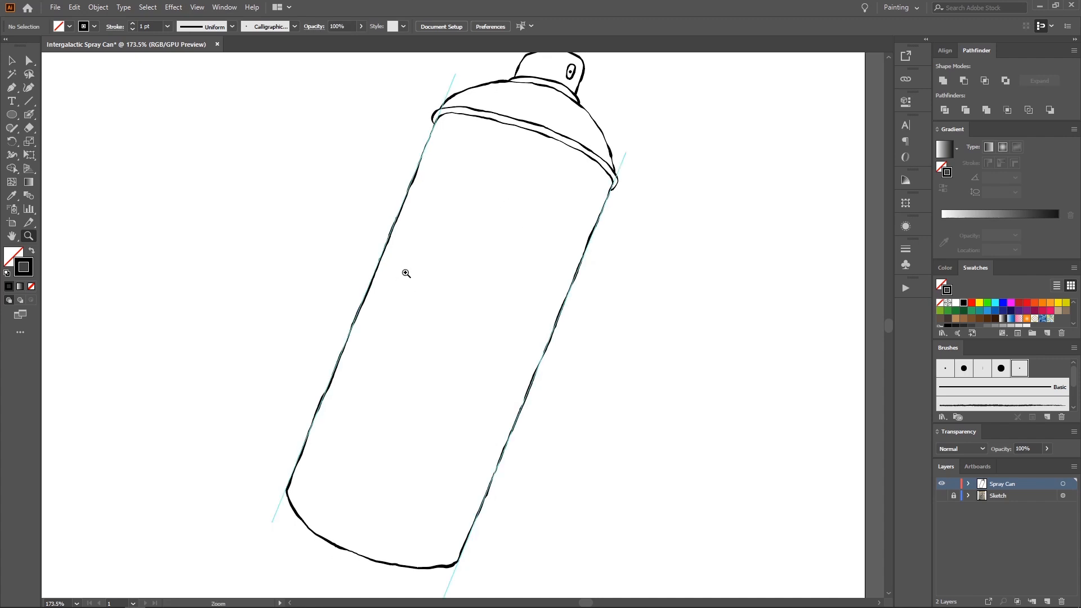
mouse_move(400, 257)
mouse_down()
mouse_move(386, 275)
mouse_move(414, 246)
mouse_up()
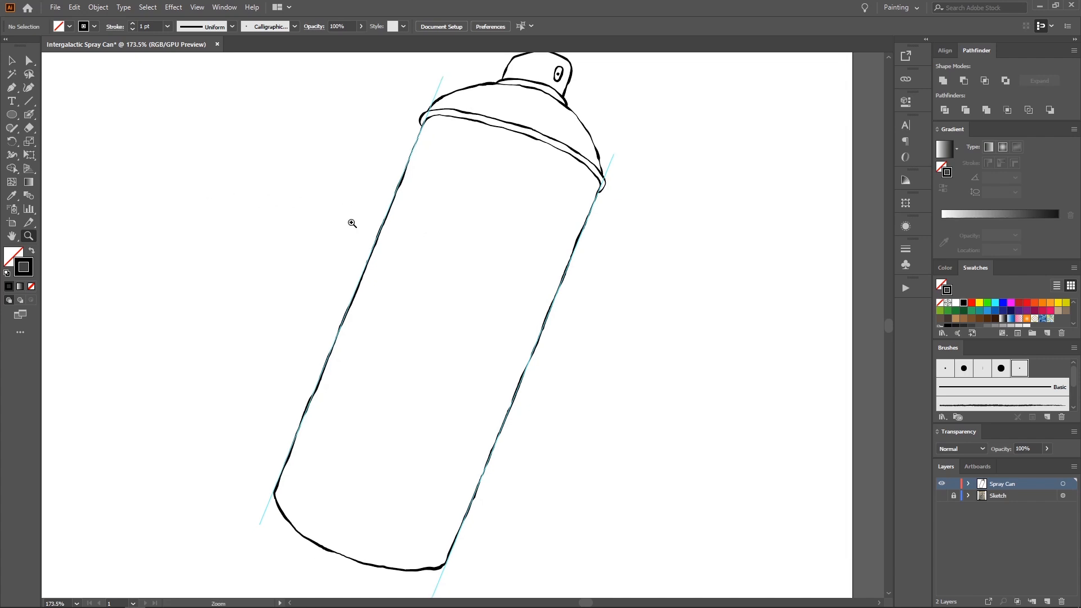
Step: Show the Sketch layer again and draw a slanted straight line about 167 by 410 px just inside the can's left wall
click(941, 496)
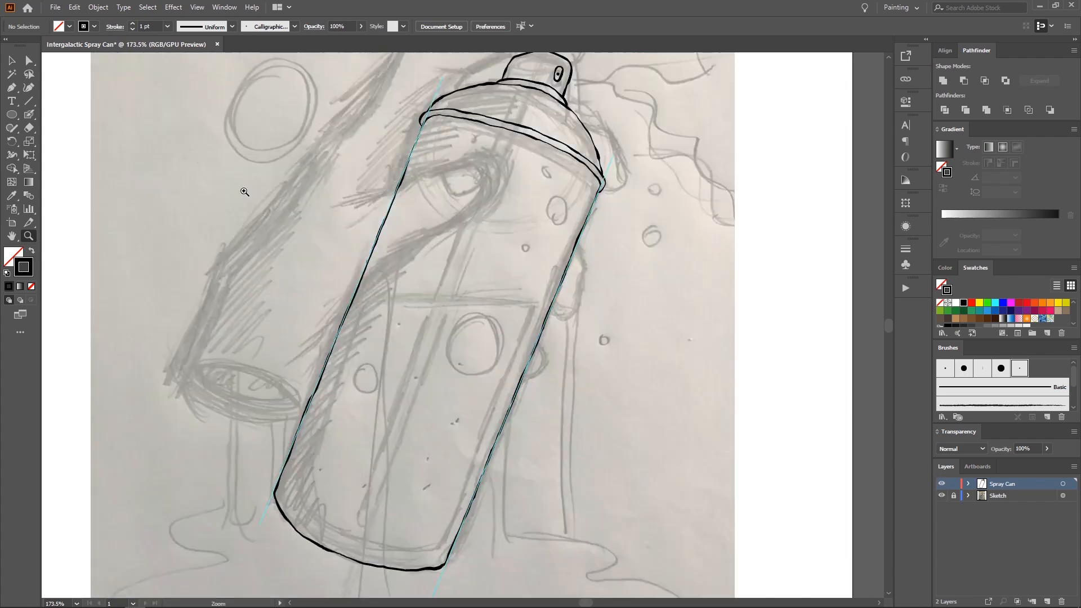
click(29, 101)
drag(271, 523, 439, 115)
key(ctrl+z)
drag(442, 74, 274, 509)
Step: Duplicate the line just inside the can's right wall and give both lines a blue stroke
key(v)
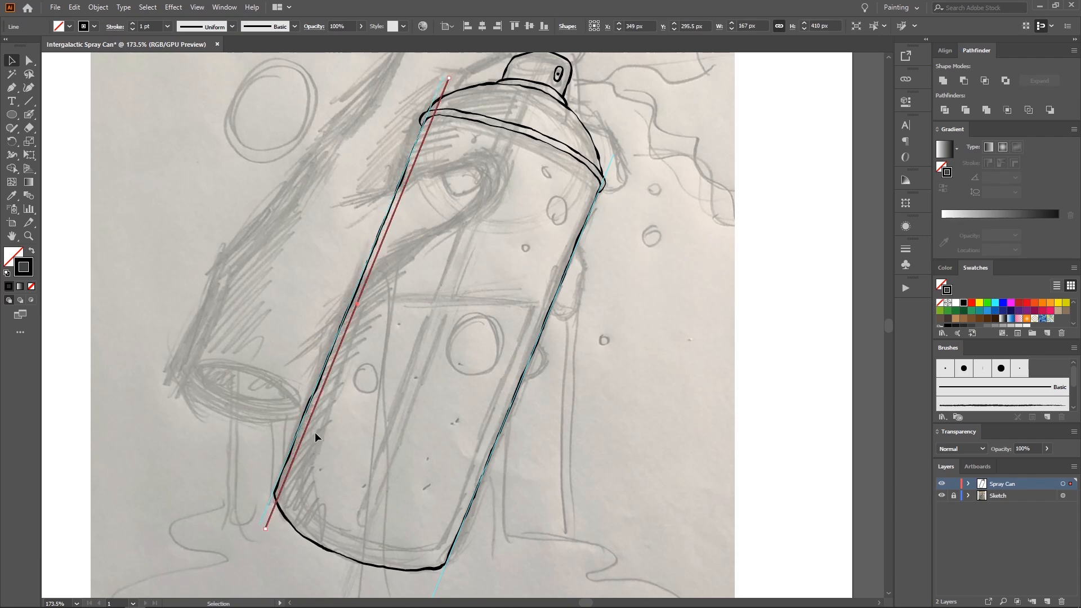
click(395, 273)
drag(374, 271, 514, 307)
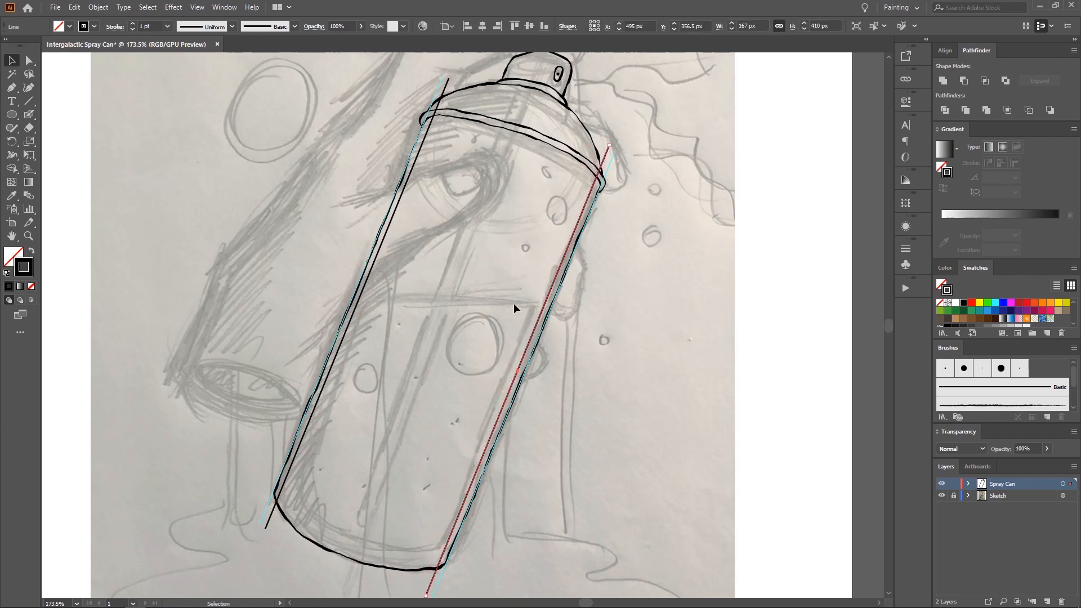
shift+click(369, 272)
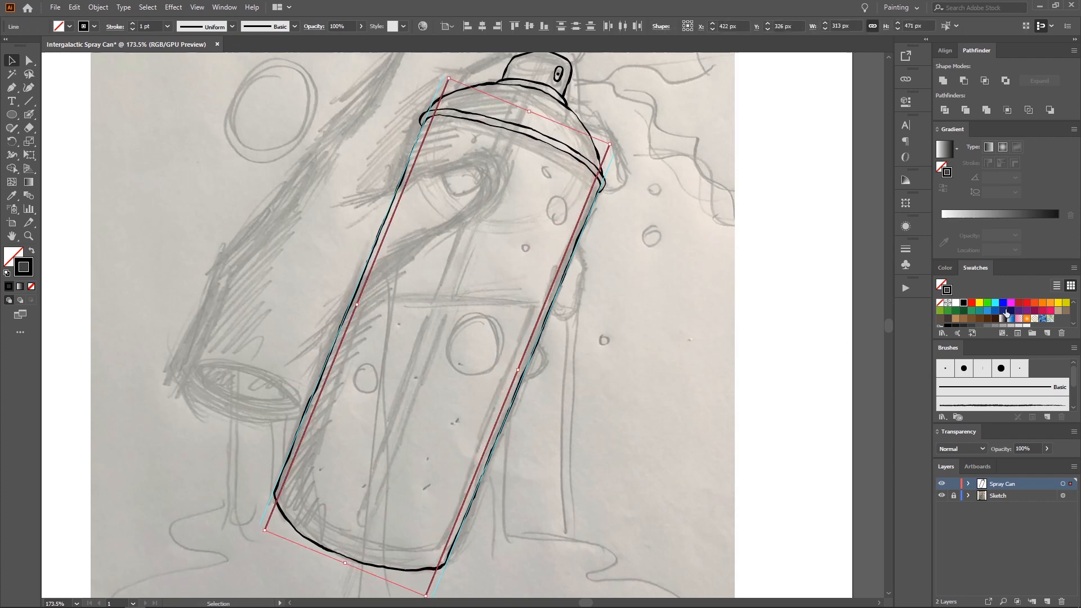
click(1002, 302)
click(664, 290)
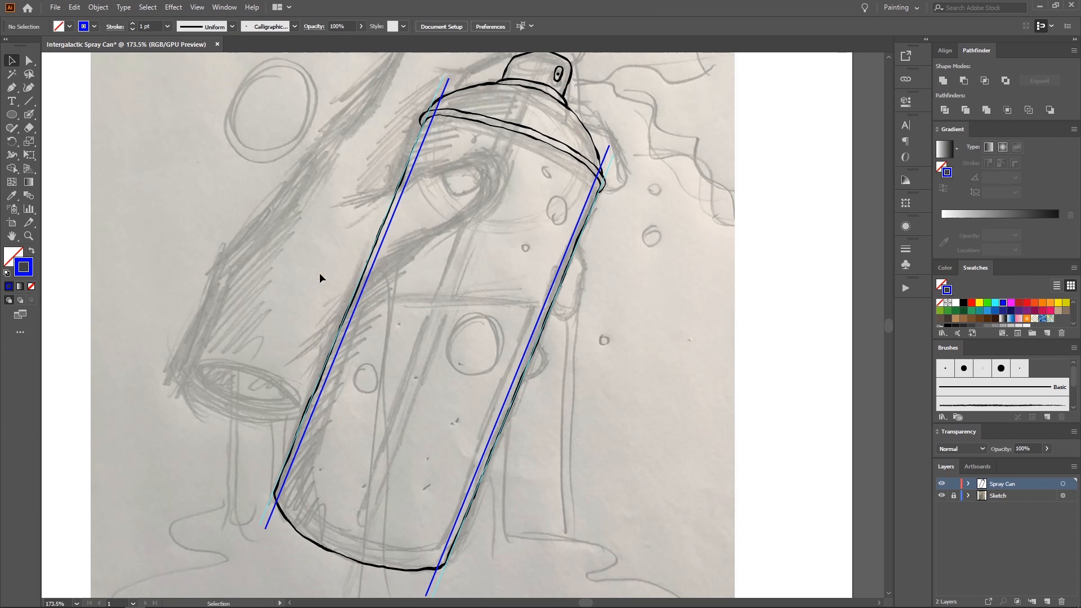
Step: Draw a flat ellipse about 169 by 13 px across the upper body between the two lines as the liquid surface
key(l)
drag(381, 251, 567, 264)
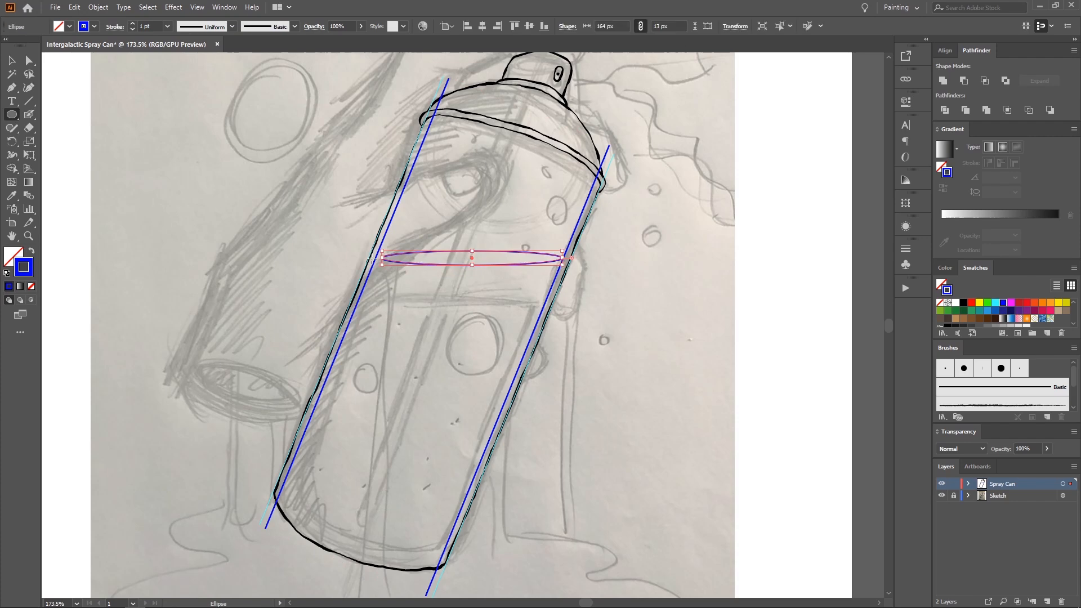
drag(382, 259, 377, 259)
scroll(344, 457, down, 1)
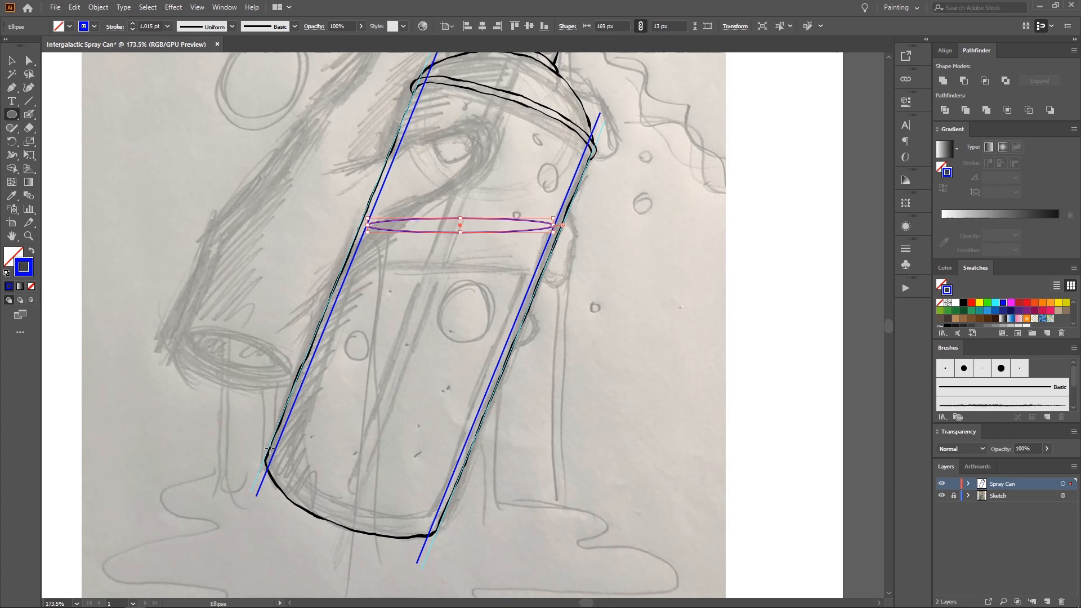
Step: Draw an ellipse at the can's base, tilt it to match the can, and fit it between the lines at about 157 by 48 px
drag(270, 448, 462, 503)
key(v)
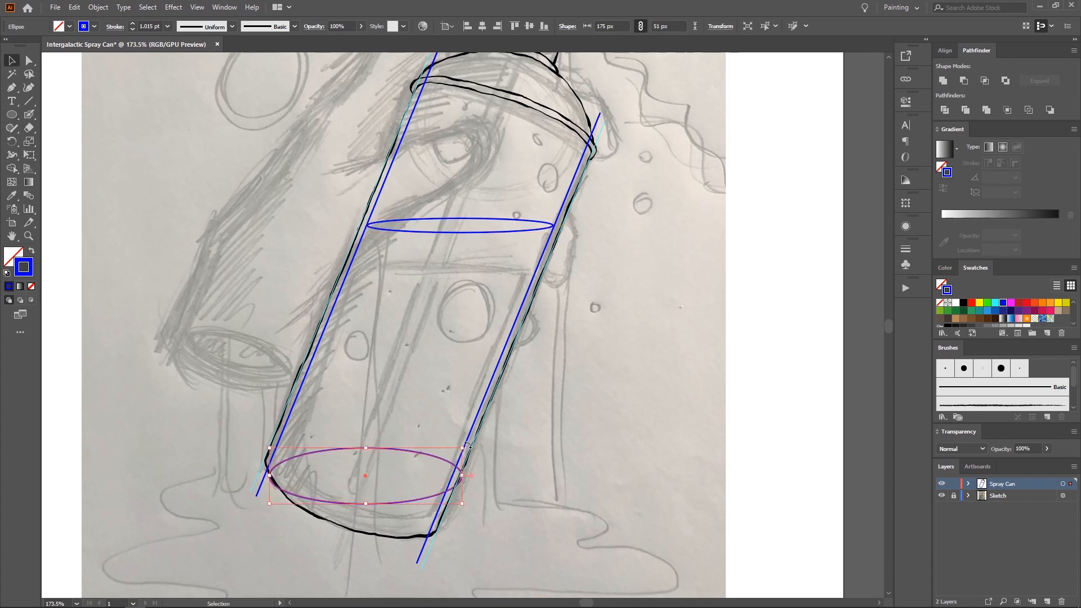
drag(467, 445, 442, 505)
drag(365, 458, 364, 467)
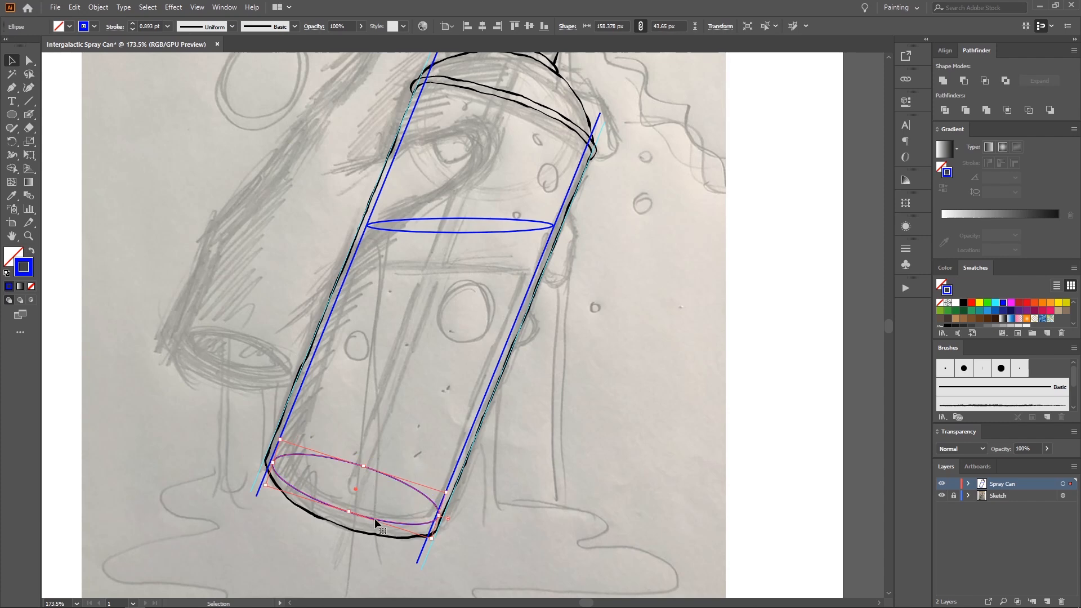
drag(350, 513, 347, 517)
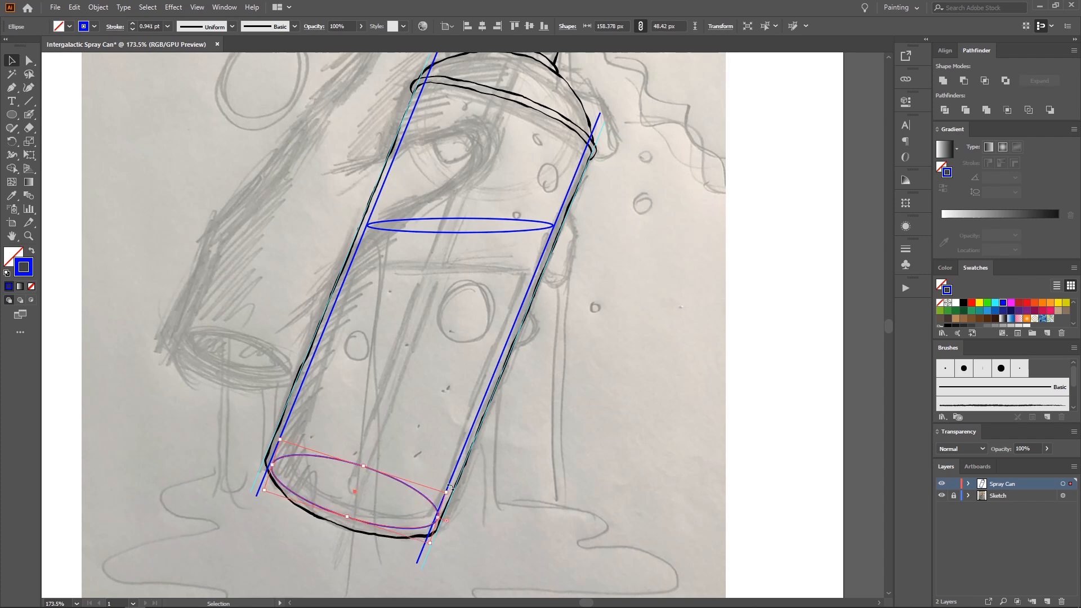
drag(450, 487, 436, 519)
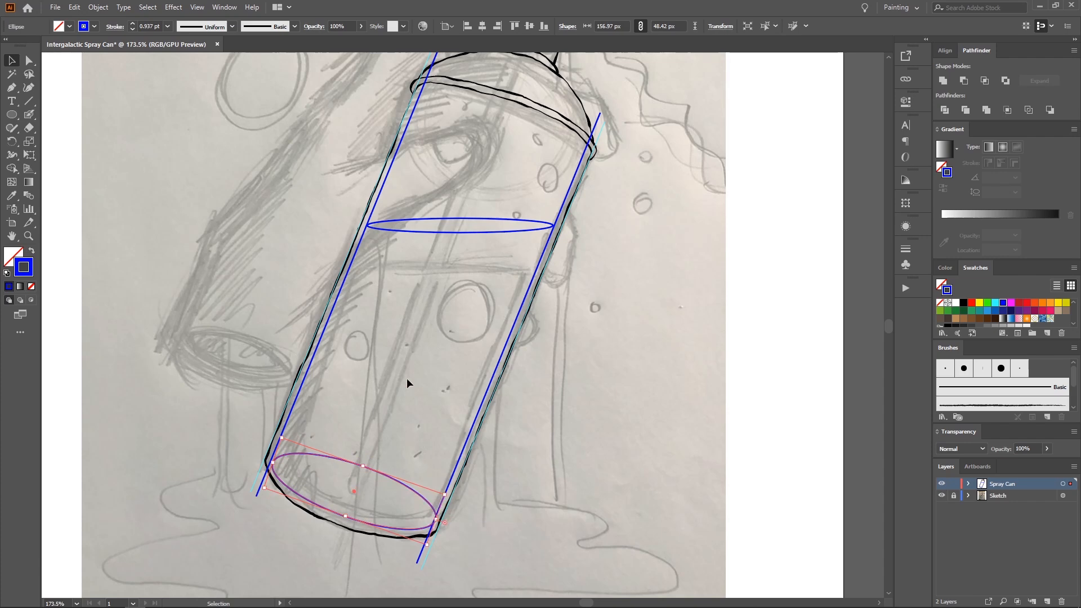
Step: Convert the two blue lines and both ellipses into guides
click(299, 394)
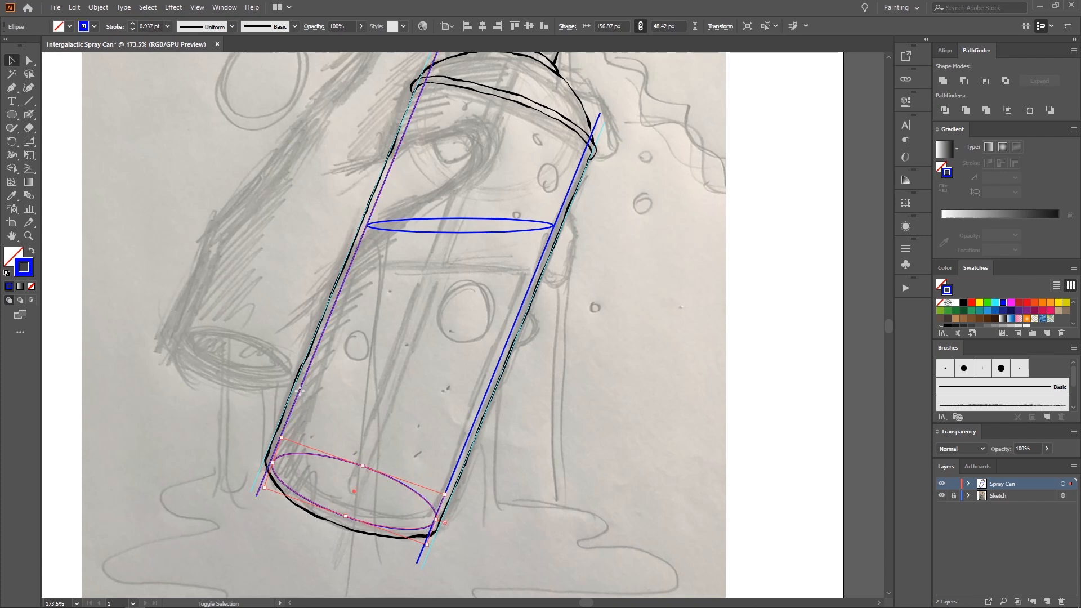
shift+click(530, 293)
shift+click(492, 230)
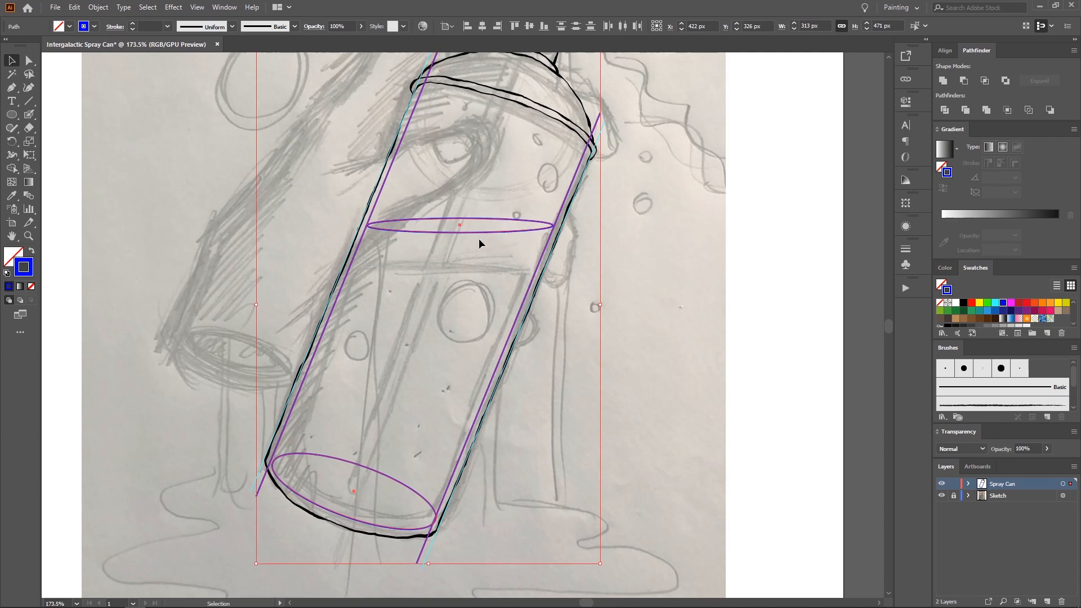
right_click(457, 251)
click(516, 396)
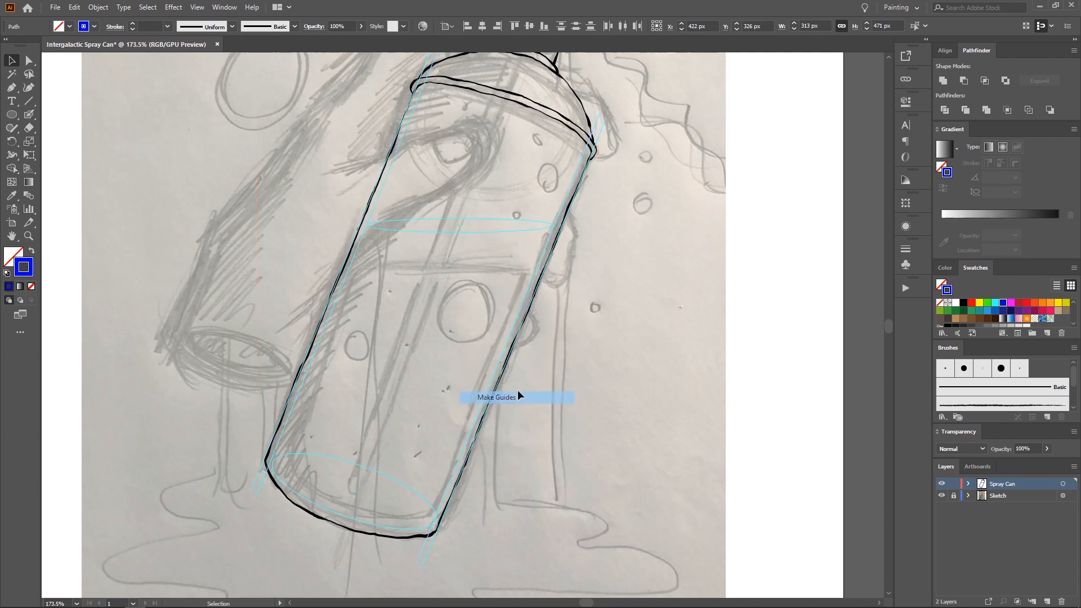
Step: Sample the black ink from the can's outline as the colour for the Blob Brush
drag(413, 260, 388, 283)
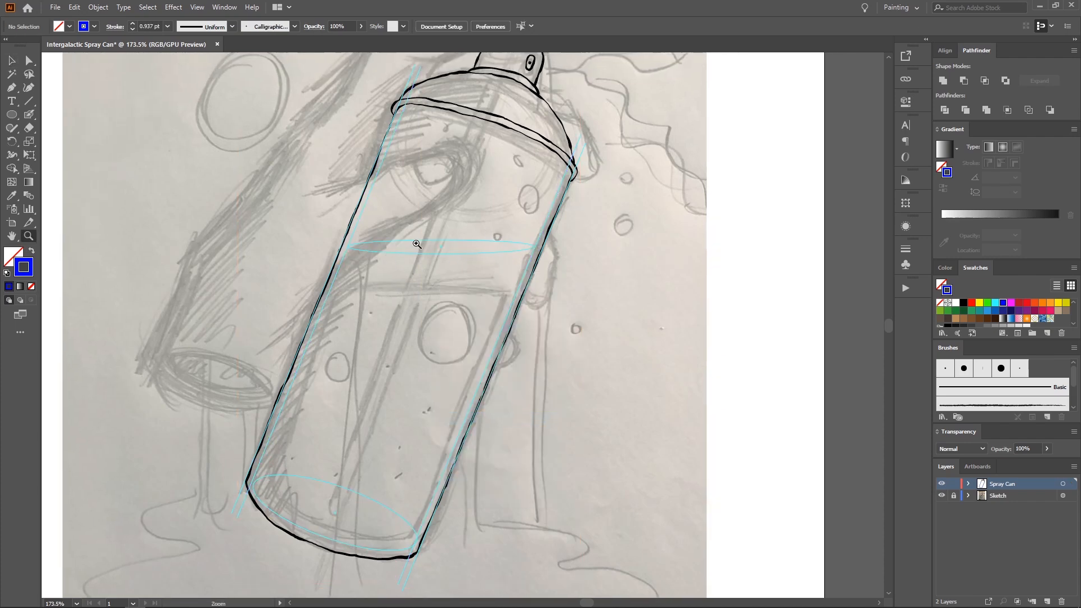
mouse_move(457, 241)
mouse_down()
mouse_move(450, 256)
mouse_move(397, 246)
mouse_up()
mouse_move(394, 247)
mouse_down()
mouse_move(360, 279)
mouse_move(375, 260)
mouse_move(361, 270)
mouse_up()
mouse_move(319, 316)
mouse_down()
mouse_move(376, 248)
mouse_move(362, 257)
mouse_move(409, 168)
mouse_up()
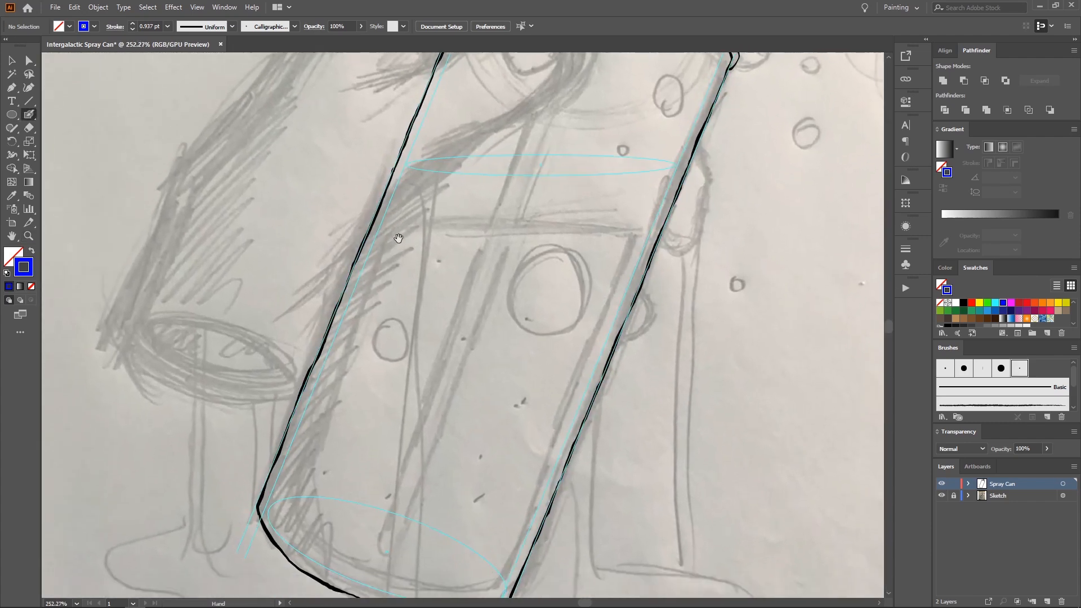
key(ctrl+z)
key(i)
click(377, 212)
key(shift+b)
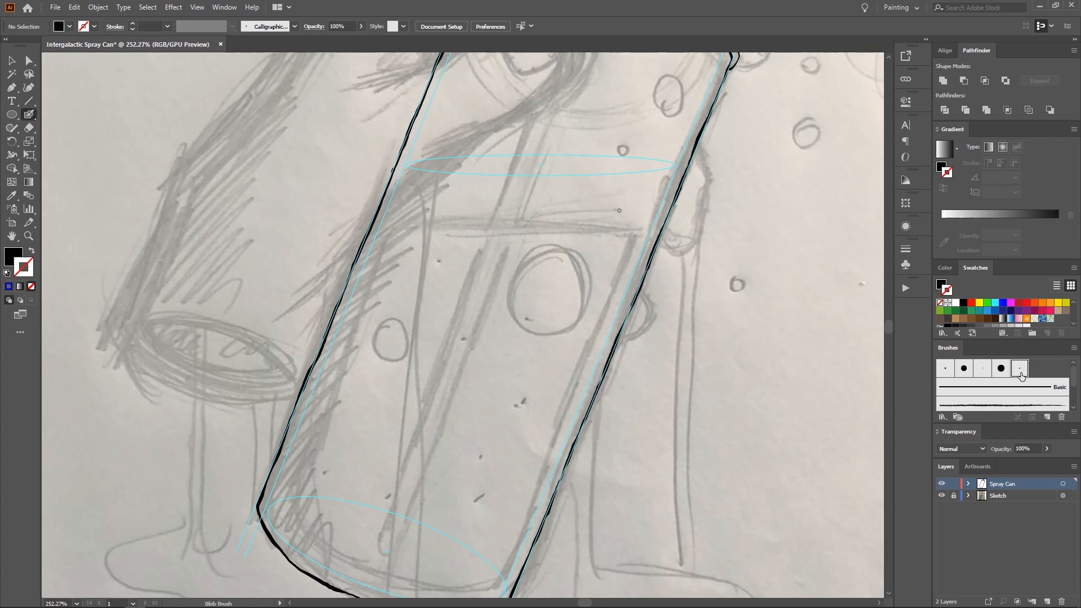
mouse_move(407, 164)
mouse_down()
mouse_move(421, 156)
mouse_move(390, 220)
mouse_up()
key(ctrl+z)
drag(417, 158, 401, 200)
key(ctrl+z)
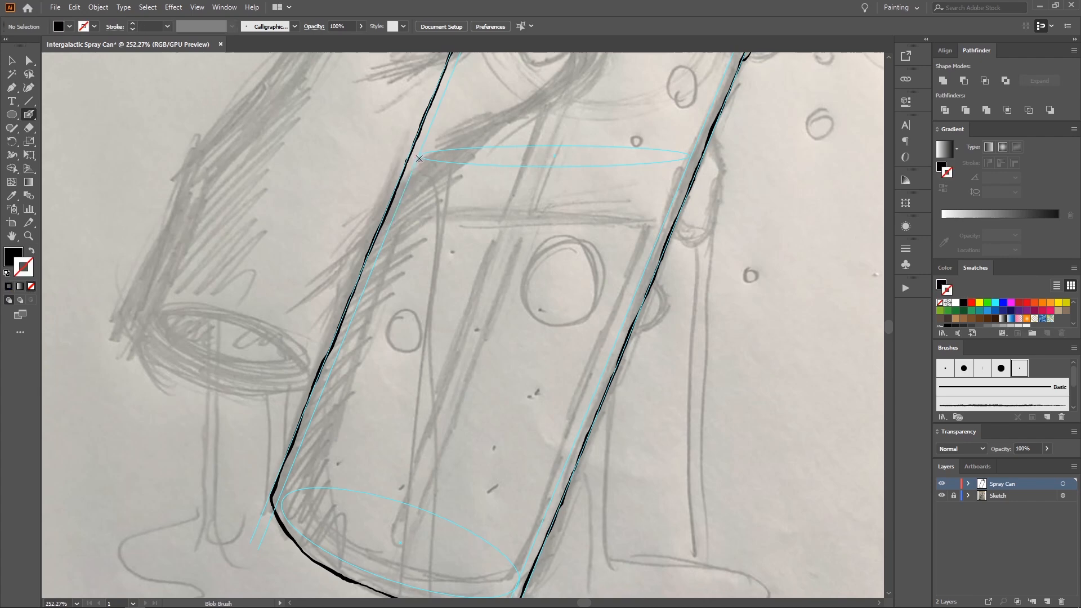
drag(418, 157, 357, 301)
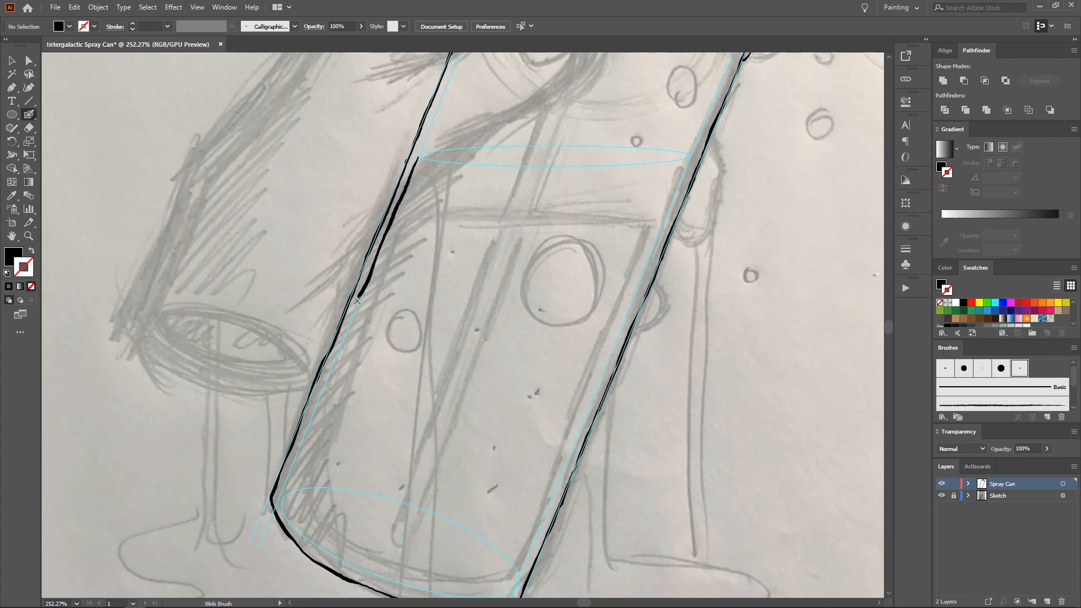
key(ctrl+z)
mouse_move(420, 156)
mouse_down()
mouse_move(397, 213)
mouse_move(417, 164)
mouse_move(401, 198)
mouse_up()
key(ctrl+z)
key(ctrl+z)
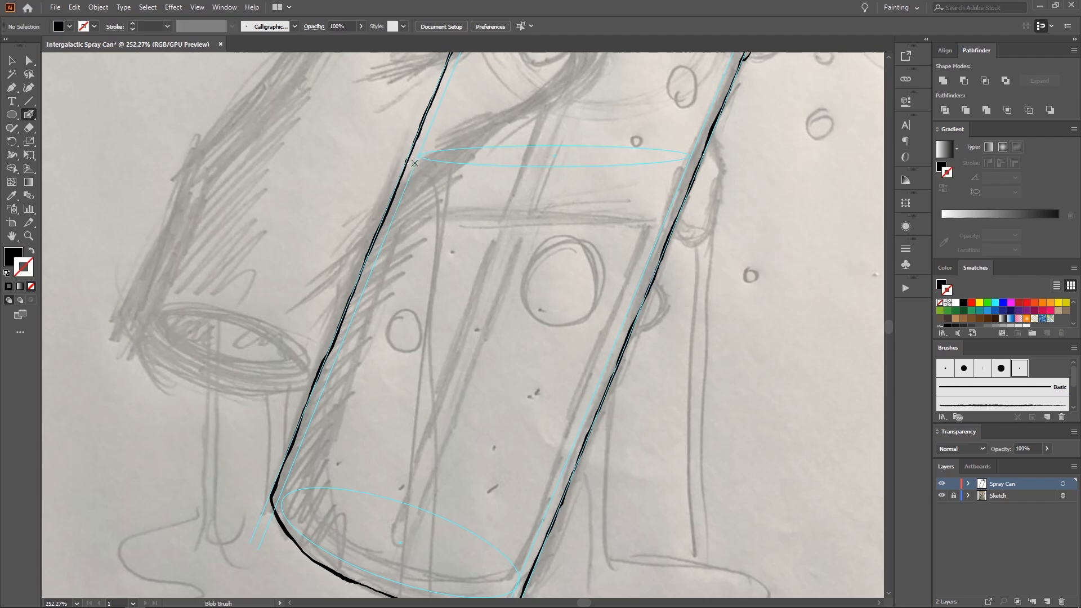
Step: Ink the inner left wall along the guide from the liquid surface ellipse down to the base ellipse
drag(420, 156, 405, 188)
drag(366, 281, 313, 414)
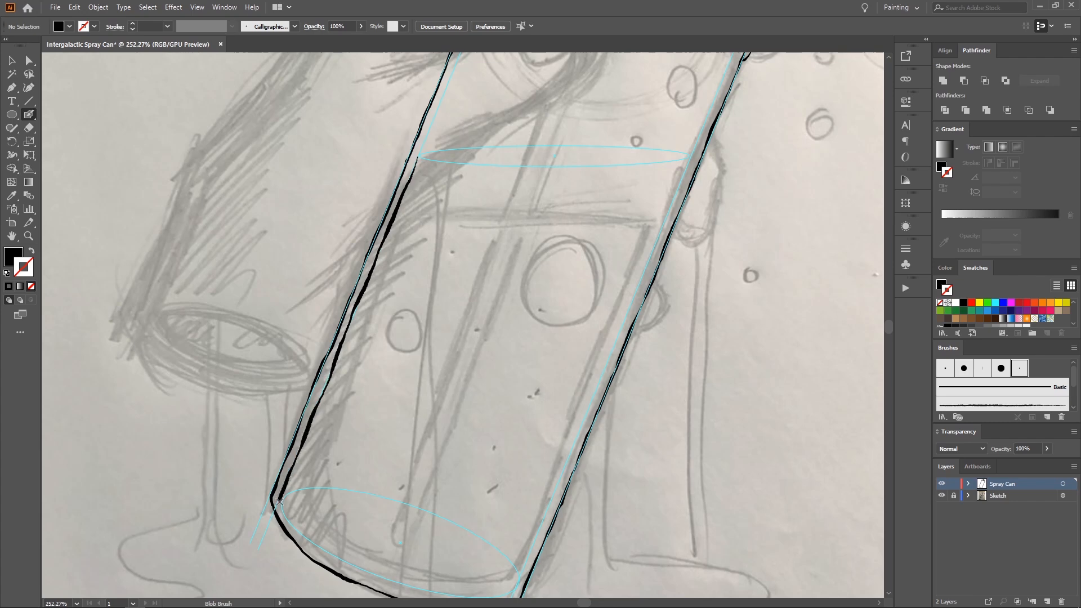
Step: Ink the lower curve of the base ellipse along its guide, just inside the can's bottom edge
key(z)
mouse_move(279, 501)
mouse_down()
mouse_move(283, 379)
mouse_move(268, 392)
mouse_move(304, 423)
mouse_move(395, 470)
mouse_move(513, 496)
mouse_move(561, 484)
mouse_up()
key(shift+b)
scroll(440, 355, up, 1)
key(ctrl)
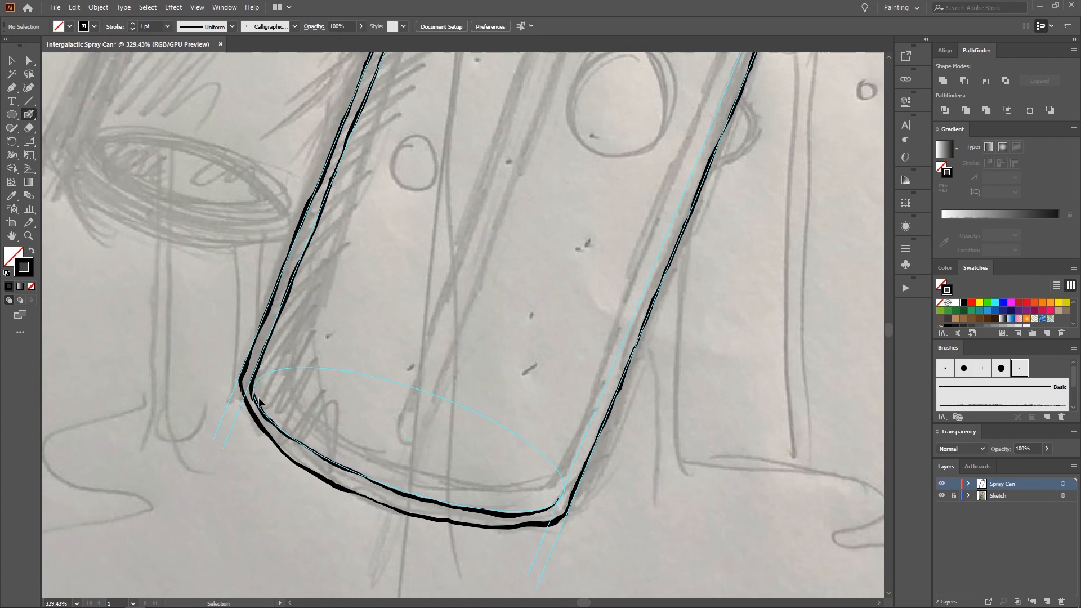
Step: Ink the upper curve of the base ellipse along its guide to close the oval
mouse_move(254, 382)
mouse_down()
mouse_move(289, 367)
mouse_move(380, 374)
mouse_move(453, 399)
mouse_up()
key(ctrl+z)
mouse_move(255, 398)
mouse_down()
mouse_move(281, 369)
mouse_move(343, 374)
mouse_move(337, 386)
mouse_up()
key(ctrl+z)
mouse_move(254, 393)
mouse_down()
mouse_move(284, 367)
mouse_move(377, 376)
mouse_move(497, 421)
mouse_up()
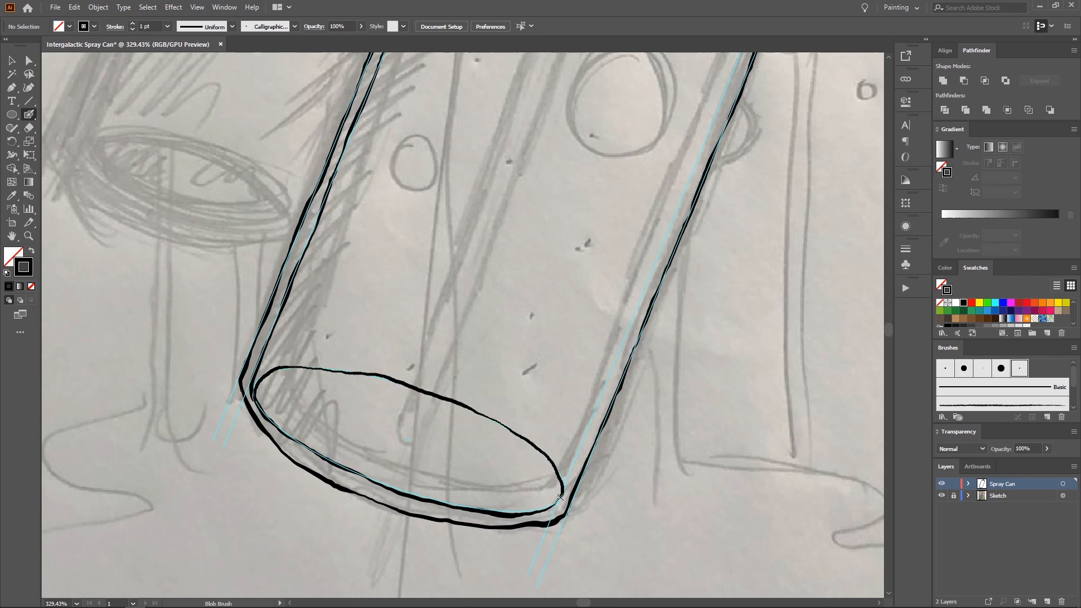
Step: Ink the inner right wall along the guide from the base ellipse up to the liquid surface ellipse
key(z)
mouse_move(438, 279)
mouse_down()
mouse_move(449, 346)
mouse_move(429, 320)
mouse_move(316, 321)
mouse_move(345, 317)
mouse_move(403, 231)
mouse_move(387, 197)
mouse_move(349, 237)
mouse_up()
key(shift+b)
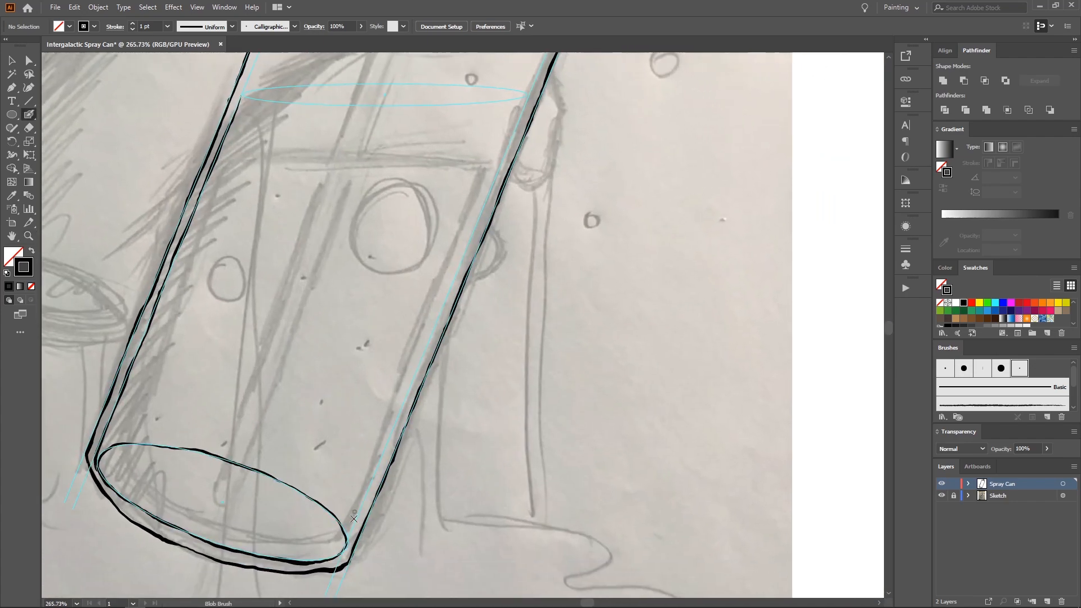
drag(344, 548, 363, 506)
key(ctrl+z)
drag(345, 548, 413, 385)
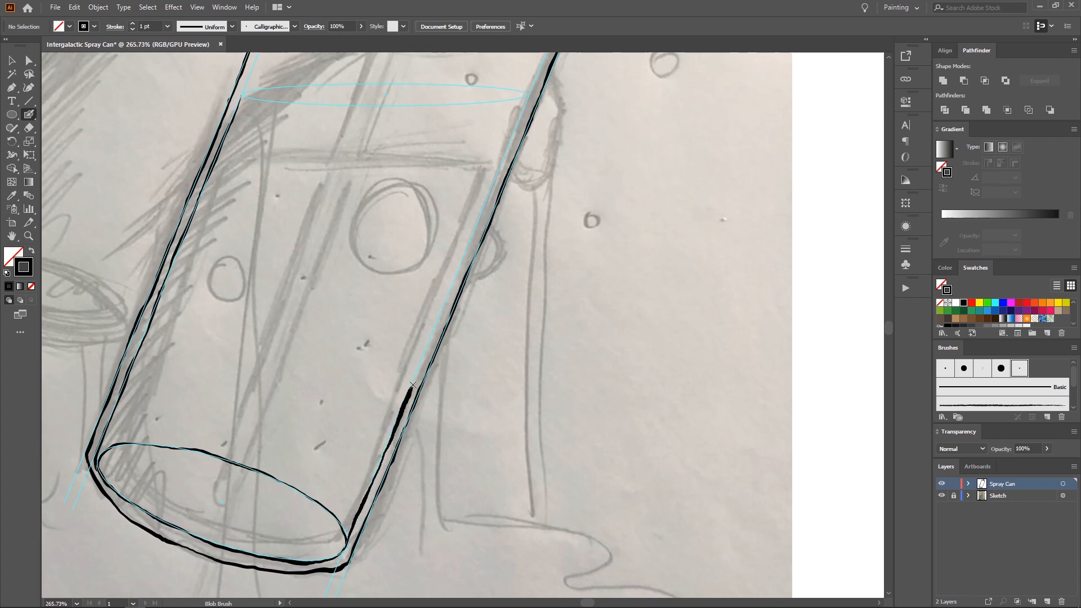
mouse_move(426, 347)
mouse_down()
mouse_move(495, 177)
mouse_move(456, 313)
mouse_move(465, 292)
mouse_up()
drag(481, 257, 489, 225)
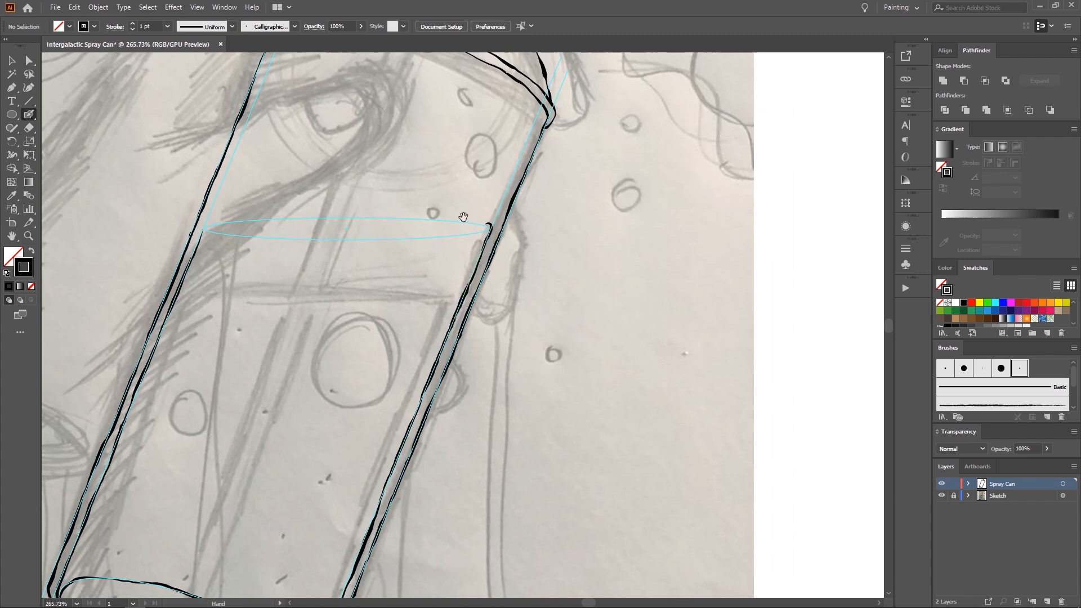
Step: Ink the upper arc of the liquid surface ellipse between the two inner walls
drag(300, 191, 359, 257)
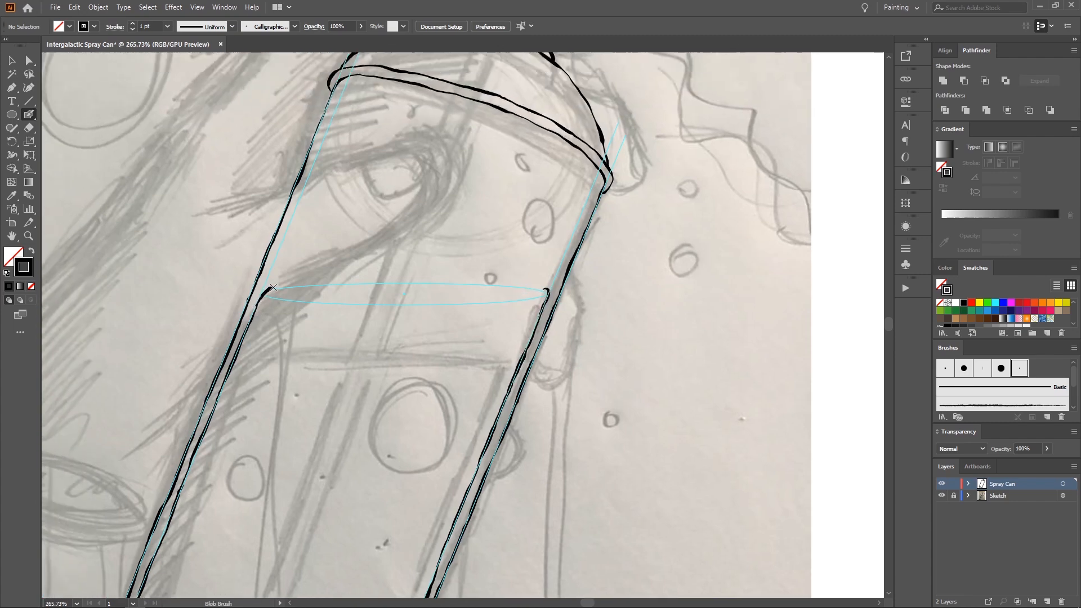
key(ctrl+z)
drag(286, 287, 303, 283)
drag(361, 65, 343, 110)
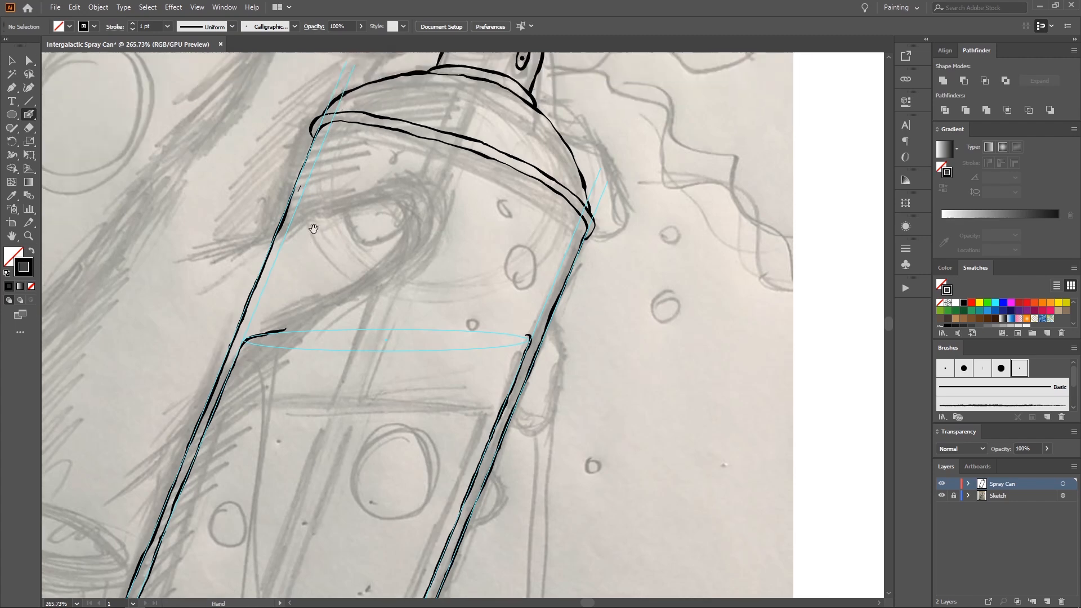
key(ctrl+z)
mouse_move(244, 342)
mouse_down()
mouse_move(329, 329)
mouse_move(494, 331)
mouse_move(437, 326)
mouse_move(484, 324)
mouse_up()
key(ctrl+z)
key(shift+e)
key(shift+b)
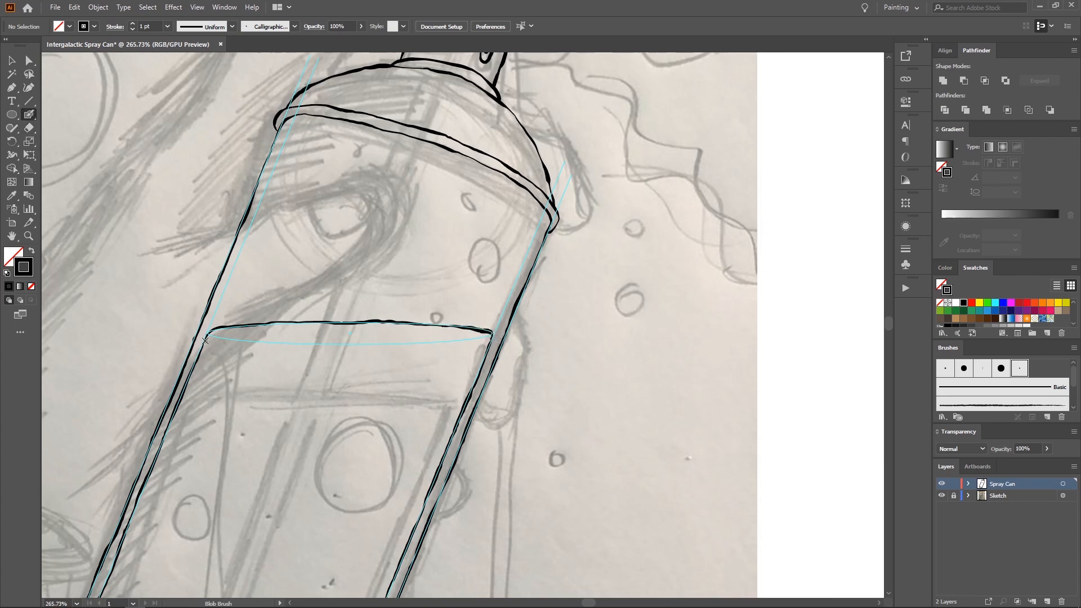
Step: Ink the lower arc of the liquid surface ellipse, joining it to the upper arc at both ends
key(ctrl)
drag(212, 336, 369, 345)
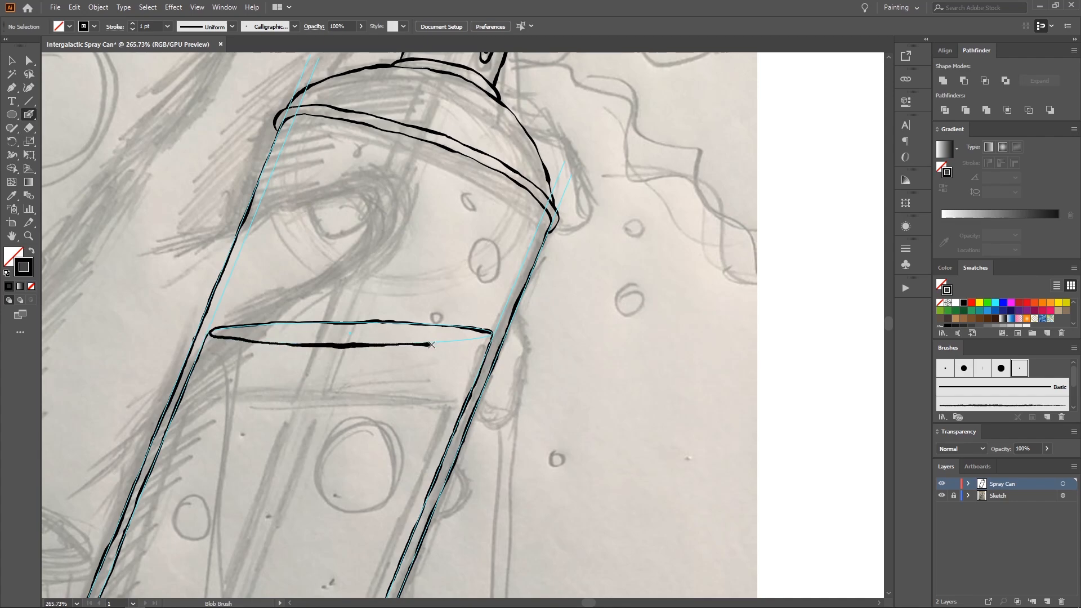
drag(461, 342, 493, 334)
Step: Hide the guides and the Sketch layer to review the can's line work with its inner walls and ellipses
key(z)
drag(431, 310, 242, 366)
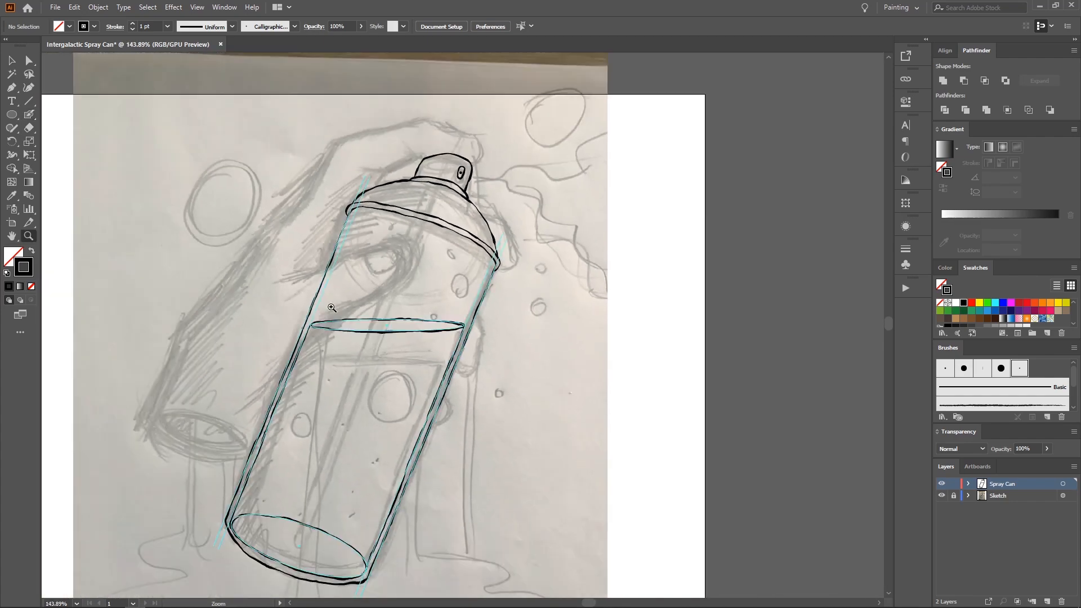
mouse_move(203, 445)
mouse_down()
mouse_move(392, 271)
mouse_move(443, 277)
mouse_up()
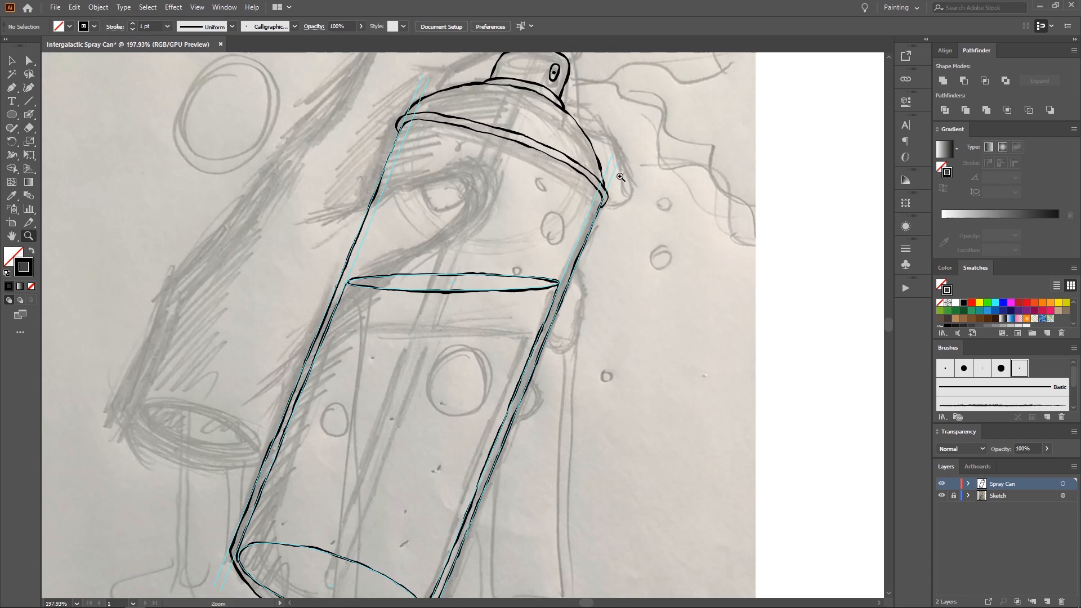
drag(620, 177, 364, 293)
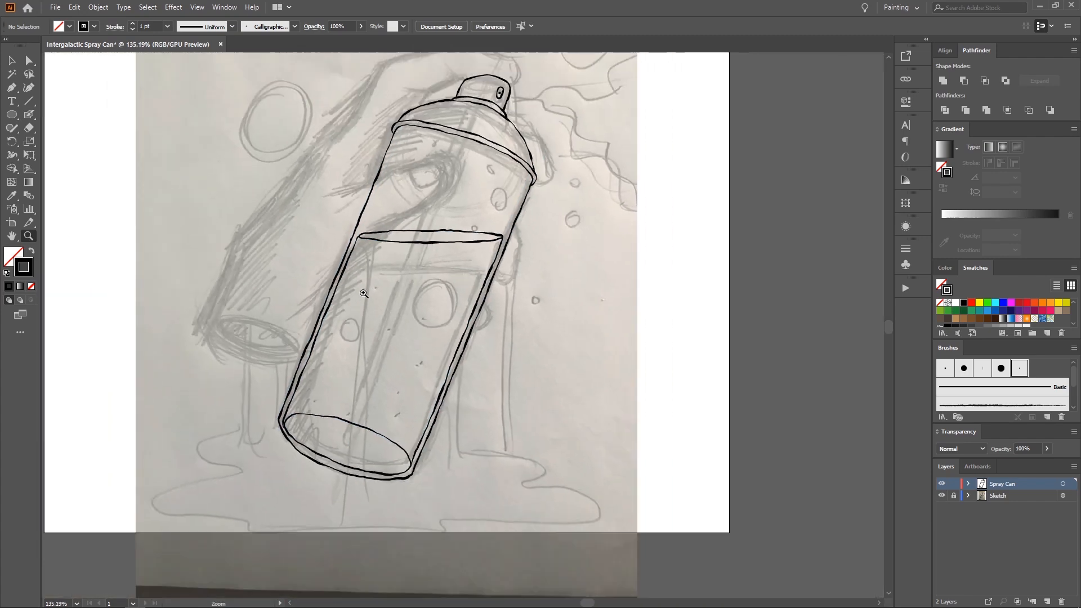
drag(399, 234, 762, 307)
click(941, 494)
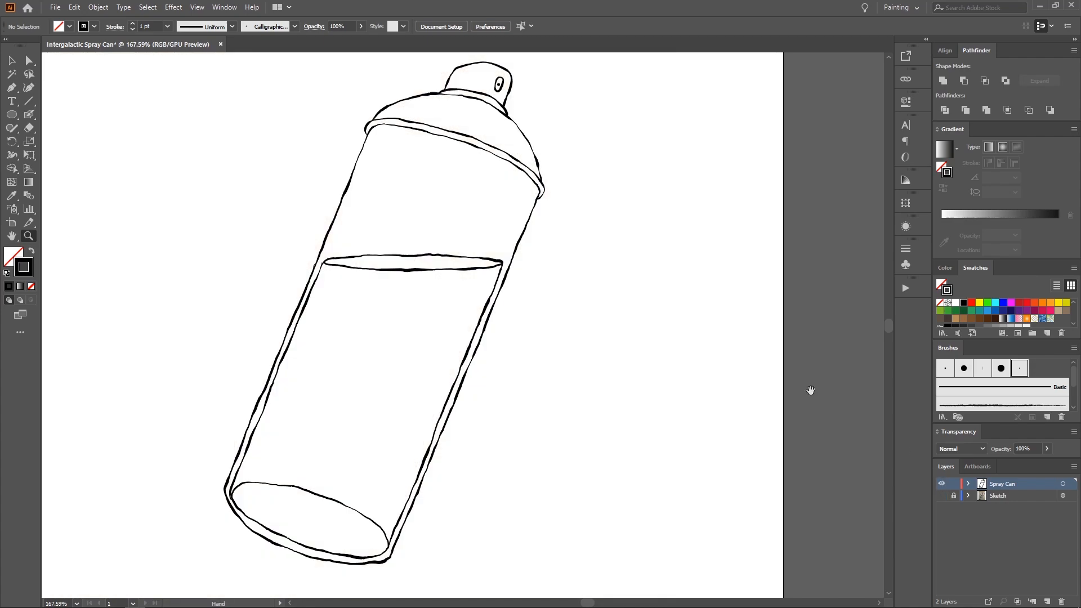
mouse_move(810, 390)
mouse_down()
mouse_move(579, 328)
mouse_move(474, 333)
mouse_move(558, 313)
mouse_move(627, 270)
mouse_up()
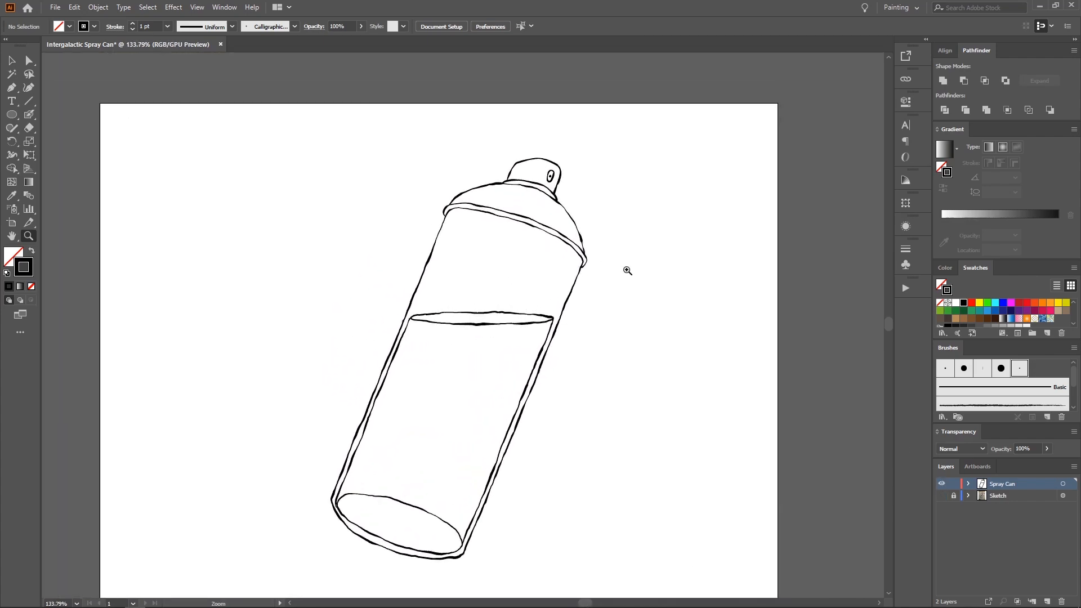
Step: Show the Sketch layer and the guides again, and lock the Spray Can layer
click(941, 495)
drag(467, 242, 418, 239)
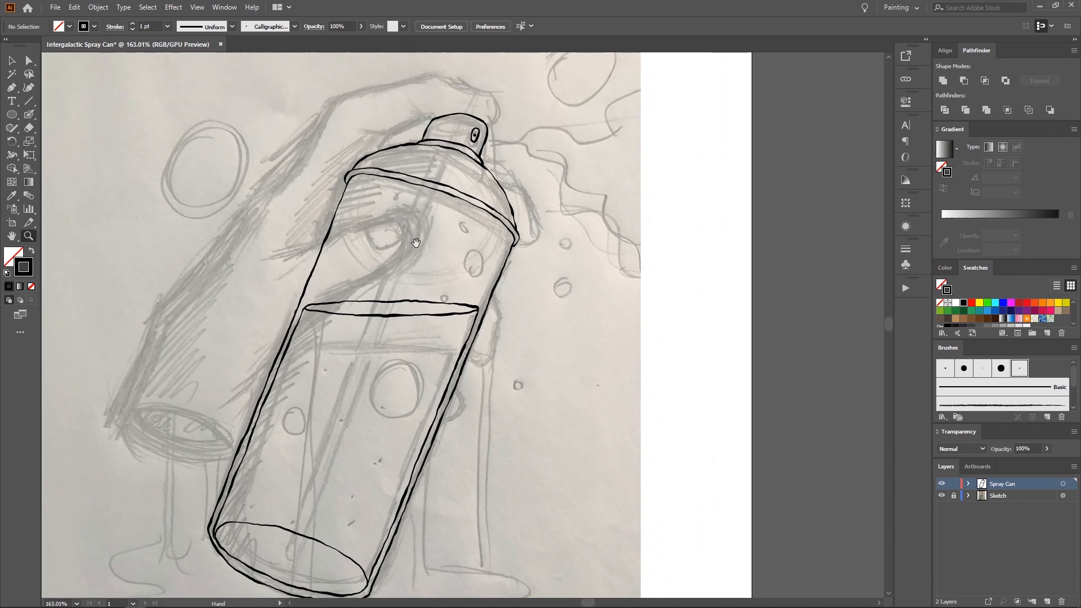
scroll(431, 227, down, 1)
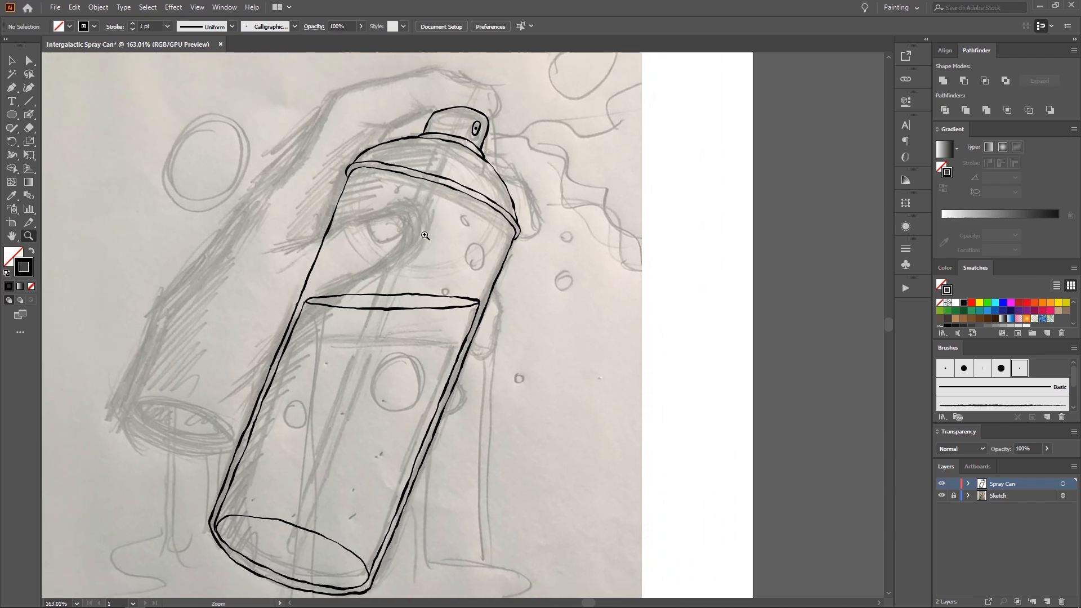
scroll(437, 270, left, 2)
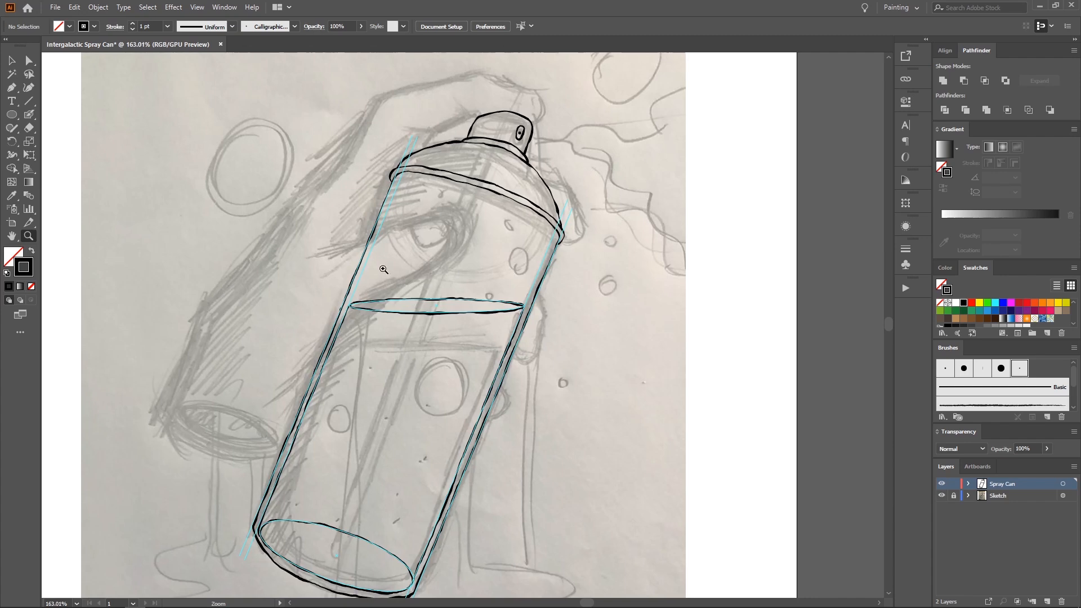
click(954, 485)
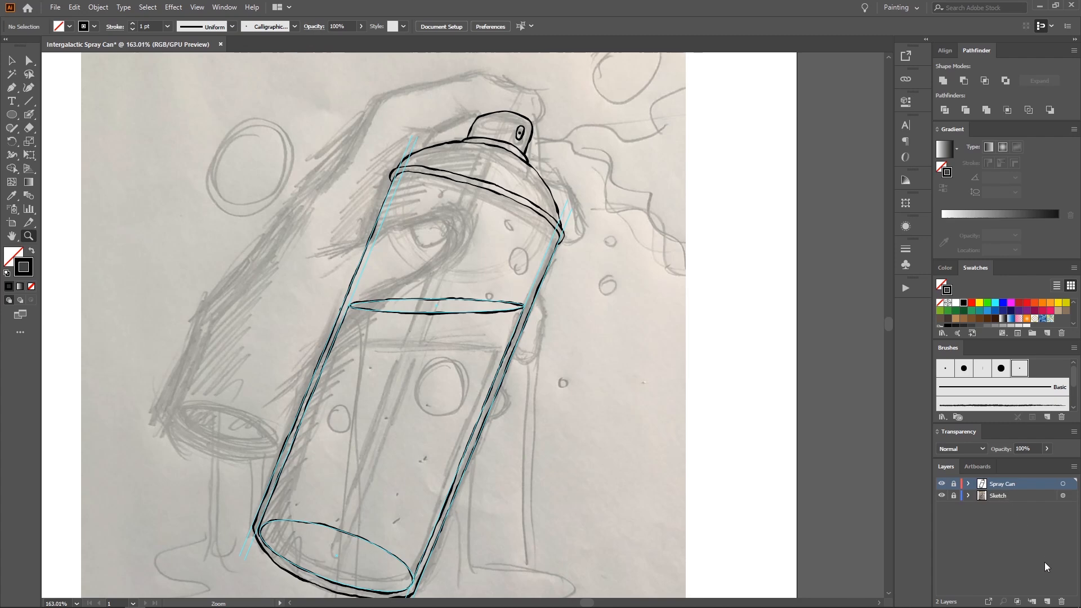
Step: Add a new layer above Spray Can and name it "Canudo"
click(1047, 600)
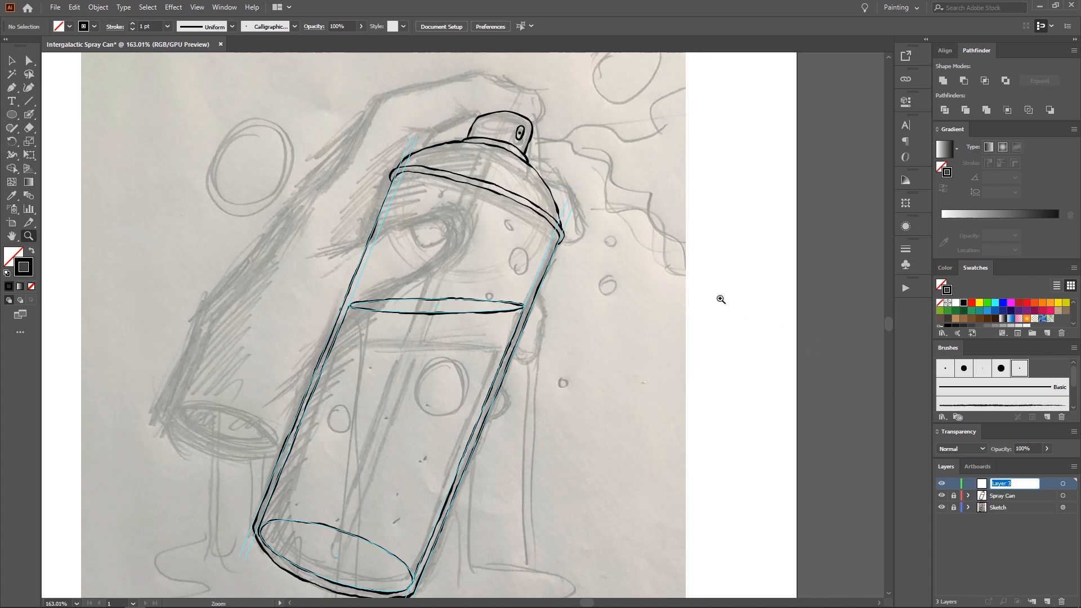
text(Canu)
key(Return)
Step: Switch to Chrome and search Google for "stick" in a new tab
key(alt+Tab)
key(alt+Tab)
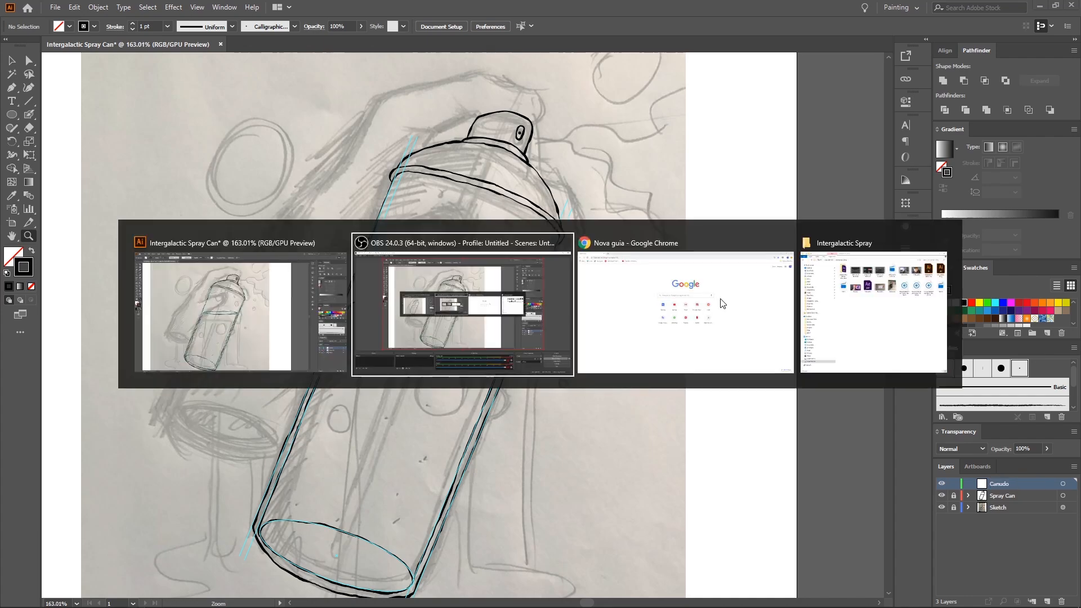
text(stickersquid.co/categoria-produto/sticker/)
key(Return)
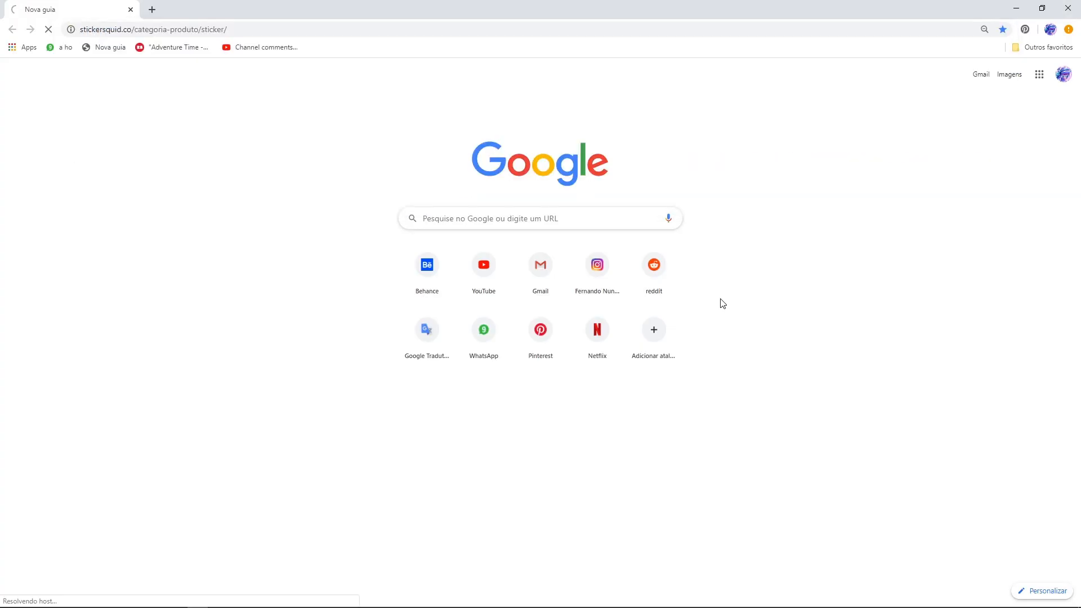
key(ctrl+t)
text(sticjk)
key(BackSpace)
key(BackSpace)
text(k)
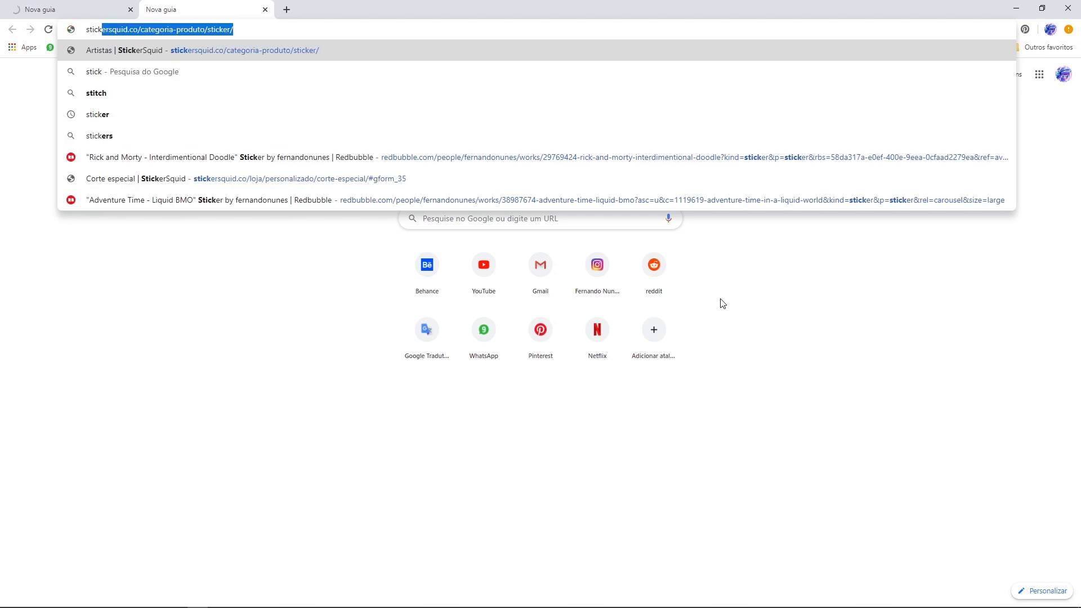
key(Return)
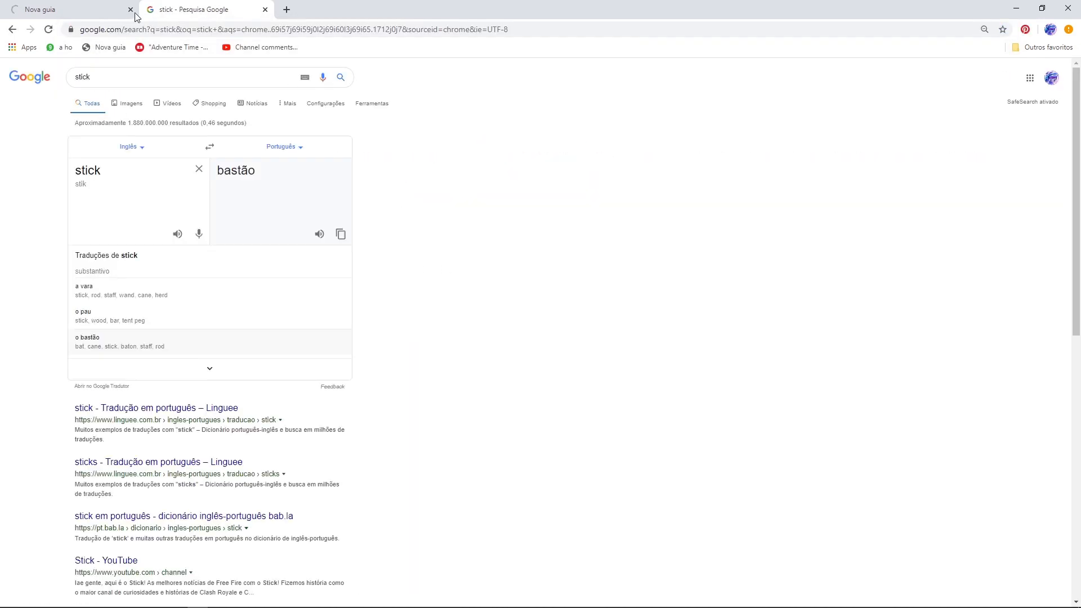
Step: Close the extra tab and search Google for "canudo em ingles" to find the layer name's English word
click(130, 10)
click(125, 104)
double_click(129, 76)
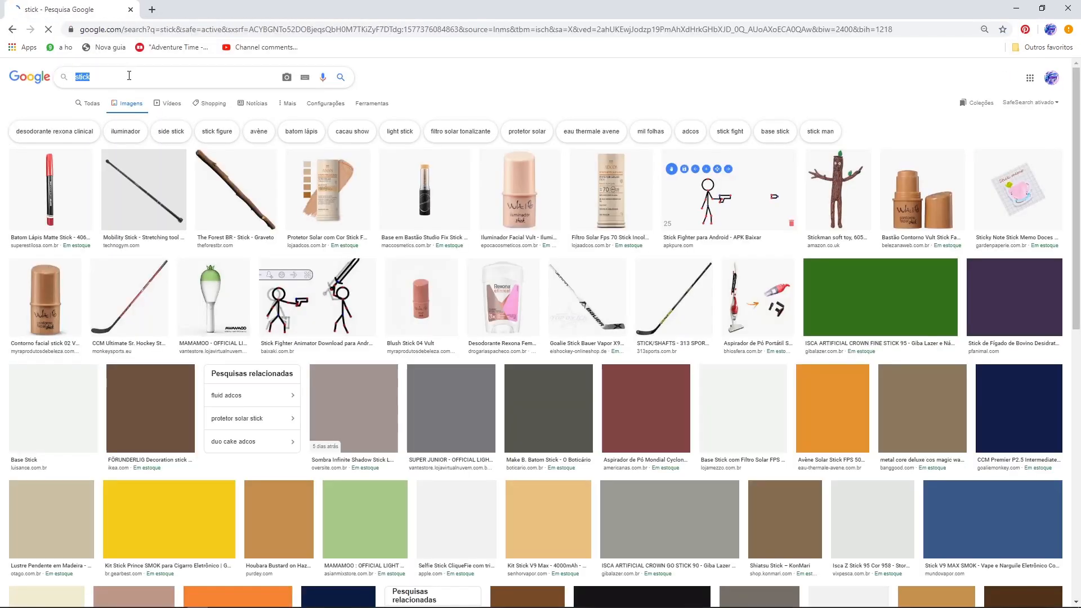
text(canudo em ingles)
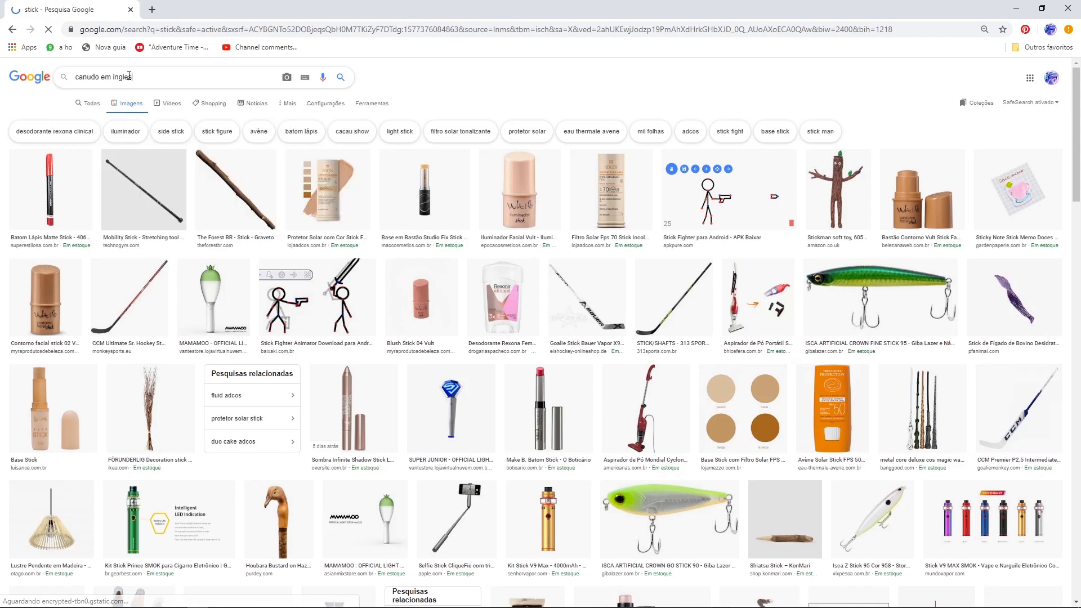
key(Return)
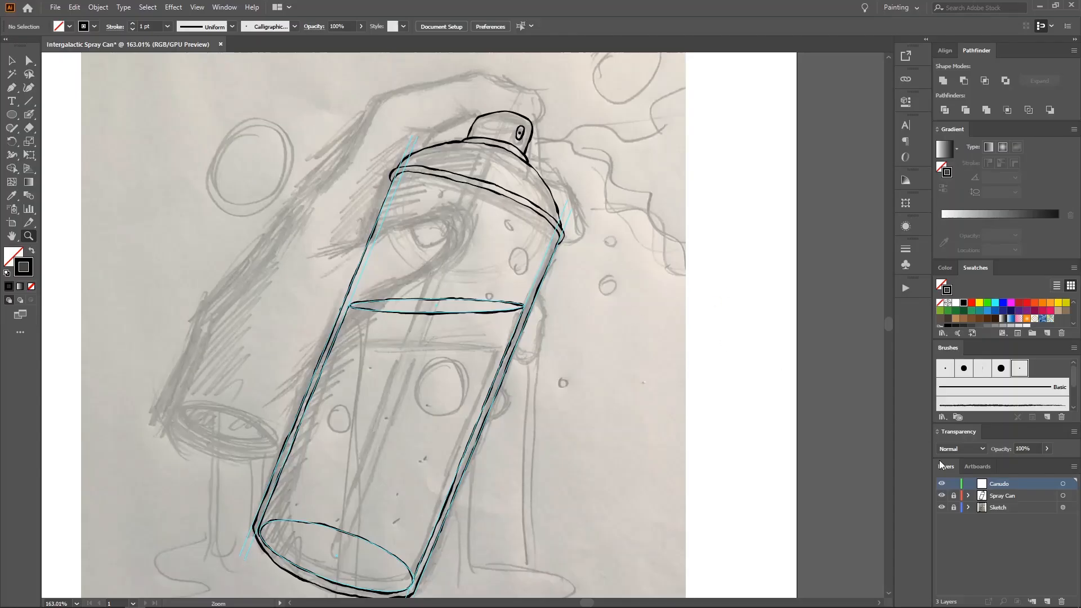
Step: Return to Illustrator and rename the Canudo layer as "Straw"
double_click(997, 485)
text(Straw)
key(Return)
double_click(996, 485)
text(Straw)
key(Return)
Step: Draw a straight slanted line, about 141 px wide and 351 px high, from the can's collar down into the base ellipse
drag(459, 333, 465, 328)
key(v)
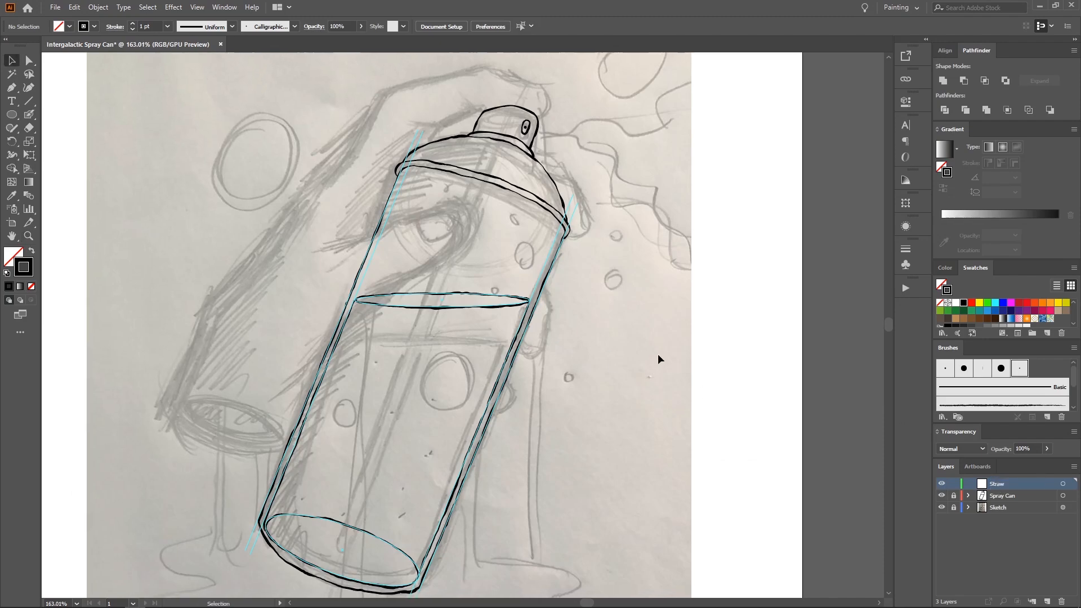
click(31, 103)
drag(489, 185, 489, 186)
key(v)
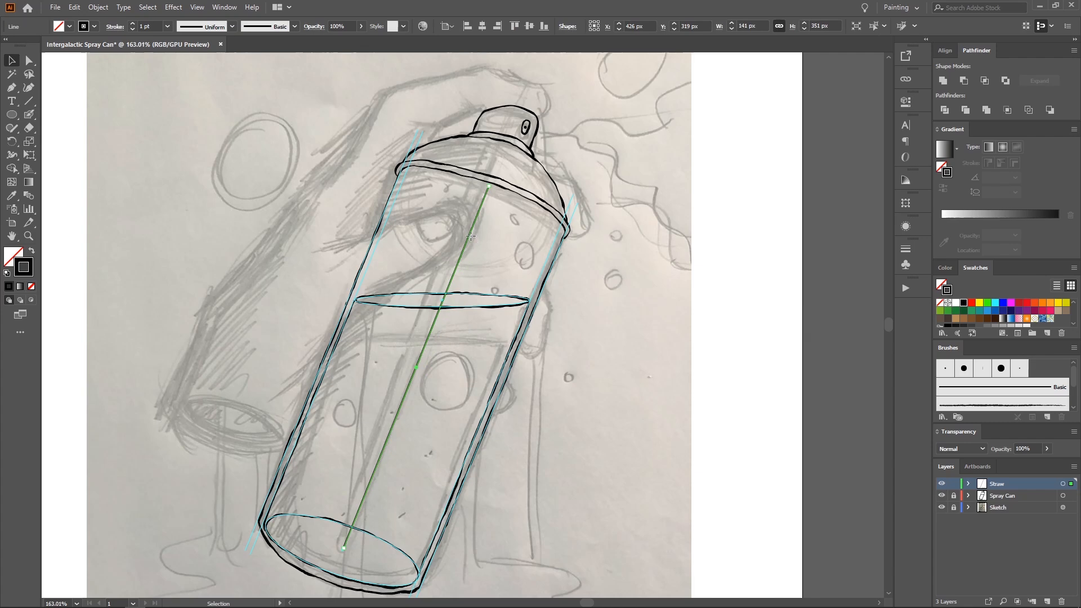
Step: Set the straw line's stroke weight to 11 pt and expand its fill and stroke into a shape
key(a)
key(v)
click(133, 22)
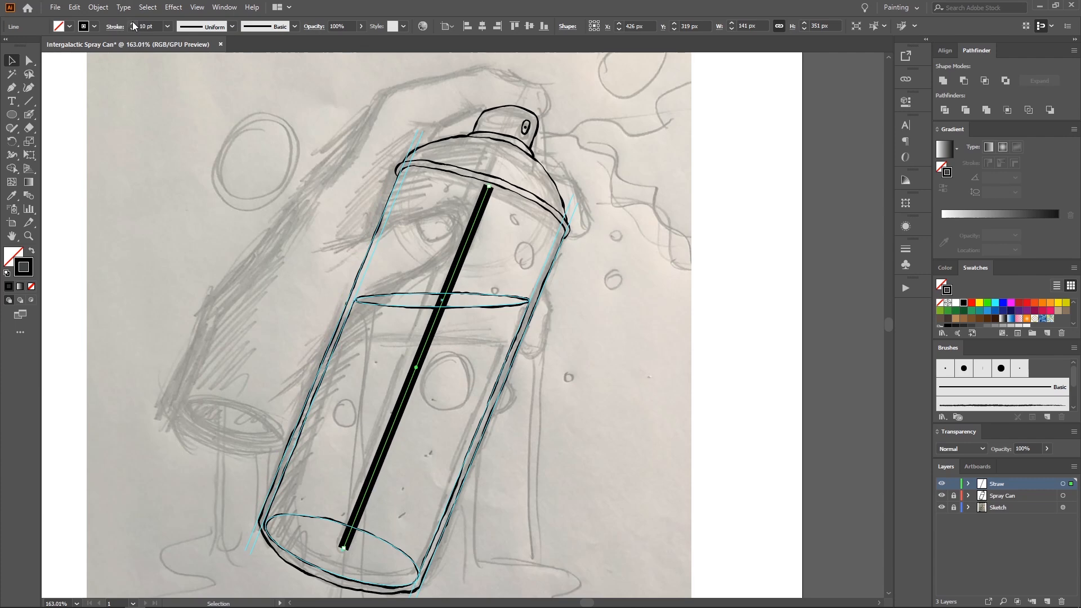
click(133, 23)
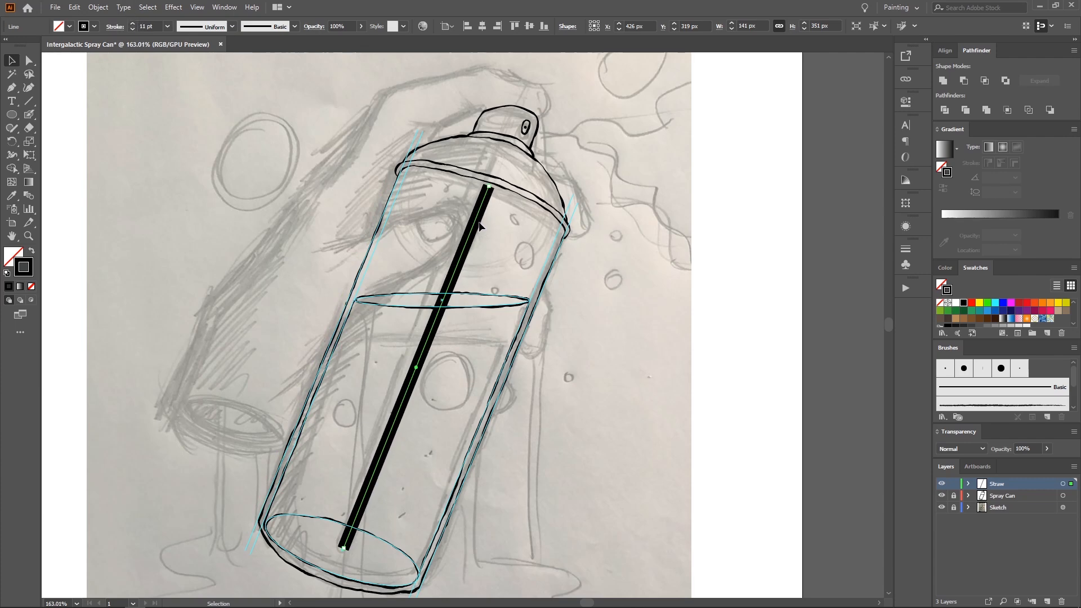
click(90, 8)
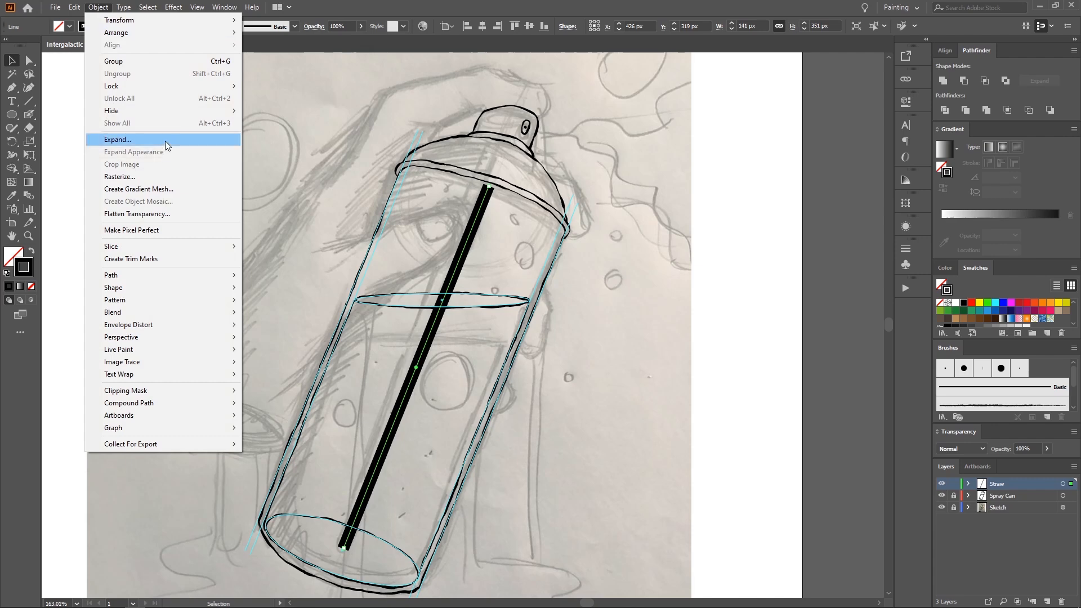
click(164, 140)
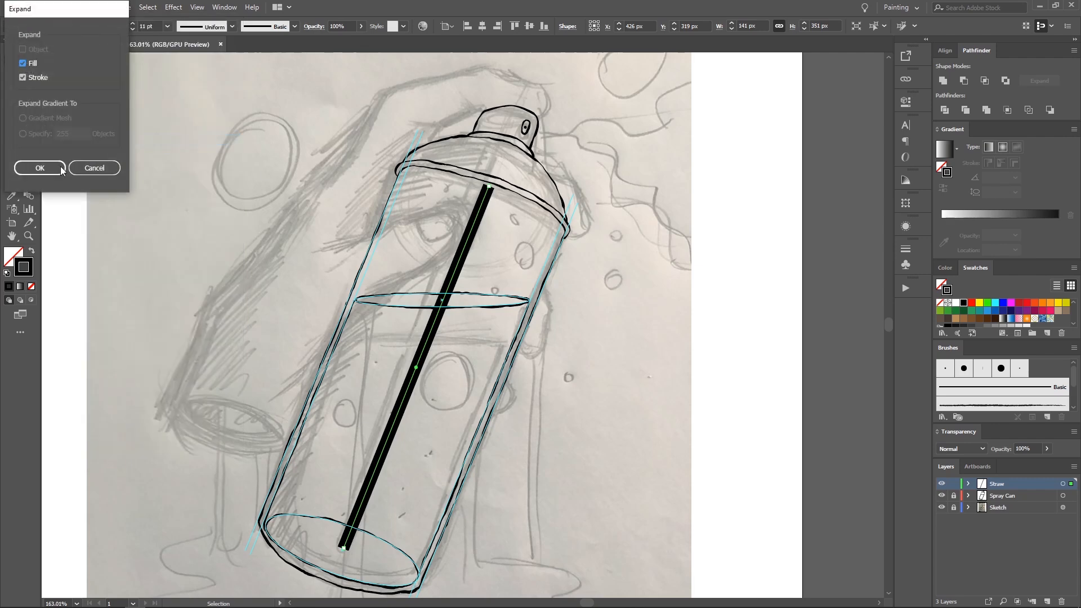
click(41, 168)
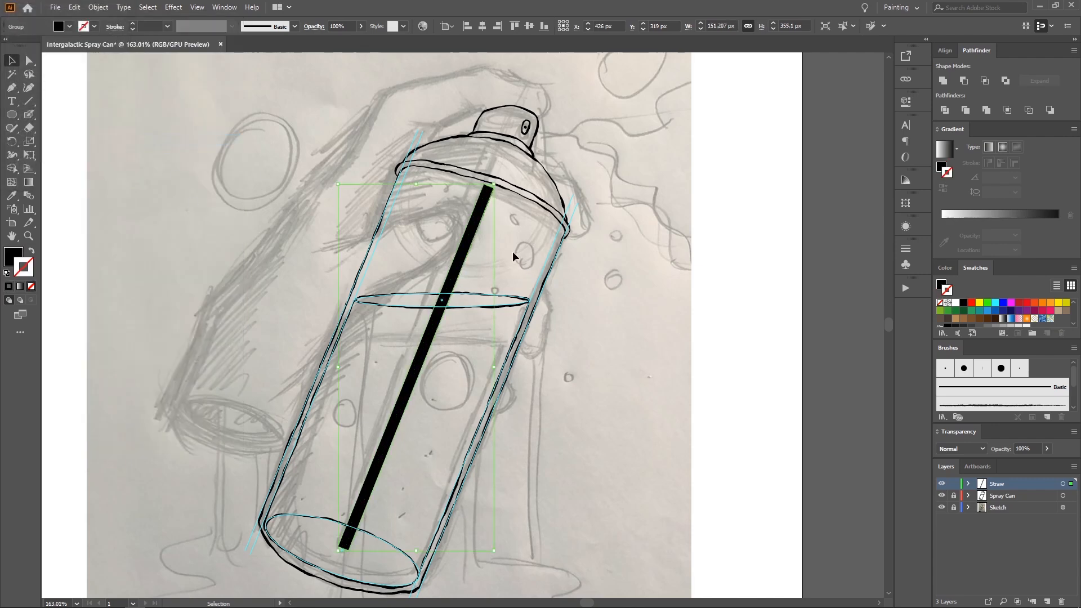
Step: Ungroup the expanded straw bar and convert it into guides
right_click(450, 240)
click(499, 333)
right_click(473, 255)
click(529, 415)
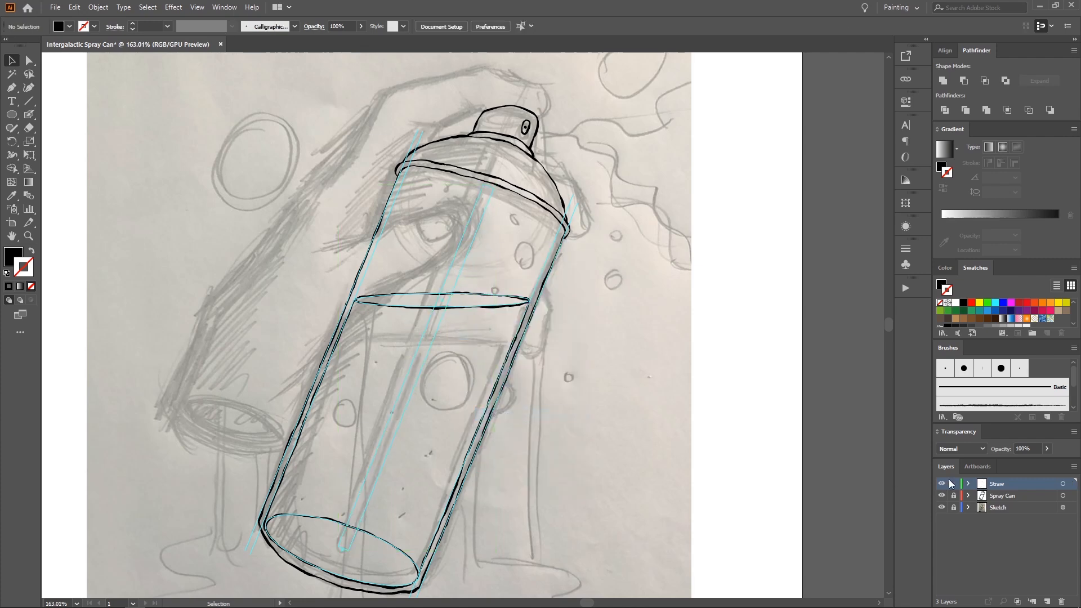
Step: Try to ink the straw's left wall with the Blob Brush, starting under the can's collar
key(z)
mouse_move(488, 173)
mouse_down()
mouse_move(499, 202)
mouse_move(490, 201)
mouse_up()
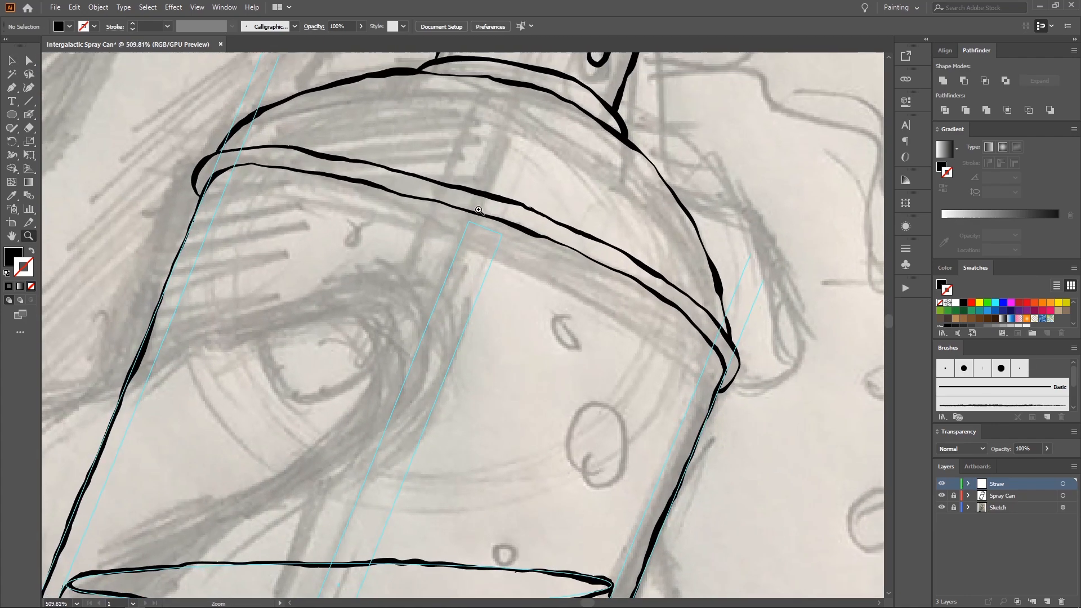
key(b)
mouse_move(538, 79)
mouse_down()
mouse_move(507, 159)
mouse_move(580, 46)
mouse_up()
key(z)
mouse_move(509, 160)
mouse_down()
mouse_move(494, 164)
mouse_move(514, 176)
mouse_up()
key(shift+b)
key(ctrl+z)
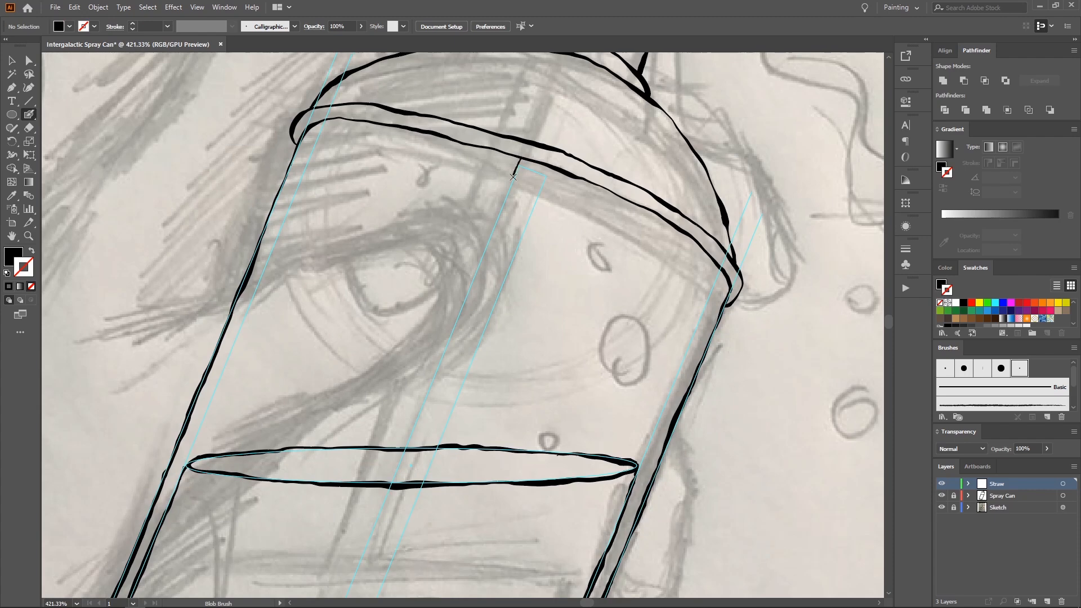
key(ctrl+z)
drag(499, 206, 493, 228)
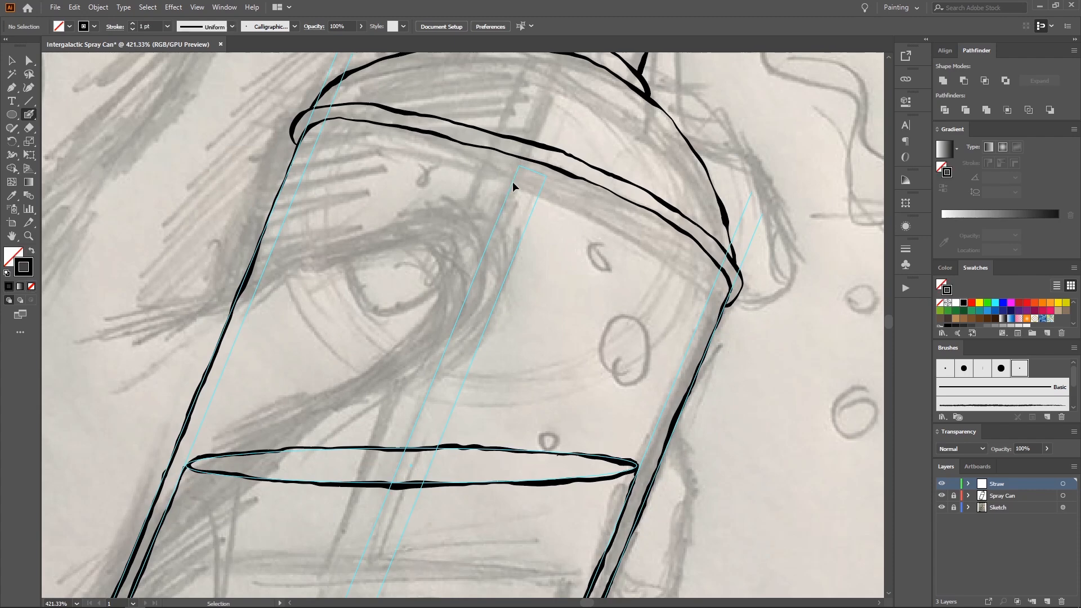
key(ctrl+z)
Step: Ink the straw's upper section along the guides, from the collar to a rounded end inside the liquid surface ellipse
mouse_move(521, 159)
mouse_down()
mouse_move(401, 465)
mouse_move(436, 460)
mouse_move(435, 396)
mouse_move(371, 466)
mouse_move(487, 195)
mouse_up()
key(shift+x)
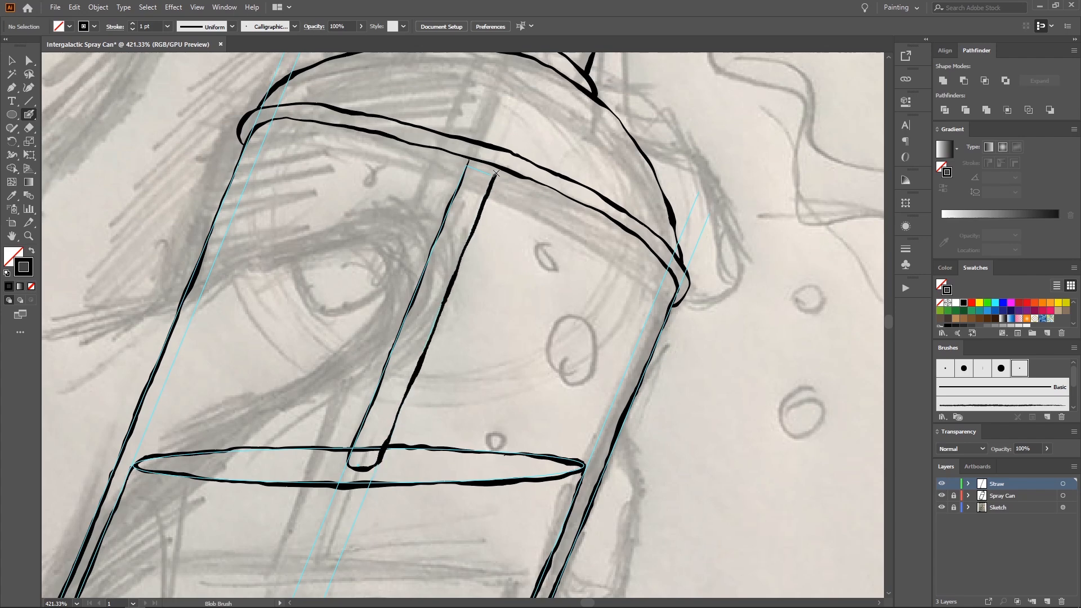
drag(476, 159, 475, 160)
scroll(475, 163, down, 1)
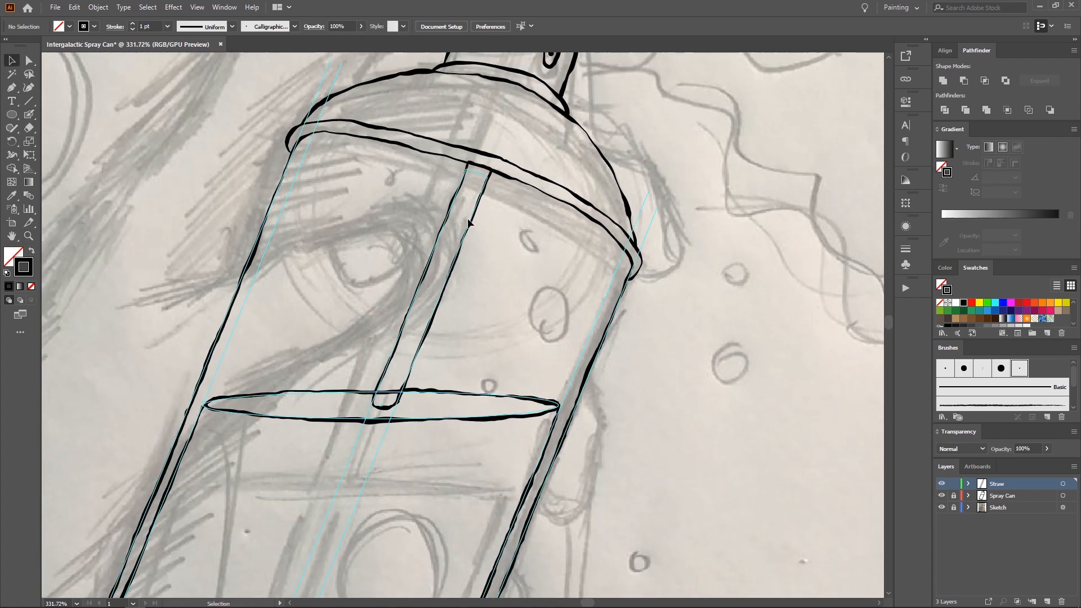
Step: Try to ink the straw's left wall below the liquid surface along the guide
key(v)
click(505, 266)
drag(503, 266, 466, 229)
drag(466, 228, 505, 176)
click(497, 269)
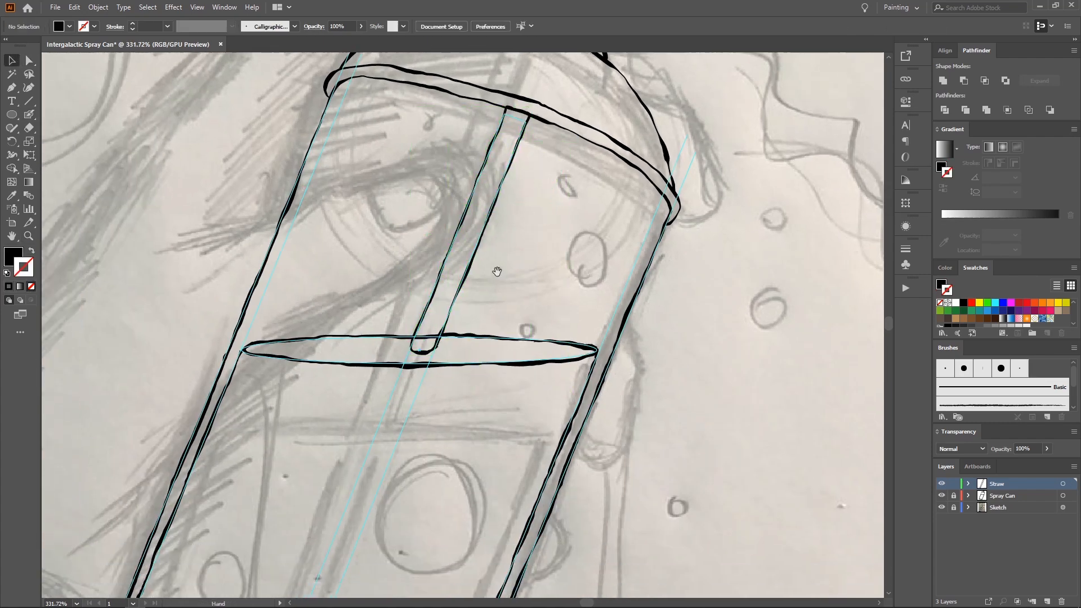
drag(430, 359, 510, 190)
mouse_move(509, 190)
mouse_down()
mouse_move(523, 151)
mouse_move(500, 207)
mouse_up()
key(ctrl+z)
drag(521, 152, 419, 398)
mouse_move(431, 360)
mouse_down()
mouse_move(409, 326)
mouse_move(389, 315)
mouse_up()
key(ctrl+z)
drag(443, 243, 470, 225)
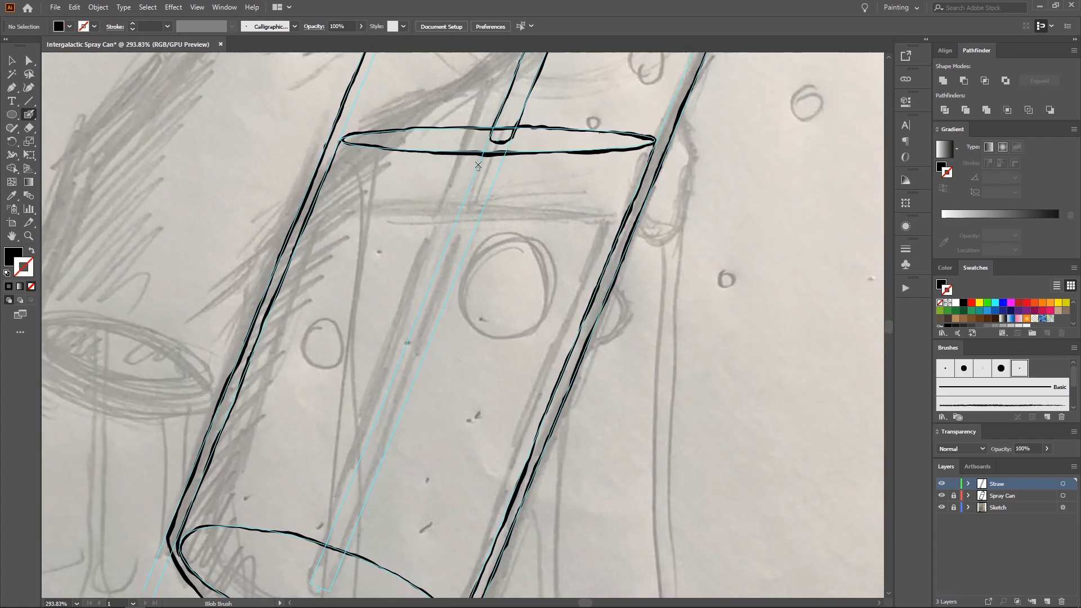
drag(477, 170, 451, 233)
key(ctrl+z)
Step: Ink both walls of the straw's submerged section along the guides, with a rounded end inside the base ellipse
mouse_move(483, 151)
mouse_down()
mouse_move(334, 521)
mouse_move(394, 373)
mouse_move(373, 453)
mouse_move(386, 462)
mouse_move(373, 473)
mouse_move(365, 458)
mouse_move(358, 481)
mouse_move(436, 287)
mouse_up()
key(shift+x)
drag(445, 266, 391, 374)
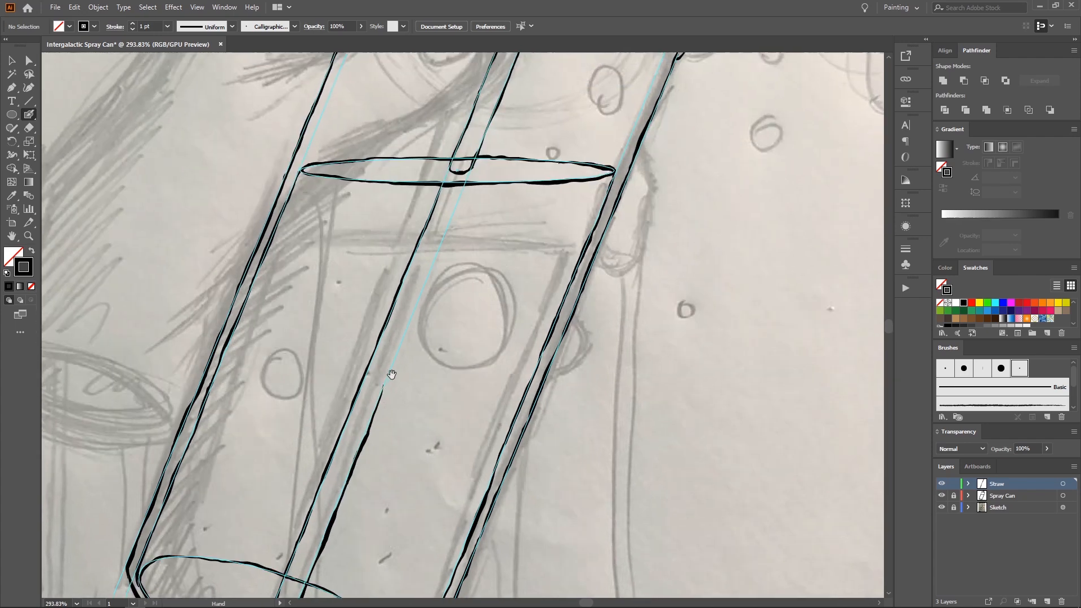
drag(376, 414, 406, 334)
key(ctrl+z)
mouse_move(375, 414)
mouse_down()
mouse_move(467, 184)
mouse_move(487, 227)
mouse_up()
Step: Close the top of the submerged straw section with a short stroke just below the liquid surface ellipse
key(v)
key(ctrl+z)
key(z)
mouse_move(435, 181)
mouse_down()
mouse_move(566, 177)
mouse_move(449, 186)
mouse_move(490, 186)
mouse_up()
key(shift+b)
key(z)
drag(491, 189, 397, 259)
Step: Review the straw line work by toggling the Spray Can layer's visibility and temporarily hiding the Sketch layer and guides
ctrl+click(476, 223)
key(v)
click(754, 360)
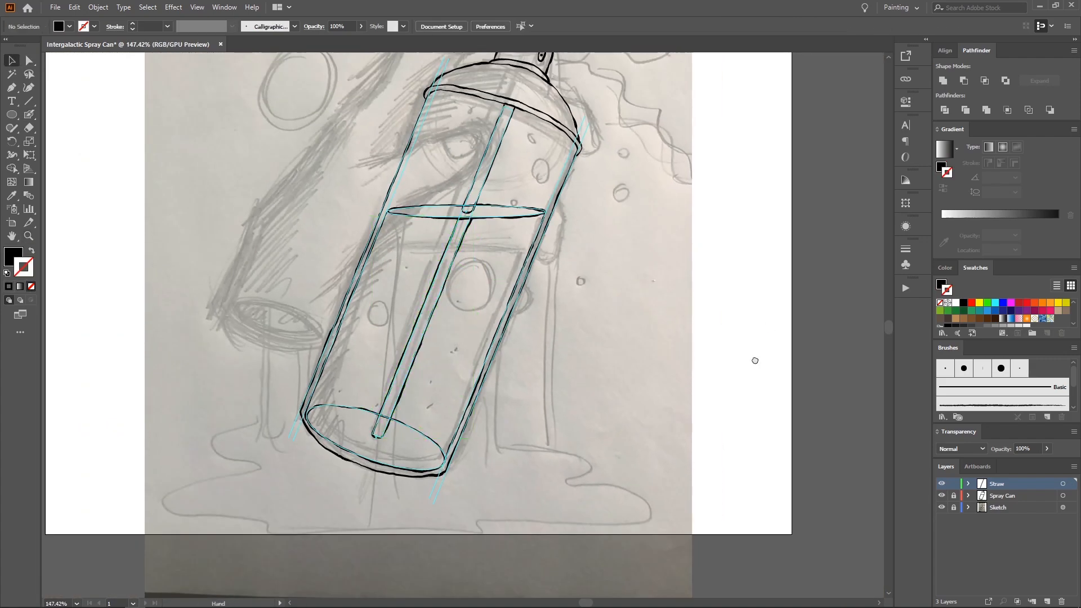
drag(755, 360, 741, 401)
click(942, 496)
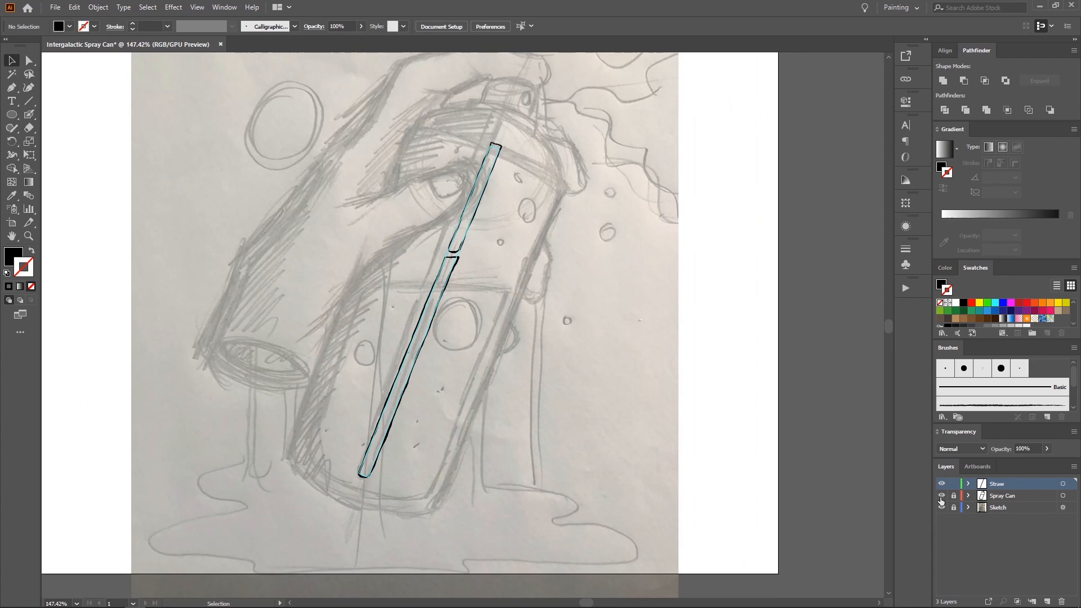
click(941, 496)
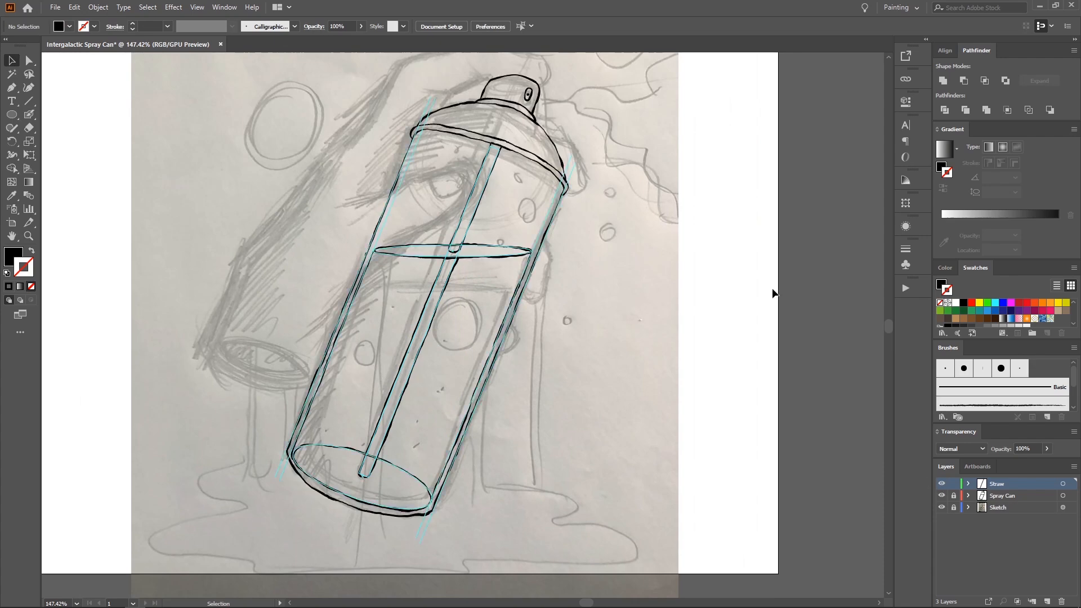
click(941, 508)
drag(594, 273, 597, 305)
key(z)
mouse_move(596, 304)
mouse_down()
mouse_move(494, 309)
mouse_move(698, 291)
mouse_up()
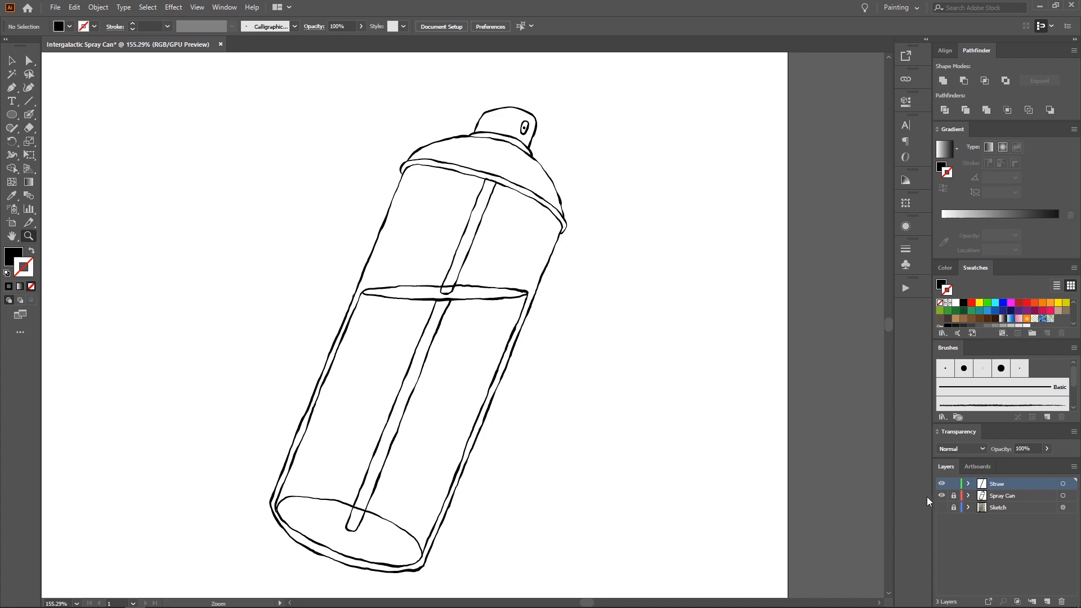
click(941, 507)
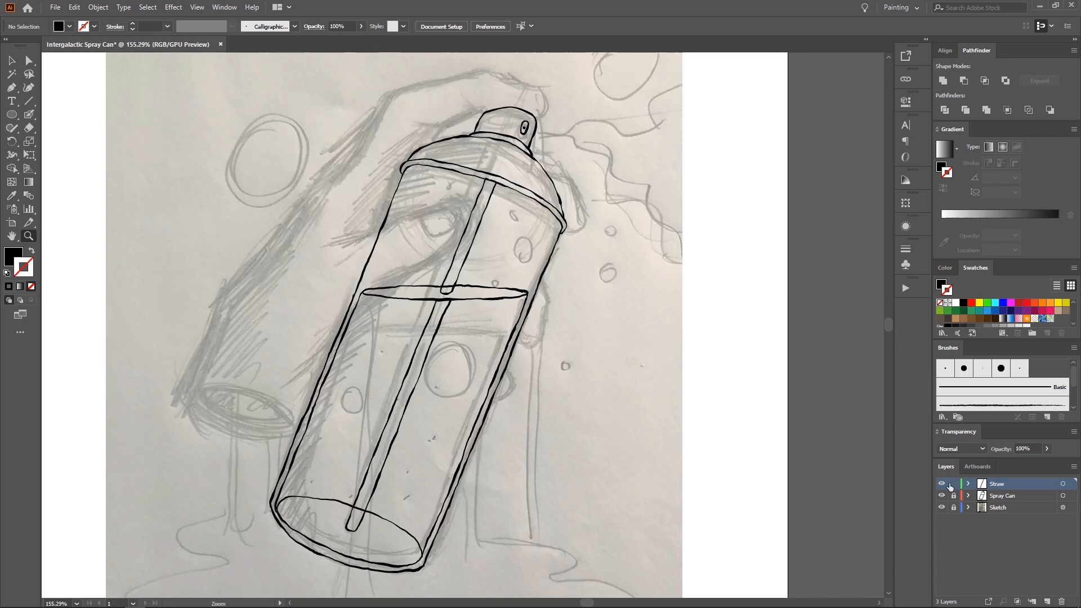
Step: Lock and hide the Straw layer, and unlock the Spray Can layer
click(954, 485)
click(941, 484)
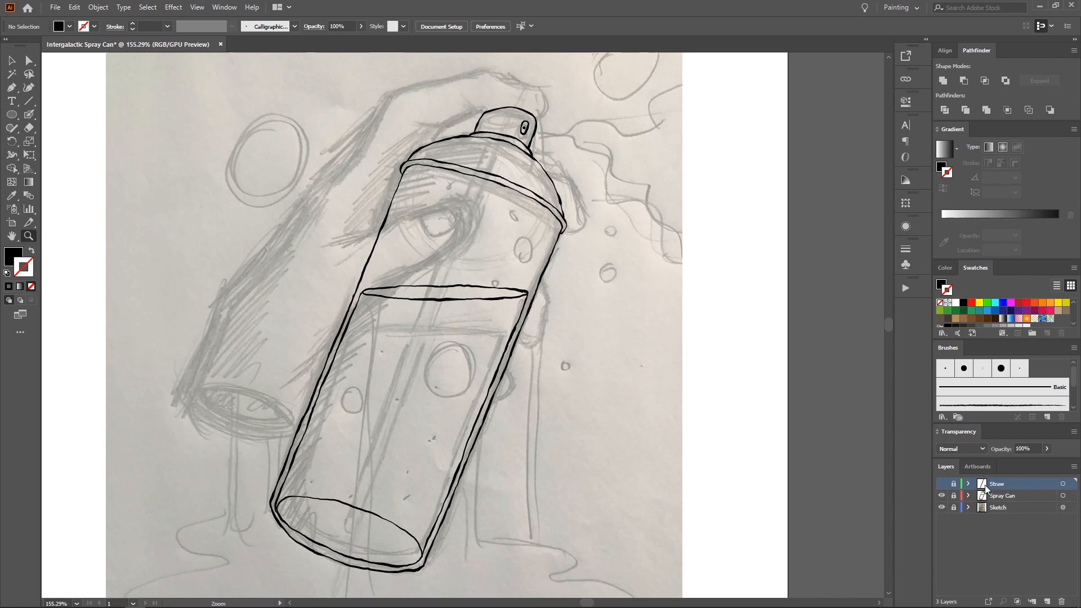
click(952, 495)
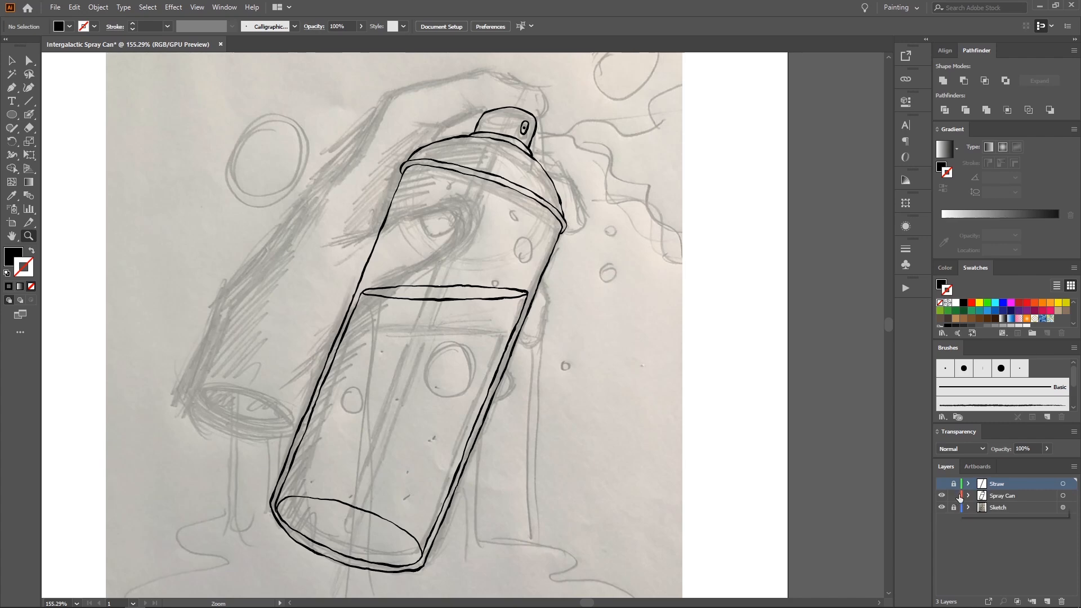
Step: Draw a rectangle of about 493 x 513 px around the whole can on the Spray Can layer and fill it white
click(1009, 496)
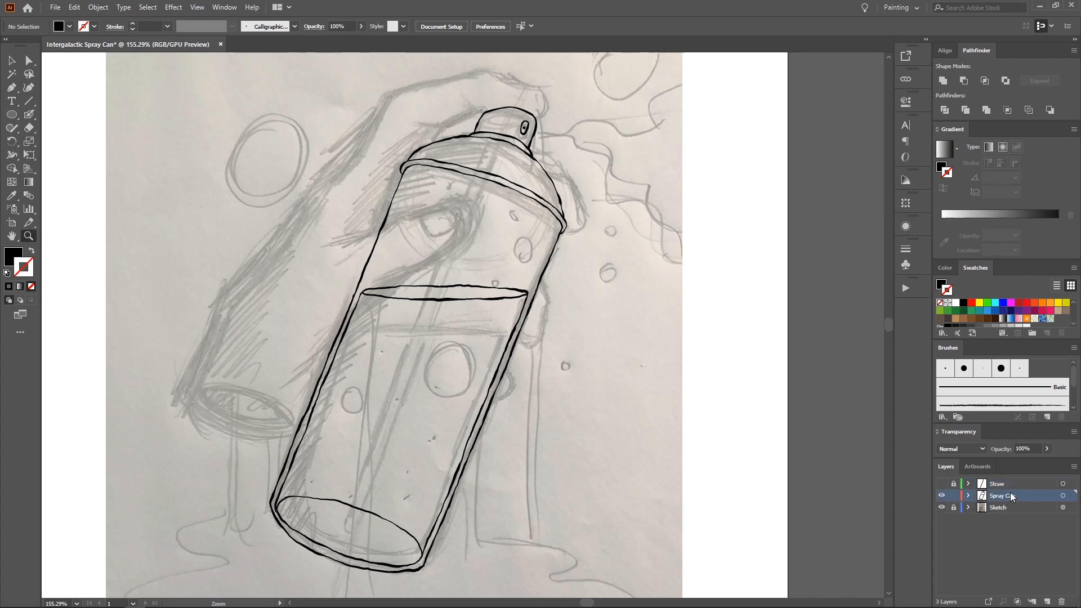
click(13, 114)
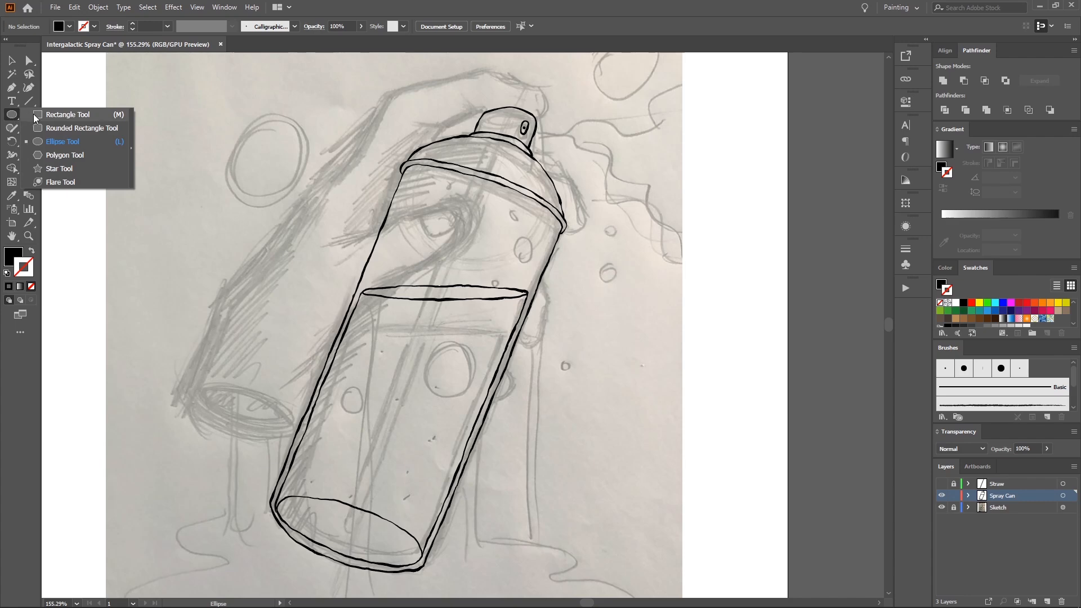
click(34, 114)
mouse_move(196, 76)
mouse_down()
mouse_move(463, 248)
mouse_move(641, 431)
mouse_move(654, 576)
mouse_move(680, 580)
mouse_up()
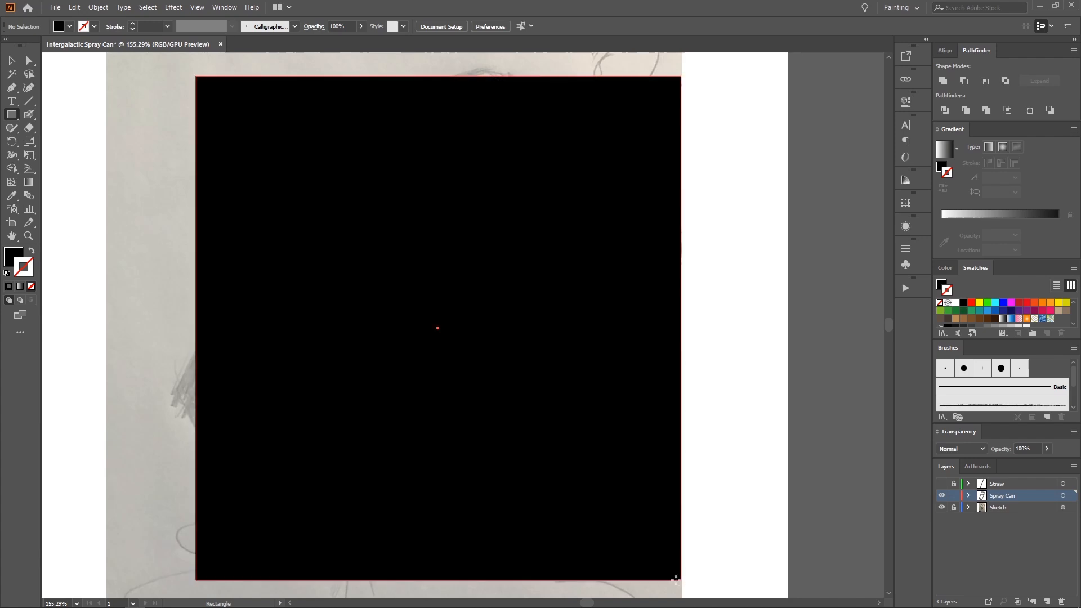
key(x)
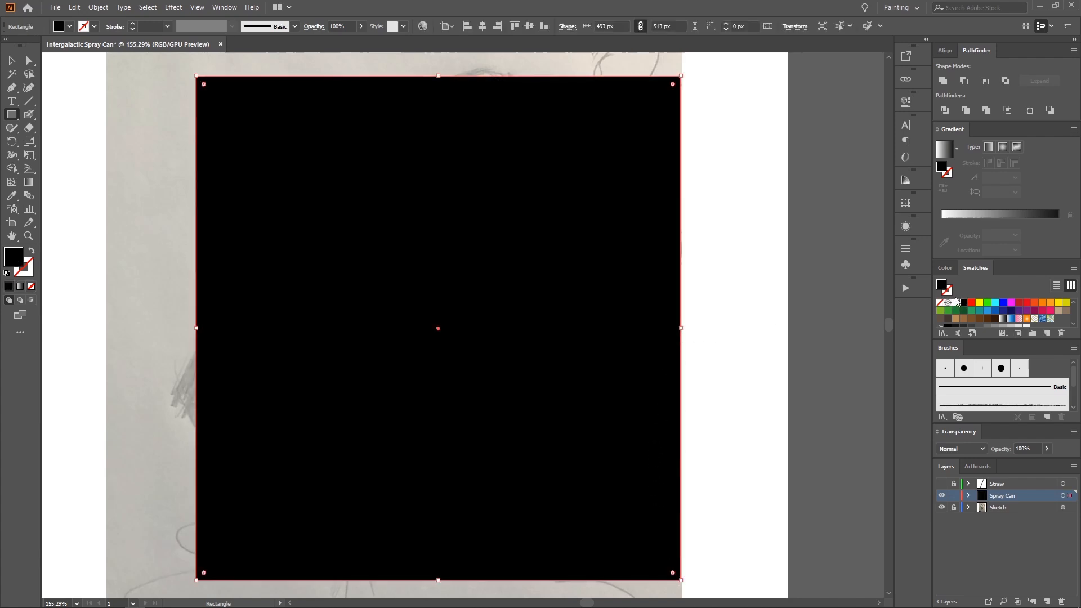
click(955, 304)
Step: Send the white rectangle to the back, behind the can's line work, and deselect it
key(v)
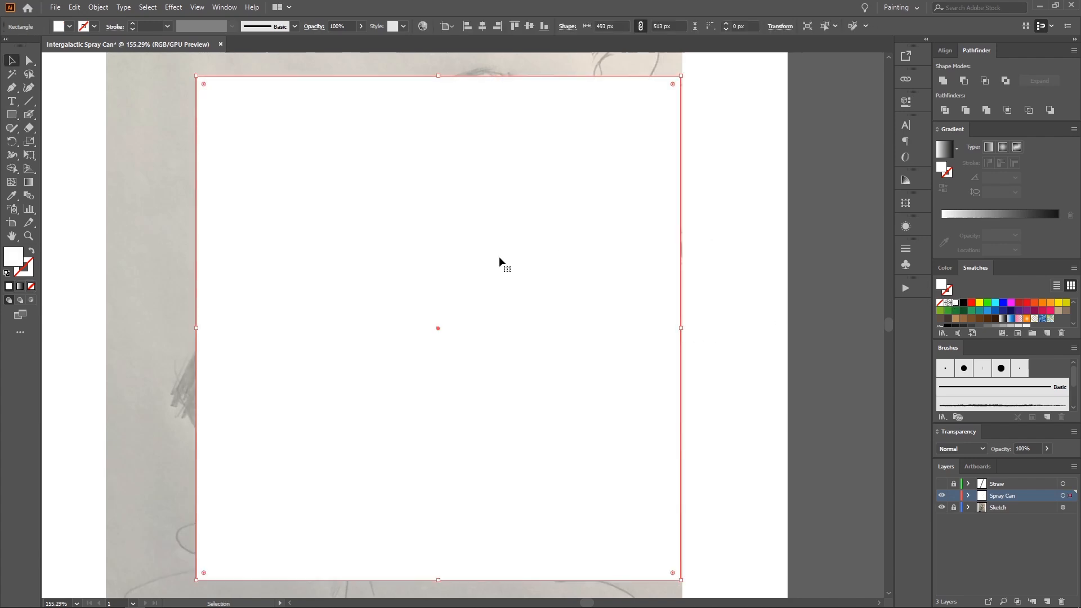
right_click(499, 261)
mouse_move(597, 449)
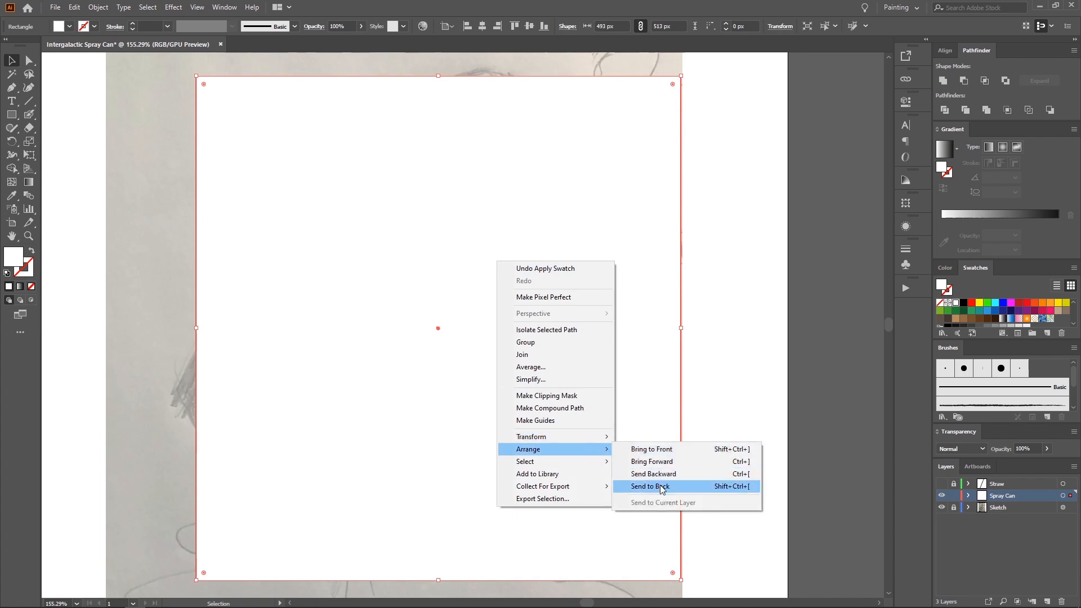
click(747, 487)
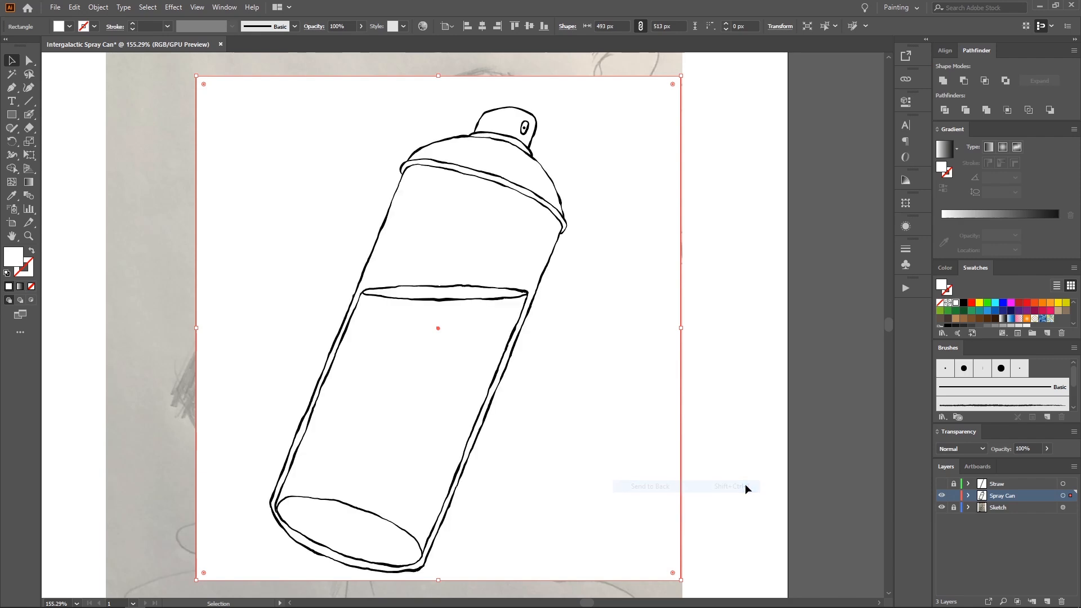
click(740, 480)
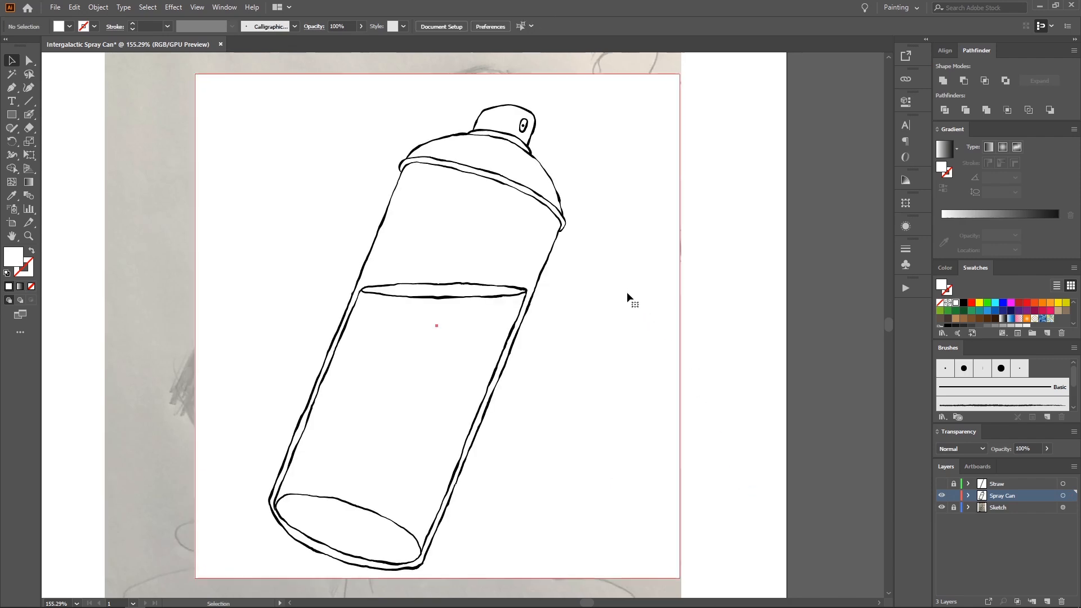
Step: Hide the Sketch layer so only the inked can and its white backing rectangle show
click(616, 245)
drag(555, 172, 510, 193)
drag(576, 237, 578, 249)
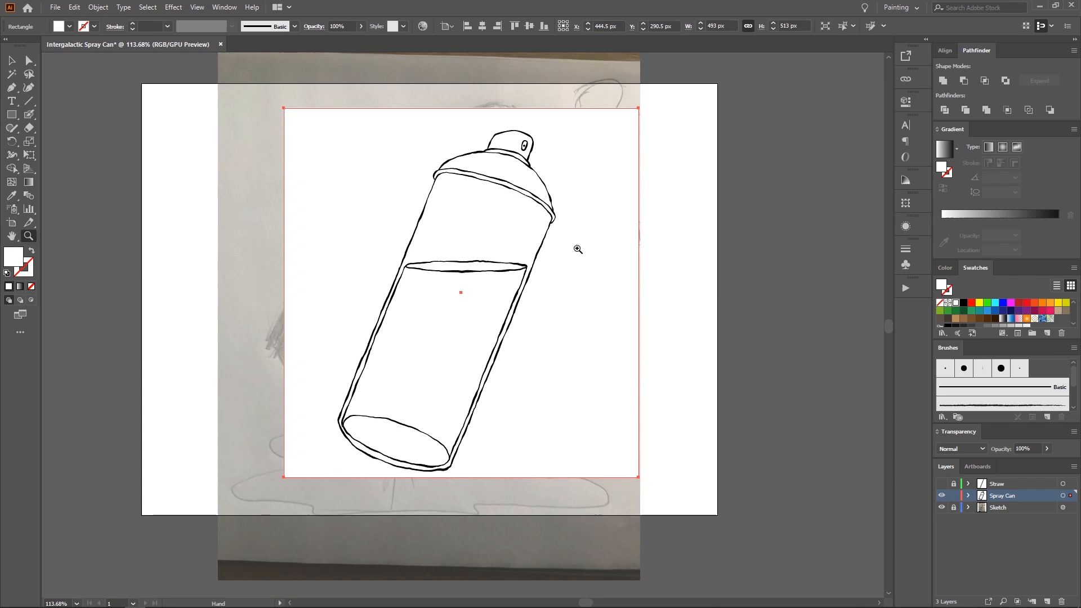
click(941, 507)
mouse_move(463, 254)
mouse_down()
mouse_move(447, 248)
mouse_move(680, 371)
mouse_up()
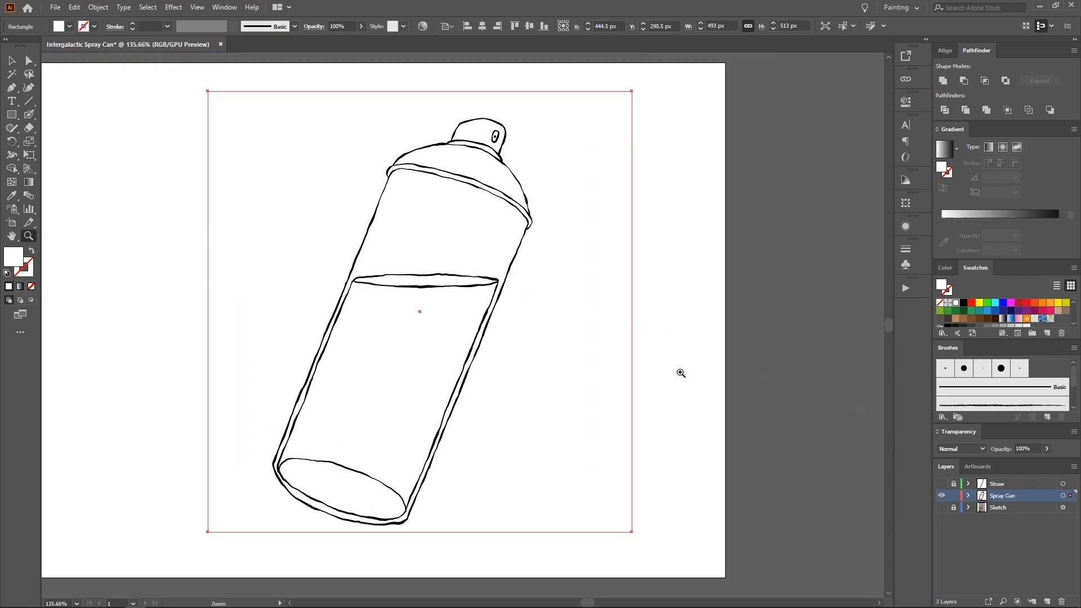
click(729, 548)
Step: Select all the can line work with the white rectangle and split them using the Divide pathfinder
mouse_move(695, 559)
mouse_down()
mouse_move(606, 454)
mouse_move(233, 131)
mouse_move(173, 93)
mouse_move(169, 107)
mouse_up()
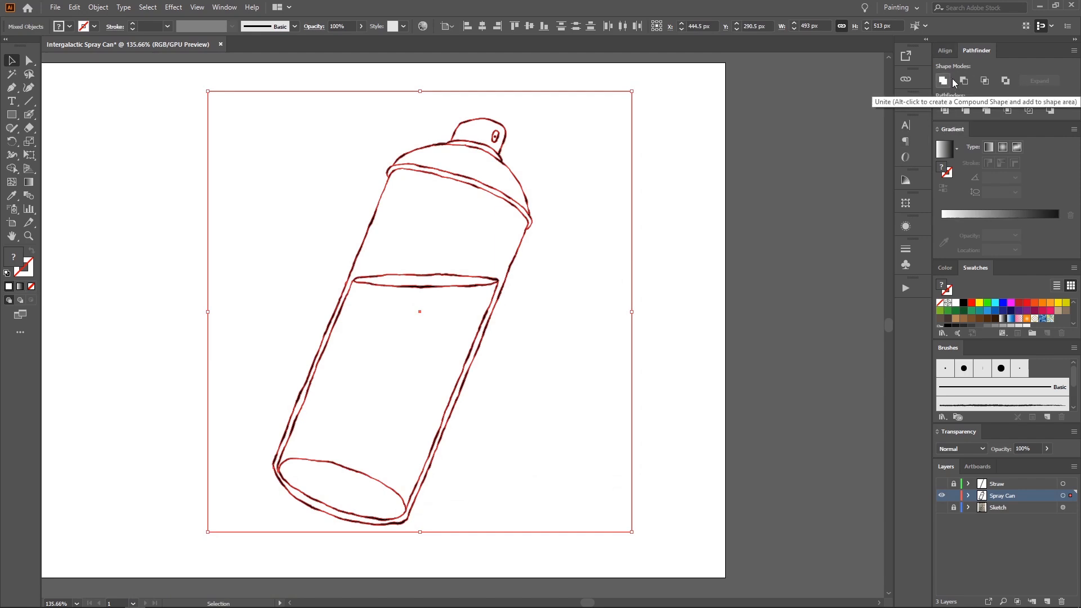
click(225, 7)
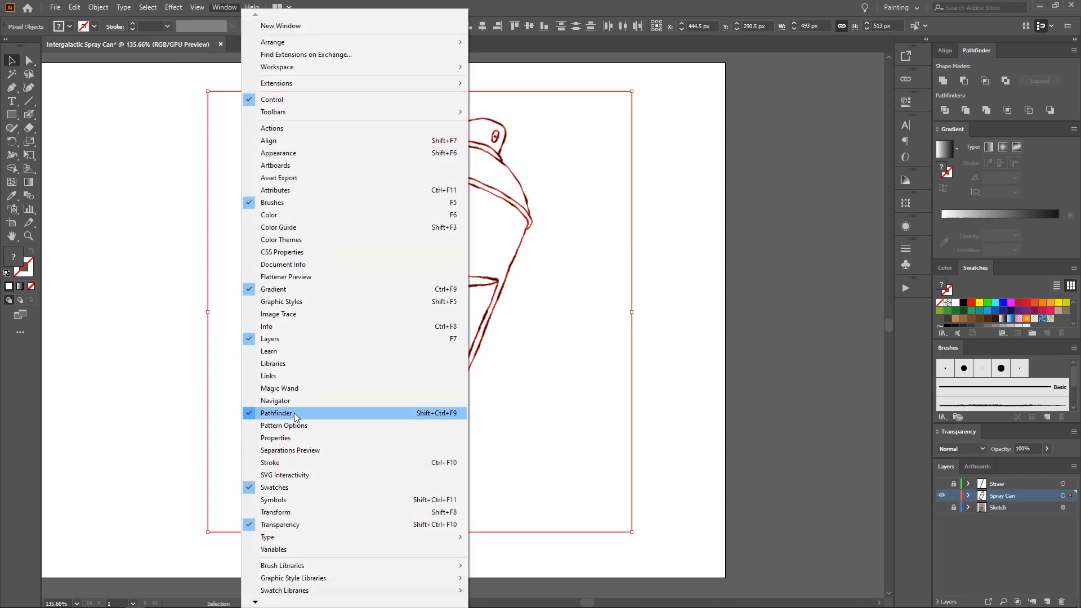
click(989, 72)
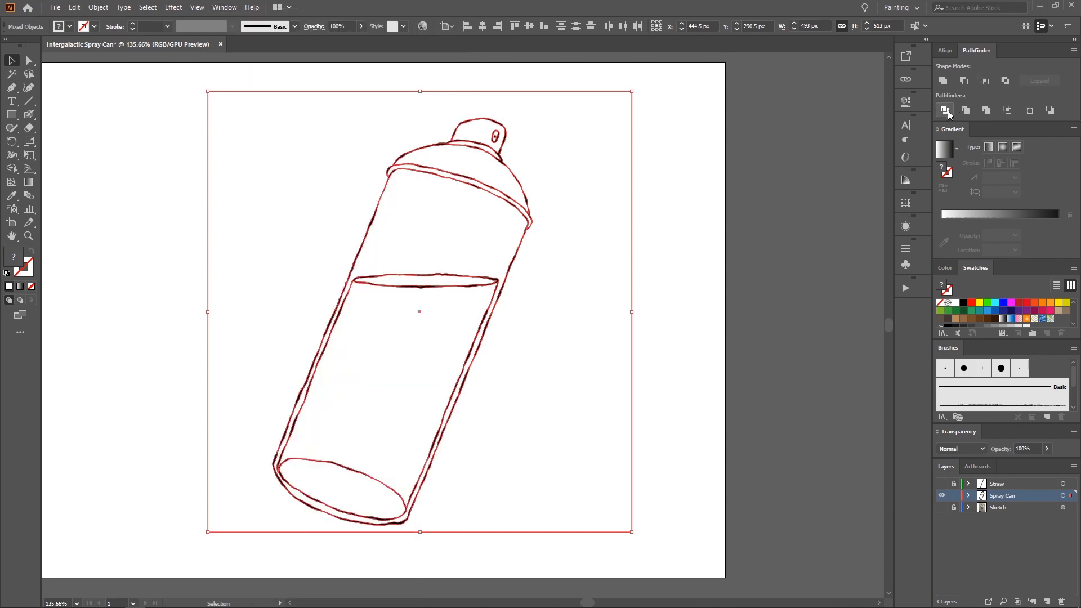
click(945, 112)
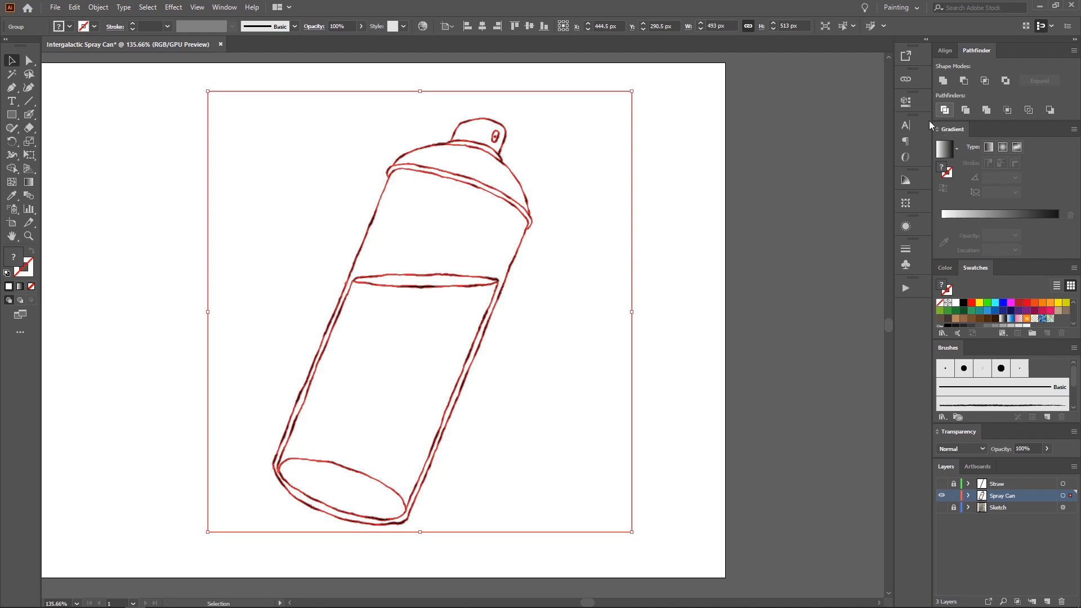
Step: Try moving the white area outside the can away from the line work, and undo the move
drag(596, 218, 663, 283)
key(a)
key(ctrl+shift+a)
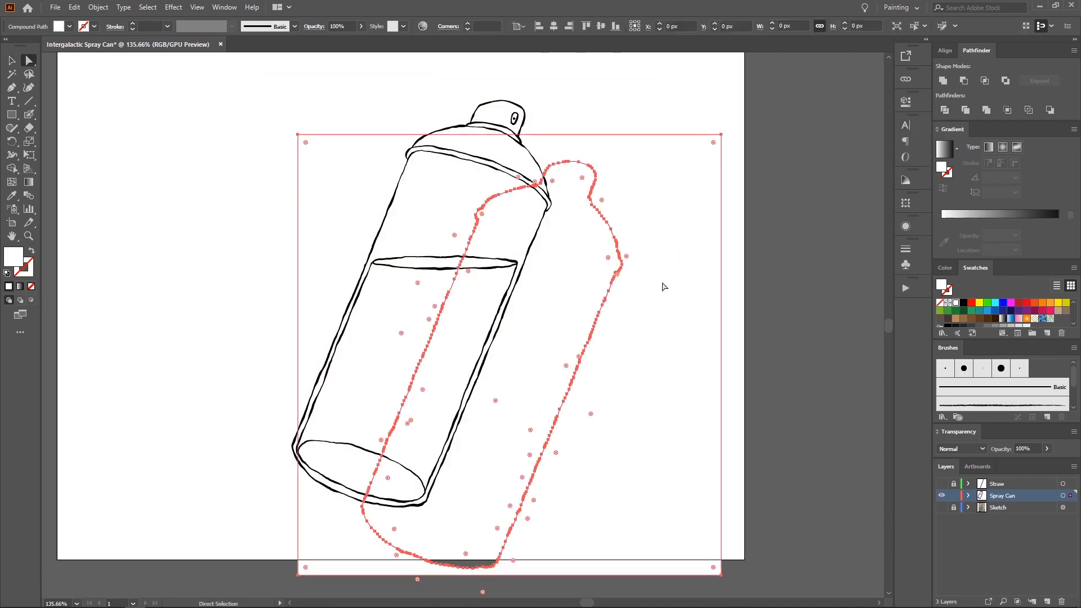
key(ctrl+z)
mouse_move(617, 235)
mouse_down()
mouse_move(644, 246)
mouse_move(625, 248)
mouse_up()
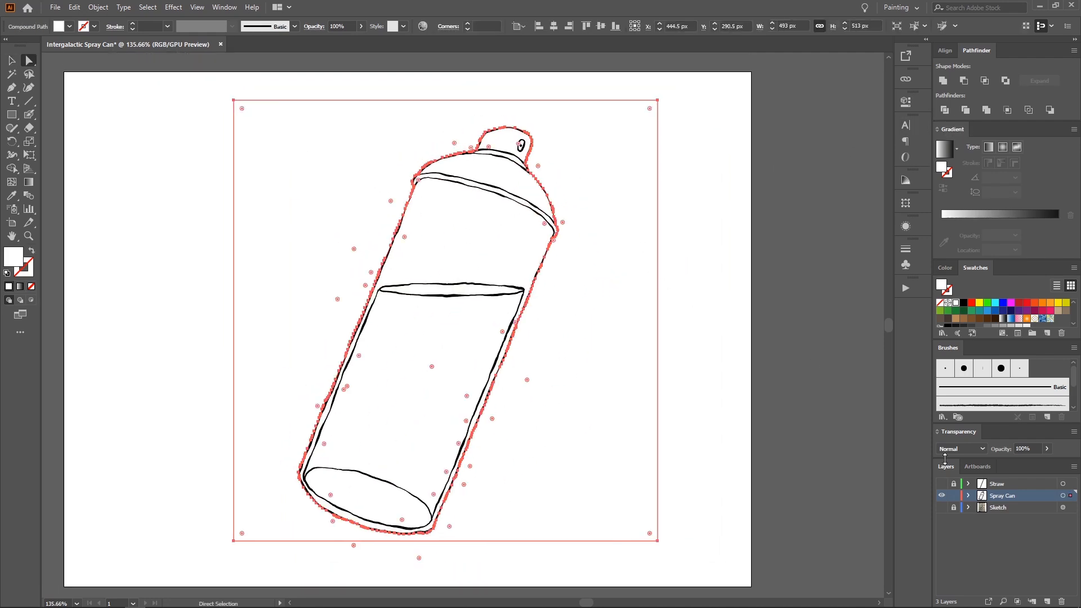
Step: Show the Sketch layer again and delete the white area surrounding the can
click(942, 508)
key(ctrl+shift+a)
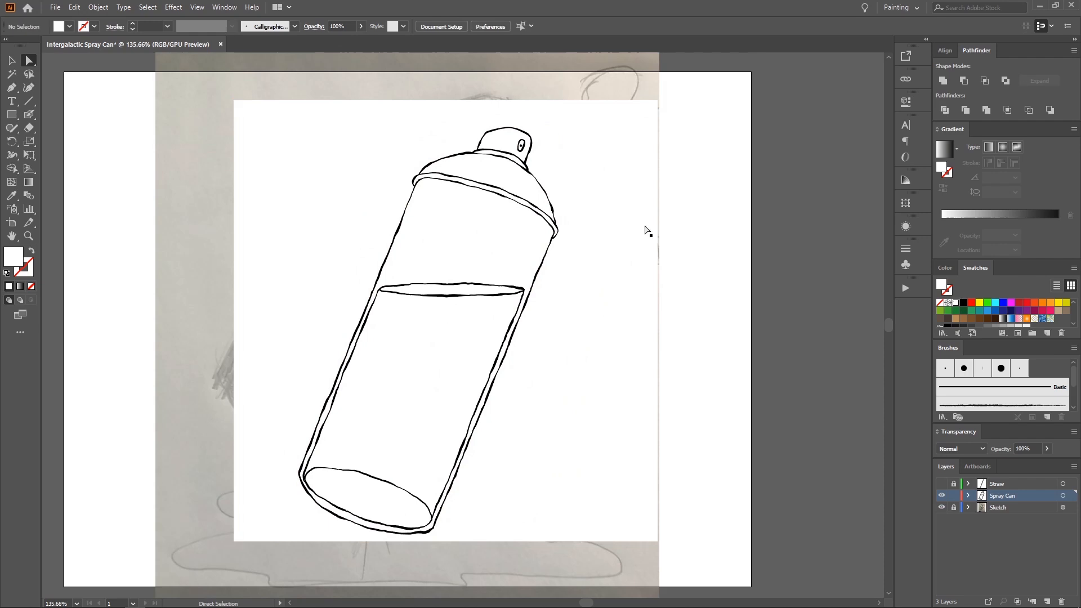
click(613, 219)
key(Delete)
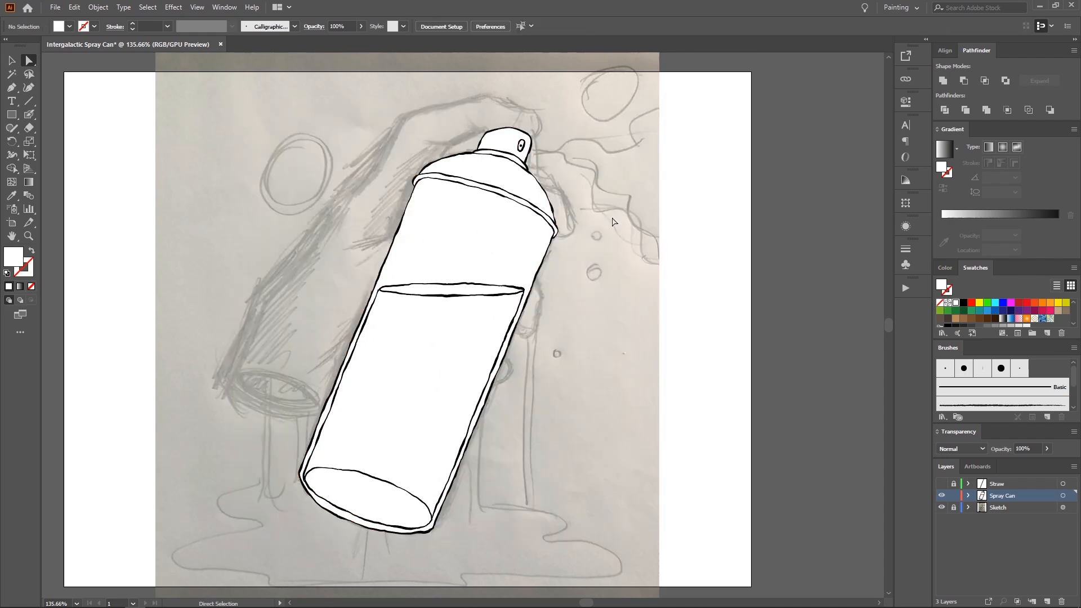
Step: Test the separation of the divided can pieces by shifting them, and undo each move
drag(612, 219, 579, 204)
drag(474, 205, 480, 203)
drag(416, 230, 474, 225)
key(ctrl+z)
drag(394, 262, 496, 269)
drag(459, 321, 498, 307)
key(ctrl+z)
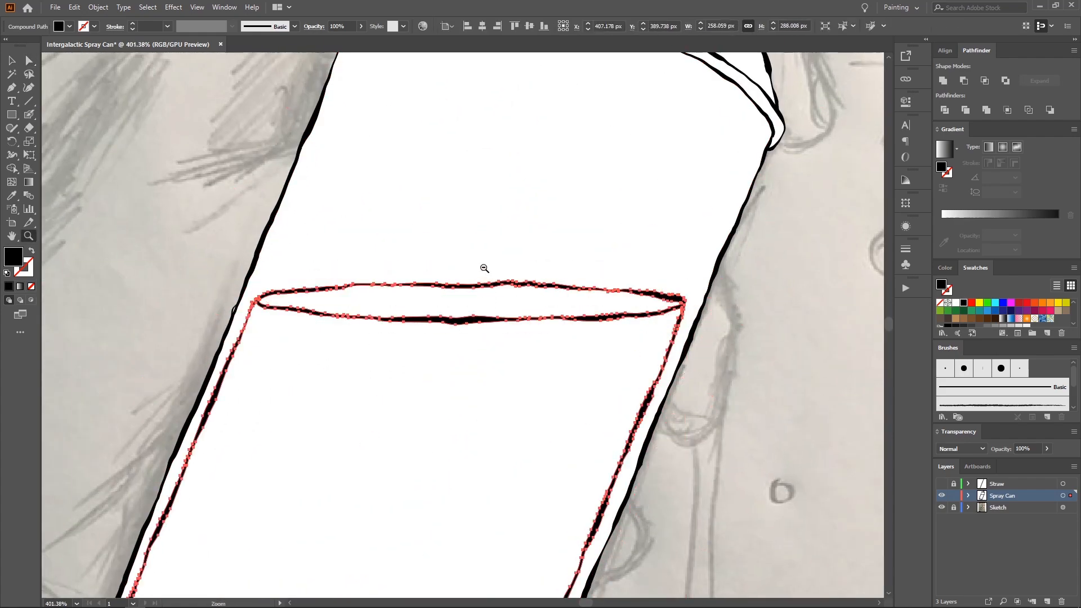
drag(483, 268, 444, 245)
mouse_move(460, 231)
mouse_down()
mouse_move(420, 242)
mouse_move(444, 239)
mouse_up()
Step: Deselect the can artwork and show the Straw layer on top of the filled can
click(573, 282)
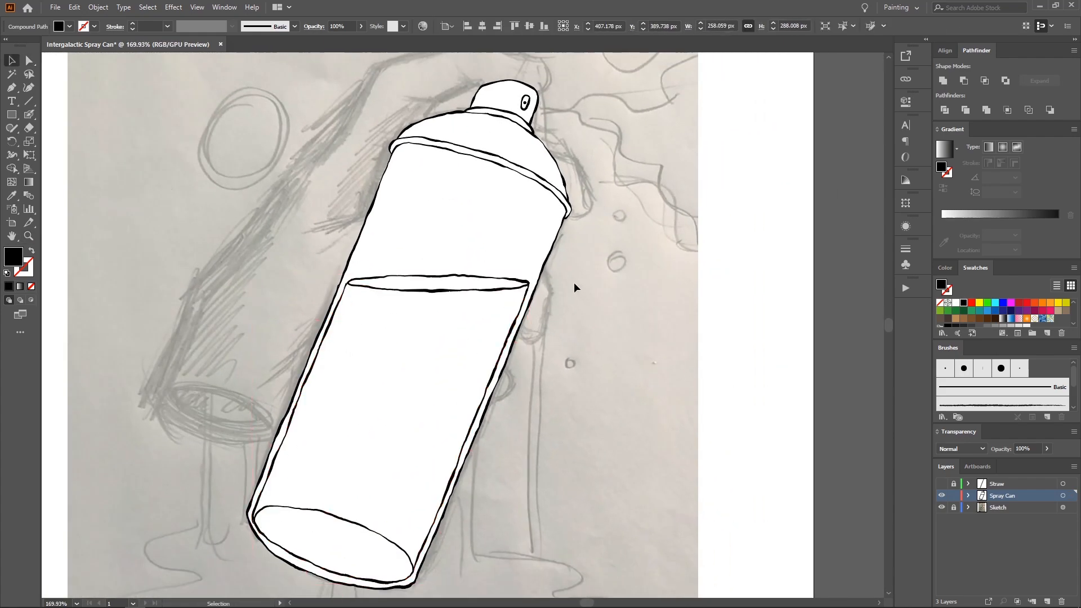
drag(572, 282, 593, 272)
drag(591, 272, 566, 274)
click(942, 483)
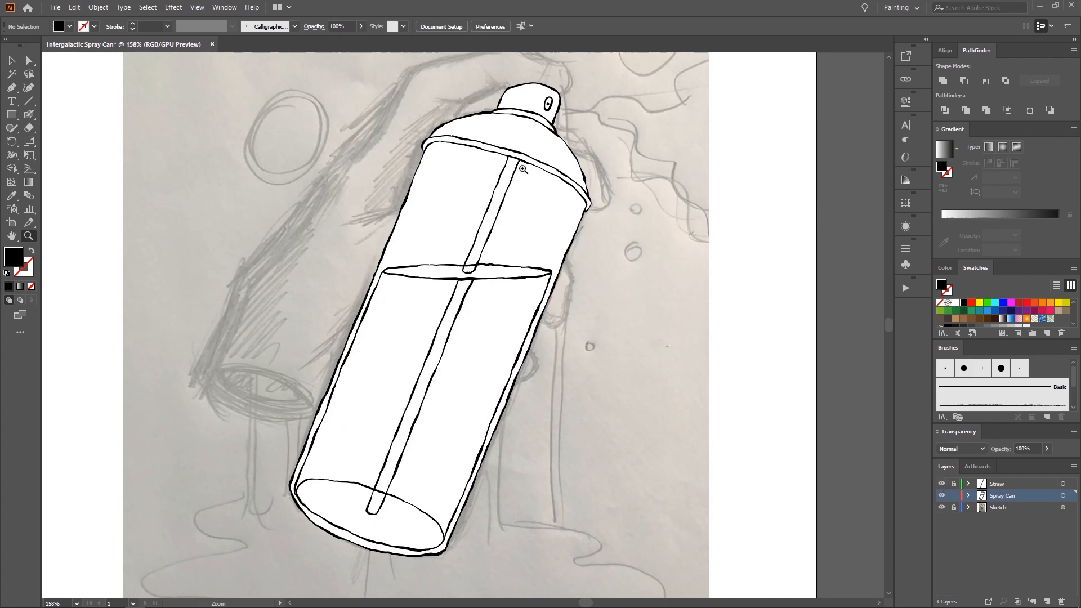
drag(523, 169, 586, 168)
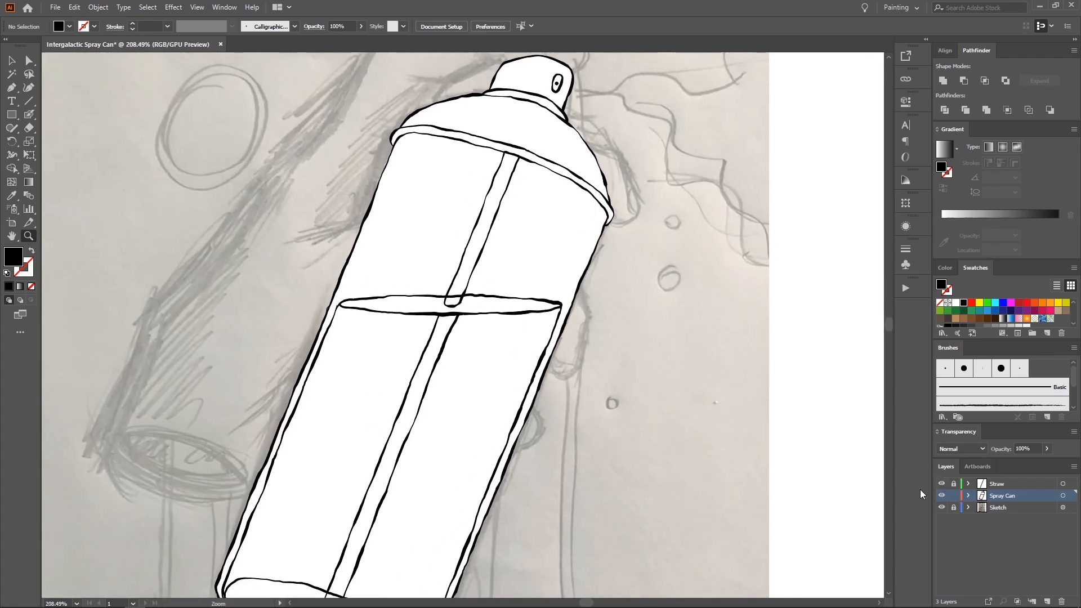
drag(583, 381, 627, 331)
Step: Lock and hide the Spray Can layer, and unlock the Straw layer
click(953, 496)
click(952, 485)
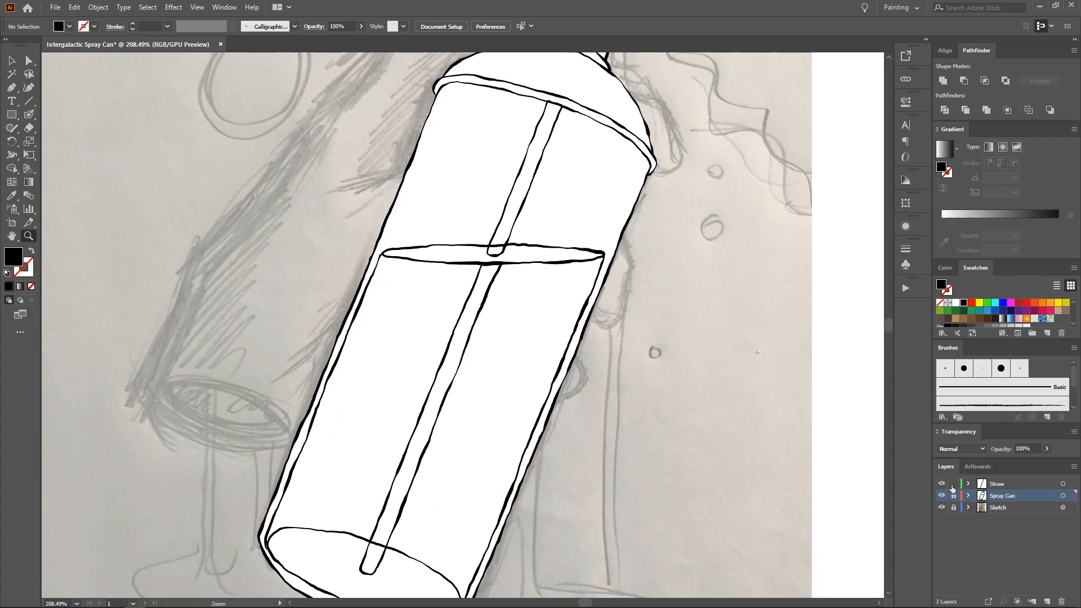
click(941, 496)
mouse_move(723, 328)
mouse_down()
mouse_move(647, 302)
mouse_move(658, 284)
mouse_up()
mouse_move(644, 272)
mouse_down()
mouse_move(632, 244)
mouse_move(593, 246)
mouse_up()
Step: Draw a white rectangle of about 341 x 406 px around the straw on the Straw layer and send it to the back
click(12, 114)
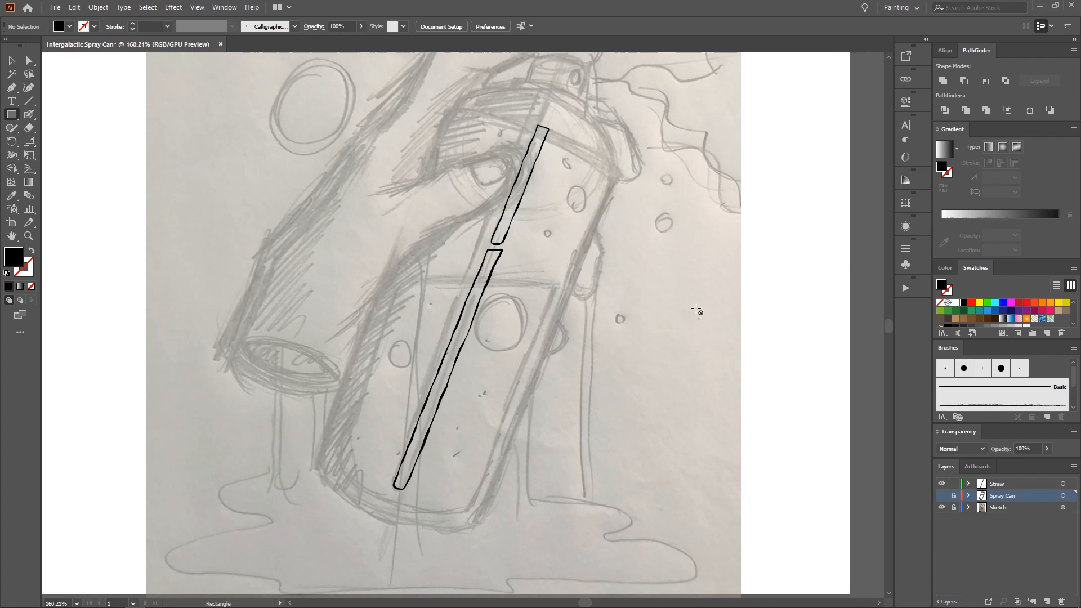
click(994, 484)
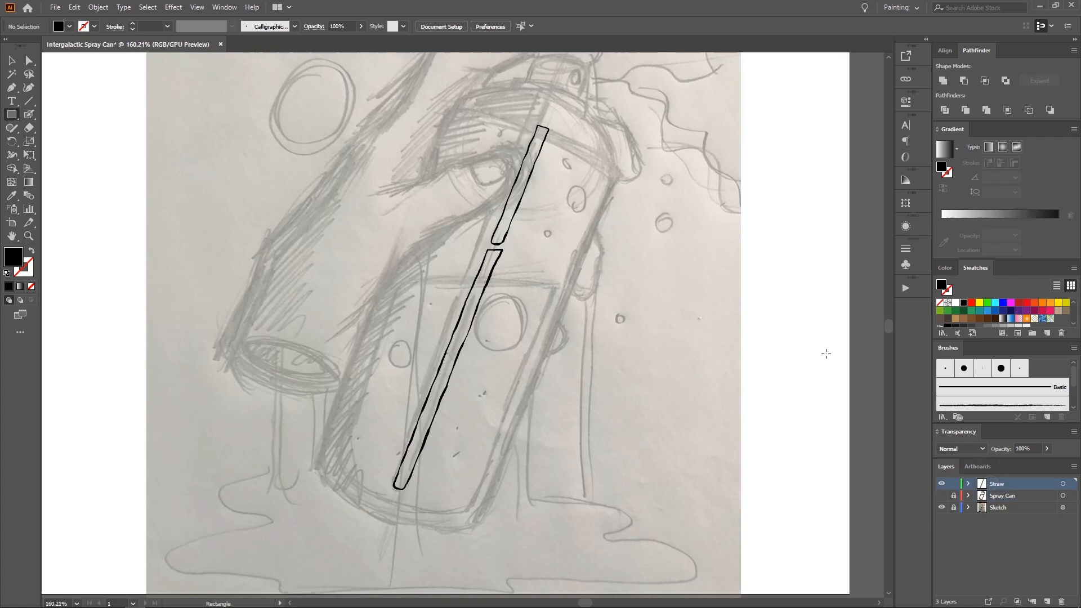
click(956, 304)
drag(379, 150, 653, 509)
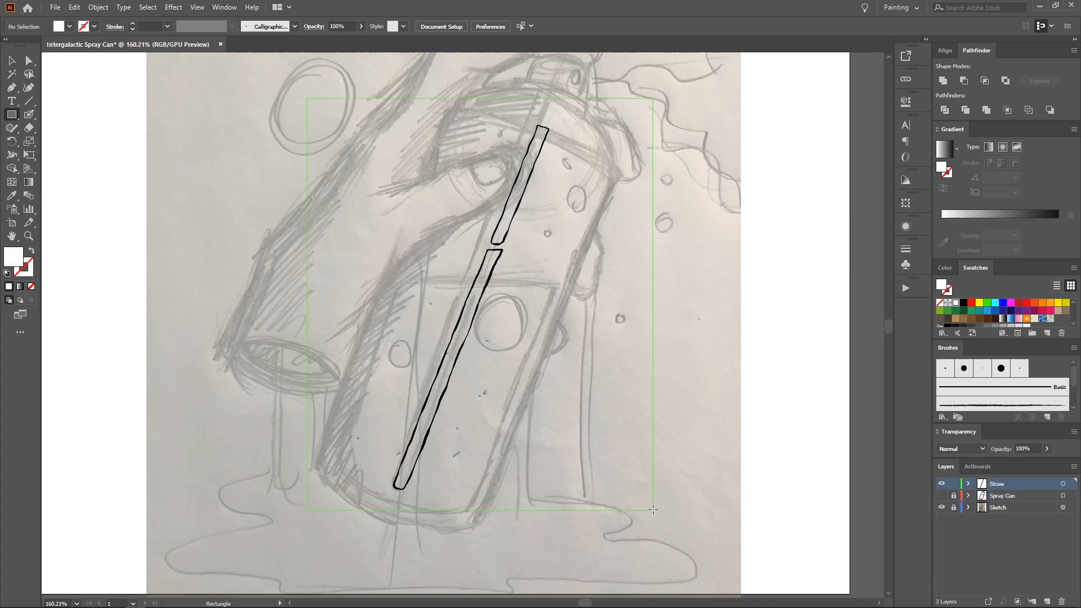
key(ctrl+shift+bracketleft)
drag(629, 326, 607, 332)
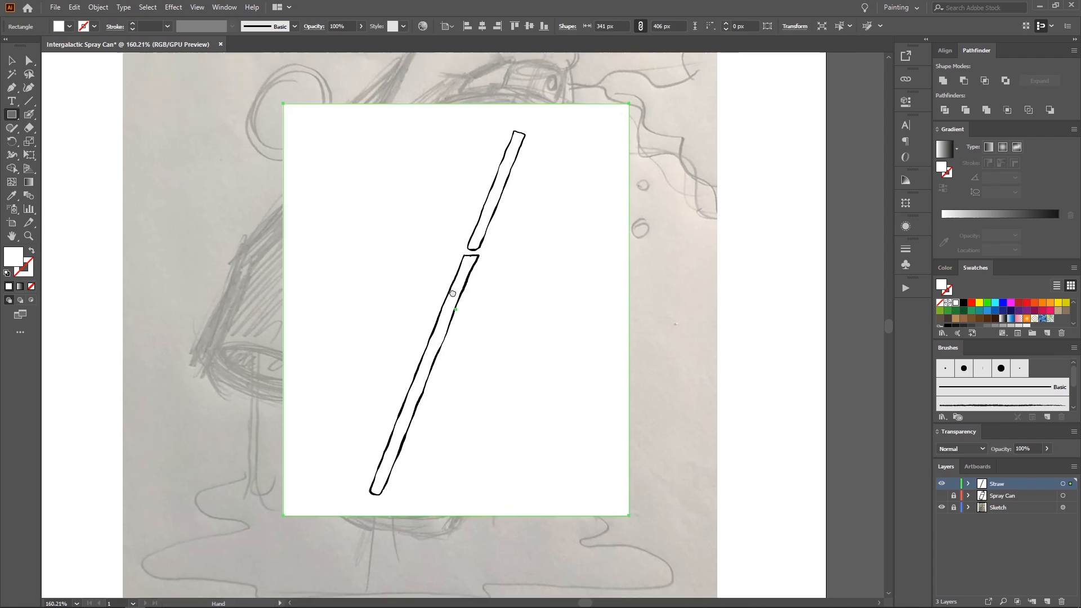
Step: Select the straw line work with its white rectangle and split them using the Divide pathfinder
key(v)
drag(674, 392, 388, 185)
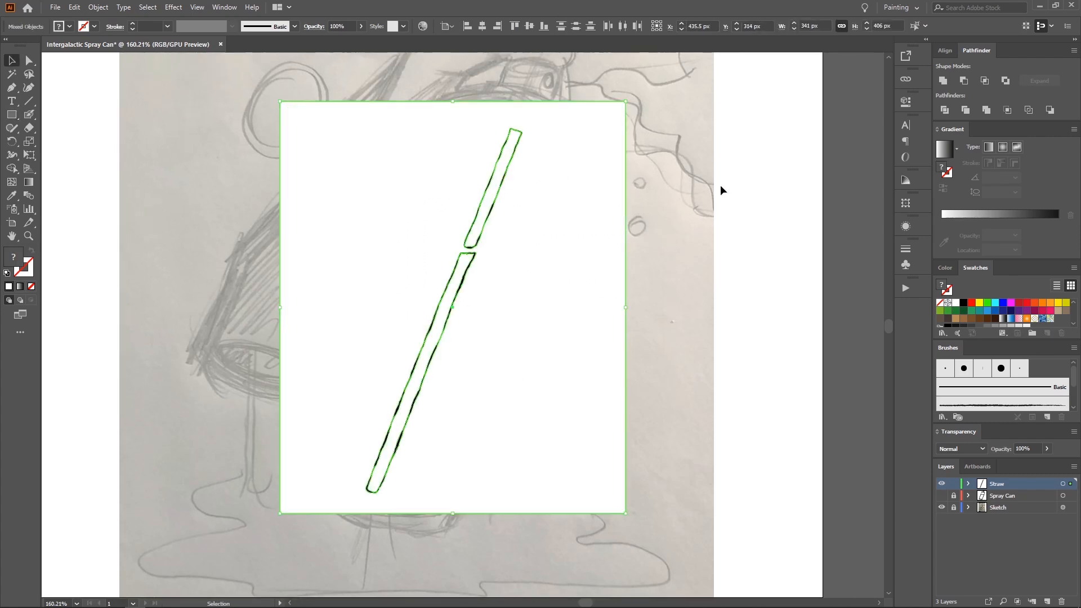
click(945, 111)
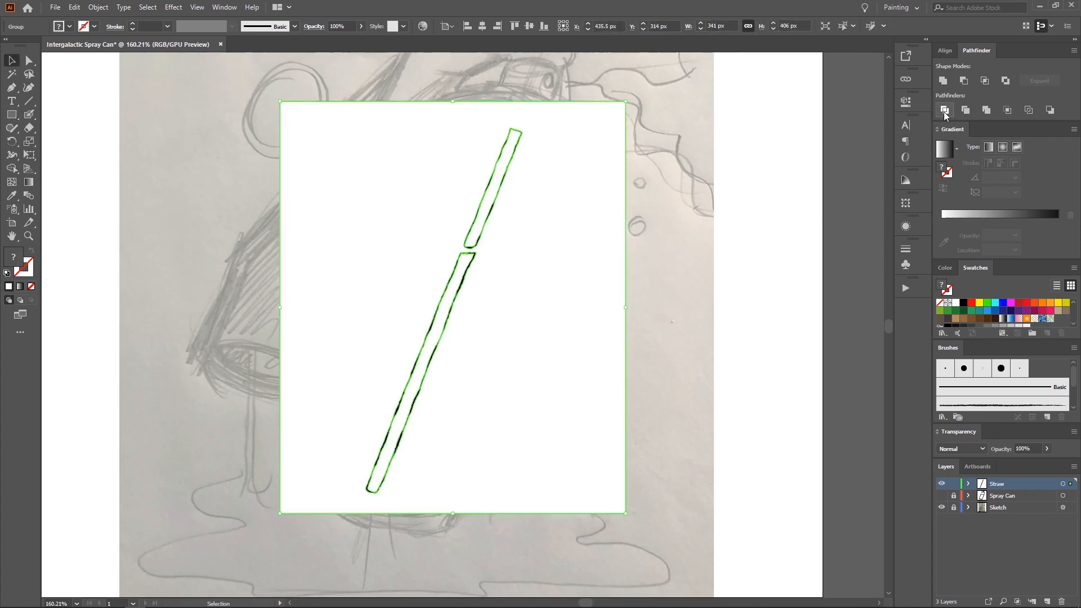
Step: Delete the white area surrounding the two straw sections
key(a)
click(678, 215)
click(564, 249)
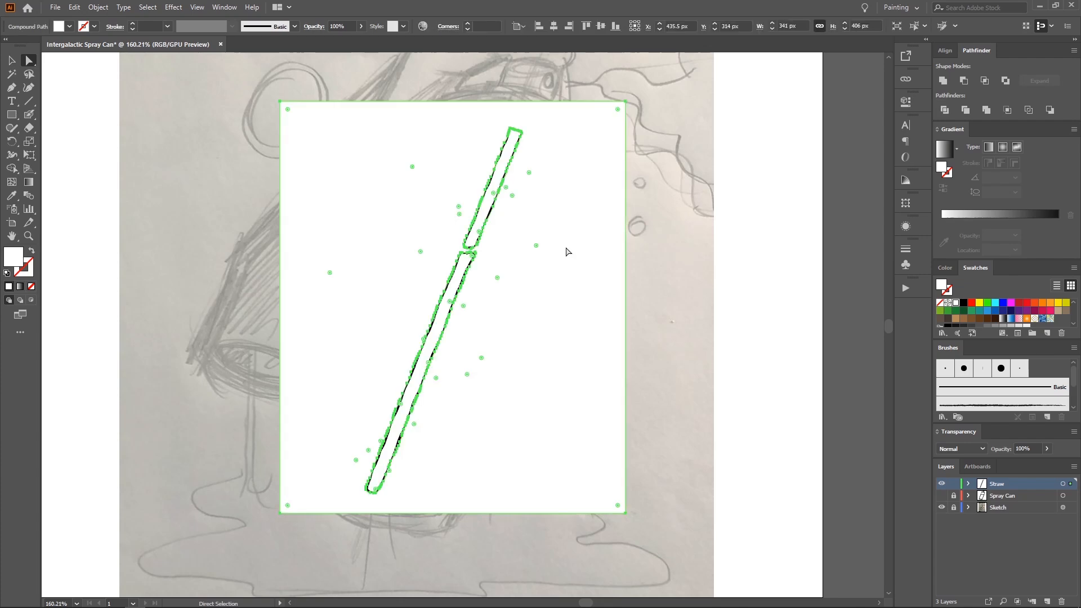
key(Delete)
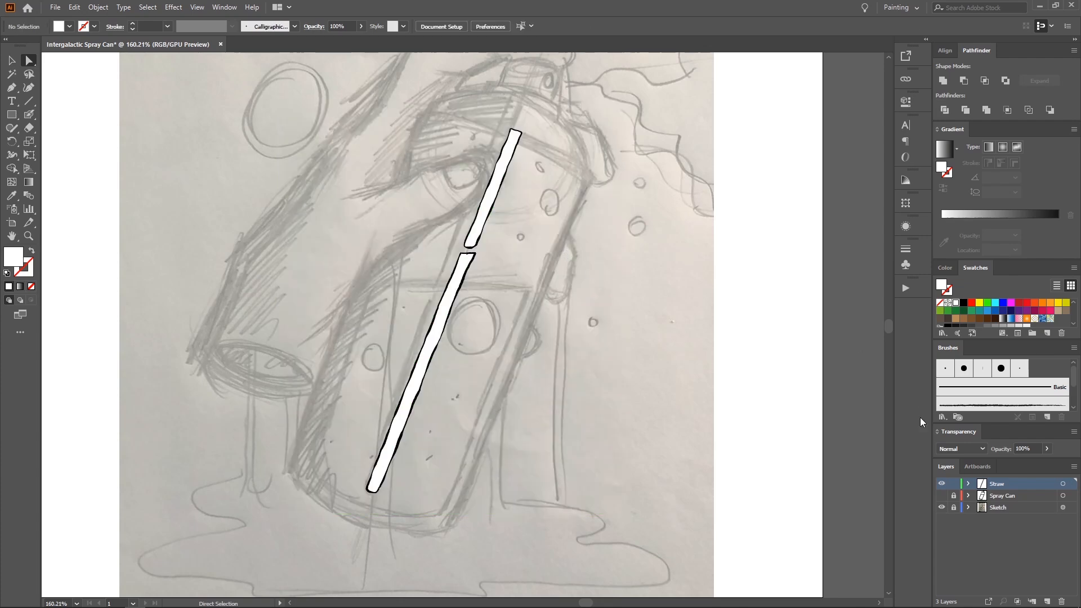
Step: Show the Spray Can layer again beneath the filled straw
click(942, 496)
key(space)
drag(522, 215, 505, 244)
key(ctrl+space)
mouse_move(505, 243)
mouse_down()
mouse_move(438, 246)
mouse_move(518, 192)
mouse_move(460, 220)
mouse_up()
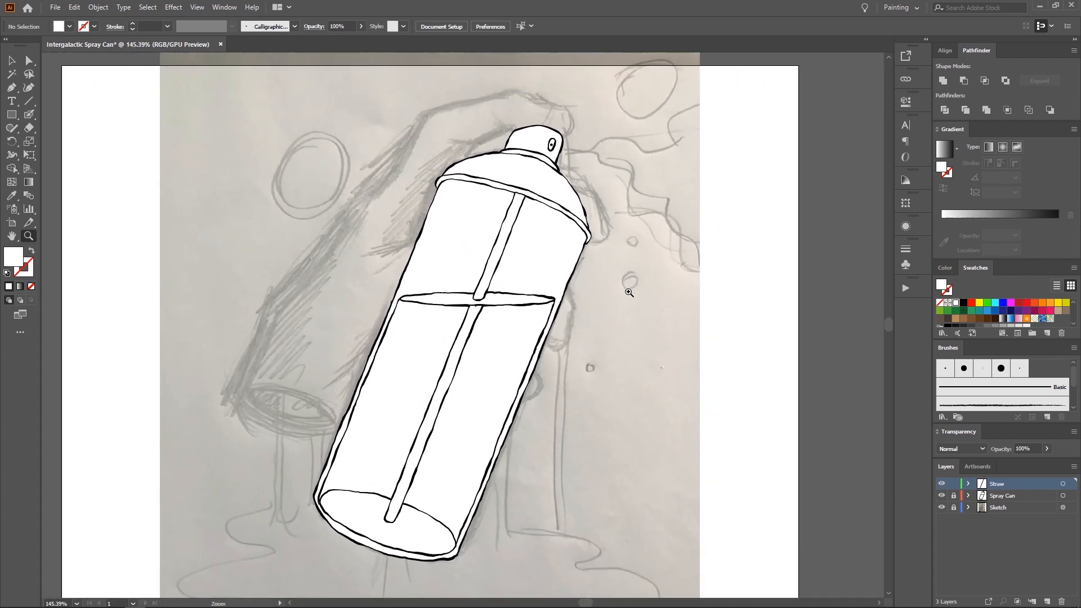
Step: Toggle the visibility of the Straw and Spray Can layers, lock the Straw layer, and make the Spray Can layer active
click(942, 489)
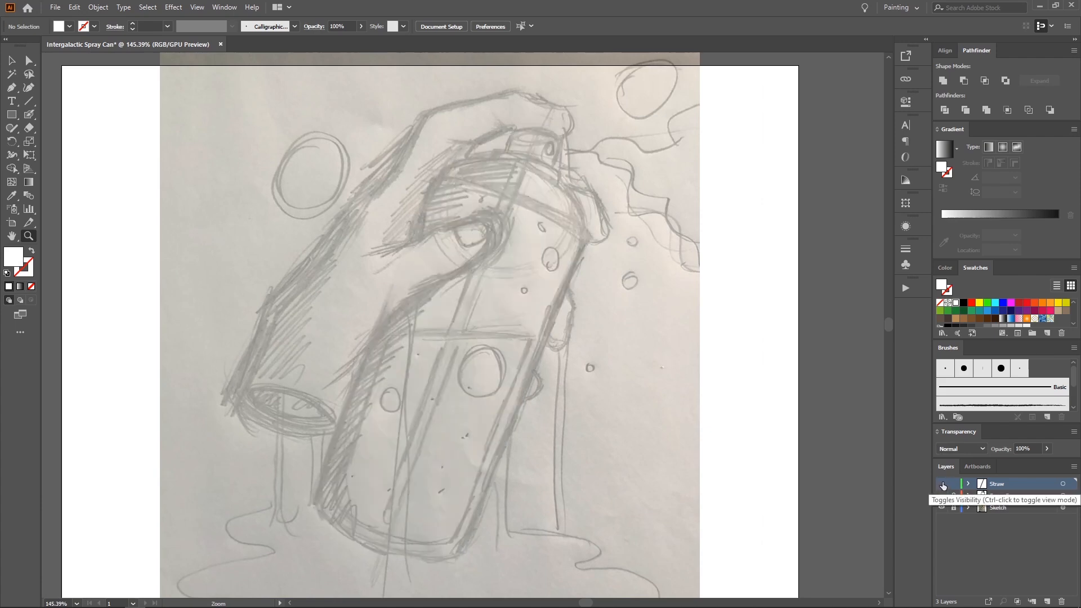
click(942, 492)
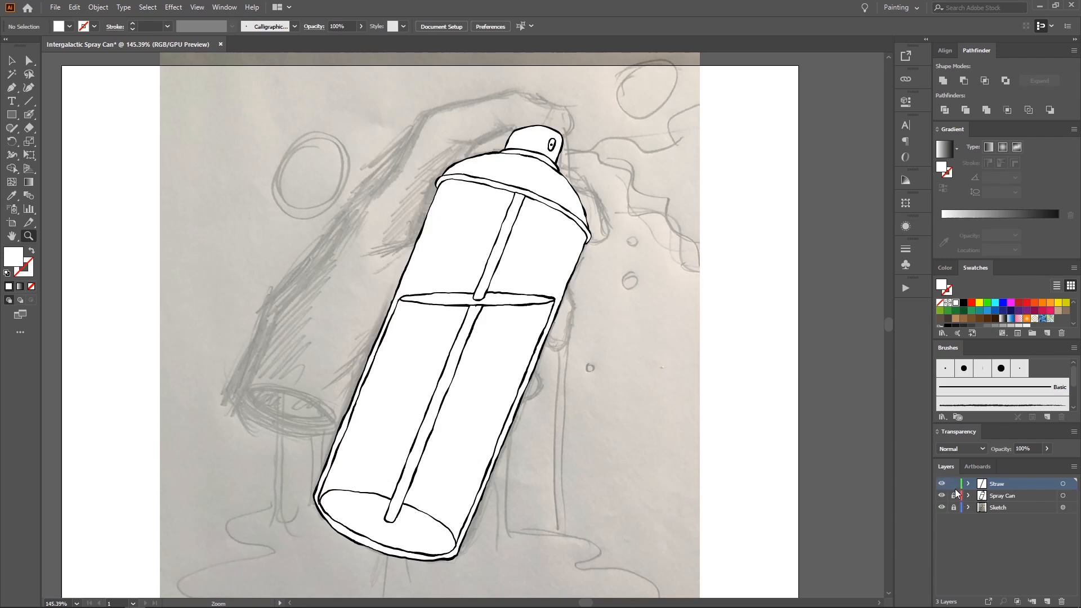
click(1000, 498)
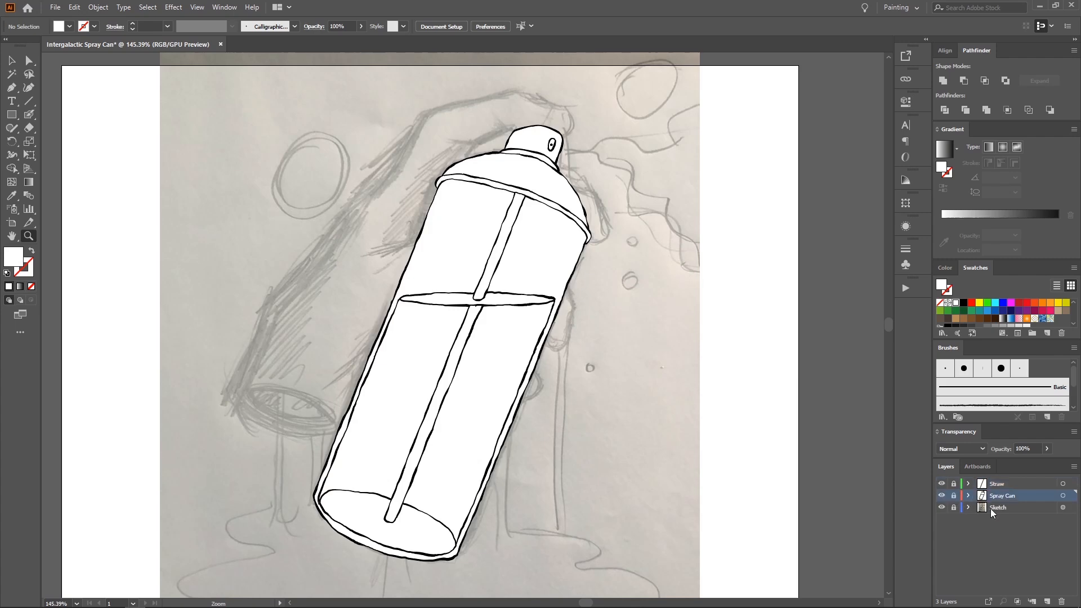
Step: Add a layer named Planets above the Spray Can layer and hide the Spray Can layer
click(1048, 600)
double_click(1002, 495)
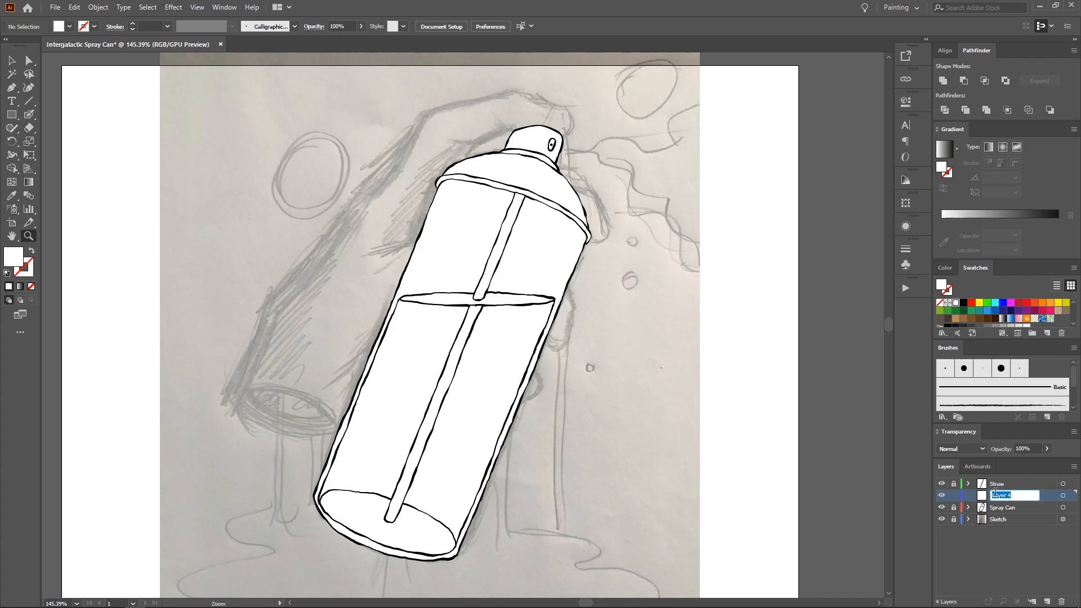
text(Planets)
key(Return)
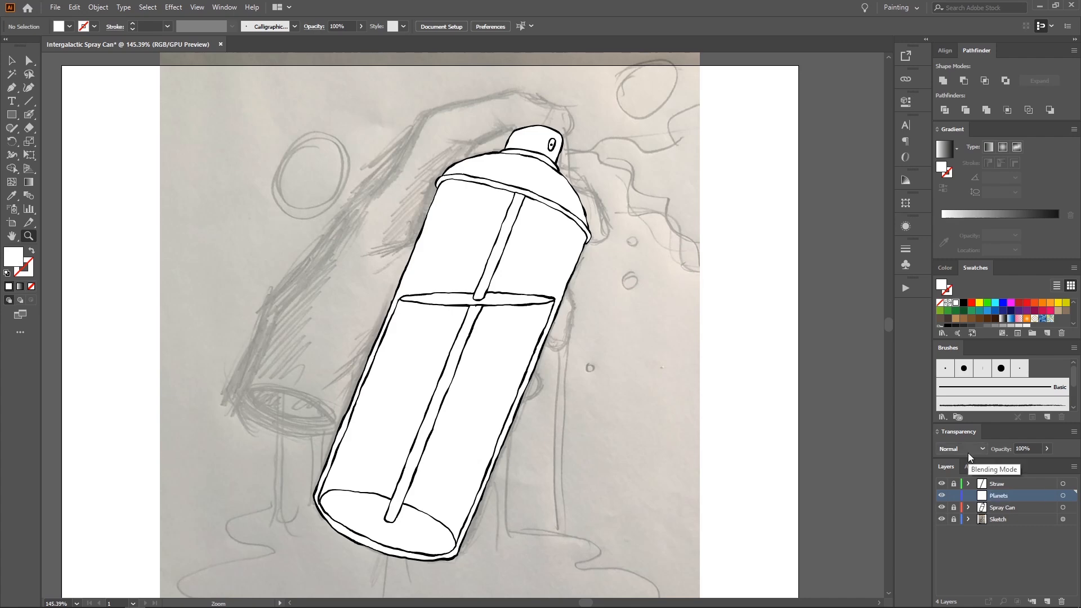
click(941, 507)
scroll(482, 301, down, 1)
scroll(482, 301, left, 1)
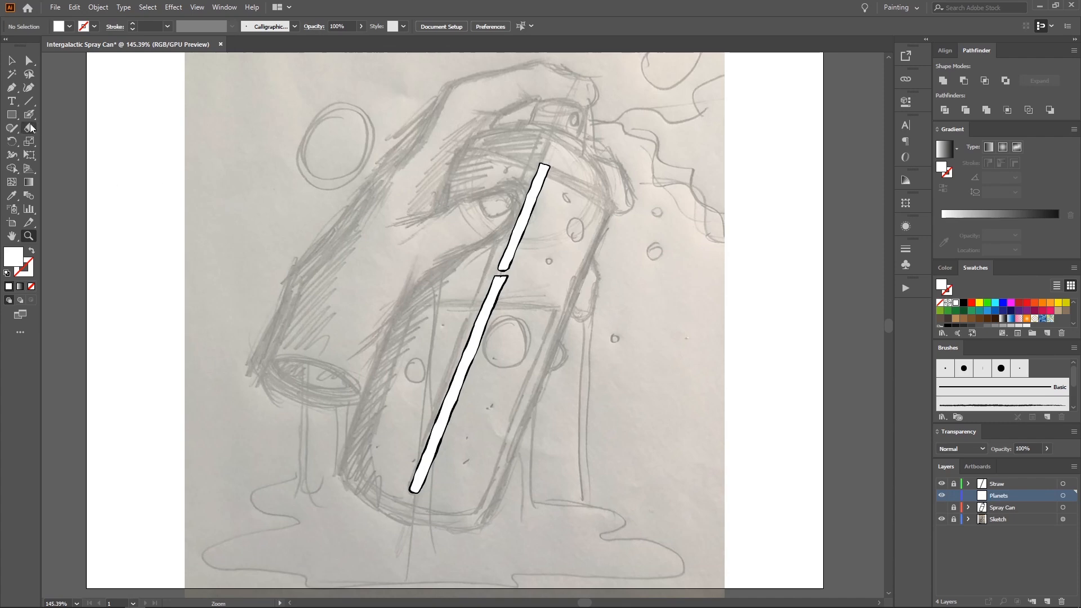
Step: Draw a 60 px circle over the large sketched planet inside the can with the Ellipse tool
click(11, 114)
click(50, 143)
scroll(388, 256, down, 1)
scroll(388, 256, right, 2)
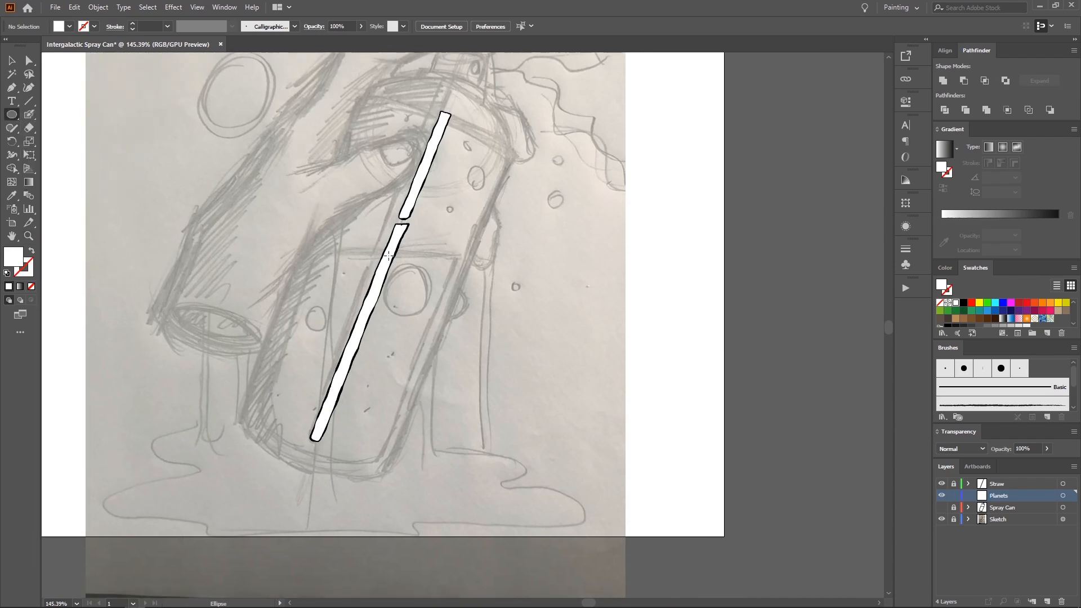
key(z)
drag(393, 274, 467, 267)
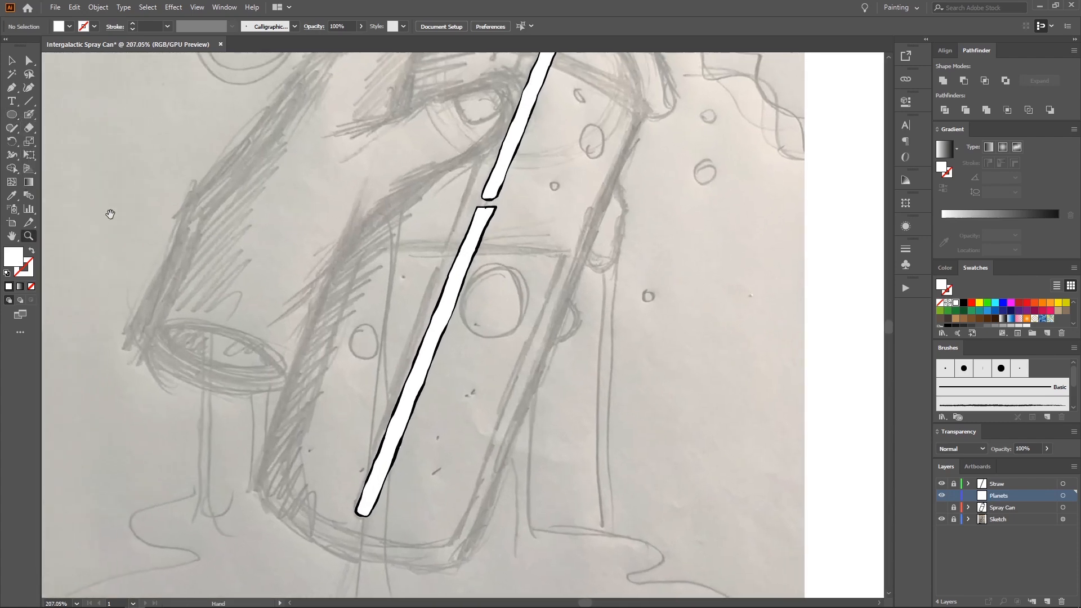
click(11, 115)
drag(494, 304, 531, 322)
key(v)
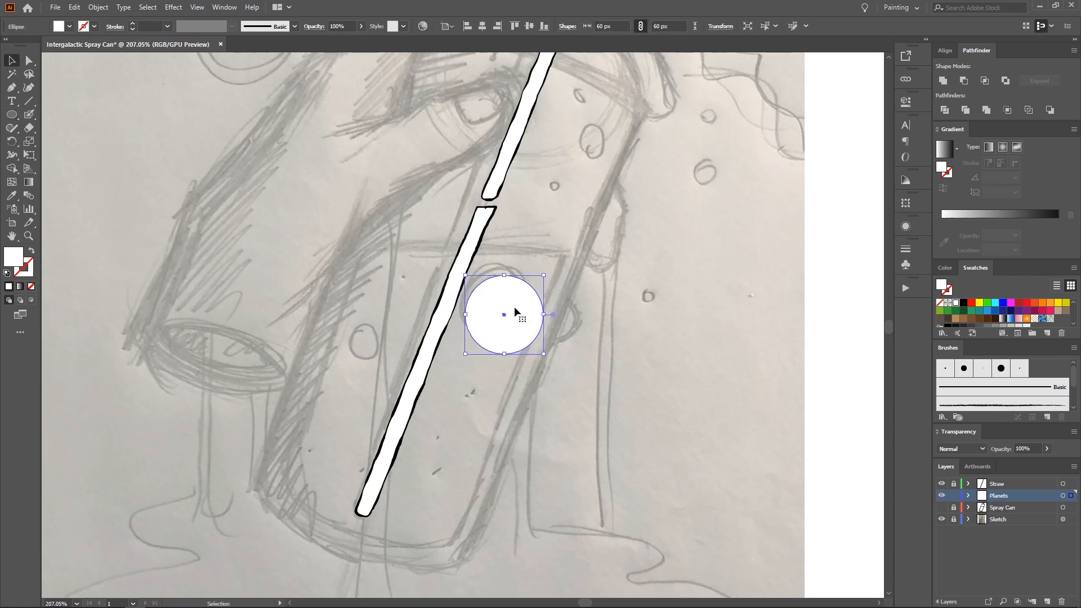
Step: Give the circle a black stroke and no fill
scroll(511, 330, up, 1)
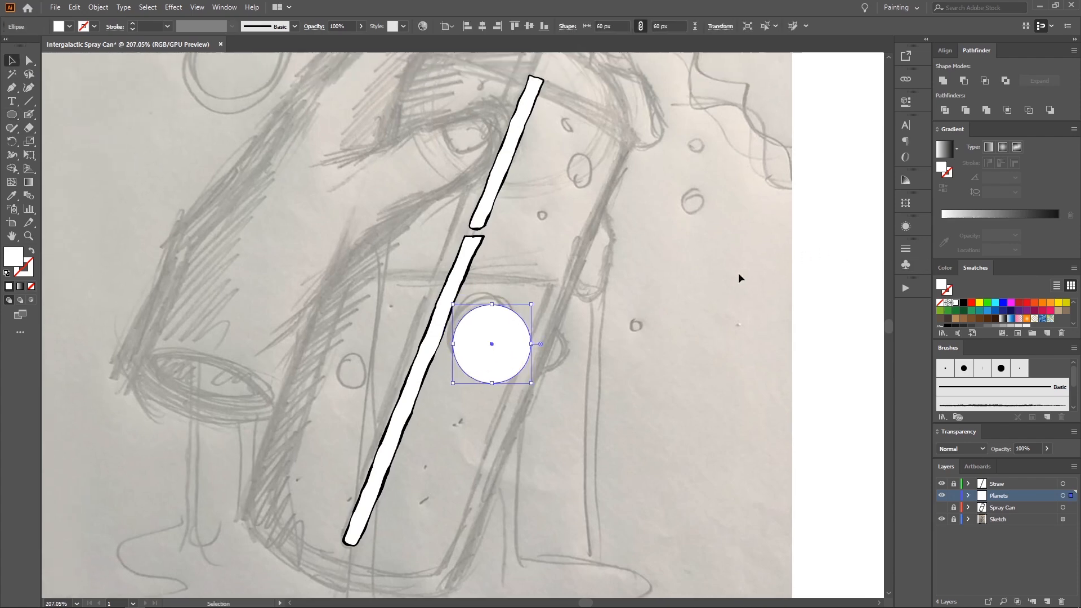
click(963, 304)
key(shift+x)
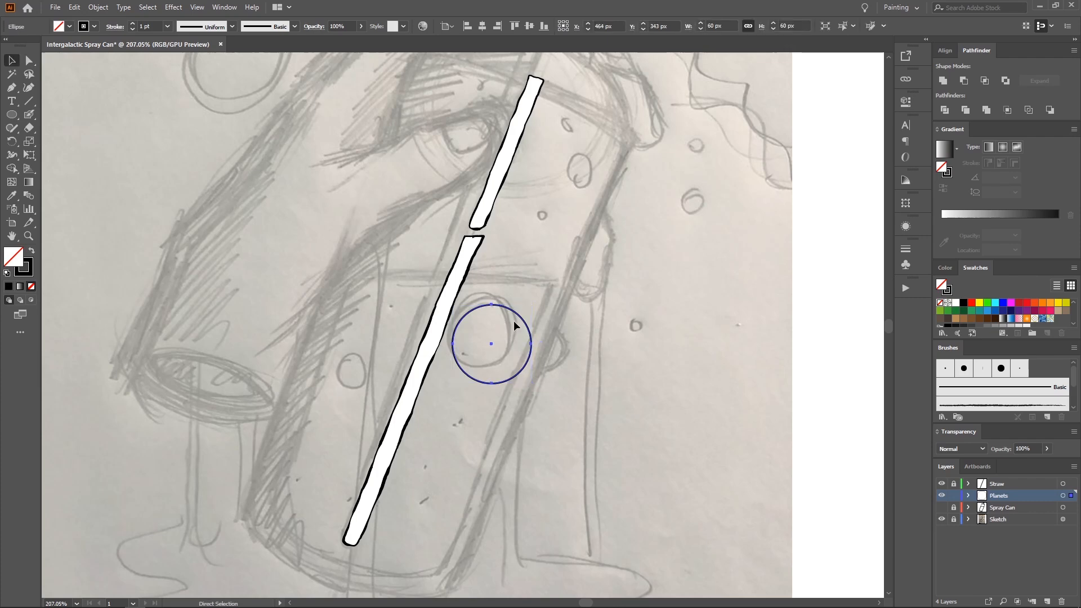
Step: Duplicate the circle for three smaller planets: 40 px on the can's left and upper right, and 28 px near its base
mouse_move(521, 321)
mouse_down()
mouse_move(582, 168)
mouse_move(574, 172)
mouse_move(590, 216)
mouse_move(481, 303)
mouse_move(382, 414)
mouse_up()
click(585, 163)
scroll(404, 389, down, 3)
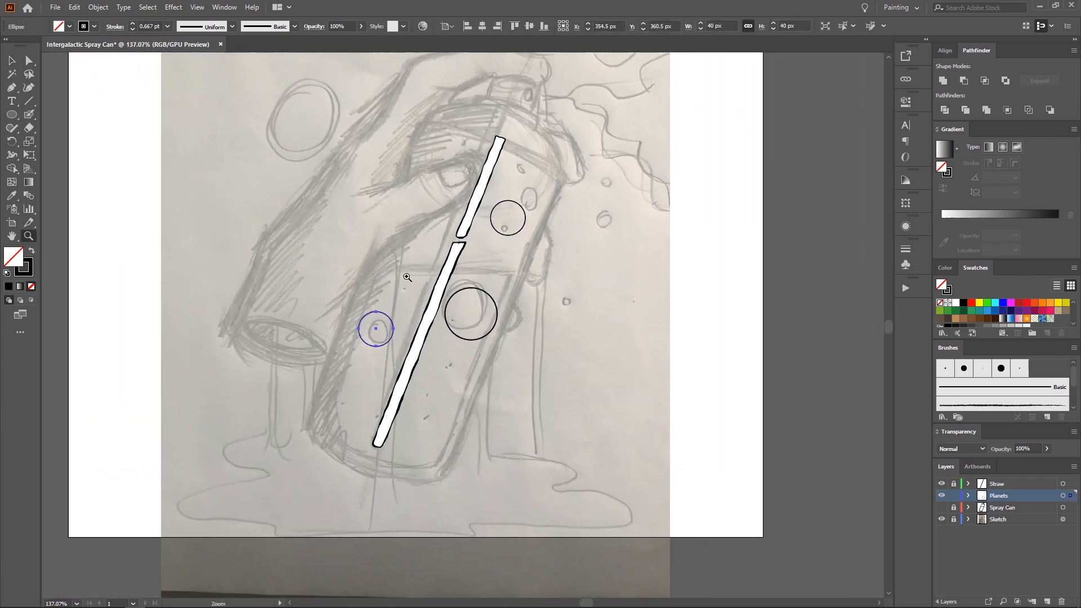
scroll(483, 314, up, 2)
drag(387, 336, 470, 400)
click(506, 316)
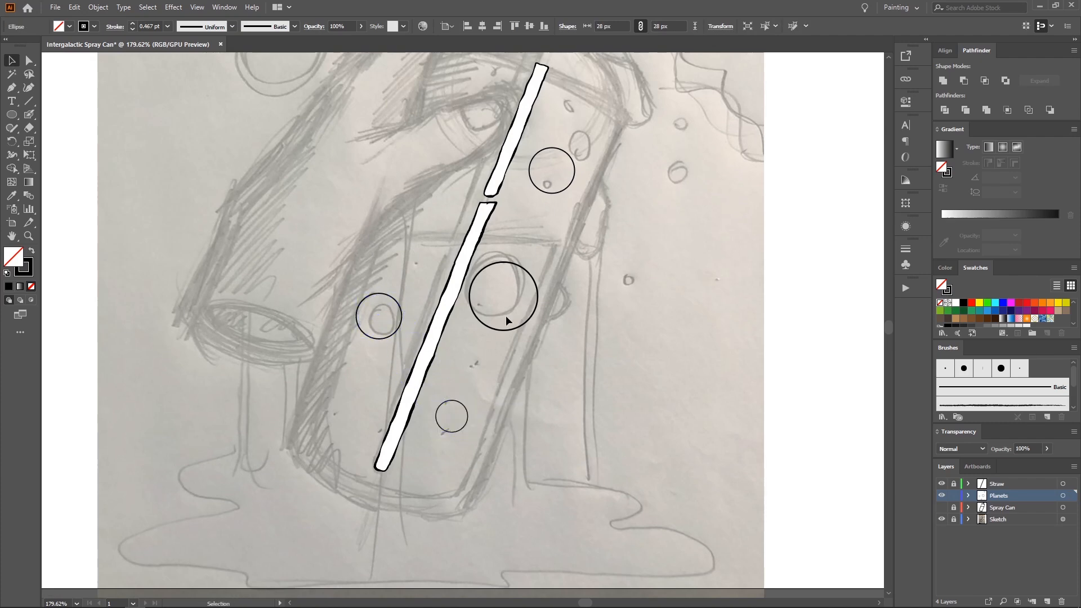
Step: Scale down the circle in the can's upper part and the small circle near its base
click(555, 192)
drag(576, 151, 572, 154)
click(575, 149)
drag(526, 220, 531, 243)
ctrl+click(530, 243)
drag(455, 401, 529, 284)
key(v)
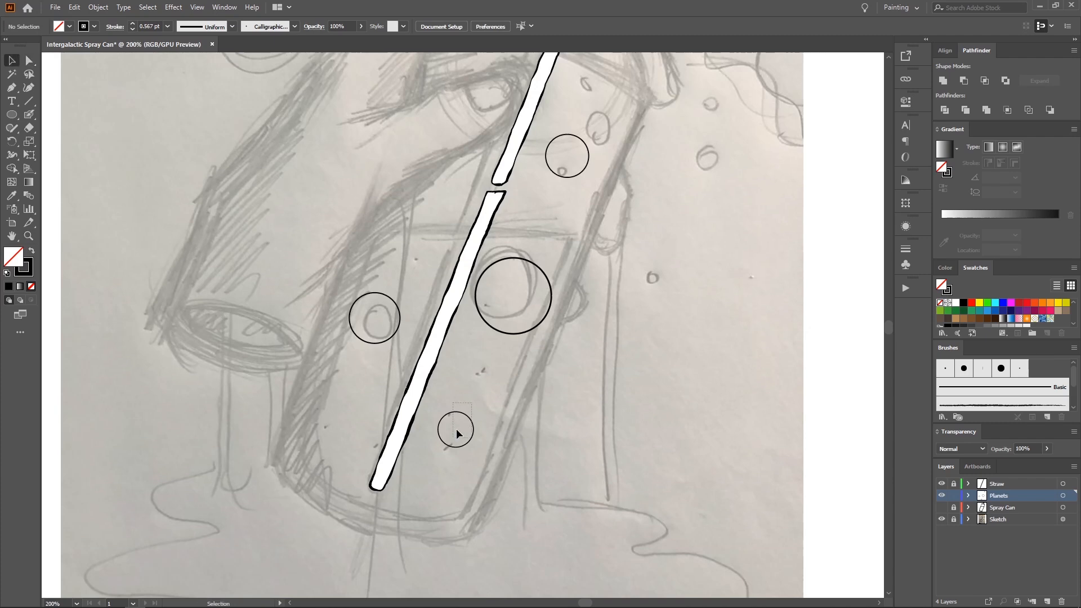
click(392, 534)
click(472, 413)
scroll(472, 413, up, 1)
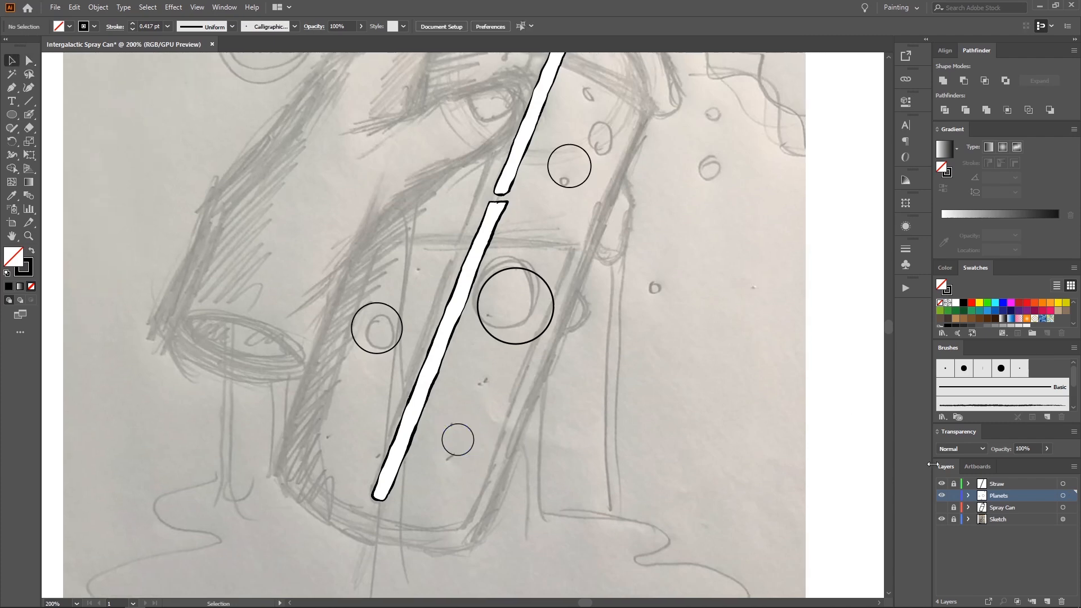
Step: Hide the Straw layer and convert all four planet circles into guides
click(941, 483)
drag(614, 297, 600, 321)
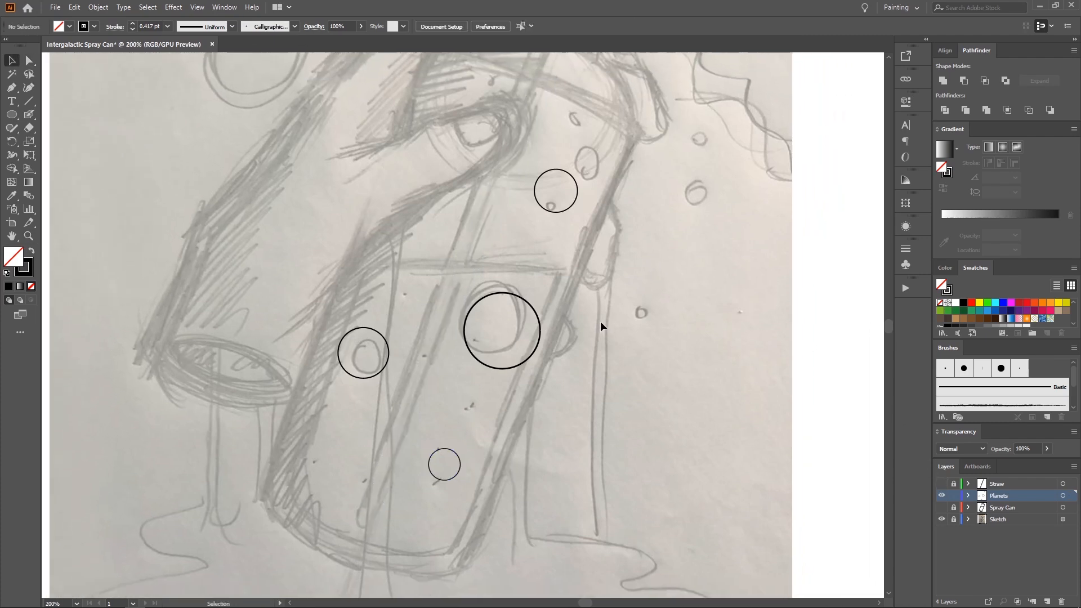
drag(326, 168, 327, 171)
right_click(318, 247)
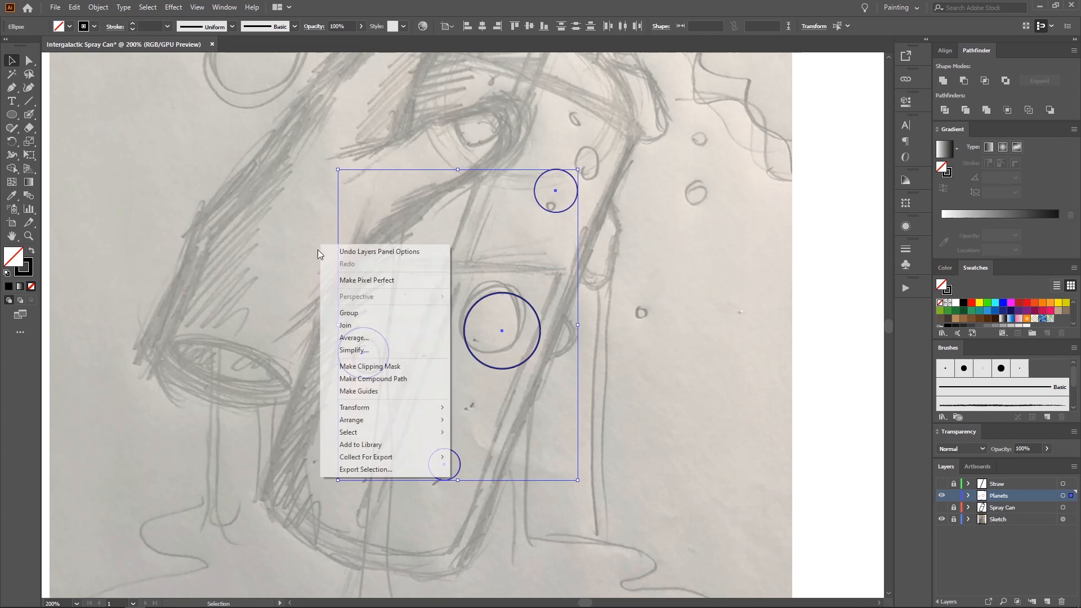
click(390, 392)
drag(505, 217, 467, 212)
Step: Toggle the visibility of the Planets and Spray Can layers to compare the circle guides with the can
key(z)
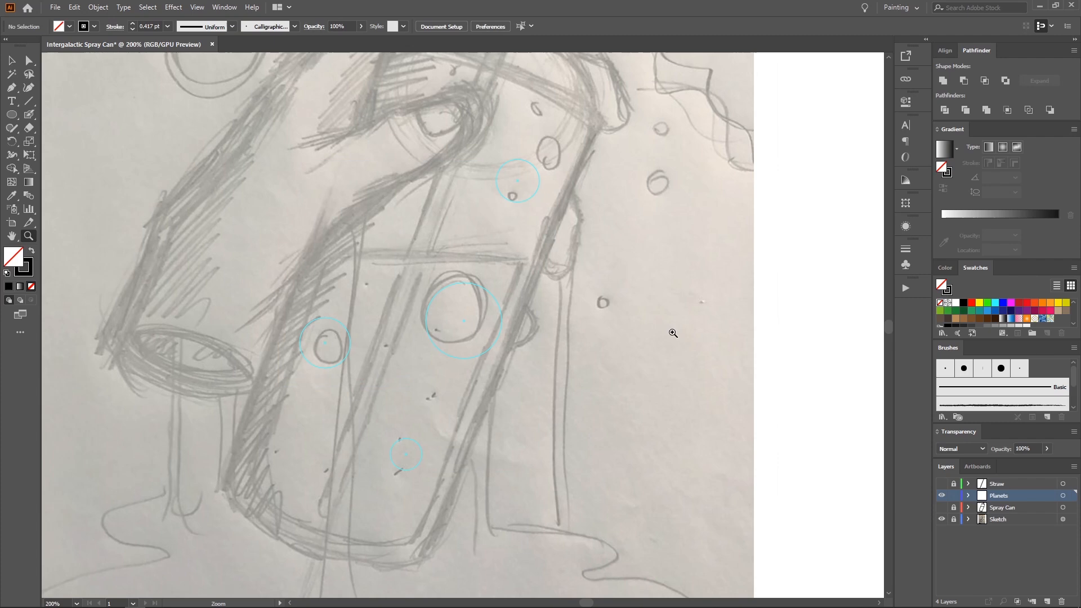
click(939, 495)
click(941, 506)
click(941, 506)
click(941, 495)
Step: Activate the Blob Brush with the last calligraphic brush preset for inking the planets
scroll(421, 288, up, 3)
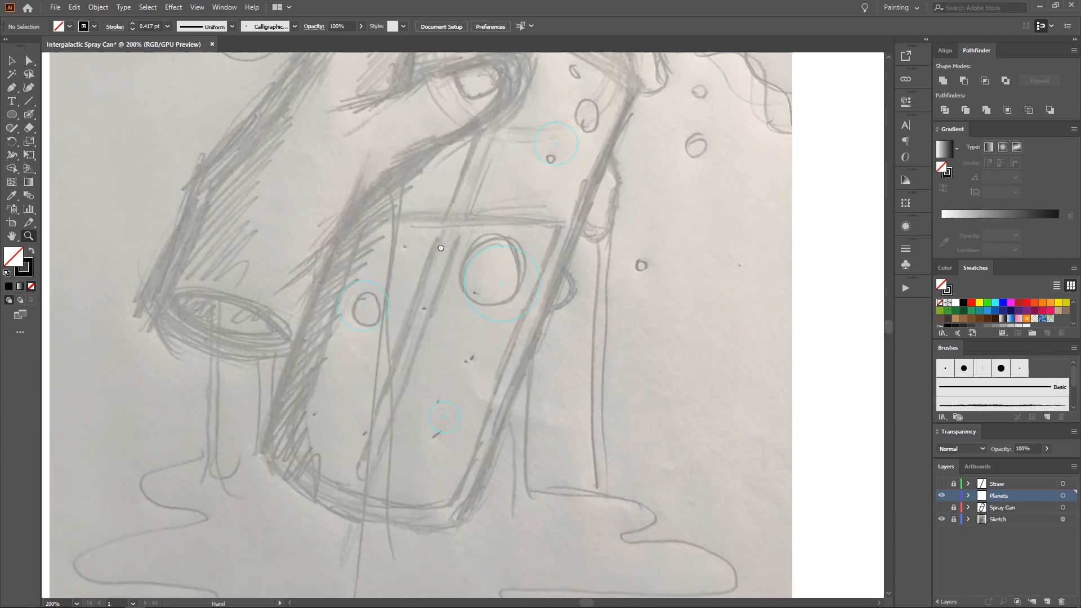
key(shift+b)
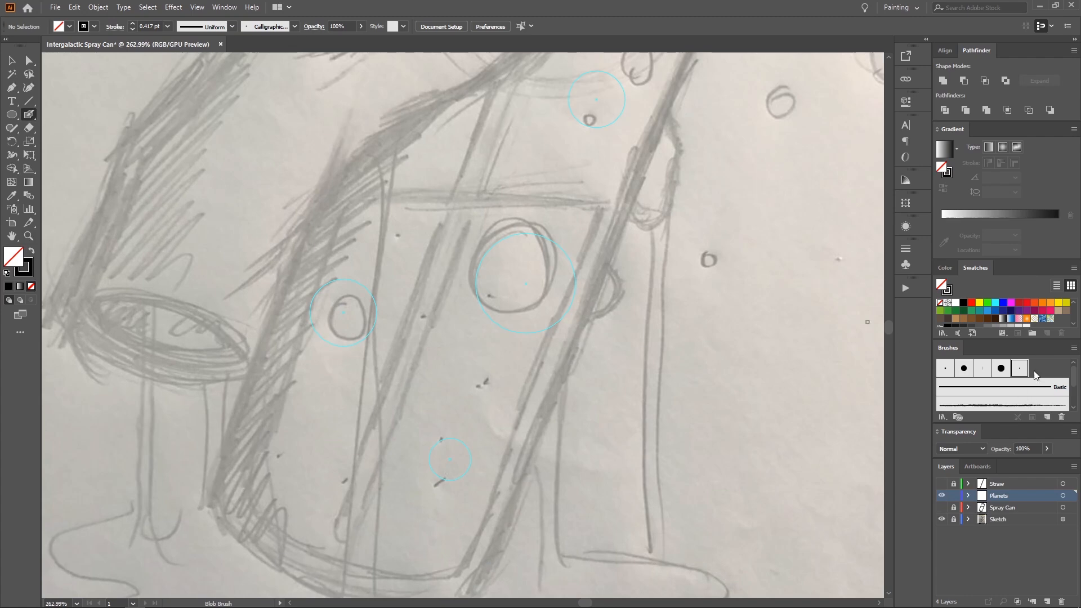
scroll(526, 236, up, 2)
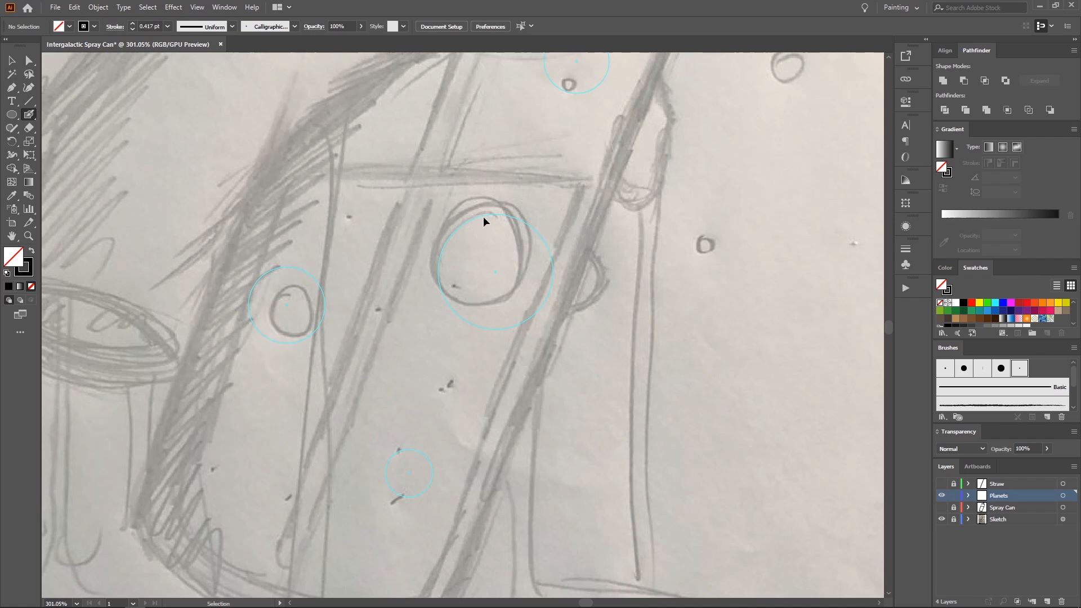
drag(485, 215, 473, 219)
mouse_move(439, 274)
mouse_down()
mouse_move(447, 302)
mouse_move(487, 331)
mouse_up()
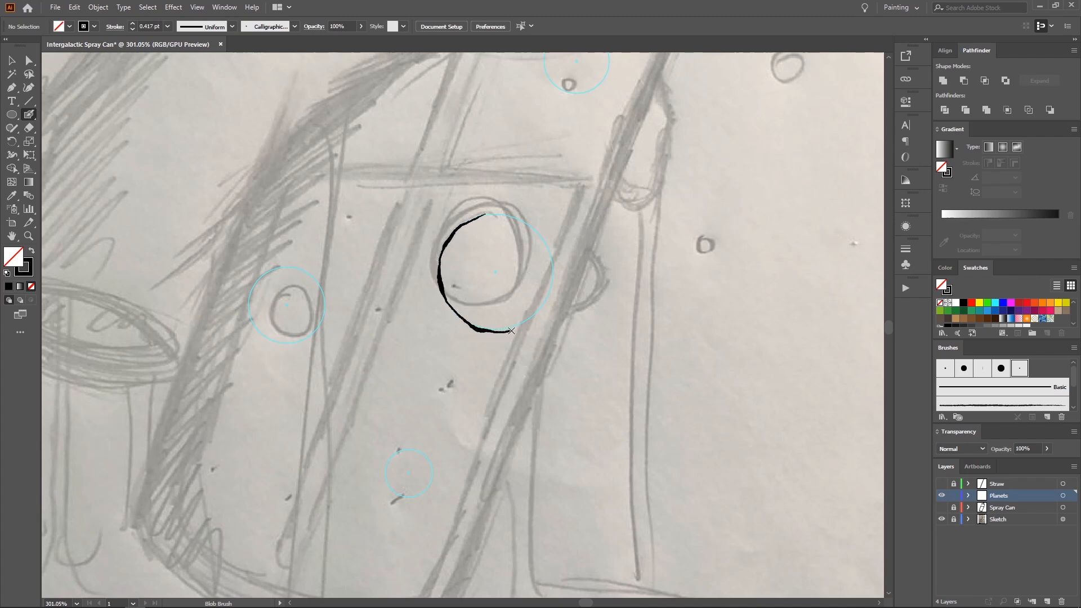
key(ctrl+z)
drag(446, 242, 444, 295)
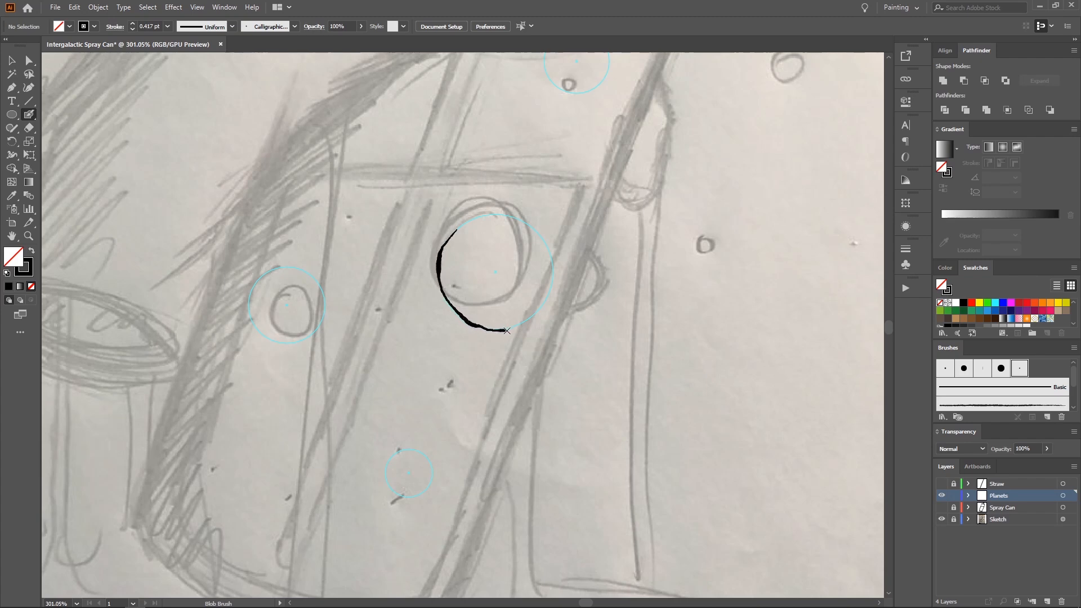
mouse_move(506, 330)
mouse_down()
mouse_move(547, 297)
mouse_move(552, 250)
mouse_up()
key(ctrl+z)
key(ctrl+z)
key(ctrl+z)
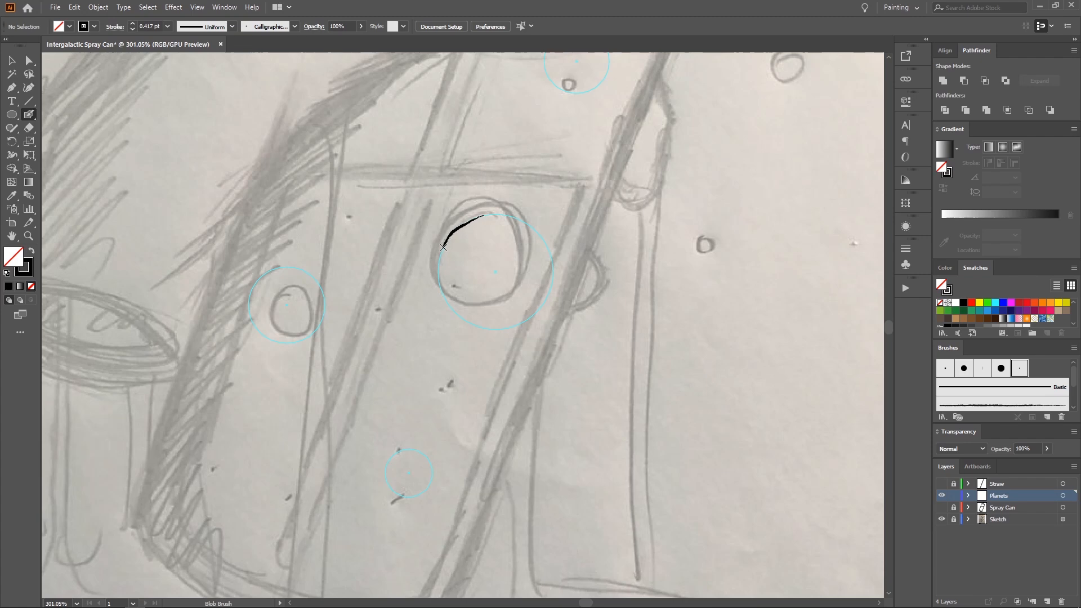
Step: Ink the large planet's outline along its circle guide with the Blob Brush and erase the rough overlap at its upper edge
mouse_move(443, 247)
mouse_down()
mouse_move(440, 278)
mouse_move(465, 318)
mouse_move(489, 329)
mouse_move(541, 310)
mouse_up()
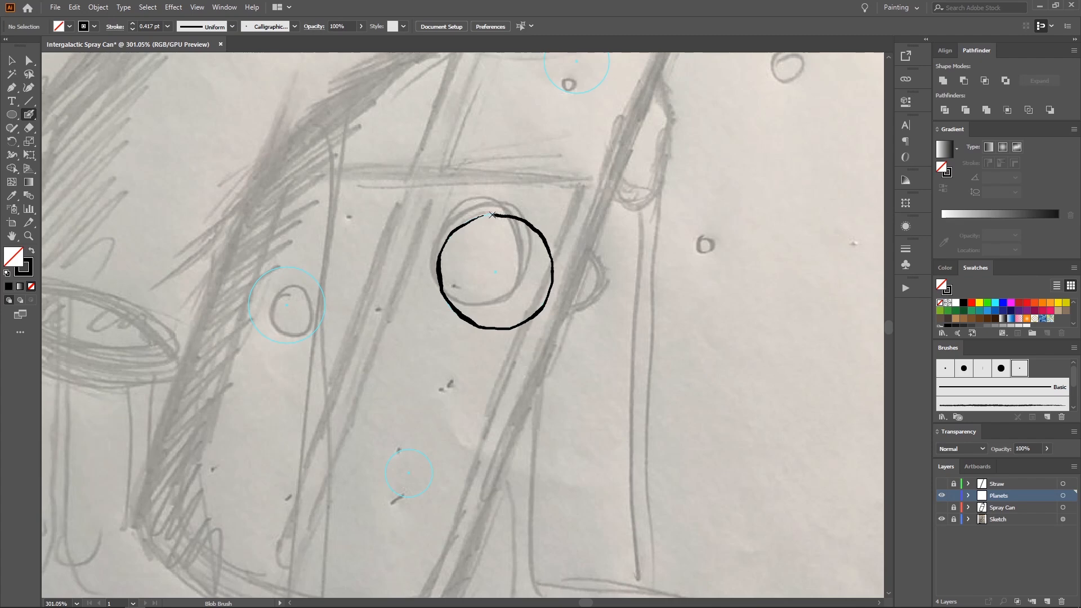
ctrl+click(474, 220)
key(shift+e)
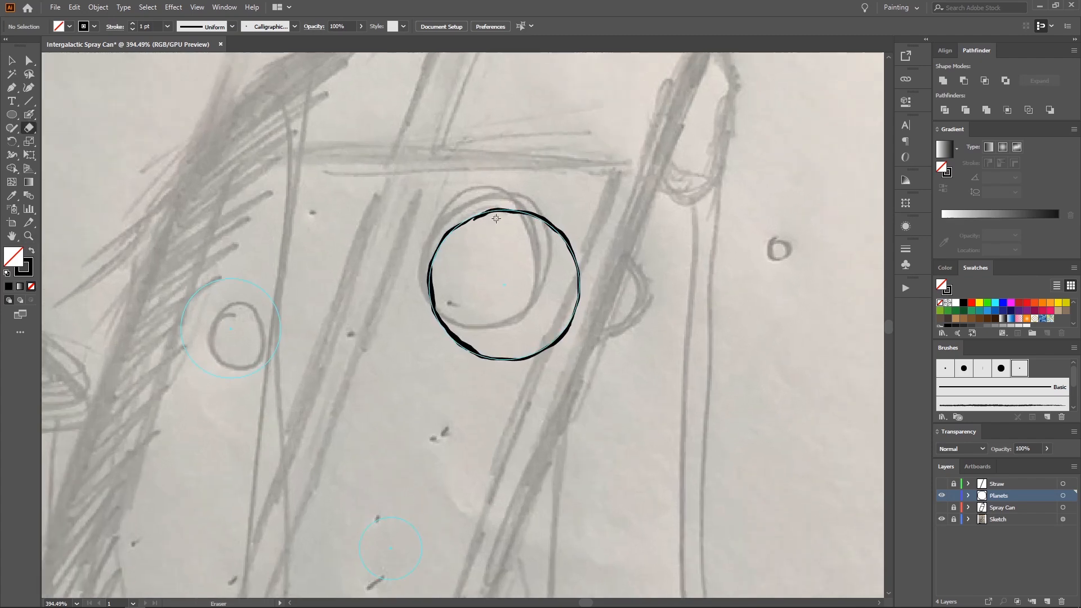
drag(475, 222, 472, 225)
drag(460, 236, 555, 191)
ctrl+click(338, 208)
key(shift+b)
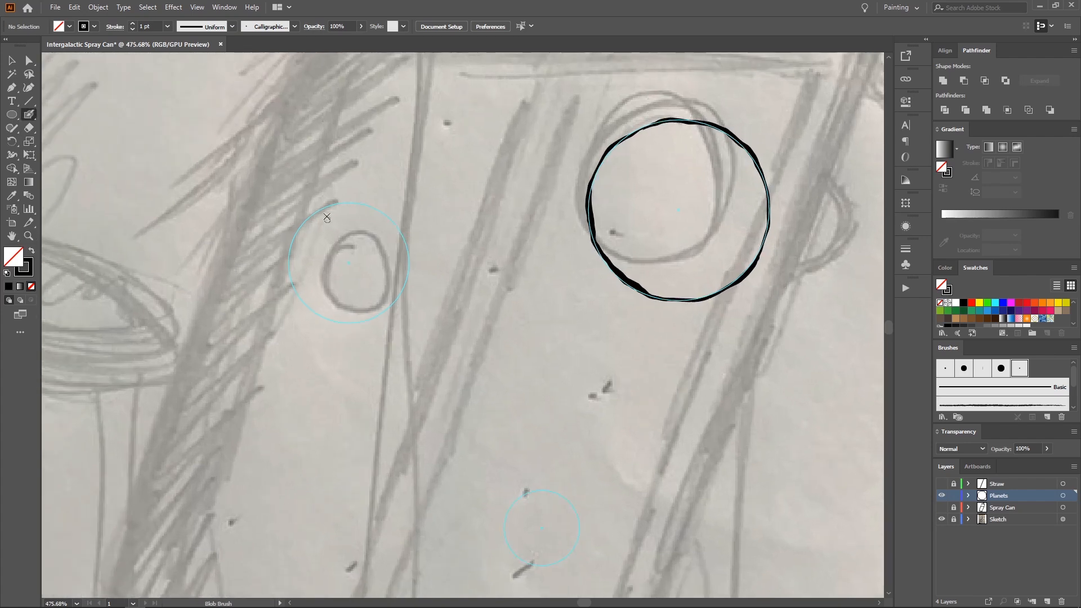
drag(314, 215, 293, 235)
key(ctrl+z)
key(ctrl+z)
Step: Try to duplicate the inked large outline and scale it down to the circle guide on the can's left
key(v)
click(621, 145)
mouse_move(621, 145)
mouse_down()
mouse_move(369, 201)
mouse_move(289, 203)
mouse_up()
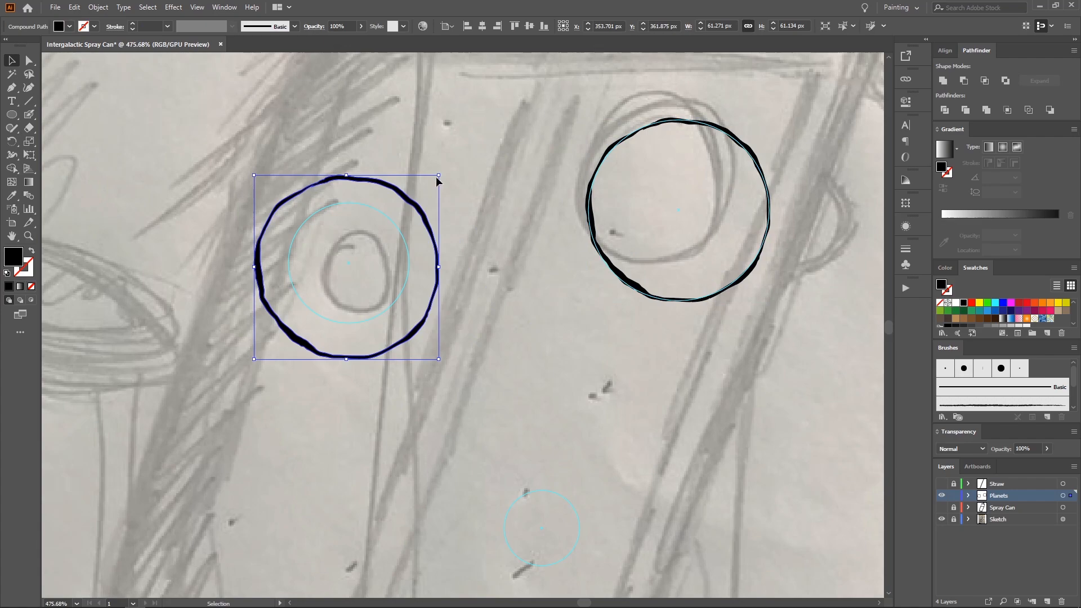
drag(435, 181, 409, 216)
key(ctrl+z)
key(ctrl+z)
Step: Deselect the large outline and ink the left planet along its circle guide with the Blob Brush
key(ctrl+space)
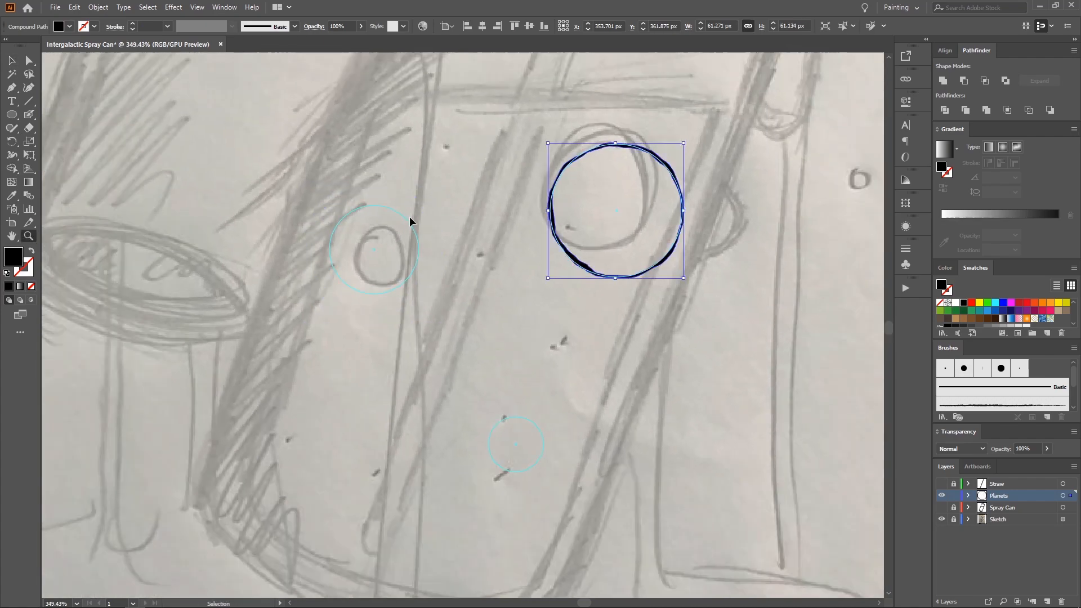
key(ctrl+space)
drag(344, 219, 404, 192)
key(ctrl+shift+a)
key(shift+b)
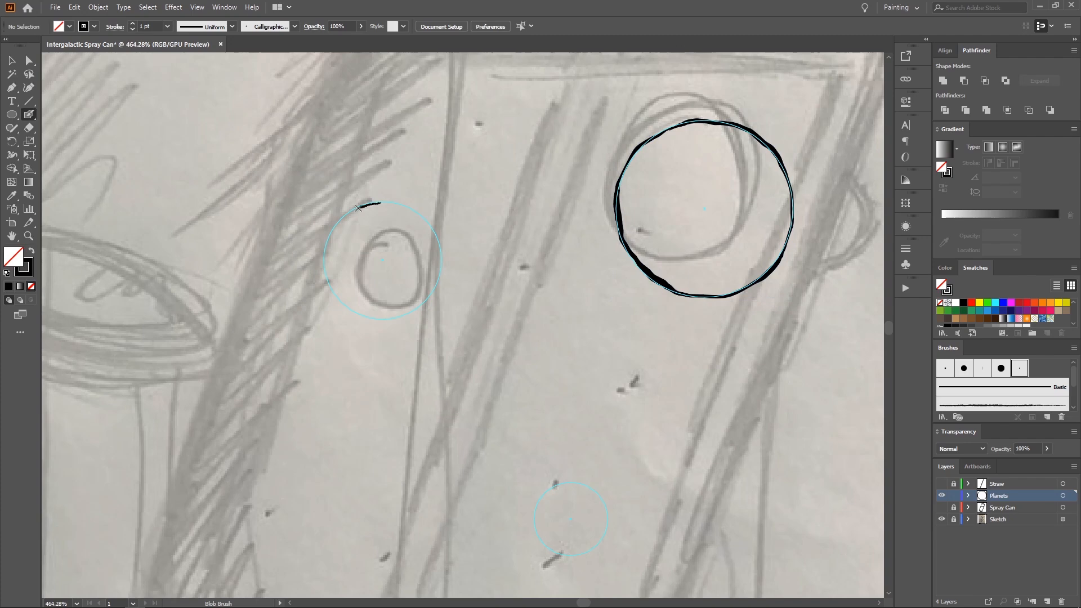
key(ctrl+z)
mouse_move(358, 207)
mouse_down()
mouse_move(326, 248)
mouse_move(340, 301)
mouse_move(396, 318)
mouse_move(437, 278)
mouse_move(429, 223)
mouse_move(370, 202)
mouse_up()
Step: Ink the outline of the smallest planet near the can's base along its circle guide
scroll(445, 358, down, 5)
scroll(444, 358, right, 5)
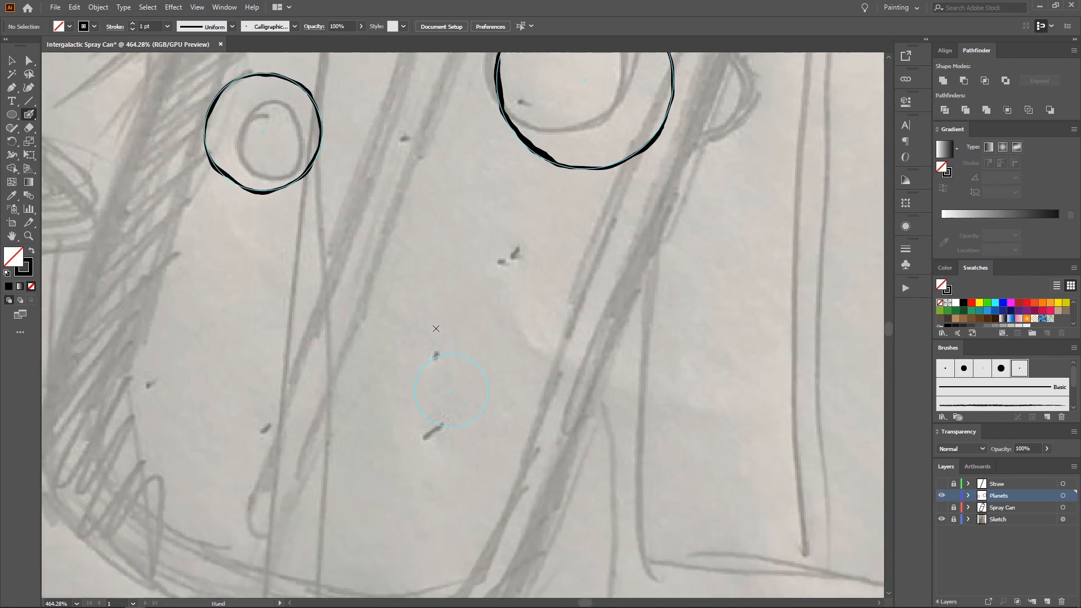
drag(423, 371, 414, 391)
drag(439, 427, 465, 426)
key(ctrl+z)
key(ctrl)
drag(424, 366, 414, 398)
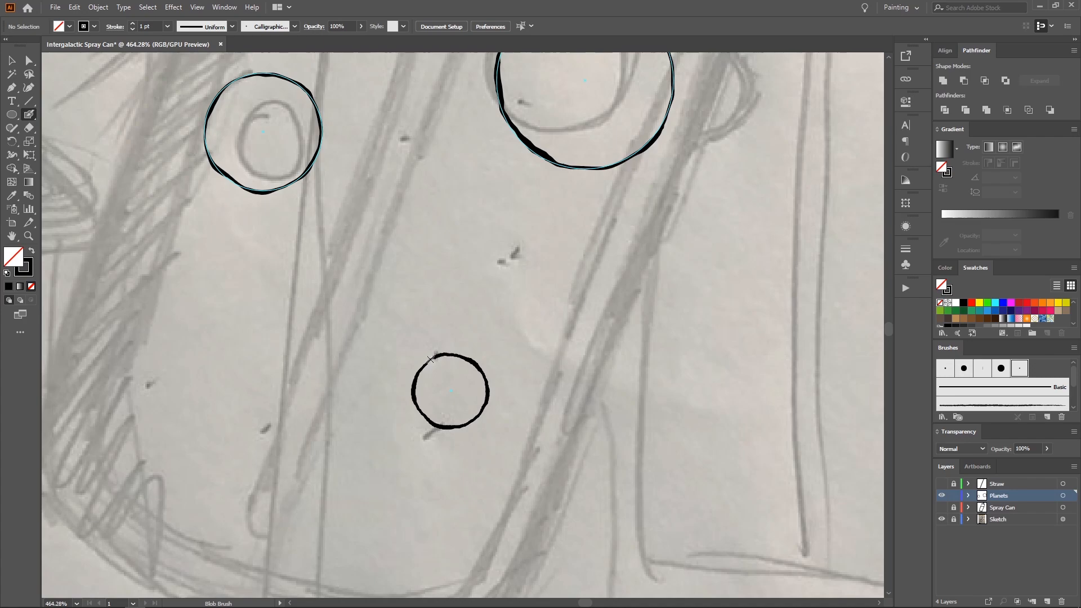
drag(430, 359, 425, 365)
Step: Ink the outline of the planet in the can's upper section along its circle guide
drag(431, 352, 374, 352)
mouse_move(495, 141)
mouse_down()
mouse_move(428, 239)
mouse_move(394, 318)
mouse_move(358, 317)
mouse_up()
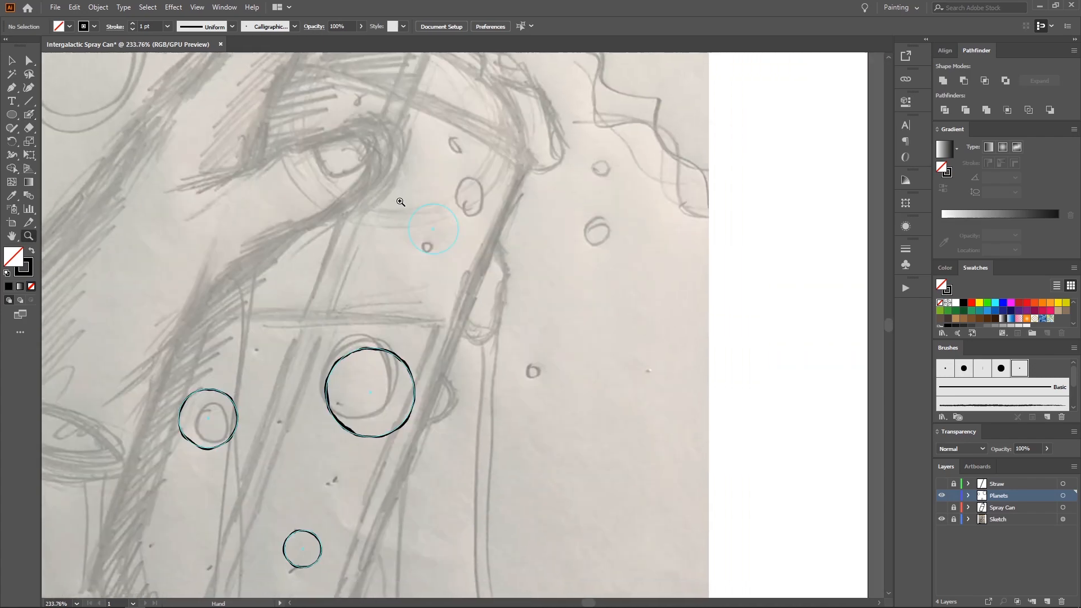
drag(400, 201, 445, 222)
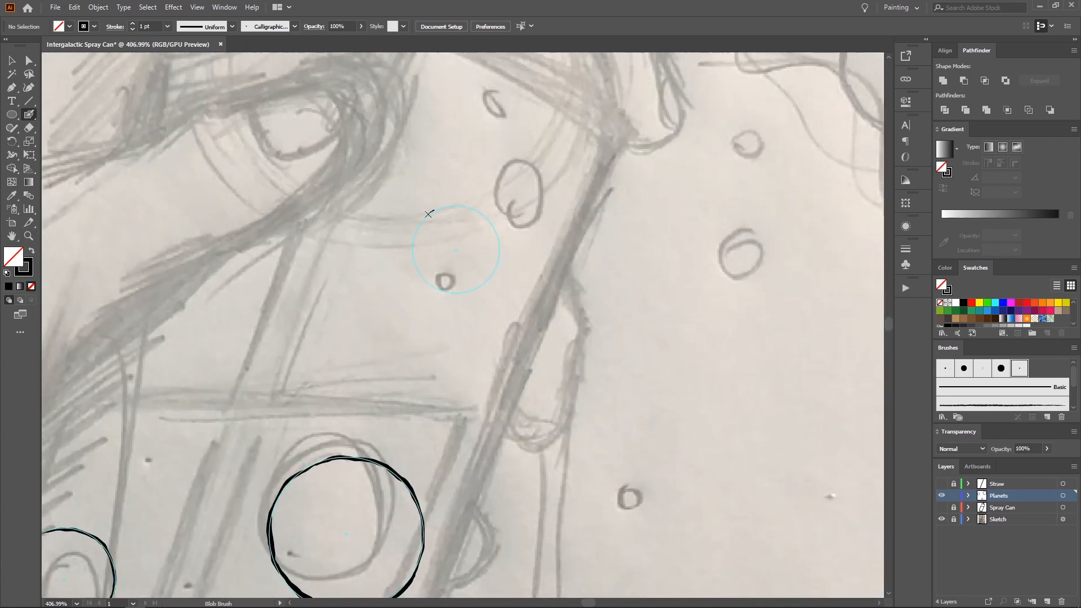
mouse_move(439, 209)
mouse_down()
mouse_move(412, 248)
mouse_move(424, 281)
mouse_up()
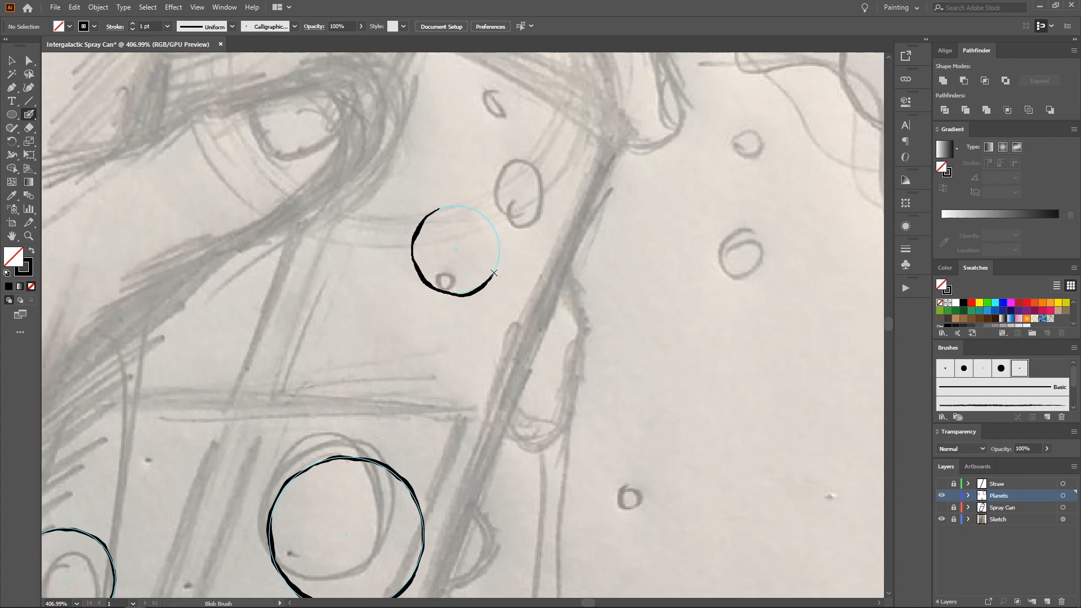
drag(493, 273, 500, 241)
Step: Hide the circle guides so only the inked planet outlines show over the sketch
key(z)
drag(440, 209, 300, 241)
mouse_move(299, 241)
mouse_down()
mouse_move(308, 281)
mouse_move(366, 253)
mouse_move(358, 294)
mouse_move(360, 220)
mouse_up()
key(v)
key(z)
click(387, 215)
key(ctrl+semicolon)
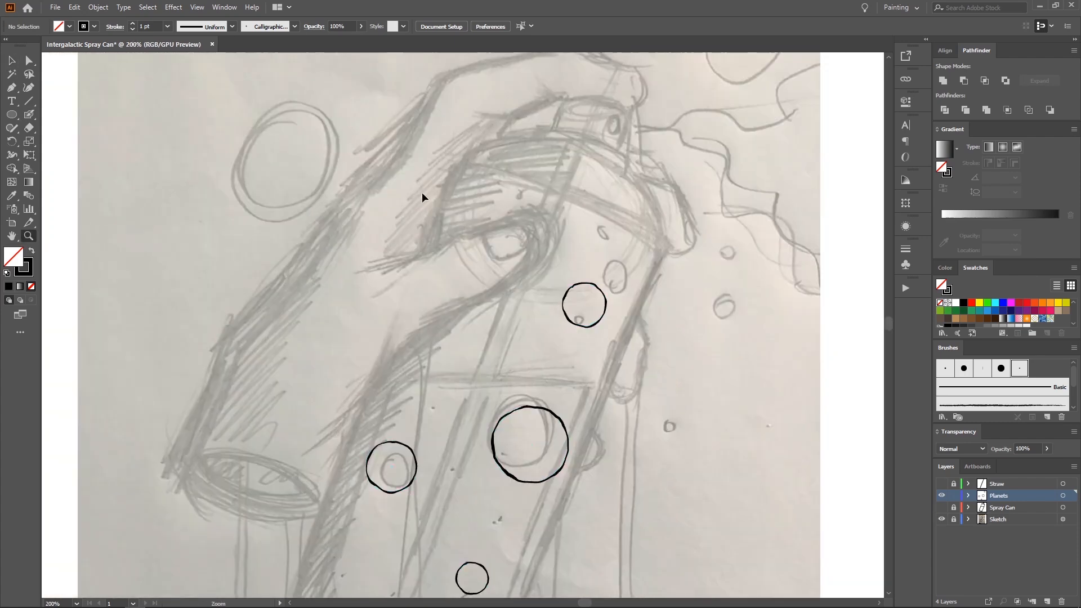
Step: Duplicate the inked large planet outline onto the sketched planet outside the can, above the wrist
drag(453, 268, 423, 147)
drag(425, 138, 549, 244)
key(v)
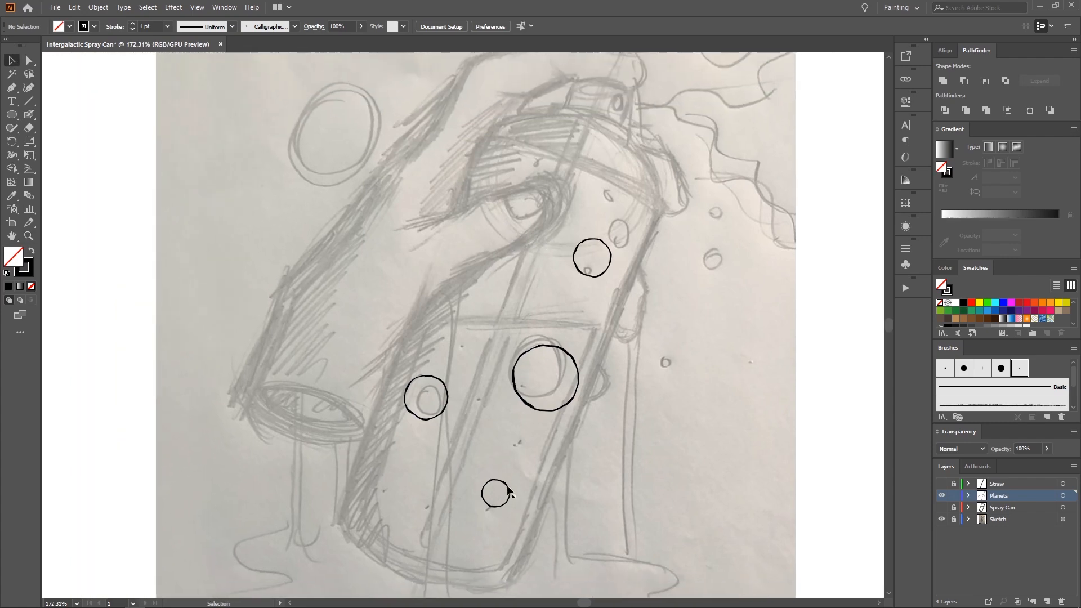
click(524, 388)
mouse_move(528, 400)
mouse_down()
mouse_move(491, 325)
mouse_move(299, 166)
mouse_up()
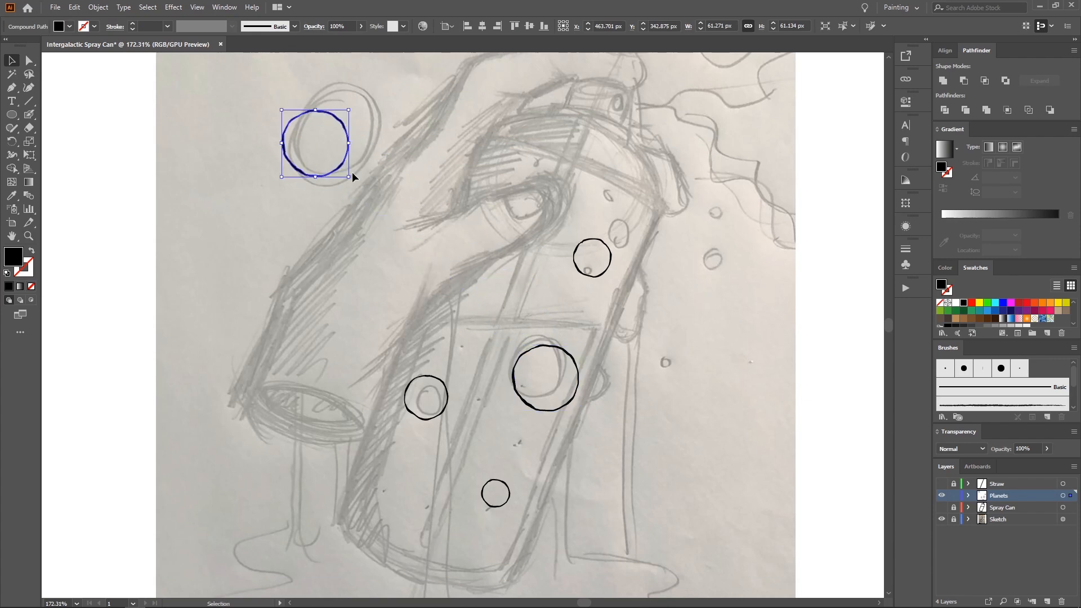
Step: Enlarge the duplicated planet outline to better fit the sketched planet above the wrist, then deselect it
drag(348, 112, 321, 137)
click(382, 101)
click(345, 111)
drag(473, 245, 487, 212)
drag(346, 173, 335, 220)
drag(336, 220, 186, 193)
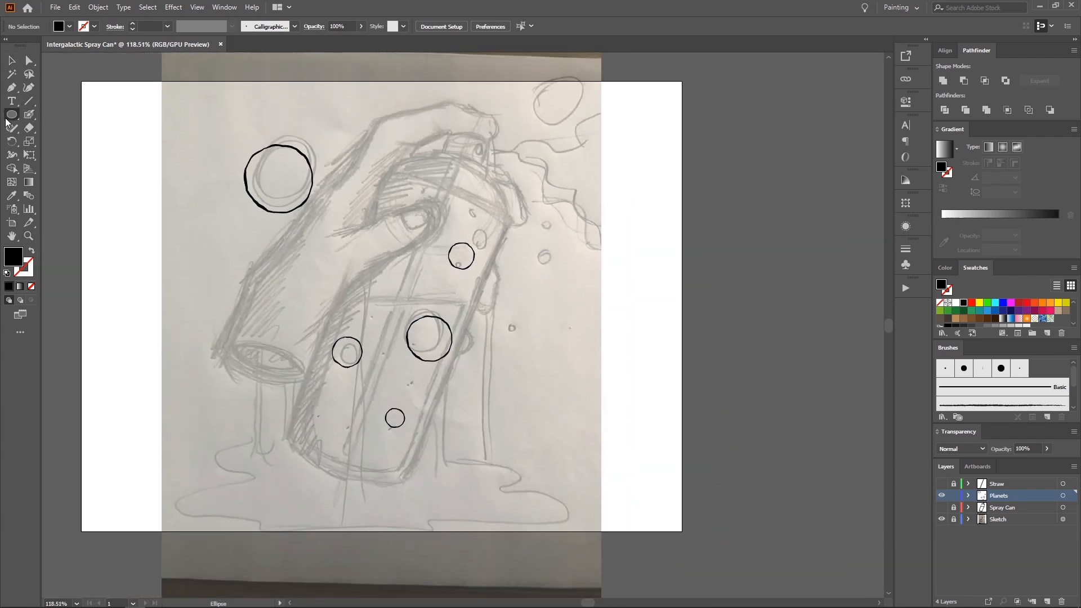
Step: Draw a white rectangle of about 450 × 457 px covering all the planets and send it behind their outlines
drag(11, 114, 37, 115)
drag(208, 100, 546, 442)
click(956, 304)
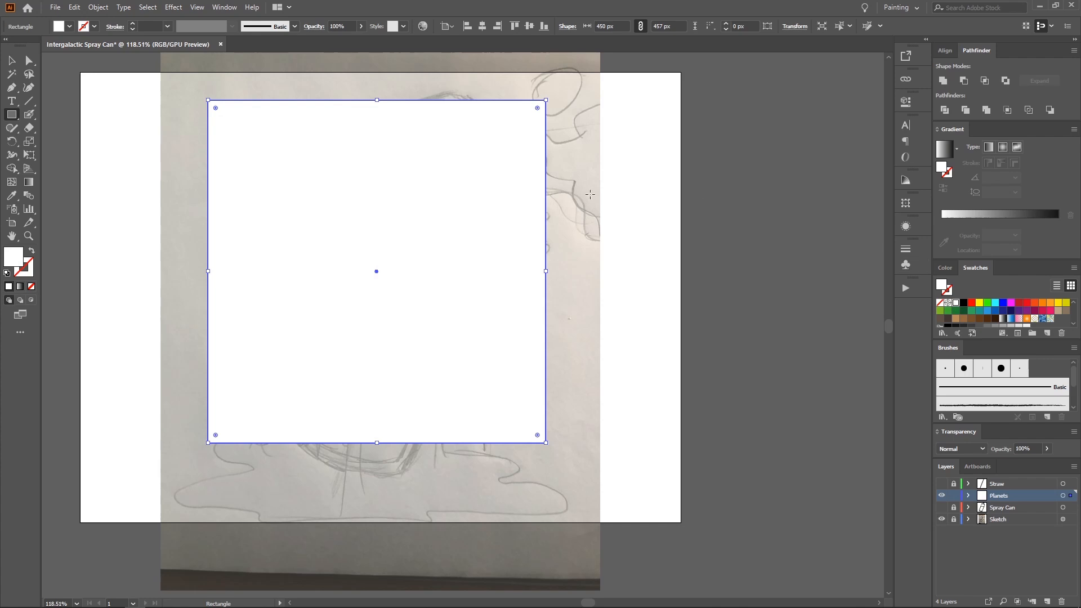
drag(471, 195, 538, 119)
key(z)
key(ctrl+shift+bracketleft)
Step: Divide the rectangle and planet outlines with Pathfinder and delete the surplus white area outside the planets
key(ctrl+a)
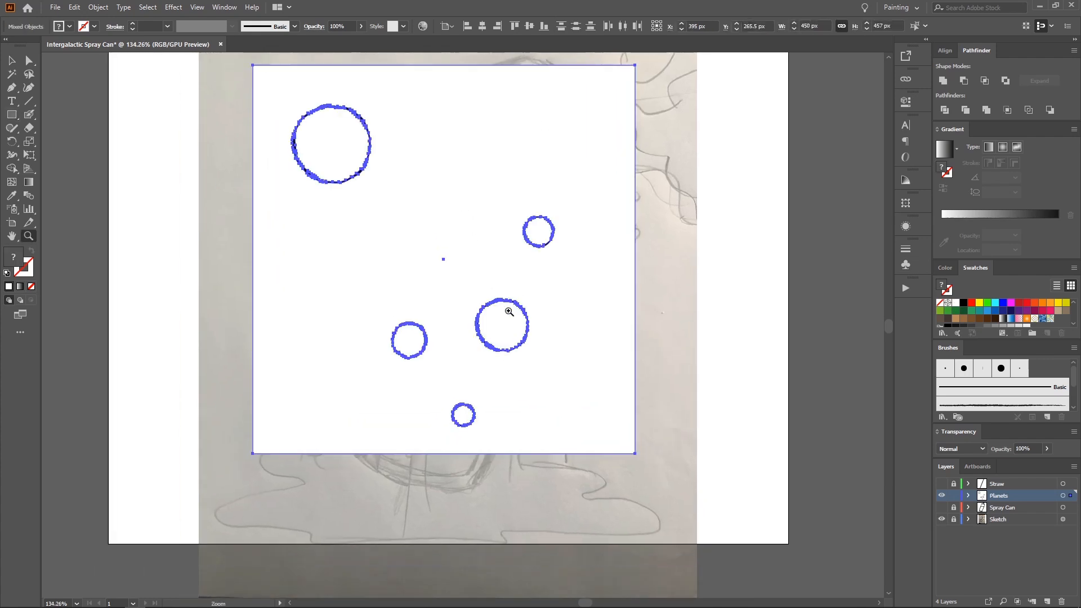
drag(540, 285, 520, 297)
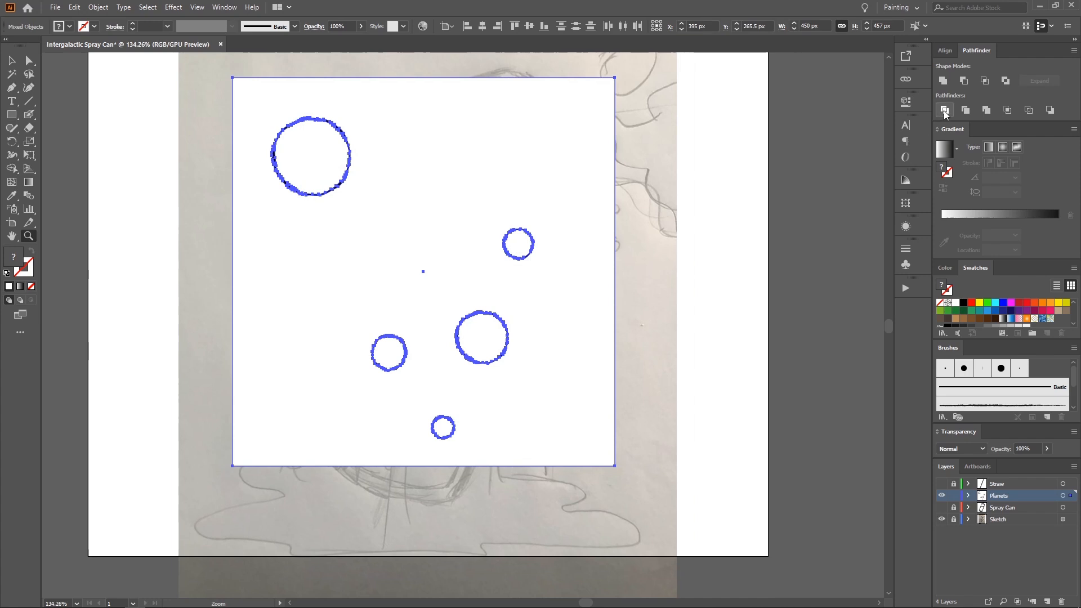
click(944, 110)
key(ctrl+shift+a)
key(a)
click(595, 181)
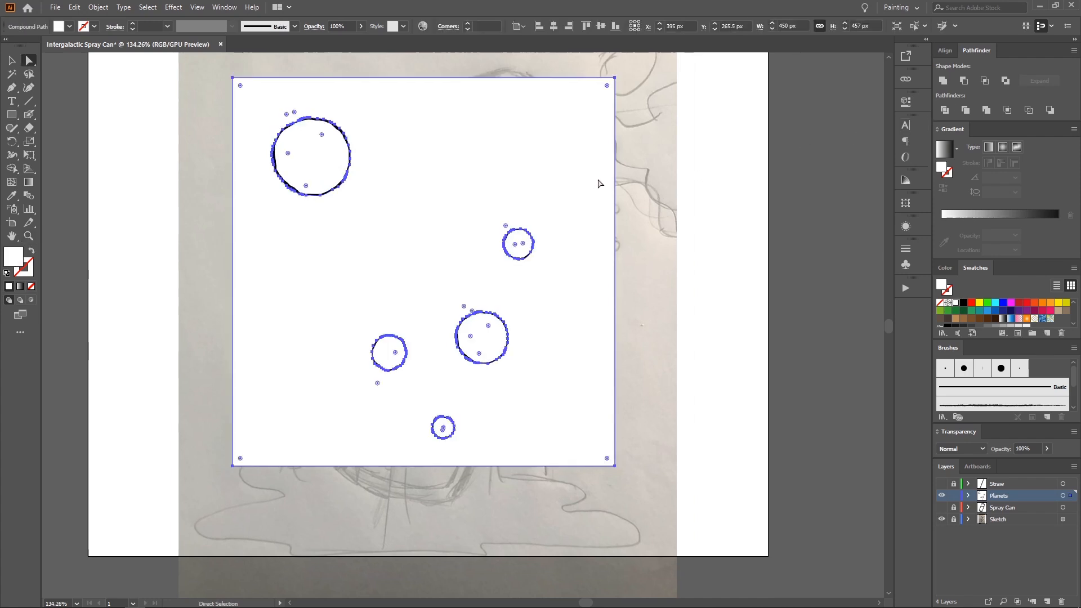
key(Delete)
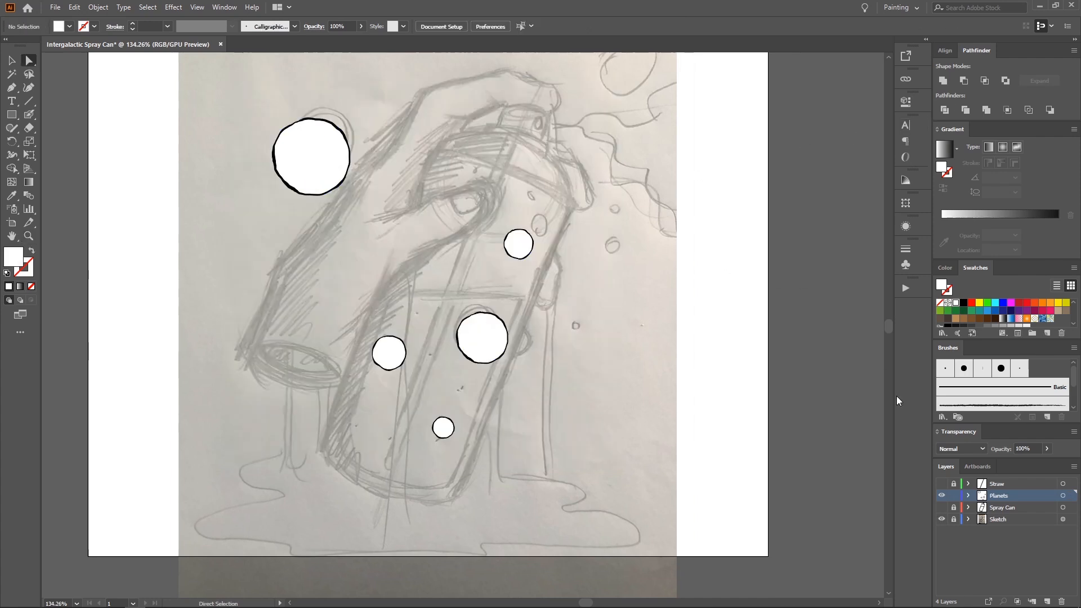
Step: Show the Spray Can and Straw layers together with the filled planets and lock the Planets layer
click(941, 507)
click(940, 483)
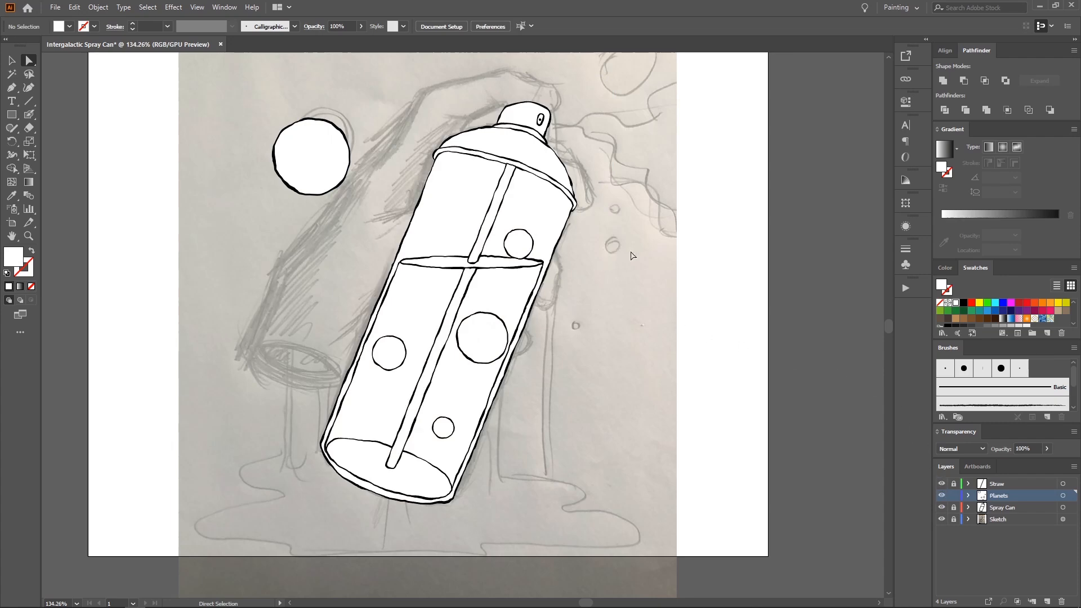
drag(608, 246, 590, 220)
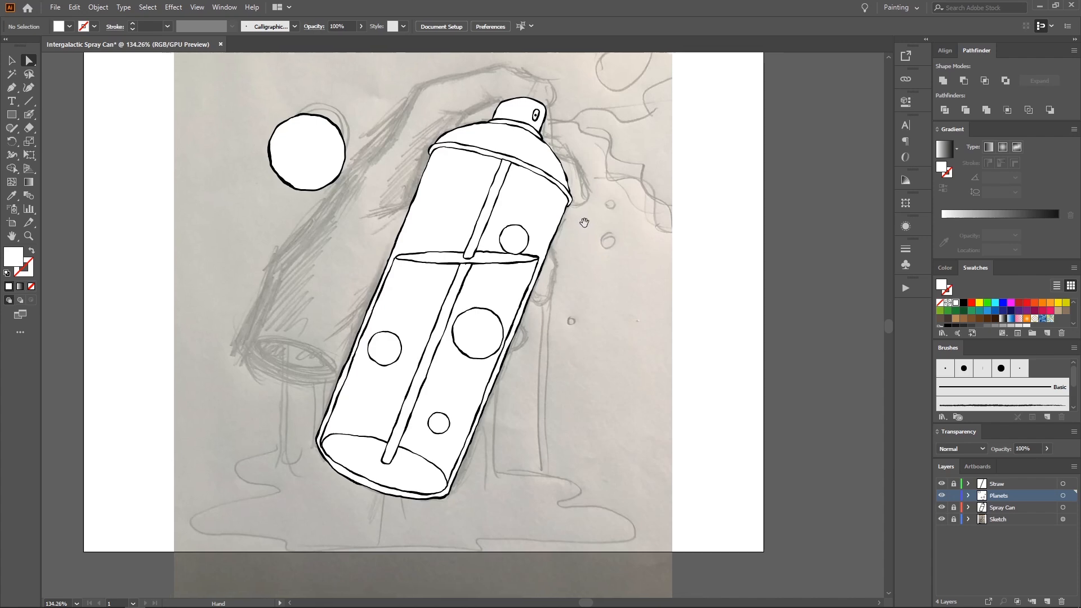
key(z)
drag(435, 185, 488, 174)
drag(489, 174, 470, 227)
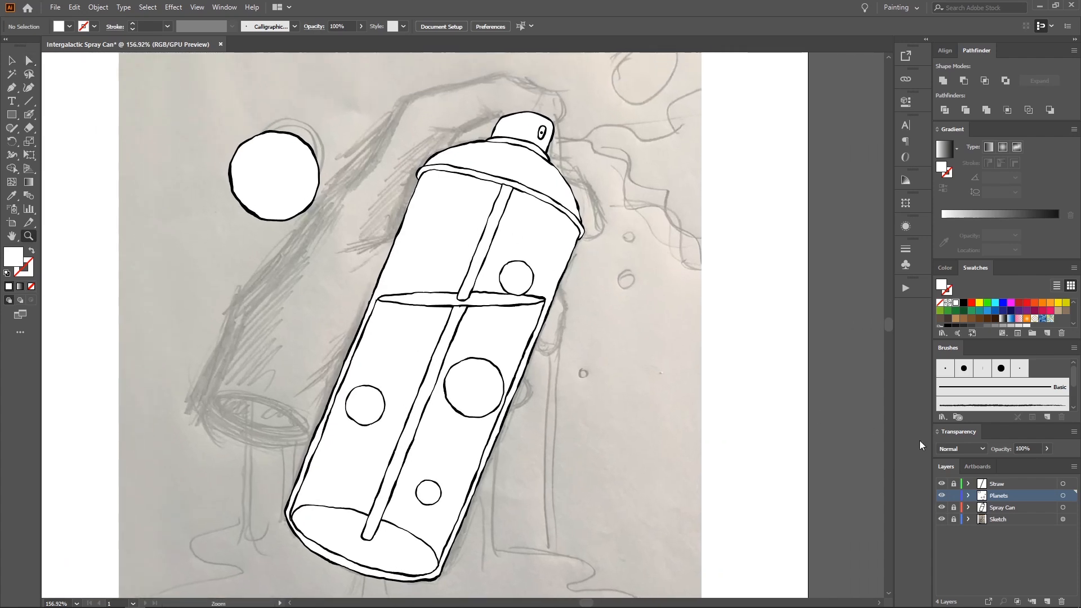
Step: Add a new layer above Straw and name it Hand
click(997, 485)
click(1046, 601)
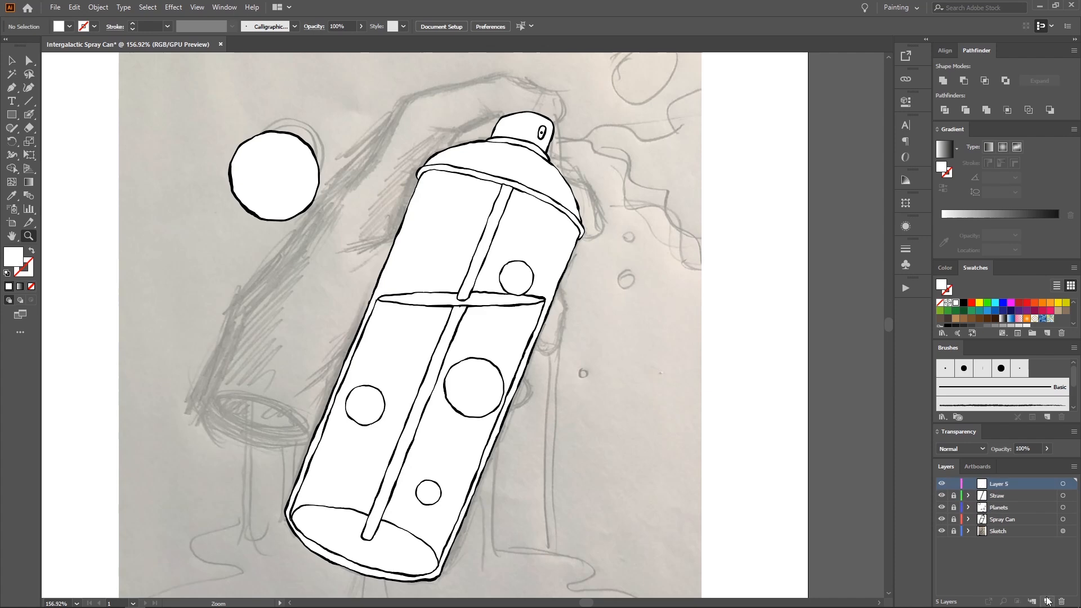
key(alt+Tab)
key(alt+Tab)
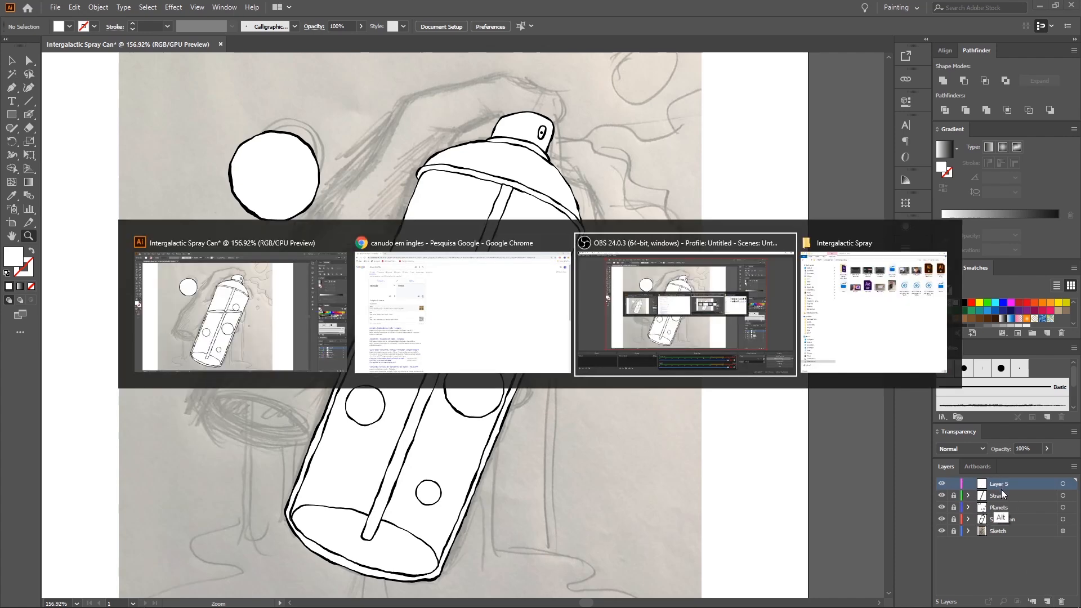
key(alt+Tab)
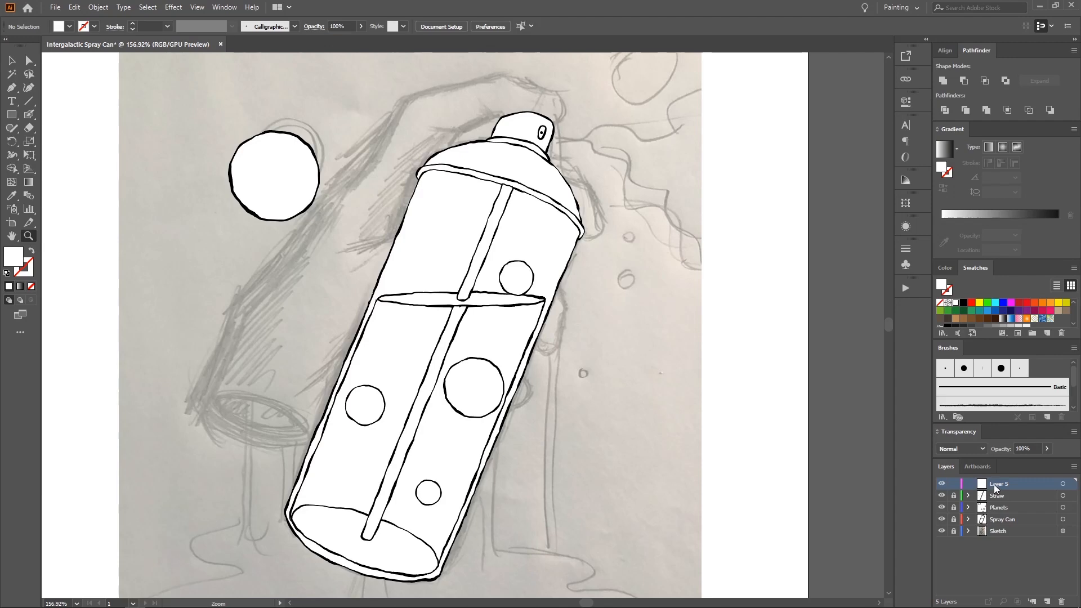
double_click(994, 484)
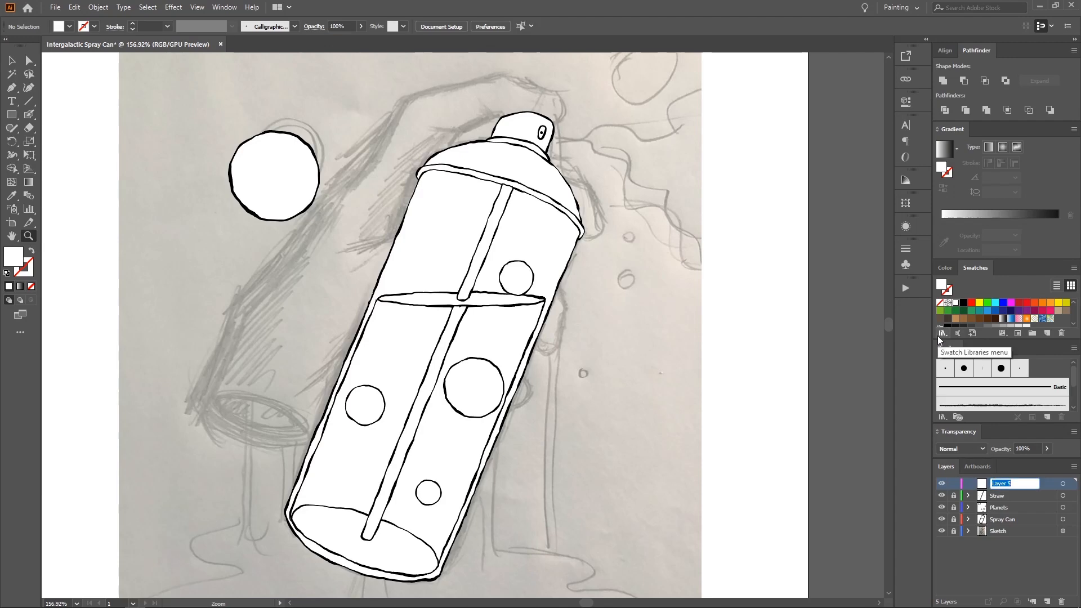
text(Hand)
key(Return)
Step: Unlock the Straw, Planets and Spray Can layers and set the opacity of all three to 45%
drag(774, 350, 772, 328)
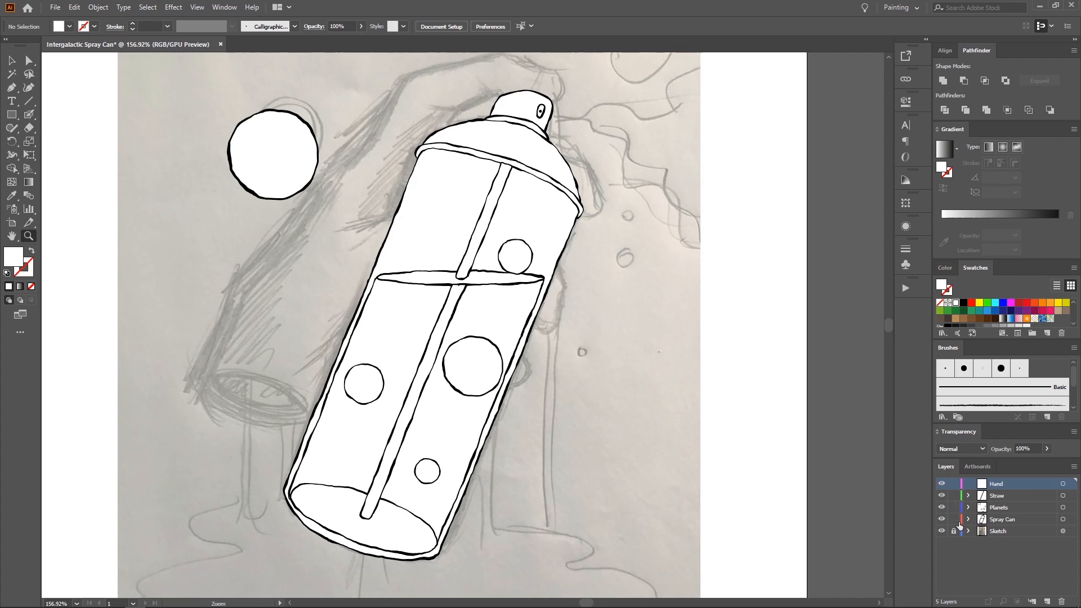
click(1063, 495)
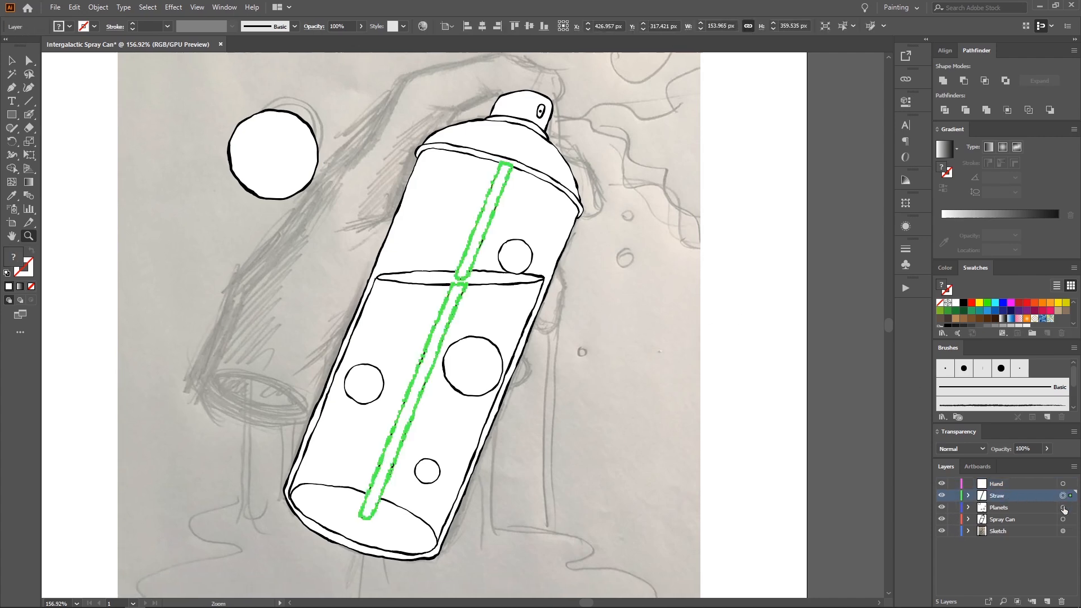
shift+click(1062, 507)
shift+click(1063, 519)
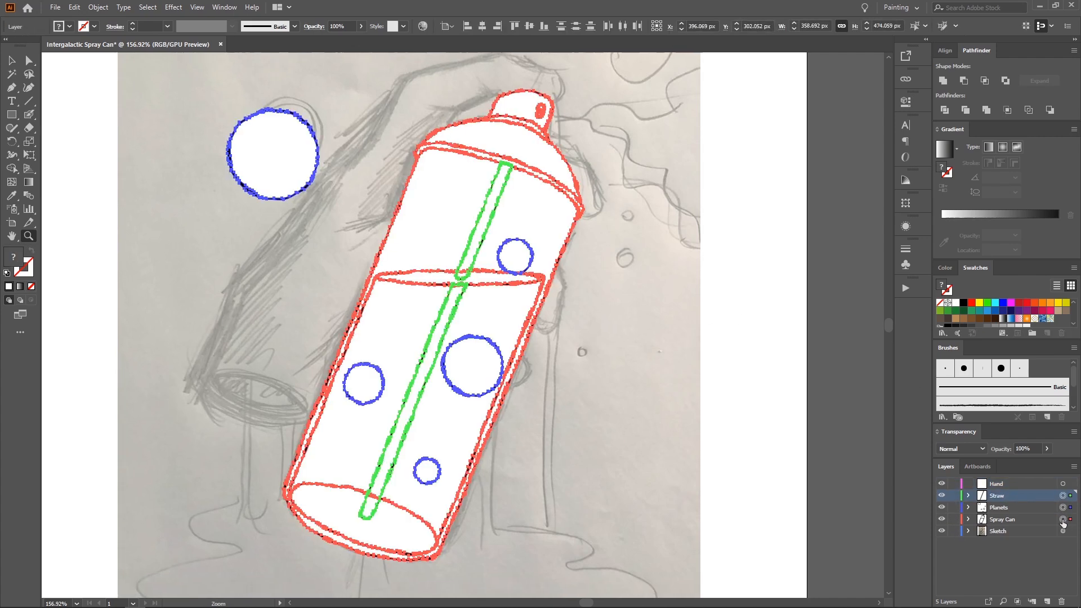
click(1047, 451)
drag(1034, 463, 1022, 467)
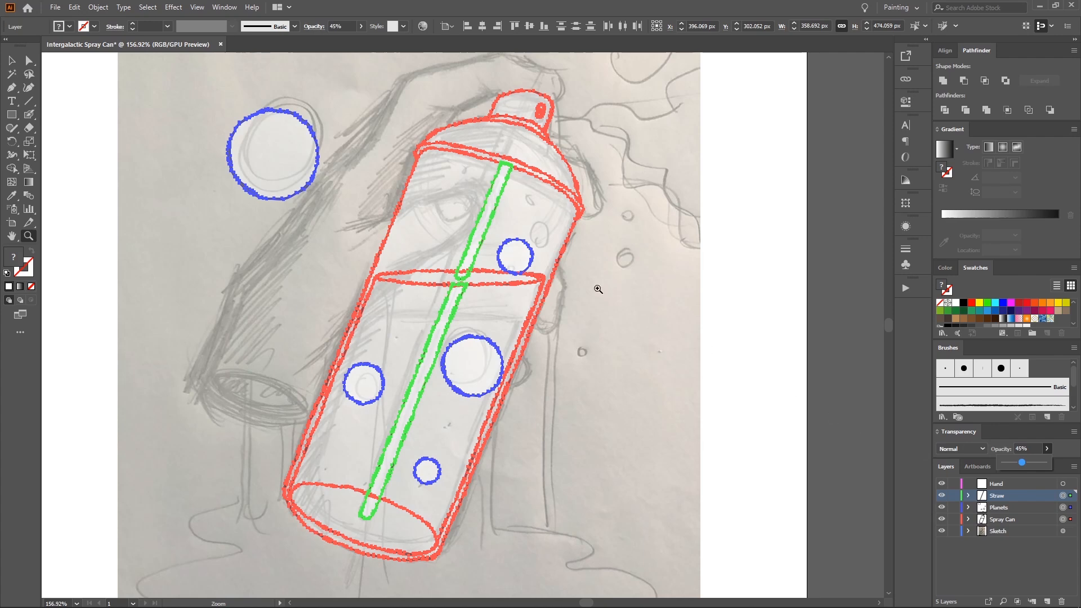
drag(694, 314, 711, 331)
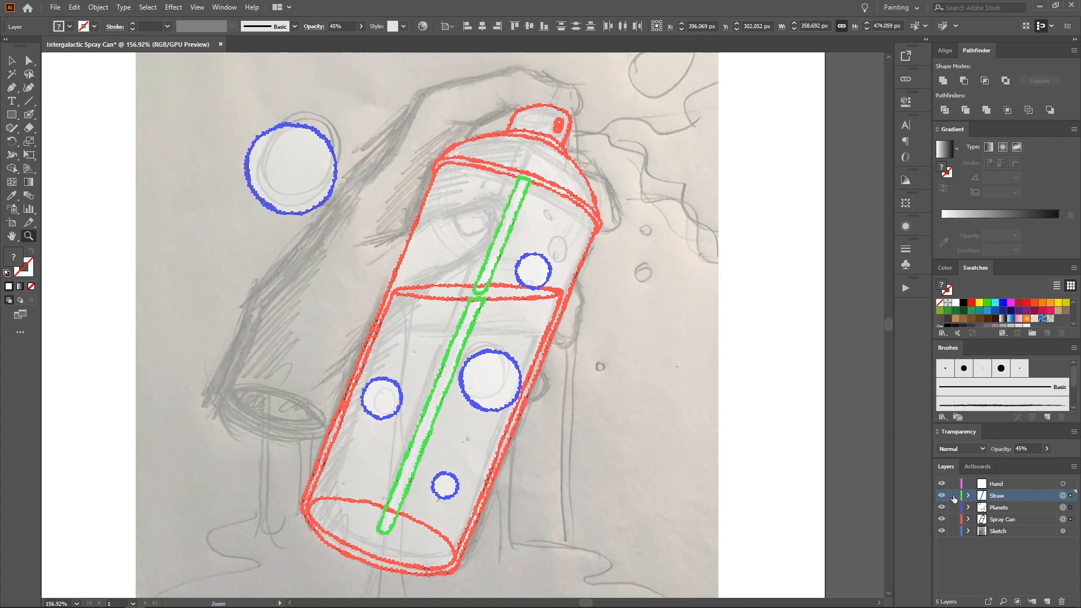
Step: Lock every layer except Hand, make Hand active, and set up the Blob Brush with black
drag(952, 509, 951, 535)
click(988, 484)
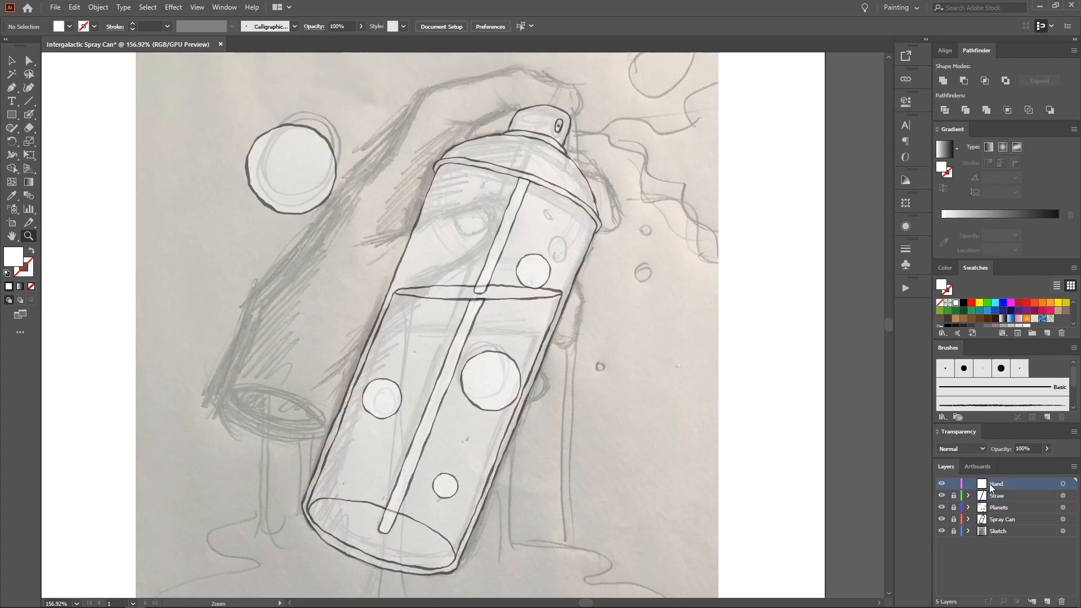
drag(504, 269, 540, 303)
drag(446, 265, 468, 267)
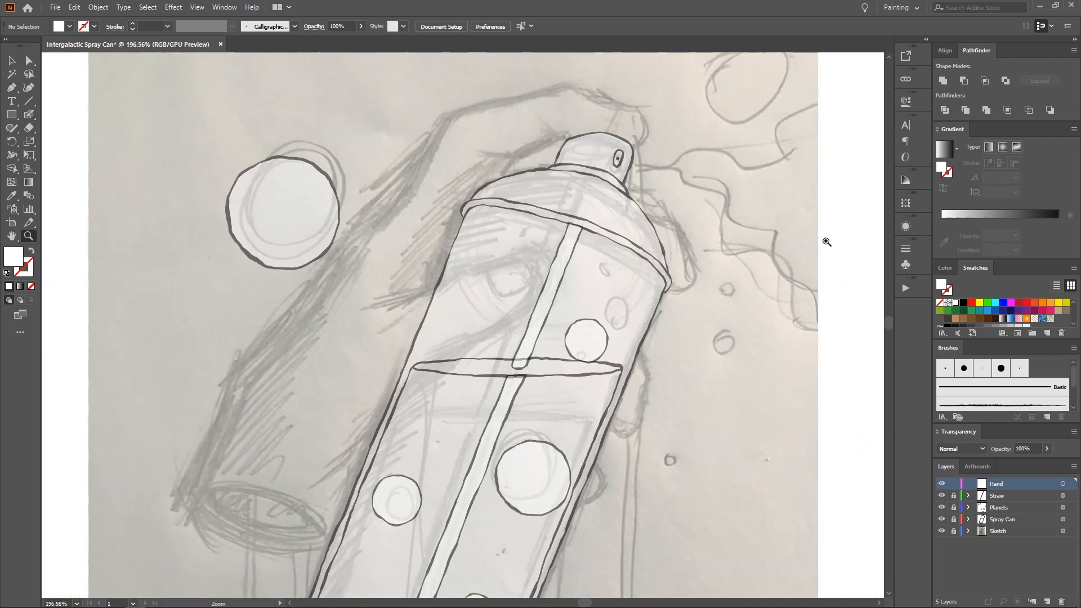
click(962, 304)
scroll(394, 304, up, 2)
key(shift+b)
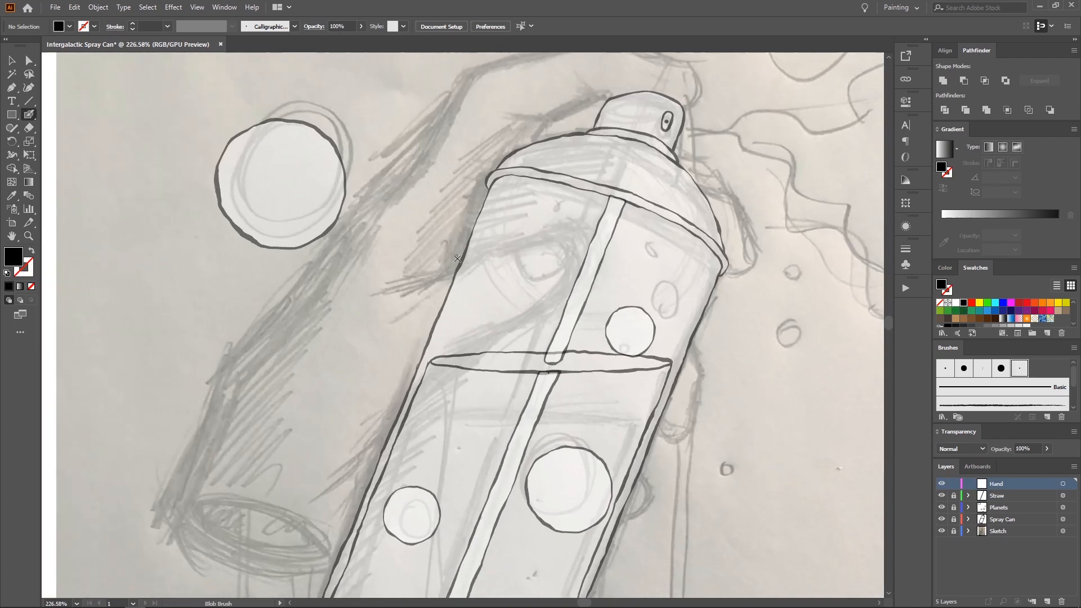
scroll(367, 306, up, 1)
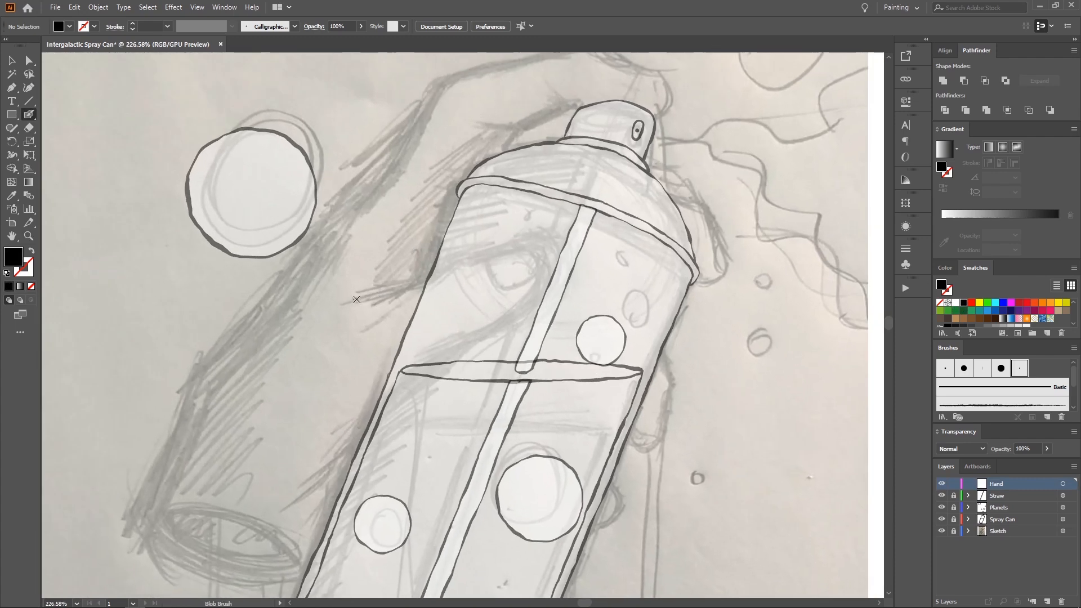
Step: Ink the thumb's upper edge and rounded tip along the sketch with black as the stroke colour
drag(431, 276, 470, 259)
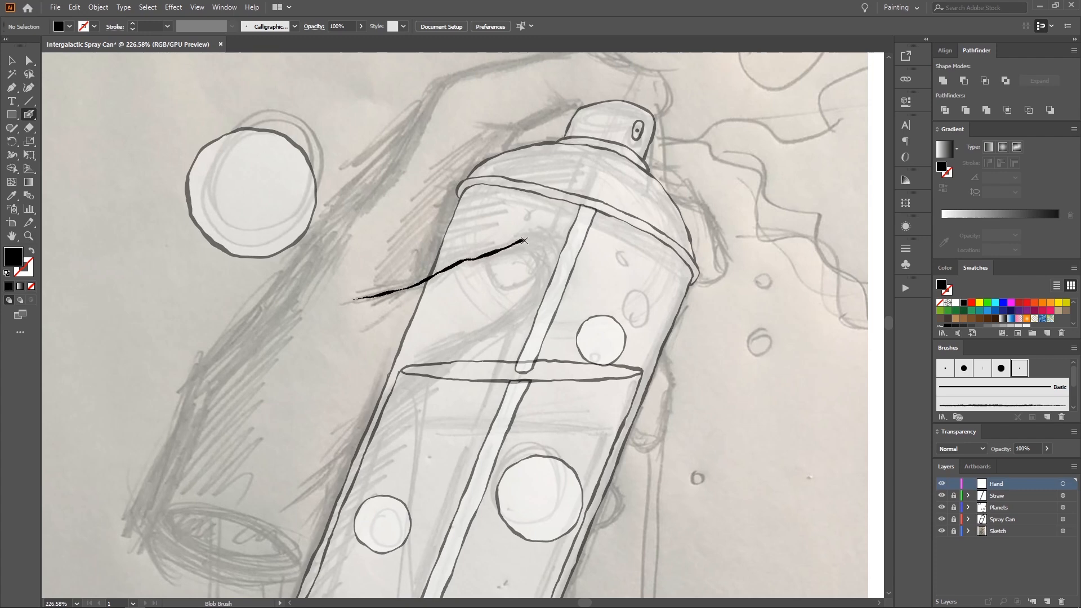
key(shift+x)
mouse_move(537, 242)
mouse_down()
mouse_move(544, 248)
mouse_move(515, 229)
mouse_move(530, 256)
mouse_move(522, 273)
mouse_up()
key(ctrl+z)
key(ctrl+z)
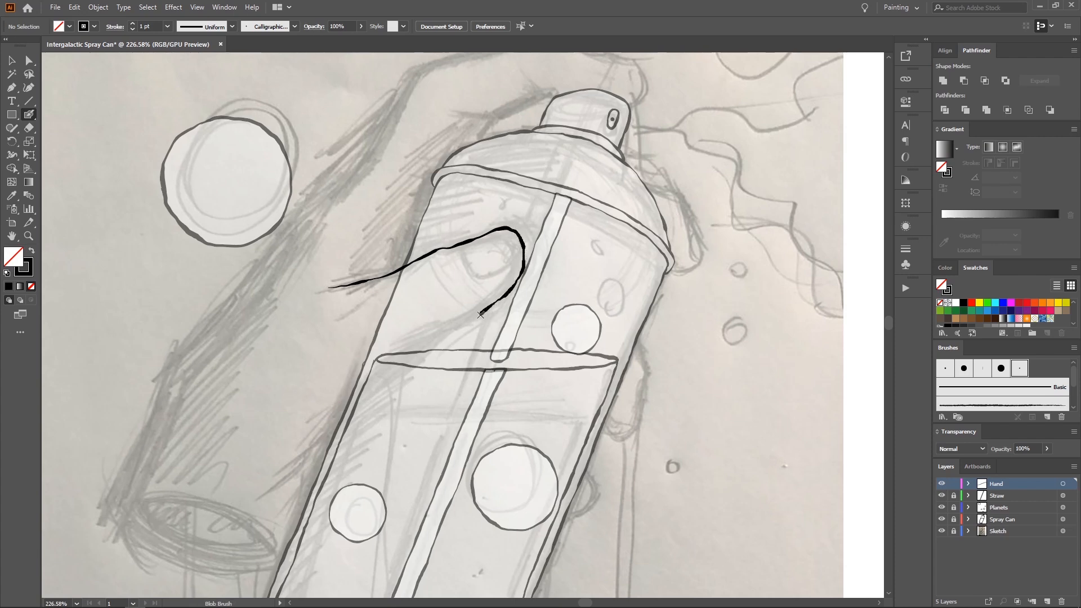
Step: Ink the thumb's lower edge from its tip back to the can's edge
mouse_move(447, 330)
mouse_down()
mouse_move(433, 334)
mouse_move(555, 287)
mouse_move(593, 304)
mouse_move(554, 306)
mouse_move(567, 309)
mouse_move(478, 368)
mouse_up()
key(ctrl+z)
mouse_move(523, 288)
mouse_down()
mouse_move(448, 287)
mouse_move(504, 197)
mouse_up()
mouse_move(473, 246)
mouse_down()
mouse_move(488, 227)
mouse_move(495, 271)
mouse_move(477, 301)
mouse_move(489, 318)
mouse_move(466, 331)
mouse_up()
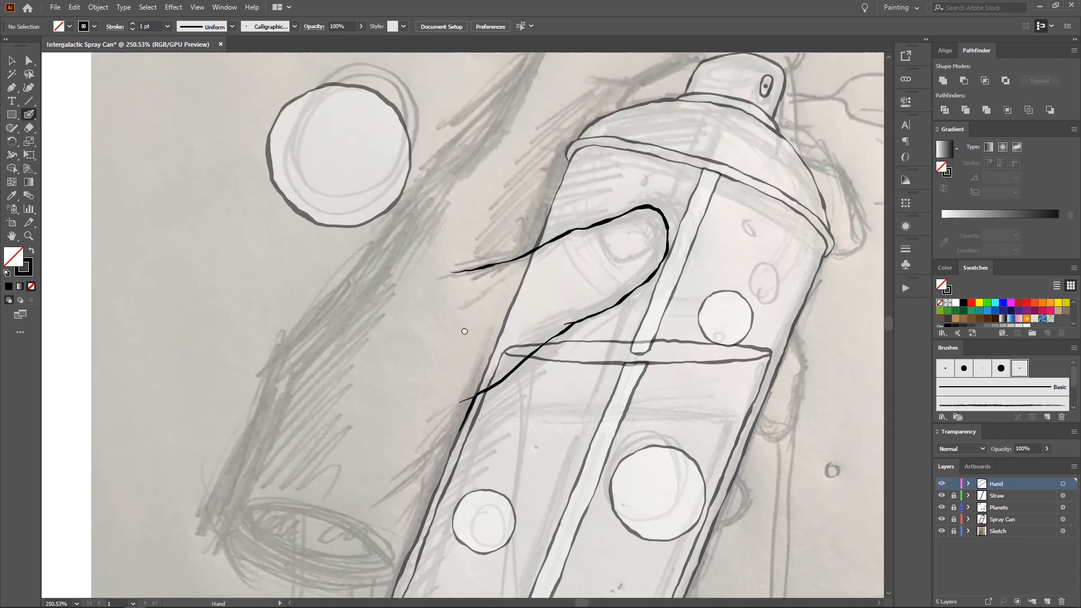
Step: Ink the inner edge of the palm and wrist beside the can, from the thumb's base to the wrist's cut end
drag(503, 223, 394, 285)
key(z)
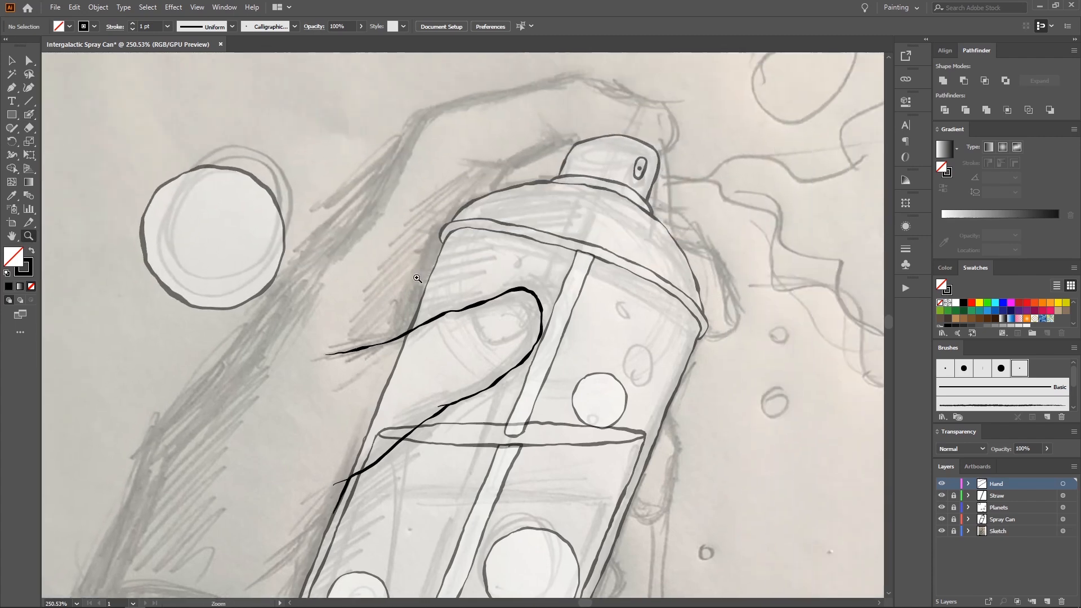
drag(384, 321, 537, 144)
key(shift+b)
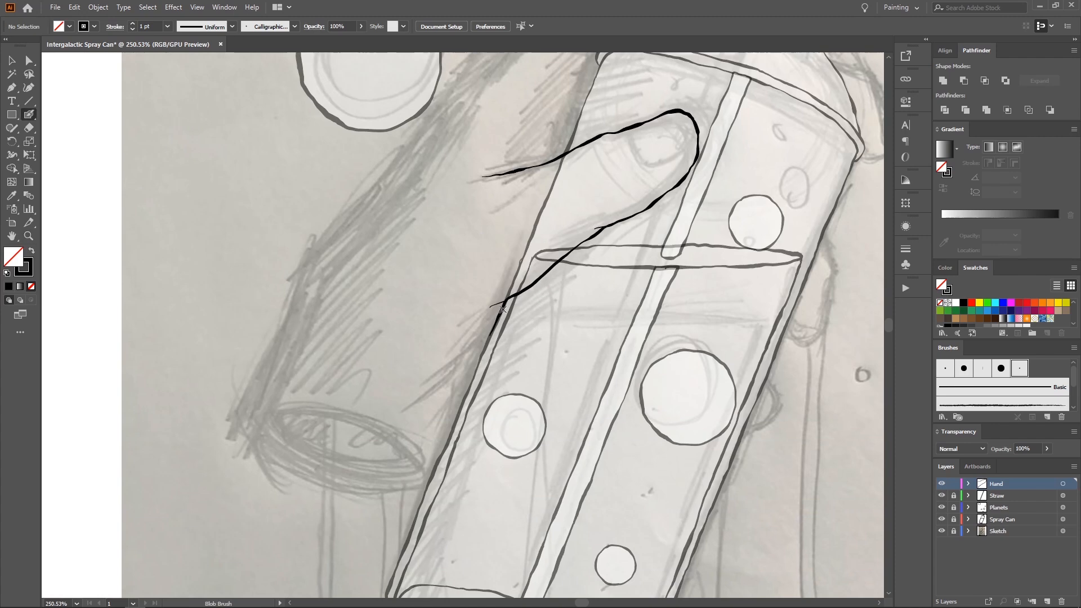
mouse_move(495, 329)
mouse_down()
mouse_move(480, 358)
mouse_move(513, 313)
mouse_move(483, 373)
mouse_up()
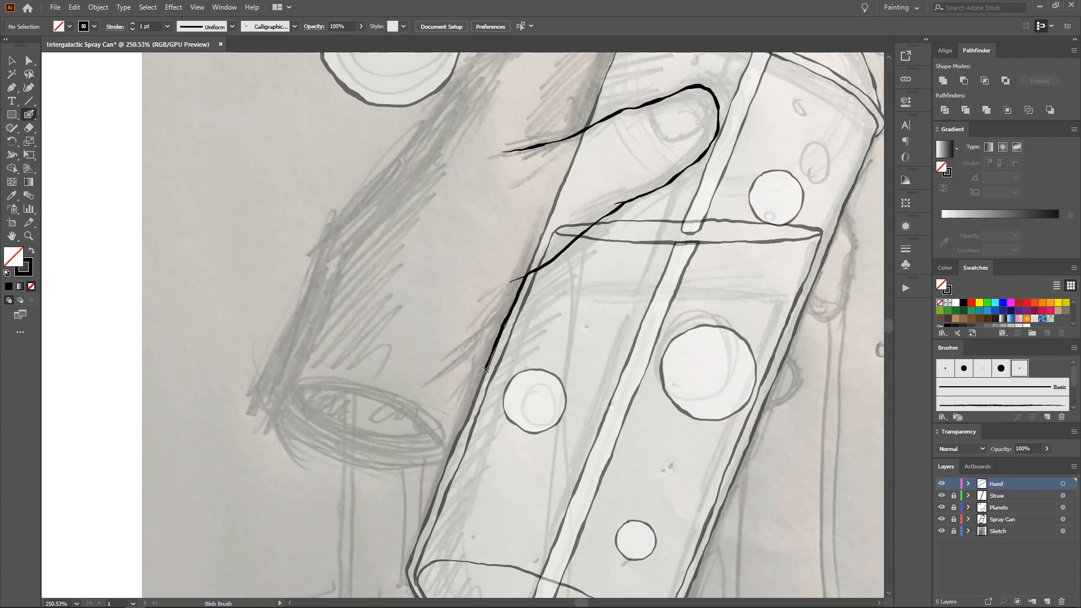
key(ctrl+z)
drag(497, 333, 463, 357)
key(ctrl+z)
drag(480, 345, 463, 382)
drag(412, 467, 400, 468)
scroll(357, 364, up, 3)
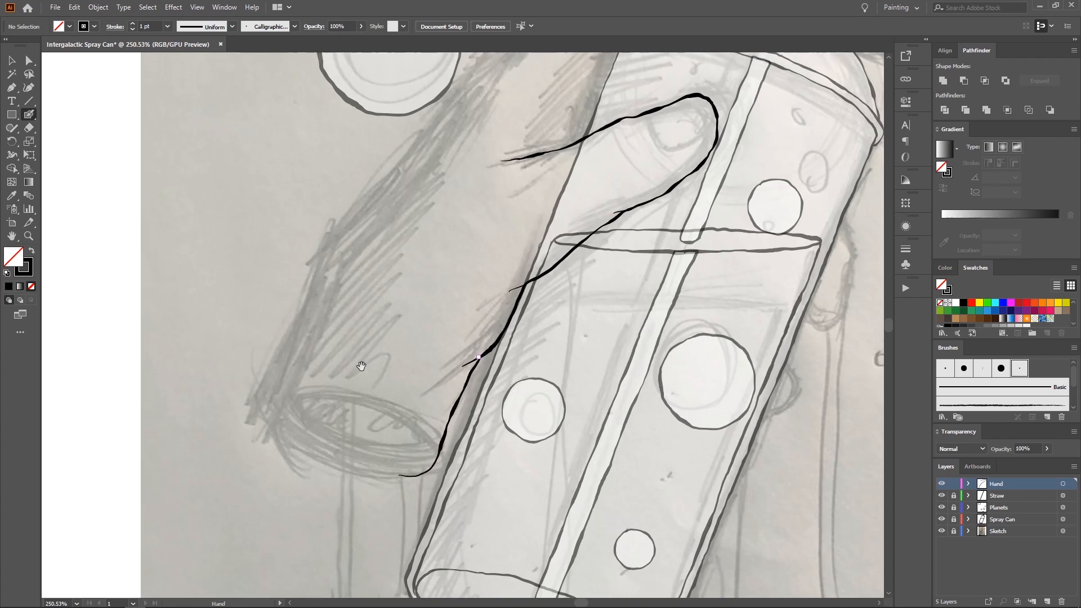
Step: Ink the outer edge of the wrist and hand from the cut end up to the large planet
drag(258, 439, 340, 283)
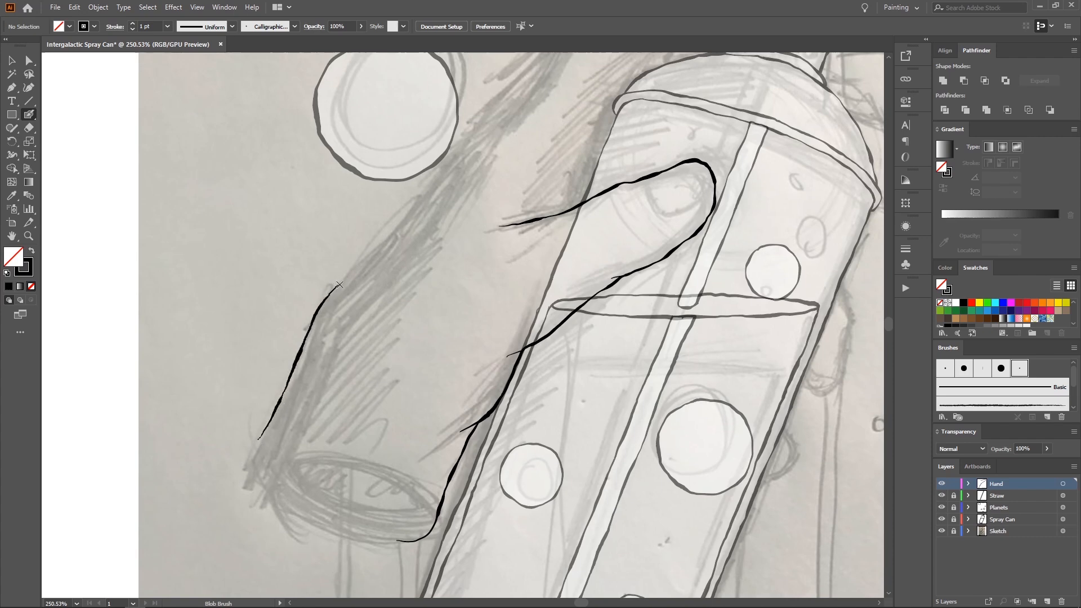
key(ctrl+z)
mouse_move(258, 443)
mouse_down()
mouse_move(332, 282)
mouse_move(315, 315)
mouse_up()
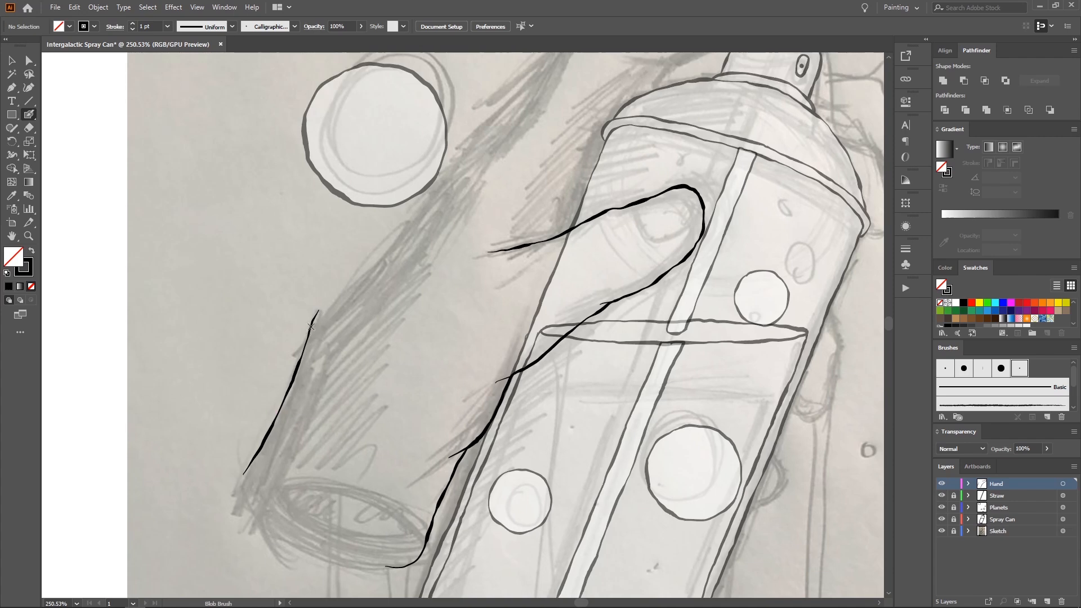
drag(345, 282, 374, 254)
drag(415, 204, 422, 193)
drag(421, 196, 383, 240)
Step: Ink the curved bottom edge of the wrist's cut end, joining the outer and inner wrist lines
drag(326, 356, 352, 246)
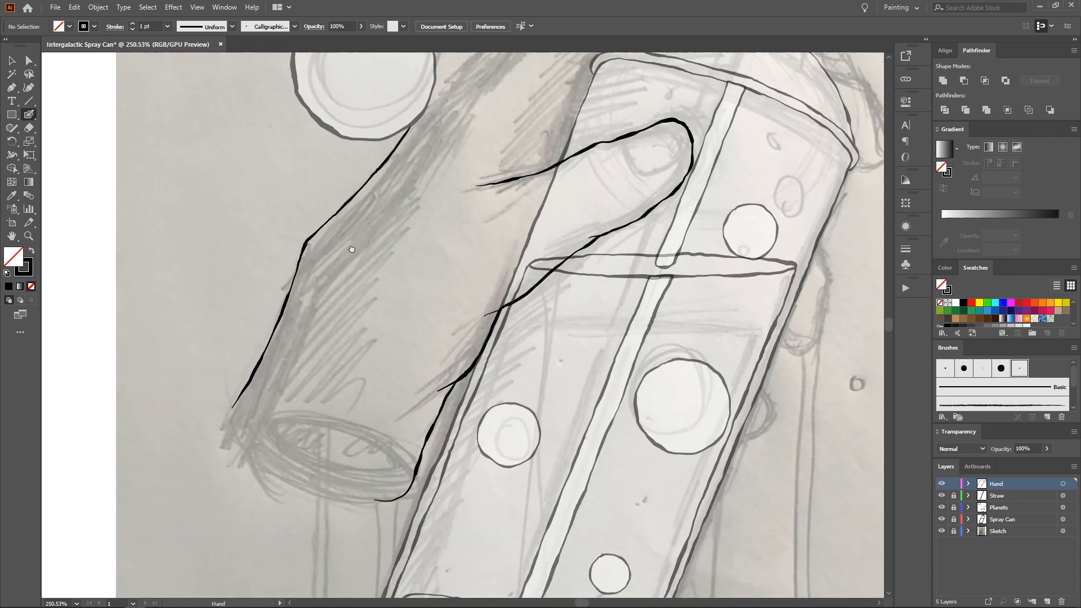
drag(324, 312, 349, 250)
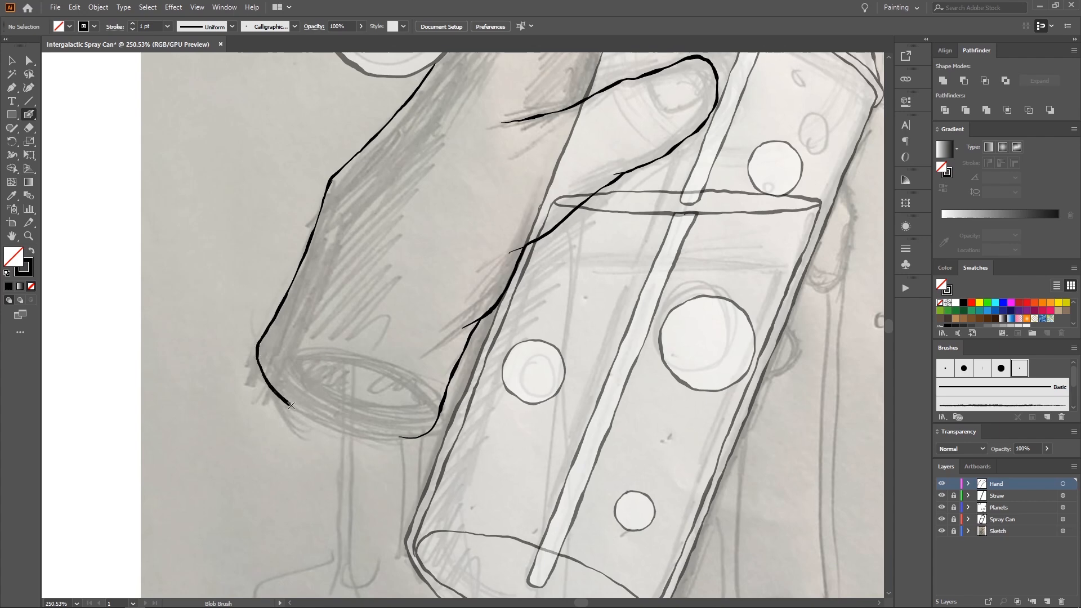
drag(291, 405, 324, 424)
drag(419, 419, 415, 434)
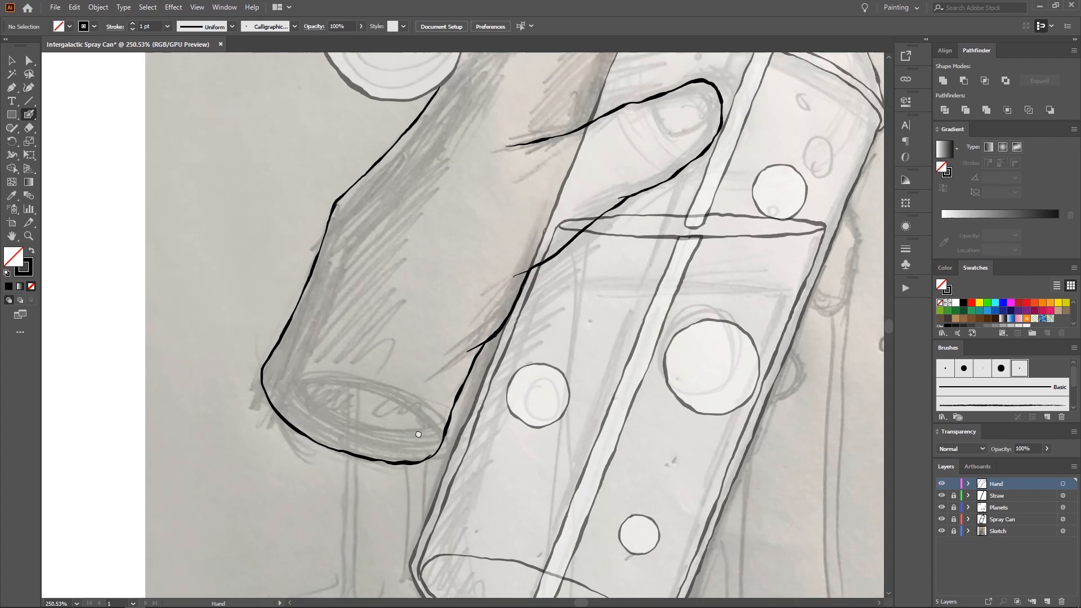
drag(451, 147, 409, 310)
drag(437, 254, 345, 347)
mouse_move(344, 308)
mouse_down()
mouse_move(329, 324)
mouse_move(335, 308)
mouse_up()
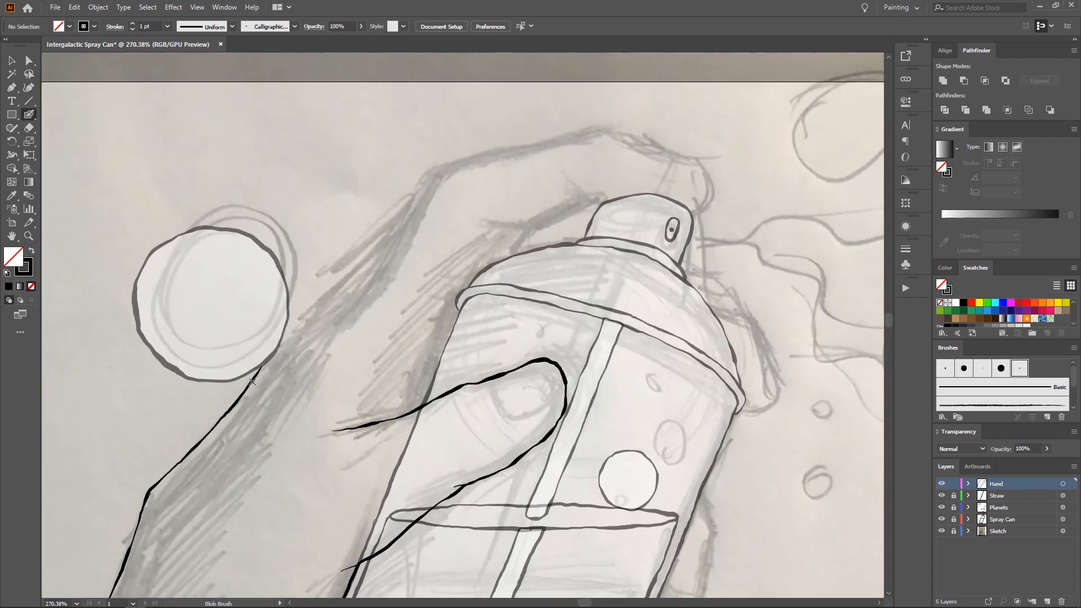
Step: Ink the outer edge of the hand from beside the large planet up toward the index finger's knuckle
mouse_move(283, 338)
mouse_down()
mouse_move(255, 382)
mouse_move(289, 329)
mouse_up()
mouse_move(340, 288)
mouse_down()
mouse_move(270, 356)
mouse_move(305, 307)
mouse_move(410, 227)
mouse_move(315, 232)
mouse_move(369, 237)
mouse_up()
drag(276, 281, 306, 239)
key(ctrl+z)
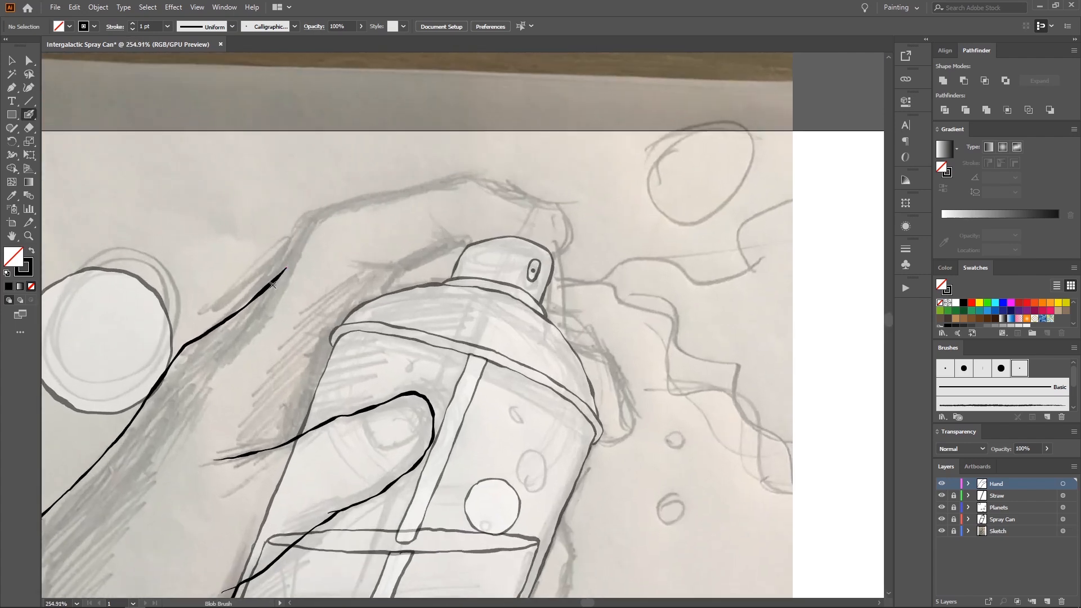
mouse_move(276, 280)
mouse_down()
mouse_move(306, 239)
mouse_move(221, 337)
mouse_move(266, 285)
mouse_move(301, 277)
mouse_move(346, 209)
mouse_move(457, 182)
mouse_up()
key(ctrl+z)
Step: Clean up the unwanted stroke on the hand's edge and ink the index finger from the knuckle around its tip to the spray cap
key(shift+e)
key(shift+b)
key(ctrl+z)
key(a)
click(284, 272)
key(Delete)
key(shift+b)
key(shift+x)
drag(487, 173, 418, 181)
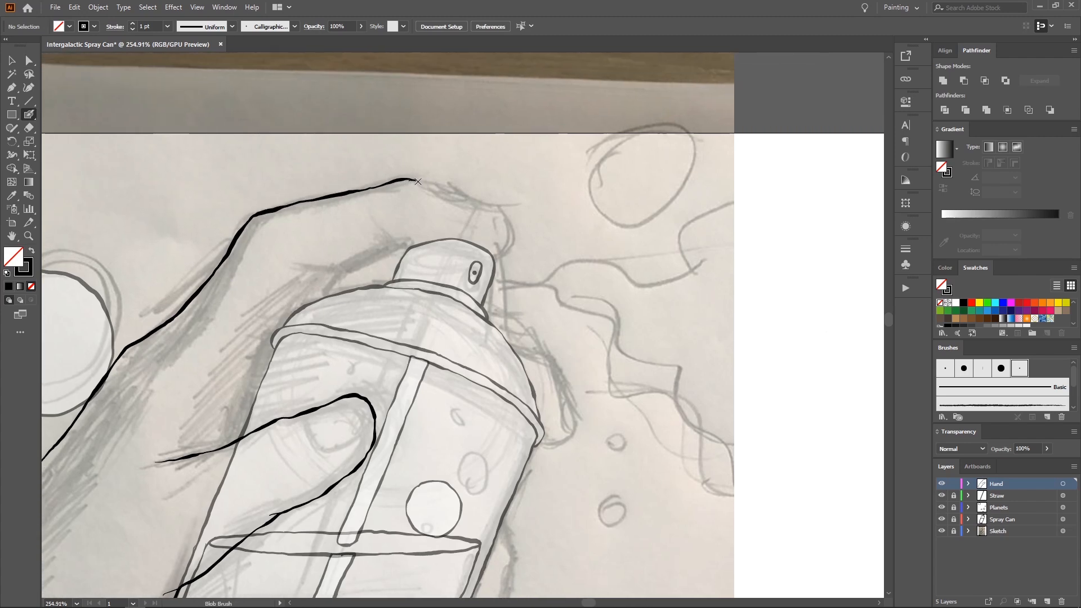
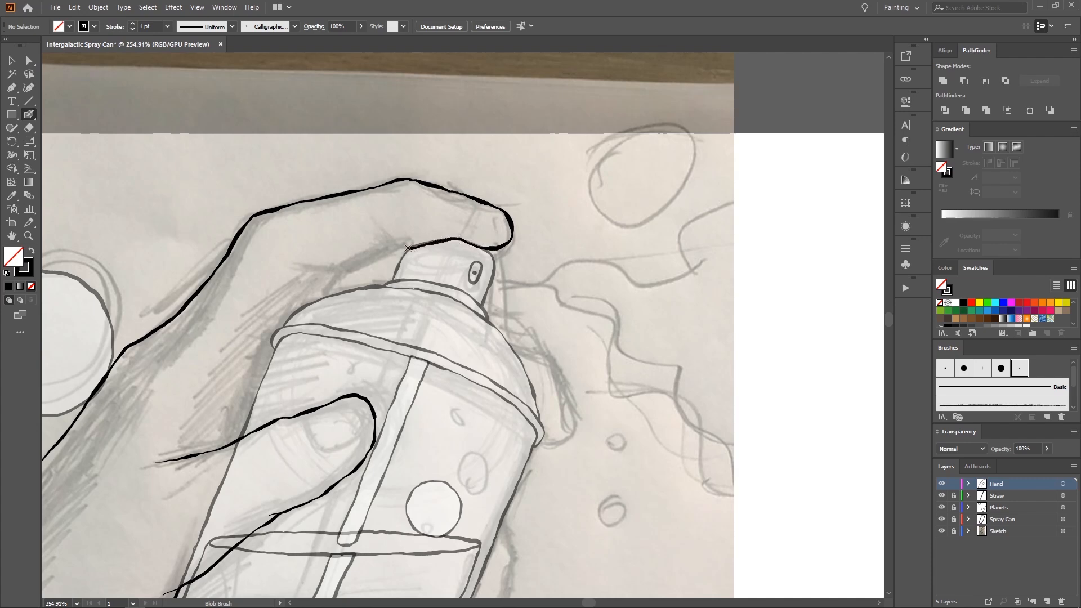
Step: Ink the index finger's crease beside the spray cap and the finger's underside back to the can's shoulder
scroll(386, 232, up, 3)
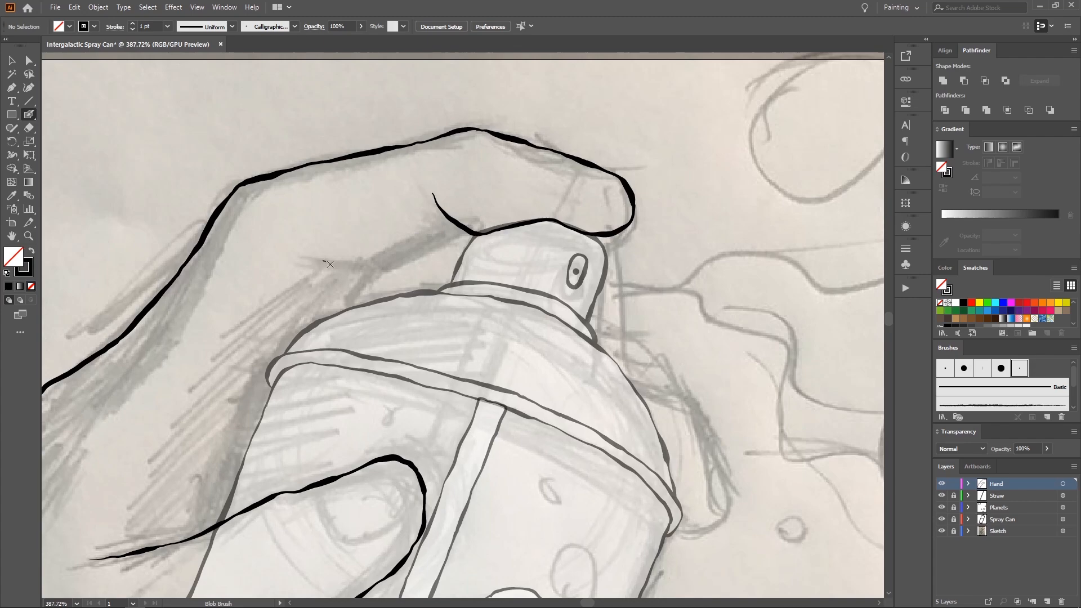
mouse_move(325, 261)
mouse_down()
mouse_move(376, 274)
mouse_move(458, 228)
mouse_move(368, 226)
mouse_move(568, 209)
mouse_up()
key(z)
key(shift+b)
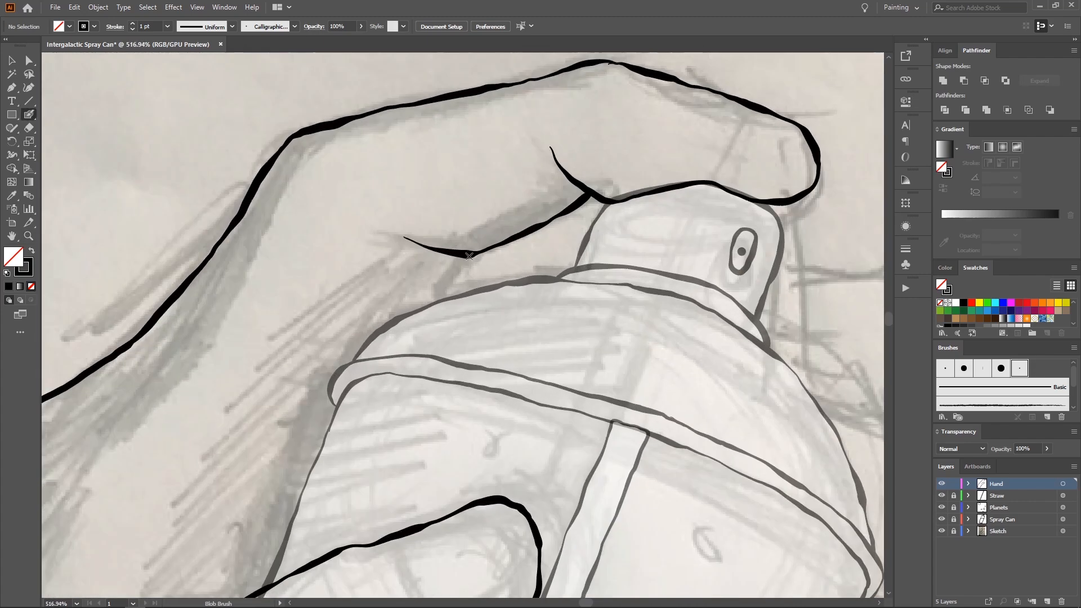
mouse_move(469, 256)
mouse_down()
mouse_move(443, 294)
mouse_move(505, 239)
mouse_move(468, 258)
mouse_up()
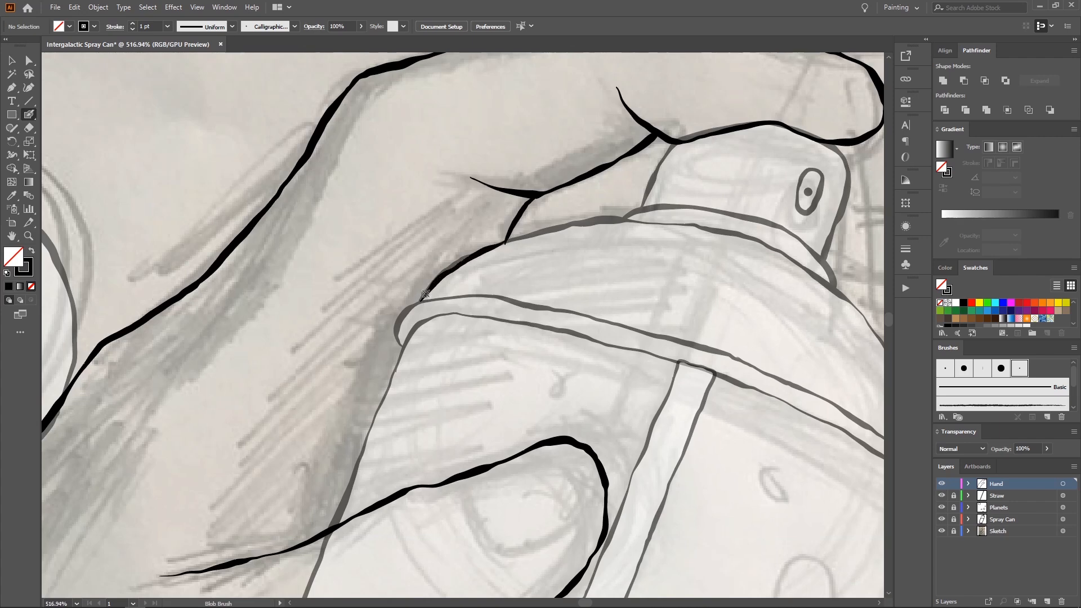
Step: Undo and erase the short line joining the index finger's underside to the can's shoulder, and ink it again
key(ctrl+z)
key(ctrl+z)
key(z)
mouse_move(410, 323)
mouse_down()
mouse_move(411, 287)
mouse_move(354, 271)
mouse_move(455, 217)
mouse_up()
key(shift+e)
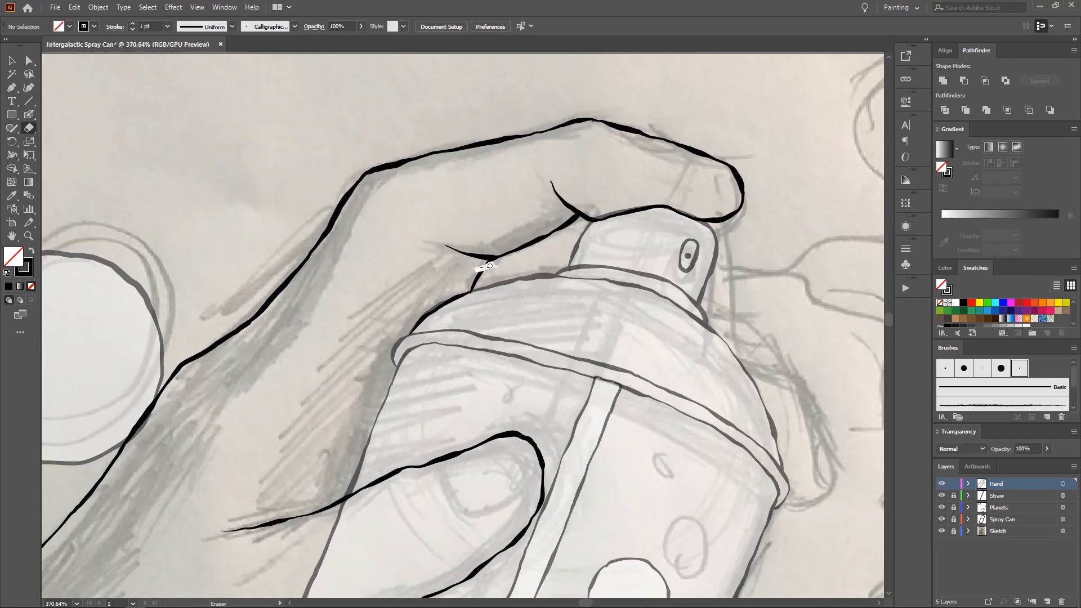
drag(491, 260, 465, 299)
key(shift+b)
drag(493, 257, 448, 299)
Step: Ink the palm's edge along the can's rim and side, down to the upper line of the thumb
key(z)
mouse_move(484, 236)
mouse_down()
mouse_move(420, 263)
mouse_move(379, 231)
mouse_up()
scroll(383, 242, down, 4)
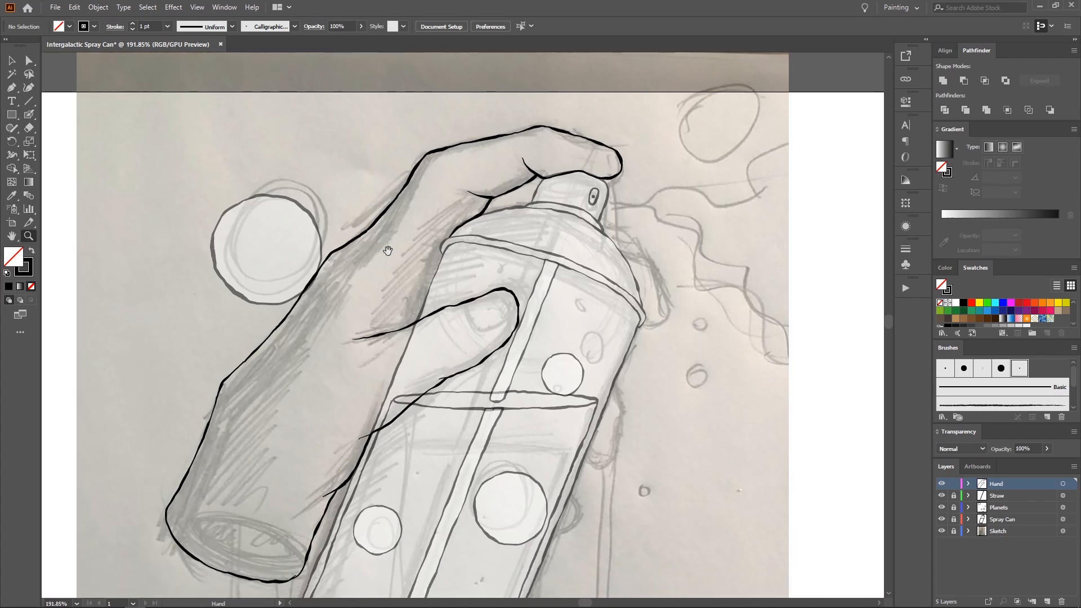
drag(443, 211, 477, 210)
key(shift+b)
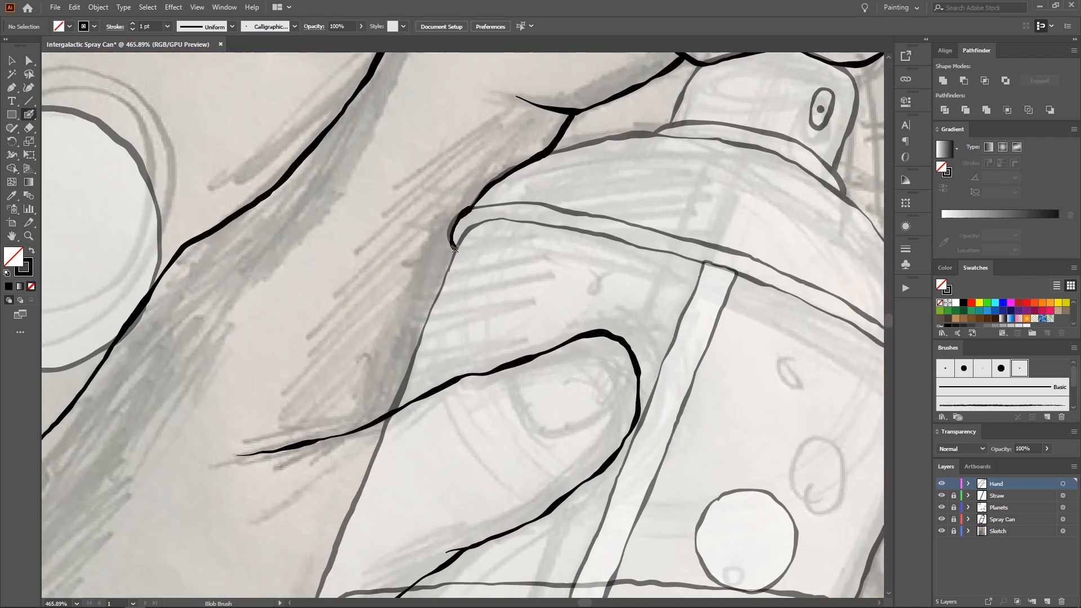
drag(448, 268, 398, 400)
Step: Ink the outer edge of the finger behind the can's shoulder, from the cap's base around the fingertip to the rim
key(z)
drag(394, 339, 333, 307)
mouse_move(374, 291)
mouse_down()
mouse_move(389, 237)
mouse_move(319, 234)
mouse_move(229, 263)
mouse_up()
drag(392, 253, 414, 252)
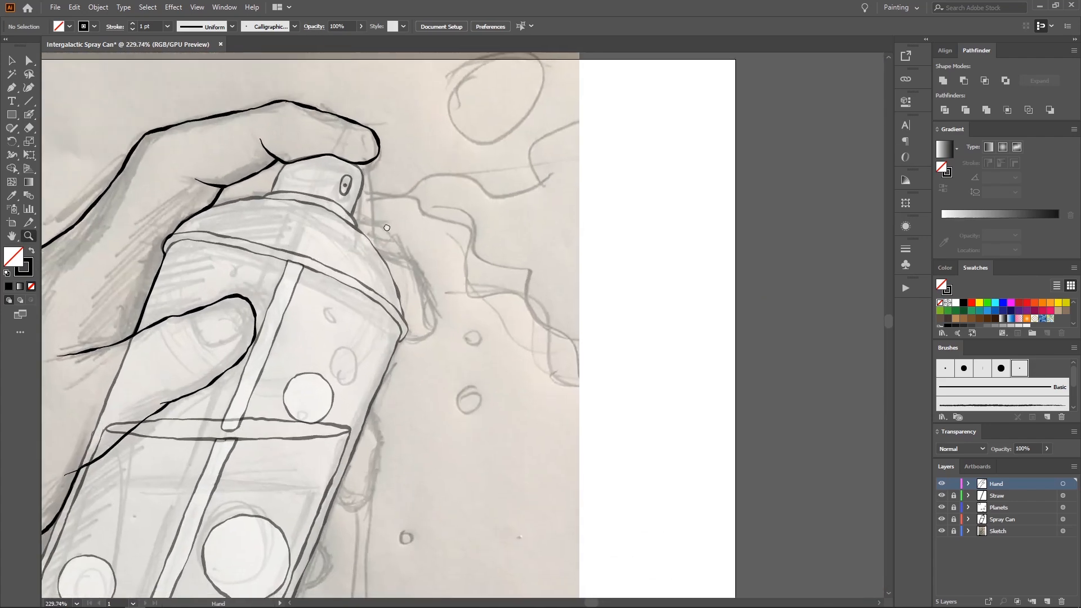
drag(360, 223, 410, 224)
key(shift+b)
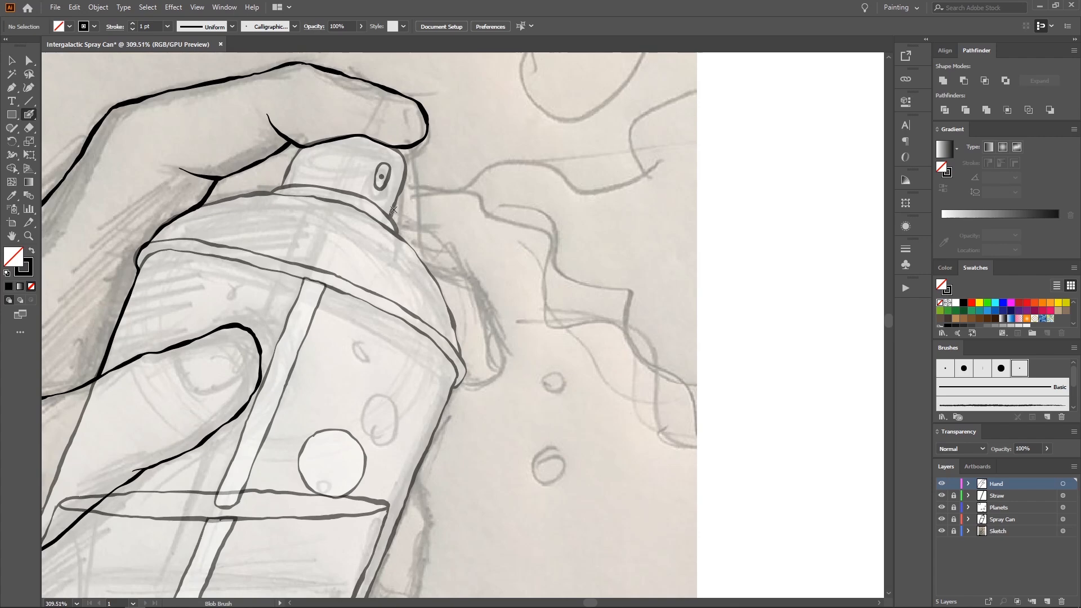
key(ctrl+z)
drag(453, 256, 497, 354)
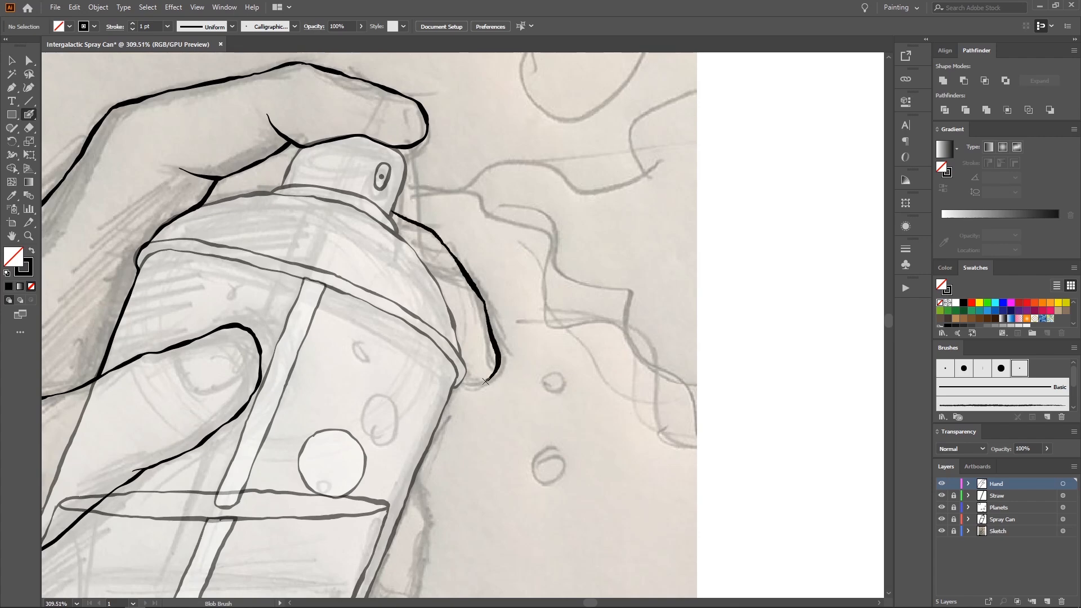
drag(466, 387, 459, 386)
Step: Close the upper finger behind the can by inking its inner edge along the can's shoulder and rim
scroll(427, 287, up, 2)
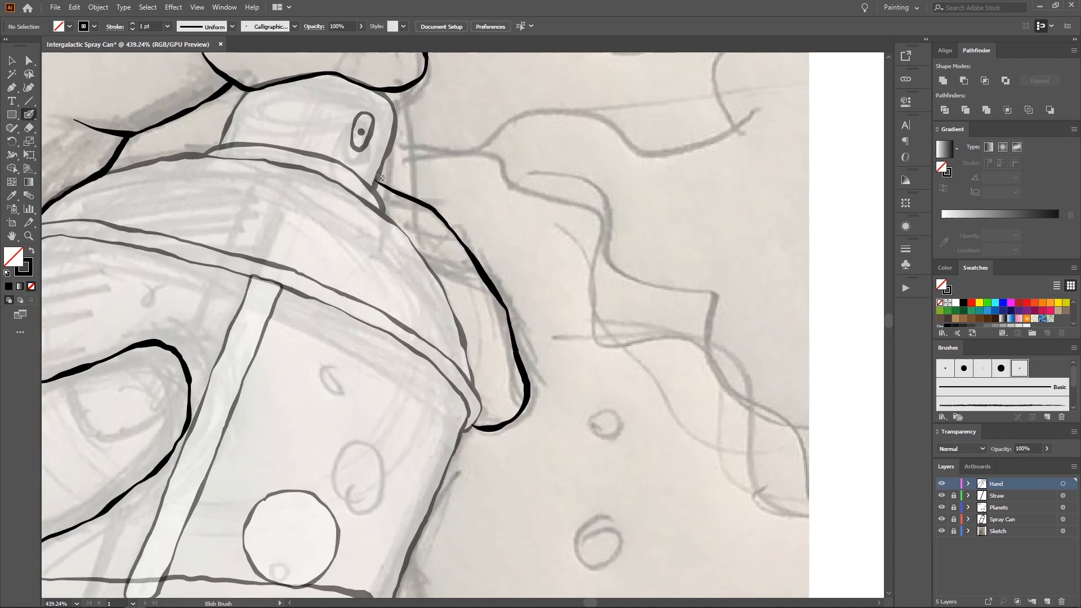
drag(400, 229, 423, 255)
drag(443, 290, 469, 368)
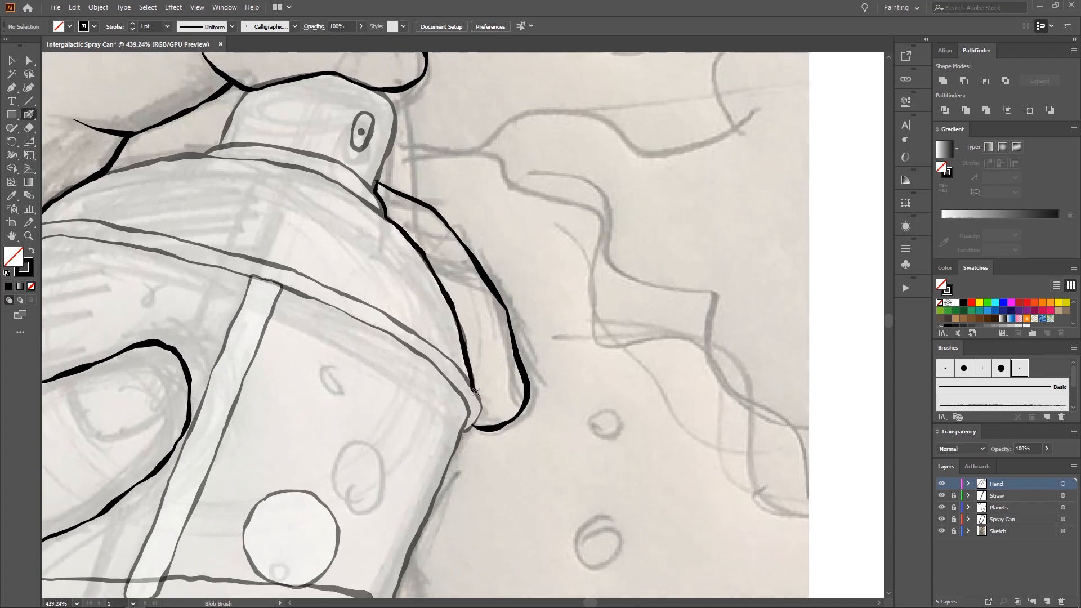
drag(473, 427, 469, 428)
Step: Ink the closed outline of the next finger down, showing past the can's edge beside the liquid line
mouse_move(463, 412)
mouse_down()
mouse_move(472, 285)
mouse_move(414, 270)
mouse_move(510, 276)
mouse_move(500, 319)
mouse_up()
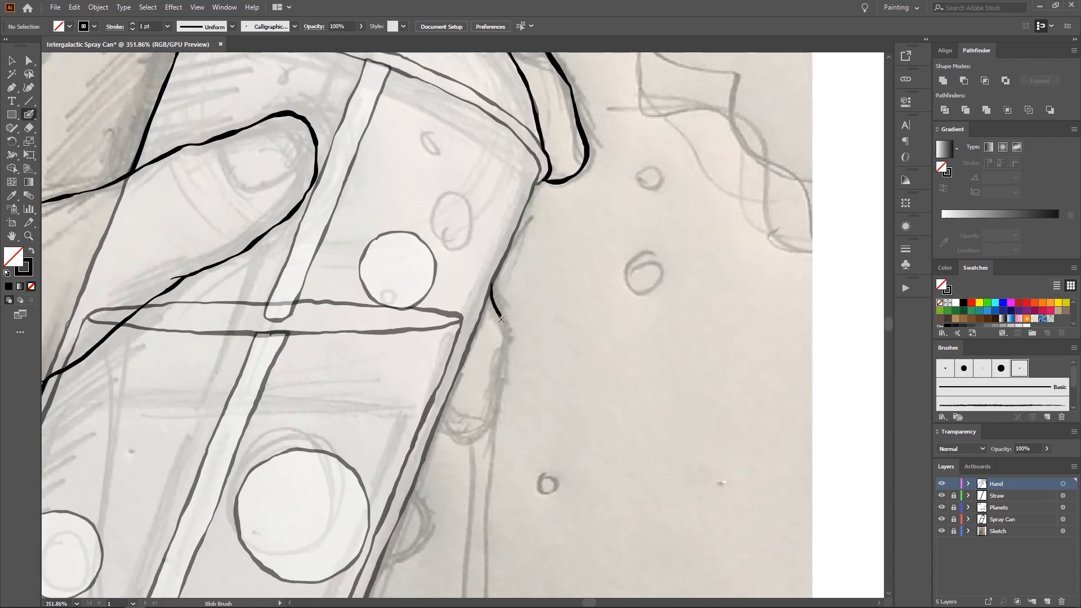
drag(503, 361, 470, 439)
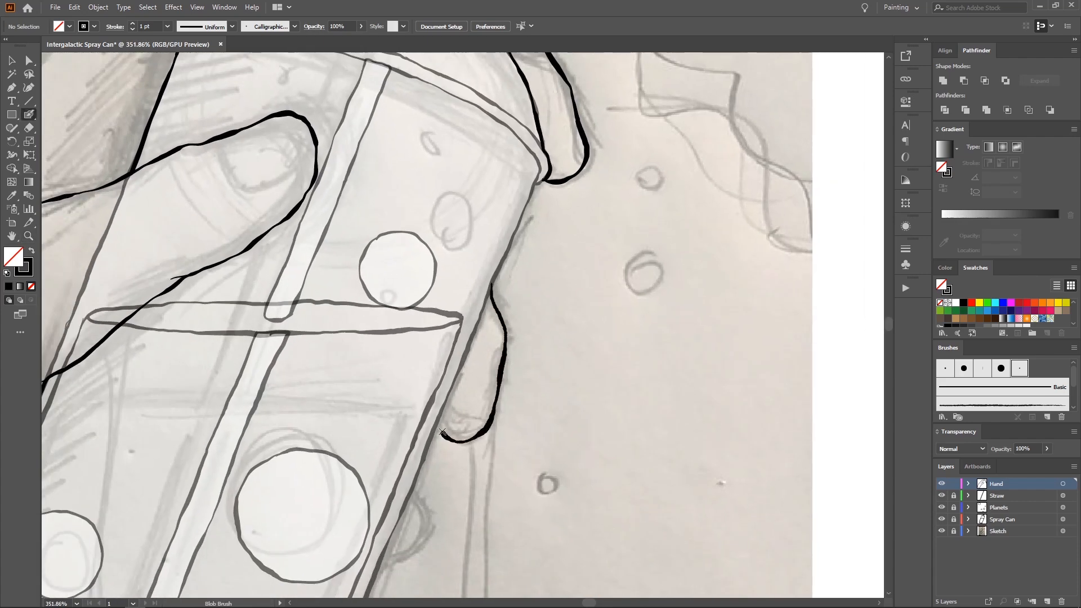
drag(445, 398, 492, 288)
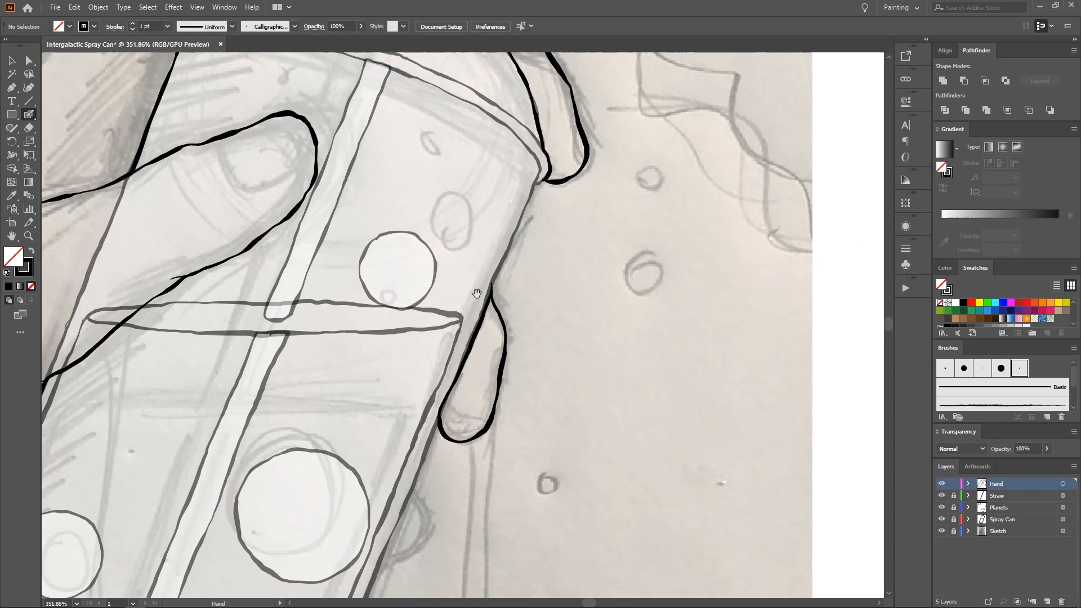
Step: Ink the outline of the small lowest fingertip peeking out from behind the can beside the largest inner planet
drag(397, 449, 455, 262)
mouse_move(469, 302)
mouse_down()
mouse_move(473, 357)
mouse_move(443, 375)
mouse_move(471, 297)
mouse_up()
drag(473, 277, 377, 278)
drag(377, 279, 363, 358)
drag(415, 288, 371, 287)
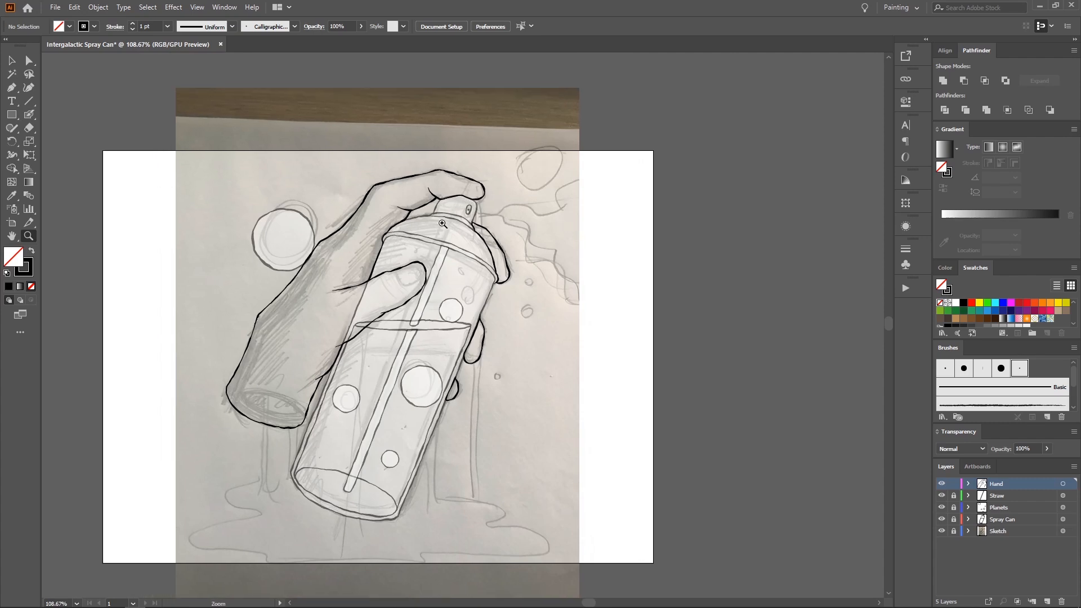
Step: Ink the outline of the thumbnail, undoing strokes that miss the sketched shape
mouse_move(392, 274)
mouse_down()
mouse_move(553, 218)
mouse_move(444, 226)
mouse_move(498, 231)
mouse_move(406, 292)
mouse_move(422, 321)
mouse_move(404, 308)
mouse_move(416, 292)
mouse_move(434, 330)
mouse_up()
key(ctrl+z)
key(ctrl+z)
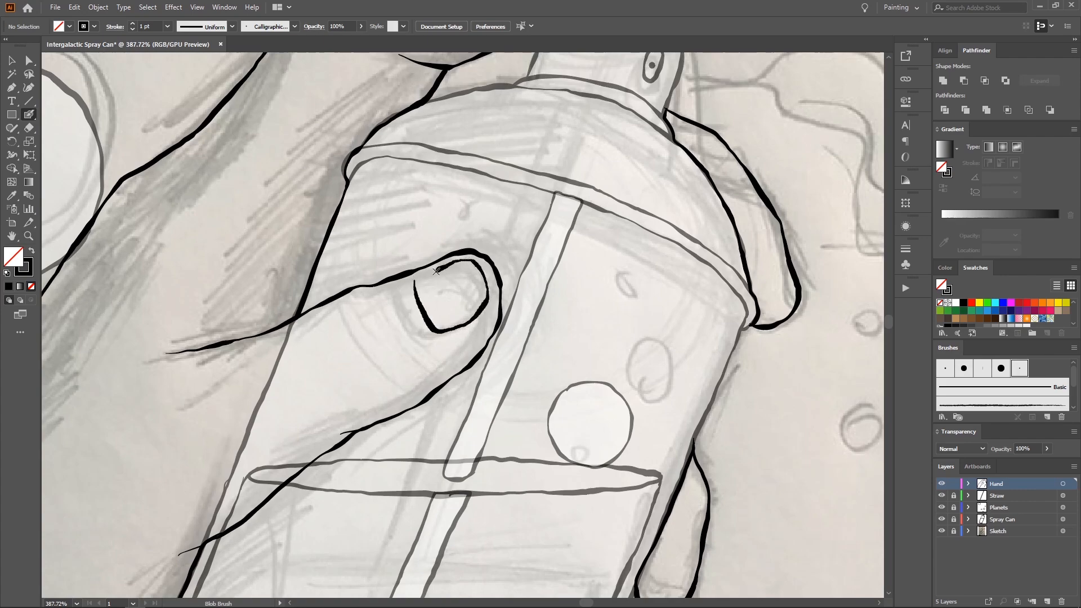
mouse_move(416, 281)
mouse_down()
mouse_move(358, 259)
mouse_move(459, 238)
mouse_up()
Step: Ink the fingernail on the index fingertip above the spray cap, undoing the strokes that miss
key(shift+b)
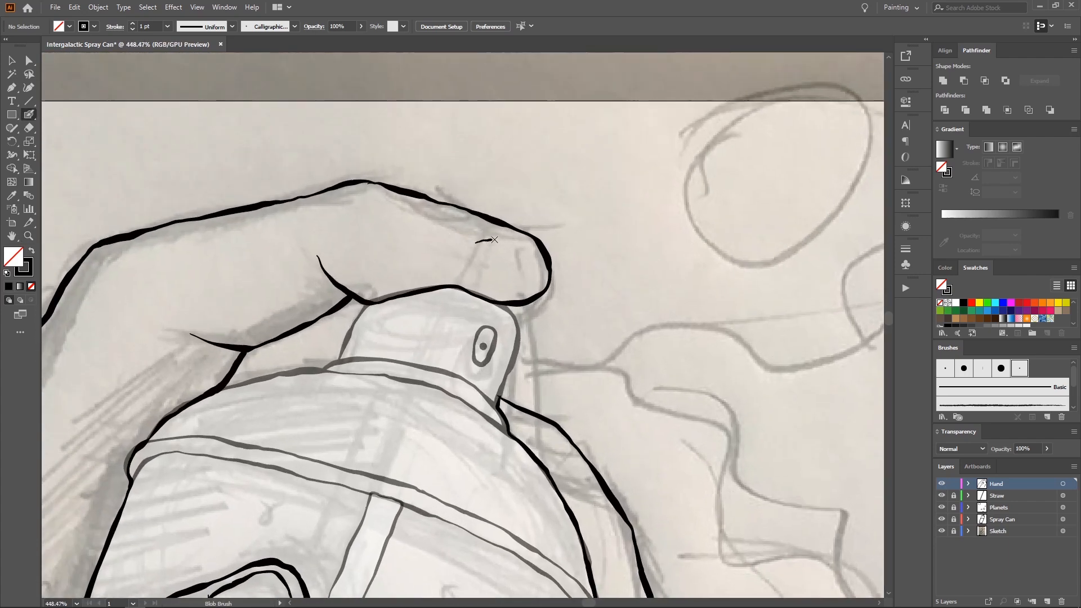
drag(532, 247, 538, 248)
key(ctrl+z)
mouse_move(467, 238)
mouse_down()
mouse_move(540, 247)
mouse_move(470, 242)
mouse_move(501, 220)
mouse_move(442, 239)
mouse_up()
key(ctrl+z)
key(ctrl+z)
key(z)
drag(547, 348, 477, 237)
drag(497, 254, 528, 253)
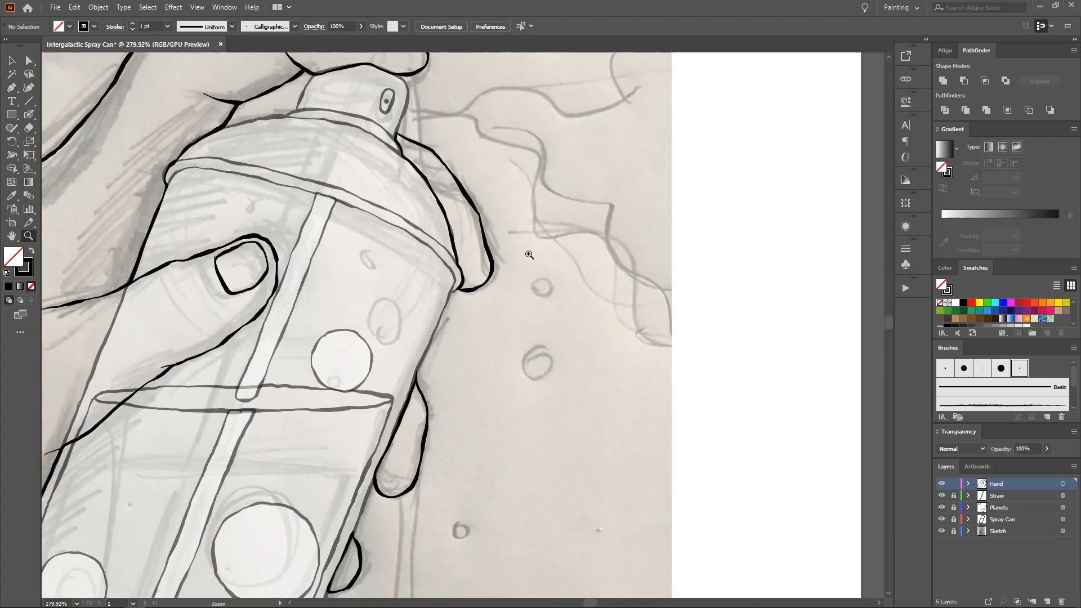
Step: Ink the fingernail edge at the tip of the upper finger behind the can
key(shift+b)
key(z)
key(shift+b)
mouse_move(452, 275)
mouse_down()
mouse_move(508, 303)
mouse_move(498, 309)
mouse_move(518, 302)
mouse_move(533, 245)
mouse_up()
key(z)
mouse_move(533, 247)
mouse_down()
mouse_move(372, 277)
mouse_move(556, 275)
mouse_up()
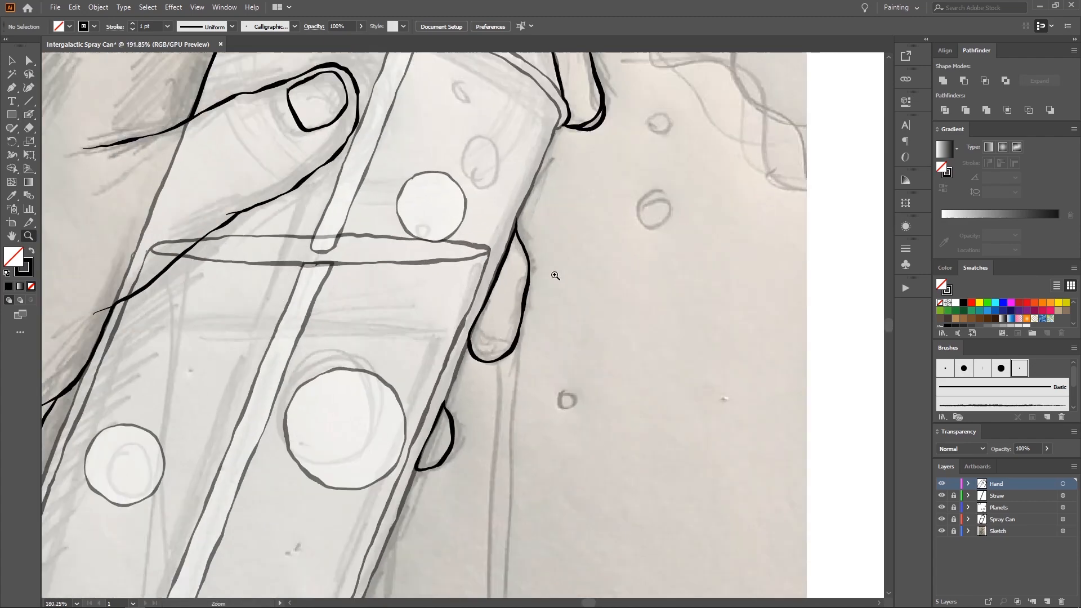
Step: Ink the fingernail edges at the tips of the two lower fingers behind the can
key(shift+b)
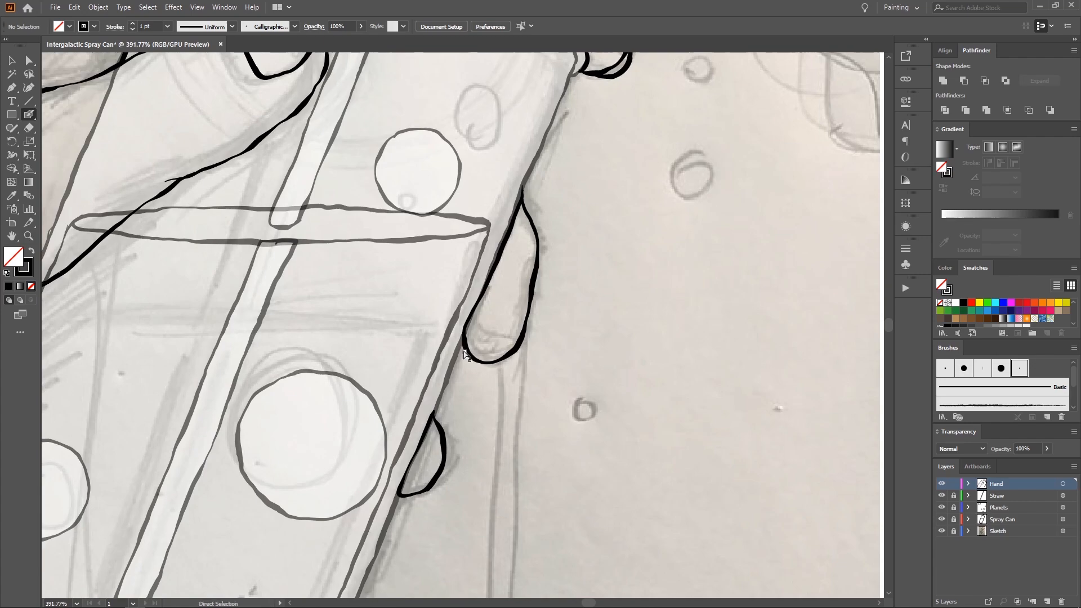
mouse_move(468, 356)
mouse_down()
mouse_move(478, 370)
mouse_move(360, 371)
mouse_move(516, 397)
mouse_move(394, 372)
mouse_move(594, 322)
mouse_up()
key(z)
key(shift+b)
key(z)
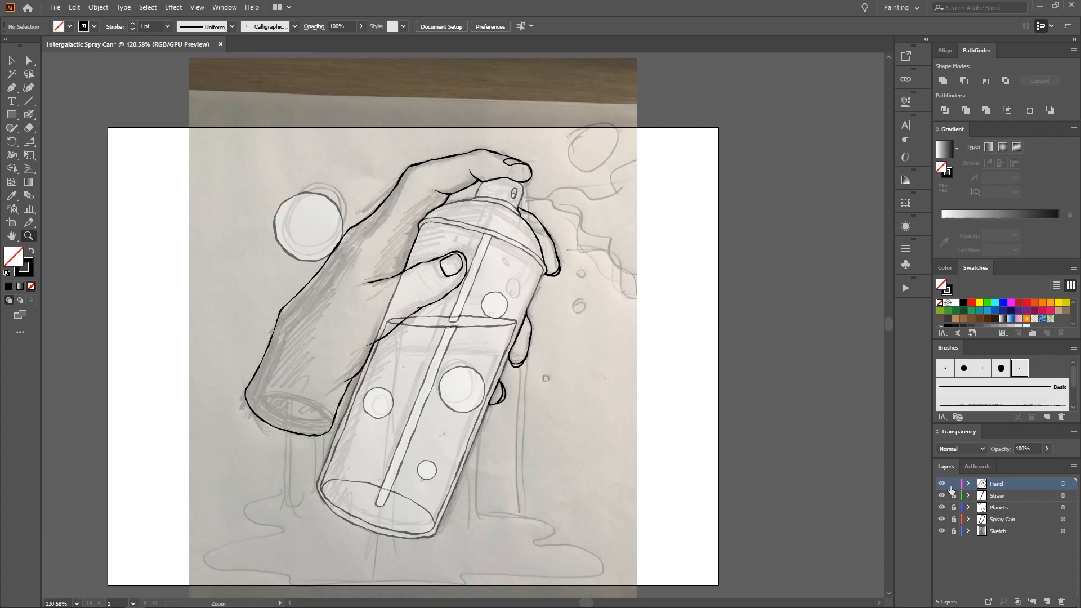
drag(546, 269, 538, 282)
Step: Ink the inner ellipse of the wrist's cut end, undoing and redrawing its lower curve
drag(318, 322, 376, 306)
drag(265, 432, 383, 368)
key(shift+b)
key(ctrl+z)
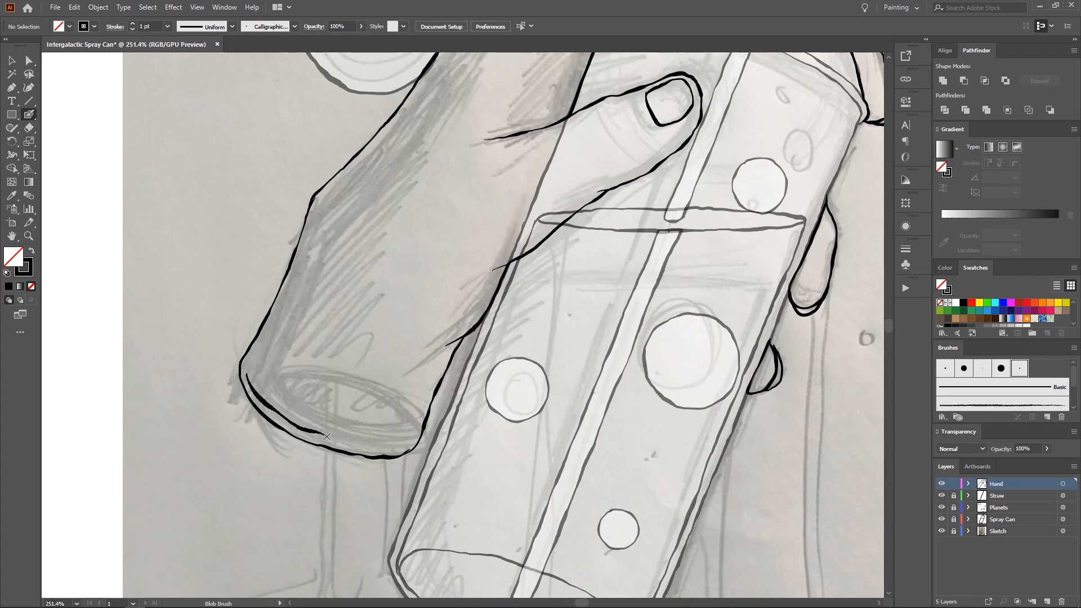
drag(374, 445, 383, 448)
key(ctrl+z)
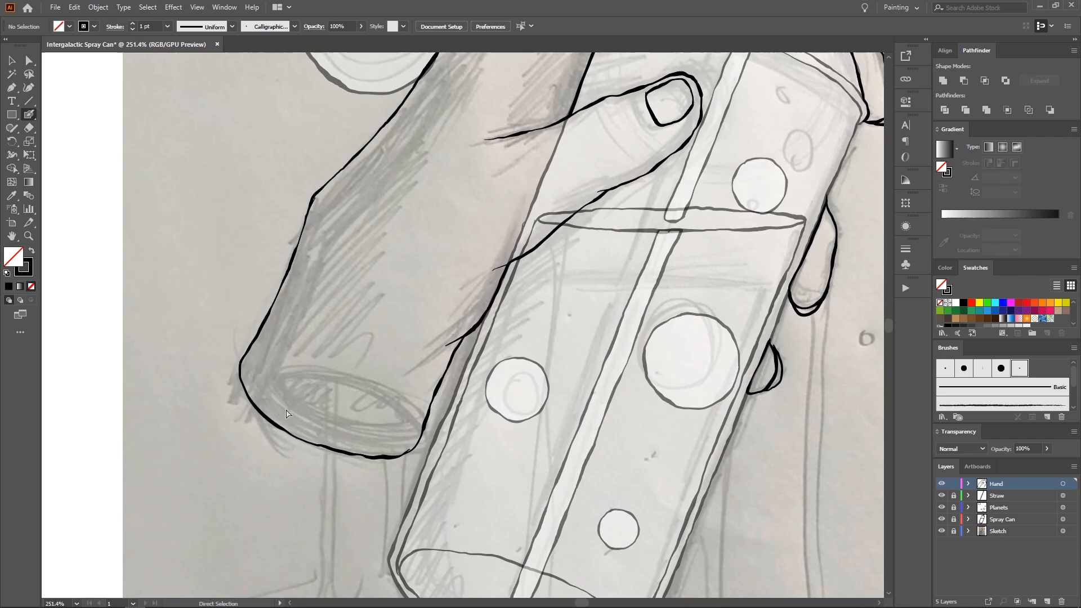
key(ctrl+z)
drag(331, 439, 394, 445)
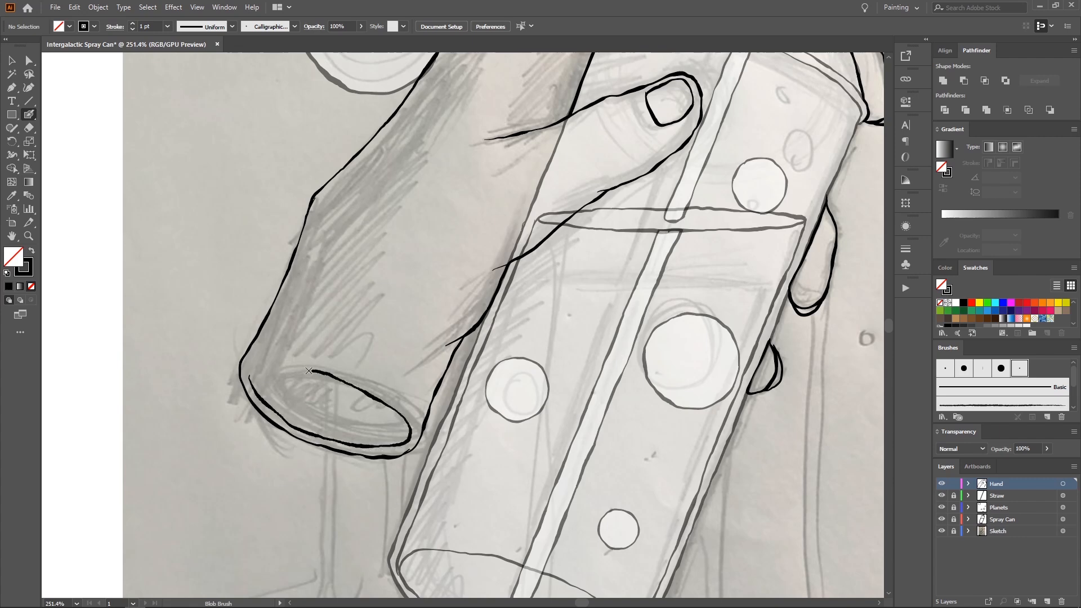
scroll(252, 373, down, 5)
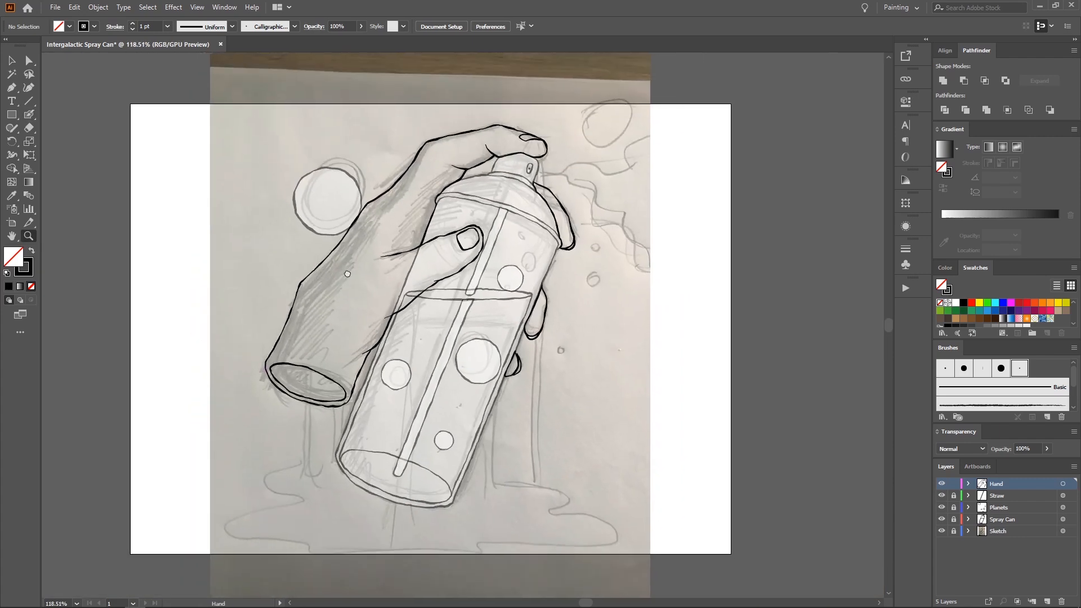
Step: Examine the inked hand up close and check the thumbnail shape by selecting it
drag(347, 274, 445, 282)
drag(444, 248, 495, 237)
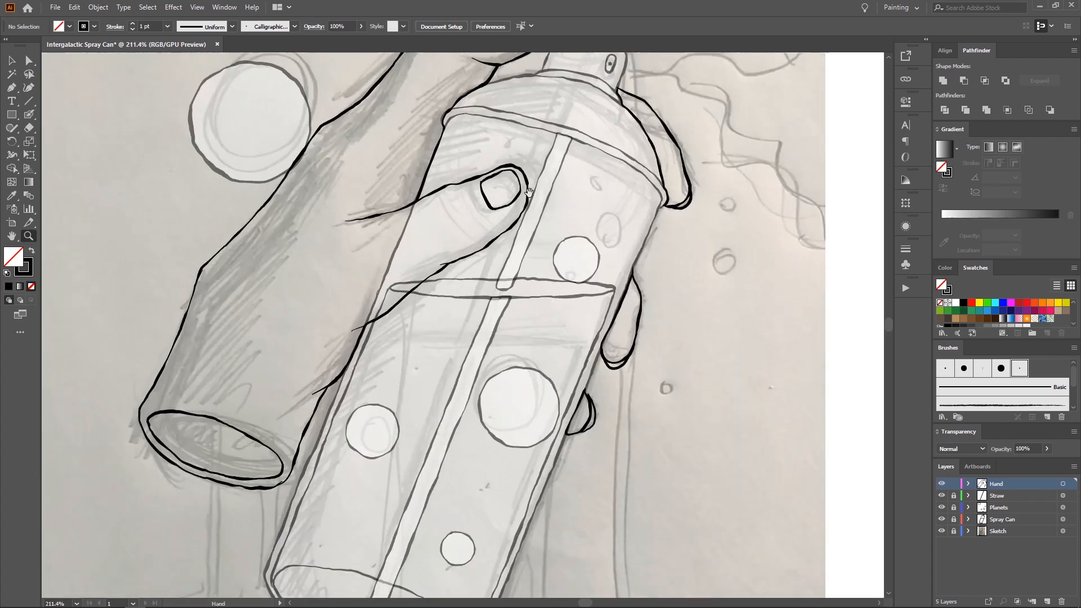
drag(526, 175, 529, 231)
drag(529, 231, 557, 231)
drag(495, 289, 474, 289)
key(v)
click(484, 290)
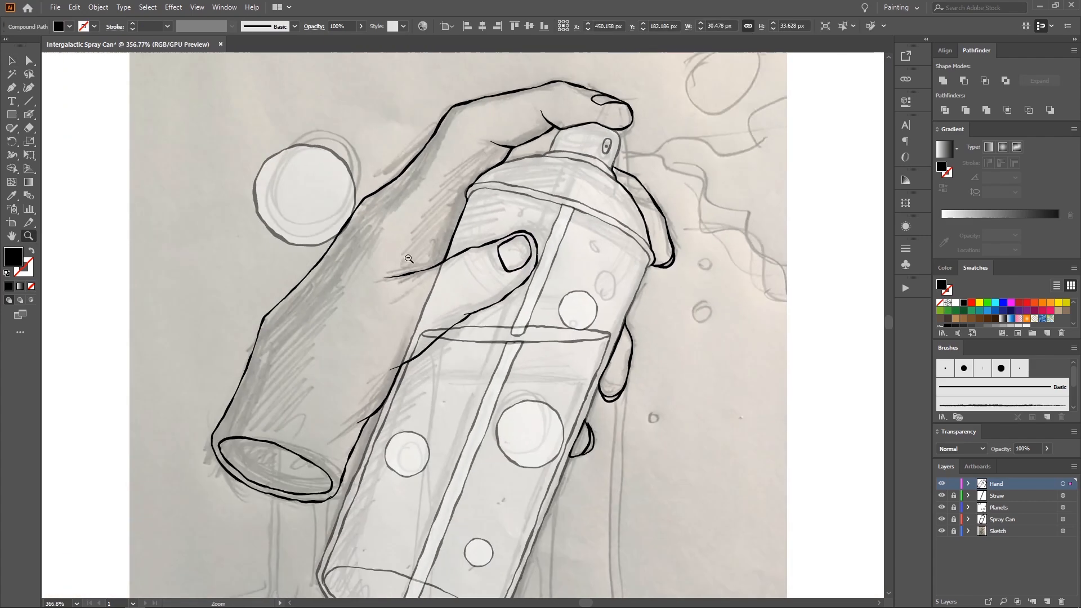
scroll(326, 250, down, 5)
click(325, 250)
mouse_move(383, 200)
mouse_down()
mouse_move(348, 198)
mouse_move(368, 212)
mouse_up()
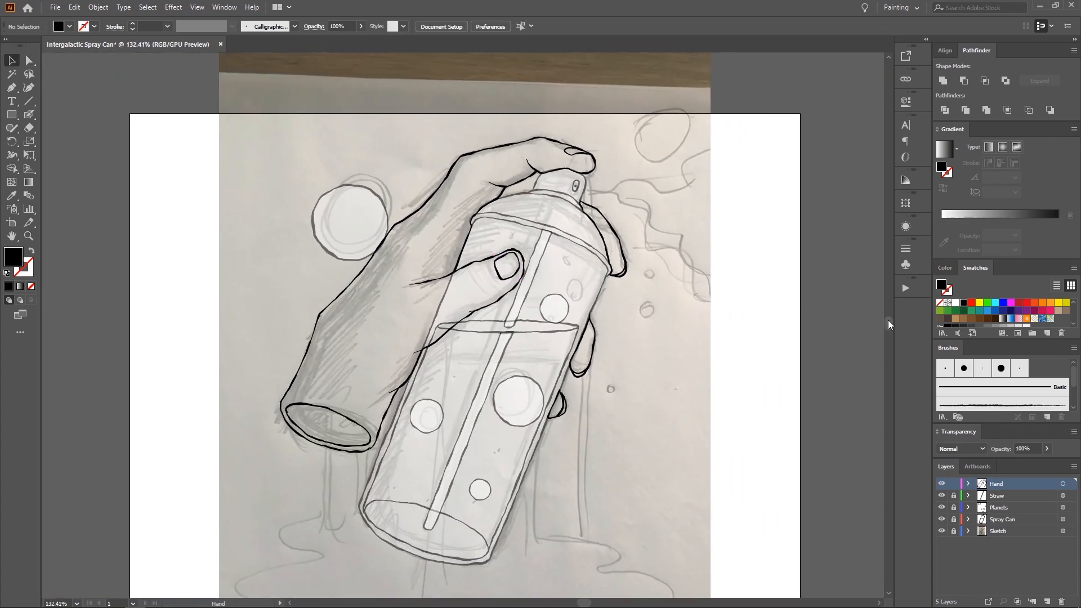
drag(640, 214, 573, 217)
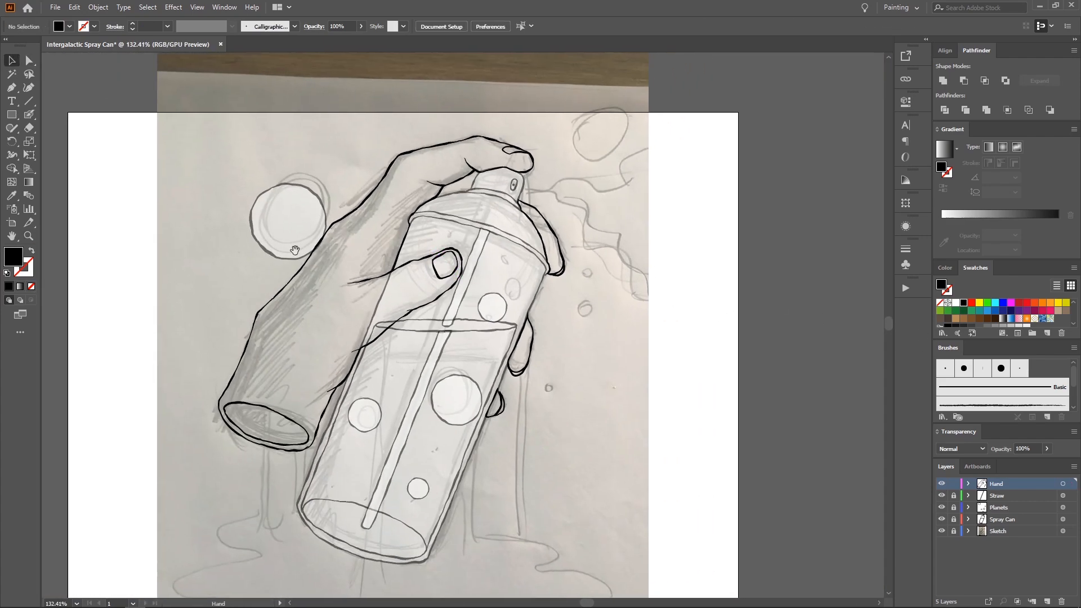
drag(292, 251, 300, 257)
key(z)
drag(416, 197, 446, 211)
key(b)
mouse_move(406, 251)
mouse_down()
mouse_move(431, 253)
mouse_move(428, 215)
mouse_move(360, 219)
mouse_move(554, 206)
mouse_move(439, 198)
mouse_up()
key(z)
key(shift+x)
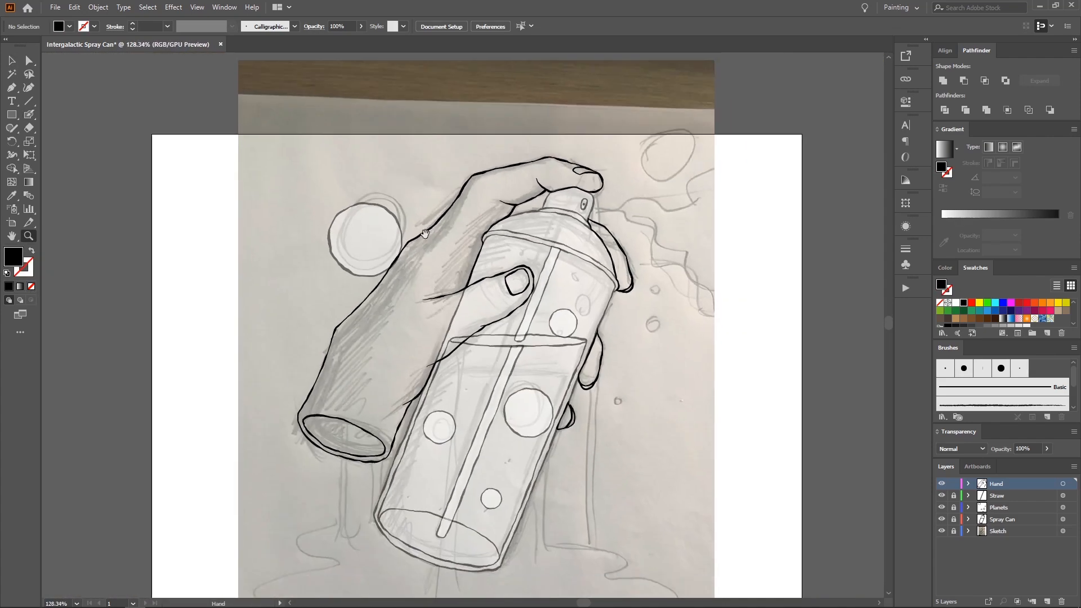
Step: Hide every layer except Hand
mouse_move(582, 305)
mouse_down()
mouse_move(534, 266)
mouse_move(558, 301)
mouse_up()
click(940, 532)
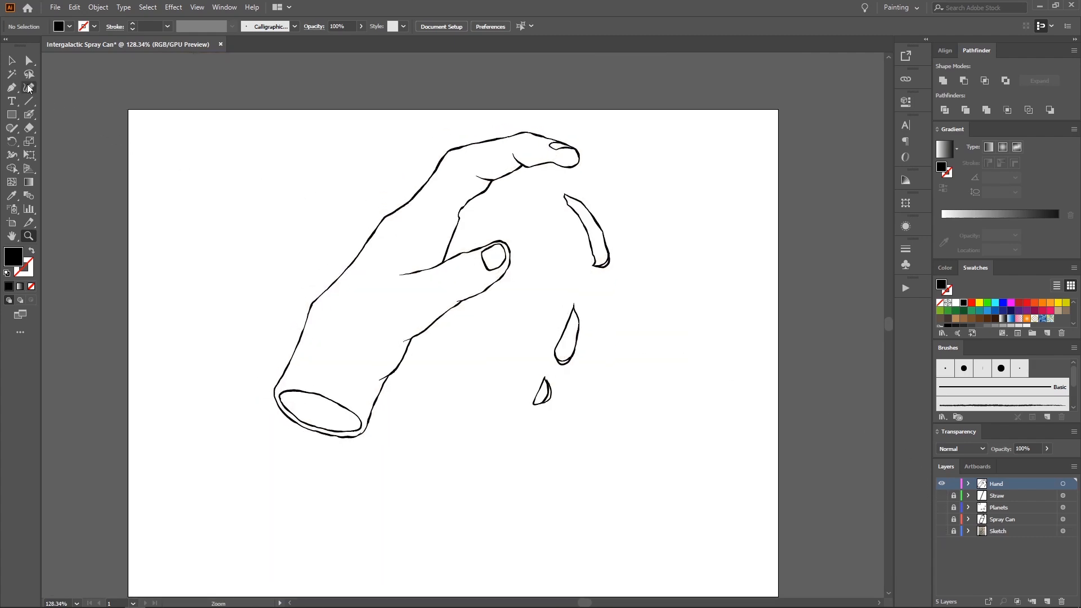
Step: Draw a black rectangle about 592 × 475 px over the hand on the Hand layer and show the Sketch layer again
key(m)
drag(200, 107, 682, 492)
click(941, 531)
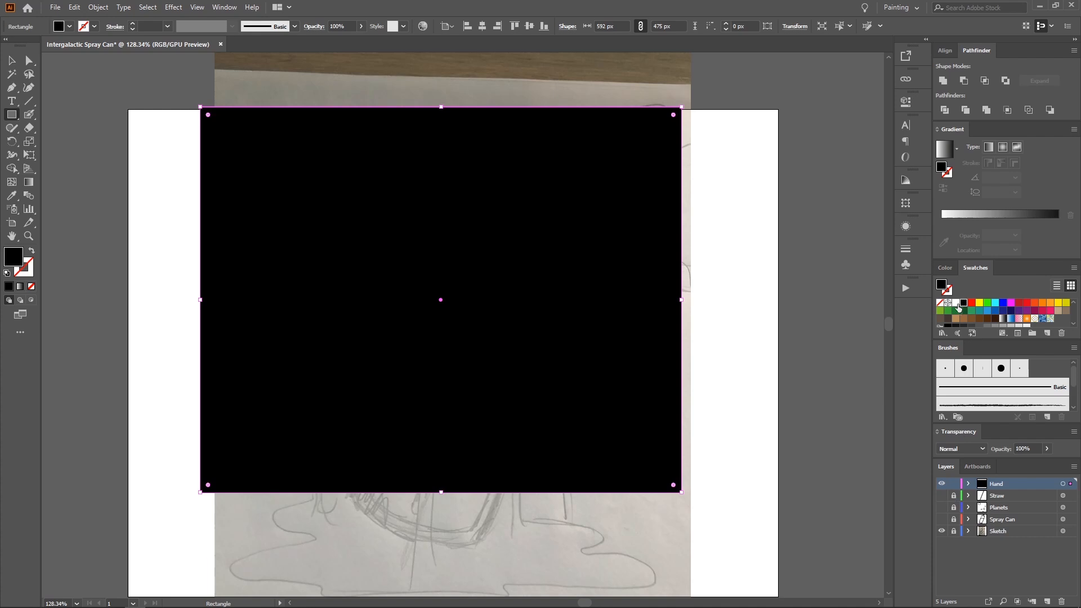
Step: Fill the black rectangle with white and send it behind the hand's line work
click(957, 304)
key(v)
key(ctrl+shift+bracketleft)
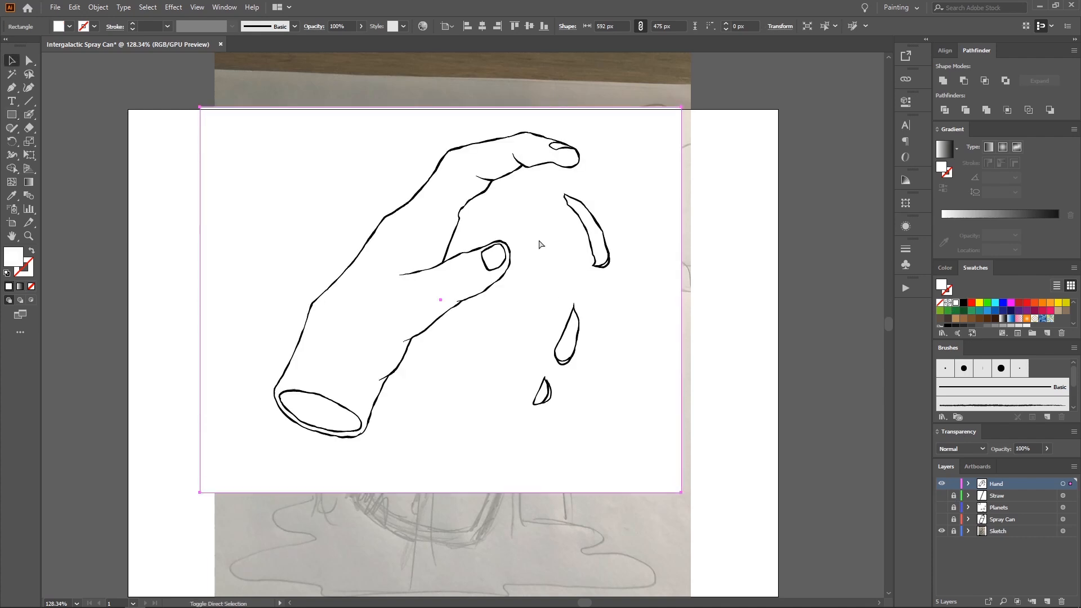
Step: Divide the white rectangle along the hand's line work with Pathfinder and delete the white area outside the hand and fingers
mouse_move(538, 244)
mouse_down()
mouse_move(500, 174)
mouse_move(525, 242)
mouse_up()
drag(709, 463, 206, 109)
click(944, 107)
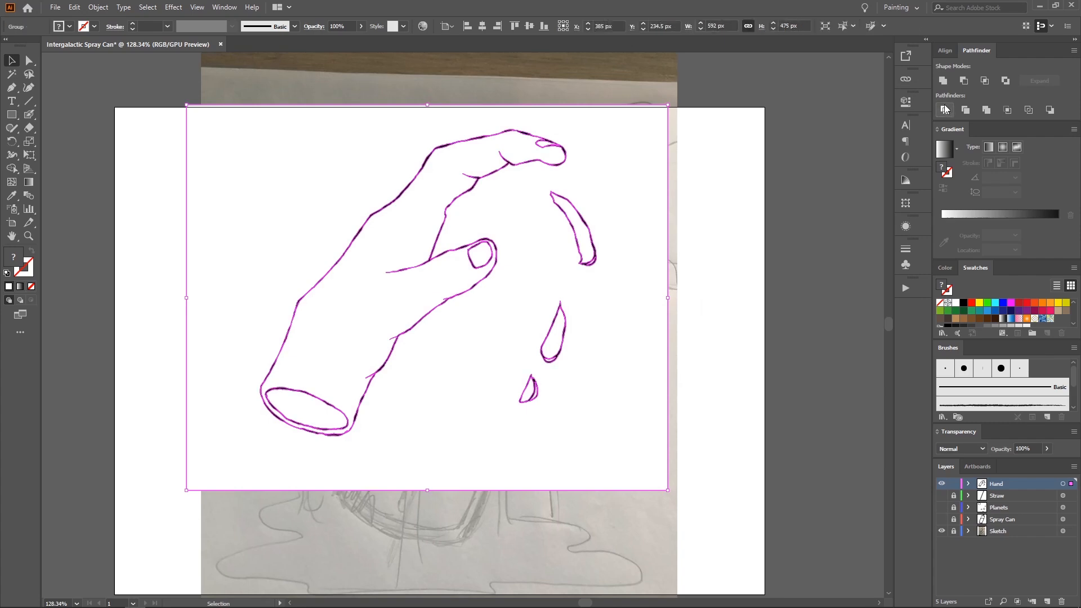
key(a)
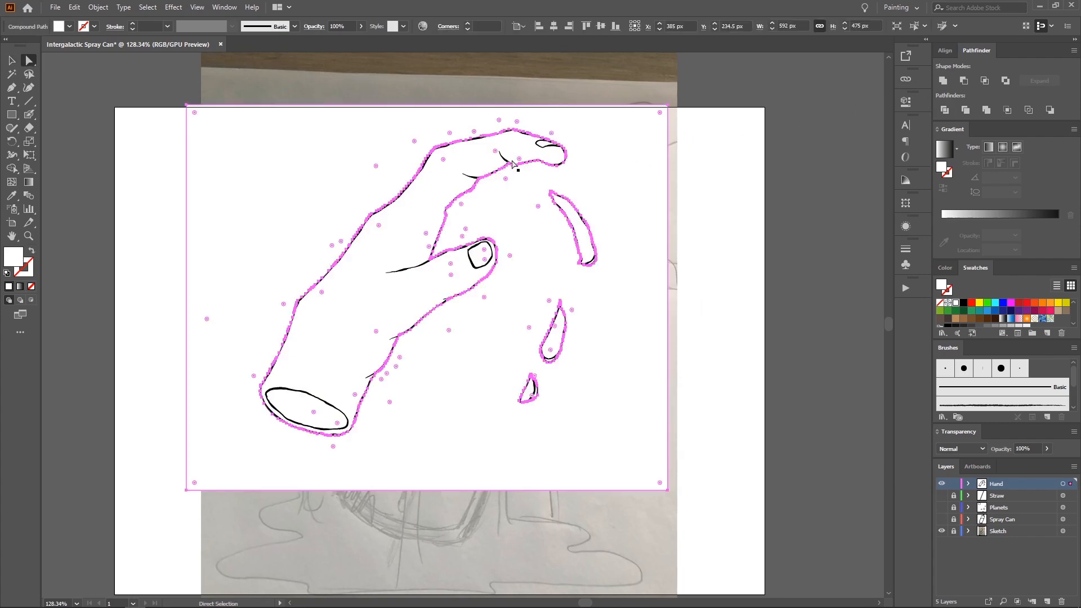
key(Delete)
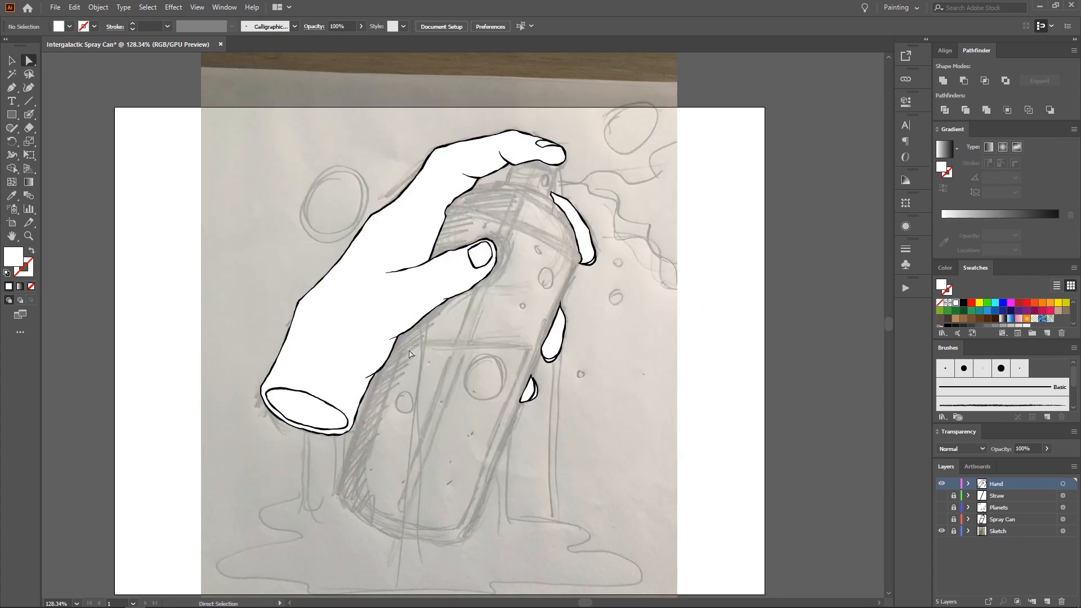
Step: Fill the inner ellipse of the wrist's cut end with black
scroll(409, 353, up, 4)
click(376, 414)
drag(376, 414, 332, 422)
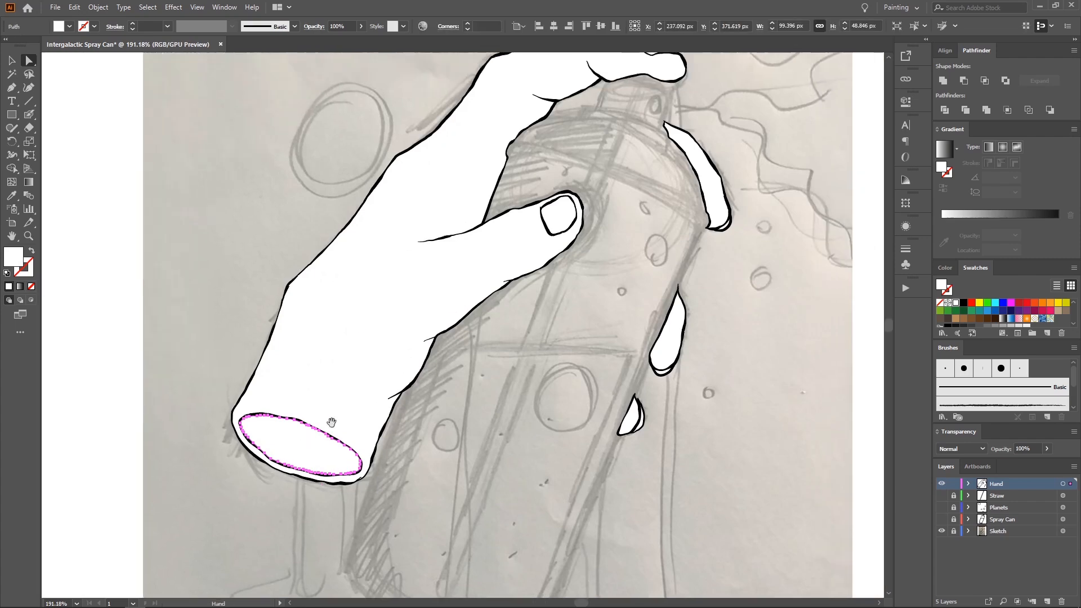
click(963, 303)
key(v)
click(540, 404)
Step: Show the Straw, Planets and Spray Can layers again alongside the hand
key(z)
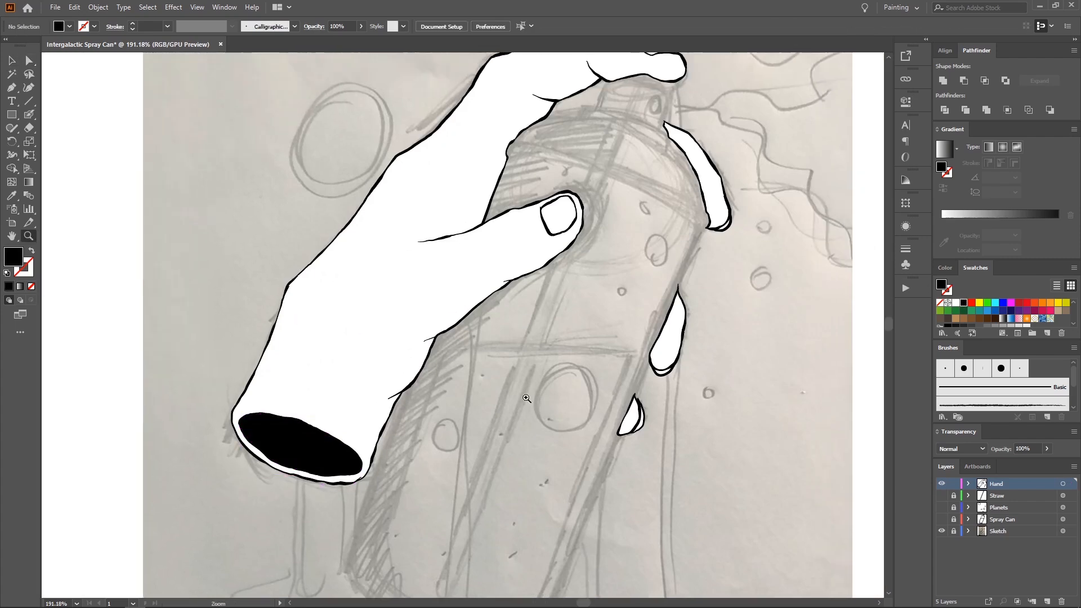
drag(525, 397, 478, 398)
drag(478, 397, 472, 341)
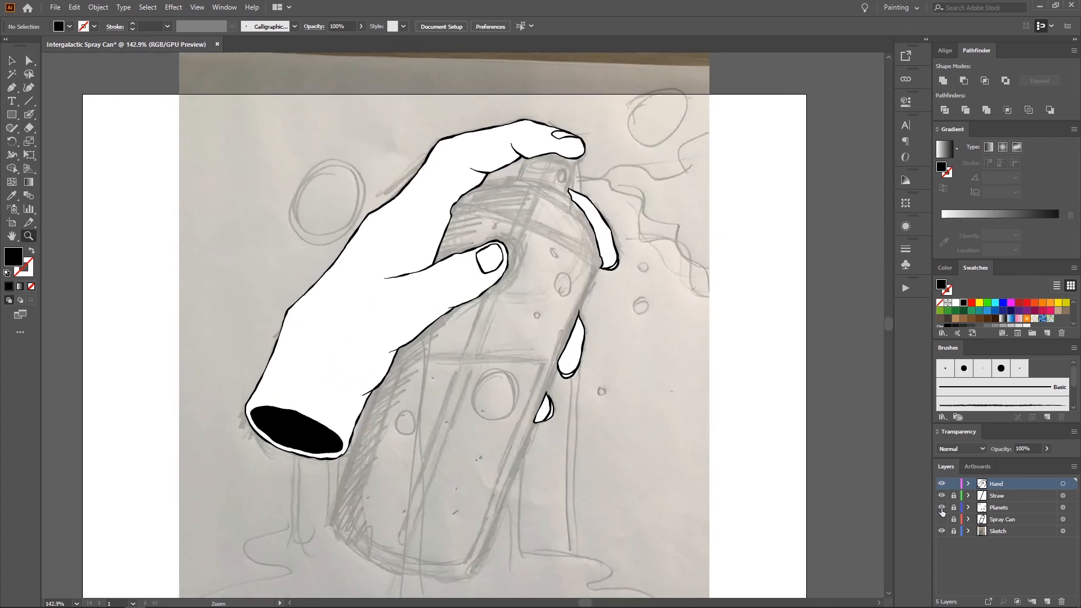
drag(942, 510, 942, 520)
click(879, 426)
drag(412, 349, 716, 420)
drag(641, 362, 712, 355)
drag(664, 338, 649, 336)
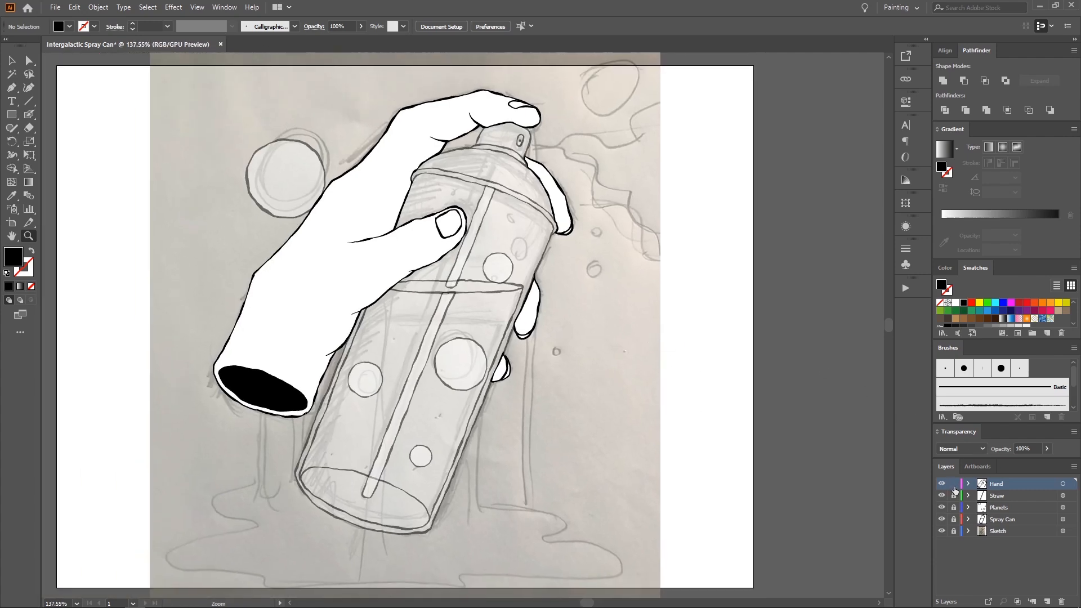
Step: Unlock the Straw, Planets and Spray Can layers and set the opacity of all three to 100%
click(953, 495)
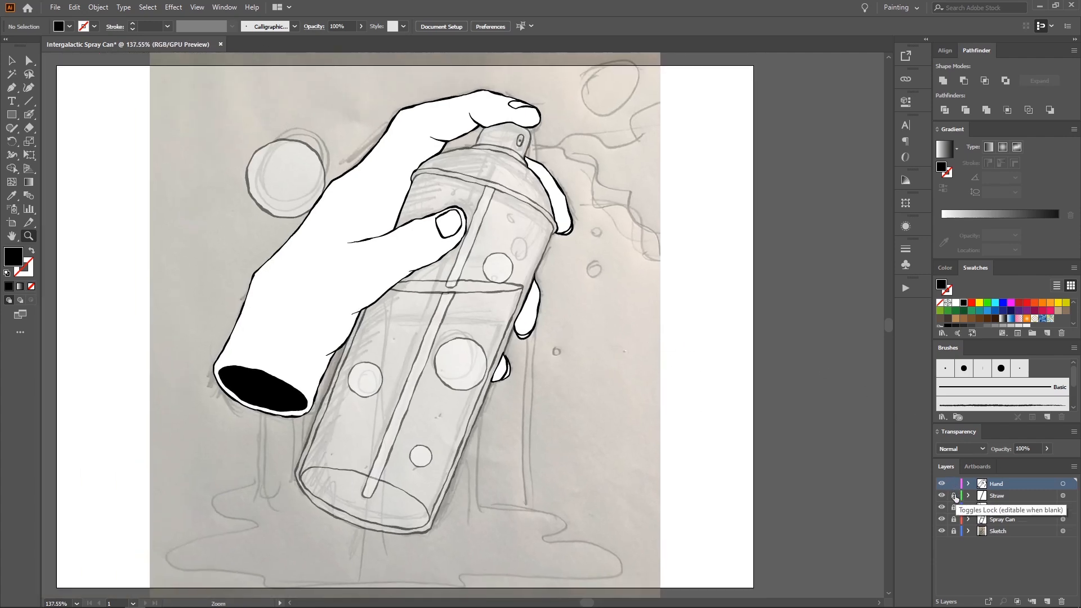
click(1063, 495)
shift+click(1062, 507)
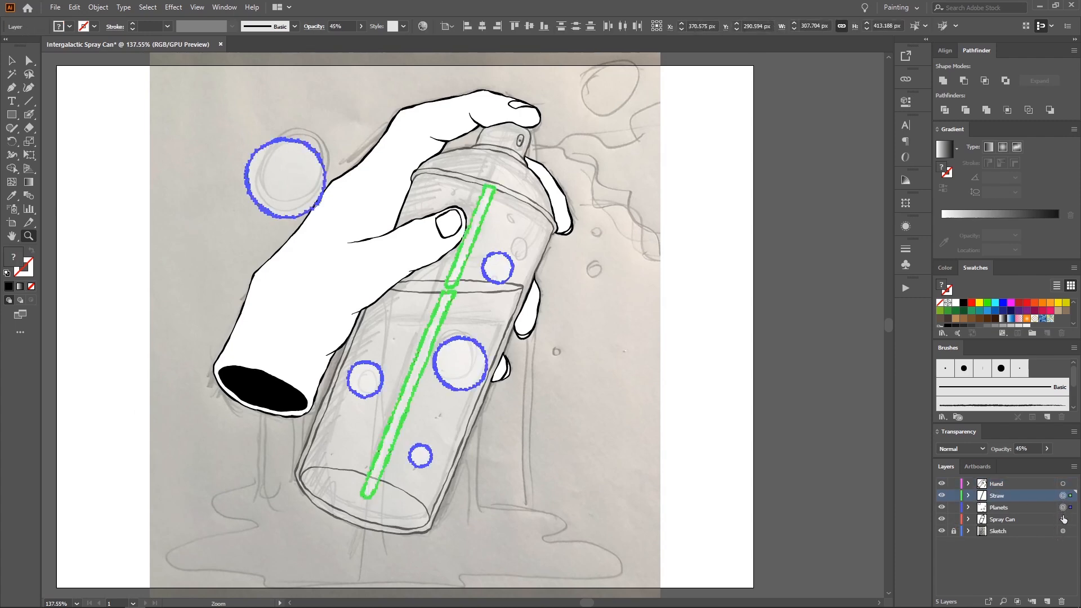
shift+click(1063, 519)
click(1045, 448)
drag(1045, 456, 1072, 464)
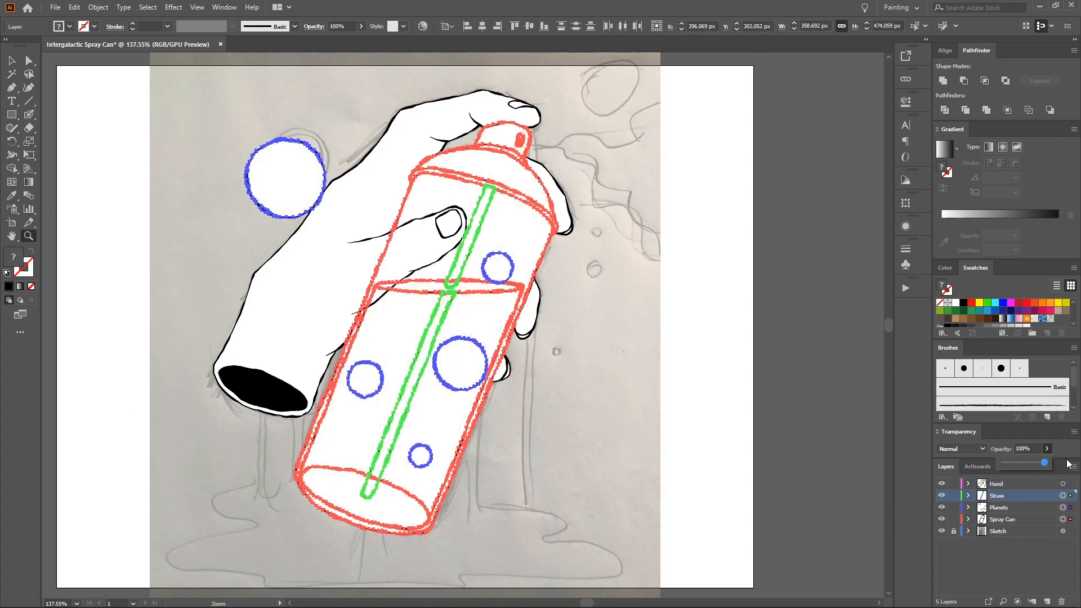
click(736, 321)
key(ctrl+shift+a)
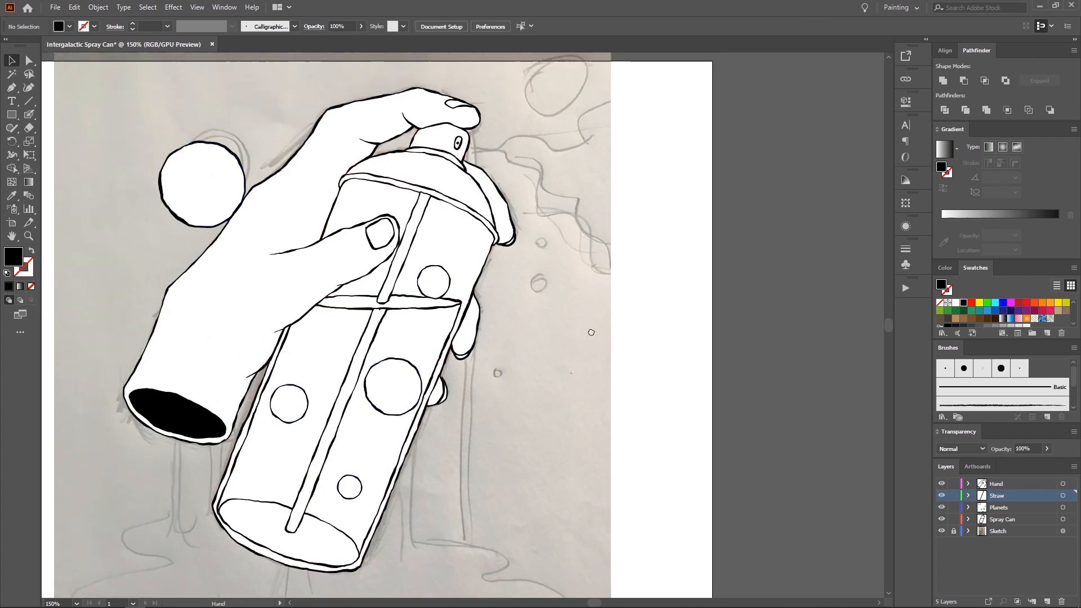
Step: Hide the Hand, Straw and Planets layers
key(ctrl+0)
drag(534, 285, 571, 278)
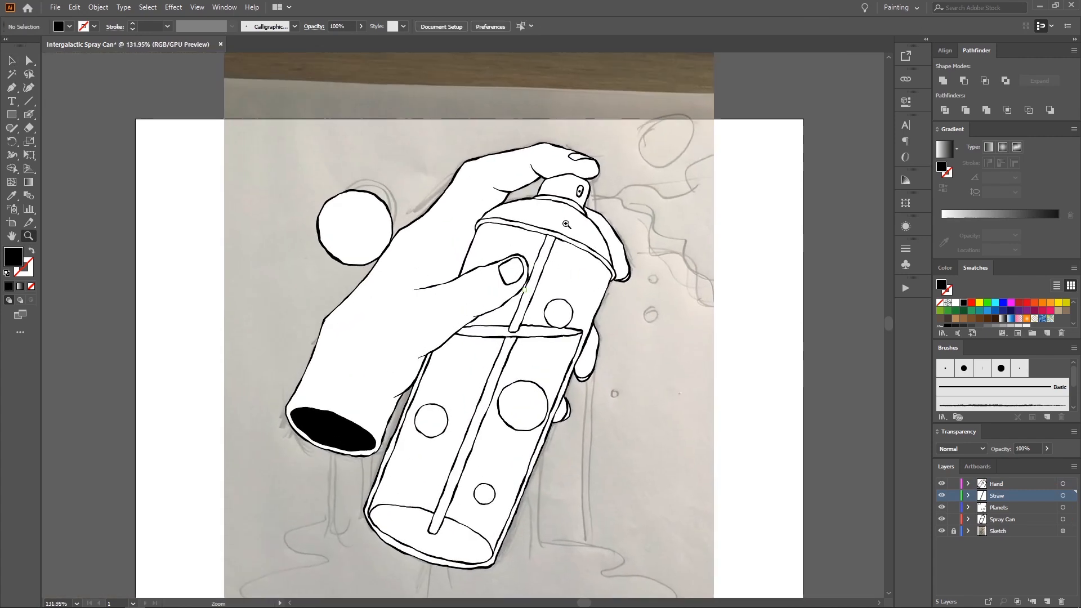
drag(558, 238, 519, 216)
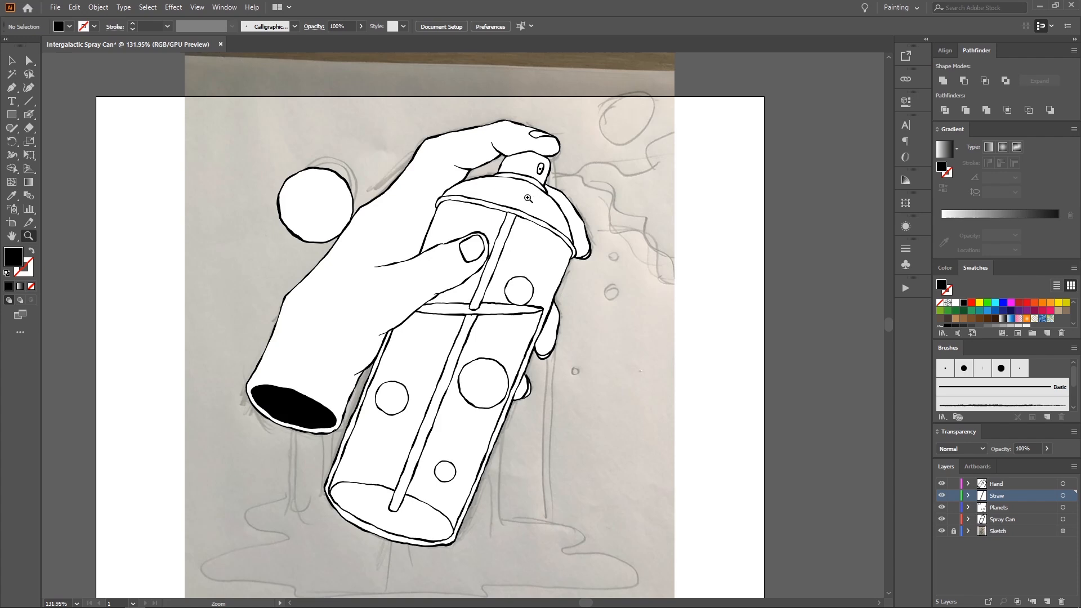
drag(493, 220, 505, 207)
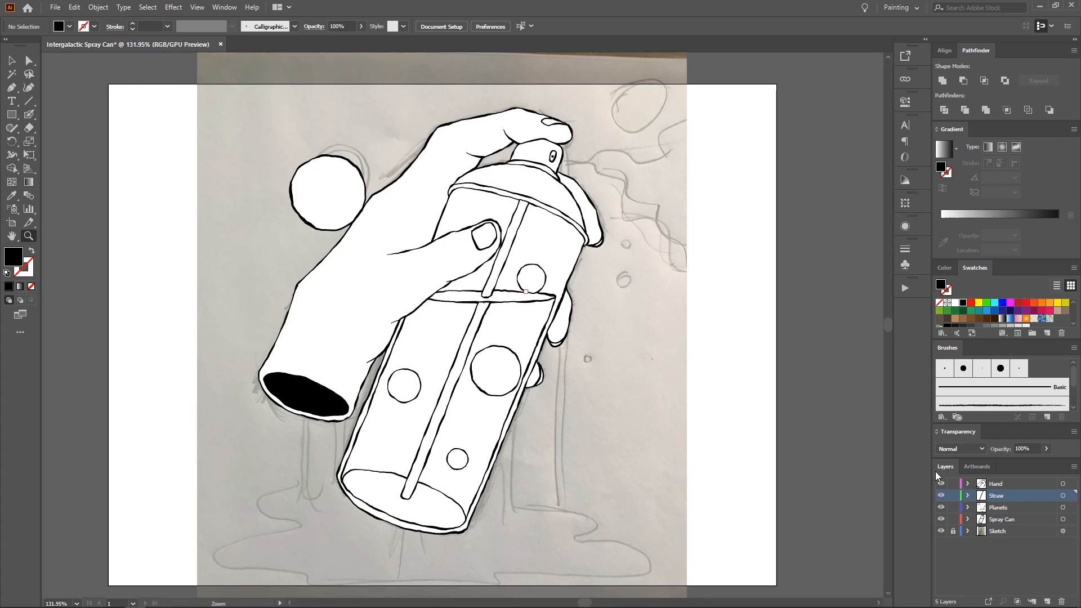
drag(941, 494, 940, 507)
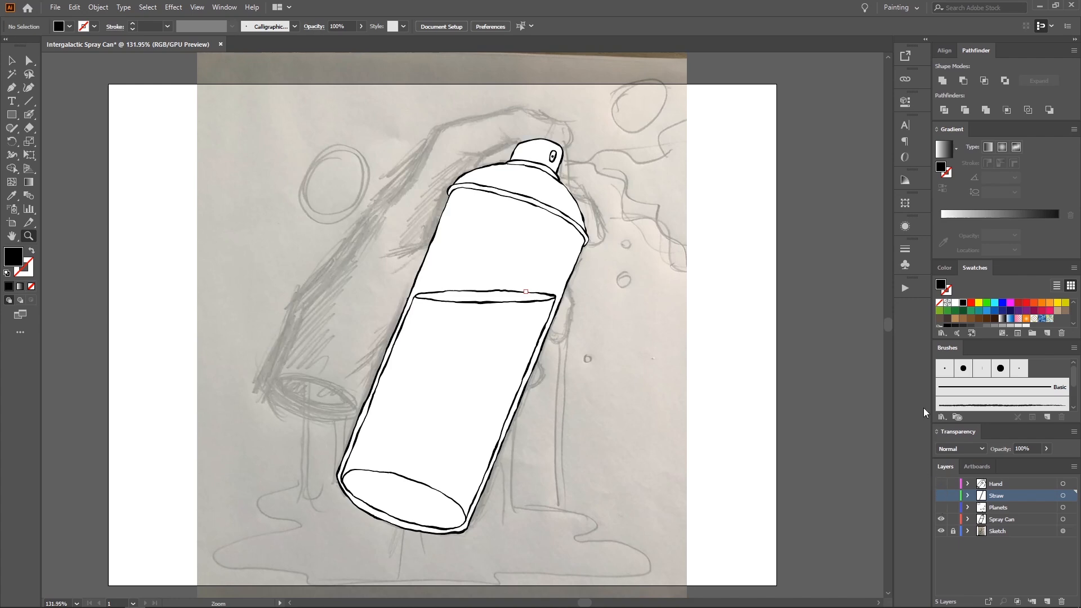
Step: Create a layer directly above Spray Can and name it Spray Can Shadow
drag(535, 169, 505, 197)
drag(505, 196, 530, 251)
drag(530, 250, 518, 224)
drag(485, 191, 551, 179)
mouse_move(551, 179)
mouse_down()
mouse_move(512, 190)
mouse_move(557, 161)
mouse_move(534, 174)
mouse_up()
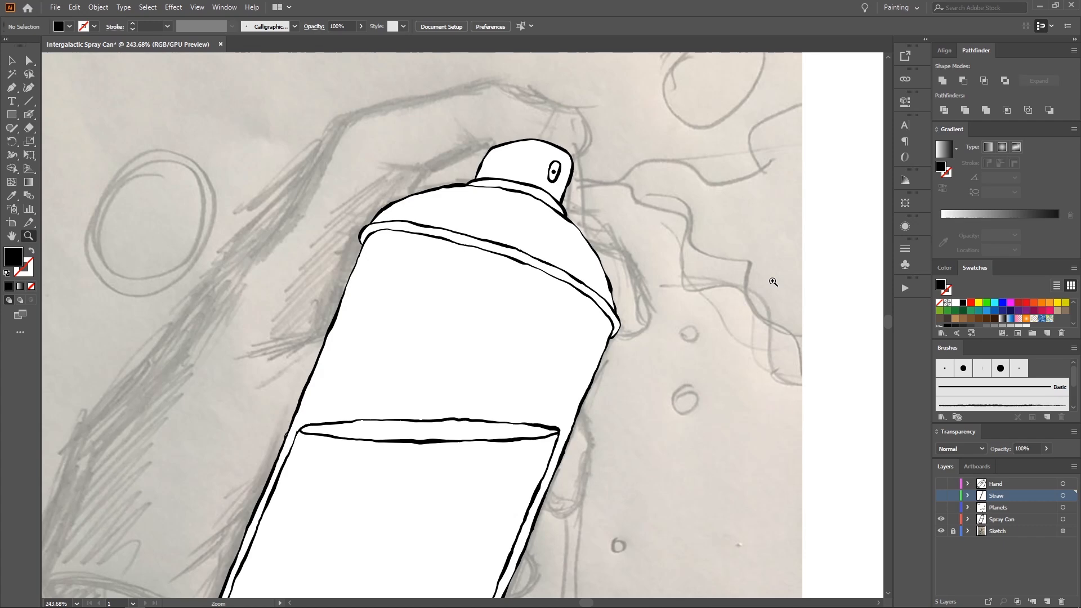
click(1010, 518)
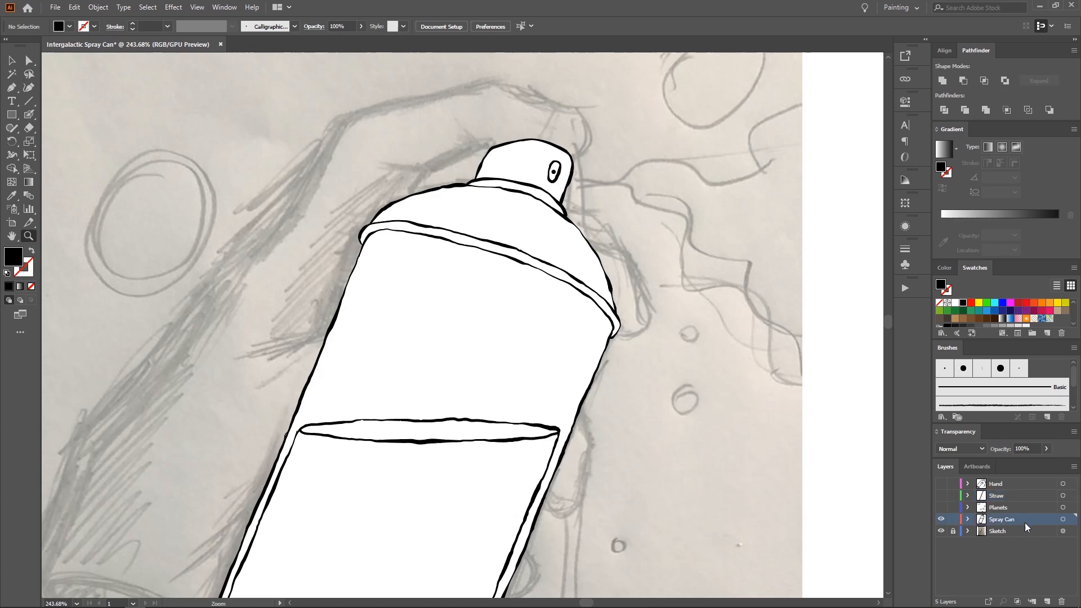
click(1049, 601)
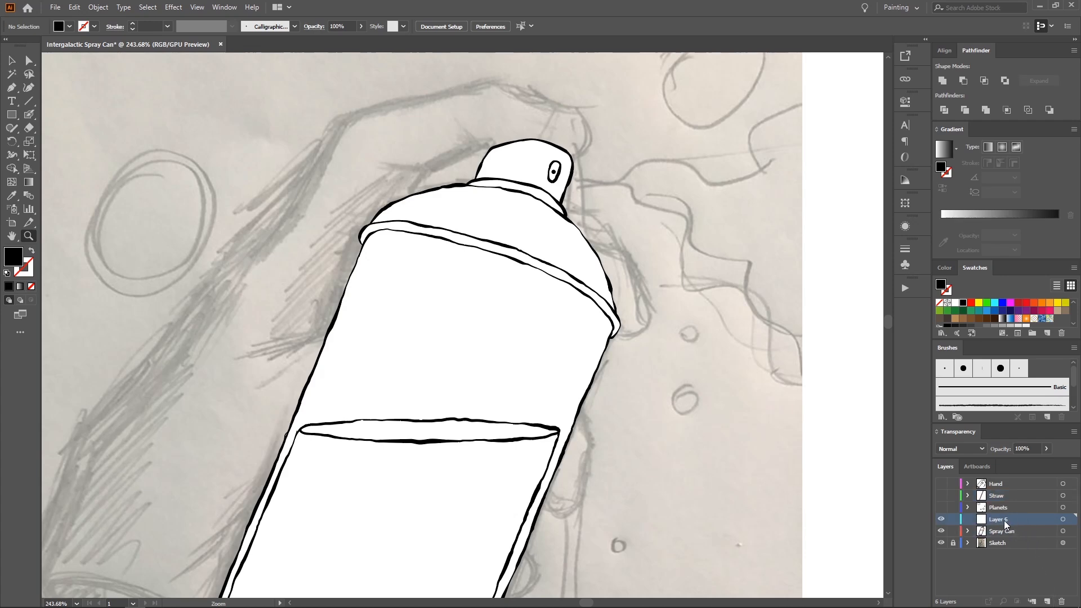
double_click(1001, 518)
text(Spray )
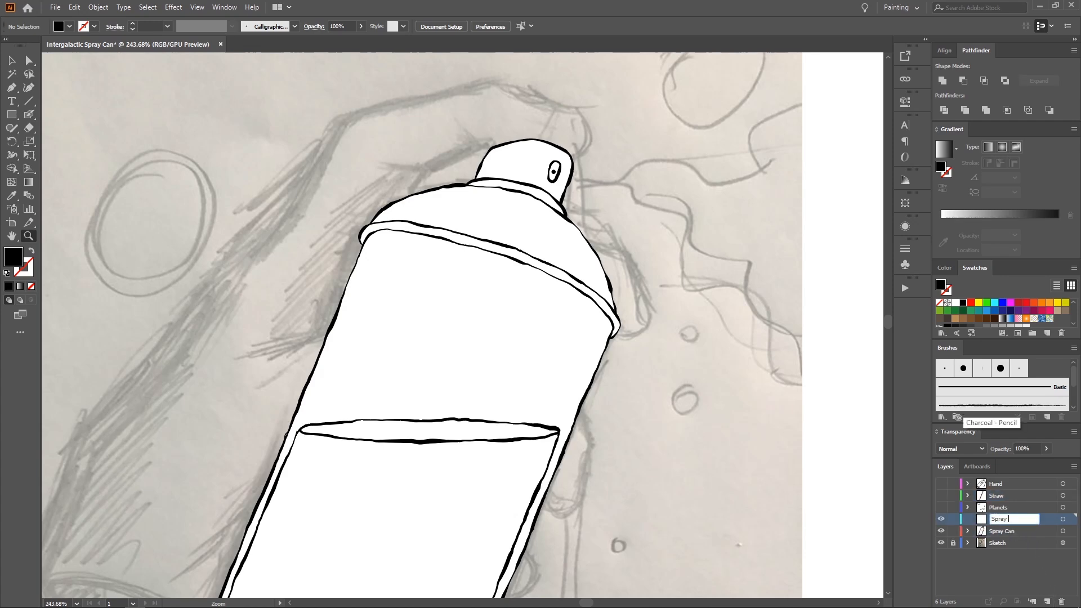
text(Can Shadow)
key(Return)
Step: Draw a rayed sun beside the artboard with the Blob Brush and an arrow from it towards the can
drag(372, 275, 370, 285)
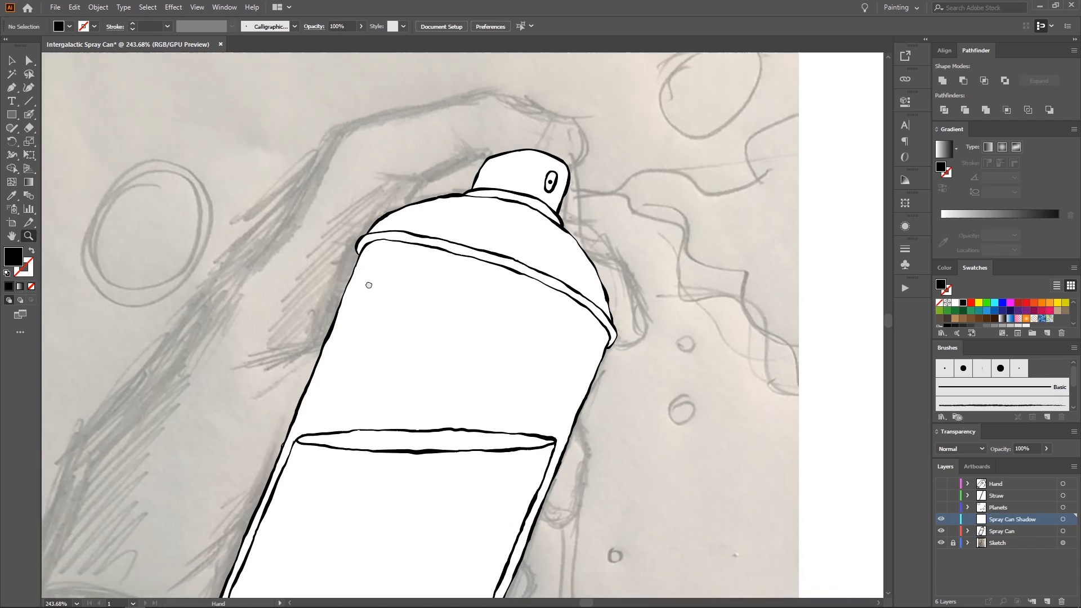
drag(394, 238, 352, 239)
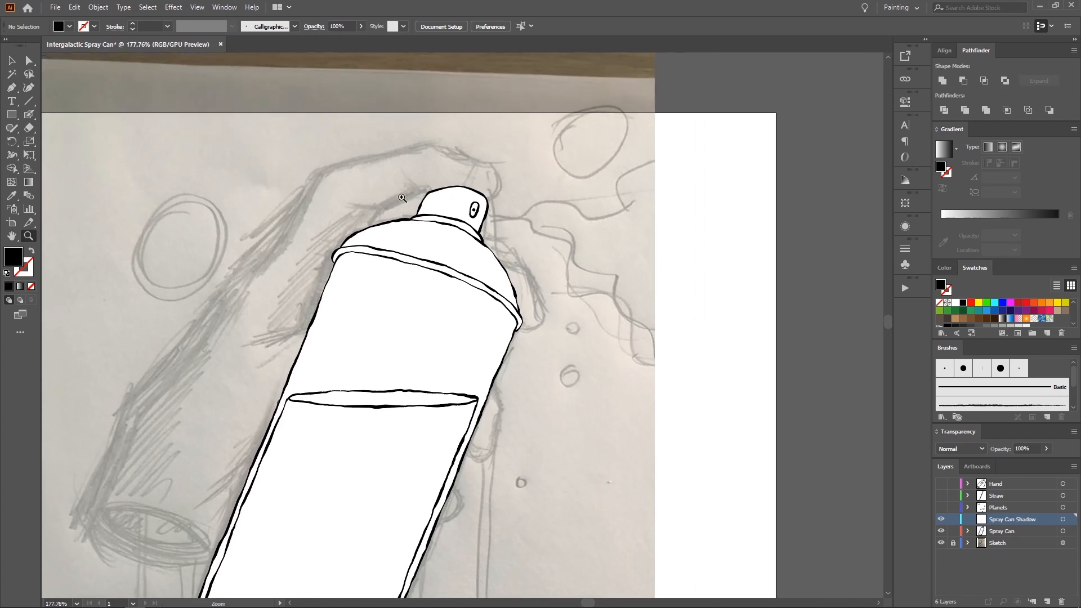
mouse_move(402, 198)
mouse_down()
mouse_move(506, 177)
mouse_move(439, 175)
mouse_move(481, 158)
mouse_move(428, 237)
mouse_move(499, 255)
mouse_up()
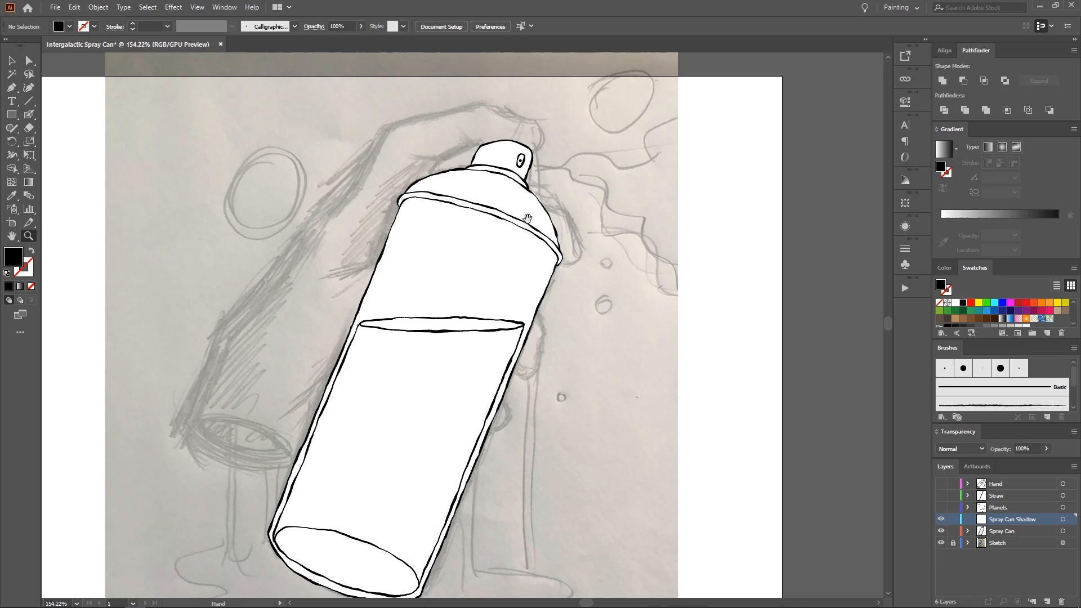
scroll(528, 218, down, 2)
scroll(671, 227, right, 2)
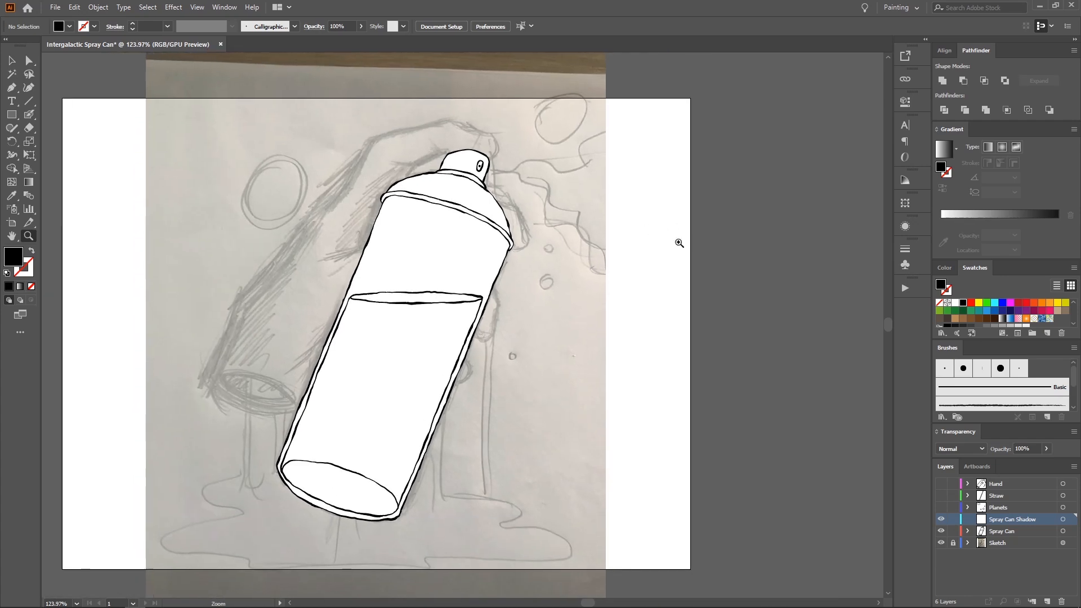
key(shift+b)
mouse_move(748, 238)
mouse_down()
mouse_move(754, 299)
mouse_move(757, 231)
mouse_move(776, 207)
mouse_up()
mouse_move(781, 233)
mouse_down()
mouse_move(813, 238)
mouse_move(828, 293)
mouse_up()
drag(796, 318, 784, 347)
drag(723, 329, 748, 331)
drag(701, 298, 719, 303)
mouse_move(707, 243)
mouse_down()
mouse_move(715, 252)
mouse_move(667, 261)
mouse_move(657, 278)
mouse_up()
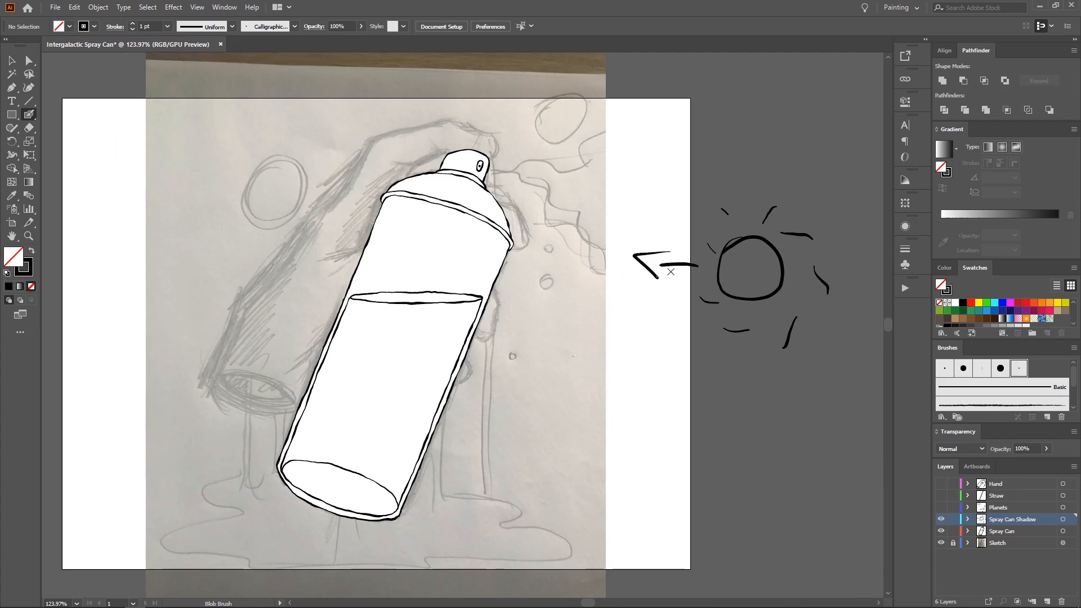
Step: Draw an arrow towards the can's shaded side and letter an underlined SHADOW beside it
scroll(657, 278, left, 3)
drag(224, 258, 350, 267)
drag(350, 269, 322, 283)
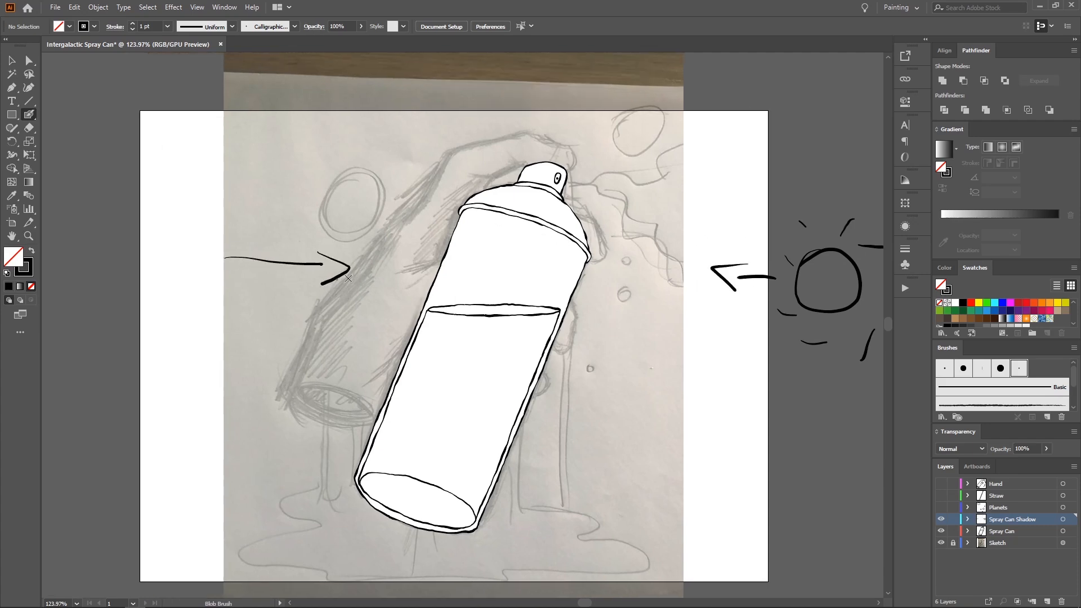
drag(385, 215, 364, 252)
mouse_move(394, 208)
mouse_down()
mouse_move(393, 242)
mouse_move(407, 241)
mouse_up()
drag(394, 229, 428, 224)
mouse_move(416, 222)
mouse_down()
mouse_move(423, 188)
mouse_move(434, 221)
mouse_up()
mouse_move(459, 188)
mouse_down()
mouse_move(454, 204)
mouse_move(458, 188)
mouse_up()
mouse_move(467, 169)
mouse_down()
mouse_move(482, 179)
mouse_move(497, 150)
mouse_up()
mouse_move(358, 269)
mouse_down()
mouse_move(490, 200)
mouse_move(373, 220)
mouse_move(389, 167)
mouse_up()
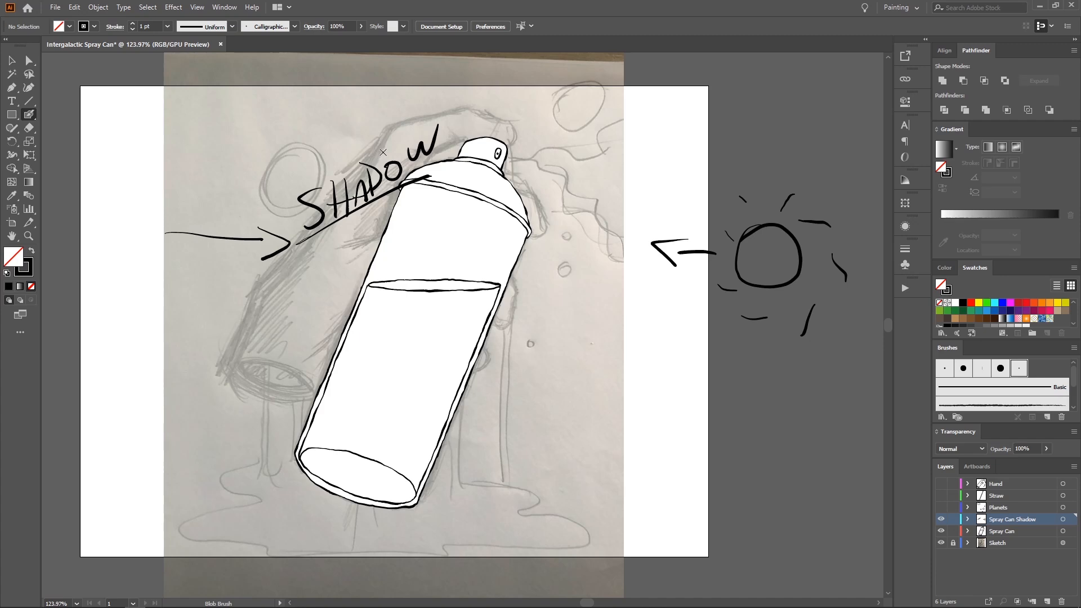
Step: Undo the sun, arrow and SHADOW lettering strokes on the Spray Can Shadow layer
key(ctrl+z)
key(ctrl+z)
key(ctrl+z)
key(ctrl+z)
key(ctrl+z)
key(ctrl+z)
key(ctrl+z)
key(ctrl+z)
key(ctrl+z)
key(ctrl+z)
key(ctrl+z)
key(ctrl+z)
key(ctrl+z)
key(ctrl+z)
key(ctrl+z)
key(ctrl+z)
key(ctrl+z)
key(ctrl+z)
key(ctrl+z)
key(ctrl+z)
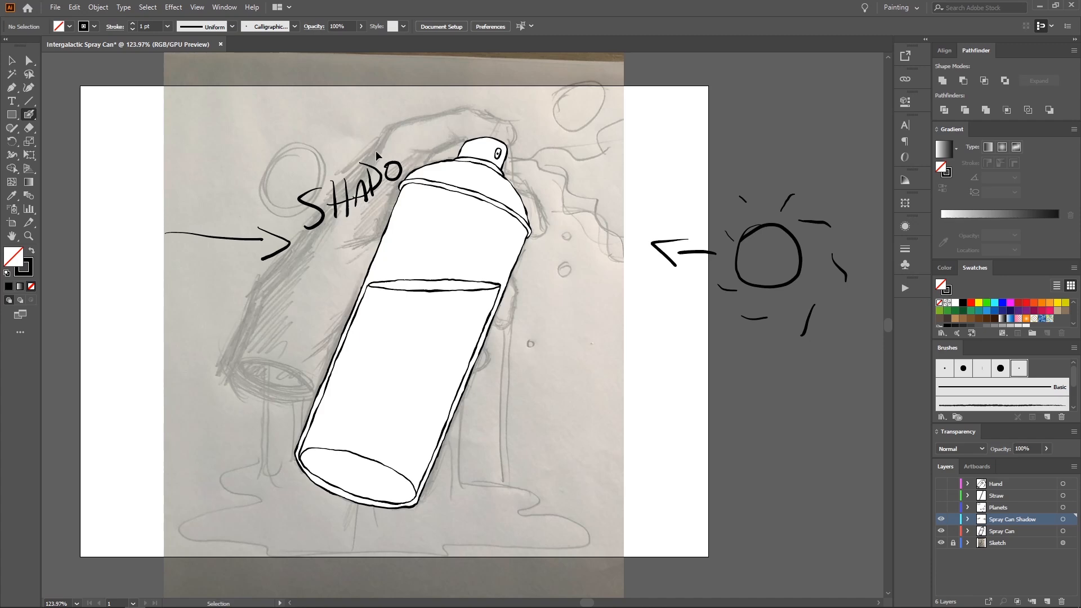
key(ctrl+z)
key(ctrl+z)
key(ctrl+z)
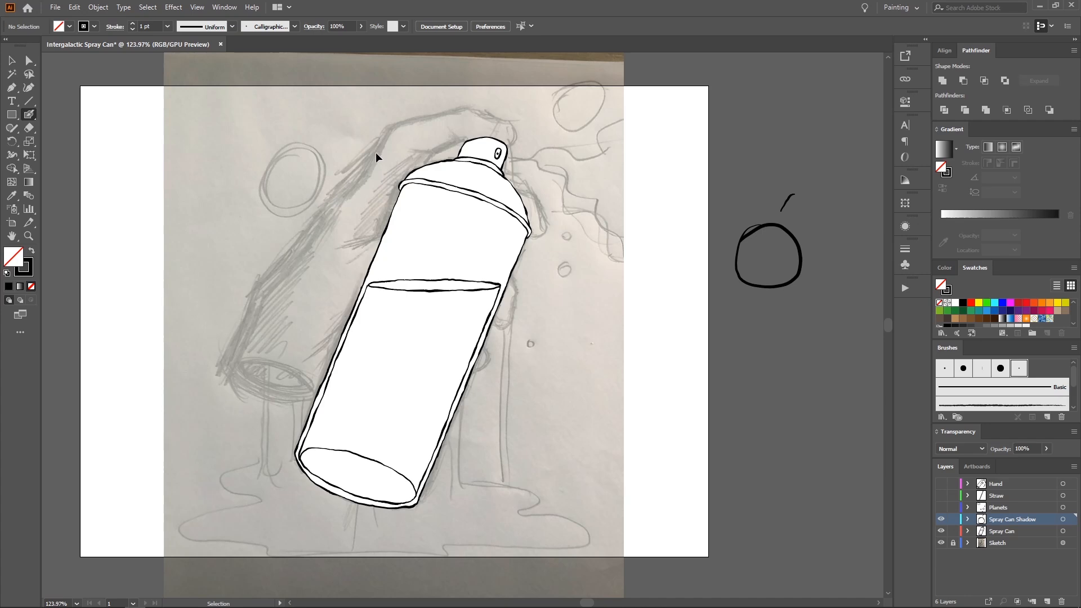
scroll(374, 154, right, 2)
key(ctrl+z)
key(ctrl+z)
key(ctrl+z)
key(ctrl+z)
key(ctrl+z)
key(ctrl+z)
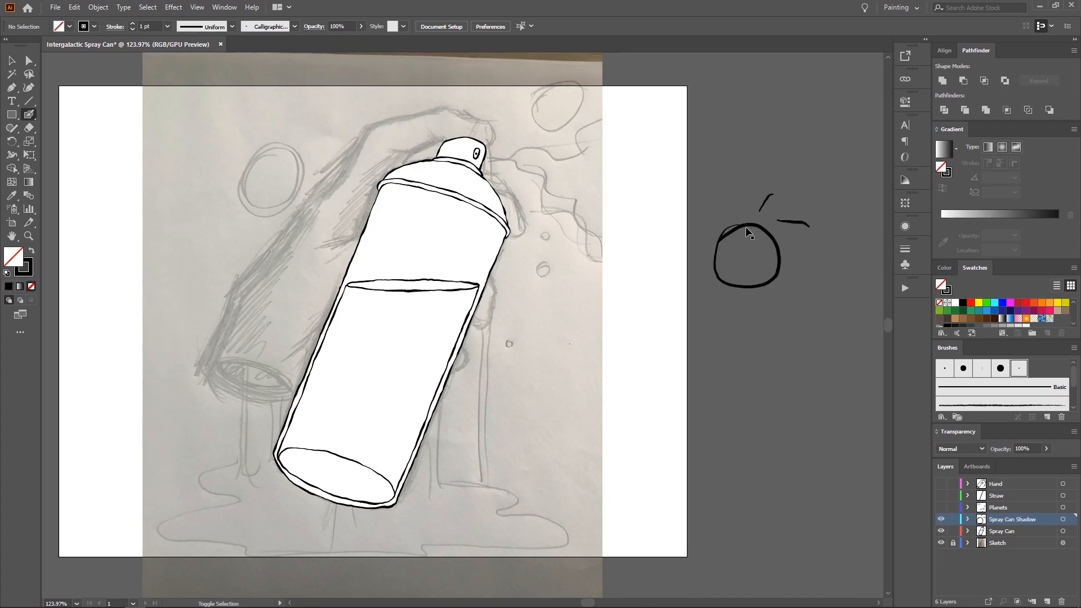
key(ctrl+shift+z)
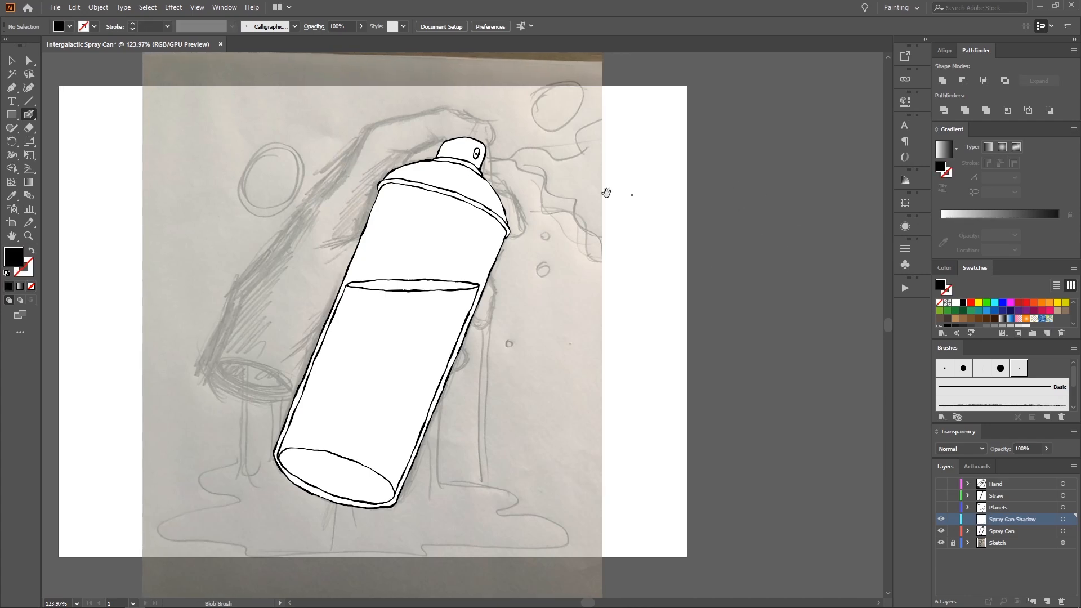
Step: Examine the top of the can up close and check the nozzle cap's white fill shape by selecting it
mouse_move(451, 148)
mouse_down()
mouse_move(497, 184)
mouse_move(517, 173)
mouse_move(499, 174)
mouse_up()
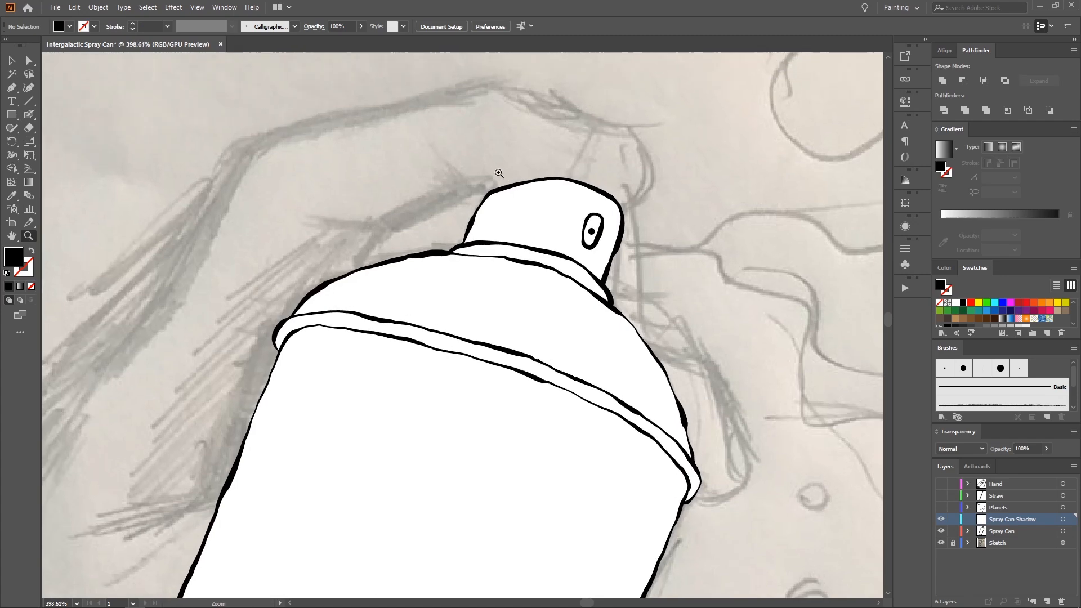
drag(417, 170, 428, 139)
drag(428, 139, 488, 175)
key(a)
click(501, 169)
drag(426, 165, 468, 192)
key(a)
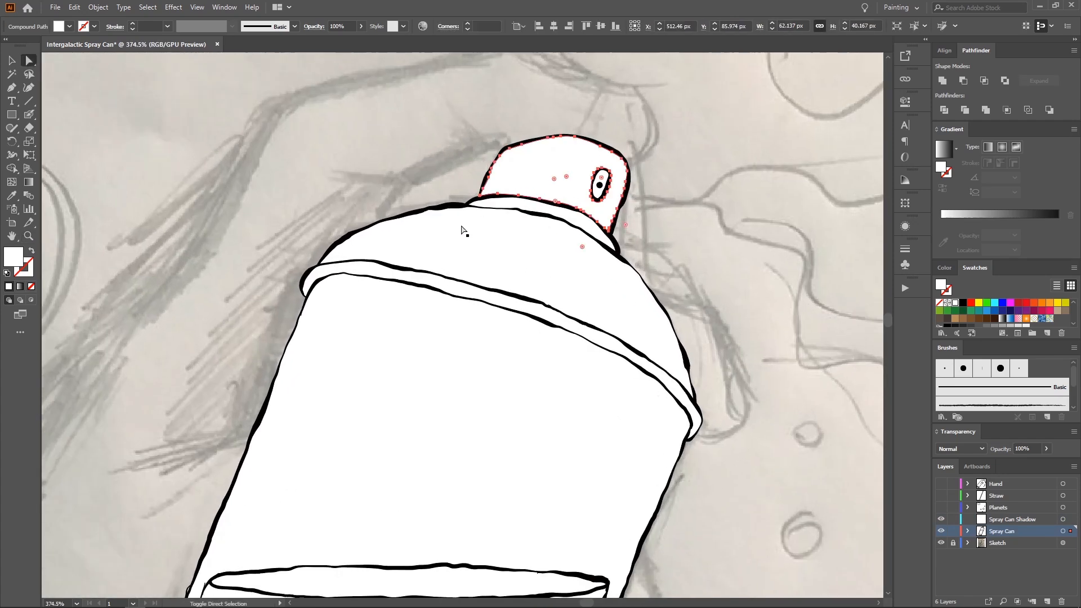
click(413, 165)
Step: Paint a black-filled shadow shape on the shaded side of the nozzle cap with the Paintbrush
key(z)
drag(415, 162, 260, 119)
key(b)
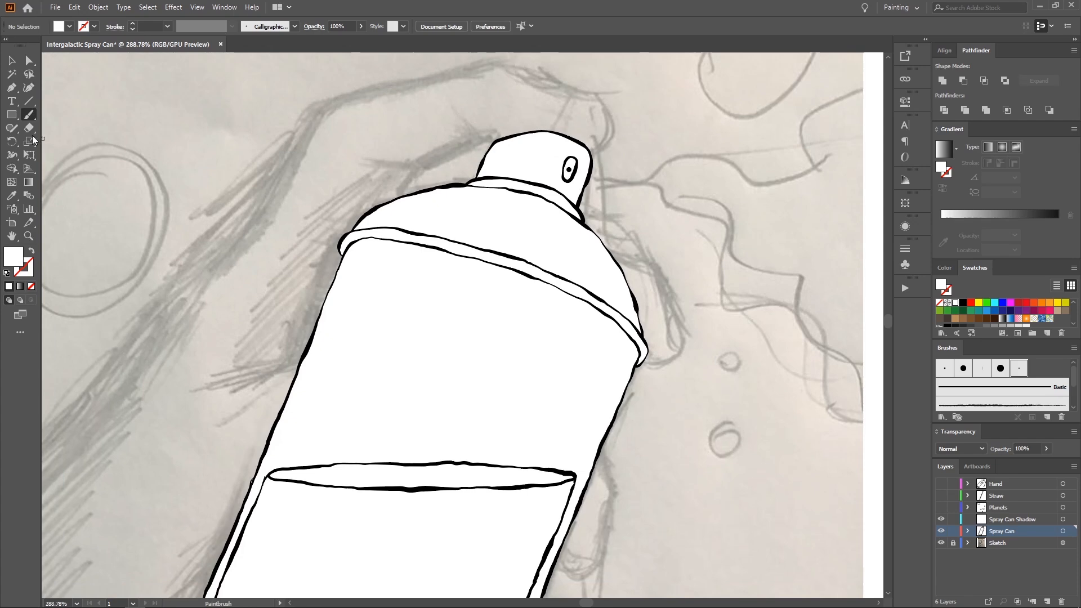
click(31, 115)
click(961, 304)
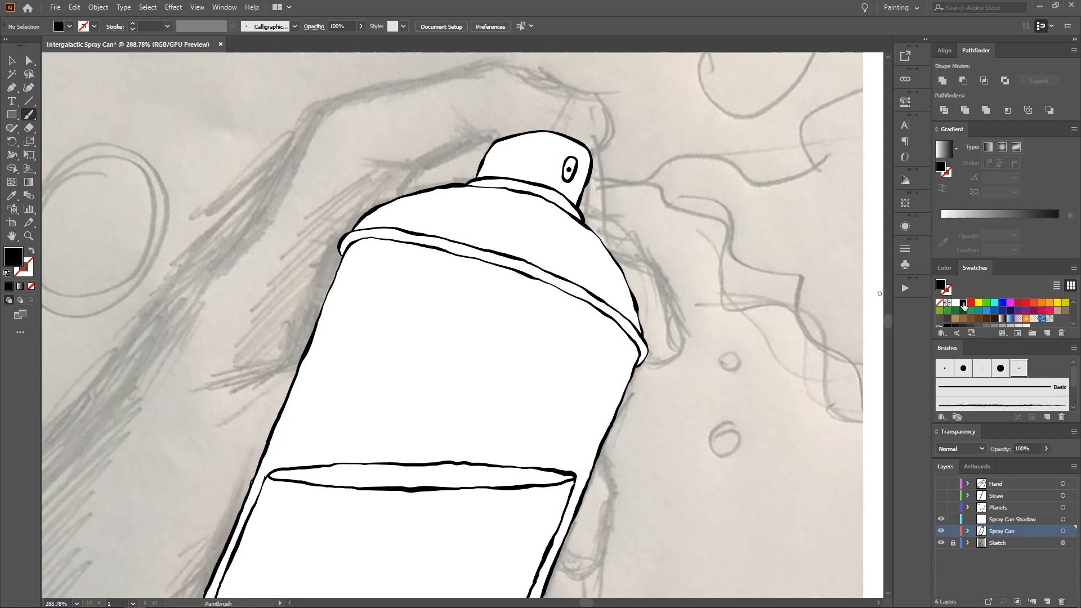
key(F6)
drag(499, 150, 501, 162)
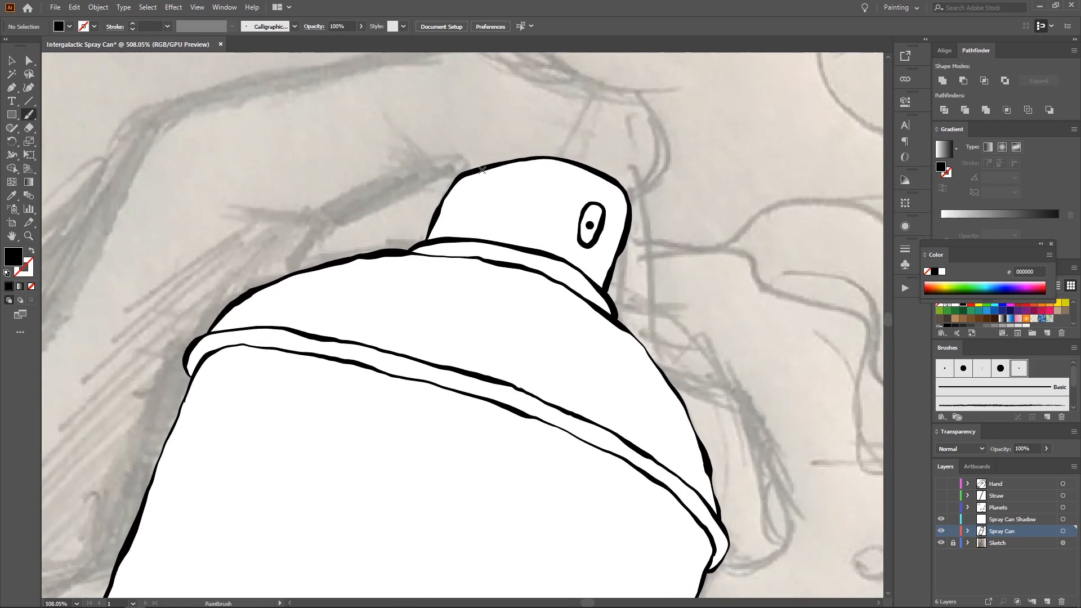
mouse_move(461, 194)
mouse_down()
mouse_move(443, 240)
mouse_move(508, 246)
mouse_move(485, 215)
mouse_move(494, 192)
mouse_move(571, 164)
mouse_move(483, 169)
mouse_move(455, 203)
mouse_up()
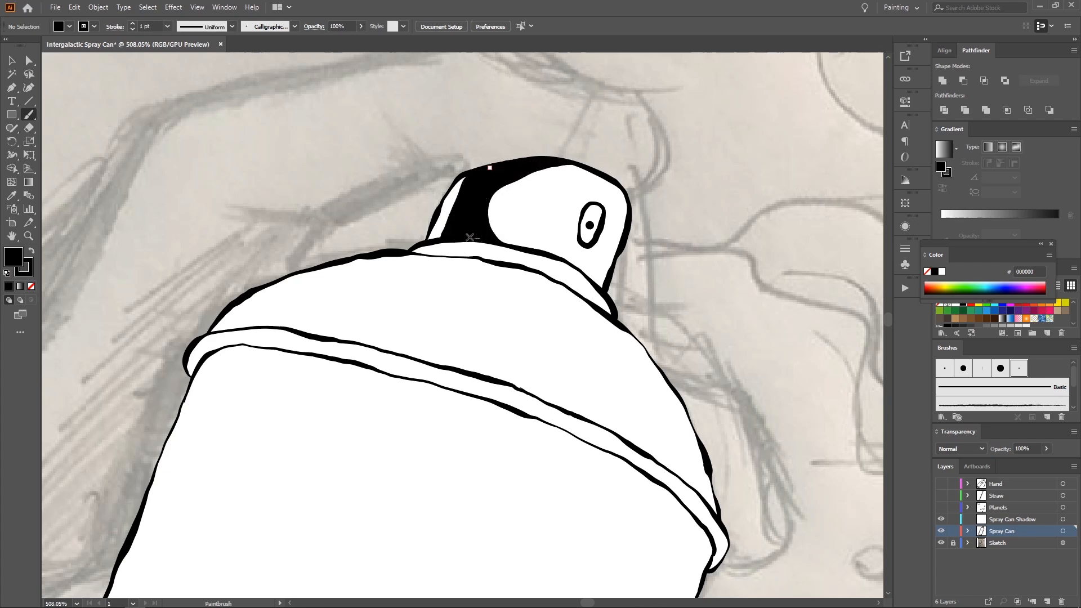
scroll(465, 217, down, 1)
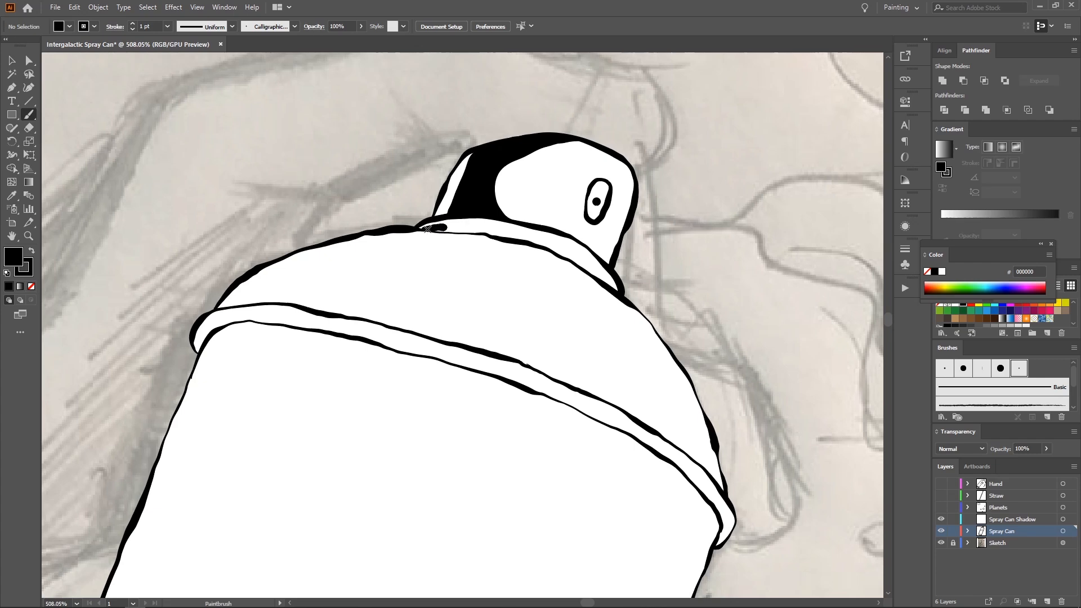
drag(427, 228, 549, 249)
key(ctrl+z)
Step: Remove the Paintbrush fill and paint a black shadow band along the can's collar just below the nozzle cap
click(31, 286)
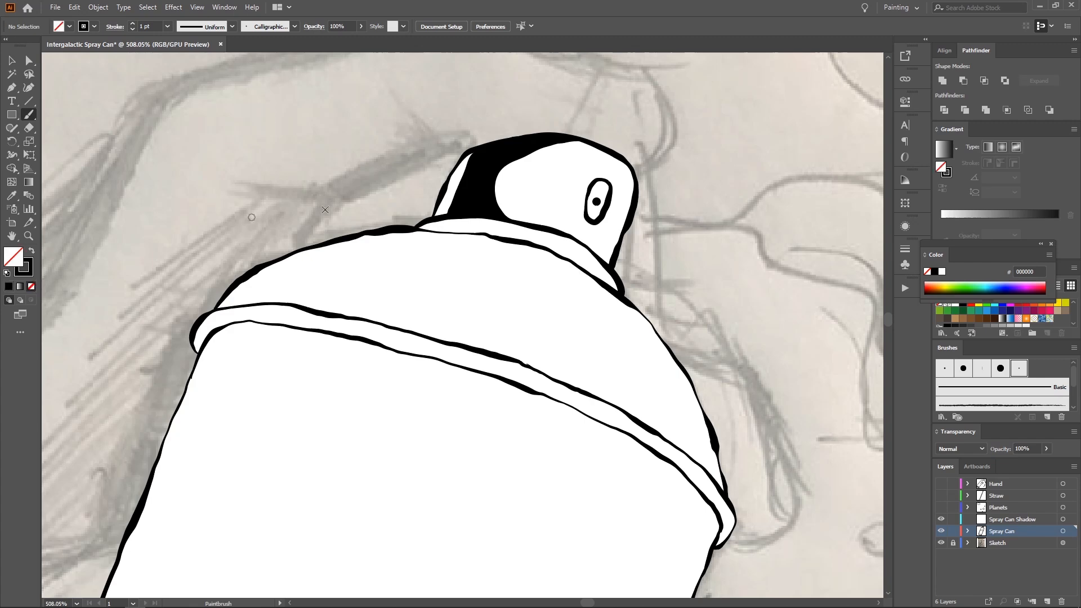
drag(417, 226, 554, 249)
mouse_move(418, 230)
mouse_down()
mouse_move(504, 233)
mouse_move(586, 272)
mouse_up()
key(ctrl+z)
key(z)
drag(568, 216, 481, 206)
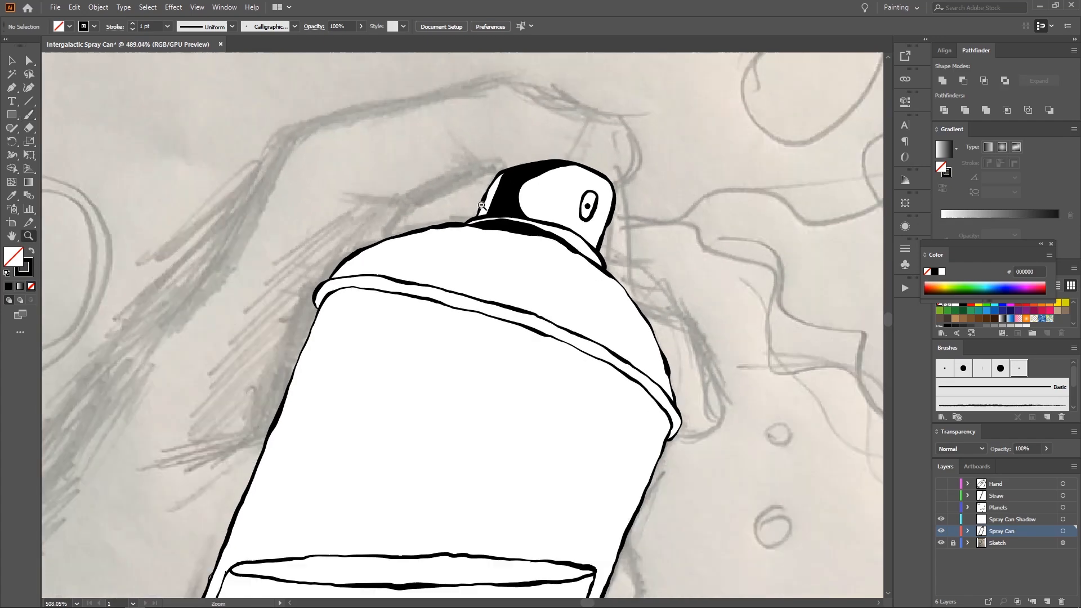
drag(560, 206, 603, 208)
Step: Extend the black collar shadow with the Paintbrush along the collar to its far end below the nozzle opening
key(shift+b)
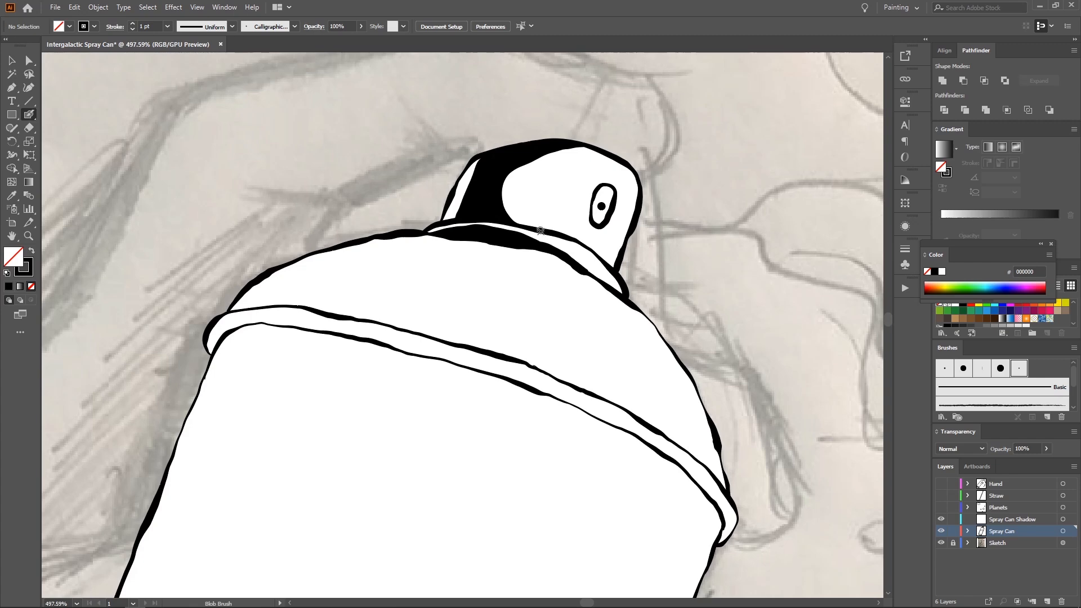
key(b)
drag(562, 250, 612, 287)
key(z)
drag(625, 213, 506, 219)
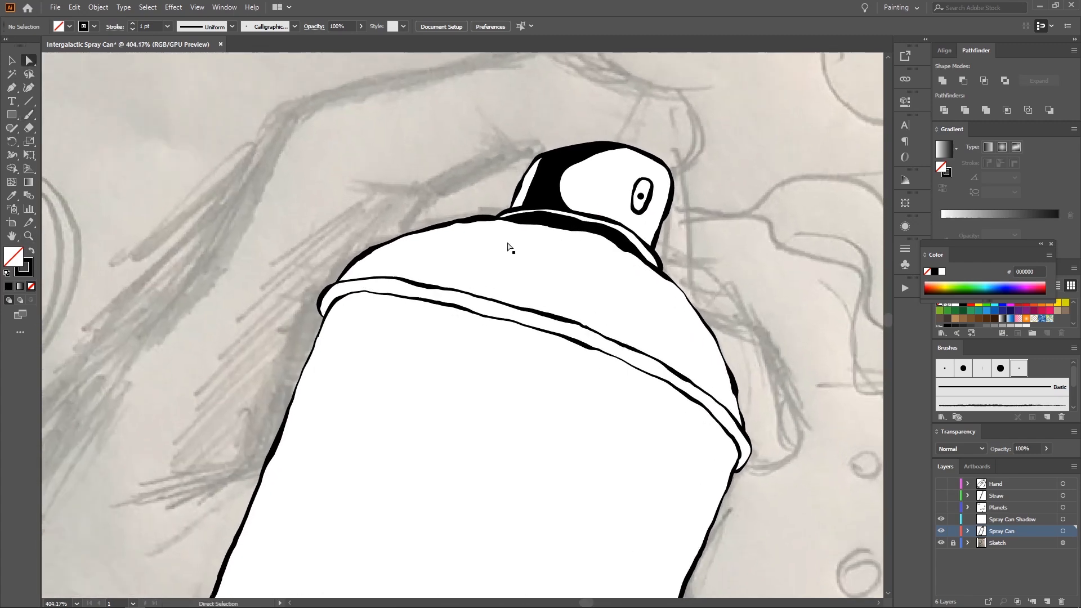
Step: Offset the path of the white dome shape below the collar by -2 px with round joins
ctrl+click(505, 242)
scroll(459, 232, up, 2)
scroll(442, 218, down, 3)
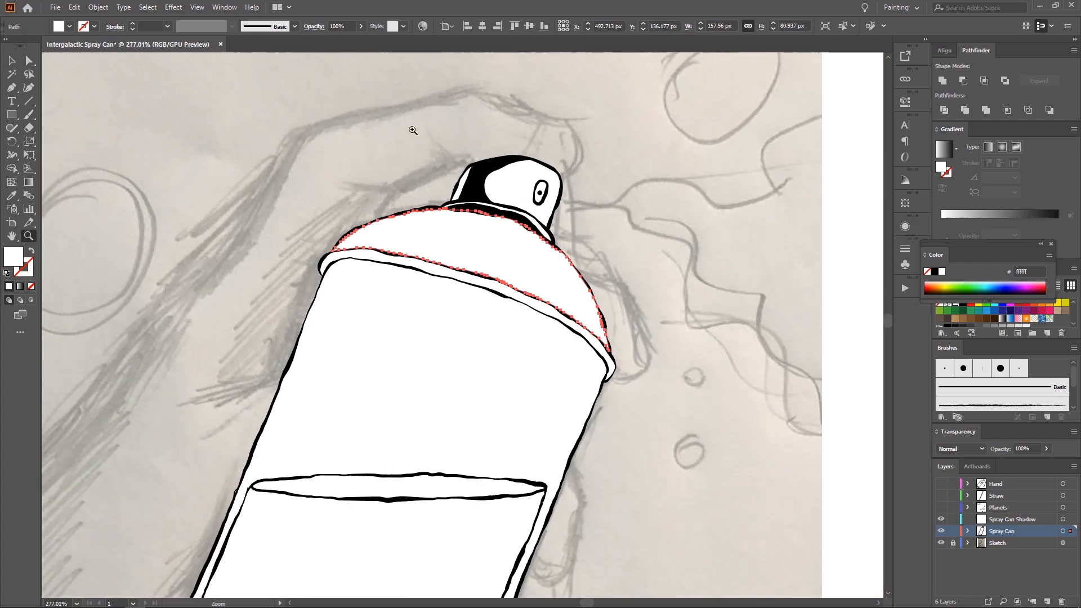
click(98, 8)
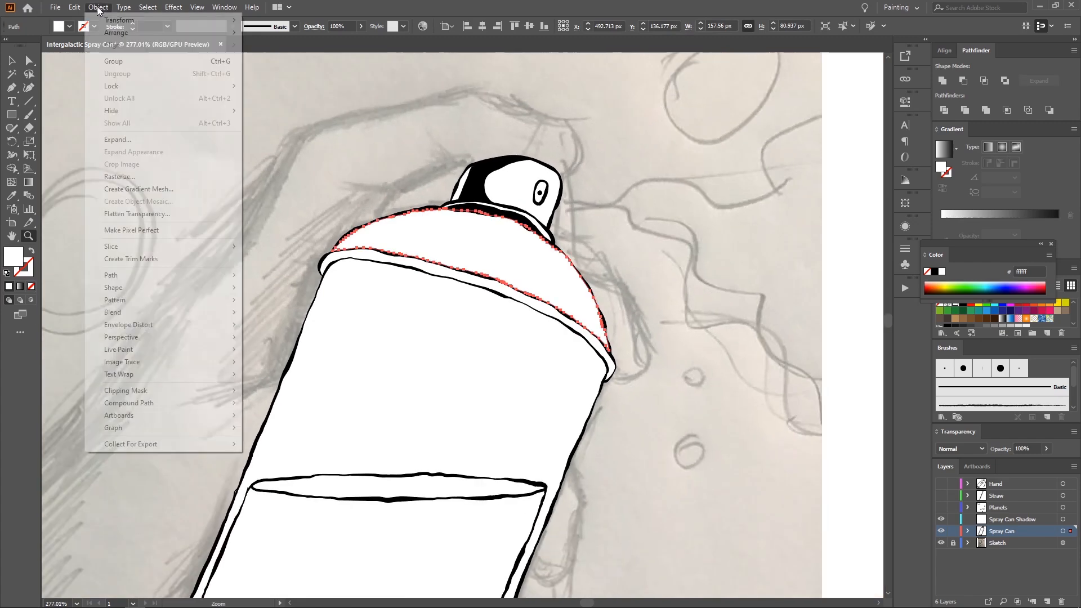
mouse_move(143, 274)
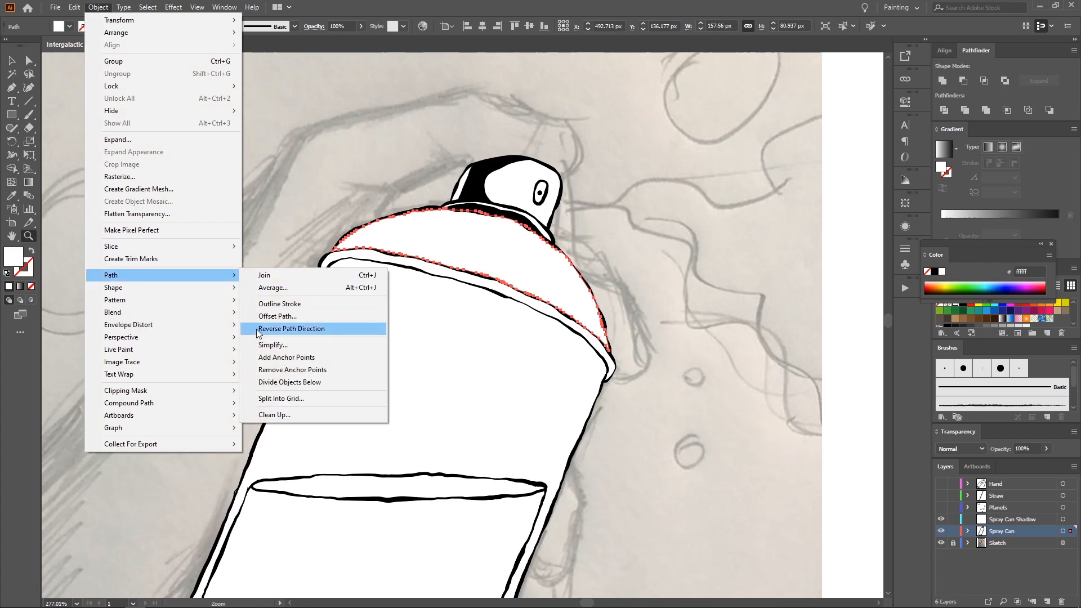
click(274, 317)
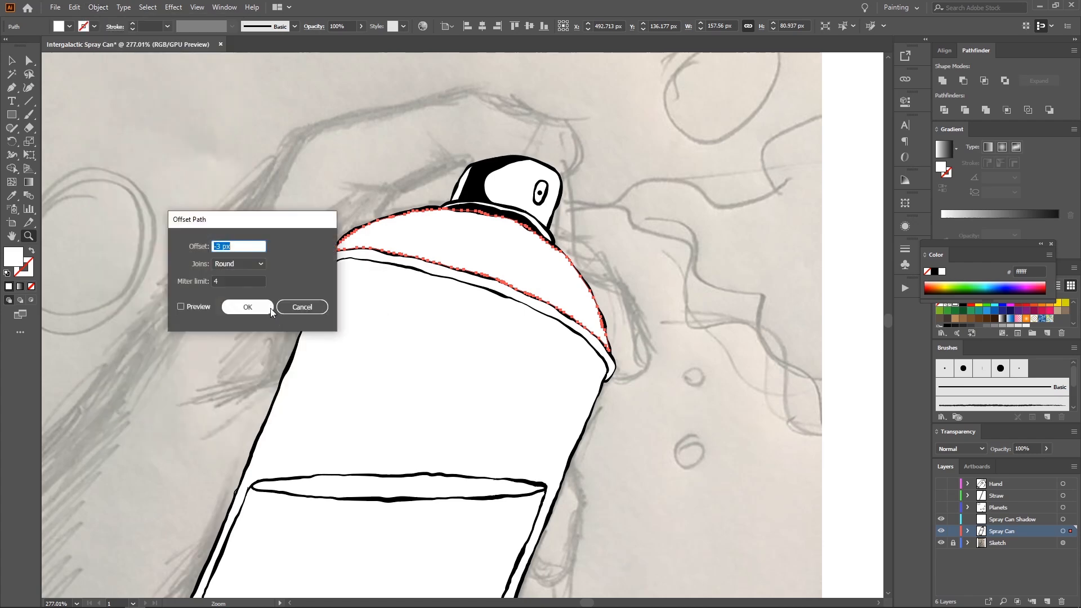
click(191, 306)
click(261, 245)
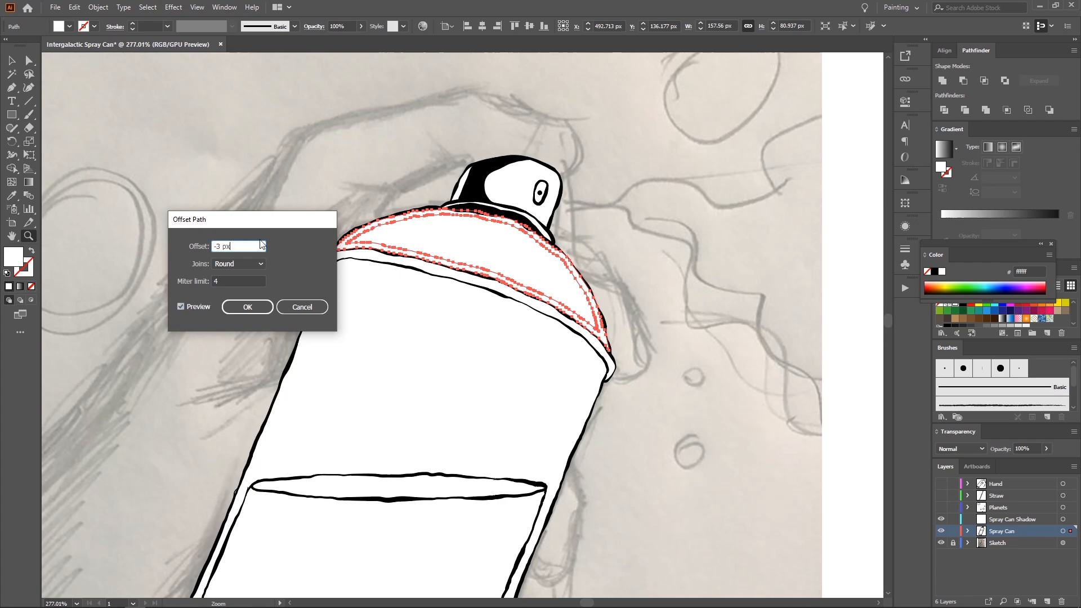
key(Up)
click(246, 307)
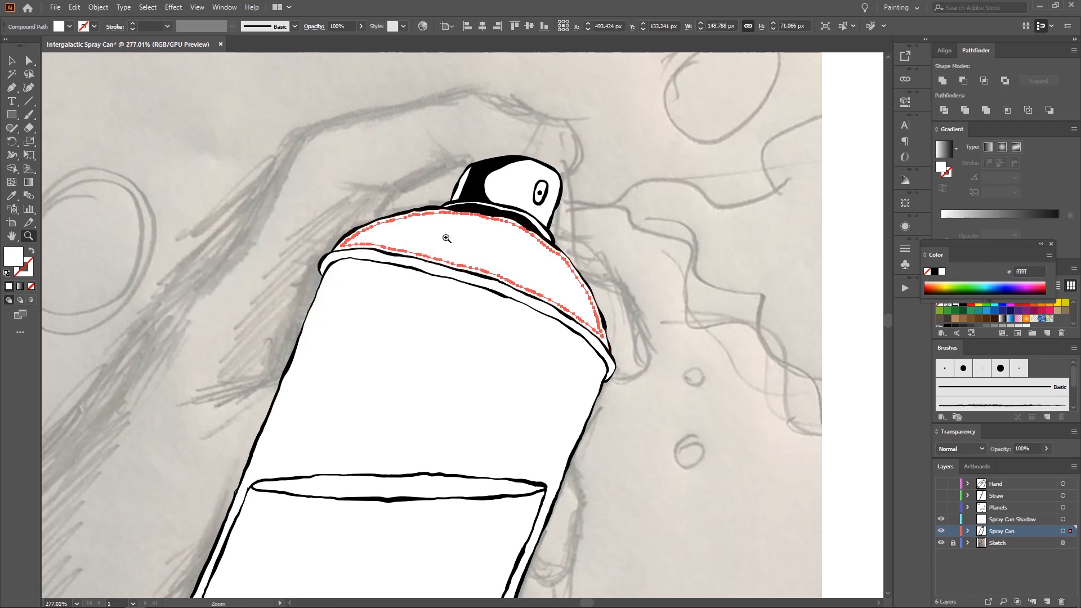
Step: Turn the inset dome shape black by sampling the nozzle cap's shadow with the Eyedropper, and deselect it
key(i)
click(480, 192)
key(a)
click(632, 252)
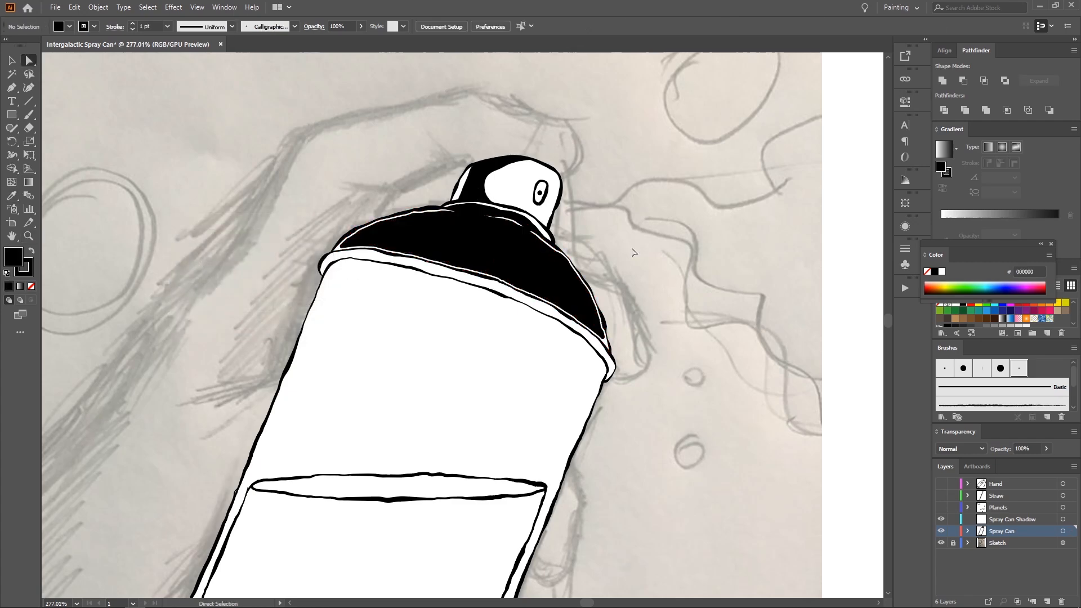
Step: Remove the stroke from the inset dome shape while keeping its black fill
scroll(630, 251, down, 5)
scroll(619, 246, up, 7)
click(514, 276)
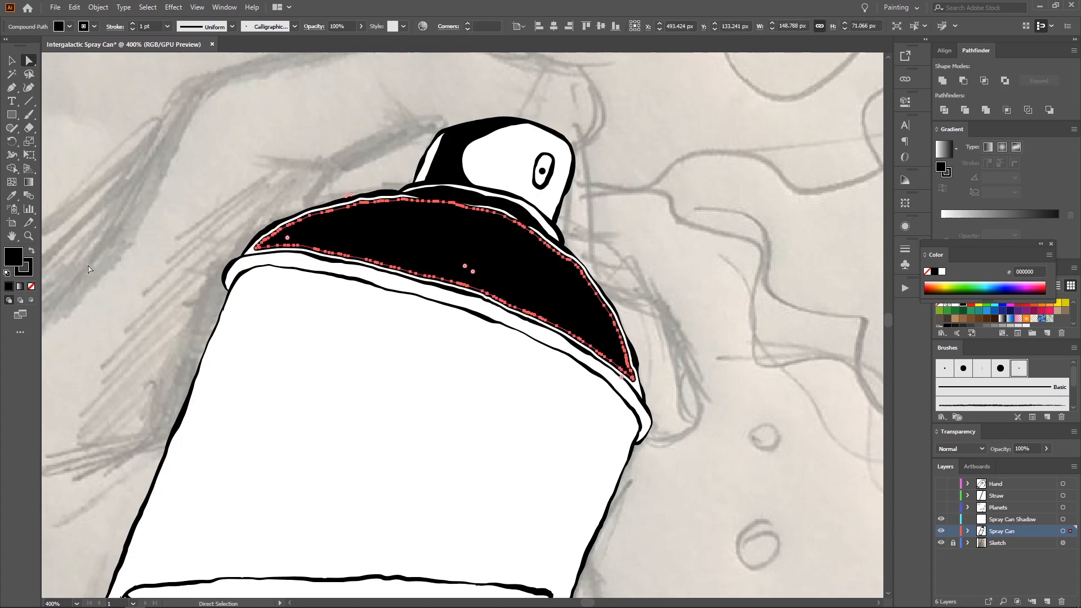
click(32, 287)
click(126, 272)
key(ctrl+z)
click(28, 273)
click(32, 287)
key(x)
click(103, 241)
Step: Select the black dome shape and erase along its upper edge where it meets the collar shadow
scroll(104, 241, down, 2)
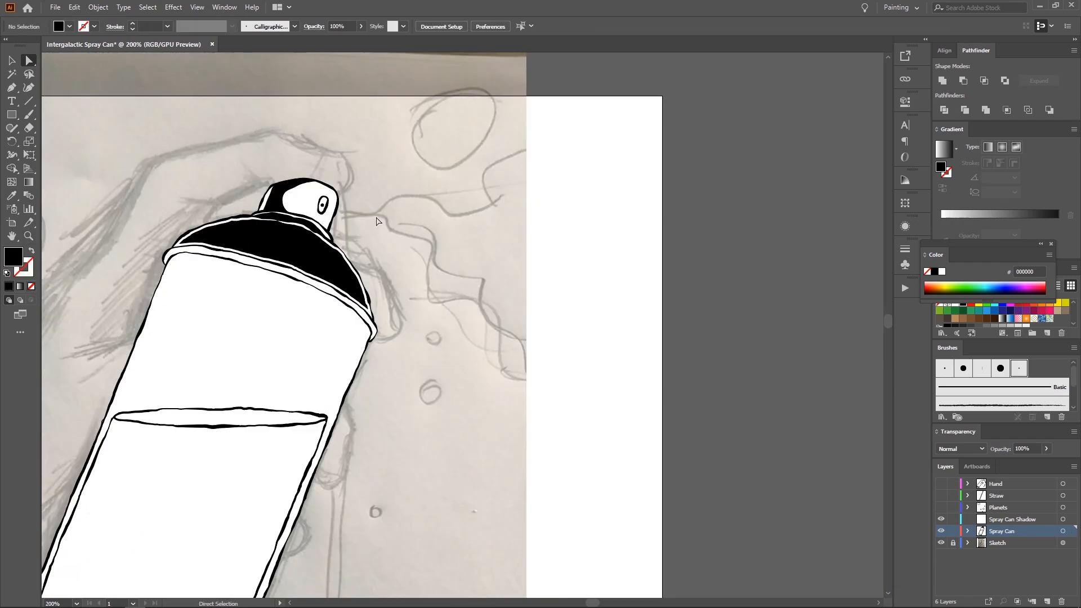
scroll(299, 241, up, 2)
click(276, 228)
drag(226, 275, 314, 294)
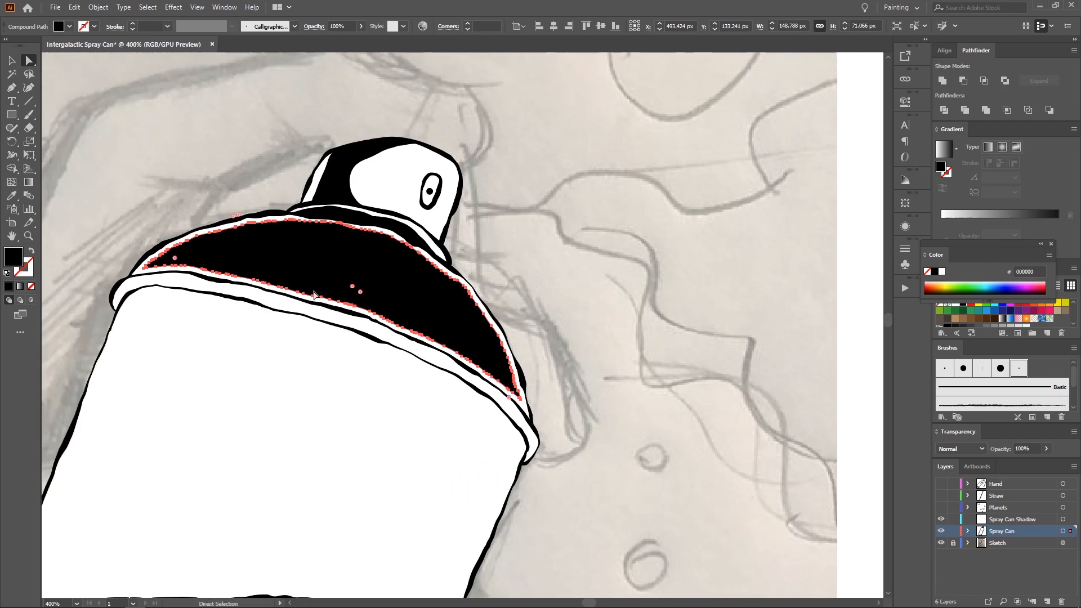
key(shift+e)
drag(281, 214, 395, 233)
key(z)
alt+click(409, 237)
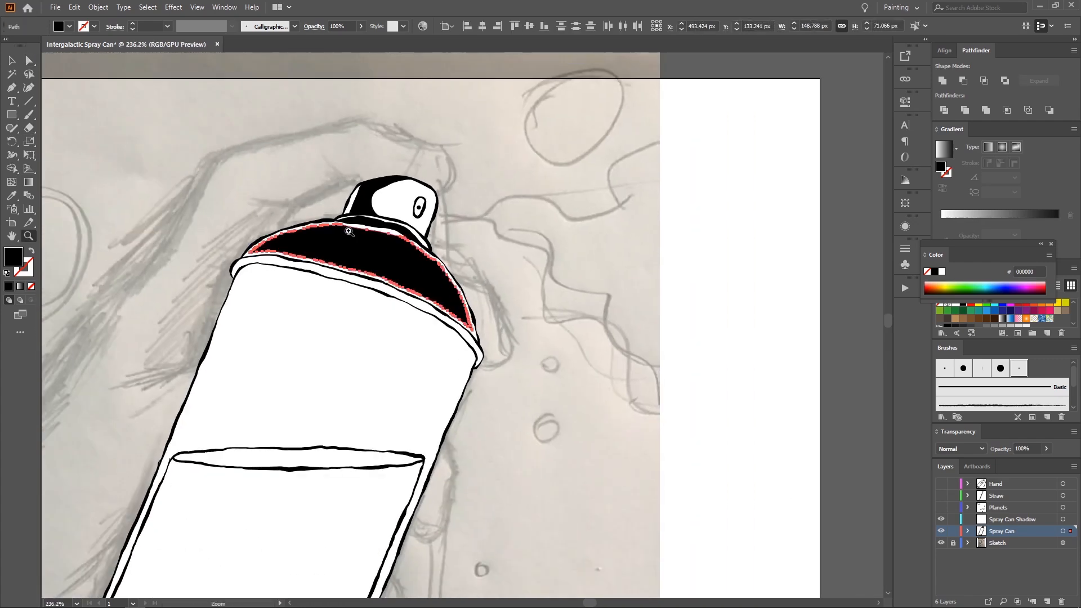
scroll(432, 315, up, 3)
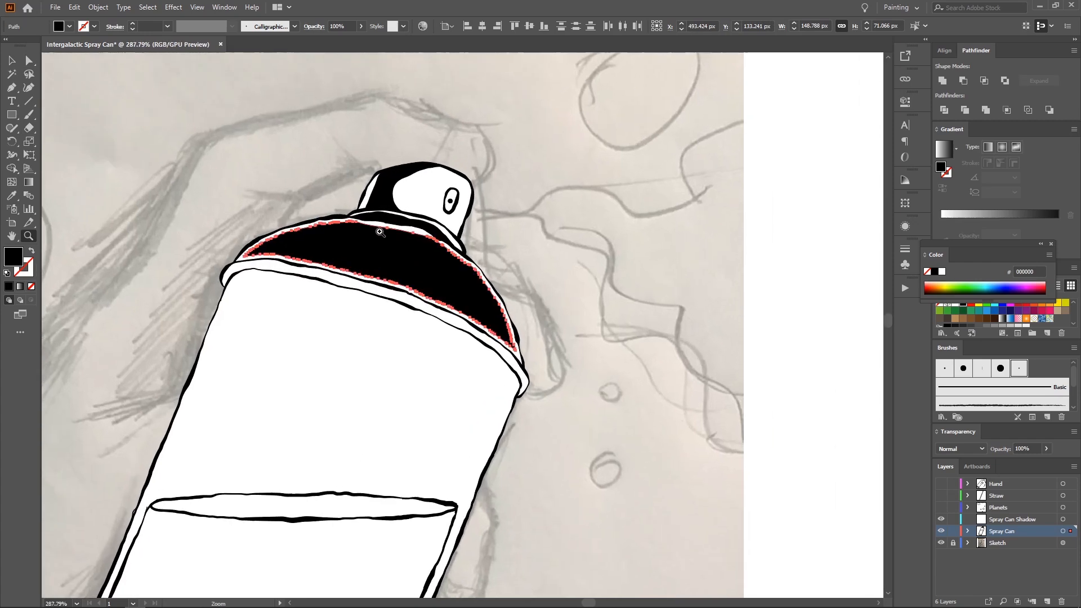
Step: Cut the black dome shape along a curve with the Eraser and delete the piece on the lit side
key(shift+e)
mouse_move(403, 233)
mouse_down()
mouse_move(423, 274)
mouse_move(459, 303)
mouse_up()
key(ctrl+z)
key(a)
click(504, 290)
key(Delete)
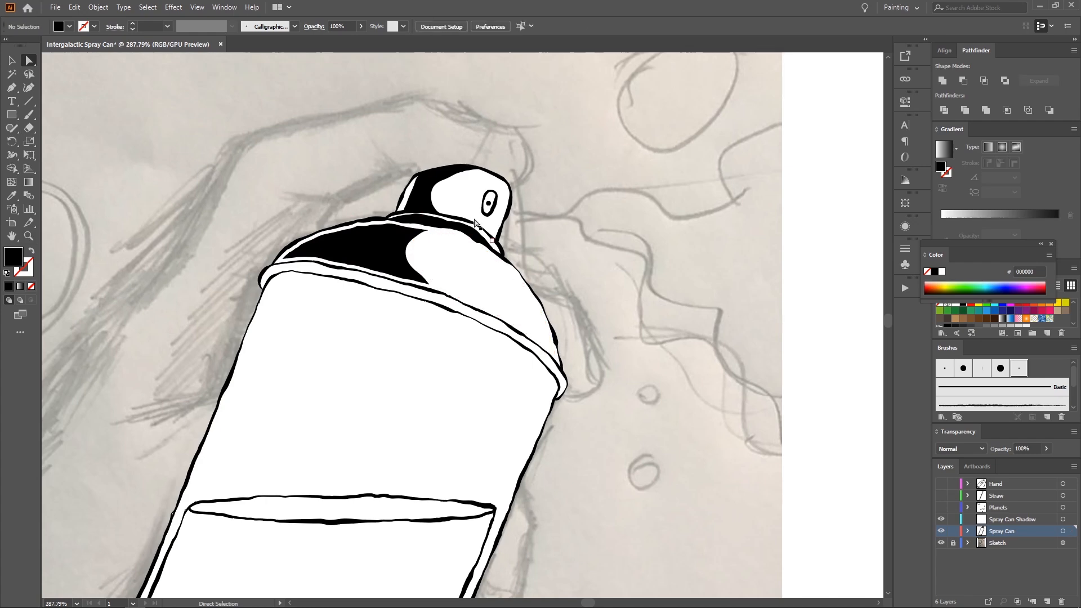
Step: Paint with the Blob Brush along the dome shadow's lower edge to close the white gap to the rim outline
key(z)
drag(375, 241, 312, 189)
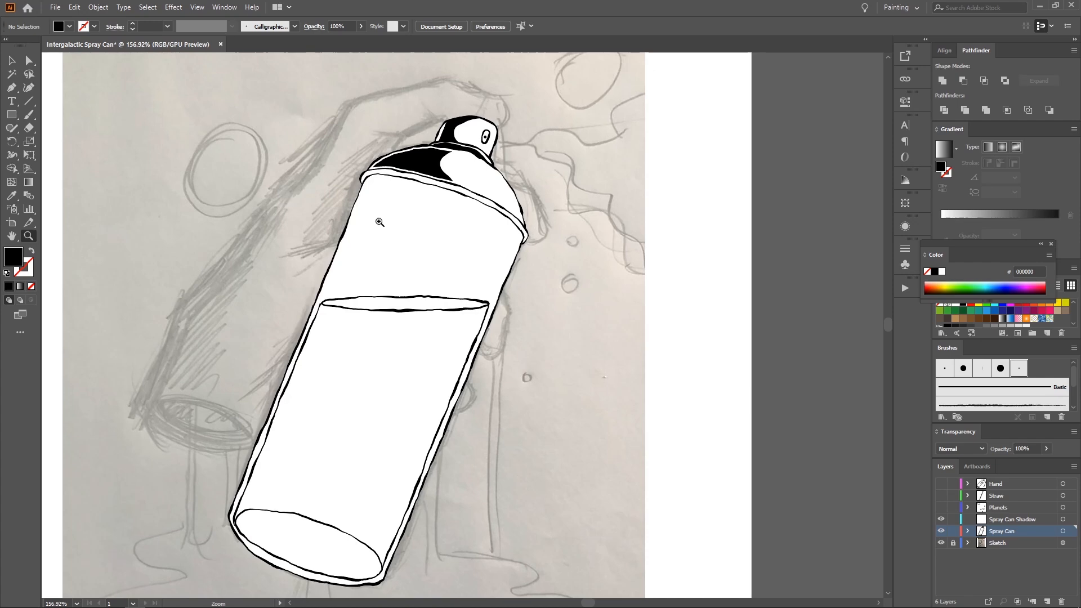
drag(320, 222, 359, 165)
key(a)
click(361, 206)
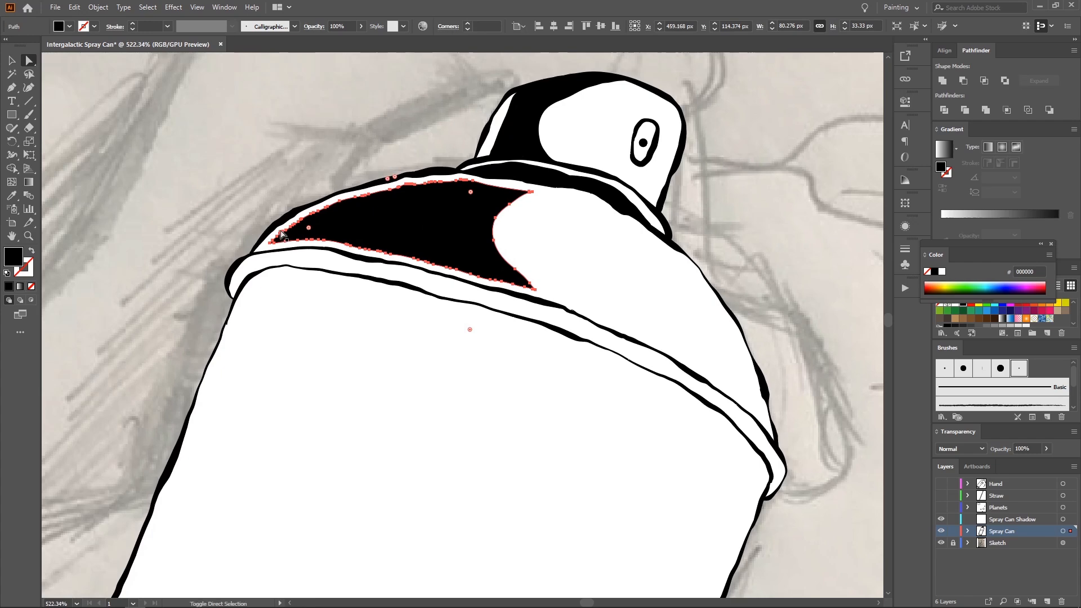
key(shift+b)
drag(314, 248, 541, 298)
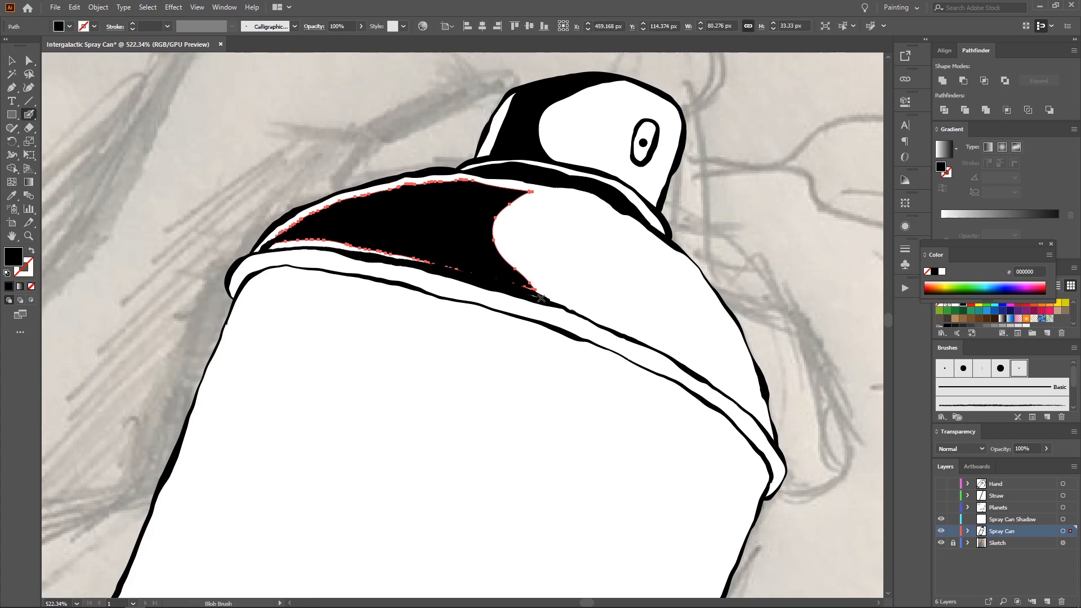
key(ctrl+shift+a)
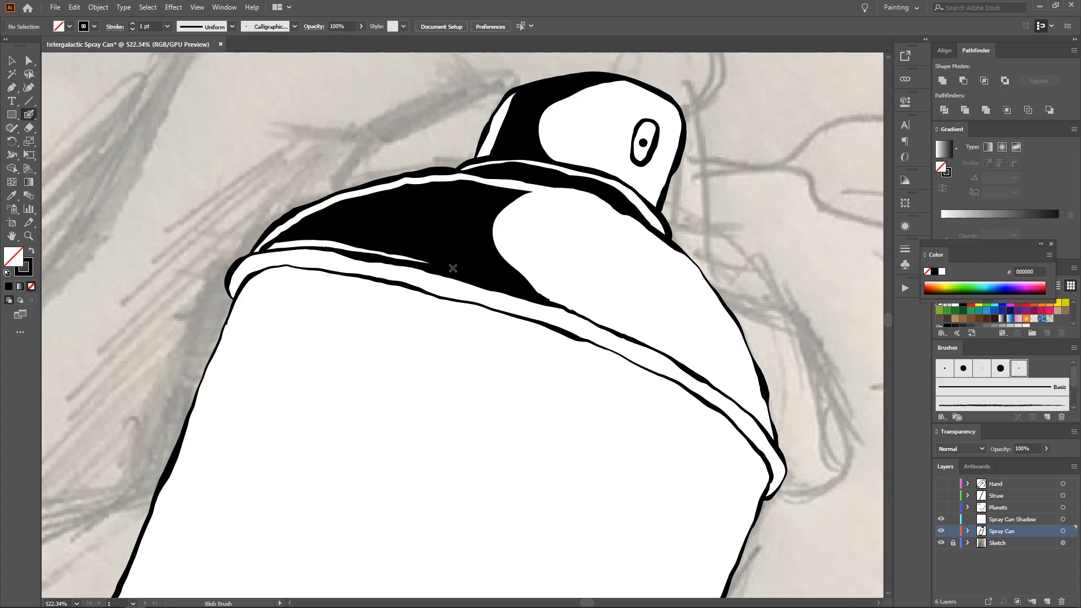
mouse_move(415, 261)
mouse_down()
mouse_move(330, 239)
mouse_move(263, 248)
mouse_move(304, 243)
mouse_move(275, 246)
mouse_up()
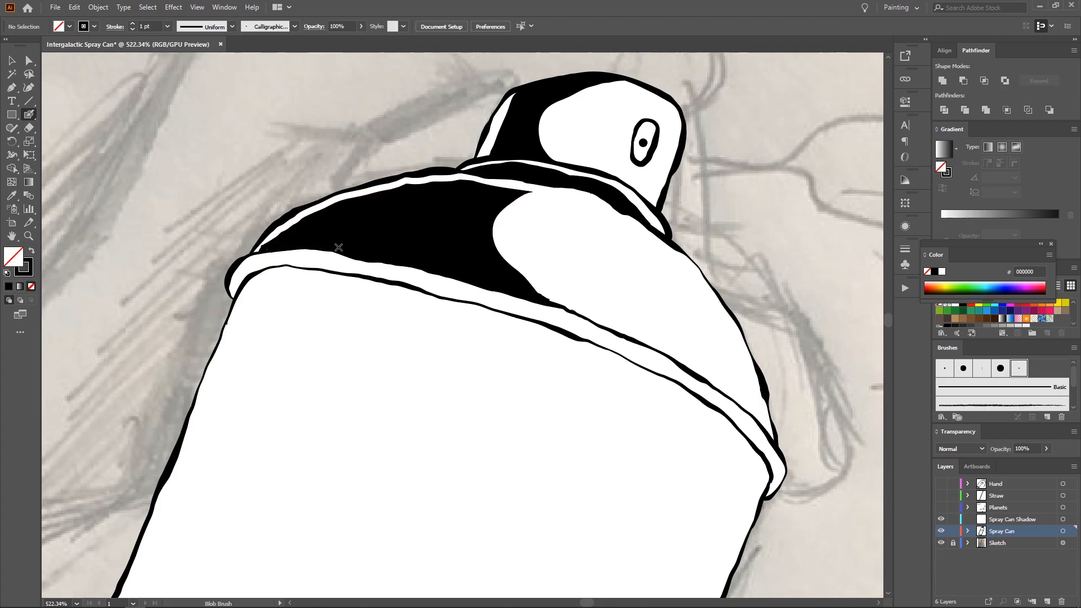
Step: Select the black shadow on the can's dome and touch up its edges with the Eraser
key(z)
mouse_move(348, 210)
mouse_down()
mouse_move(243, 200)
mouse_move(348, 209)
mouse_move(428, 187)
mouse_up()
ctrl+click(348, 209)
key(shift+e)
key(z)
drag(506, 200, 346, 132)
ctrl+click(354, 191)
key(space)
mouse_move(299, 176)
mouse_down()
mouse_move(389, 180)
mouse_move(309, 189)
mouse_up()
ctrl+click(370, 170)
key(shift+e)
key(z)
ctrl+click(530, 171)
drag(437, 186, 407, 178)
scroll(407, 178, down, 1)
scroll(407, 177, left, 1)
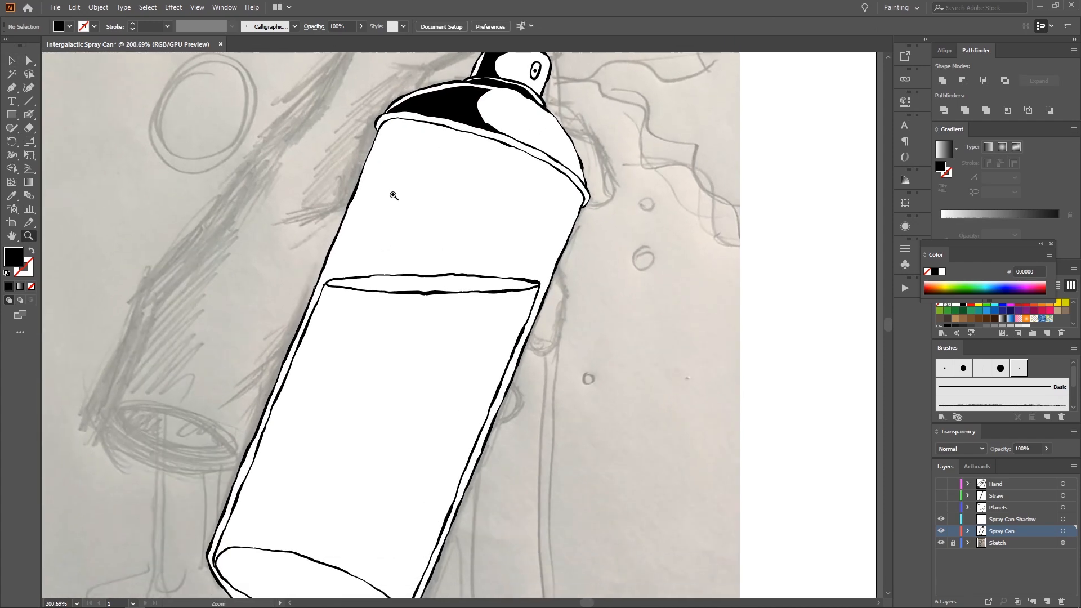
Step: Select the white shape of the can's upper body and offset its path by -3 px with round joins
key(a)
click(394, 203)
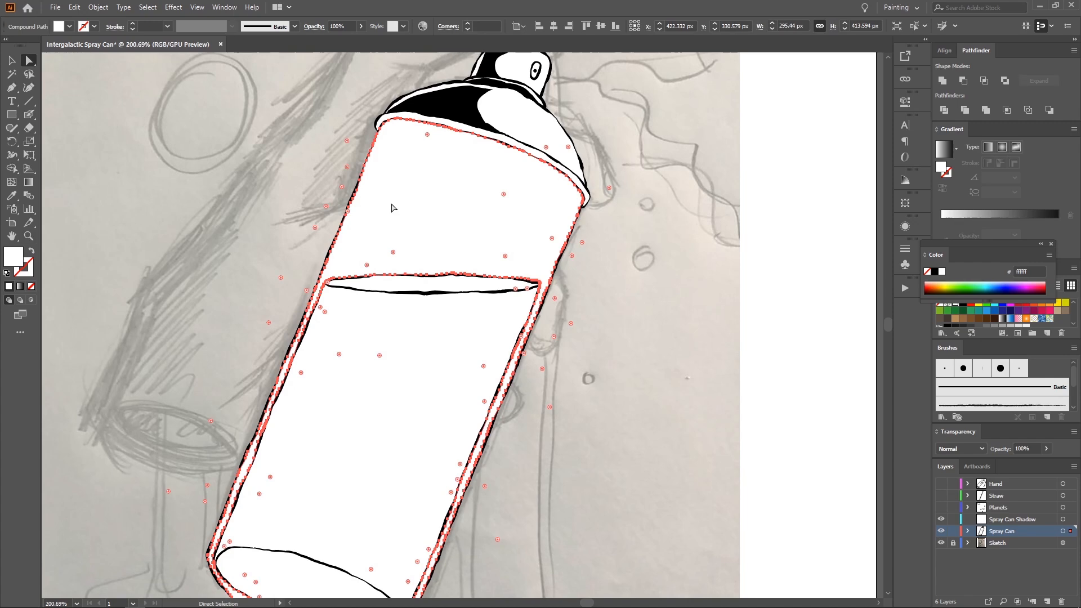
scroll(393, 207, down, 1)
scroll(393, 207, left, 1)
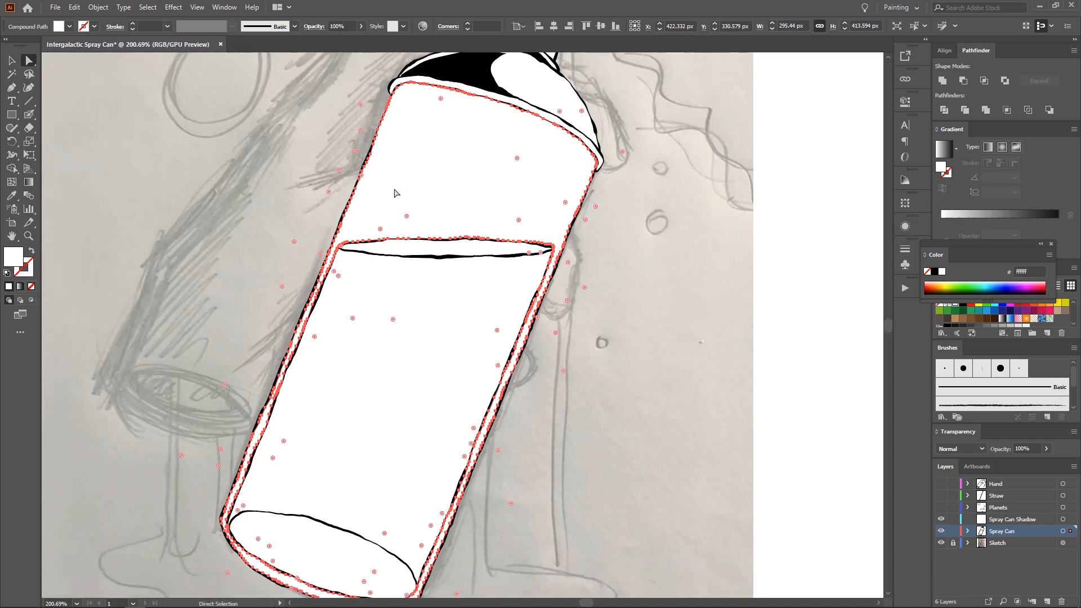
scroll(383, 214, up, 2)
scroll(383, 214, right, 1)
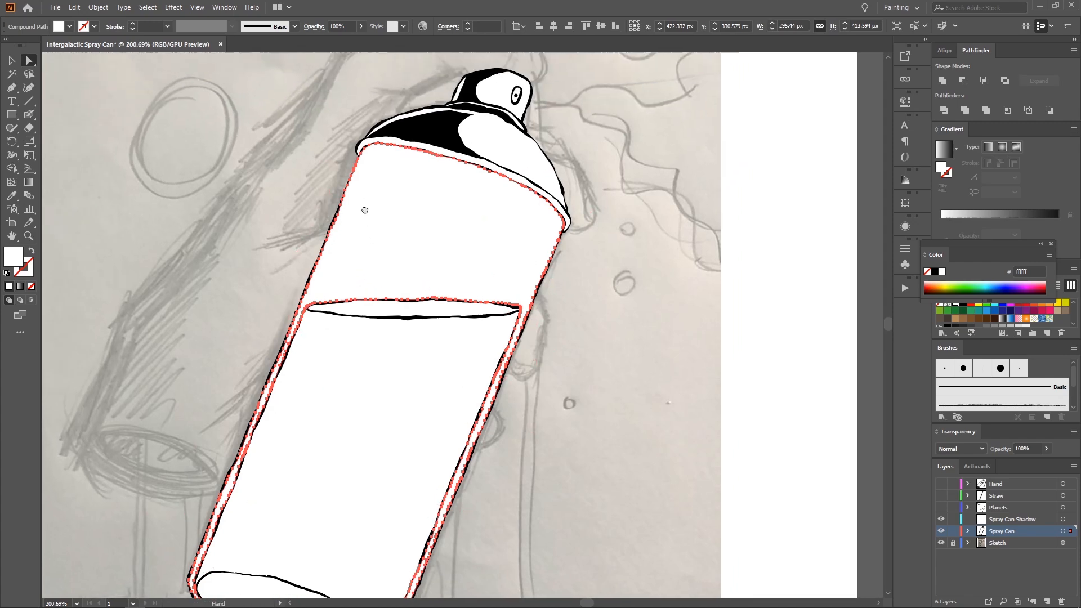
scroll(365, 210, up, 1)
scroll(365, 210, right, 1)
click(98, 8)
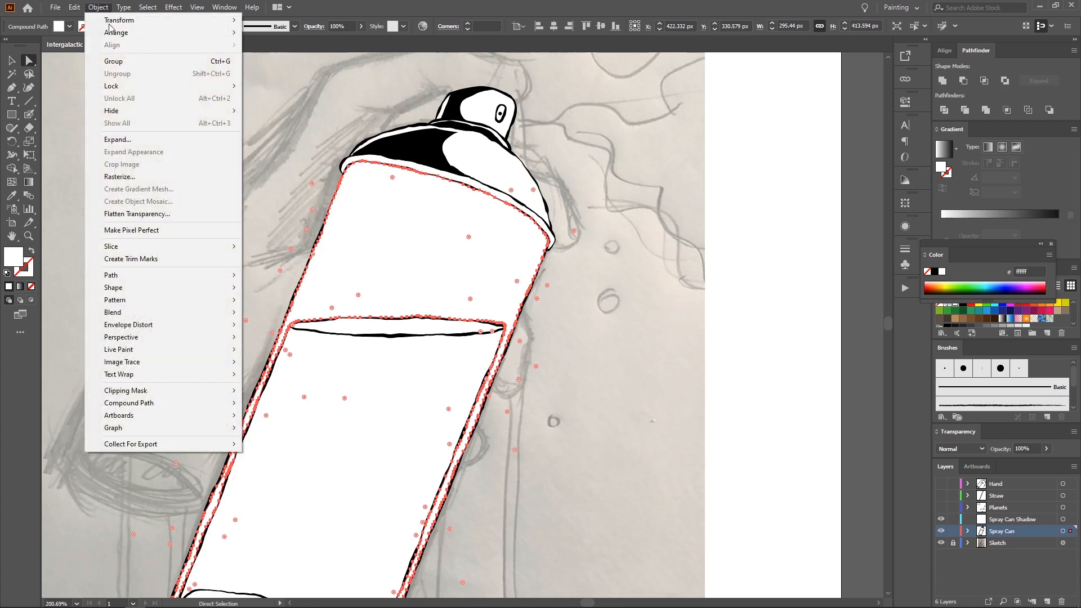
mouse_move(206, 279)
click(278, 315)
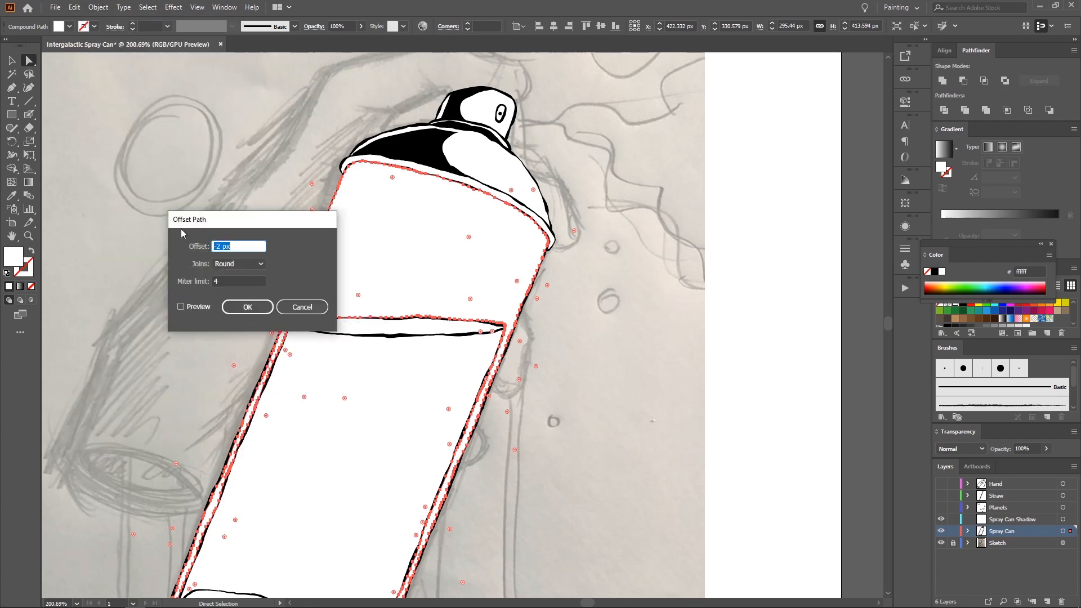
click(181, 307)
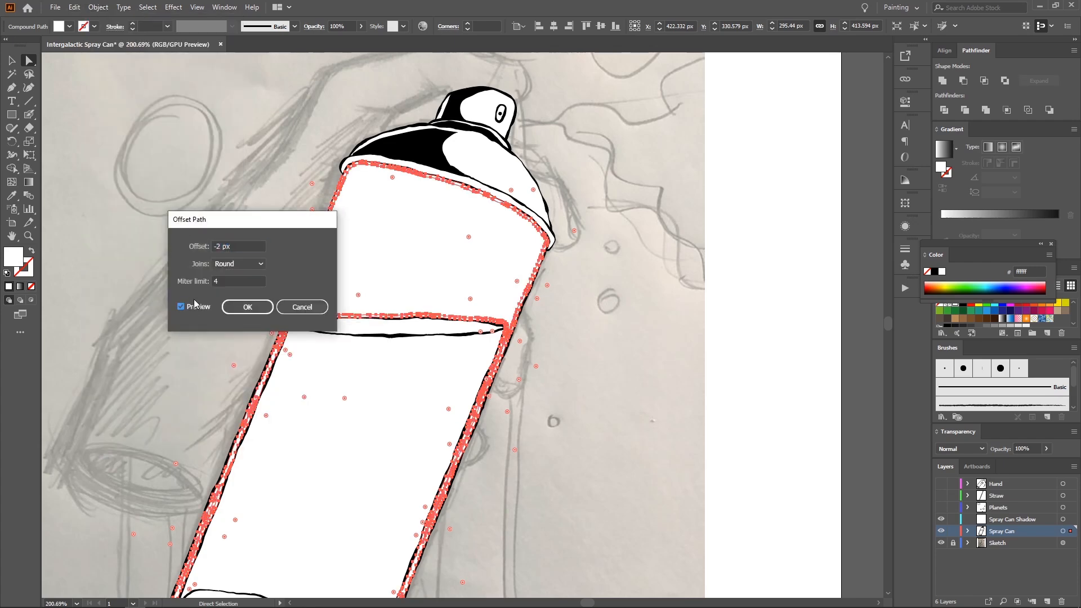
click(251, 246)
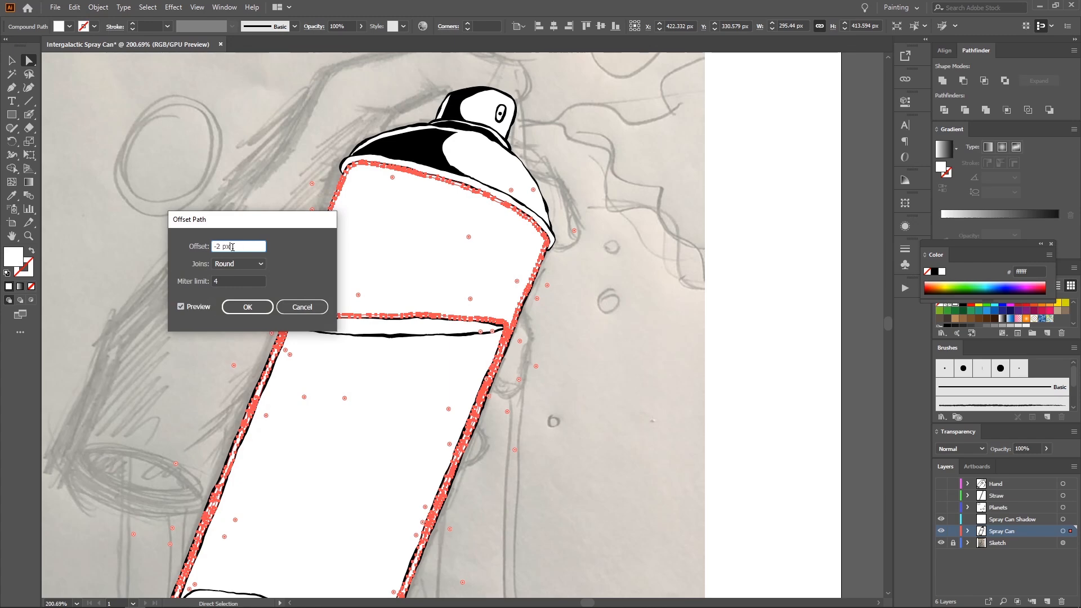
key(Down)
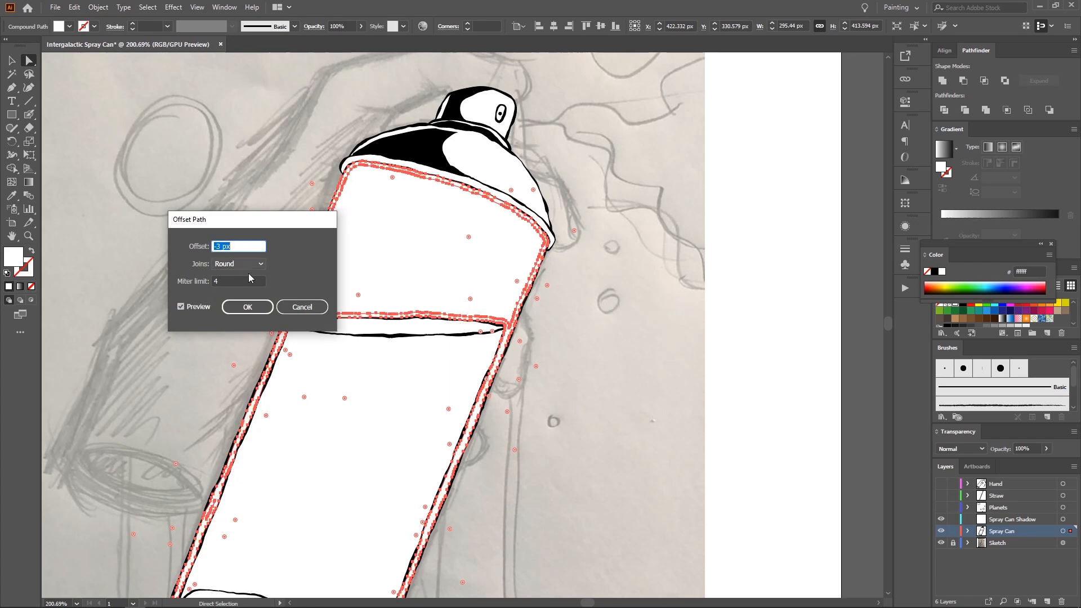
click(255, 306)
Step: Fill the offset upper-body shape with black by sampling the dome shadow's colour, and deselect it
scroll(345, 251, up, 1)
drag(344, 251, 388, 293)
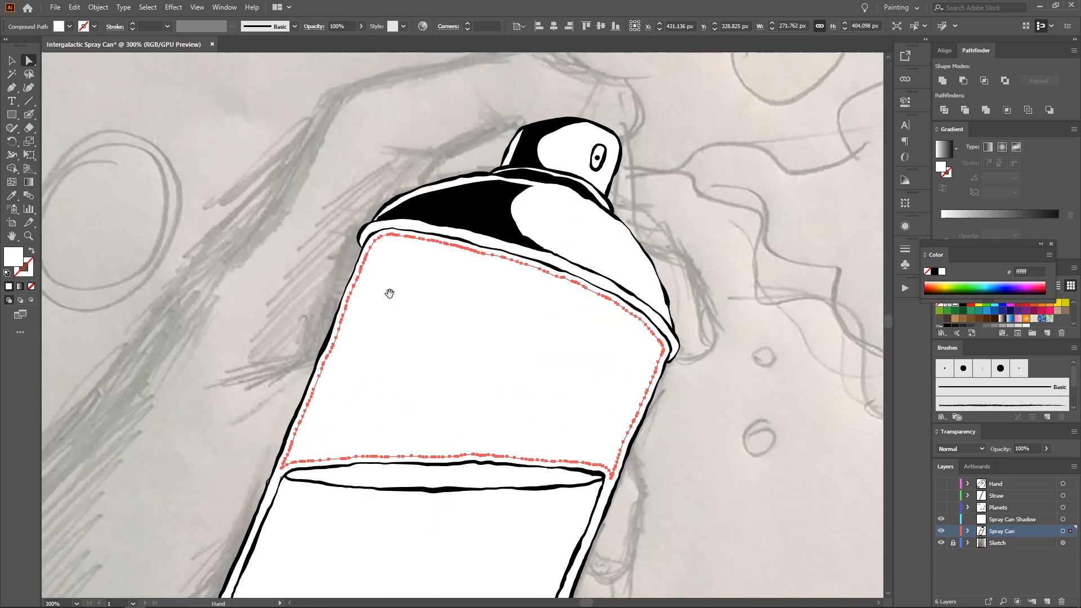
key(i)
click(450, 223)
key(v)
click(294, 191)
scroll(294, 191, down, 2)
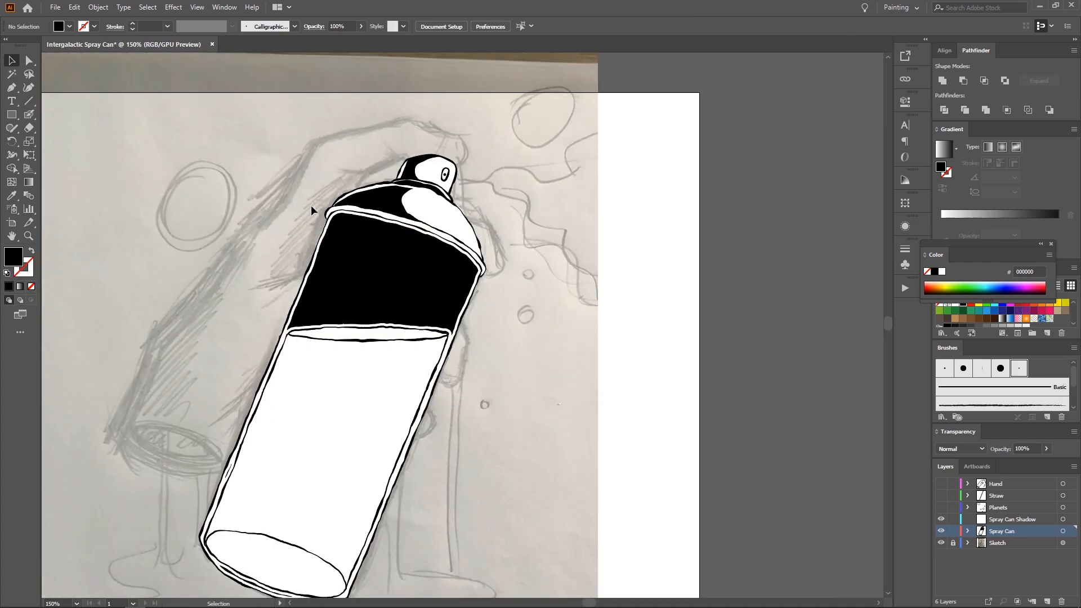
scroll(311, 205, down, 1)
Step: Isolate the can's group and paint with the Blob Brush where the black body shape's lower-left corner meets the ellipse outline
scroll(378, 276, up, 2)
key(a)
click(377, 266)
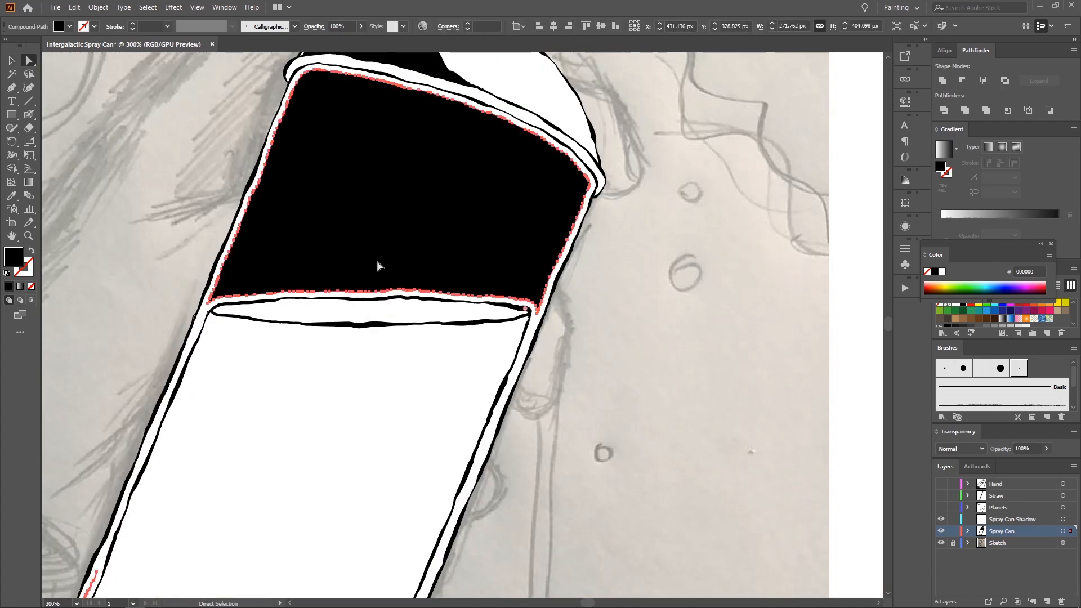
scroll(345, 198, up, 1)
key(shift+b)
scroll(357, 212, up, 1)
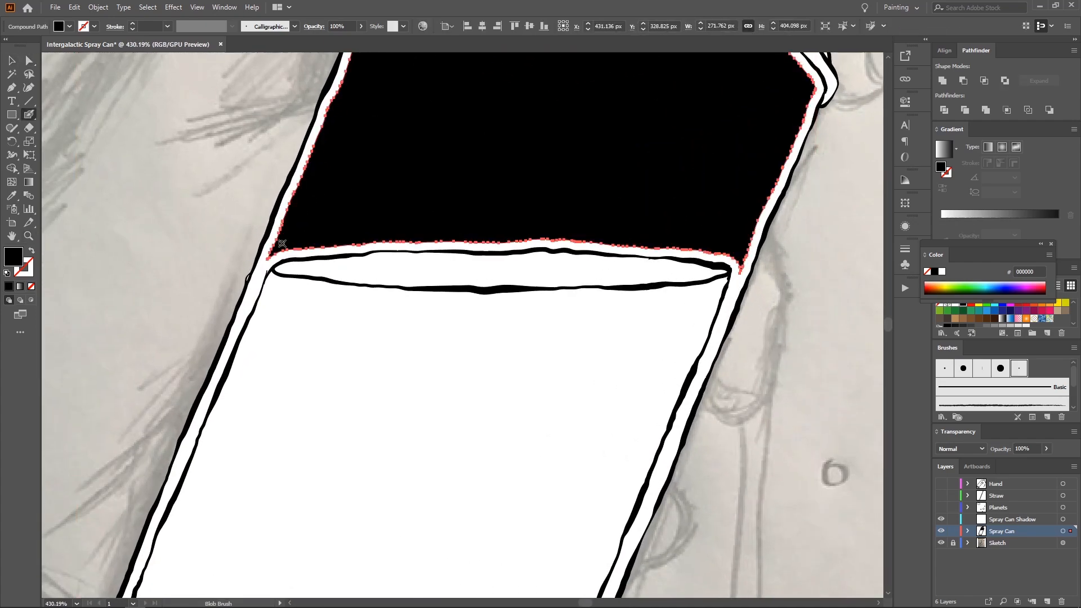
key(v)
double_click(286, 247)
key(shift+b)
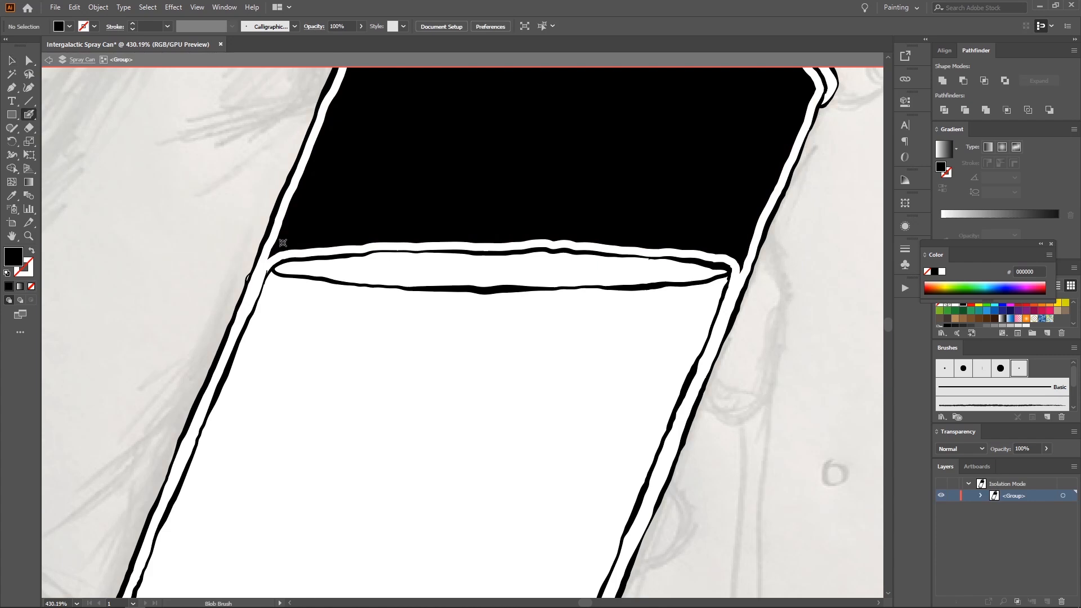
key(ctrl+z)
drag(286, 234, 281, 245)
Step: Paint a black Blob Brush band above the ellipse from its left end to its right end and isolate the inner outline's compound path
key(a)
click(292, 259)
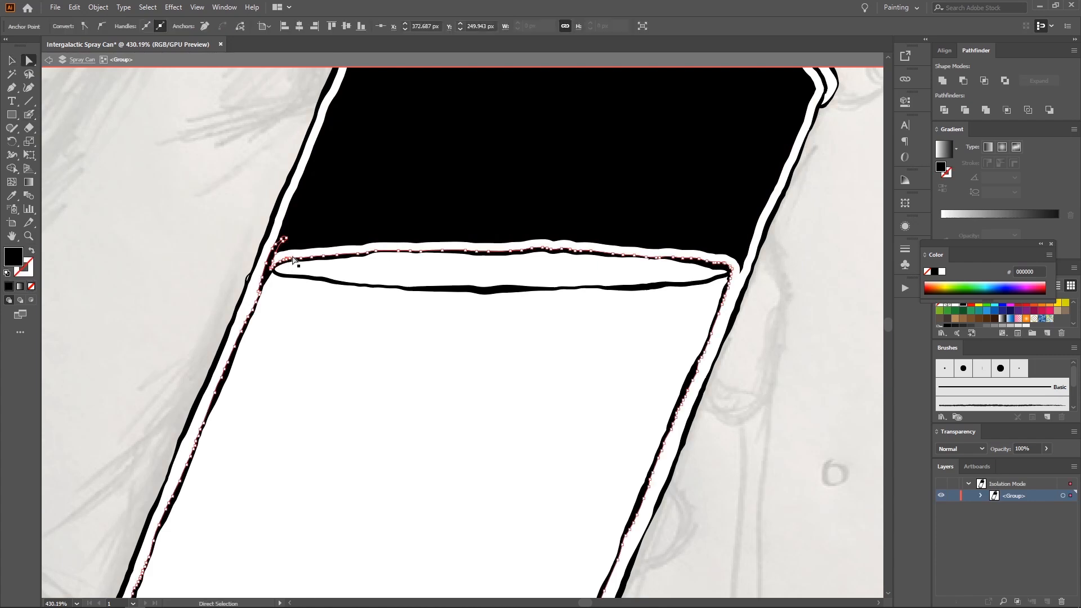
click(271, 265)
mouse_move(272, 265)
mouse_down()
mouse_move(257, 290)
mouse_move(276, 256)
mouse_move(422, 239)
mouse_move(676, 271)
mouse_up()
key(v)
double_click(258, 290)
key(shift+b)
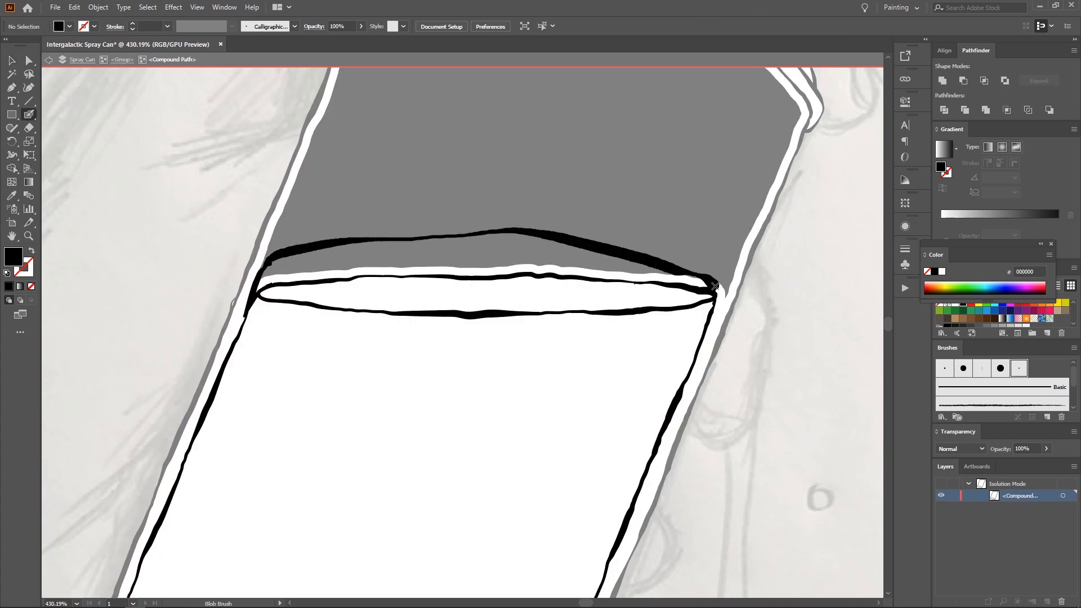
Step: Delete the path leaving the white gap between the black body shadow and the ellipse, and exit isolation mode
key(a)
click(670, 272)
key(Delete)
key(Delete)
double_click(649, 231)
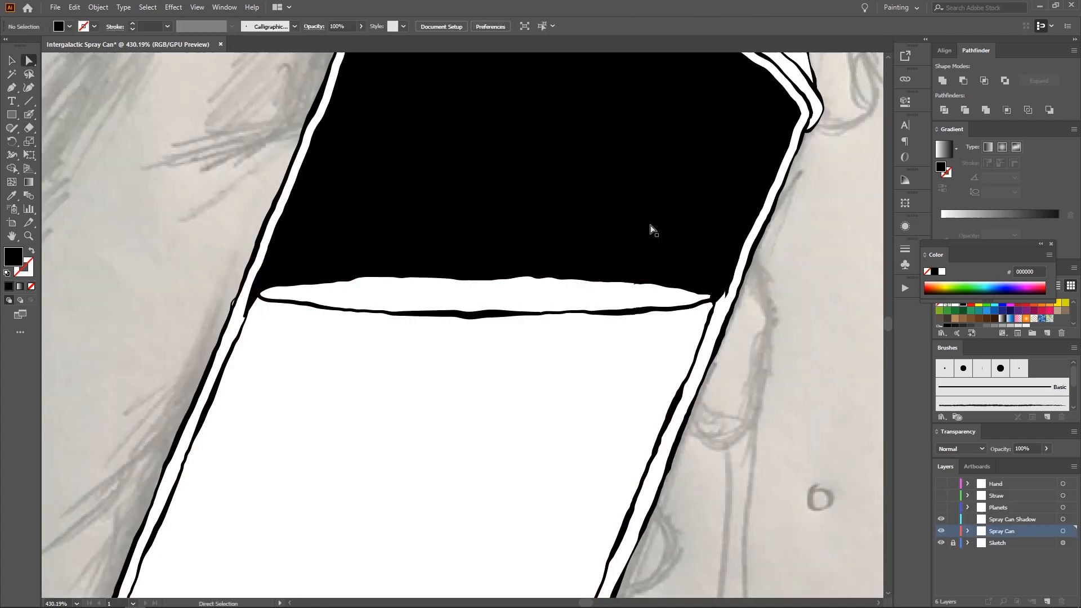
Step: Select the black body shadow and clean up its lower-right corner where it meets the end of the ellipse
key(z)
drag(617, 201, 418, 227)
drag(483, 242, 466, 229)
key(a)
click(462, 270)
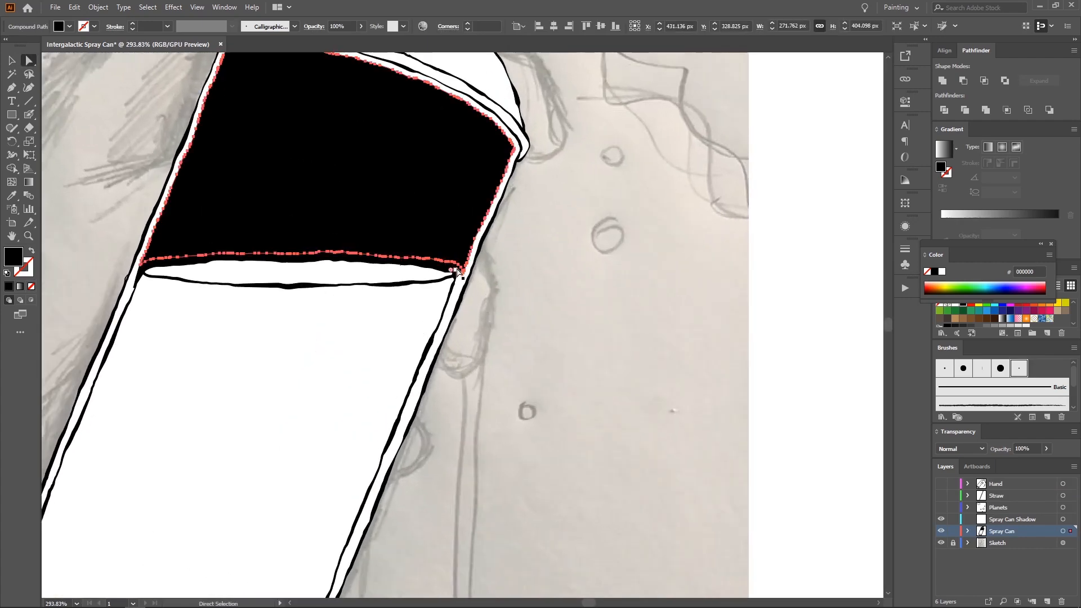
click(462, 271)
key(ctrl+shift+a)
key(shift+b)
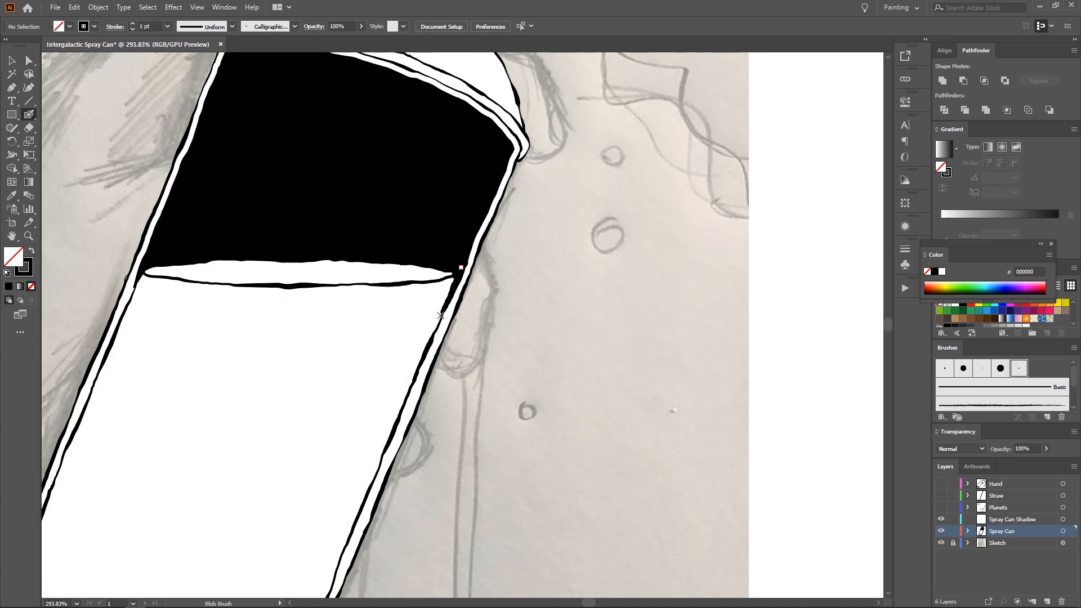
key(ctrl+z)
mouse_move(146, 254)
mouse_down()
mouse_move(280, 258)
mouse_move(204, 274)
mouse_move(226, 230)
mouse_move(199, 192)
mouse_move(270, 191)
mouse_up()
Step: Show the Straw layer to check the straw against the black body shadow
key(z)
drag(270, 191, 237, 236)
mouse_move(236, 236)
mouse_down()
mouse_move(267, 211)
mouse_move(276, 221)
mouse_up()
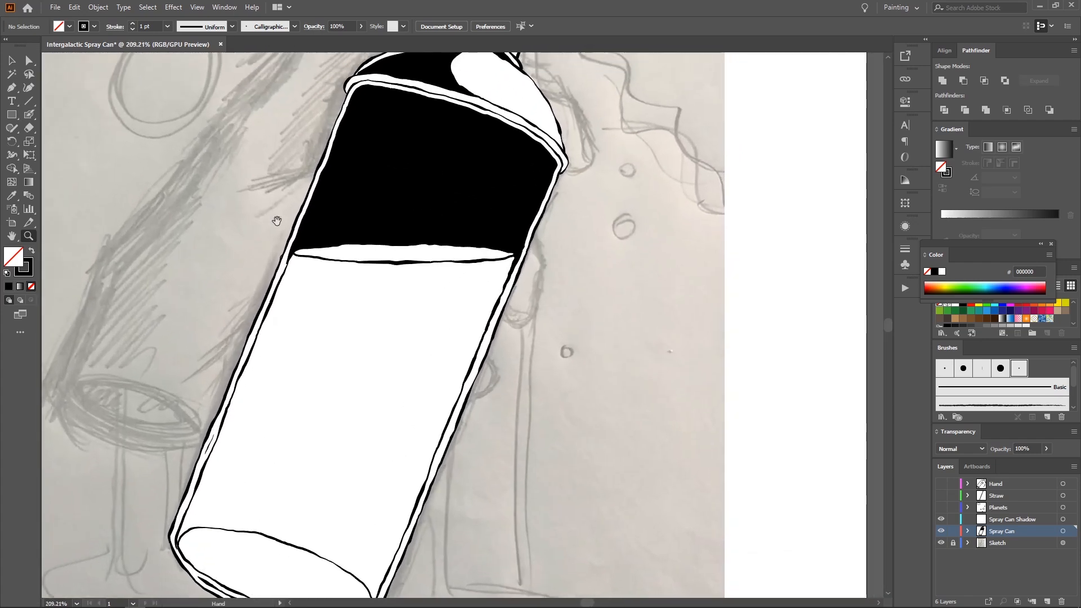
click(940, 496)
mouse_move(676, 344)
mouse_down()
mouse_move(646, 344)
mouse_move(668, 344)
mouse_up()
drag(512, 139, 495, 208)
key(ctrl+z)
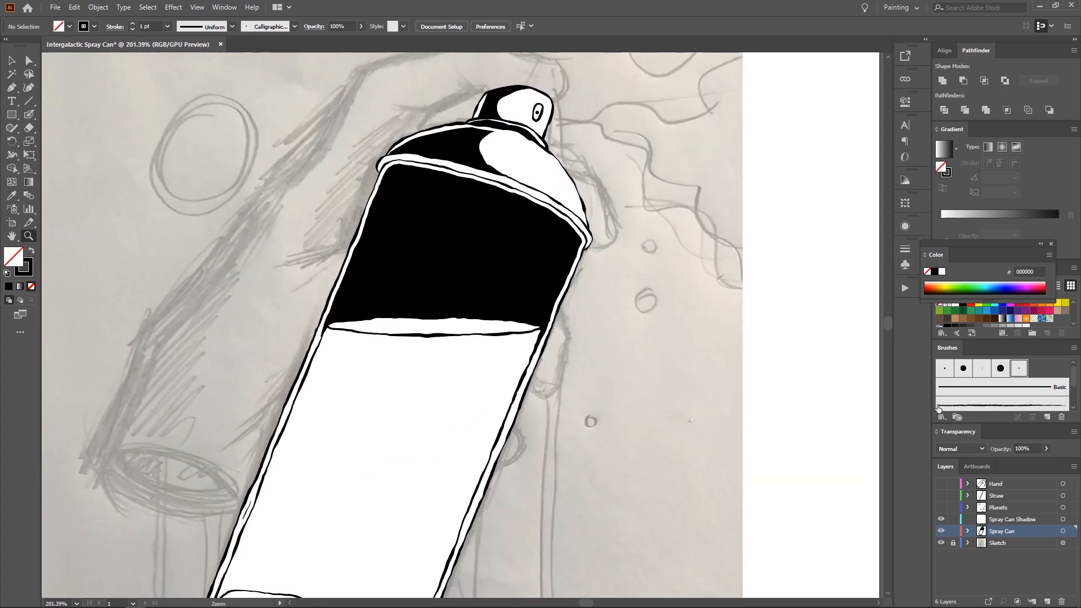
click(938, 496)
drag(405, 119, 453, 169)
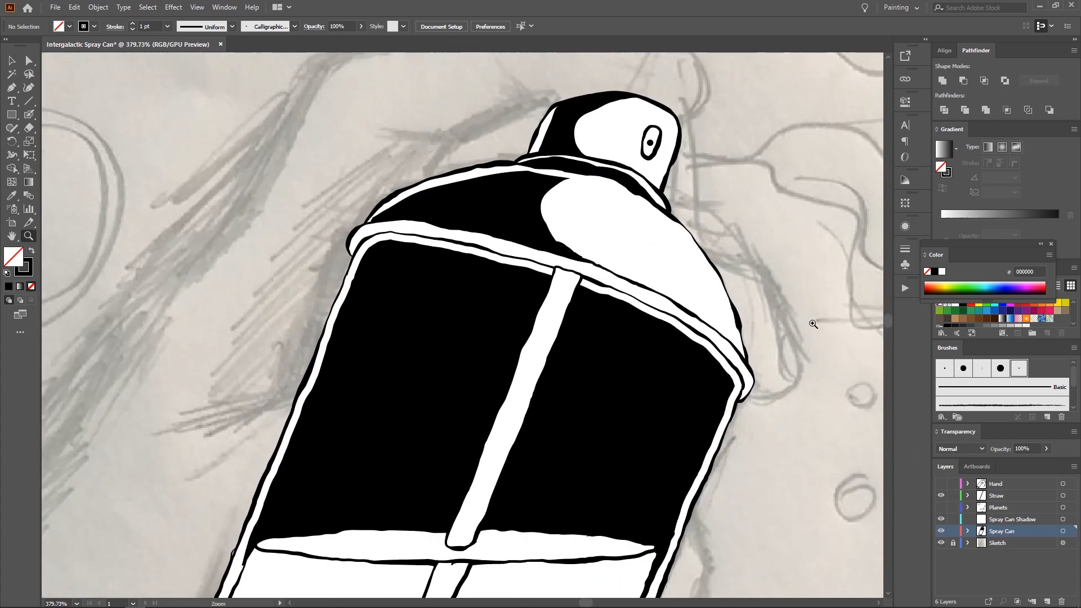
Step: Hide every layer except Spray Can
click(995, 519)
click(974, 533)
alt+click(941, 531)
alt+click(941, 531)
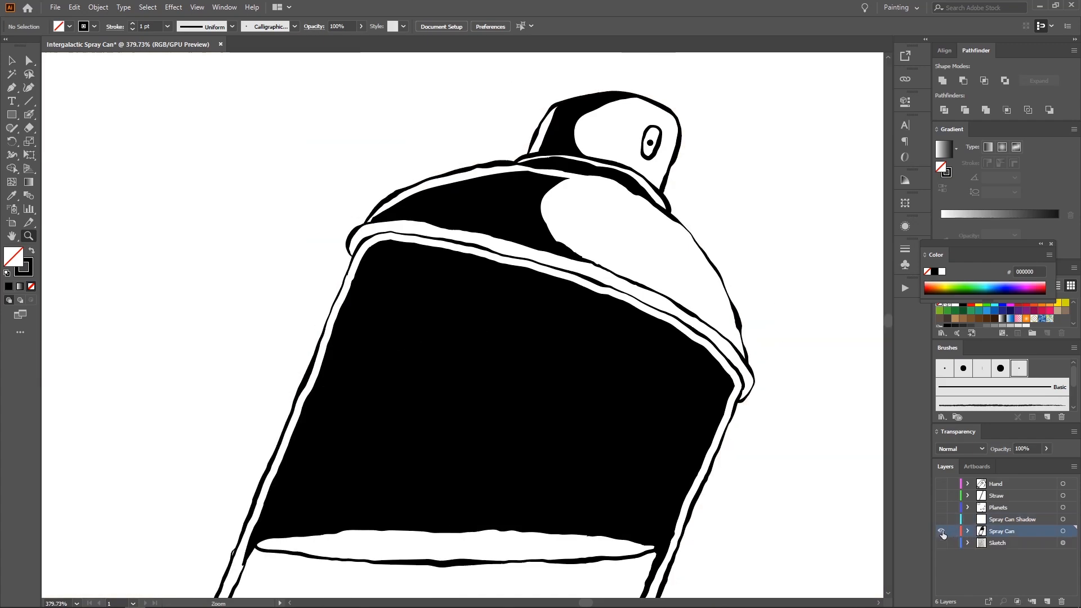
Step: Select the black shadow shapes of the dome, upper body, cap and collar together
drag(655, 450, 485, 315)
key(a)
click(481, 185)
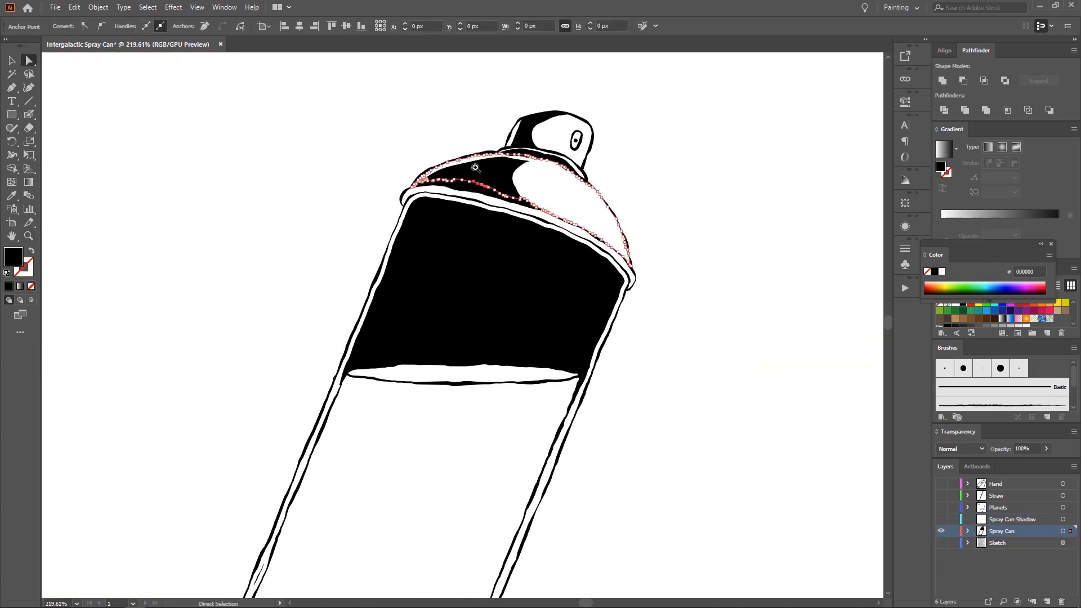
drag(481, 186, 518, 174)
shift+click(480, 244)
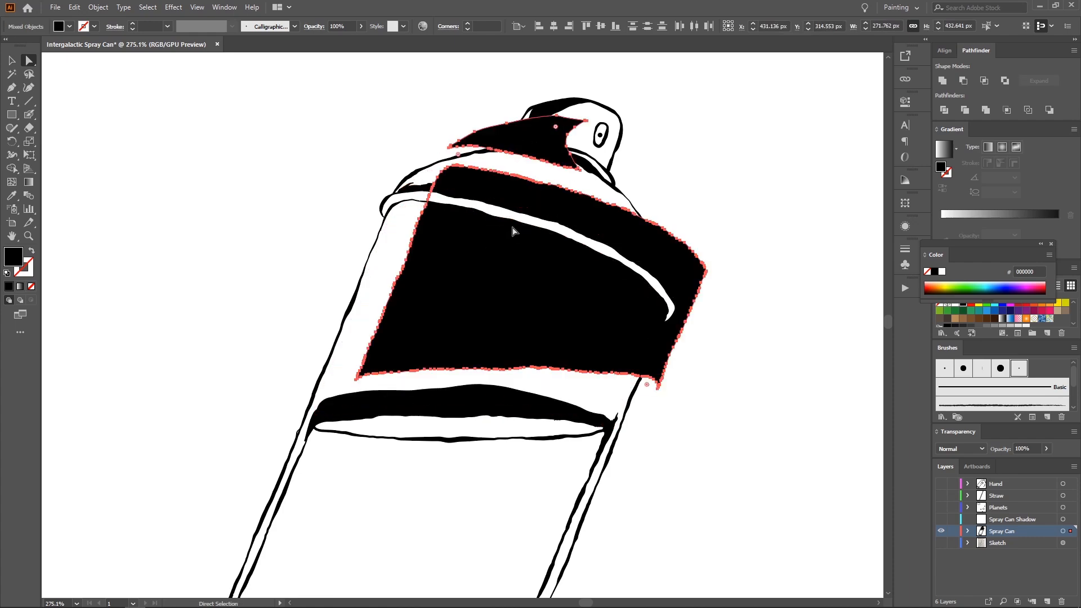
shift+click(542, 140)
shift+click(546, 157)
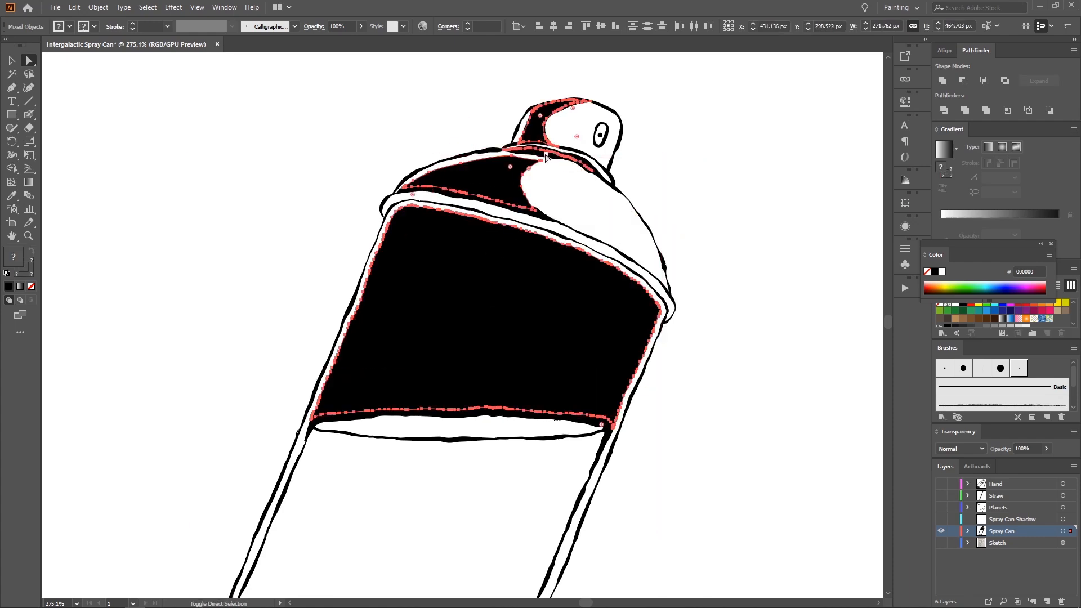
Step: Select the black shadow shapes on the spray nozzle and on the collar directly beneath it
key(z)
drag(546, 157, 636, 135)
key(a)
shift+click(562, 179)
shift+click(617, 183)
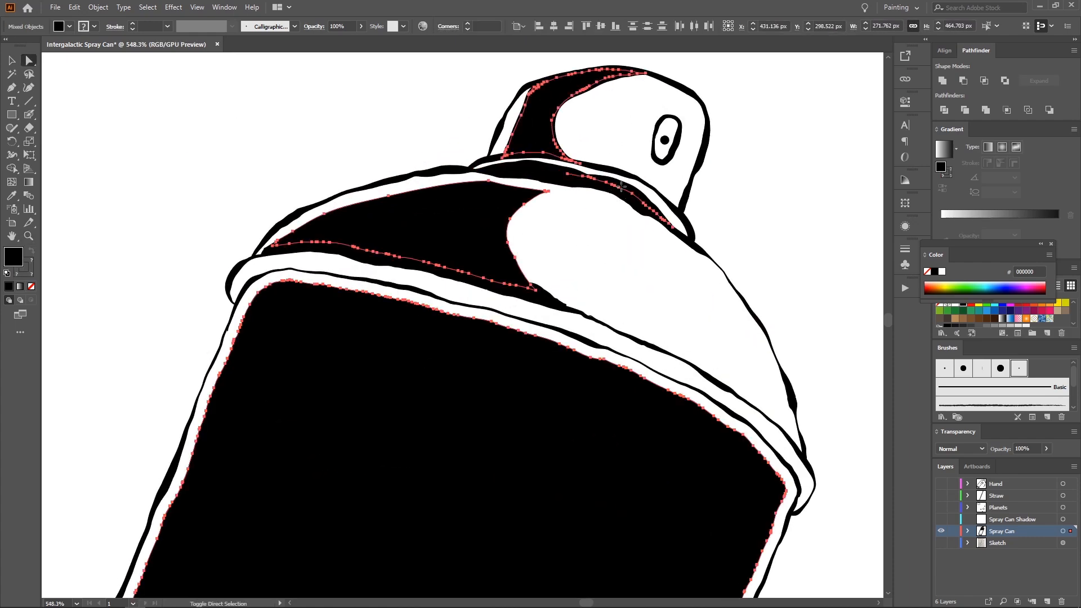
click(545, 170)
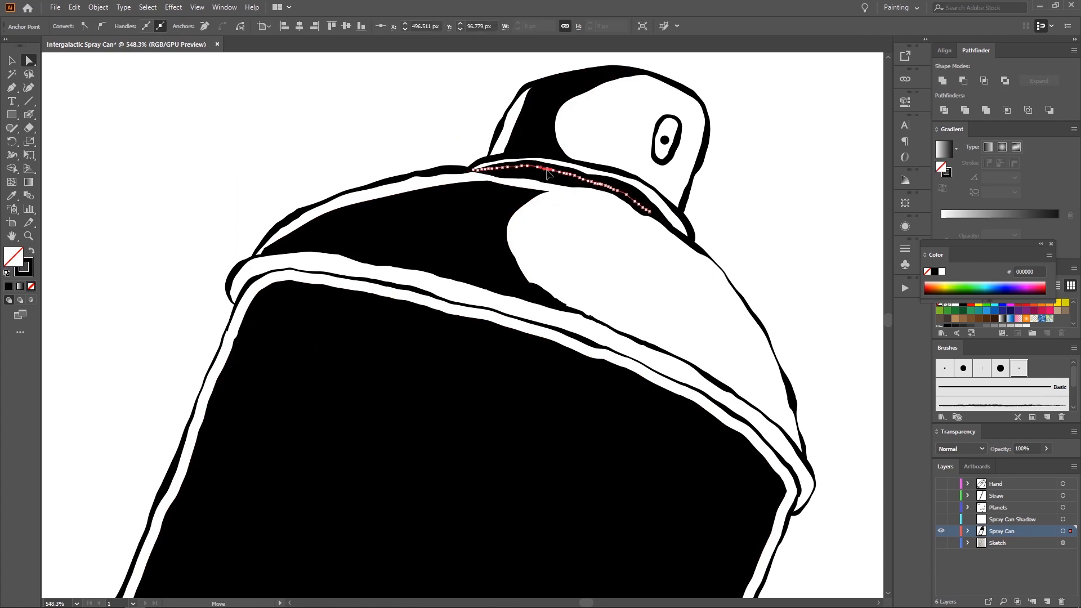
shift+click(546, 133)
scroll(521, 139, up, 3)
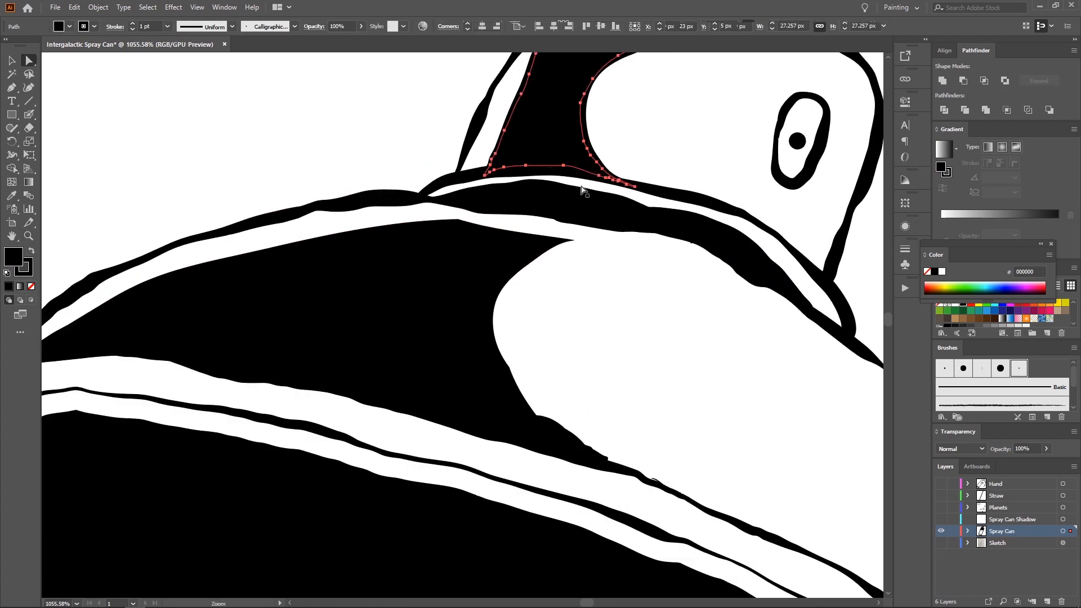
shift+click(702, 235)
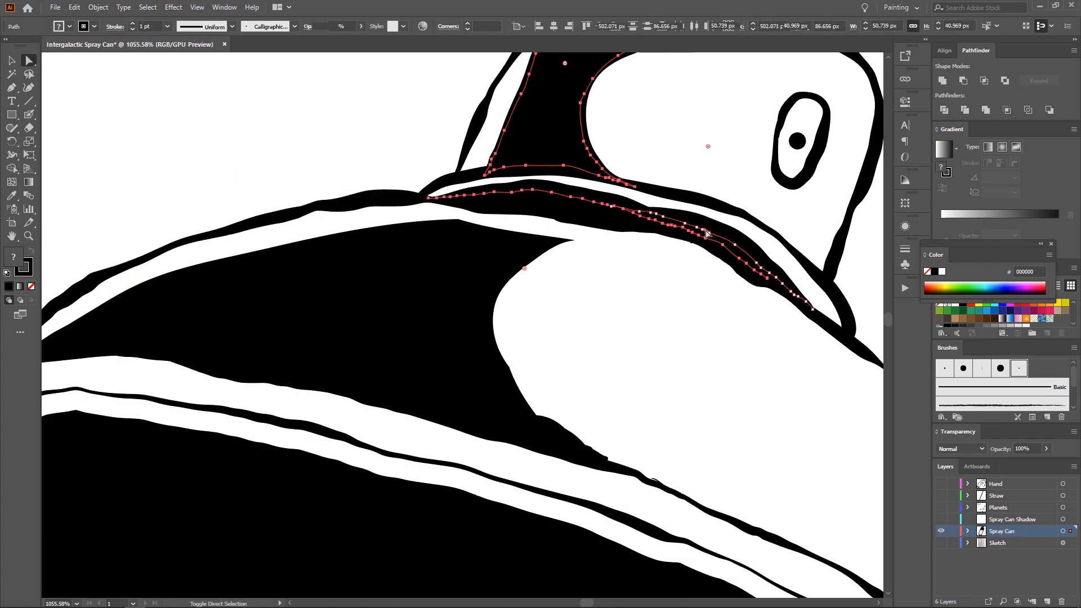
shift+click(716, 232)
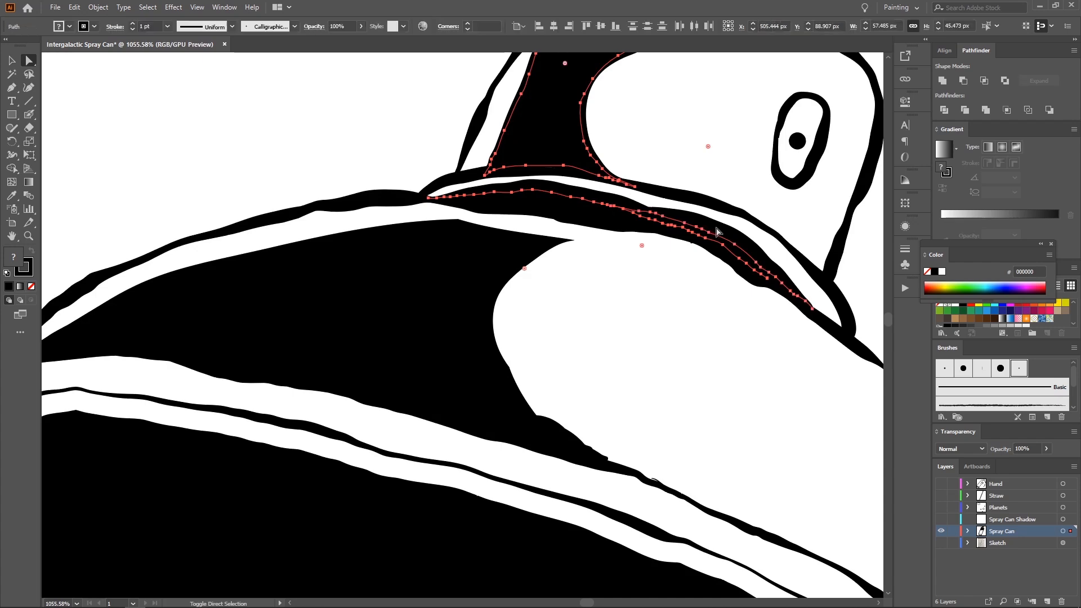
Step: Add the dome and can body shadows to the selection and cut all the shadow shapes from the Spray Can layer
shift+click(428, 295)
scroll(478, 306, down, 3)
shift+click(569, 344)
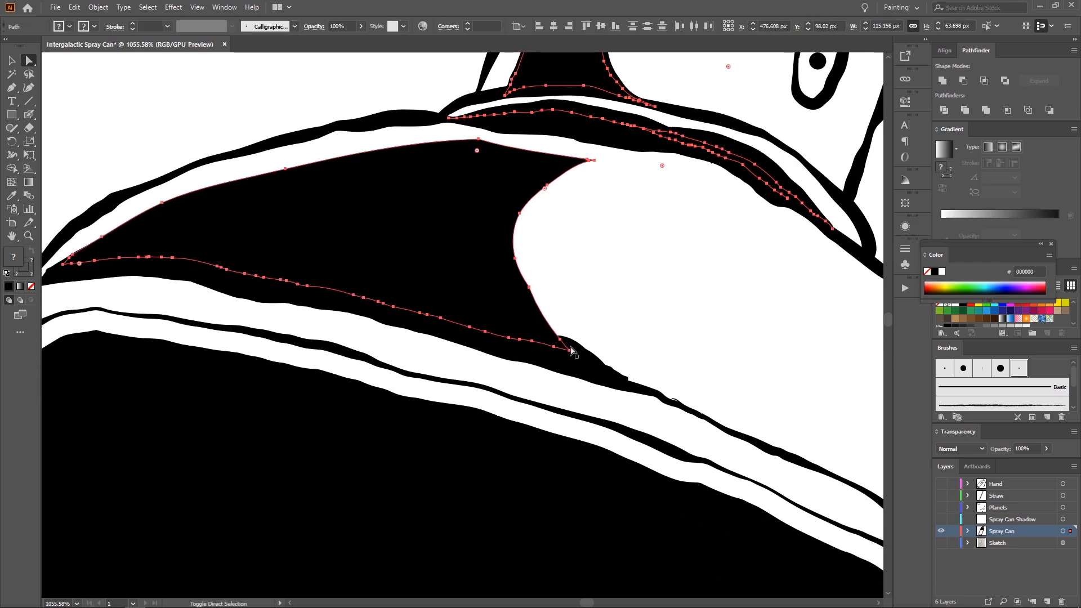
shift+click(571, 351)
drag(538, 360, 299, 306)
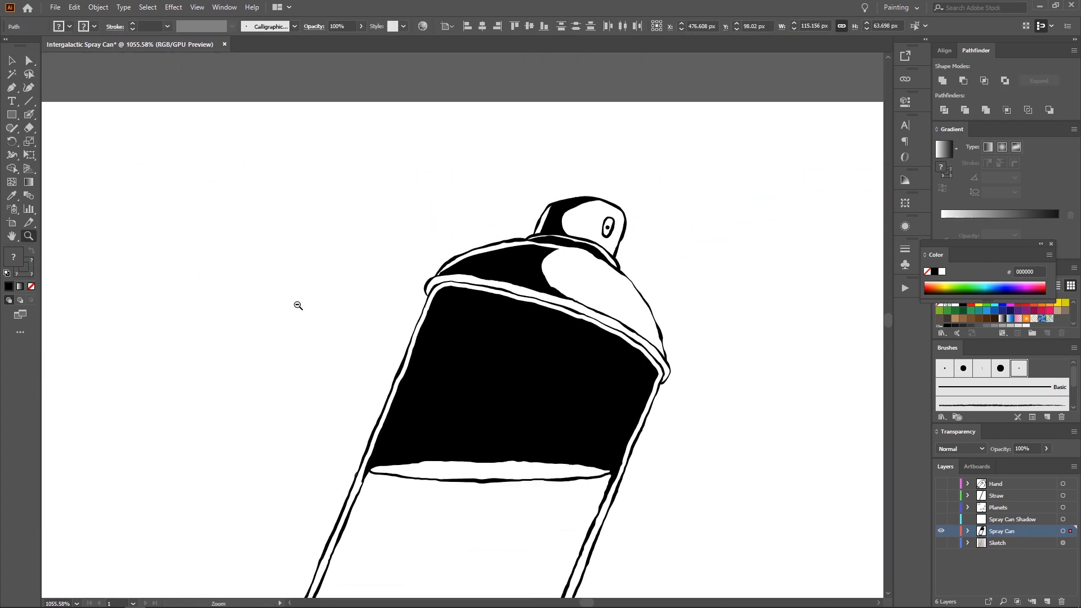
drag(456, 313, 383, 269)
click(449, 281)
shift+click(446, 285)
key(Delete)
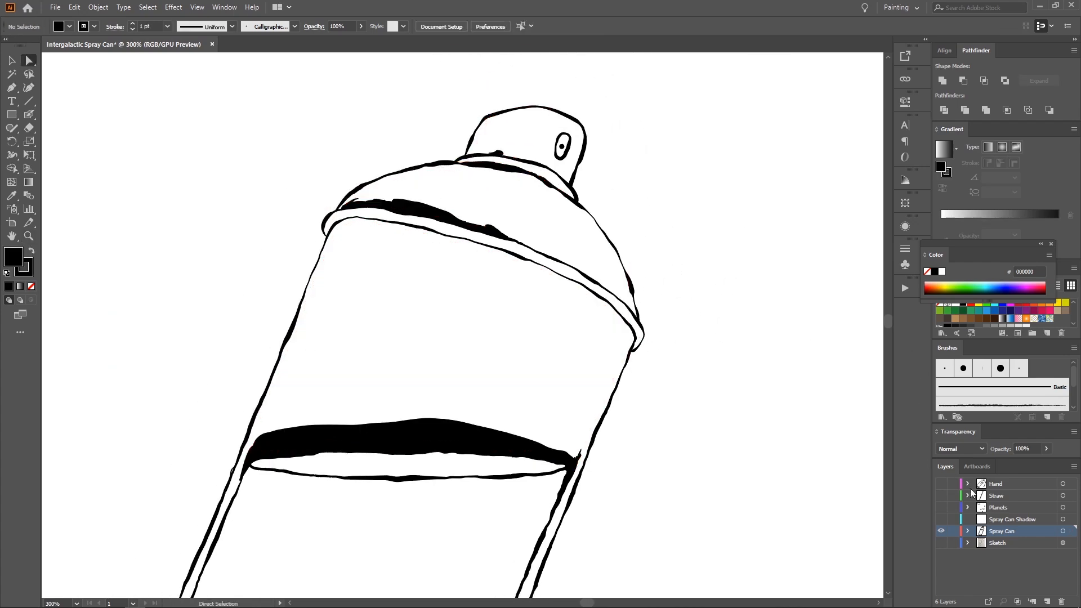
Step: Show all layers and paste the cut shadow shapes in front at their original position on the Spray Can Shadow layer
click(997, 521)
alt+click(941, 521)
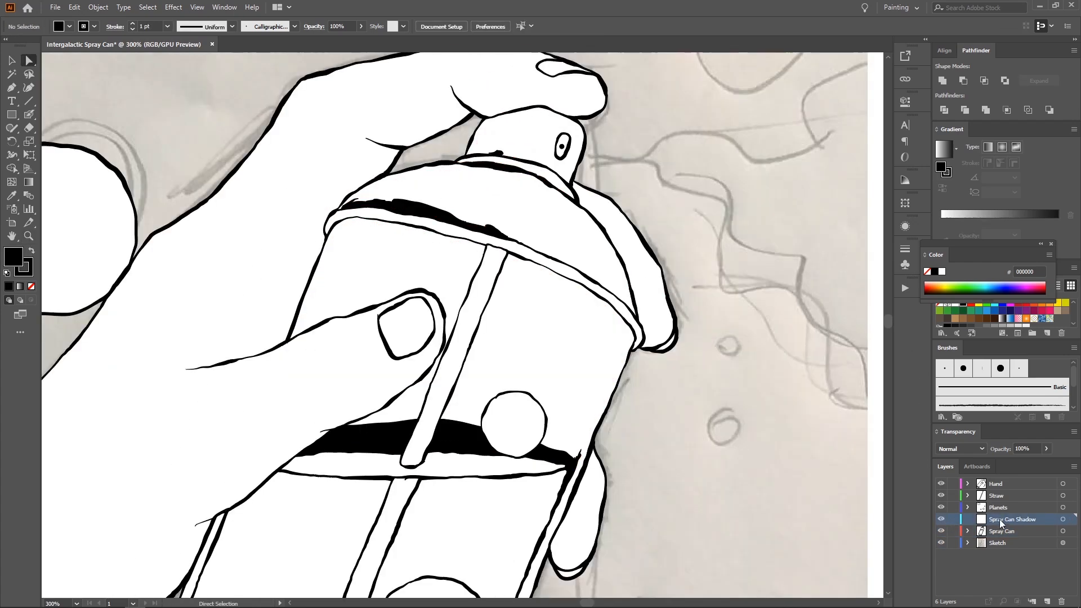
key(ctrl+f)
drag(687, 309, 641, 265)
key(v)
click(688, 237)
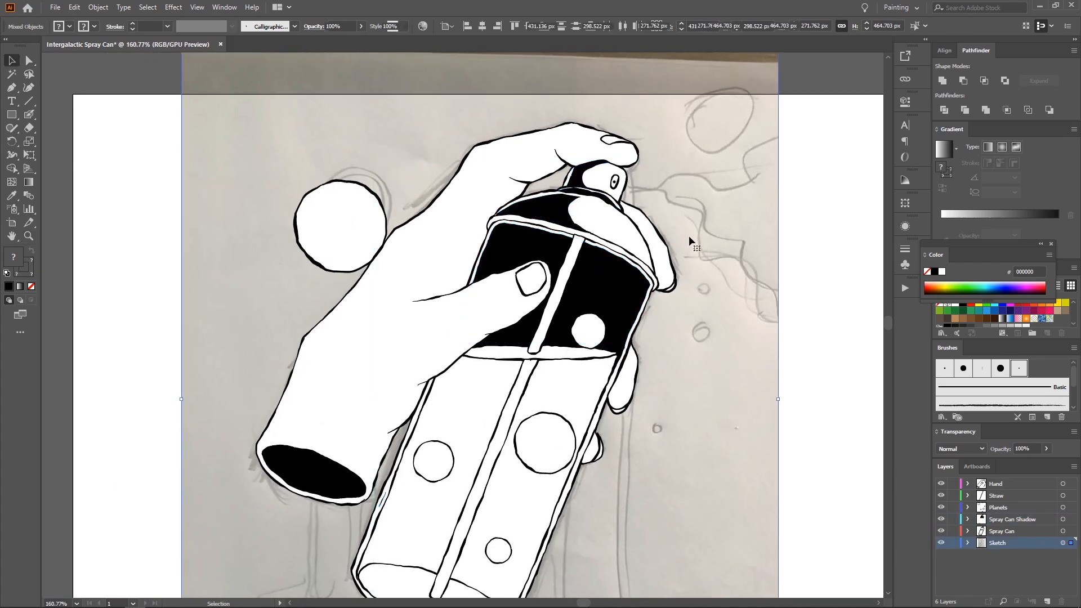
Step: Isolate the can body's shadow and paint over the right end of the white slit under the rim with the Blob Brush
key(z)
drag(689, 237, 617, 217)
mouse_move(585, 176)
mouse_down()
mouse_move(620, 181)
mouse_move(657, 164)
mouse_up()
key(a)
click(504, 258)
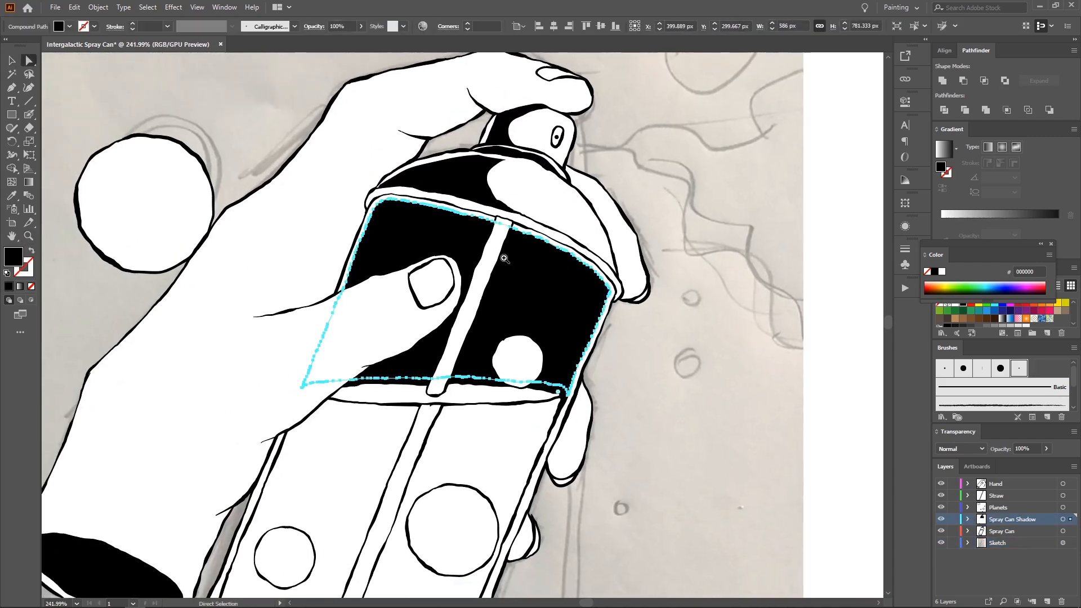
click(504, 257)
key(v)
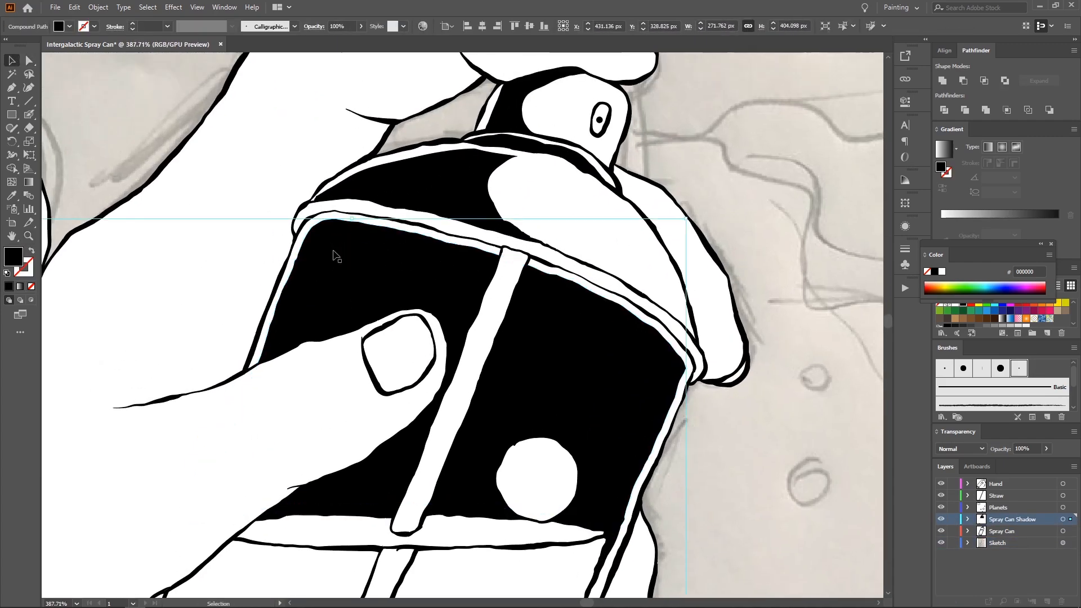
double_click(334, 256)
key(shift+b)
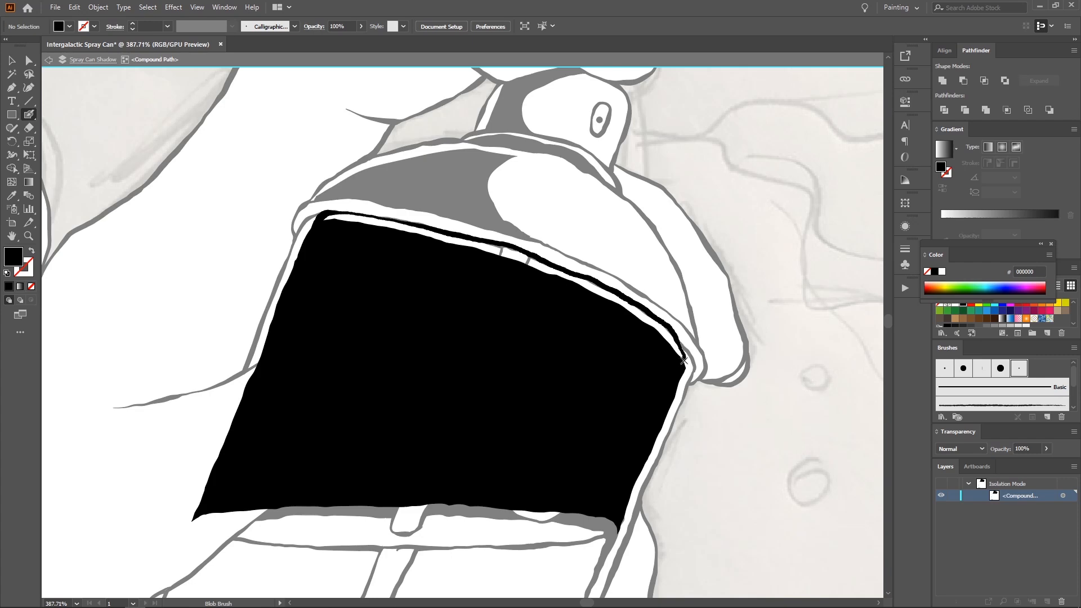
drag(684, 360, 680, 372)
drag(702, 278, 669, 273)
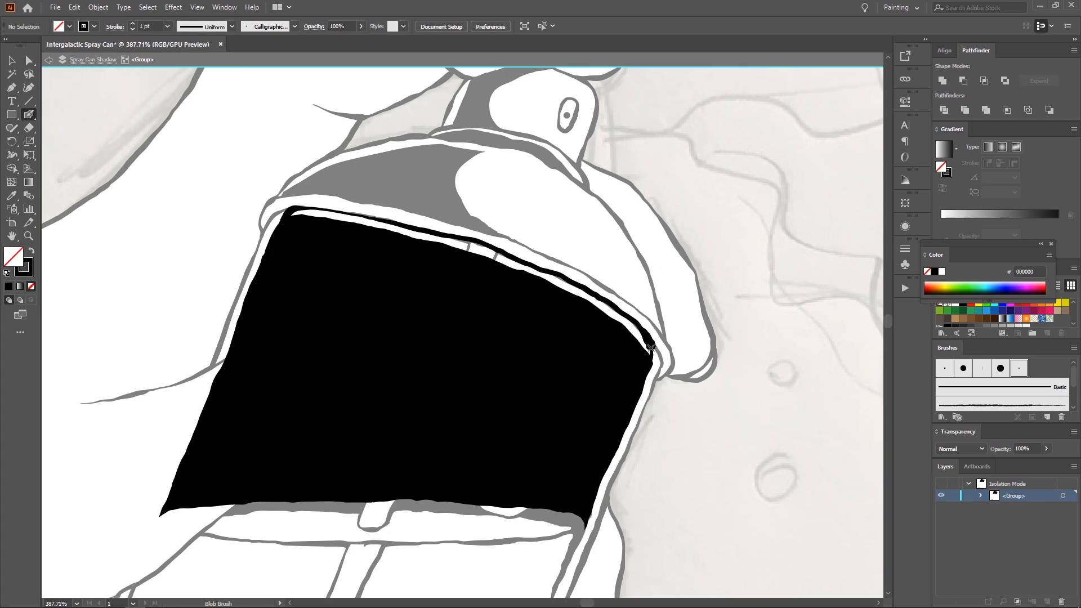
Step: Delete the white slit's outline under the rim from the body shadow group and leave isolation mode
key(a)
key(Escape)
click(646, 345)
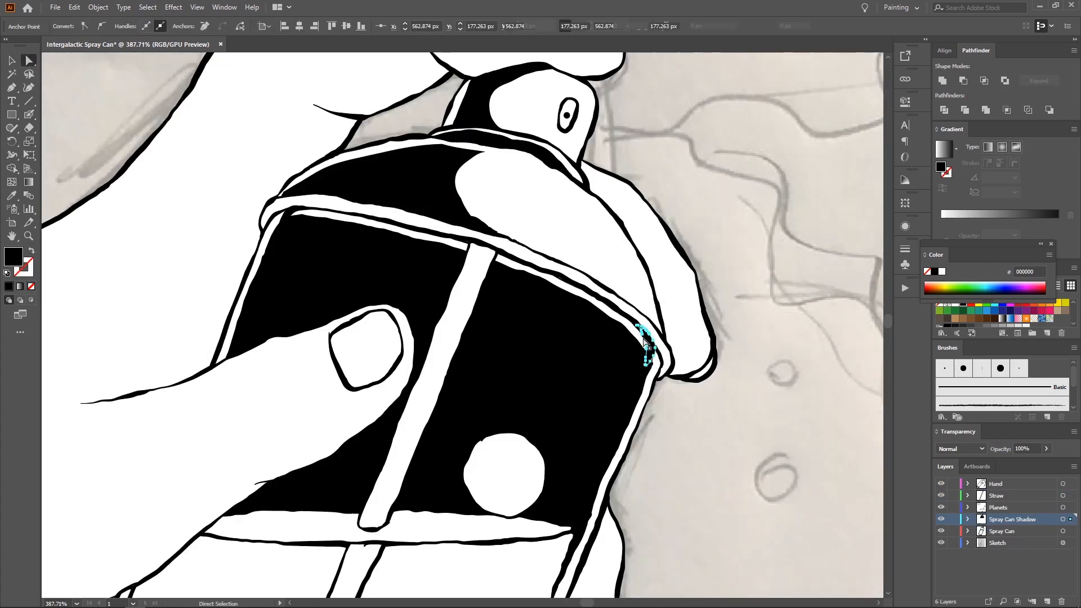
double_click(649, 346)
click(645, 335)
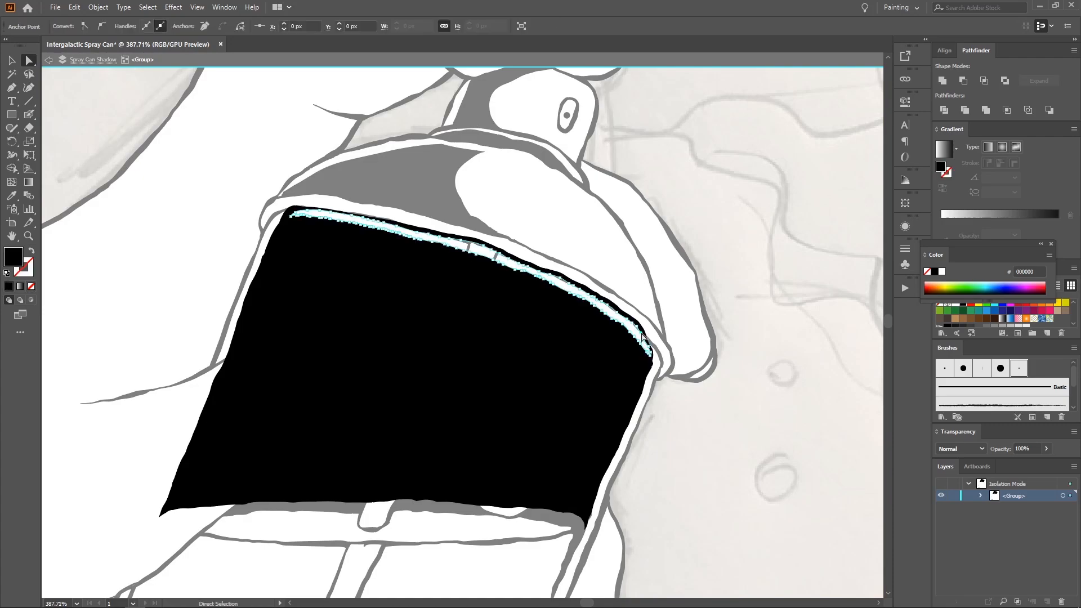
key(Delete)
key(Escape)
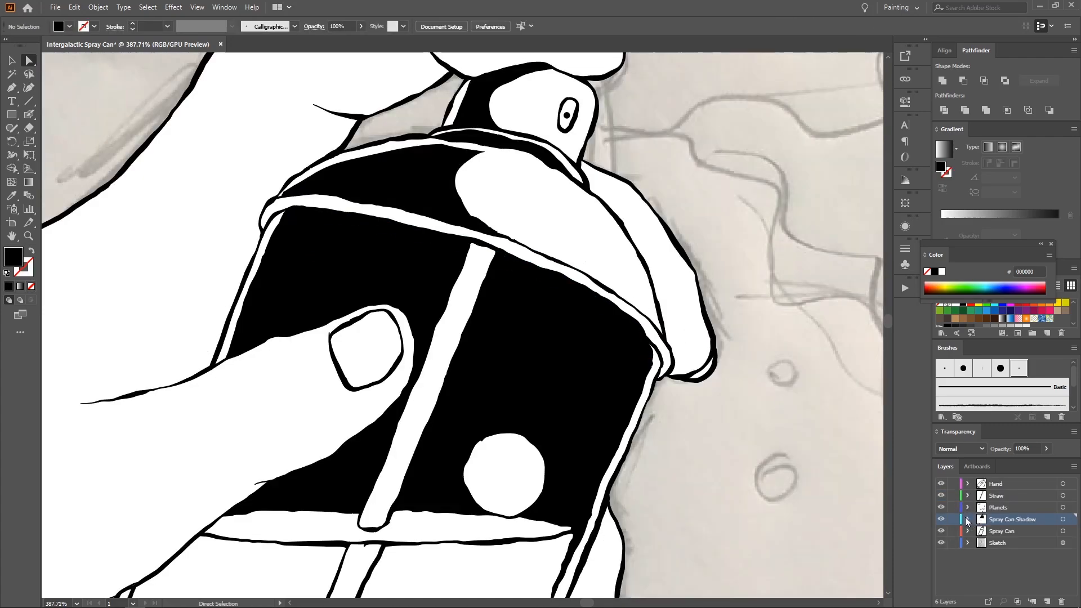
drag(638, 332, 582, 291)
drag(515, 217, 439, 206)
mouse_move(439, 206)
mouse_down()
mouse_move(471, 198)
mouse_move(449, 201)
mouse_up()
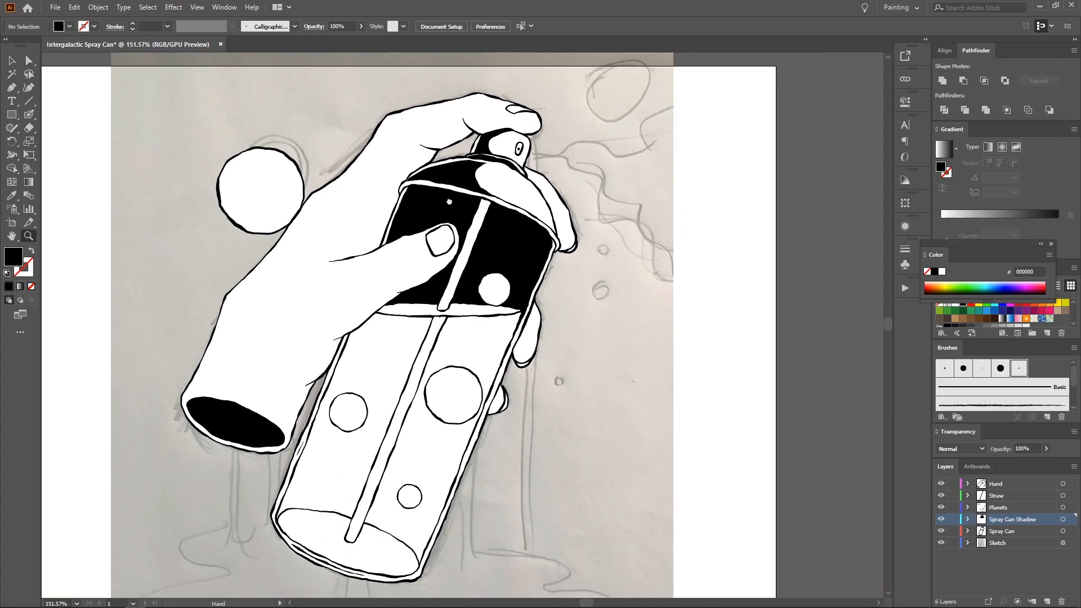
drag(523, 132, 591, 135)
key(a)
click(443, 269)
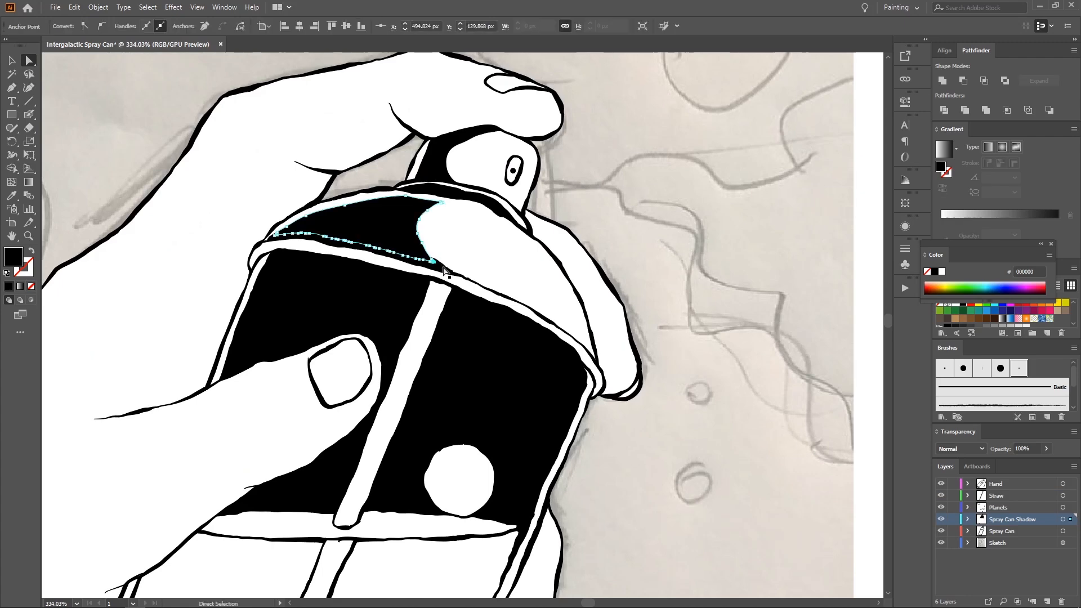
click(444, 270)
mouse_move(445, 270)
mouse_down()
mouse_move(453, 247)
mouse_move(425, 216)
mouse_move(328, 231)
mouse_up()
key(shift+e)
key(z)
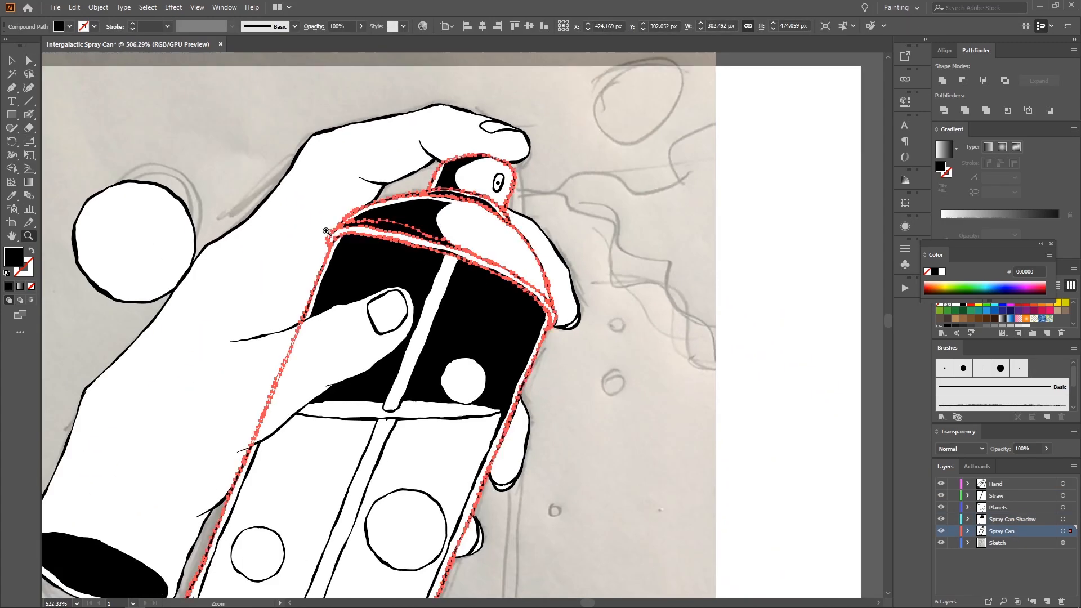
key(v)
click(664, 321)
Step: Lock every layer except Spray Can Shadow and make Spray Can Shadow the active layer
alt+click(951, 520)
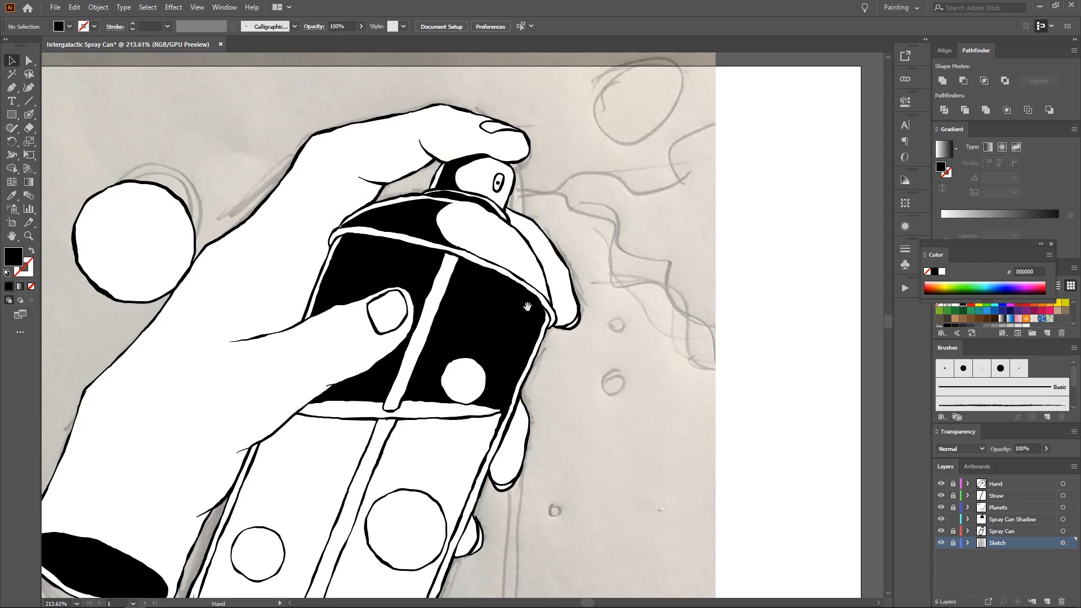
drag(527, 307, 584, 284)
key(z)
drag(491, 222, 497, 287)
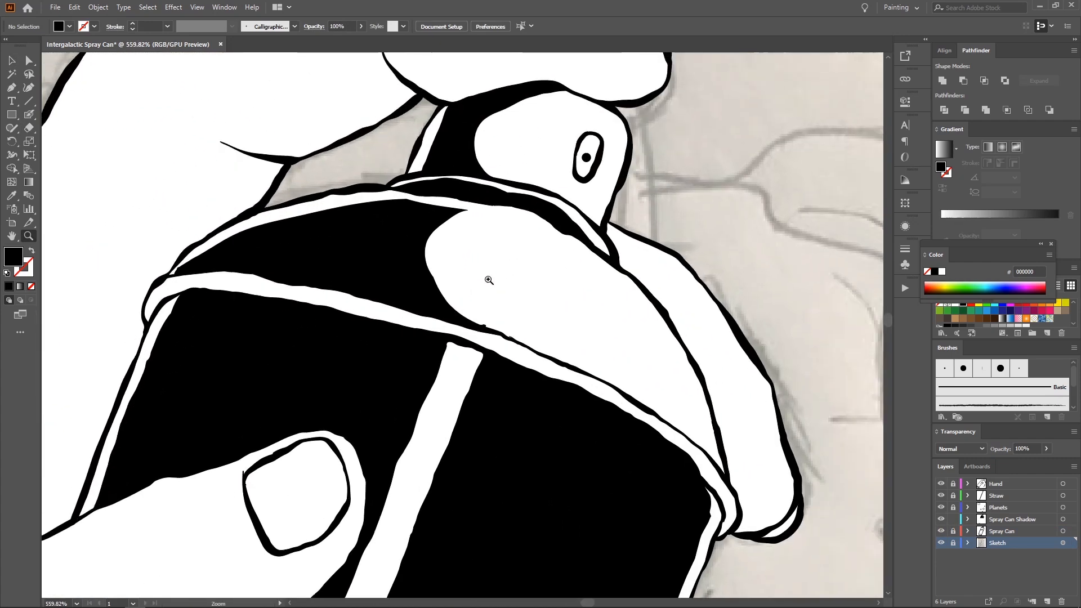
click(1007, 519)
Step: Paint along the dome shadow's curved lower edge down to the rim with the Blob Brush
key(shift+b)
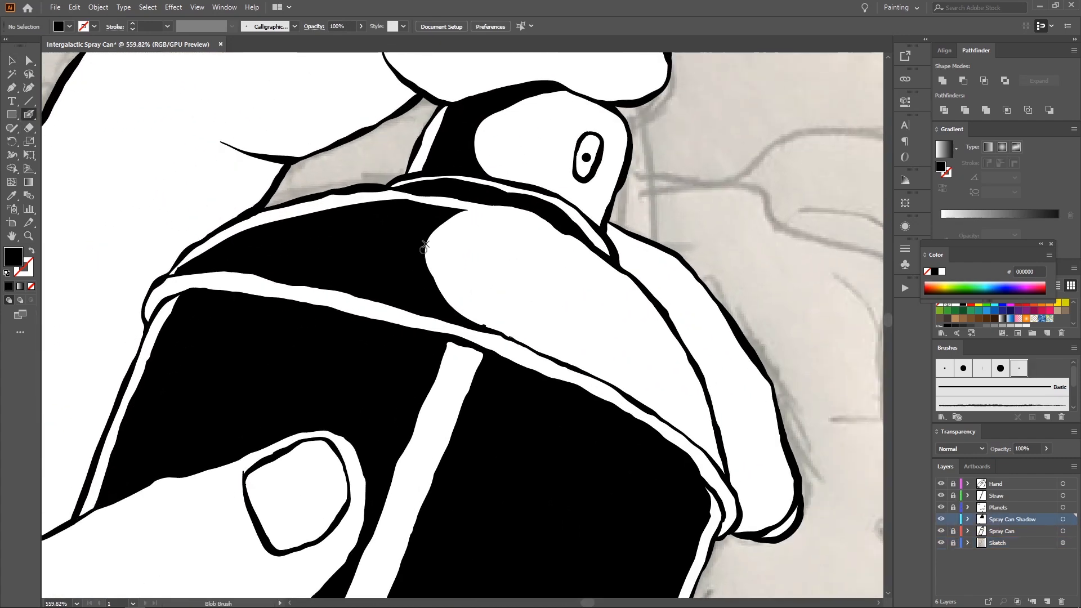
drag(444, 292, 516, 341)
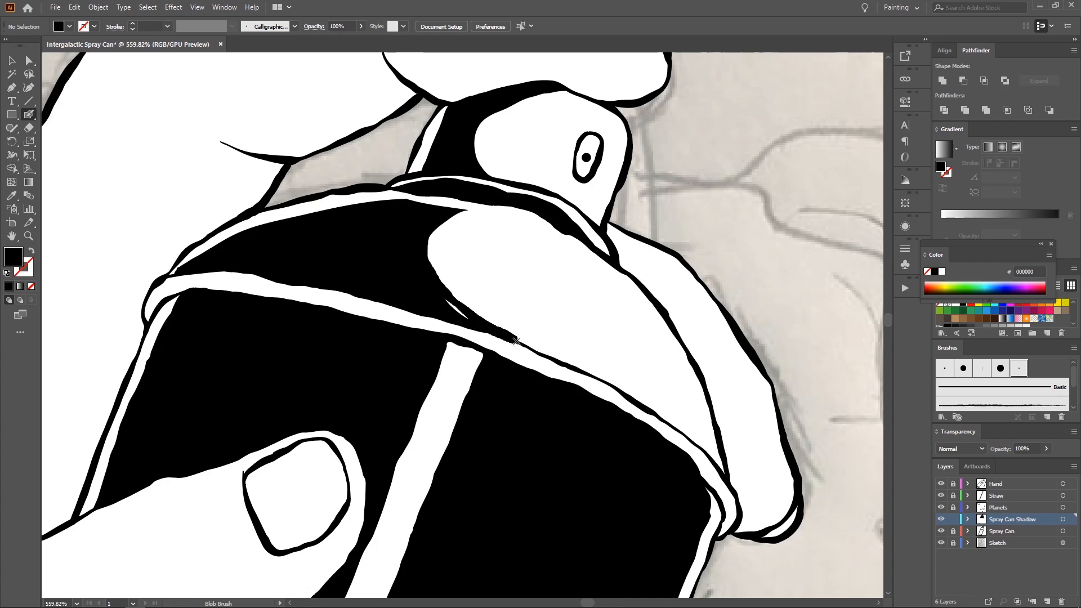
key(shift+x)
Step: Examine the lower can body and the area below the thumb for where further shadow is needed
key(z)
mouse_move(455, 306)
mouse_down()
mouse_move(319, 287)
mouse_move(334, 248)
mouse_up()
mouse_move(410, 233)
mouse_down()
mouse_move(355, 287)
mouse_move(397, 218)
mouse_up()
drag(374, 283, 400, 285)
mouse_move(397, 285)
mouse_down()
mouse_move(405, 241)
mouse_move(419, 239)
mouse_move(400, 274)
mouse_move(458, 272)
mouse_up()
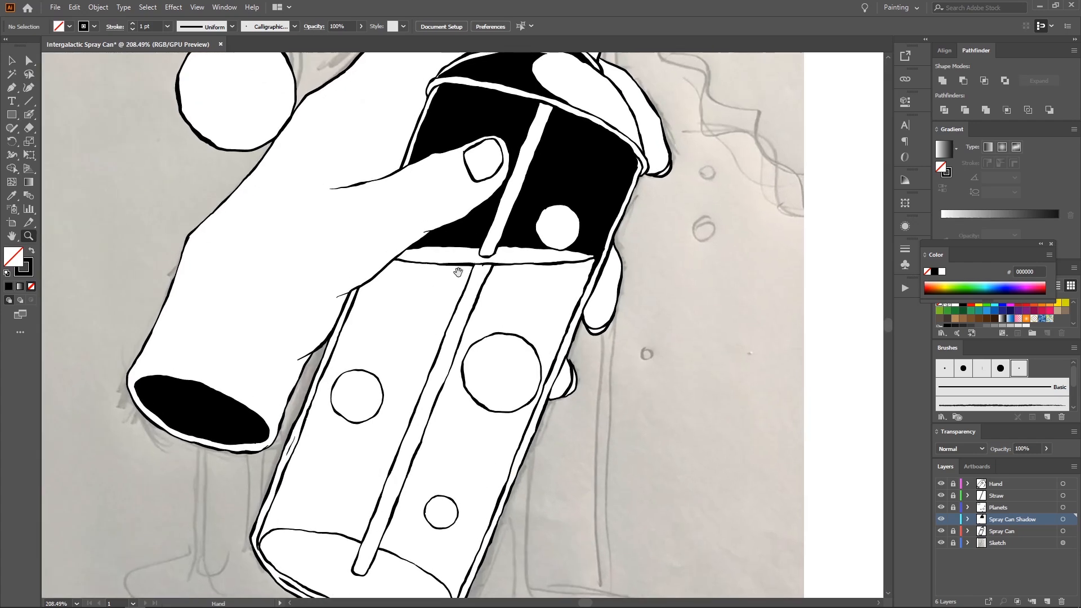
drag(338, 284, 349, 284)
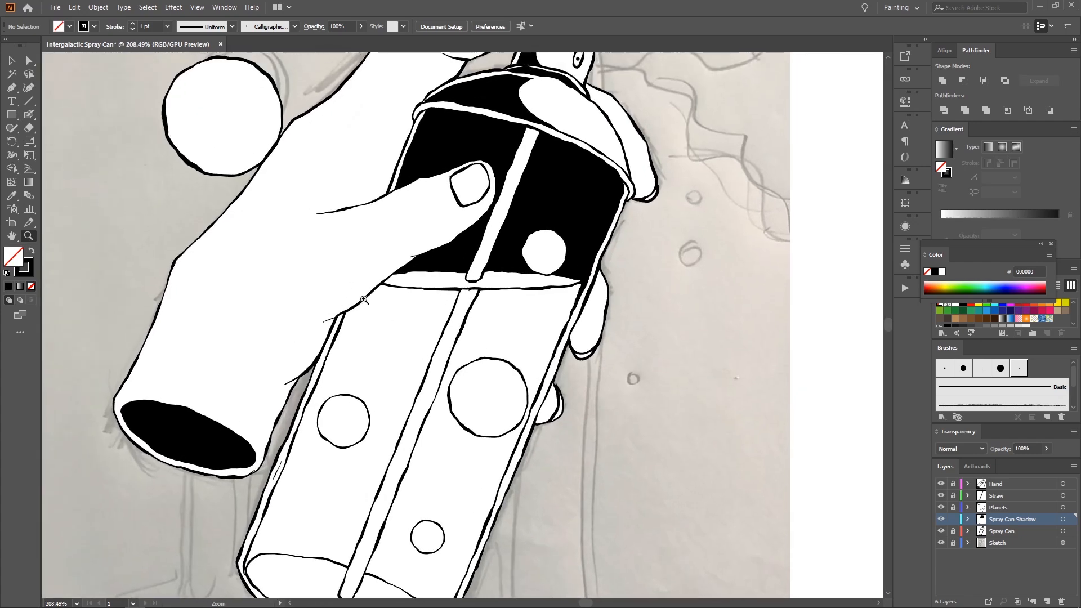
drag(328, 372, 356, 339)
key(n)
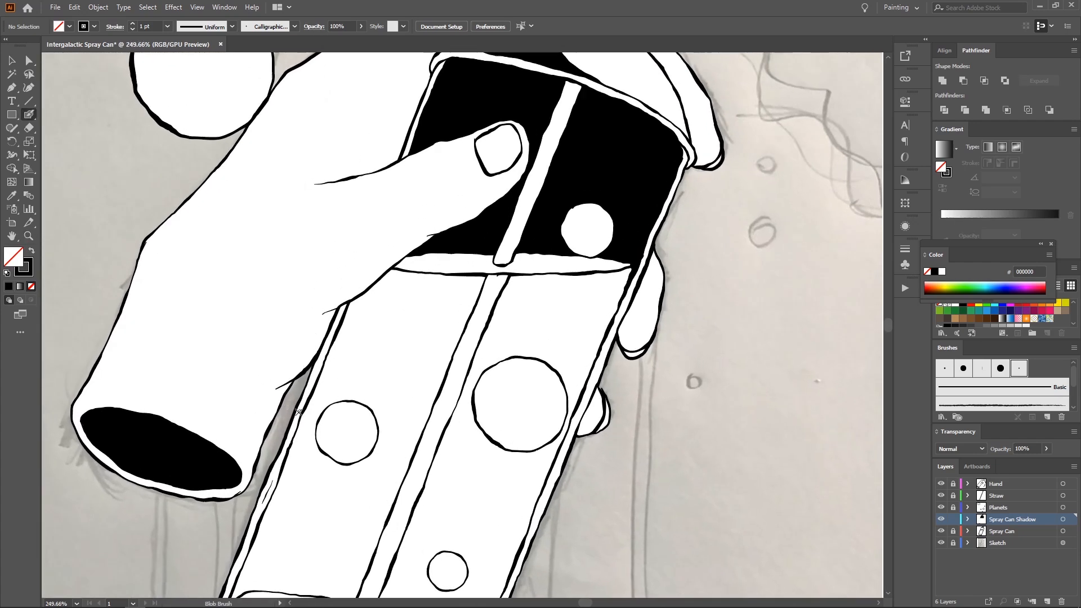
drag(295, 411, 311, 384)
scroll(364, 276, up, 1)
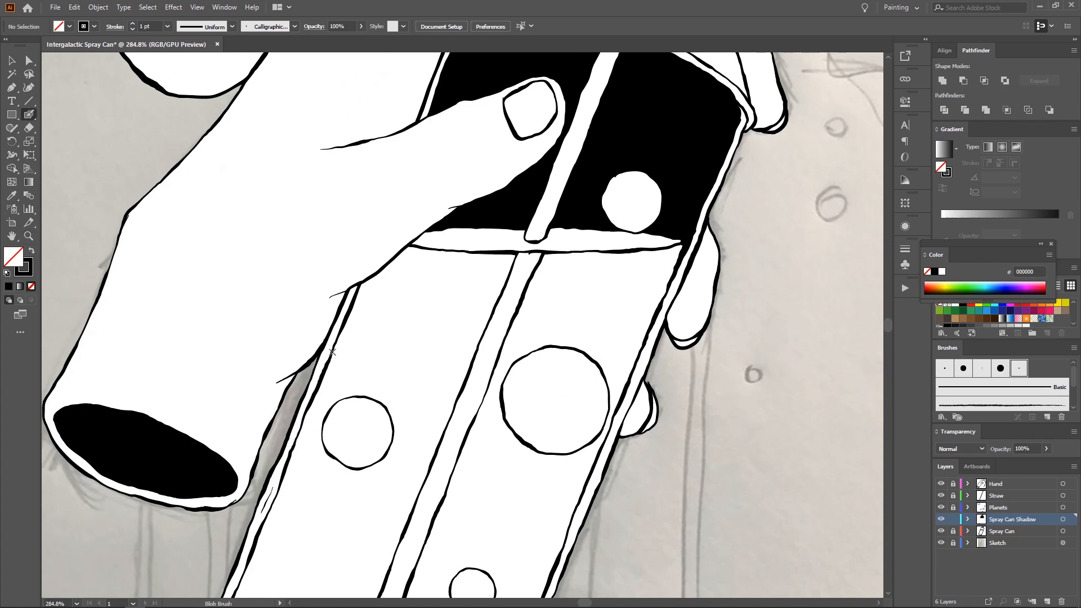
mouse_move(610, 293)
mouse_down()
mouse_move(610, 282)
mouse_move(656, 273)
mouse_up()
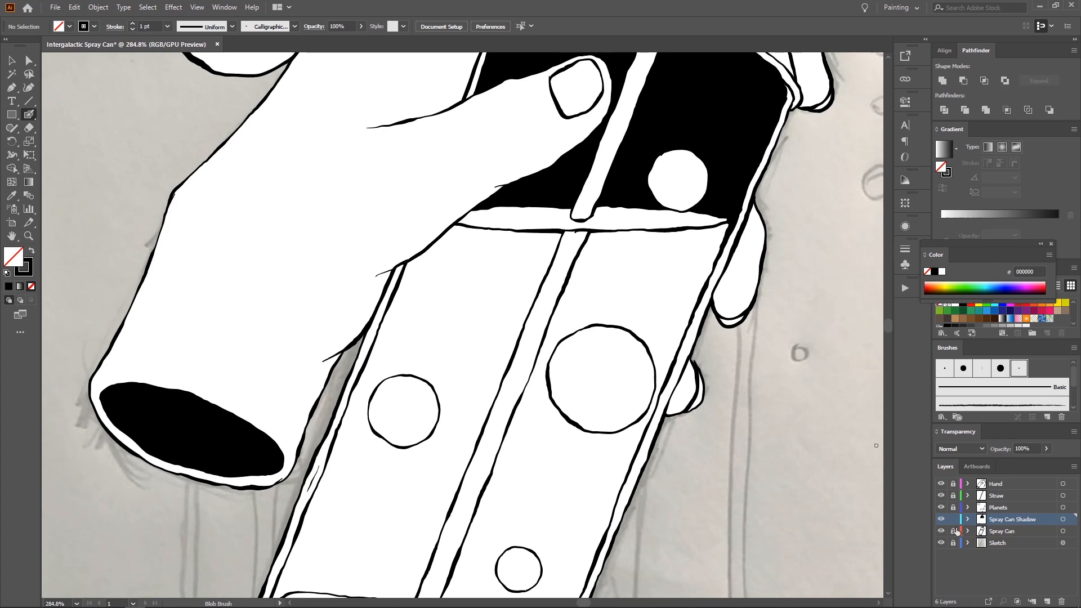
Step: Unlock and target the Spray Can layer, and lower its opacity to 43% to see the sketch beneath
click(999, 531)
click(1063, 531)
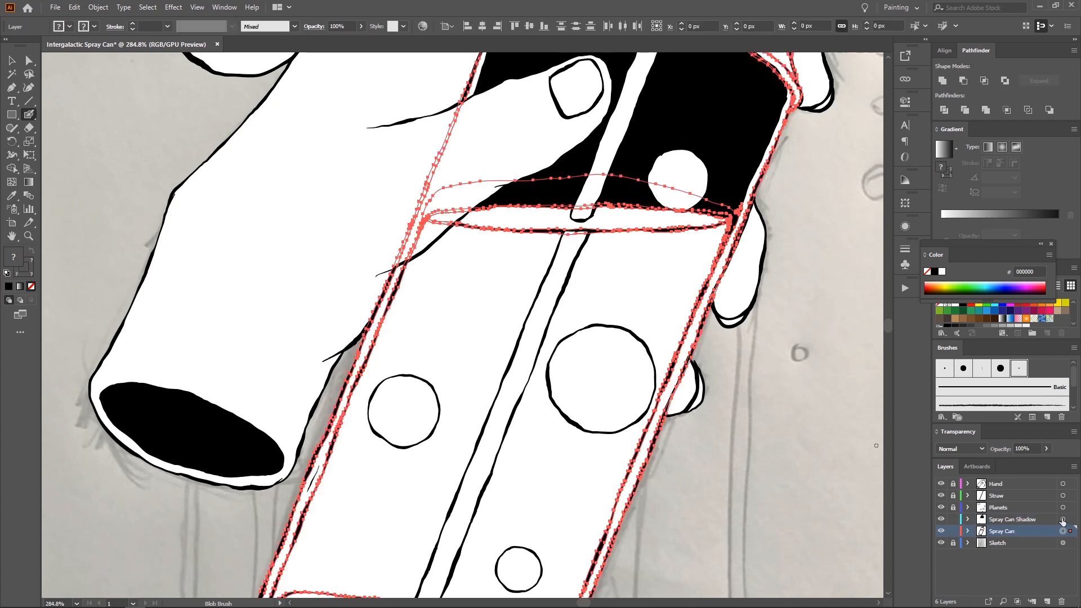
click(1046, 448)
drag(1034, 462, 1023, 468)
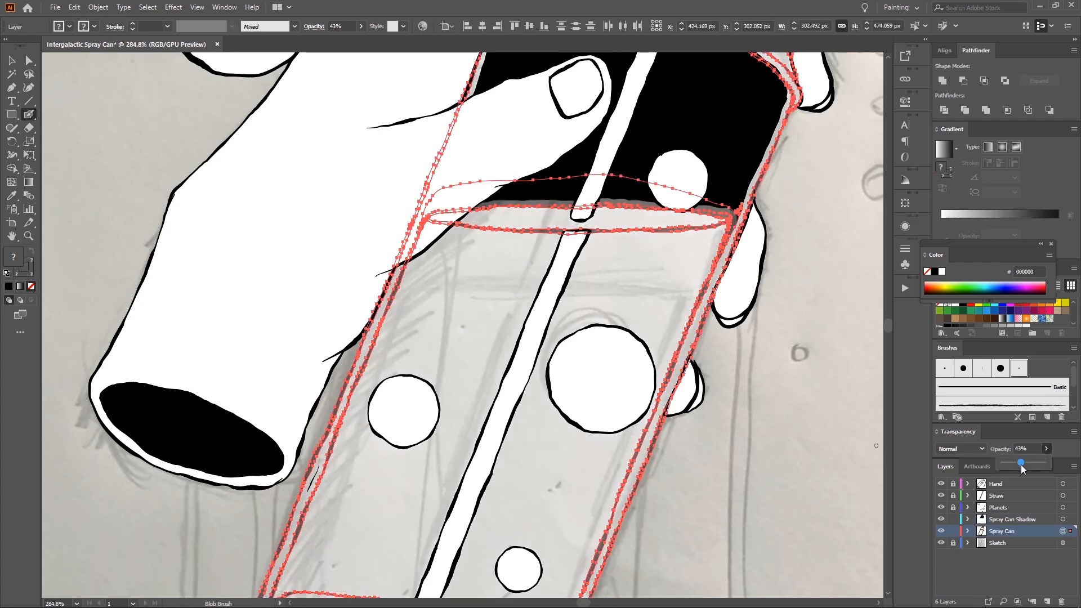
Step: Undo the Spray Can layer's opacity change and the layer unlocking, and make Spray Can Shadow the active layer
click(1002, 507)
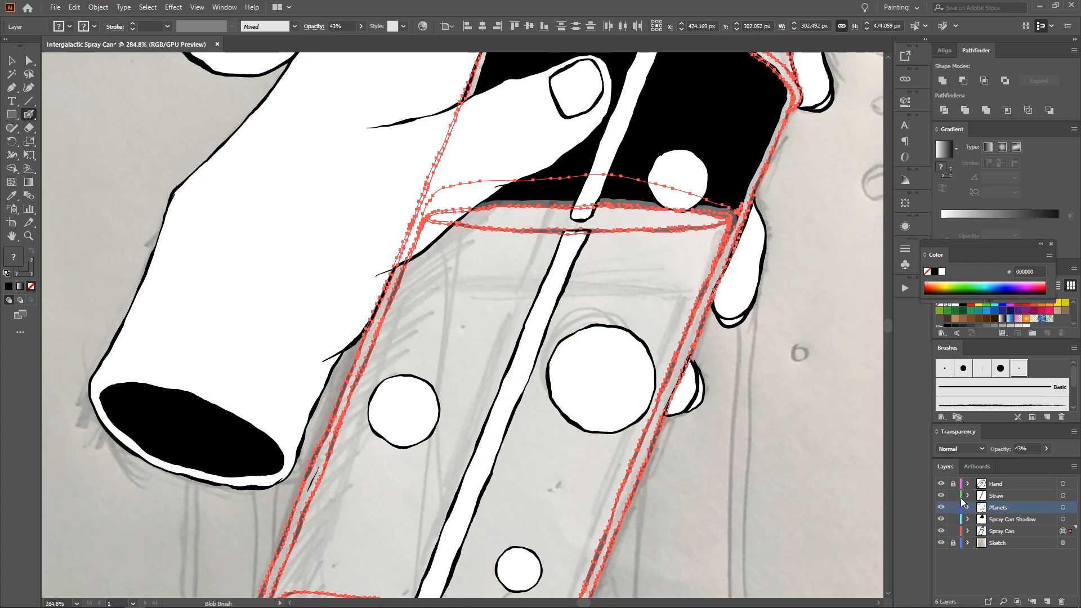
key(ctrl+z)
key(ctrl+z)
key(ctrl+z)
key(ctrl+z)
key(ctrl+z)
click(995, 520)
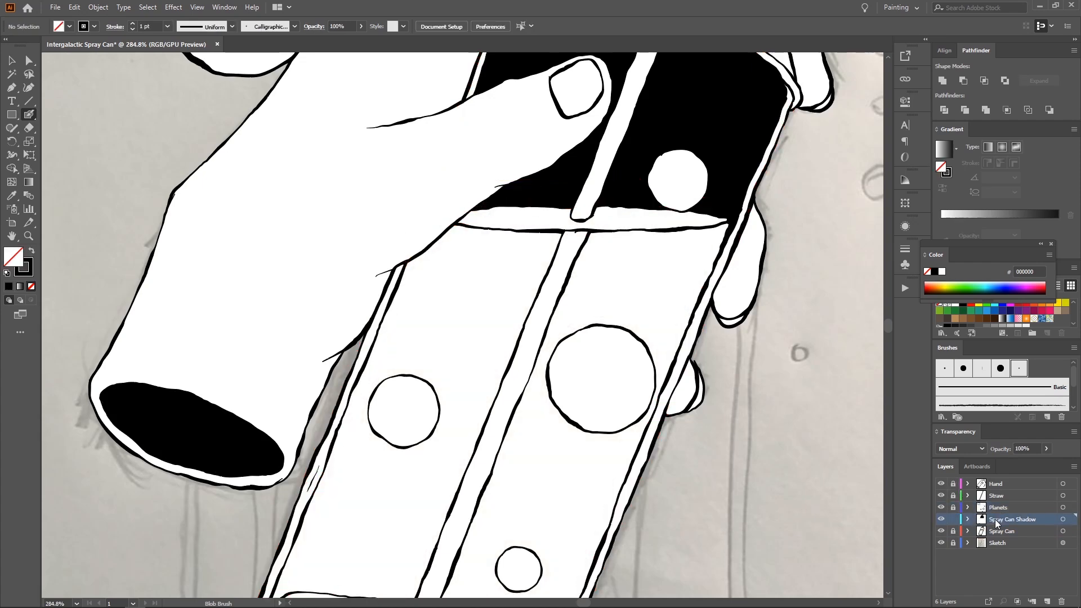
Step: Isolate the Spray Can Shadow group and outline a curved shadow on the can body below the hand with the Blob Brush
drag(744, 386, 731, 345)
key(v)
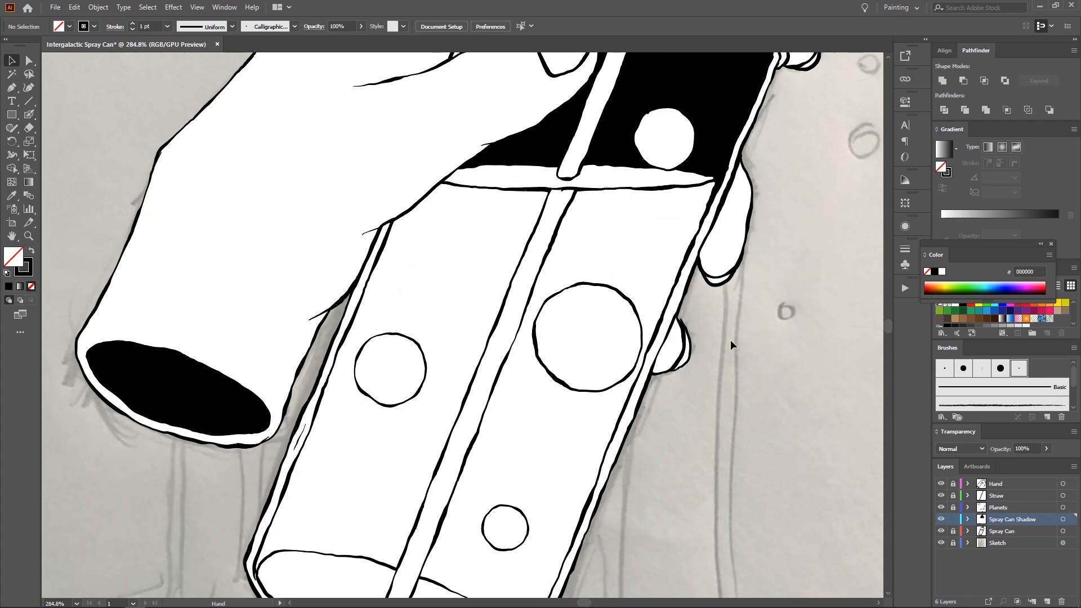
drag(546, 84, 515, 181)
click(516, 114)
mouse_move(515, 114)
mouse_down()
mouse_move(543, 95)
mouse_move(552, 139)
mouse_up()
double_click(540, 123)
mouse_move(479, 229)
mouse_down()
mouse_move(539, 149)
mouse_move(492, 244)
mouse_up()
key(z)
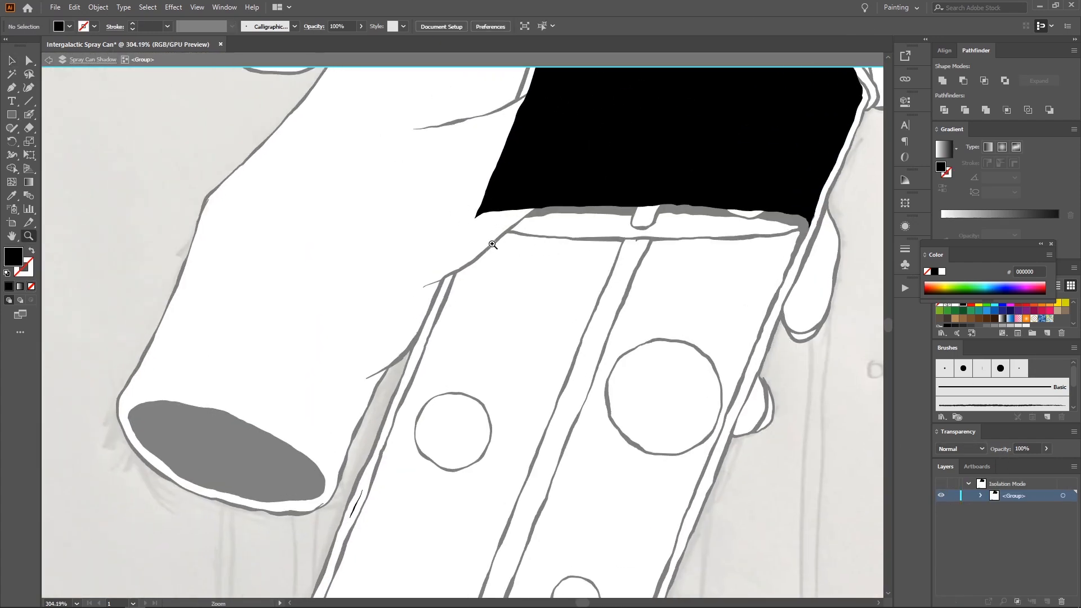
key(shift+b)
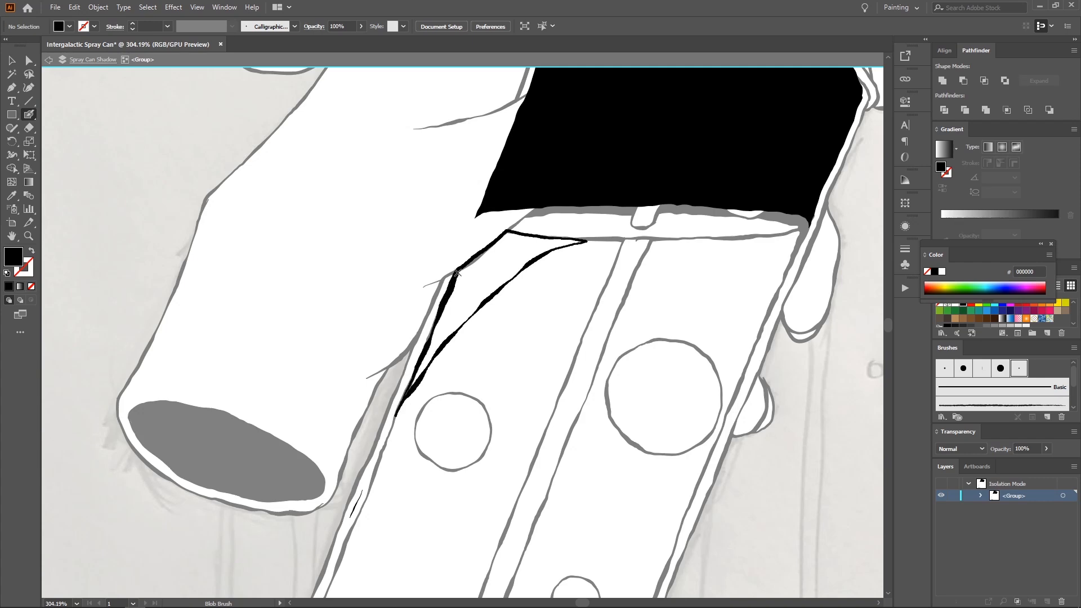
Step: Delete the inner path of the outlined shadow below the hand so it fills solid black, and leave isolation mode
key(a)
click(457, 276)
key(Delete)
key(Delete)
drag(488, 240, 402, 242)
key(z)
key(Escape)
Step: Try a Blob Brush stroke near the can's lower rim and undo it
drag(374, 277, 403, 249)
drag(404, 249, 435, 202)
drag(360, 279, 386, 284)
drag(385, 284, 348, 298)
drag(338, 370, 332, 420)
key(shift+b)
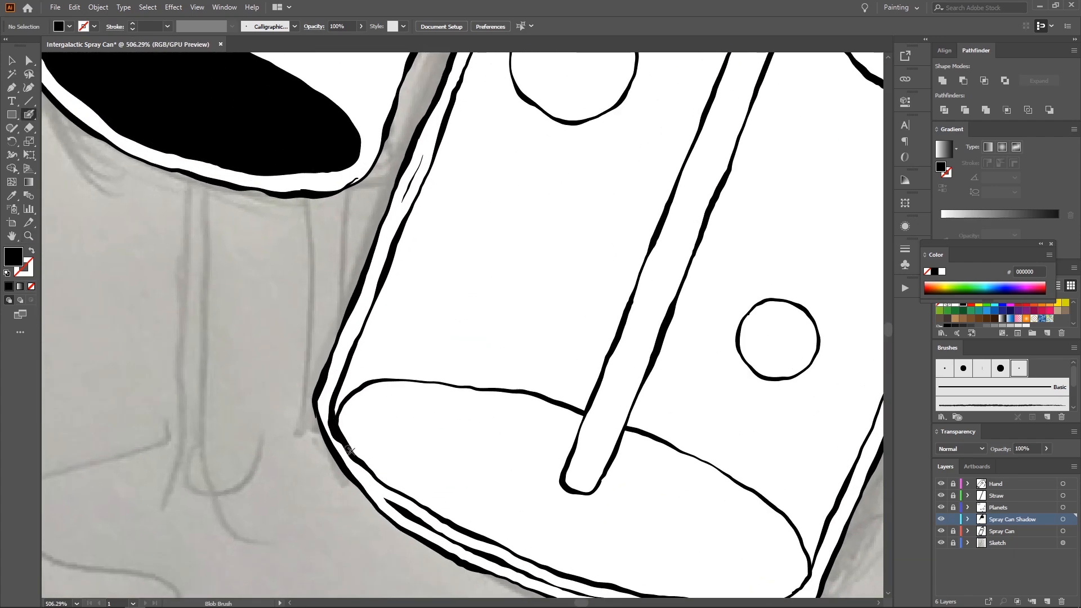
key(ctrl+z)
Step: Examine the dome, nozzle and can body to judge the shadows painted so far
drag(197, 406, 163, 415)
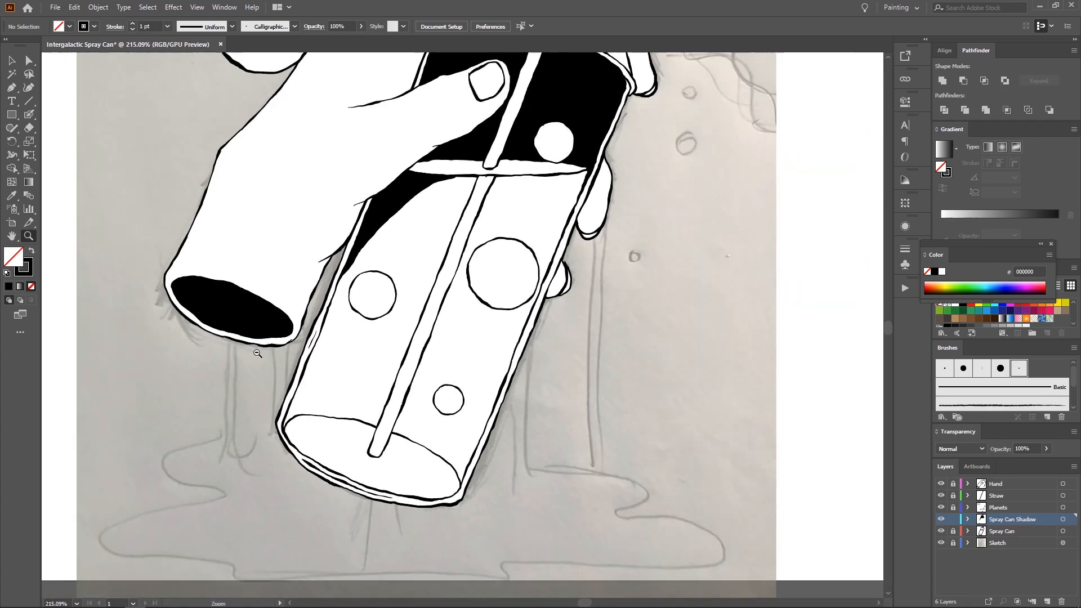
mouse_move(299, 237)
mouse_down()
mouse_move(332, 355)
mouse_move(467, 294)
mouse_move(357, 403)
mouse_up()
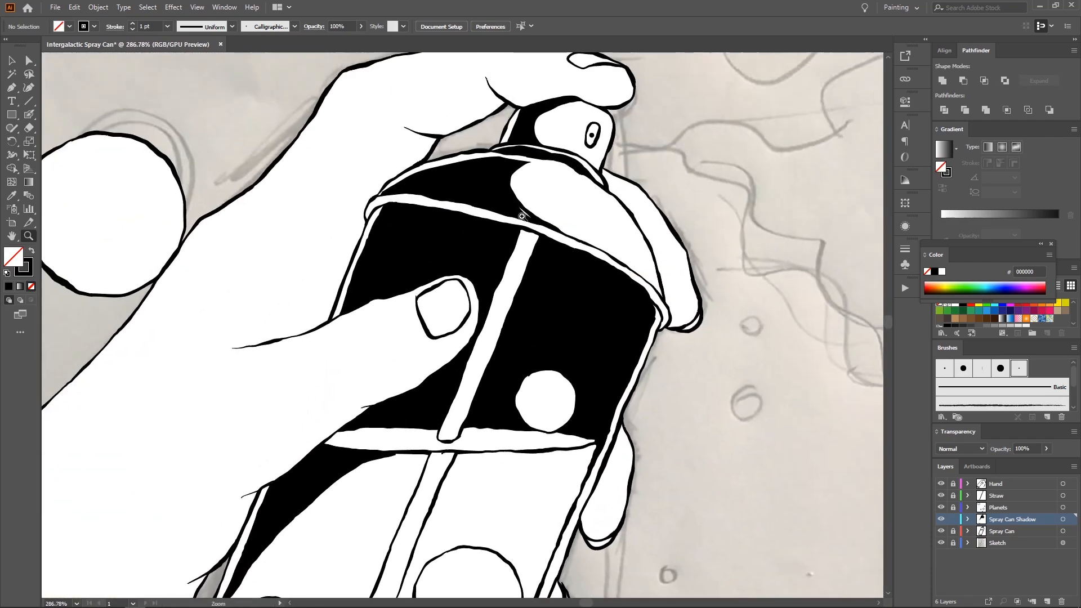
key(shift+b)
key(z)
drag(513, 201, 439, 180)
mouse_move(440, 180)
mouse_down()
mouse_move(464, 149)
mouse_move(433, 147)
mouse_up()
drag(509, 157, 595, 158)
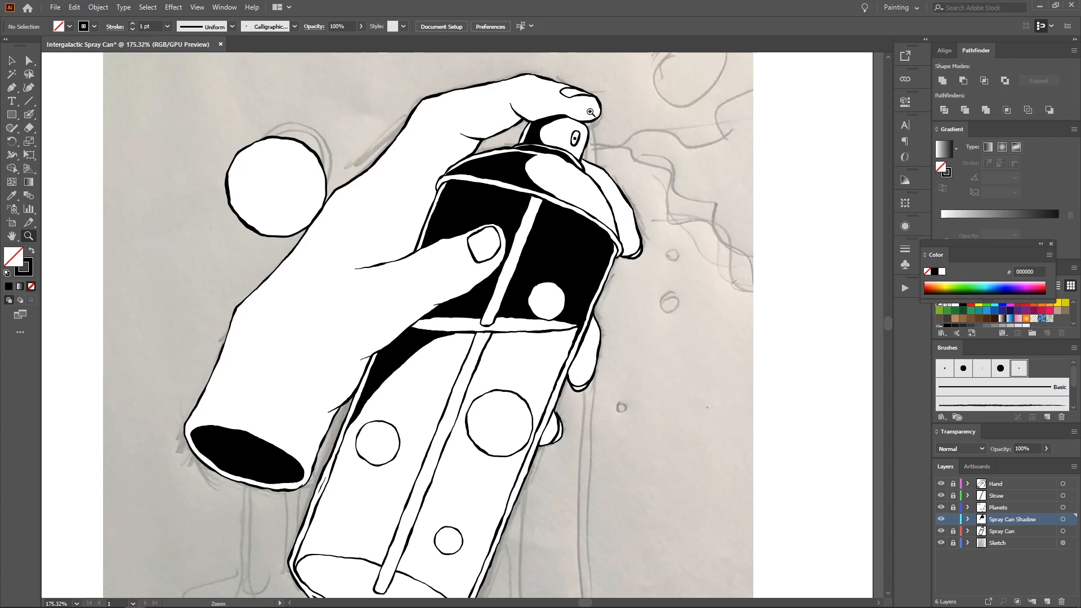
drag(475, 290, 480, 221)
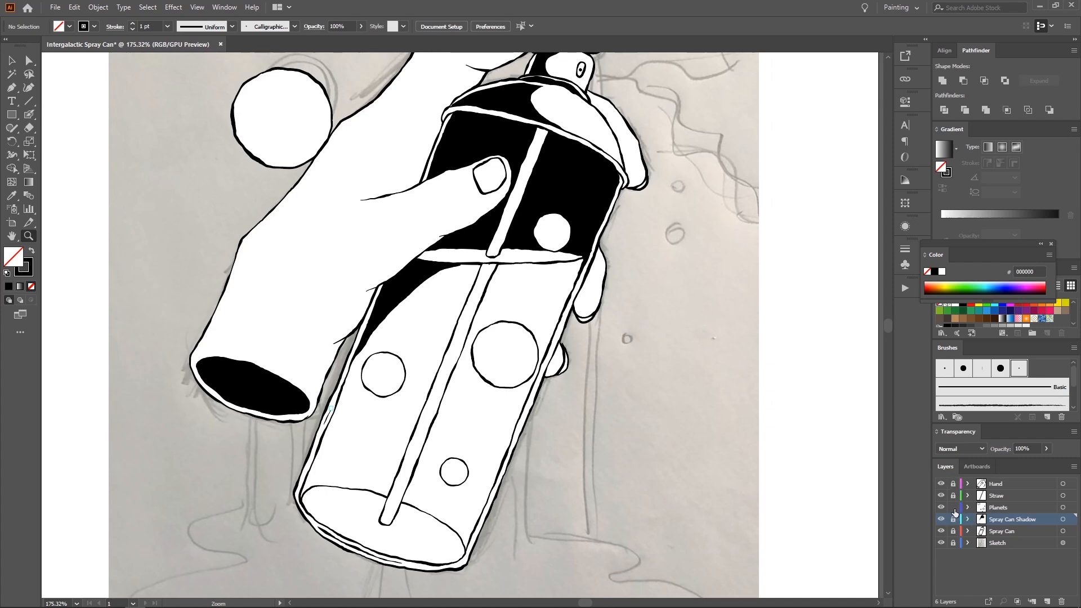
Step: Make Planets the active layer and hide all the other layers
click(1000, 508)
drag(485, 278, 477, 325)
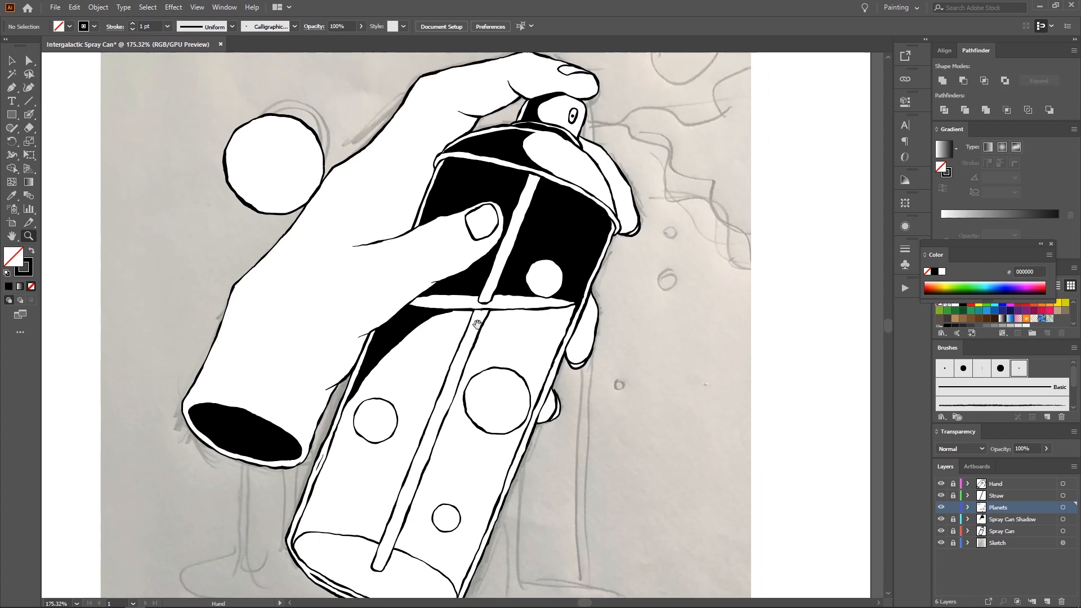
drag(468, 231, 518, 231)
alt+click(941, 506)
Step: Offset the white fills of all five planets by -3 px with round joins
key(a)
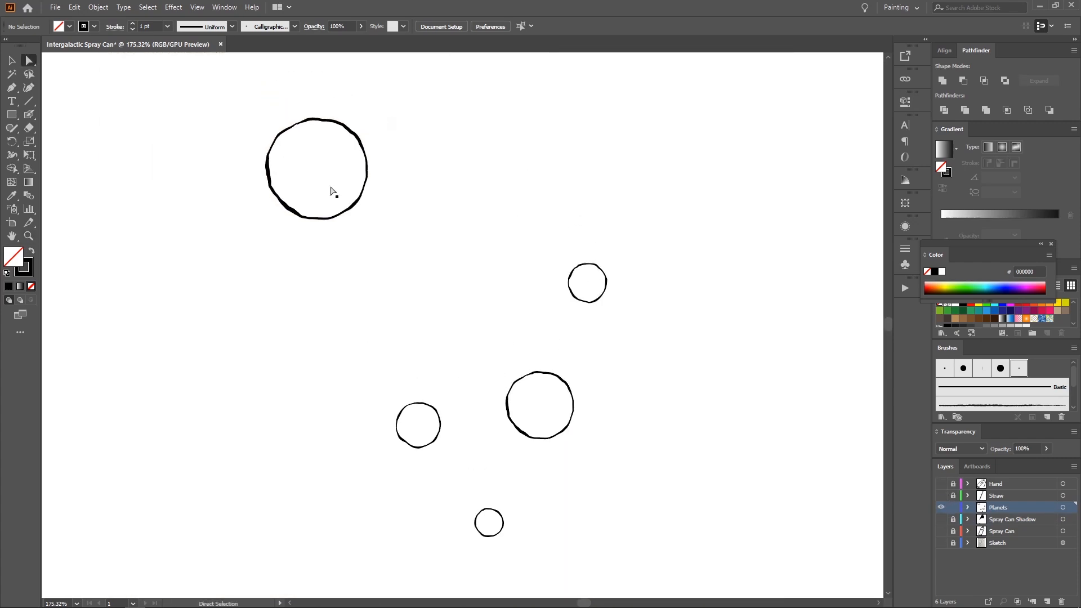
click(332, 192)
scroll(394, 208, down, 1)
scroll(394, 208, right, 2)
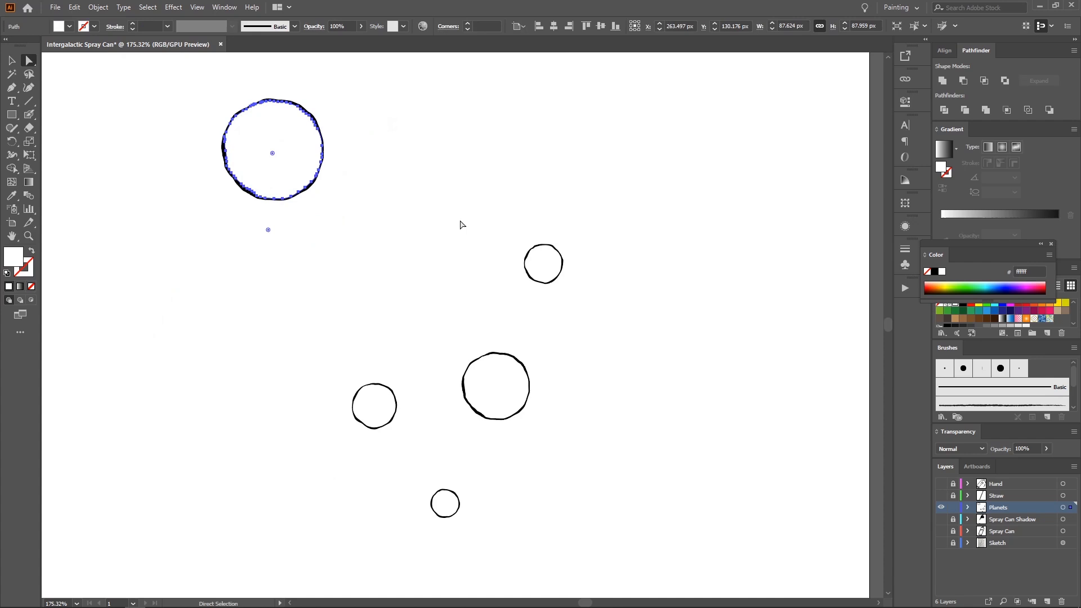
shift+click(543, 265)
shift+click(499, 393)
scroll(506, 388, down, 2)
scroll(507, 389, left, 2)
shift+click(415, 361)
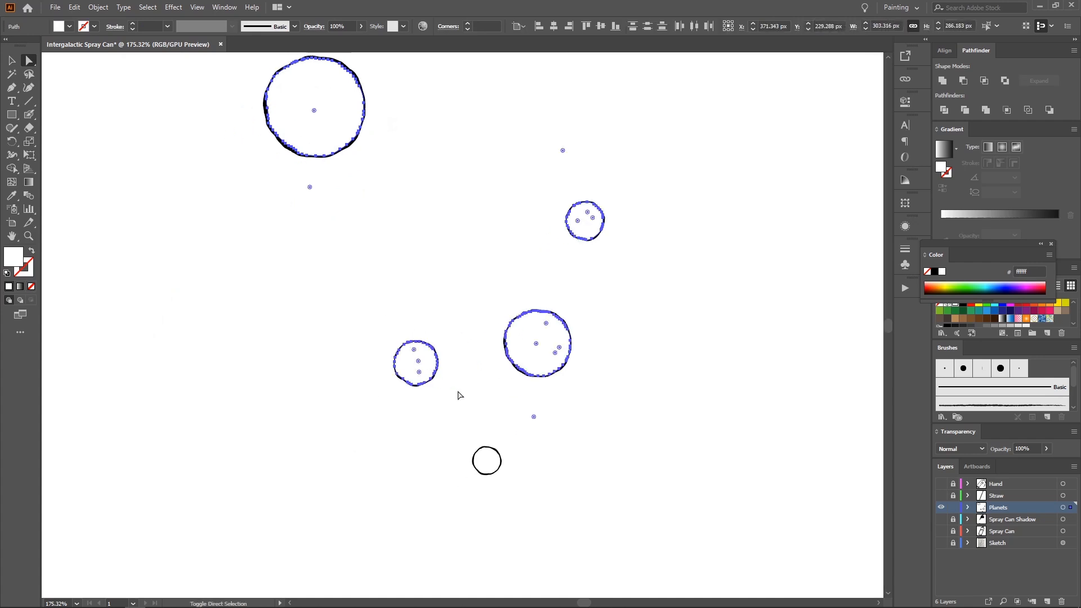
shift+click(487, 460)
key(ctrl+a)
click(98, 7)
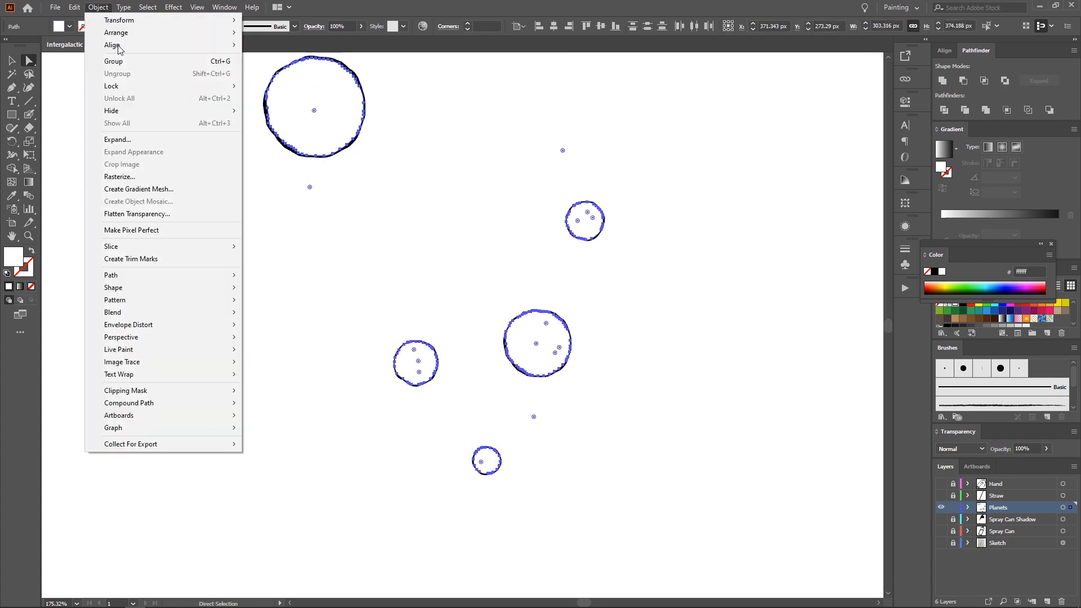
mouse_move(167, 274)
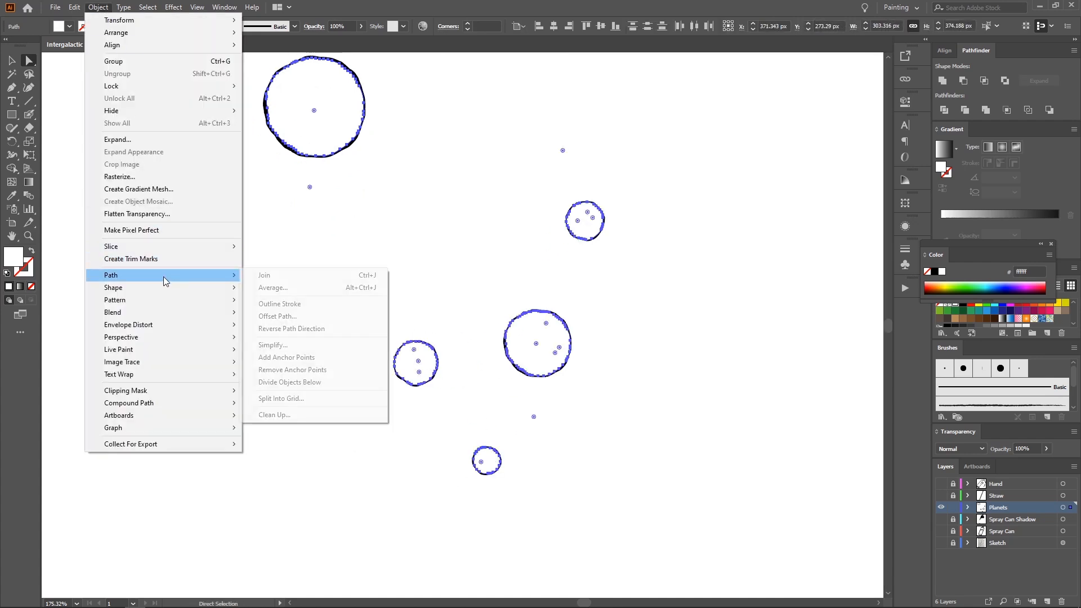
click(271, 316)
click(180, 306)
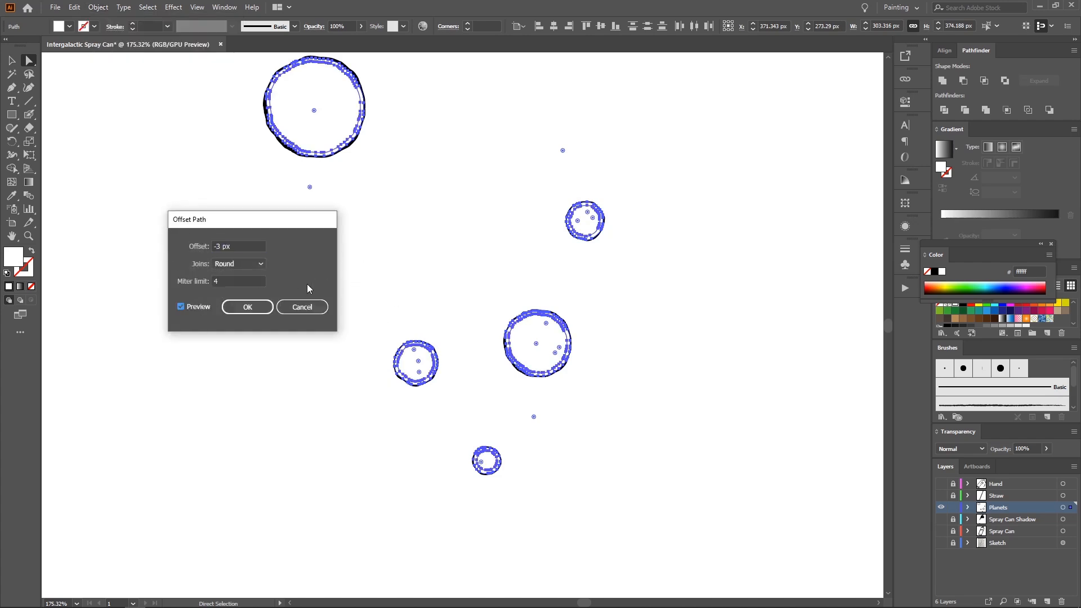
click(246, 306)
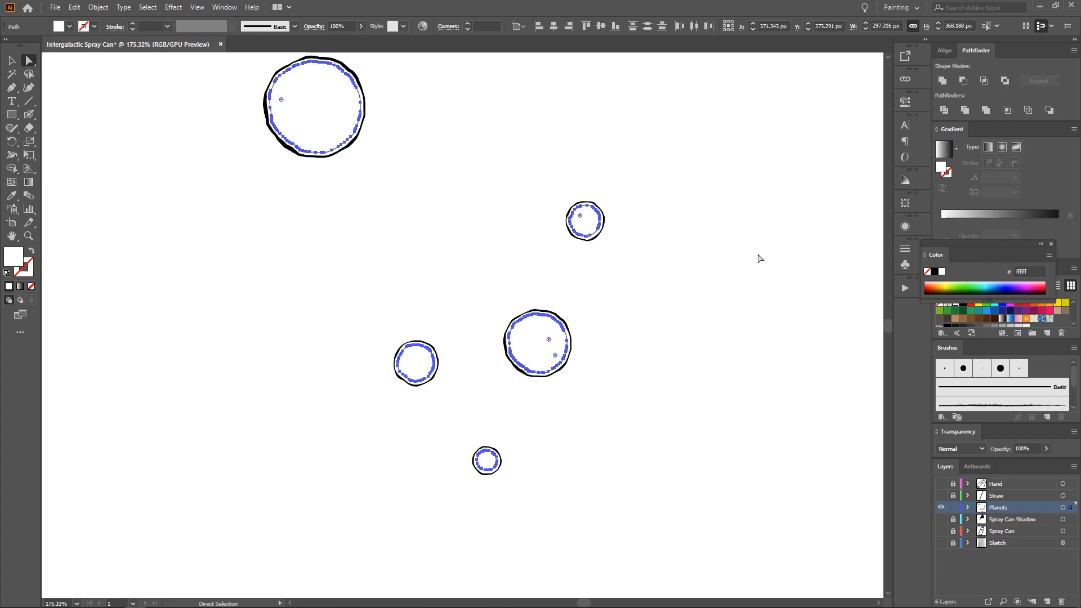
Step: Fill the inset planet shapes with black (000000), dock the Color panel beside Swatches, and deselect the shapes
click(936, 272)
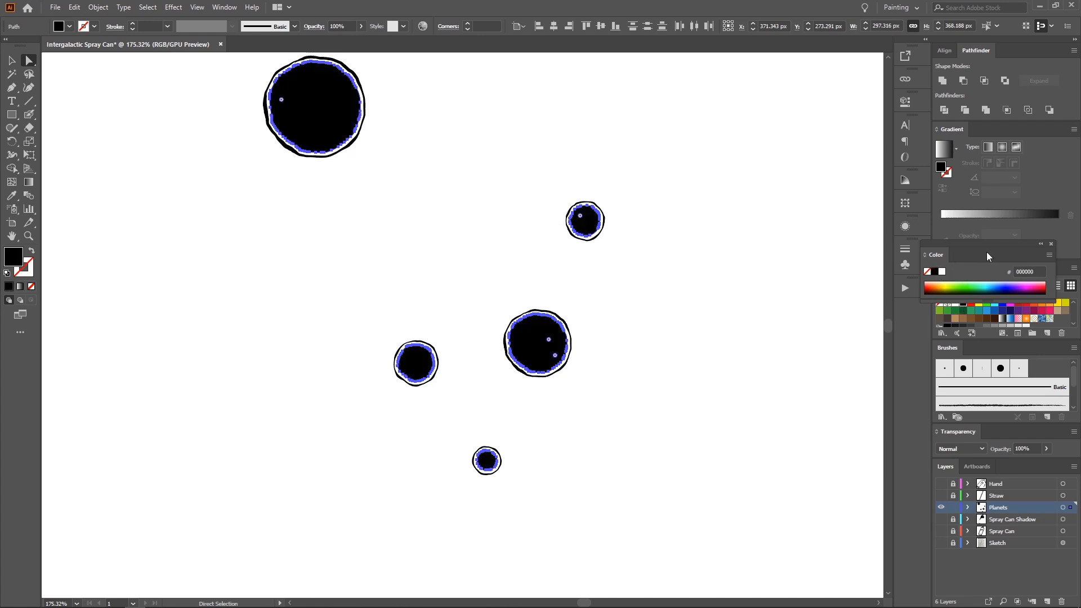
drag(986, 252, 1000, 278)
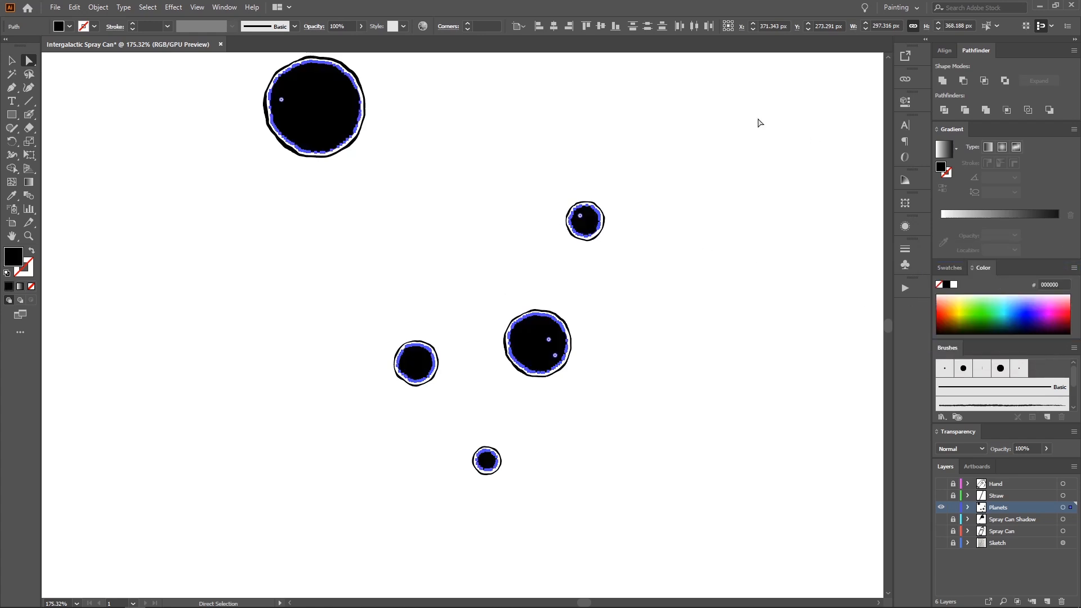
click(564, 147)
key(z)
click(471, 147)
alt+click(382, 192)
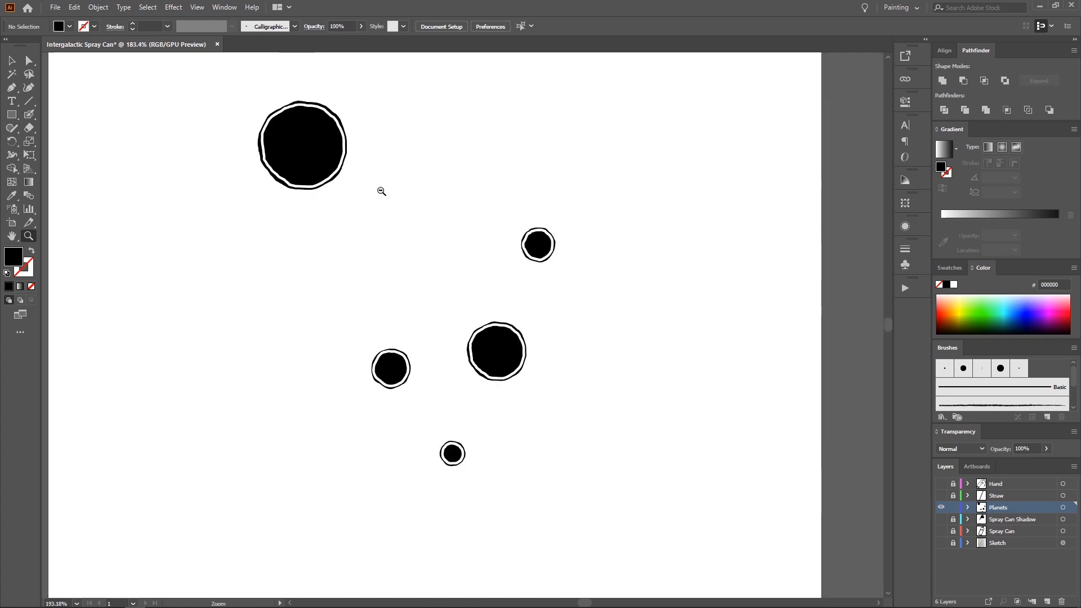
Step: Erase a thin curved line across the black fill of the largest planet to separate its shadow from its lit side
key(v)
click(330, 150)
scroll(331, 150, up, 1)
key(shift+e)
mouse_move(315, 105)
mouse_down()
mouse_move(309, 140)
mouse_move(356, 178)
mouse_up()
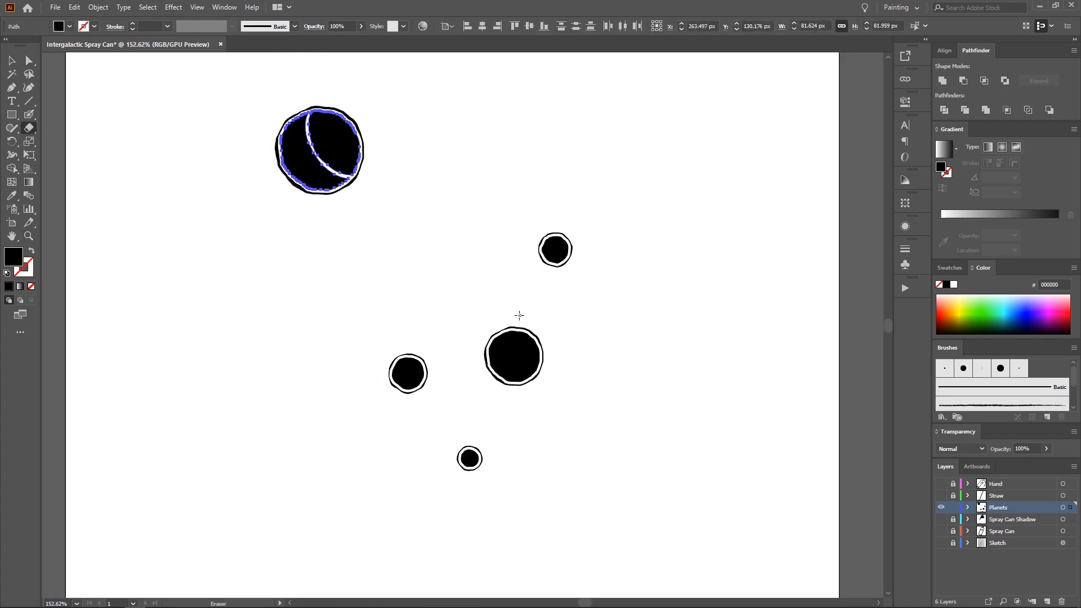
Step: Erase matching curved lines across the black fills of the four smaller planets and deselect them
key(a)
click(516, 337)
shift+click(552, 260)
shift+click(416, 378)
shift+click(461, 447)
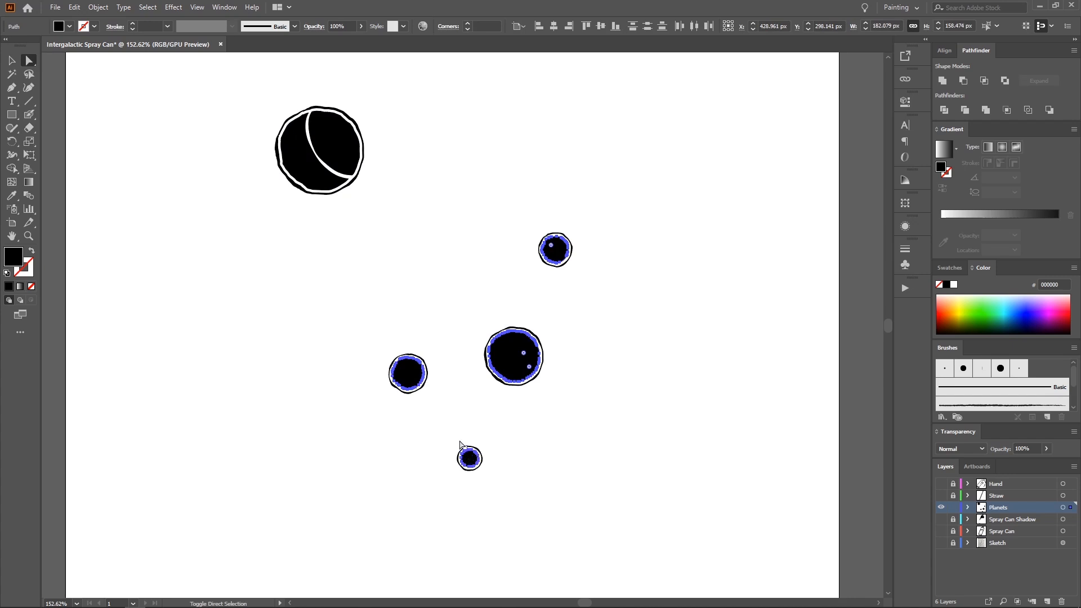
key(shift+e)
drag(410, 356, 416, 390)
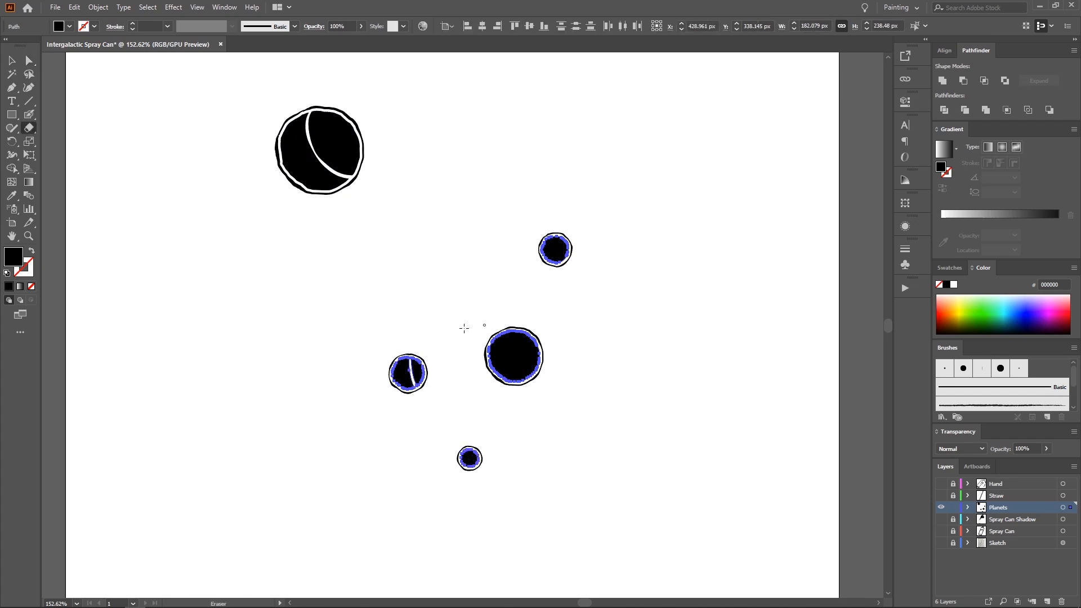
mouse_move(415, 353)
mouse_down()
mouse_move(403, 377)
mouse_move(433, 377)
mouse_up()
mouse_move(506, 329)
mouse_down()
mouse_move(514, 363)
mouse_move(538, 371)
mouse_up()
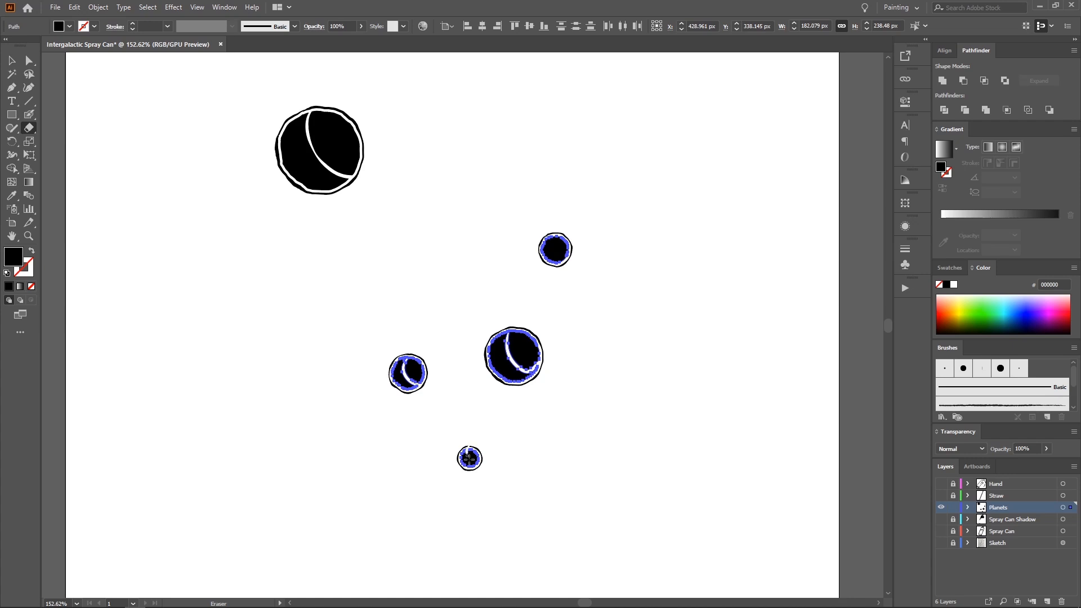
drag(469, 459, 473, 465)
drag(556, 231, 551, 264)
key(ctrl+shift+a)
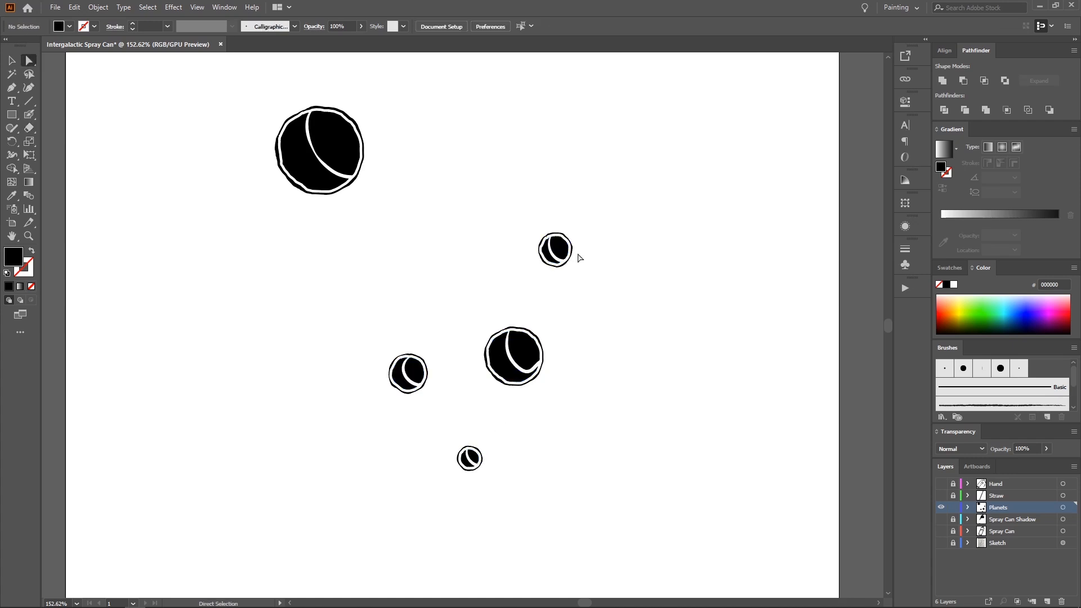
Step: Delete the black piece on the upper-right side of each of the five planets, leaving only crescent shadows
scroll(584, 247, up, 1)
key(a)
click(554, 243)
key(Delete)
click(309, 133)
key(Delete)
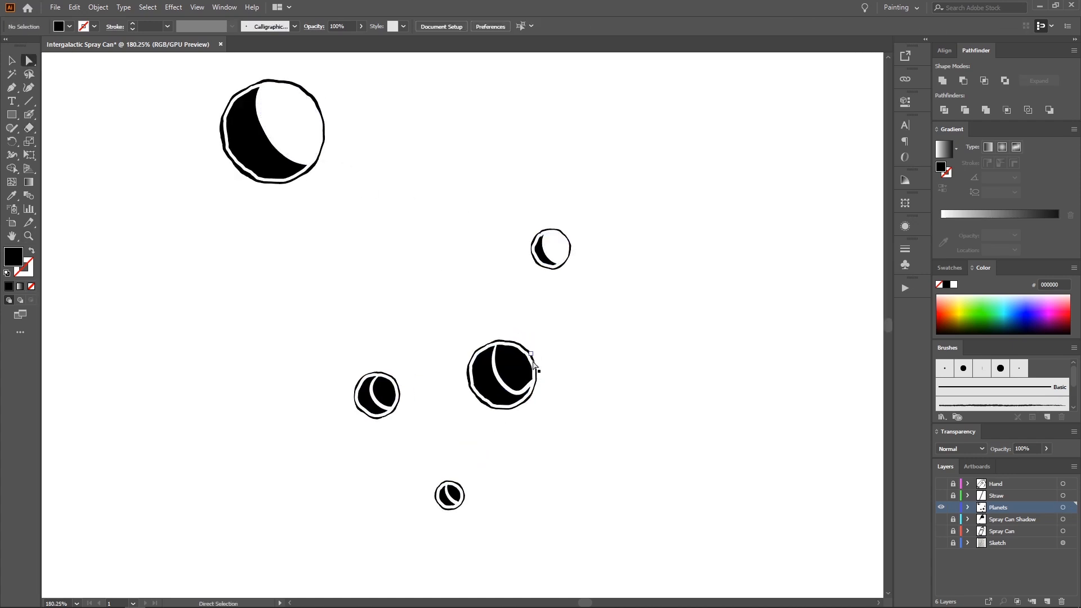
click(529, 378)
key(Delete)
click(388, 396)
key(Delete)
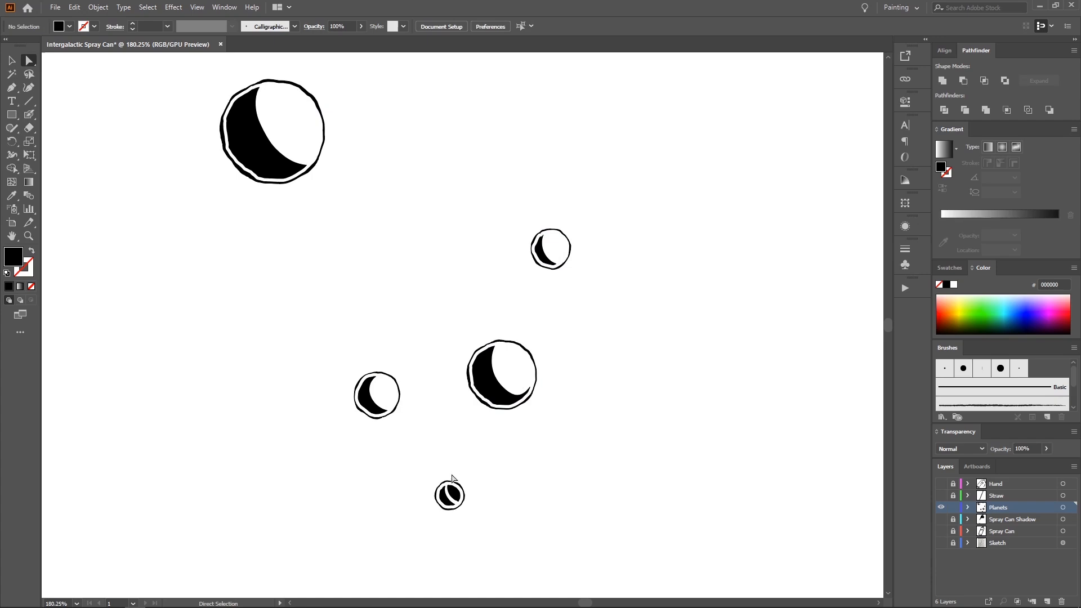
click(454, 493)
key(Delete)
Step: Show all layers again and bring the whole illustration into view
alt+click(941, 509)
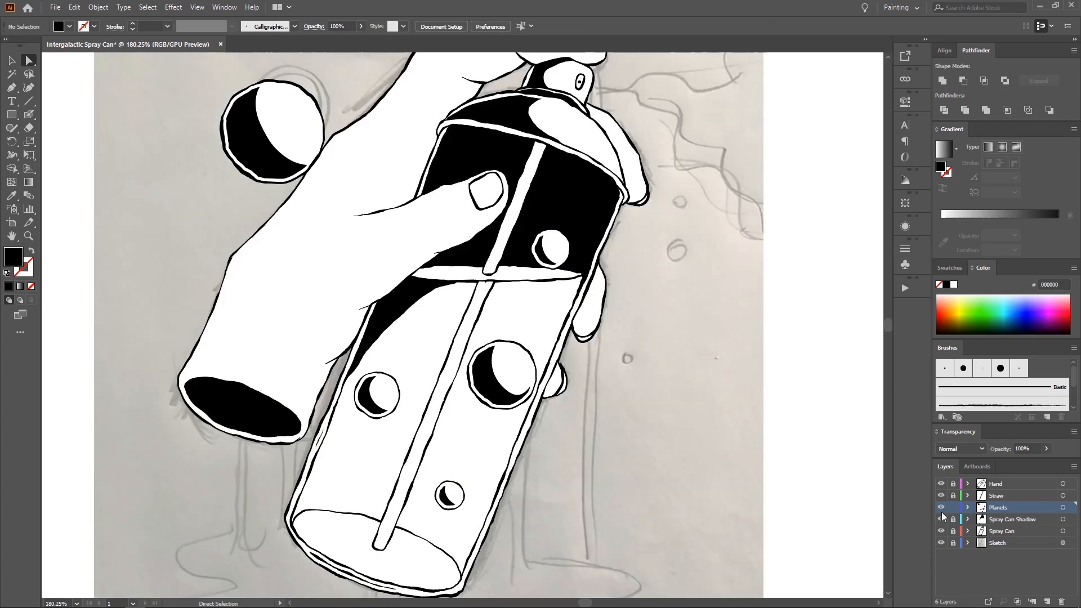
key(z)
drag(713, 303, 643, 292)
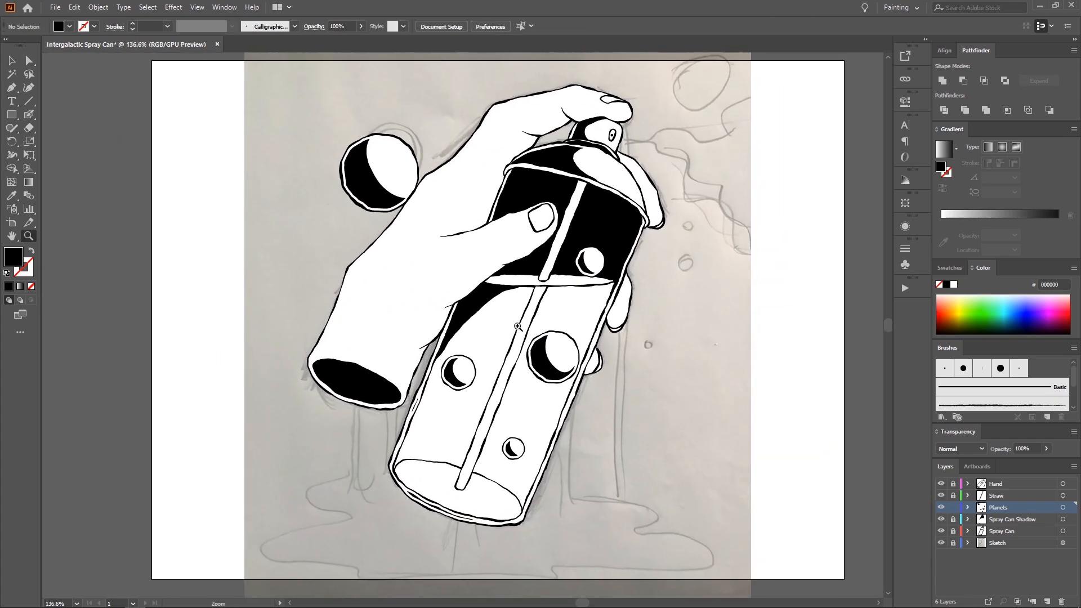
drag(518, 327, 529, 326)
Step: Isolate the planets group, scale the largest planet on the can down to about 48 px wide, and leave isolation mode
key(v)
click(559, 345)
double_click(560, 369)
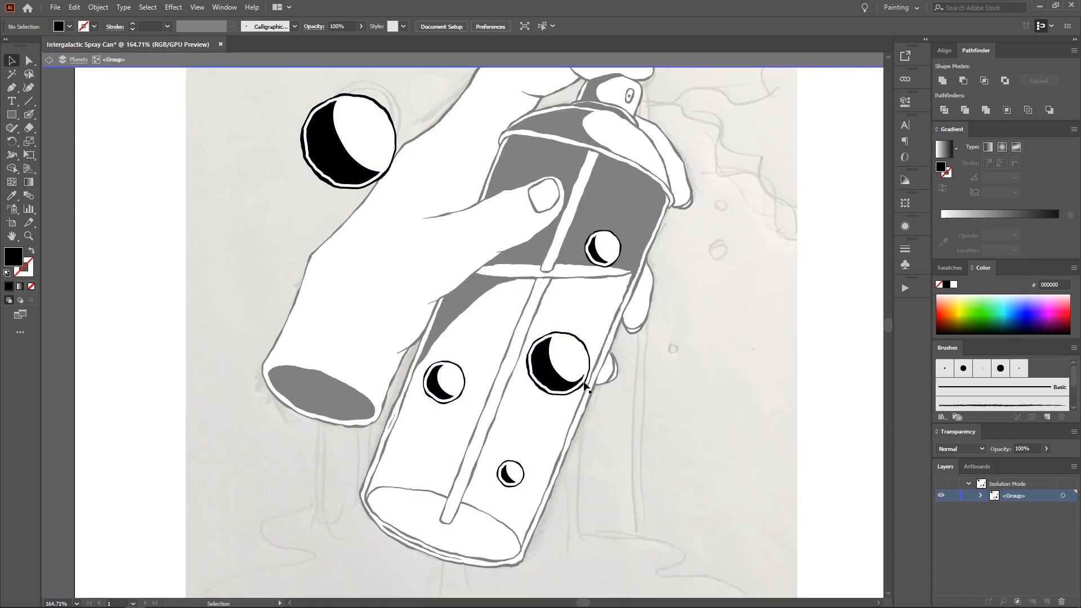
drag(585, 383, 583, 339)
click(631, 349)
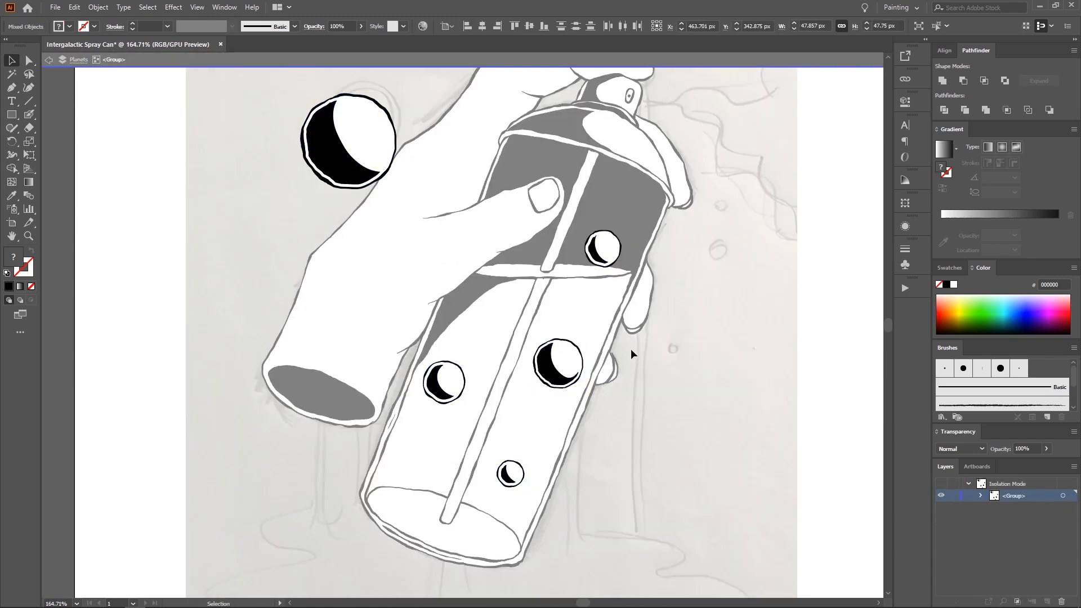
drag(470, 355, 452, 376)
click(485, 332)
key(z)
drag(495, 325, 466, 273)
key(Escape)
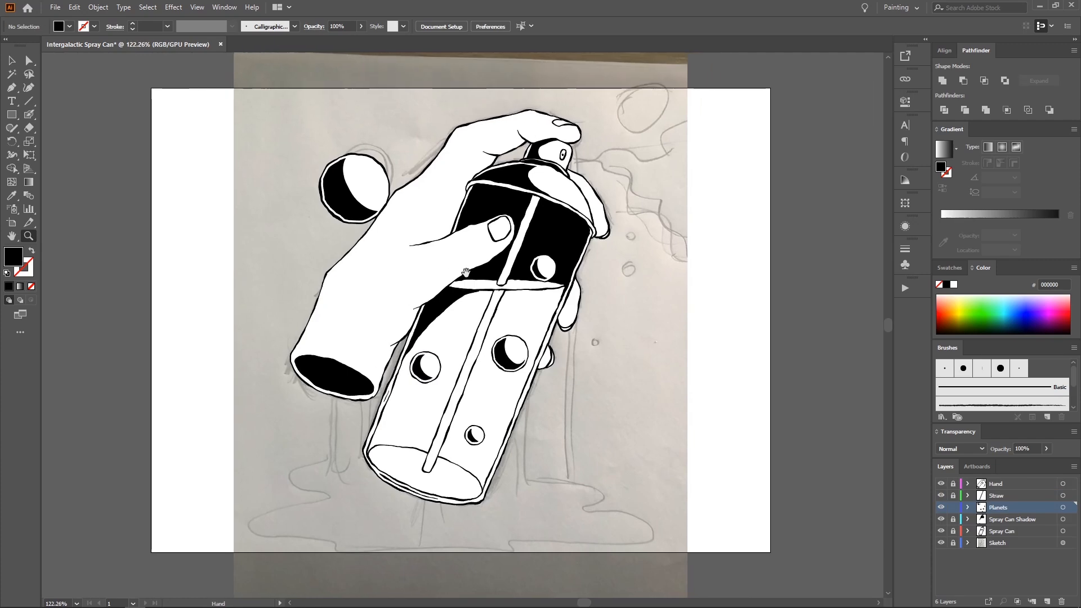
Step: Open Preview.jpg from the Intergalactic Spray folder in Photos to check the finished artwork, and switch back to Illustrator
key(alt+Tab)
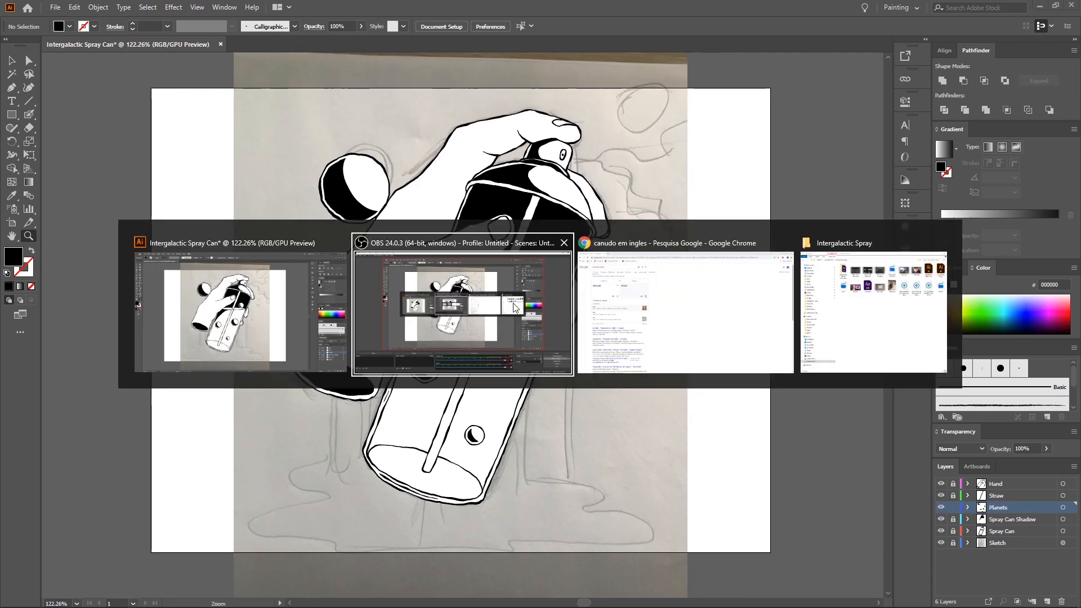
click(832, 294)
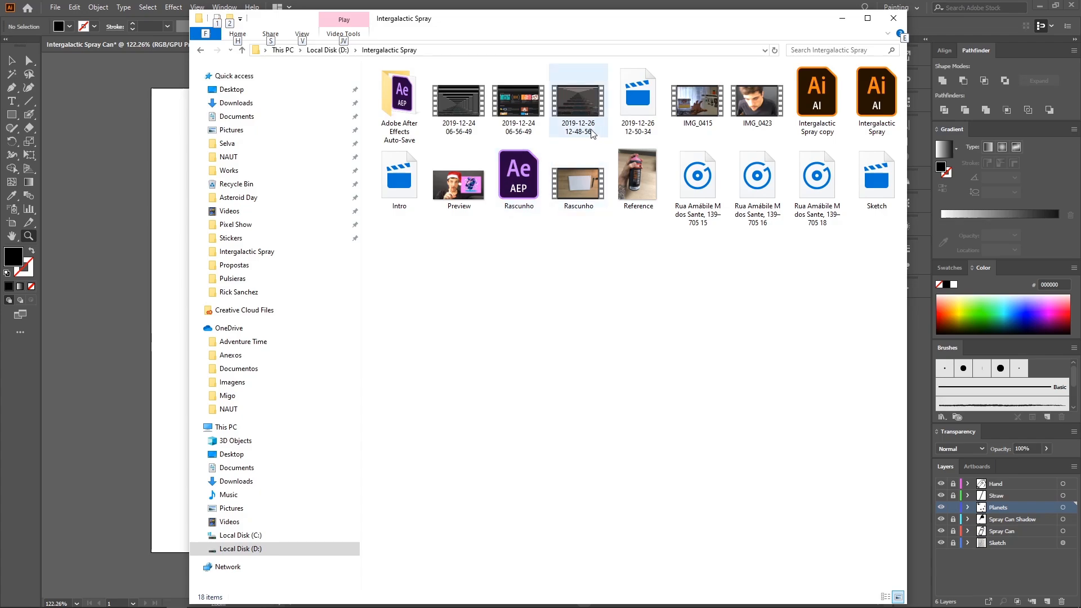
double_click(467, 191)
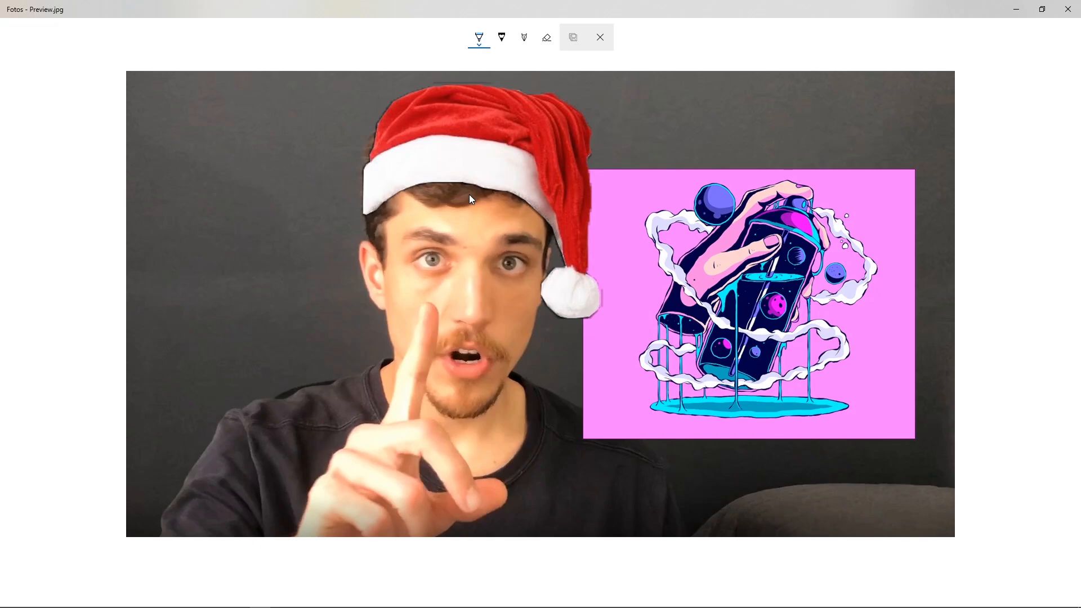
key(alt+Tab)
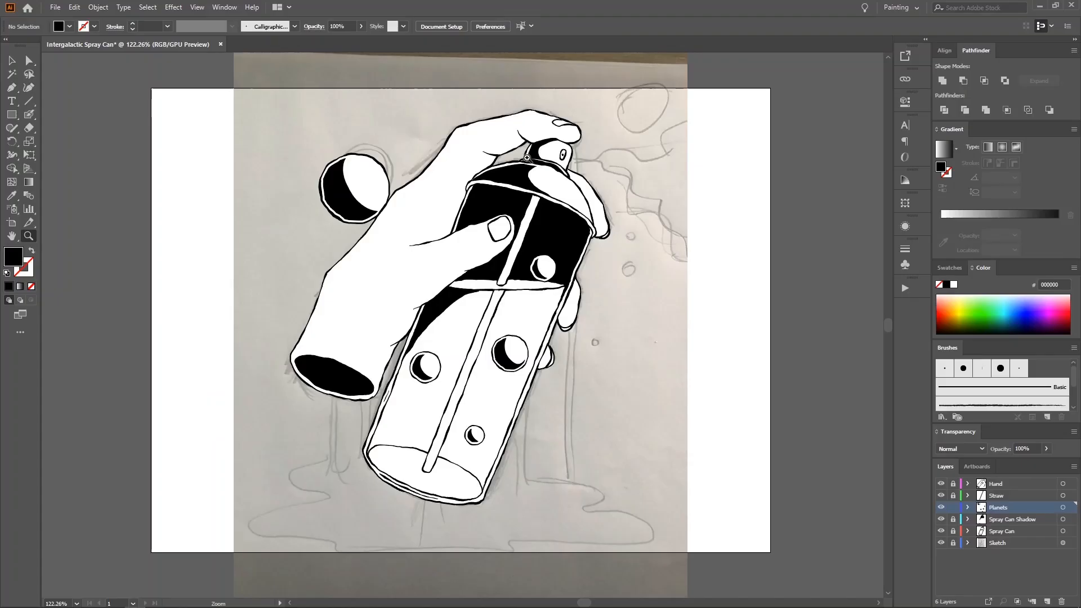
Step: Unlock the Spray Can Shadow layer and delete the black shadow pieces along the left side of the can's lower body
click(499, 294)
key(a)
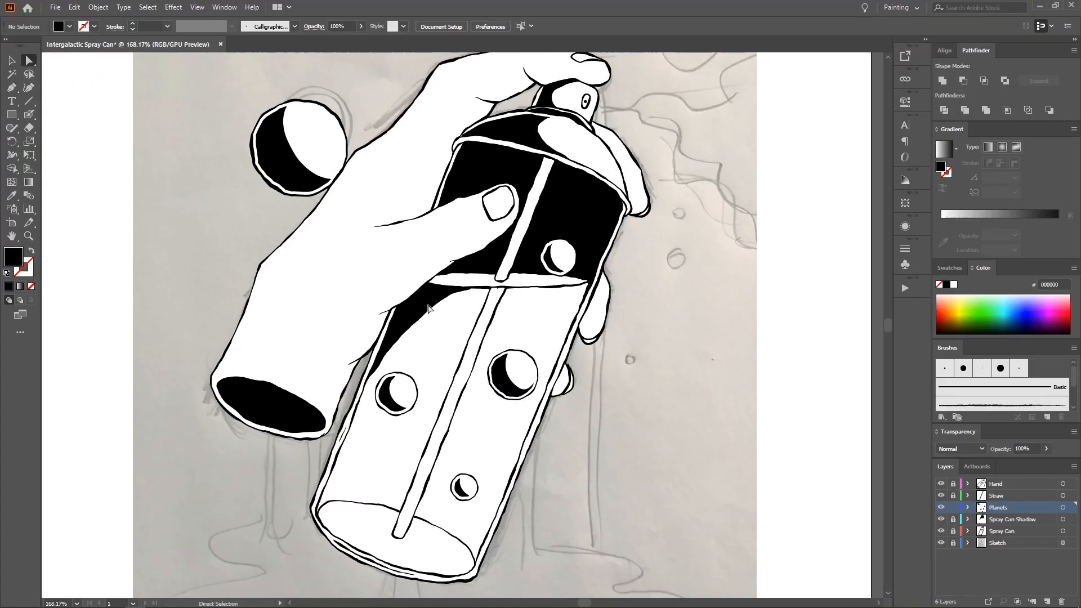
click(953, 509)
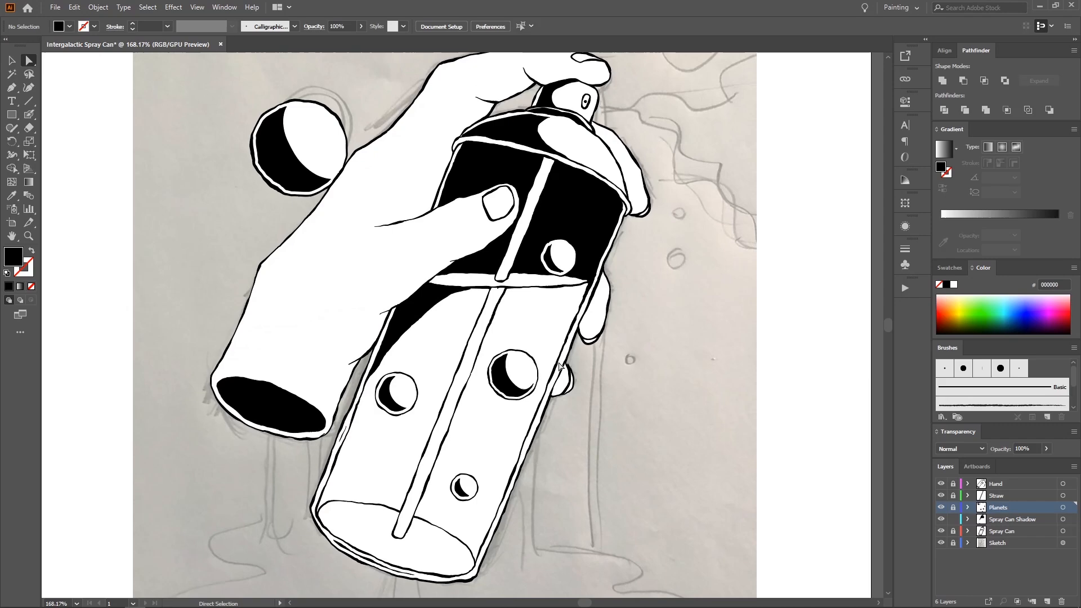
click(427, 310)
key(Delete)
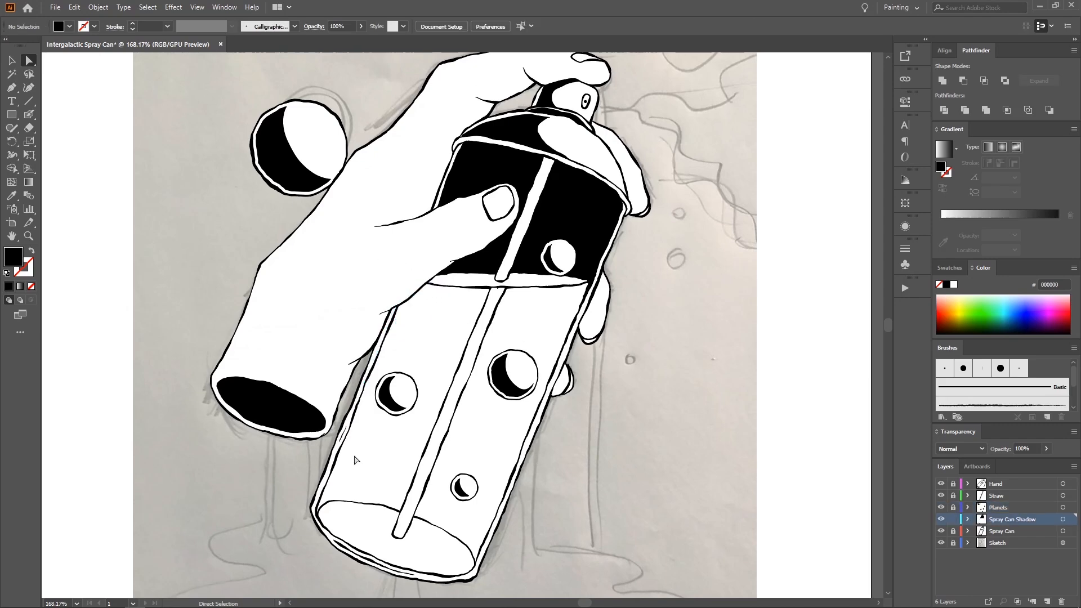
click(342, 434)
key(Delete)
key(Delete)
Step: Lock the Spray Can Shadow layer, and unlock the Straw layer and make it active
scroll(328, 369, up, 1)
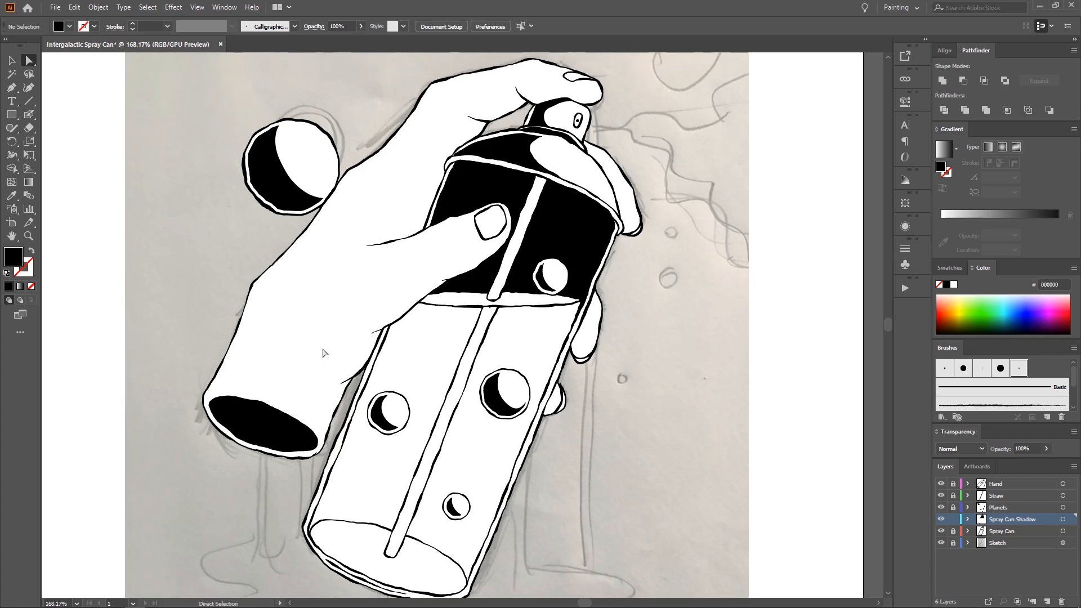
scroll(332, 303, up, 1)
scroll(346, 225, up, 2)
key(q)
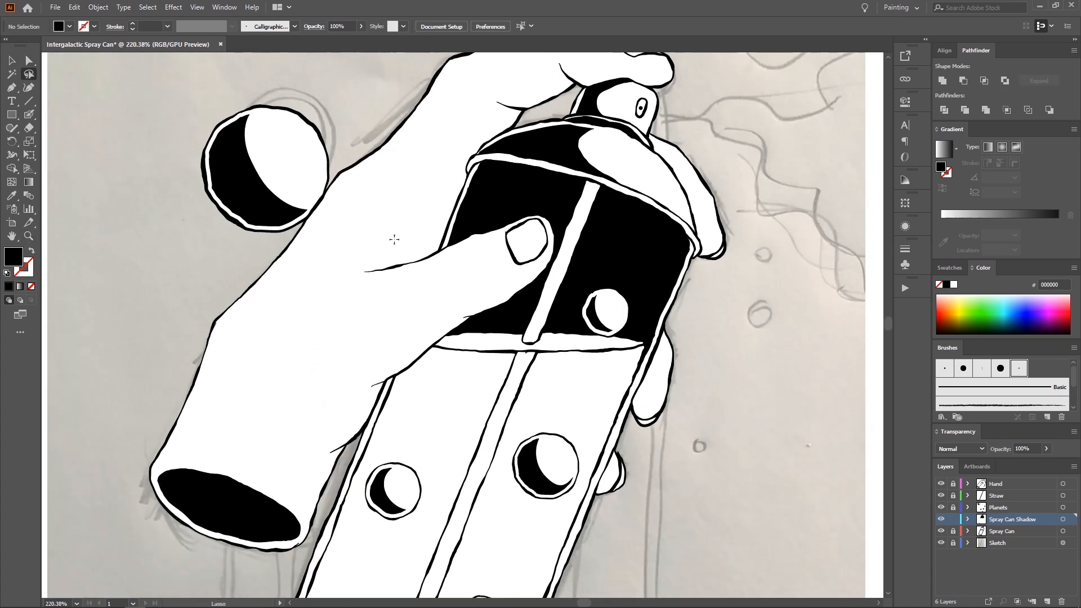
key(z)
mouse_move(401, 231)
mouse_down()
mouse_move(340, 239)
mouse_move(343, 229)
mouse_up()
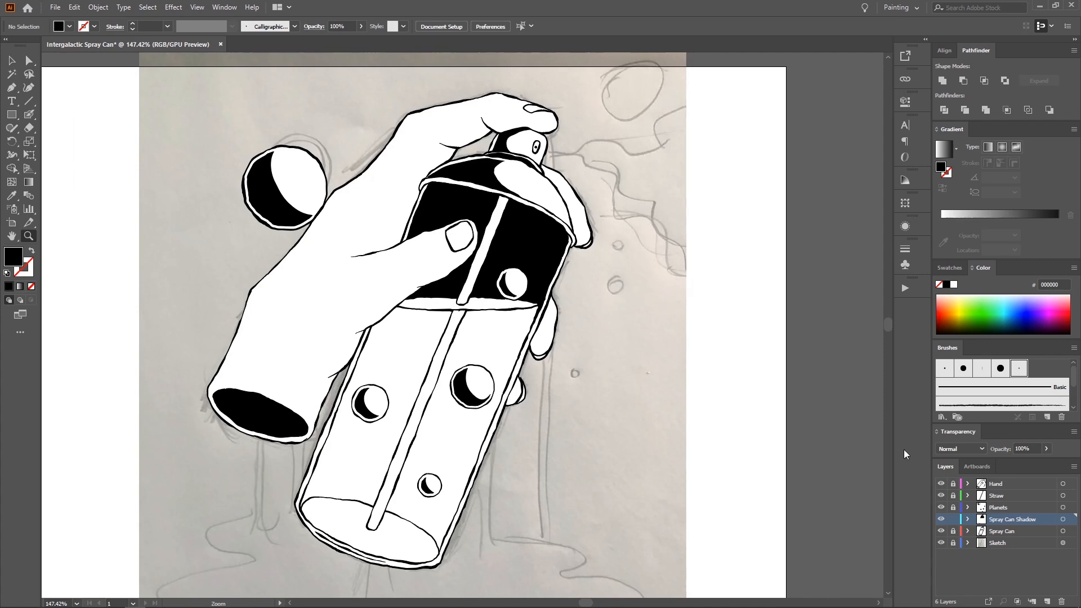
click(953, 495)
click(986, 498)
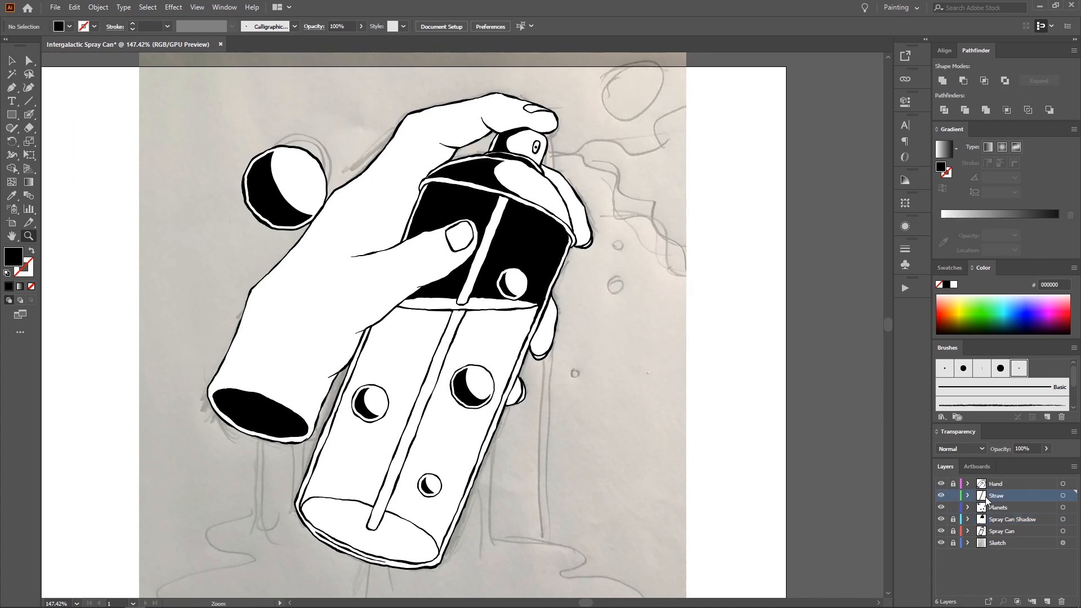
scroll(383, 288, up, 6)
Step: Offset the upper and lower white straw shapes together by -2 px with round joins
key(a)
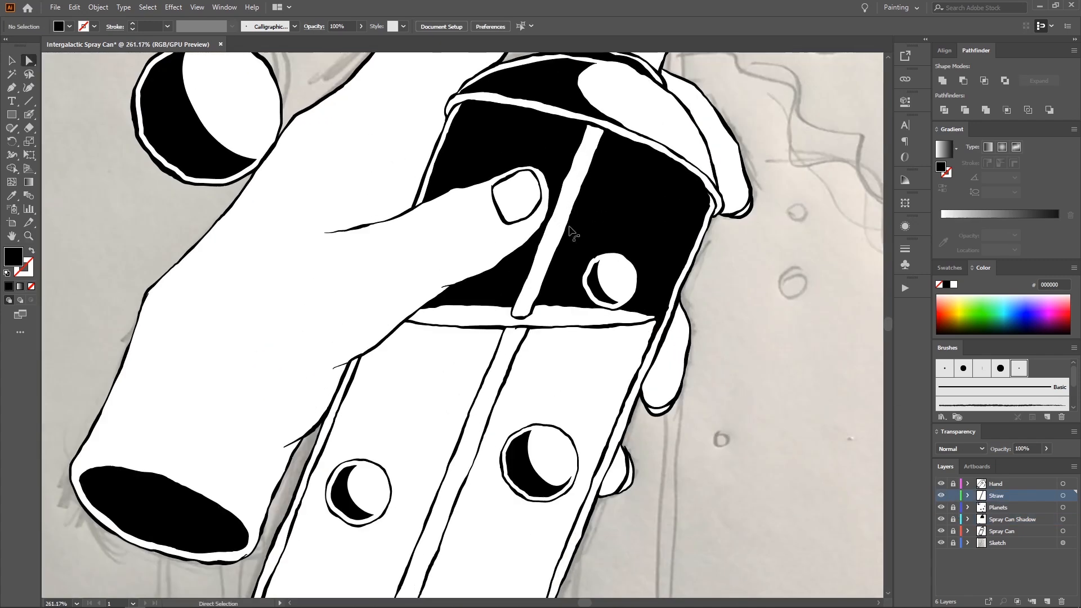
click(528, 287)
scroll(527, 287, down, 1)
shift+click(531, 308)
key(z)
drag(531, 308, 524, 275)
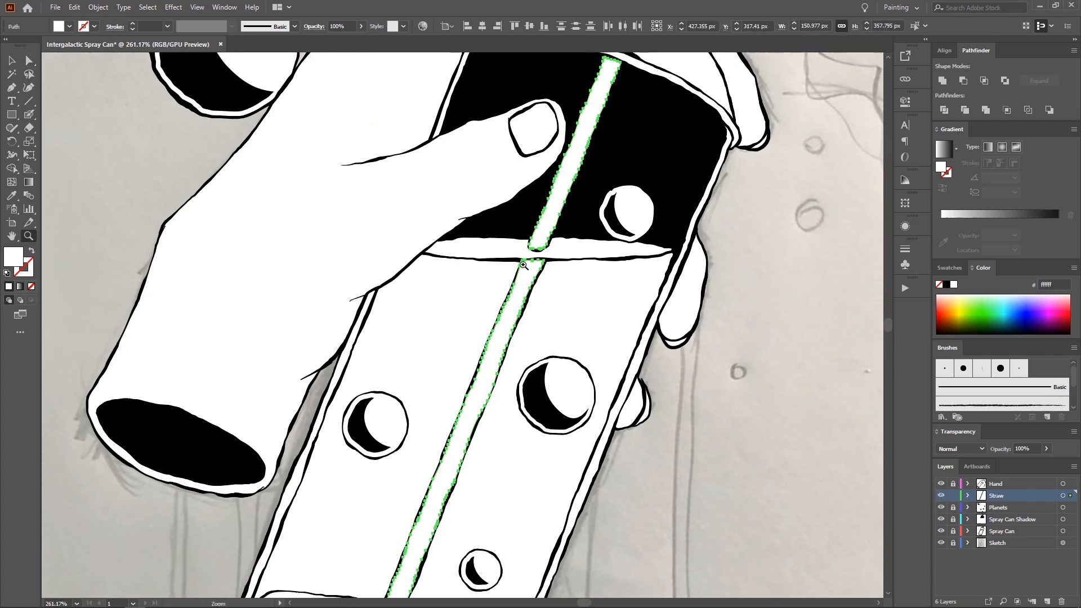
drag(518, 225, 474, 175)
drag(474, 169, 420, 184)
click(98, 8)
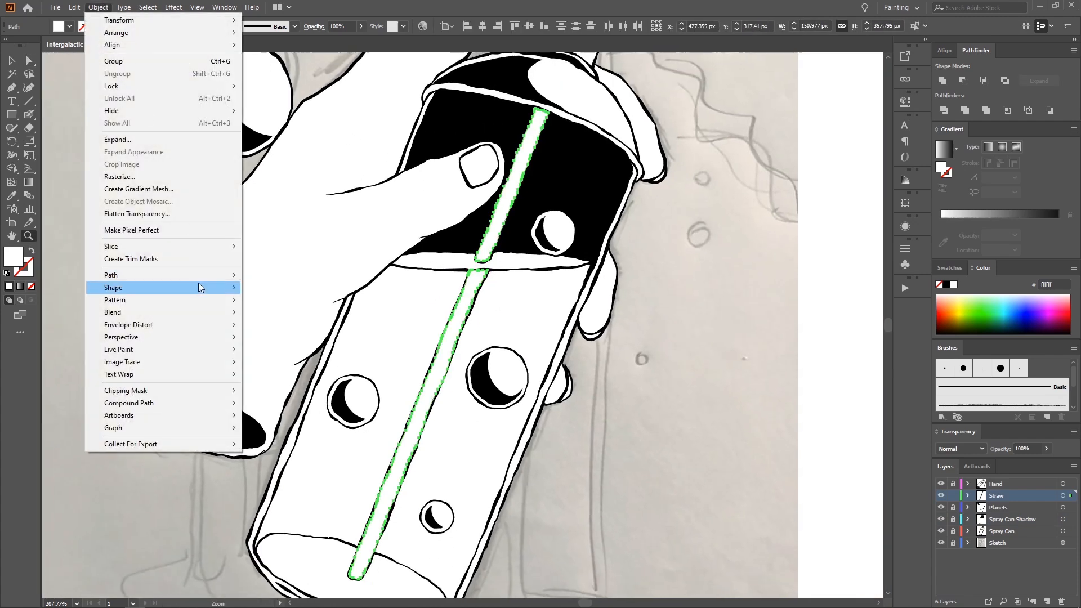
mouse_move(203, 275)
click(276, 316)
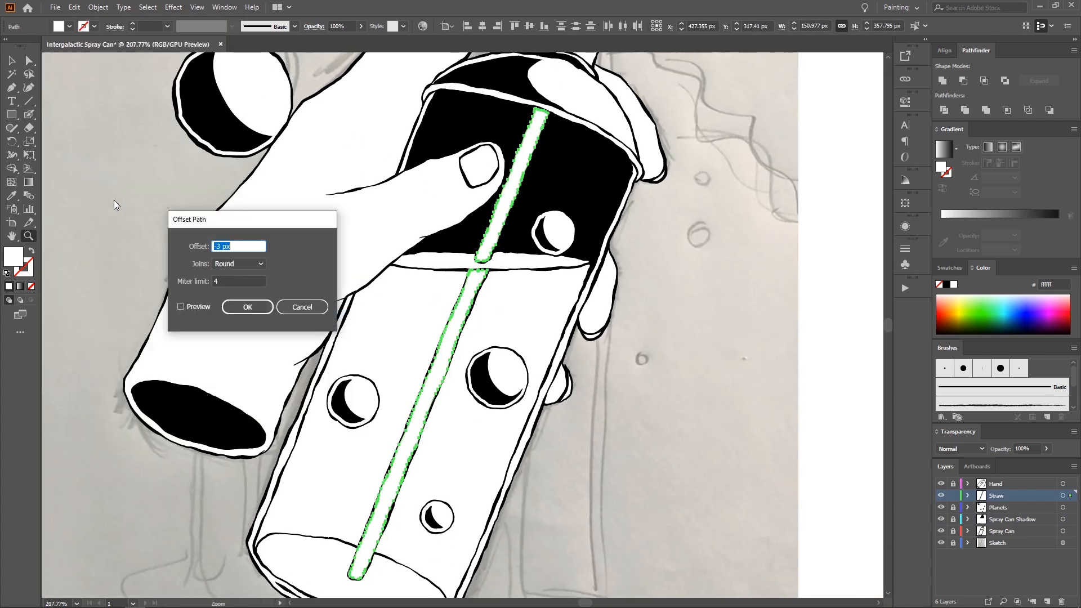
click(199, 307)
click(241, 247)
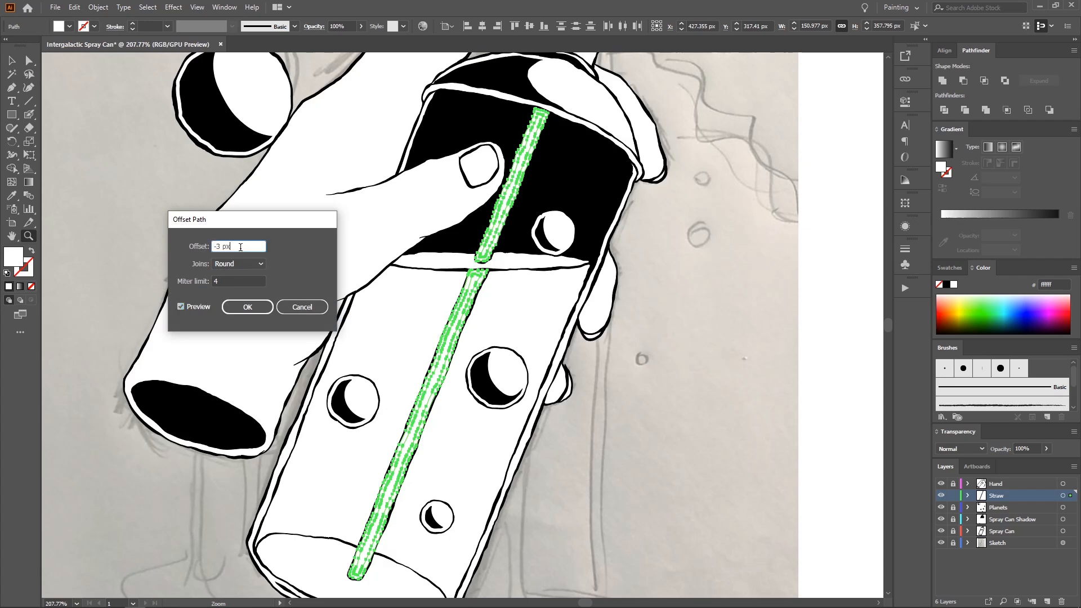
key(Up)
click(247, 307)
Step: Fill the inset straw shapes with the black sampled from the can's shadow, and deselect them
key(v)
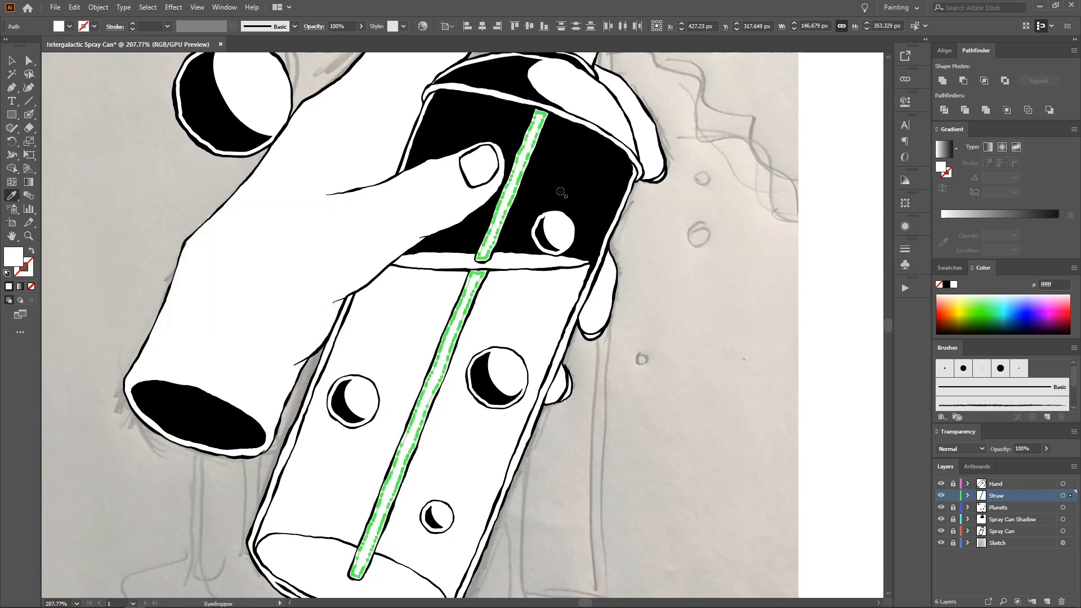
click(771, 272)
key(z)
scroll(757, 297, down, 4)
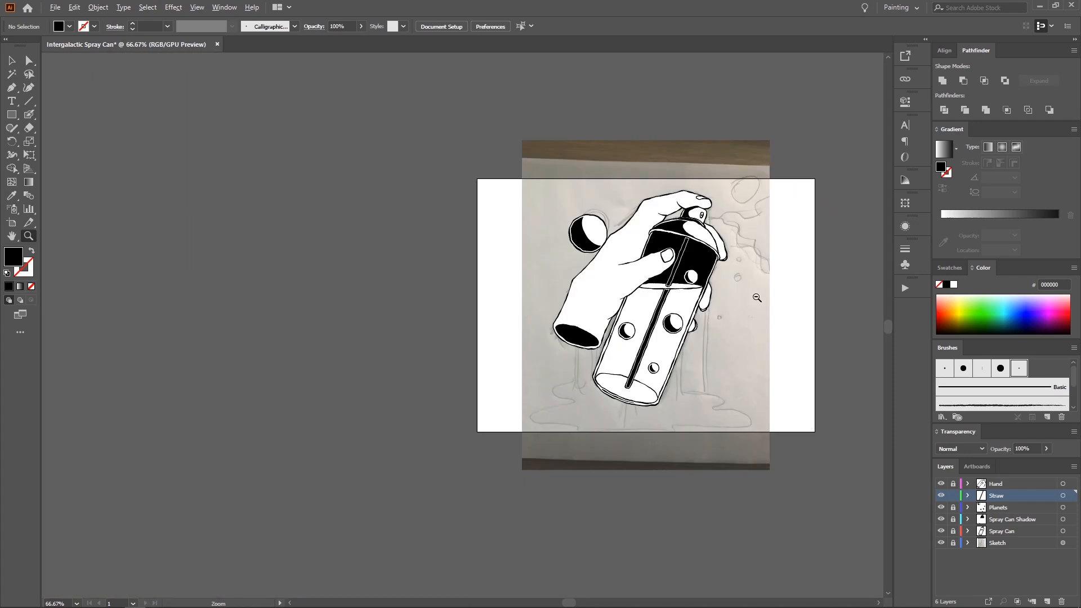
Step: Select both black inset straw shapes and erase the right side of the upper one to leave a thin shadow
scroll(731, 295, up, 3)
key(a)
click(570, 200)
key(ctrl+plus)
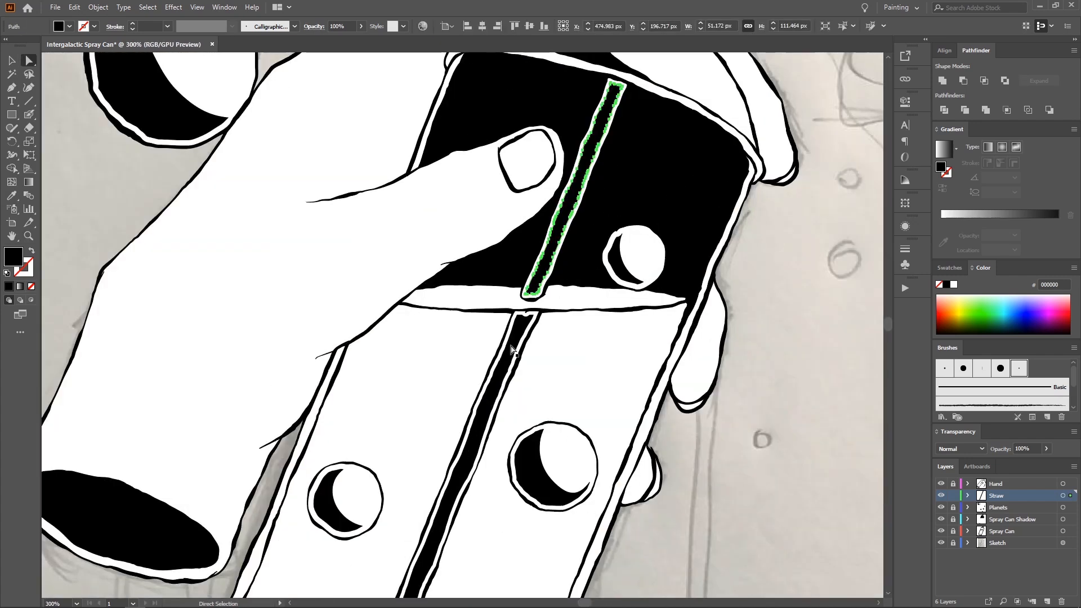
shift+click(529, 300)
drag(507, 346, 489, 372)
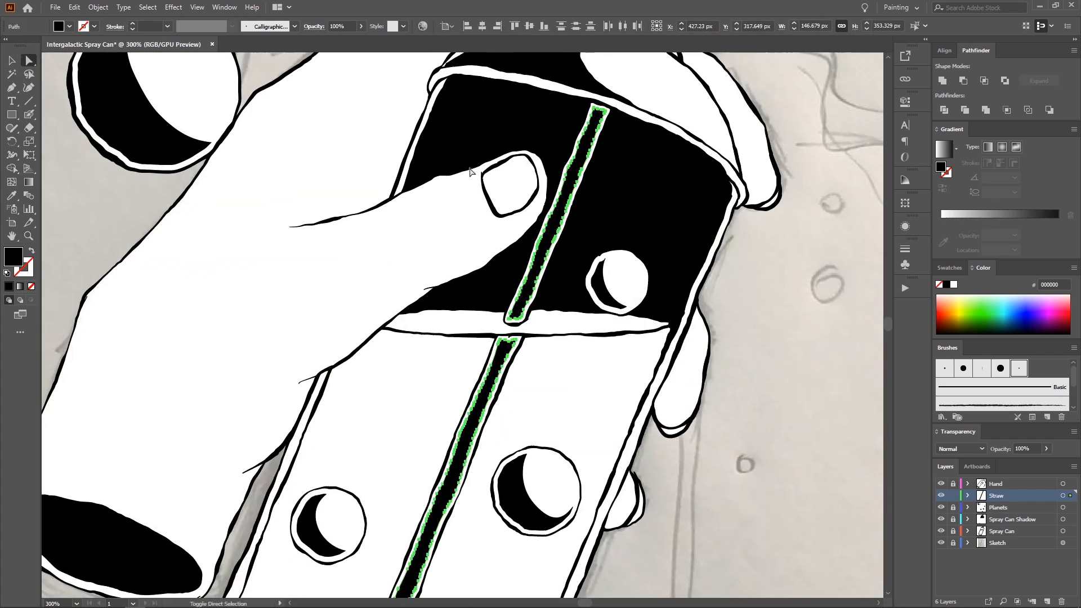
key(shift+e)
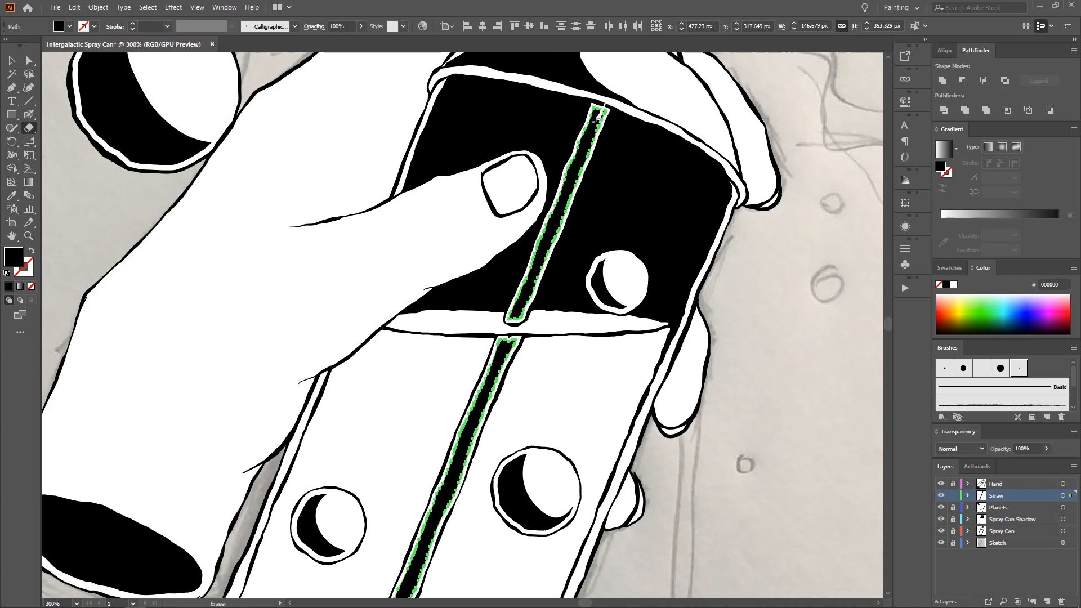
mouse_move(586, 147)
mouse_down()
mouse_move(565, 210)
mouse_move(592, 144)
mouse_move(510, 325)
mouse_move(604, 124)
mouse_move(578, 186)
mouse_up()
key(ctrl+z)
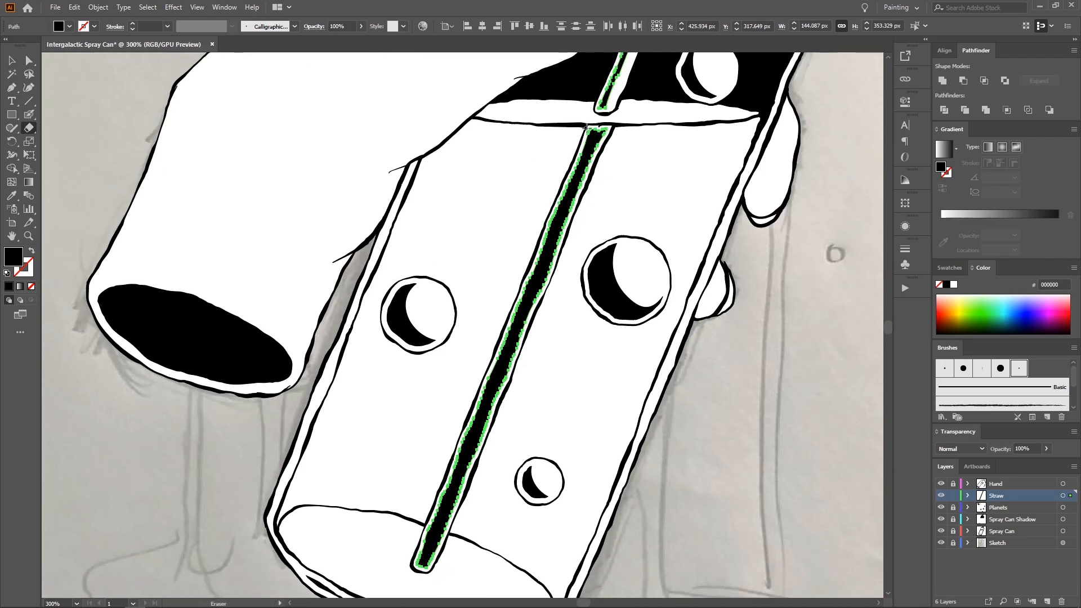
Step: Erase the right side of the lower black straw shape, redoing the stroke once, to leave a shadow along its left edge
mouse_move(588, 129)
mouse_down()
mouse_move(583, 167)
mouse_move(604, 132)
mouse_move(419, 577)
mouse_up()
key(ctrl+z)
drag(499, 330, 429, 353)
key(a)
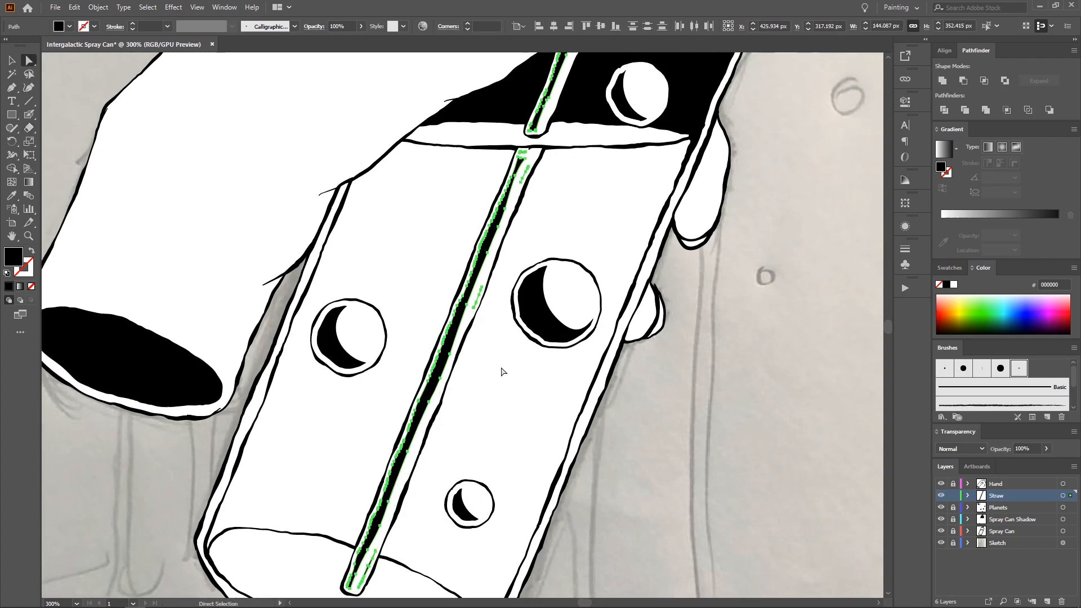
Step: Compare the straw with and without its black shading by stepping back and forward through the last edits
scroll(502, 372, up, 2)
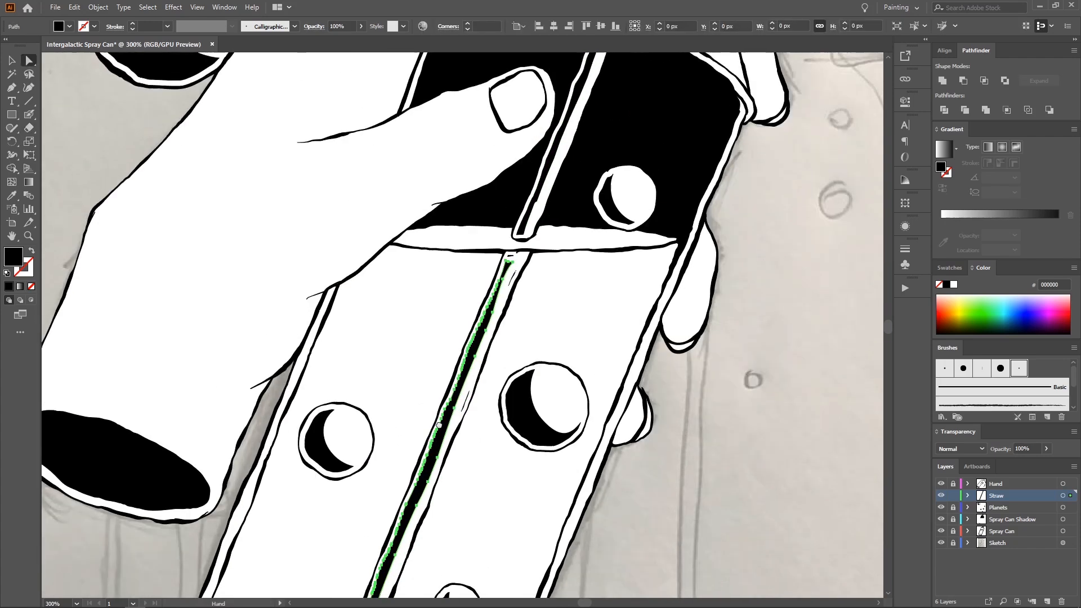
shift+click(554, 151)
scroll(546, 169, up, 1)
key(z)
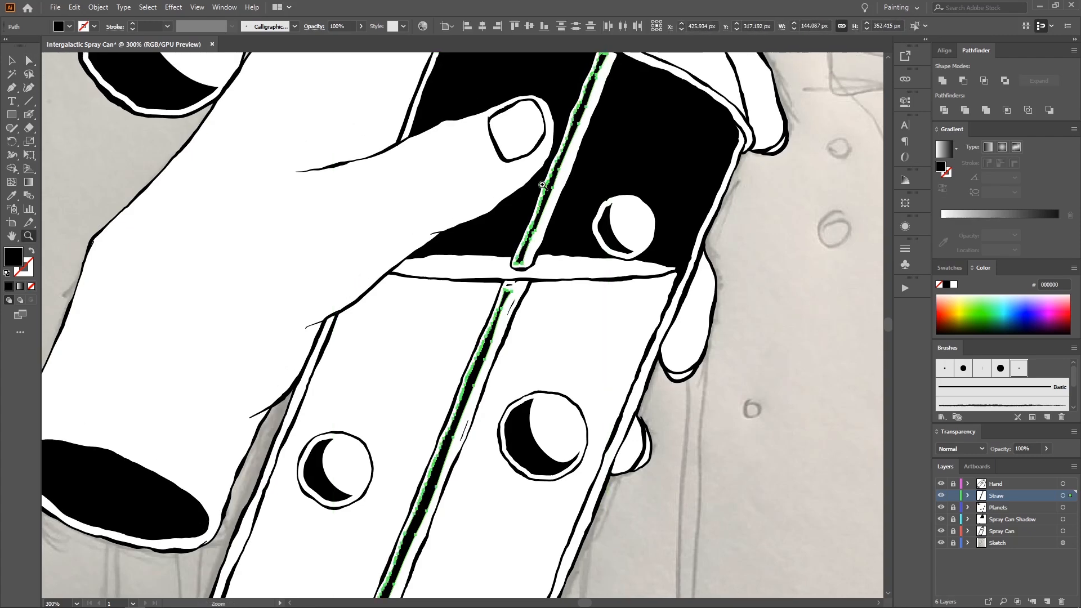
drag(538, 184, 485, 199)
key(ctrl+z)
key(ctrl+z)
key(ctrl+z)
key(ctrl+z)
key(ctrl+shift+z)
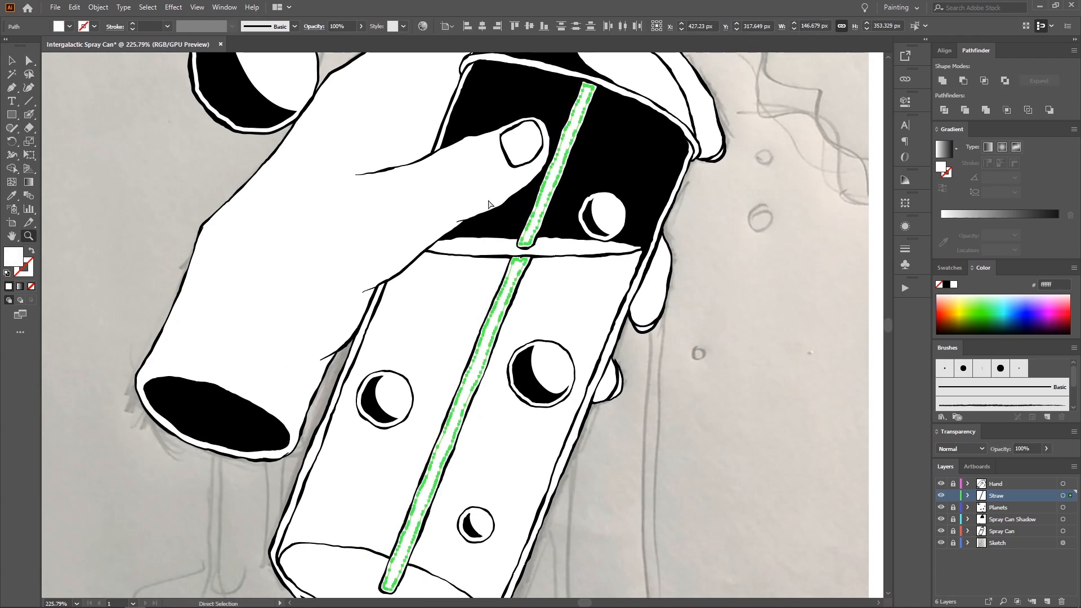
key(ctrl+shift+z)
key(ctrl+shift+z)
Step: Deselect the straw artwork, lock the Straw layer, and unlock and activate the Hand layer
key(v)
click(713, 339)
key(z)
drag(709, 329, 583, 262)
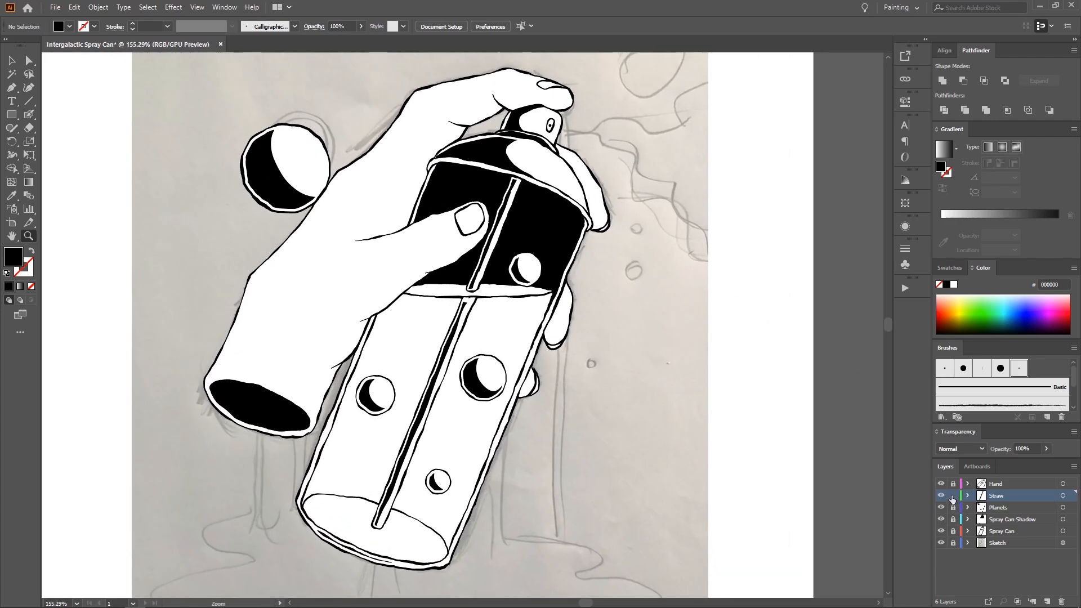
click(952, 497)
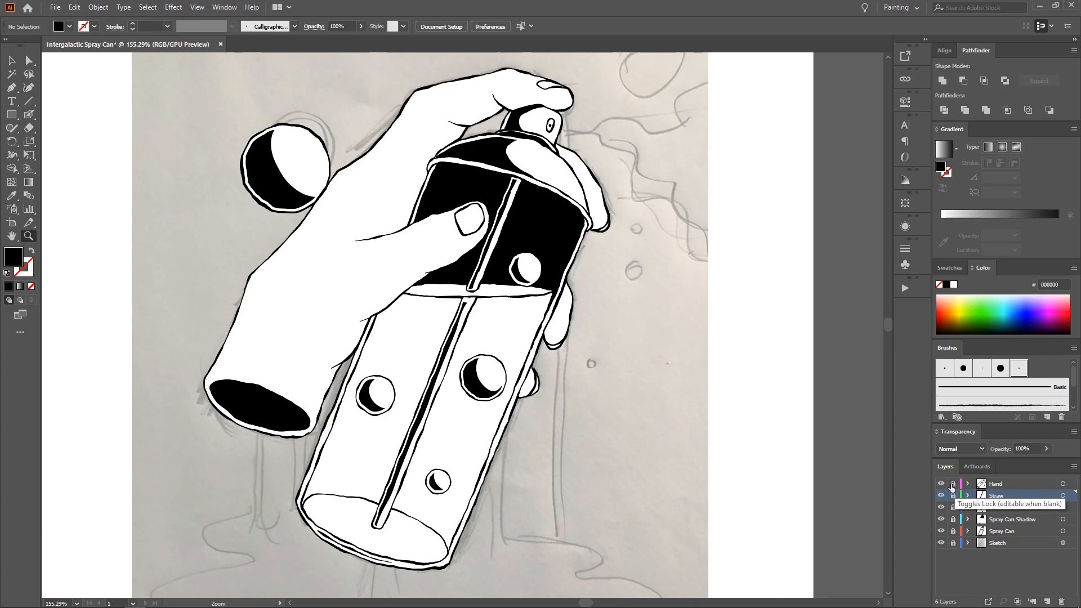
click(976, 487)
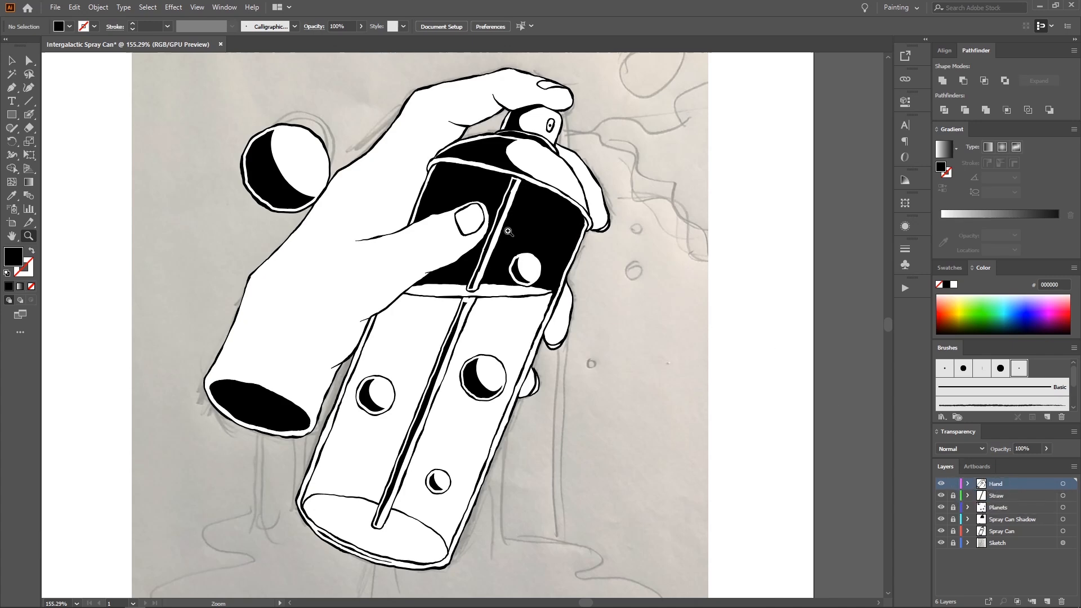
Step: Identify the Spray Can Shadow artwork by toggling its visibility, and cut everything from that unlocked layer
drag(459, 217, 464, 242)
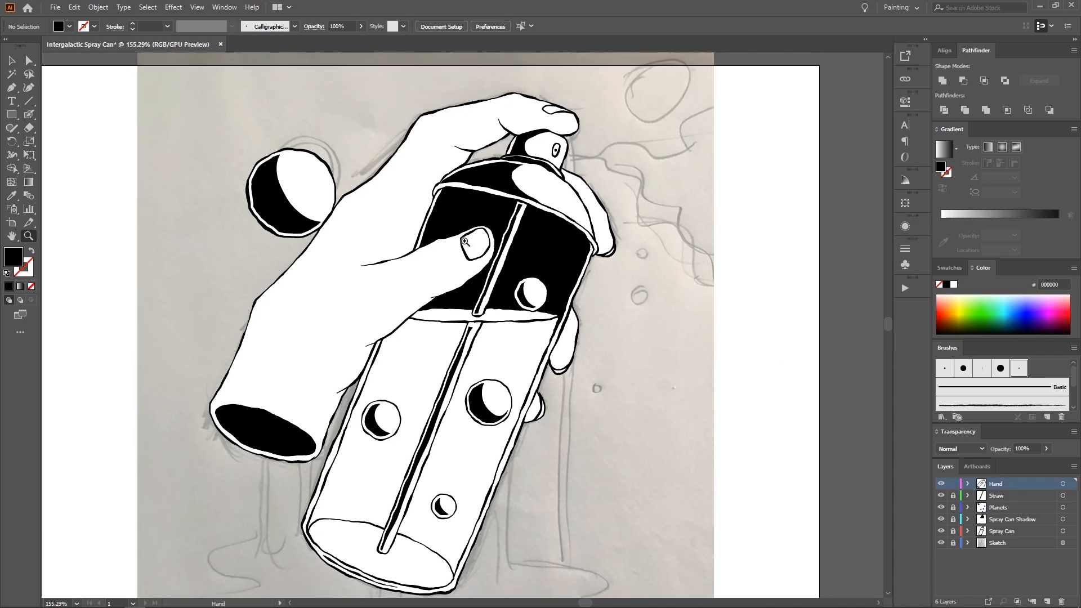
click(940, 519)
click(940, 519)
click(959, 520)
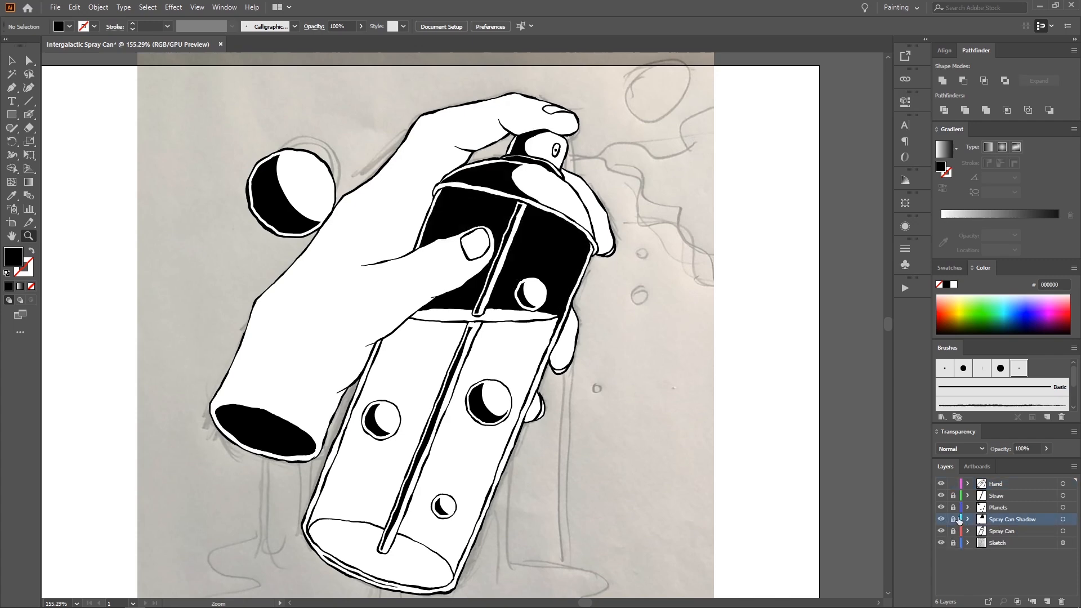
click(1063, 519)
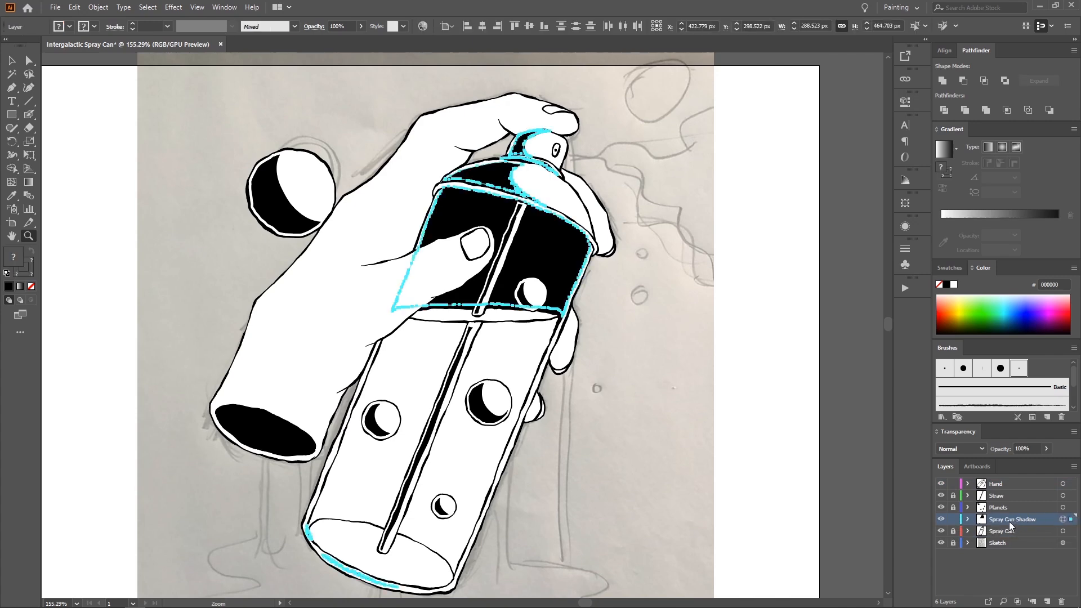
key(Delete)
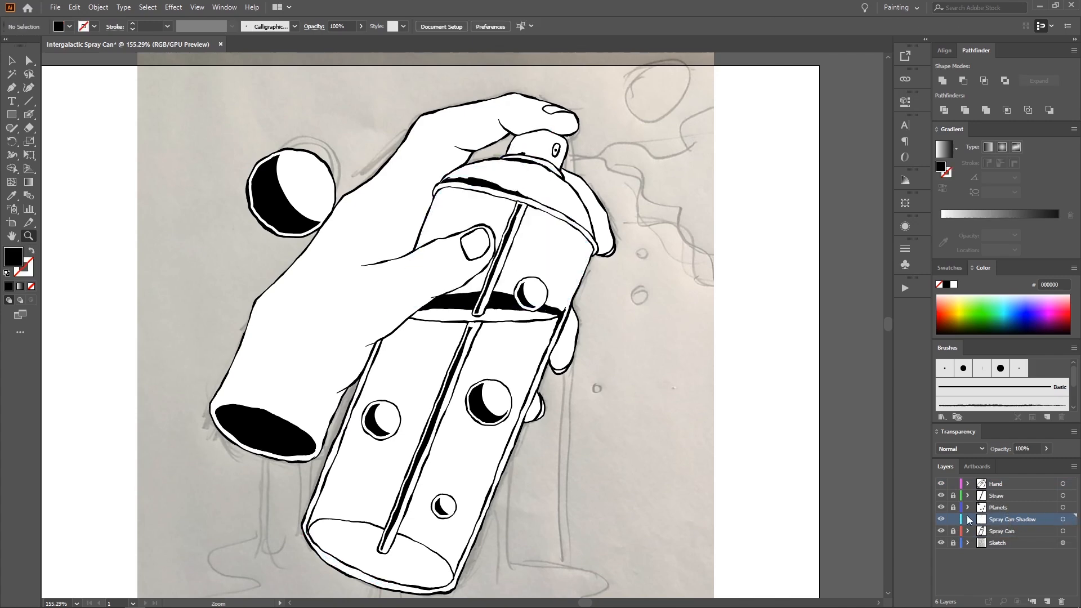
Step: Paste the cut shadow artwork in front at its original position on the unlocked Spray Can layer, and deselect it
click(995, 532)
key(ctrl+f)
key(Escape)
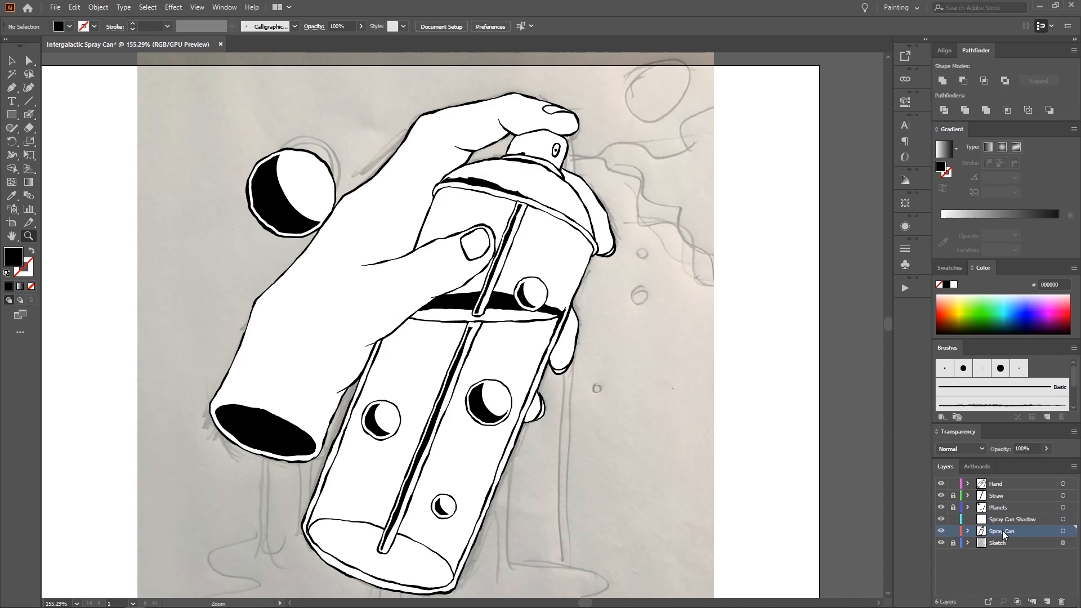
key(ctrl+f)
key(v)
click(811, 421)
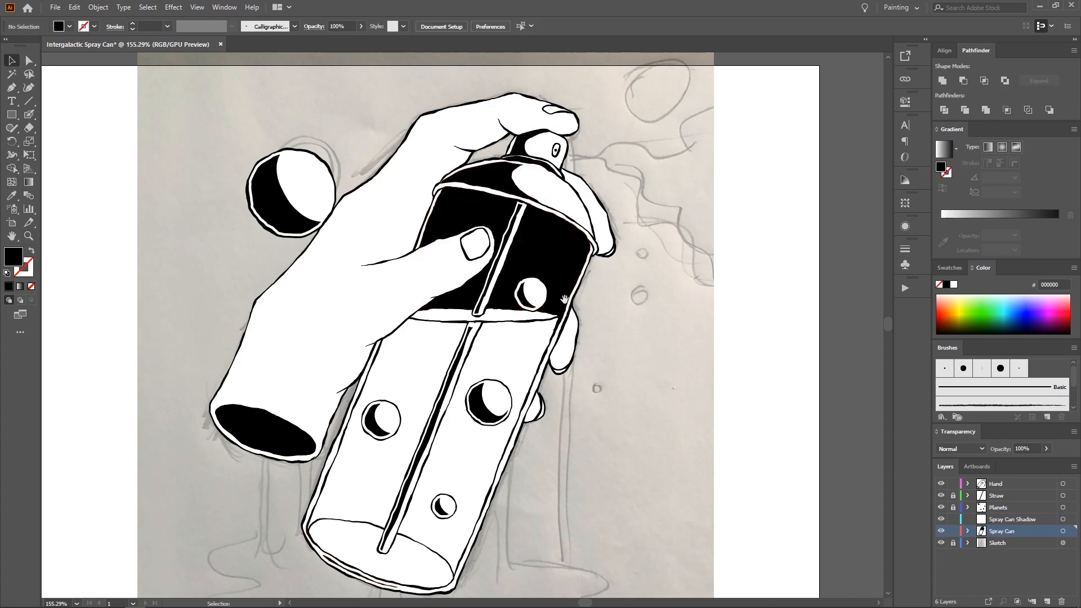
Step: Delete the empty Spray Can Shadow layer with the Spray Can layer locked, and make the Hand layer active
drag(564, 299, 825, 327)
click(1013, 519)
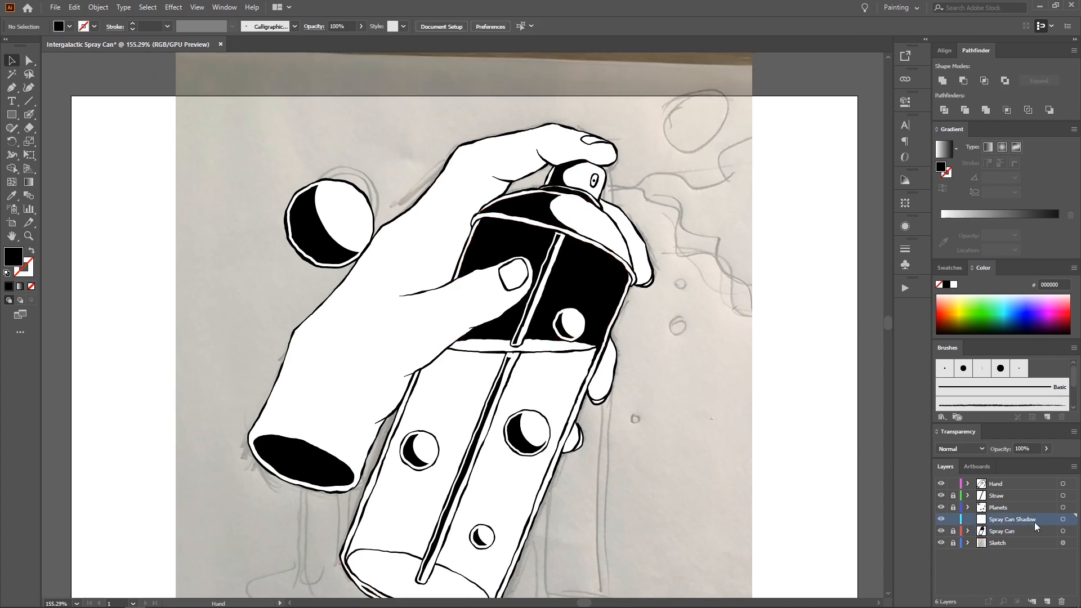
click(1057, 600)
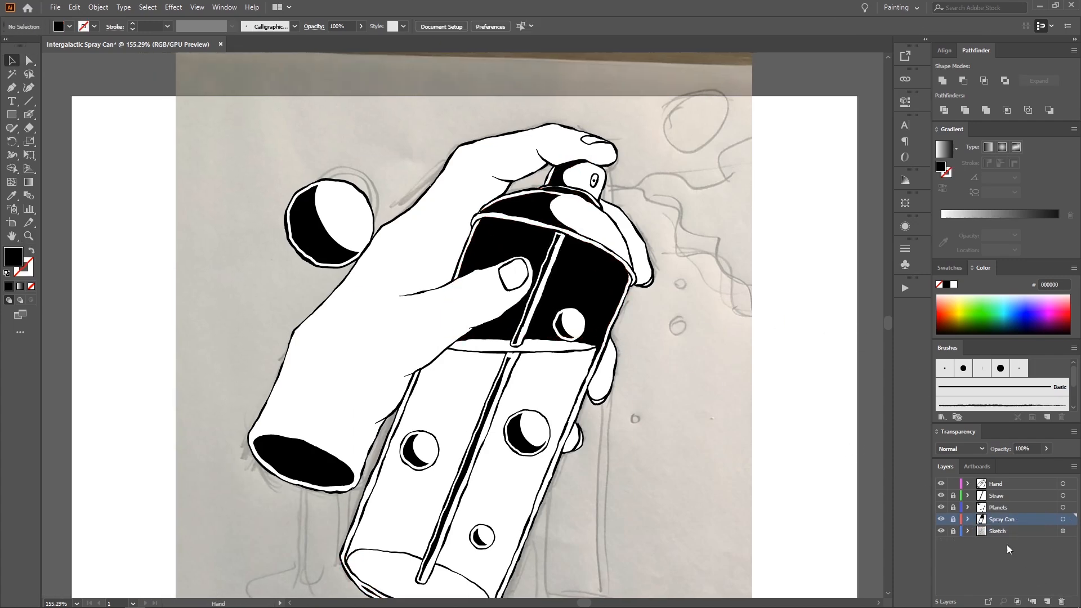
click(1018, 485)
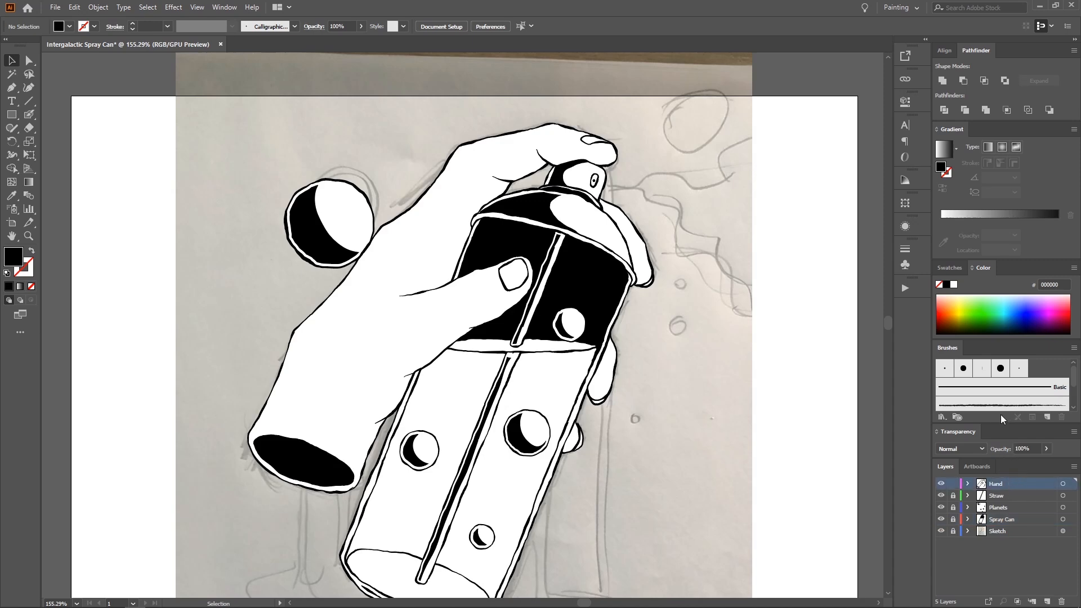
key(space)
drag(515, 228, 532, 212)
key(z)
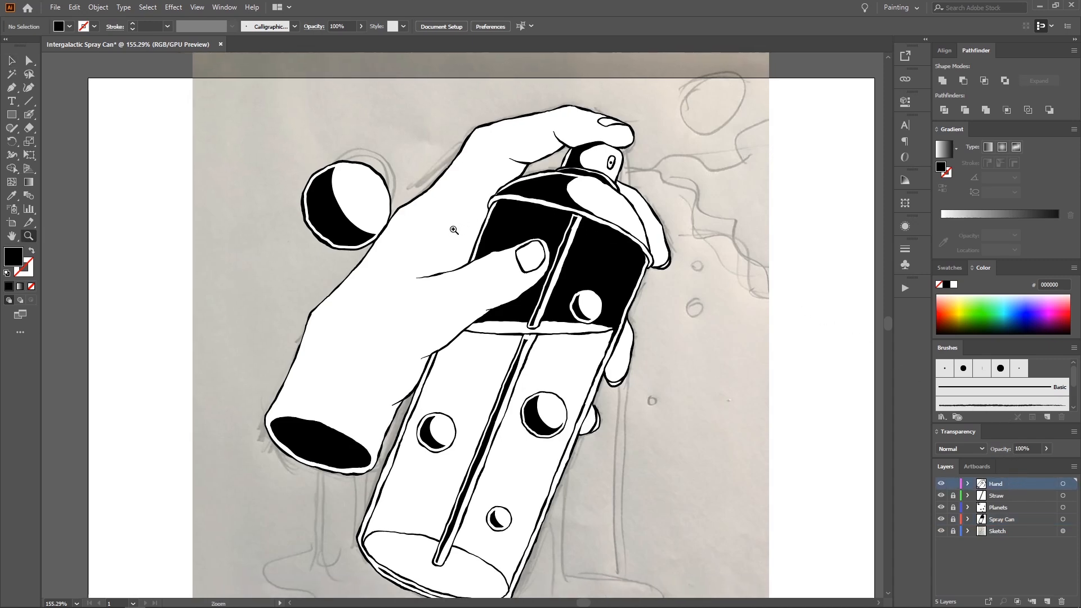
Step: Move the large planet upward away from the hand inside the planets group, and leave isolation mode
drag(454, 231, 488, 218)
key(space)
mouse_move(404, 261)
mouse_down()
mouse_move(412, 242)
mouse_move(391, 248)
mouse_move(400, 262)
mouse_up()
key(shift+b)
key(space)
mouse_move(405, 215)
mouse_down()
mouse_move(381, 242)
mouse_move(309, 239)
mouse_up()
key(z)
key(v)
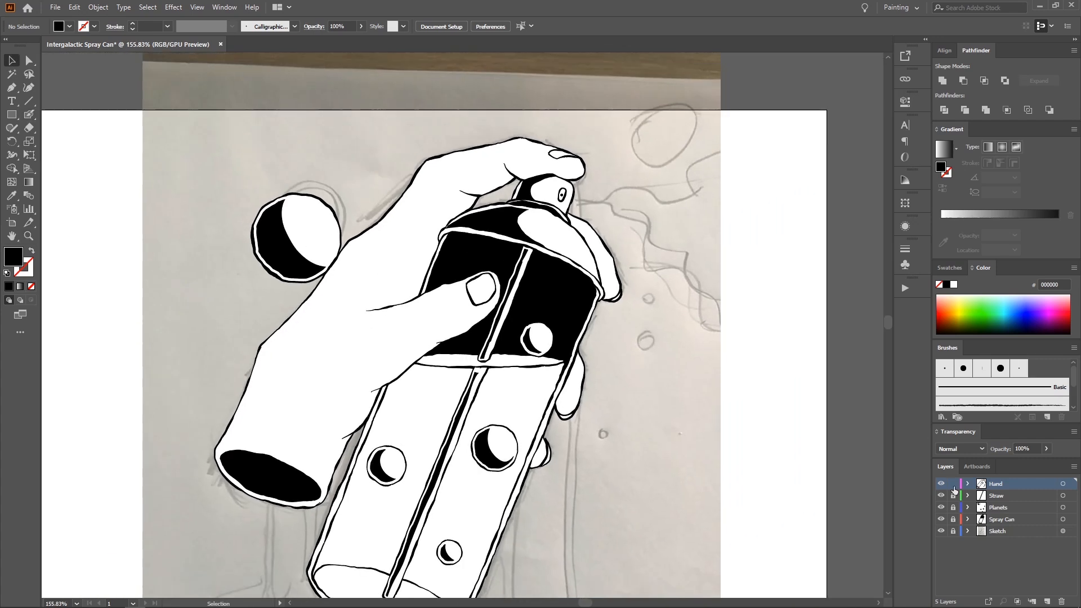
click(313, 258)
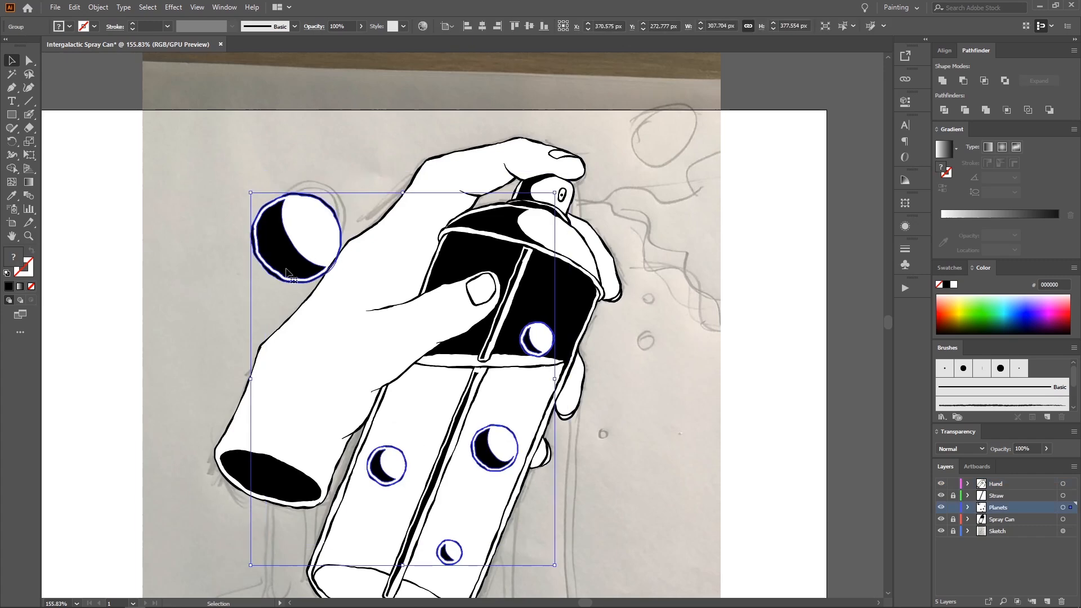
double_click(295, 276)
drag(297, 281, 293, 231)
double_click(360, 180)
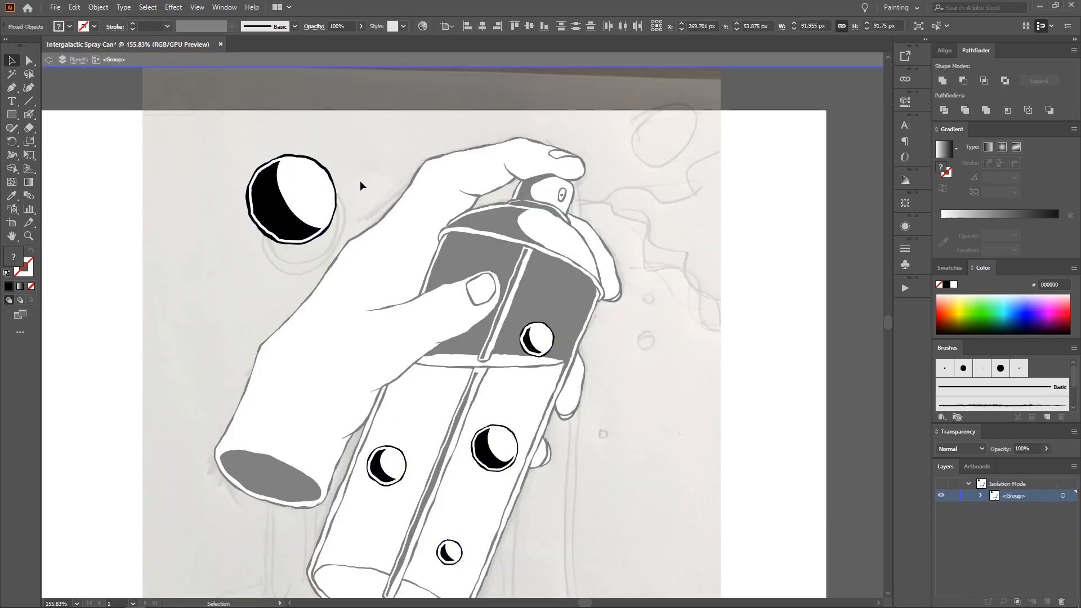
key(z)
mouse_move(366, 182)
mouse_down()
mouse_move(319, 182)
mouse_move(303, 198)
mouse_move(368, 189)
mouse_up()
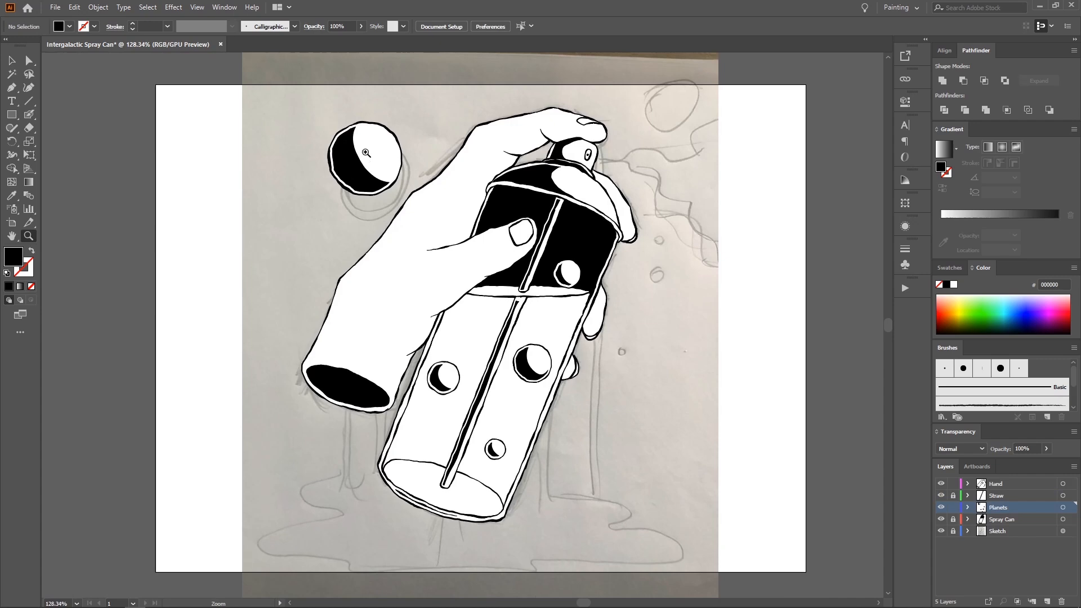
Step: Check Preview.jpg in the photo viewer, return to Illustrator, lock the Planets layer and make the Hand layer active
key(alt+Tab)
key(alt+Tab)
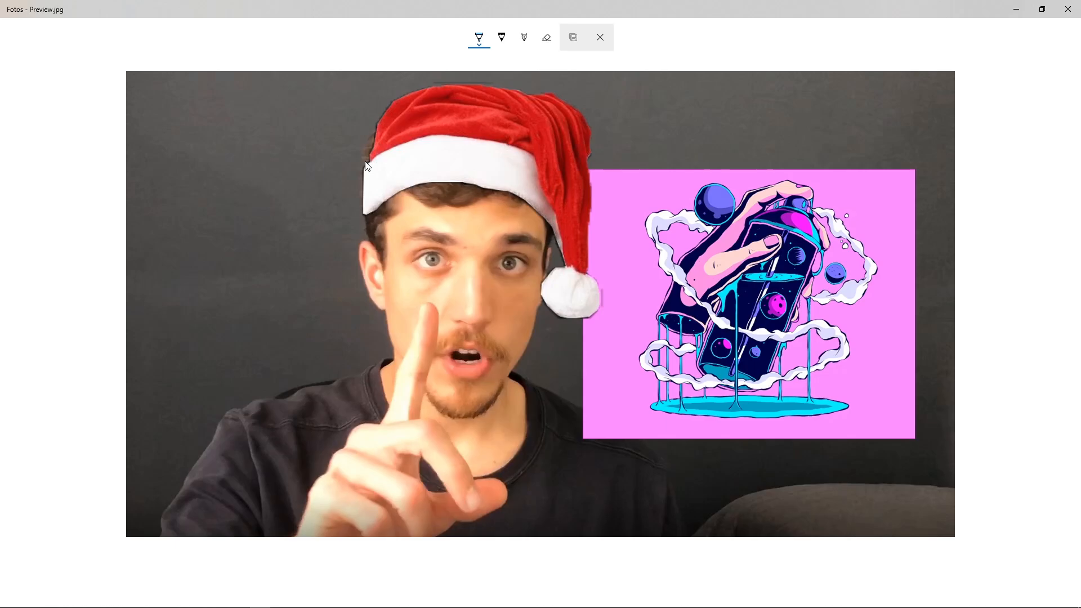
key(alt+Tab)
drag(446, 173, 475, 182)
drag(518, 232, 498, 269)
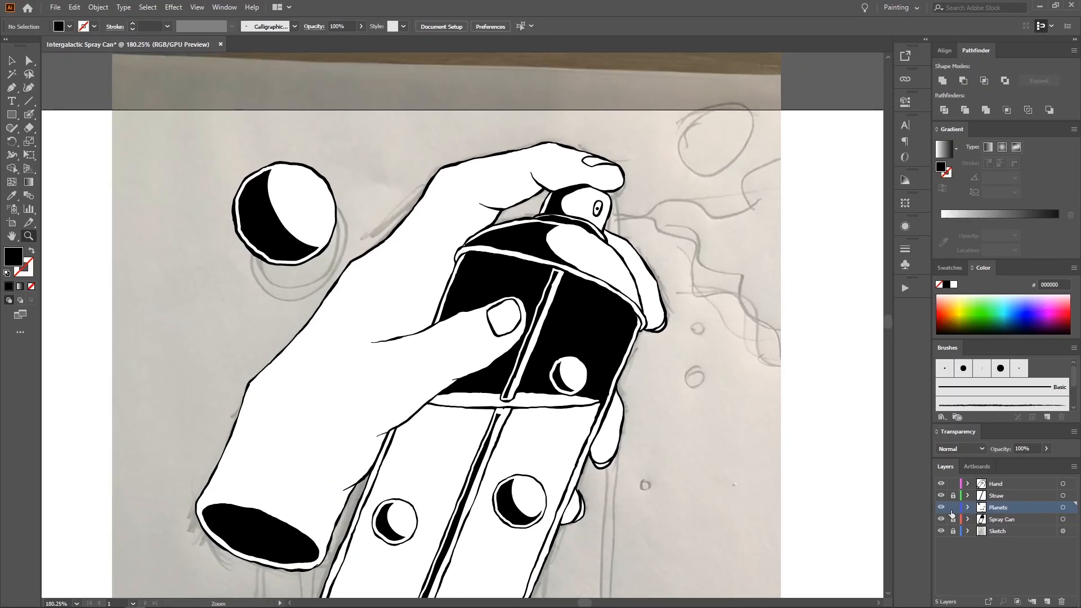
click(963, 484)
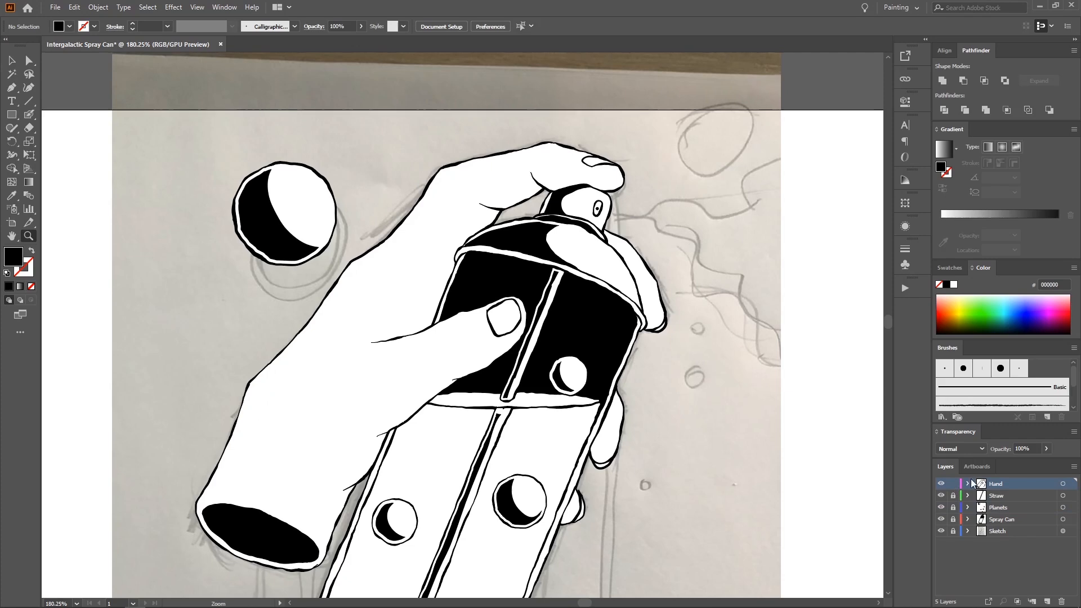
Step: Cut the hand's white fill with the Knife along its inner edge, from the index finger crease down to the thumb crease
drag(539, 236, 535, 244)
drag(242, 210, 497, 243)
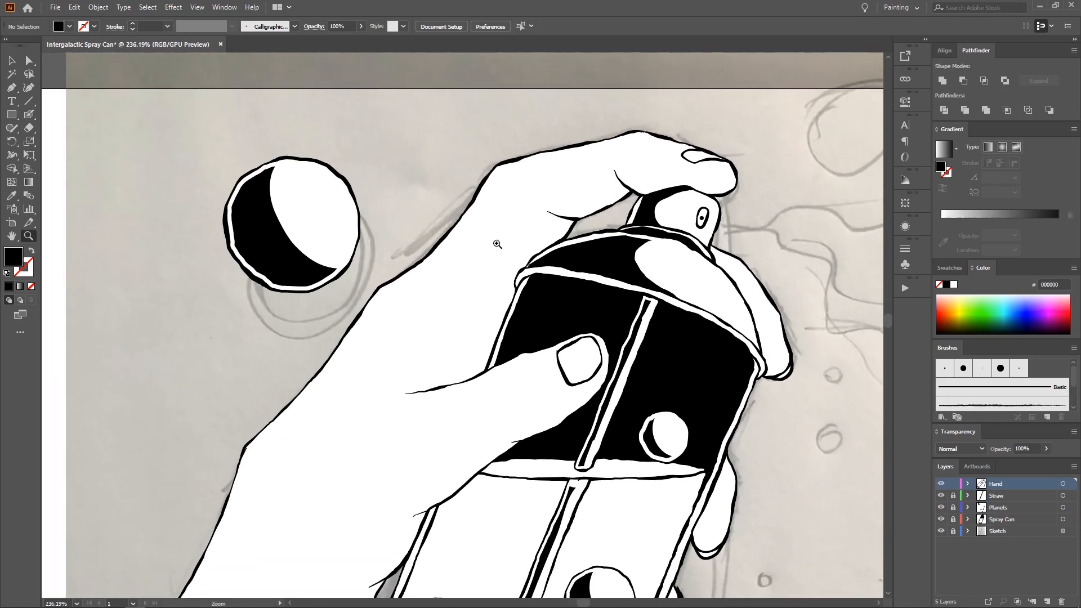
drag(399, 236, 405, 170)
drag(408, 172, 394, 193)
key(a)
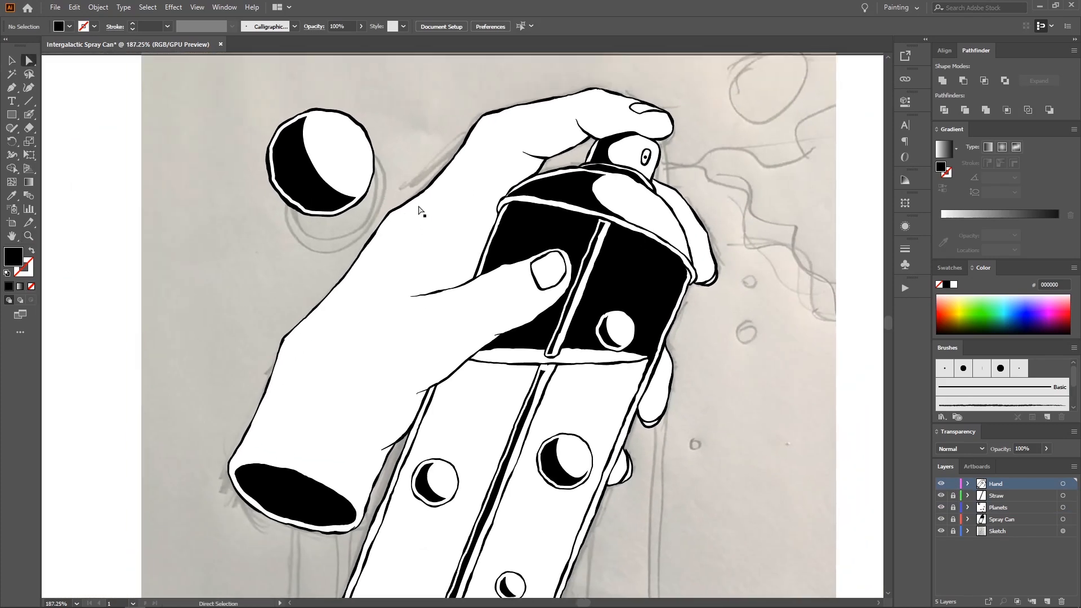
drag(446, 167, 427, 179)
click(433, 222)
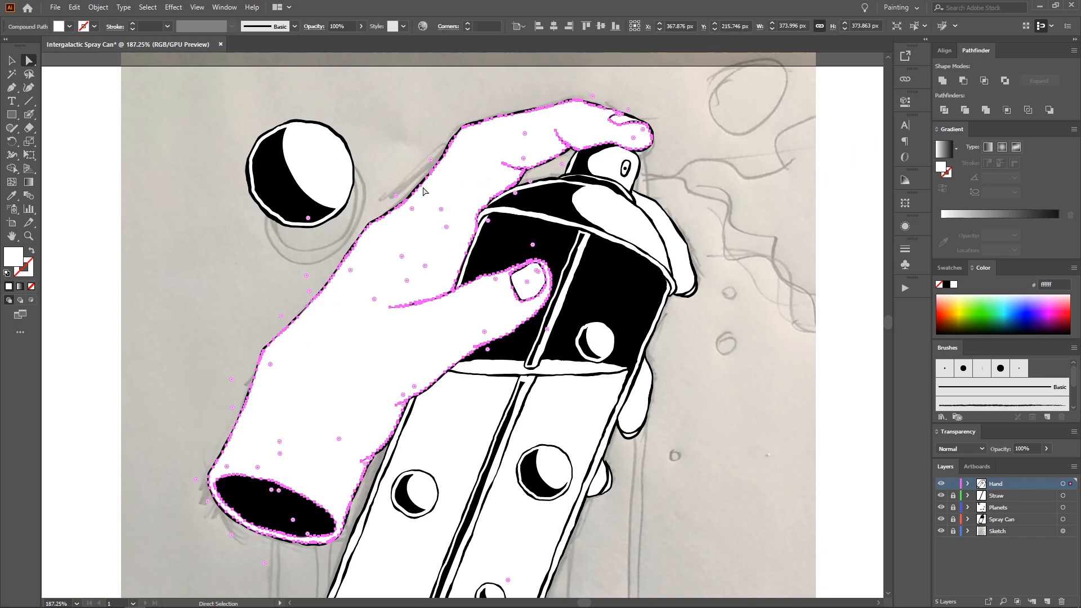
click(31, 128)
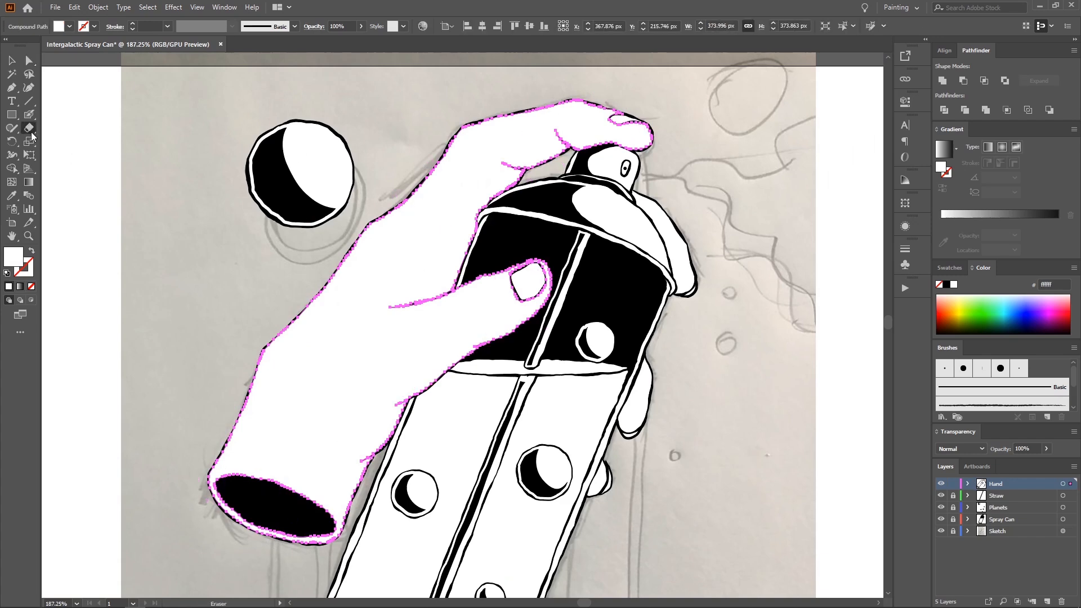
click(32, 133)
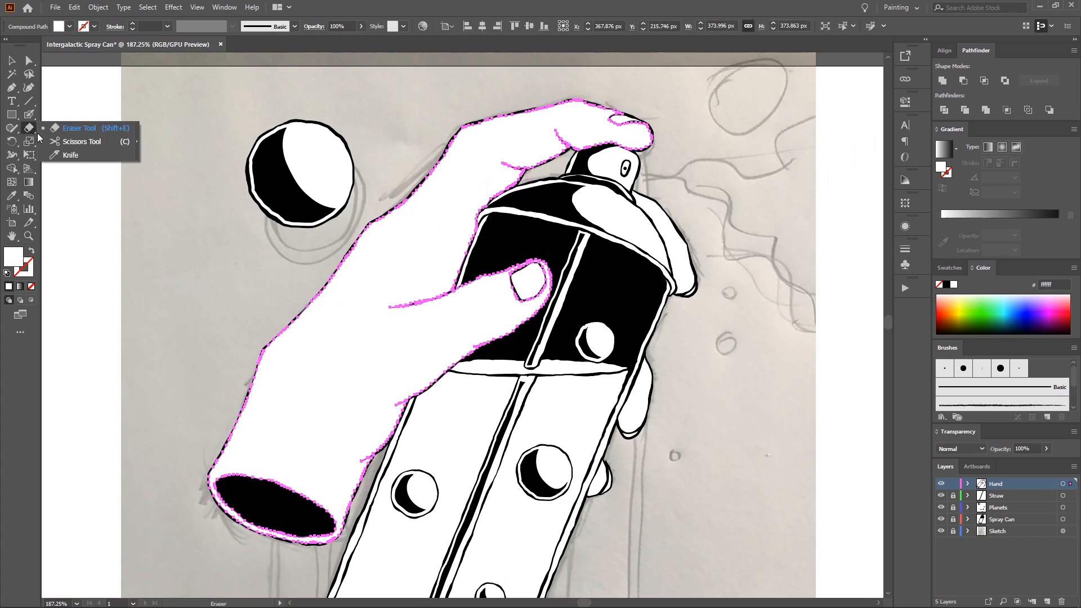
click(77, 157)
drag(453, 117, 353, 118)
ctrl+drag(354, 118, 475, 149)
drag(393, 244, 423, 235)
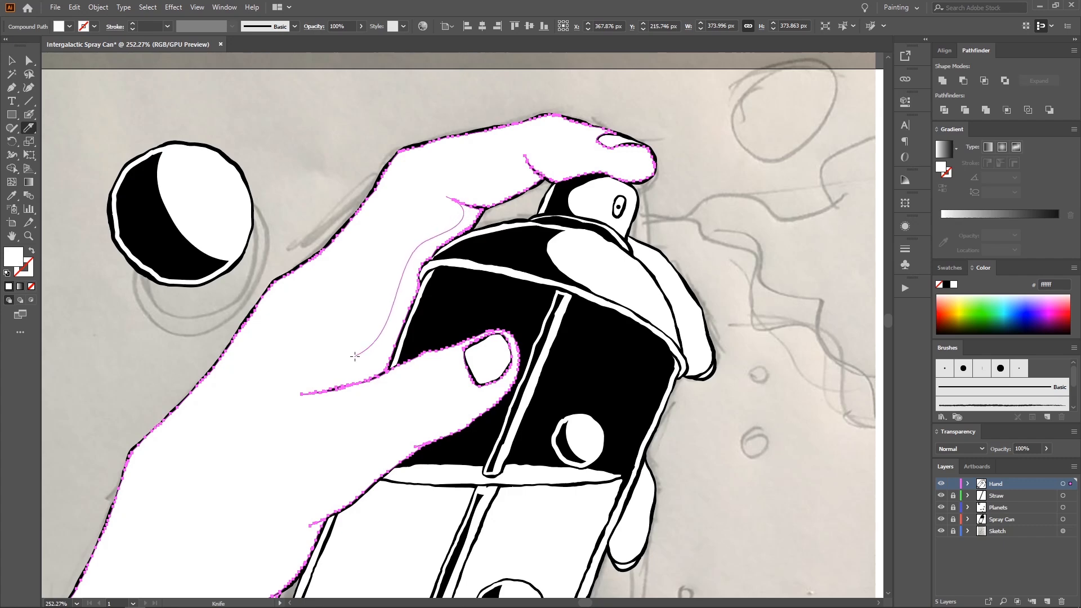
mouse_move(354, 356)
mouse_down()
mouse_move(323, 393)
mouse_move(281, 387)
mouse_up()
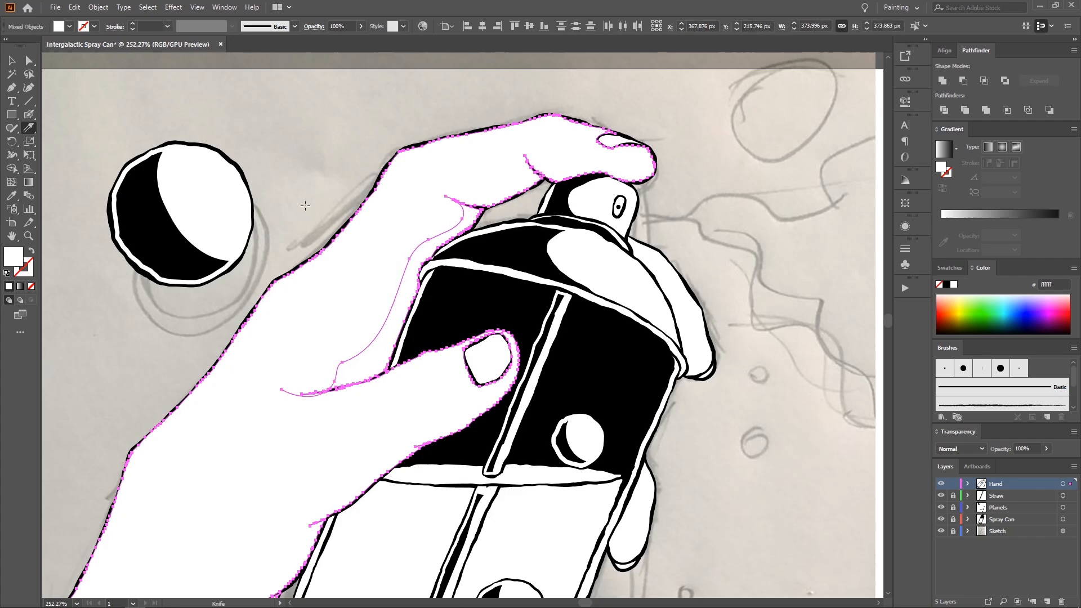
Step: Select only the cut strip along the hand's inner edge and fill it with black sampled from the artwork
key(a)
click(309, 195)
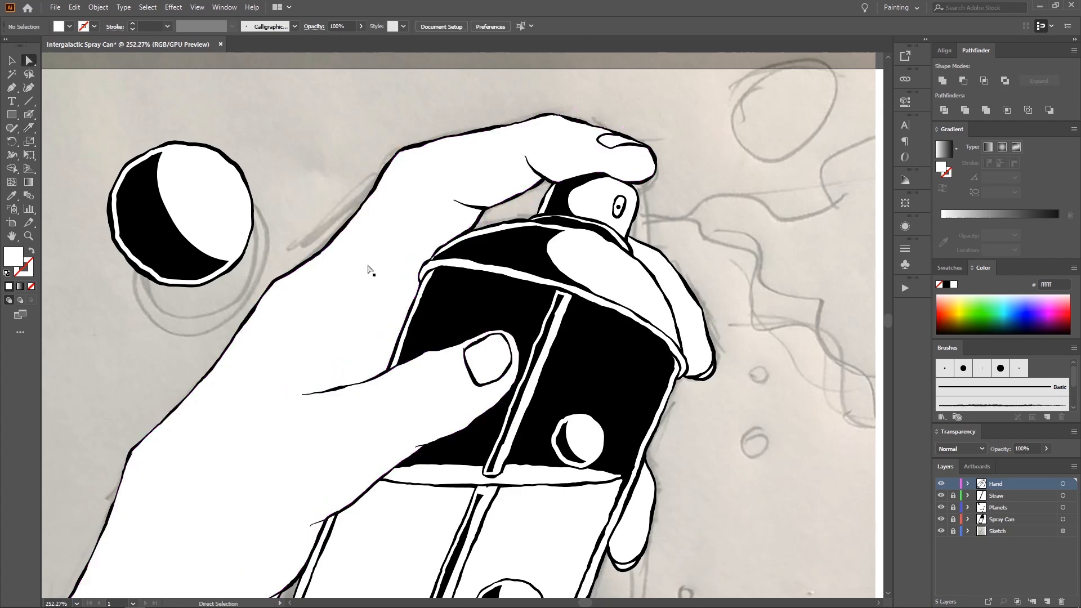
click(404, 310)
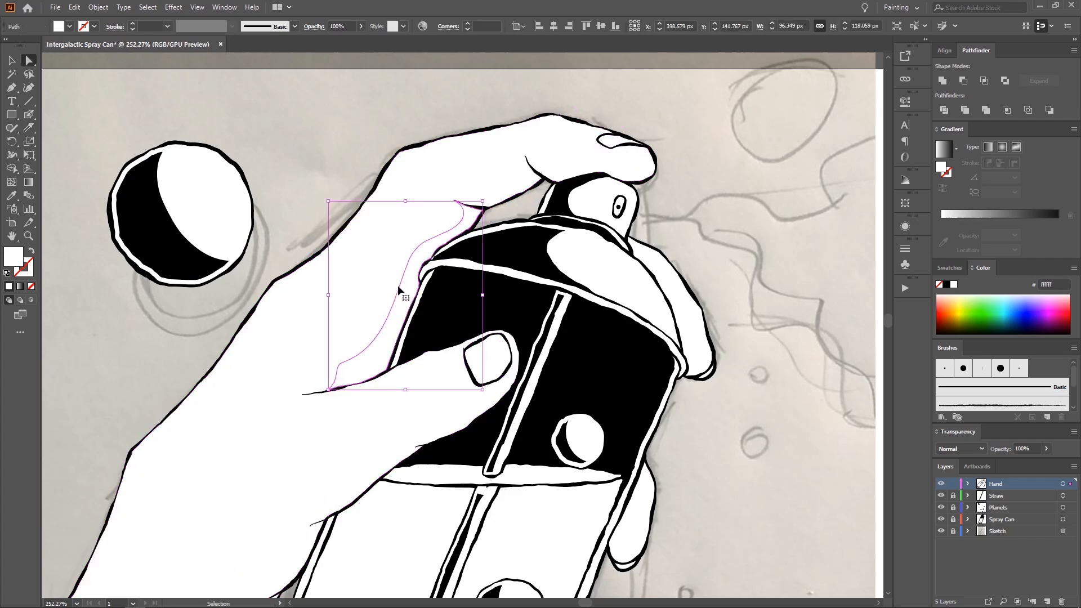
ctrl+click(396, 262)
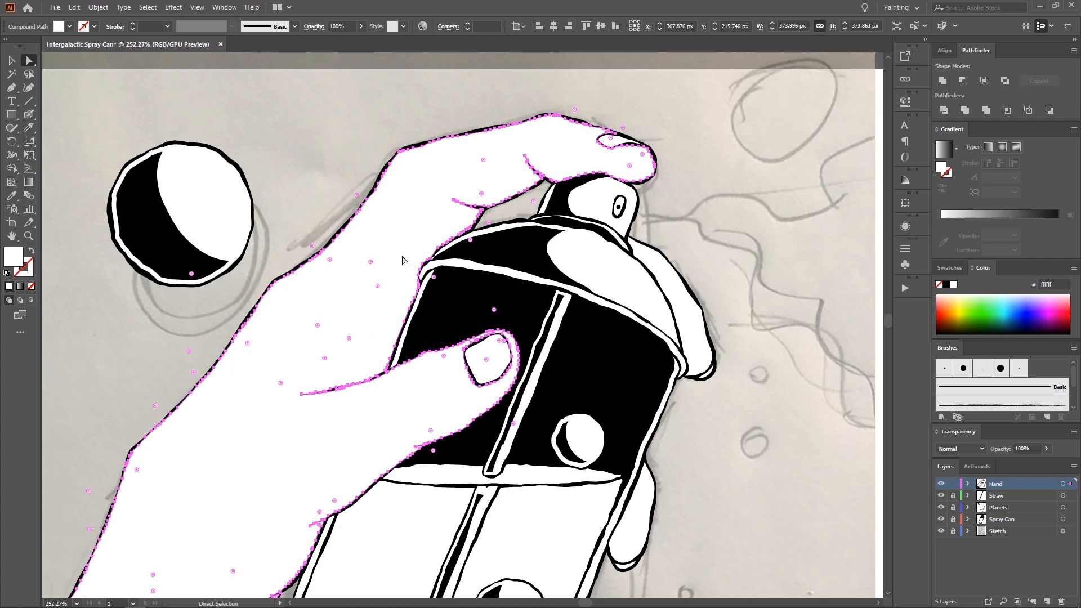
key(ctrl)
ctrl+click(405, 249)
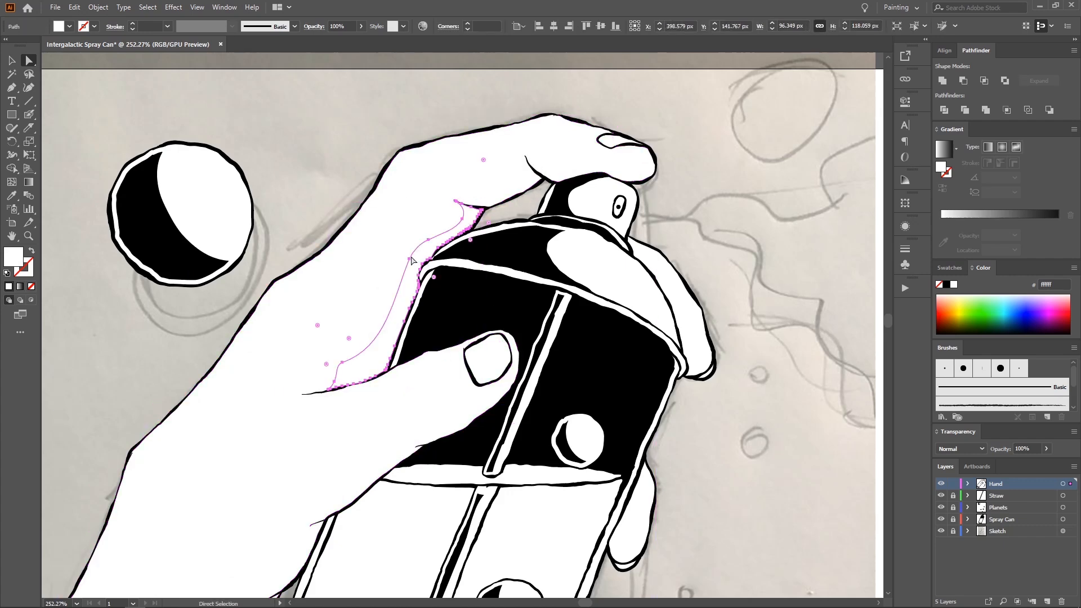
key(i)
click(440, 317)
key(z)
alt+click(314, 286)
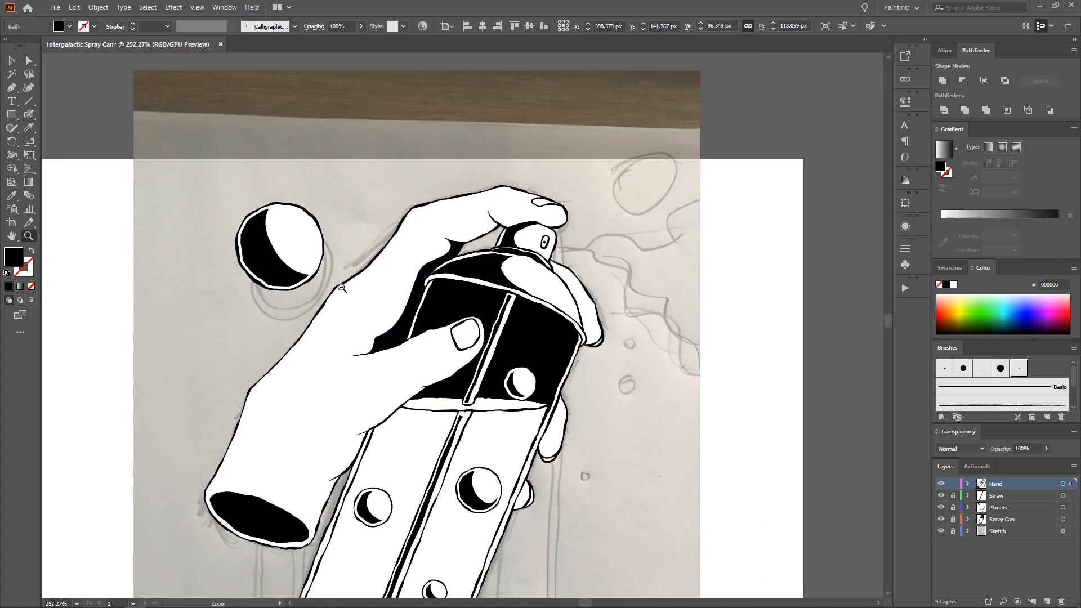
click(404, 278)
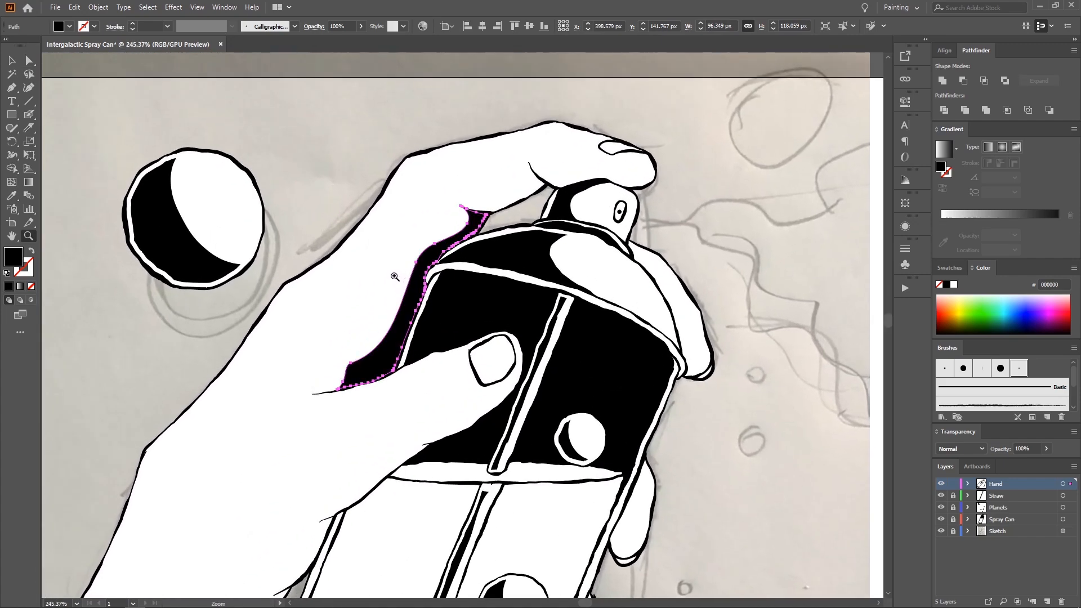
key(a)
click(329, 335)
drag(248, 348, 271, 299)
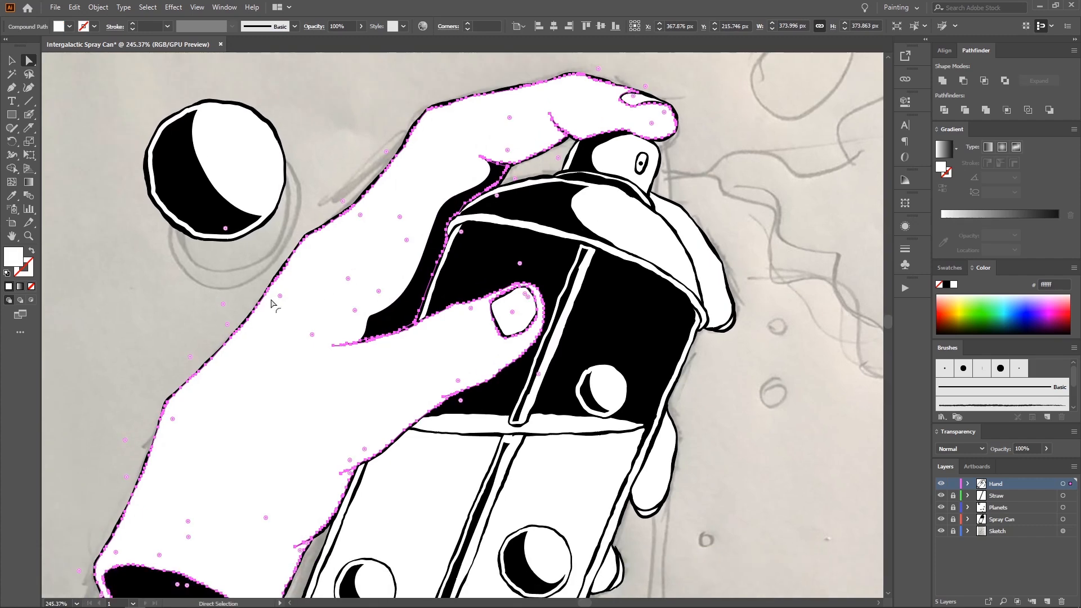
click(266, 269)
key(shift+b)
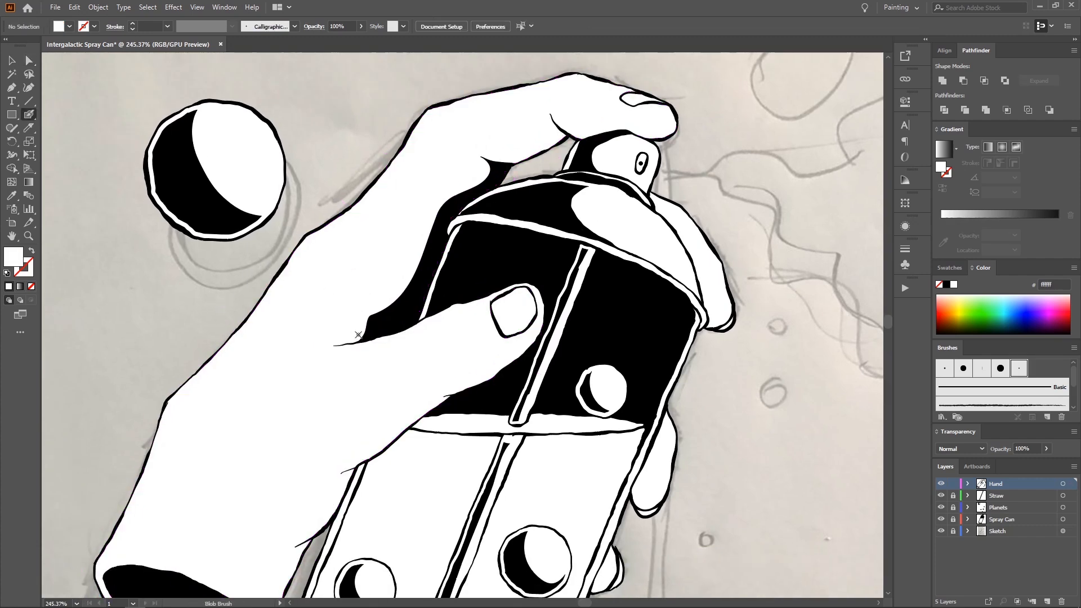
scroll(351, 331, down, 2)
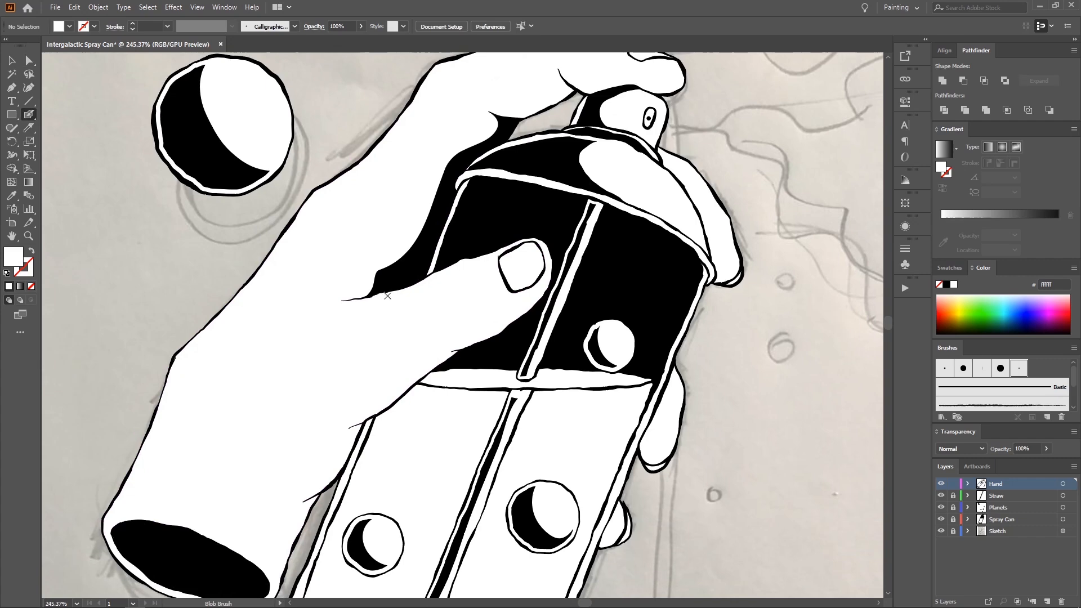
drag(389, 295, 428, 268)
key(ctrl+z)
Step: Sample black and paint small crease marks on the thumb's knuckle and base with the Blob Brush
key(i)
click(400, 283)
key(shift+b)
key(ctrl+z)
mouse_move(377, 295)
mouse_down()
mouse_move(420, 282)
mouse_move(375, 297)
mouse_up()
key(shift+x)
key(z)
mouse_move(414, 263)
mouse_down()
mouse_move(255, 290)
mouse_move(431, 261)
mouse_up()
key(shift+b)
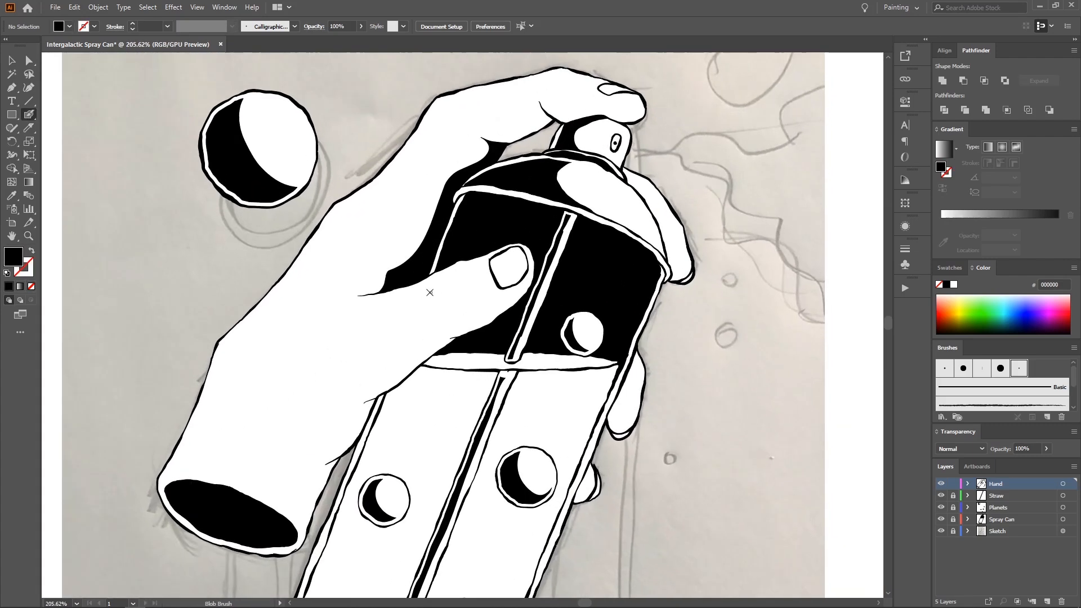
drag(441, 313, 443, 315)
key(shift+x)
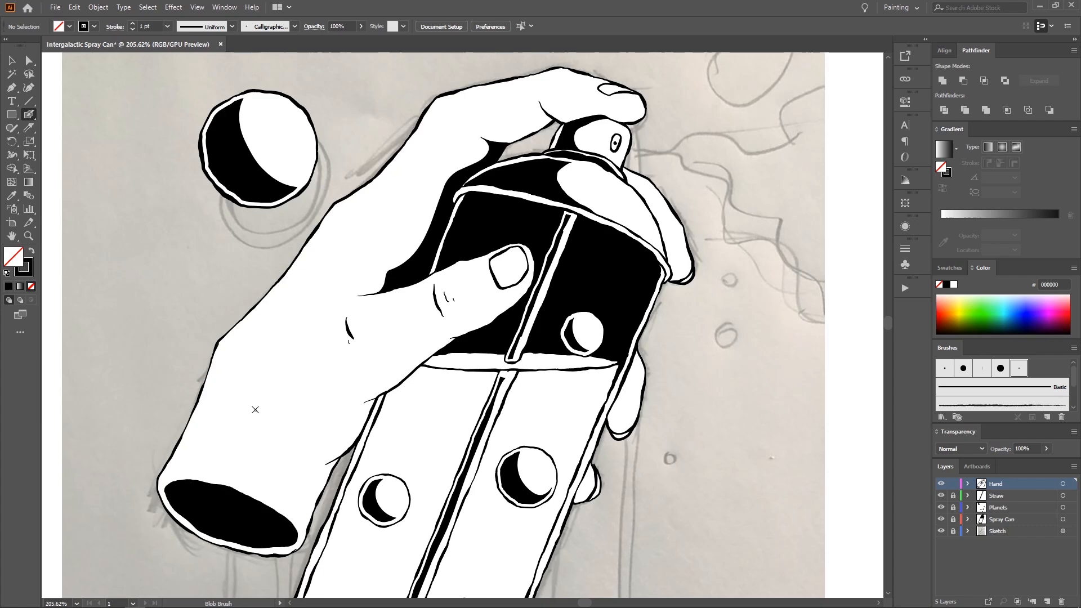
Step: Paint a short black spike from the hand's inner shadow into the white area with the Blob Brush, undoing unwanted strokes
drag(323, 315, 287, 332)
drag(287, 332, 334, 270)
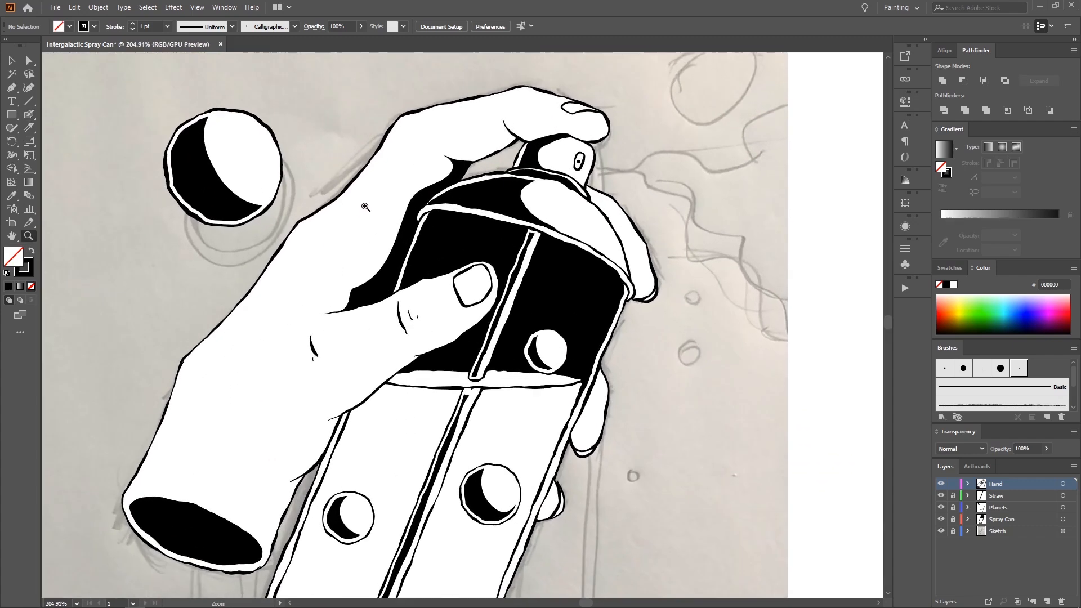
key(shift+b)
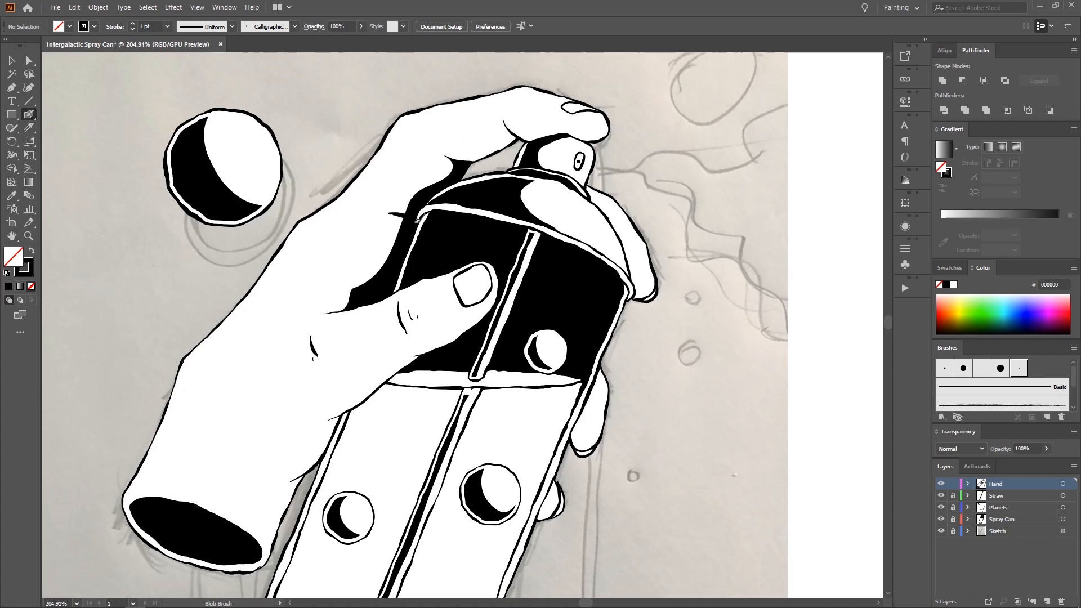
key(ctrl+z)
drag(386, 206, 418, 202)
key(ctrl+z)
key(ctrl+z)
drag(439, 181, 391, 187)
Step: Cut the white fill of the finger behind the can's cap lengthwise with the Knife, and deselect it
key(z)
drag(391, 187, 452, 231)
key(v)
click(451, 231)
click(29, 130)
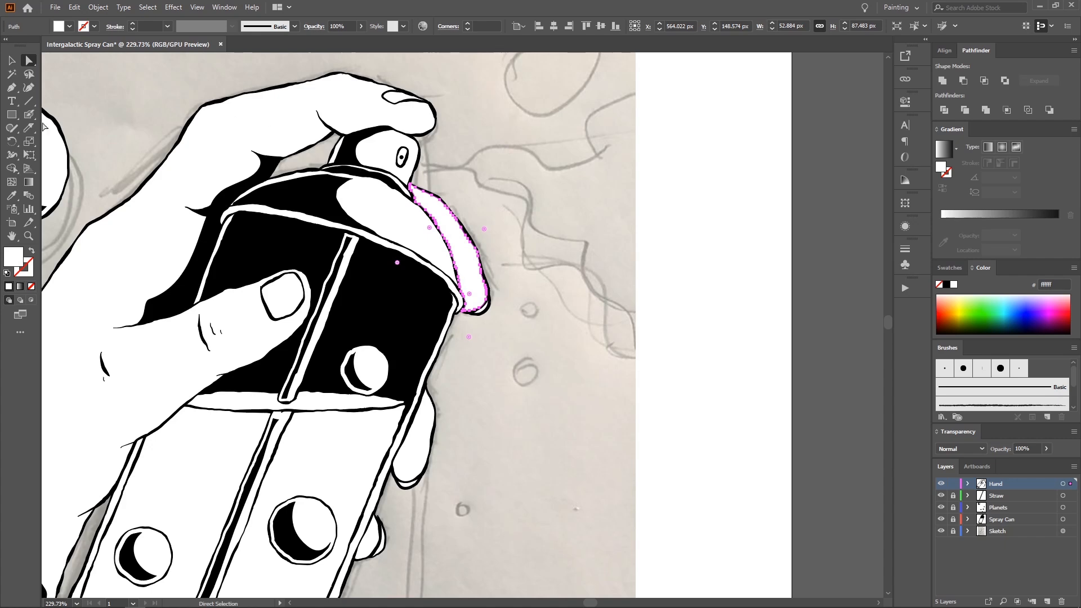
drag(433, 202, 471, 310)
key(ctrl+shift+a)
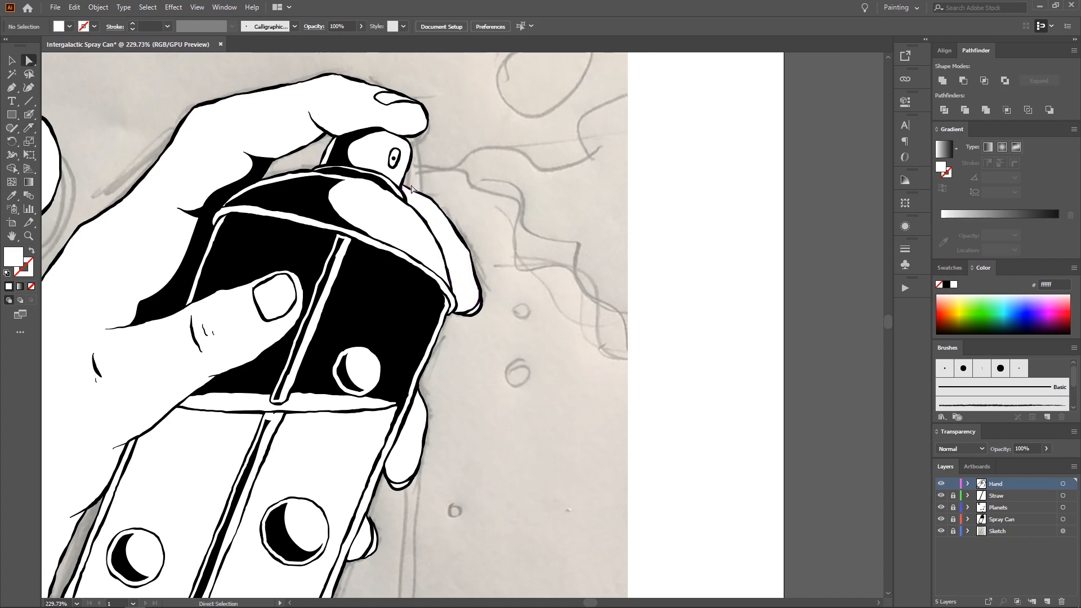
Step: Fill the cut piece of that finger nearest the cap with sampled black, and deselect it
key(a)
click(412, 202)
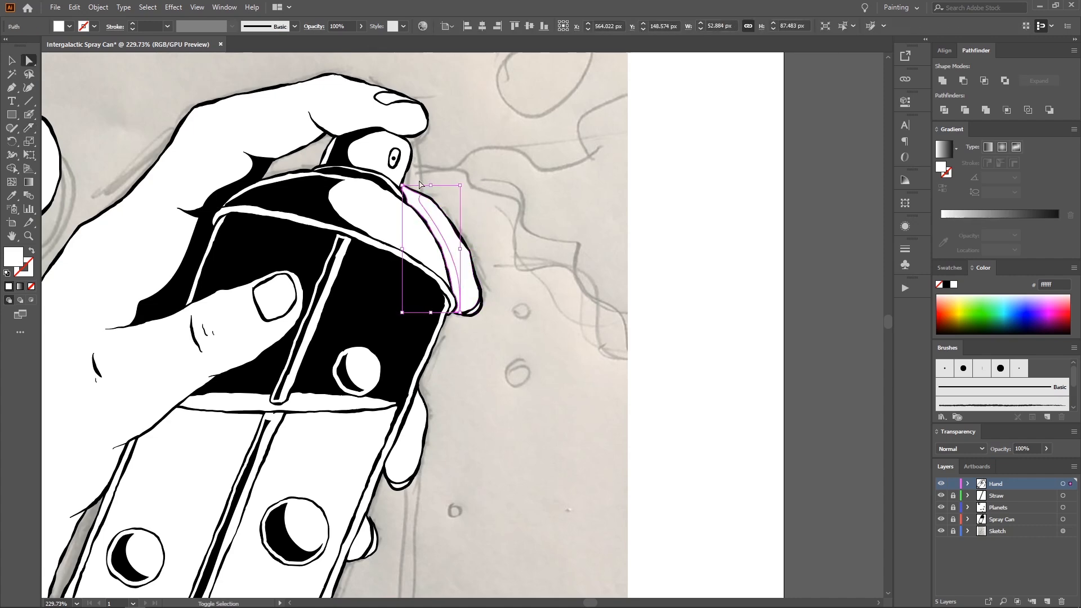
drag(386, 200, 464, 178)
key(i)
click(309, 243)
drag(309, 243, 335, 237)
key(v)
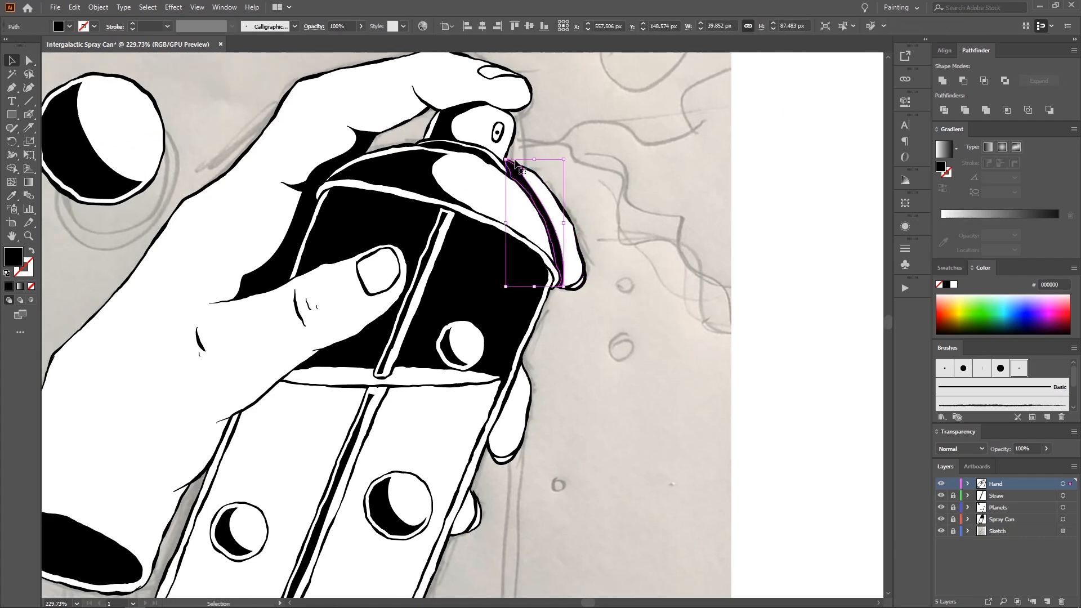
click(551, 156)
Step: Cut the white fill of the middle fingertip behind the can's side lengthwise with the Knife
key(z)
mouse_move(515, 134)
mouse_down()
mouse_move(540, 117)
mouse_move(478, 135)
mouse_move(512, 141)
mouse_up()
drag(428, 225, 373, 199)
key(a)
click(520, 313)
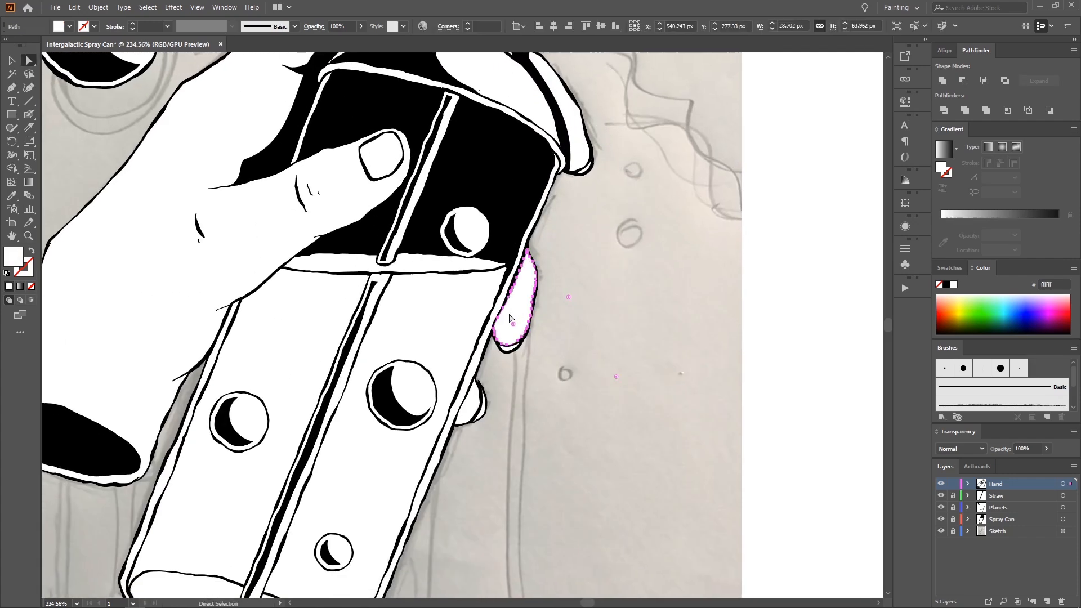
drag(447, 274, 474, 240)
drag(28, 128, 51, 132)
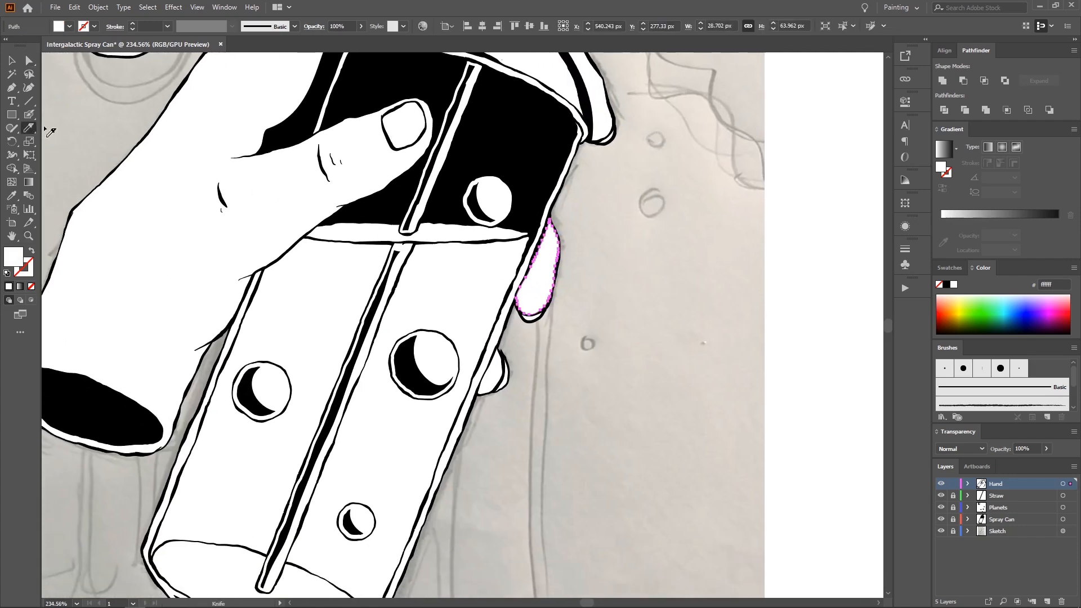
mouse_move(568, 252)
mouse_down()
mouse_move(547, 238)
mouse_move(531, 296)
mouse_move(557, 309)
mouse_up()
Step: Fill the cut piece of the middle fingertip nearest the can with sampled black, and deselect it
key(a)
click(563, 297)
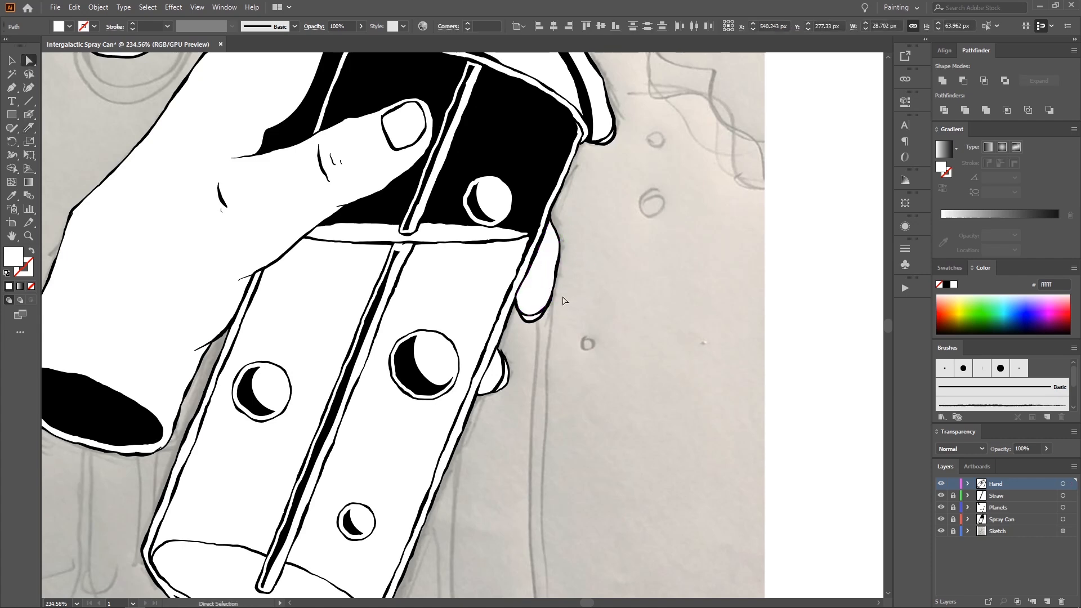
click(522, 281)
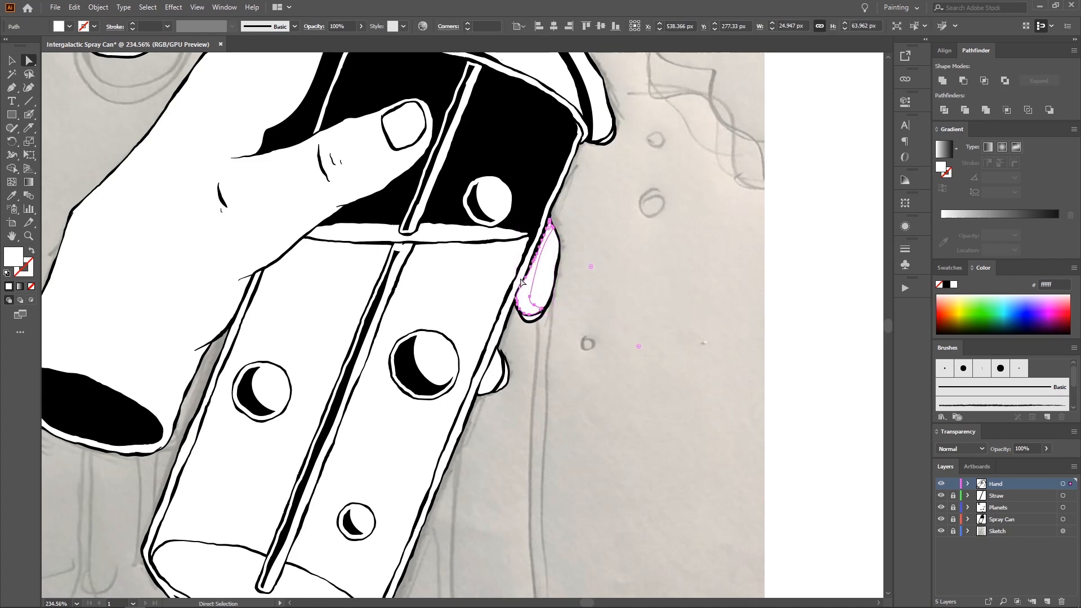
scroll(523, 281, up, 1)
key(i)
click(559, 242)
key(v)
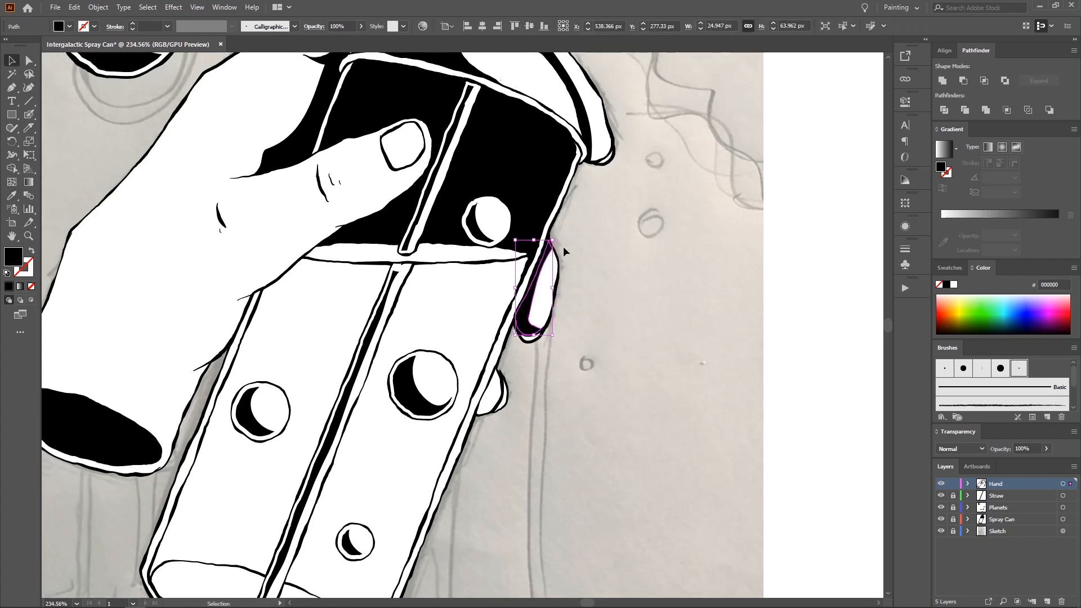
click(563, 247)
Step: Cut the white fill of the lowest fingertip behind the can's side with the Knife
drag(504, 360, 420, 254)
drag(420, 255, 438, 278)
key(a)
click(469, 323)
key(Up)
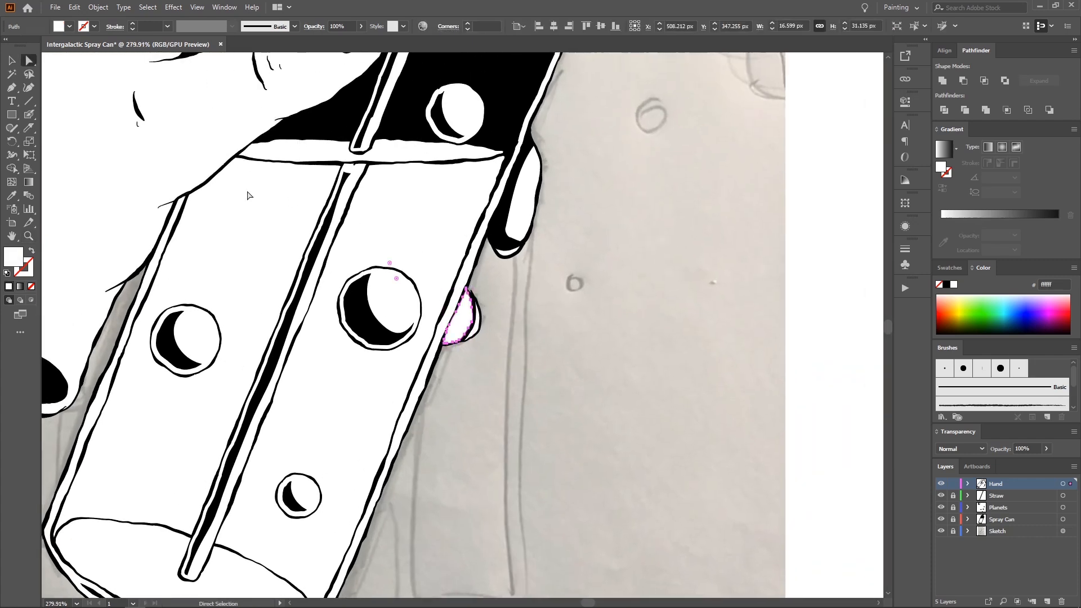
click(29, 128)
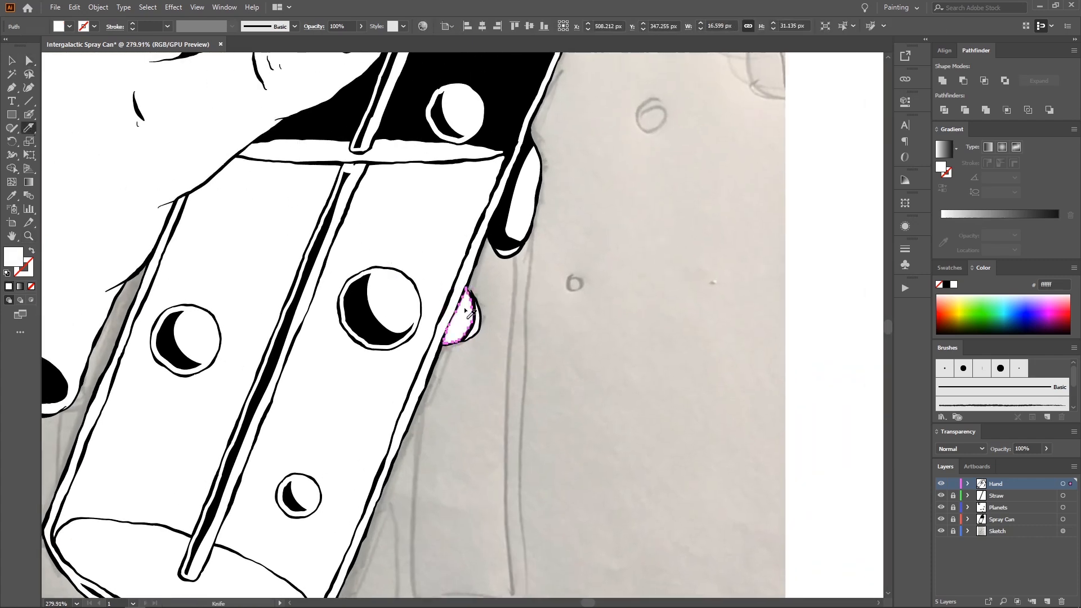
mouse_move(480, 324)
mouse_down()
mouse_move(456, 340)
mouse_move(459, 361)
mouse_up()
Step: Fill the cut piece of the lowest fingertip nearest the can with sampled black, and deselect it
key(a)
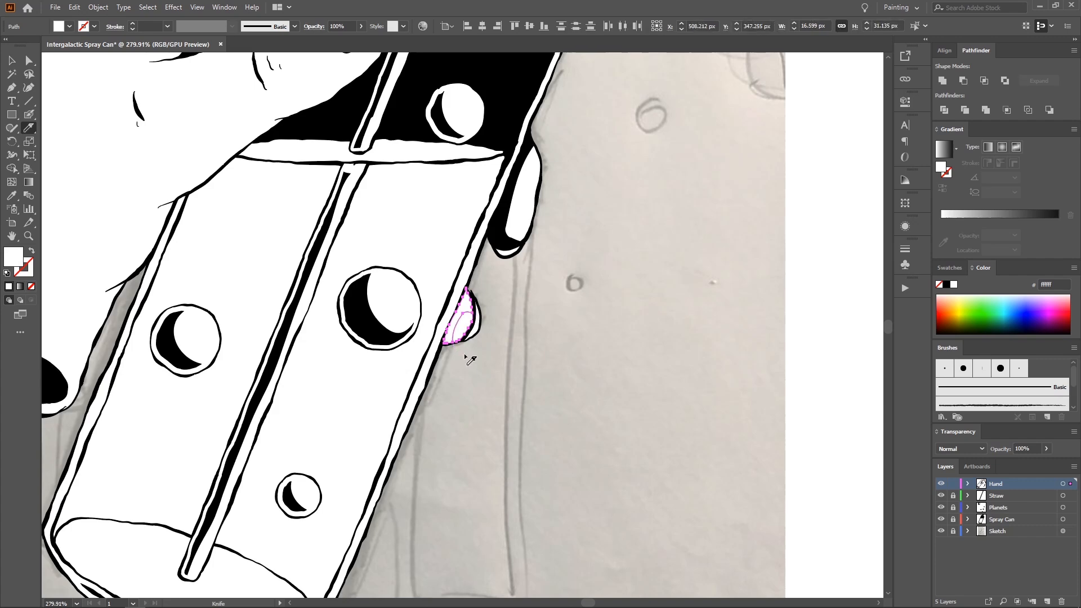
click(467, 313)
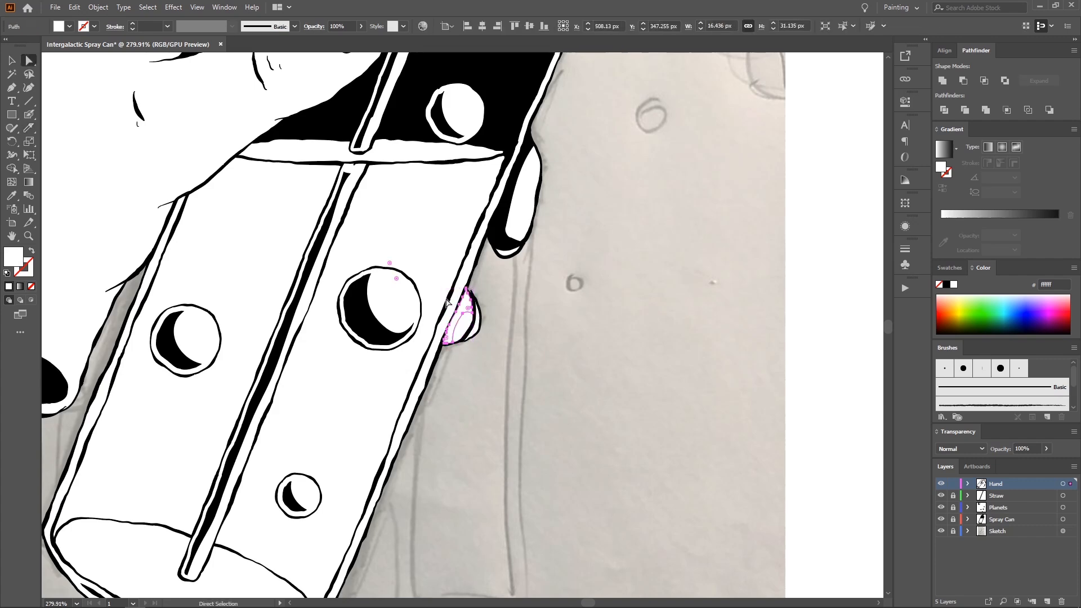
scroll(442, 303, up, 2)
key(i)
click(476, 161)
drag(483, 162, 515, 163)
key(z)
drag(515, 170, 470, 186)
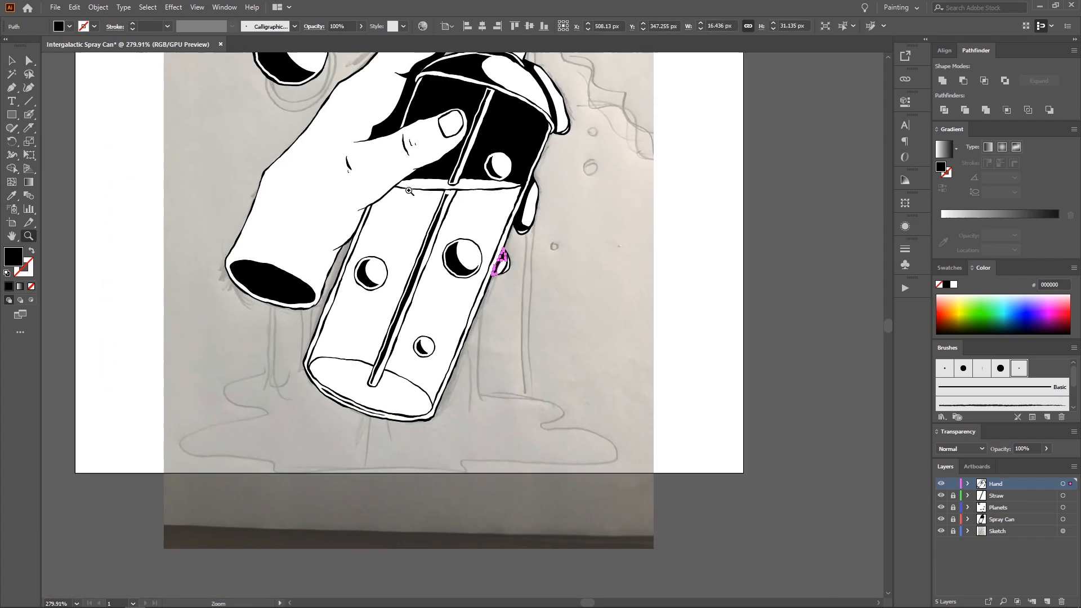
key(v)
click(522, 270)
drag(522, 270, 459, 410)
key(z)
drag(378, 299, 420, 306)
drag(266, 300, 386, 240)
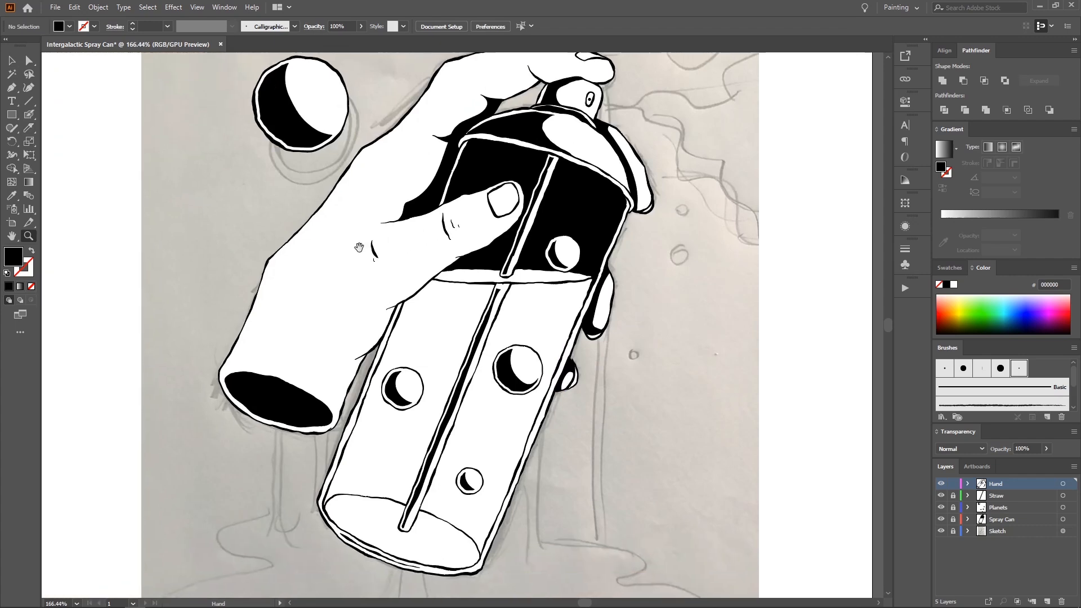
drag(304, 261, 269, 320)
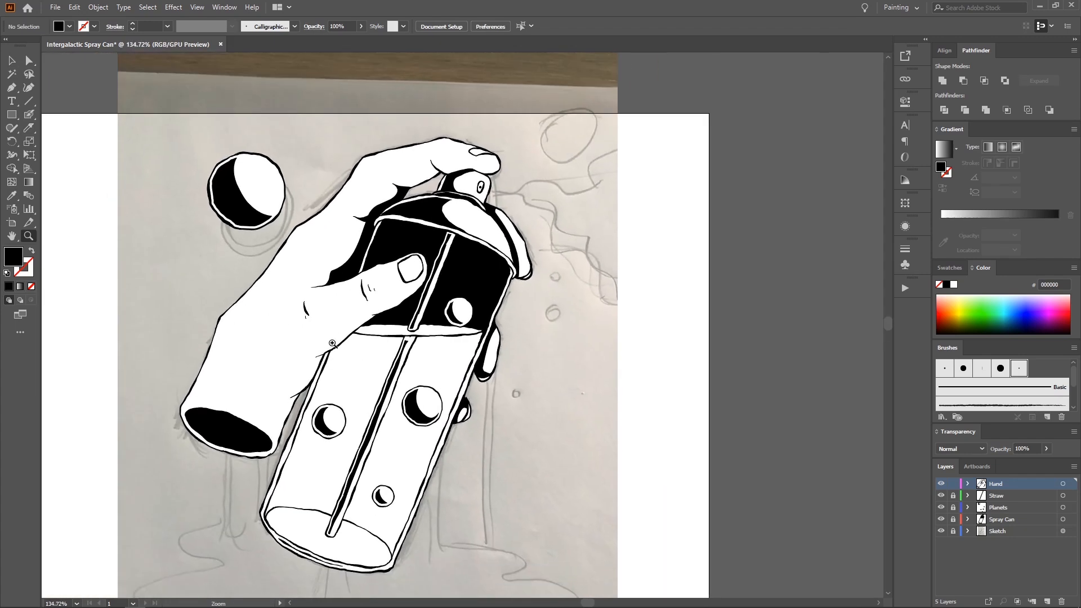
drag(323, 314, 368, 279)
drag(369, 279, 294, 276)
key(a)
mouse_move(374, 317)
mouse_down()
mouse_move(395, 344)
mouse_move(379, 310)
mouse_up()
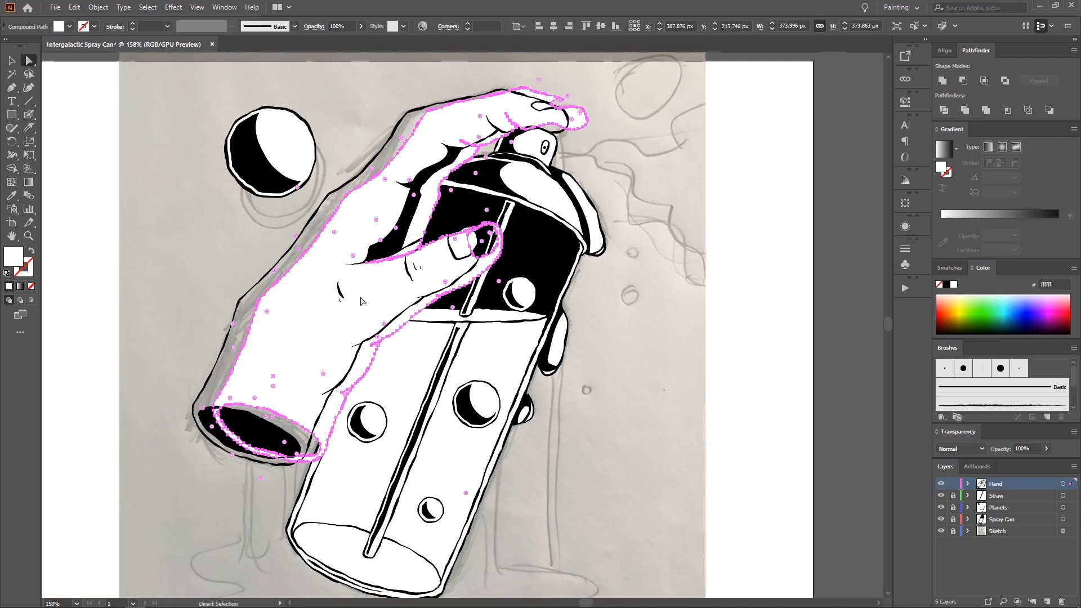
key(ctrl+z)
click(277, 239)
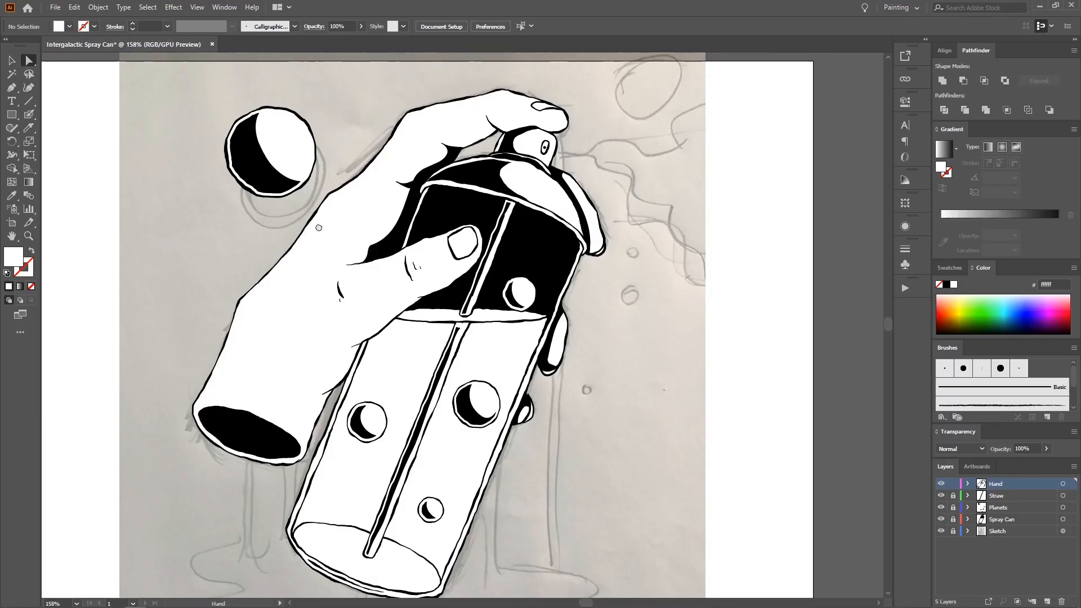
Step: Offset the path of the hand's white fill by -2 px with round joins
click(363, 228)
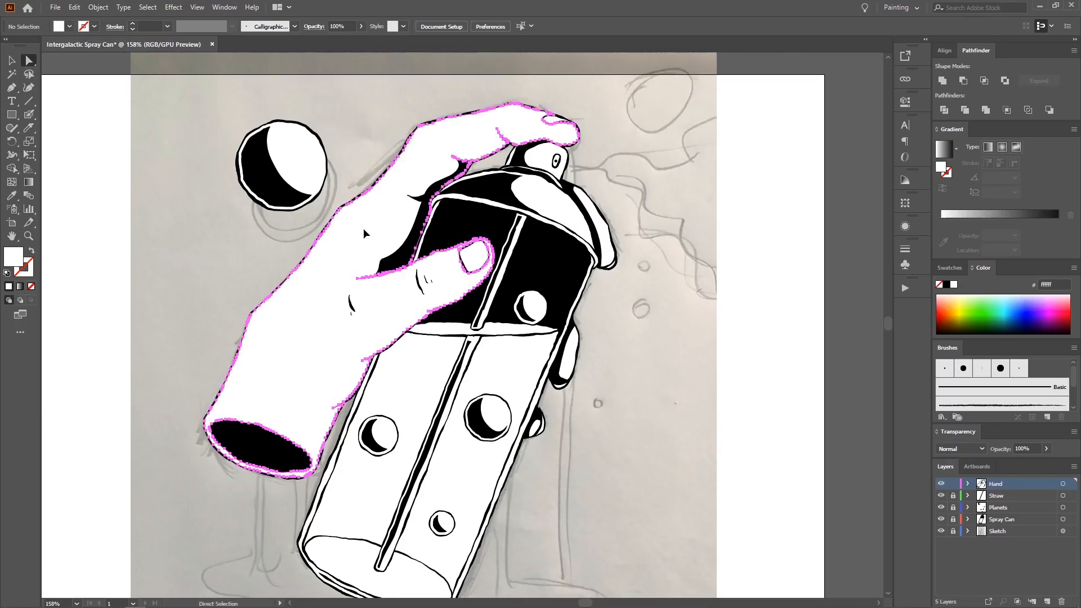
scroll(265, 185, down, 2)
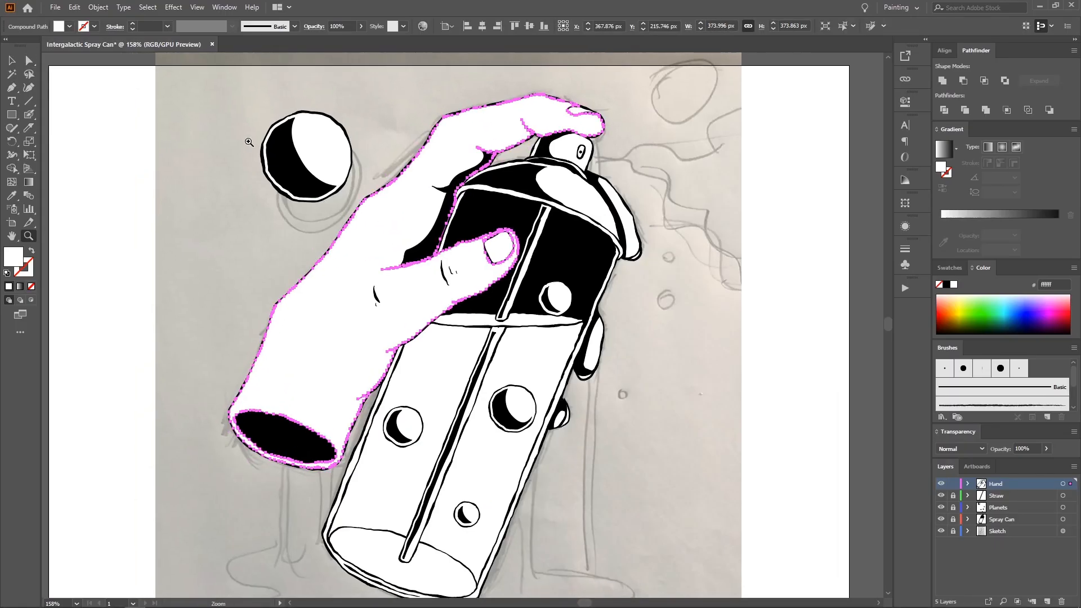
click(99, 8)
mouse_move(159, 274)
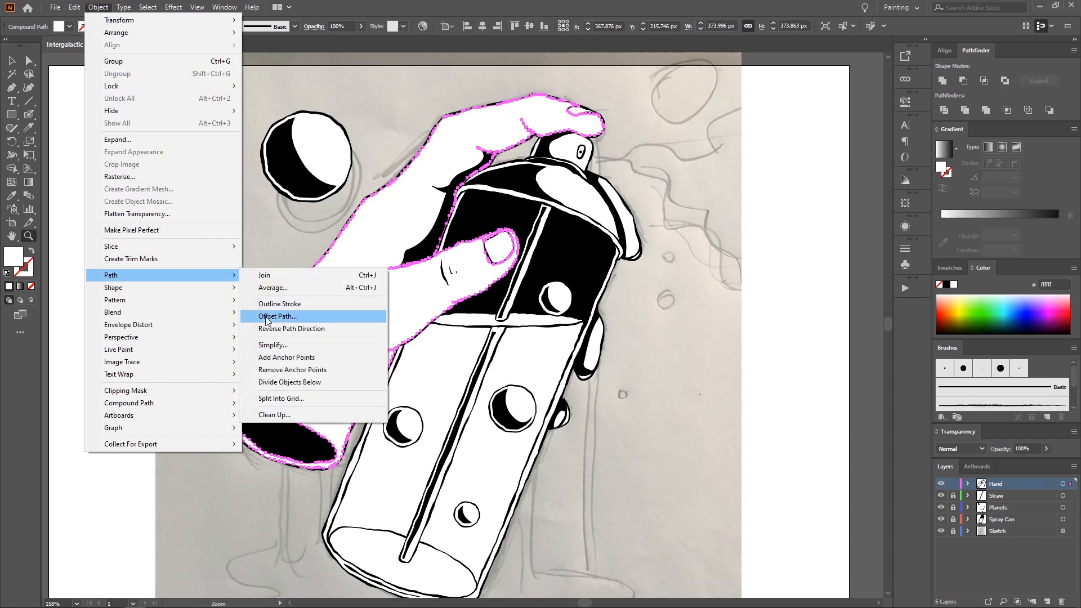
click(276, 316)
click(200, 306)
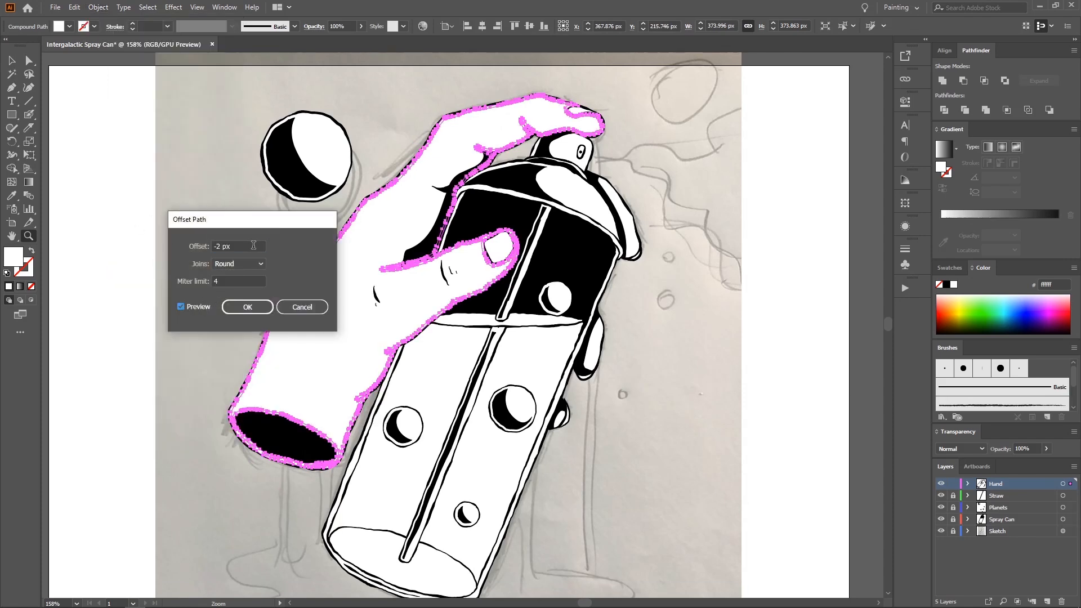
scroll(254, 245, down, 1)
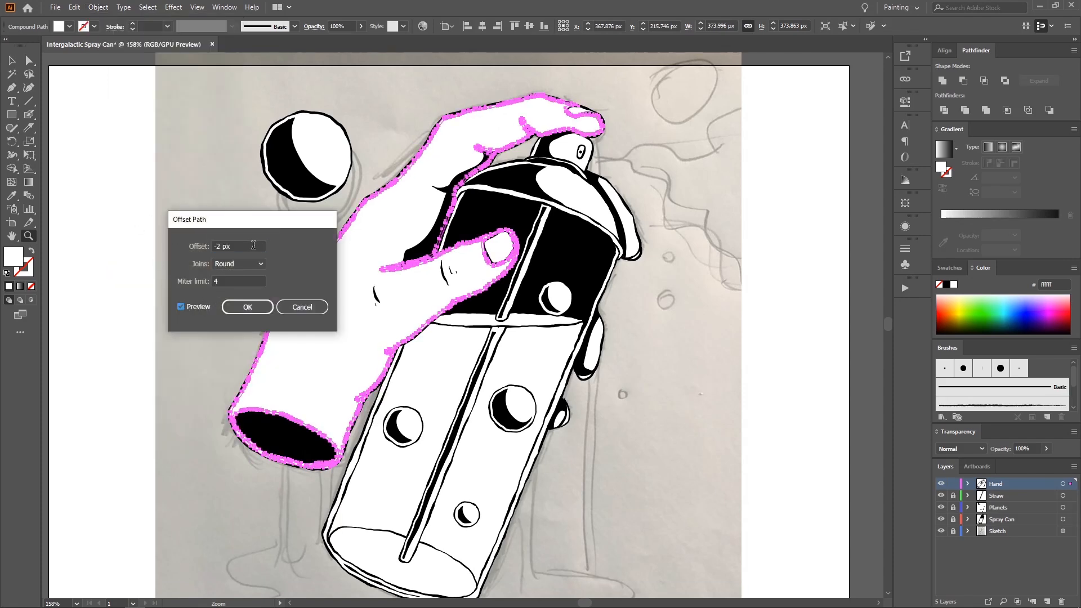
click(247, 308)
Step: Fill the offset copy of the hand shape with black sampled from the can
key(i)
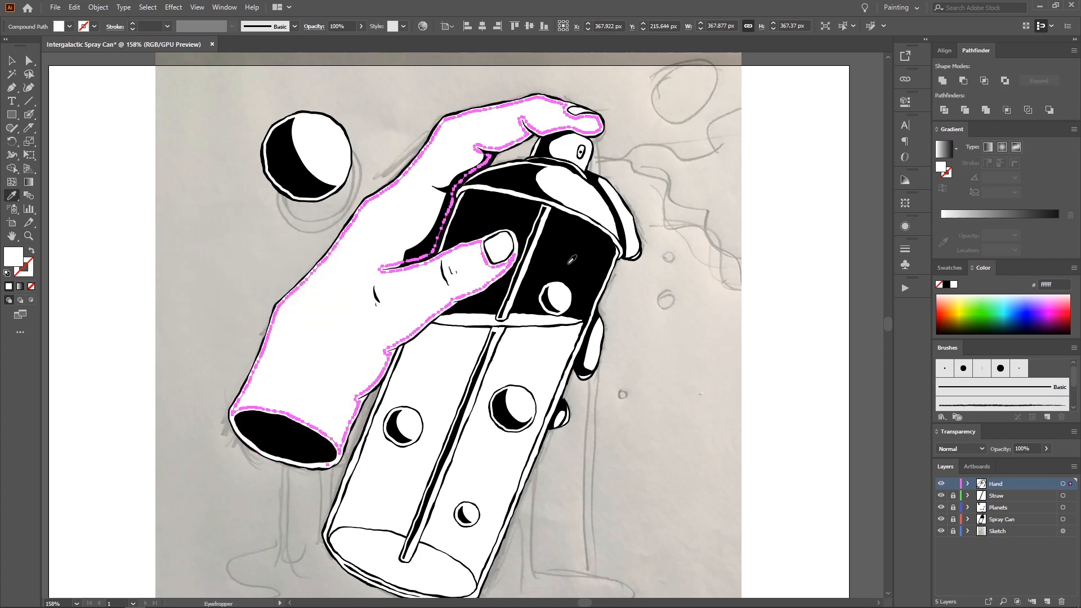
click(572, 260)
click(503, 245)
drag(509, 236, 491, 251)
click(523, 288)
Step: Erase a thin dividing line through the hand's black fill, from the index finger down around the palm and up to the thumbnail
key(z)
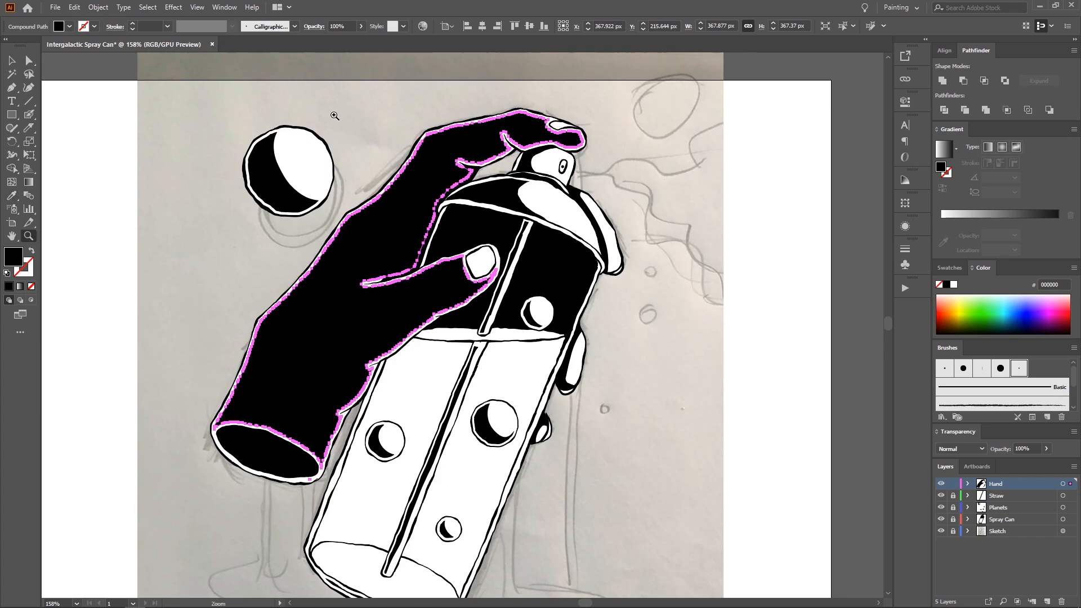
drag(336, 114, 381, 152)
key(shift+e)
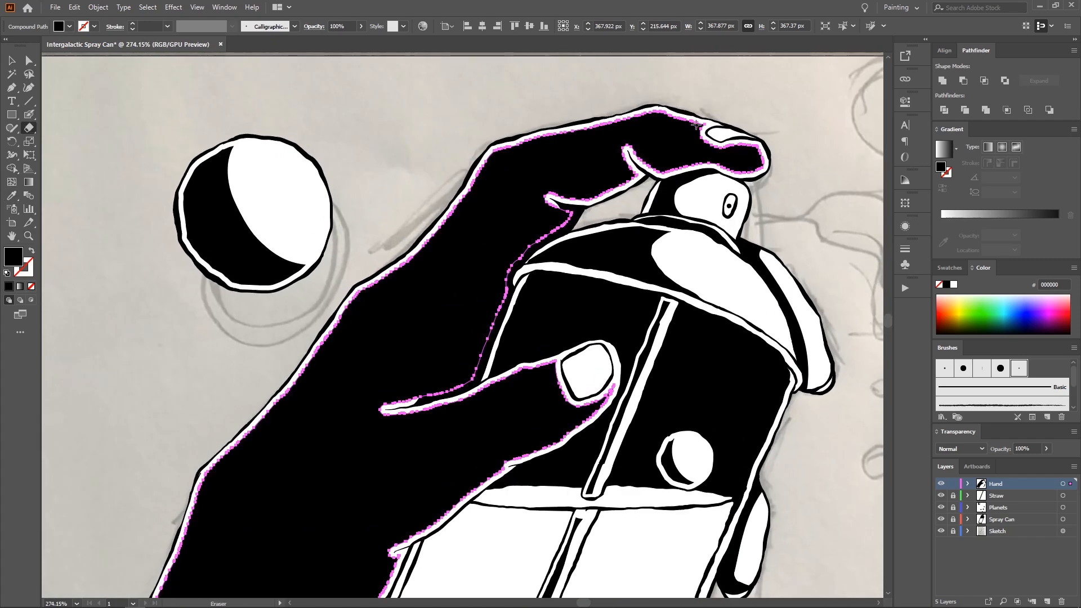
mouse_move(663, 120)
mouse_down()
mouse_move(695, 128)
mouse_move(623, 127)
mouse_move(536, 153)
mouse_up()
key(ctrl+z)
drag(486, 193, 277, 449)
mouse_move(277, 448)
mouse_down()
mouse_move(335, 344)
mouse_move(455, 229)
mouse_move(427, 248)
mouse_move(390, 326)
mouse_move(396, 377)
mouse_move(433, 397)
mouse_move(471, 388)
mouse_move(503, 353)
mouse_up()
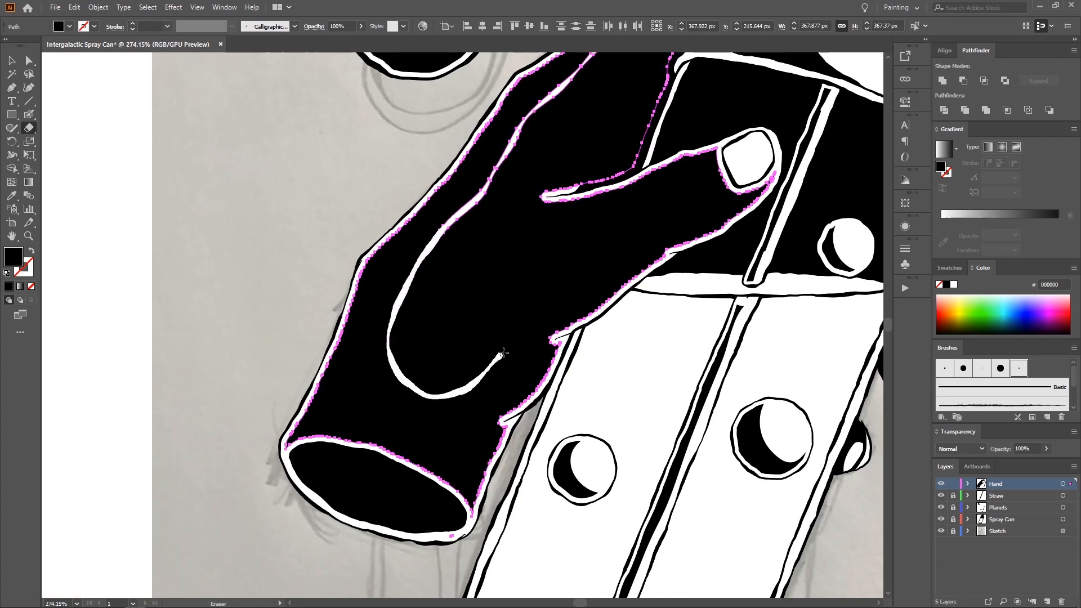
mouse_move(537, 295)
mouse_down()
mouse_move(726, 207)
mouse_move(755, 170)
mouse_up()
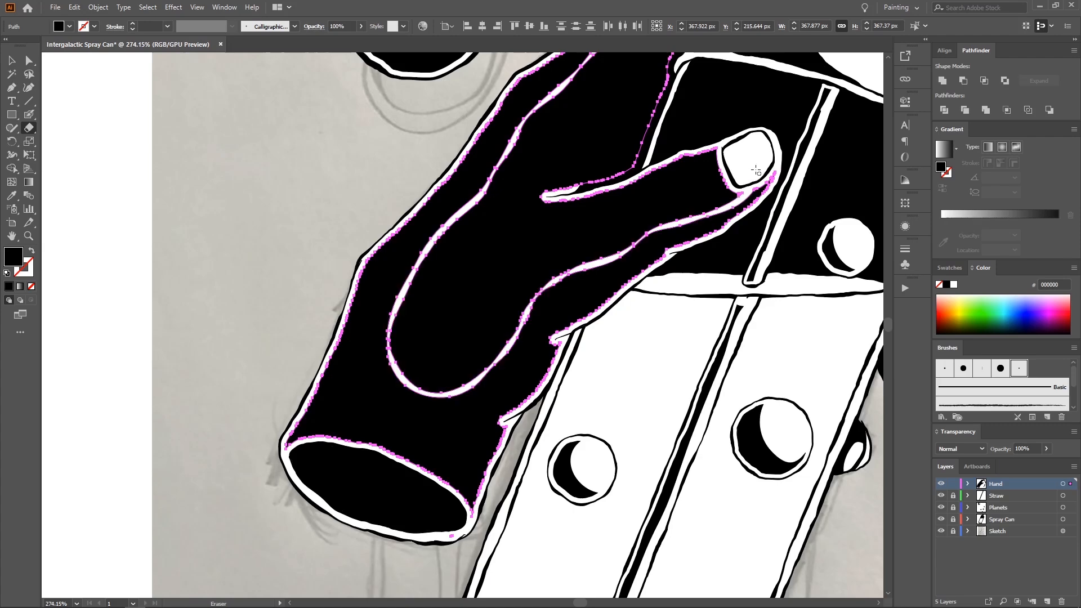
Step: Delete the inner black piece of the hand, keeping the shadow along its outer edges
scroll(756, 170, down, 2)
key(a)
key(ctrl+shift+a)
scroll(397, 292, down, 3)
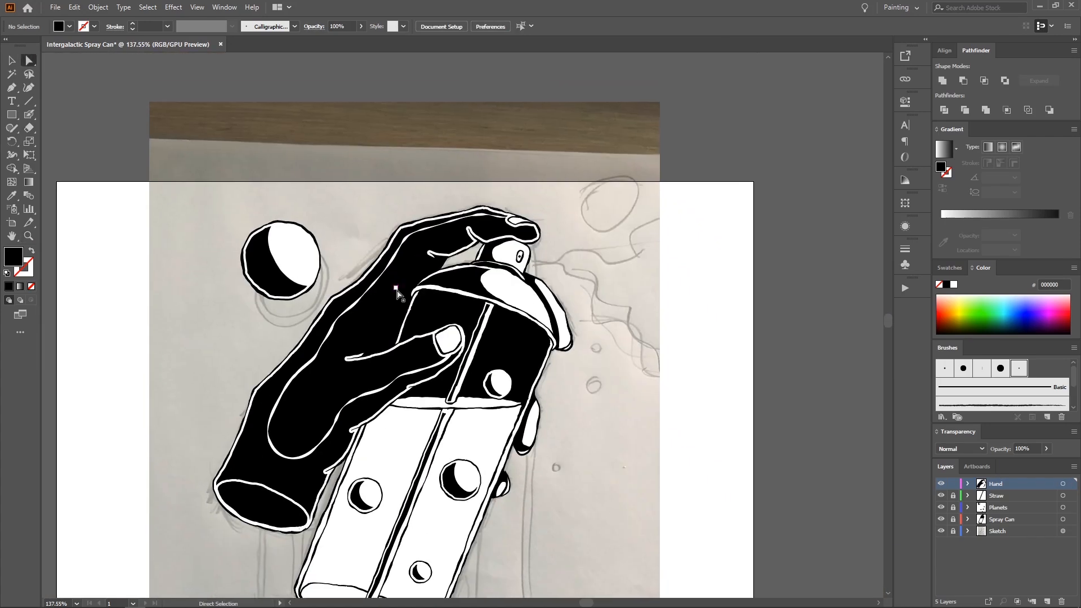
click(397, 290)
key(Delete)
Step: Paint a short black Blob Brush stroke along the thumb's lower edge beside the nail
key(z)
drag(406, 251, 536, 275)
key(a)
click(471, 260)
key(z)
key(shift+b)
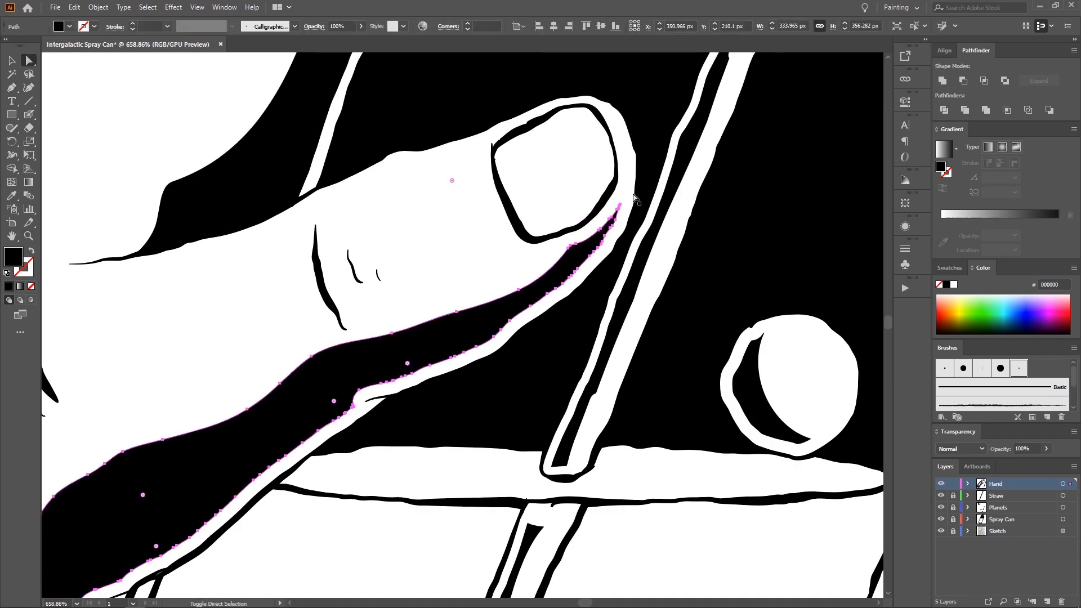
drag(631, 179, 580, 247)
Step: Isolate the hand's black shadow shape for editing
key(z)
alt+click(430, 239)
drag(430, 239, 413, 245)
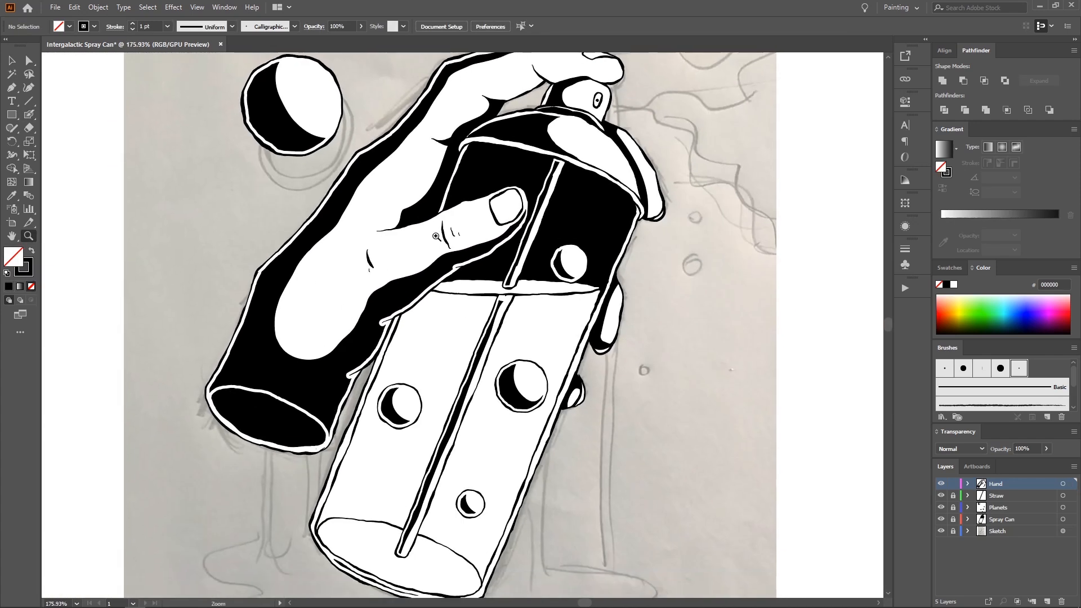
drag(414, 287, 499, 246)
key(a)
click(487, 250)
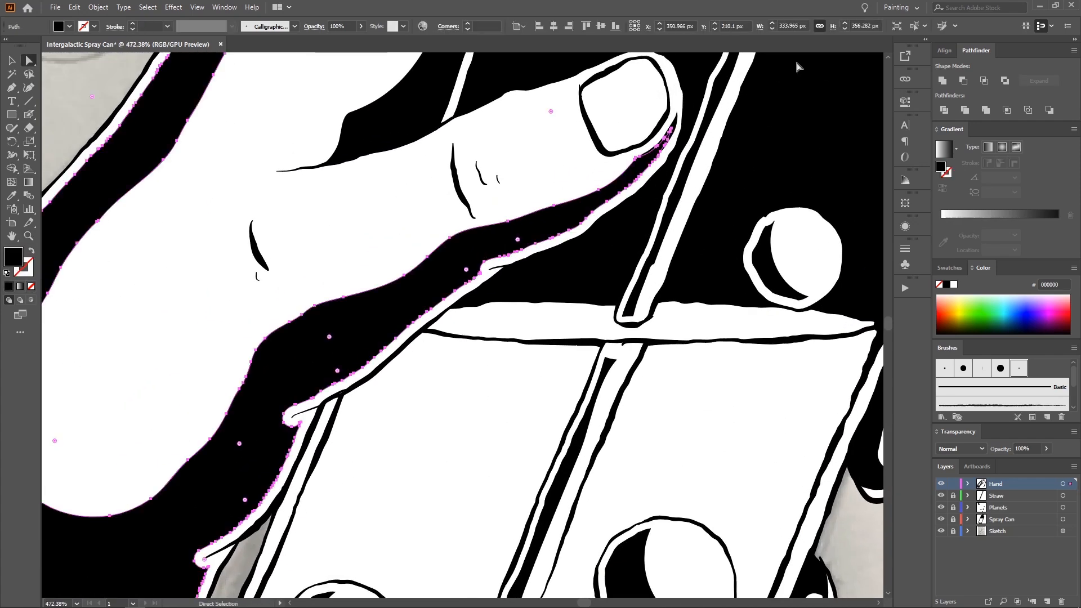
click(896, 25)
key(z)
Step: Paint black along the shadow's edge below the thumb with the Blob Brush, narrowing the white outline around the creases
click(577, 206)
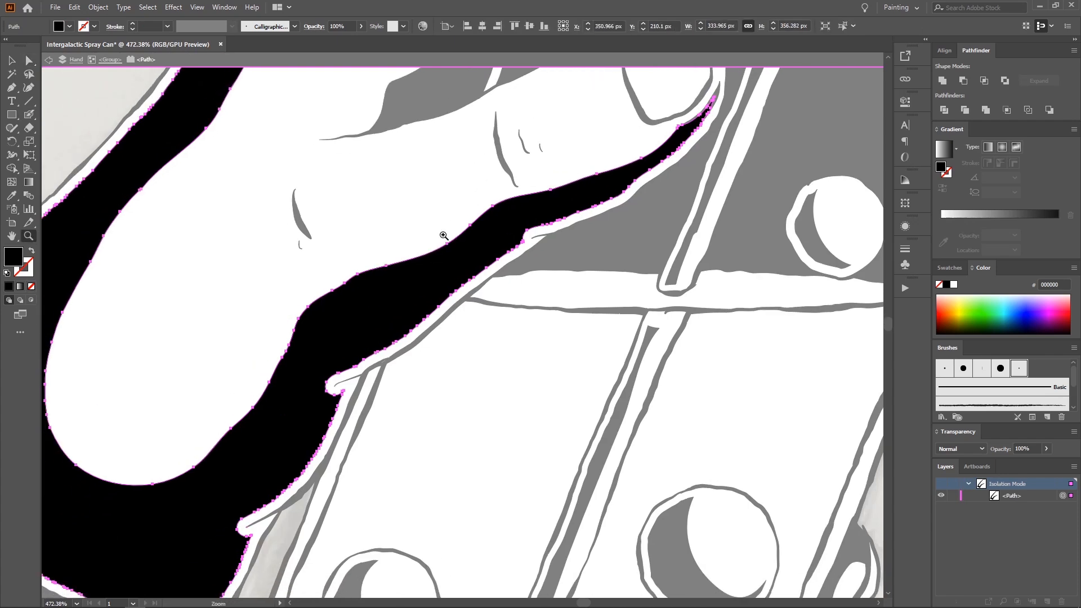
click(577, 206)
key(shift+b)
mouse_move(628, 192)
mouse_down()
mouse_move(578, 226)
mouse_move(571, 249)
mouse_move(537, 264)
mouse_up()
mouse_move(598, 229)
mouse_down()
mouse_move(528, 281)
mouse_move(567, 249)
mouse_up()
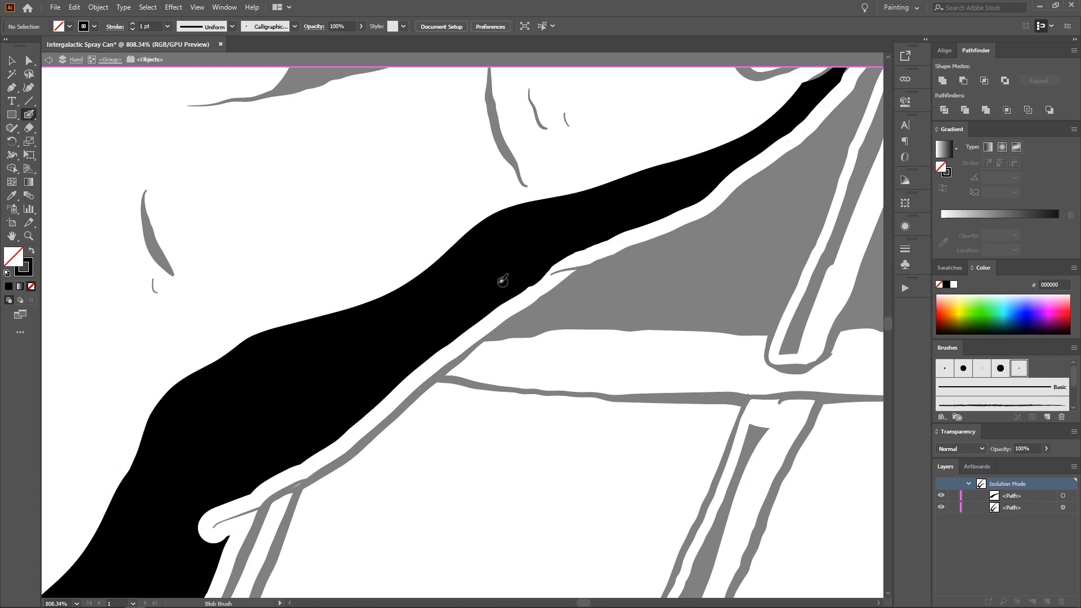
mouse_move(246, 377)
mouse_down()
mouse_move(374, 292)
mouse_move(416, 248)
mouse_up()
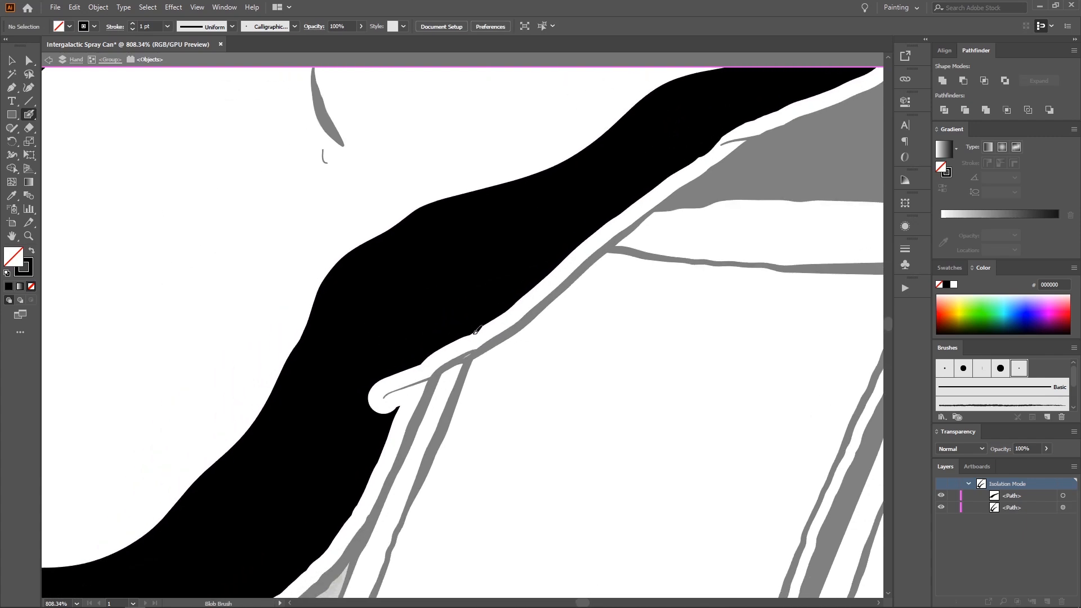
mouse_move(476, 331)
mouse_down()
mouse_move(415, 364)
mouse_move(470, 330)
mouse_move(392, 367)
mouse_move(448, 331)
mouse_up()
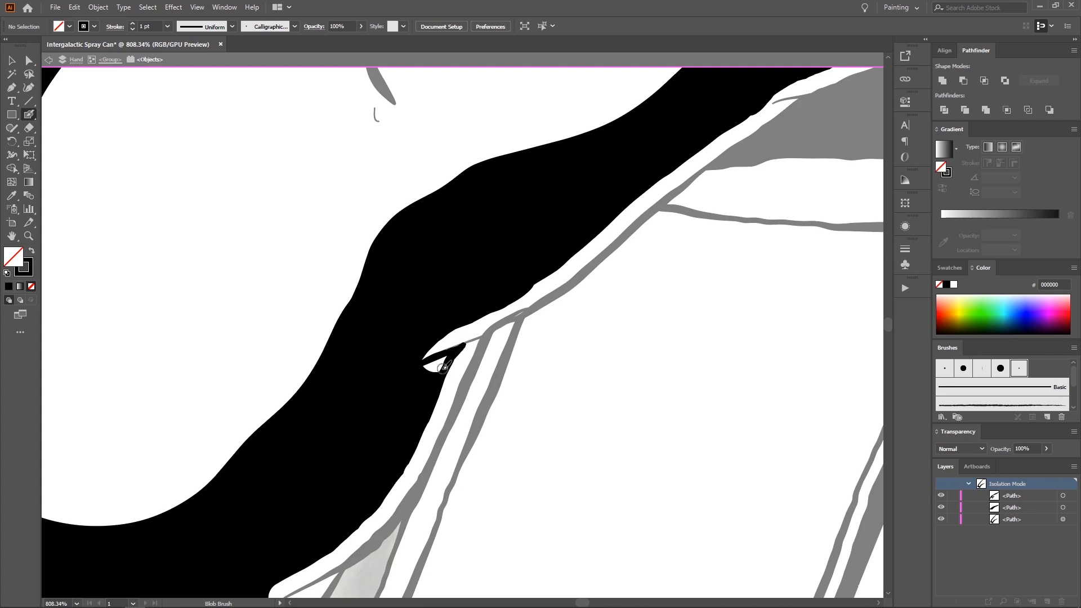
Step: Unite the painted stroke with the hand's shadow shape, delete the small white gap at the crease, and leave isolation mode
key(a)
click(434, 373)
shift+click(482, 265)
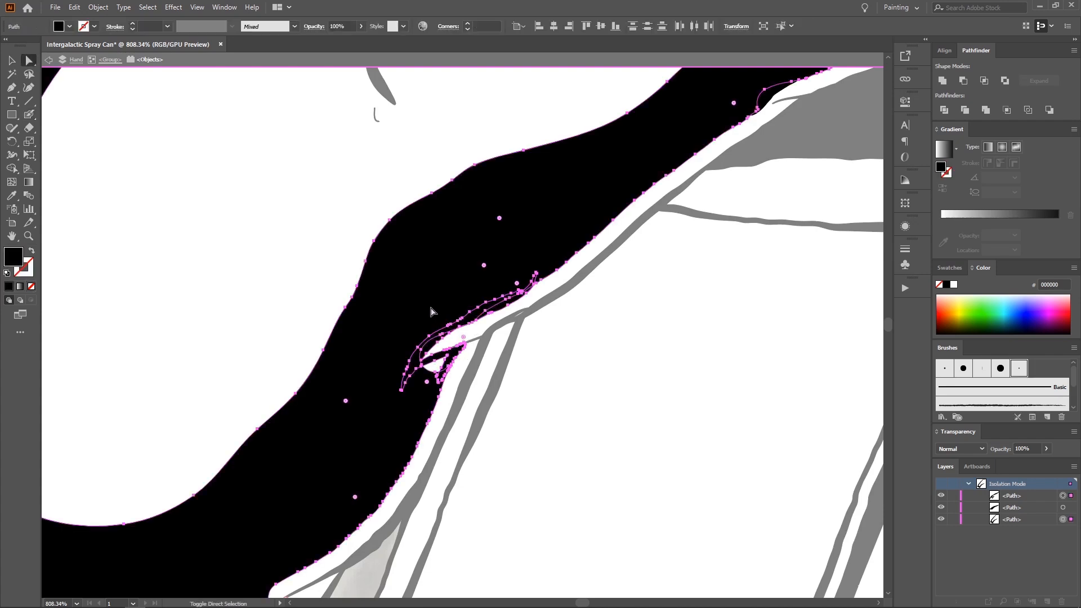
click(943, 81)
click(478, 381)
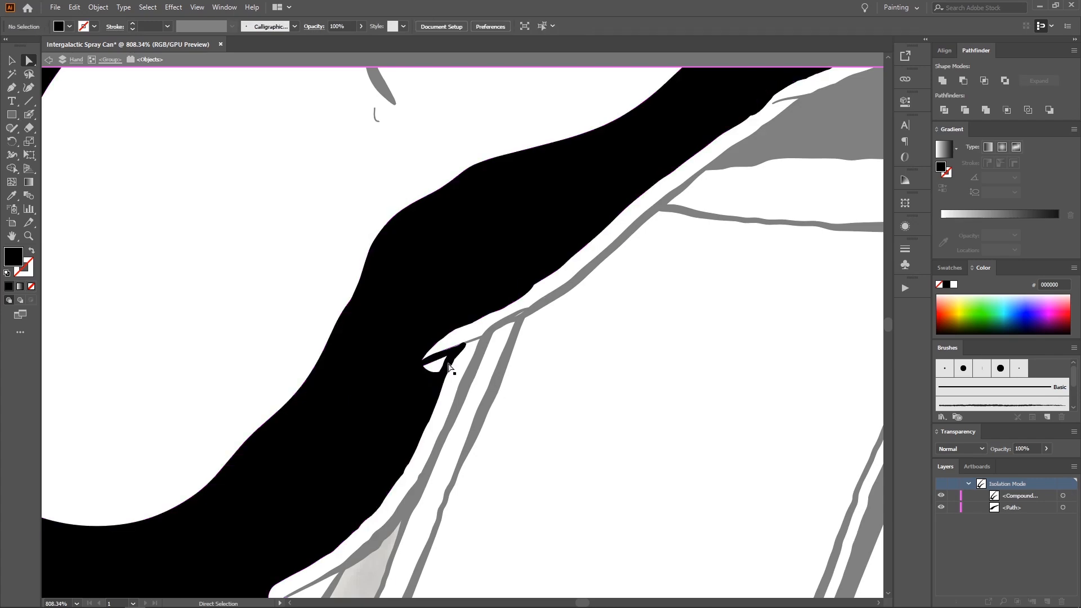
click(445, 363)
key(Delete)
key(z)
drag(590, 262, 350, 320)
mouse_move(478, 223)
mouse_down()
mouse_move(460, 206)
mouse_move(433, 219)
mouse_up()
key(Escape)
Step: Erase a small white crease into the hand's shadow at the base of the thumb, and deselect the shape
drag(434, 219, 419, 242)
drag(487, 216, 495, 244)
key(alt+Tab)
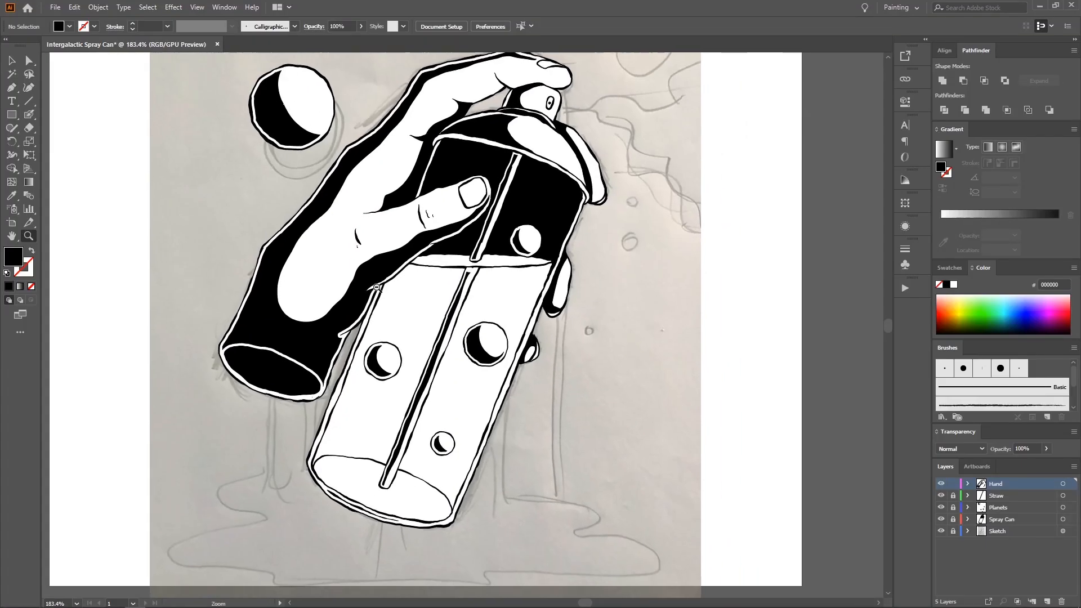
mouse_move(377, 287)
mouse_down()
mouse_move(372, 324)
mouse_move(384, 299)
mouse_move(381, 313)
mouse_up()
ctrl+click(370, 319)
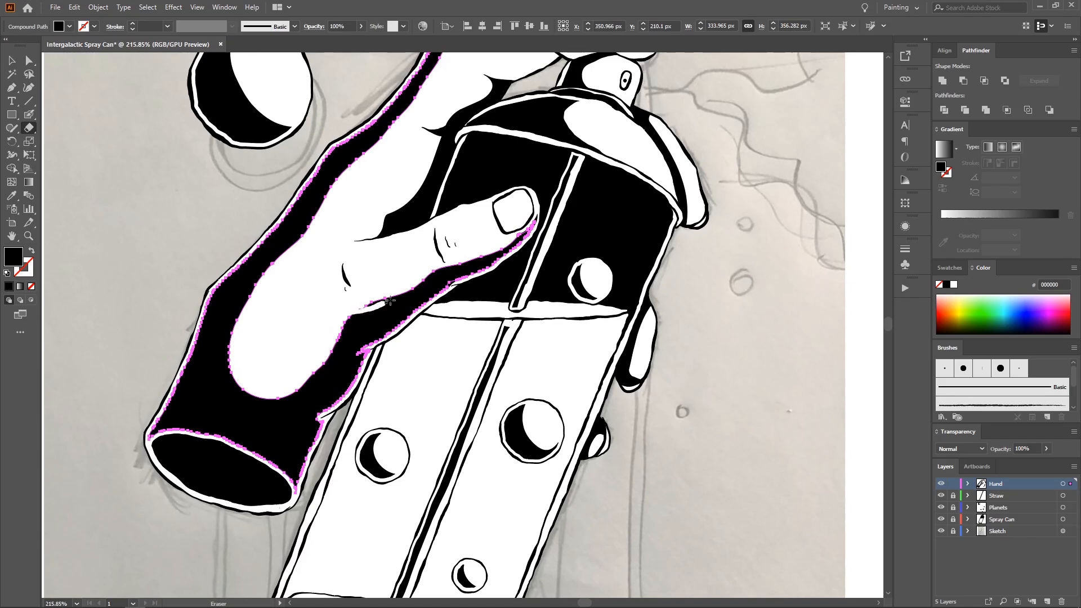
key(a)
key(ctrl+shift+a)
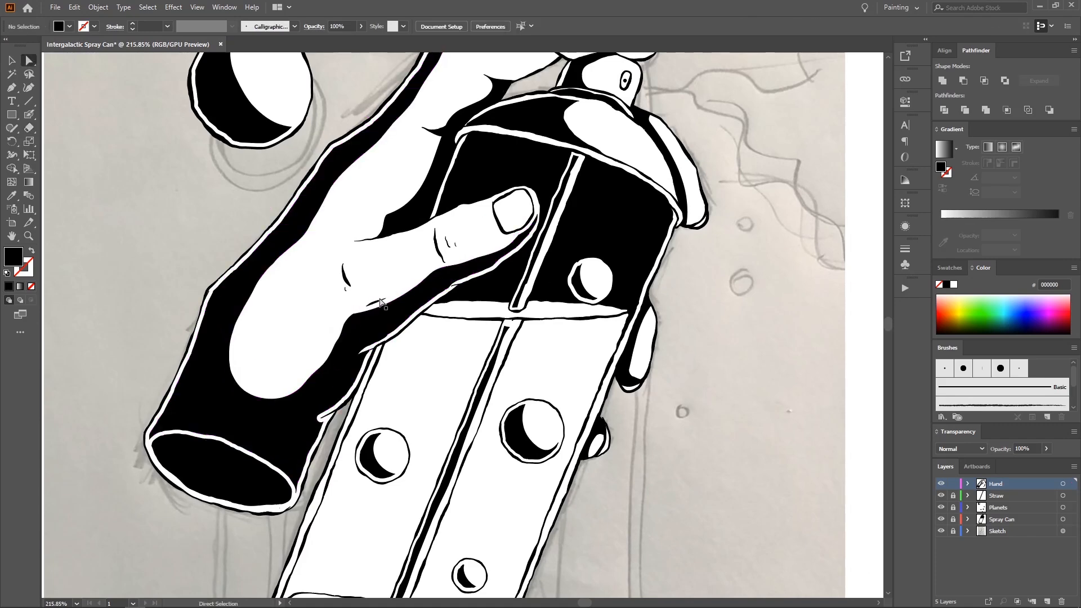
Step: Delete the small crease at the shadow's edge below the thumb, and trim the shadow between thumb and index finger with the Eraser
click(379, 305)
key(Delete)
drag(380, 212, 411, 240)
drag(413, 240, 440, 279)
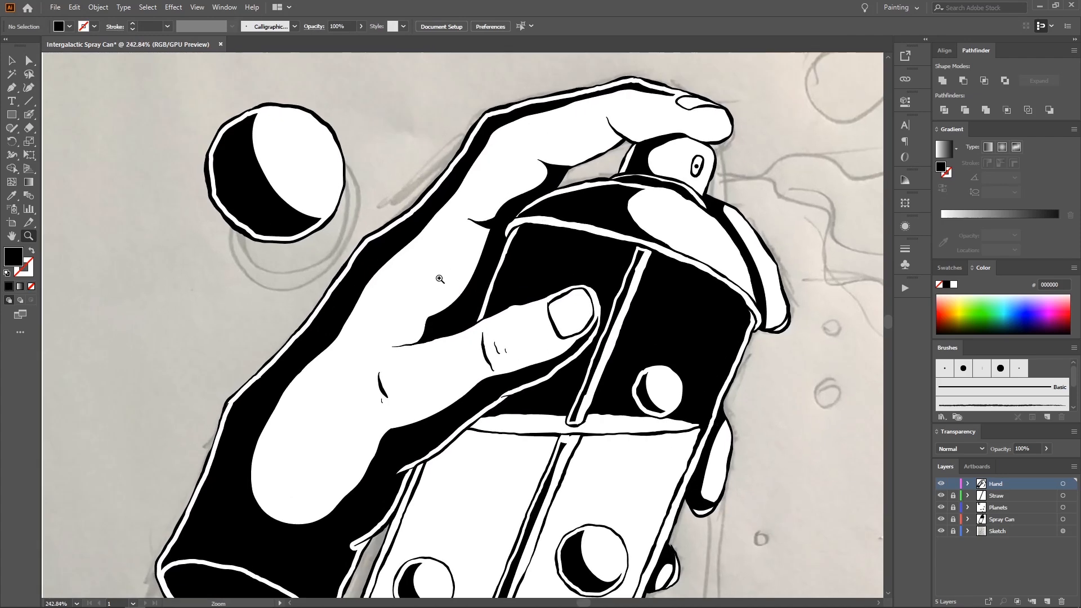
key(shift+e)
mouse_move(441, 316)
mouse_down()
mouse_move(402, 339)
mouse_move(458, 292)
mouse_move(418, 342)
mouse_move(384, 352)
mouse_up()
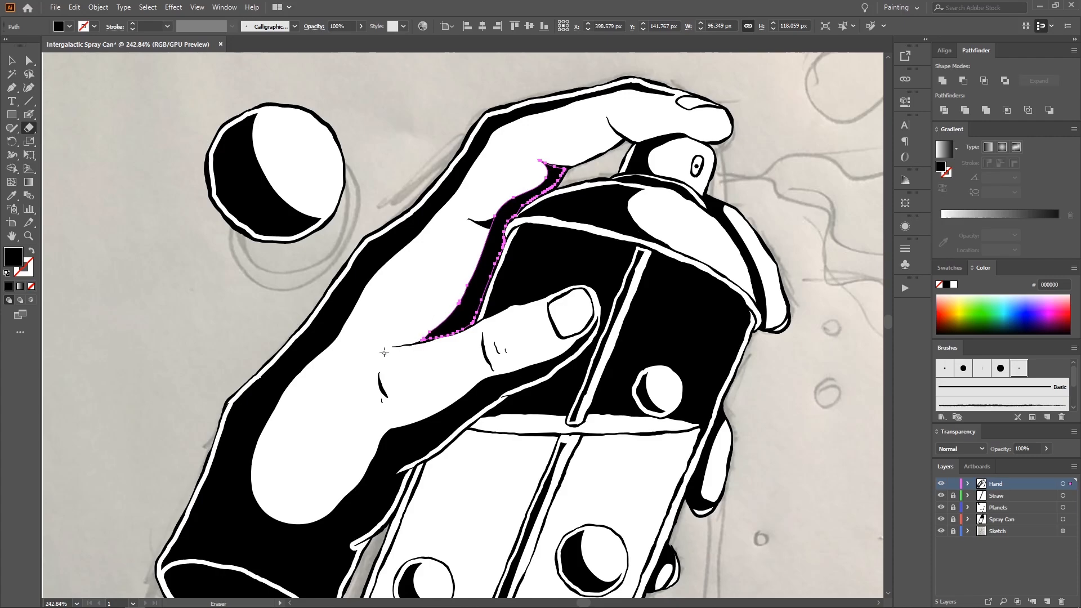
Step: Paint black onto the crease at the index finger's base with the Blob Brush, and add a small crease where the thumb meets the hand
key(z)
drag(440, 287, 355, 273)
drag(419, 254, 538, 288)
drag(537, 288, 440, 231)
key(a)
click(347, 115)
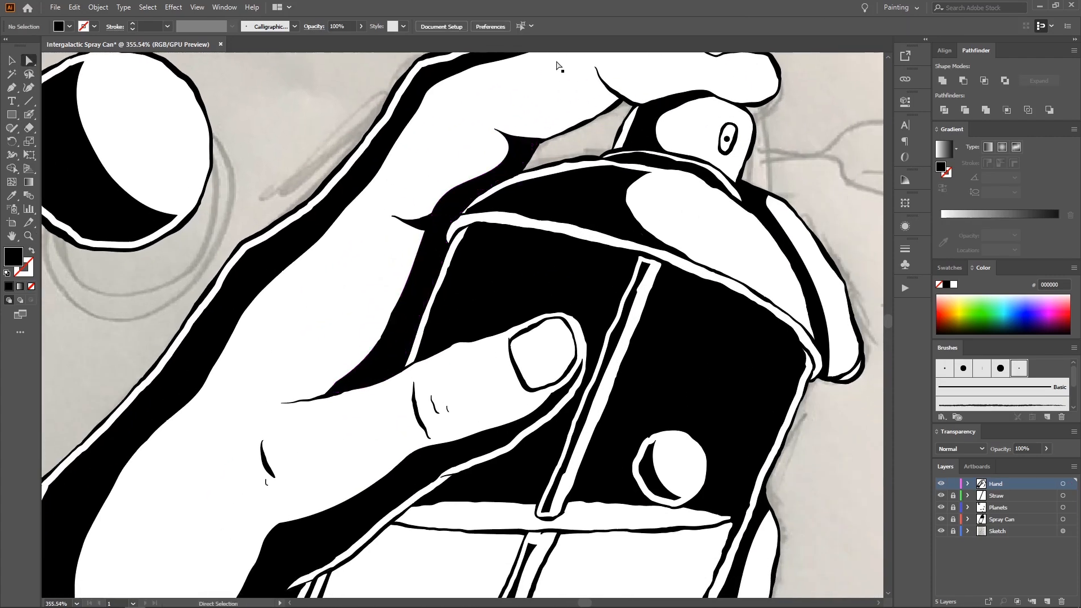
drag(597, 90, 612, 140)
click(455, 281)
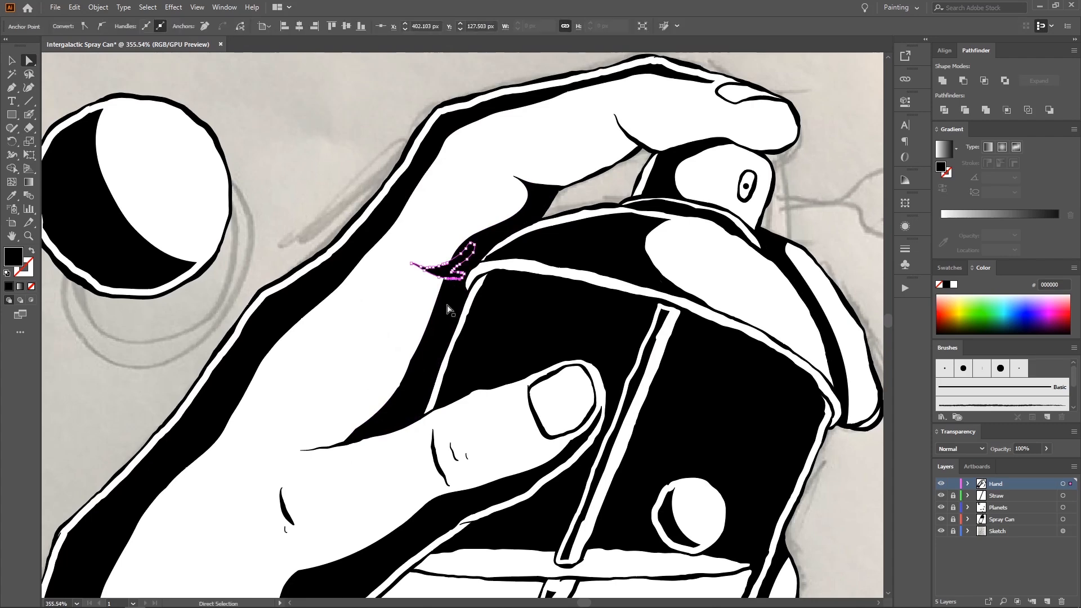
key(ctrl+shift+a)
key(shift+b)
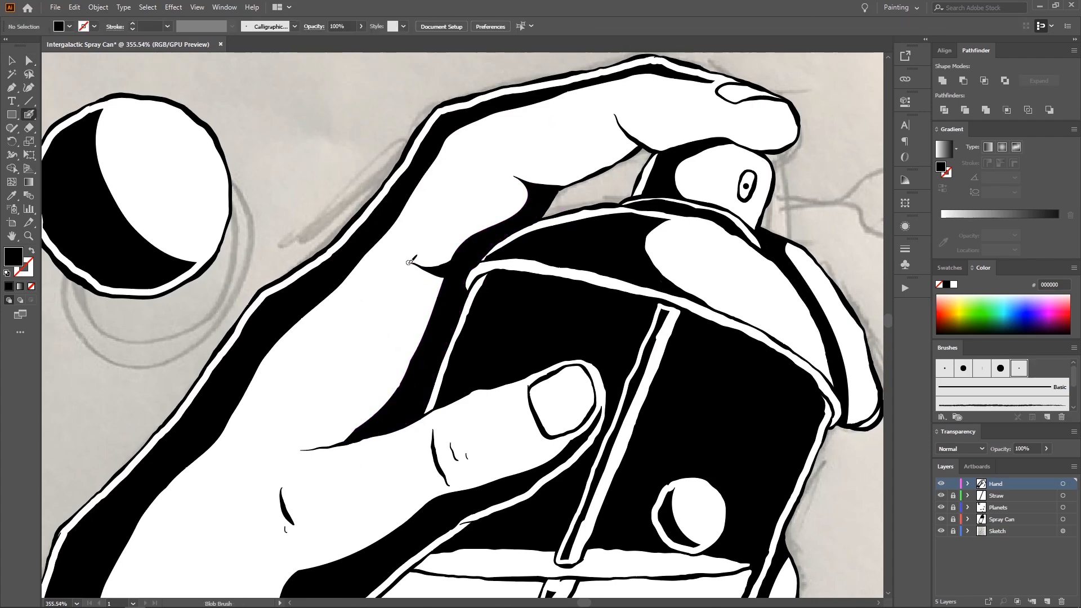
key(shift+x)
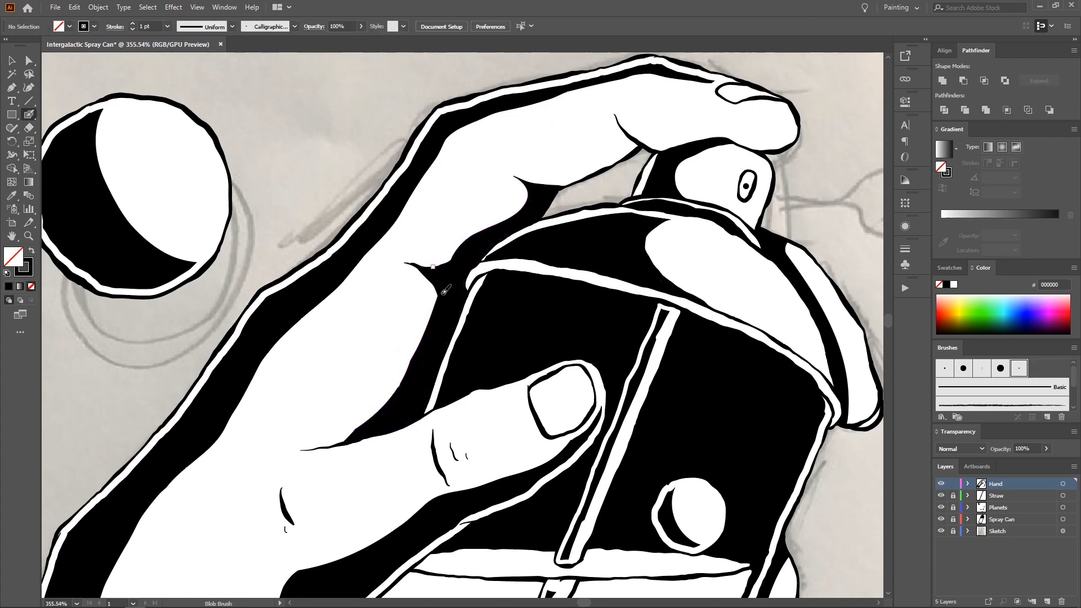
drag(444, 276, 528, 191)
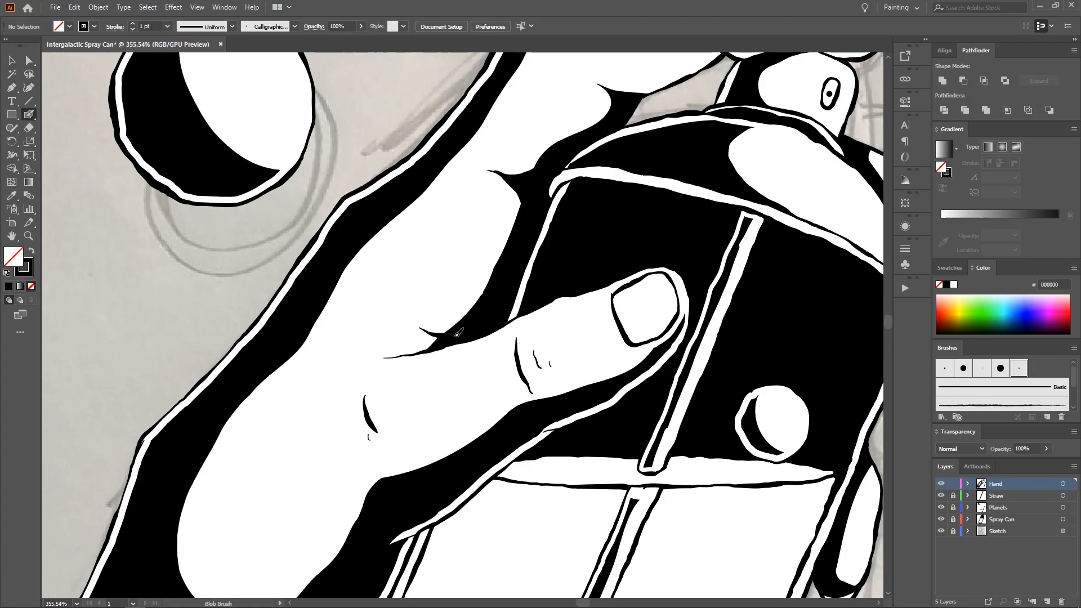
Step: Look over the inked hand and can, and compare them with the finished artwork in Preview.jpg in the Photos viewer
ctrl+alt+click(411, 307)
drag(411, 307, 396, 303)
drag(457, 281, 371, 163)
mouse_move(372, 163)
mouse_down()
mouse_move(361, 203)
mouse_move(382, 180)
mouse_up()
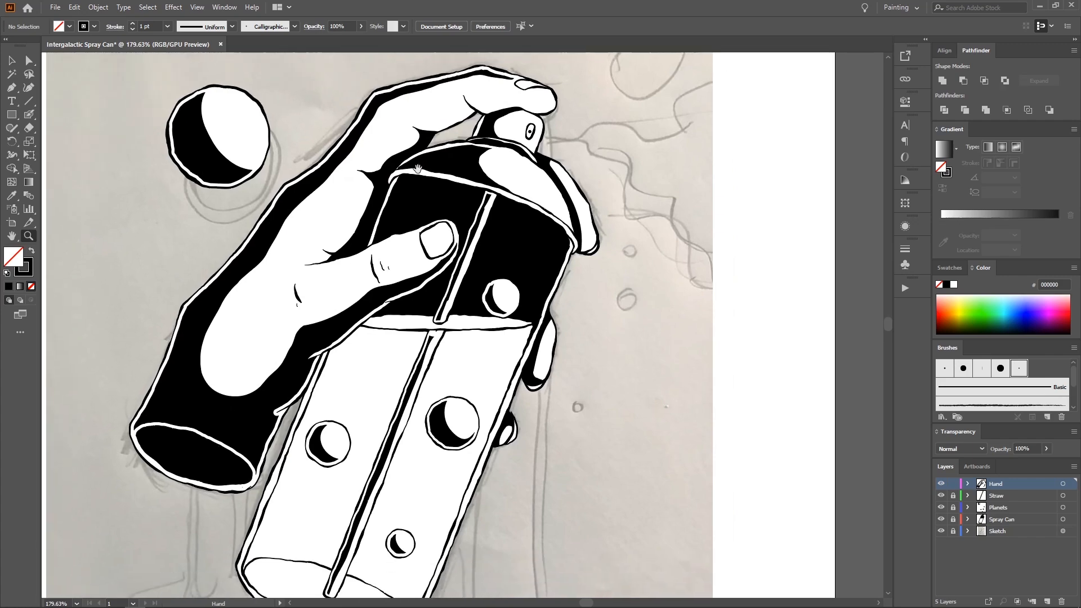
drag(496, 183, 317, 195)
scroll(317, 195, up, 5)
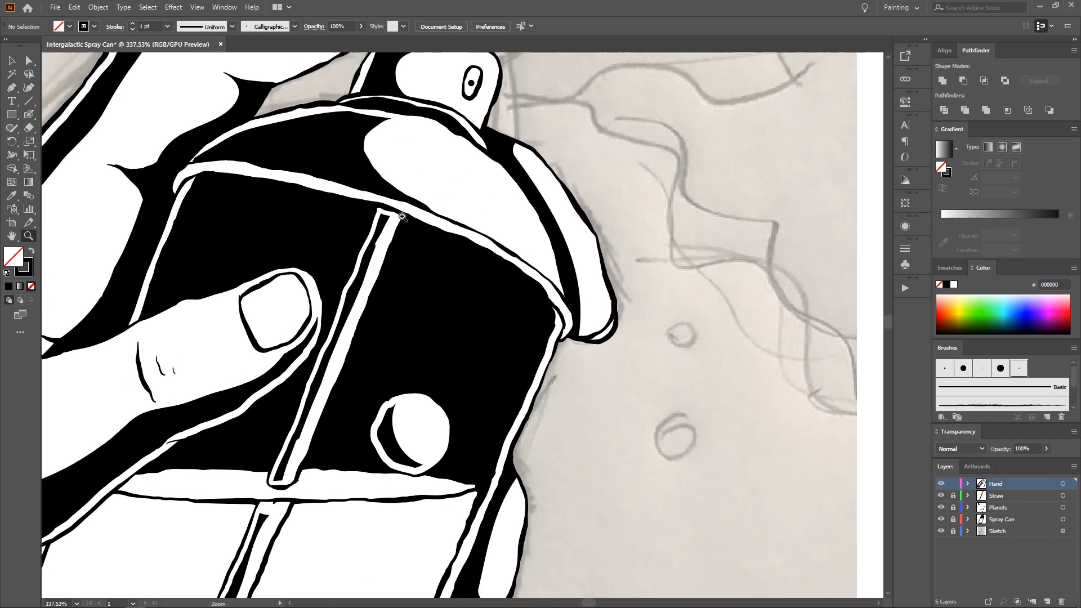
scroll(317, 196, down, 5)
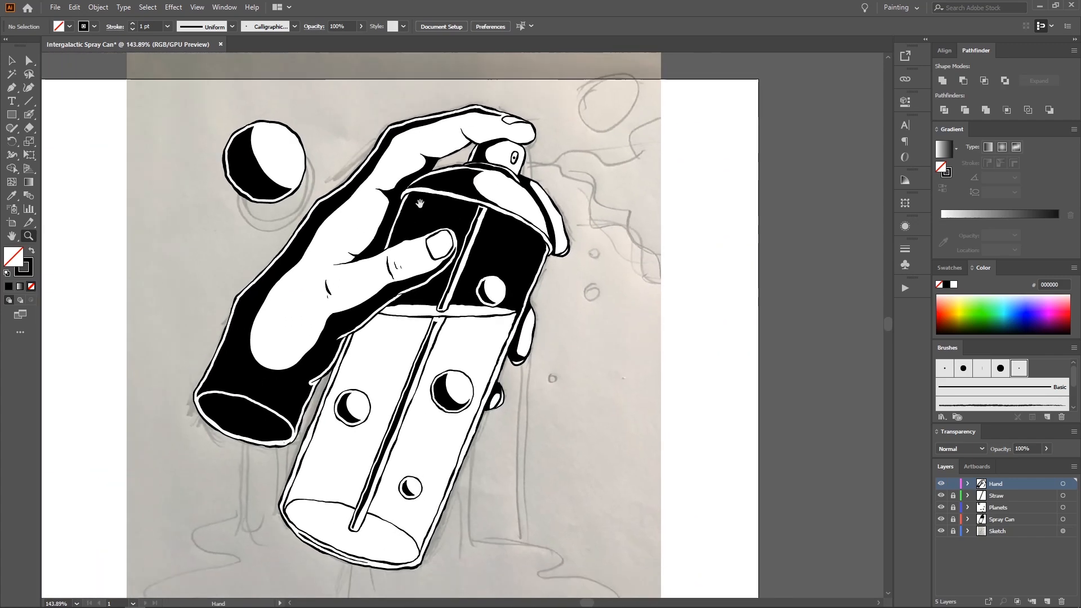
scroll(425, 203, up, 1)
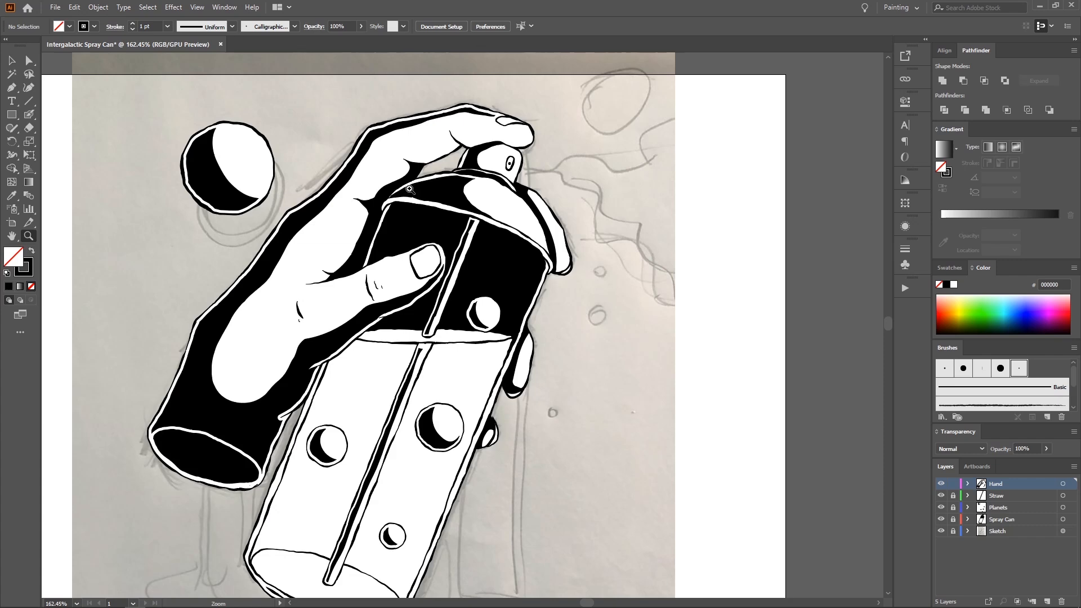
drag(335, 284, 365, 222)
drag(366, 222, 353, 243)
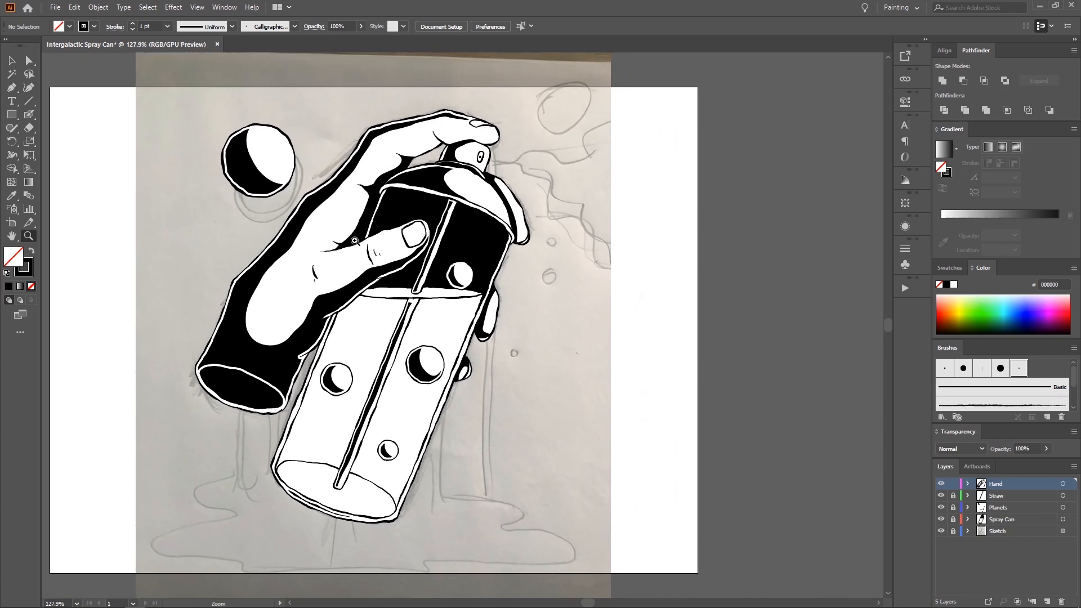
key(alt+Tab)
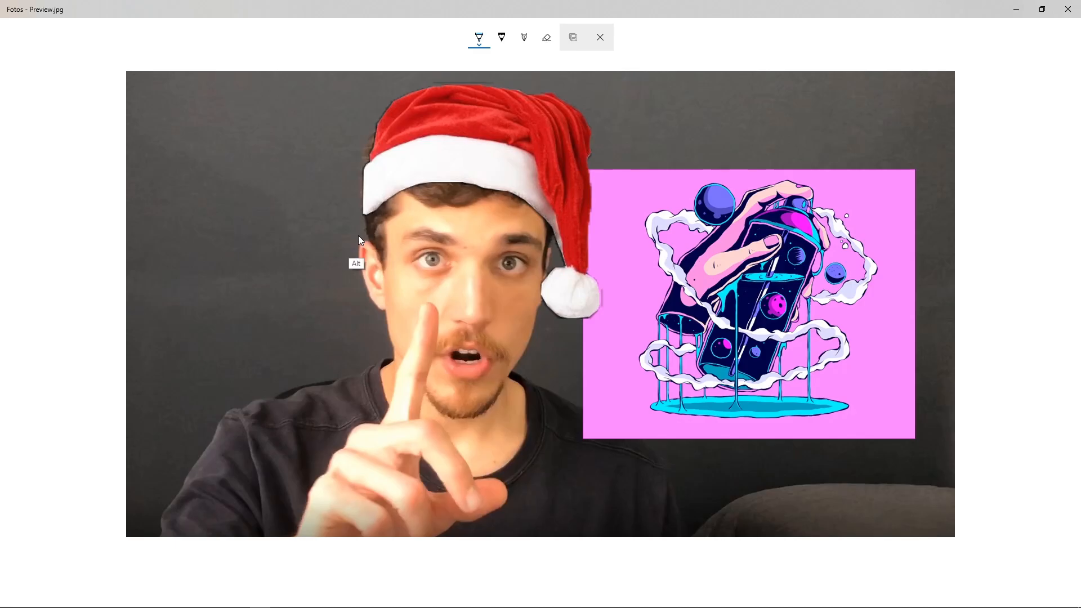
key(alt+Tab)
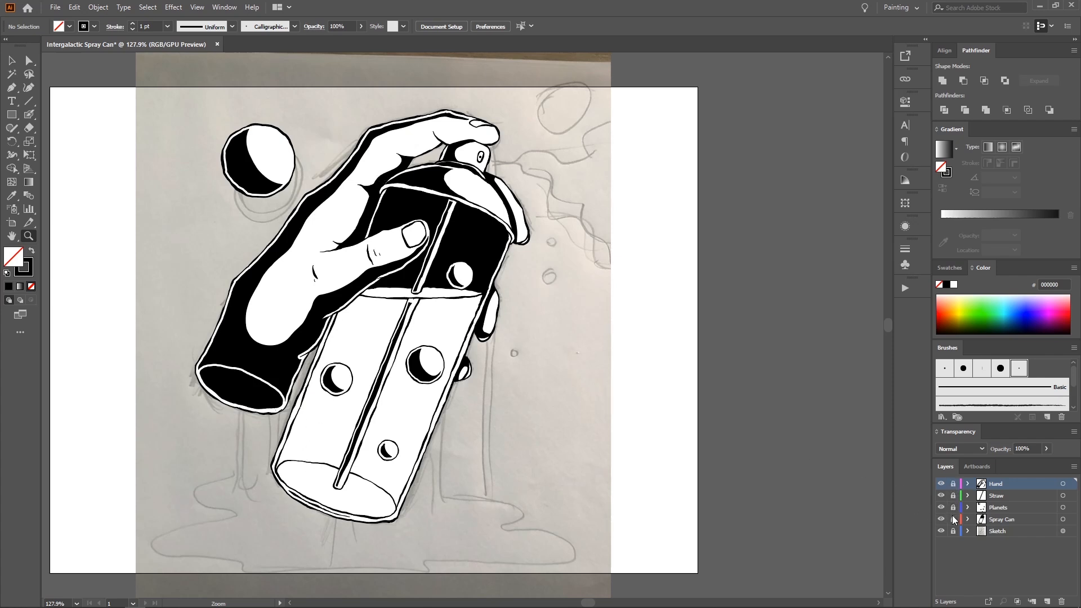
Step: On the Spray Can layer, thicken the black edge of the can's bottom ellipse with the Blob Brush
click(988, 520)
drag(307, 286, 353, 241)
key(shift+b)
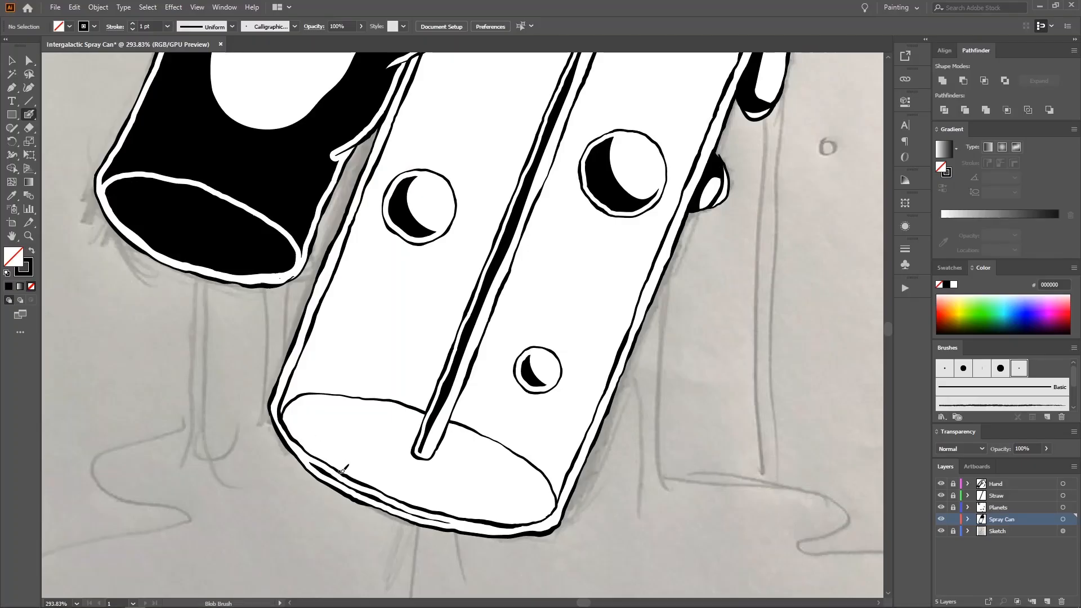
drag(345, 468, 436, 517)
key(a)
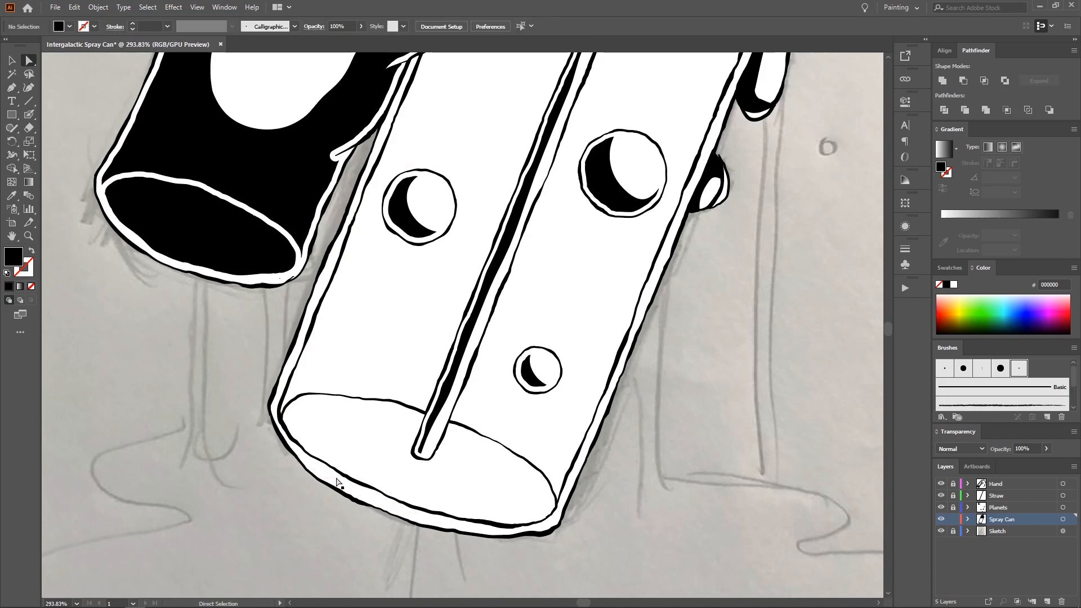
key(shift+b)
mouse_move(345, 473)
mouse_down()
mouse_move(296, 434)
mouse_move(303, 404)
mouse_move(404, 402)
mouse_up()
Step: Delete the white sliver left between the painted strokes on the bottom ellipse so its edge is solid black
key(a)
click(343, 402)
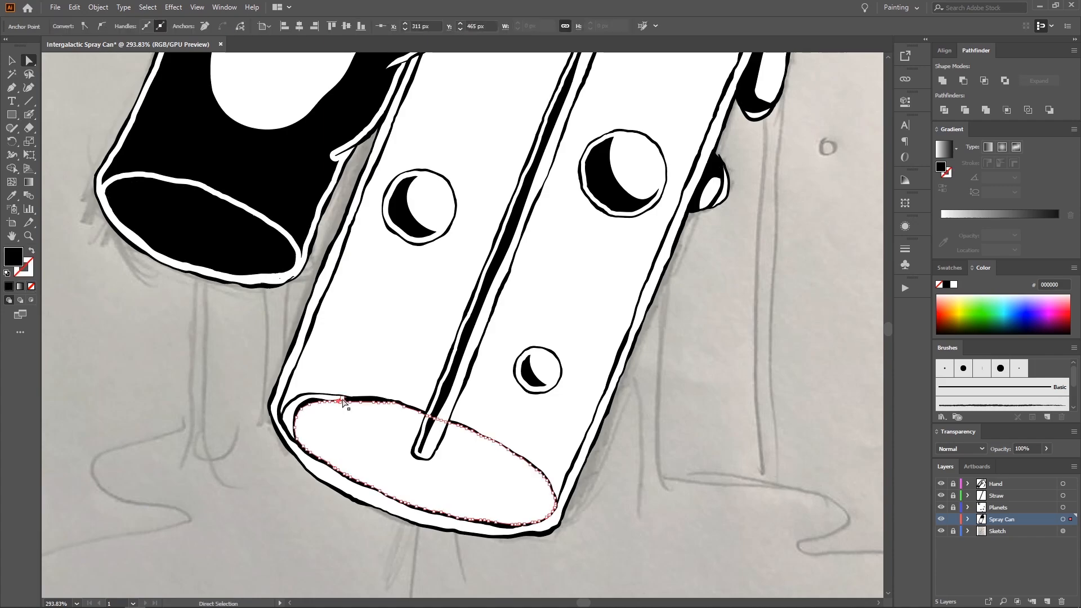
click(343, 399)
key(Delete)
key(Delete)
Step: Lock the Spray Can layer, make the Hand layer active, and check the hand's shading
key(=)
key(space)
drag(360, 359, 242, 429)
drag(242, 428, 200, 430)
mouse_move(382, 273)
mouse_down()
mouse_move(416, 261)
mouse_move(400, 270)
mouse_up()
mouse_move(400, 151)
mouse_down()
mouse_move(505, 179)
mouse_move(515, 150)
mouse_move(379, 194)
mouse_move(321, 197)
mouse_move(458, 159)
mouse_move(441, 172)
mouse_move(458, 170)
mouse_up()
key(shift+b)
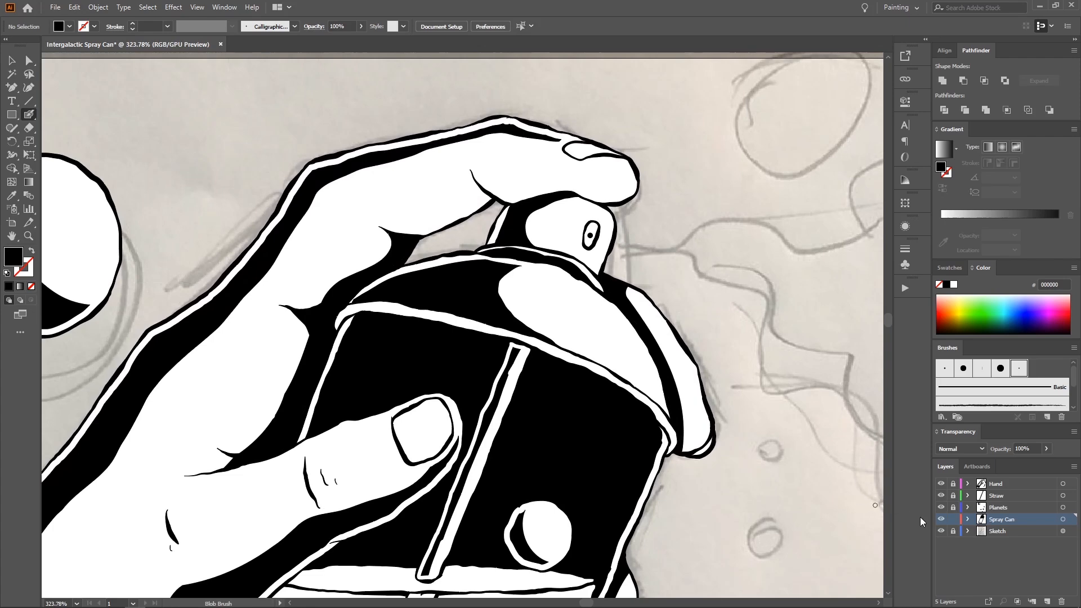
click(993, 485)
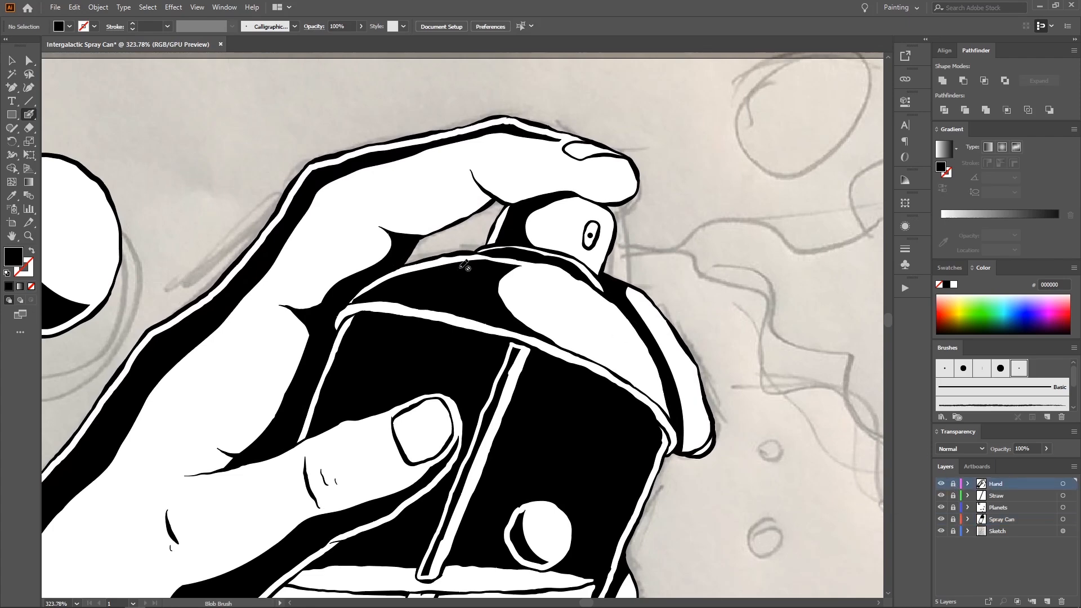
key(z)
mouse_move(465, 265)
mouse_down()
mouse_move(408, 217)
mouse_move(368, 223)
mouse_move(384, 197)
mouse_up()
drag(385, 197, 369, 198)
drag(442, 203, 423, 207)
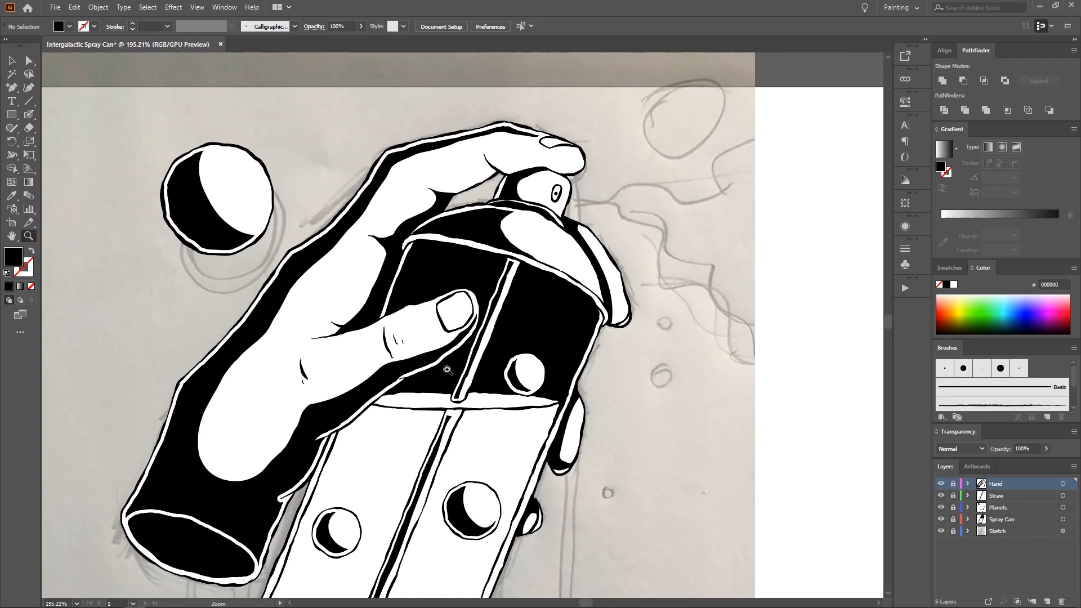
drag(373, 512, 405, 422)
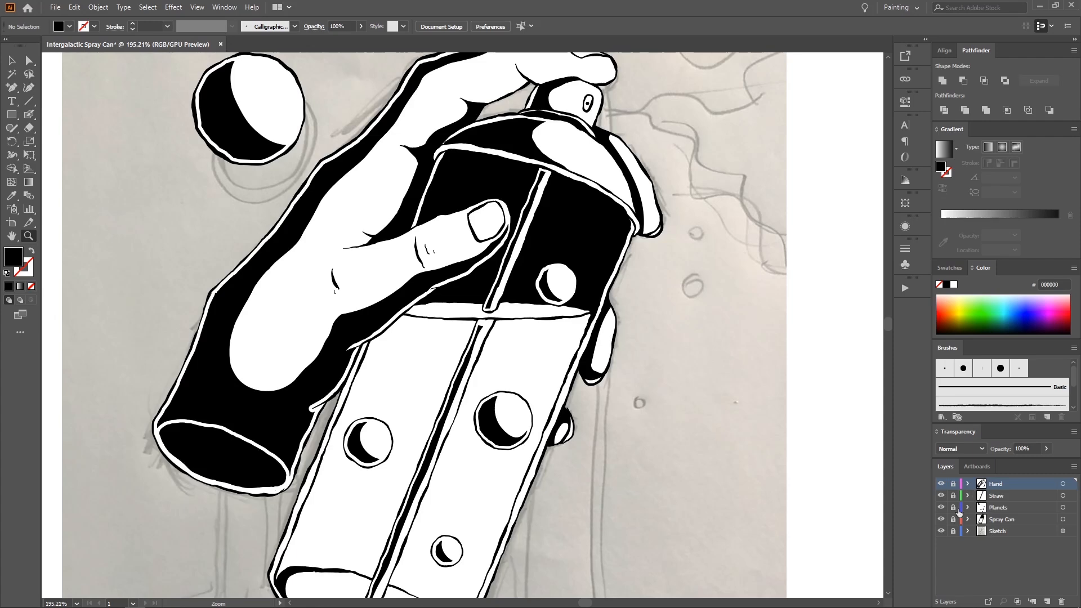
Step: Unlock the Hand layer and thicken the black crease on the underside of the index finger with the Blob Brush
drag(593, 205, 564, 416)
drag(501, 183, 531, 181)
drag(469, 263, 462, 236)
drag(399, 256, 447, 254)
key(shift+b)
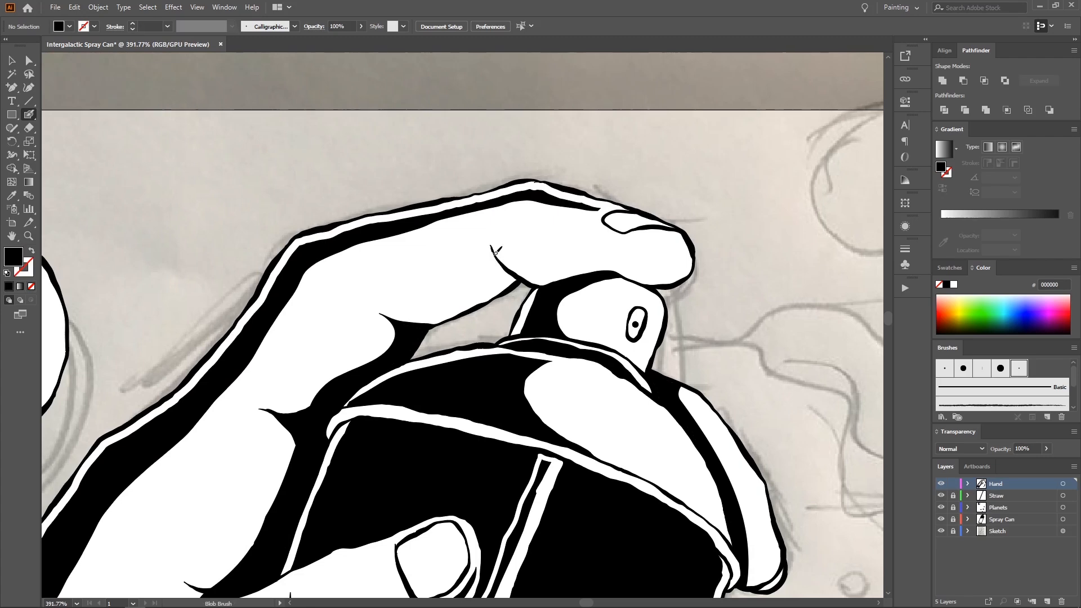
drag(492, 246, 497, 291)
drag(518, 276, 388, 272)
key(z)
drag(450, 248, 397, 209)
drag(526, 273, 462, 254)
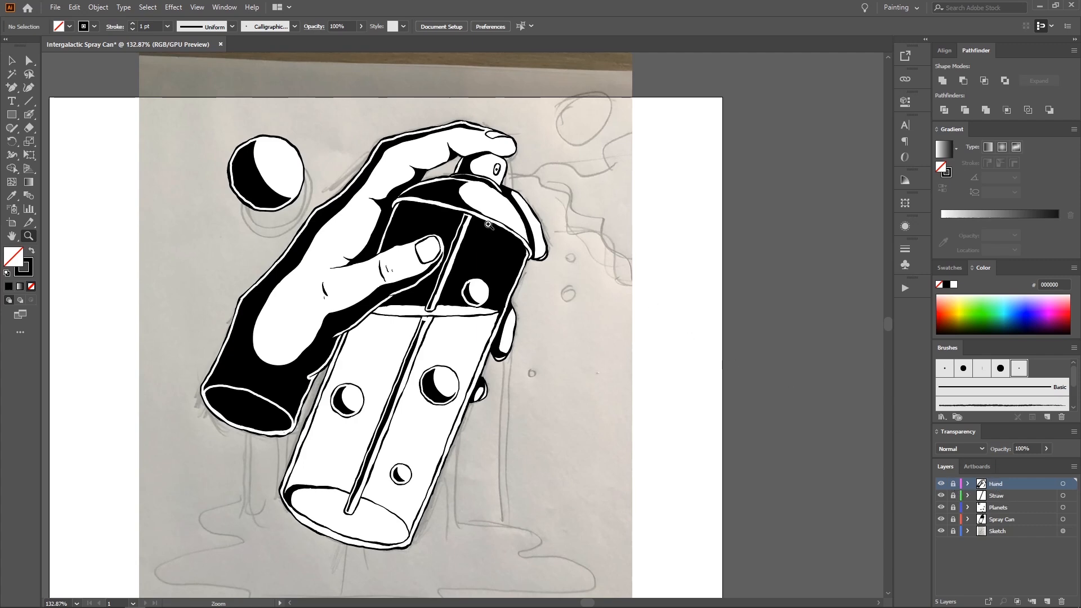
Step: Create a new layer above the Hand layer and name it Sketch Smoke
click(1047, 601)
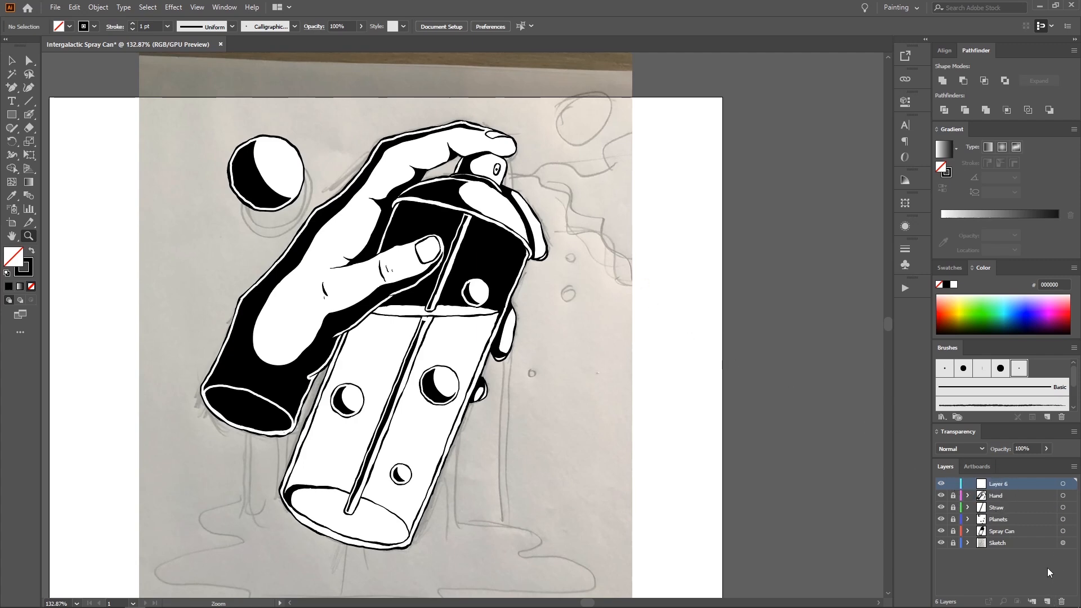
double_click(996, 482)
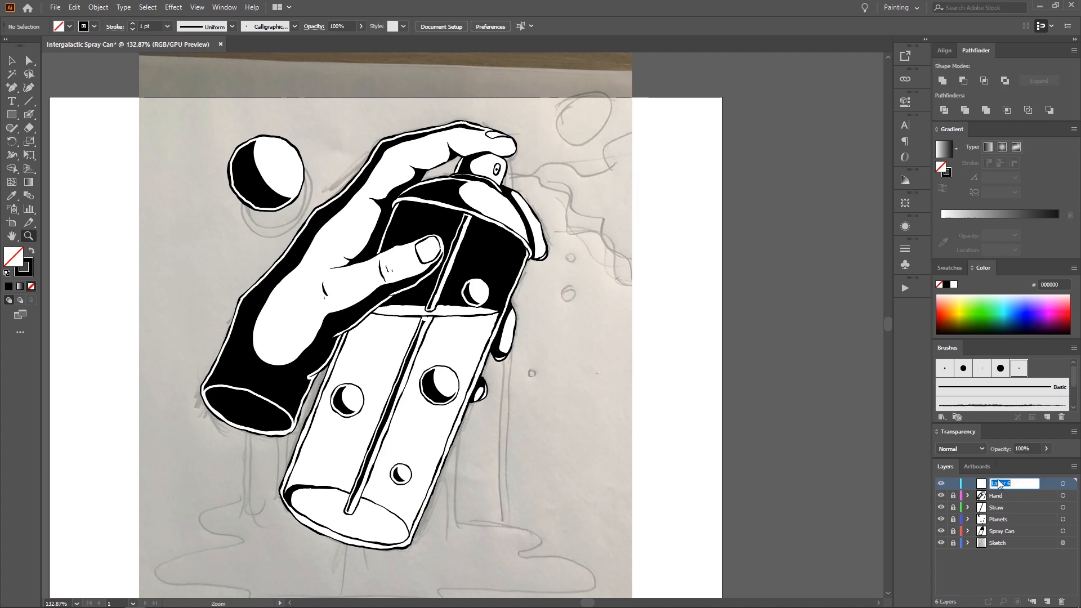
text(sKETCH sMOKE)
key(Return)
double_click(1008, 483)
text(Sketch Smoke)
key(Return)
Step: Set the drawing colours to no fill and a magenta stroke, f700da
click(1047, 320)
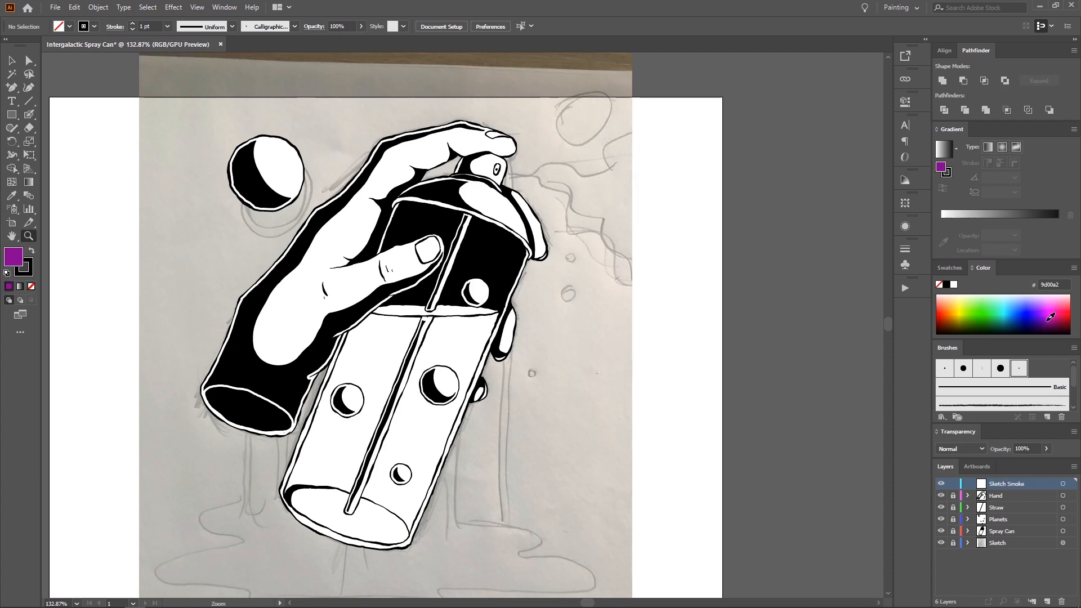
key(slash)
key(x)
click(1054, 304)
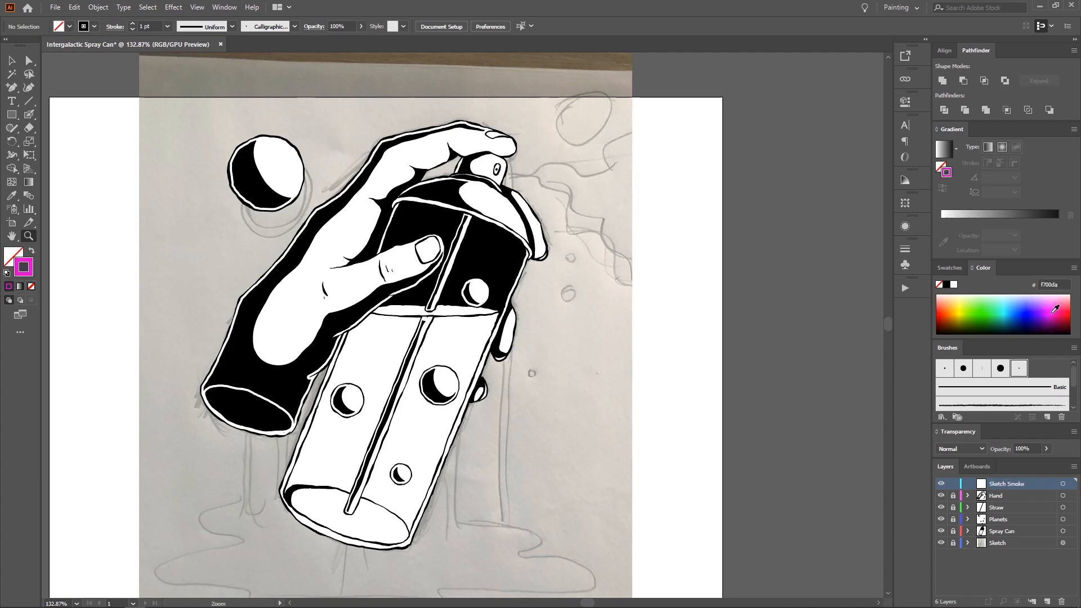
Step: Sketch a smoke loop with the Paintbrush from the nozzle out beside the can and back across the can body
key(b)
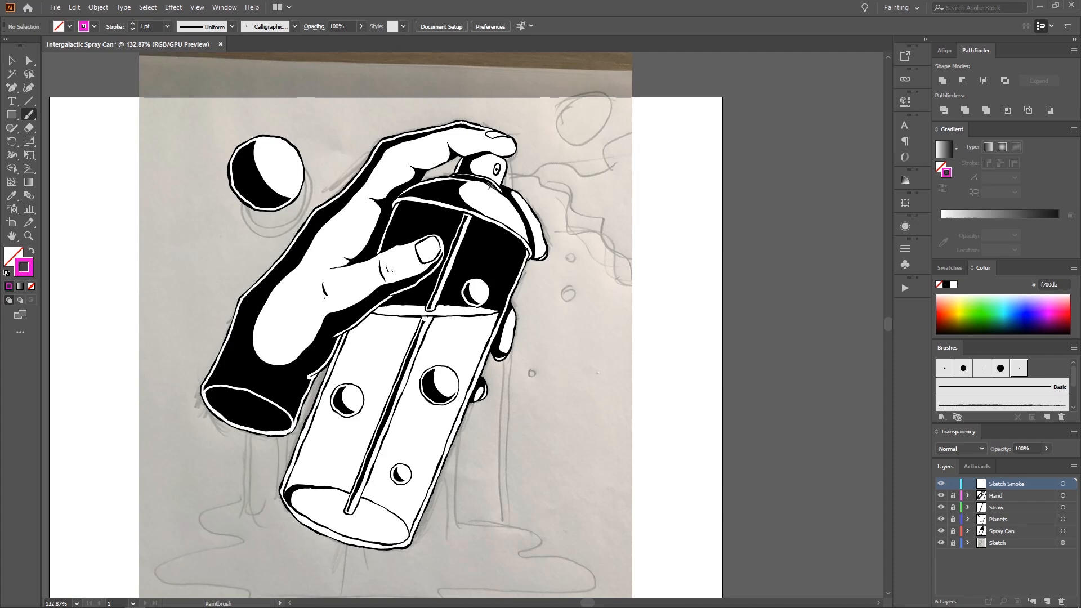
drag(518, 184, 600, 180)
key(ctrl+z)
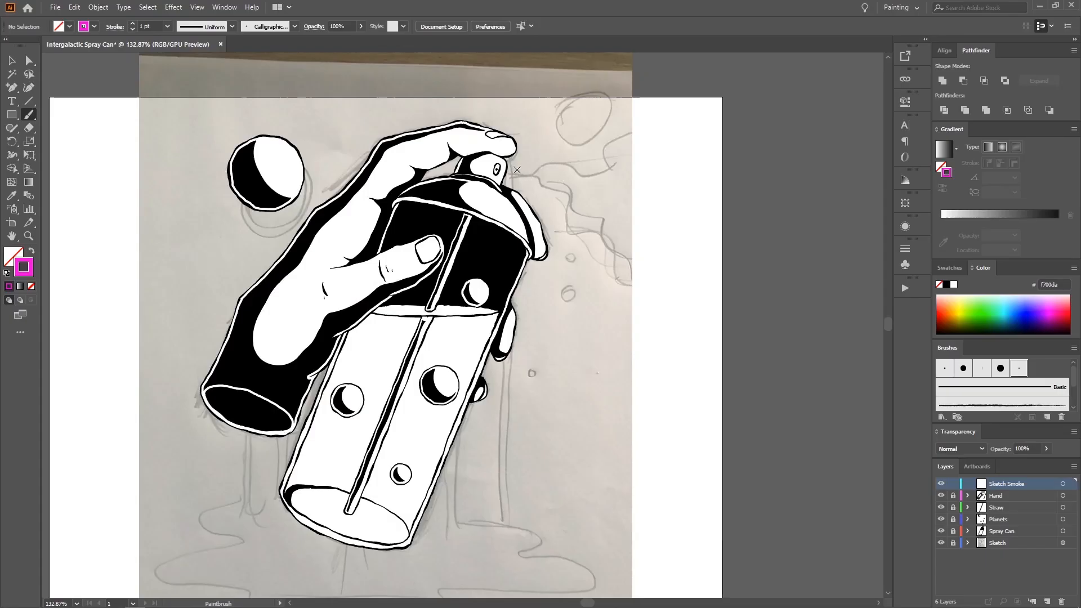
mouse_move(518, 170)
mouse_down()
mouse_move(607, 210)
mouse_move(646, 244)
mouse_move(638, 249)
mouse_move(662, 283)
mouse_move(647, 275)
mouse_move(654, 312)
mouse_move(599, 336)
mouse_up()
mouse_move(650, 259)
mouse_down()
mouse_move(656, 304)
mouse_move(596, 340)
mouse_move(557, 343)
mouse_move(560, 334)
mouse_move(492, 304)
mouse_up()
drag(558, 337, 467, 279)
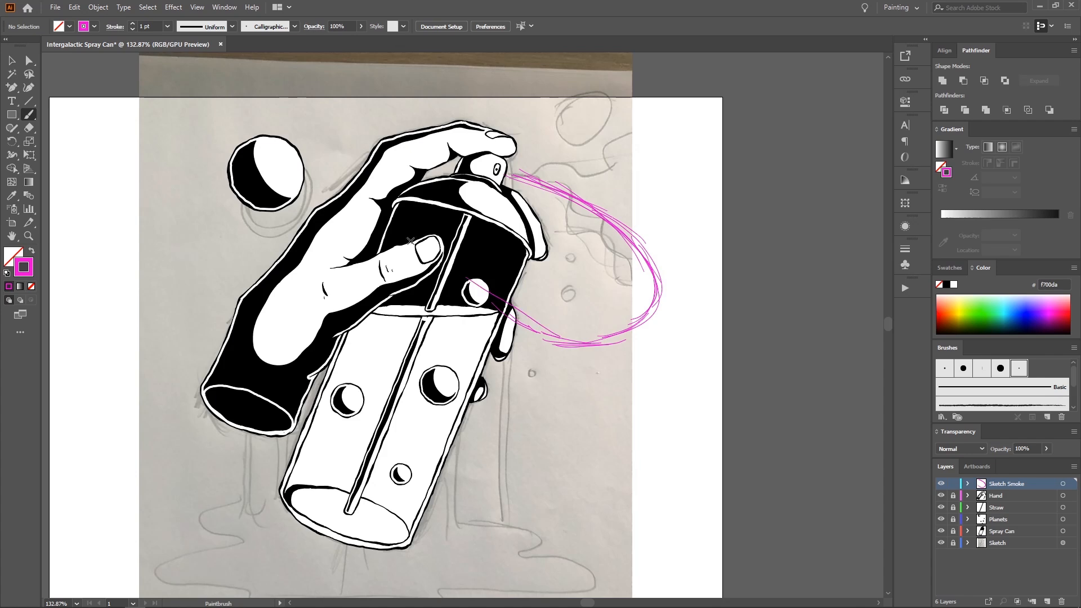
drag(576, 349, 483, 278)
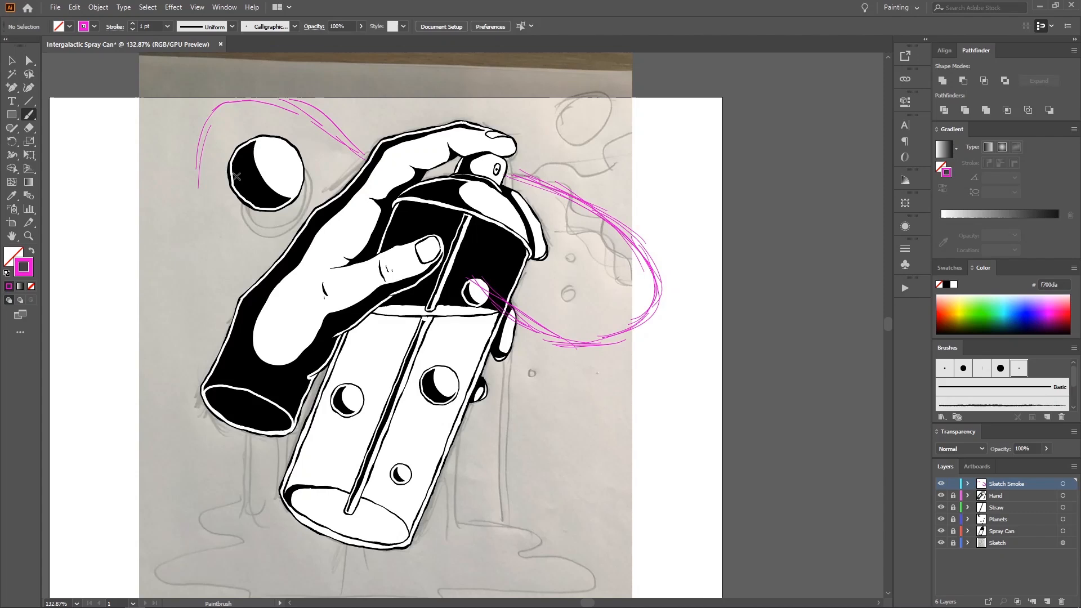
Step: Undo the smoke strokes that arch over the planet beside the hand
key(ctrl+z)
key(ctrl+z)
key(ctrl+z)
key(ctrl+z)
key(ctrl+z)
key(ctrl+z)
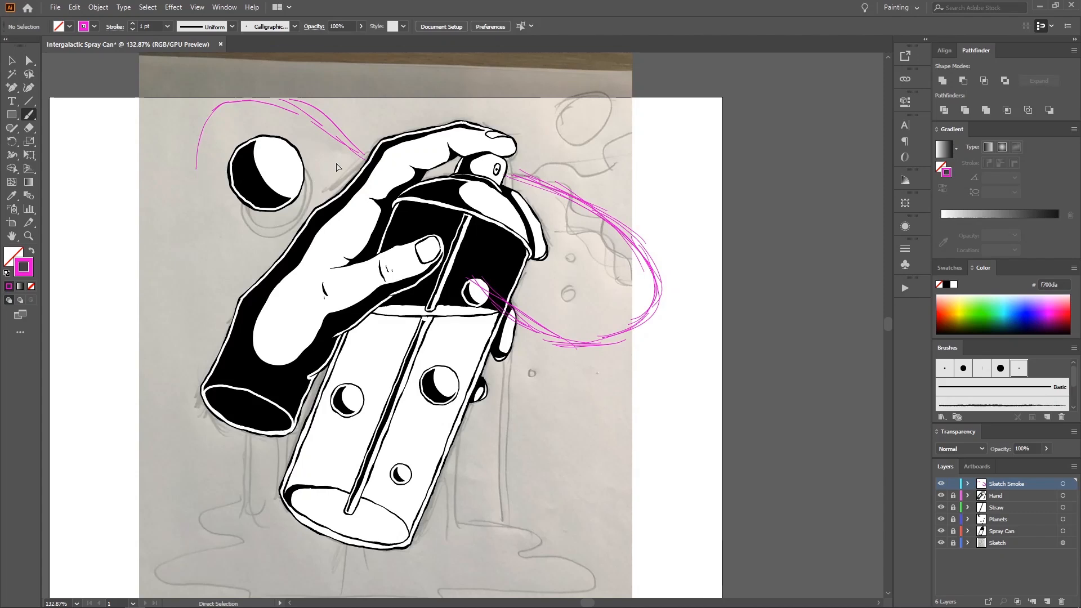
key(ctrl+z)
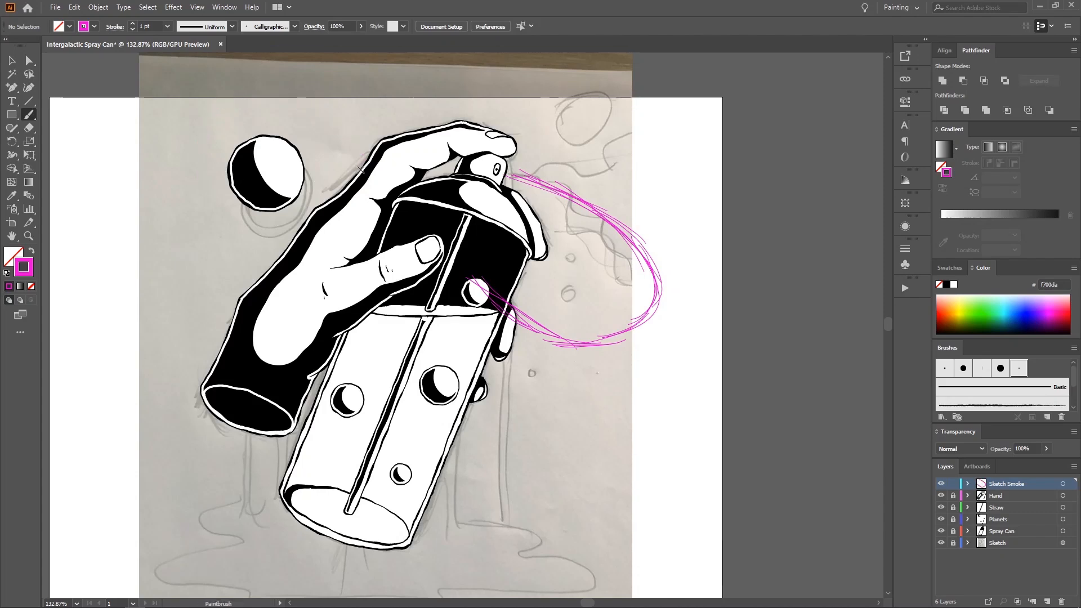
Step: Try to sketch a lower smoke curve from the back of the hand across and around the planet
drag(355, 167, 266, 139)
mouse_move(283, 143)
mouse_down()
mouse_move(259, 136)
mouse_move(222, 162)
mouse_move(209, 201)
mouse_up()
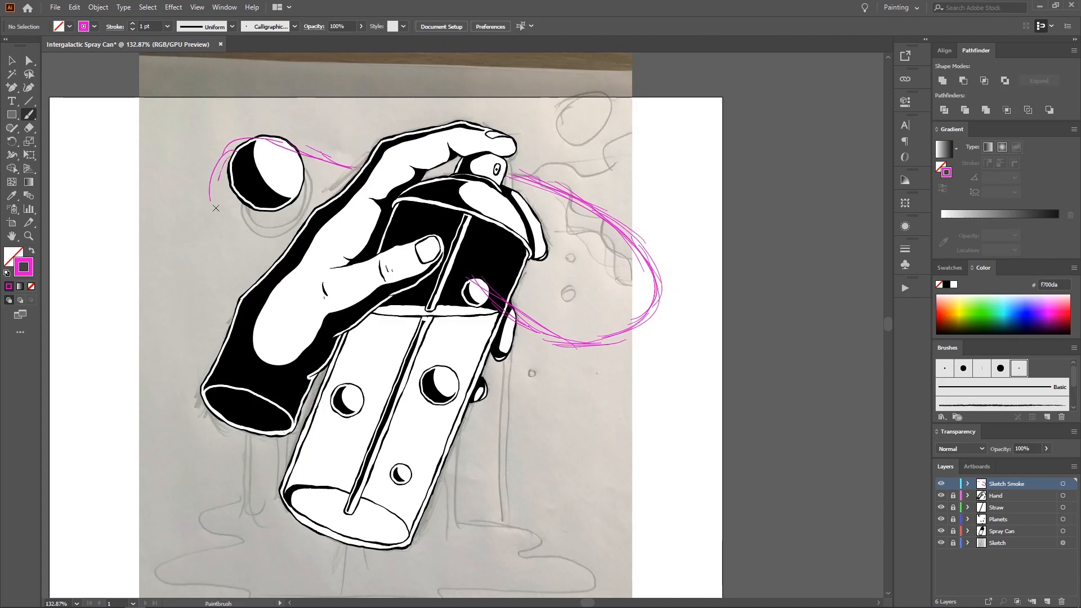
mouse_move(226, 153)
mouse_down()
mouse_move(220, 236)
mouse_move(242, 236)
mouse_up()
Step: Undo the smoke strokes around the planet and most of the loop beside the can, back to the first strokes at the nozzle
key(ctrl+z)
key(ctrl+z)
key(ctrl+z)
key(ctrl+z)
key(ctrl+z)
key(ctrl+z)
key(ctrl+z)
key(ctrl+z)
key(ctrl+z)
key(ctrl+z)
key(ctrl+z)
key(ctrl+z)
key(ctrl+z)
key(ctrl+z)
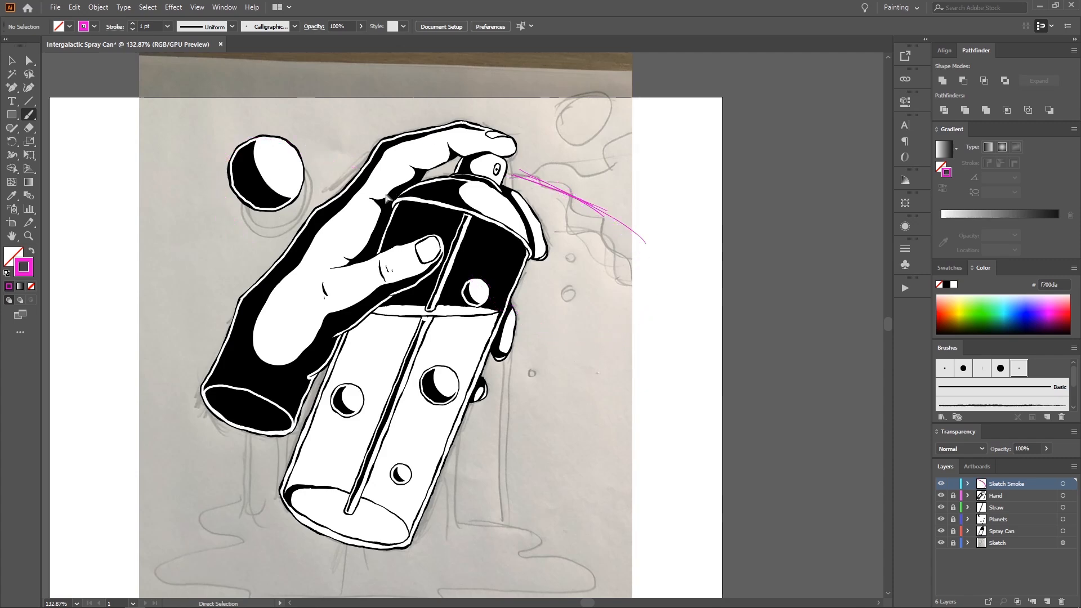
Step: Rename the empty top layer as "Melt"
drag(299, 220, 336, 175)
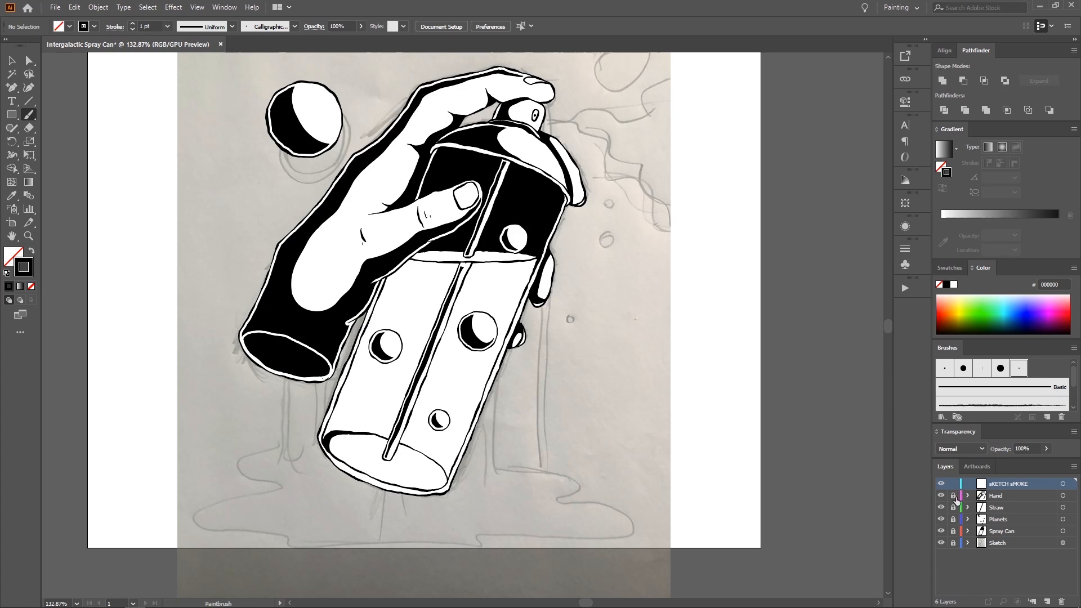
double_click(1004, 483)
text(Me)
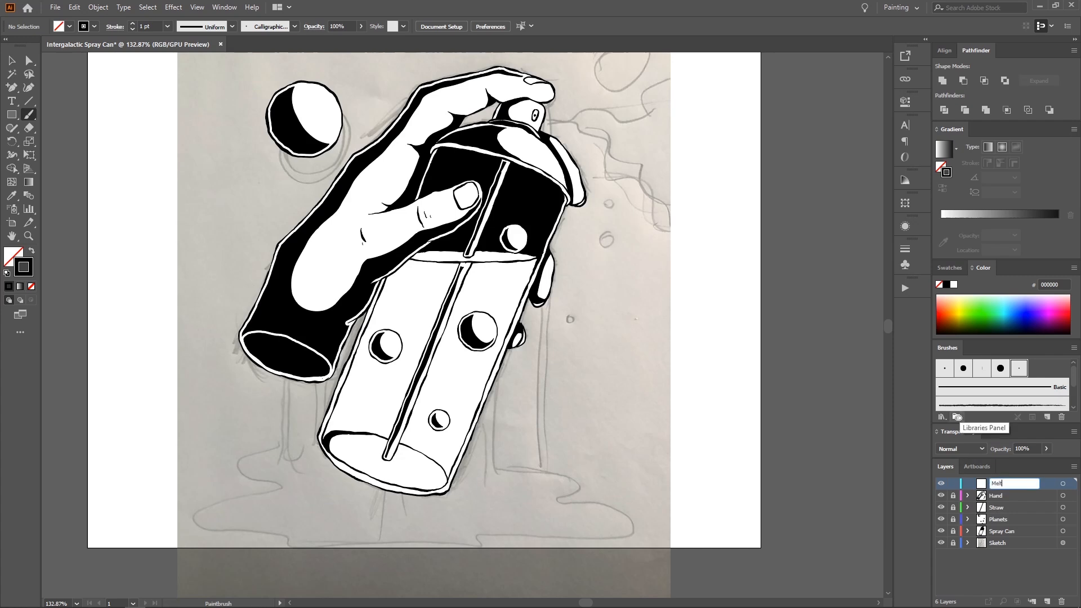
text(lt)
key(Return)
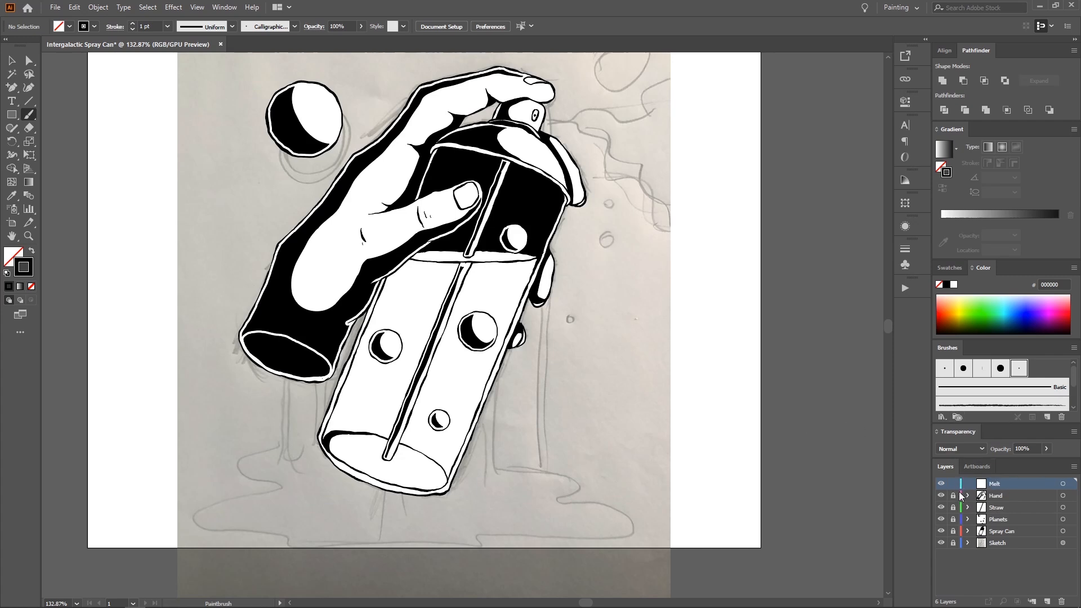
Step: Lower the opacity of the Spray Can, Planets, Straw and Hand layers, relock them, and make Melt the active layer
click(997, 529)
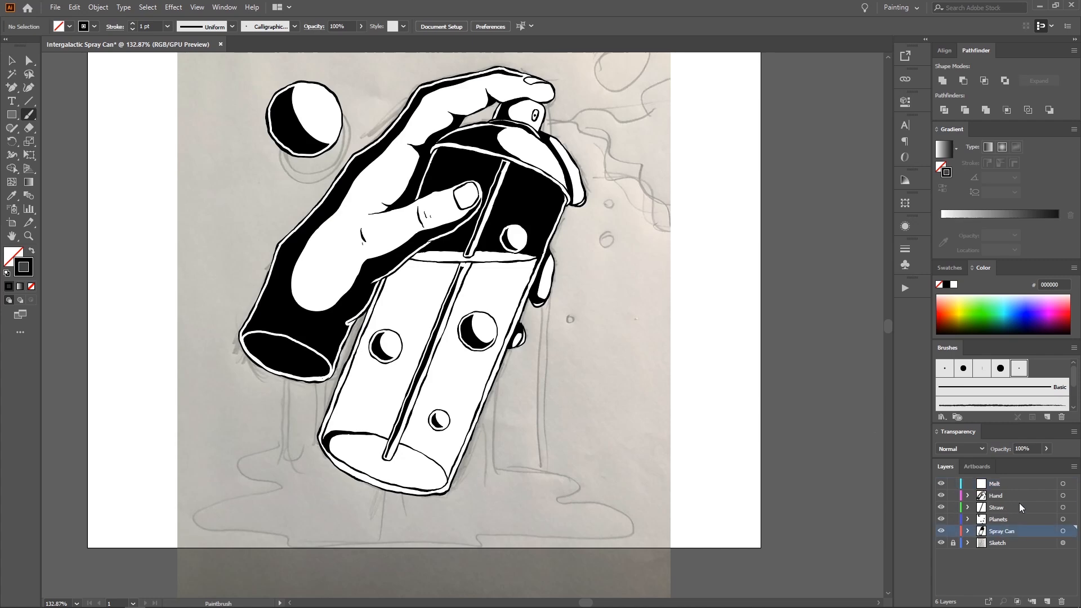
click(1062, 531)
shift+click(1063, 519)
shift+click(1062, 507)
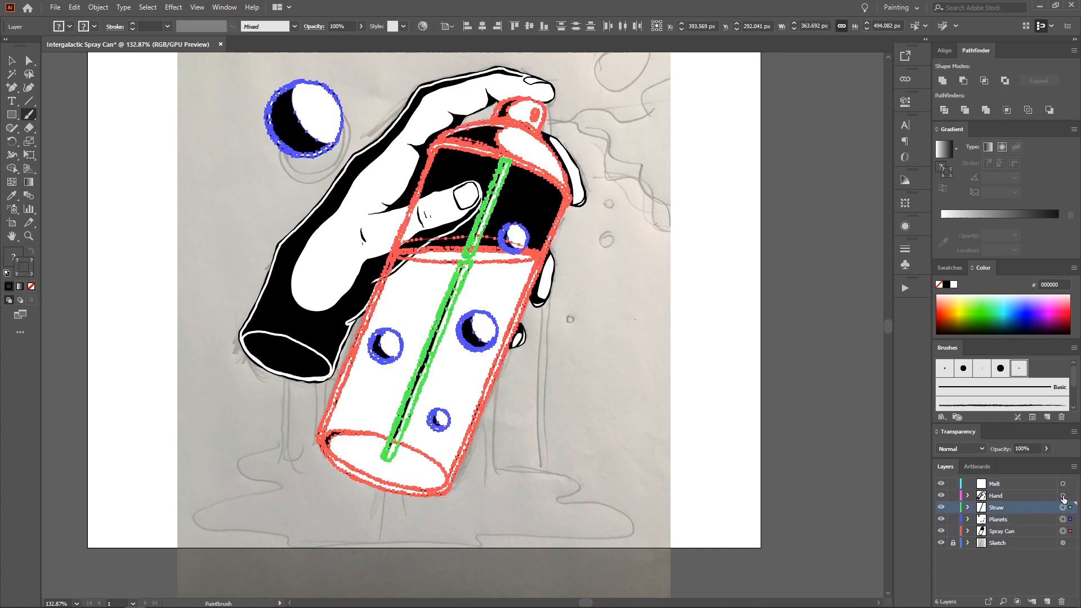
shift+click(1062, 496)
drag(1046, 450, 1021, 460)
drag(953, 496, 953, 537)
click(999, 484)
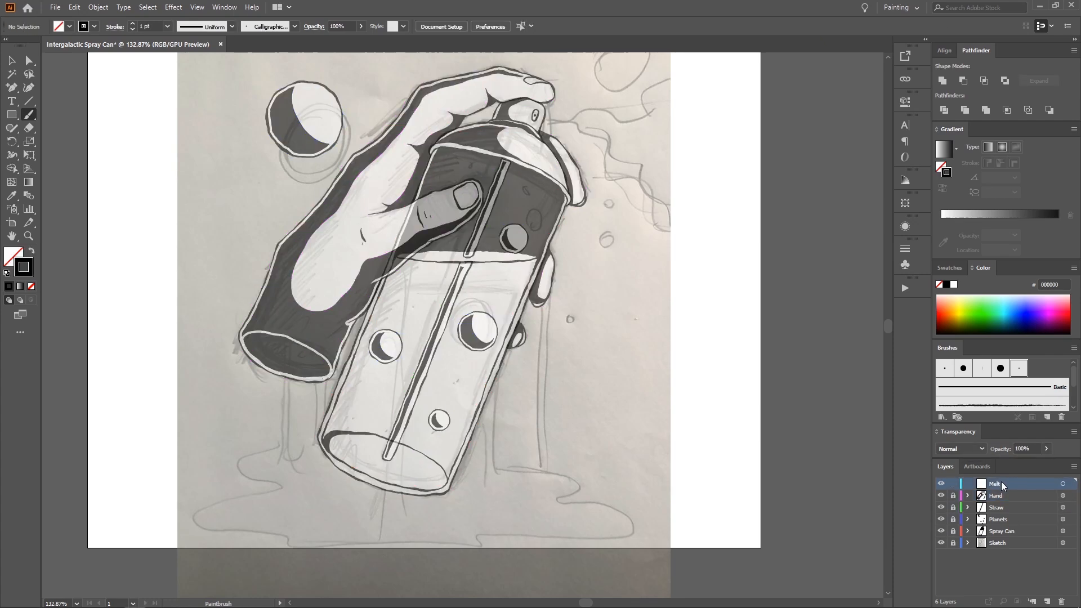
Step: Draw the outer edge of a drip with the Blob Brush, straight down from the wrist opening's left end and curving outward at its foot
key(shift+b)
mouse_move(475, 166)
mouse_down()
mouse_move(436, 225)
mouse_move(469, 210)
mouse_move(493, 95)
mouse_up()
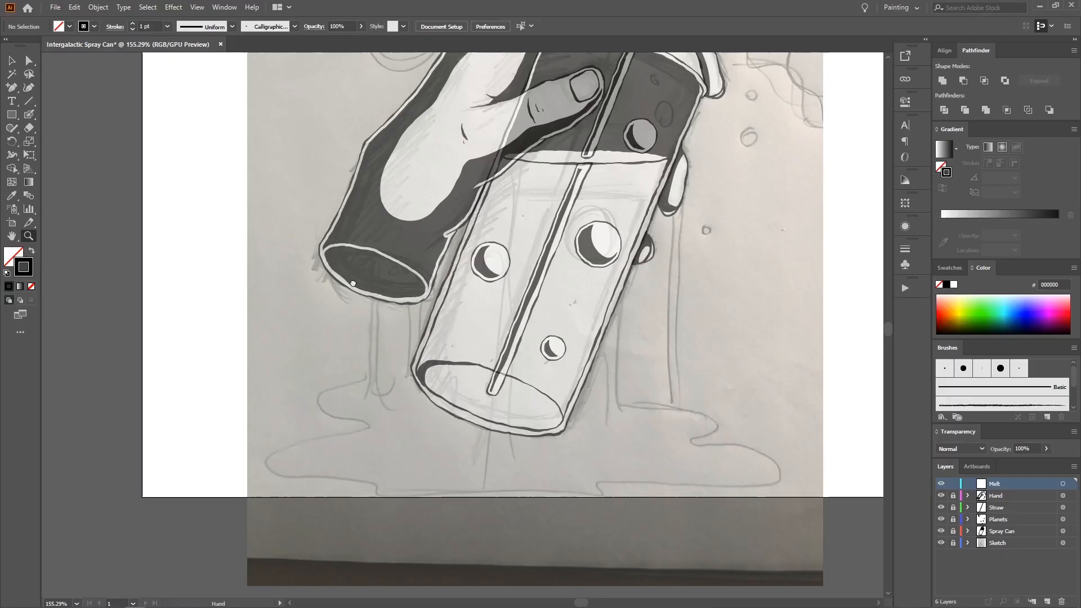
mouse_move(354, 281)
mouse_down()
mouse_move(398, 239)
mouse_move(405, 253)
mouse_up()
mouse_move(391, 244)
mouse_down()
mouse_move(425, 229)
mouse_move(362, 212)
mouse_move(313, 245)
mouse_move(360, 225)
mouse_move(337, 222)
mouse_up()
key(shift+b)
key(shift+b)
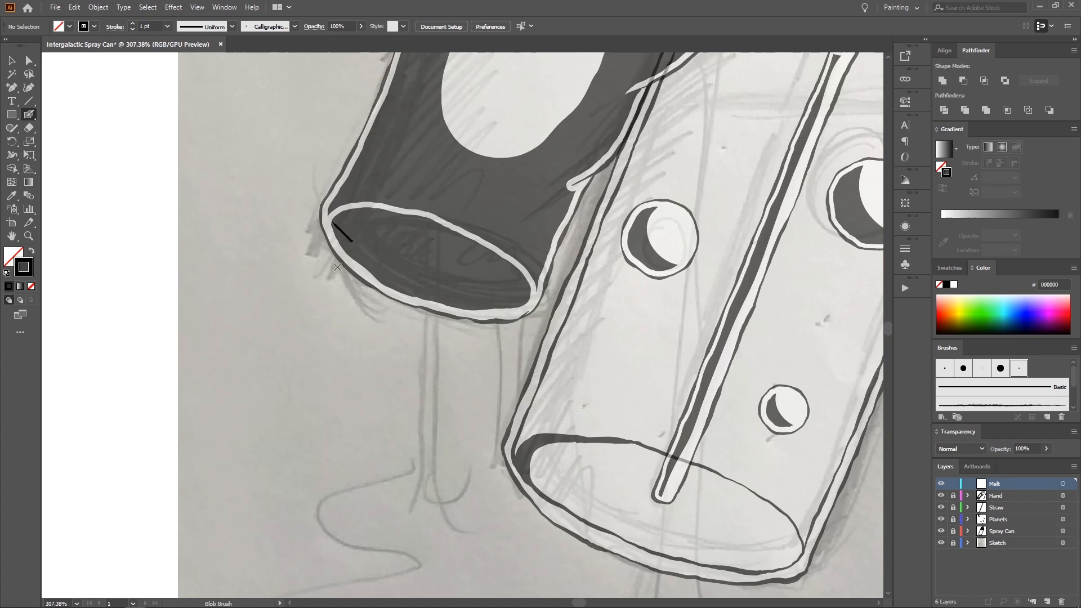
drag(332, 221, 332, 529)
key(space)
drag(329, 448, 348, 313)
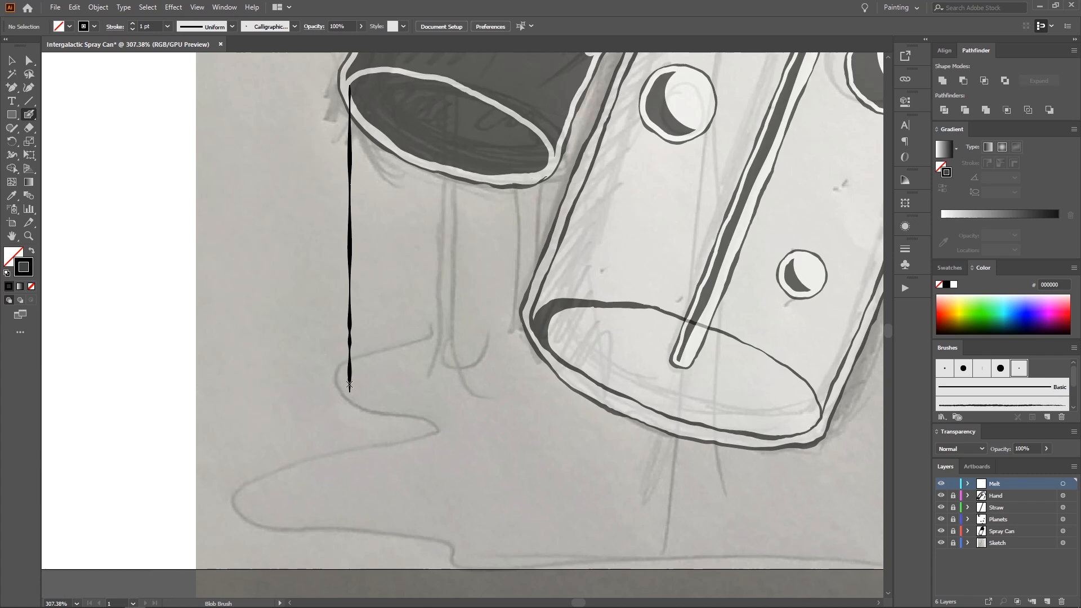
mouse_move(350, 363)
mouse_down()
mouse_move(347, 472)
mouse_move(309, 586)
mouse_up()
Step: Draw the drip's inner edge from inside the wrist rim, parallel to the outer edge and flaring outward at its foot
key(space)
mouse_move(332, 172)
mouse_down()
mouse_move(333, 154)
mouse_move(350, 144)
mouse_move(391, 145)
mouse_move(386, 133)
mouse_move(356, 140)
mouse_up()
key(space)
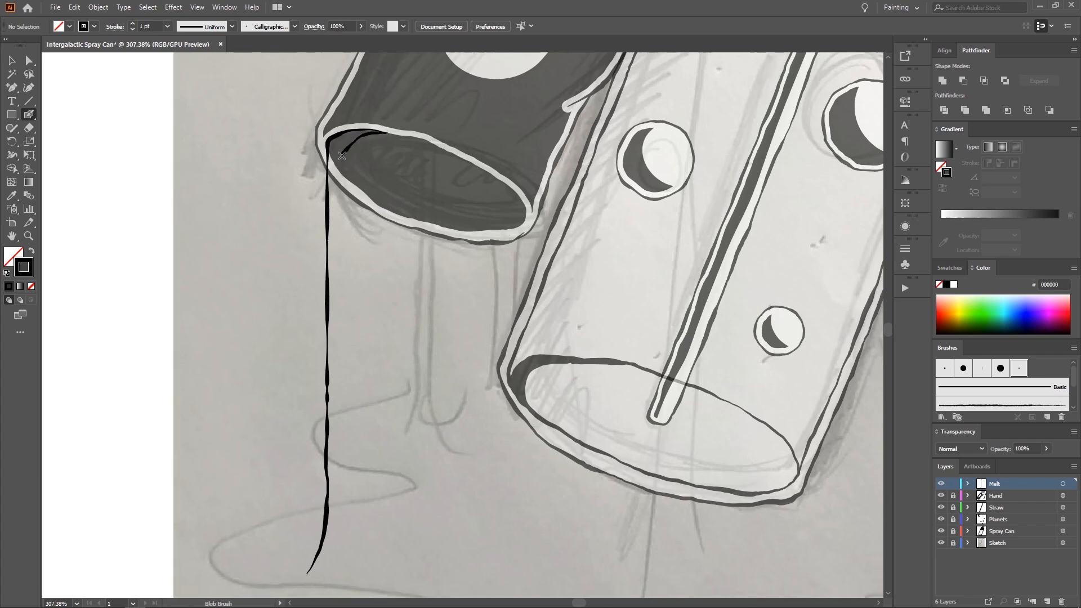
drag(334, 208, 334, 211)
key(ctrl+space)
drag(348, 193, 329, 174)
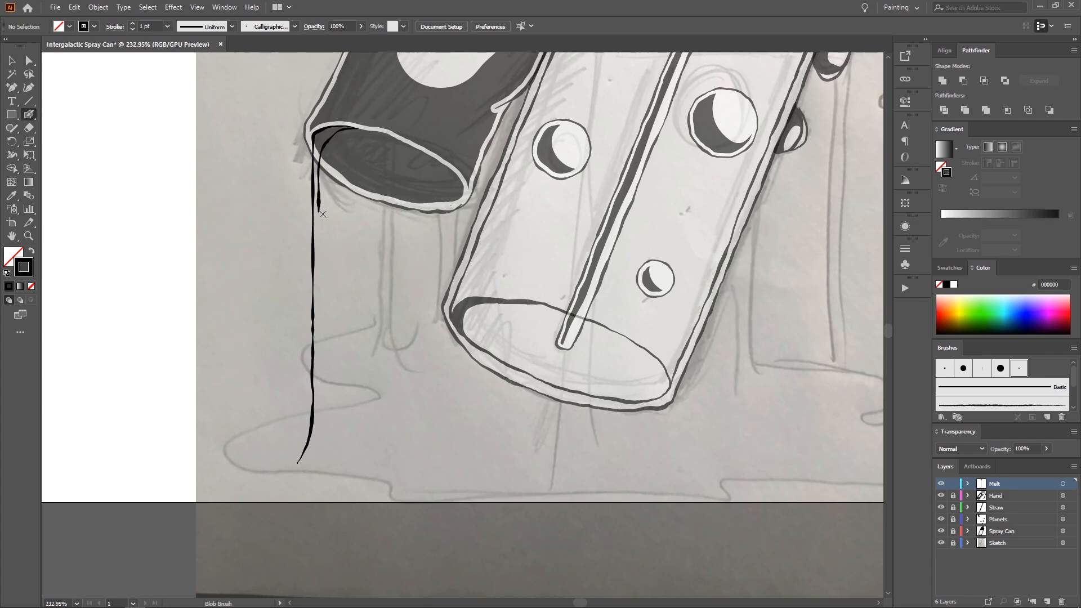
drag(321, 288, 324, 343)
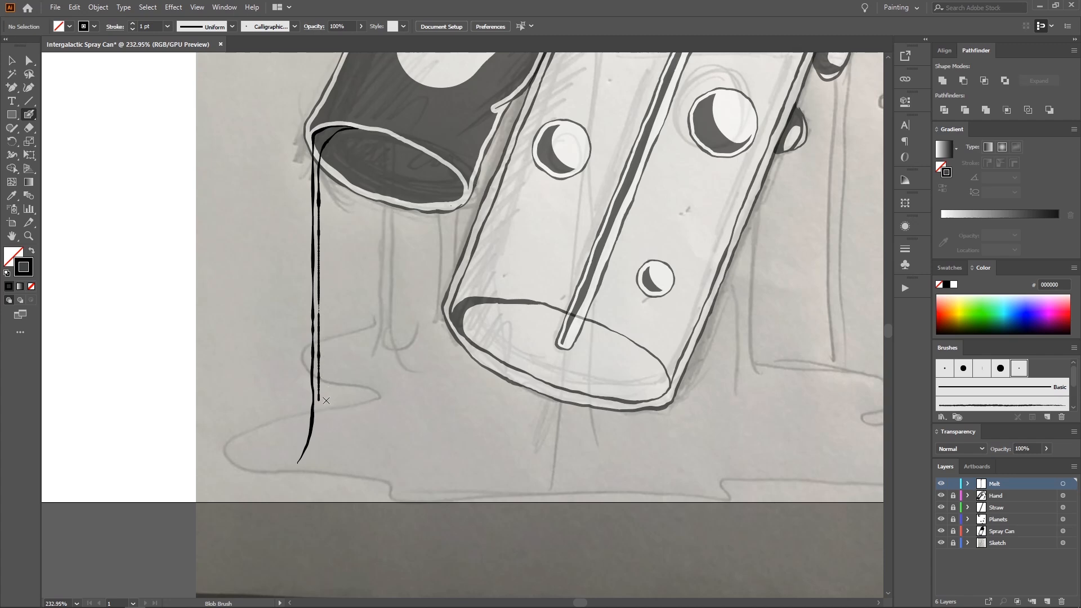
drag(326, 400, 326, 405)
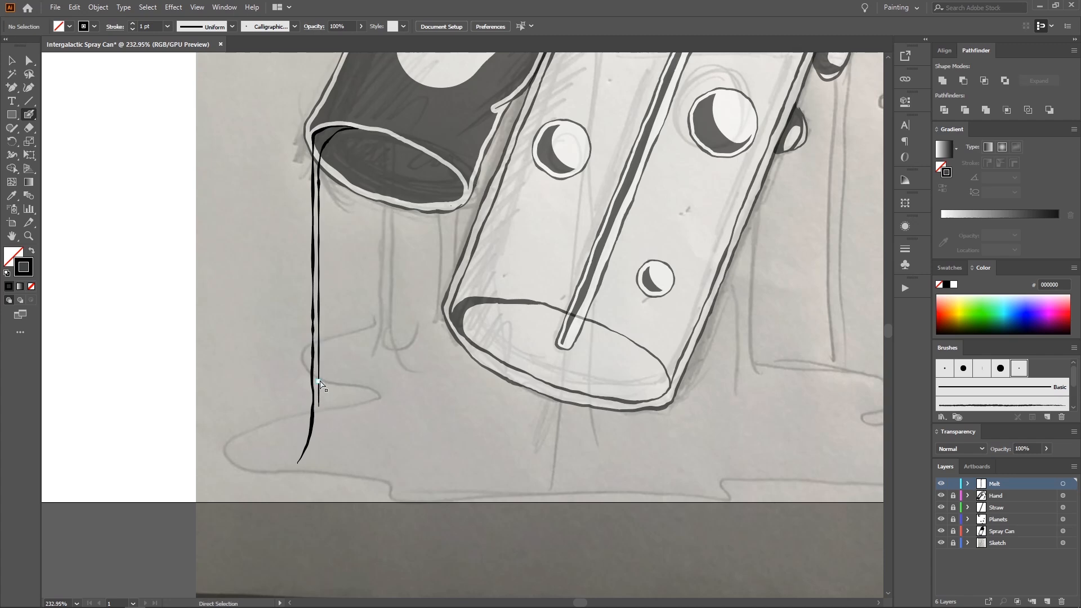
drag(319, 416, 331, 456)
Step: Try to draw the edge of a second drip falling from the lower rim of the wrist opening, undoing each stroke
mouse_move(324, 391)
mouse_down()
mouse_move(265, 420)
mouse_move(251, 402)
mouse_move(278, 398)
mouse_move(243, 436)
mouse_up()
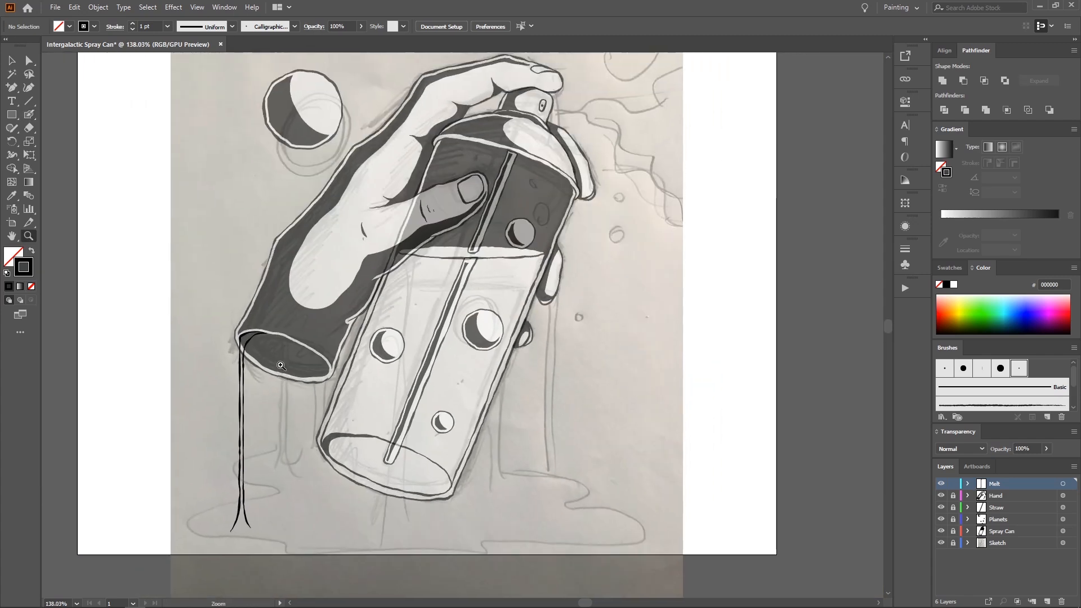
drag(280, 364, 306, 357)
drag(307, 358, 309, 258)
click(276, 347)
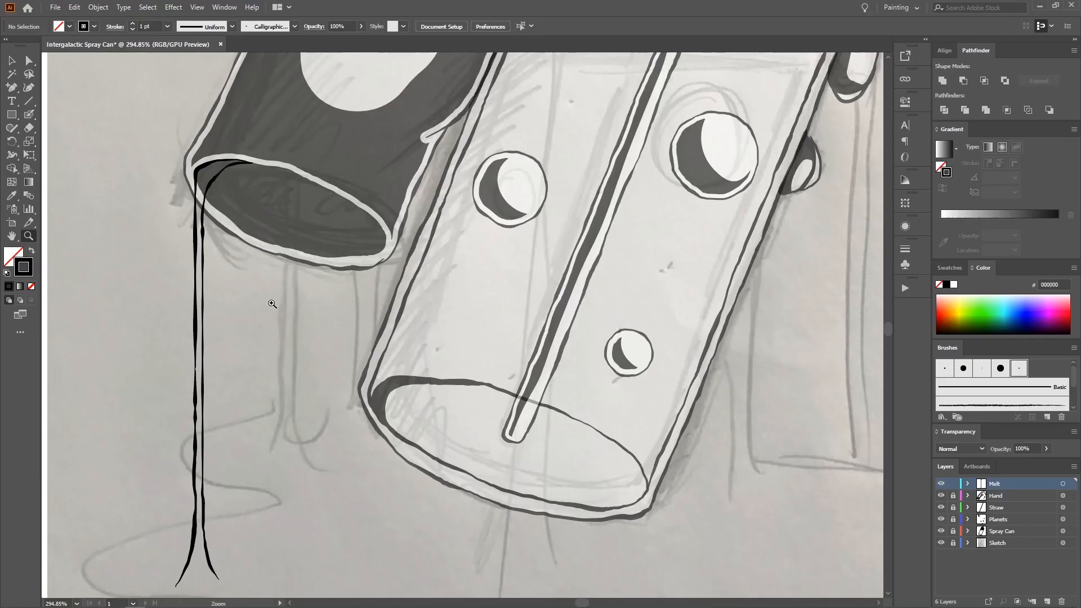
drag(329, 348, 296, 269)
scroll(295, 269, down, 1)
key(shift+b)
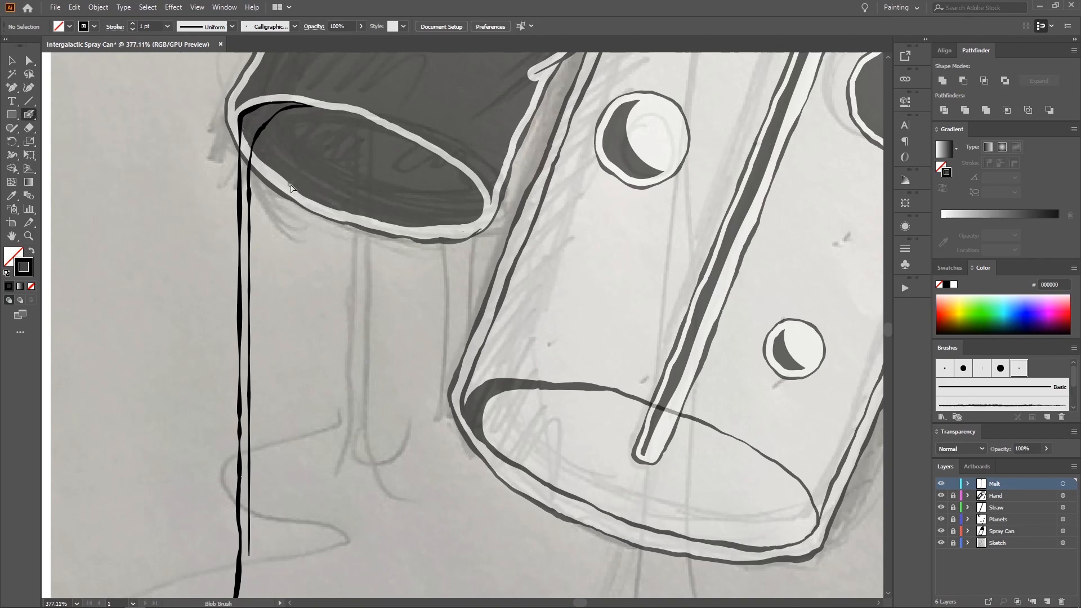
drag(291, 182, 301, 209)
key(ctrl+z)
drag(302, 251, 302, 402)
key(ctrl+z)
key(ctrl+space)
mouse_move(325, 286)
mouse_down()
mouse_move(297, 280)
mouse_move(301, 211)
mouse_move(247, 217)
mouse_up()
scroll(283, 256, down, 2)
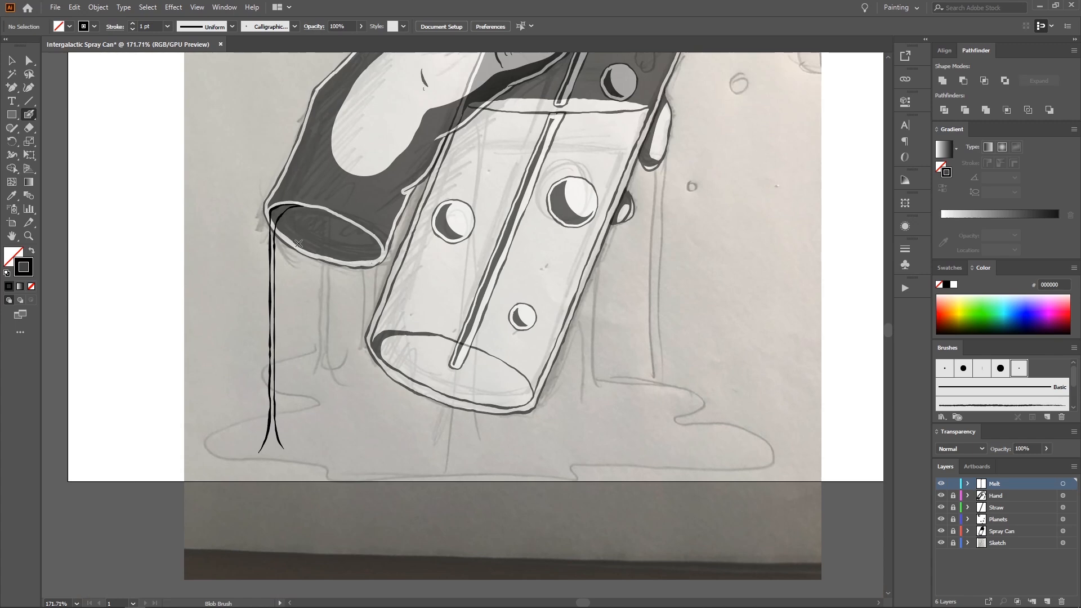
key(ctrl+z)
key(ctrl+z)
mouse_move(311, 282)
mouse_down()
mouse_move(304, 248)
mouse_move(313, 277)
mouse_up()
key(ctrl+z)
Step: Draw a second thin drip as two parallel Blob Brush lines falling from the middle of the wrist's lower rim
drag(316, 364, 313, 436)
drag(322, 315, 271, 351)
mouse_move(257, 276)
mouse_down()
mouse_move(278, 286)
mouse_move(269, 321)
mouse_up()
drag(275, 294, 282, 252)
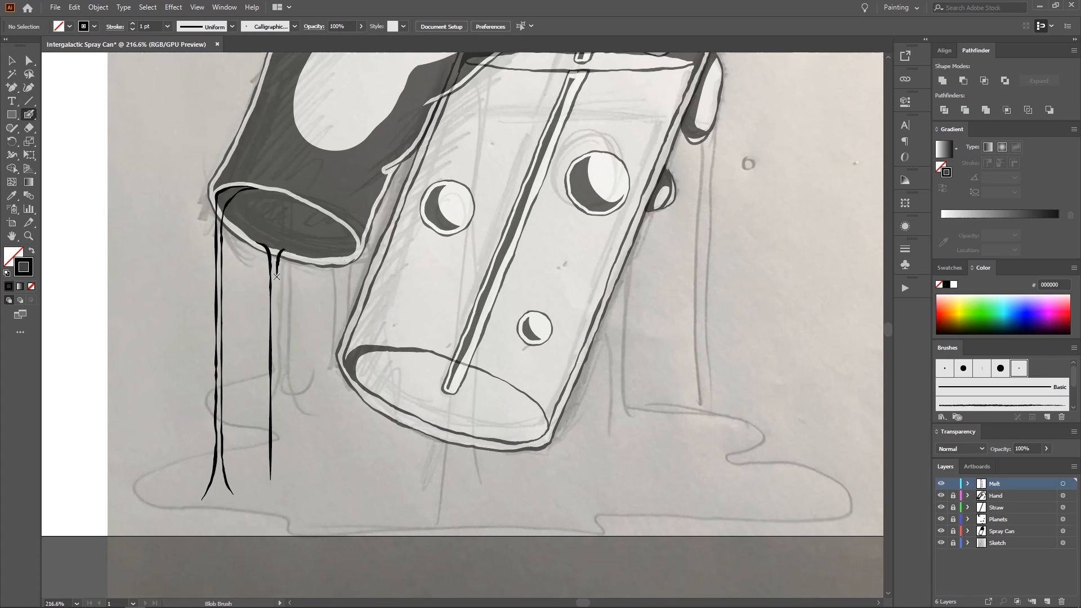
drag(277, 270, 279, 411)
drag(279, 475, 279, 481)
drag(280, 282, 268, 307)
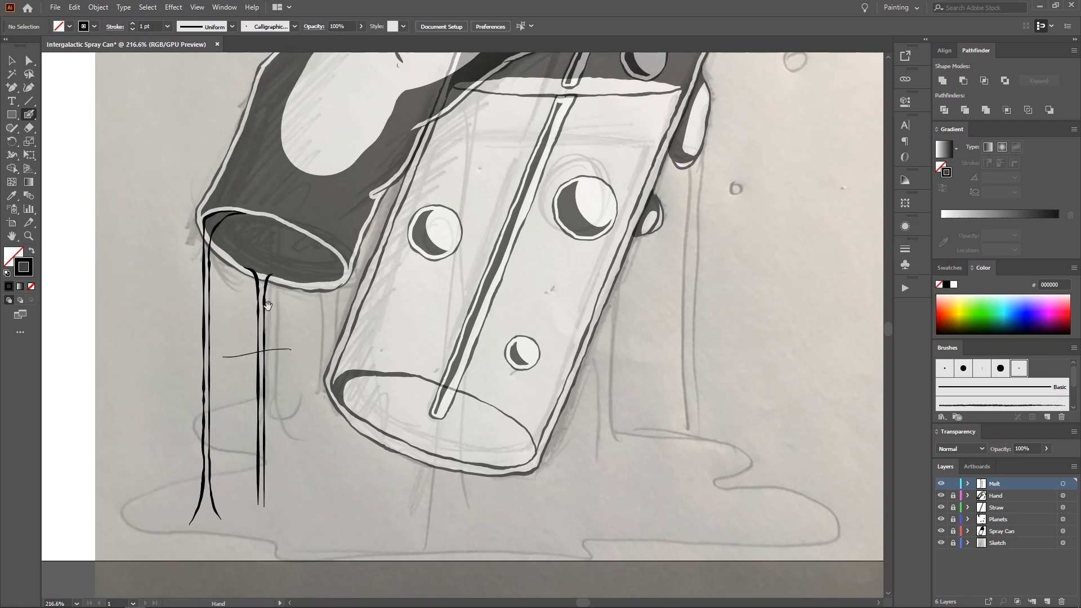
key(z)
drag(349, 231, 317, 219)
drag(317, 220, 195, 406)
drag(409, 159, 422, 72)
drag(430, 246, 436, 246)
mouse_move(436, 246)
mouse_down()
mouse_move(378, 178)
mouse_move(433, 192)
mouse_move(234, 390)
mouse_up()
key(shift+b)
key(z)
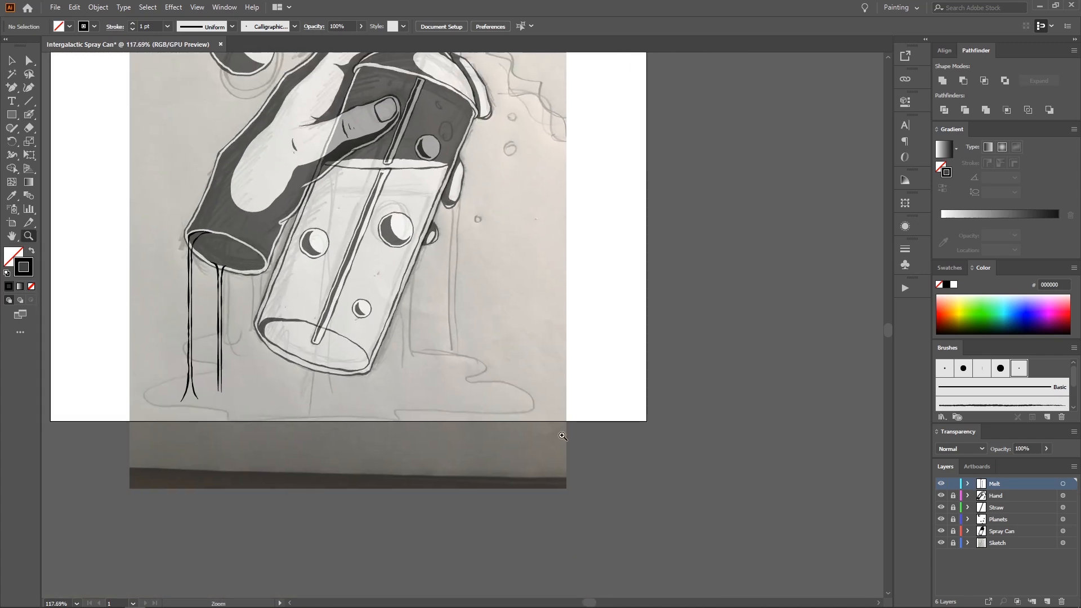
Step: Create a new layer between Spray Can and Sketch and name it "Melt Base"
click(953, 483)
click(1010, 542)
click(1048, 601)
double_click(1003, 542)
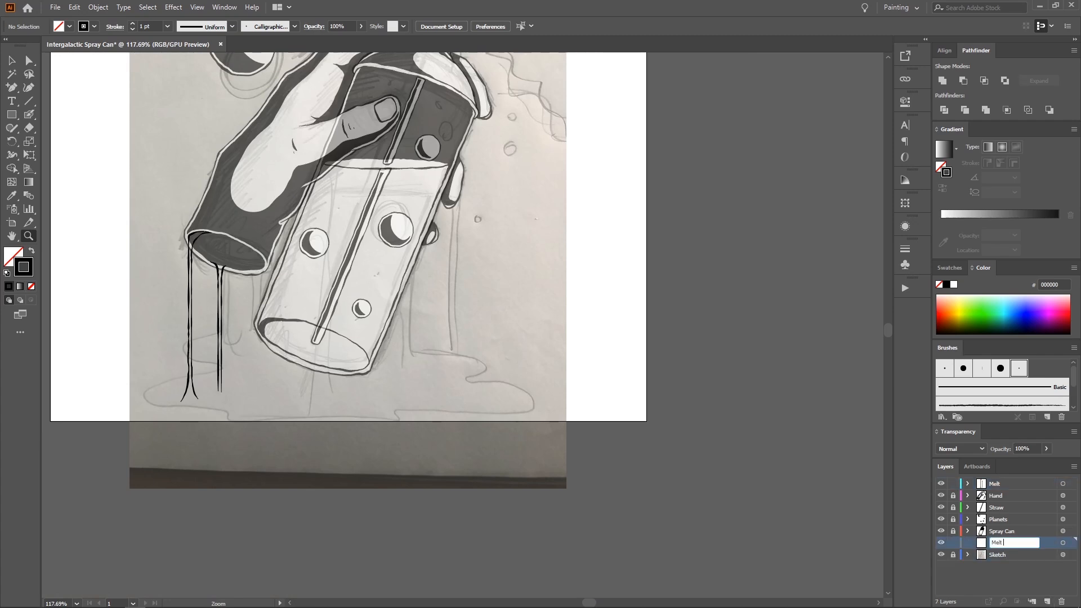
text(Melt Base)
key(Return)
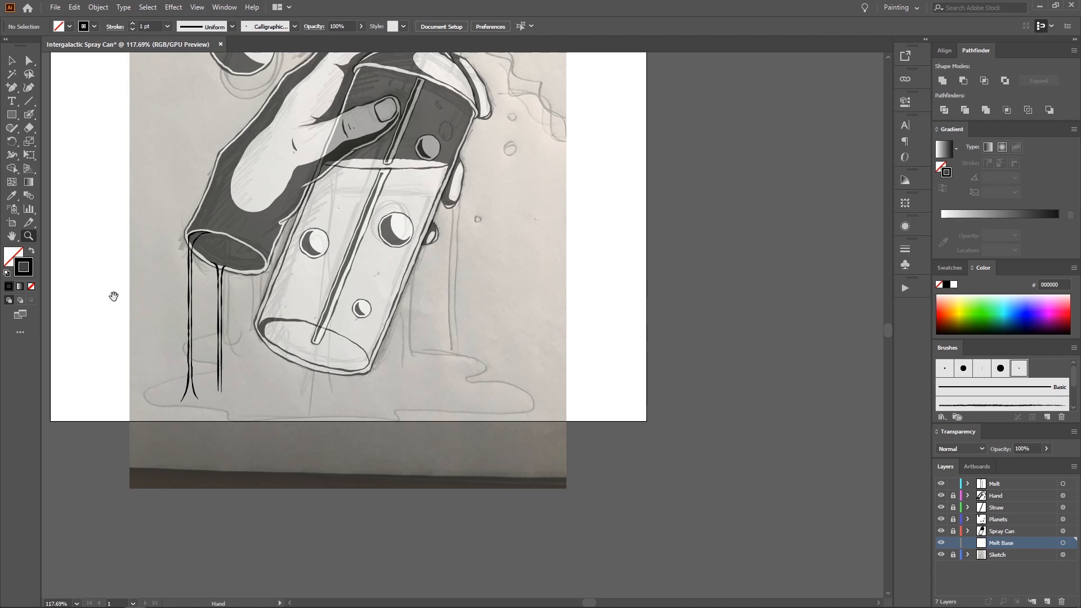
Step: Draw a flat 528 × 30 px ellipse across the foot of the drips and centre it horizontally on the artboard
drag(113, 295, 156, 316)
drag(11, 114, 51, 141)
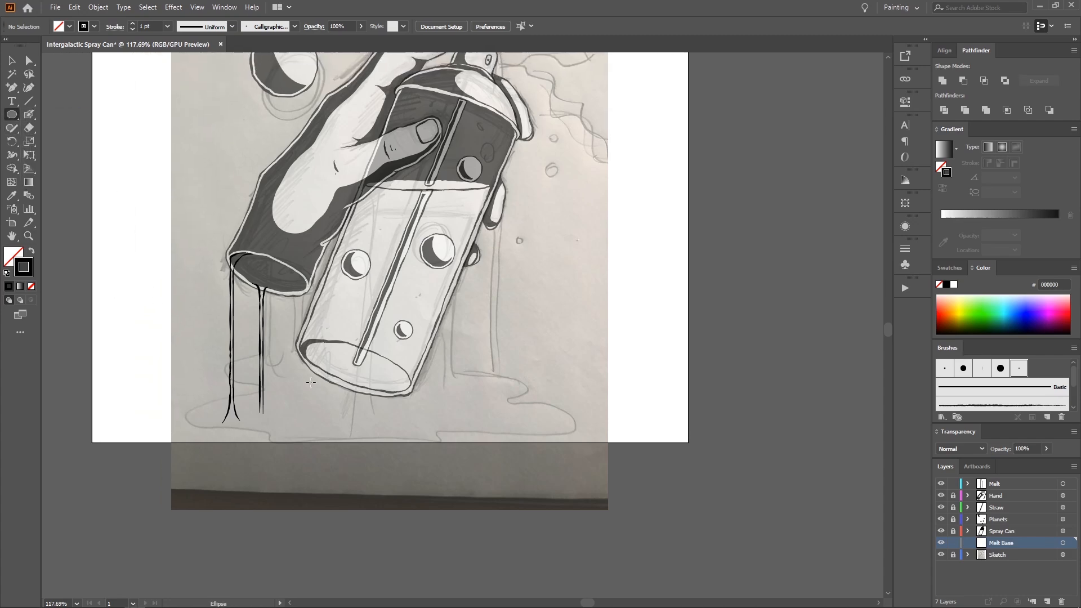
drag(323, 420, 517, 429)
key(v)
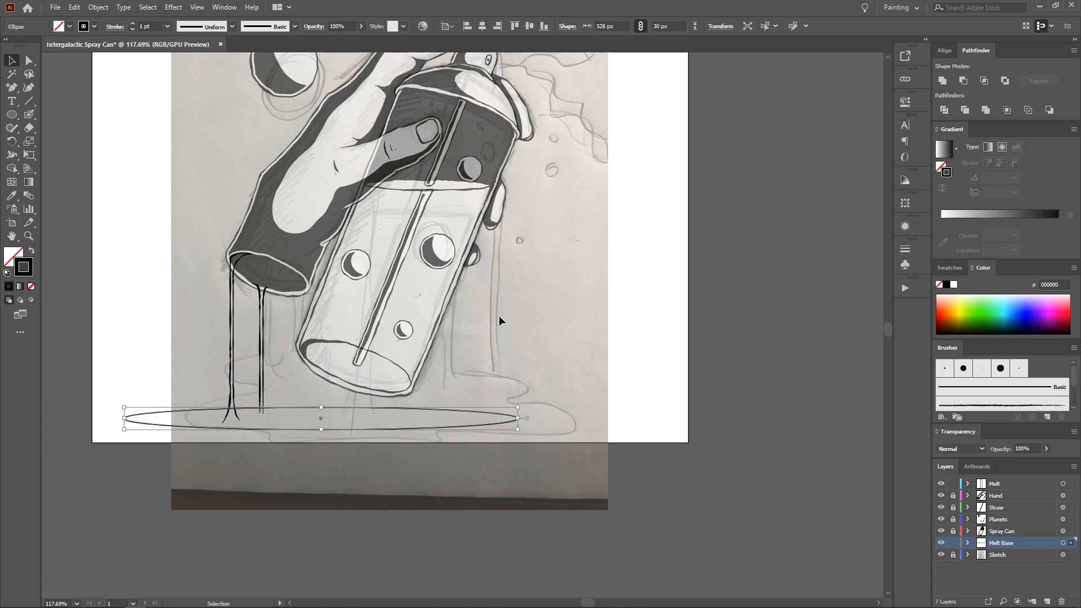
click(481, 26)
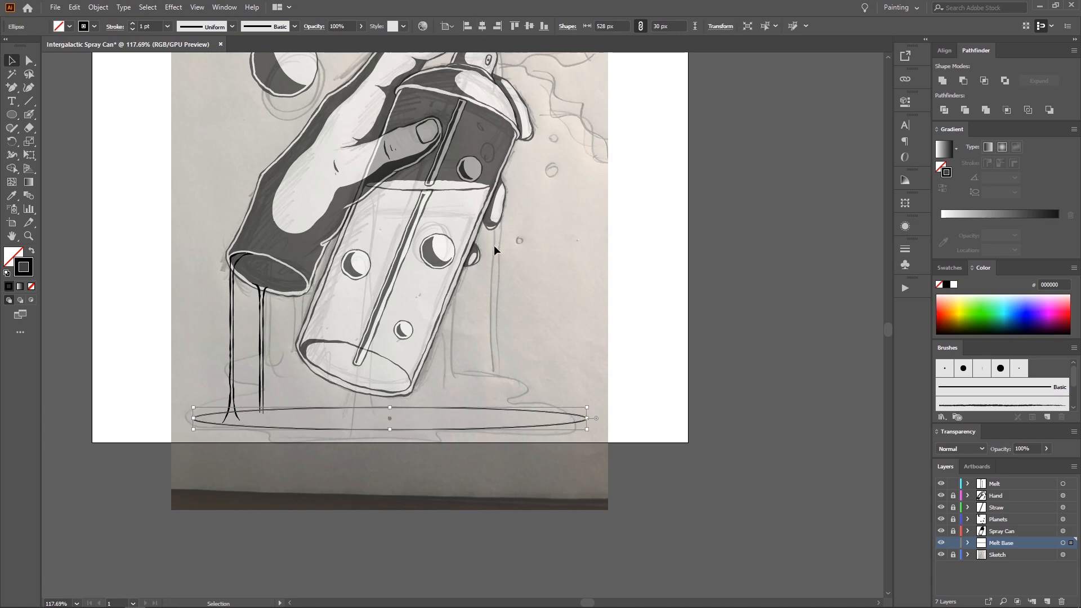
Step: Narrow the puddle ellipse to 451.5 px wide and centre it horizontally again
drag(494, 246, 505, 277)
drag(599, 450, 541, 450)
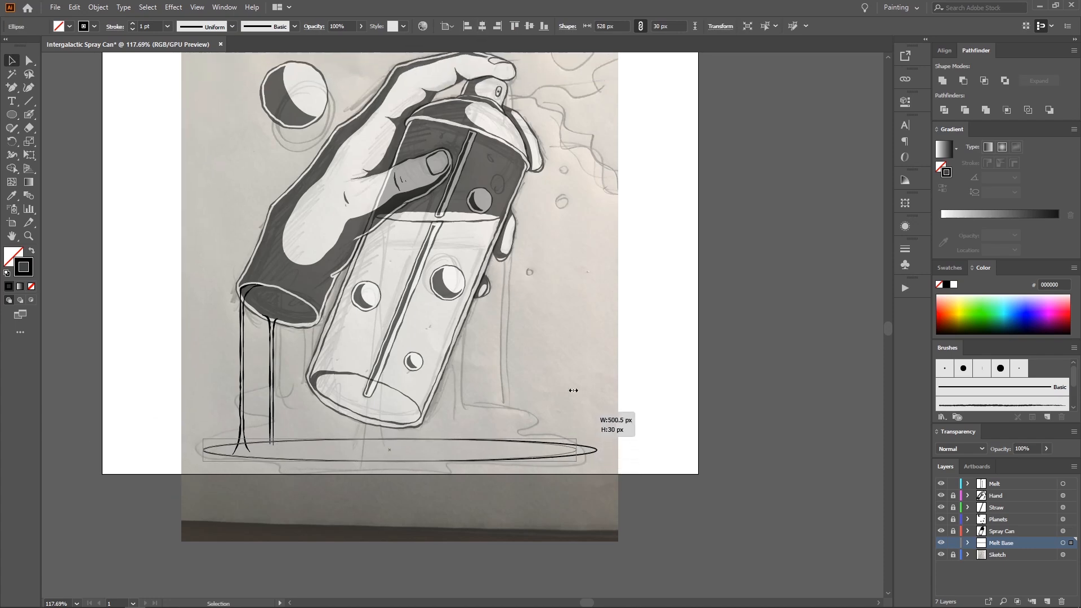
click(482, 26)
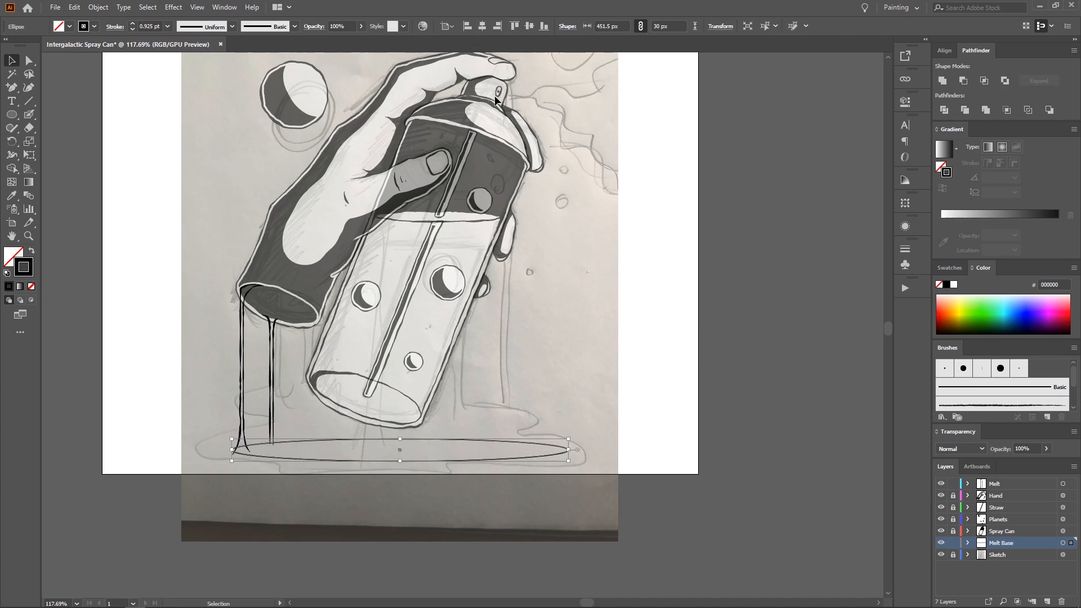
Step: Convert the puddle ellipse into a guide
scroll(495, 169, up, 3)
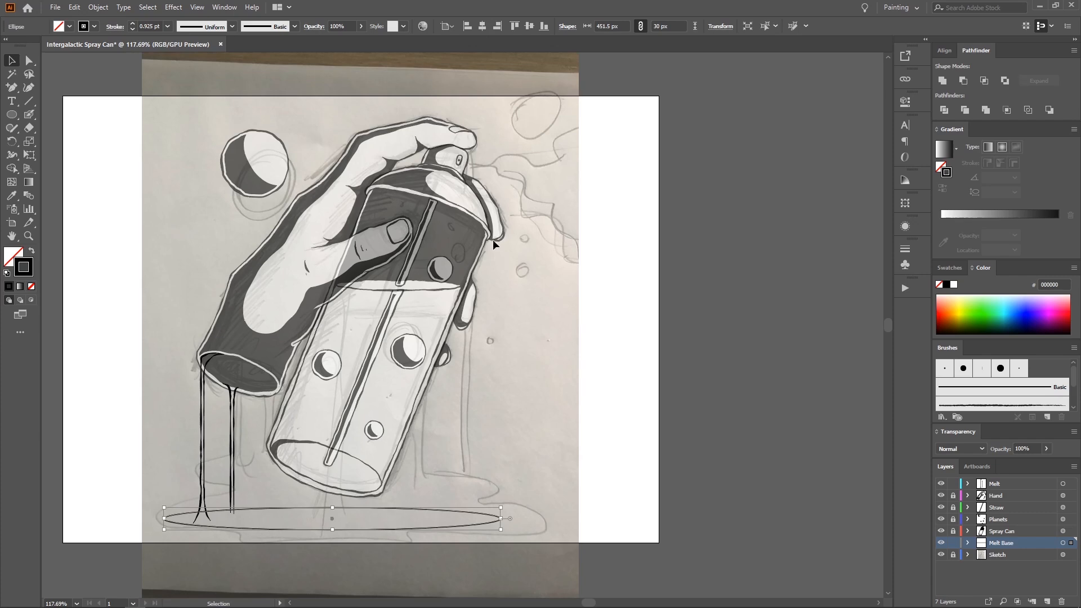
right_click(349, 500)
click(381, 420)
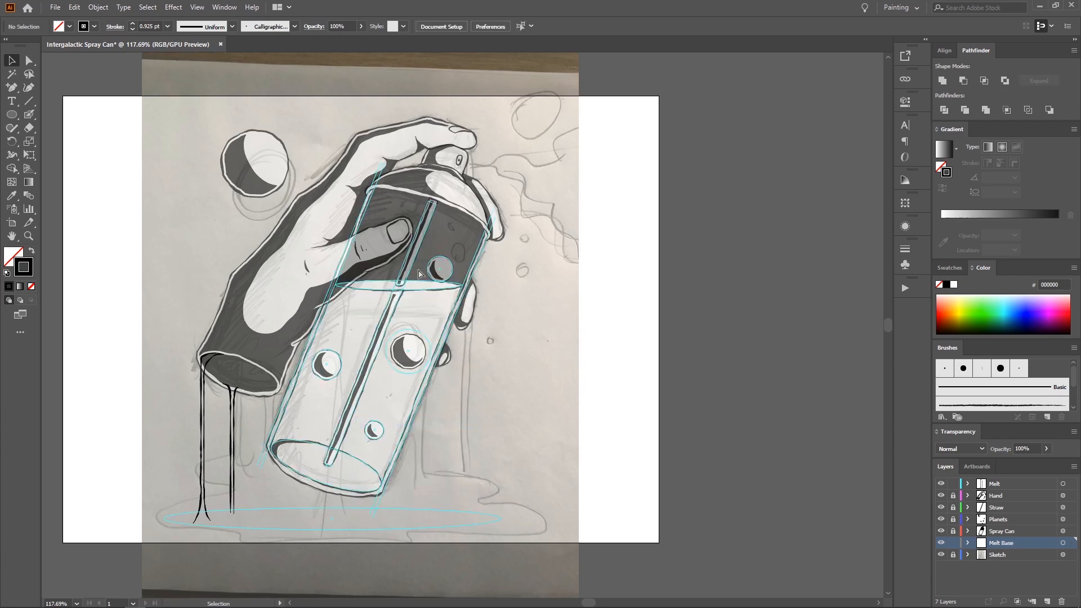
drag(308, 370, 334, 281)
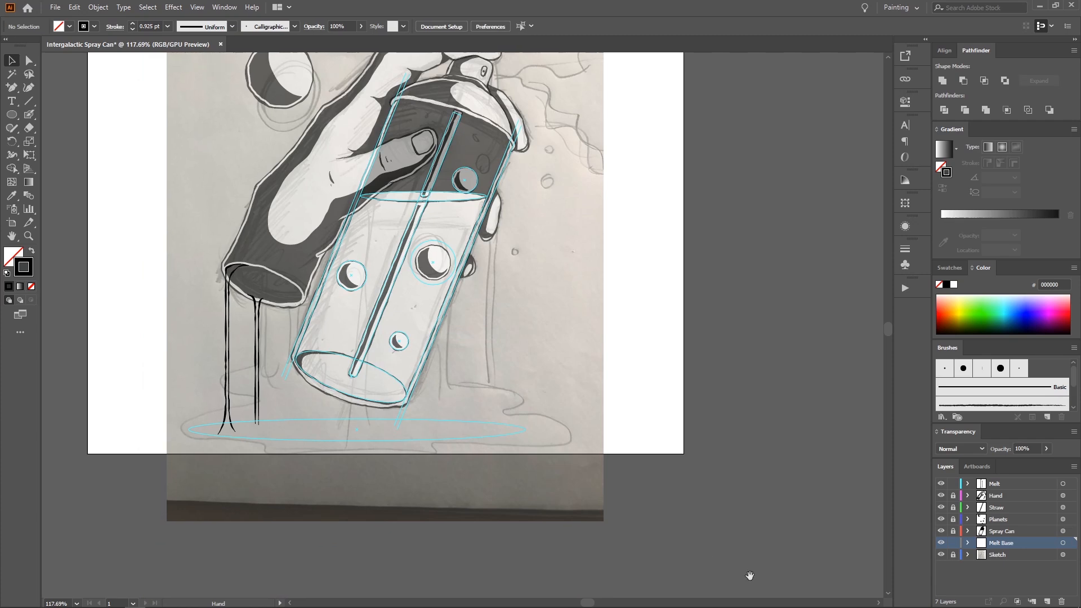
Step: Lock and hide the Melt layer, keeping Melt Base active for the Blob Brush
key(shift+b)
scroll(298, 371, up, 5)
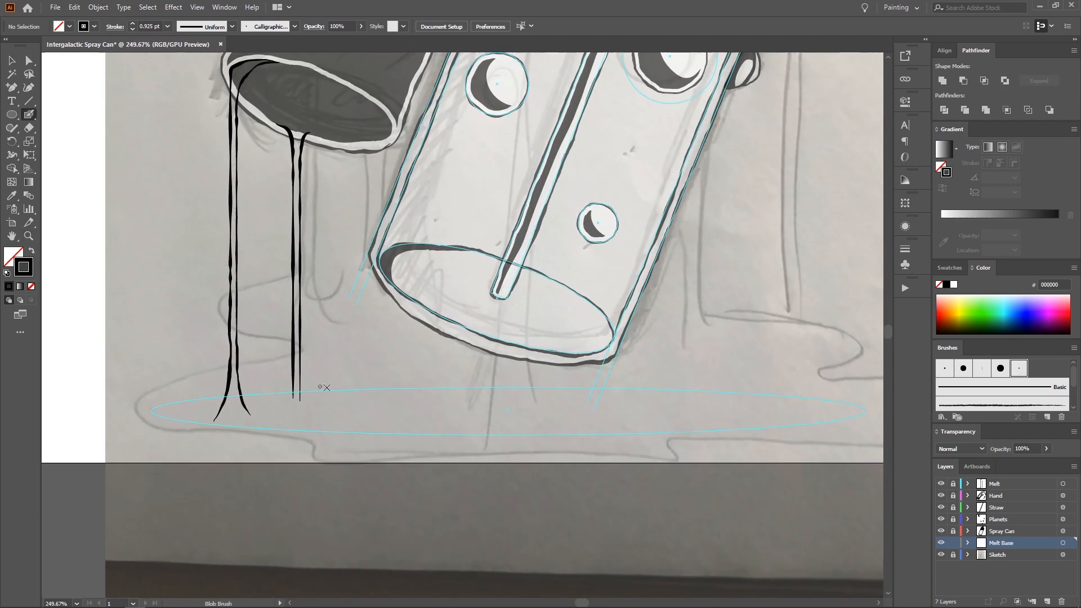
click(941, 483)
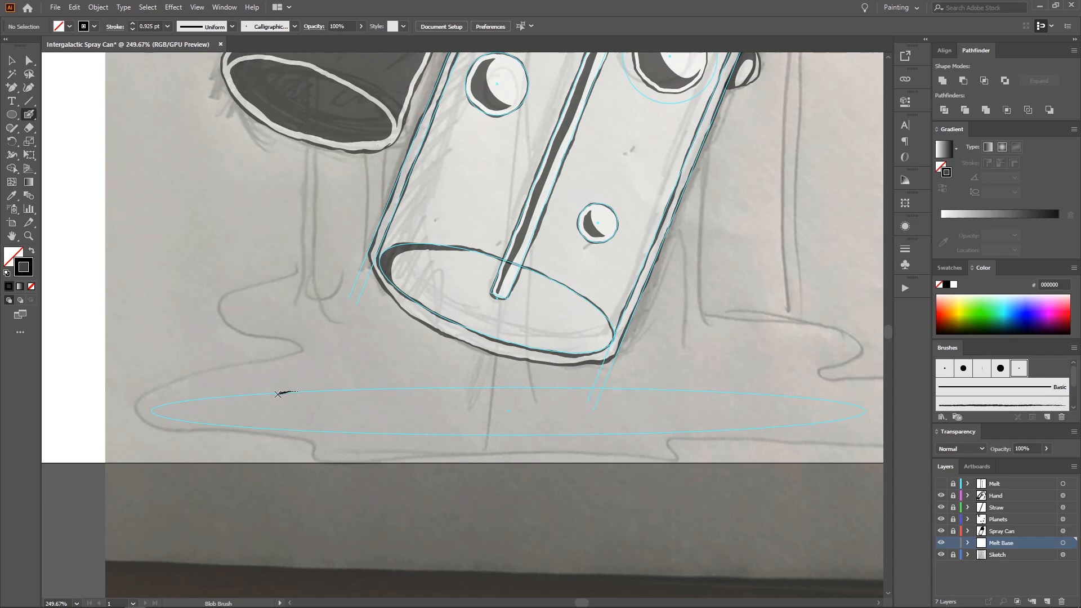
Step: Try to trace the puddle's left end and wavy front edge along the ellipse guide with the Blob Brush, and undo the strokes
mouse_move(216, 397)
mouse_down()
mouse_move(176, 400)
mouse_move(188, 427)
mouse_move(325, 432)
mouse_up()
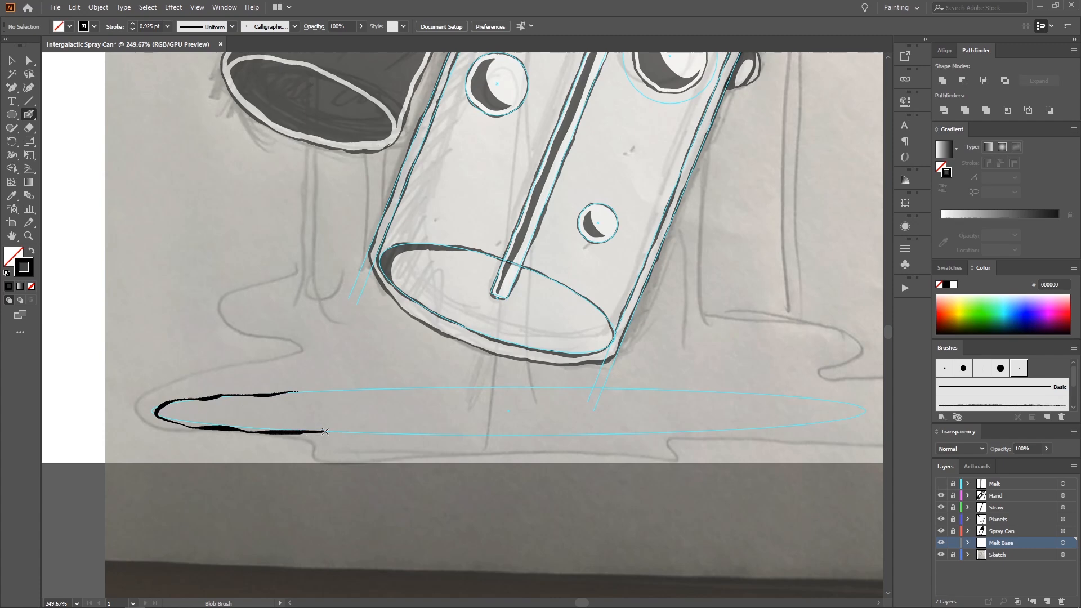
drag(412, 435, 435, 435)
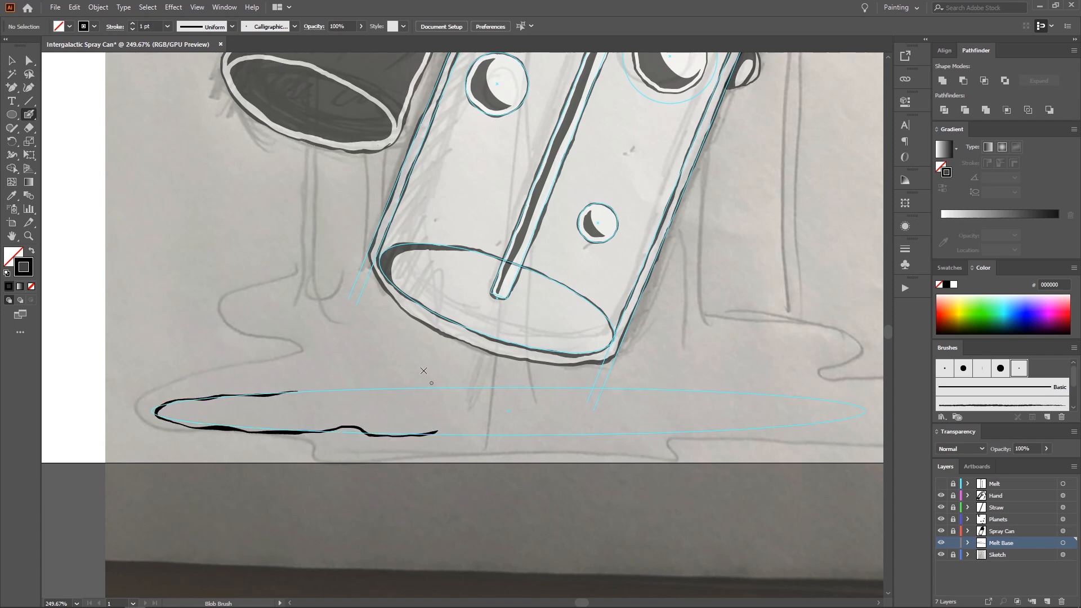
key(ctrl+z)
click(379, 387)
key(ctrl+z)
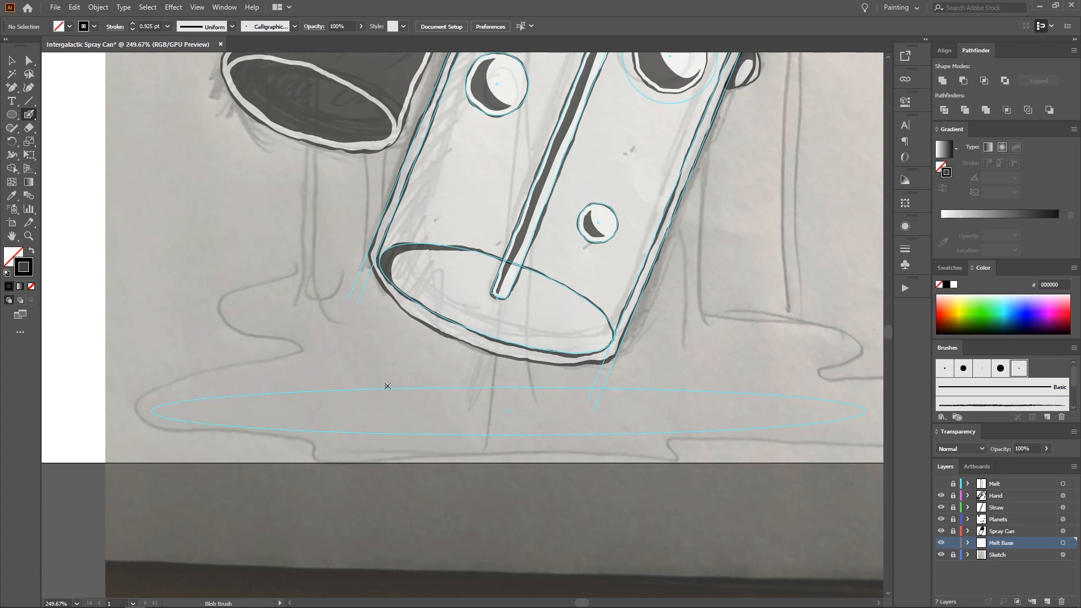
Step: Undo the stray strokes and trace the puddle's left end with the Blob Brush, following the ellipse guide
click(387, 386)
key(ctrl+z)
key(ctrl+z)
key(ctrl+z)
drag(336, 389, 295, 393)
mouse_move(203, 400)
mouse_down()
mouse_move(157, 411)
mouse_move(242, 429)
mouse_move(422, 435)
mouse_up()
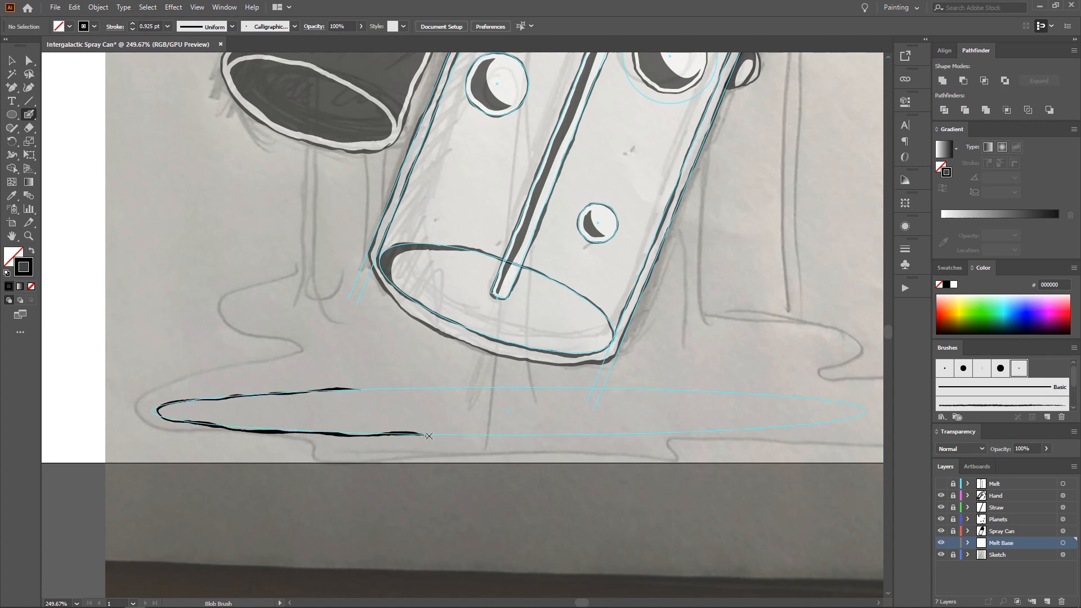
Step: Continue the puddle's front edge along the ellipse guide and around its right end, redoing the uneven strokes
drag(424, 388, 373, 378)
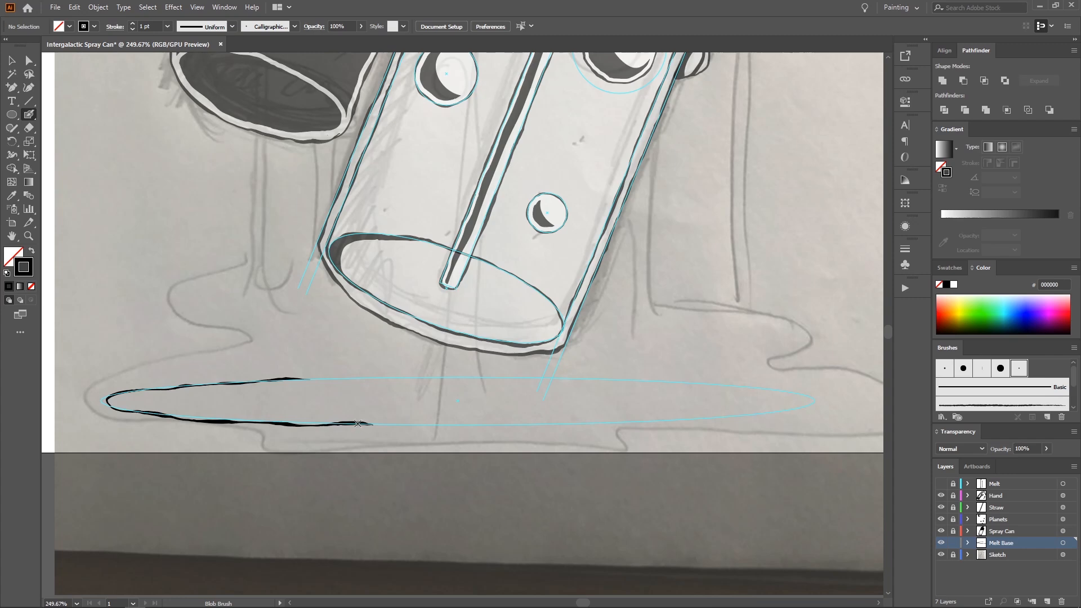
drag(357, 424, 461, 426)
key(ctrl+z)
key(ctrl+z)
mouse_move(383, 425)
mouse_down()
mouse_move(650, 423)
mouse_move(506, 378)
mouse_move(560, 396)
mouse_move(675, 374)
mouse_up()
key(ctrl+z)
key(ctrl+z)
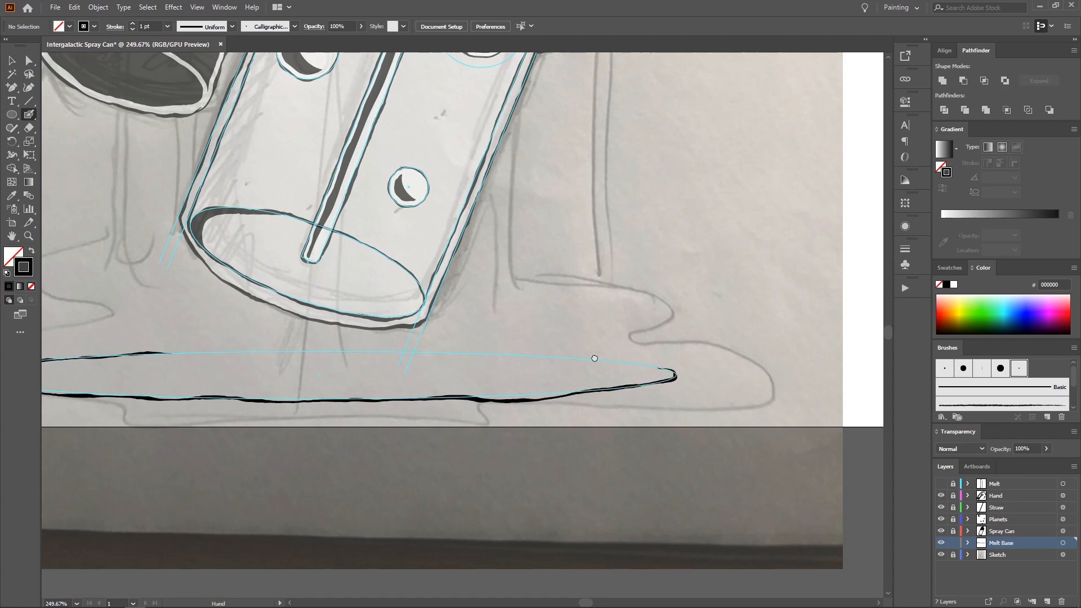
drag(322, 273, 405, 293)
key(ctrl+z)
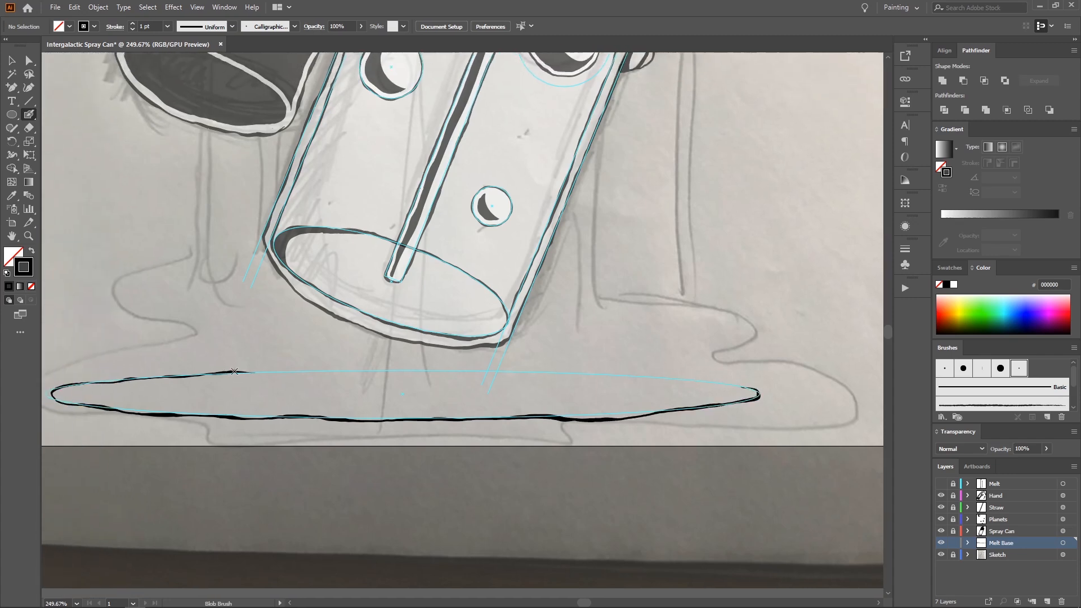
Step: Trace the puddle's back edge along the guide to its right end, closing the outline
mouse_move(234, 373)
mouse_down()
mouse_move(475, 367)
mouse_move(394, 351)
mouse_move(356, 356)
mouse_move(555, 364)
mouse_up()
key(space)
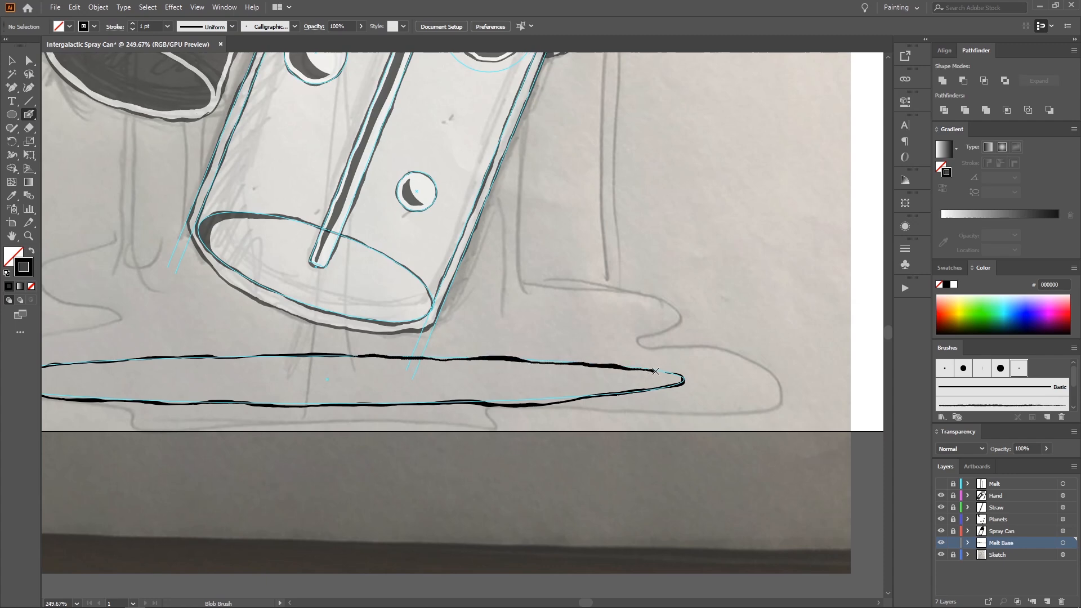
key(z)
mouse_move(671, 374)
mouse_down()
mouse_move(684, 380)
mouse_move(533, 340)
mouse_move(473, 352)
mouse_move(450, 334)
mouse_move(397, 347)
mouse_up()
Step: Examine the complete puddle outline in relation to the spray can and the pencil sketch
key(space)
drag(396, 346, 389, 259)
key(space)
key(space)
drag(335, 271, 336, 258)
drag(271, 312, 274, 280)
drag(274, 280, 322, 348)
key(space)
drag(322, 348, 324, 273)
key(space)
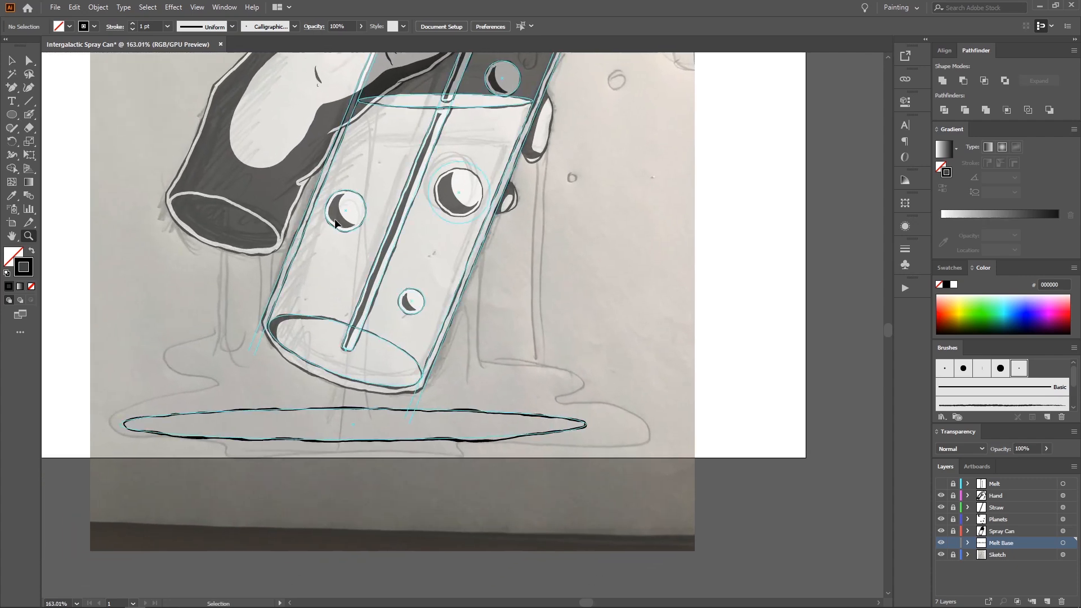
Step: Erase the thick, bulging stretch of the puddle's front edge near the right end and redraw it along the guide
drag(327, 350, 436, 287)
mouse_move(550, 310)
mouse_down()
mouse_move(499, 296)
mouse_move(555, 323)
mouse_up()
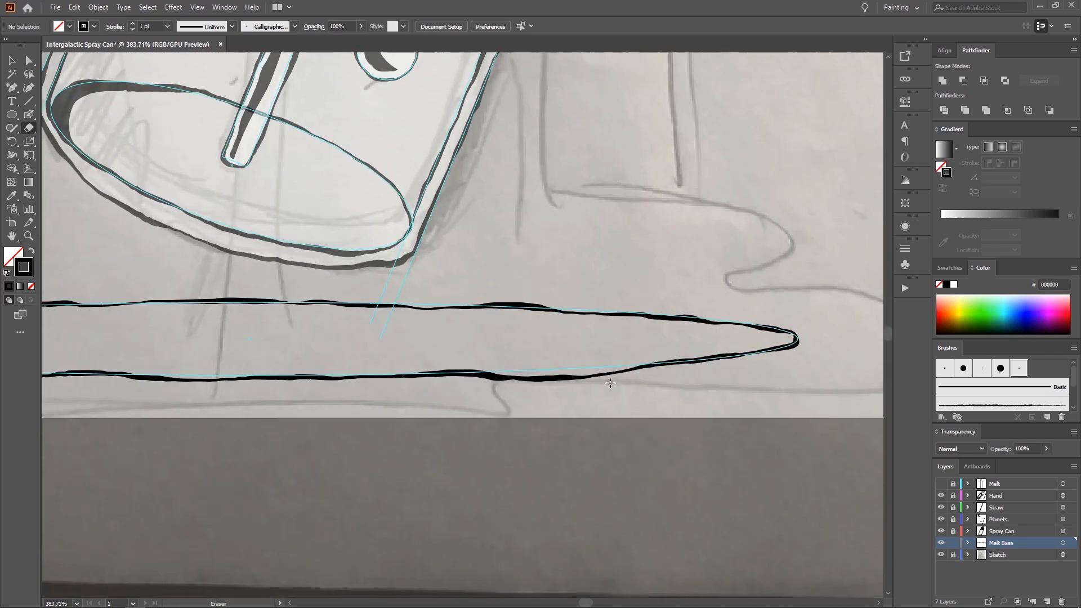
mouse_move(655, 373)
mouse_down()
mouse_move(486, 377)
mouse_move(675, 369)
mouse_move(509, 382)
mouse_move(473, 375)
mouse_up()
key(shift+b)
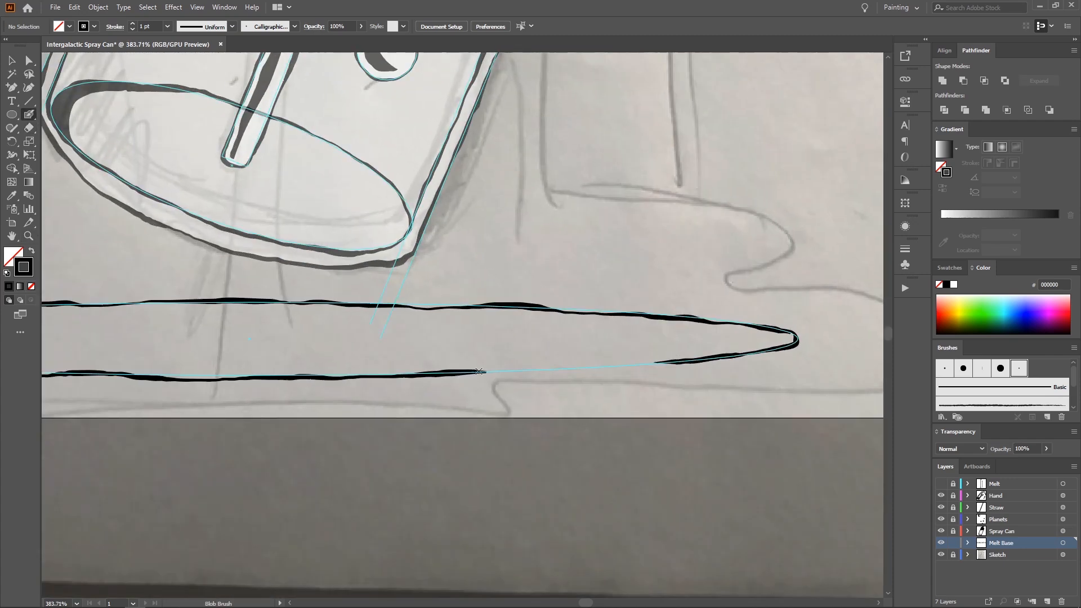
drag(576, 364, 601, 363)
key(ctrl+z)
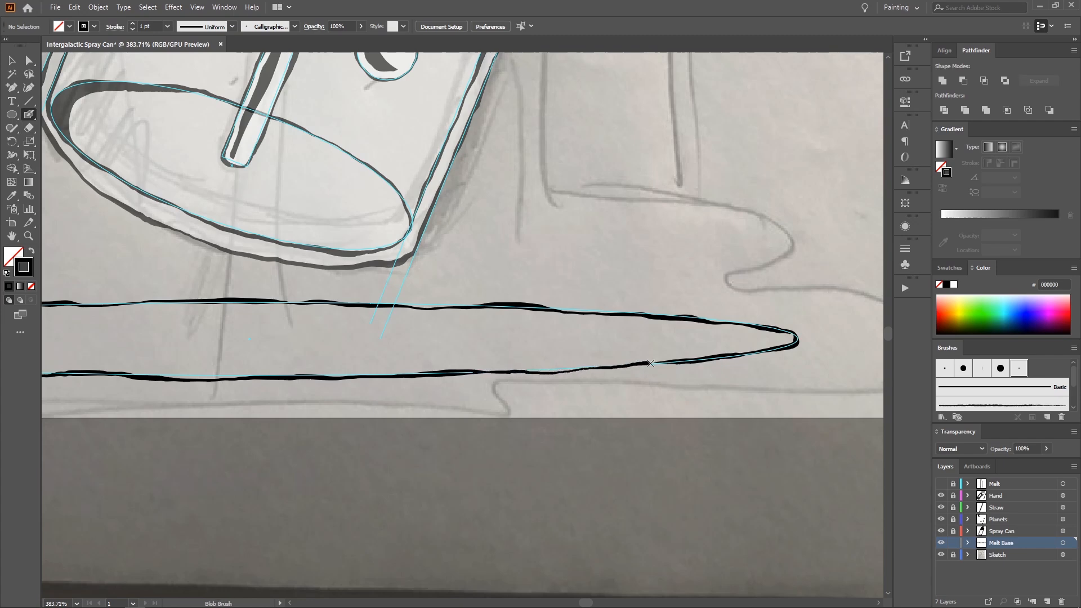
mouse_move(650, 363)
mouse_down()
mouse_move(674, 361)
mouse_move(627, 264)
mouse_up()
Step: Show and unlock the Melt layer, lock Melt Base, and make Melt the active layer
mouse_move(626, 264)
mouse_down()
mouse_move(528, 285)
mouse_move(527, 354)
mouse_up()
click(940, 484)
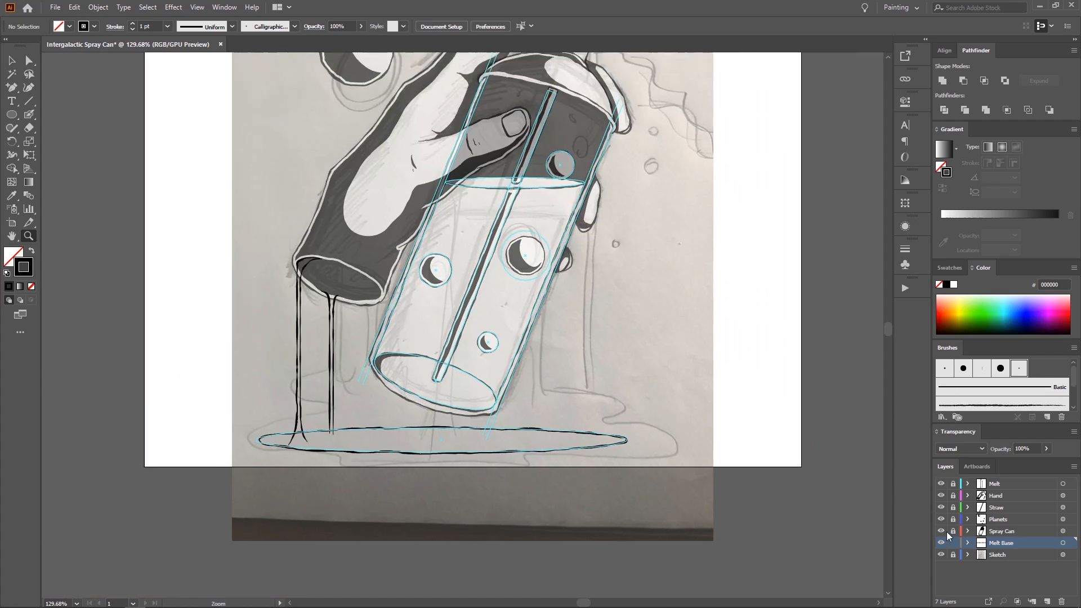
click(941, 543)
click(941, 542)
key(a)
click(991, 530)
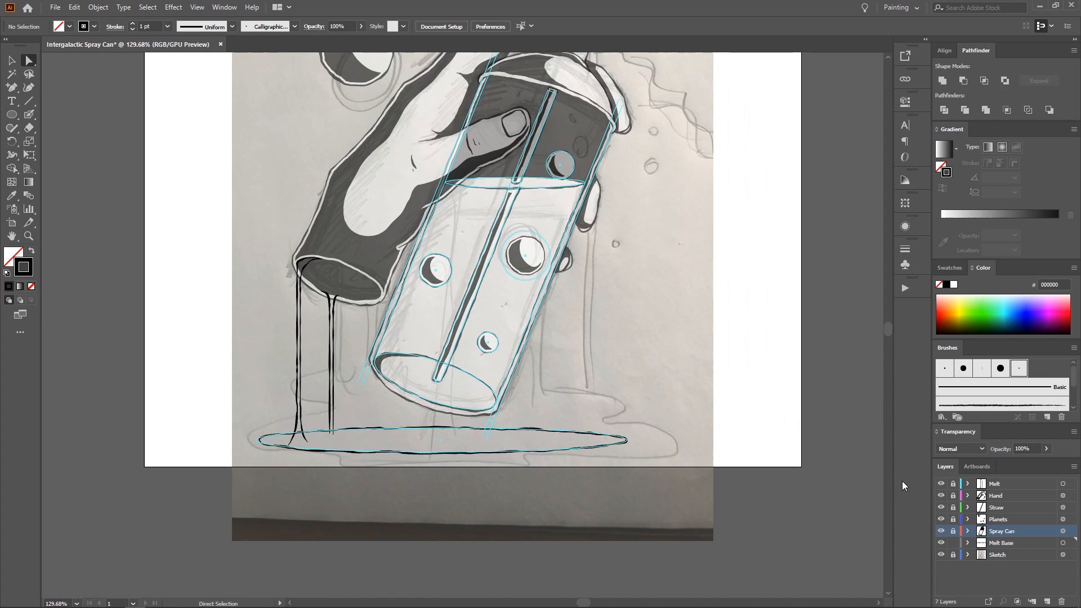
drag(516, 270, 529, 257)
scroll(529, 257, down, 1)
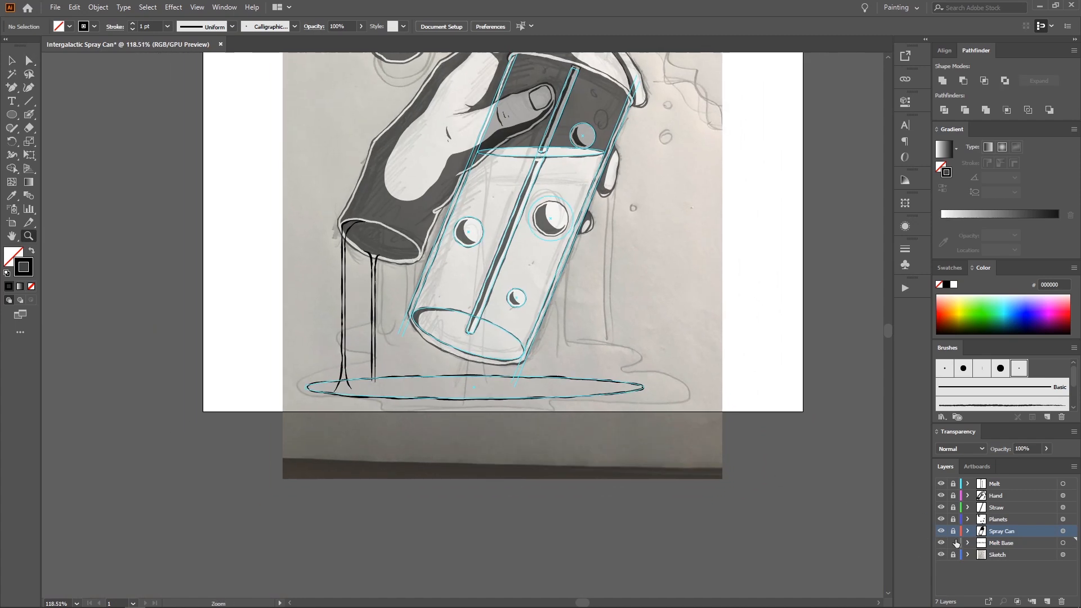
click(953, 543)
click(997, 485)
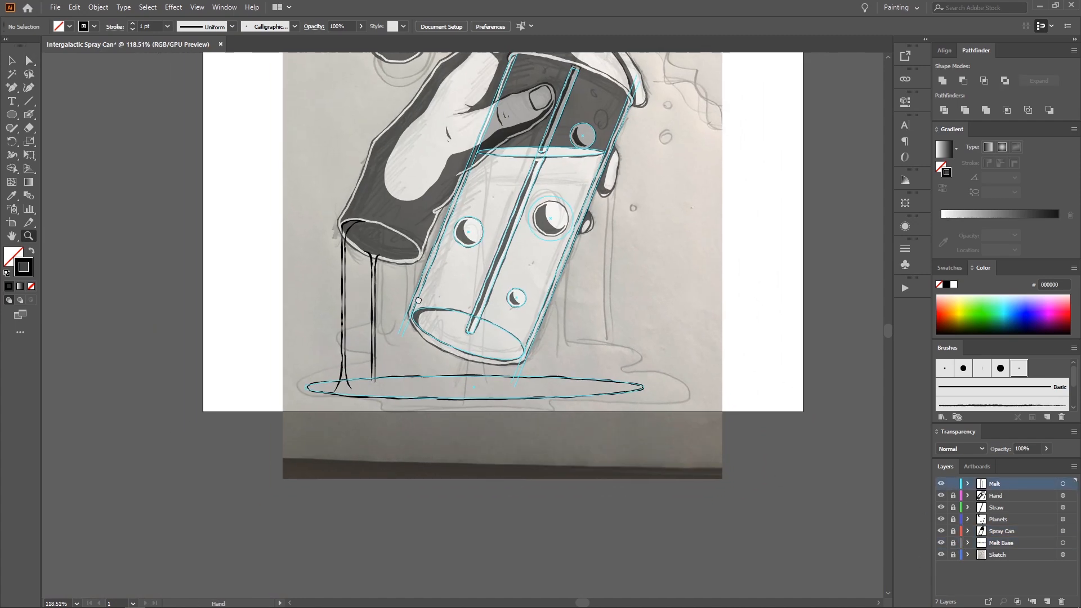
Step: Erase the lower ends of the second drip's lines where they meet the puddle
scroll(358, 364, up, 10)
key(shift+e)
mouse_move(402, 361)
mouse_down()
mouse_move(408, 433)
mouse_move(417, 402)
mouse_up()
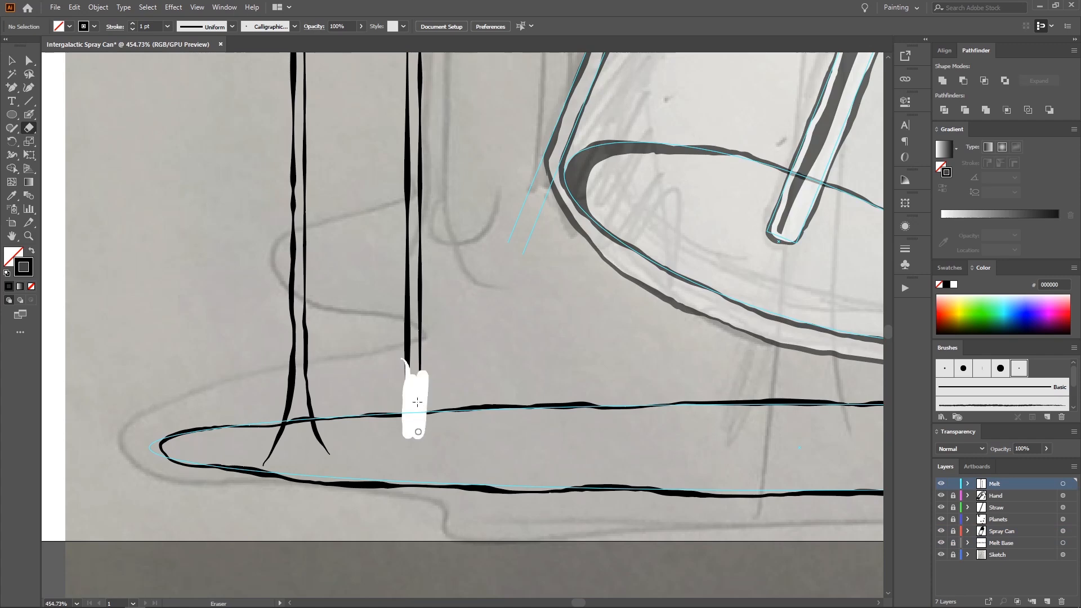
key(ctrl+minus)
mouse_move(462, 327)
mouse_down()
mouse_move(460, 344)
mouse_move(462, 321)
mouse_move(376, 347)
mouse_move(388, 346)
mouse_move(363, 374)
mouse_move(367, 387)
mouse_up()
key(z)
Step: Redraw the second drip's lower end with the Blob Brush so both lines flare outward onto the puddle
key(shift+b)
key(ctrl+z)
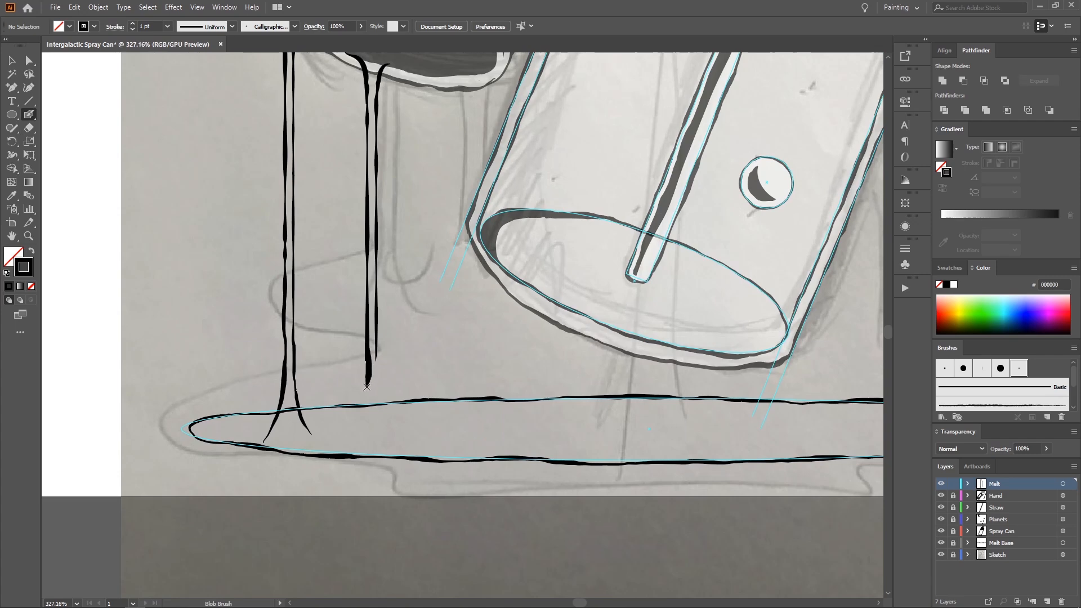
key(ctrl+z)
key(ctrl+z)
drag(362, 388, 353, 421)
drag(376, 345, 374, 358)
key(ctrl+z)
drag(379, 408, 385, 420)
drag(373, 378, 304, 368)
Step: Close the second drip's top inside the wrist opening and round off the feet of both drips on the puddle
mouse_move(415, 279)
mouse_down()
mouse_move(355, 321)
mouse_move(313, 378)
mouse_up()
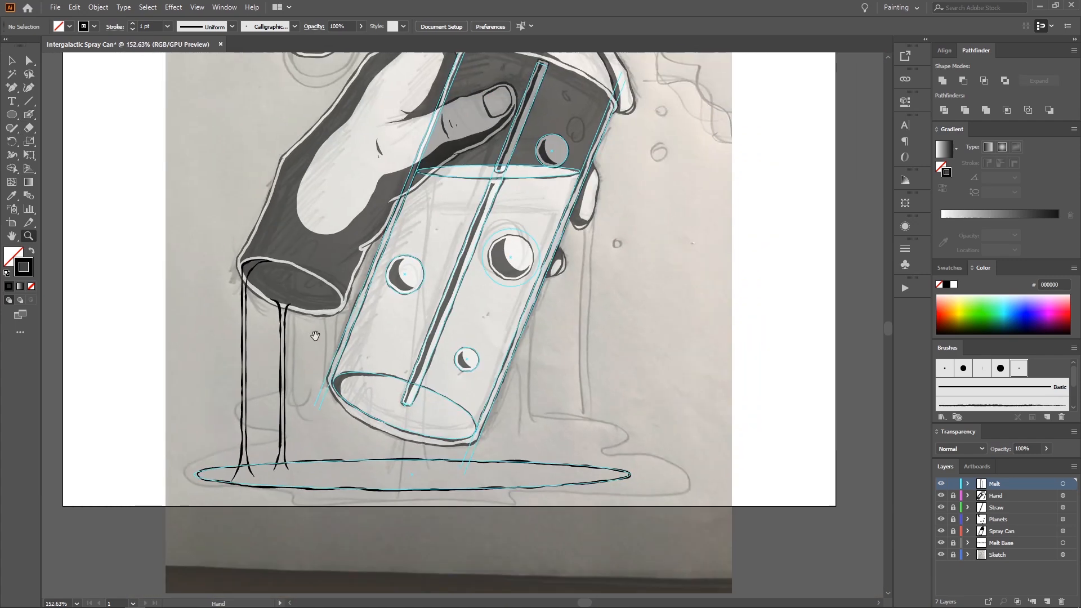
mouse_move(364, 273)
mouse_down()
mouse_move(280, 368)
mouse_move(293, 428)
mouse_move(264, 402)
mouse_move(306, 285)
mouse_up()
drag(307, 283, 366, 270)
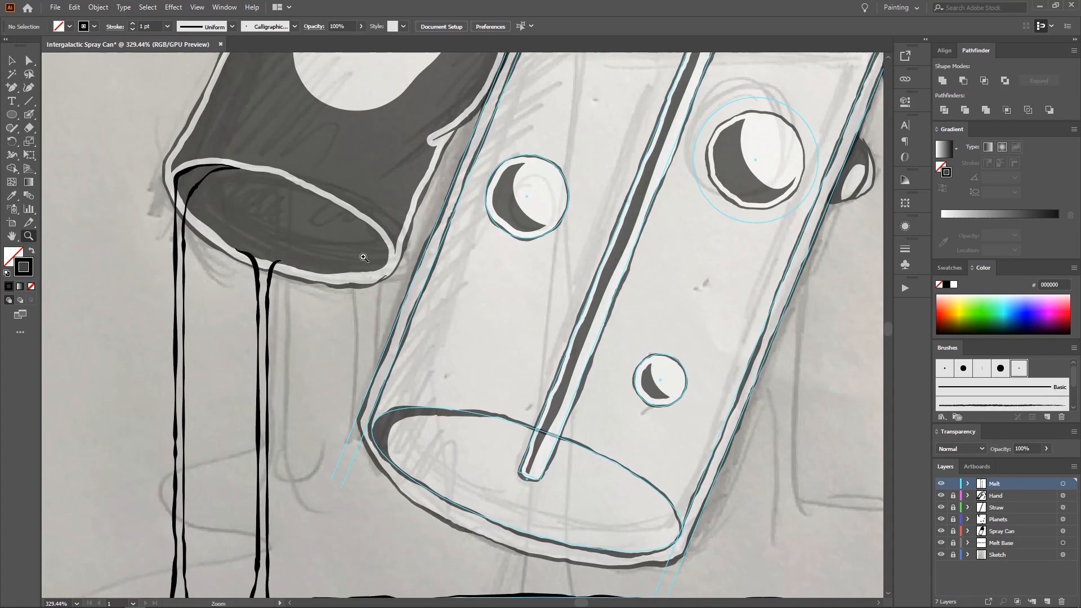
key(shift+b)
drag(243, 247, 279, 254)
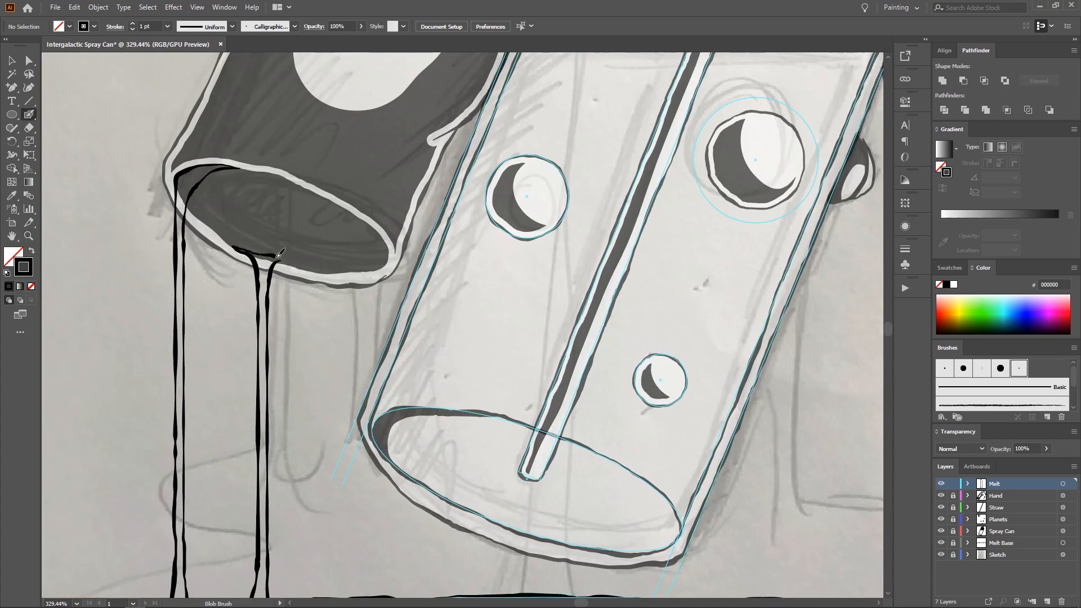
drag(211, 404, 294, 227)
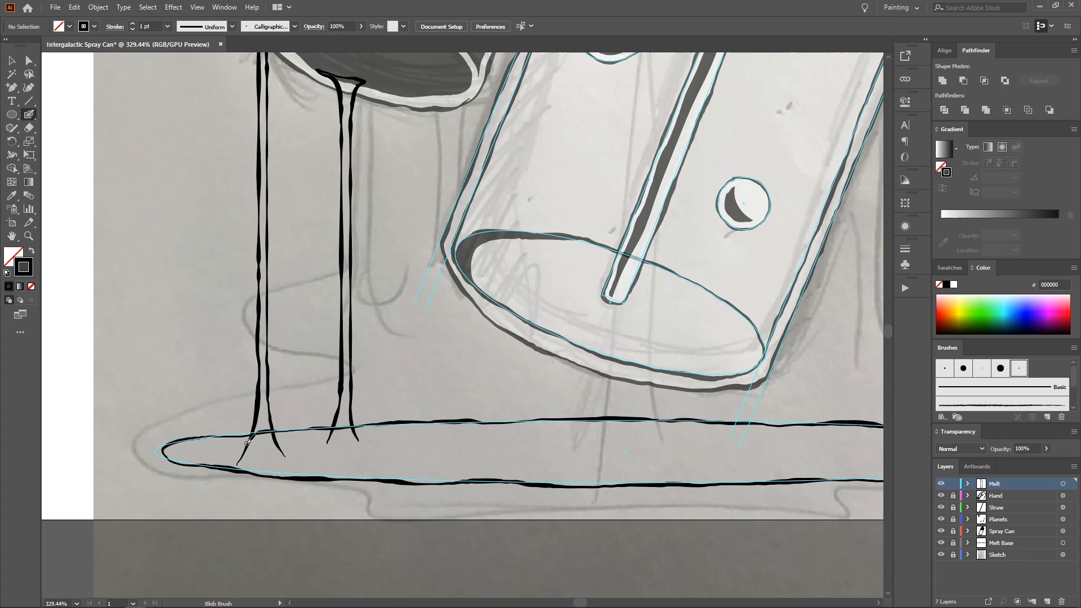
mouse_move(286, 451)
mouse_down()
mouse_move(341, 453)
mouse_move(358, 435)
mouse_up()
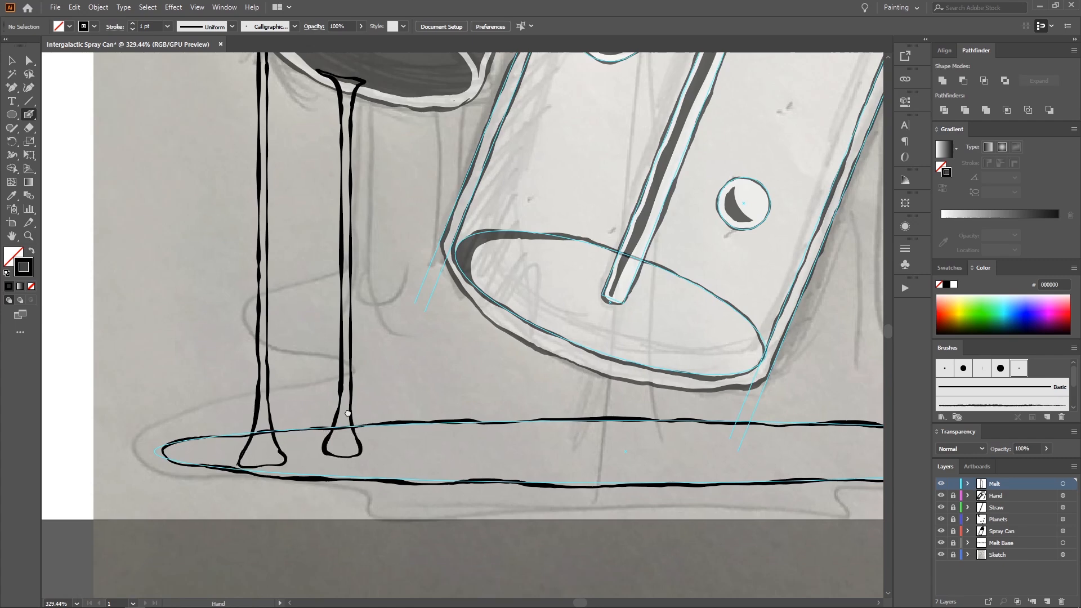
Step: Ink the short third drip from the wrist opening's right edge down against the side of the can
mouse_move(435, 203)
mouse_down()
mouse_move(306, 352)
mouse_move(304, 386)
mouse_move(354, 357)
mouse_up()
mouse_move(367, 238)
mouse_down()
mouse_move(404, 266)
mouse_move(426, 207)
mouse_up()
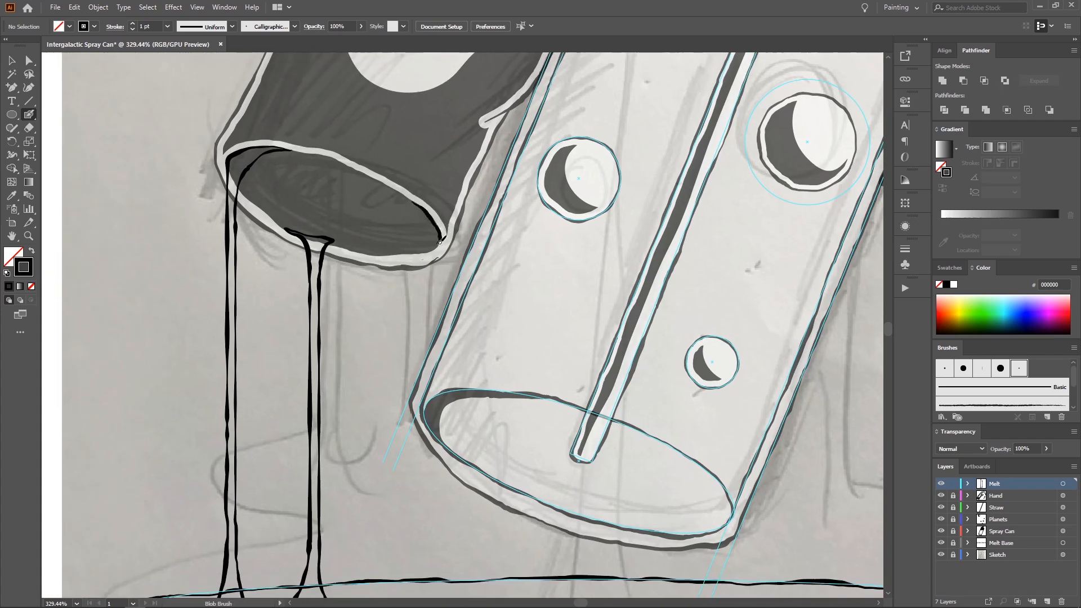
drag(432, 273, 432, 341)
mouse_move(382, 251)
mouse_down()
mouse_move(399, 258)
mouse_move(406, 349)
mouse_move(437, 336)
mouse_up()
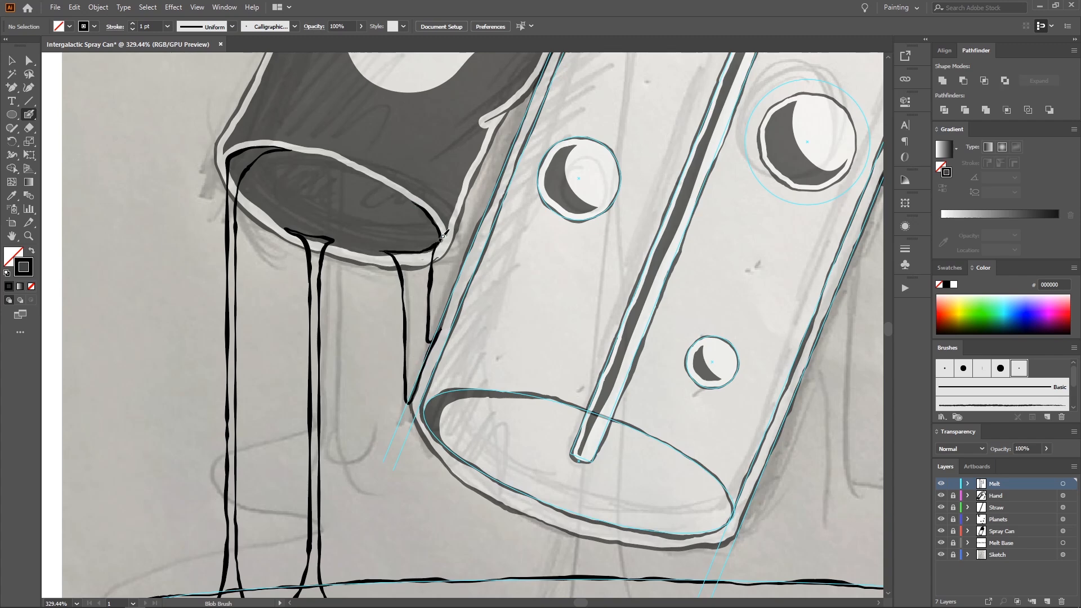
mouse_move(381, 251)
mouse_down()
mouse_move(437, 237)
mouse_move(428, 178)
mouse_move(397, 163)
mouse_up()
key(ctrl+z)
Step: Draw two small oval shapes, one above the other, inside the short third drip
scroll(393, 227, up, 1)
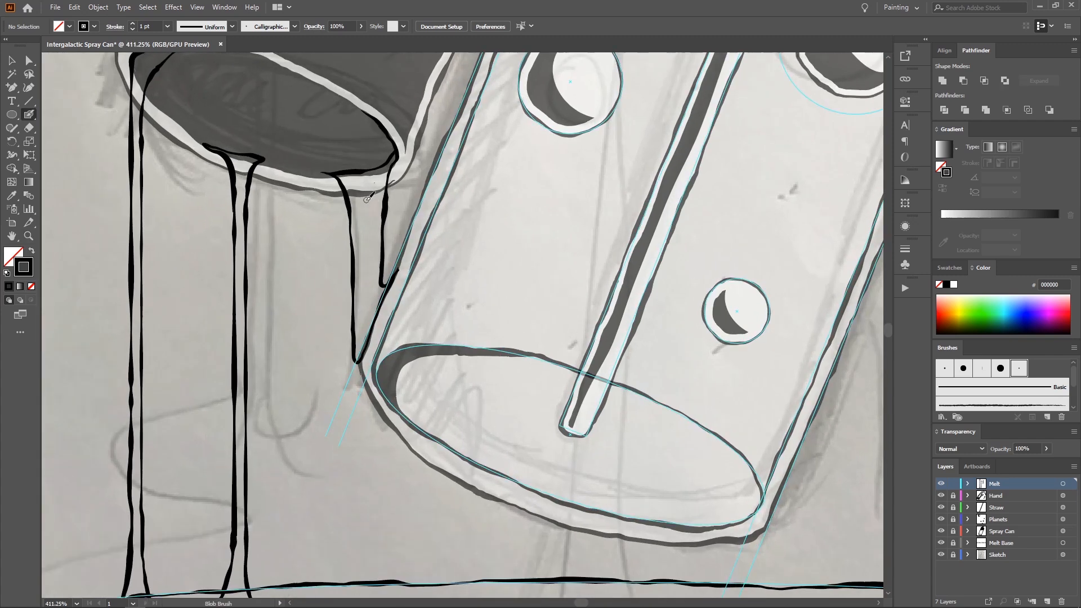
drag(364, 197, 367, 223)
key(ctrl+z)
mouse_move(363, 260)
mouse_down()
mouse_move(376, 205)
mouse_move(361, 197)
mouse_up()
drag(361, 198, 350, 201)
key(ctrl+z)
ctrl+click(364, 208)
drag(382, 262, 327, 197)
mouse_move(327, 197)
mouse_down()
mouse_move(418, 258)
mouse_move(363, 229)
mouse_move(384, 296)
mouse_move(394, 239)
mouse_move(375, 265)
mouse_move(321, 257)
mouse_move(366, 272)
mouse_move(270, 262)
mouse_up()
Step: Ink the right side of a long drip from the hand's lower edge across the can, flaring onto the puddle
key(z)
key(shift+b)
key(z)
drag(365, 232, 403, 220)
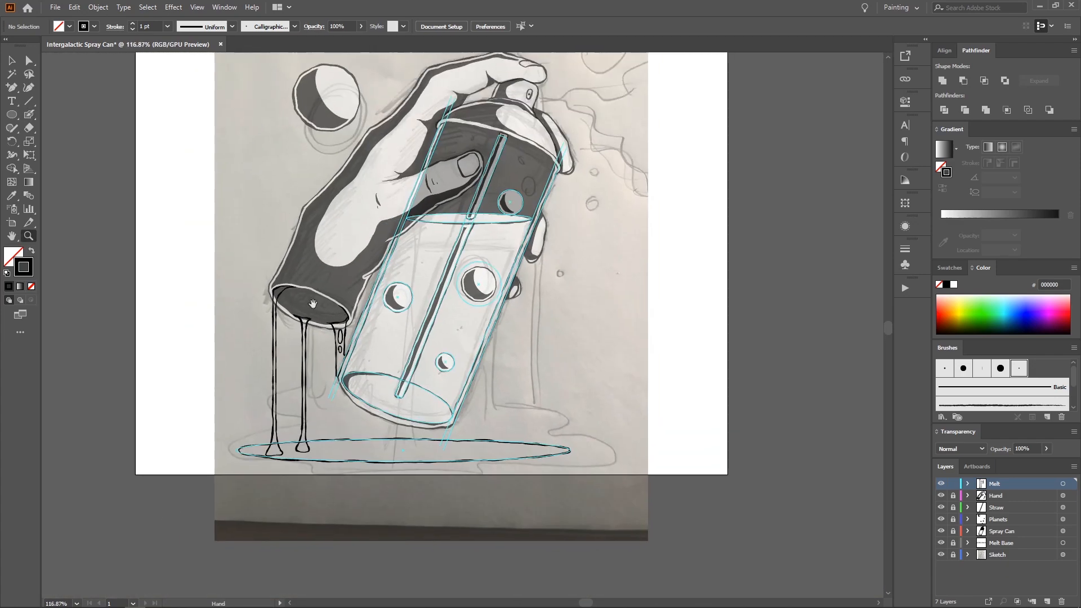
drag(313, 304, 392, 256)
mouse_move(381, 194)
mouse_down()
mouse_move(394, 190)
mouse_move(390, 199)
mouse_up()
key(shift+b)
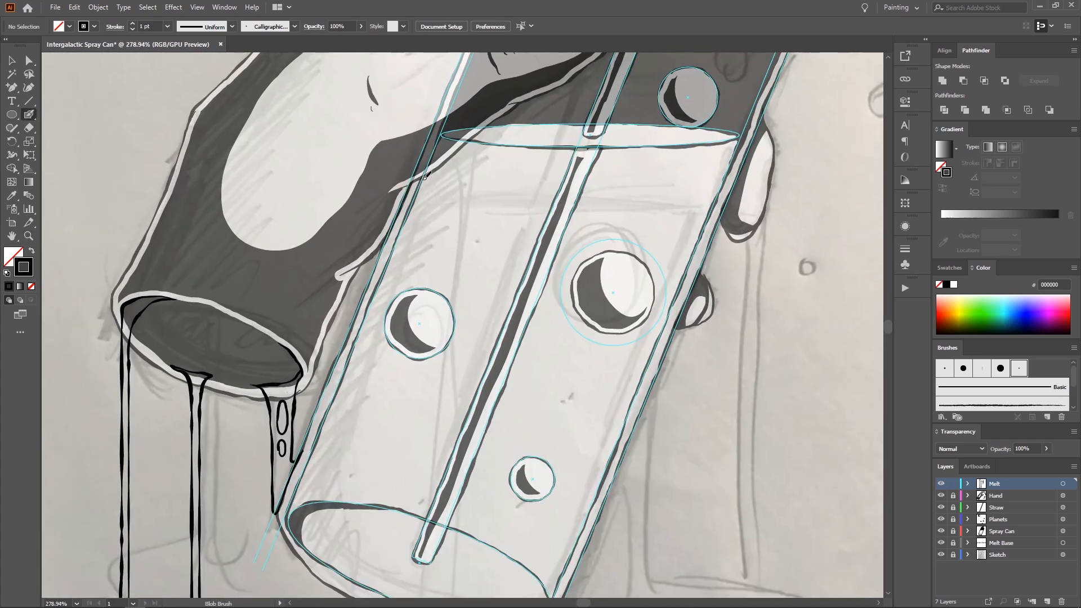
mouse_move(459, 150)
mouse_down()
mouse_move(422, 189)
mouse_move(379, 159)
mouse_move(387, 453)
mouse_up()
key(ctrl+z)
mouse_move(373, 380)
mouse_down()
mouse_move(392, 338)
mouse_move(397, 357)
mouse_up()
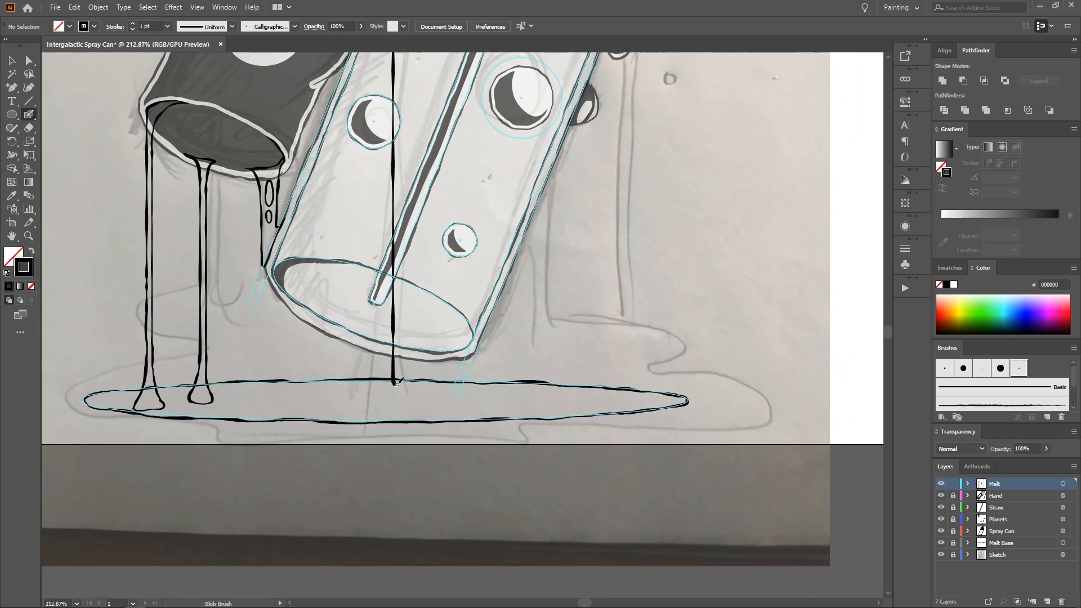
scroll(403, 397, up, 5)
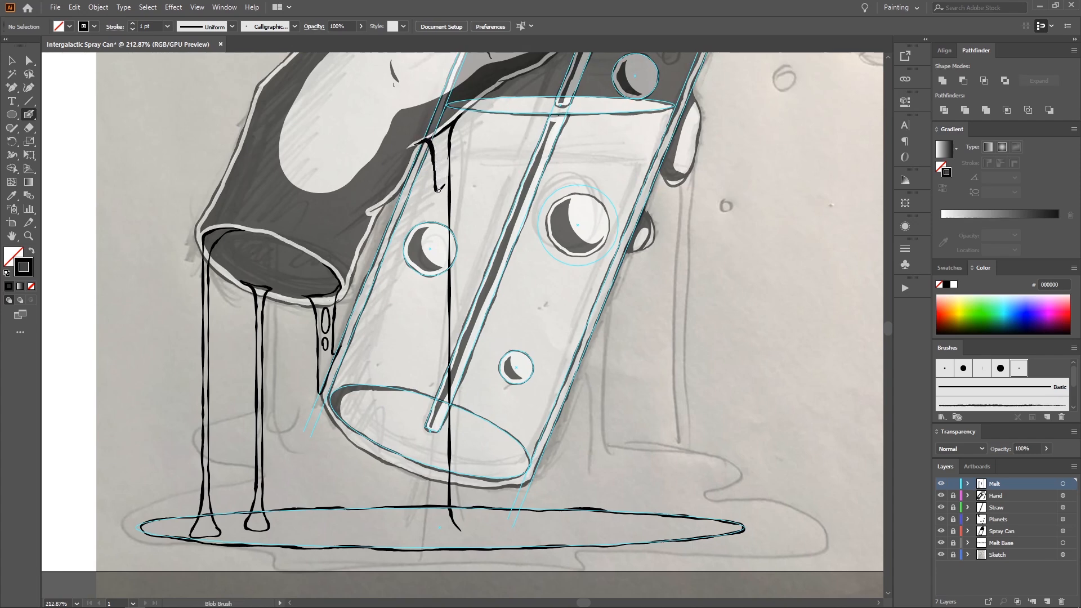
Step: Redo the long drip's left side from the hand's edge down to the puddle, ending in an outward flare
key(ctrl+z)
drag(425, 142, 428, 138)
ctrl+click(441, 161)
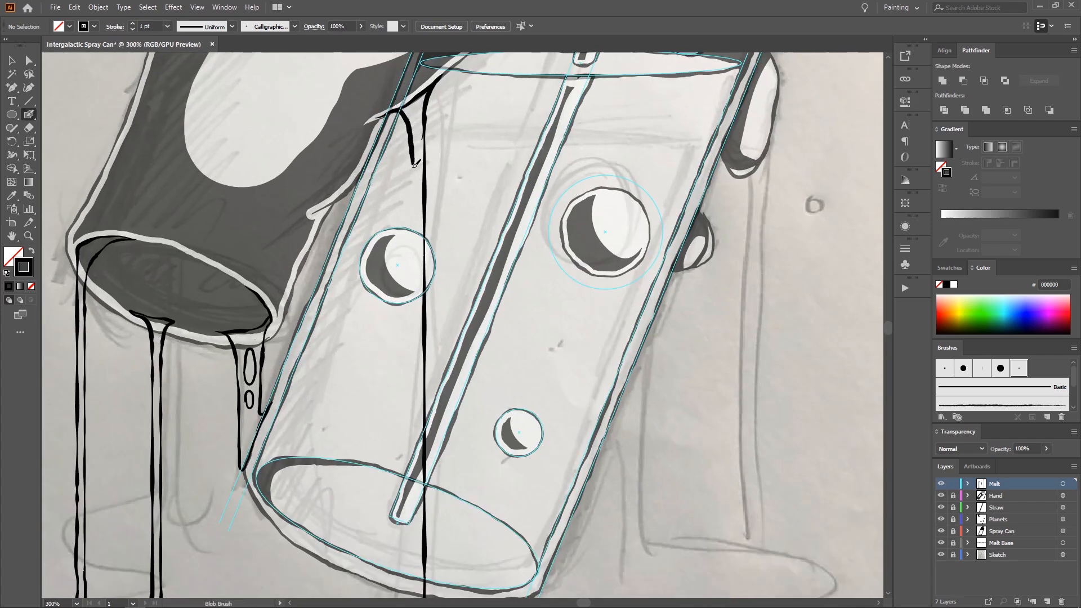
mouse_move(413, 163)
mouse_down()
mouse_move(397, 159)
mouse_move(399, 321)
mouse_move(374, 431)
mouse_move(383, 453)
mouse_up()
key(shift+b)
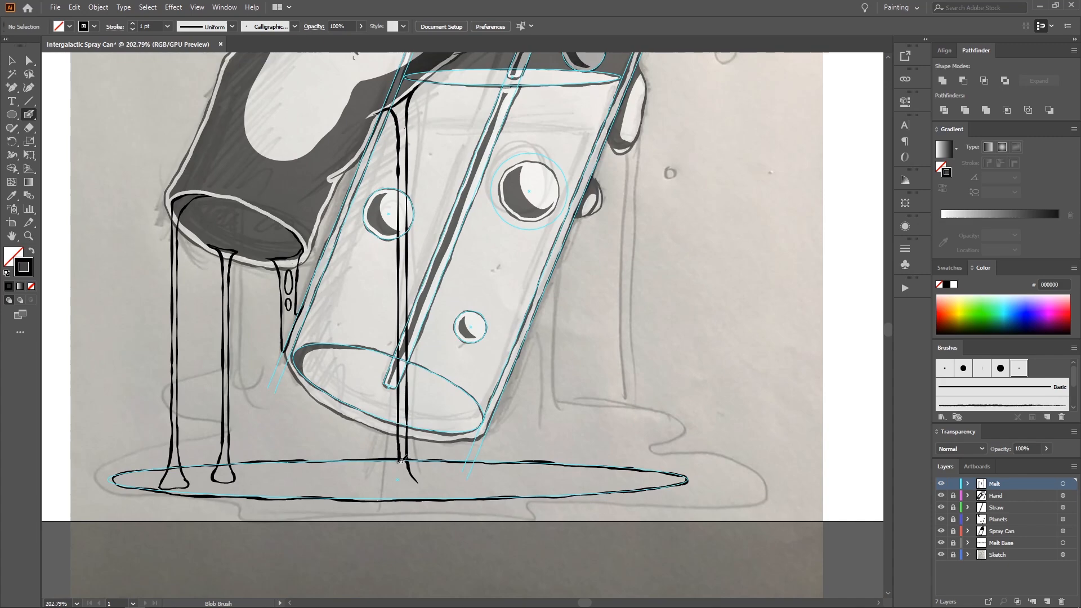
mouse_move(478, 306)
mouse_down()
mouse_move(461, 302)
mouse_move(347, 388)
mouse_up()
drag(330, 444, 363, 328)
Step: Try to ink the top and right side of a long drip from the fingertip beside the can to the puddle
key(z)
drag(365, 329, 273, 467)
mouse_move(411, 204)
mouse_down()
mouse_move(369, 255)
mouse_move(364, 207)
mouse_up()
mouse_move(383, 276)
mouse_down()
mouse_move(415, 188)
mouse_move(400, 188)
mouse_up()
mouse_move(451, 144)
mouse_down()
mouse_move(430, 186)
mouse_move(439, 189)
mouse_up()
key(shift+b)
drag(416, 130, 411, 148)
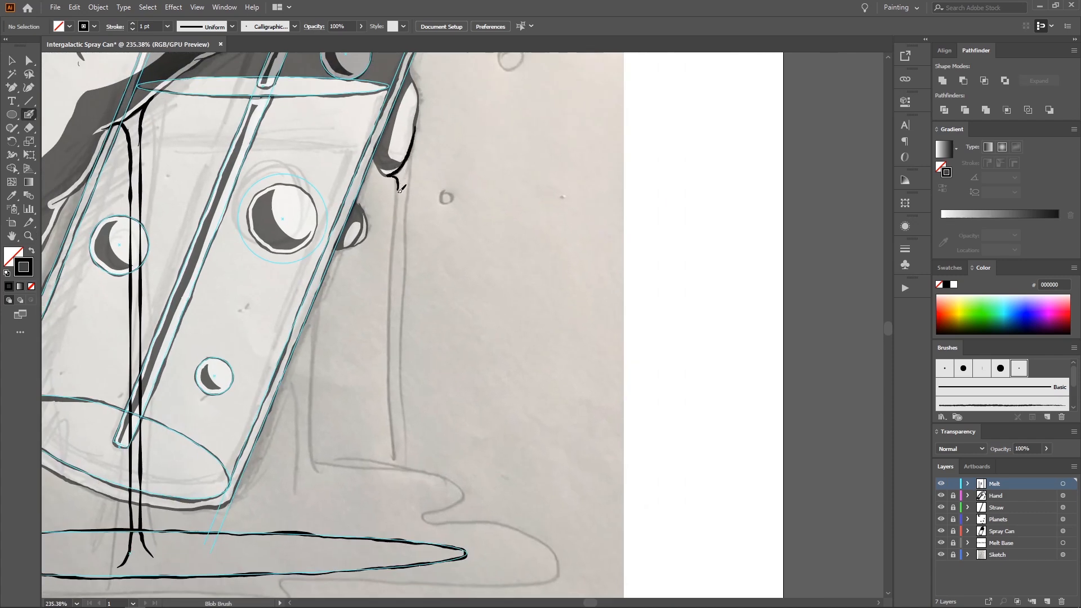
mouse_move(414, 150)
mouse_down()
mouse_move(407, 404)
mouse_move(417, 534)
mouse_up()
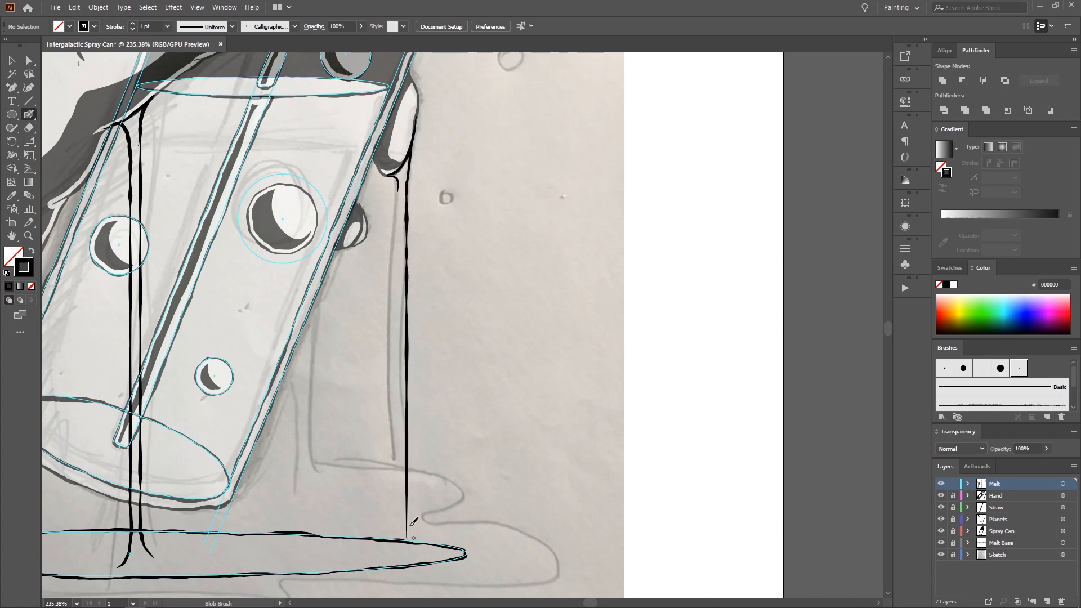
Step: Try to ink the left side of the fingertip drip parallel to its right side down toward the puddle
mouse_move(375, 175)
mouse_down()
mouse_move(414, 207)
mouse_move(415, 248)
mouse_move(418, 166)
mouse_up()
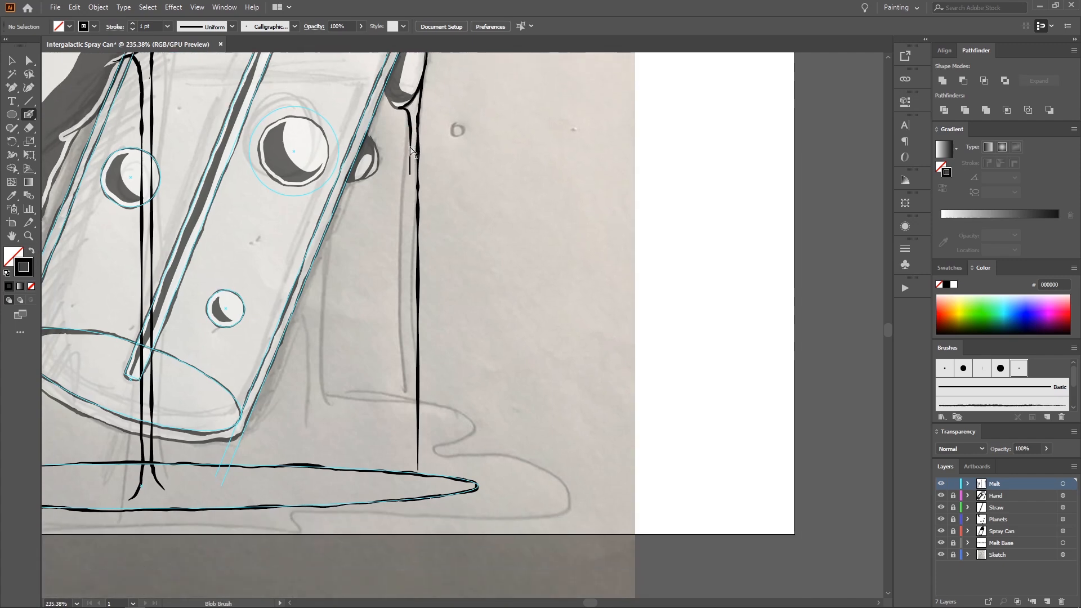
ctrl+click(410, 166)
ctrl+click(402, 165)
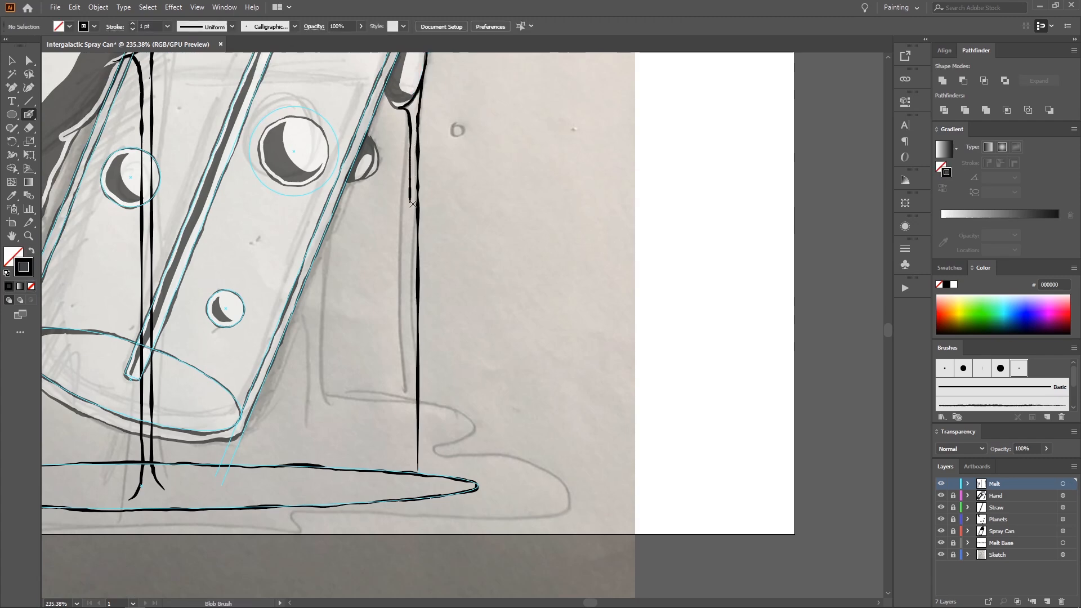
drag(413, 204, 407, 372)
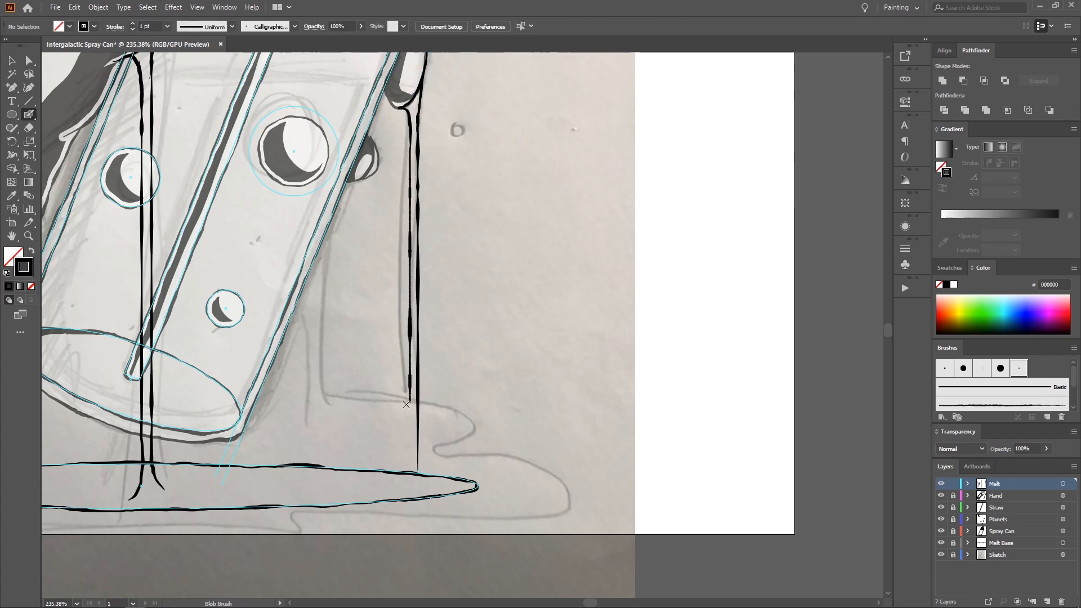
drag(404, 451, 404, 460)
mouse_move(401, 421)
mouse_down()
mouse_move(400, 344)
mouse_move(360, 452)
mouse_up()
drag(395, 369, 319, 355)
mouse_move(320, 355)
mouse_down()
mouse_move(367, 346)
mouse_move(353, 308)
mouse_move(405, 306)
mouse_up()
drag(404, 305, 409, 282)
drag(409, 282, 400, 337)
Step: Undo and erase the fingertip drip's long lines, and return to the Blob Brush
key(ctrl+z)
key(ctrl+z)
key(ctrl+z)
mouse_move(439, 139)
mouse_down()
mouse_move(402, 216)
mouse_move(442, 180)
mouse_move(435, 172)
mouse_up()
key(shift+e)
mouse_move(401, 212)
mouse_down()
mouse_move(405, 190)
mouse_move(384, 199)
mouse_move(405, 169)
mouse_move(383, 201)
mouse_move(448, 169)
mouse_up()
mouse_move(449, 169)
mouse_down()
mouse_move(433, 170)
mouse_move(453, 158)
mouse_up()
drag(454, 159, 465, 147)
key(shift+b)
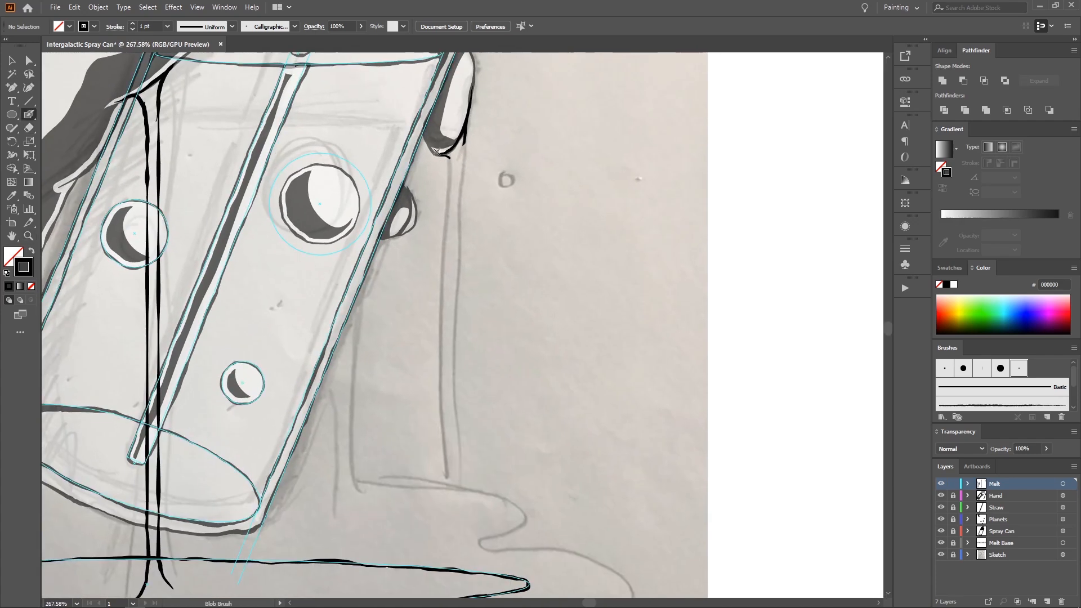
Step: Redo the top of the fingertip drip and ink its long right side from the finger down toward the puddle
key(ctrl+z)
key(ctrl+z)
drag(451, 163, 453, 201)
key(ctrl+z)
drag(461, 153, 461, 157)
key(ctrl+z)
drag(466, 117, 460, 157)
key(ctrl+z)
drag(466, 117, 466, 147)
key(ctrl+z)
key(ctrl+z)
mouse_move(466, 138)
mouse_down()
mouse_move(462, 493)
mouse_move(476, 558)
mouse_up()
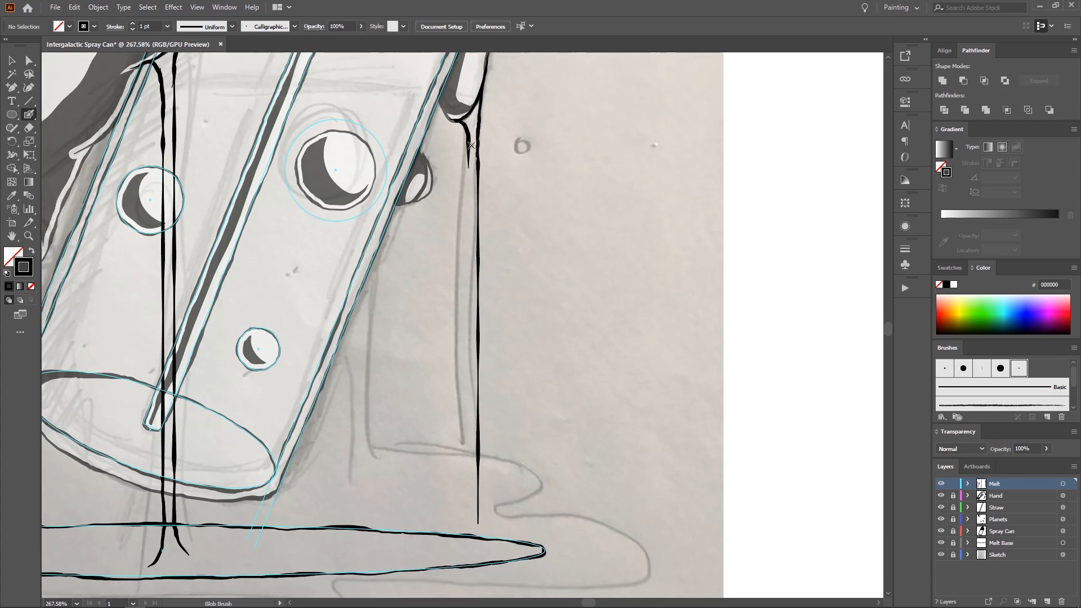
Step: Ink the left side of the fingertip drip parallel to the right side and close its flared foot in the puddle
key(ctrl+z)
drag(472, 172, 453, 505)
scroll(454, 505, down, 5)
scroll(454, 254, up, 2)
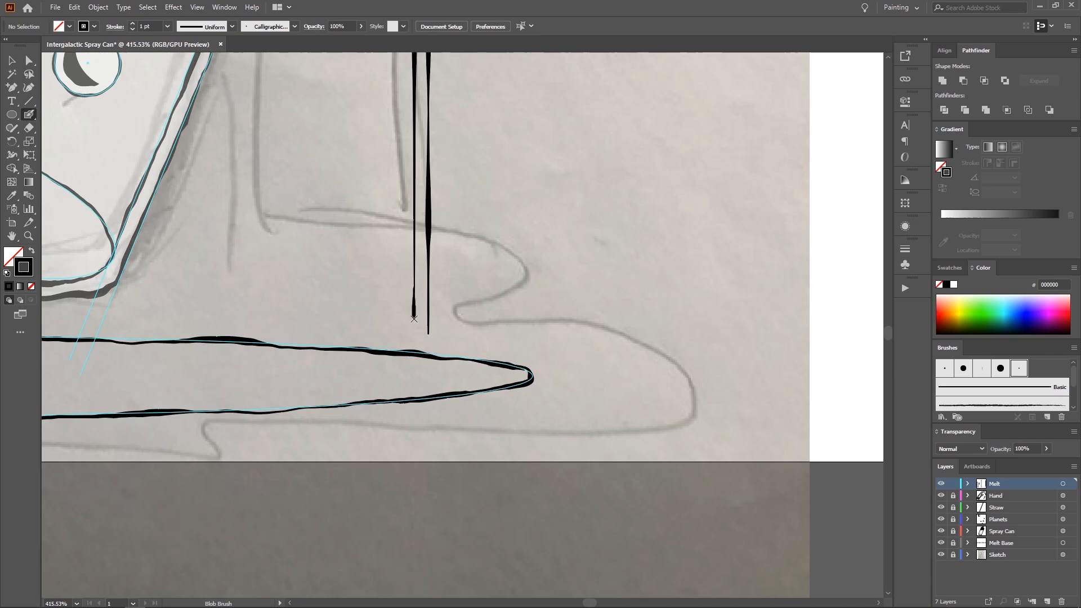
drag(413, 318, 398, 386)
mouse_move(429, 301)
mouse_down()
mouse_move(431, 377)
mouse_move(399, 385)
mouse_move(332, 321)
mouse_move(315, 413)
mouse_up()
mouse_move(422, 275)
mouse_down()
mouse_move(358, 275)
mouse_move(453, 270)
mouse_up()
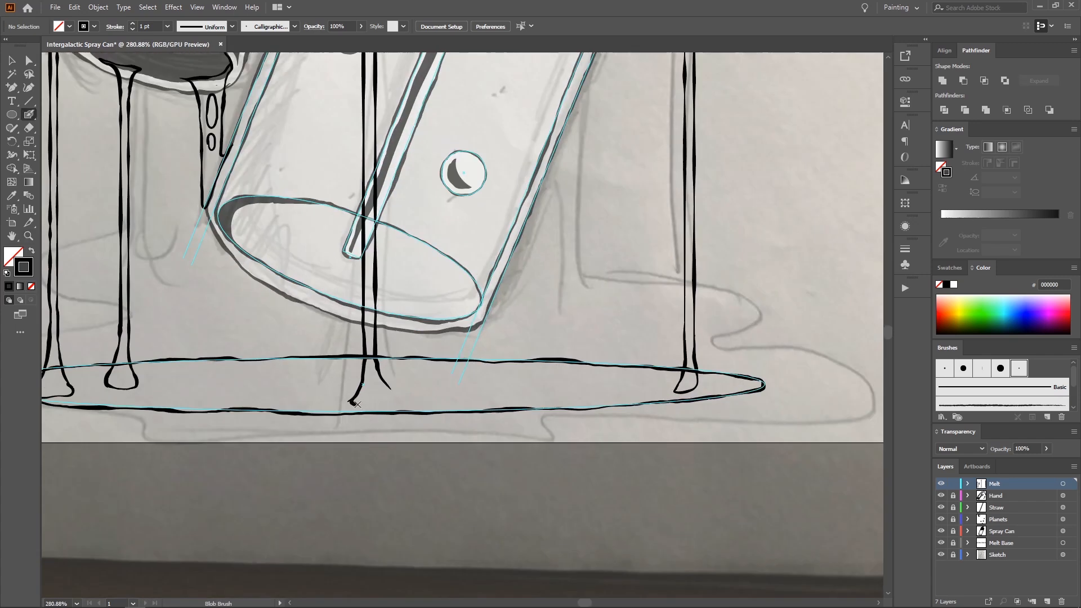
Step: Close the foot of the hand's long drip and ink a short flared drip with an oval highlight under the can's bottom corner
mouse_move(357, 404)
mouse_down()
mouse_move(390, 391)
mouse_move(380, 365)
mouse_move(420, 321)
mouse_move(472, 315)
mouse_move(496, 294)
mouse_move(470, 359)
mouse_up()
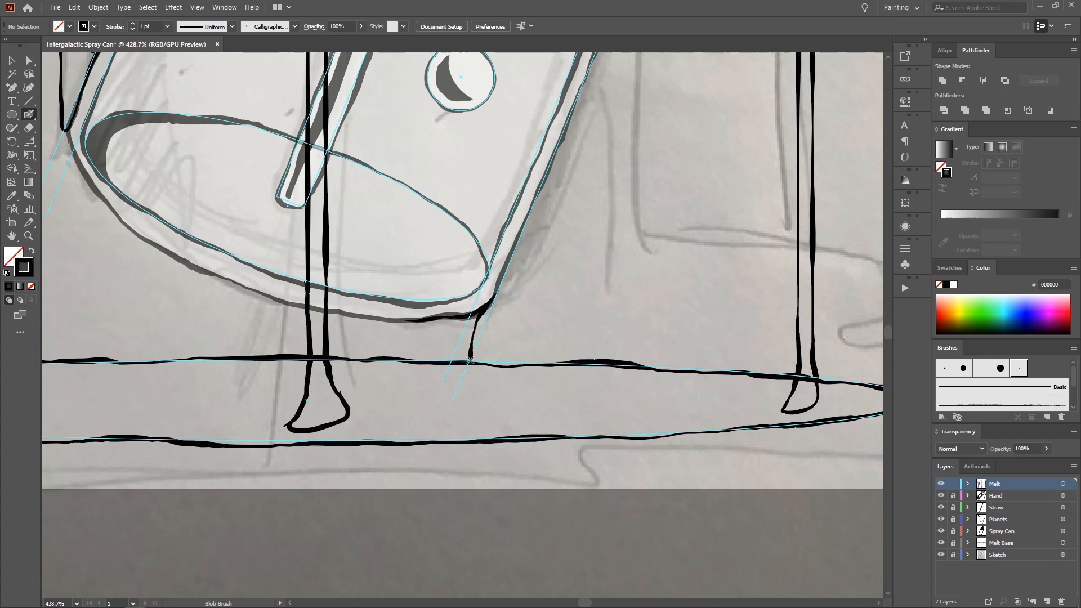
drag(472, 395, 496, 409)
key(ctrl+z)
mouse_move(392, 320)
mouse_down()
mouse_move(405, 321)
mouse_move(418, 360)
mouse_up()
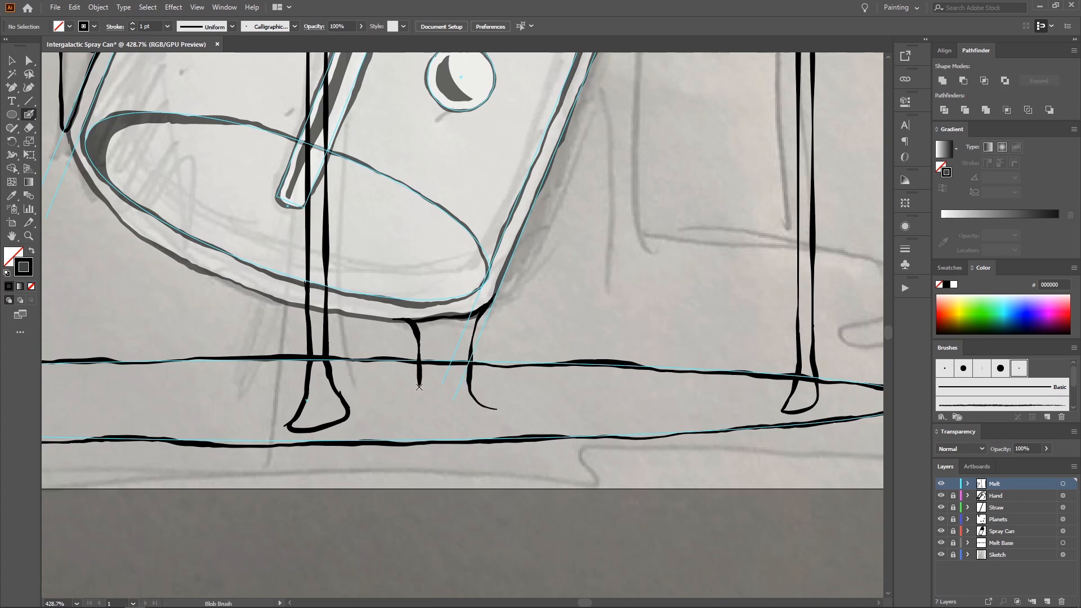
key(ctrl+z)
mouse_move(409, 320)
mouse_down()
mouse_move(424, 381)
mouse_move(407, 404)
mouse_move(423, 414)
mouse_move(475, 391)
mouse_up()
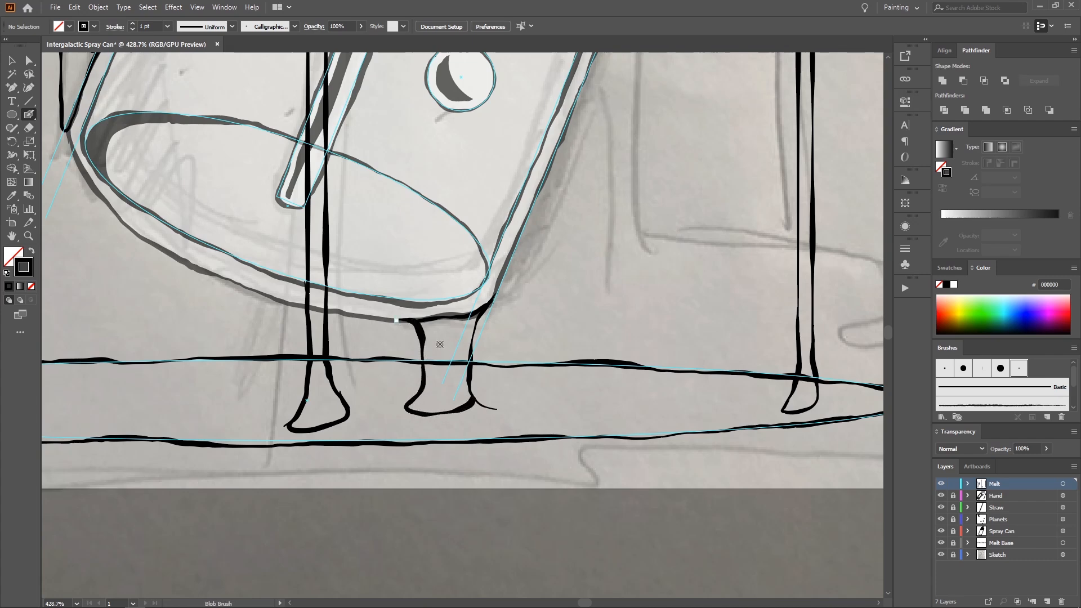
mouse_move(440, 333)
mouse_down()
mouse_move(440, 391)
mouse_move(459, 371)
mouse_move(438, 338)
mouse_up()
scroll(337, 394, down, 5)
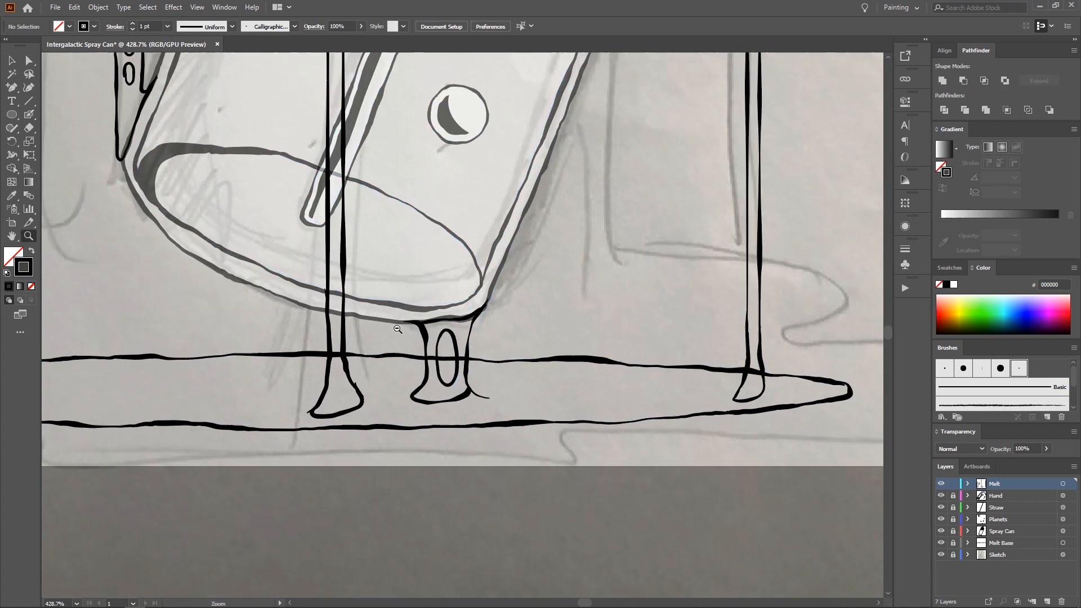
Step: Review the inked drips and puddle against the hand, can and pencil sketch across the whole illustration
mouse_move(402, 131)
mouse_down()
mouse_move(323, 277)
mouse_move(427, 229)
mouse_move(478, 146)
mouse_move(456, 467)
mouse_up()
mouse_move(455, 124)
mouse_down()
mouse_move(460, 163)
mouse_move(250, 153)
mouse_up()
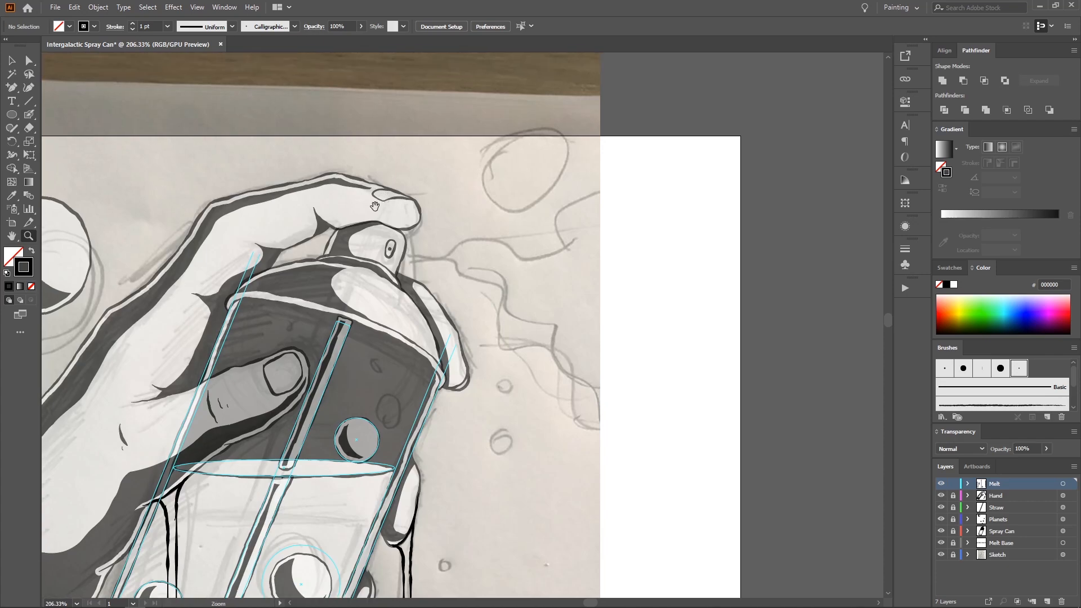
mouse_move(365, 169)
mouse_down()
mouse_move(435, 176)
mouse_move(441, 101)
mouse_up()
drag(428, 315, 471, 146)
drag(445, 338, 478, 270)
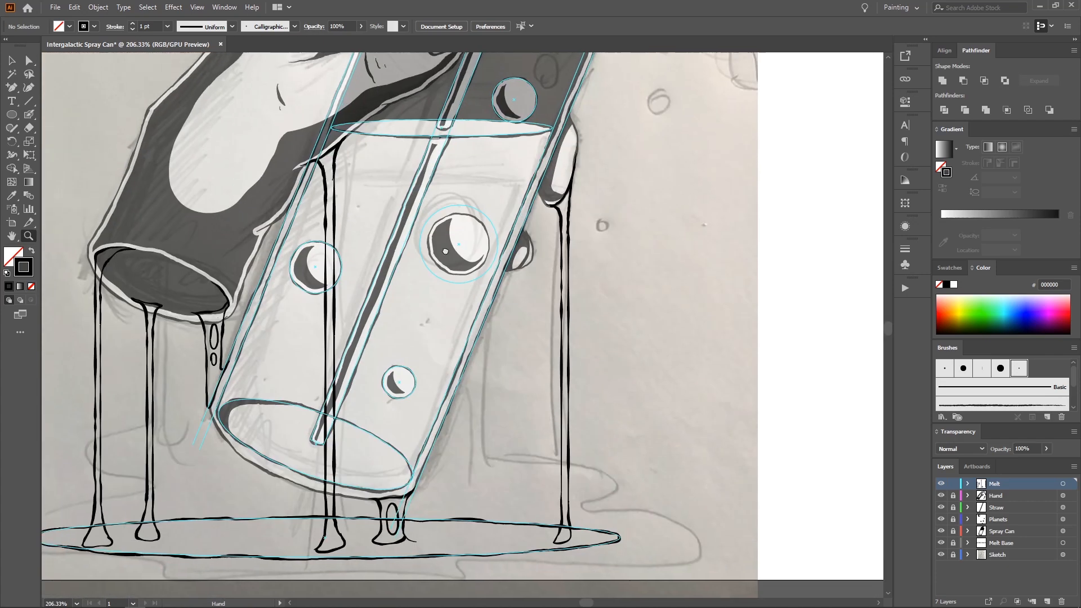
drag(457, 375, 468, 277)
scroll(536, 188, up, 3)
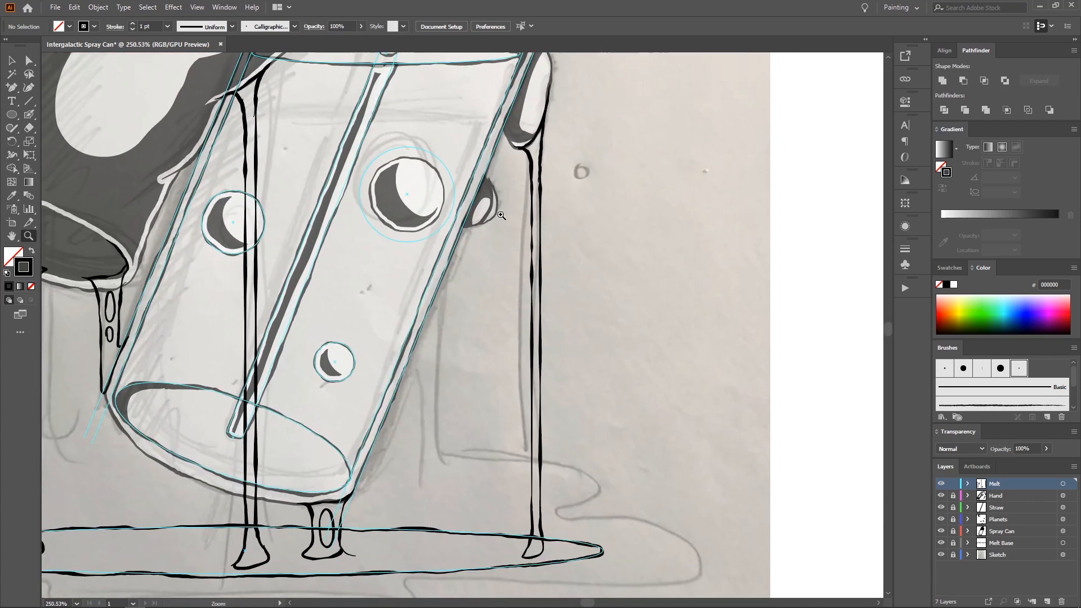
scroll(537, 188, down, 5)
scroll(298, 241, up, 2)
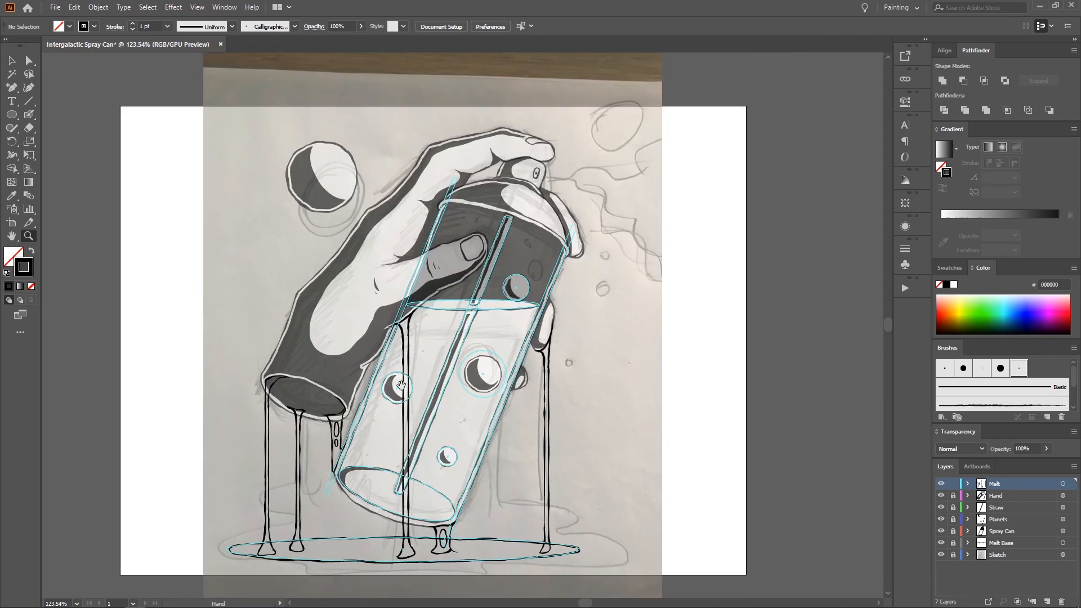
drag(442, 289, 452, 236)
drag(396, 214, 338, 169)
click(320, 177)
drag(368, 414, 308, 212)
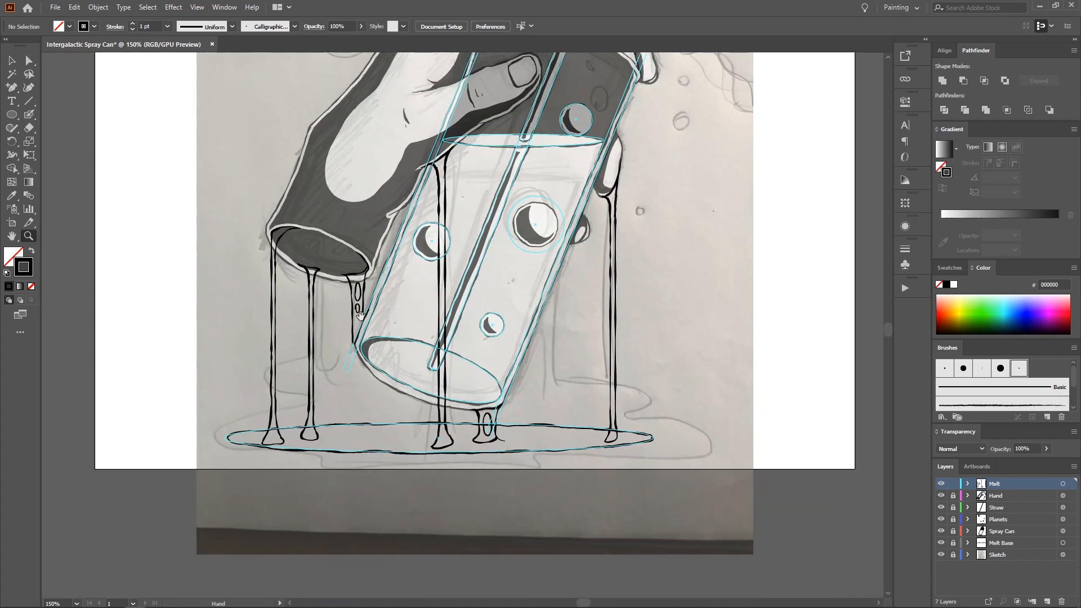
drag(378, 309, 313, 401)
key(alt+Tab)
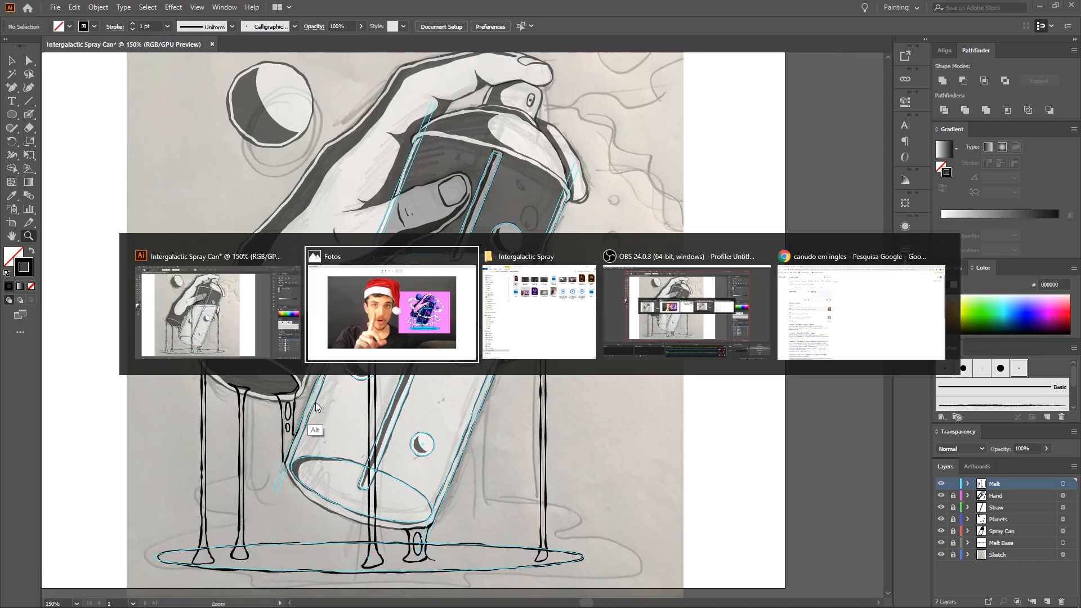
key(alt+Tab)
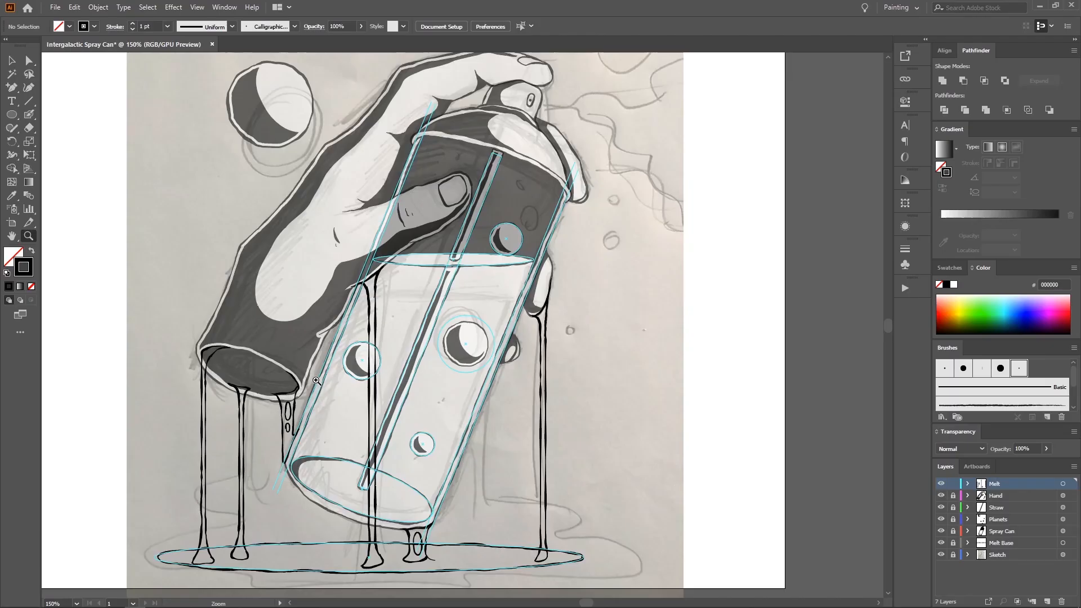
Step: Ink the left side of a thin drip from the can's lower left rim down to the puddle
drag(317, 381, 346, 275)
drag(309, 312, 411, 315)
key(shift+b)
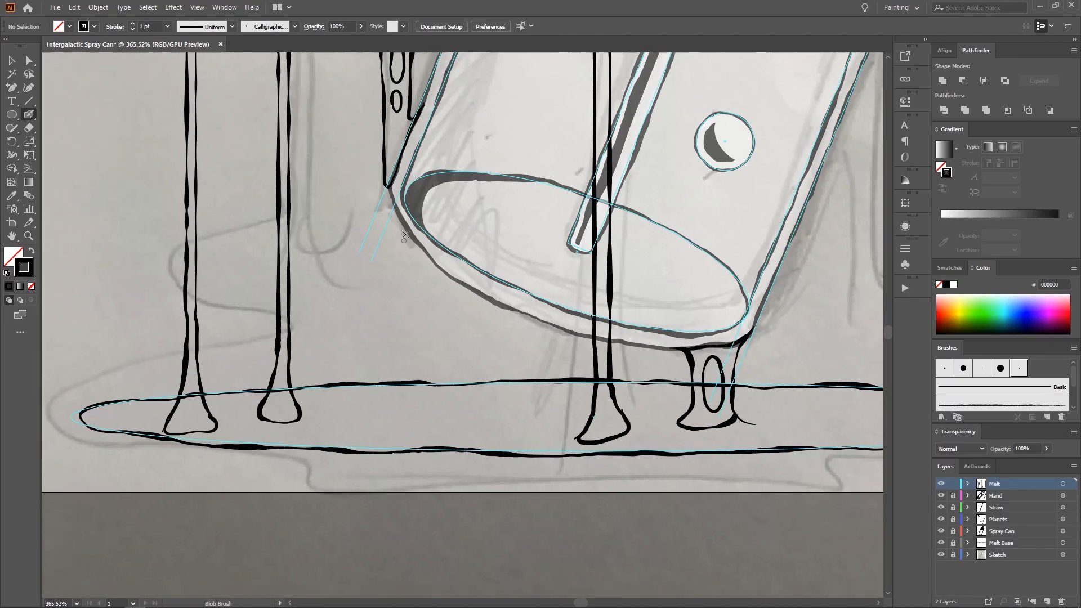
drag(410, 243, 414, 300)
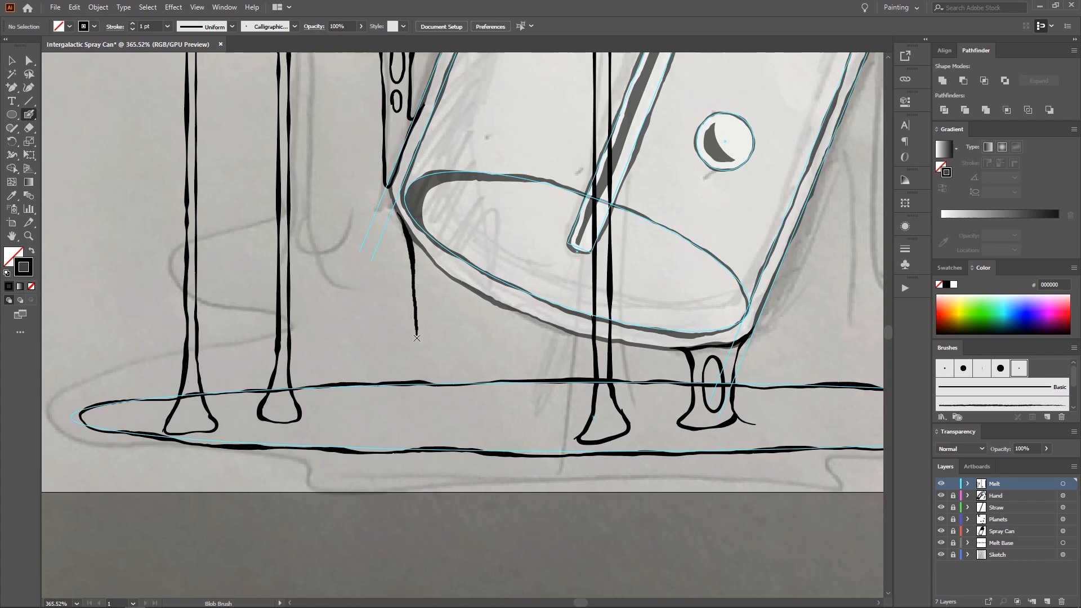
drag(415, 389, 414, 391)
Step: Thicken the can's rim beside the thin drip and ink its curved right side down to a small foot
drag(412, 238, 434, 264)
key(ctrl+z)
drag(400, 224, 428, 255)
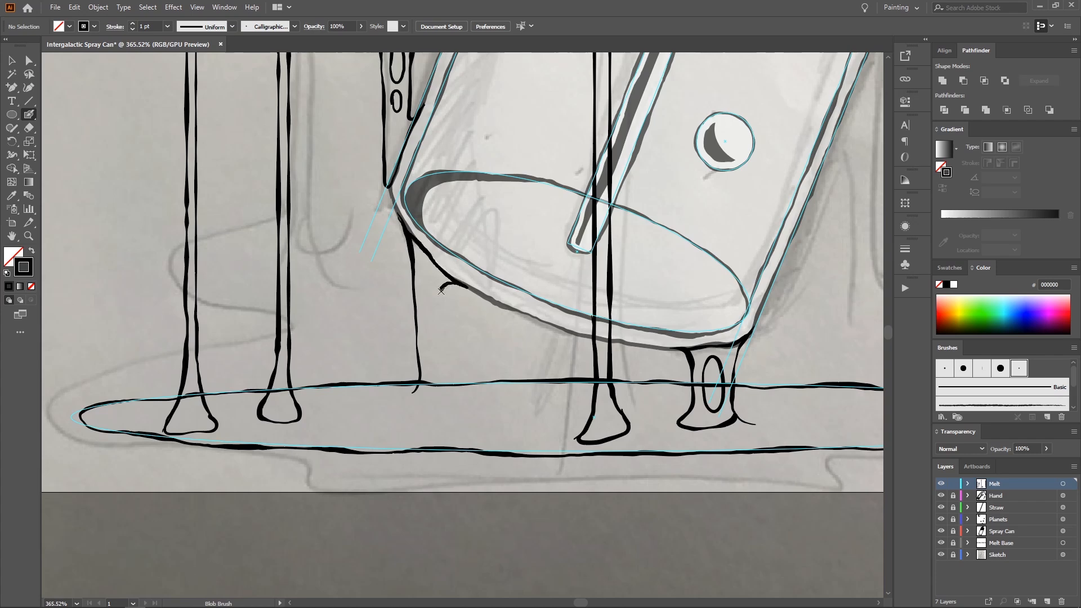
drag(435, 322, 432, 358)
key(ctrl+z)
drag(401, 223, 429, 260)
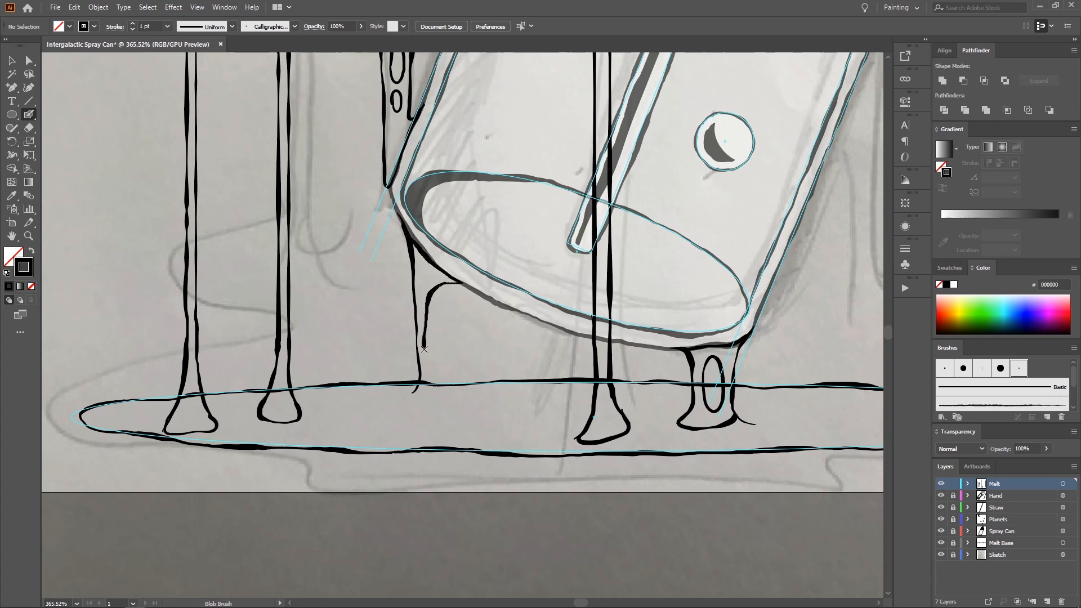
Step: Ink a double-lined melt contour from the upper fingertip along the can's edge to the finger below
key(z)
drag(437, 291, 391, 303)
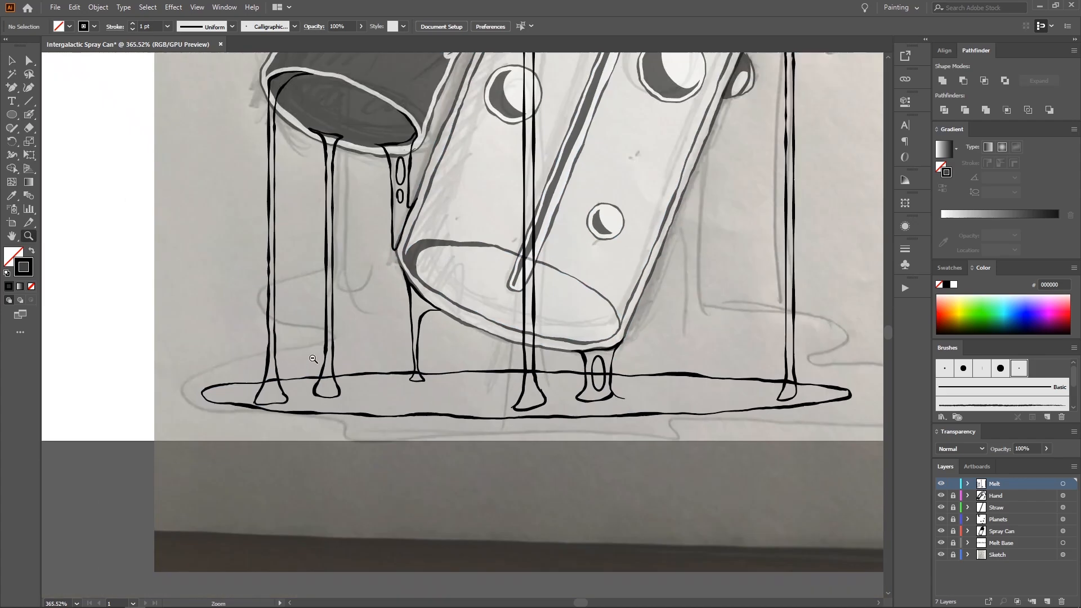
drag(379, 258, 270, 410)
drag(521, 269, 529, 301)
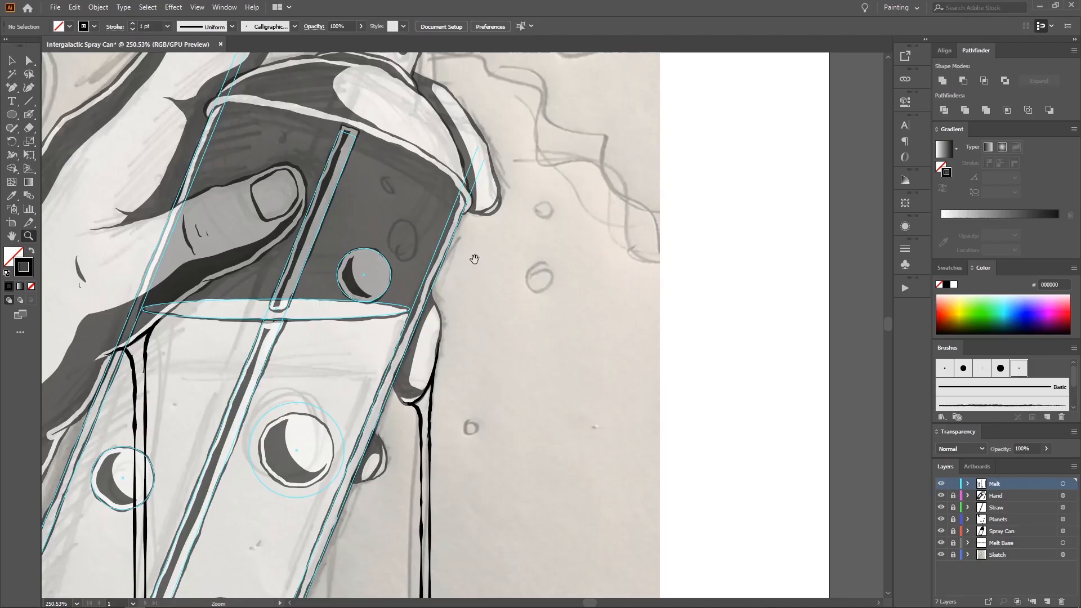
mouse_move(493, 247)
mouse_down()
mouse_move(529, 246)
mouse_move(482, 222)
mouse_up()
key(shift+b)
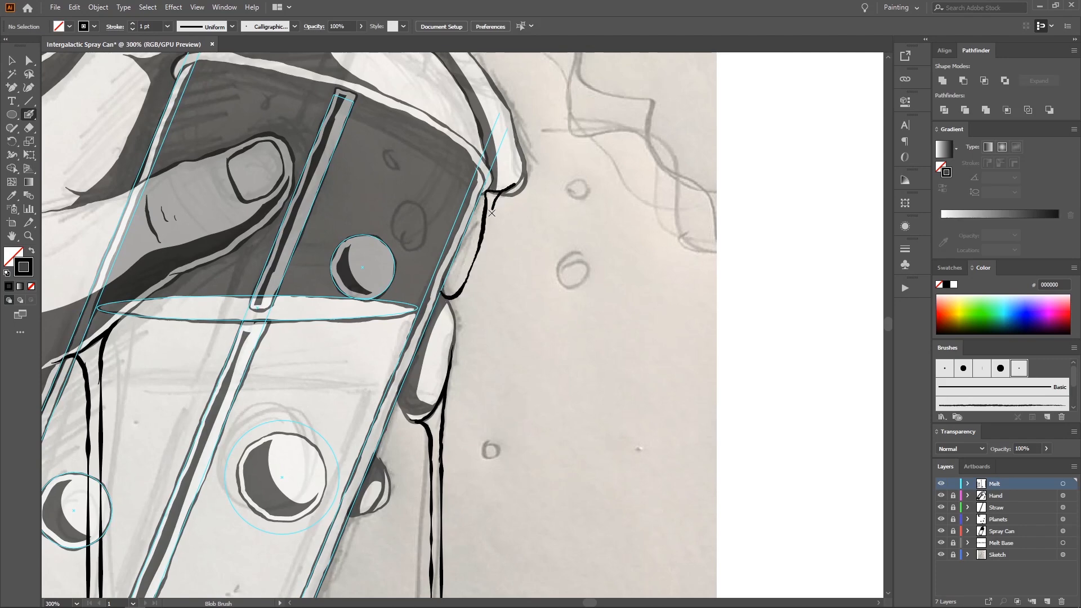
drag(487, 244, 460, 300)
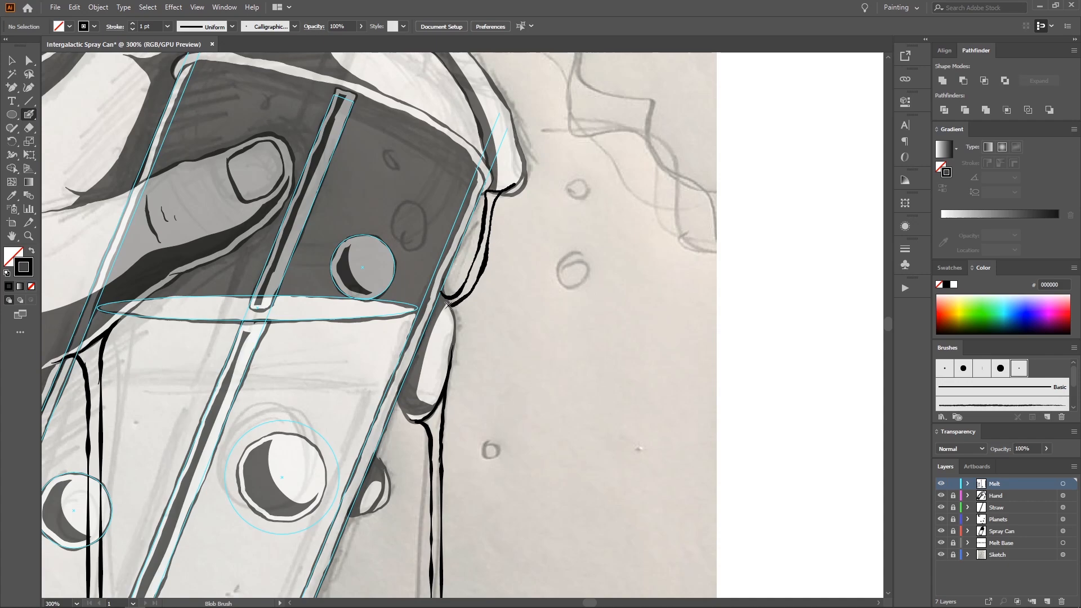
Step: Replace the top of the hand's long drip with a wavy melt edge between hand and can that arches into its left side
key(z)
drag(490, 221, 414, 194)
key(space)
drag(337, 239, 409, 178)
mouse_move(325, 272)
mouse_down()
mouse_move(439, 179)
mouse_move(441, 248)
mouse_move(433, 209)
mouse_up()
key(shift+e)
key(shift+b)
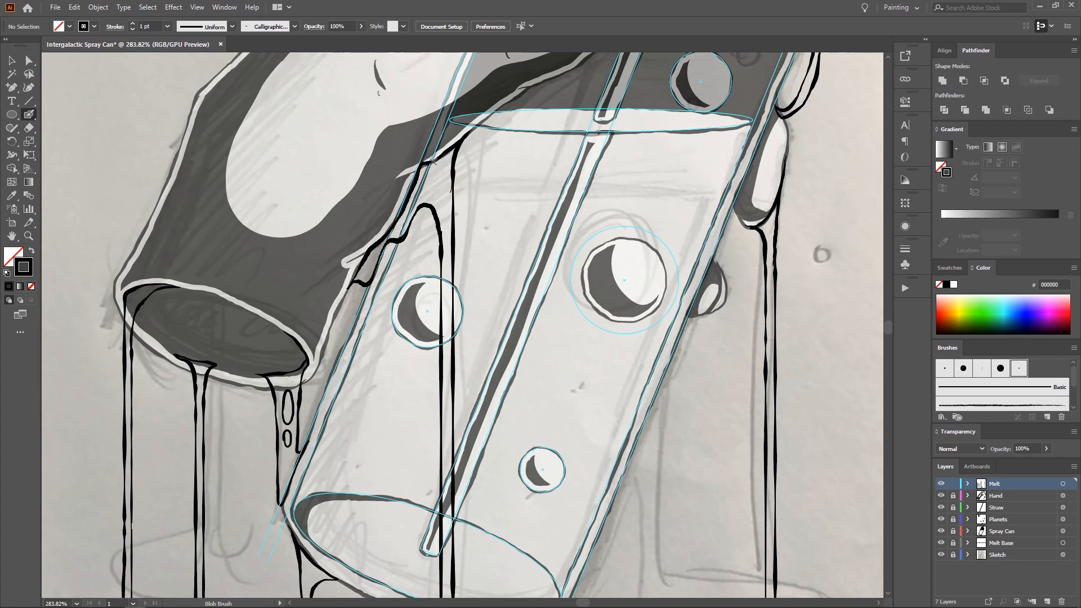
key(shift+e)
scroll(416, 161, up, 2)
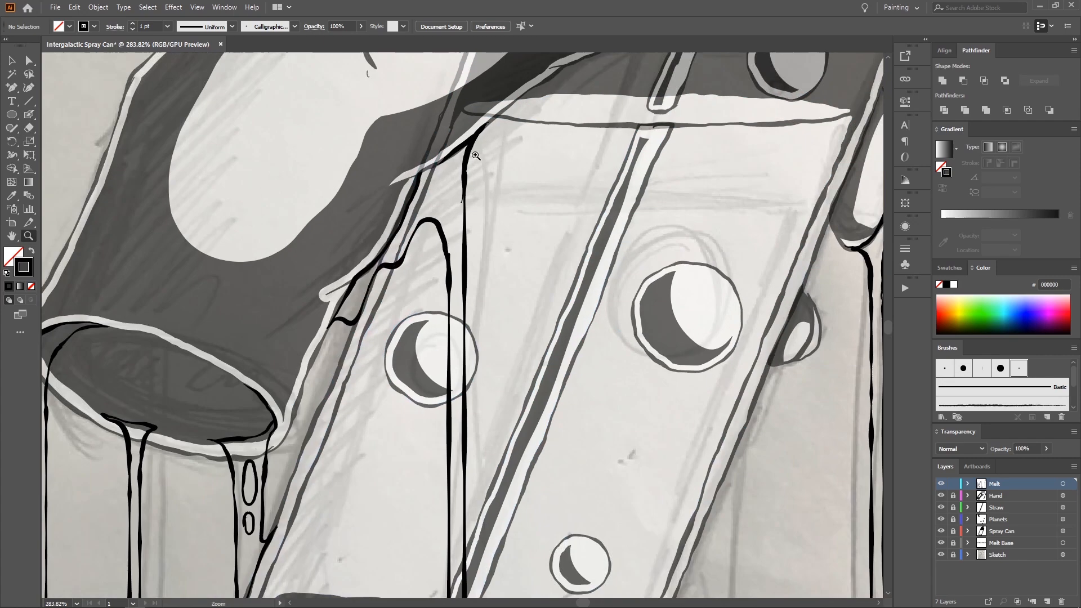
key(shift+b)
Step: Try to ink a melt stroke along the lower part of the can's right edge
scroll(463, 147, down, 6)
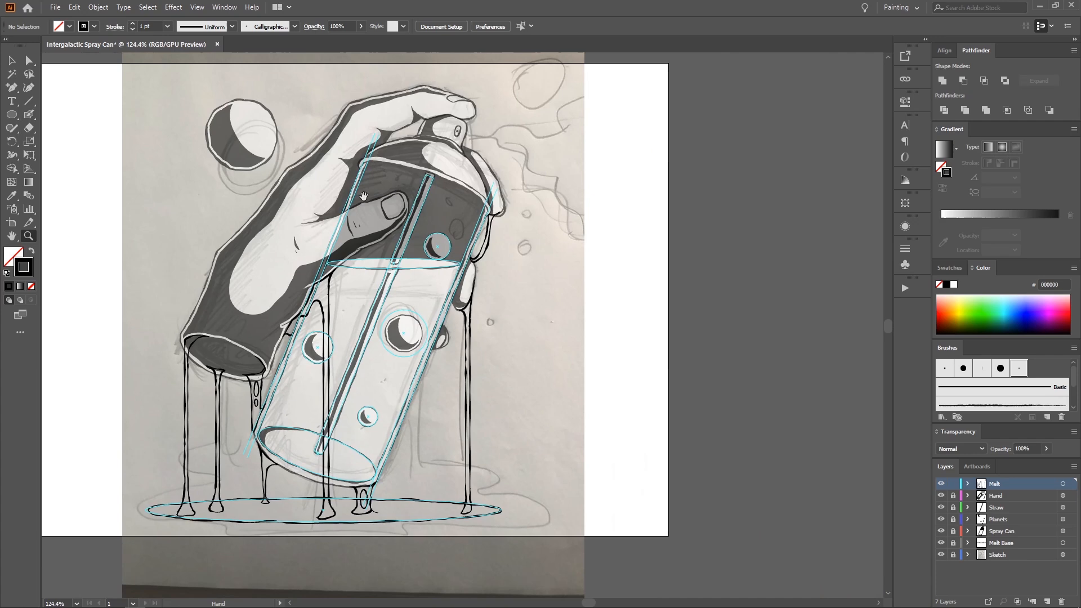
drag(364, 196, 375, 138)
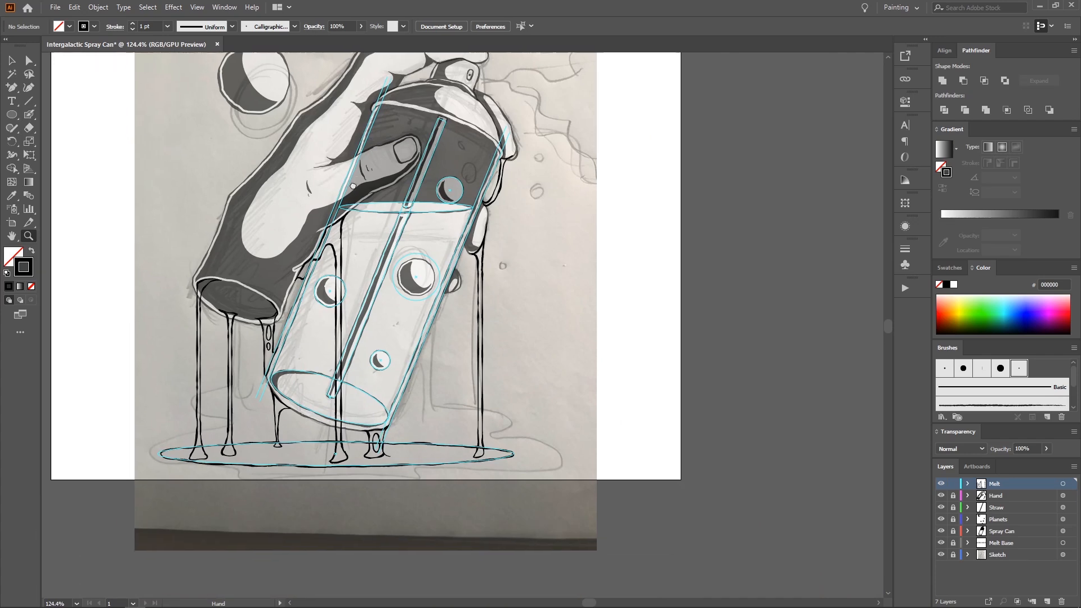
drag(426, 281, 381, 160)
drag(381, 160, 364, 201)
drag(364, 202, 399, 204)
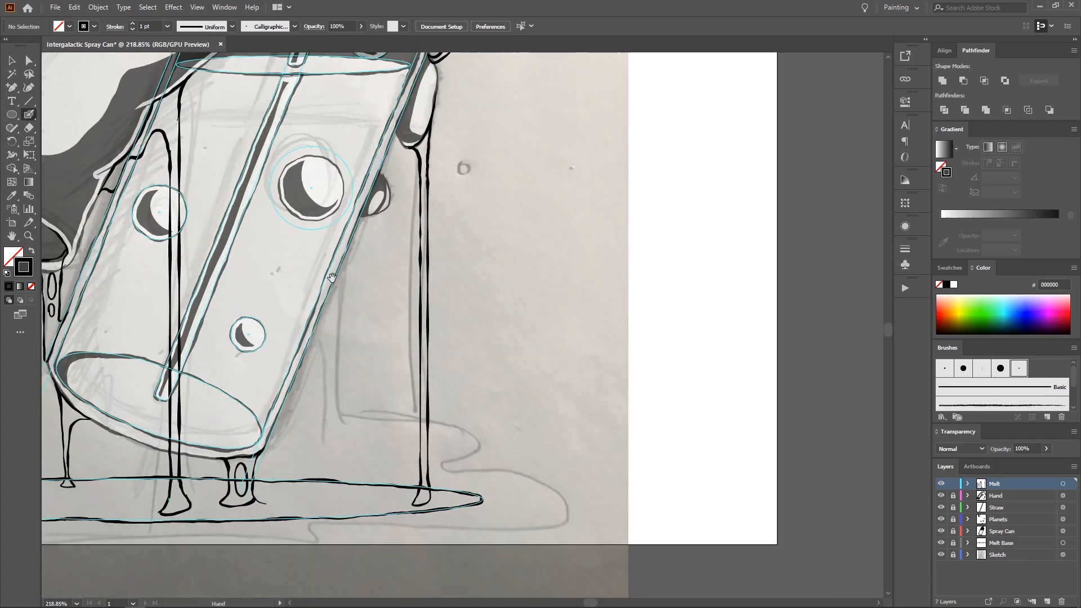
drag(338, 269, 374, 232)
drag(396, 197, 392, 235)
drag(369, 251, 378, 253)
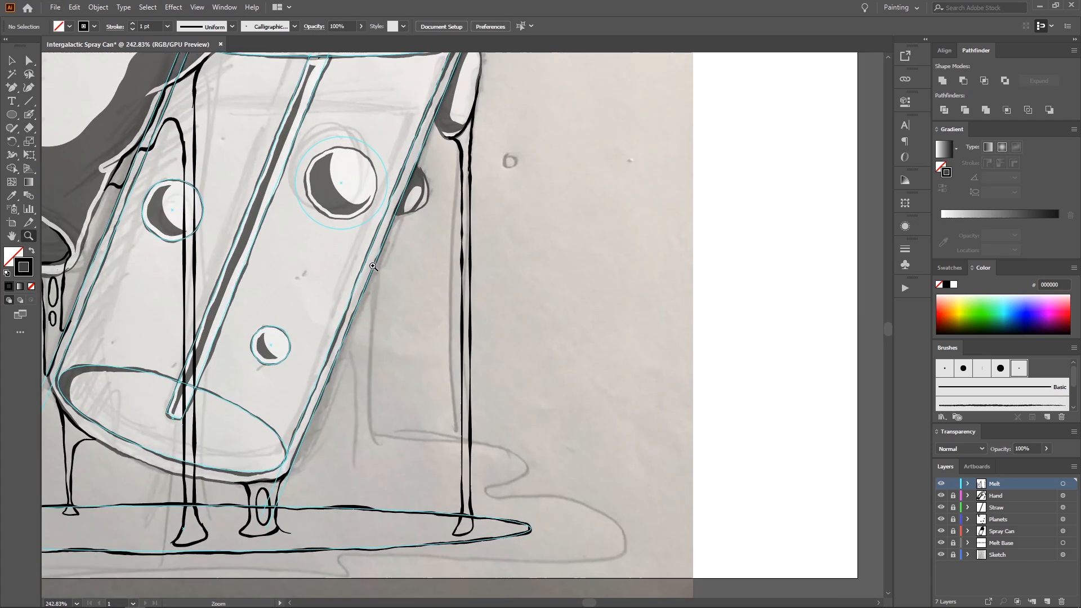
drag(336, 356, 348, 327)
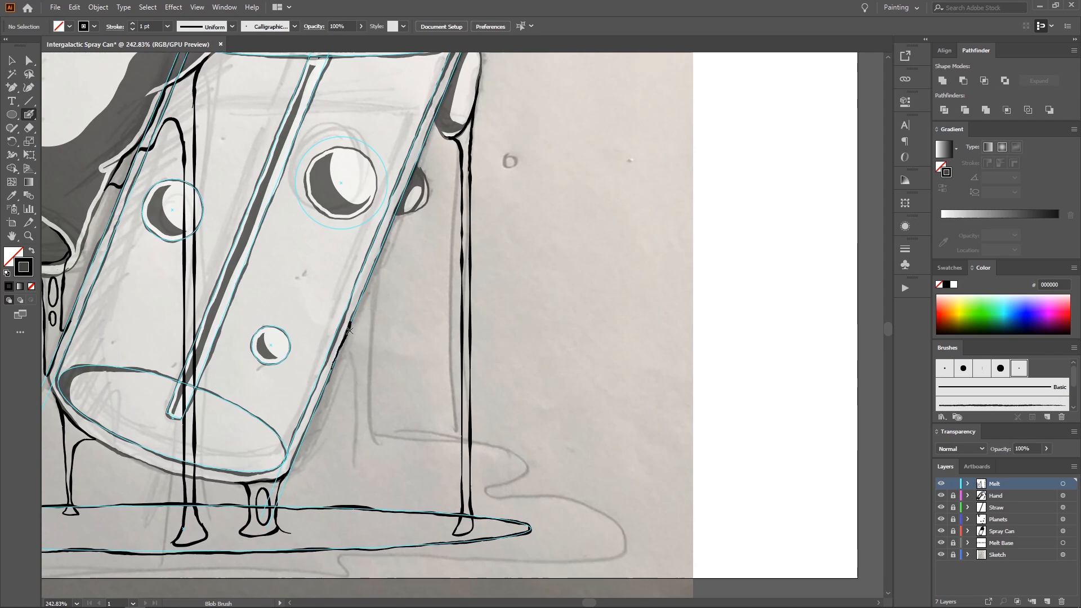
key(ctrl+z)
Step: Erase the fingertip drip's upper left join and part of its foot, and round off the top of its left line
drag(387, 248, 428, 226)
drag(428, 226, 439, 207)
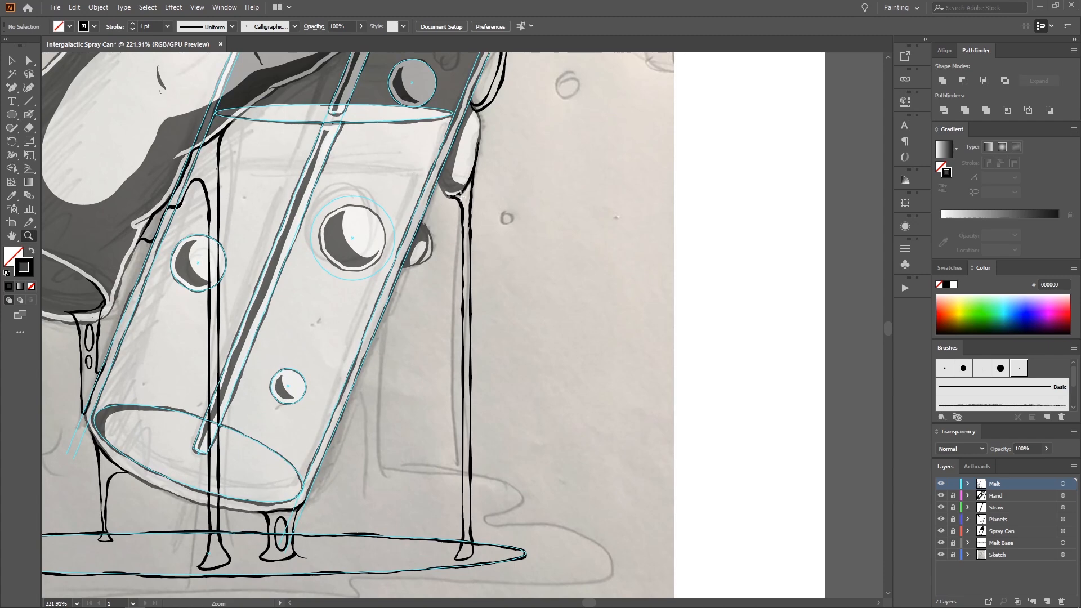
key(shift+e)
mouse_move(466, 541)
mouse_down()
mouse_move(457, 550)
mouse_move(465, 534)
mouse_up()
key(shift+b)
Step: Ink a new left side for the fingertip drip, arching out from the can's edge above the planet and running down to the puddle
drag(435, 210, 437, 235)
key(ctrl+z)
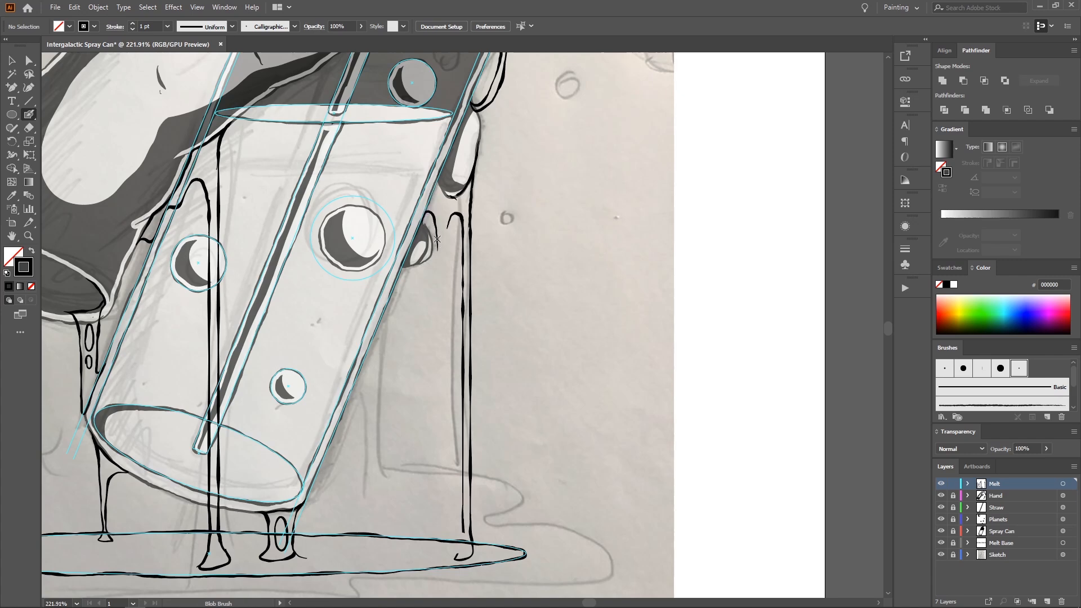
drag(437, 245, 432, 498)
scroll(434, 496, down, 2)
scroll(433, 495, up, 1)
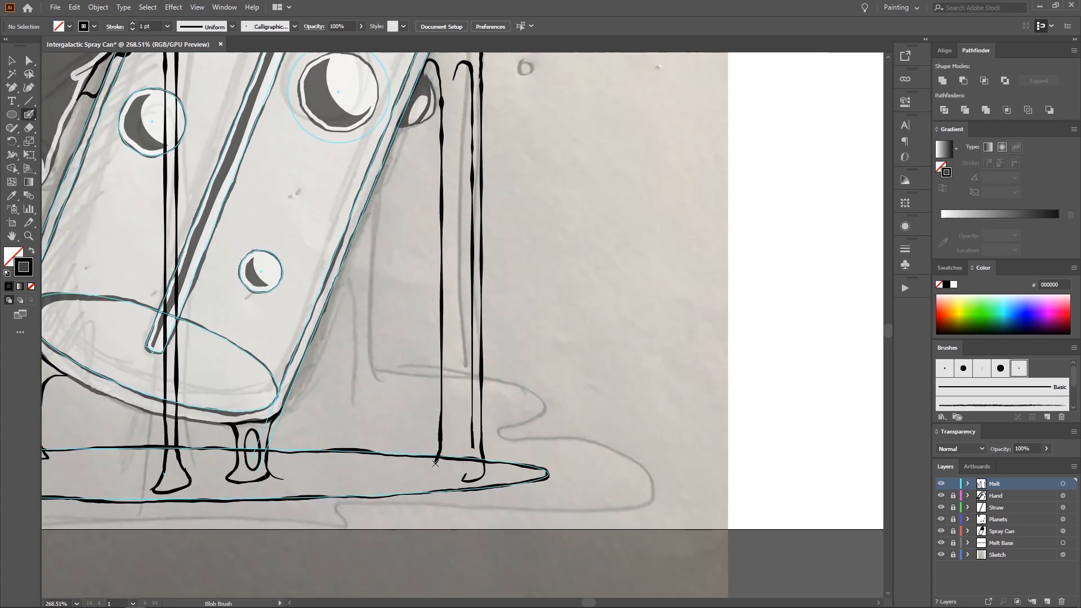
Step: Delete the hooked old left line inside the widened fingertip drip and return to the Blob Brush
scroll(442, 405, up, 3)
key(a)
click(461, 262)
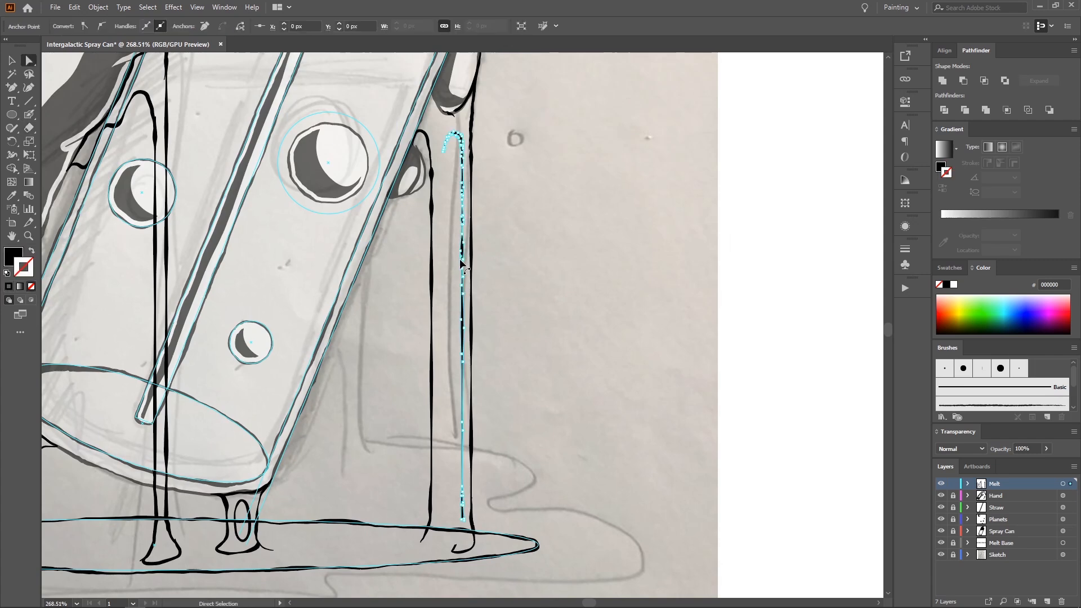
key(Delete)
scroll(454, 226, up, 1)
key(z)
click(454, 148)
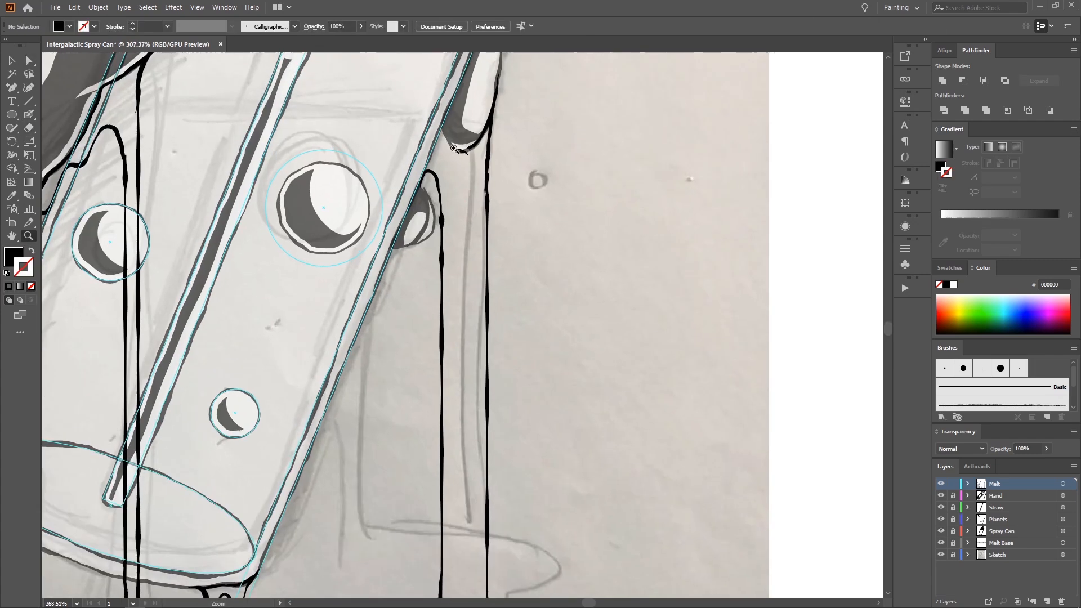
key(shift+b)
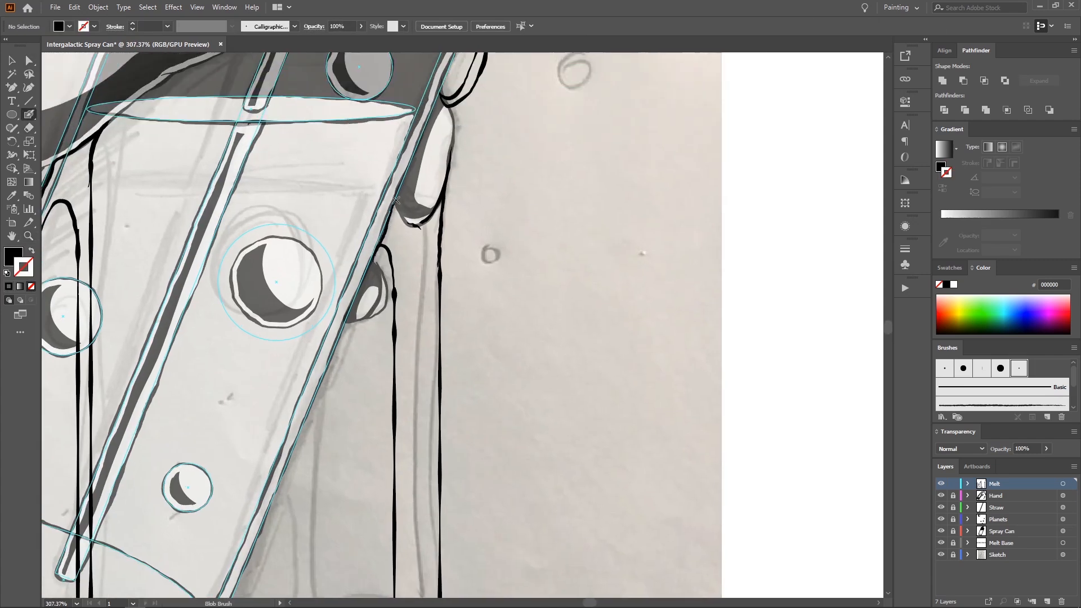
Step: Erase the end of the fingertip drip's line and ink a flared, closed foot for the drip on the puddle
scroll(461, 338, down, 8)
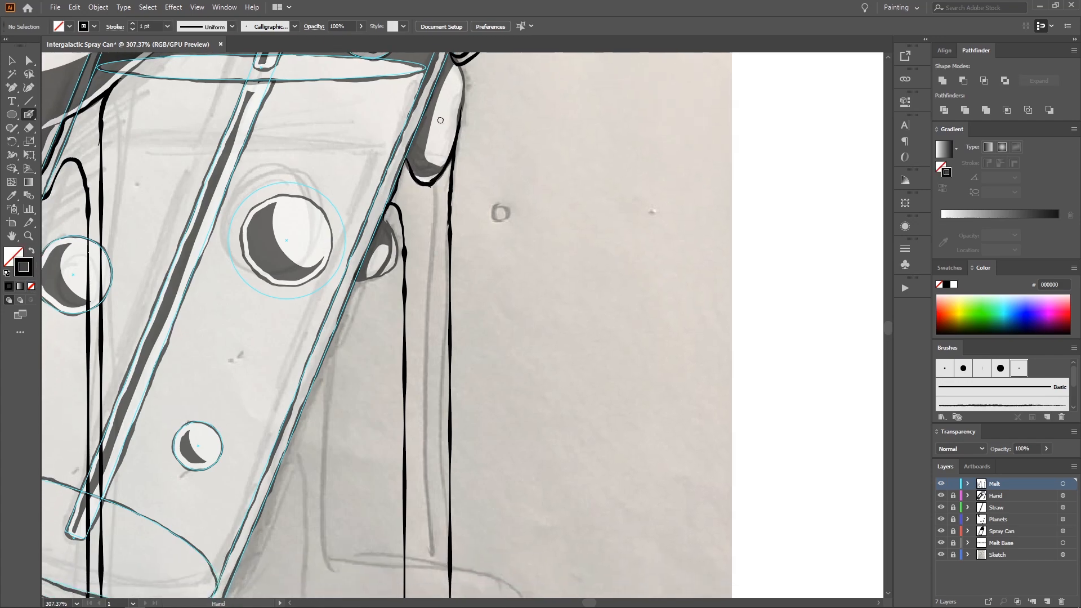
key(shift+e)
mouse_move(509, 490)
mouse_down()
mouse_move(497, 470)
mouse_move(528, 441)
mouse_move(511, 470)
mouse_up()
scroll(528, 441, right, 1)
key(shift+b)
drag(448, 425, 460, 418)
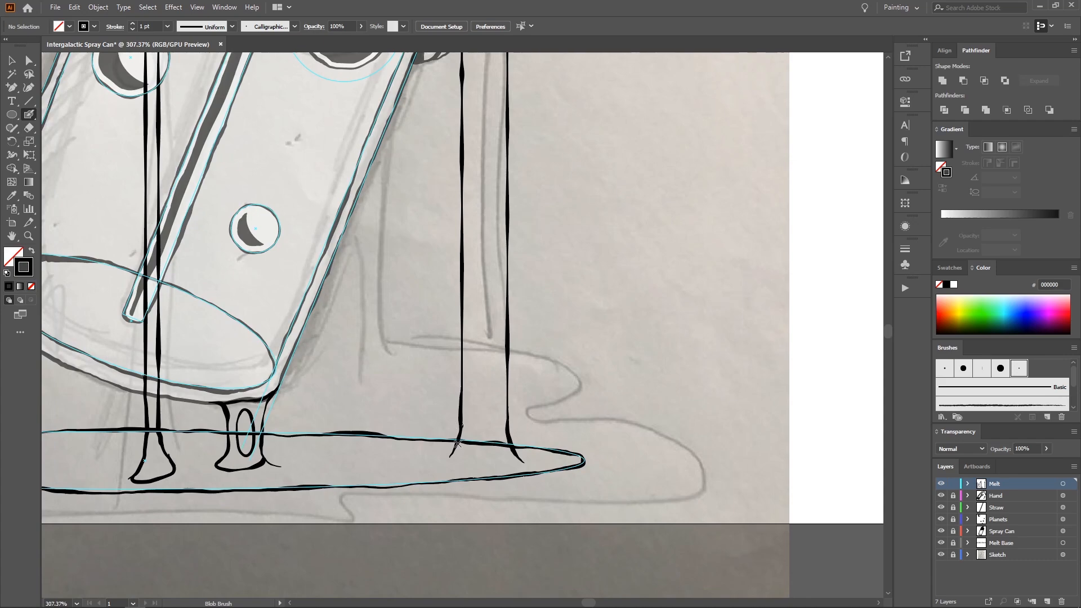
key(ctrl+z)
mouse_move(463, 466)
mouse_down()
mouse_move(507, 468)
mouse_move(513, 449)
mouse_up()
Step: Ink a tall rounded hole in the upper part of the fingertip drip and a smaller oval hole beneath it
drag(509, 391, 480, 402)
drag(480, 401, 430, 386)
mouse_move(448, 227)
mouse_down()
mouse_move(482, 233)
mouse_move(472, 359)
mouse_up()
scroll(482, 232, up, 2)
key(shift+b)
mouse_move(454, 151)
mouse_down()
mouse_move(440, 155)
mouse_move(436, 187)
mouse_move(440, 267)
mouse_move(460, 289)
mouse_move(471, 197)
mouse_up()
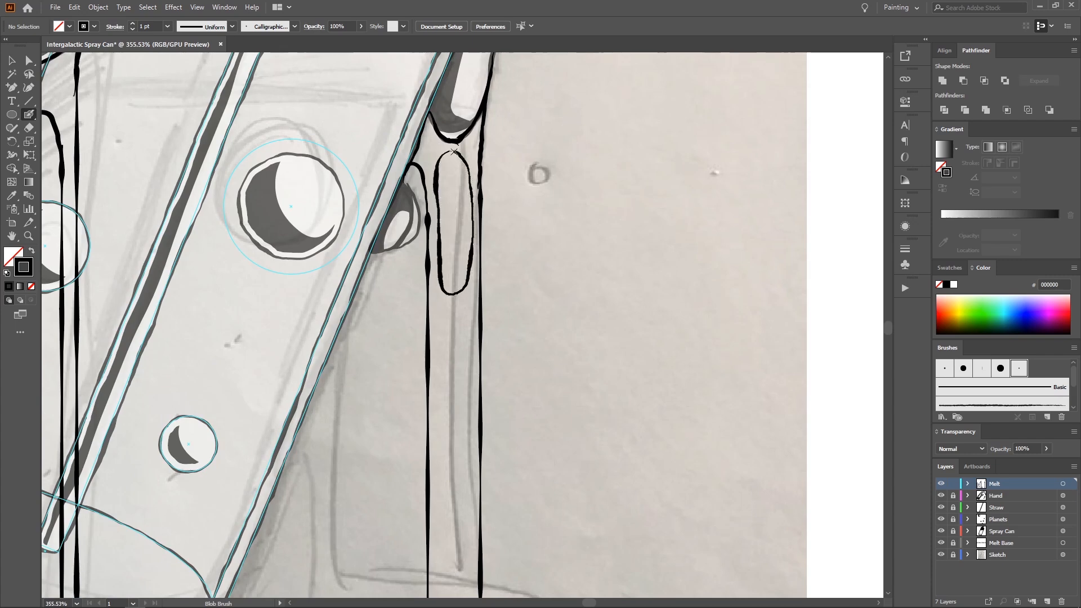
drag(454, 151, 450, 152)
scroll(451, 225, down, 3)
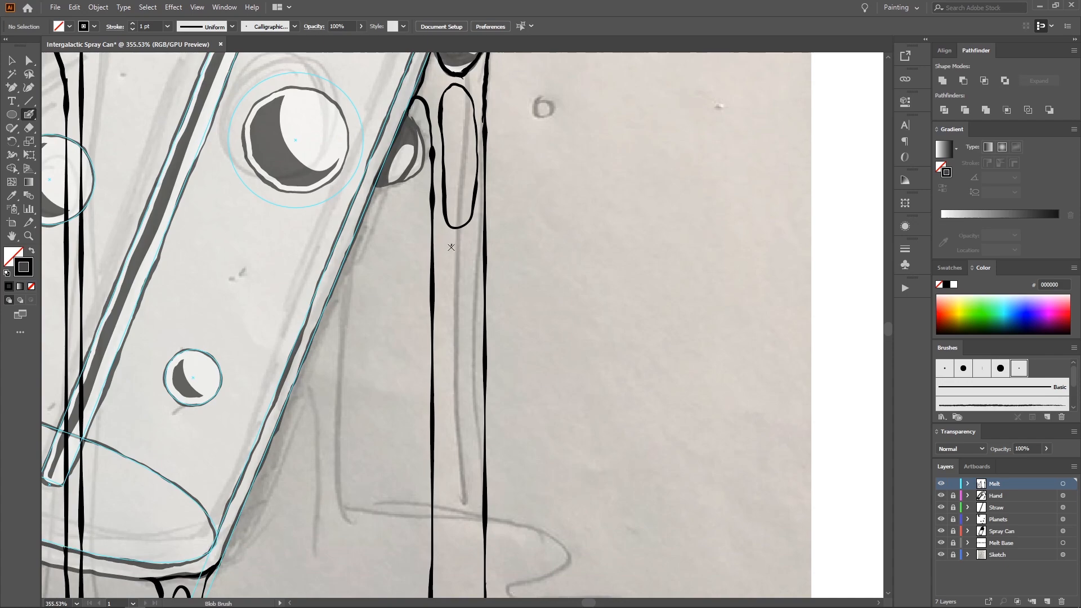
mouse_move(450, 246)
mouse_down()
mouse_move(451, 292)
mouse_move(474, 244)
mouse_move(450, 247)
mouse_up()
Step: Ink a long, narrow arched hole inside the lower part of the fingertip drip, reaching down to its foot
mouse_move(496, 360)
mouse_down()
mouse_move(439, 332)
mouse_move(461, 247)
mouse_move(395, 313)
mouse_move(557, 263)
mouse_move(441, 274)
mouse_move(457, 247)
mouse_move(438, 268)
mouse_up()
mouse_move(435, 328)
mouse_down()
mouse_move(468, 277)
mouse_move(458, 343)
mouse_up()
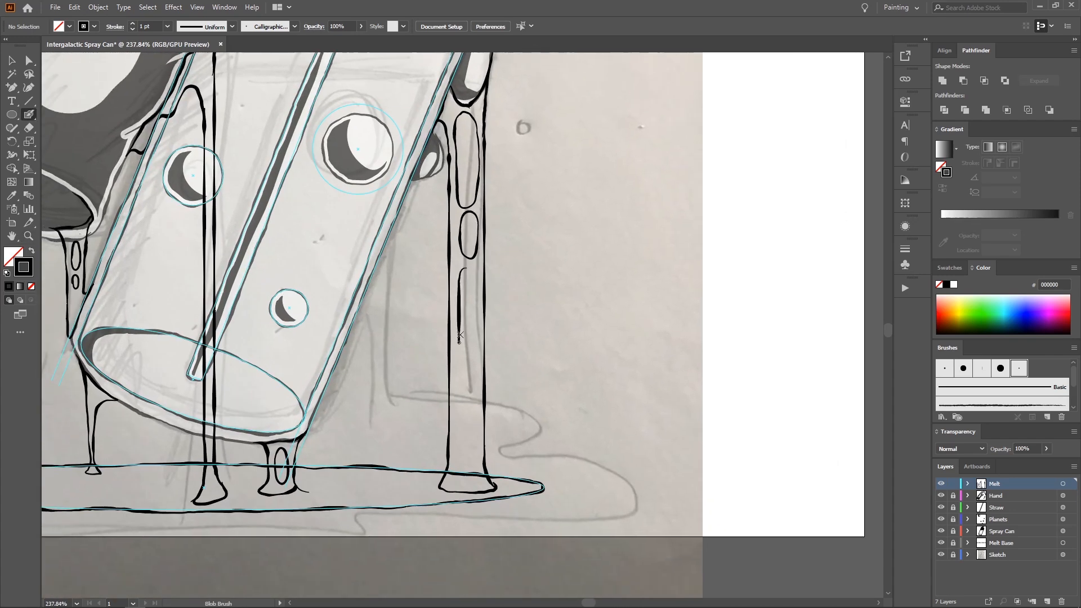
key(ctrl+z)
key(ctrl+z)
drag(456, 337, 455, 446)
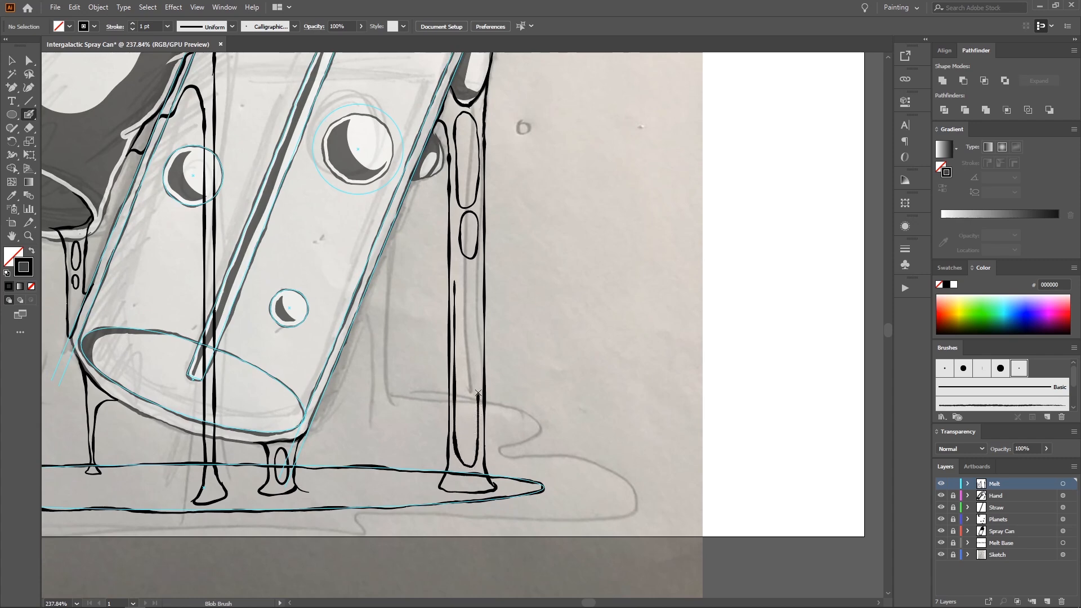
mouse_move(476, 327)
mouse_down()
mouse_move(466, 276)
mouse_move(453, 285)
mouse_move(349, 222)
mouse_up()
Step: Ink both sides of a wide drip hanging off the can's lower right edge, with a rounded arch on the inner side
mouse_move(349, 222)
mouse_down()
mouse_move(323, 281)
mouse_move(393, 326)
mouse_move(415, 299)
mouse_move(442, 198)
mouse_move(341, 192)
mouse_up()
mouse_move(348, 196)
mouse_down()
mouse_move(381, 282)
mouse_move(427, 312)
mouse_move(451, 301)
mouse_up()
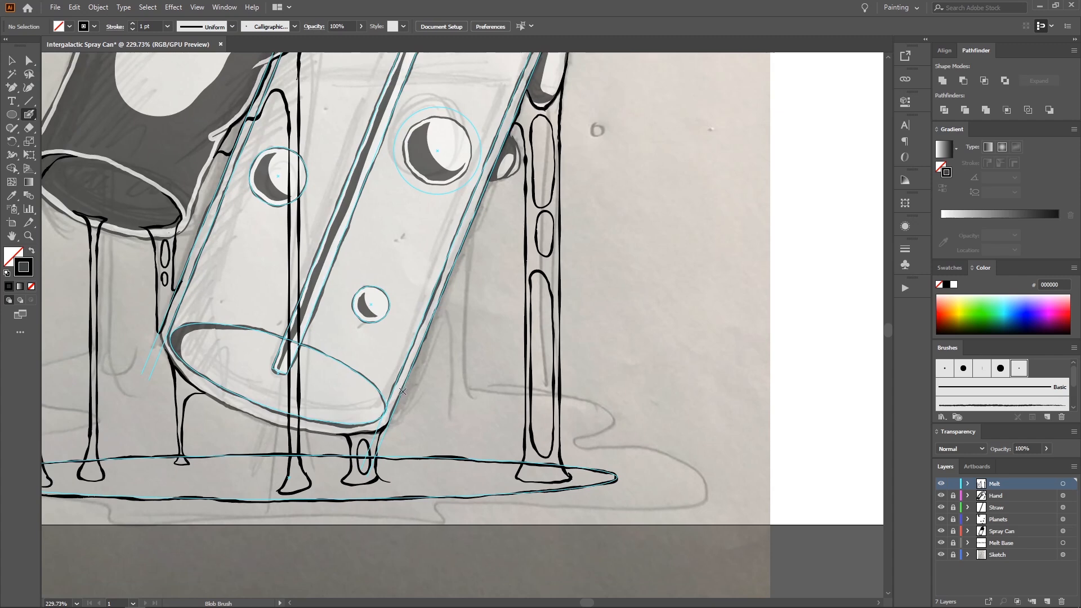
drag(420, 344, 438, 297)
key(ctrl+z)
mouse_move(466, 237)
mouse_down()
mouse_move(482, 198)
mouse_move(470, 227)
mouse_move(455, 228)
mouse_move(456, 214)
mouse_up()
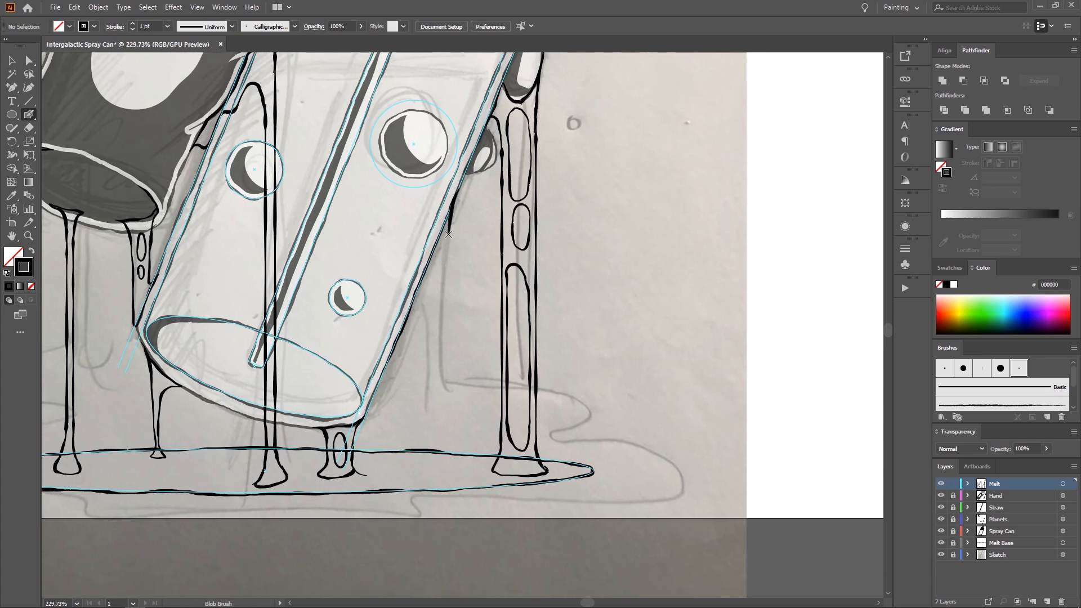
drag(442, 295, 440, 336)
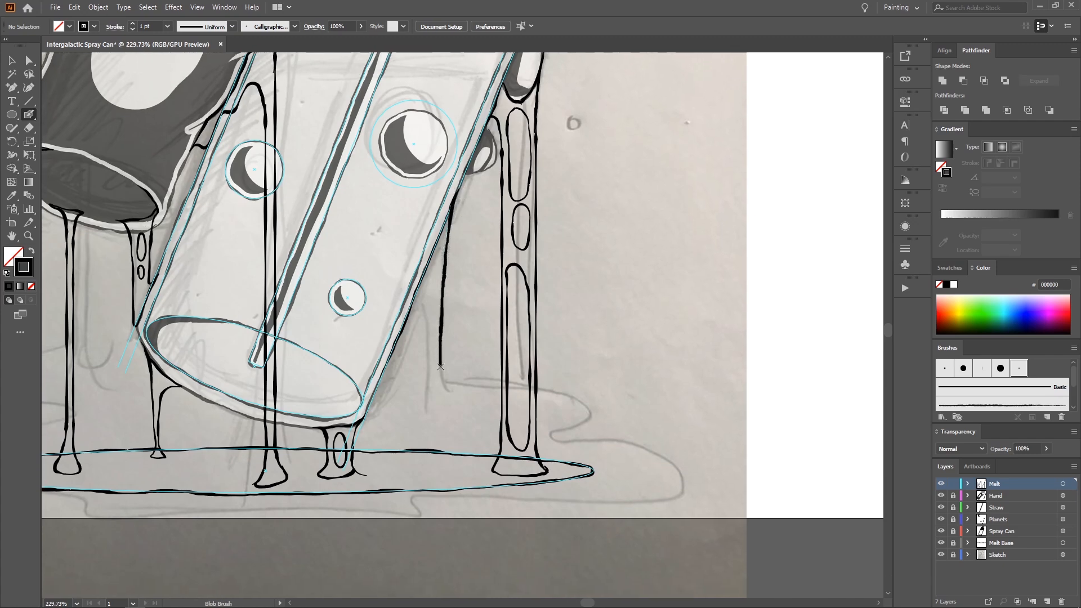
drag(440, 397, 440, 410)
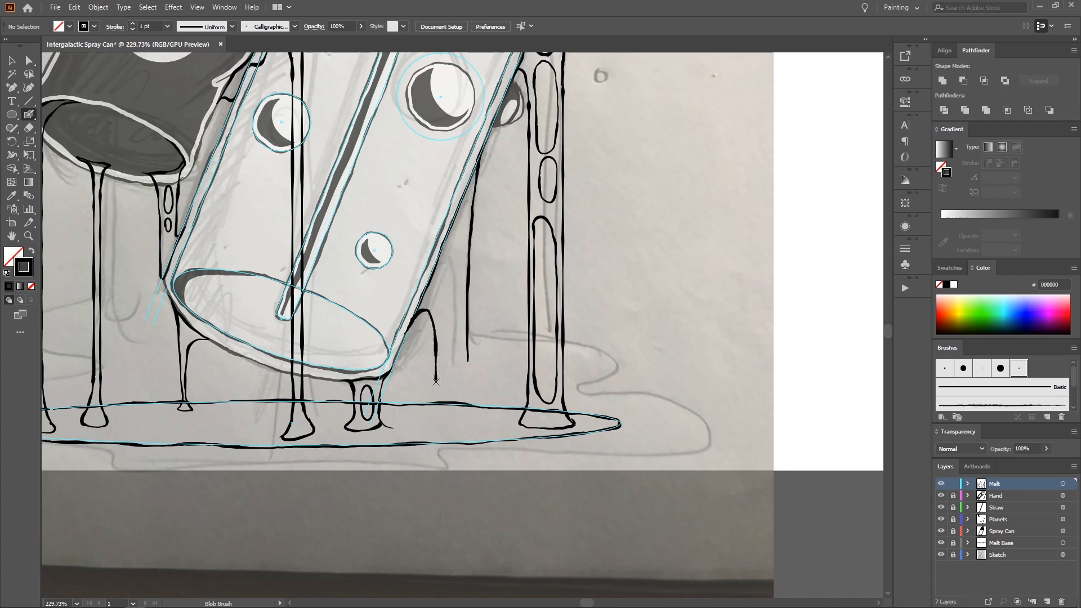
Step: Ink a compact flared foot joining both sides of the can-edge drip at the puddle, erasing the overlong end
drag(435, 403, 428, 420)
mouse_move(437, 393)
mouse_down()
mouse_move(431, 415)
mouse_move(448, 427)
mouse_move(483, 408)
mouse_up()
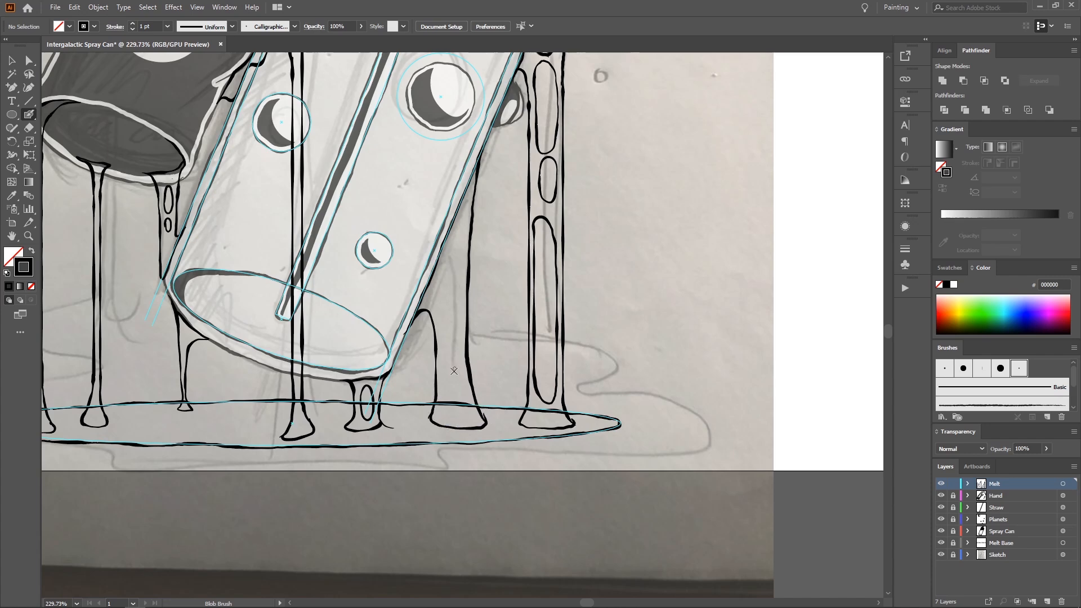
key(ctrl+z)
key(ctrl+z)
key(shift+e)
mouse_move(430, 415)
mouse_down()
mouse_move(461, 404)
mouse_move(493, 426)
mouse_up()
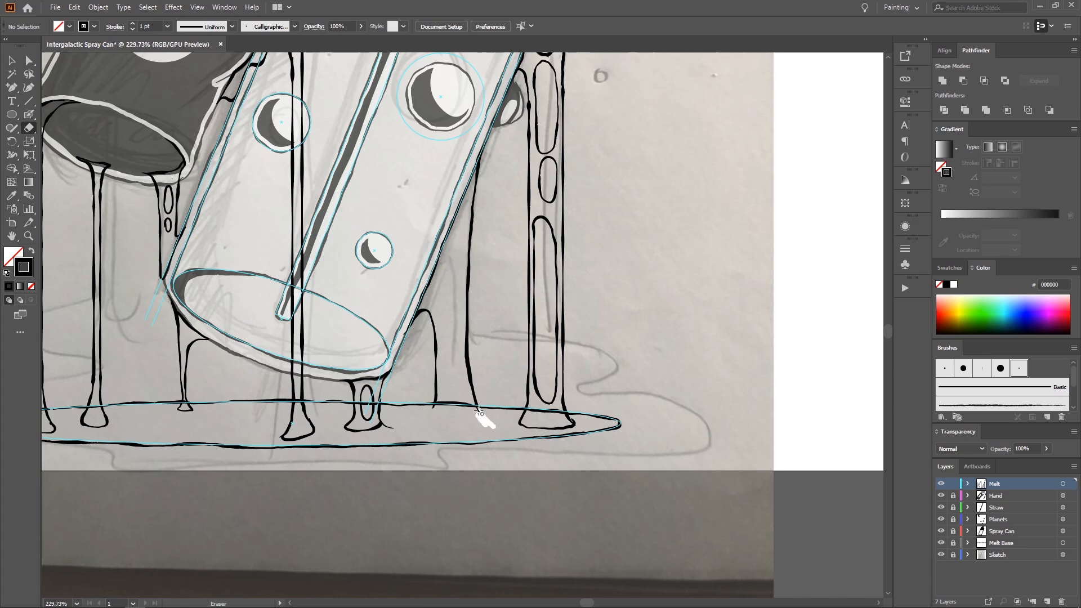
key(shift+b)
drag(435, 401, 432, 412)
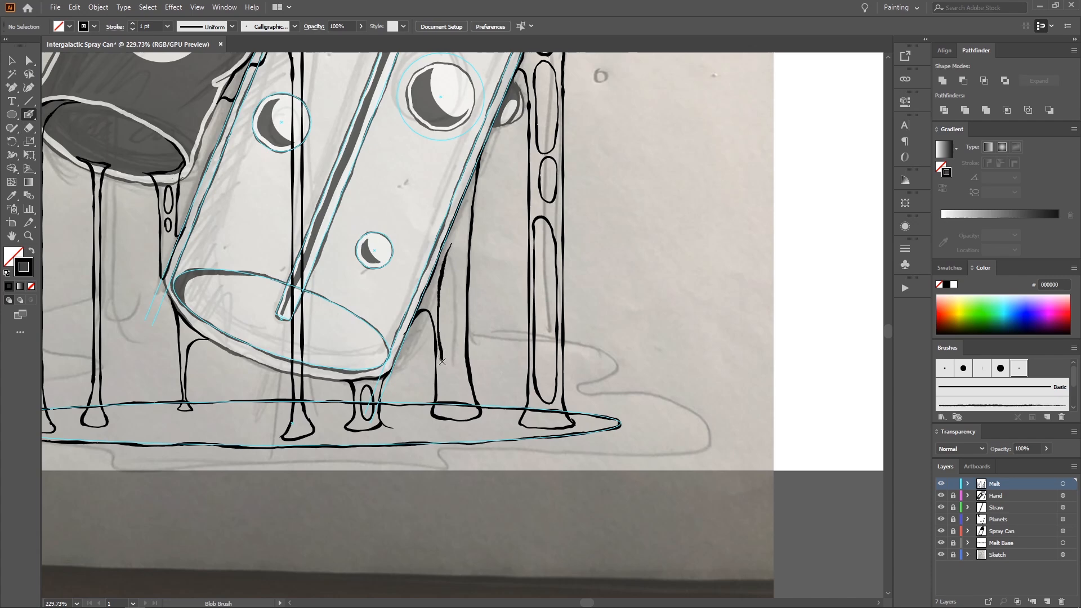
Step: Ink a pointed teardrop hole inside the can-edge drip and a small oval hole below it
drag(442, 360, 444, 392)
key(ctrl+z)
key(ctrl+z)
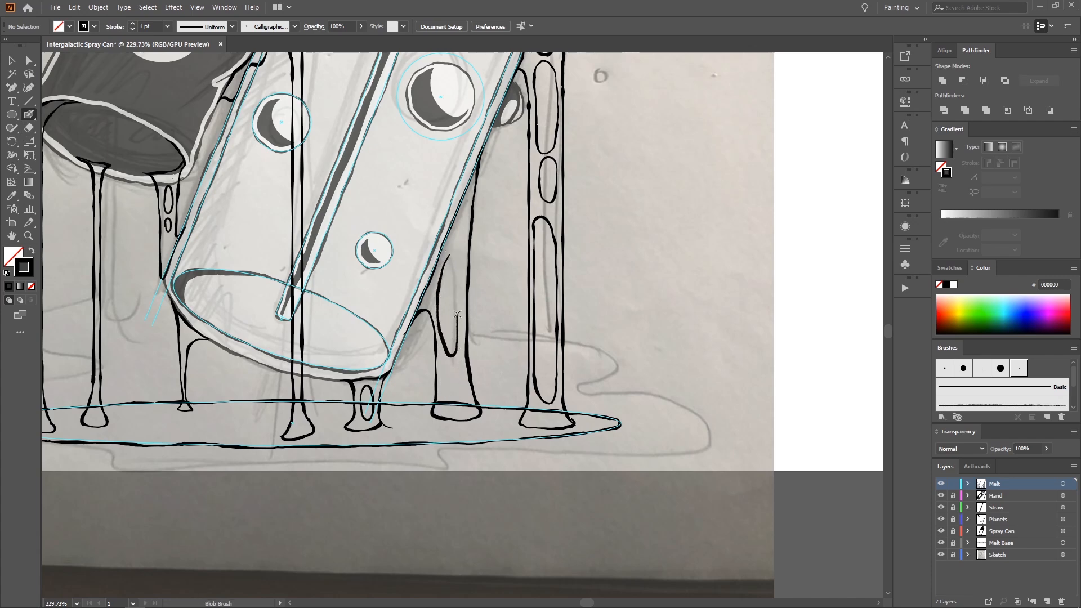
mouse_move(449, 255)
mouse_down()
mouse_move(450, 366)
mouse_move(366, 337)
mouse_up()
drag(360, 332, 374, 514)
Step: Erase the upper part of the right-hand line of the second drip under the wrist, including its top join
drag(334, 413, 397, 306)
scroll(396, 306, up, 1)
scroll(398, 312, up, 4)
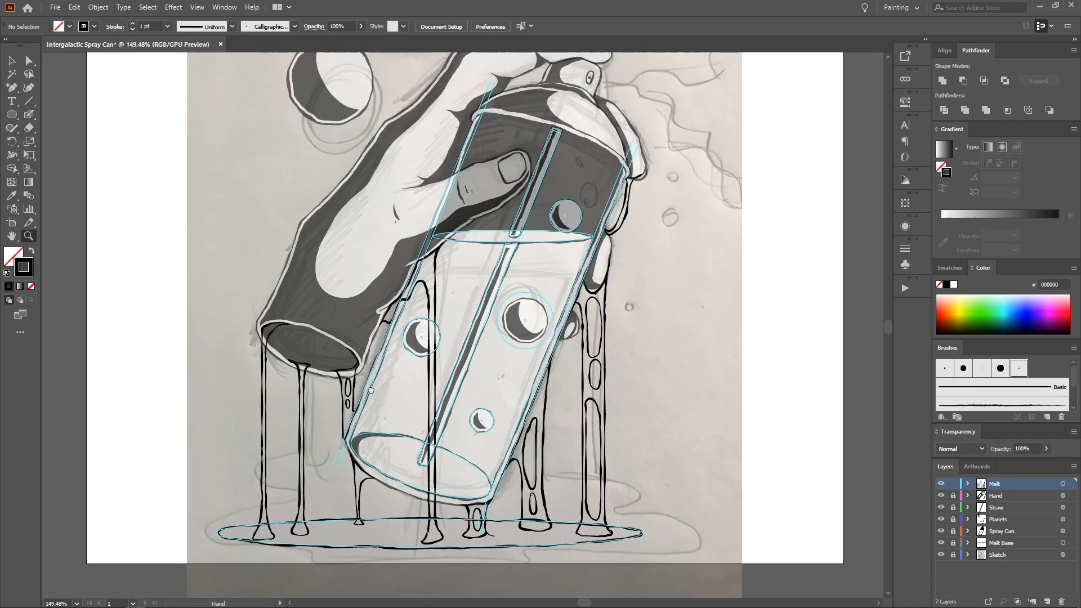
scroll(399, 320, up, 3)
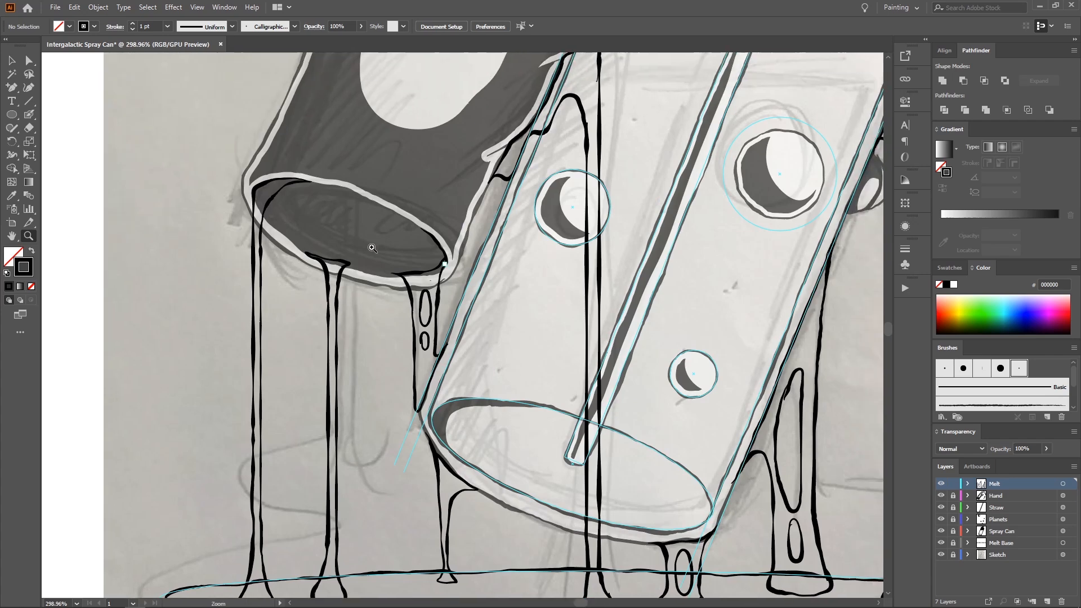
key(shift+e)
mouse_move(338, 282)
mouse_down()
mouse_move(344, 274)
mouse_move(338, 363)
mouse_move(283, 302)
mouse_up()
key(shift+b)
drag(754, 294, 682, 299)
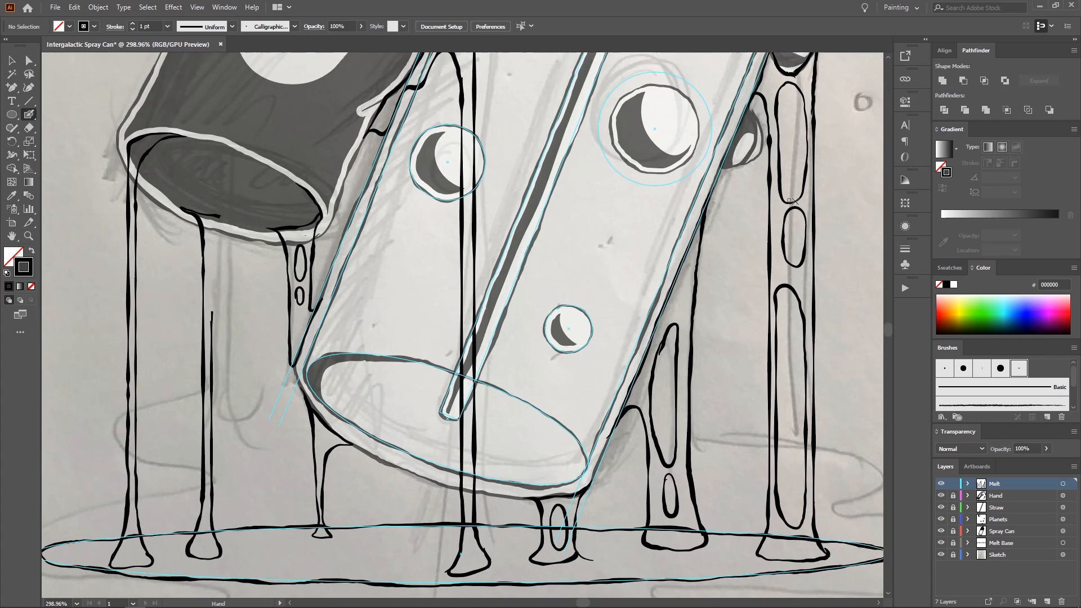
Step: Ink an arch bridging the second and third wrist drips and a melt edge along the wrist opening, erasing the overlapping lines
drag(586, 276, 612, 260)
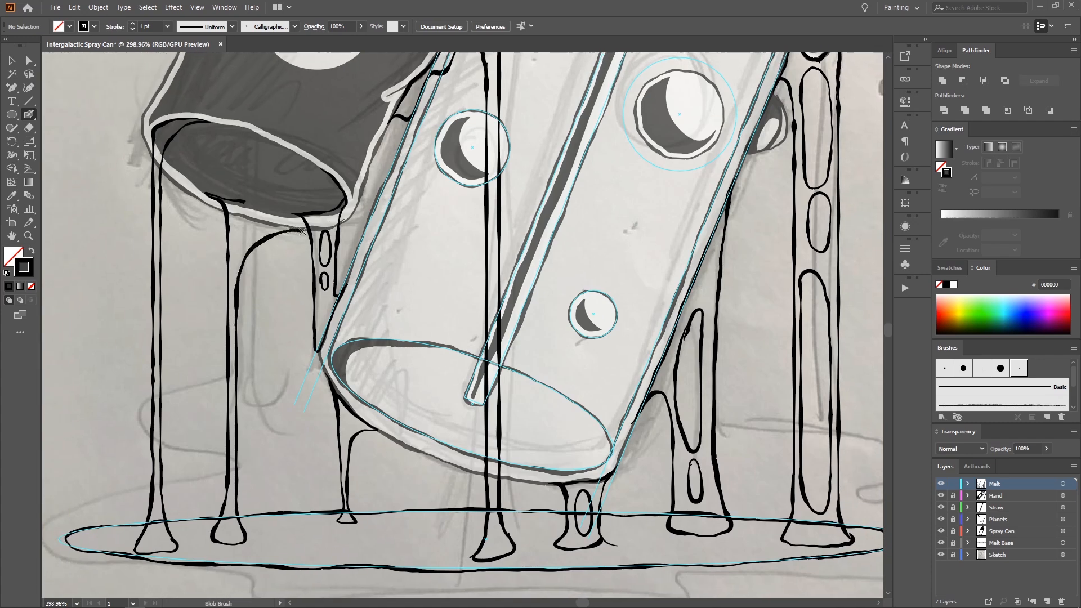
drag(302, 231, 313, 241)
mouse_move(227, 199)
mouse_down()
mouse_move(300, 213)
mouse_move(311, 231)
mouse_move(282, 229)
mouse_move(318, 262)
mouse_up()
key(shift+e)
key(shift+b)
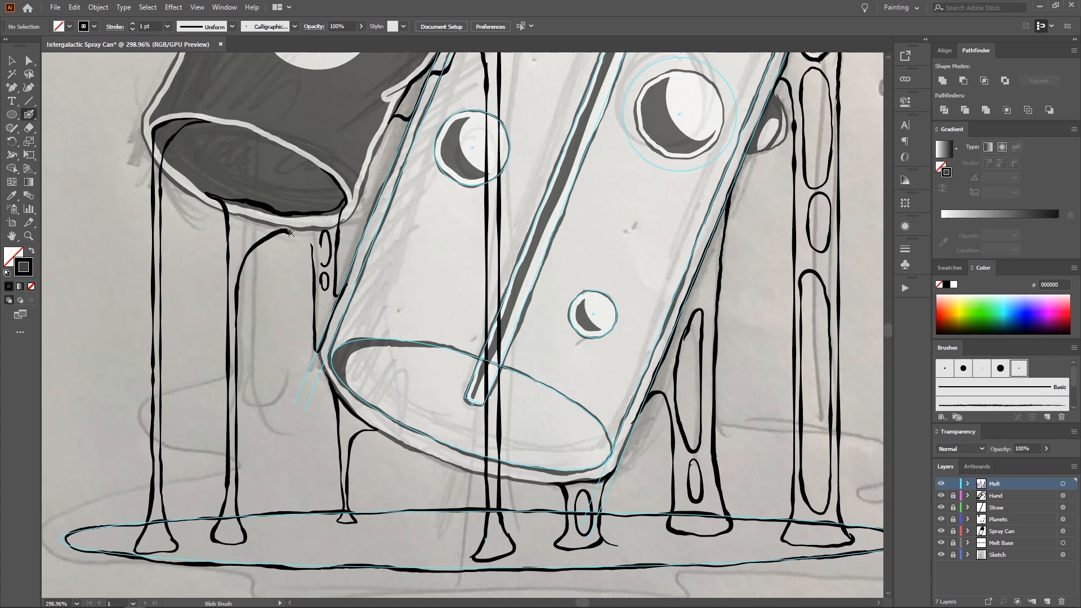
key(shift+e)
mouse_move(311, 242)
mouse_down()
mouse_move(318, 264)
mouse_move(302, 242)
mouse_up()
key(shift+b)
Step: Ink curved melt strands in the gap between the index finger and the top of the can
key(ctrl+space)
key(space)
drag(301, 242, 298, 361)
drag(364, 181, 274, 233)
key(ctrl+space)
drag(274, 233, 369, 215)
key(space)
mouse_move(372, 214)
mouse_down()
mouse_move(351, 230)
mouse_move(328, 293)
mouse_up()
key(ctrl+space)
mouse_move(353, 240)
mouse_down()
mouse_move(394, 242)
mouse_move(378, 269)
mouse_move(391, 261)
mouse_up()
key(ctrl+space)
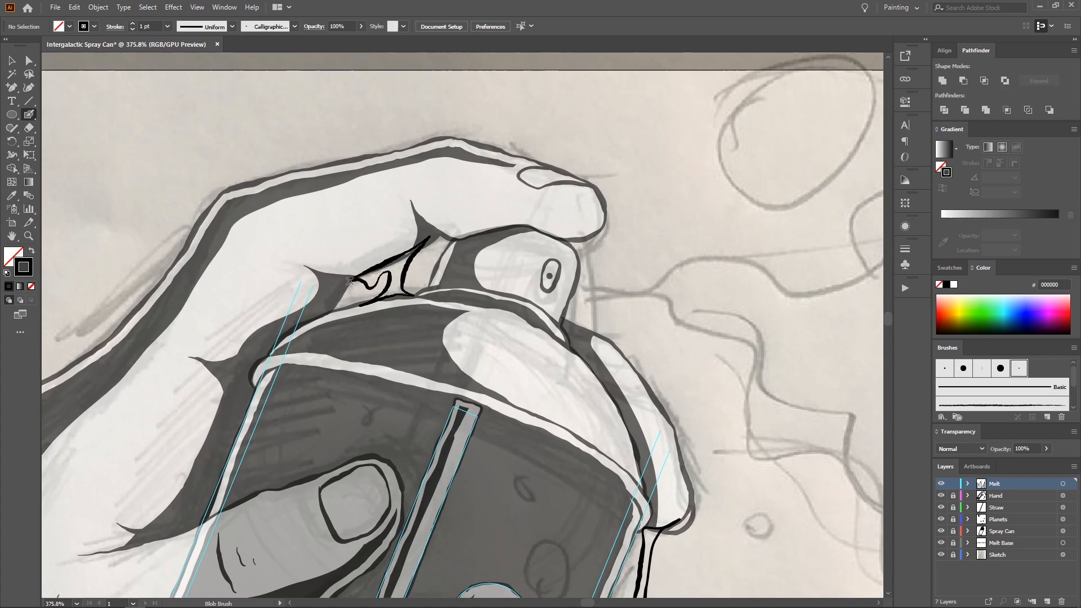
mouse_move(346, 281)
mouse_down()
mouse_move(363, 271)
mouse_move(295, 280)
mouse_up()
Step: Erase the top join of the long drip under the thumb and ink a stepped, wavy edge up to the hand
key(z)
drag(310, 381, 400, 178)
click(410, 190)
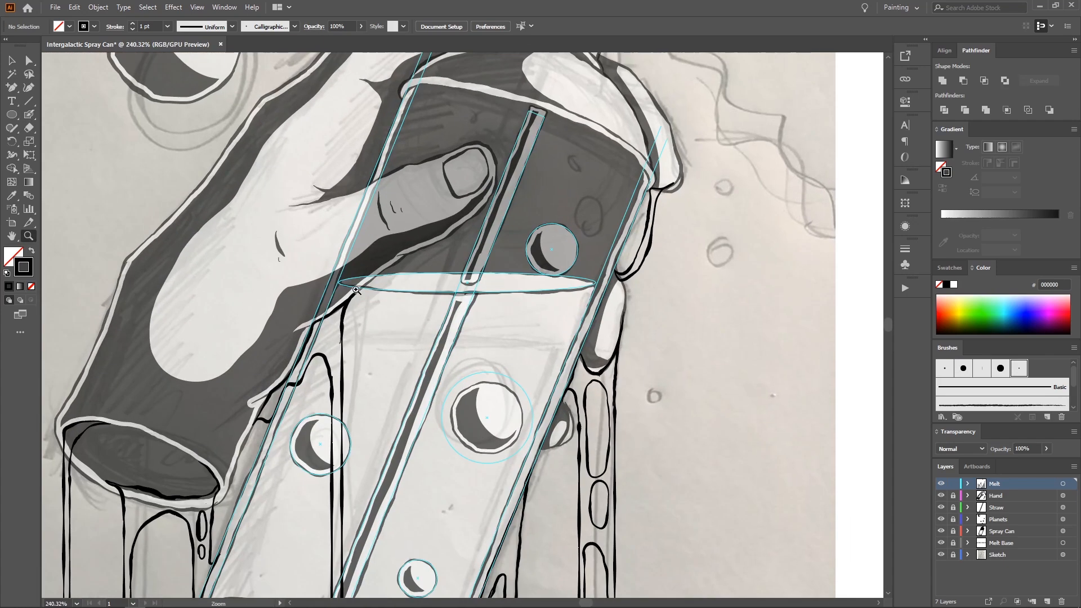
key(shift+e)
mouse_move(352, 301)
mouse_down()
mouse_move(335, 326)
mouse_move(352, 303)
mouse_up()
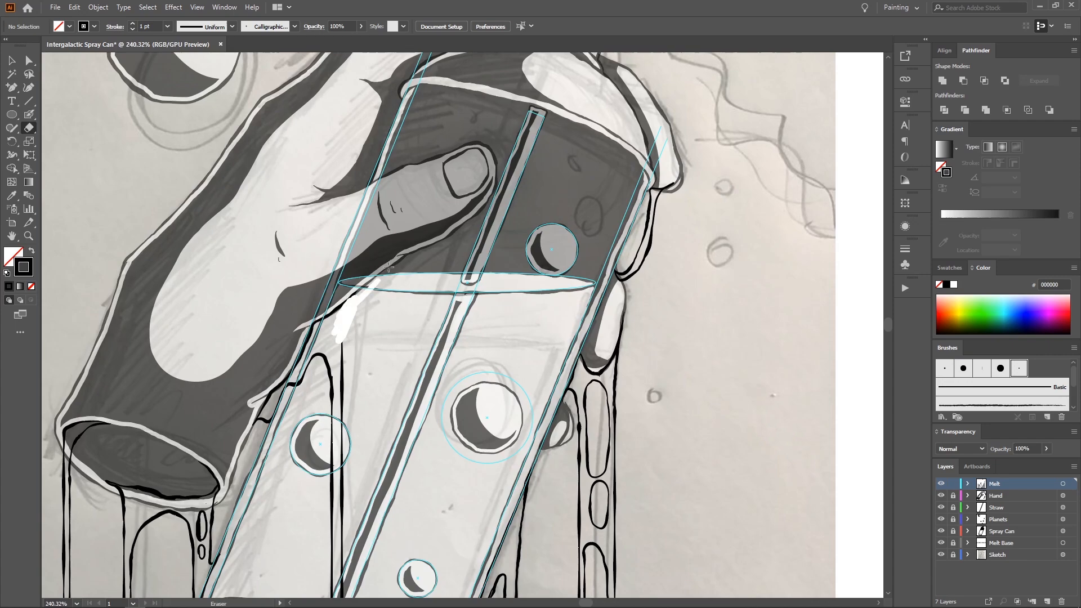
key(shift+b)
mouse_move(340, 345)
mouse_down()
mouse_move(343, 360)
mouse_move(342, 341)
mouse_up()
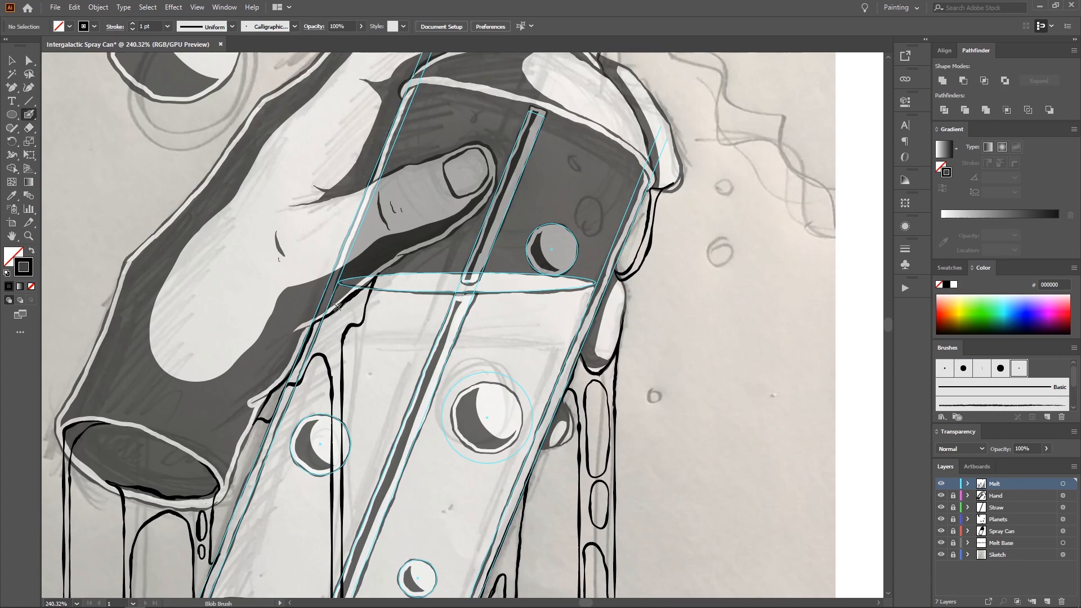
Step: Draw a 525 x 570 px rectangle enclosing the whole hand, spray can and puddle on the Melt layer
key(z)
alt+click(380, 209)
drag(380, 209, 405, 212)
key(space)
drag(375, 298, 408, 186)
key(ctrl+0)
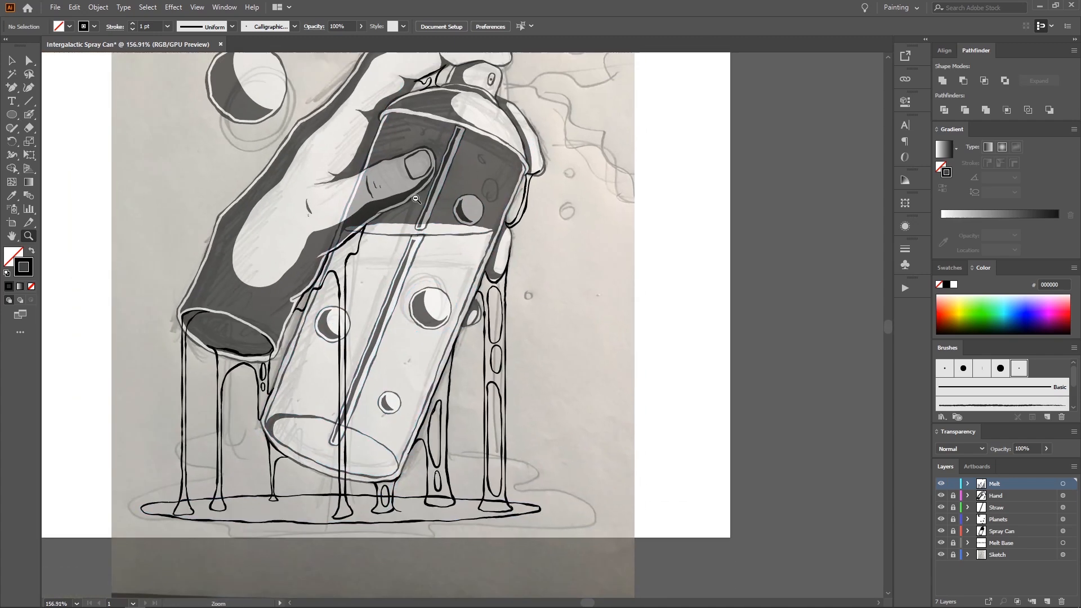
click(11, 114)
drag(12, 114, 37, 114)
drag(585, 548, 585, 545)
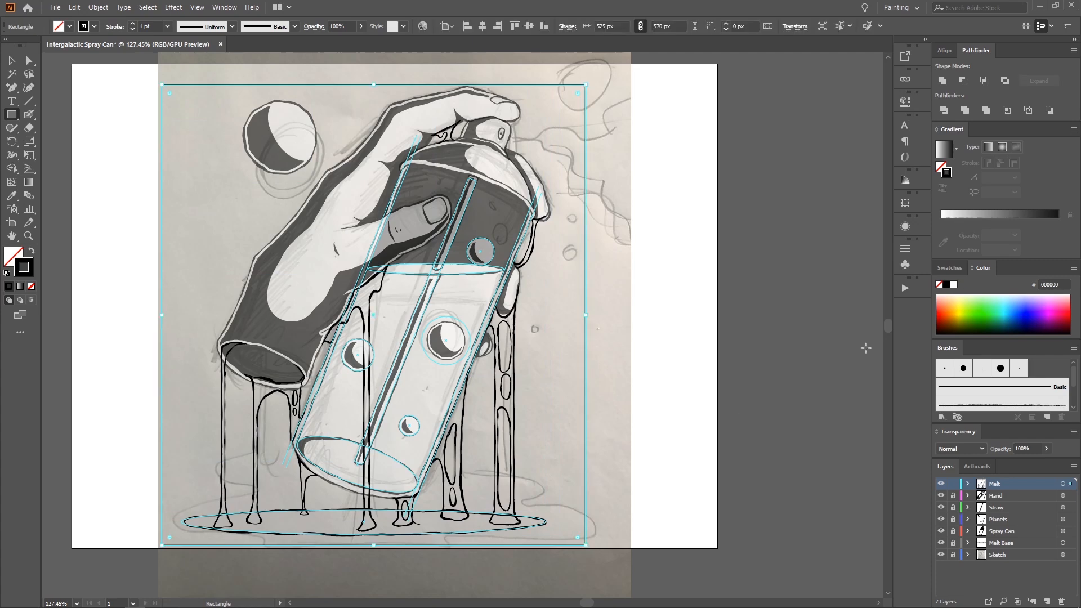
Step: Give the rectangle a white fill with no stroke and send it behind the inked drips
key(shift+x)
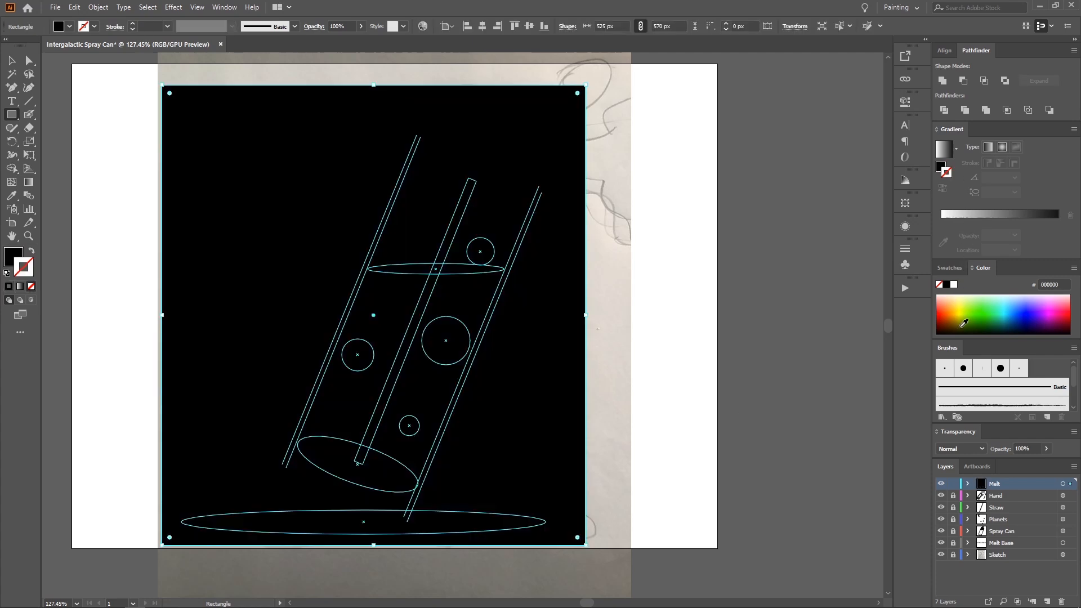
click(953, 284)
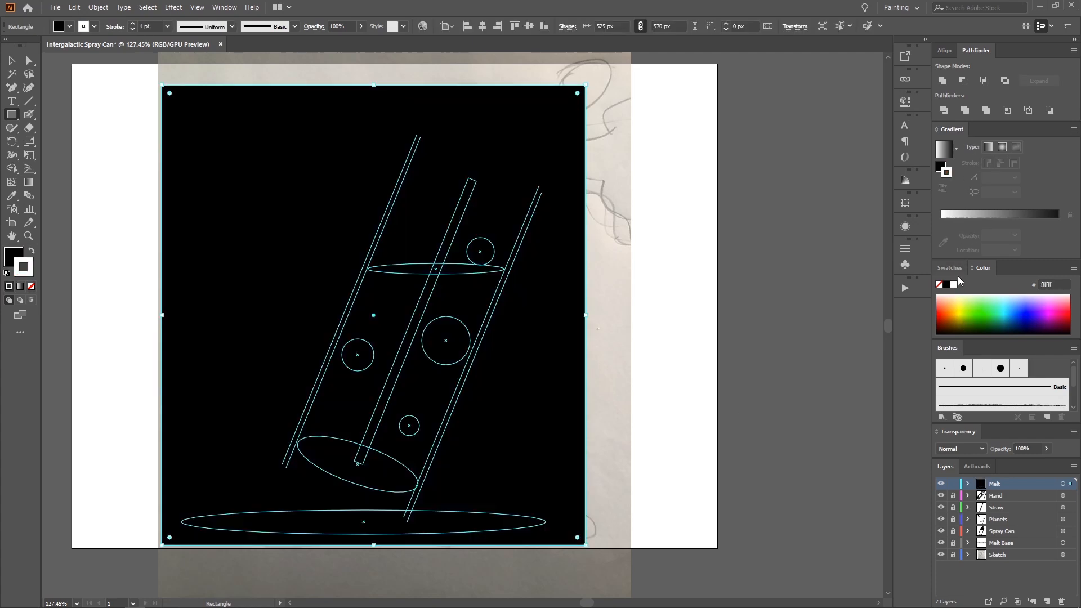
key(shift+x)
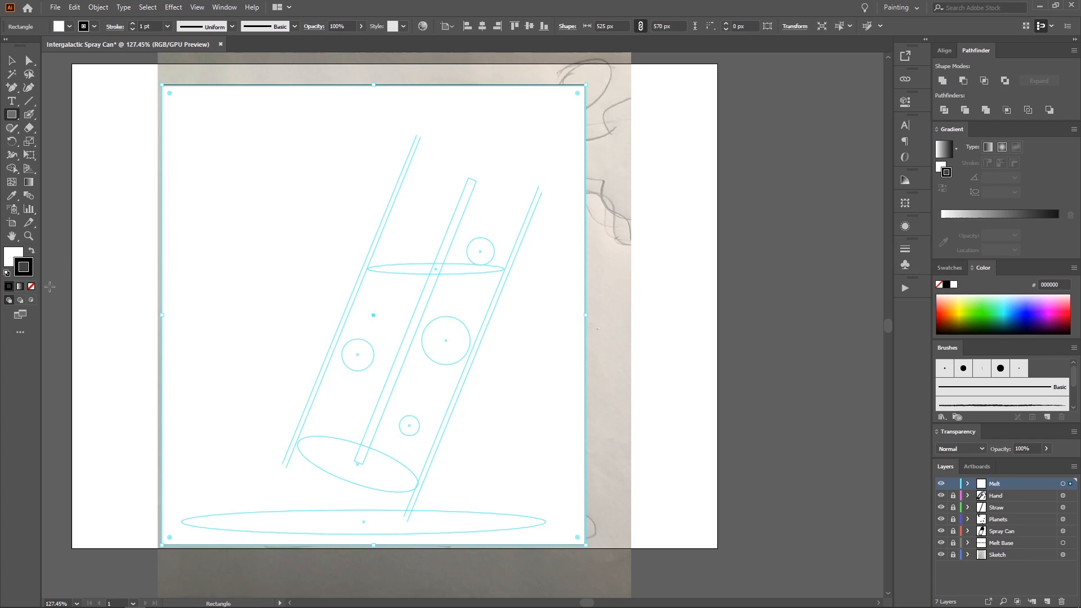
click(32, 286)
key(ctrl+shift+[)
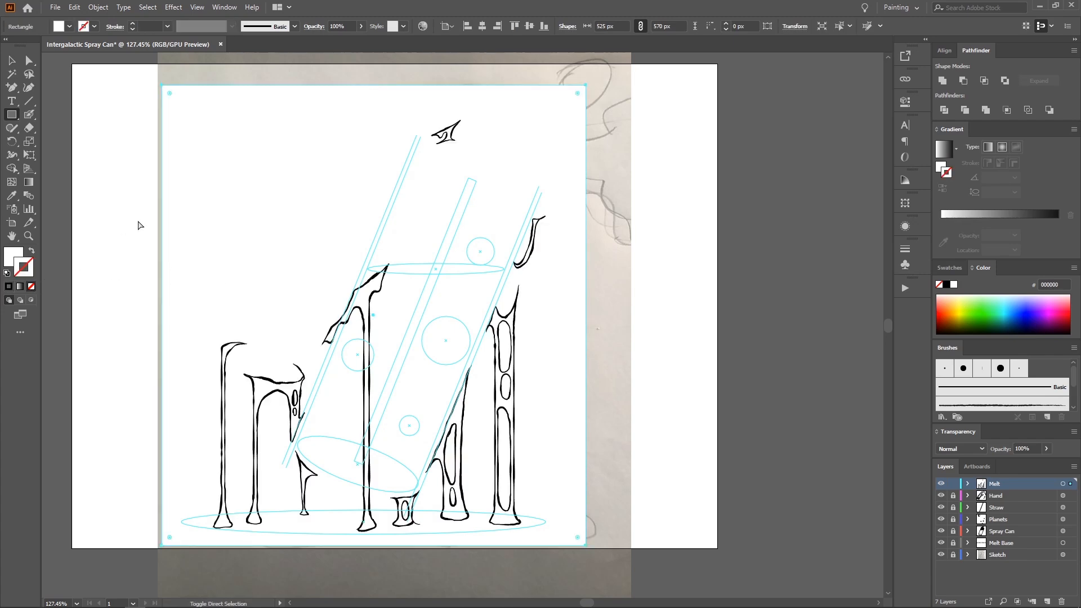
Step: Hide the guides and select the white rectangle together with all the inked drips on the Melt layer
mouse_move(468, 339)
mouse_down()
mouse_move(417, 306)
mouse_move(466, 328)
mouse_move(533, 323)
mouse_move(494, 273)
mouse_up()
key(ctrl+a)
key(ctrl+;)
key(v)
key(ctrl+shift+a)
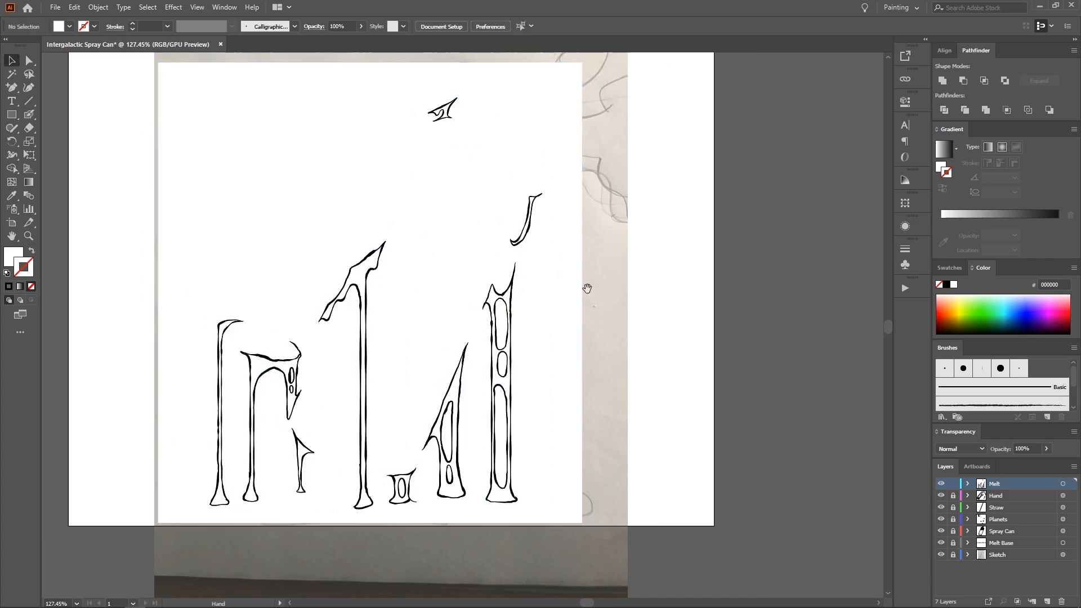
drag(604, 453, 620, 467)
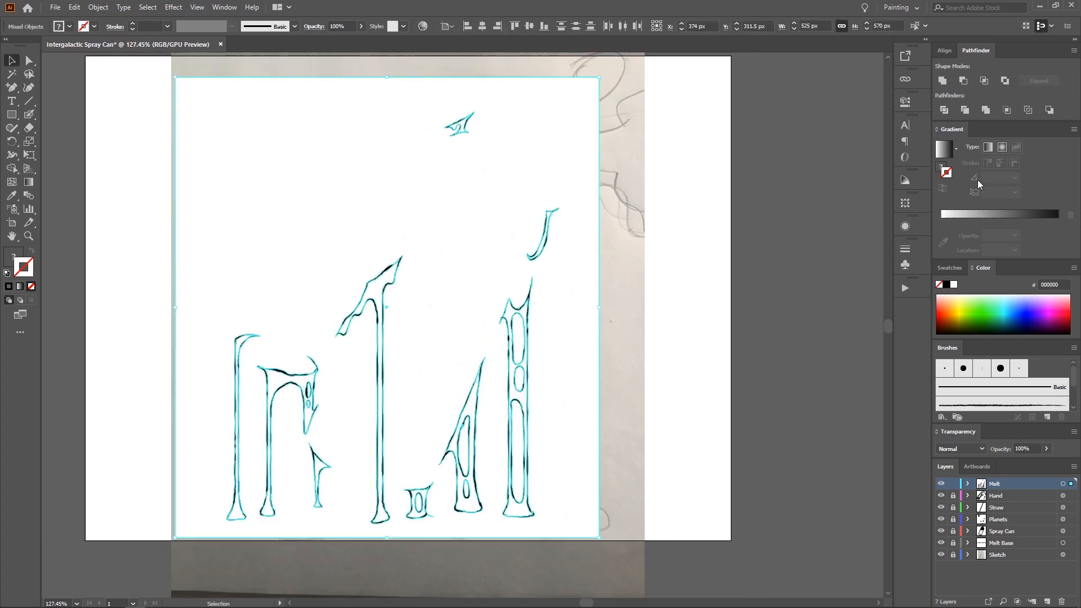
Step: Split the selected artwork with a Pathfinder operation and delete the white area outside the drips
key(a)
click(574, 168)
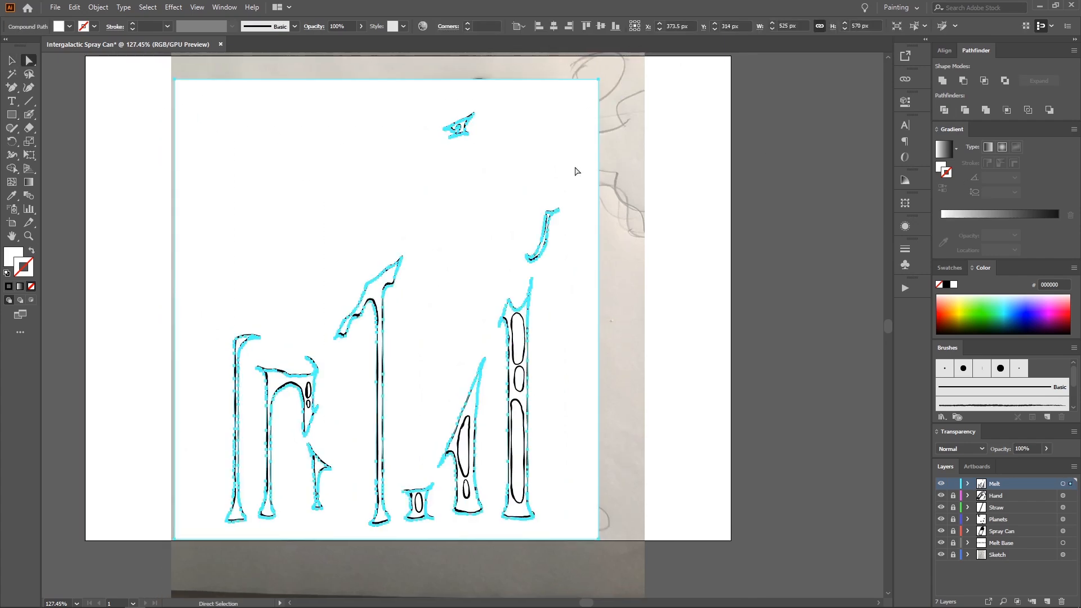
key(Delete)
Step: Clear the white fill from the holes inside the drips under the fingertip, can and wrist
key(z)
drag(468, 276, 560, 329)
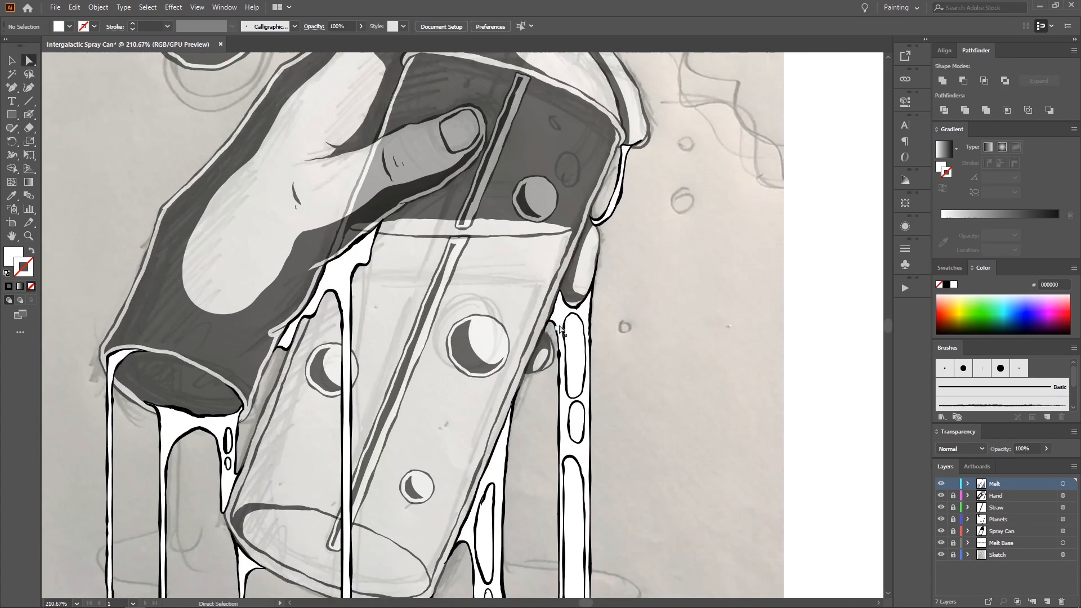
scroll(580, 355, down, 4)
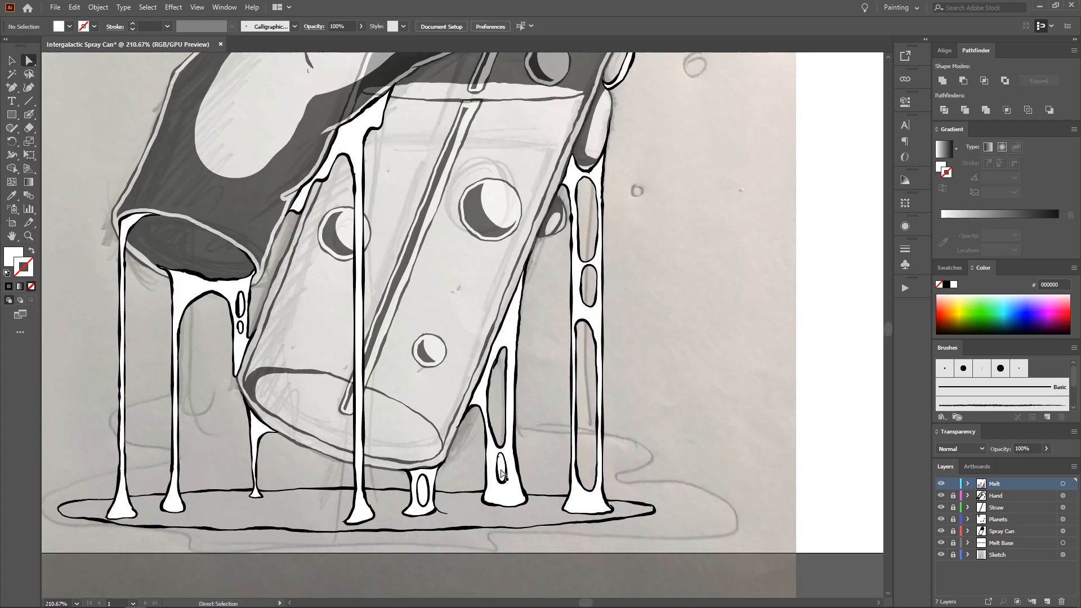
scroll(349, 369, up, 2)
scroll(349, 369, left, 3)
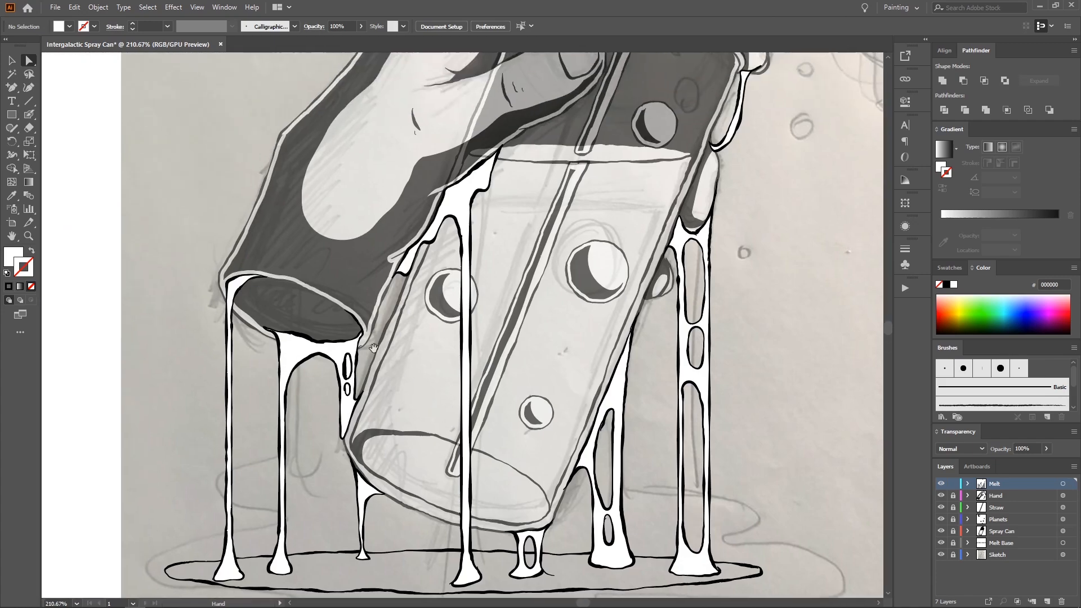
Step: Clear the white fill from the upper small hole in the drip under the wrist
key(ctrl+space)
click(349, 369)
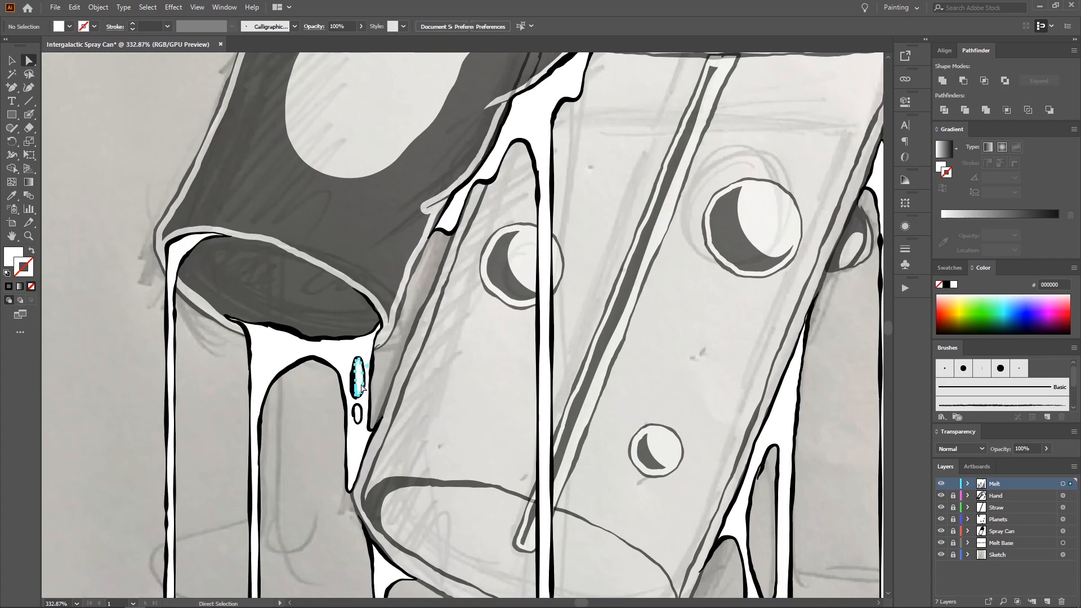
click(359, 417)
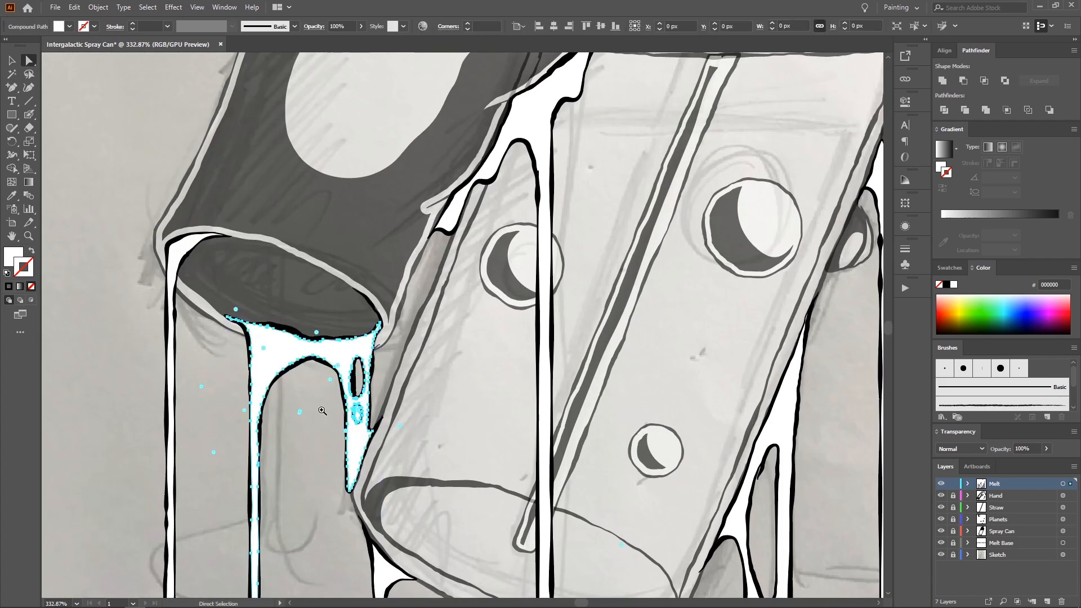
Step: Examine the ink outline of the lower small hole in the wrist drip for a gap
key(ctrl+space)
click(359, 411)
drag(431, 312, 323, 223)
key(ctrl+shift+a)
key(ctrl+space)
drag(323, 289, 475, 236)
key(ctrl+space)
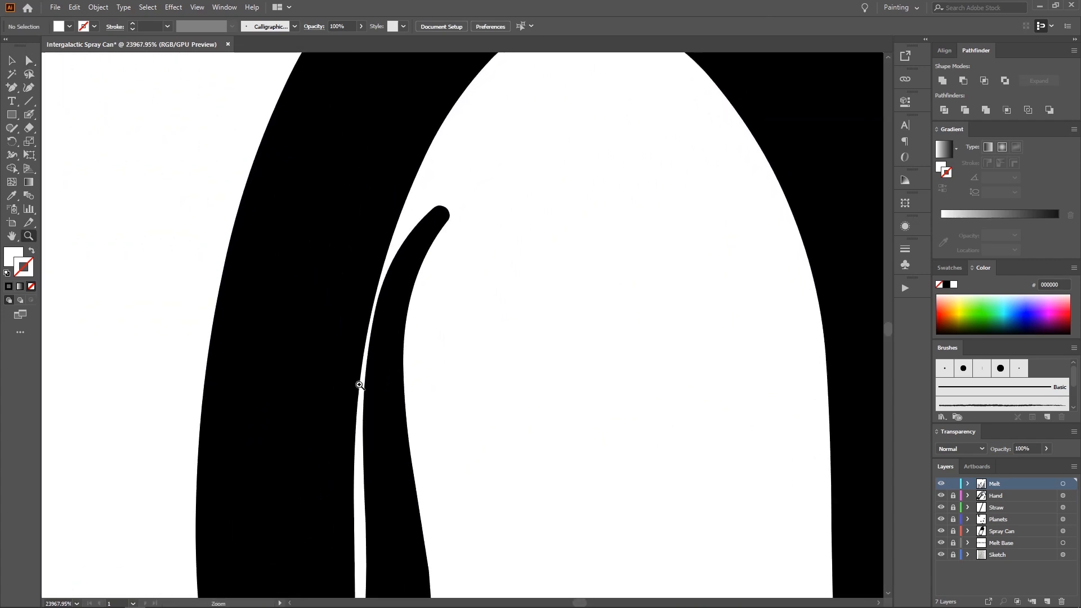
key(ctrl+minus)
key(ctrl+minus)
key(ctrl+minus)
key(ctrl+minus)
key(ctrl+minus)
key(ctrl+minus)
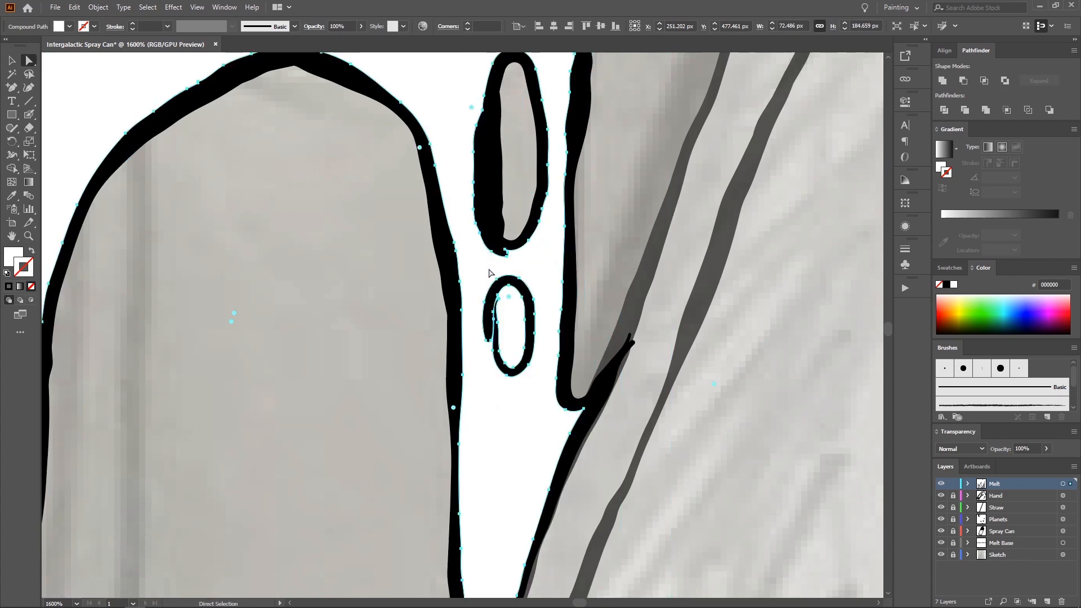
scroll(461, 288, down, 3)
click(398, 282)
scroll(428, 281, up, 2)
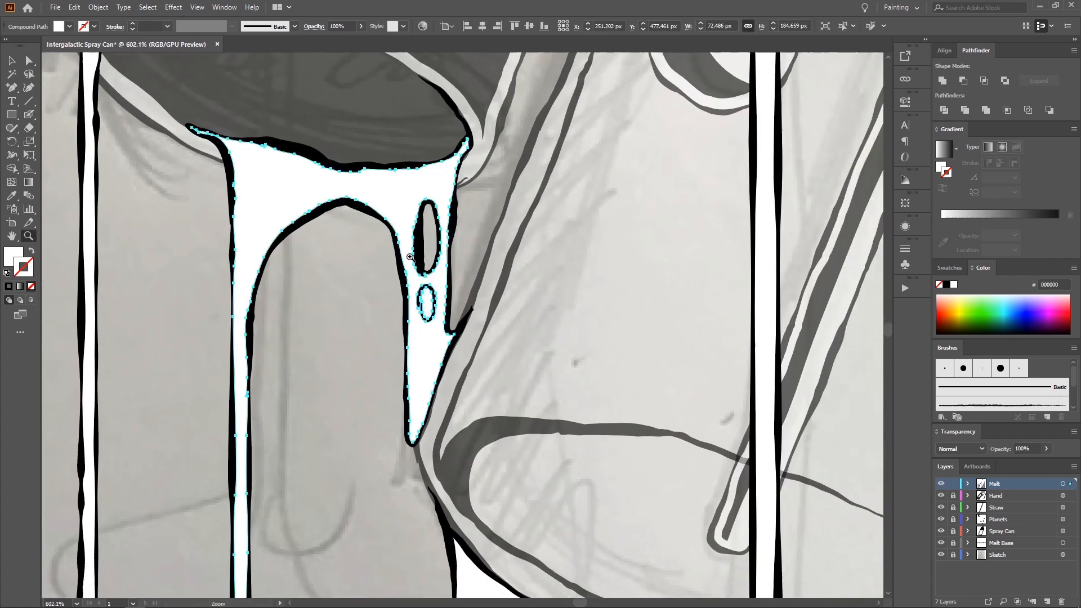
Step: Erase the white from inside the lower small hole of the wrist drip
scroll(496, 277, up, 2)
key(shift+e)
mouse_move(444, 306)
mouse_down()
mouse_move(454, 393)
mouse_move(450, 349)
mouse_up()
key(ctrl+z)
drag(447, 296, 453, 380)
key(ctrl+shift+a)
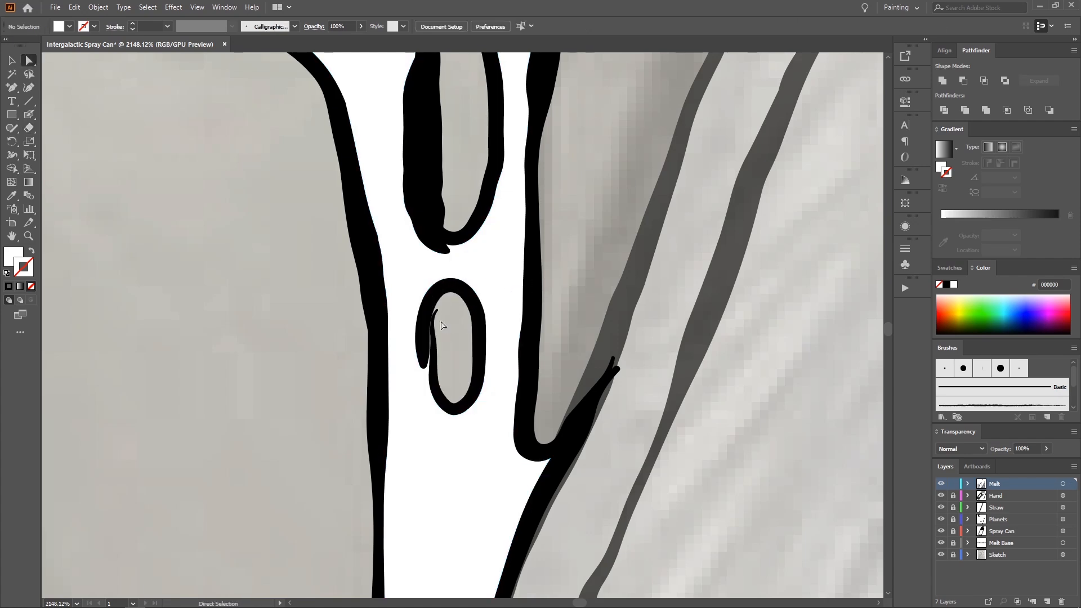
Step: Close the gap in the lower small hole's black outline with the Blob Brush
ctrl+click(435, 303)
key(shift+b)
drag(435, 302, 433, 345)
key(ctrl+z)
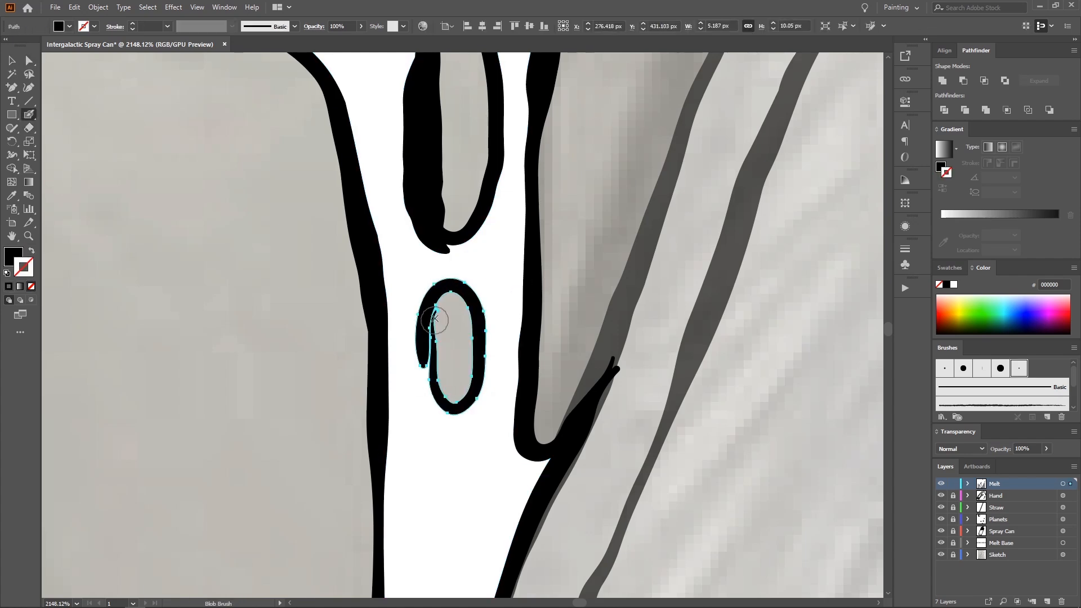
mouse_move(435, 304)
mouse_down()
mouse_move(433, 390)
mouse_move(408, 271)
mouse_move(218, 320)
mouse_up()
key(ctrl+shift+a)
Step: Unlock the Melt Base layer and draw a rectangle about 486 by 47 px covering the puddle outline
key(z)
drag(420, 242, 388, 218)
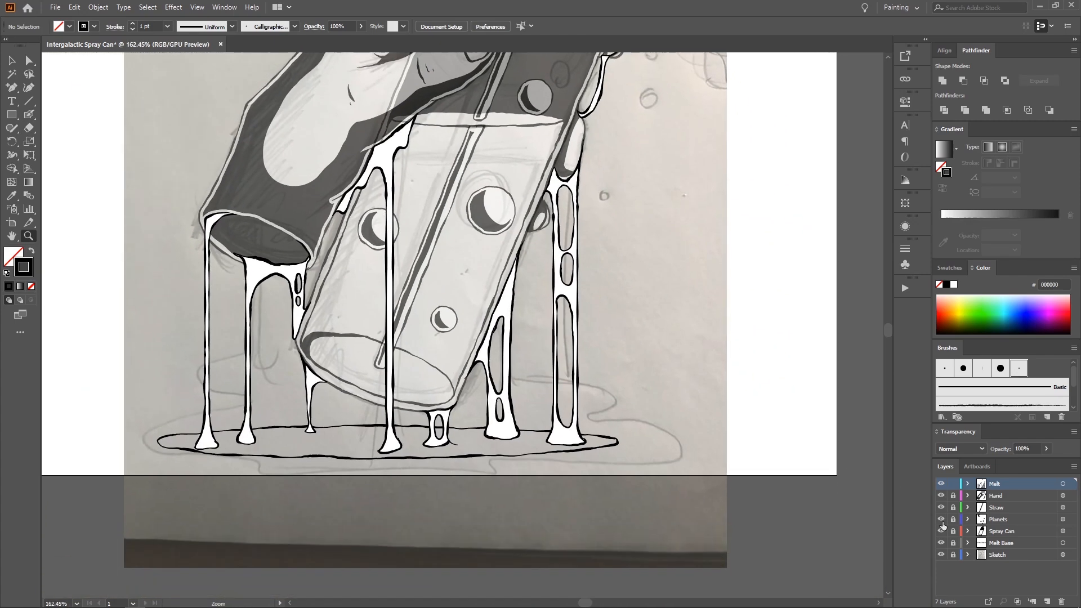
click(963, 544)
key(v)
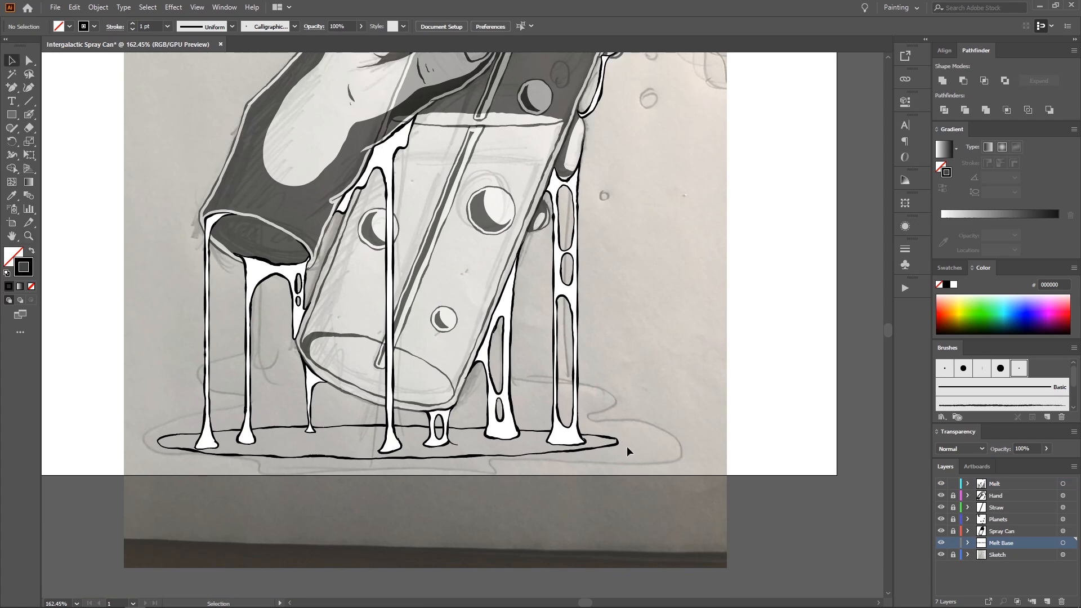
click(605, 448)
right_click(597, 450)
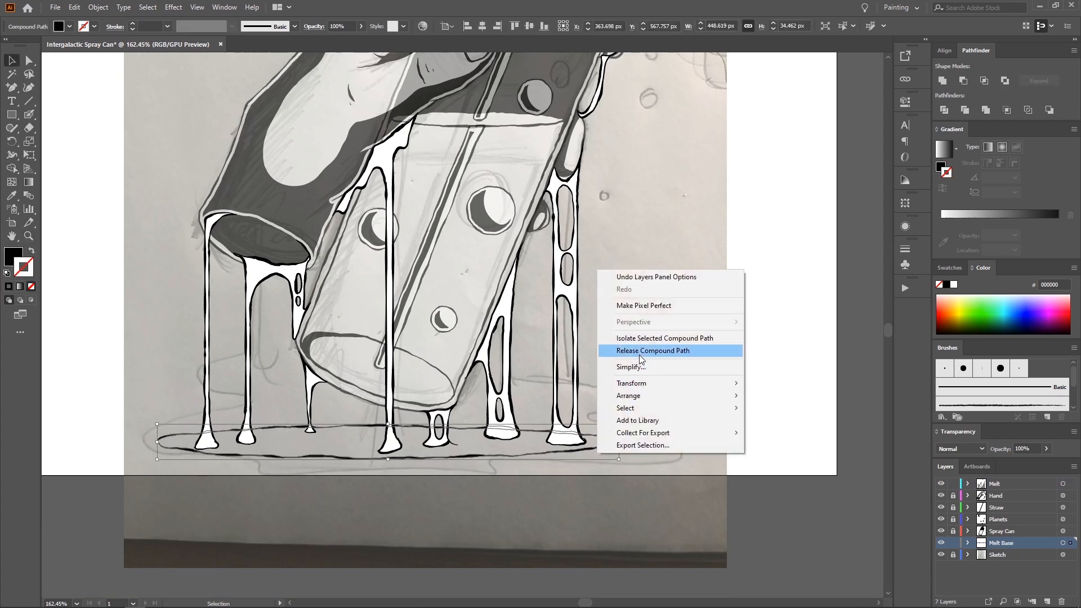
key(Escape)
key(m)
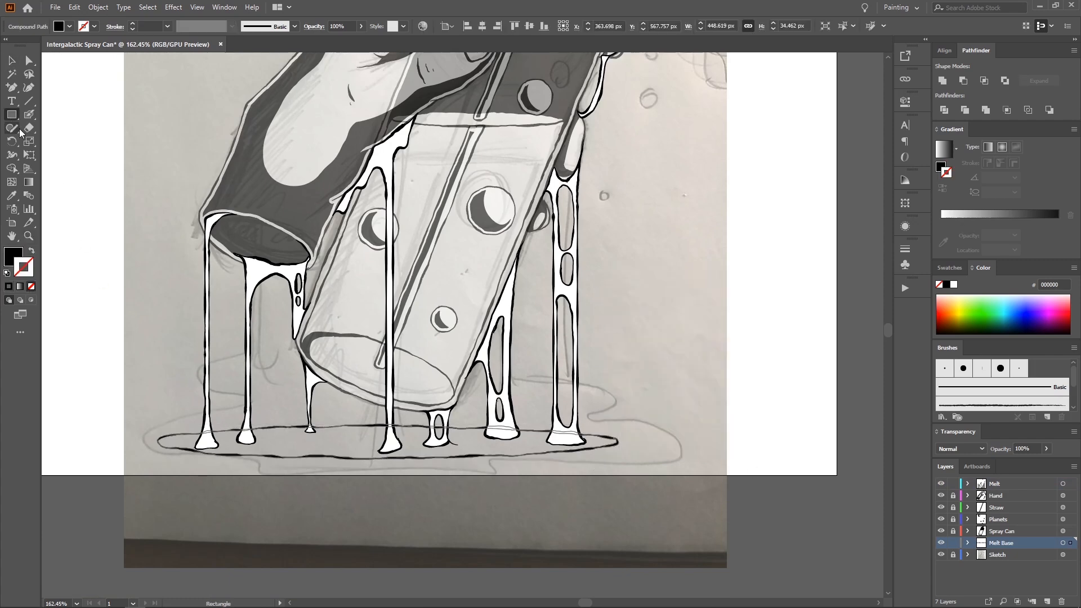
drag(142, 417, 642, 464)
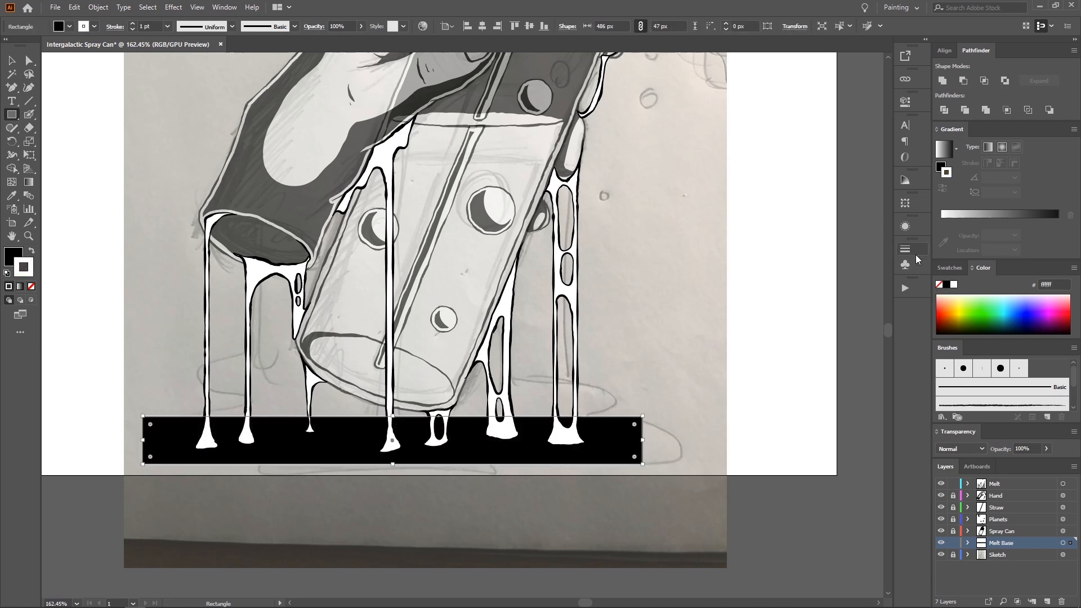
Step: Give the puddle rectangle a white fill with no stroke and send it behind the puddle outline
key(x)
click(953, 285)
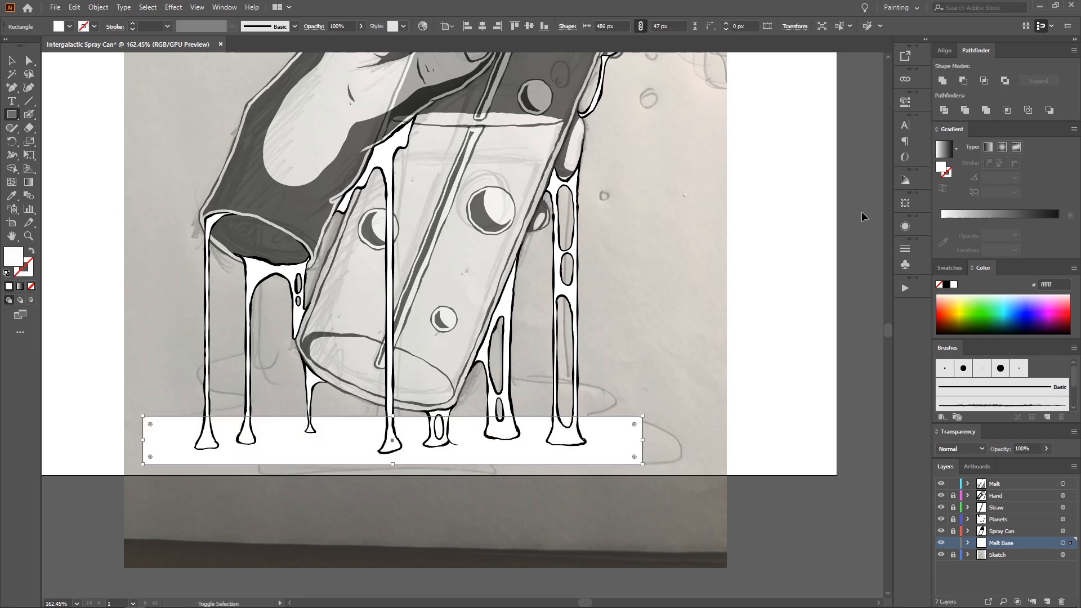
key(ctrl+shift+bracketleft)
Step: Divide the white rectangle with the puddle outline using Pathfinder and delete the white outside the puddle
key(v)
click(481, 457)
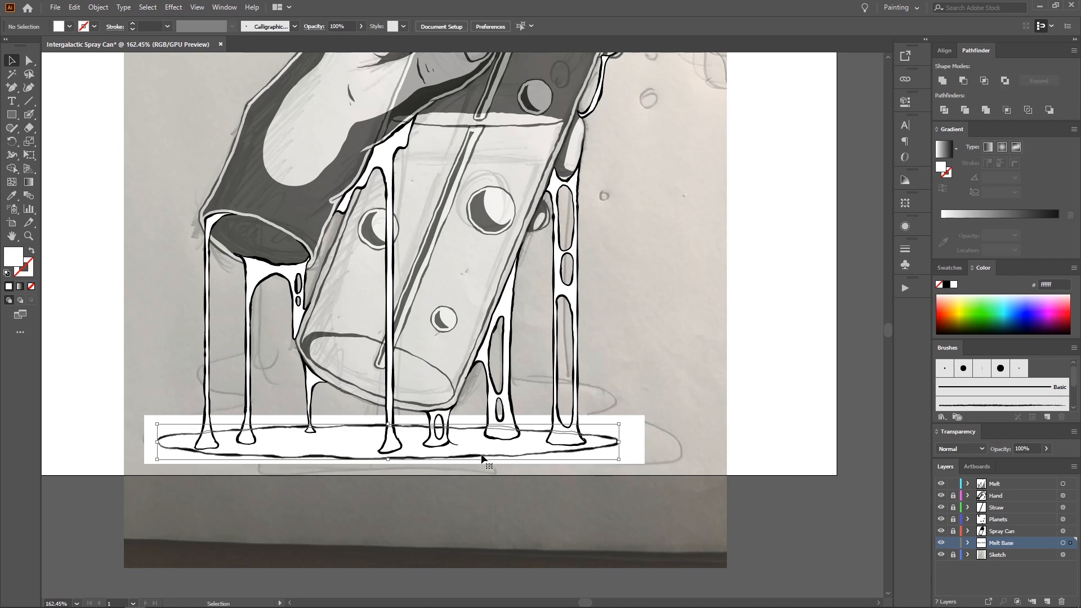
shift+click(485, 449)
click(944, 109)
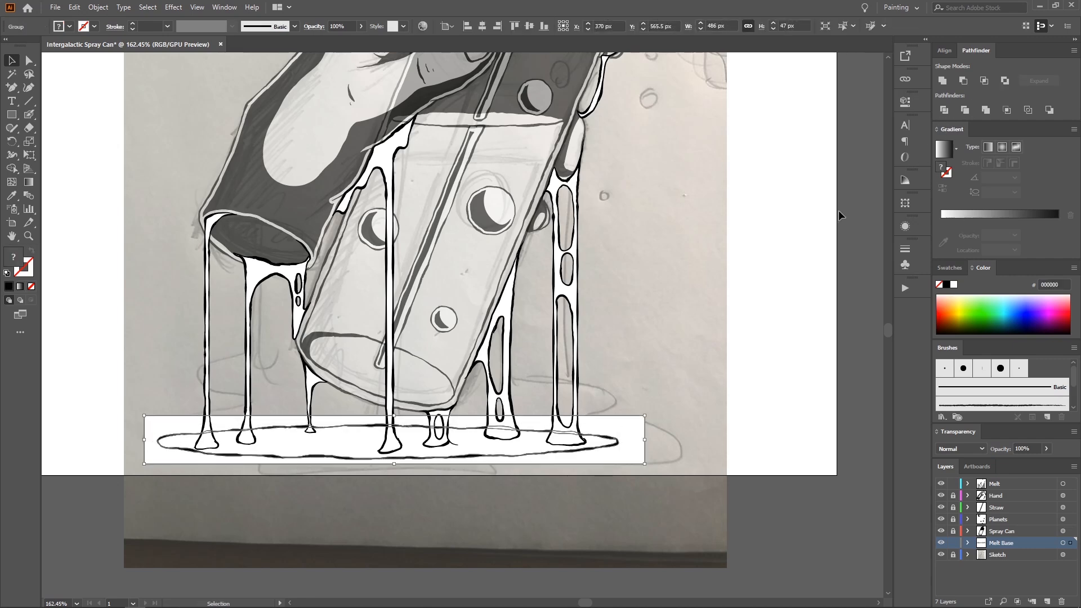
click(653, 427)
Step: Lock the Melt Base layer and make the Melt layer active
key(z)
drag(686, 412, 565, 384)
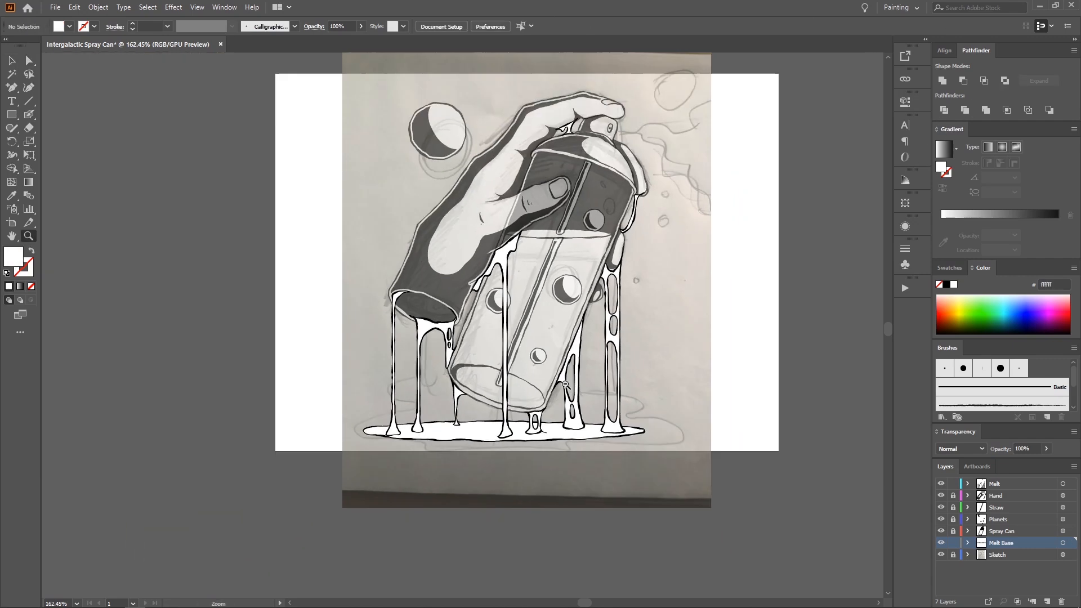
click(565, 384)
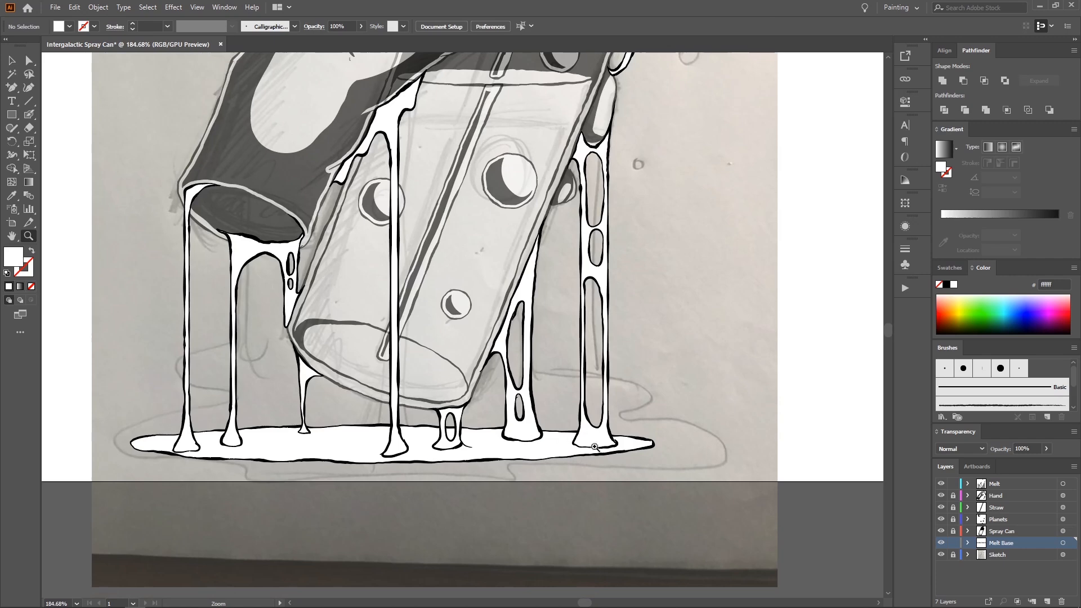
drag(593, 444, 623, 428)
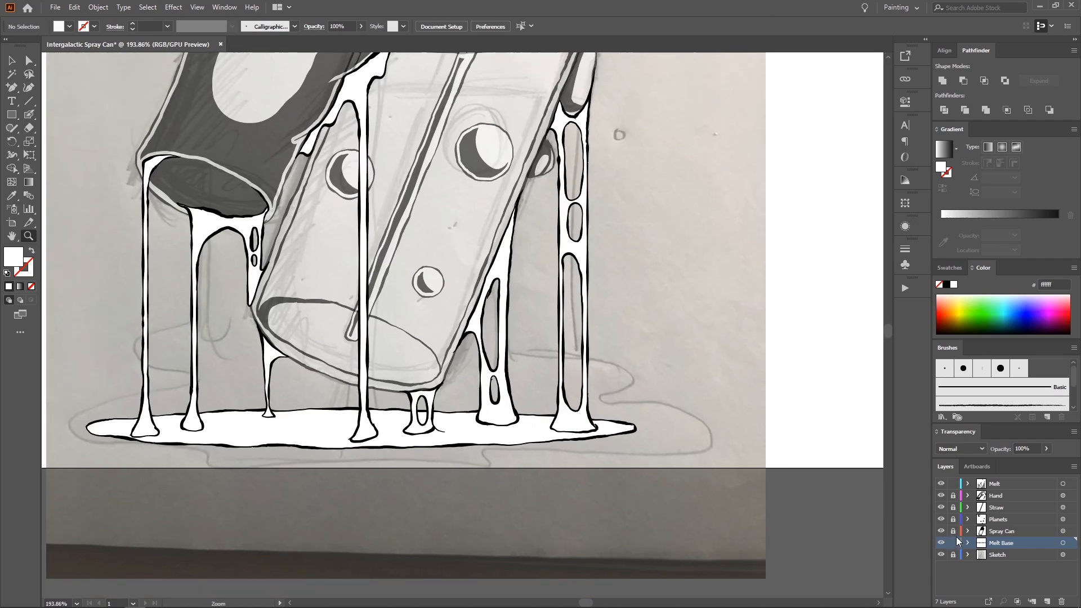
drag(956, 537, 953, 539)
click(990, 485)
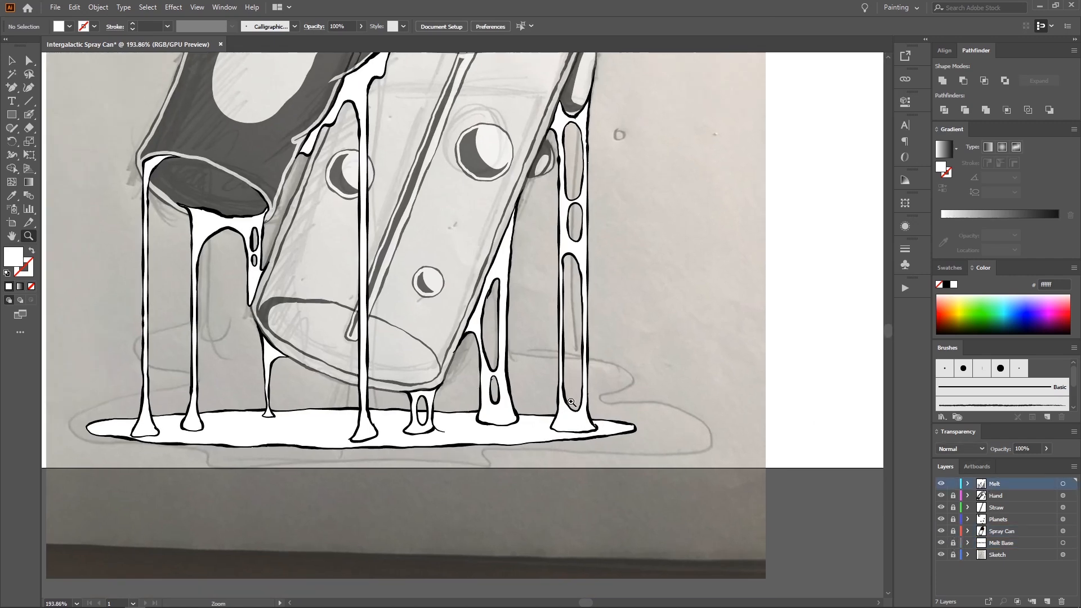
Step: Erase the bottom outlines of the two rightmost drips where they meet the puddle
drag(571, 402, 605, 396)
key(shift+e)
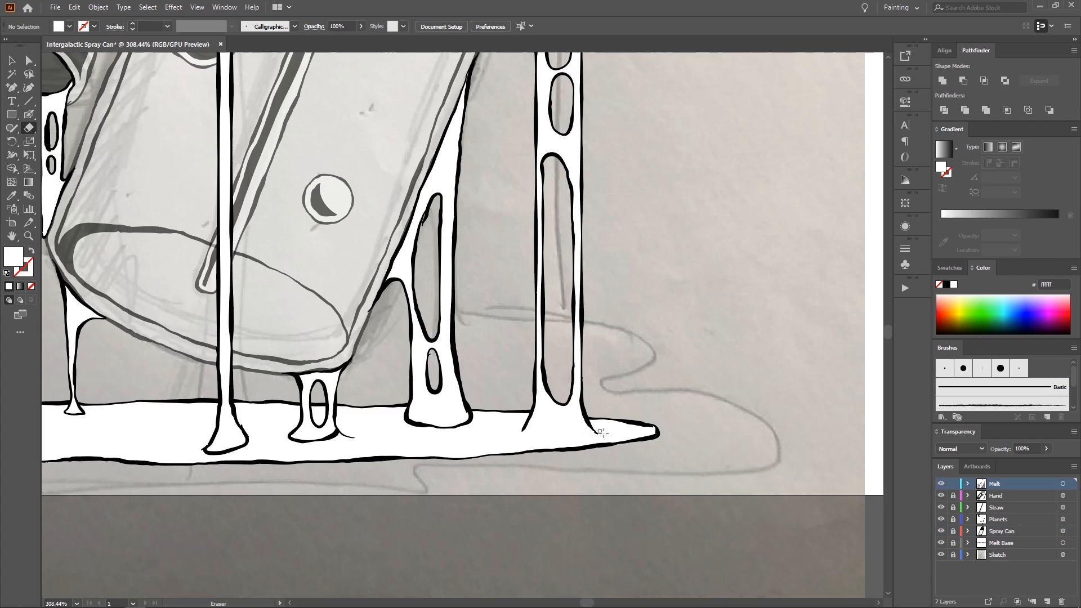
drag(513, 416, 576, 422)
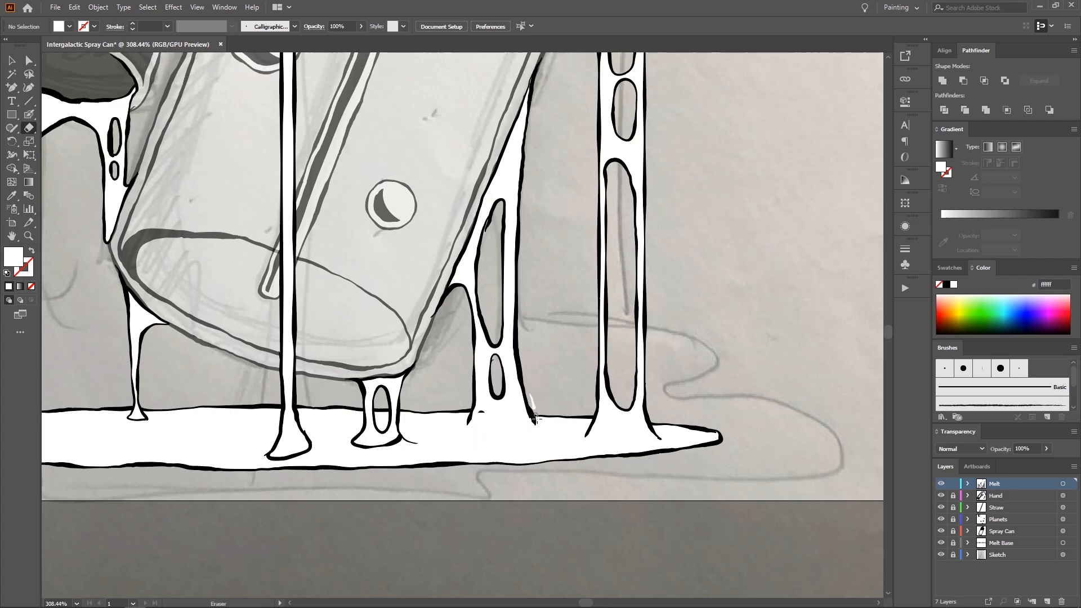
drag(536, 418, 532, 390)
key(a)
click(497, 415)
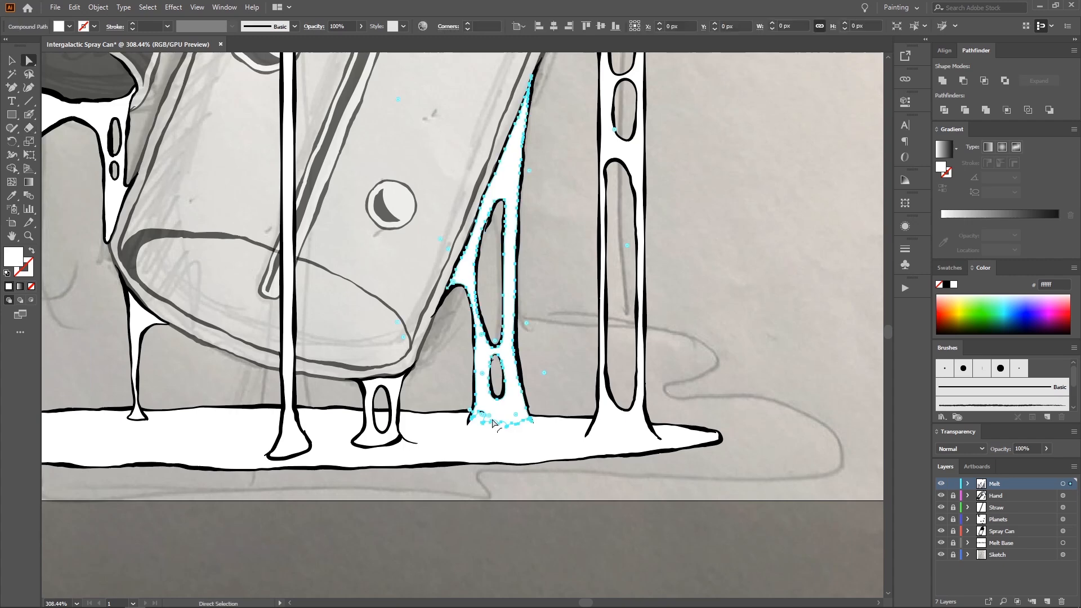
click(542, 388)
Step: Erase the bottom outline of the short drip under the can's base so that it opens into the puddle
drag(397, 444, 470, 414)
scroll(470, 414, up, 2)
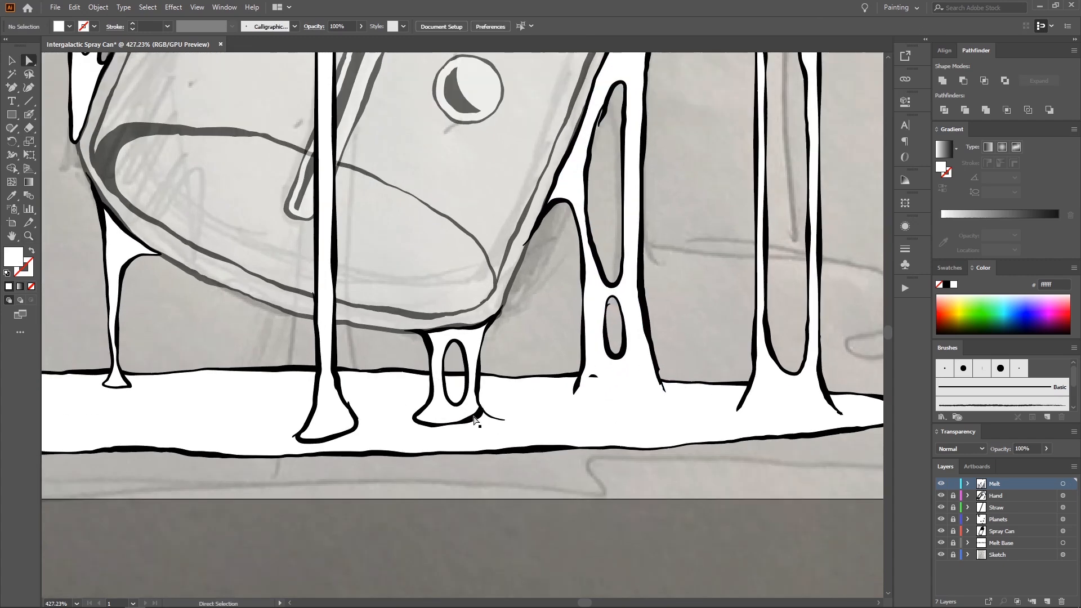
key(ctrl+a)
key(shift+e)
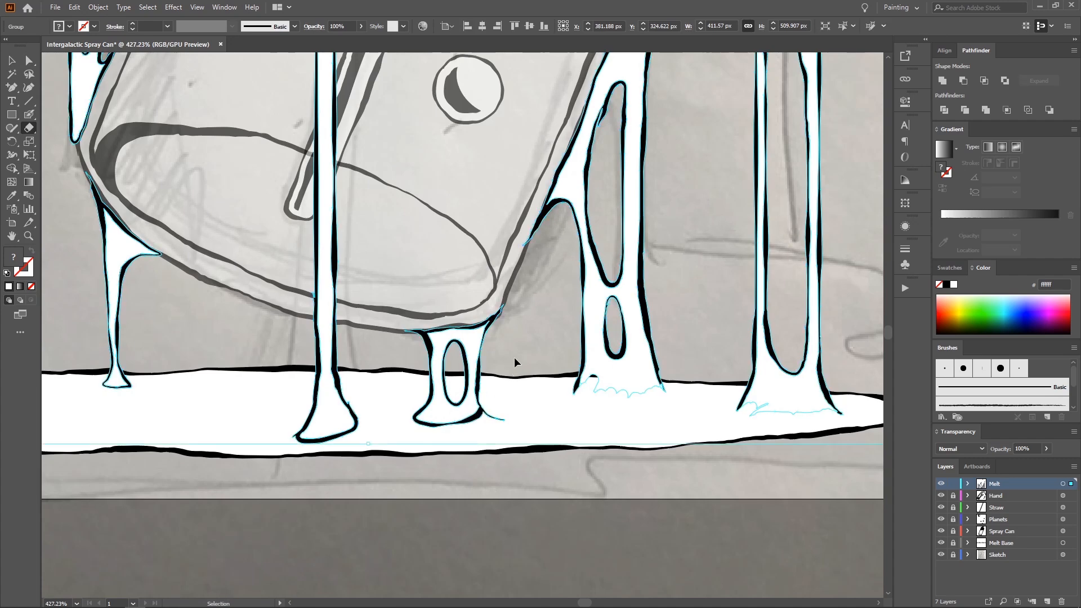
key(a)
click(470, 434)
click(477, 418)
key(shift+e)
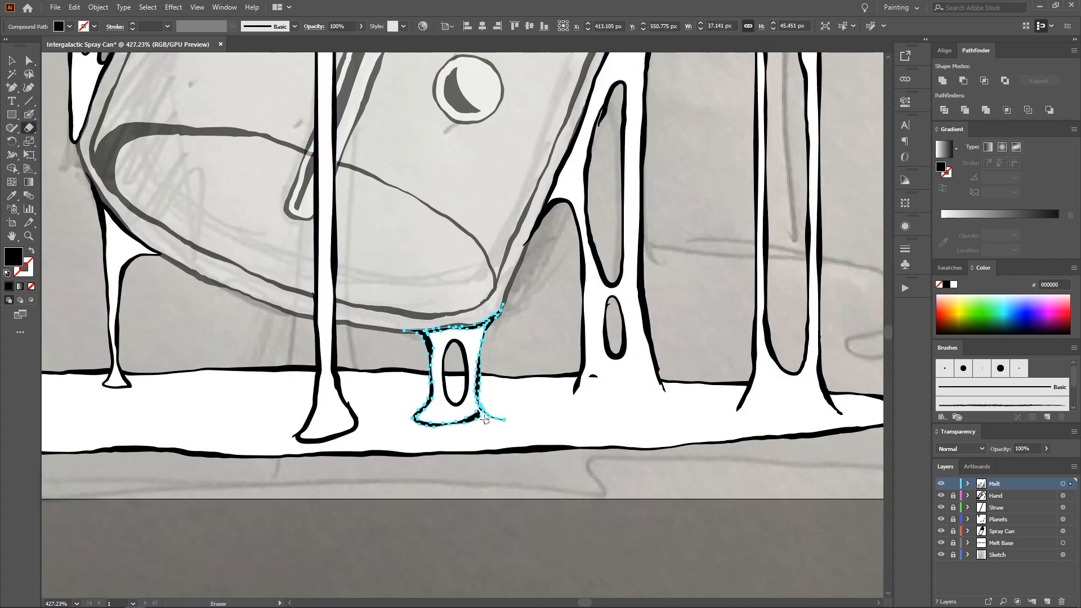
drag(446, 427, 429, 422)
key(a)
click(509, 344)
Step: Erase the bottom outline of the long drip running down in front of the can
mouse_move(341, 399)
mouse_down()
mouse_move(414, 392)
mouse_move(439, 419)
mouse_move(437, 431)
mouse_move(382, 441)
mouse_up()
click(432, 423)
key(shift+e)
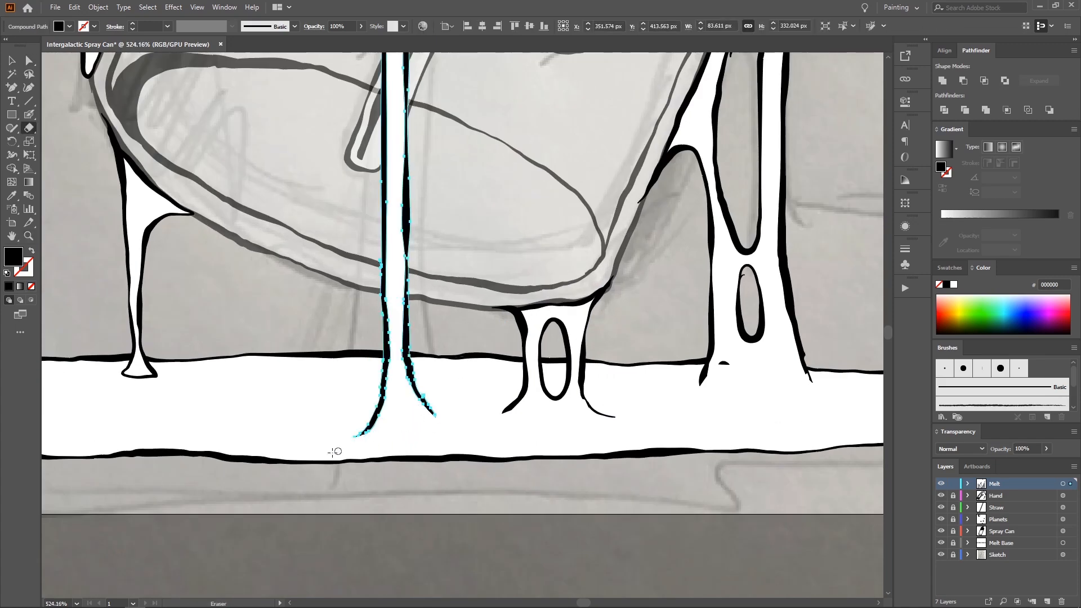
Step: Erase the bottom outline of the thin drip hanging from the can's lower left edge
drag(342, 394, 243, 403)
drag(226, 344, 362, 333)
drag(219, 286, 370, 271)
key(a)
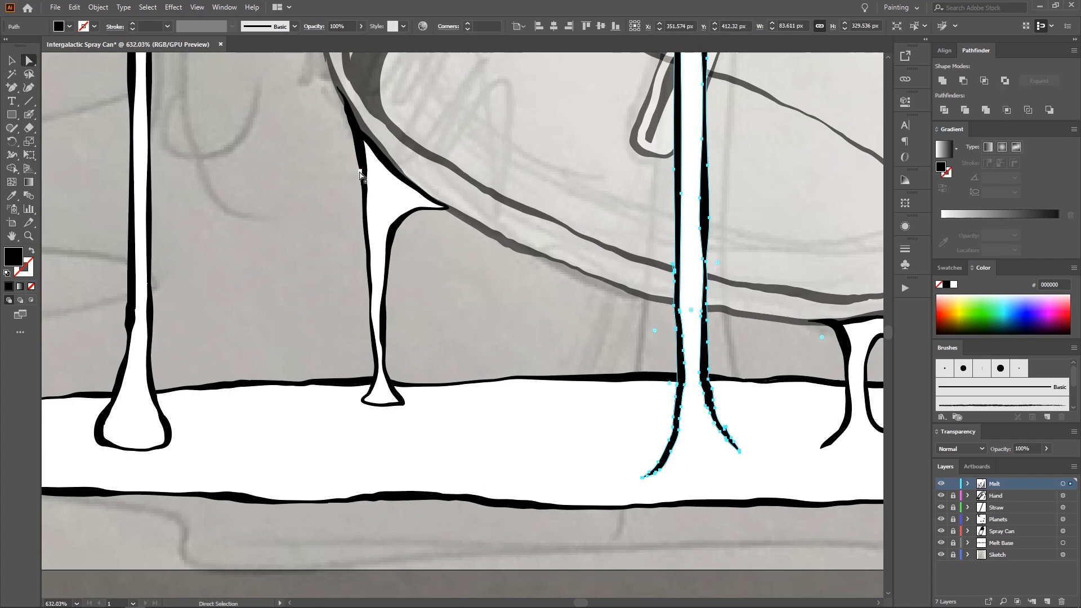
click(360, 175)
key(shift+e)
mouse_move(367, 405)
mouse_down()
mouse_move(402, 411)
mouse_move(328, 392)
mouse_move(388, 392)
mouse_up()
key(ctrl+z)
key(z)
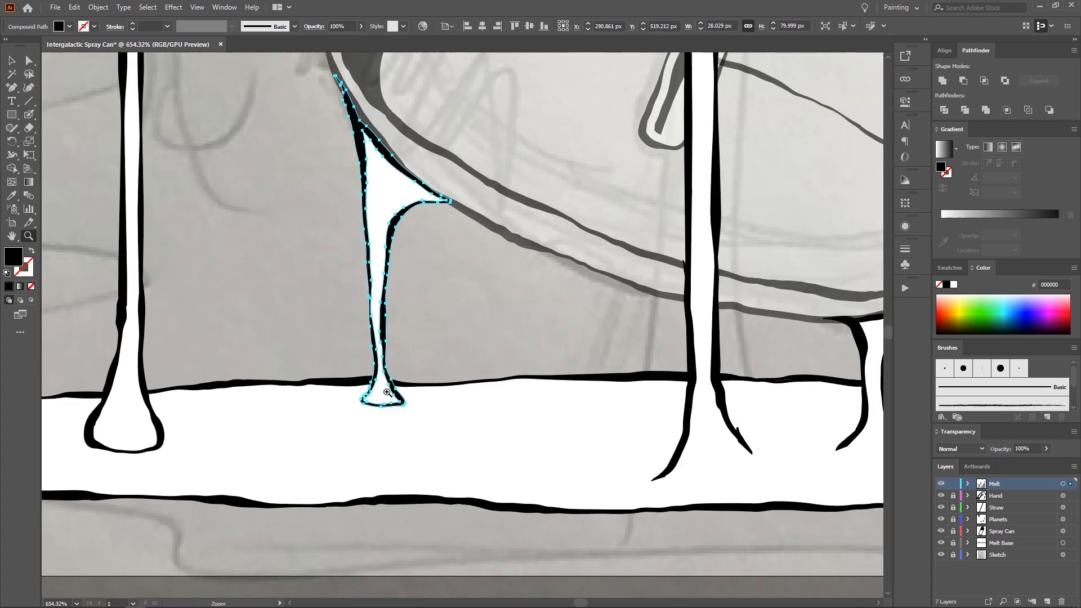
key(shift+e)
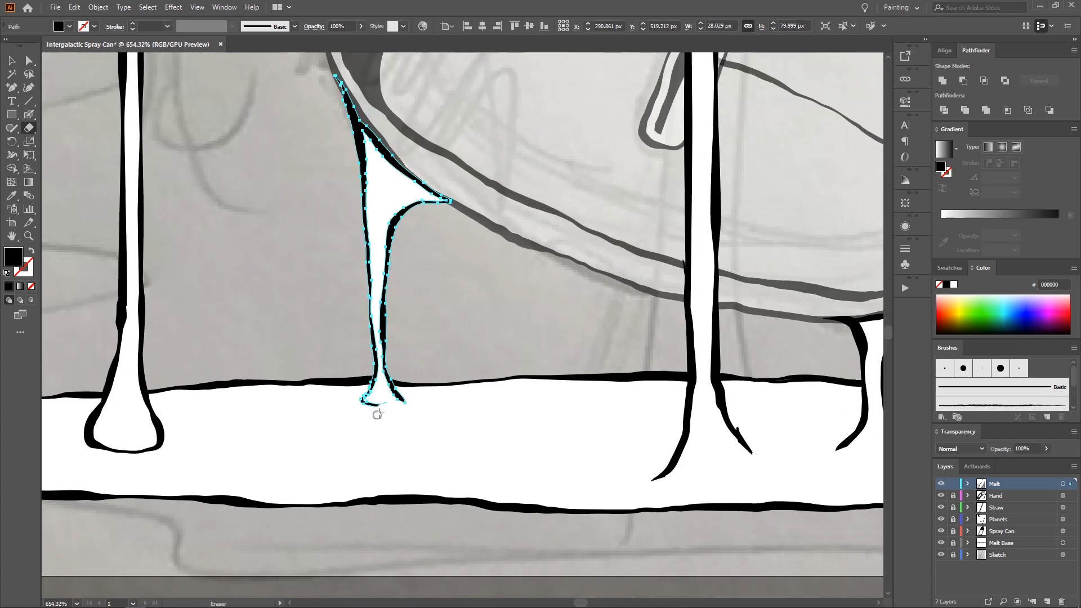
drag(360, 409, 368, 402)
Step: Erase the bottom outline of the second drip from the left, below the wrist opening
drag(274, 388, 461, 337)
mouse_move(327, 345)
mouse_down()
mouse_move(392, 377)
mouse_move(419, 426)
mouse_up()
key(a)
click(413, 417)
key(shift+e)
mouse_move(372, 437)
mouse_down()
mouse_move(344, 429)
mouse_move(366, 410)
mouse_move(355, 401)
mouse_move(373, 381)
mouse_move(294, 392)
mouse_move(366, 438)
mouse_up()
Step: Erase the bottom outline of the leftmost drip falling from the wrist
key(z)
drag(283, 394, 305, 409)
drag(305, 410, 320, 319)
drag(320, 319, 393, 345)
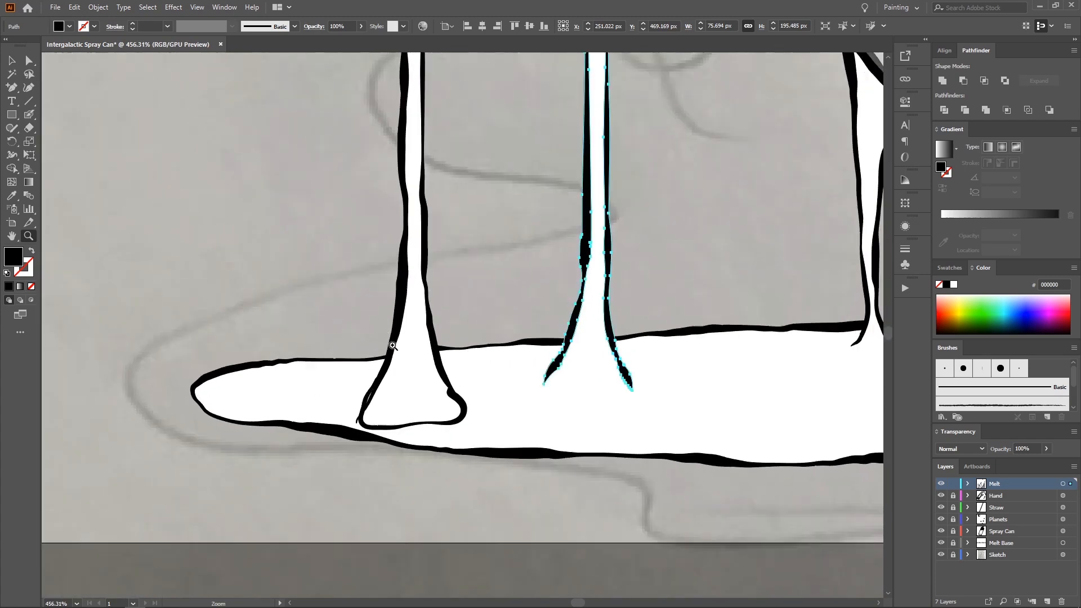
drag(388, 271, 374, 324)
ctrl+click(345, 360)
key(shift+e)
mouse_move(312, 430)
mouse_down()
mouse_move(308, 445)
mouse_move(335, 455)
mouse_move(420, 429)
mouse_move(386, 386)
mouse_move(389, 371)
mouse_move(198, 390)
mouse_move(230, 356)
mouse_up()
Step: Erase the stray stroke inside the top of the narrow gap in the drip on the can's right side
key(z)
drag(451, 228, 311, 342)
drag(356, 309, 277, 406)
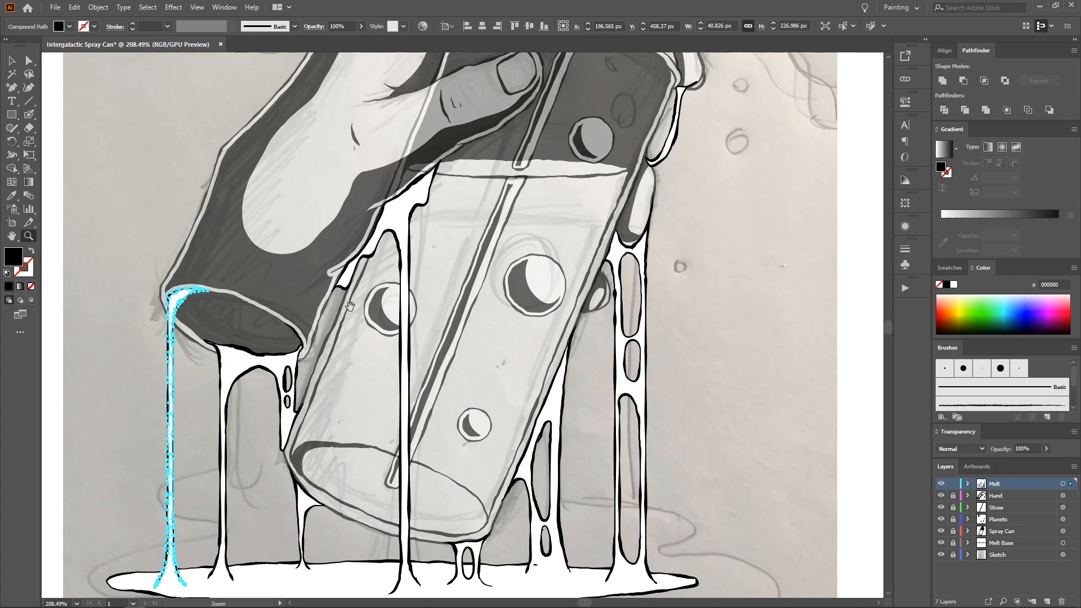
drag(345, 314, 487, 200)
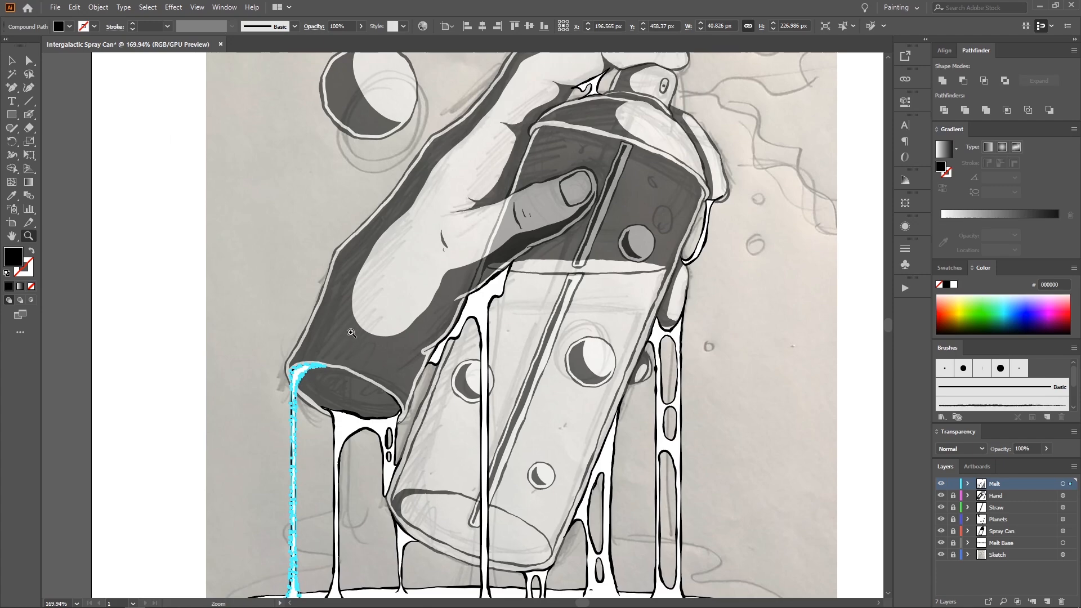
drag(369, 290, 335, 307)
drag(413, 307, 521, 203)
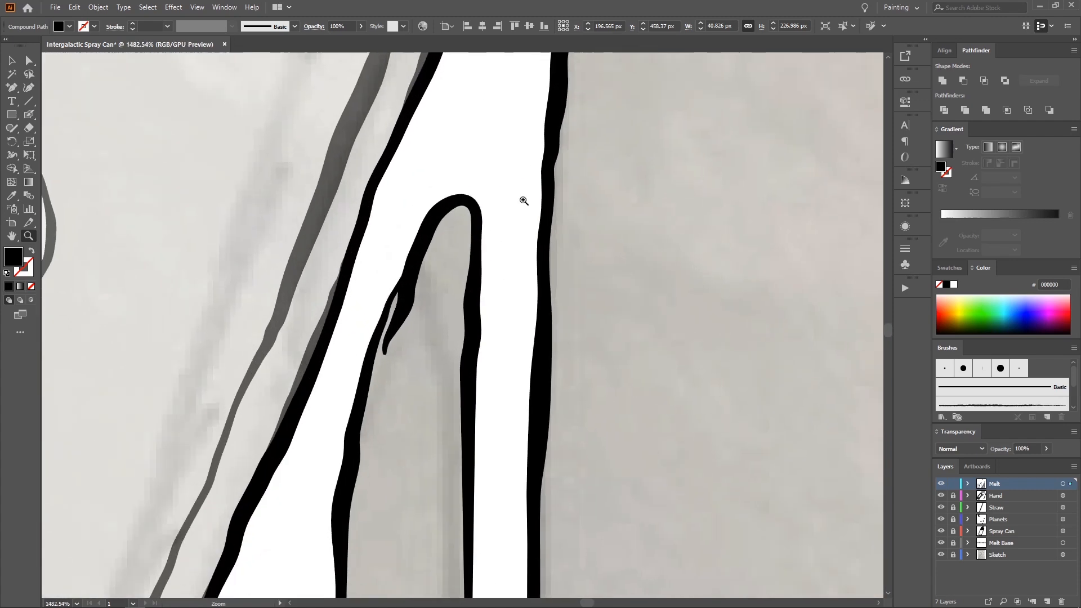
key(a)
key(shift+e)
drag(442, 269, 391, 363)
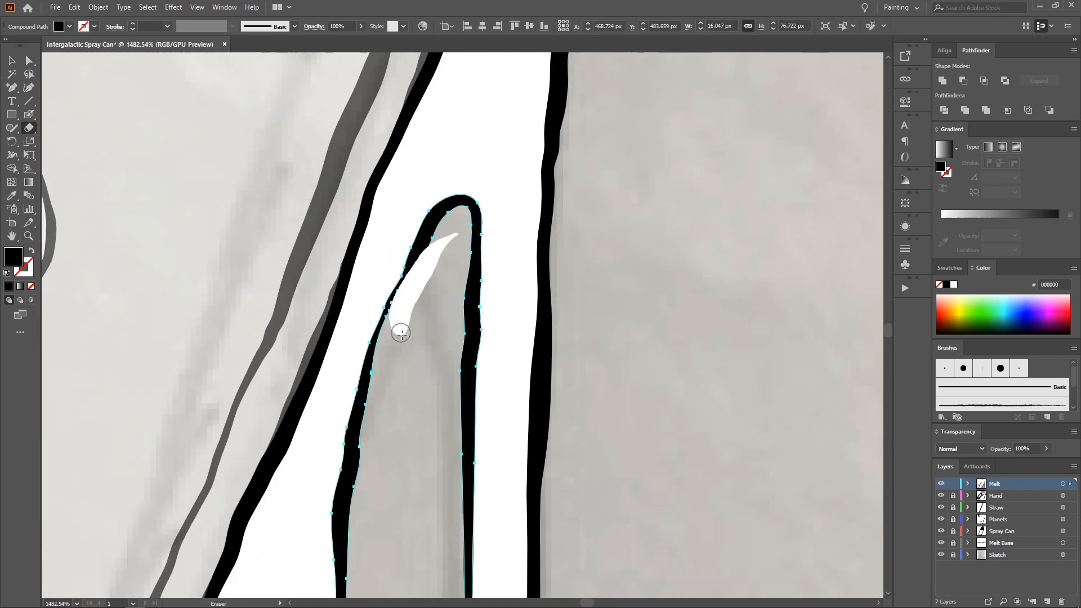
key(ctrl+shift+a)
Step: Draw a thin black drip outline from the index fingertip down to the can's shoulder with the Blob Brush
key(z)
mouse_move(586, 241)
mouse_down()
mouse_move(514, 234)
mouse_move(419, 194)
mouse_move(434, 403)
mouse_move(479, 423)
mouse_up()
drag(467, 267, 436, 305)
click(422, 225)
drag(496, 168, 393, 198)
drag(476, 196, 404, 304)
drag(454, 257, 501, 247)
drag(602, 178, 472, 189)
drag(471, 189, 538, 194)
click(436, 208)
drag(459, 223, 500, 225)
mouse_move(473, 329)
mouse_down()
mouse_move(475, 291)
mouse_move(493, 274)
mouse_move(483, 374)
mouse_move(495, 396)
mouse_up()
key(shift+b)
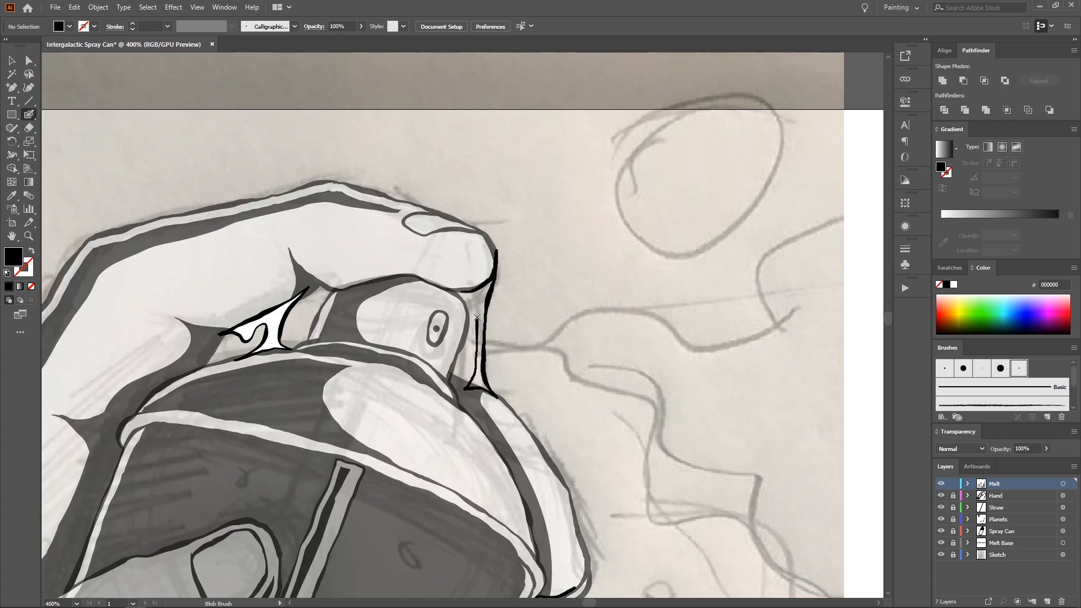
key(v)
right_click(479, 300)
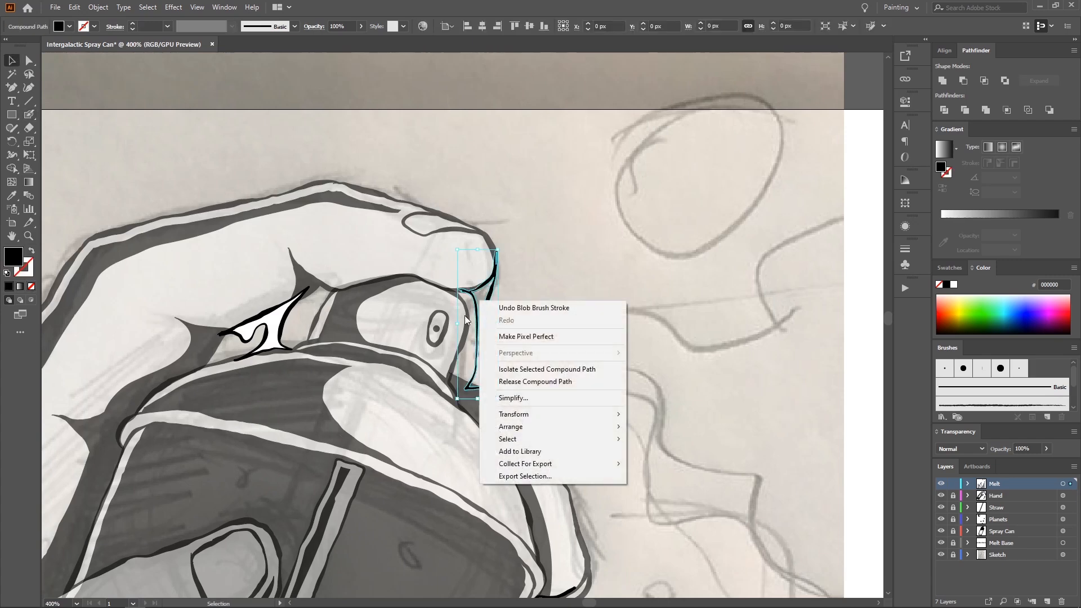
click(446, 260)
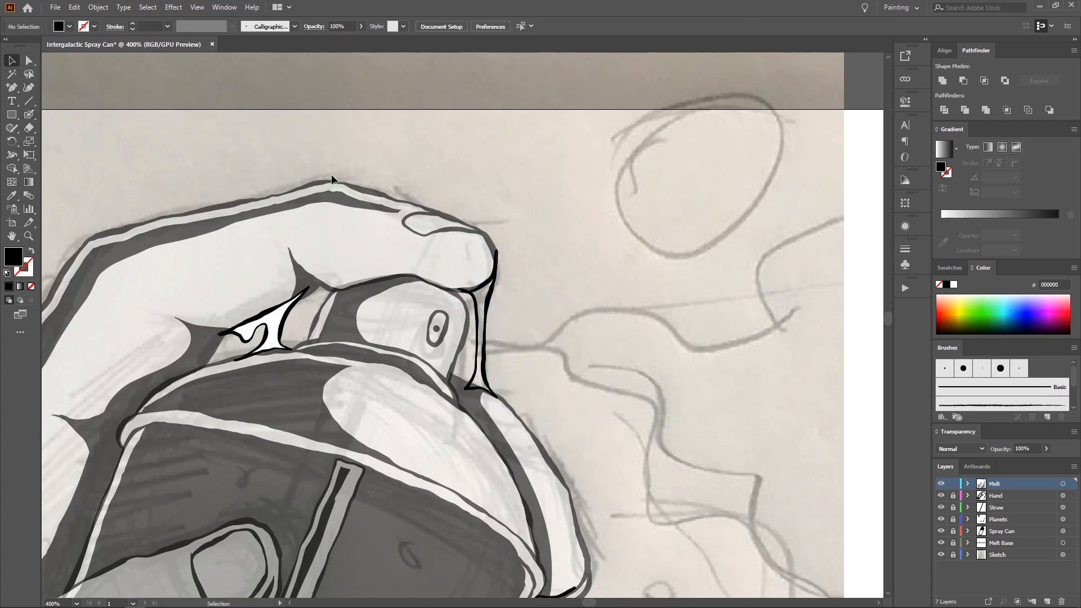
Step: Draw a 44 × 68 px rectangle over the fingertip drip, fill it white and send it to the back
click(11, 114)
drag(496, 330, 548, 416)
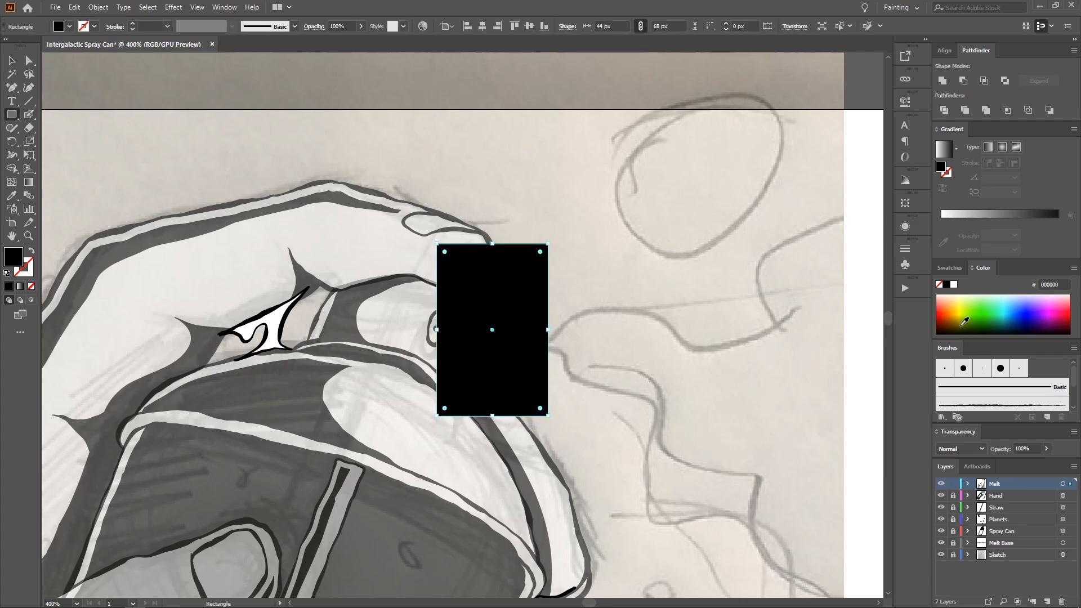
click(953, 285)
key(ctrl+shift+[)
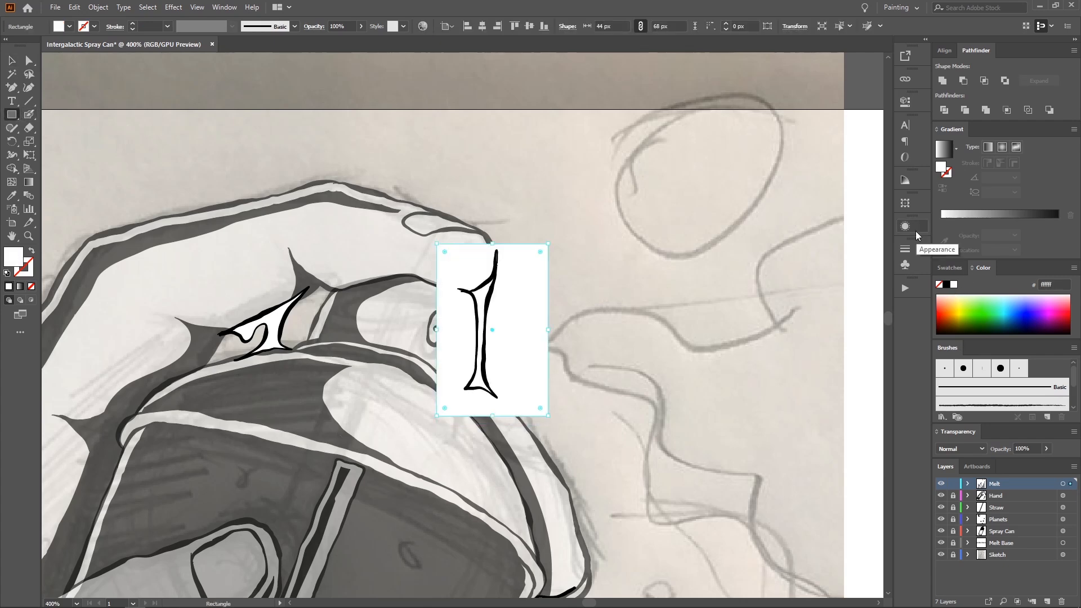
Step: Divide the white rectangle with the fingertip drip's outline and delete the excess white around the drip
drag(562, 349, 553, 306)
key(v)
shift+click(482, 239)
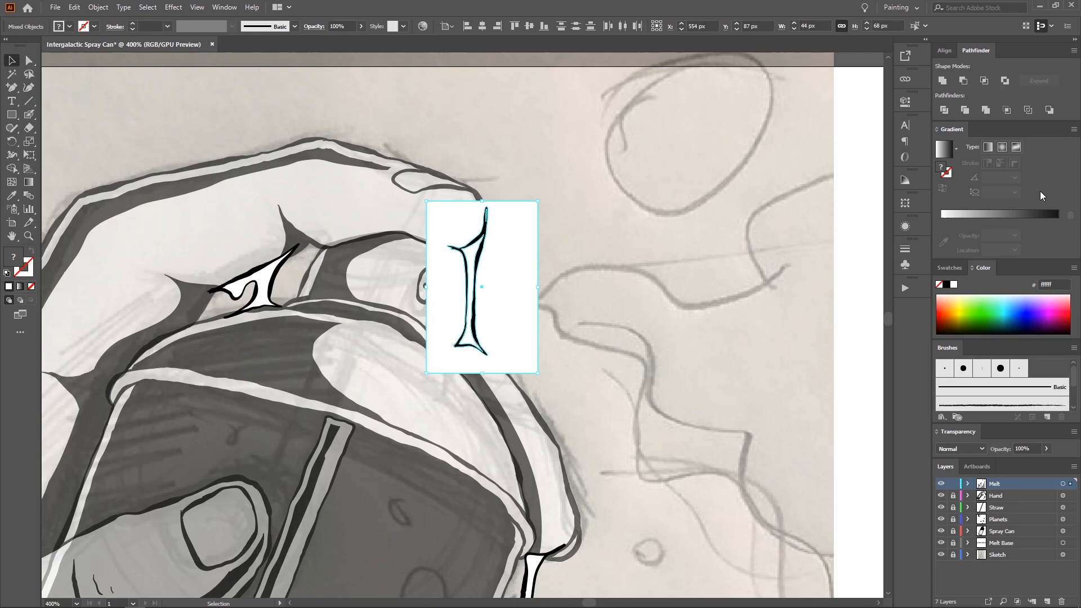
click(950, 111)
key(a)
click(599, 169)
click(518, 269)
key(Delete)
Step: Unlock the Hand, Straw, Planets, Spray Can and Melt Base layers
key(z)
drag(583, 215, 253, 241)
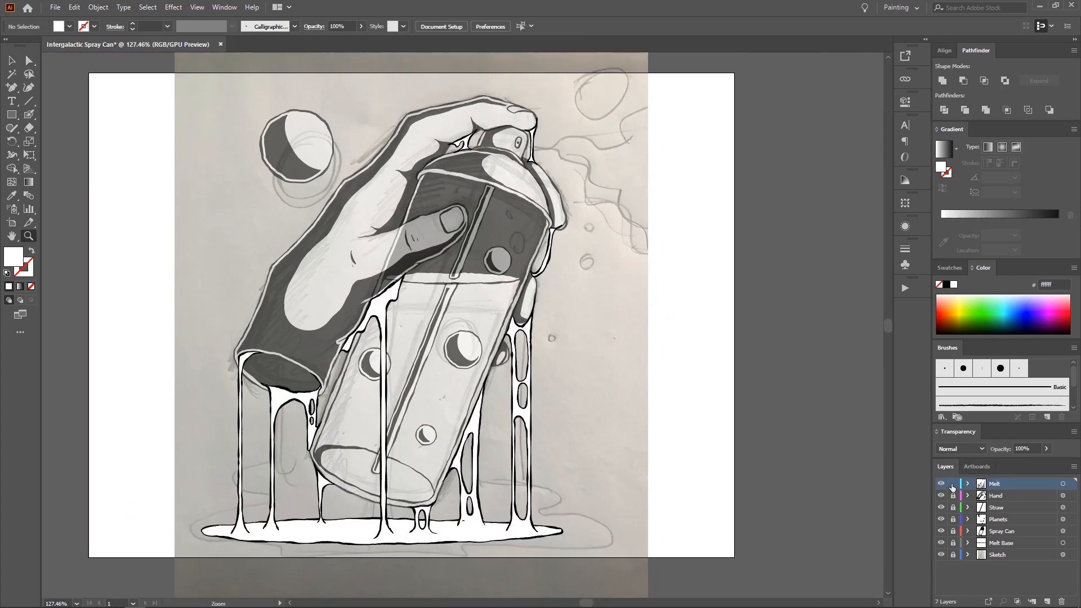
drag(953, 495, 955, 542)
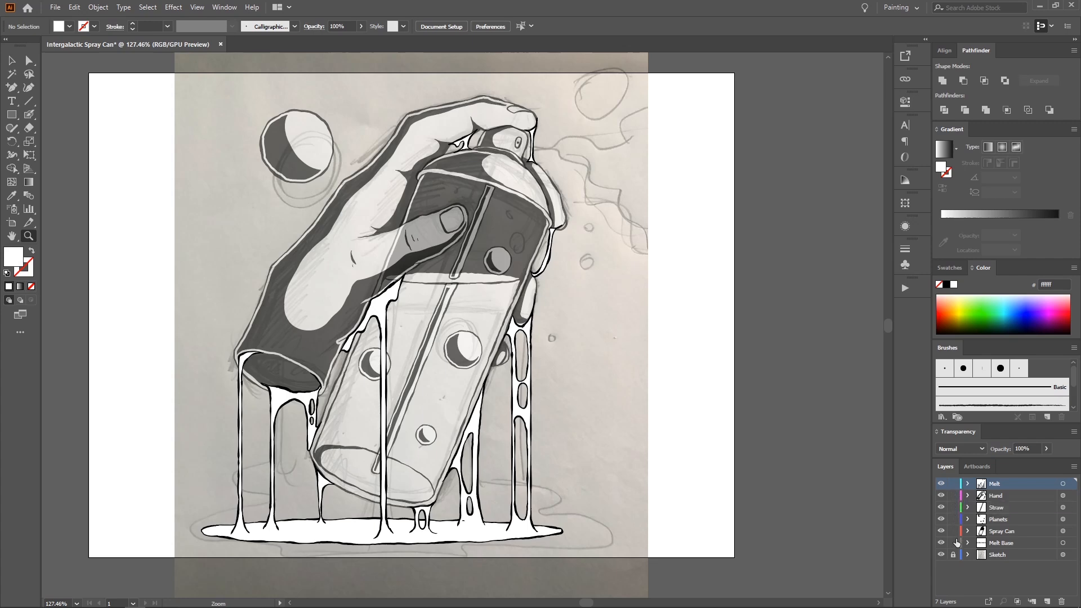
Step: Set the opacity of the Hand, Straw, Planets and Spray Can layers to 100%
click(1062, 495)
shift+click(1063, 507)
shift+click(1062, 519)
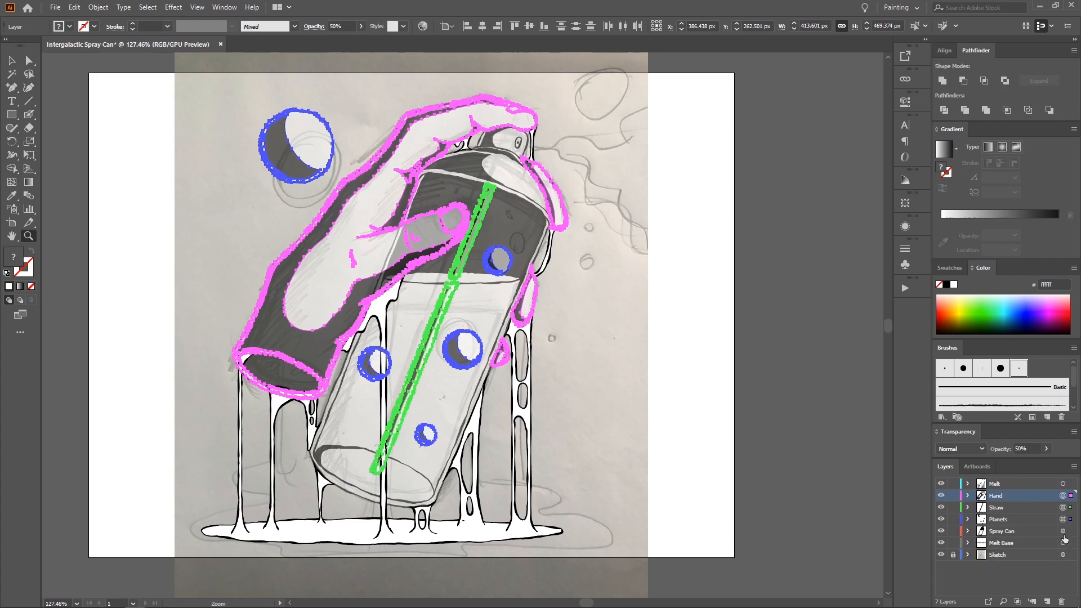
shift+click(1062, 530)
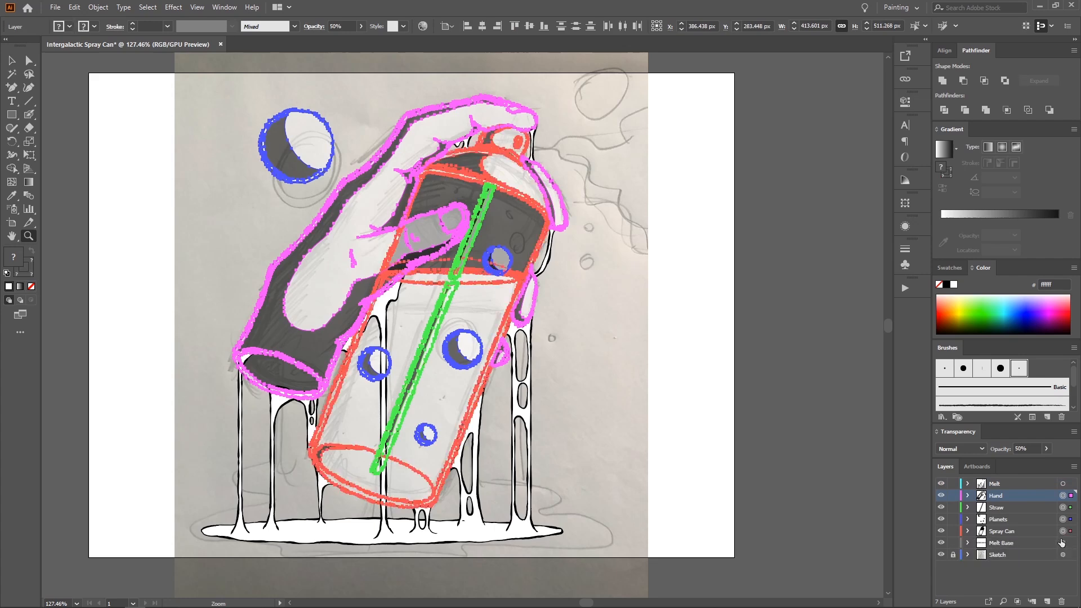
click(1045, 448)
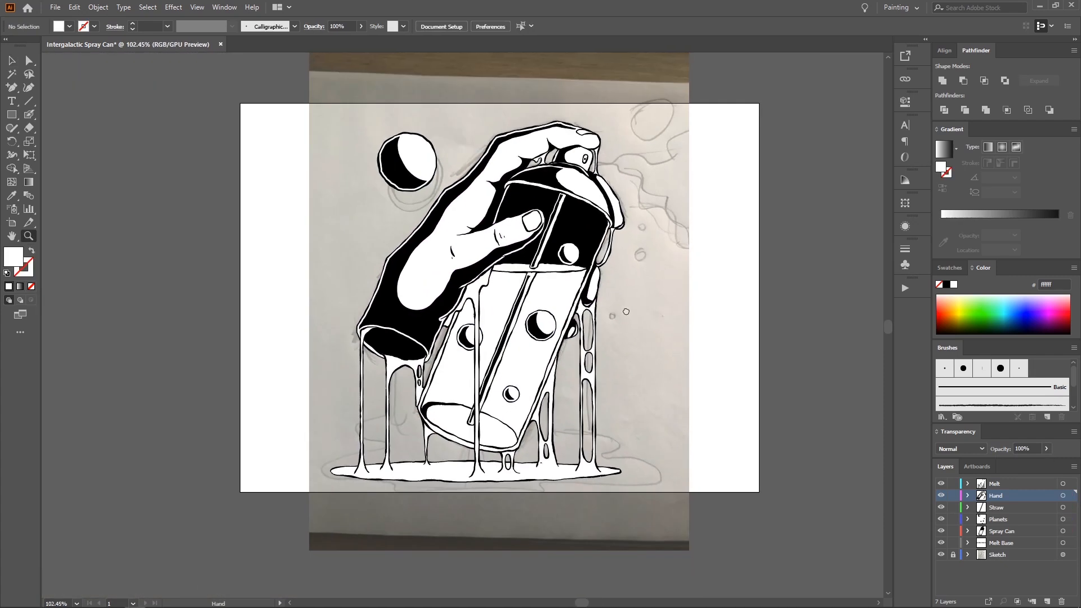
Step: Examine the linework of the whole illustration, including the drips beside the can's base
drag(626, 311, 579, 347)
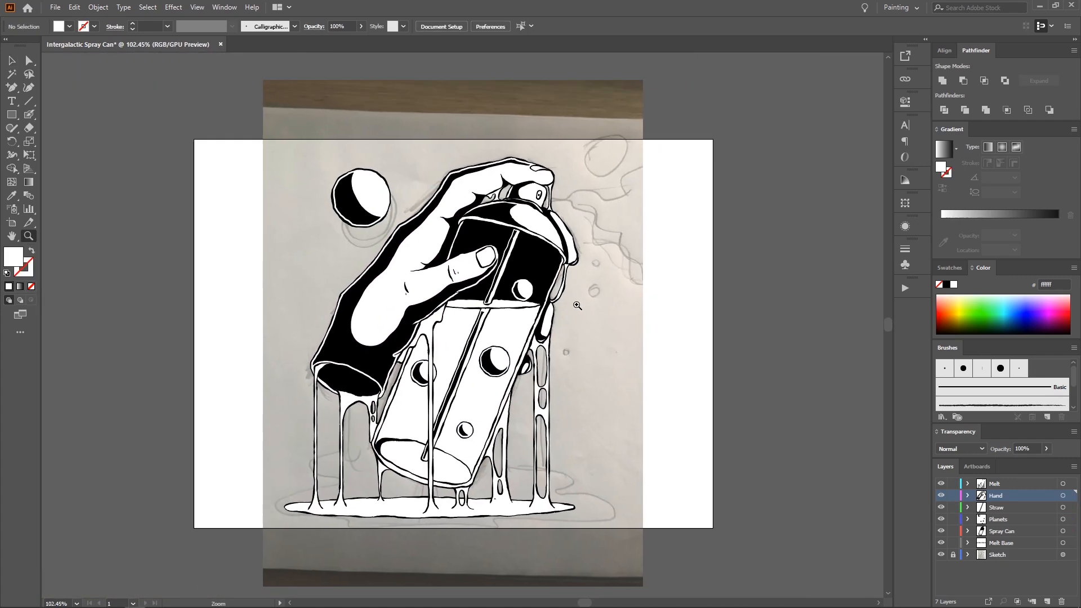
click(581, 298)
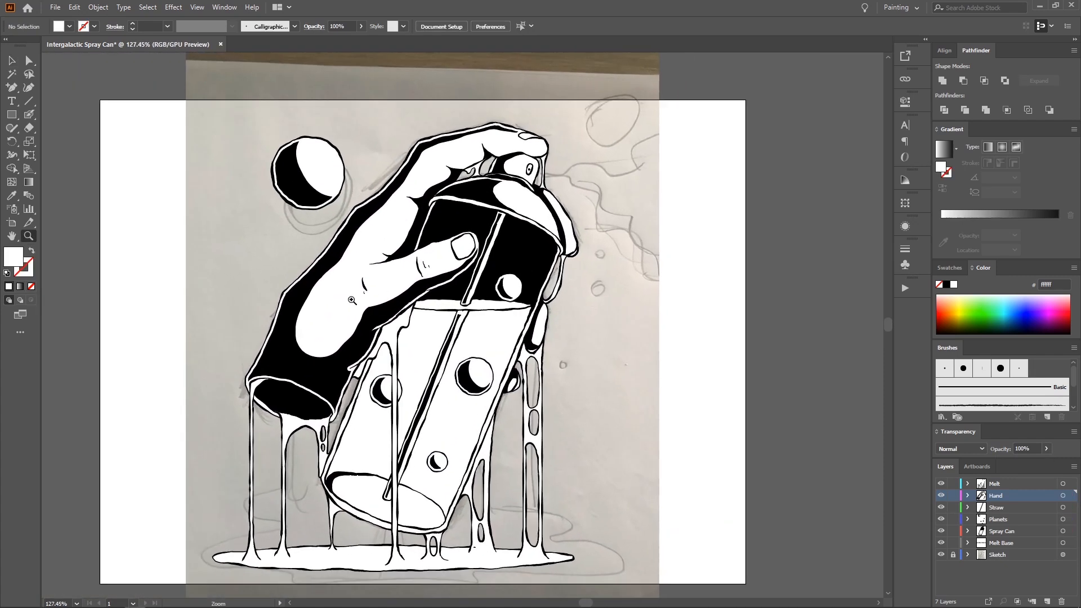
drag(360, 302, 394, 324)
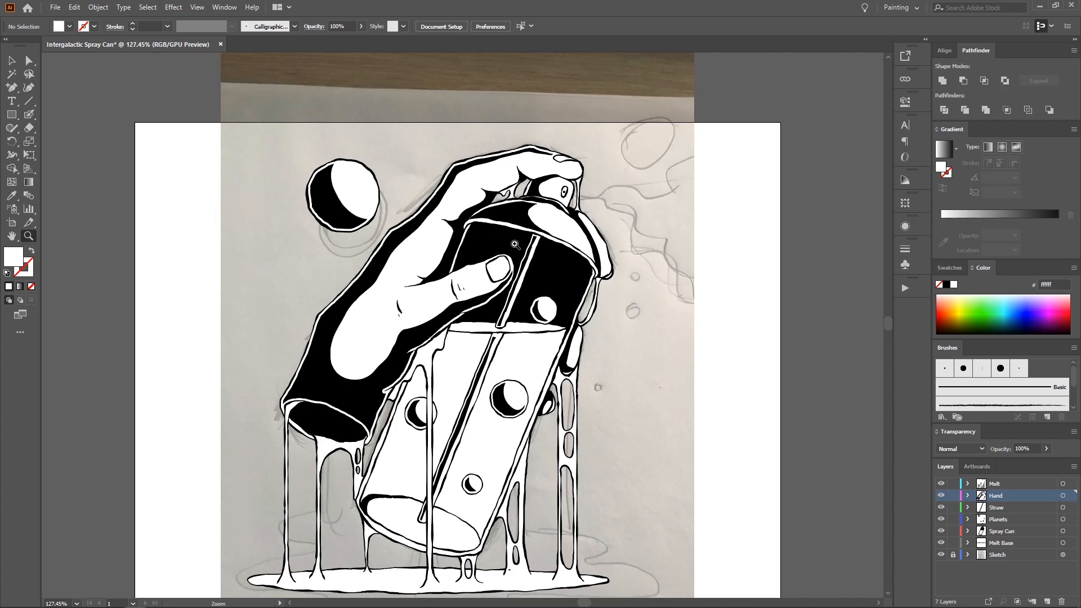
drag(467, 175, 417, 202)
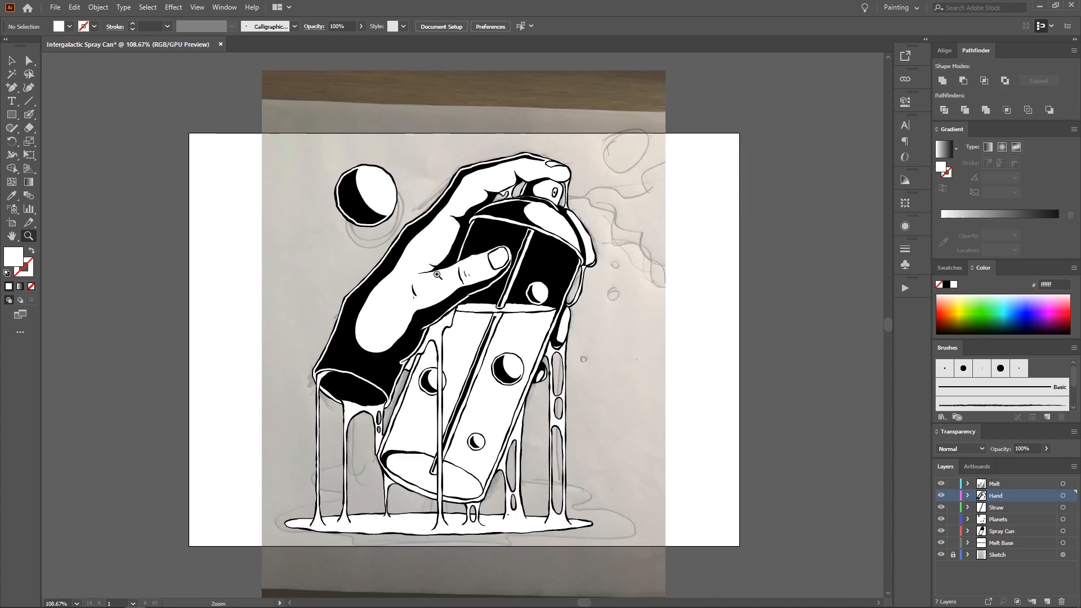
mouse_move(495, 466)
mouse_down()
mouse_move(543, 511)
mouse_move(512, 457)
mouse_move(548, 409)
mouse_move(571, 417)
mouse_move(509, 422)
mouse_move(527, 430)
mouse_up()
key(a)
click(543, 511)
click(584, 427)
key(z)
key(a)
click(554, 422)
key(z)
key(shift+b)
key(ctrl+shift+a)
key(z)
mouse_move(568, 397)
mouse_down()
mouse_move(499, 339)
mouse_move(452, 450)
mouse_up()
drag(551, 360, 517, 359)
drag(610, 262, 541, 330)
key(alt+Tab)
click(641, 327)
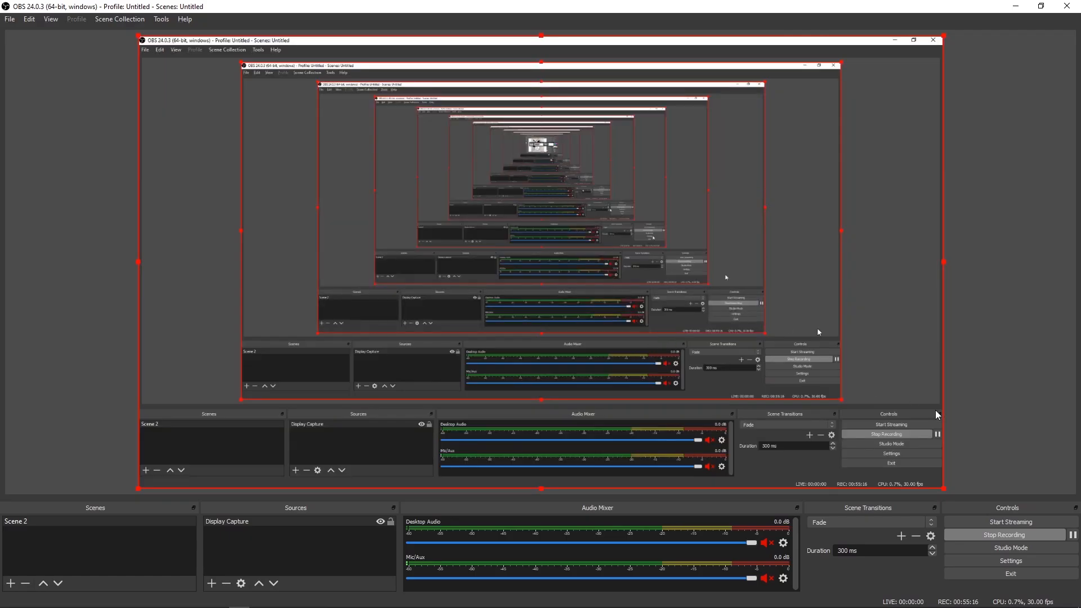
click(1071, 536)
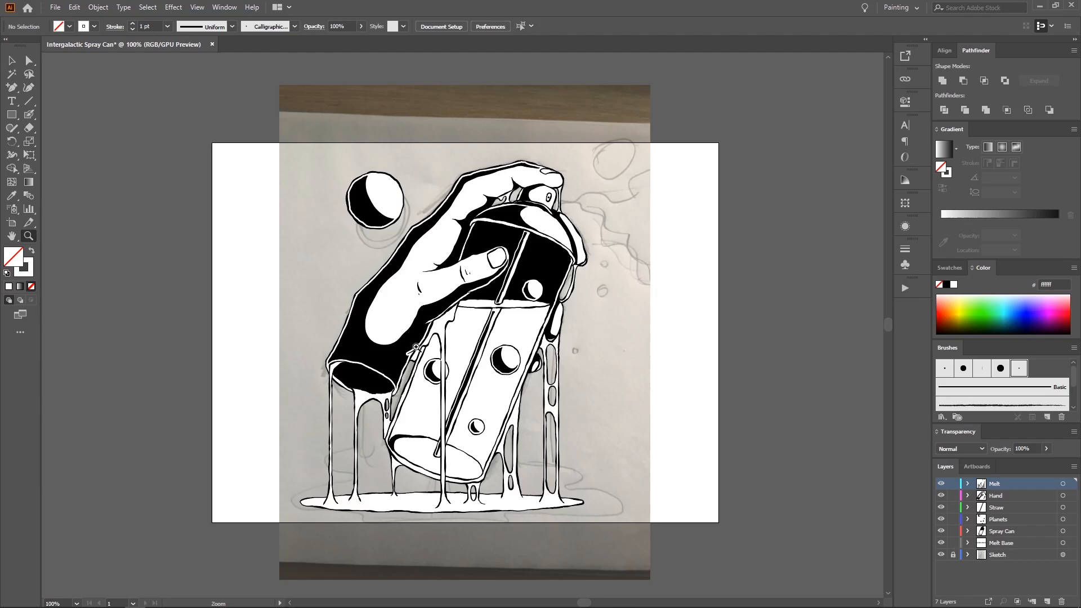
Step: Lock the Melt, Hand, Straw, Planets, Spray Can and Melt Base layers
drag(531, 268, 542, 244)
scroll(536, 231, up, 3)
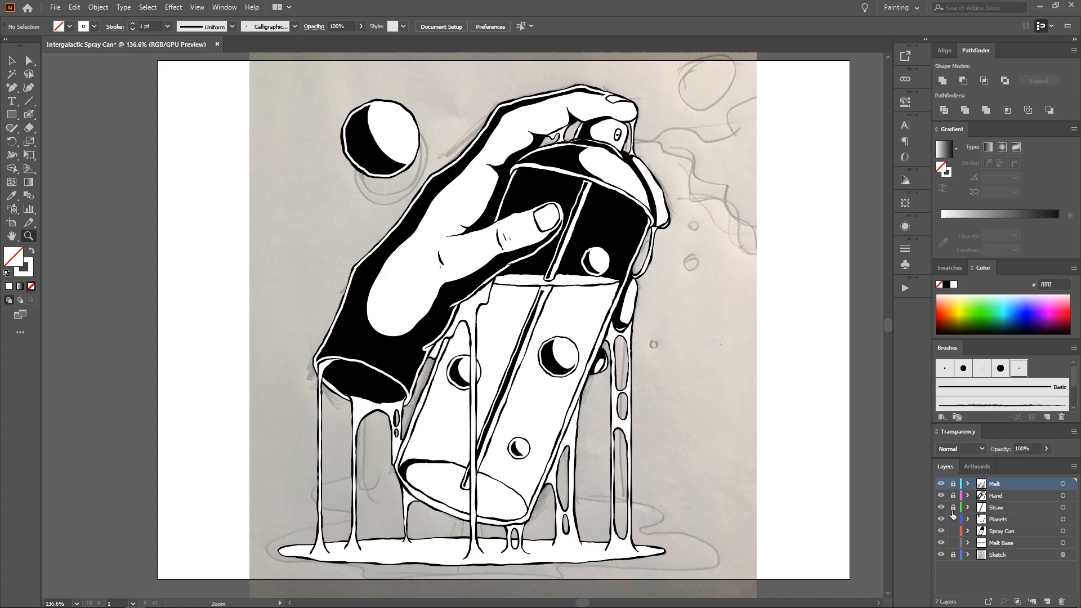
key(alt+Tab)
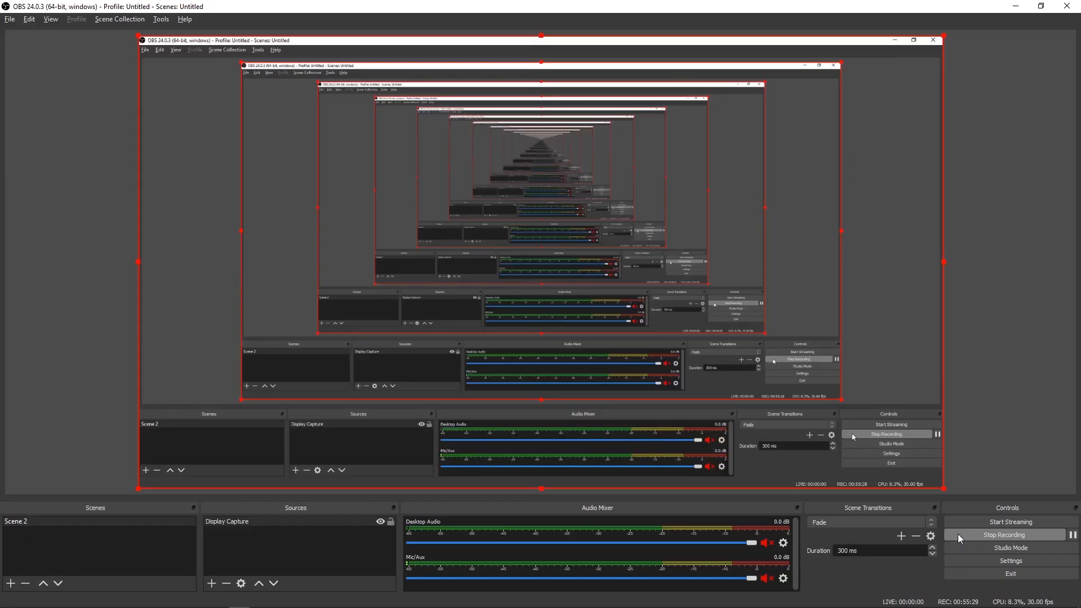
key(alt+Tab)
key(alt+Tab)
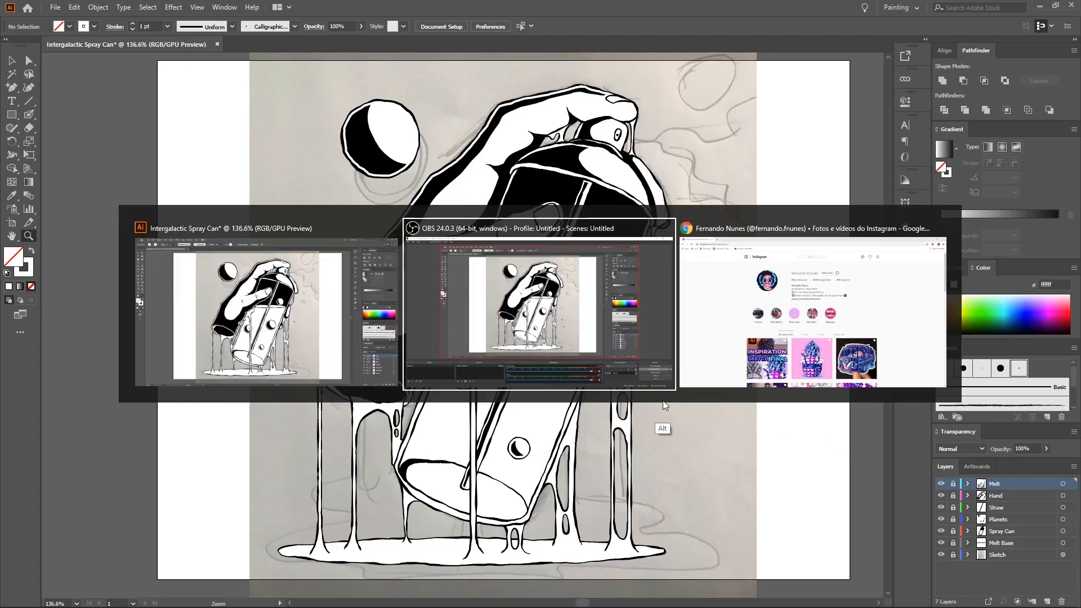
Step: Add a new layer named Smoke Sketch above the Melt layer
key(alt+Tab)
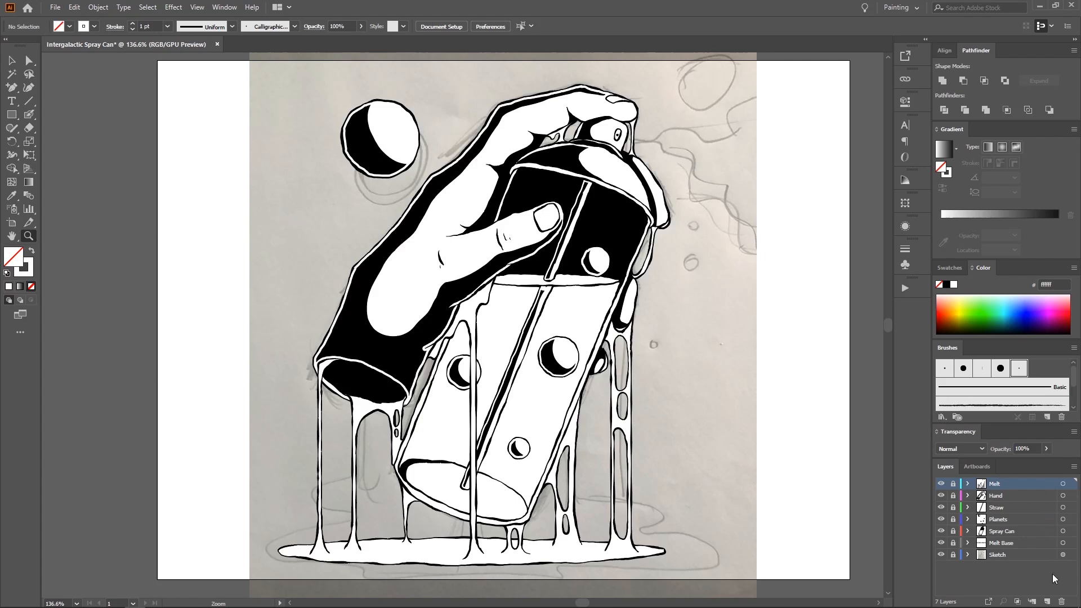
click(1045, 600)
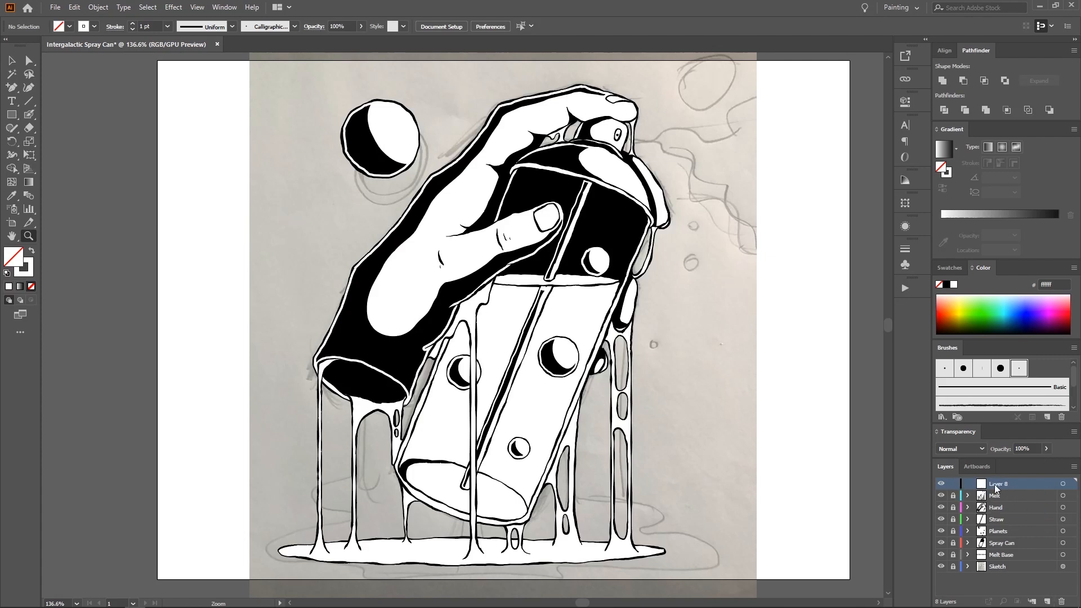
double_click(994, 484)
text(Smoke Sketch)
key(Return)
Step: Set a magenta stroke and sketch the first smoke loop with the Paintbrush, from the can's nozzle around to its right side
key(x)
click(1047, 320)
click(1048, 312)
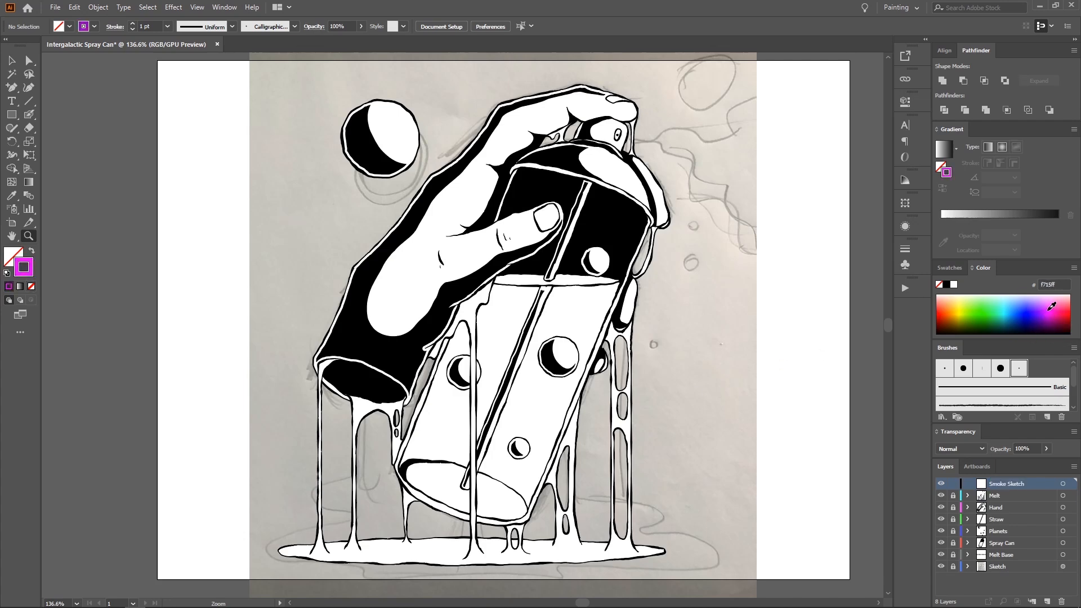
key(b)
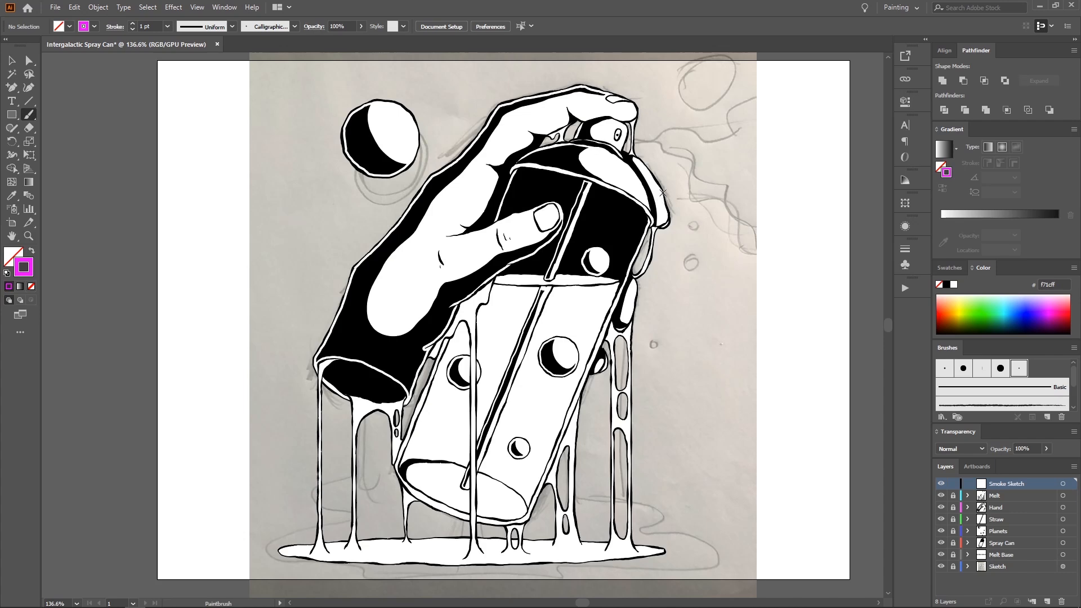
scroll(650, 187, up, 1)
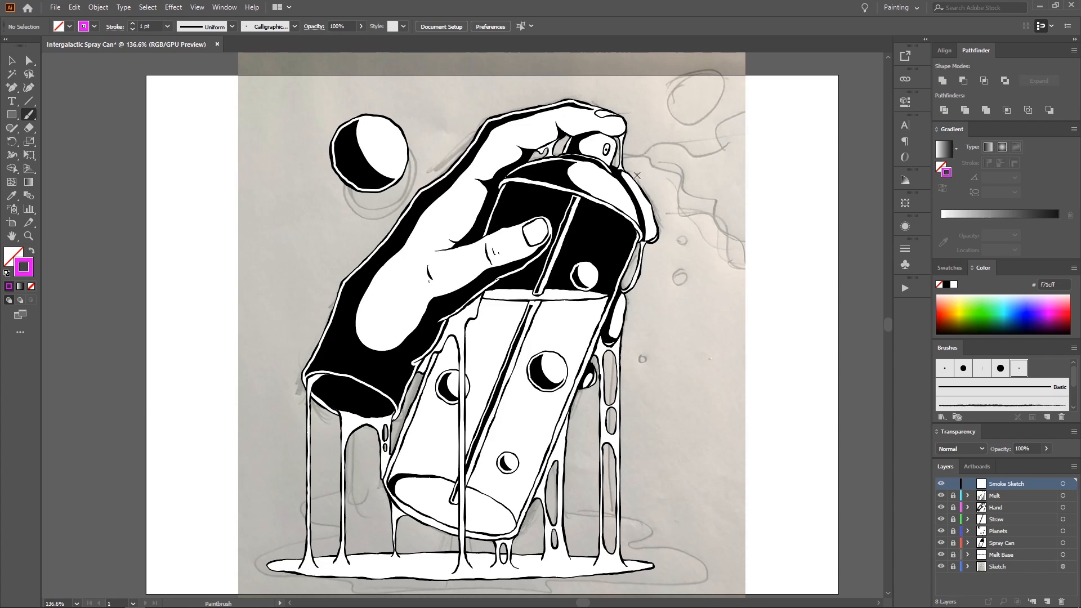
scroll(648, 164, down, 1)
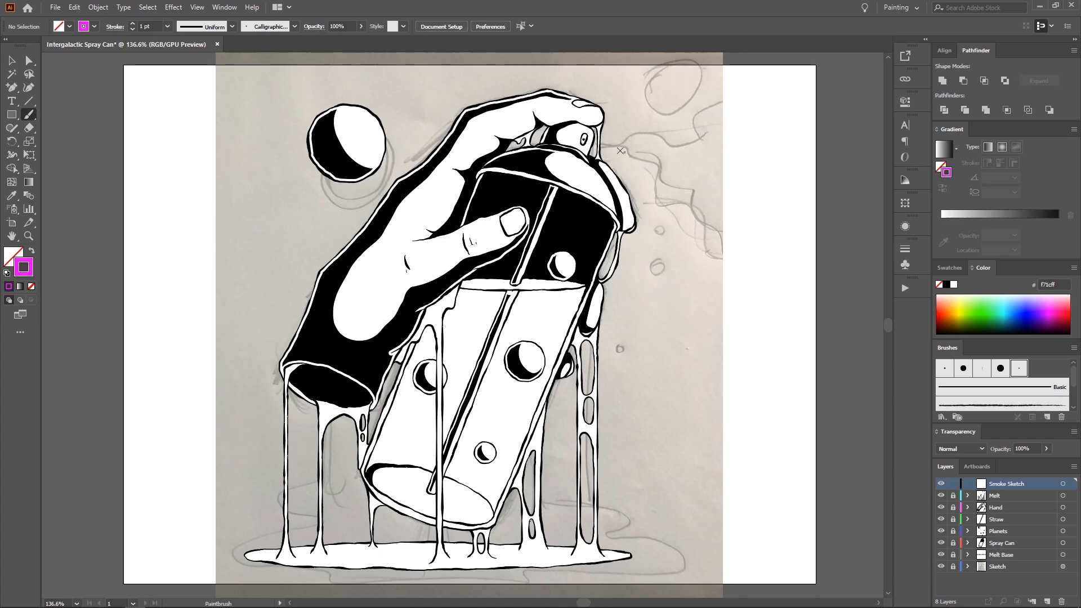
scroll(605, 143, right, 1)
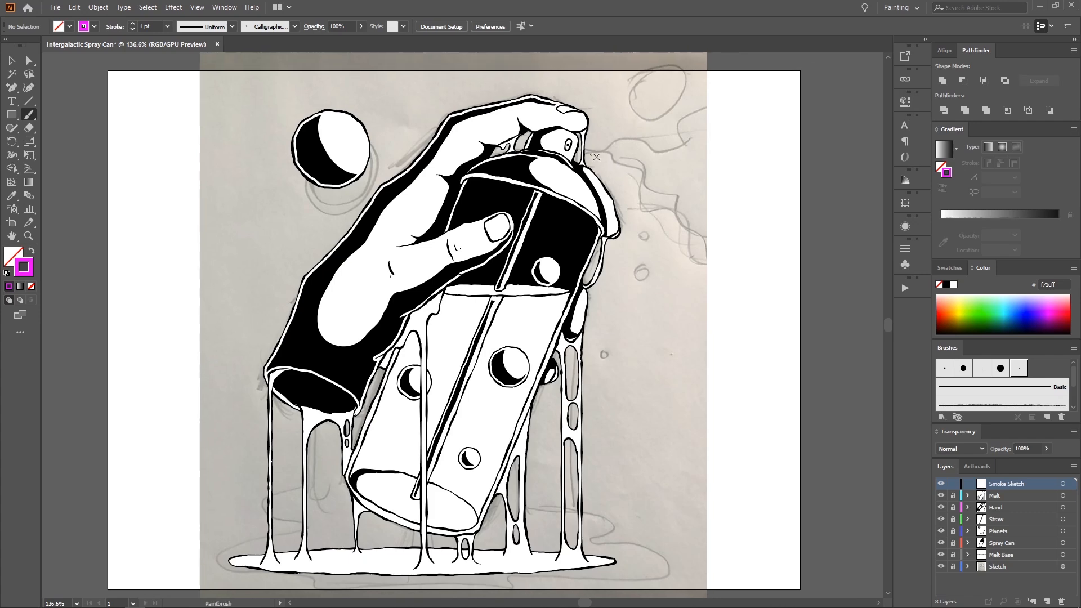
mouse_move(574, 151)
mouse_down()
mouse_move(638, 162)
mouse_move(645, 171)
mouse_move(588, 156)
mouse_move(715, 213)
mouse_up()
drag(614, 160, 720, 222)
mouse_move(667, 189)
mouse_down()
mouse_move(731, 241)
mouse_move(712, 282)
mouse_move(732, 276)
mouse_move(695, 286)
mouse_up()
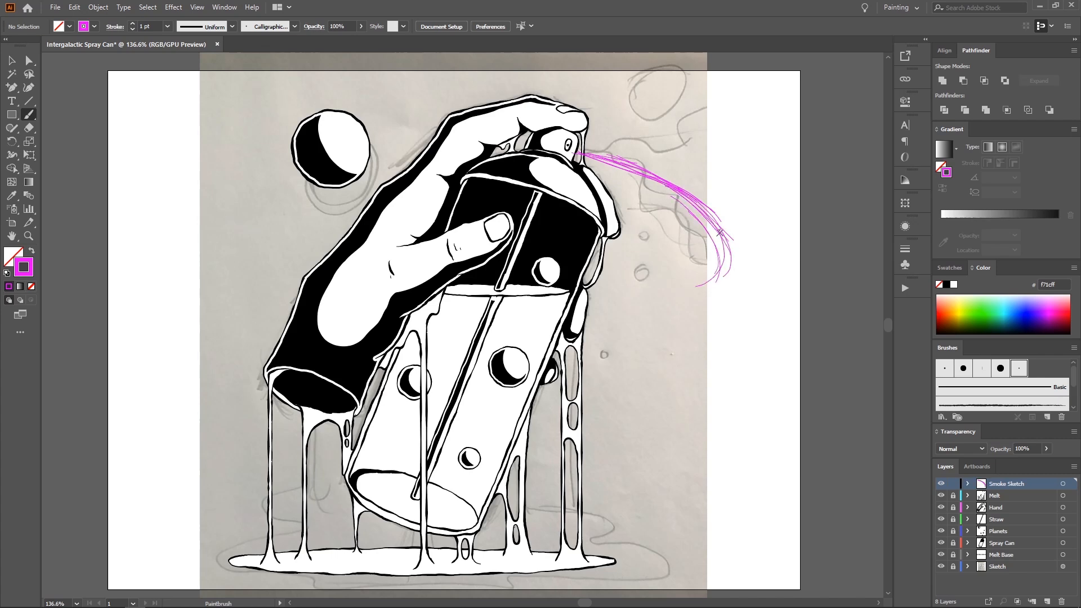
mouse_move(719, 231)
mouse_down()
mouse_move(684, 252)
mouse_move(661, 284)
mouse_up()
drag(714, 260, 663, 281)
mouse_move(678, 213)
mouse_down()
mouse_move(720, 247)
mouse_move(631, 284)
mouse_up()
drag(697, 264, 628, 281)
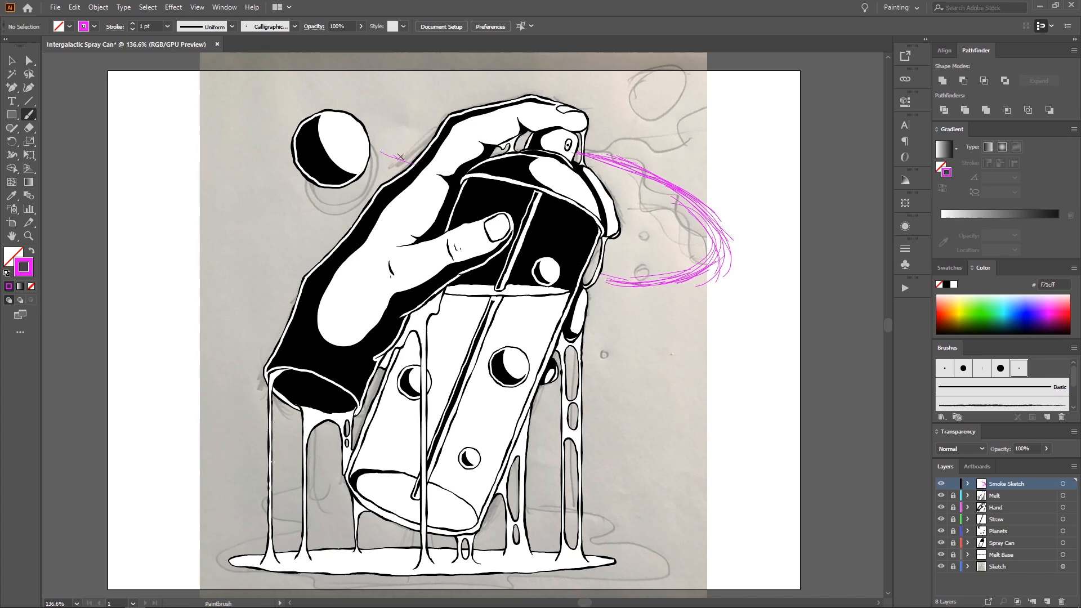
drag(357, 128, 387, 160)
drag(347, 120, 378, 140)
drag(344, 112, 362, 125)
mouse_move(419, 157)
mouse_down()
mouse_move(370, 122)
mouse_move(338, 125)
mouse_move(322, 147)
mouse_move(336, 185)
mouse_up()
drag(327, 135, 344, 197)
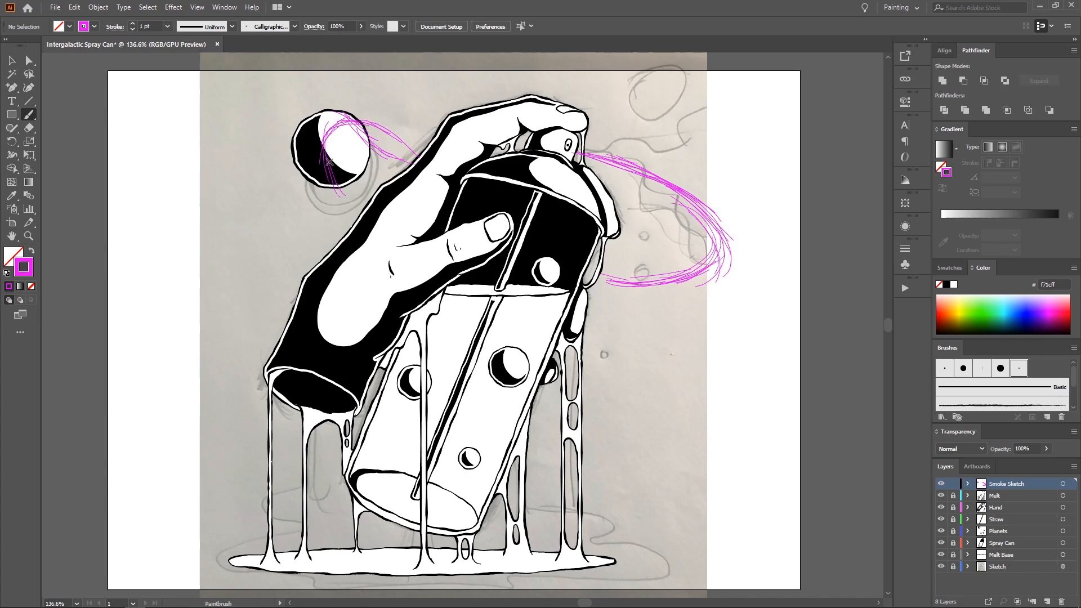
drag(330, 134, 344, 238)
drag(333, 148, 330, 217)
key(a)
drag(425, 230, 320, 120)
key(Delete)
key(Delete)
Step: Sketch the smoke trail emerging behind the hand, arching over the large planet and curving down across the wrist
key(b)
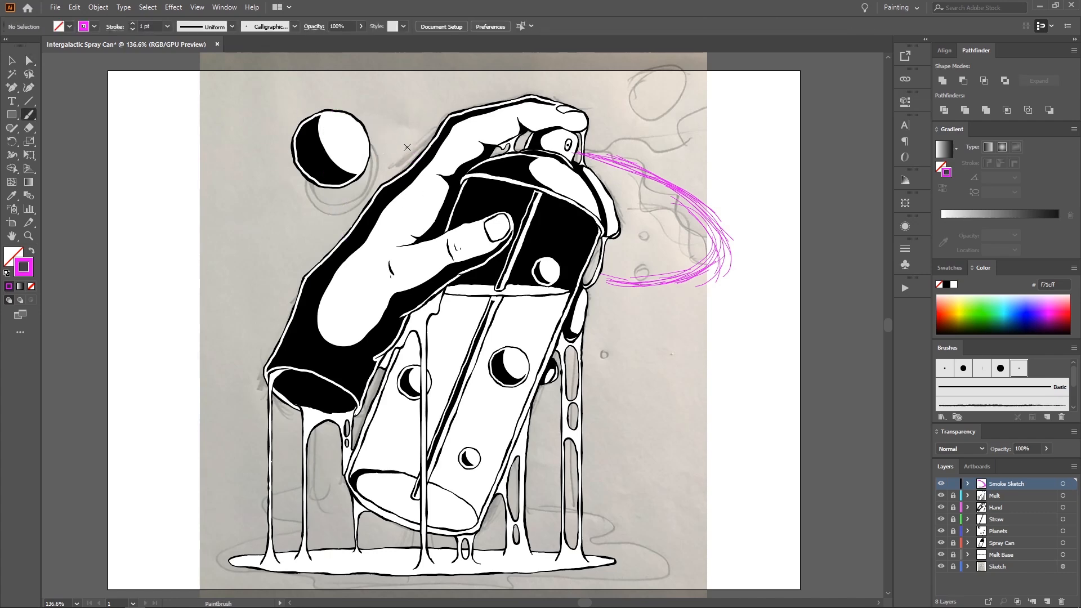
mouse_move(419, 162)
mouse_down()
mouse_move(332, 143)
mouse_move(300, 187)
mouse_up()
drag(326, 149, 302, 233)
mouse_move(339, 135)
mouse_down()
mouse_move(297, 237)
mouse_move(308, 263)
mouse_up()
drag(296, 171, 319, 285)
drag(294, 200, 335, 321)
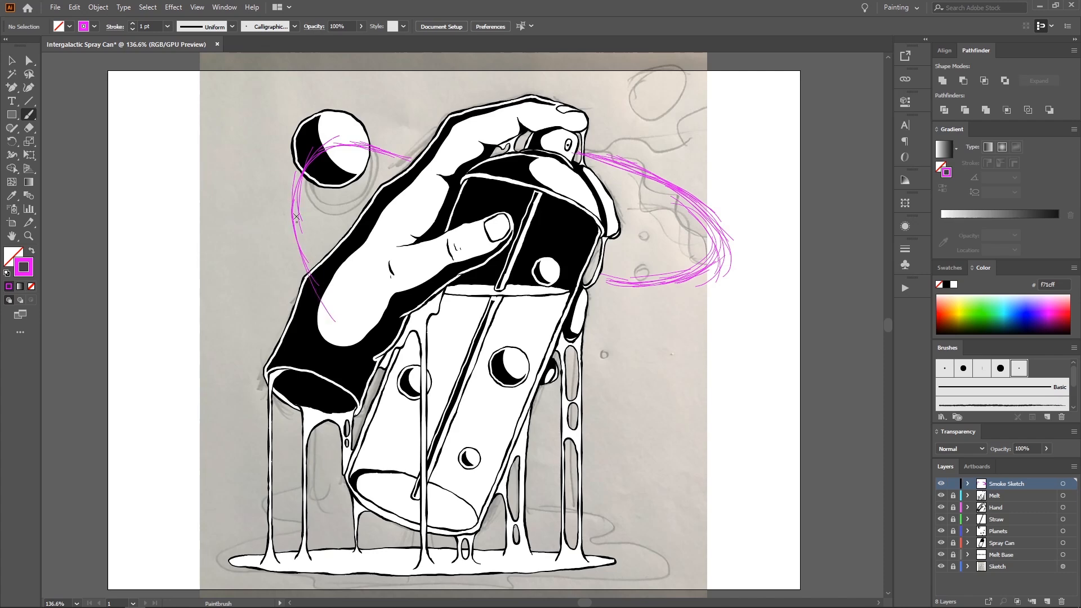
drag(294, 231, 366, 386)
drag(309, 276, 383, 410)
drag(315, 312, 422, 444)
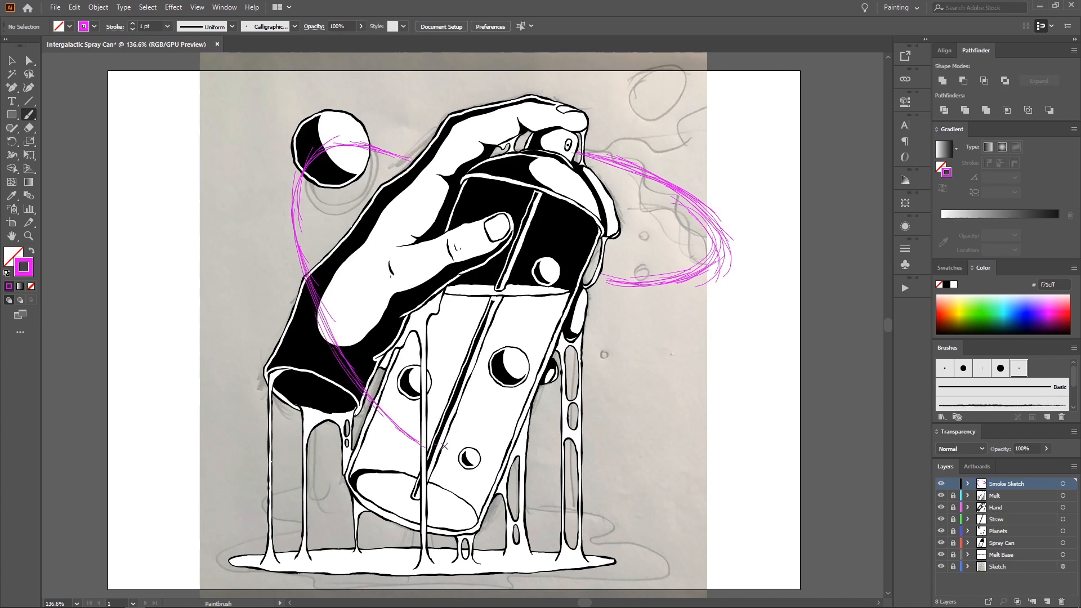
key(ctrl+z)
key(ctrl+z)
key(ctrl+z)
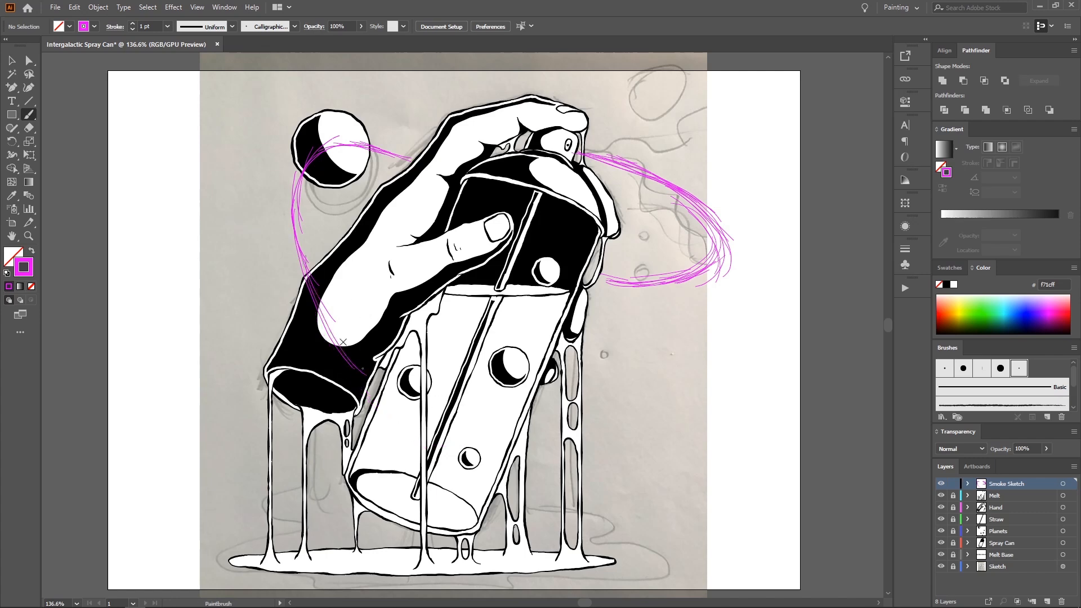
Step: Continue the magenta smoke trail from the wrist across the middle of the can to the drips on its right side
mouse_move(308, 313)
mouse_down()
mouse_move(408, 388)
mouse_move(392, 379)
mouse_up()
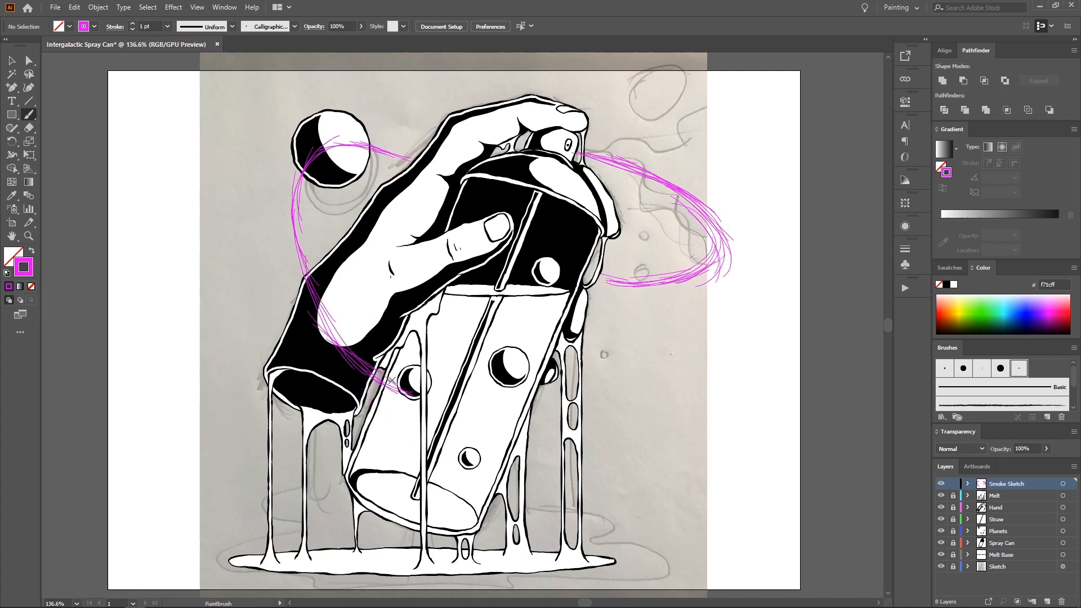
mouse_move(470, 398)
mouse_down()
mouse_move(526, 395)
mouse_move(581, 371)
mouse_up()
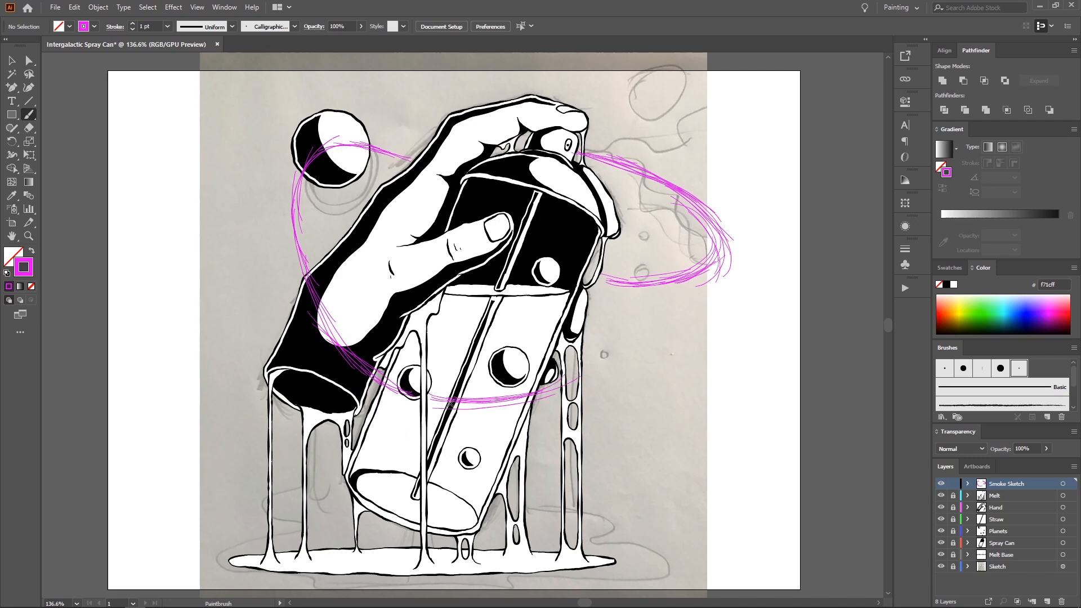
drag(274, 256, 430, 400)
mouse_move(354, 352)
mouse_down()
mouse_move(293, 251)
mouse_move(290, 214)
mouse_move(337, 148)
mouse_move(410, 154)
mouse_up()
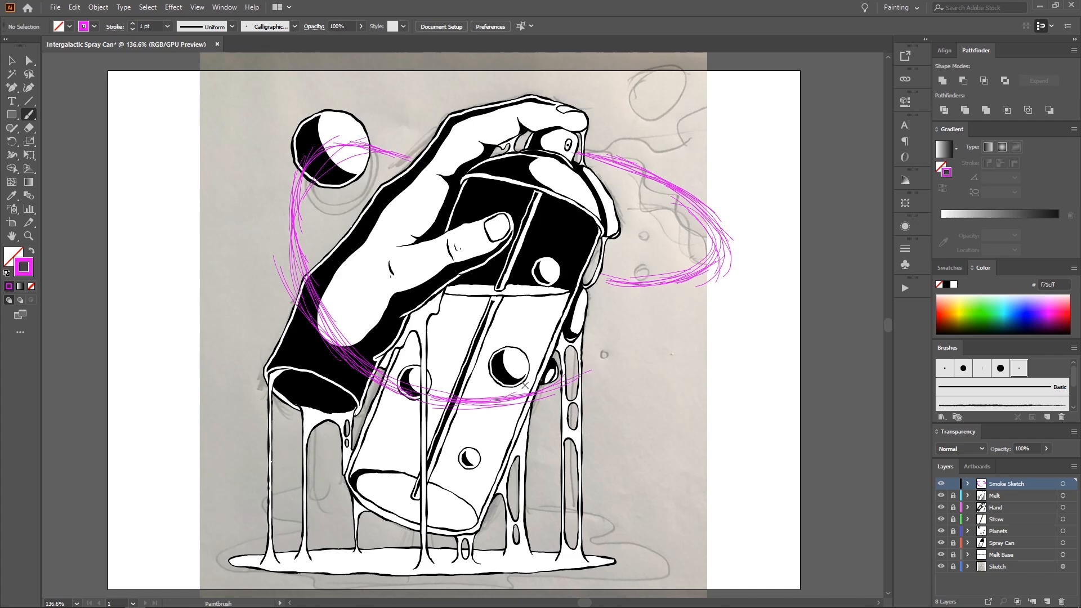
Step: Sketch the lower smoke loop around the drips right of the can and its tail curling up behind the wrist
mouse_move(524, 385)
mouse_down()
mouse_move(583, 371)
mouse_move(605, 411)
mouse_up()
mouse_move(581, 369)
mouse_down()
mouse_move(639, 428)
mouse_move(607, 461)
mouse_up()
mouse_move(585, 367)
mouse_down()
mouse_move(633, 394)
mouse_move(597, 457)
mouse_up()
mouse_move(591, 373)
mouse_down()
mouse_move(596, 465)
mouse_move(544, 475)
mouse_up()
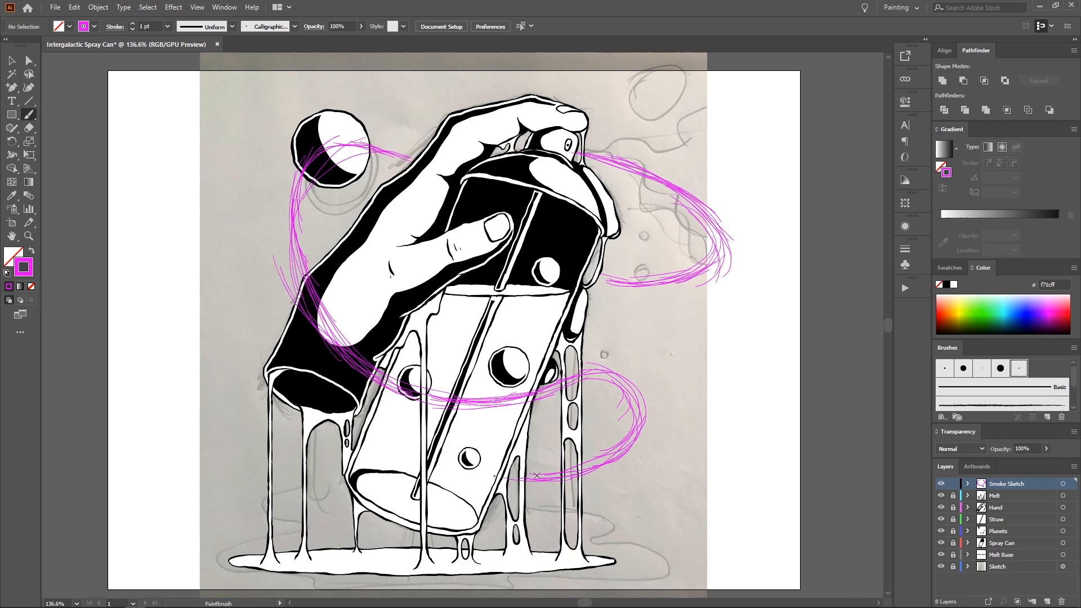
drag(329, 427, 289, 409)
drag(332, 441, 256, 365)
mouse_move(252, 344)
mouse_down()
mouse_move(262, 320)
mouse_move(289, 332)
mouse_move(244, 332)
mouse_up()
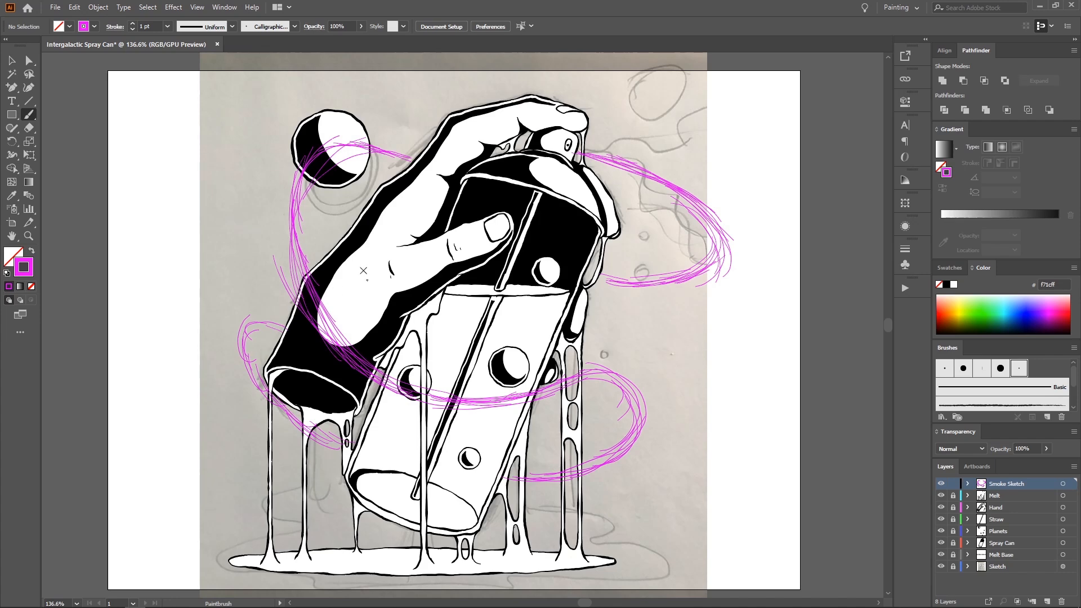
Step: Delete the magenta smoke strokes that run down across the hand and wrist
key(a)
click(337, 337)
key(Delete)
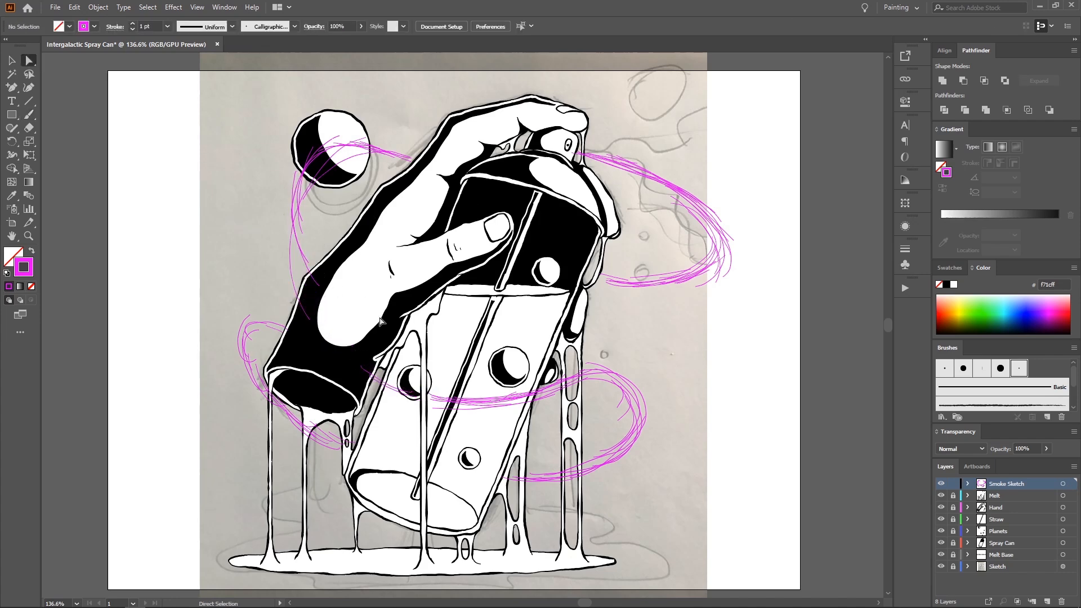
drag(360, 366, 395, 392)
key(Delete)
Step: Redraw the smoke trail in a tighter curve from the large planet down over the hand and across the can
key(b)
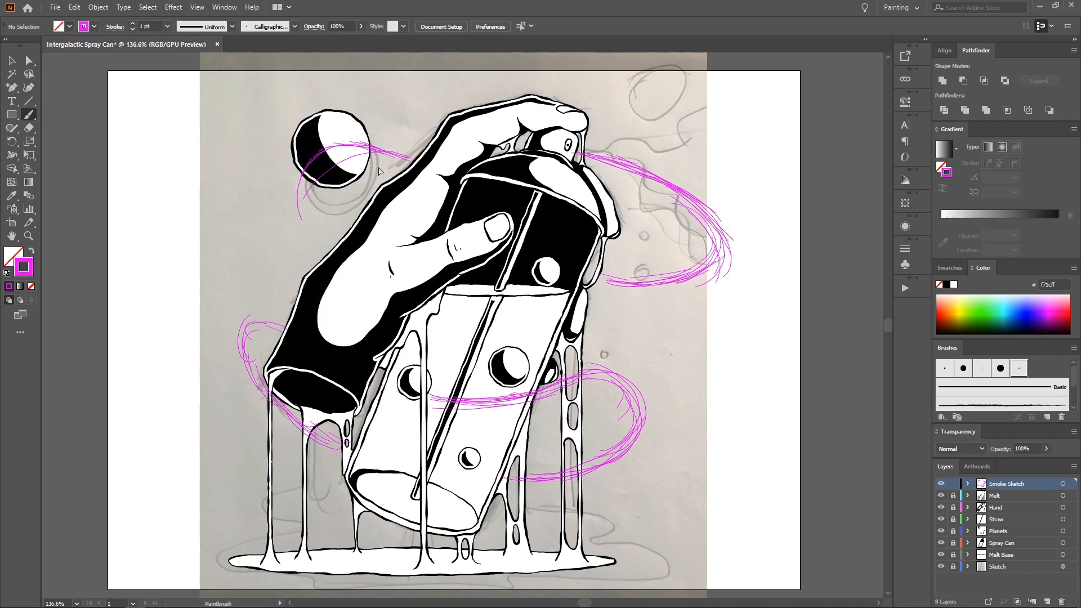
mouse_move(368, 145)
mouse_down()
mouse_move(356, 306)
mouse_move(324, 189)
mouse_move(309, 222)
mouse_move(332, 298)
mouse_move(425, 389)
mouse_up()
mouse_move(324, 265)
mouse_down()
mouse_move(354, 323)
mouse_move(445, 384)
mouse_move(490, 394)
mouse_move(574, 364)
mouse_up()
drag(428, 367, 555, 381)
mouse_move(405, 332)
mouse_down()
mouse_move(476, 383)
mouse_move(445, 369)
mouse_up()
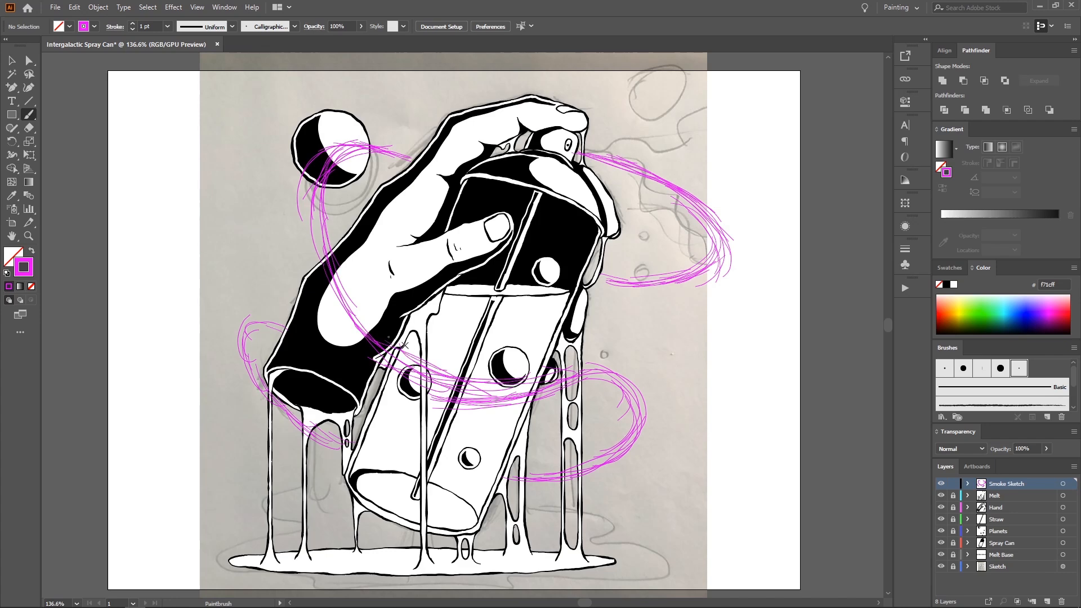
drag(366, 323, 438, 360)
Step: Lock the Smoke Sketch layer and add a new layer named Smoke Line art above it
click(952, 484)
click(1046, 601)
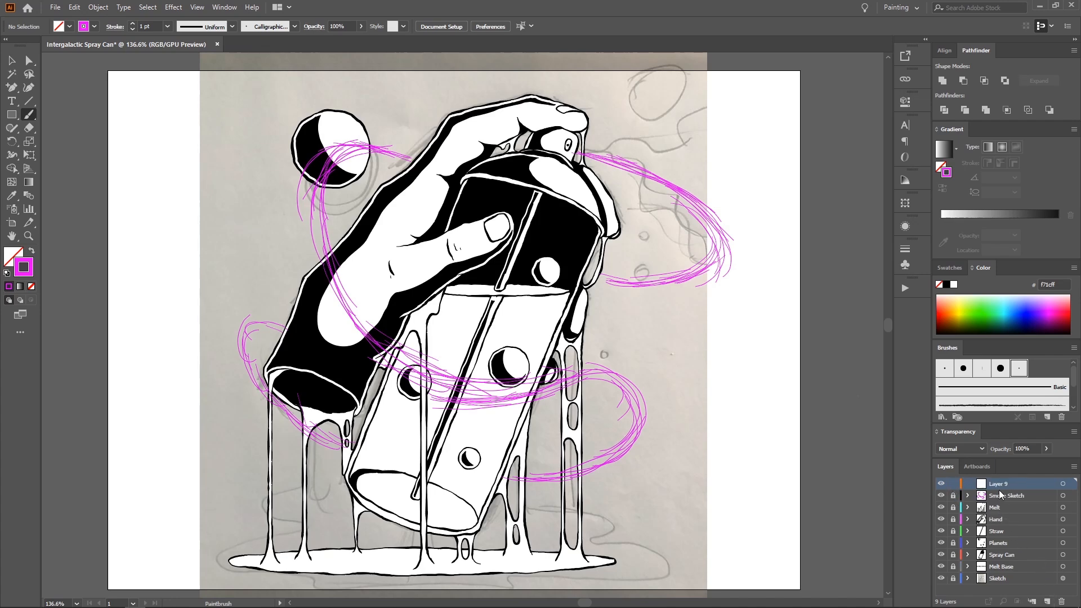
double_click(996, 482)
text(Smoke)
key(Return)
double_click(999, 484)
click(1017, 483)
text(Line art)
key(alt+Tab)
key(alt+Tab)
Step: Unlock the Smoke Sketch, Melt, Hand, Straw, Planets, Spray Can and Melt Base layers and lower their artwork to 39% opacity
click(1000, 495)
drag(953, 495, 953, 566)
click(1062, 495)
shift+click(1062, 507)
shift+click(1063, 519)
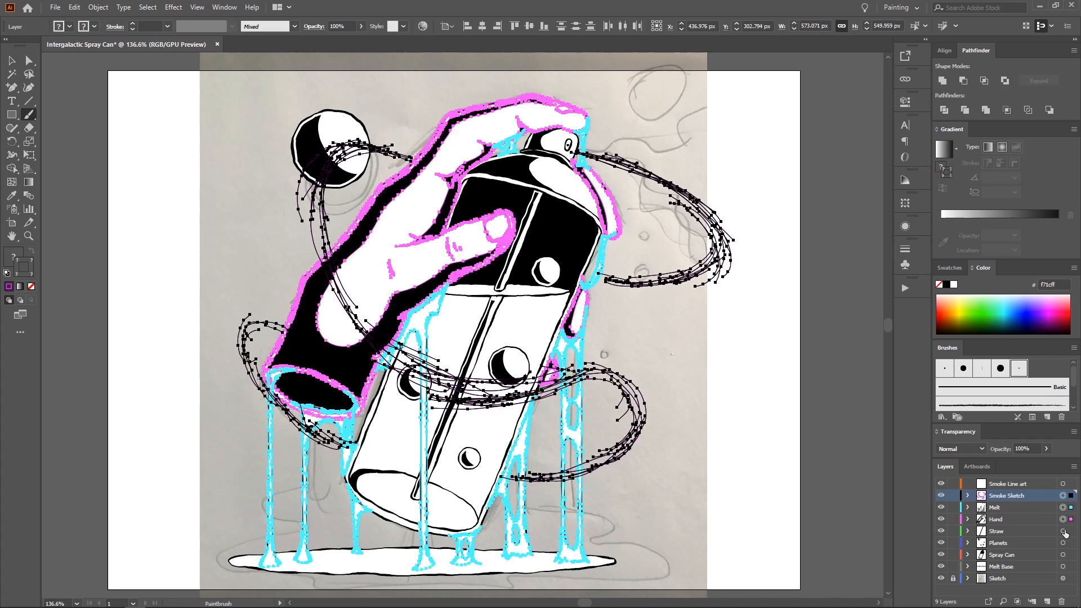
shift+click(1063, 531)
shift+click(1063, 542)
shift+click(1062, 555)
shift+click(1063, 566)
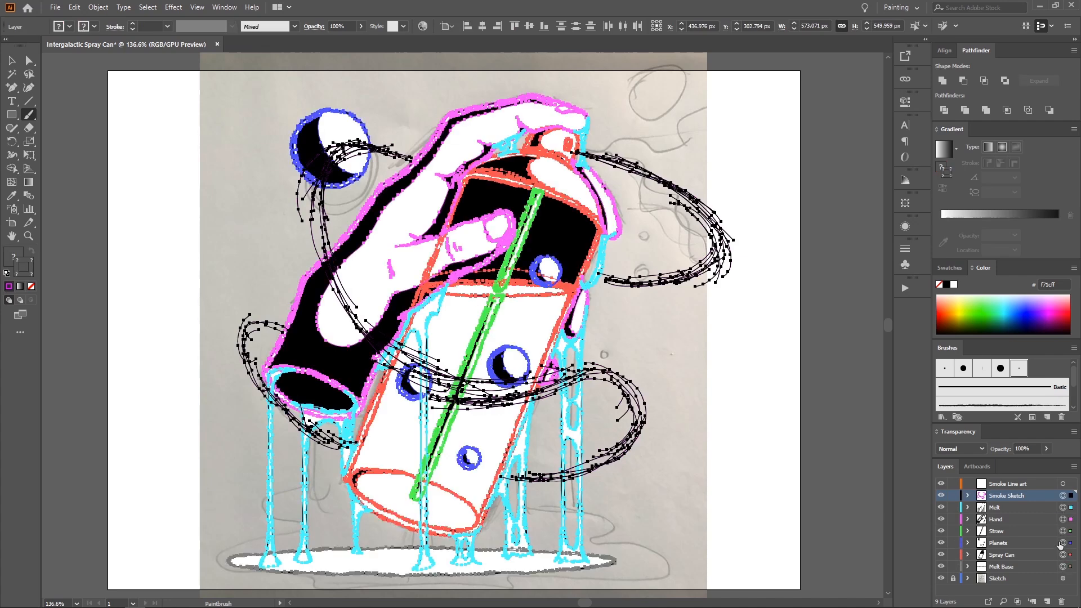
click(1045, 450)
drag(1046, 462, 1020, 470)
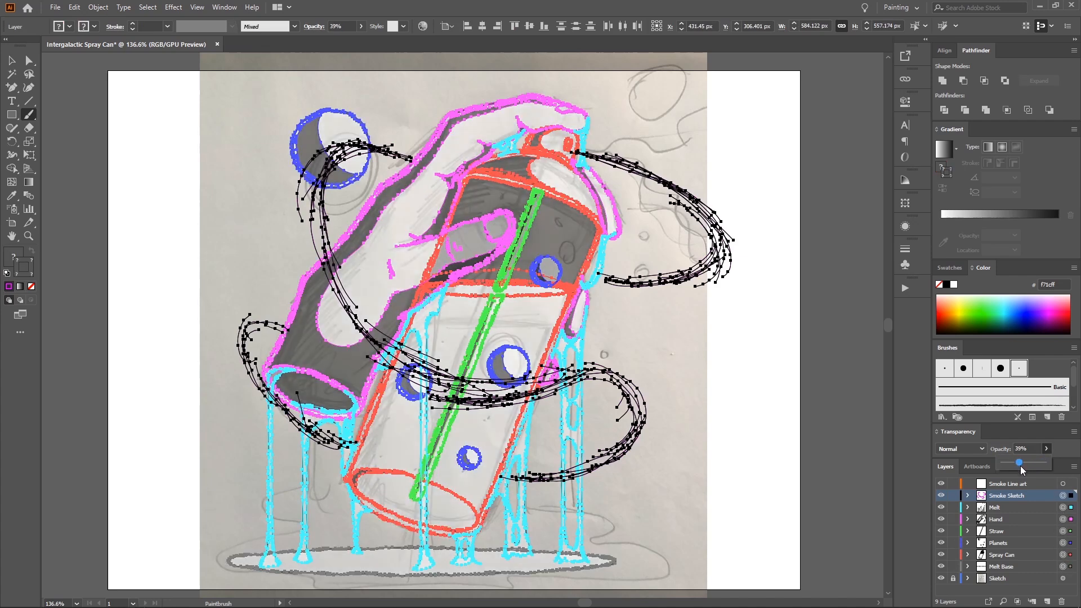
Step: Restore the Smoke Sketch layer to 100% opacity and lock every layer from Smoke Sketch down to Melt Base
click(785, 416)
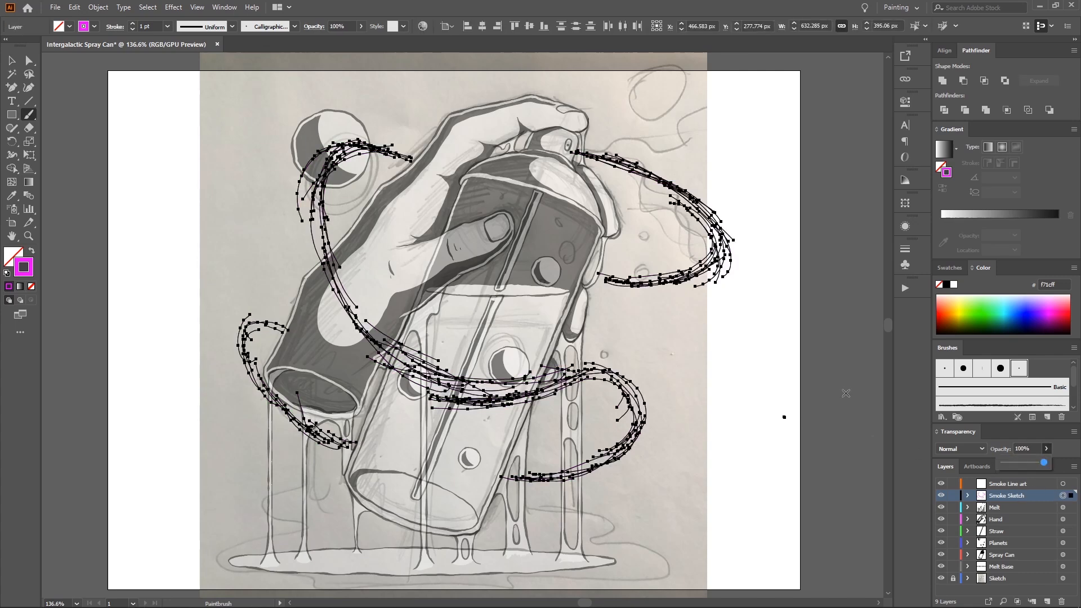
ctrl+click(772, 379)
drag(952, 495, 953, 567)
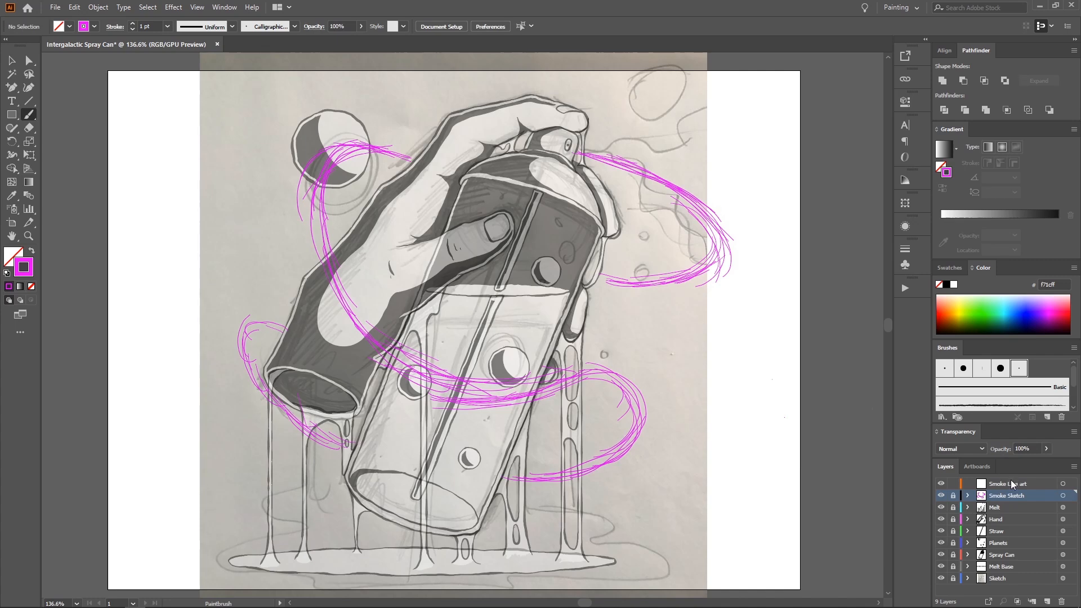
Step: On the Smoke Line art layer, ink the wavy inner and outer edges of the nozzle's smoke loop with a black Blob Brush
click(1011, 482)
key(shift+b)
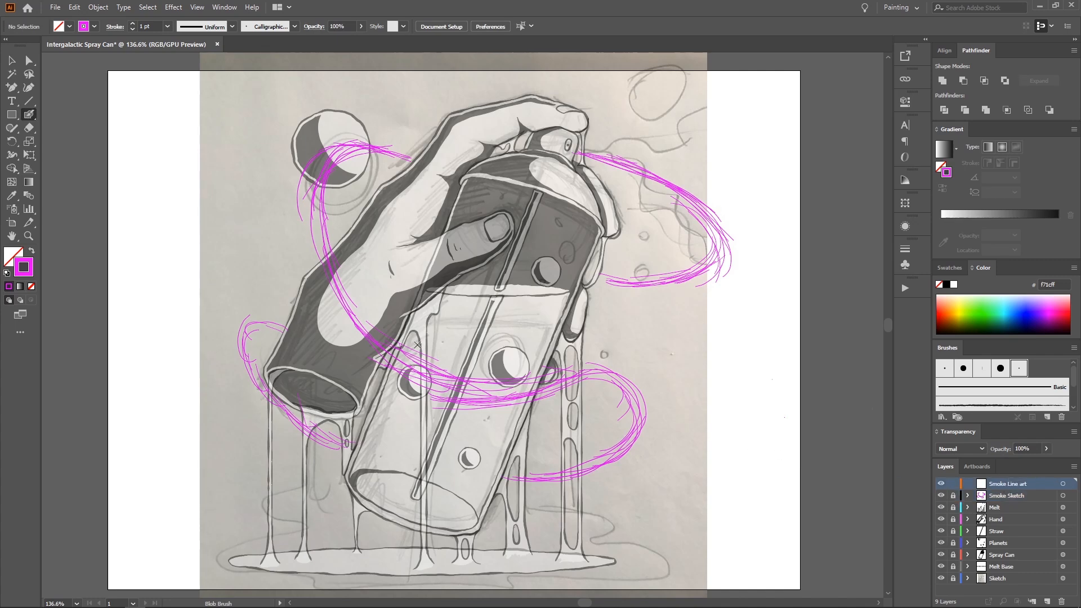
click(947, 285)
key(z)
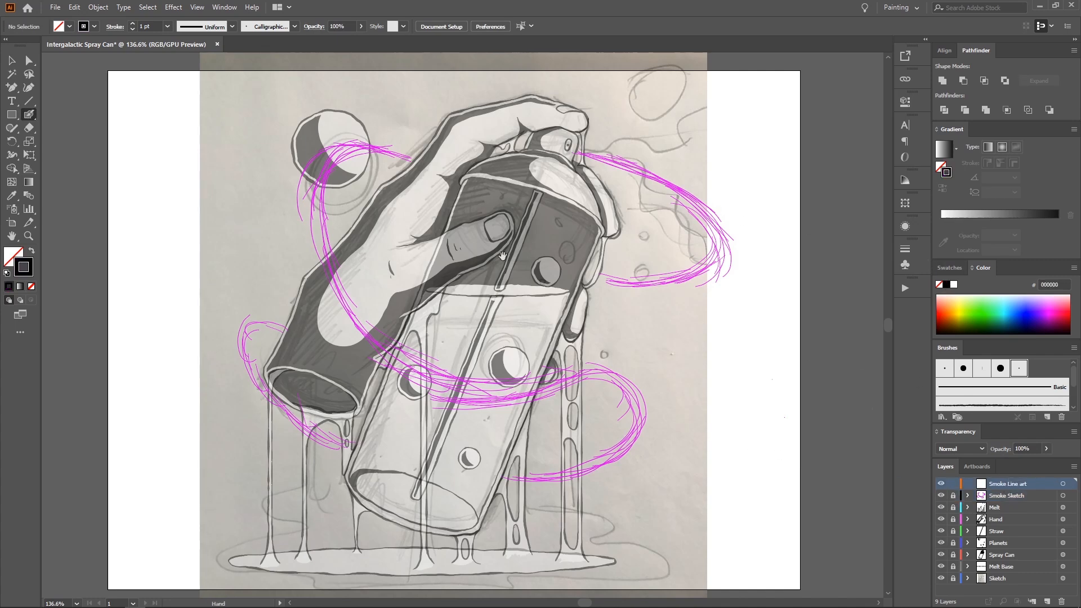
click(555, 192)
mouse_move(556, 192)
mouse_down()
mouse_move(530, 218)
mouse_move(550, 210)
mouse_move(540, 206)
mouse_up()
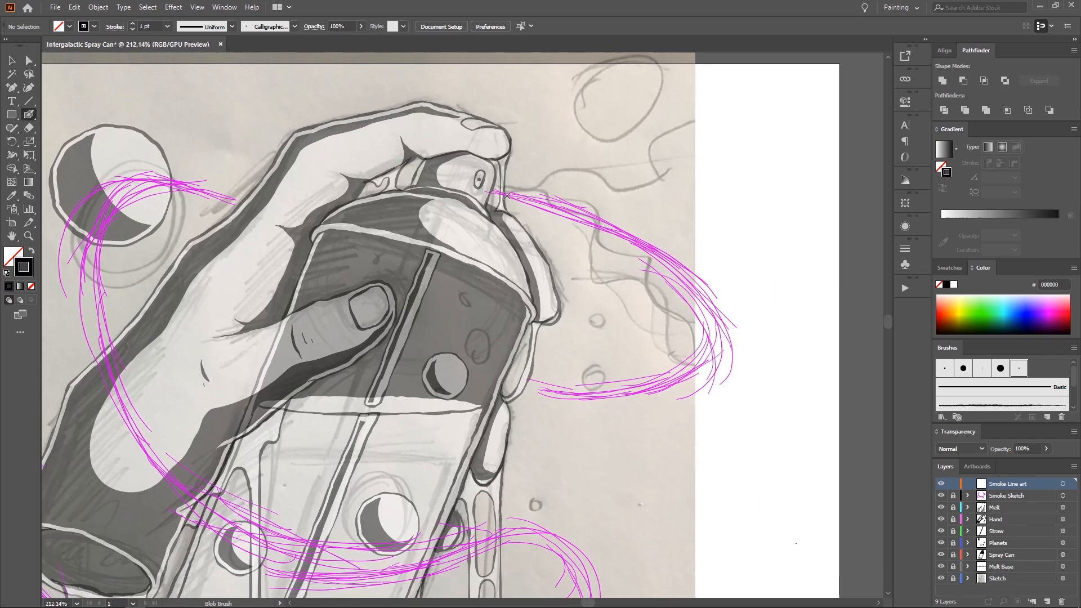
mouse_move(539, 216)
mouse_down()
mouse_move(580, 227)
mouse_move(598, 239)
mouse_move(582, 227)
mouse_move(591, 251)
mouse_move(661, 271)
mouse_up()
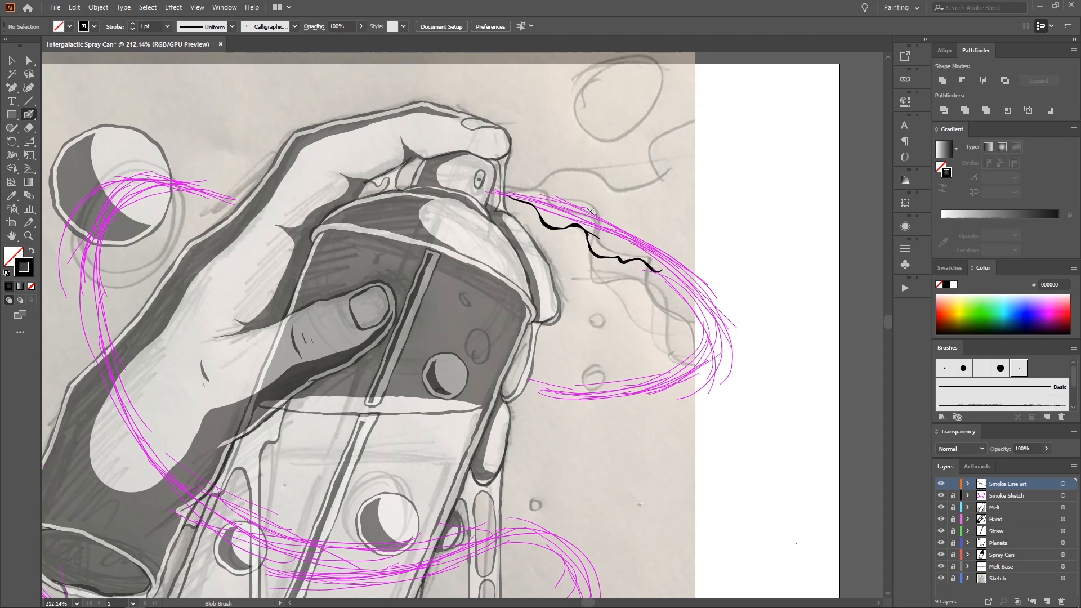
drag(512, 196, 574, 190)
mouse_move(613, 228)
mouse_down()
mouse_move(679, 233)
mouse_move(696, 286)
mouse_move(658, 265)
mouse_move(664, 280)
mouse_move(706, 313)
mouse_move(695, 286)
mouse_move(730, 307)
mouse_move(732, 323)
mouse_move(711, 348)
mouse_move(725, 366)
mouse_move(709, 392)
mouse_move(666, 382)
mouse_move(647, 387)
mouse_move(689, 388)
mouse_move(634, 405)
mouse_move(590, 403)
mouse_move(625, 372)
mouse_move(685, 365)
mouse_up()
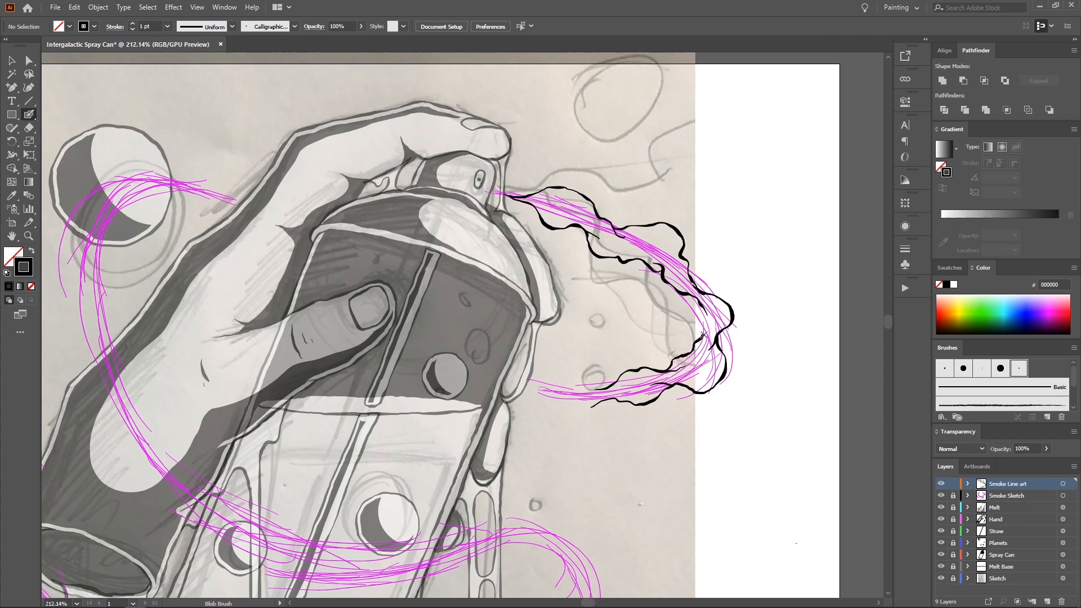
Step: Reinforce the inner edge of the nozzle's smoke loop and erase the stray line end at its lower tip
mouse_move(706, 317)
mouse_down()
mouse_move(703, 304)
mouse_move(647, 311)
mouse_move(662, 270)
mouse_up()
drag(561, 245, 531, 246)
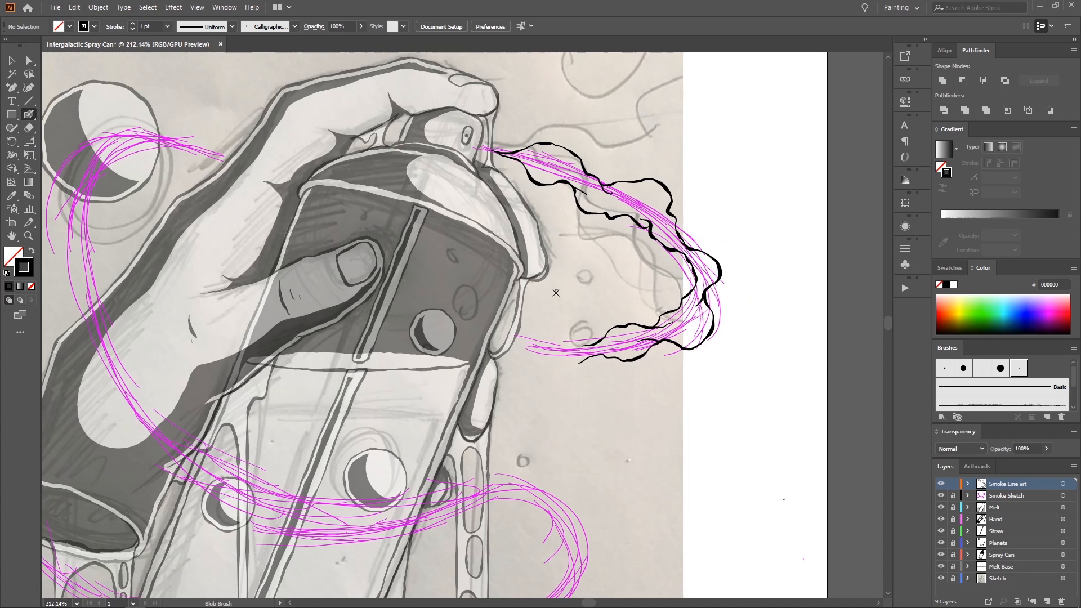
key(z)
mouse_move(552, 302)
mouse_down()
mouse_move(569, 297)
mouse_move(574, 311)
mouse_up()
key(shift+e)
mouse_move(602, 367)
mouse_down()
mouse_move(581, 378)
mouse_move(605, 364)
mouse_move(552, 359)
mouse_move(599, 380)
mouse_up()
key(shift+b)
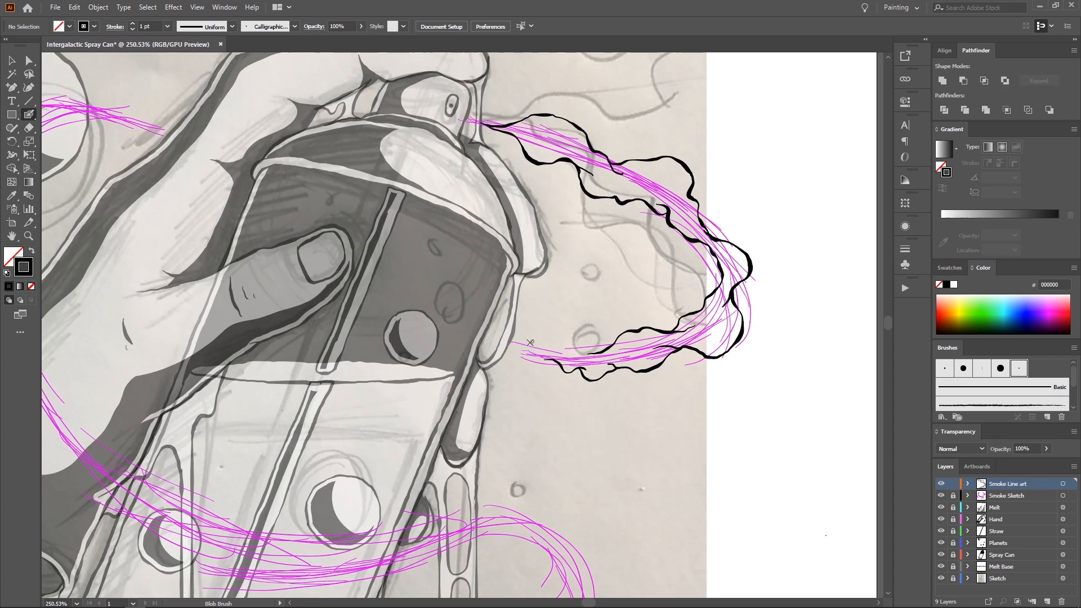
Step: Ink the lower end of the nozzle's smoke loop up to the can's edge and add a small wavy arch on the adjoining drip
drag(521, 340, 530, 344)
key(z)
click(567, 328)
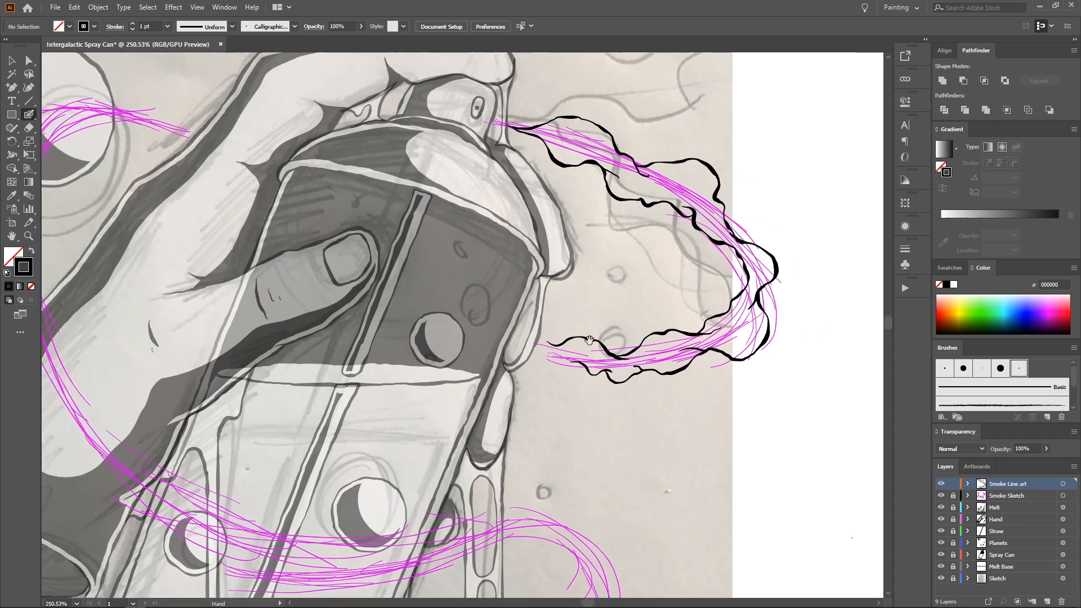
key(shift+b)
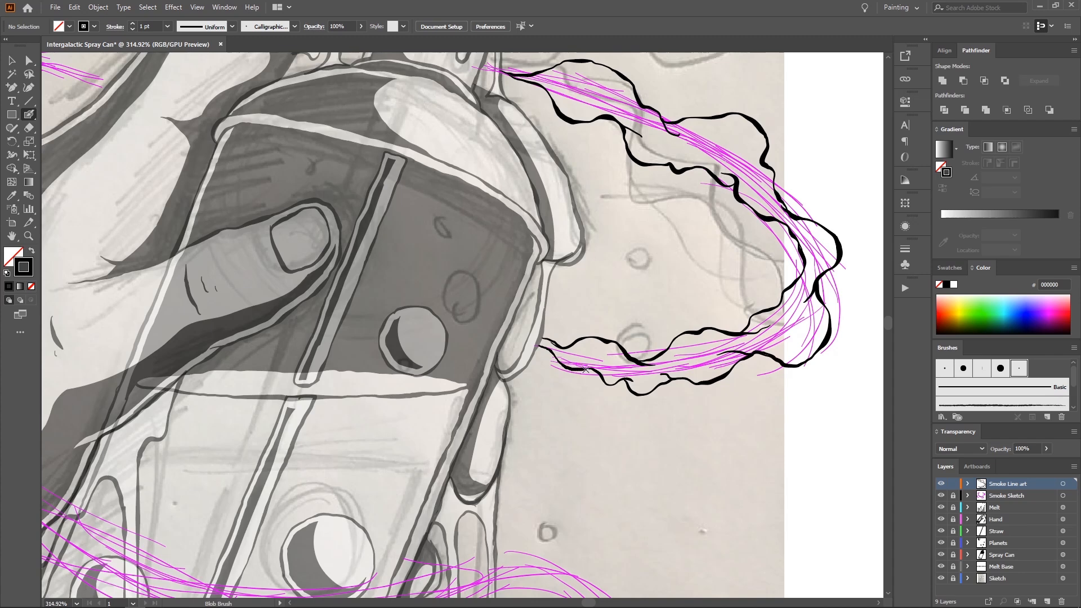
drag(542, 342, 538, 335)
mouse_move(519, 331)
mouse_down()
mouse_move(528, 342)
mouse_move(530, 330)
mouse_move(421, 287)
mouse_move(502, 329)
mouse_up()
drag(449, 307, 466, 278)
drag(466, 278, 515, 286)
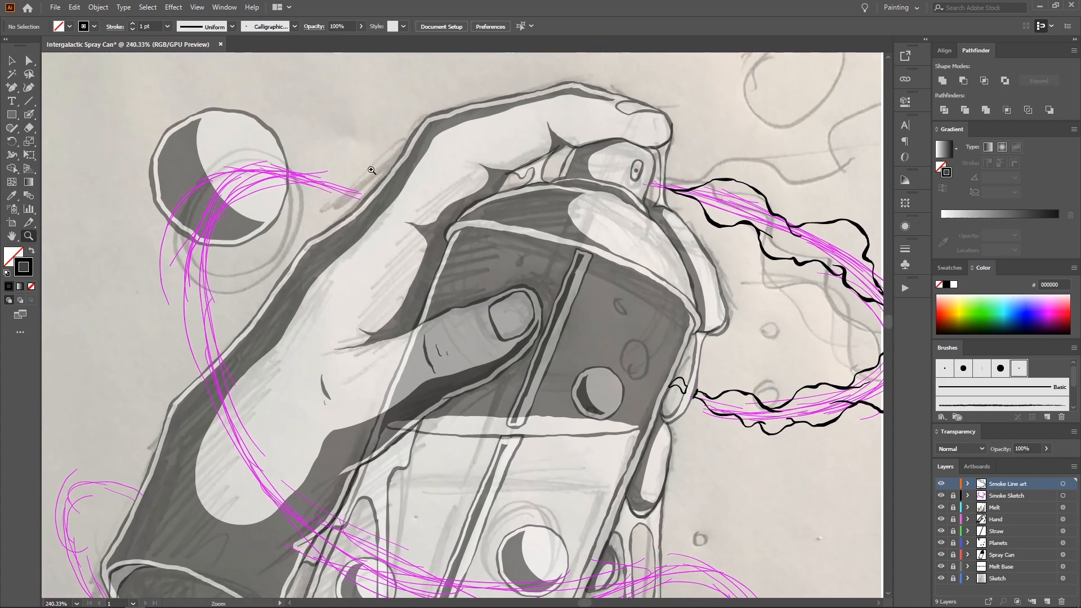
Step: Ink the wavy edges of the smoke curling from behind the hand, over the upper planet and down onto the forearm
mouse_move(371, 171)
mouse_down()
mouse_move(424, 191)
mouse_move(408, 172)
mouse_move(355, 169)
mouse_move(407, 188)
mouse_move(352, 172)
mouse_move(310, 237)
mouse_move(363, 214)
mouse_move(371, 196)
mouse_move(391, 223)
mouse_move(450, 208)
mouse_move(432, 207)
mouse_move(454, 237)
mouse_move(473, 212)
mouse_move(354, 182)
mouse_move(451, 178)
mouse_up()
key(z)
key(shift+b)
mouse_move(393, 206)
mouse_down()
mouse_move(411, 251)
mouse_move(380, 315)
mouse_move(400, 332)
mouse_move(396, 392)
mouse_move(399, 204)
mouse_move(388, 251)
mouse_move(397, 288)
mouse_move(383, 310)
mouse_move(403, 376)
mouse_move(282, 267)
mouse_move(316, 276)
mouse_move(347, 304)
mouse_move(335, 338)
mouse_move(358, 369)
mouse_up()
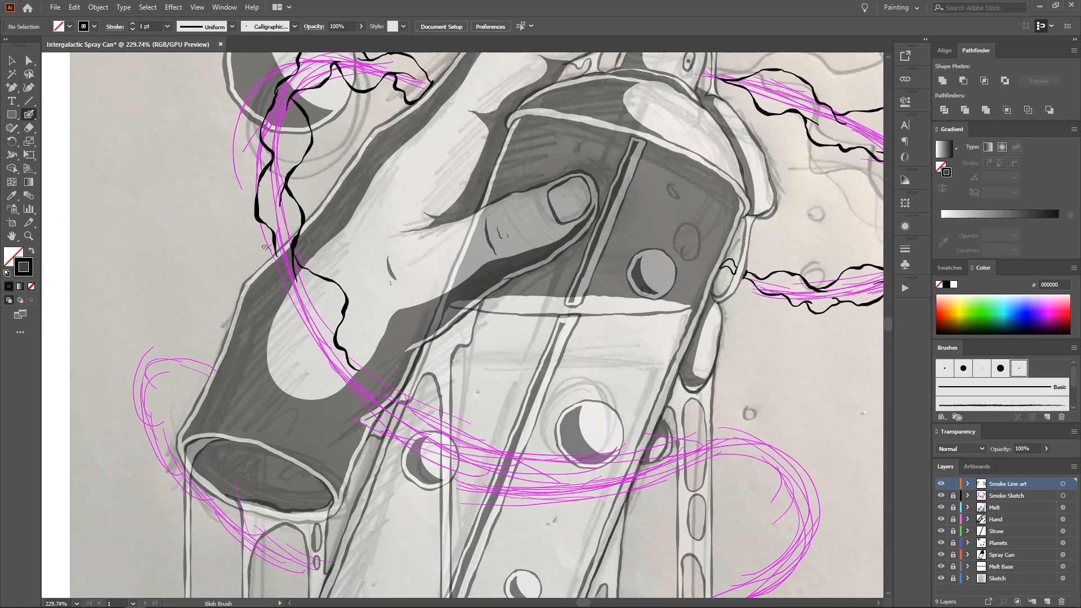
Step: Continue both smoke edges across the forearm to the first drip on the can, undoing misdrawn strokes
mouse_move(275, 247)
mouse_down()
mouse_move(284, 300)
mouse_move(319, 320)
mouse_move(313, 312)
mouse_move(312, 373)
mouse_move(337, 391)
mouse_move(360, 388)
mouse_move(372, 422)
mouse_up()
key(ctrl+z)
drag(347, 337, 308, 282)
mouse_move(304, 326)
mouse_down()
mouse_move(319, 337)
mouse_move(329, 311)
mouse_move(357, 318)
mouse_move(387, 386)
mouse_up()
key(ctrl+z)
key(ctrl+z)
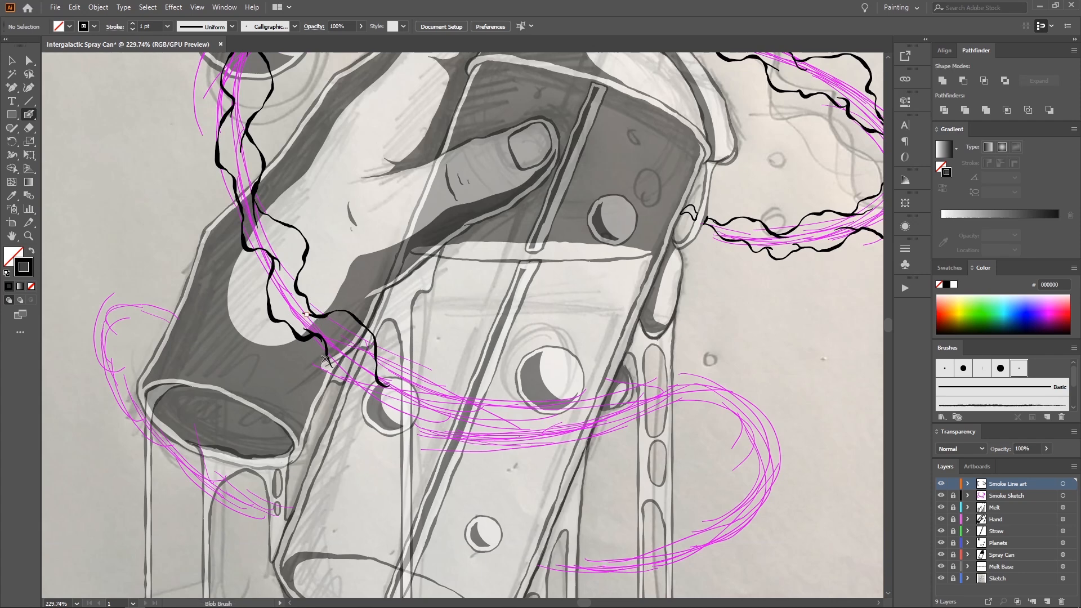
mouse_move(326, 360)
mouse_down()
mouse_move(403, 401)
mouse_move(330, 312)
mouse_move(337, 338)
mouse_up()
key(ctrl+z)
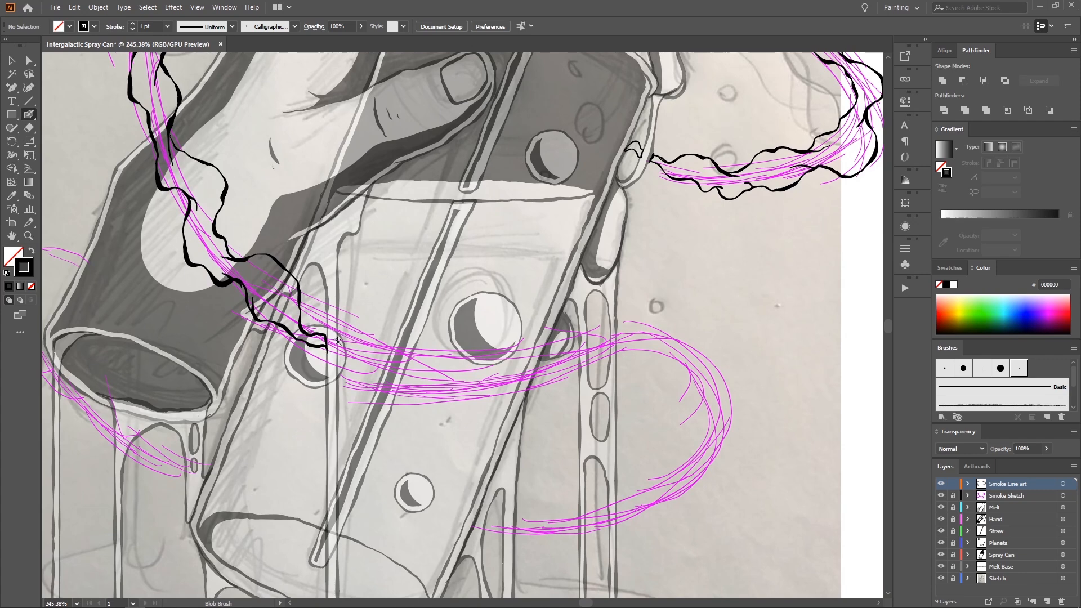
Step: Ink the upper and lower wavy edges of the smoke band crossing the front of the can past the large planet
mouse_move(376, 358)
mouse_down()
mouse_move(402, 392)
mouse_move(448, 401)
mouse_move(500, 372)
mouse_up()
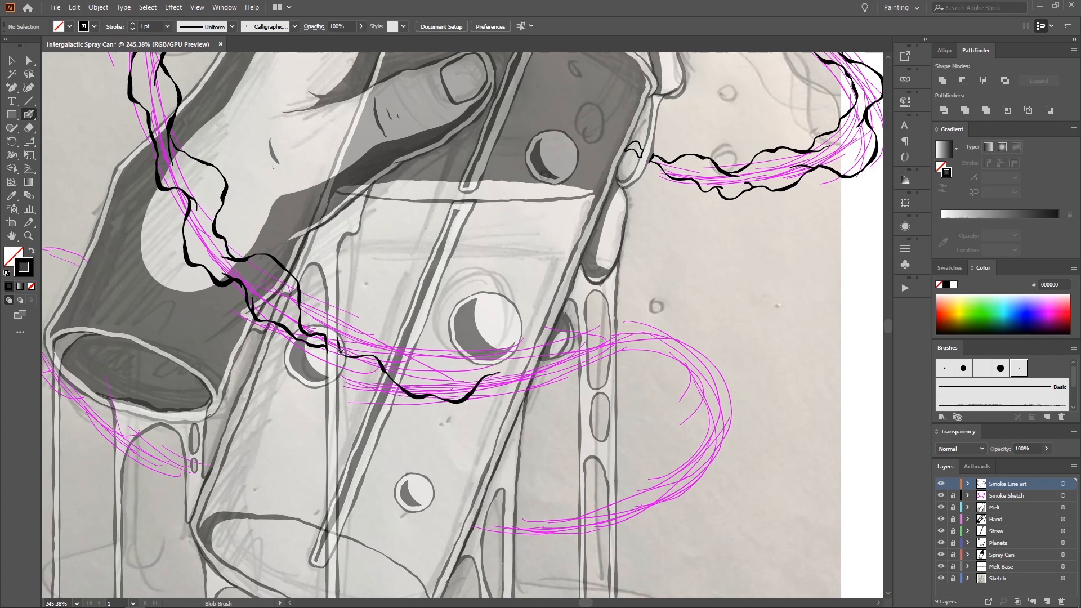
mouse_move(337, 341)
mouse_down()
mouse_move(360, 352)
mouse_move(381, 337)
mouse_move(405, 348)
mouse_move(450, 332)
mouse_move(477, 360)
mouse_move(509, 359)
mouse_move(408, 290)
mouse_move(451, 277)
mouse_move(358, 273)
mouse_up()
drag(363, 314, 530, 300)
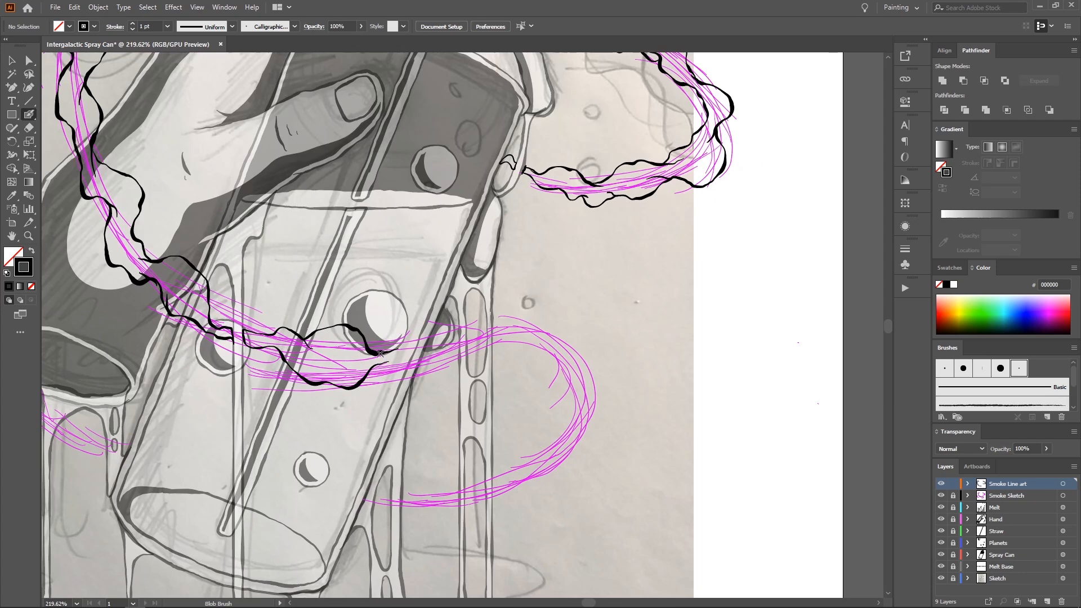
mouse_move(389, 350)
mouse_down()
mouse_move(415, 329)
mouse_move(461, 328)
mouse_up()
mouse_move(368, 374)
mouse_down()
mouse_move(427, 371)
mouse_move(489, 333)
mouse_move(488, 313)
mouse_move(528, 302)
mouse_move(560, 338)
mouse_up()
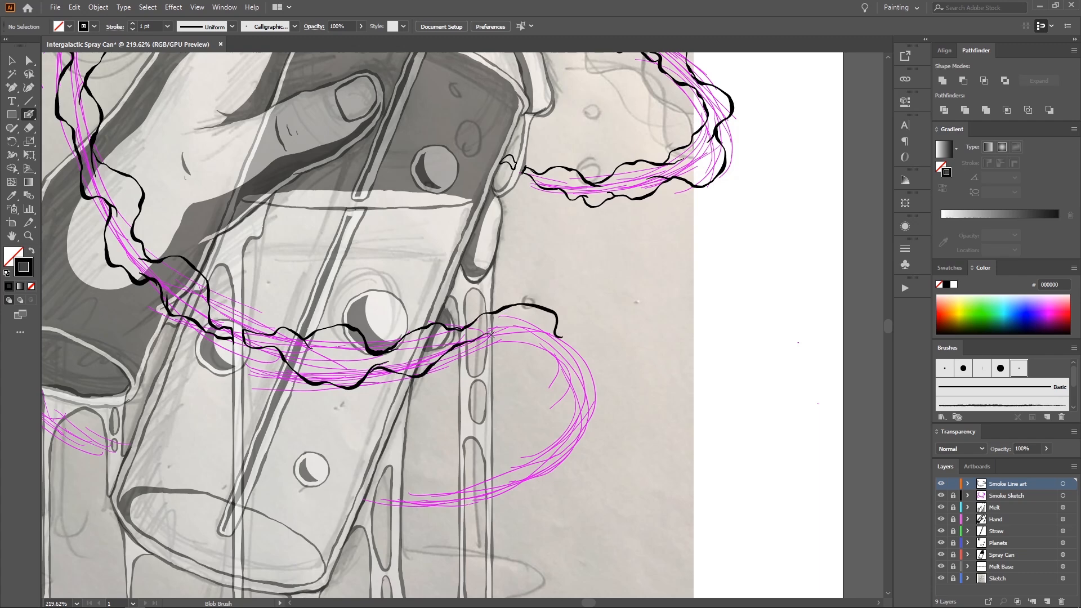
Step: Ink the inner and outer wavy edges of the smoke loop beside the can, curving back down to the melt drips
drag(487, 333, 525, 345)
drag(555, 348, 559, 350)
mouse_move(506, 332)
mouse_down()
mouse_move(544, 291)
mouse_move(576, 292)
mouse_up()
mouse_move(574, 291)
mouse_down()
mouse_move(442, 285)
mouse_move(470, 278)
mouse_up()
drag(469, 282, 472, 220)
scroll(507, 270, up, 4)
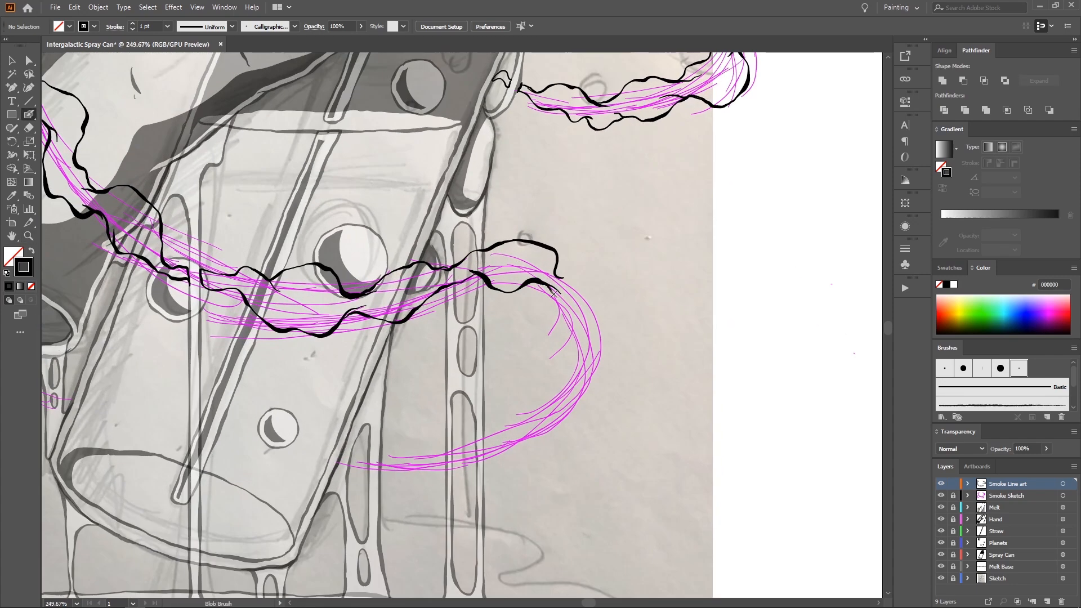
drag(576, 347, 579, 367)
mouse_move(579, 280)
mouse_down()
mouse_move(598, 293)
mouse_move(590, 341)
mouse_move(592, 324)
mouse_move(620, 358)
mouse_move(613, 379)
mouse_move(555, 415)
mouse_move(555, 441)
mouse_move(490, 457)
mouse_move(524, 386)
mouse_move(565, 375)
mouse_move(580, 355)
mouse_move(519, 391)
mouse_up()
scroll(582, 365, down, 3)
scroll(583, 365, left, 4)
drag(535, 434, 666, 332)
key(shift+b)
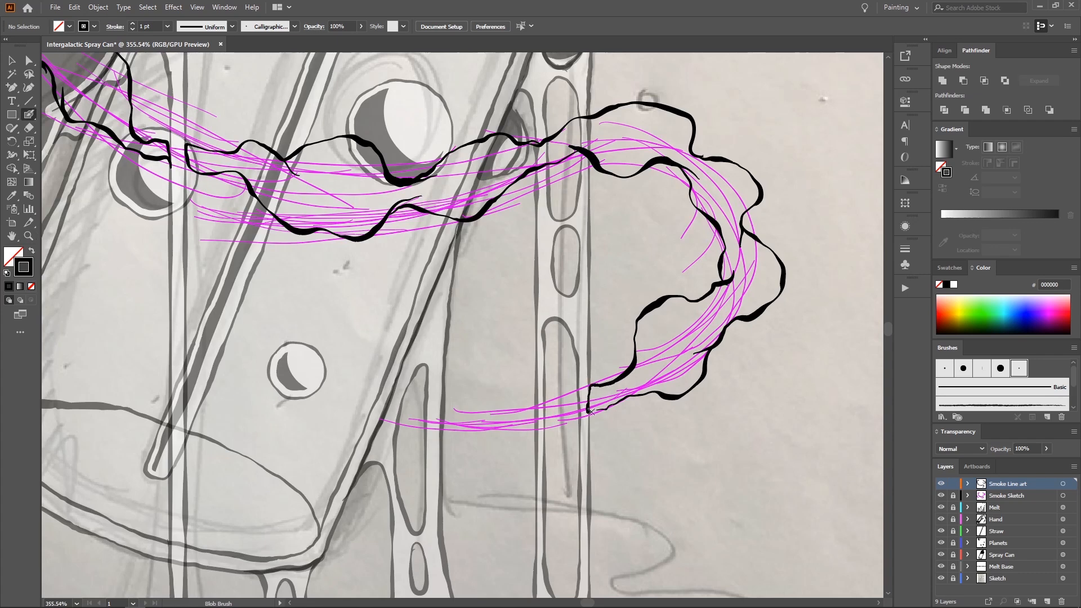
Step: Ink the short smoke segments inside and between the melt drips beside the can, closing each one against the drip outlines
scroll(605, 388, down, 1)
scroll(605, 389, left, 1)
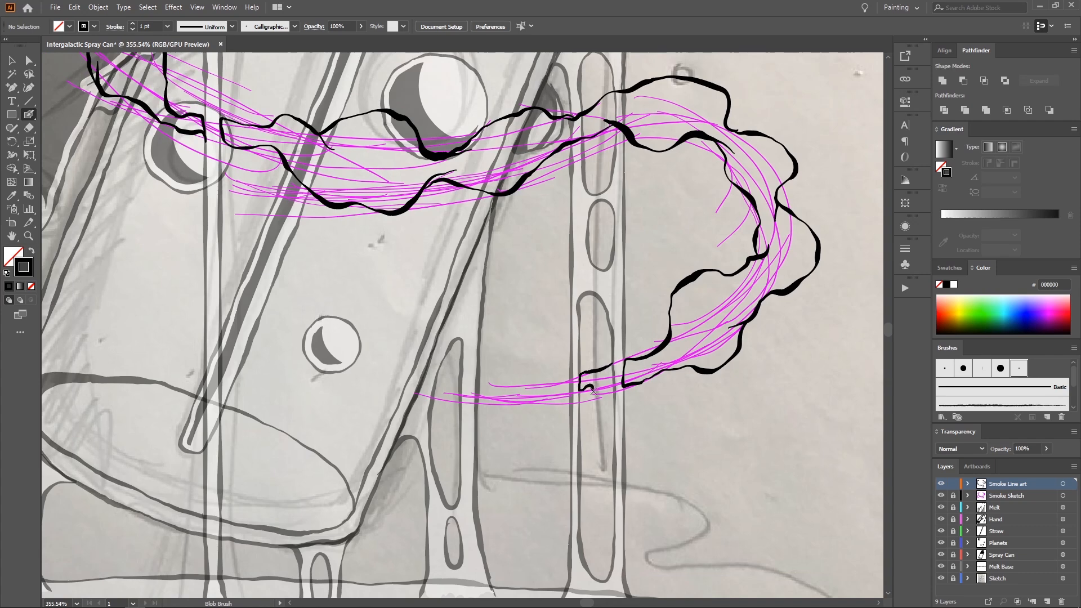
scroll(606, 363, down, 1)
scroll(607, 363, left, 1)
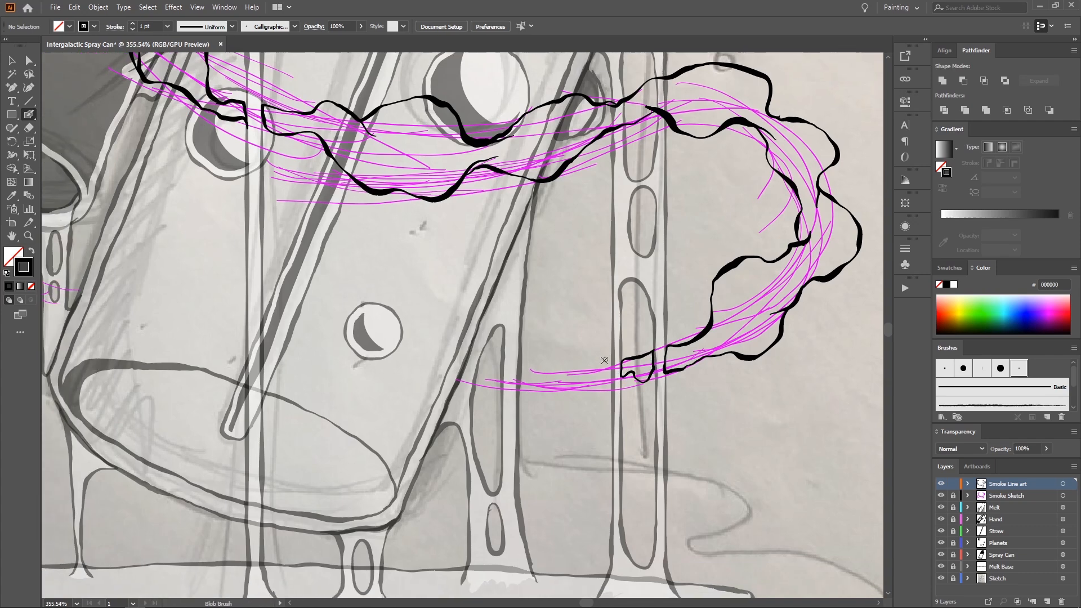
mouse_move(600, 353)
mouse_down()
mouse_move(561, 378)
mouse_move(532, 378)
mouse_move(544, 378)
mouse_move(538, 361)
mouse_move(520, 379)
mouse_move(521, 391)
mouse_move(556, 402)
mouse_move(576, 392)
mouse_up()
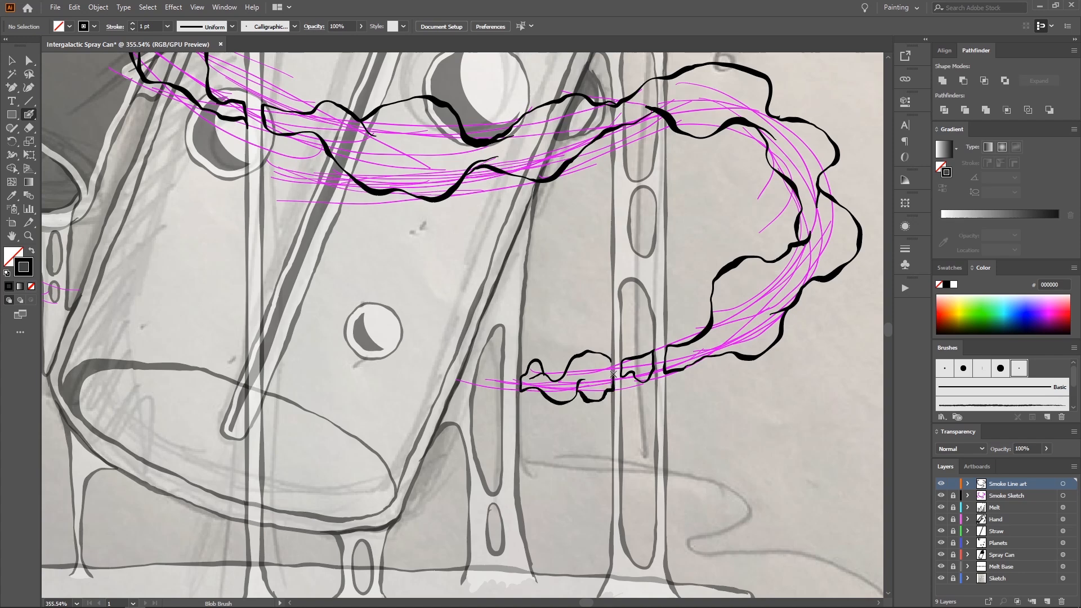
drag(610, 359, 659, 345)
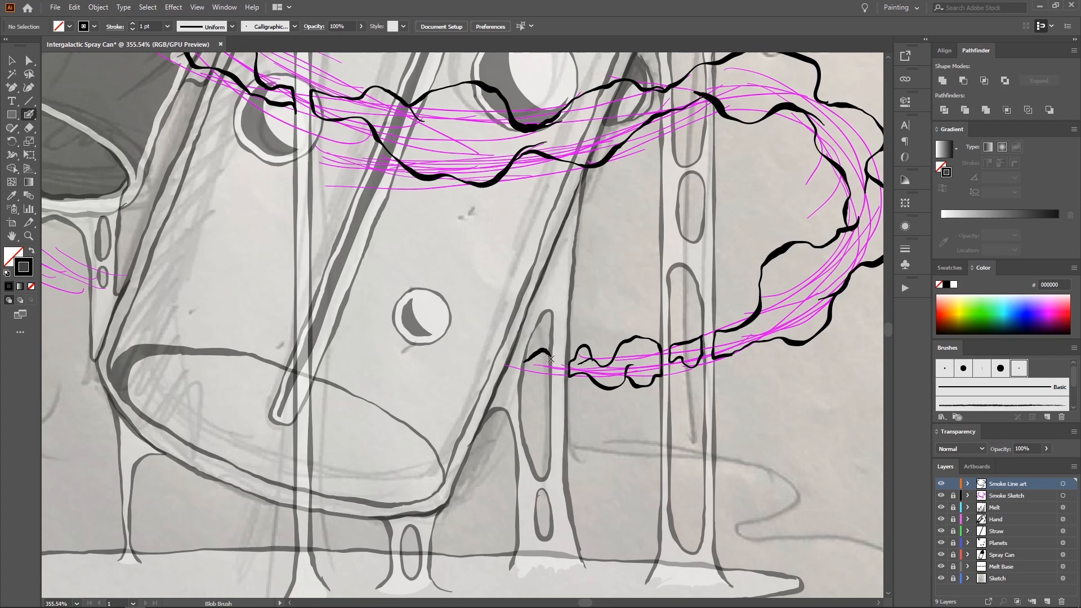
key(z)
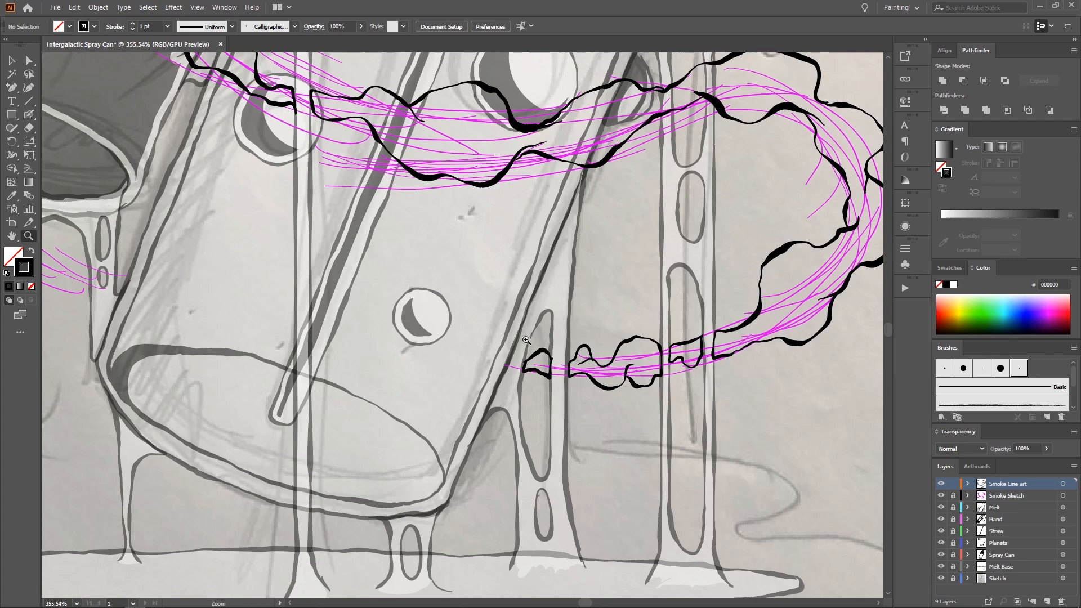
Step: Ink two closed wavy smoke segments between the drips hanging below the hand's open wrist
mouse_move(525, 363)
mouse_down()
mouse_move(289, 324)
mouse_move(426, 323)
mouse_up()
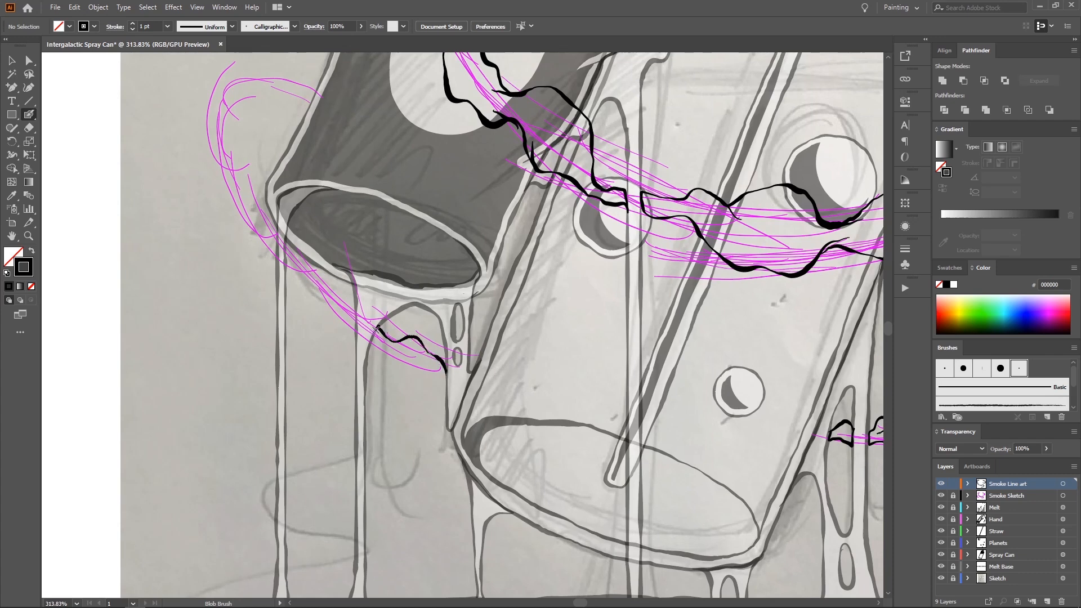
drag(383, 350, 398, 380)
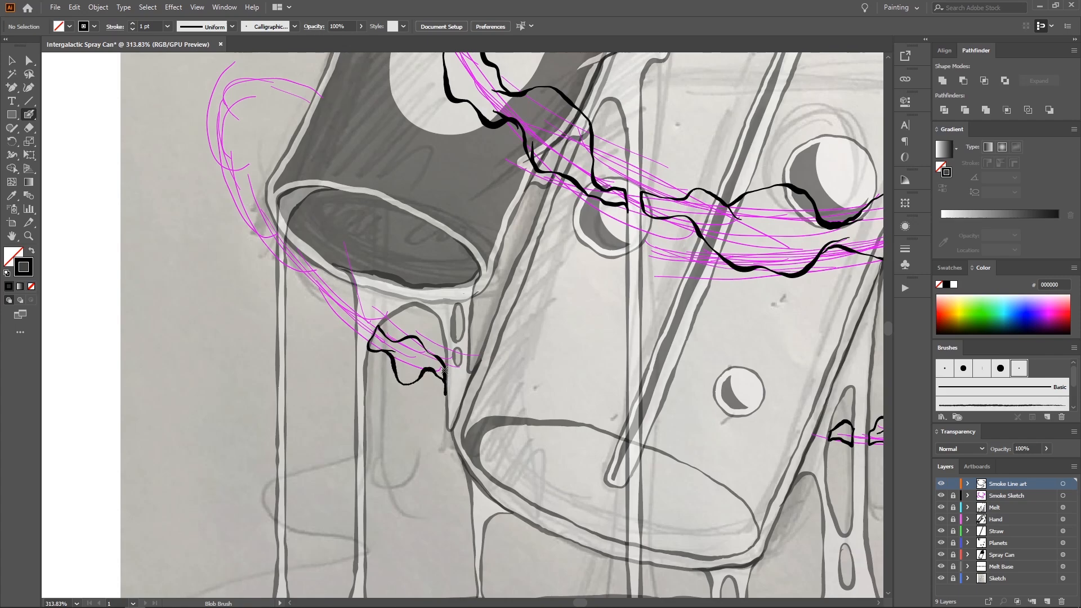
key(z)
drag(429, 343, 415, 335)
key(space)
drag(414, 335, 381, 350)
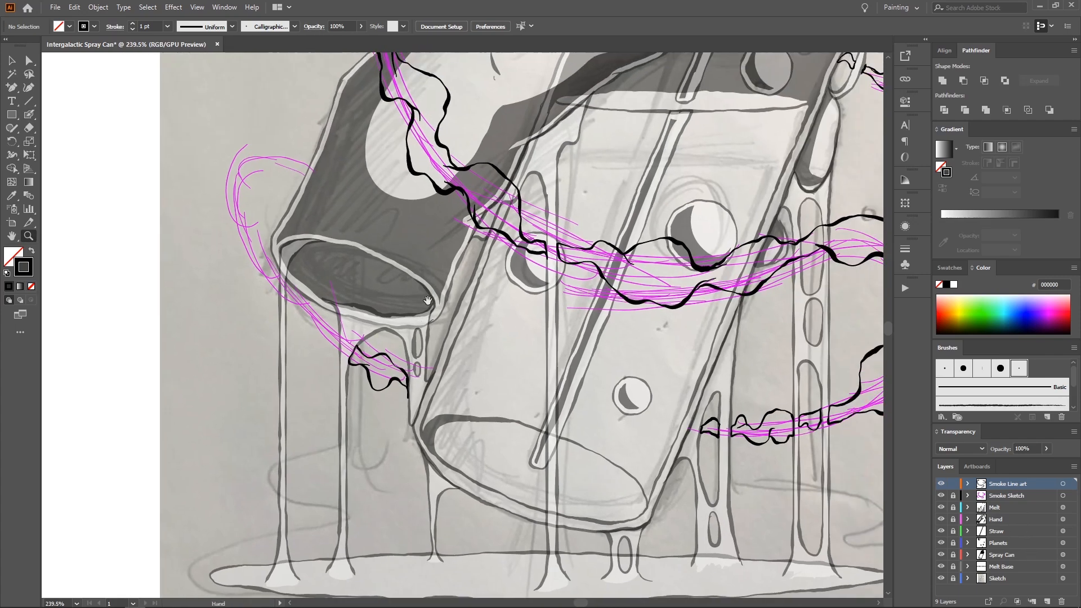
drag(427, 300, 369, 359)
key(shift+b)
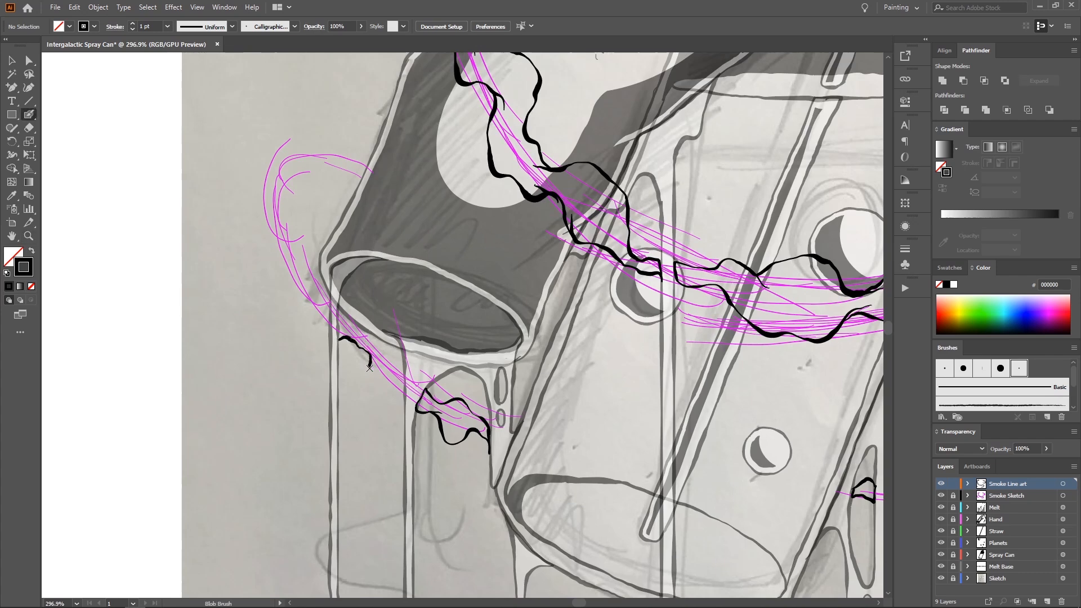
drag(369, 367, 374, 374)
drag(402, 359, 372, 341)
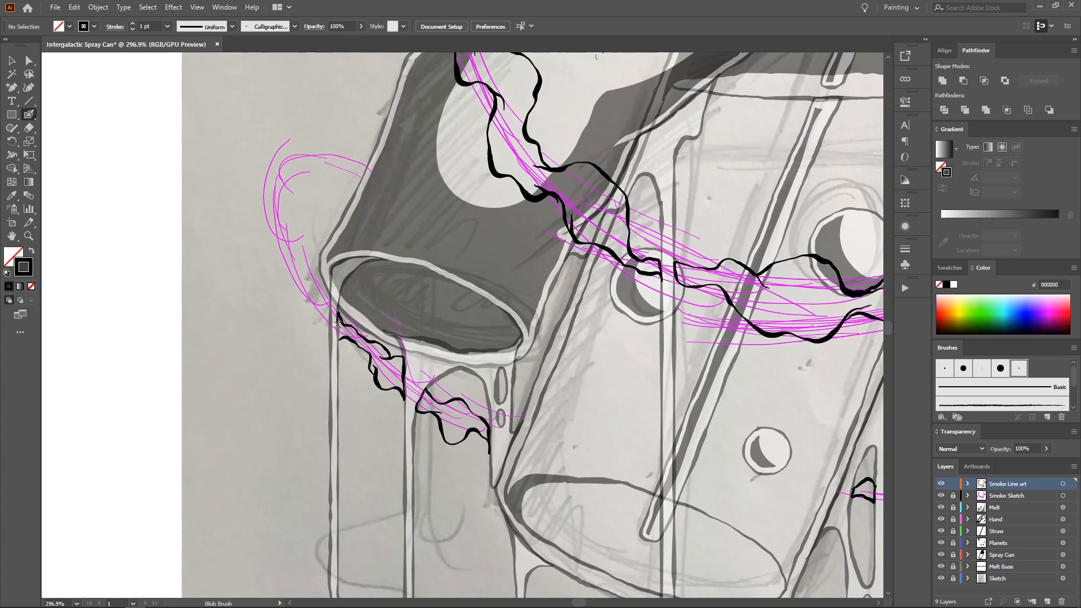
Step: Ink both edges of the smoke tail curling up around the outside of the wrist and ending at its outline
scroll(339, 340, up, 3)
scroll(338, 340, left, 2)
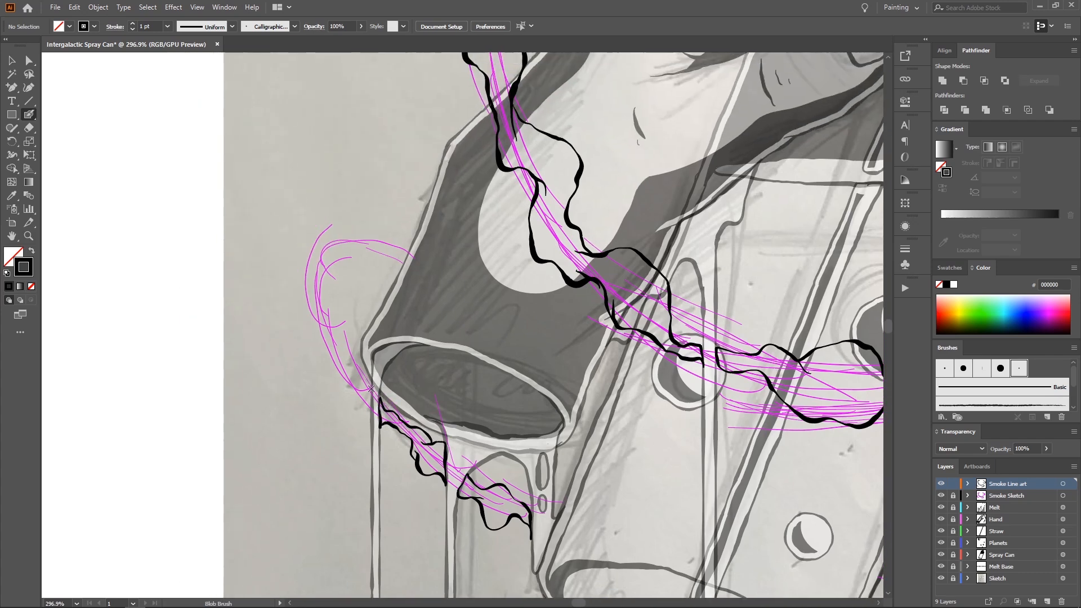
drag(357, 365, 330, 318)
drag(321, 273, 330, 276)
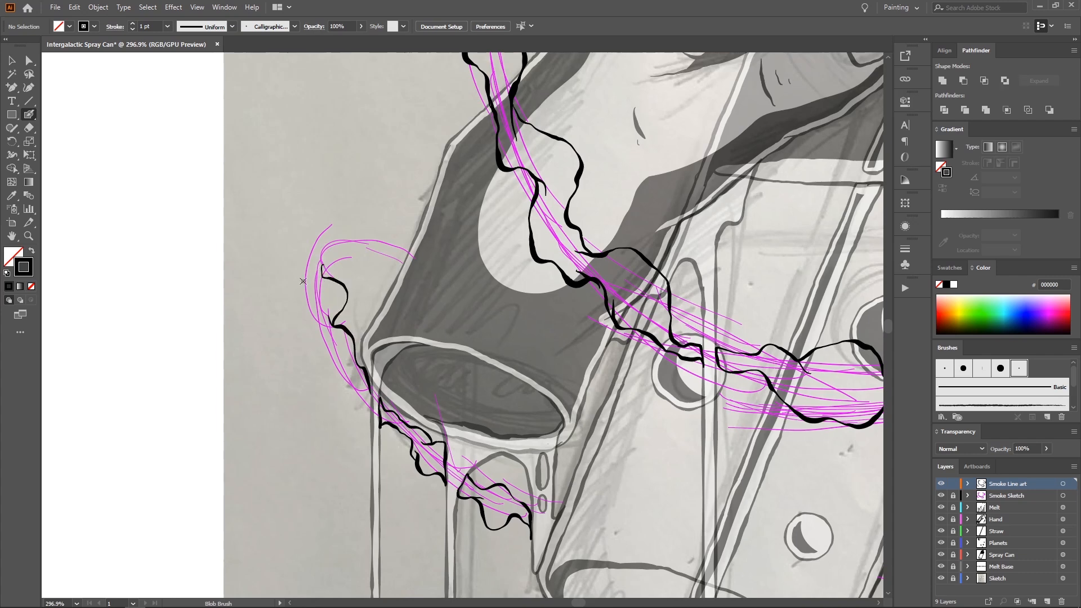
mouse_move(309, 312)
mouse_down()
mouse_move(336, 350)
mouse_move(316, 341)
mouse_move(336, 394)
mouse_up()
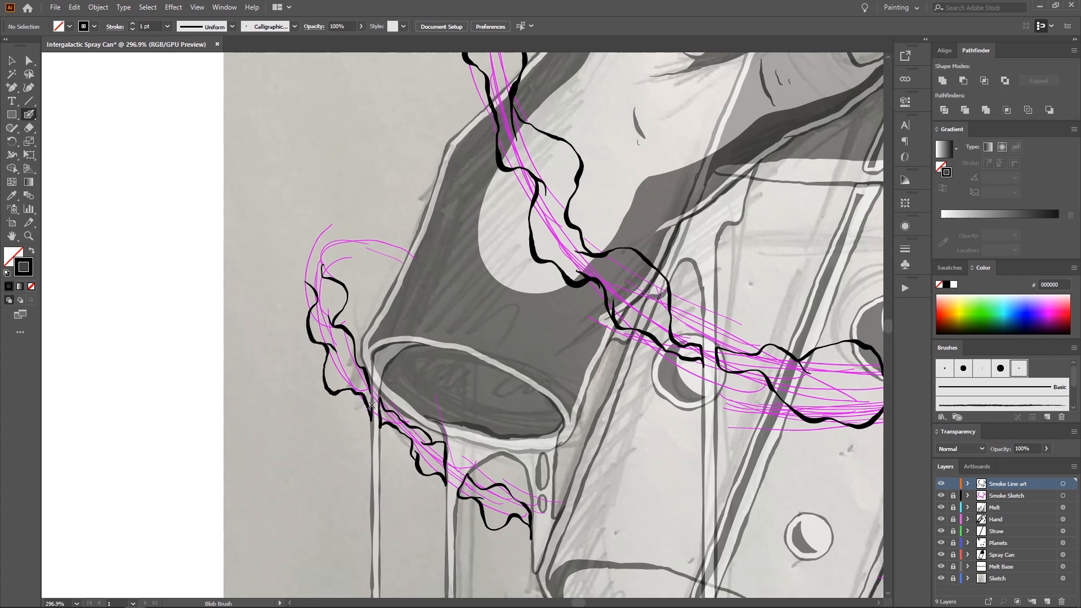
scroll(358, 320, up, 2)
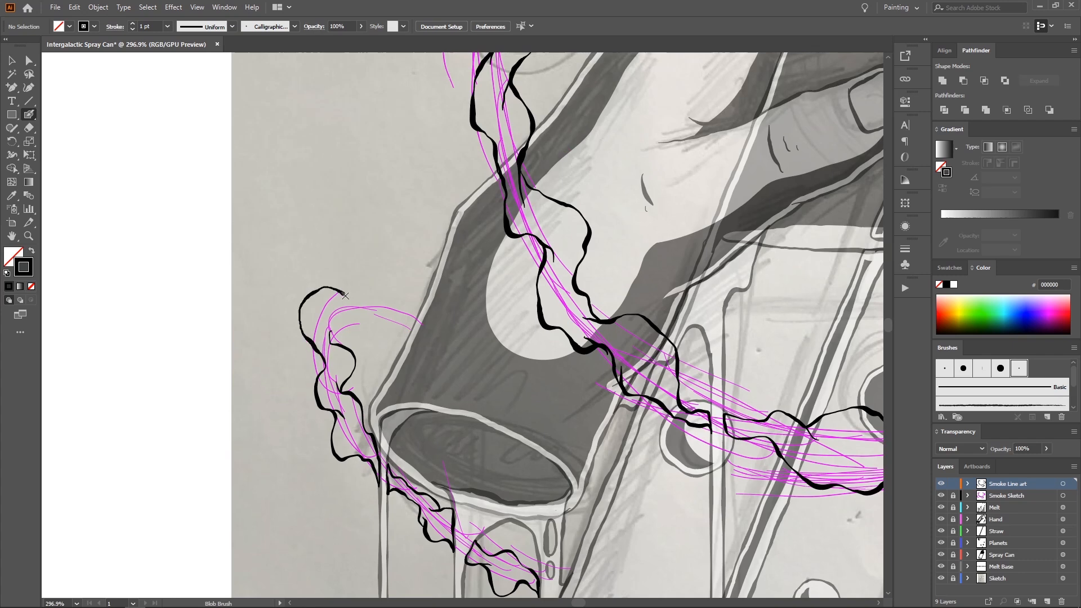
mouse_move(345, 296)
mouse_down()
mouse_move(328, 333)
mouse_move(356, 334)
mouse_move(371, 314)
mouse_move(408, 332)
mouse_up()
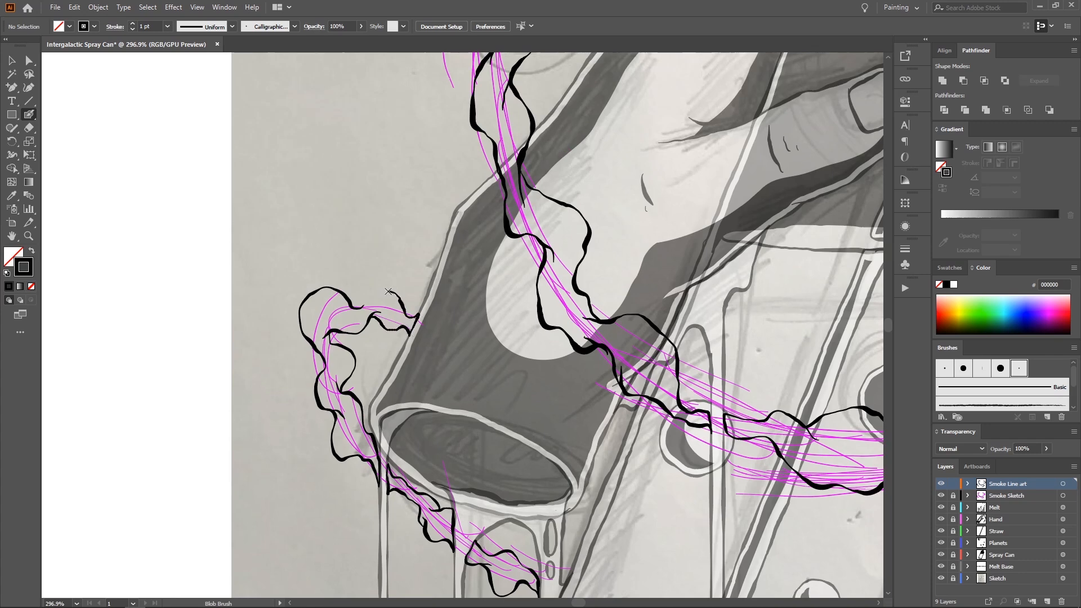
Step: On the Smoke Line art layer, draw a 649 × 509 px rectangle enclosing all of the smoke line art
key(z)
drag(343, 270, 269, 219)
mouse_move(338, 230)
mouse_down()
mouse_move(374, 275)
mouse_move(388, 271)
mouse_move(339, 244)
mouse_up()
drag(339, 245, 311, 248)
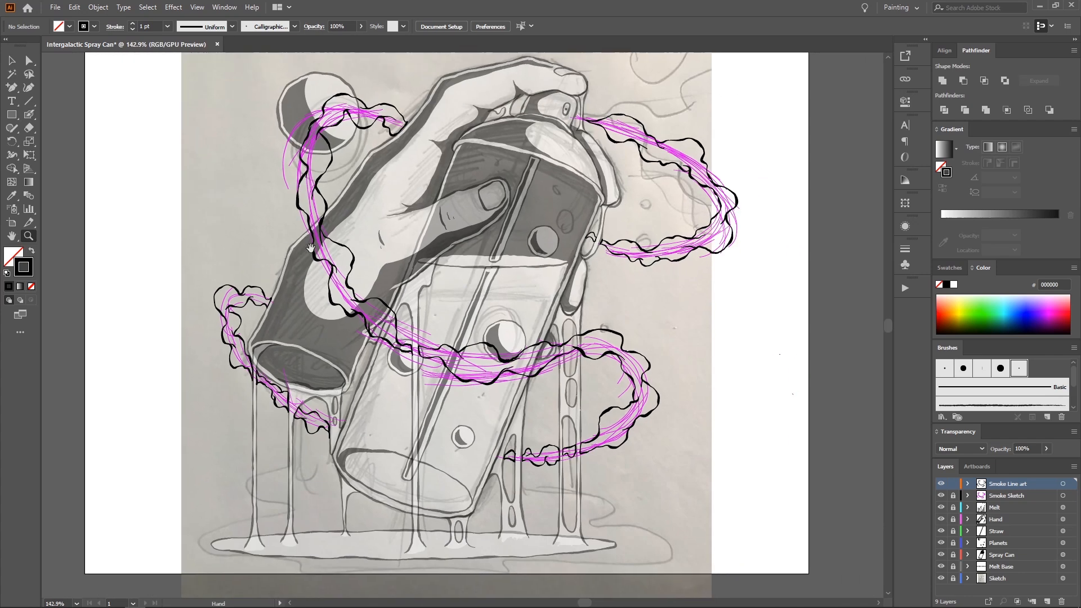
drag(372, 214, 386, 255)
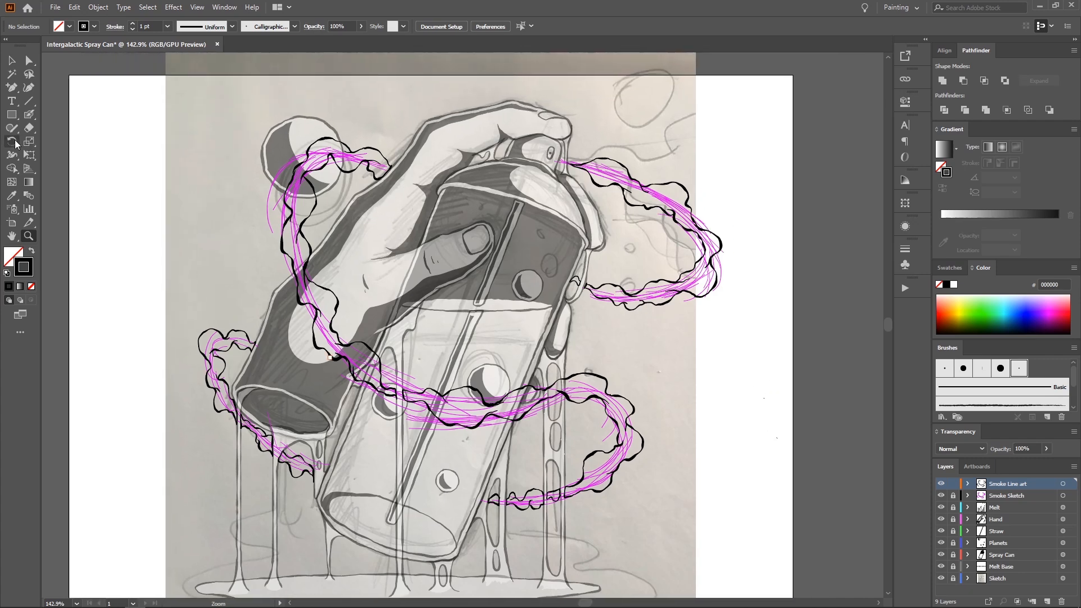
drag(14, 120, 14, 119)
scroll(221, 101, down, 1)
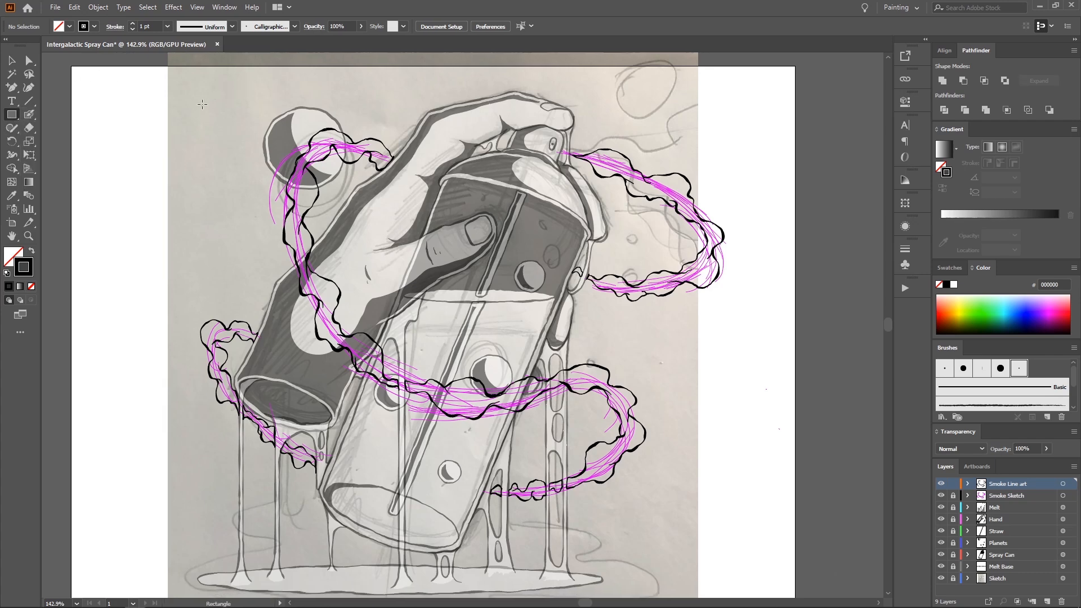
mouse_move(181, 85)
mouse_down()
mouse_move(338, 225)
mouse_move(639, 439)
mouse_move(756, 454)
mouse_move(765, 543)
mouse_up()
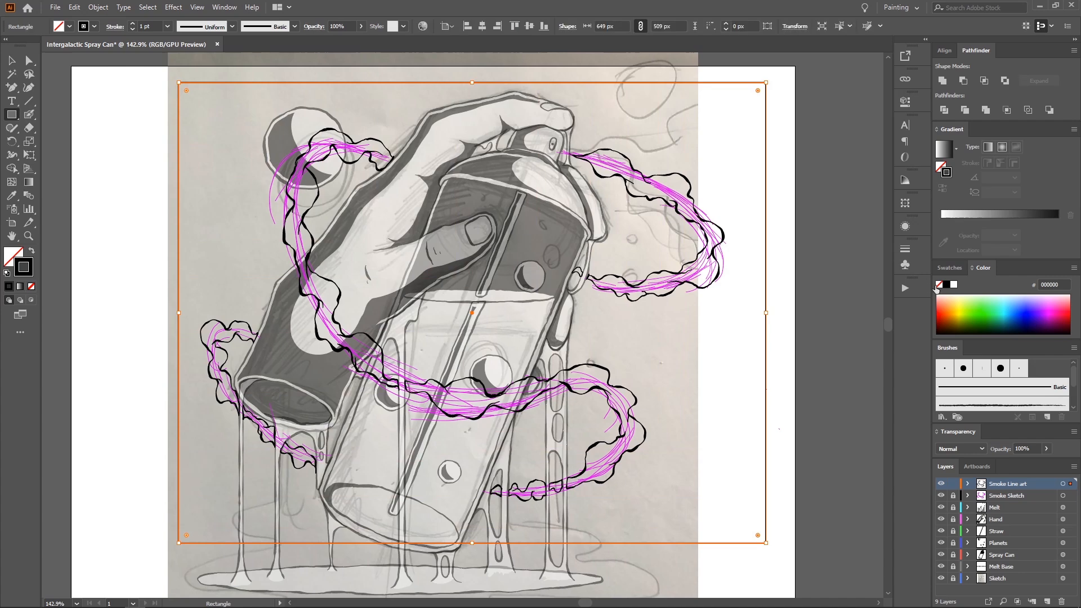
Step: Fill the rectangle with white, leave it without a stroke, and send it behind the smoke line art
key(shift+x)
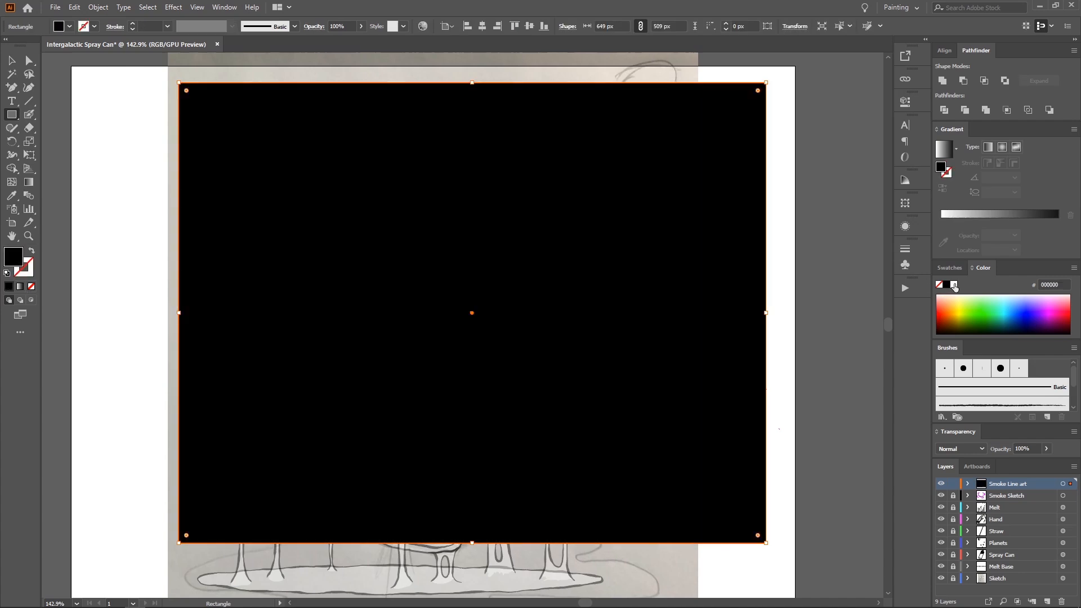
click(953, 284)
key(ctrl+shift+bracketleft)
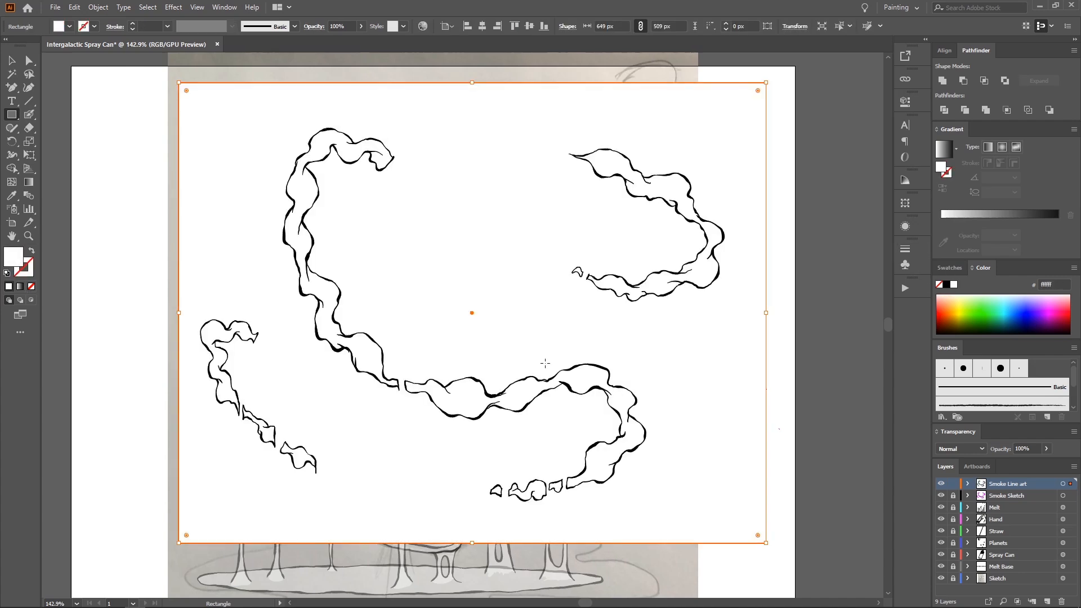
Step: Examine the smoke line art against the white rectangle
drag(483, 314, 441, 320)
key(v)
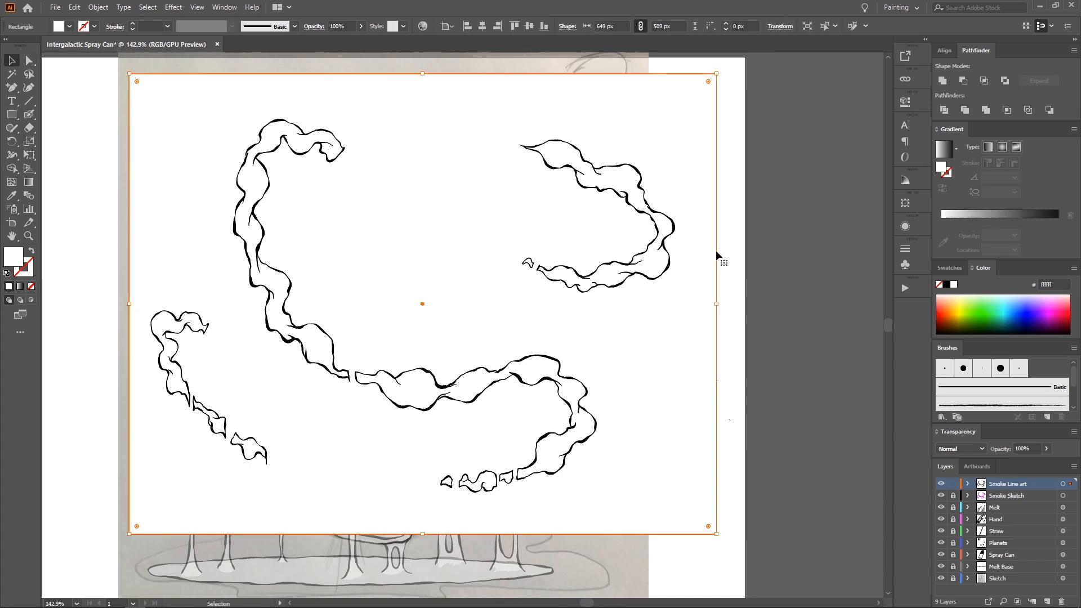
drag(690, 272, 722, 256)
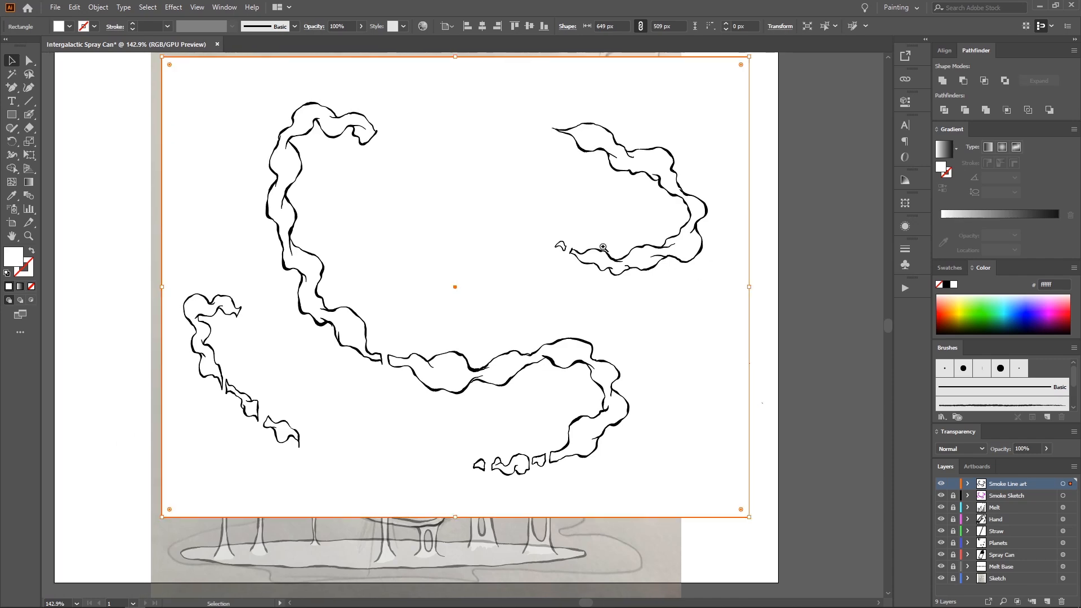
drag(562, 235, 385, 195)
drag(521, 198, 544, 230)
click(485, 209)
drag(489, 203, 583, 92)
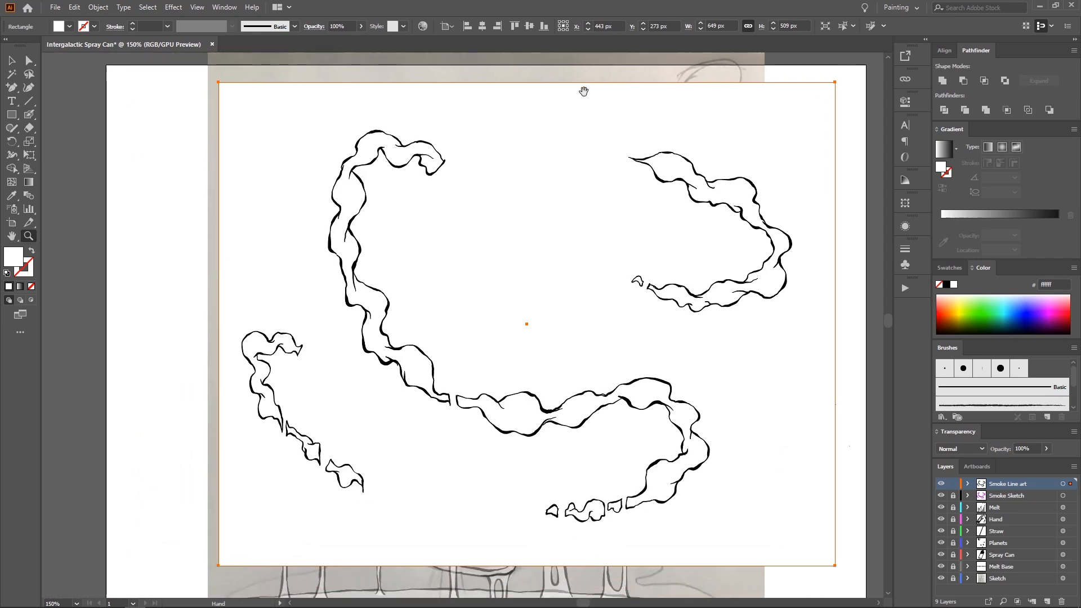
Step: Divide the large white rectangle along all of the smoke line art with the Pathfinder
drag(425, 170, 462, 136)
drag(492, 195, 439, 188)
drag(313, 154, 217, 180)
drag(328, 176, 364, 191)
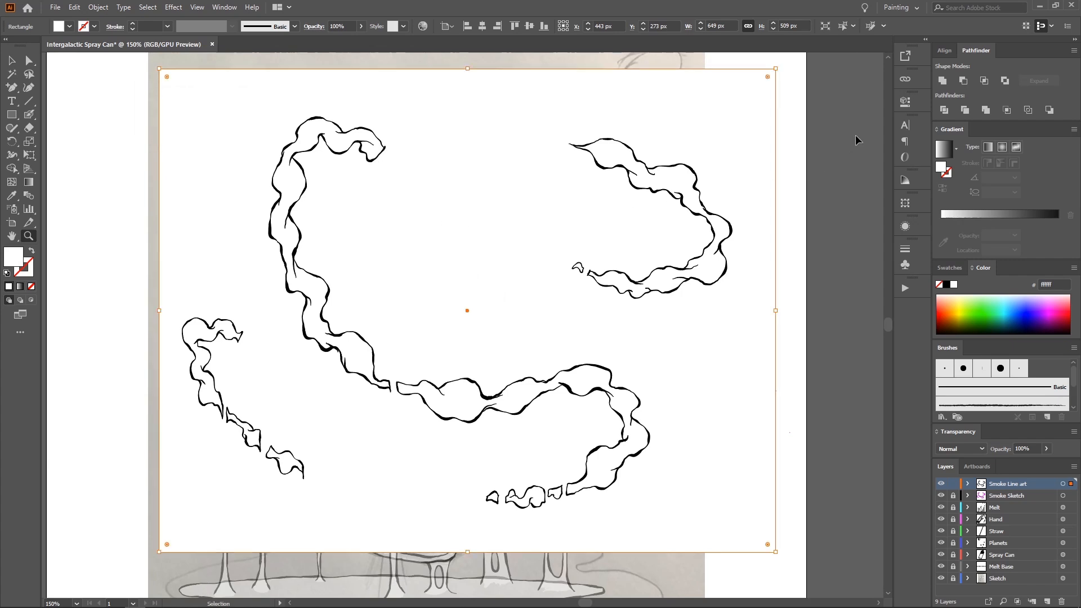
key(ctrl+a)
drag(808, 128, 782, 152)
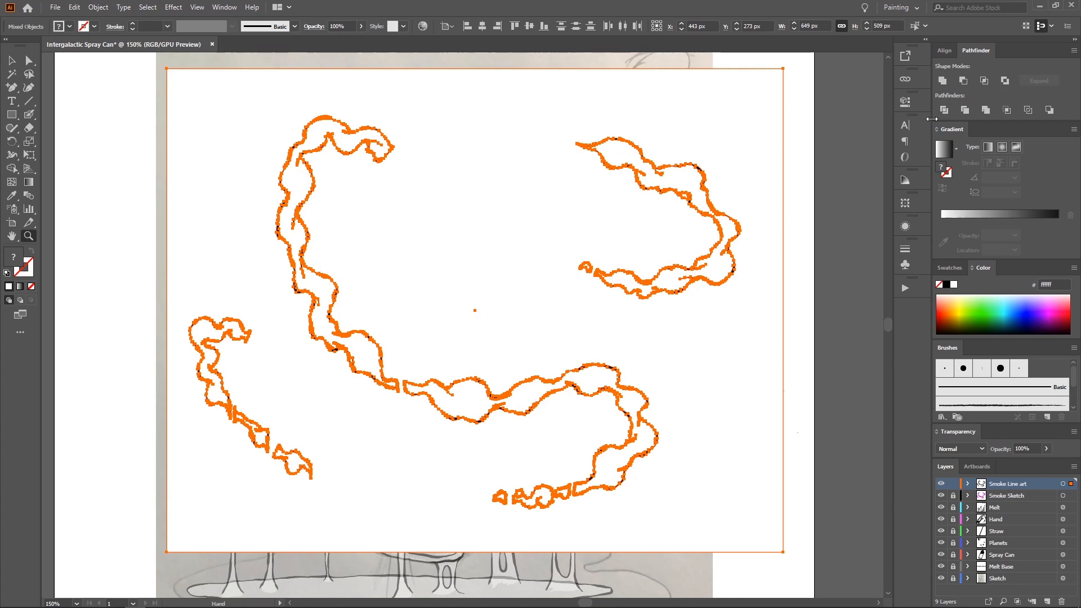
click(944, 110)
Step: Delete the piece of the divided white rectangle that lies outside the smoke shapes
key(a)
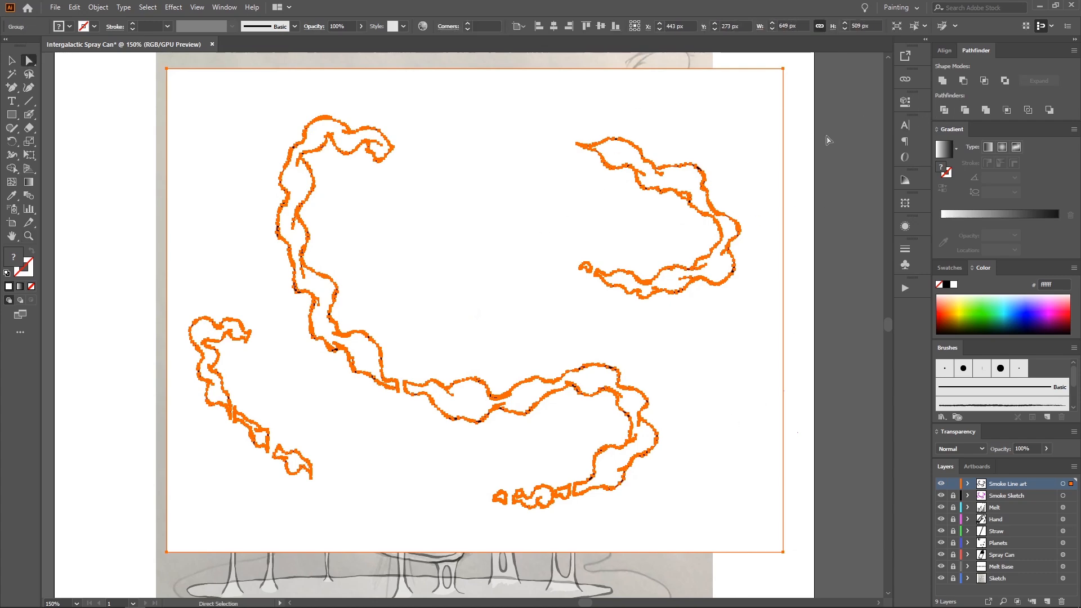
click(826, 138)
click(760, 143)
key(Delete)
click(762, 147)
Step: Find the gap in the tall smoke curl's inner edge beside the wrist and close it with a black Blob Brush stroke
key(z)
drag(258, 132, 440, 274)
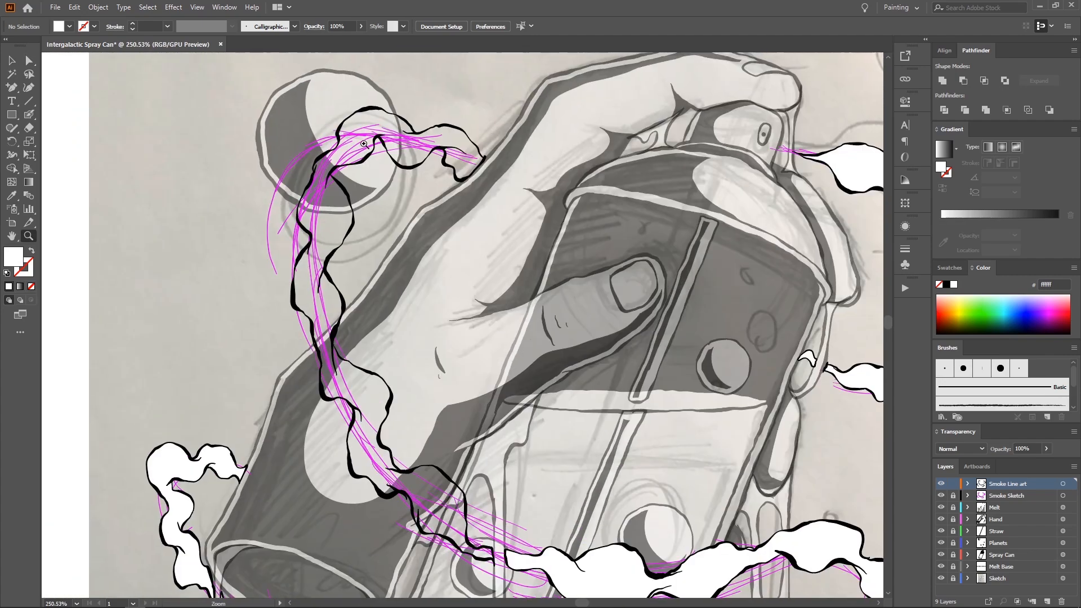
drag(363, 144, 438, 368)
drag(322, 190, 350, 255)
drag(303, 131, 381, 477)
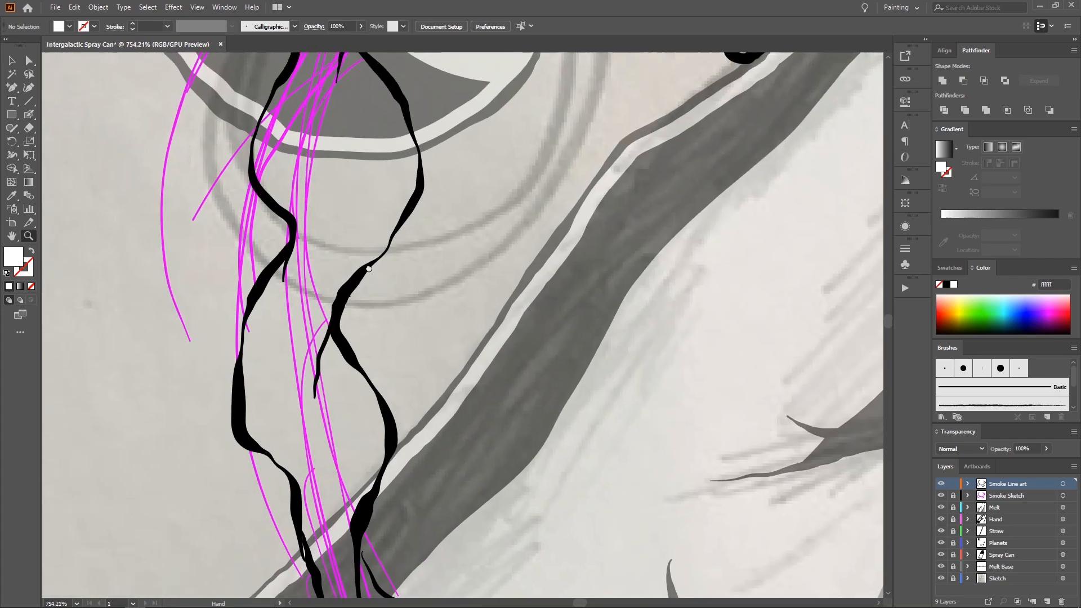
drag(366, 186, 412, 359)
drag(498, 139, 399, 211)
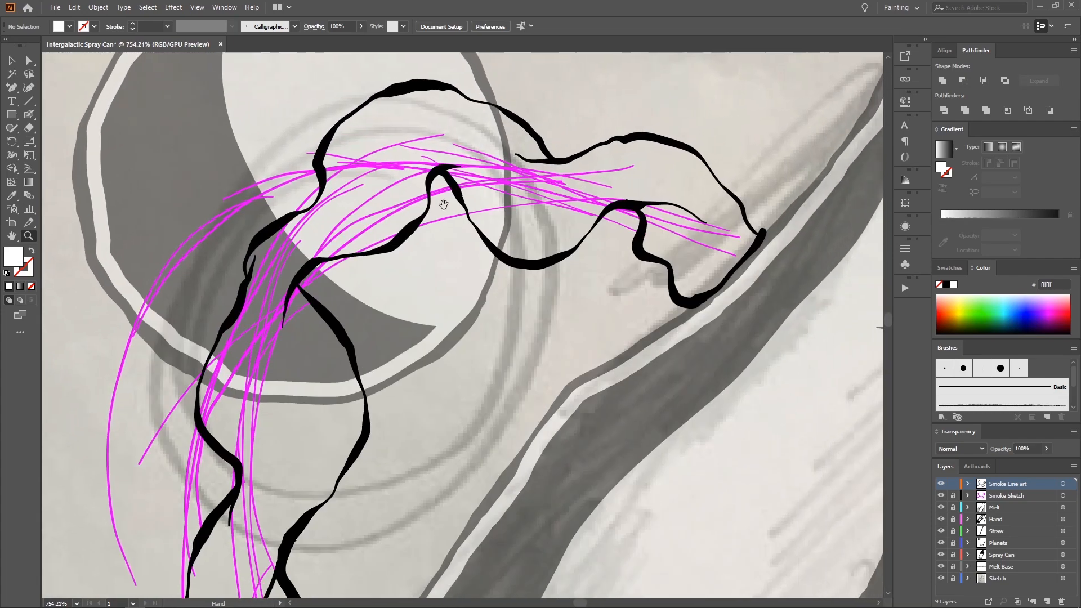
drag(416, 264, 377, 121)
drag(410, 297, 379, 176)
key(ctrl+z)
drag(454, 225, 435, 172)
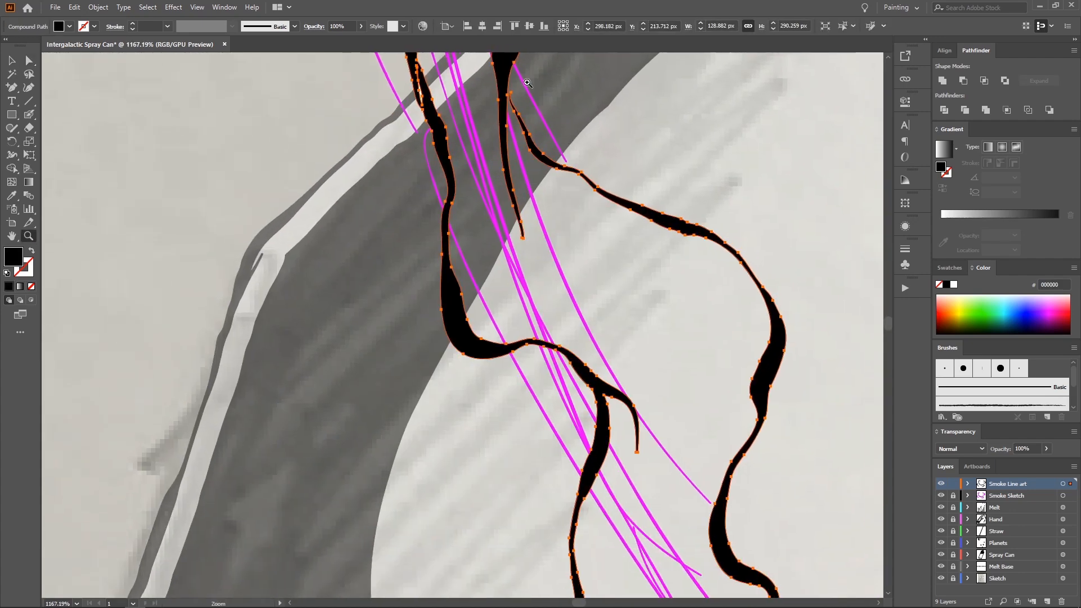
drag(524, 130, 442, 433)
drag(441, 339, 460, 234)
click(463, 287)
drag(441, 294, 535, 286)
key(shift+b)
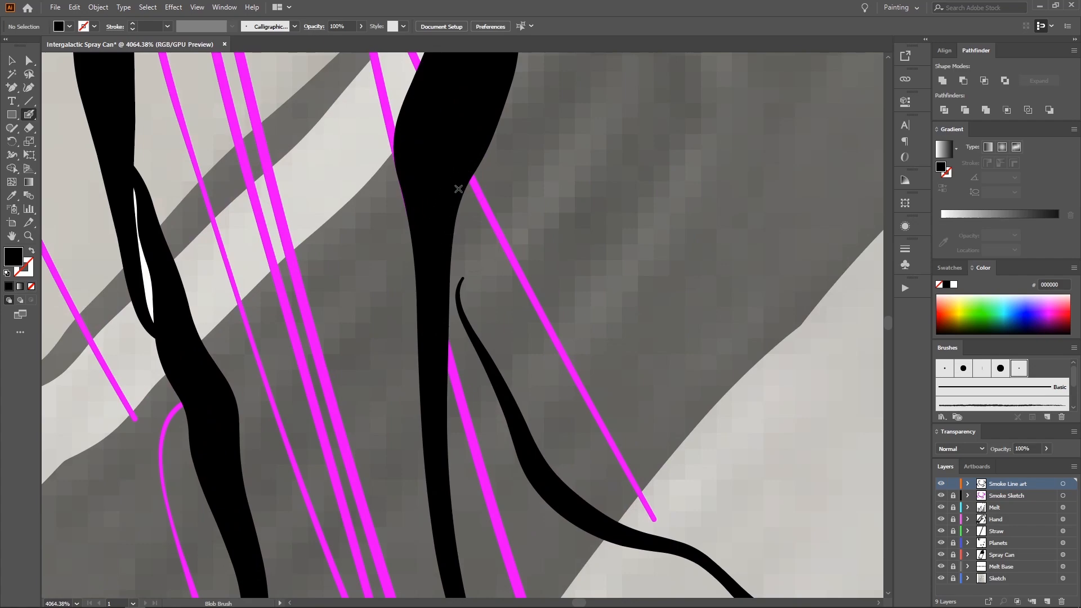
mouse_move(456, 188)
mouse_down()
mouse_move(453, 289)
mouse_move(491, 372)
mouse_move(360, 354)
mouse_up()
key(z)
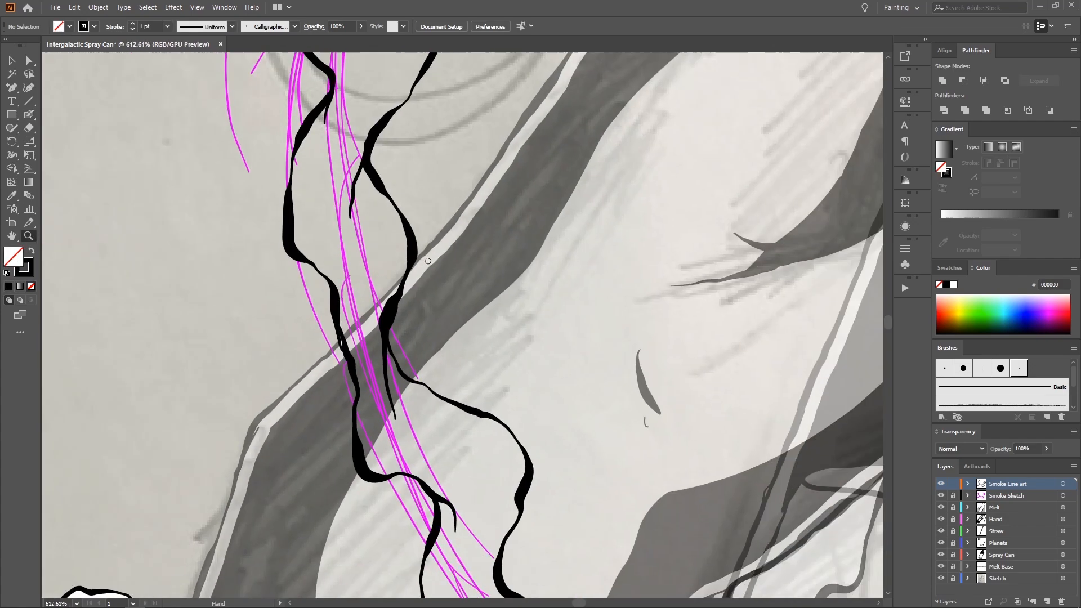
Step: Draw a 268 × 349 px rectangle around the unfilled smoke curl, fill it white without a stroke, and send it to the back
drag(437, 272, 354, 270)
drag(501, 275, 423, 272)
key(m)
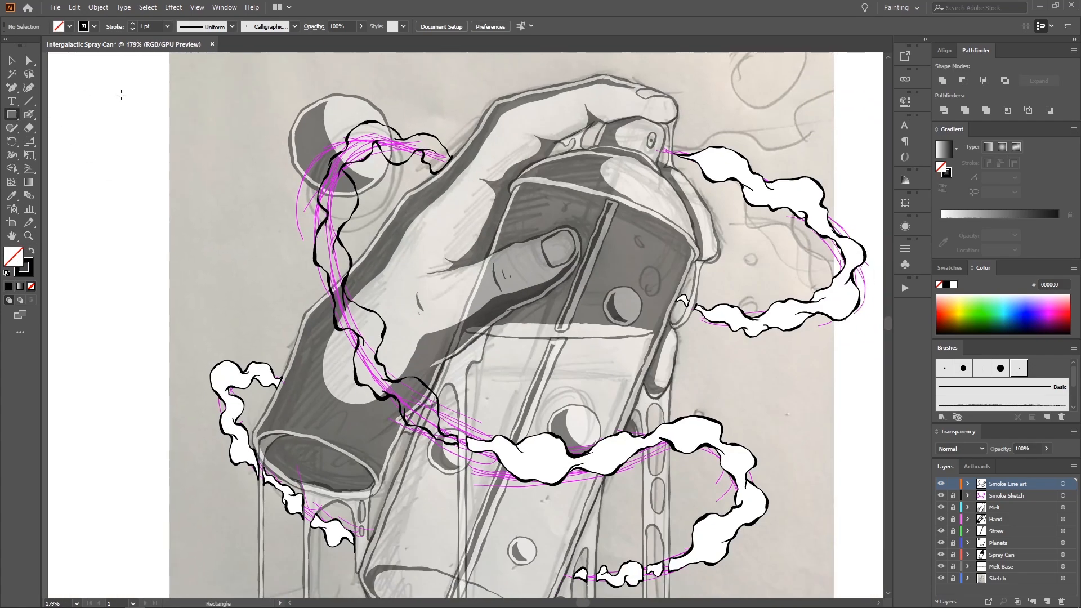
drag(241, 84, 543, 480)
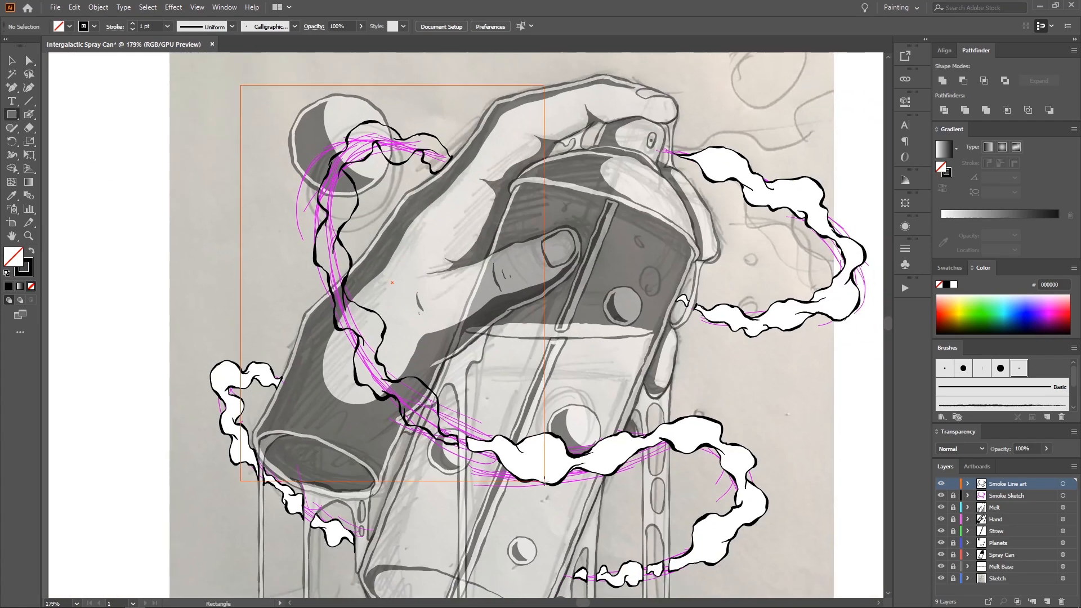
key(shift+x)
click(954, 284)
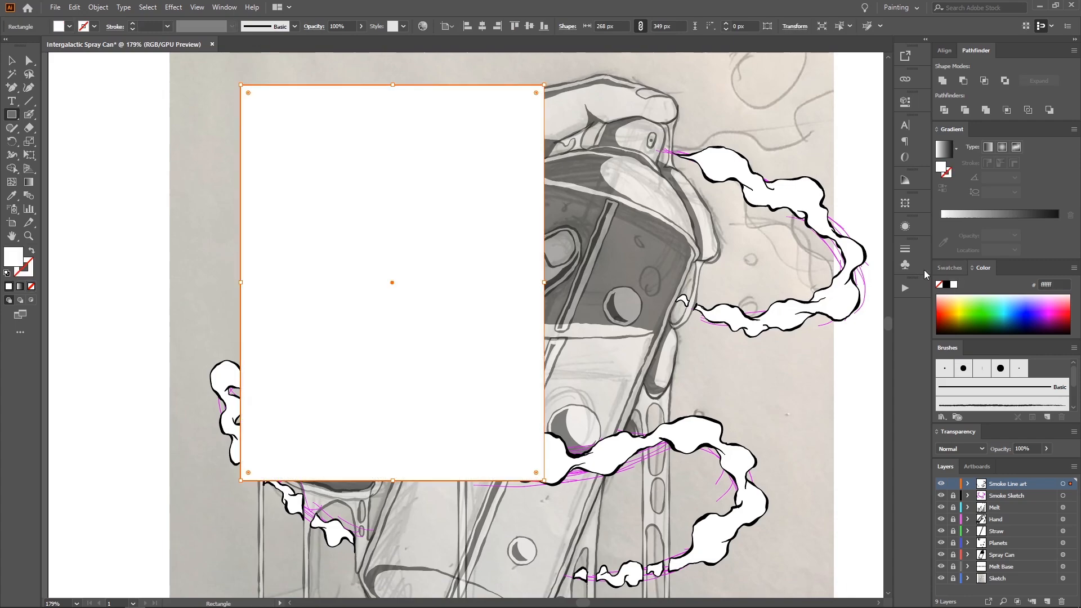
key(ctrl+shift+bracketleft)
key(v)
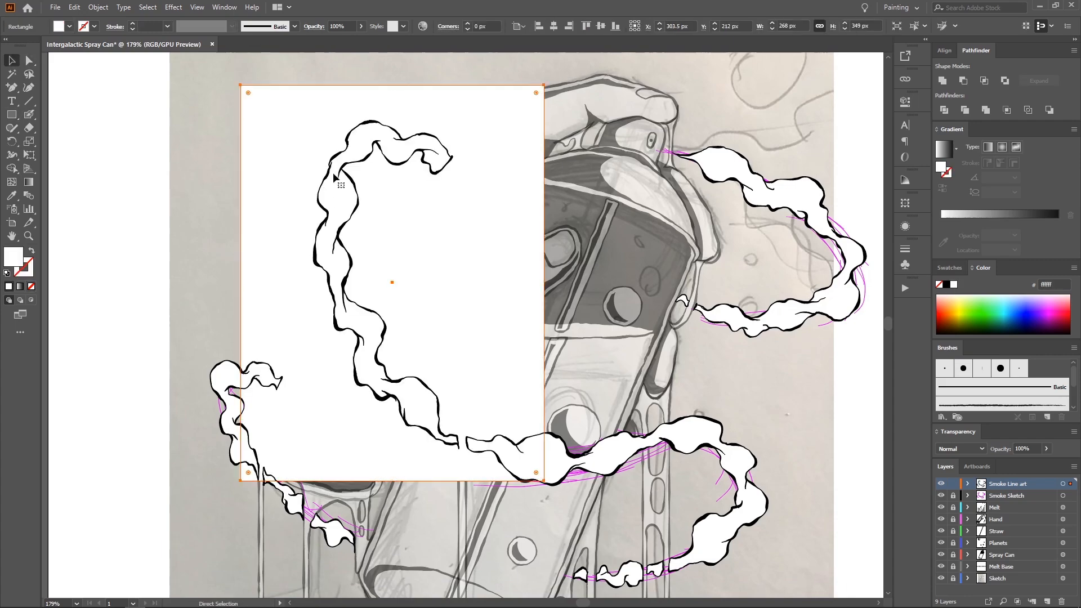
key(ctrl+a)
drag(359, 206, 162, 56)
key(ctrl+z)
key(z)
click(188, 179)
key(a)
click(307, 231)
Step: Select the tall smoke curl's line art together with the new white rectangle and divide them with the Pathfinder
key(z)
drag(400, 178, 523, 176)
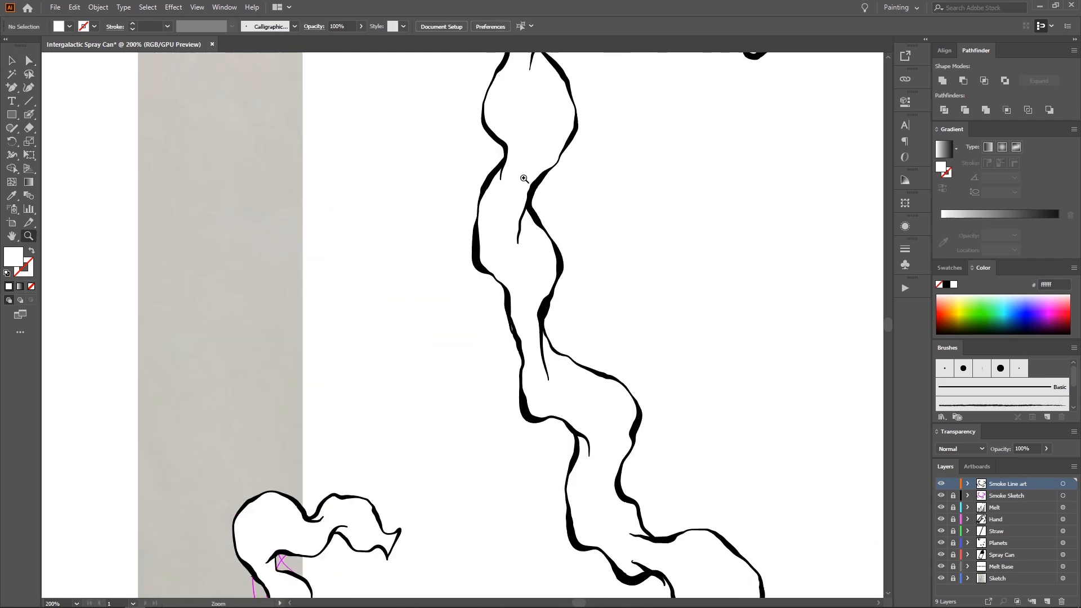
key(a)
click(477, 258)
shift+click(451, 265)
drag(451, 265, 397, 230)
key(z)
drag(397, 229, 191, 275)
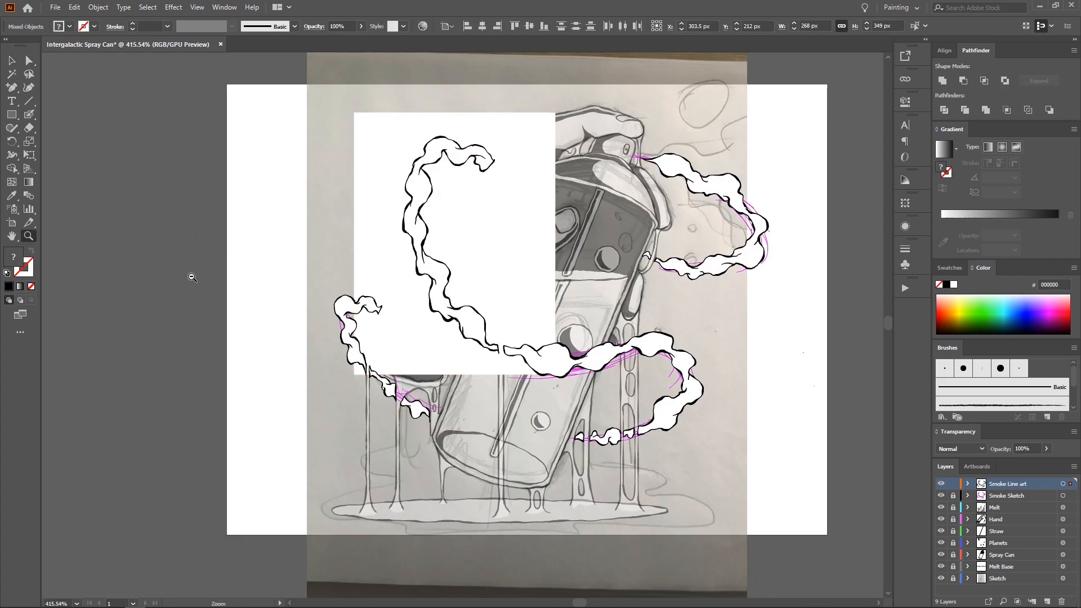
drag(480, 214, 456, 226)
click(943, 110)
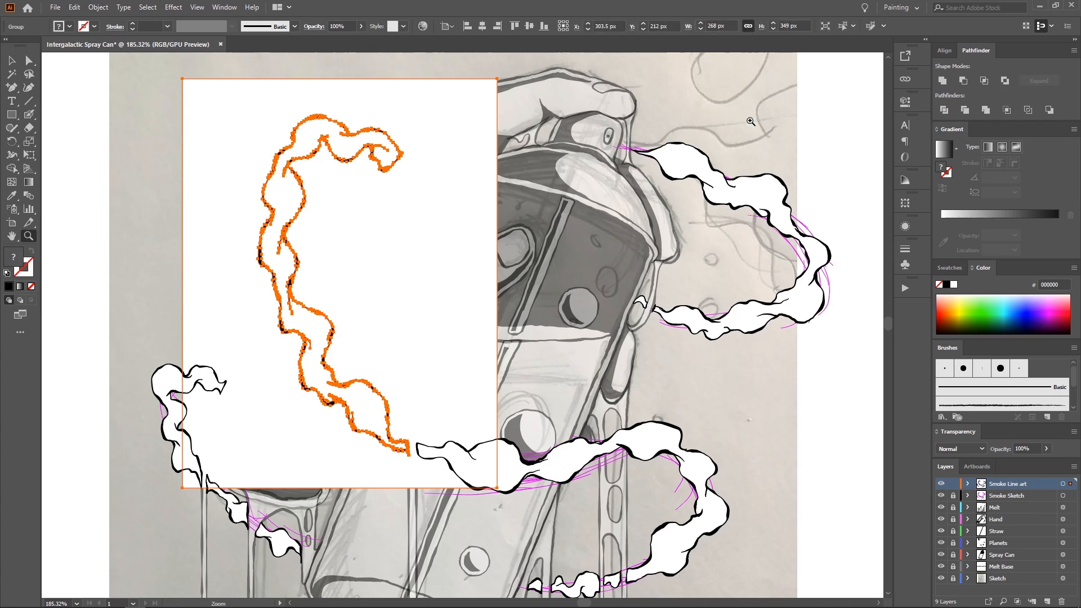
Step: Delete the white area outside the tall smoke curl, keeping the white inside its outlines
key(a)
click(719, 118)
click(421, 274)
key(Delete)
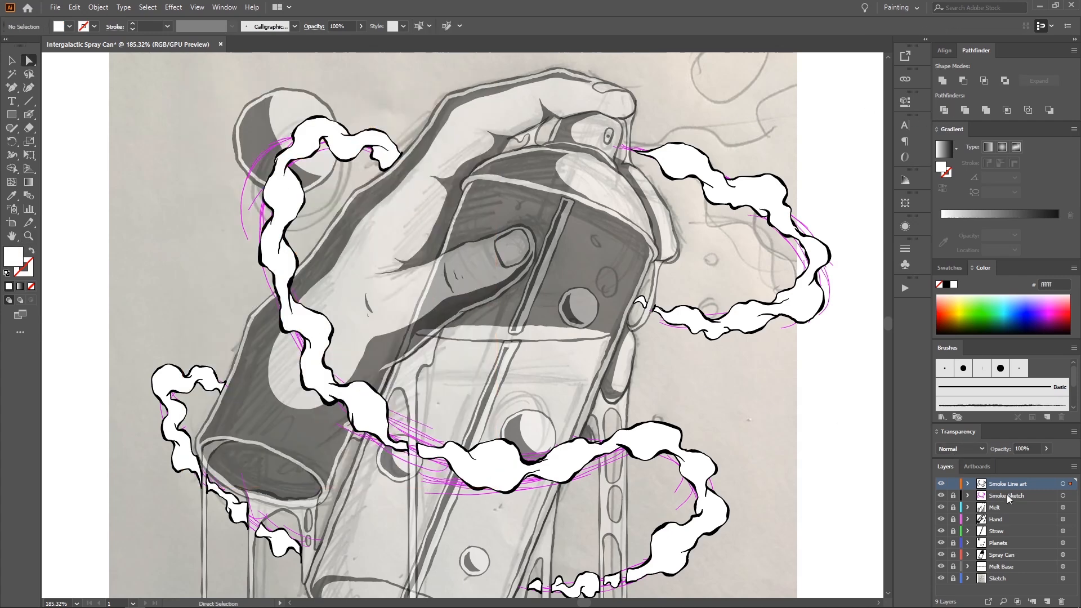
Step: Hide the Smoke Sketch layer and unlock the layers from Melt down to Melt Base
click(941, 495)
click(984, 496)
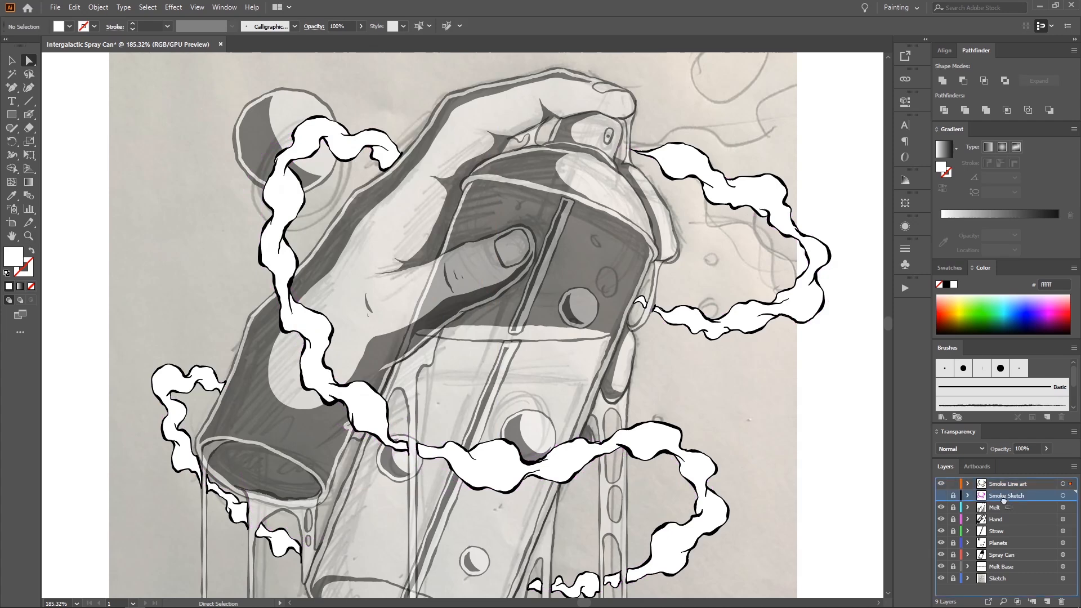
key(z)
drag(784, 348, 760, 344)
drag(772, 349, 724, 319)
drag(830, 353, 809, 338)
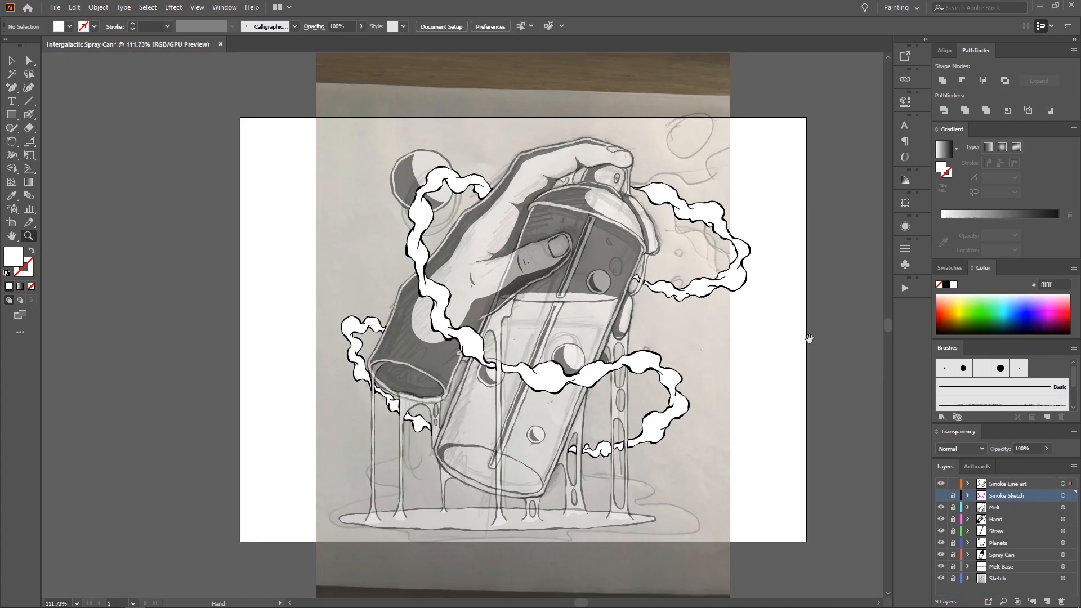
drag(952, 507, 952, 570)
Step: Set the opacity of the Melt, Hand, Straw, Planets, Spray Can and Melt Base layers to 100% and deselect the artwork
click(1062, 507)
shift+click(1062, 519)
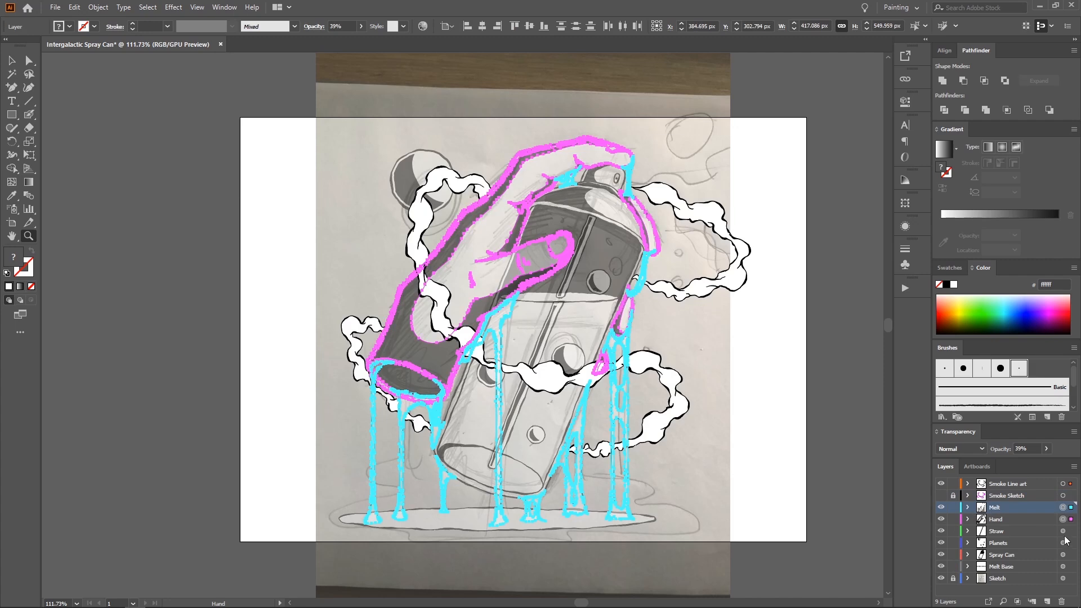
shift+click(1062, 530)
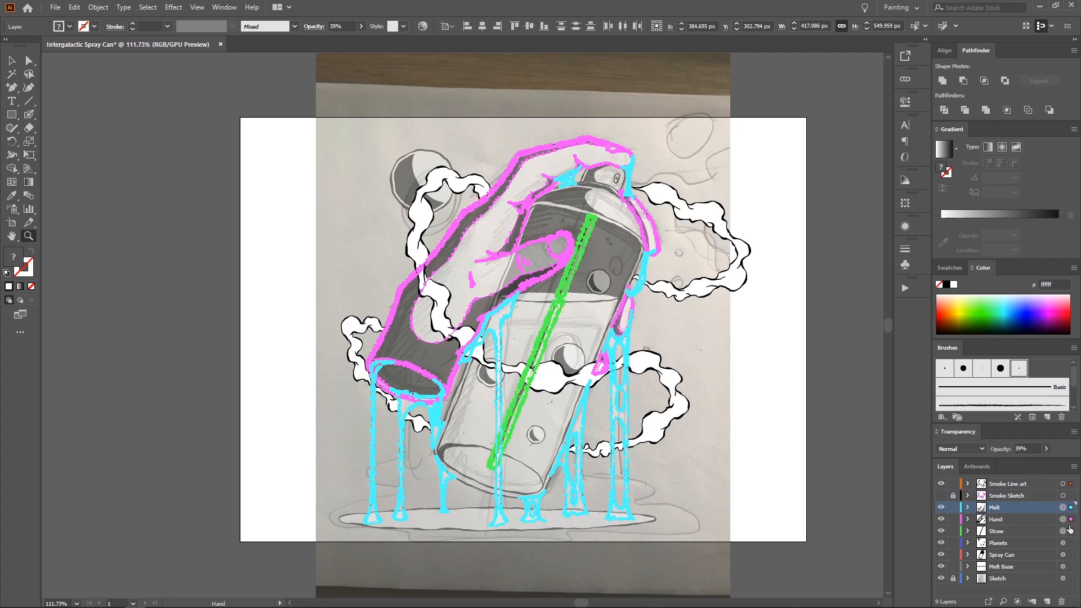
shift+click(1069, 543)
shift+click(1069, 554)
shift+click(1066, 566)
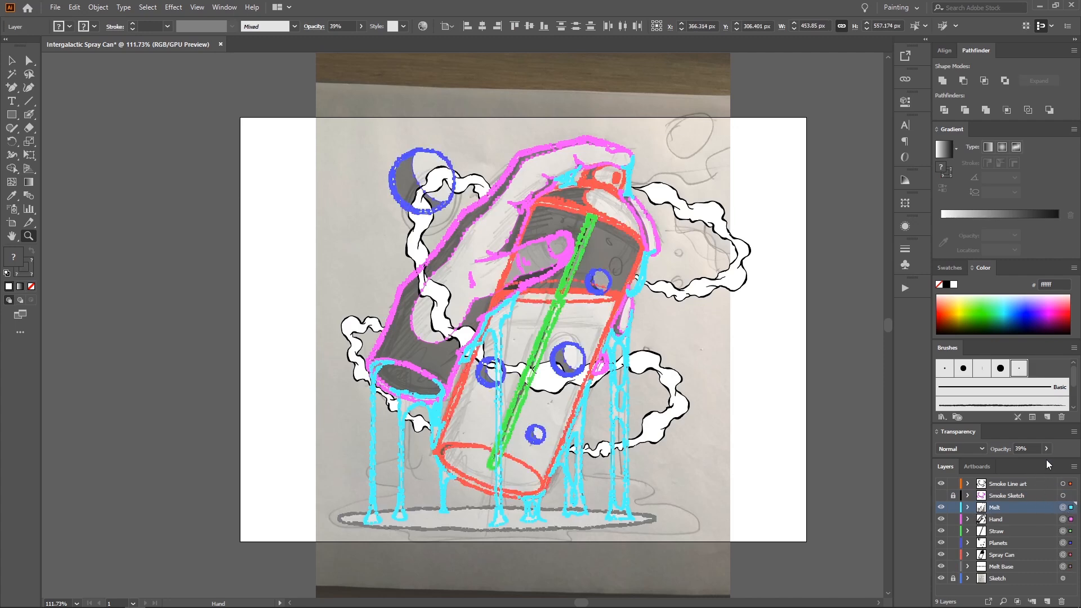
click(1045, 448)
drag(1018, 462, 1064, 469)
click(776, 337)
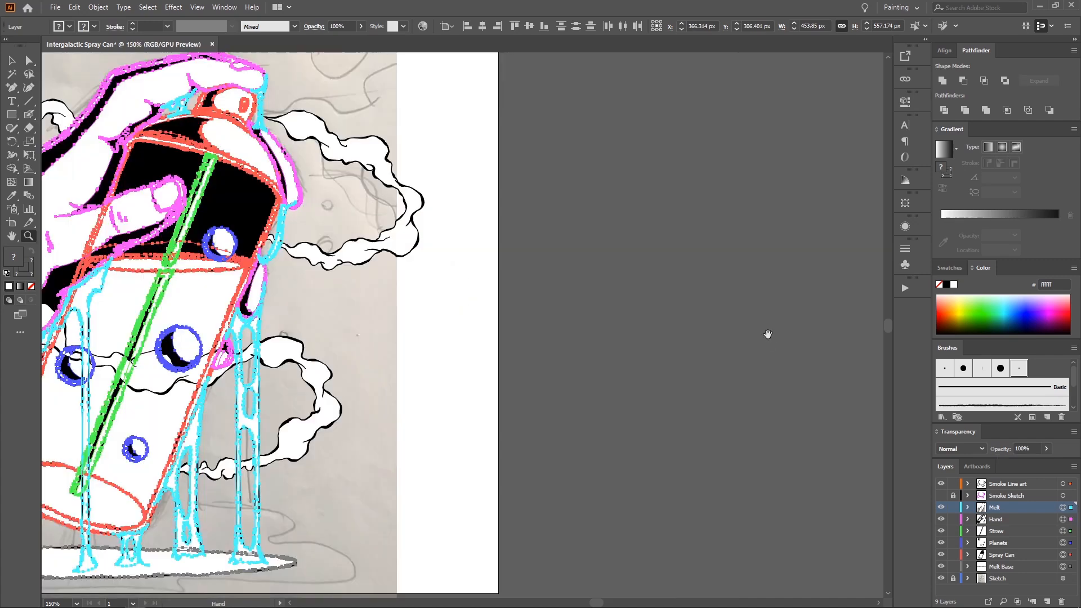
key(a)
drag(455, 334, 624, 277)
click(514, 314)
key(z)
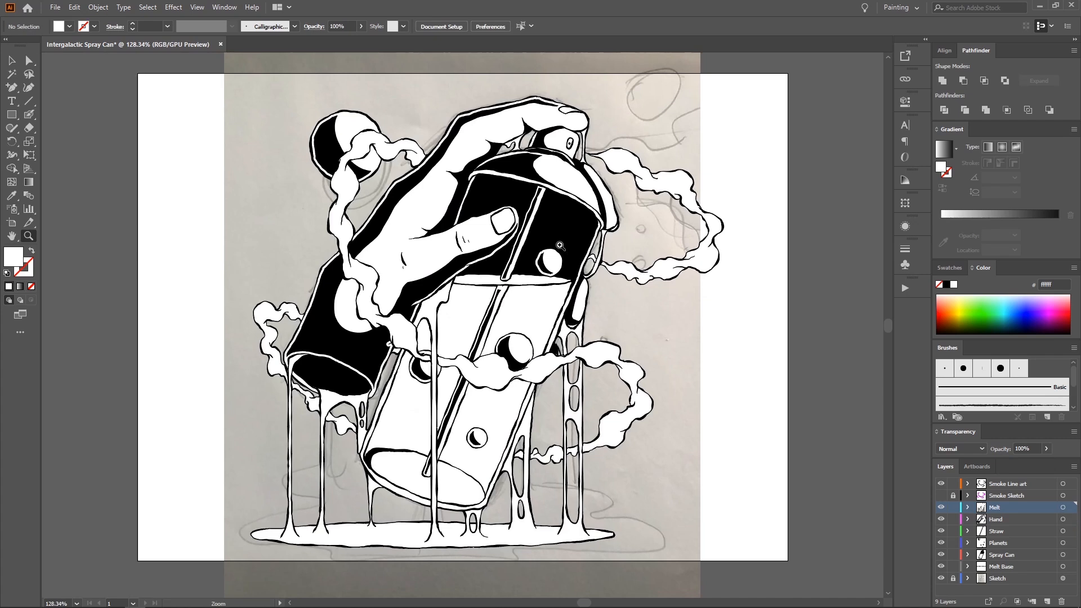
drag(537, 250, 573, 254)
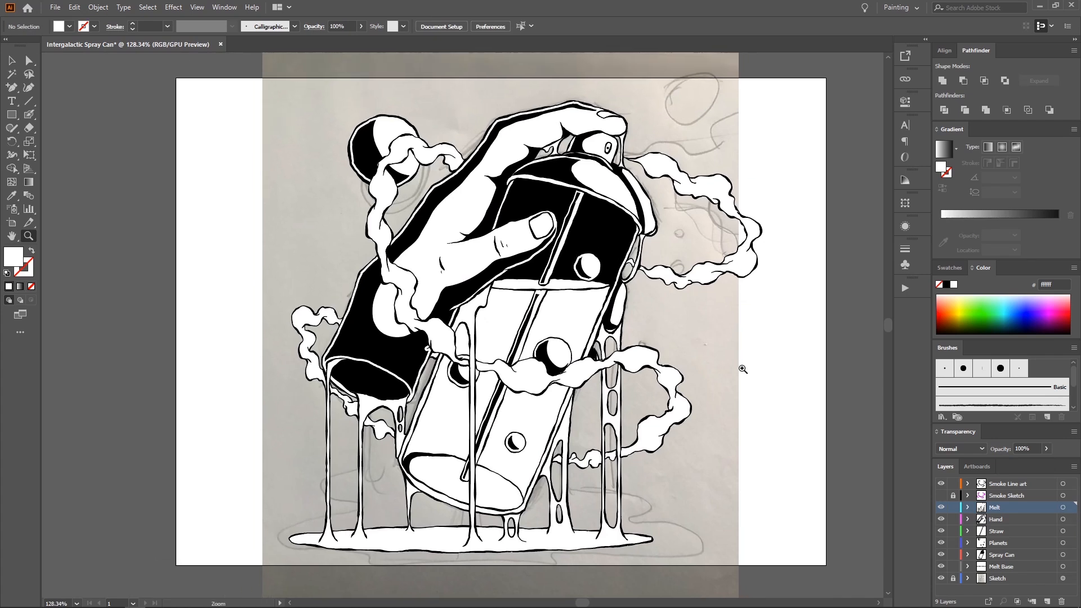
Step: Isolate the group on the Planets layer and move the largest planet on the can's body up, clear of the smoke band
click(998, 542)
key(v)
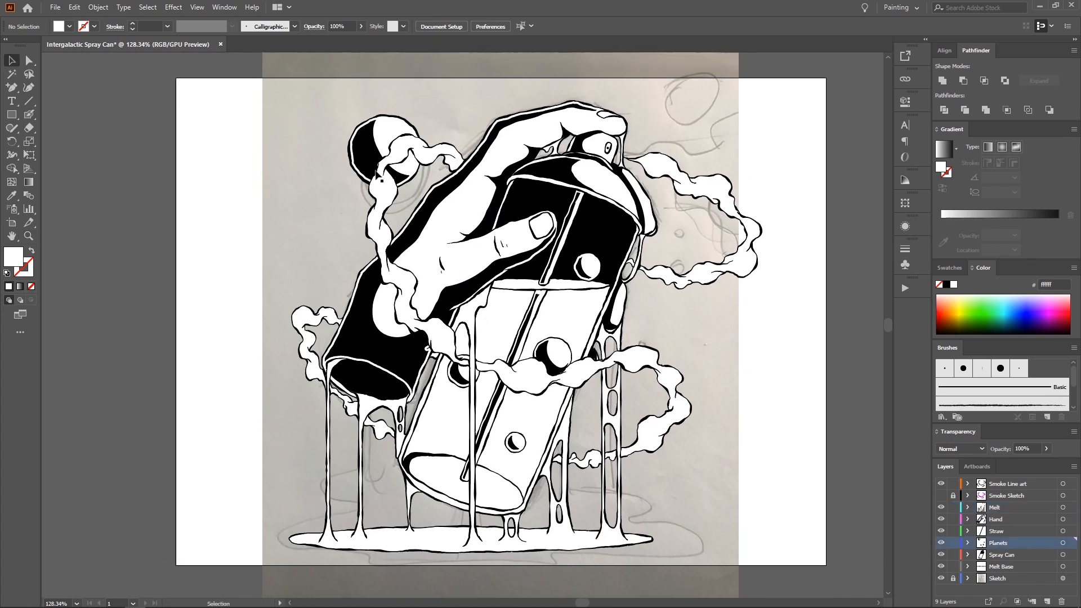
click(393, 173)
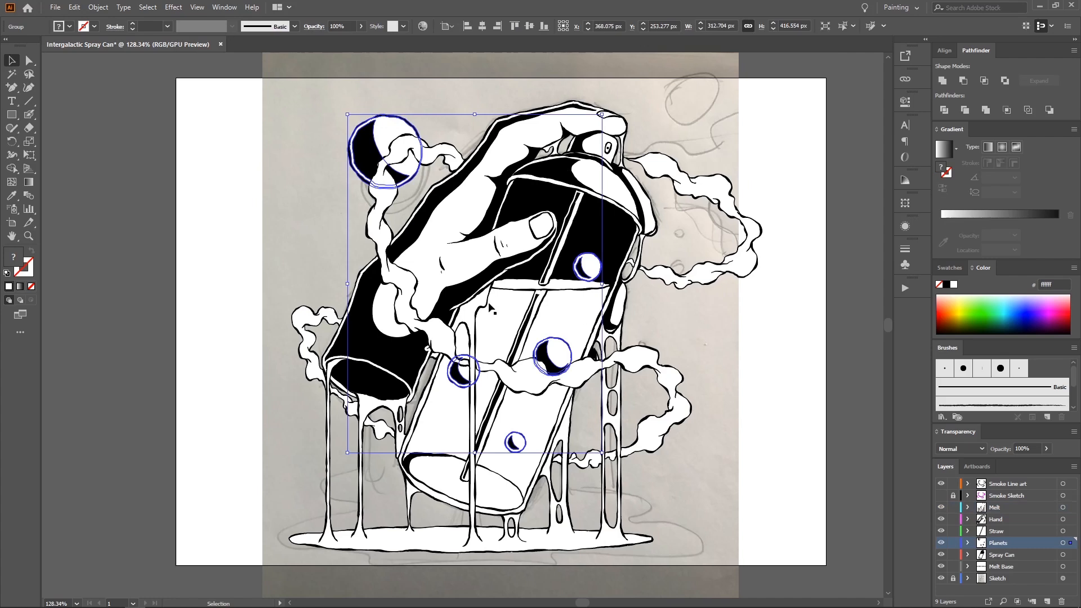
double_click(557, 357)
drag(557, 357, 557, 340)
key(ctrl+z)
drag(586, 381, 539, 322)
drag(558, 364, 567, 323)
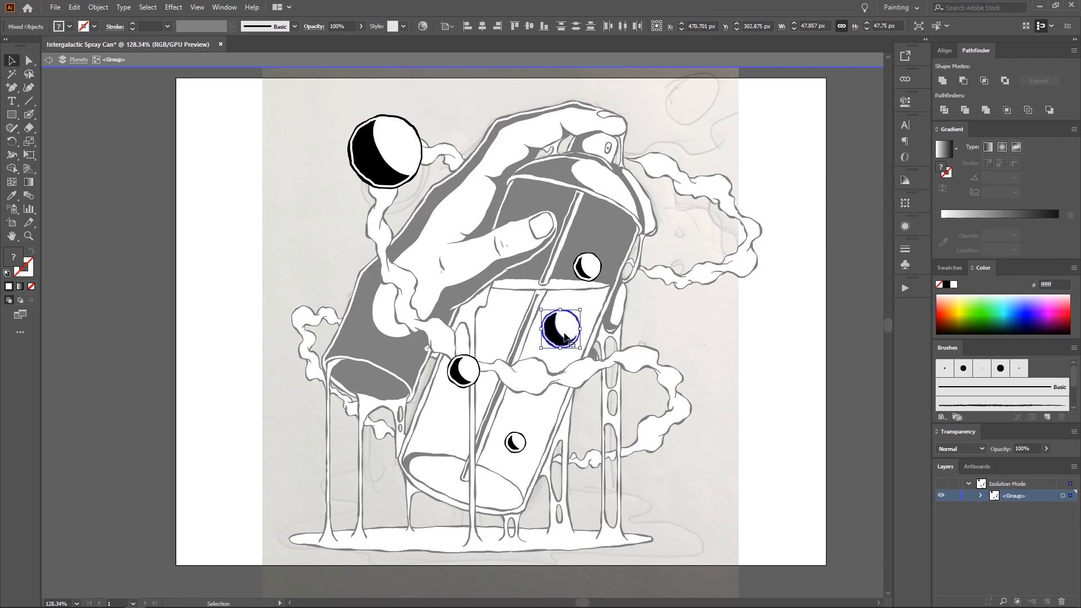
Step: Move the planet in the can's black upper section slightly up and to the right
drag(543, 420, 506, 450)
drag(569, 292, 594, 251)
click(576, 224)
Step: Reposition the big planet outside the can so the smoke curl crosses its lower part, and leave the isolated group
drag(402, 195, 315, 204)
click(332, 158)
scroll(326, 202, up, 1)
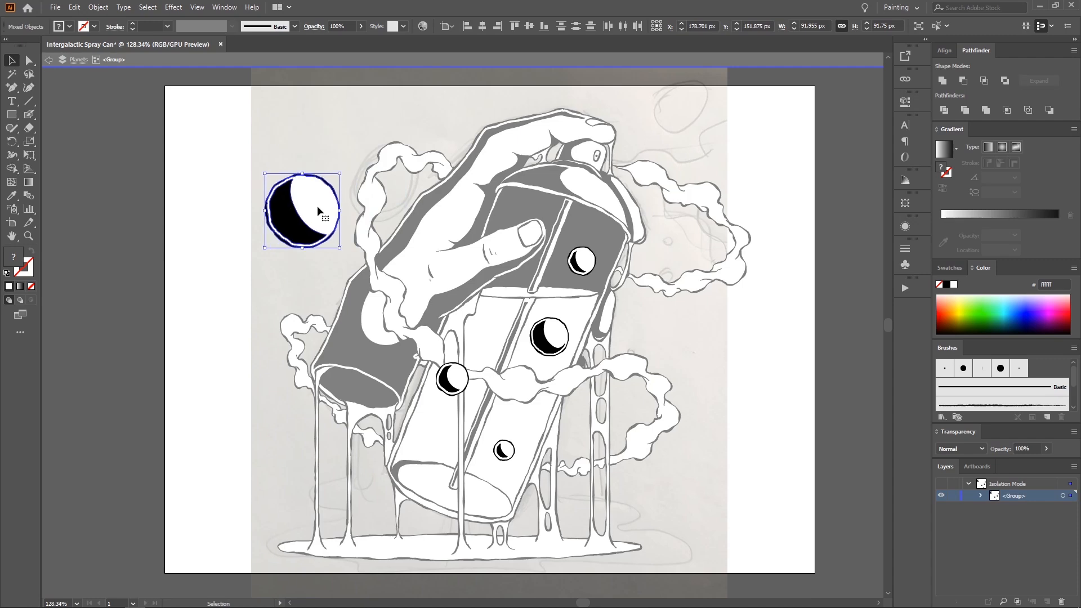
key(a)
click(358, 149)
key(z)
drag(369, 148, 296, 179)
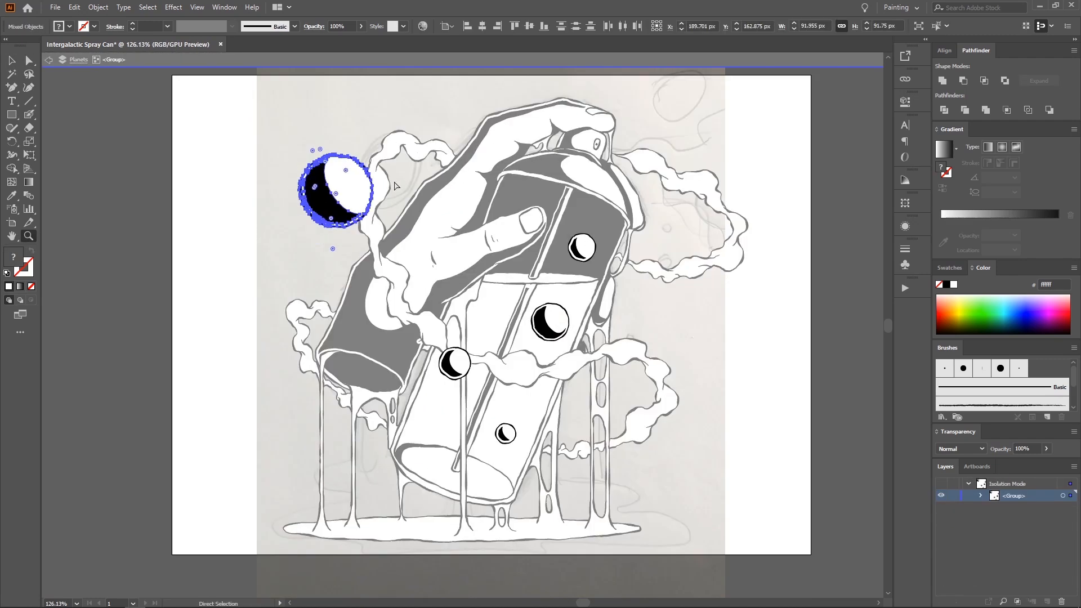
key(v)
drag(351, 184, 409, 141)
key(a)
double_click(340, 169)
drag(332, 171, 273, 180)
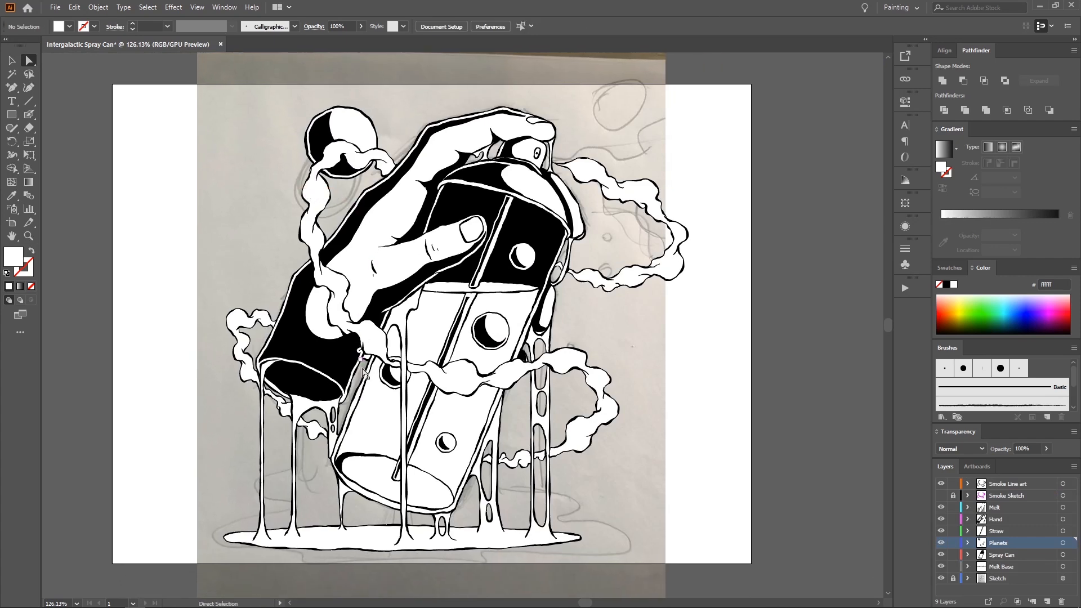
Step: Lock every layer except Spray Can and dot white Paintbrush stars on the can's black section between the thumb and straw
drag(363, 372, 383, 351)
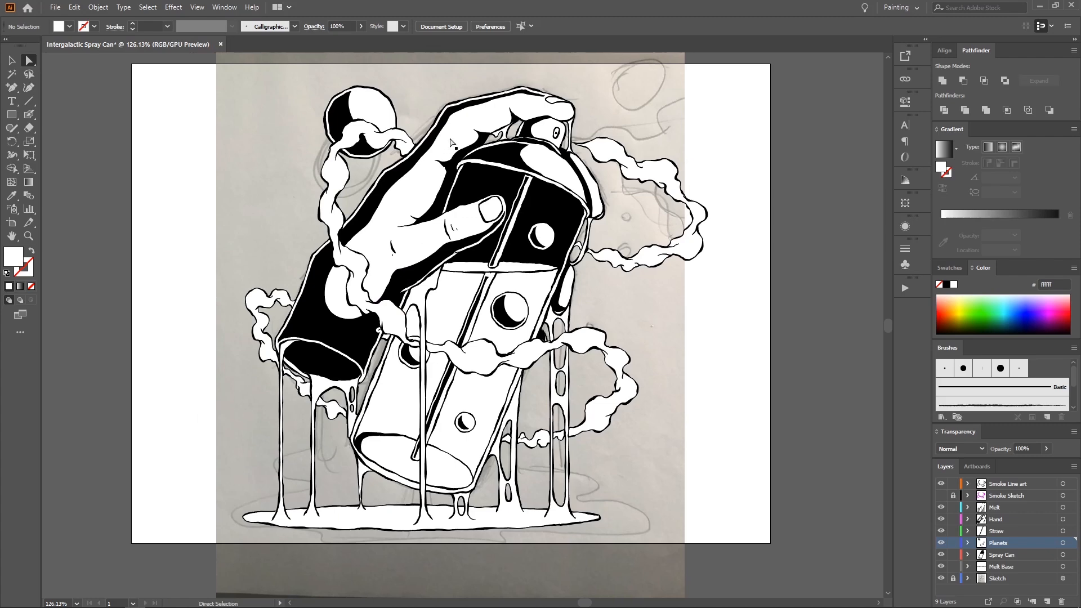
drag(560, 202, 576, 213)
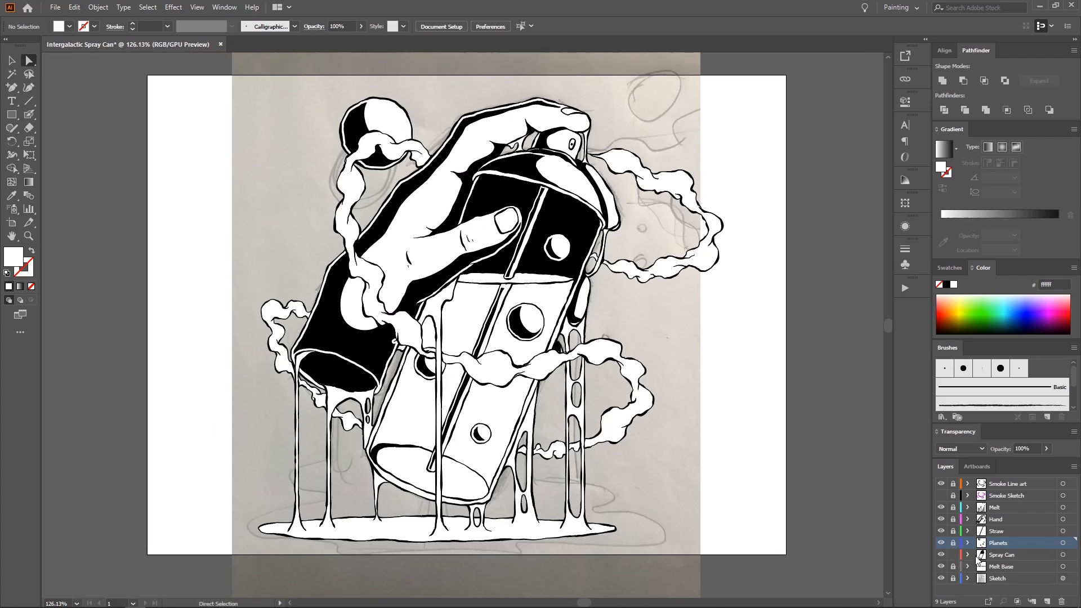
click(975, 555)
mouse_move(455, 280)
mouse_down()
mouse_move(494, 257)
mouse_move(477, 259)
mouse_up()
key(b)
click(503, 198)
click(507, 180)
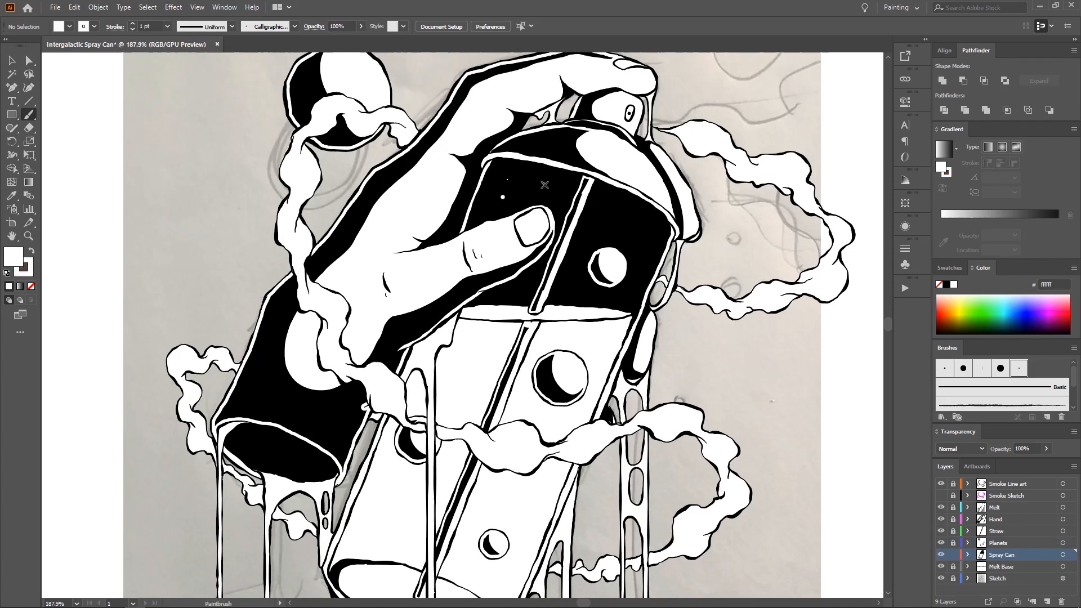
click(544, 186)
Step: Scatter more white star dots over the can's black section on the other side of the straw, around the planet
click(628, 219)
click(616, 203)
click(649, 237)
click(603, 231)
key(space)
drag(504, 275, 488, 287)
key(ctrl+space)
drag(528, 243, 483, 203)
mouse_move(482, 203)
mouse_down()
mouse_move(498, 215)
mouse_move(453, 195)
mouse_move(452, 234)
mouse_move(480, 215)
mouse_up()
key(ctrl+space)
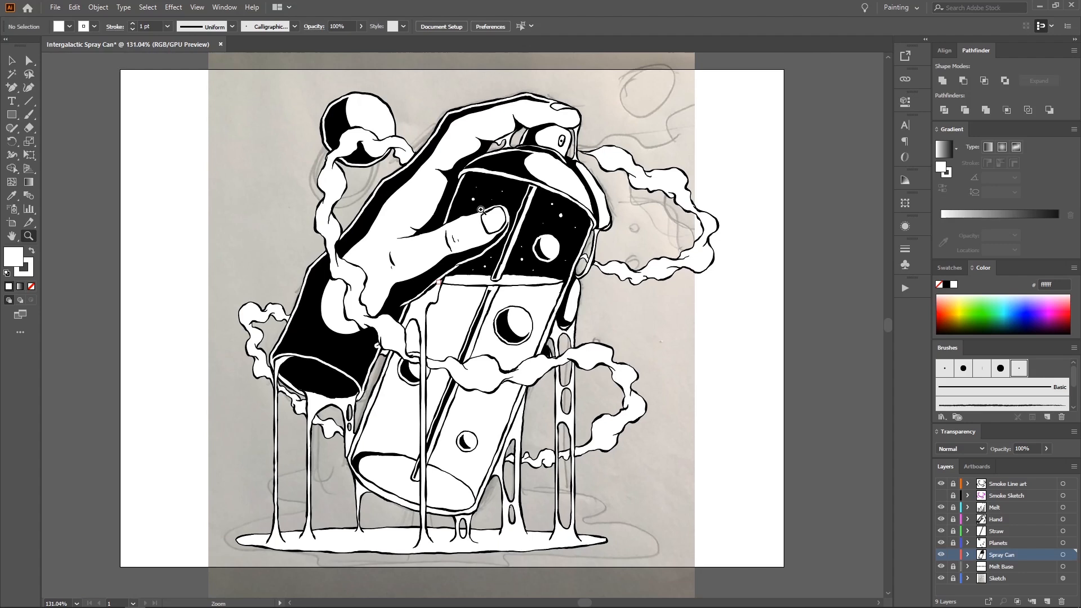
Step: Hide the Sketch layer and delete all unused colours from the document's swatches
click(941, 578)
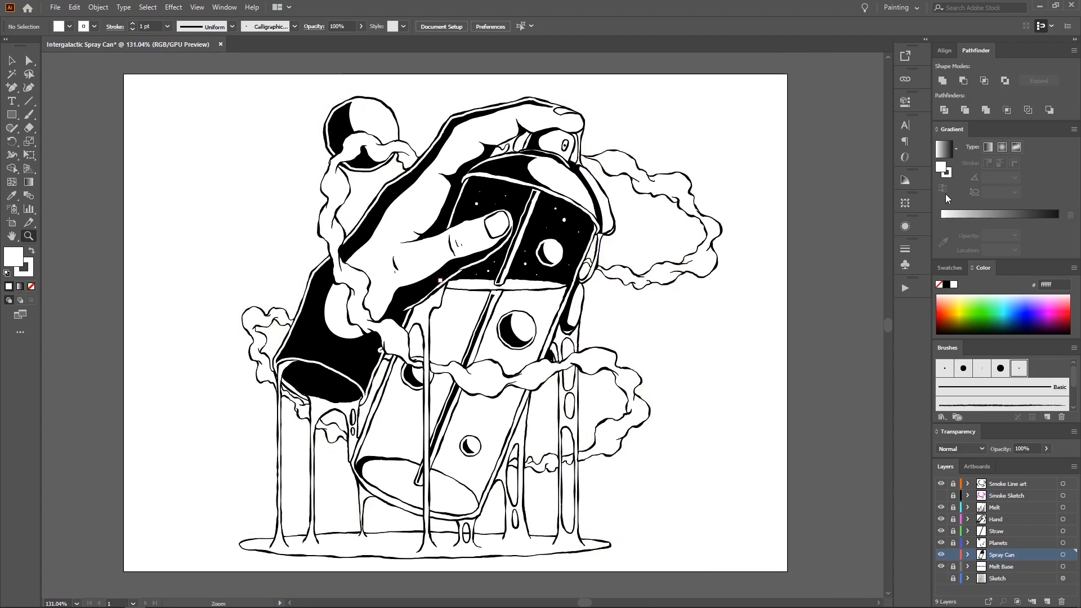
click(949, 269)
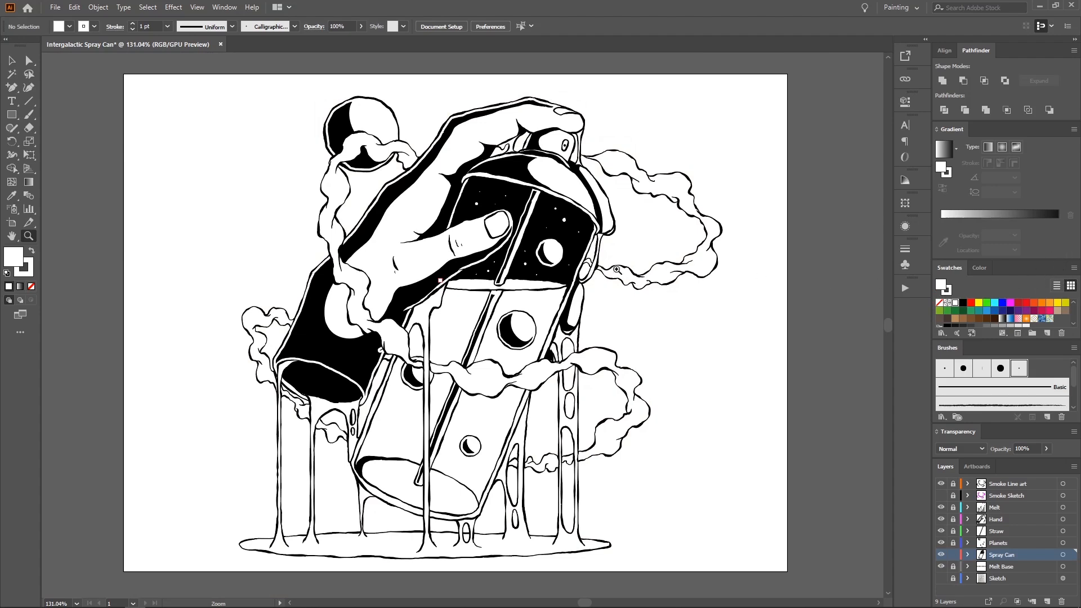
click(1073, 269)
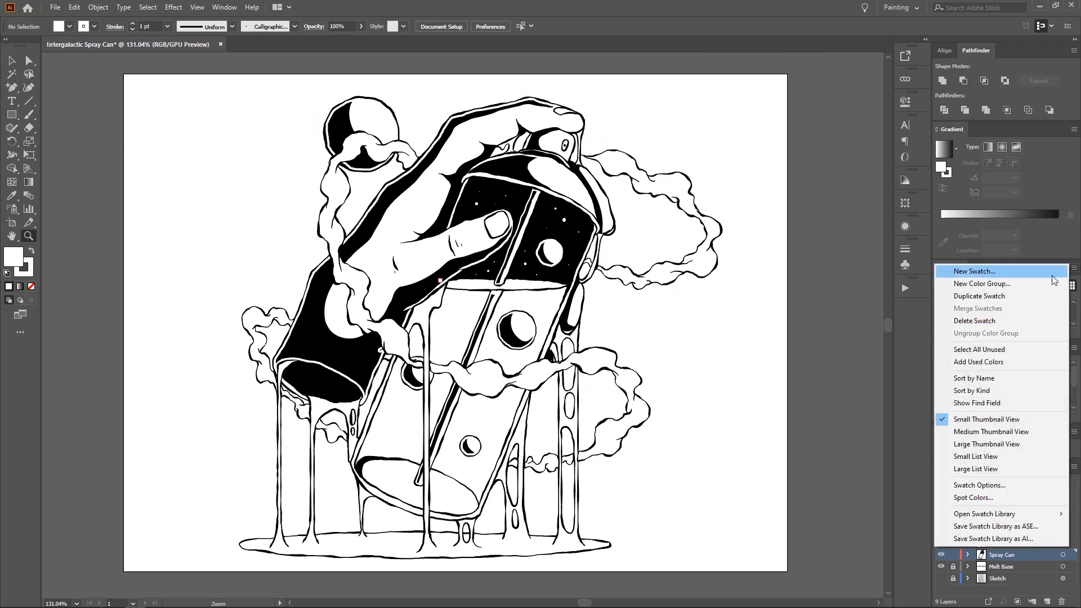
click(994, 355)
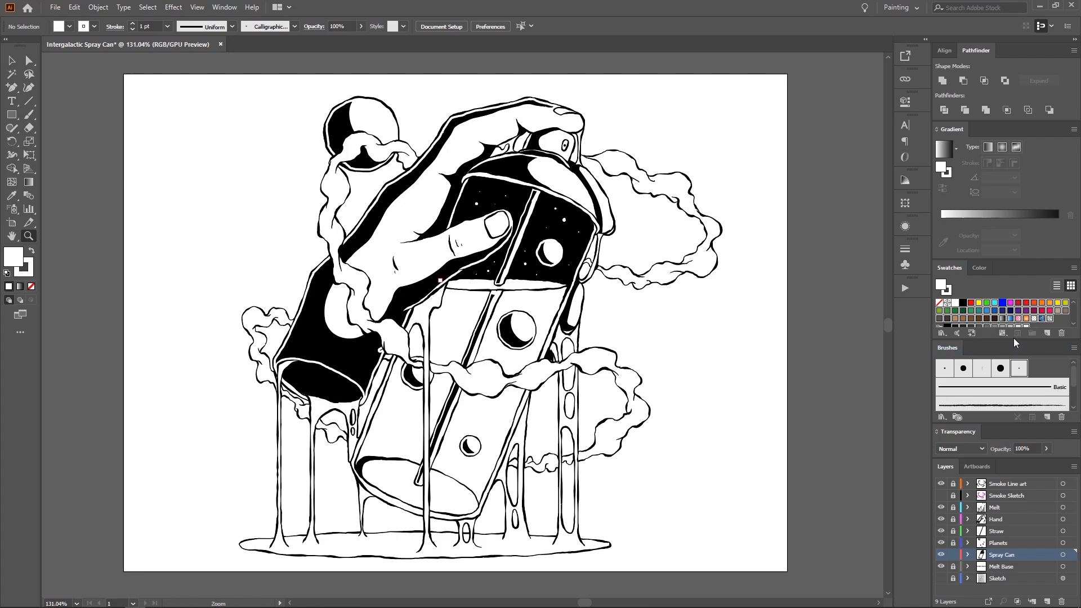
click(1060, 332)
key(Return)
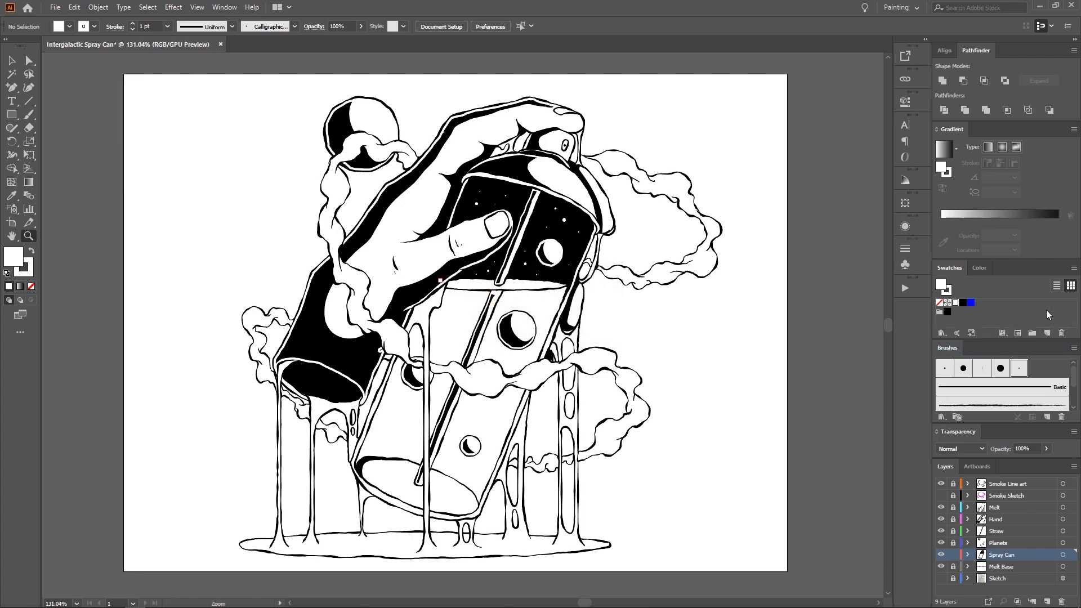
key(a)
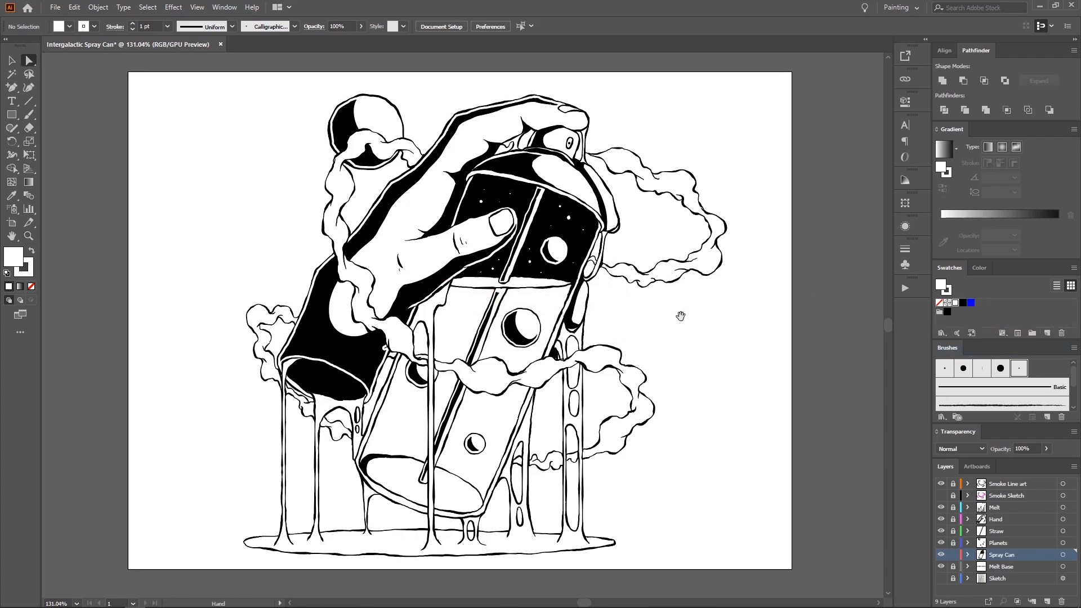
mouse_move(682, 313)
mouse_down()
mouse_move(695, 302)
mouse_move(675, 311)
mouse_up()
drag(669, 255, 679, 228)
drag(604, 173, 579, 190)
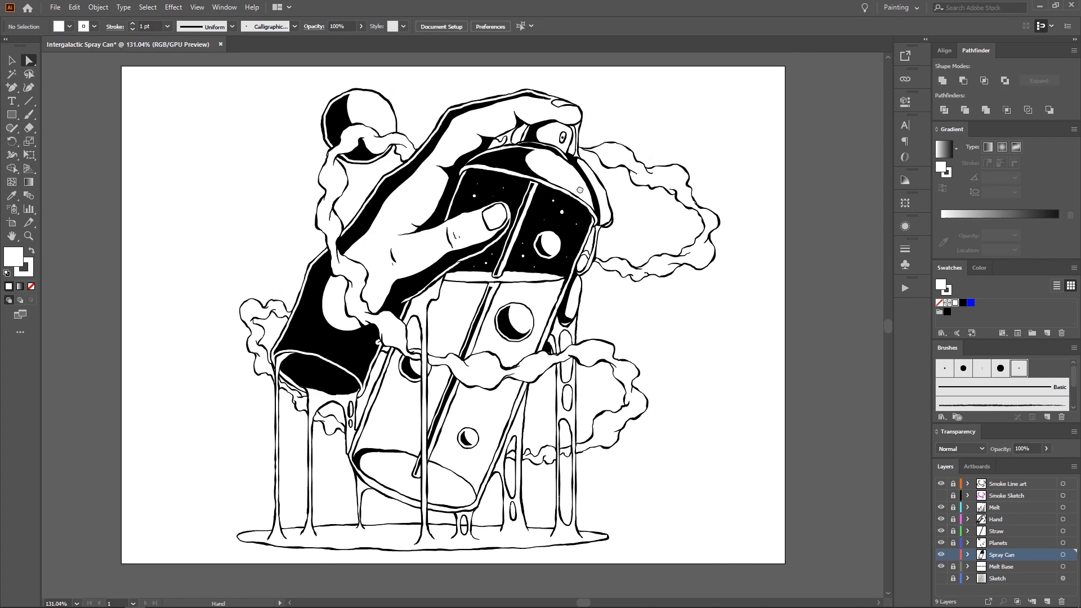
drag(537, 241, 575, 232)
drag(600, 142, 512, 267)
key(z)
drag(514, 206, 596, 196)
mouse_move(511, 311)
mouse_down()
mouse_move(555, 217)
mouse_move(513, 262)
mouse_move(544, 219)
mouse_move(548, 227)
mouse_move(586, 130)
mouse_move(603, 117)
mouse_up()
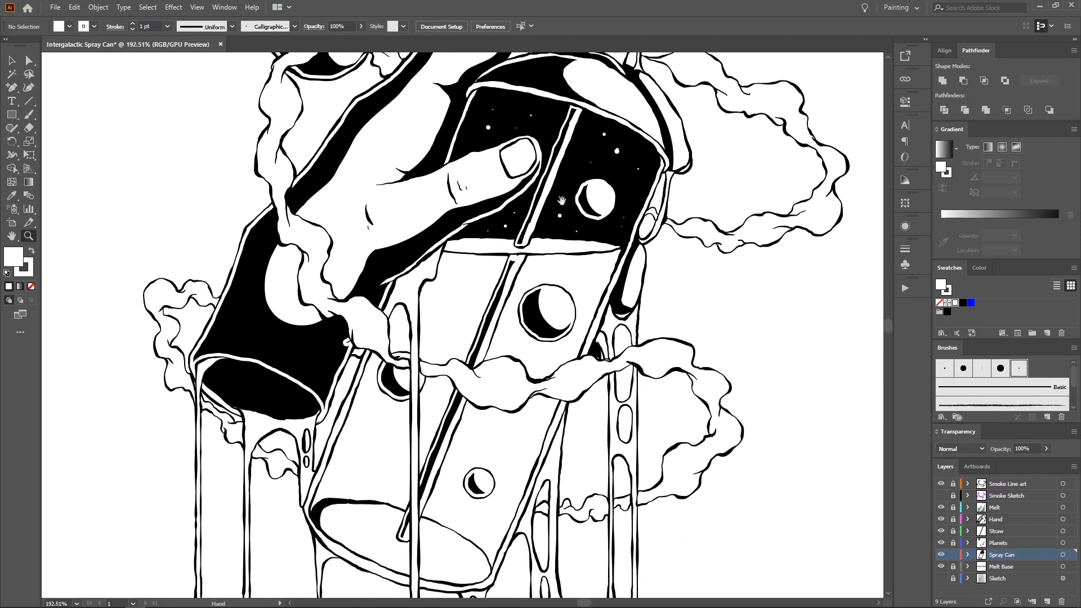
key(a)
click(577, 268)
drag(550, 290, 561, 270)
key(z)
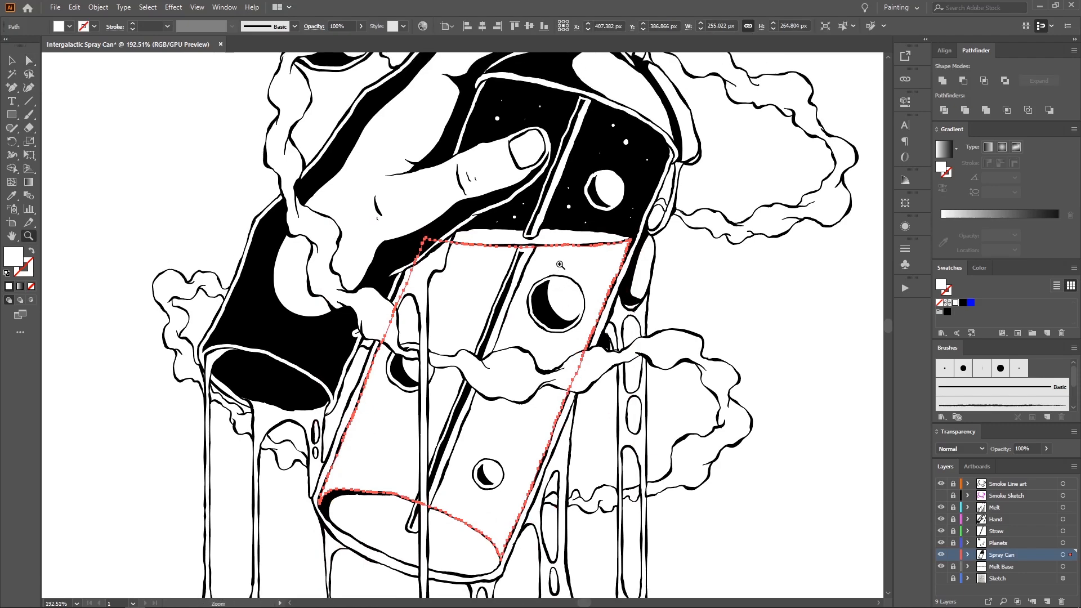
scroll(560, 264, down, 2)
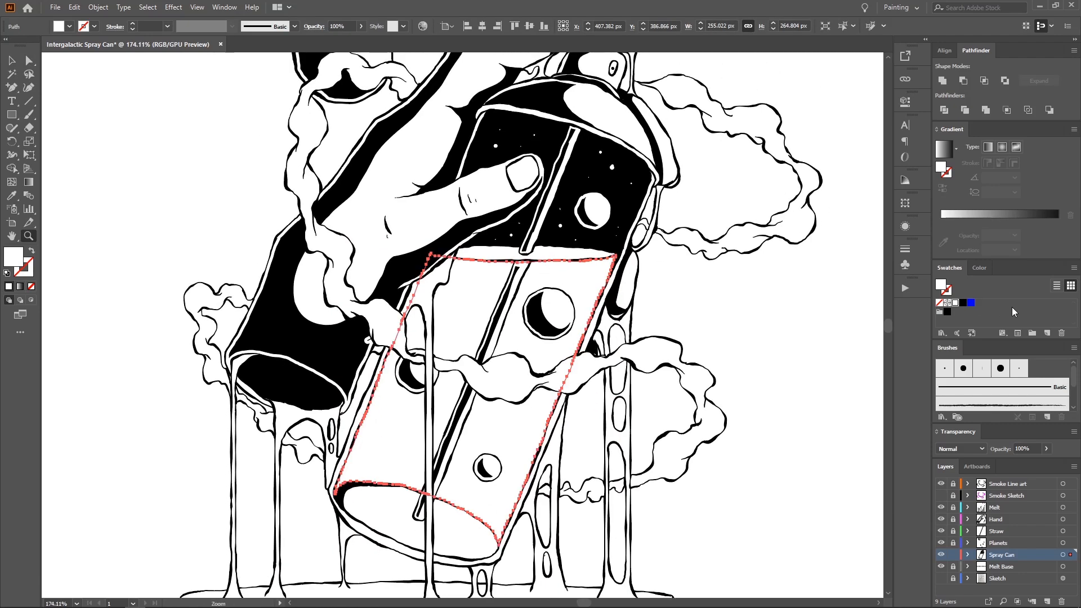
click(1048, 332)
key(Escape)
Step: Select the domed lid shape at the upper end of the spray can
drag(822, 365, 808, 453)
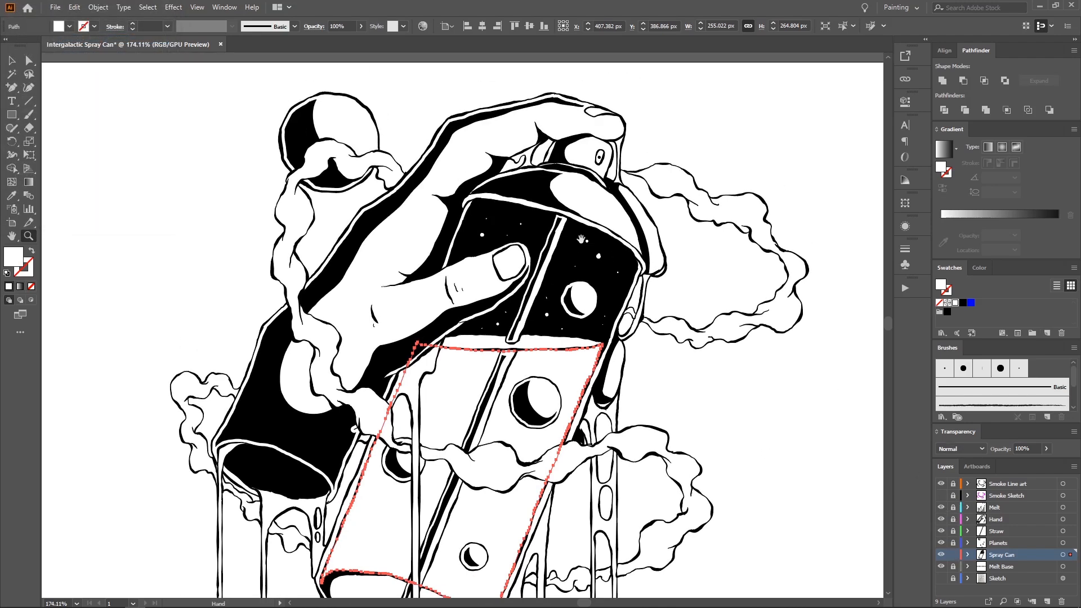
key(a)
click(597, 217)
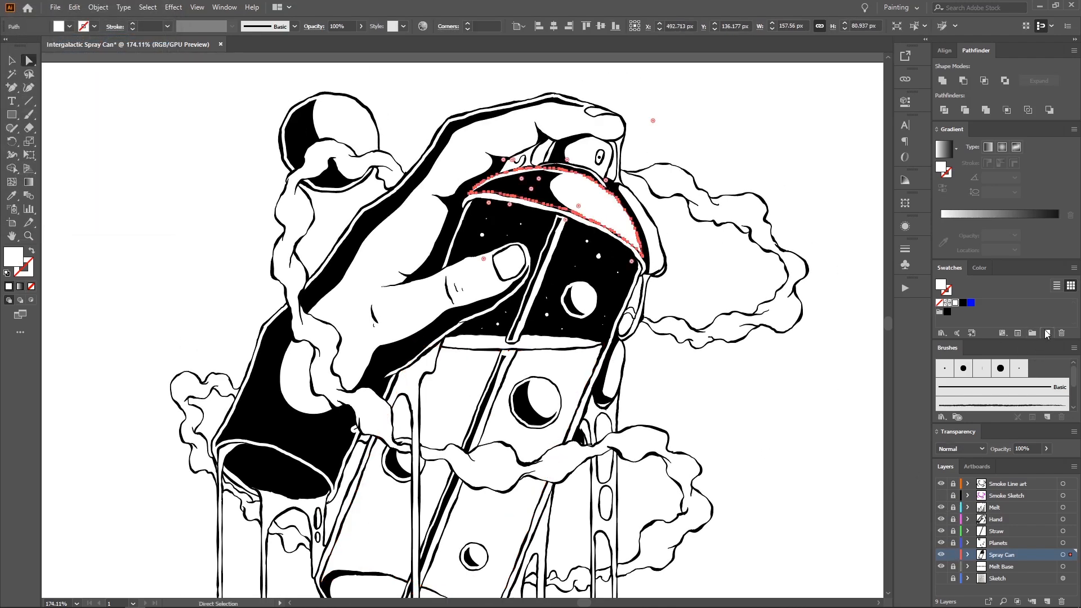
click(1048, 332)
drag(97, 125, 45, 123)
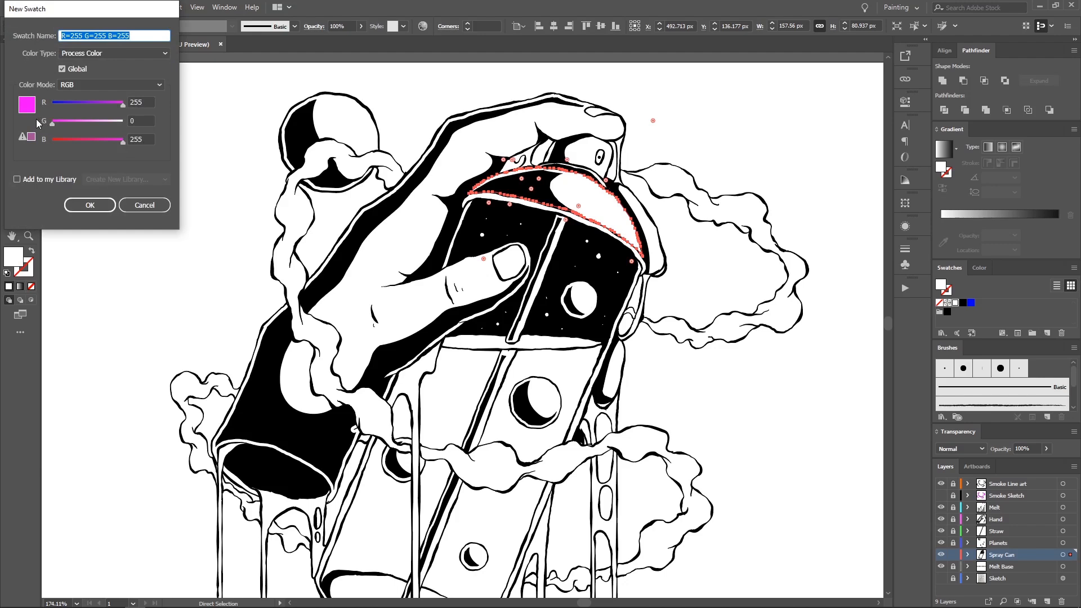
key(Escape)
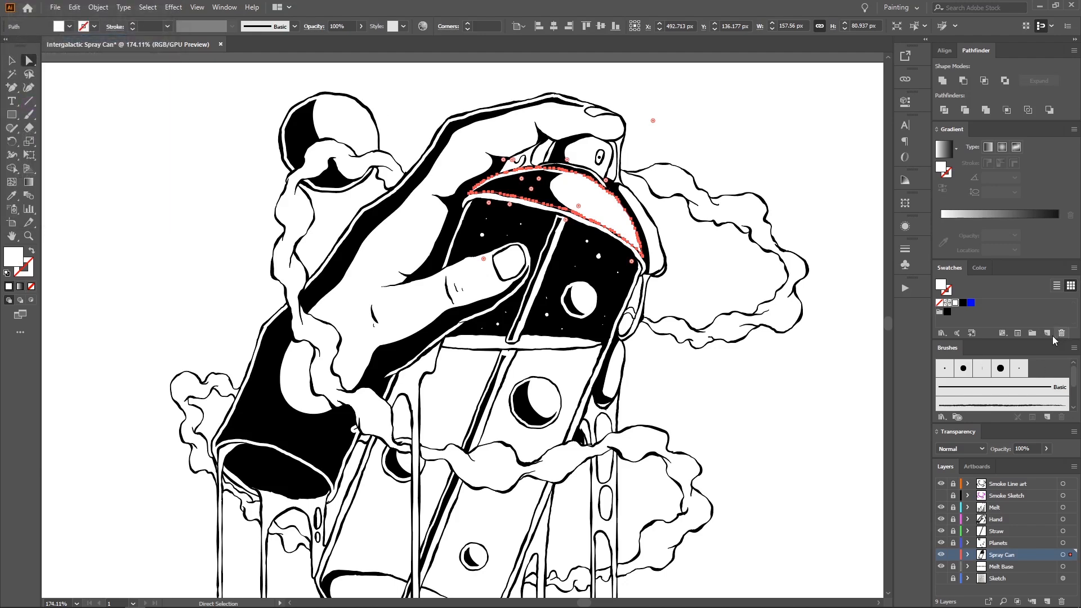
click(1047, 333)
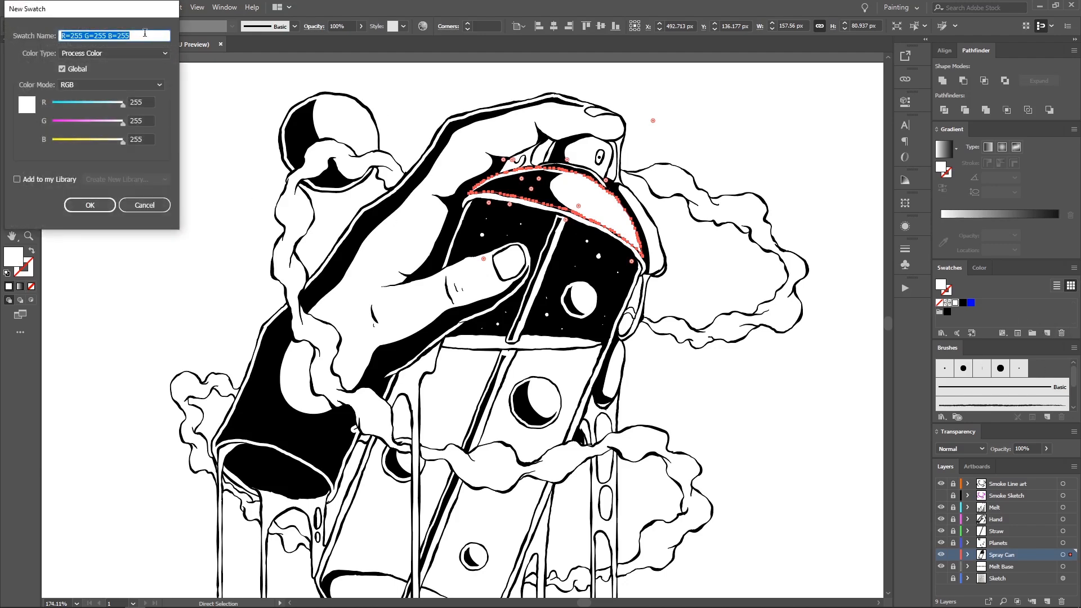
key(Escape)
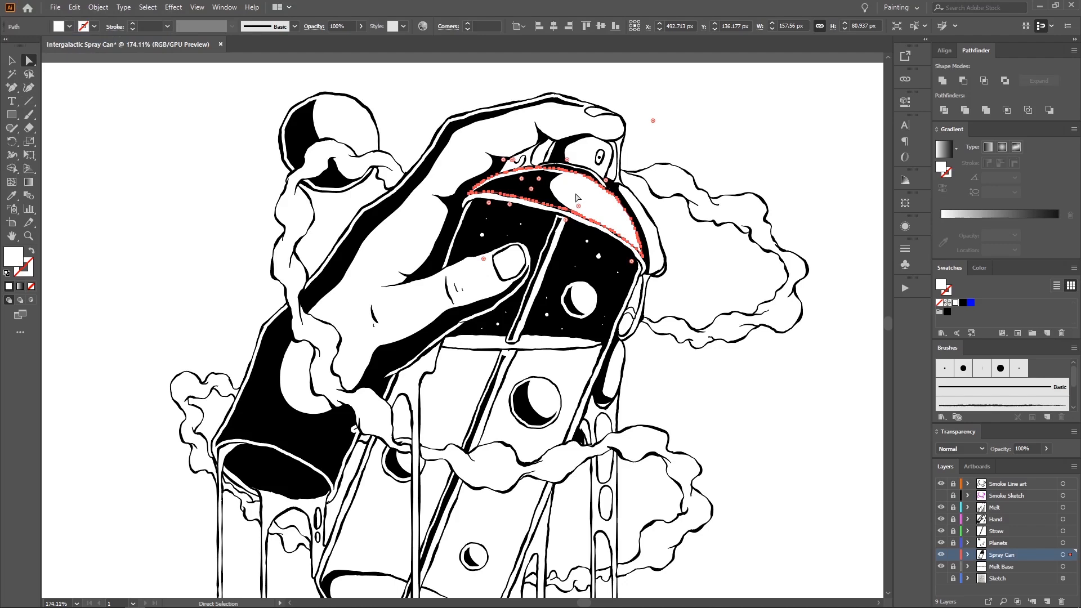
Step: Fill the can's lid with a new global RGB swatch in hot pink: red 255, green 0, blue about 134
click(1047, 332)
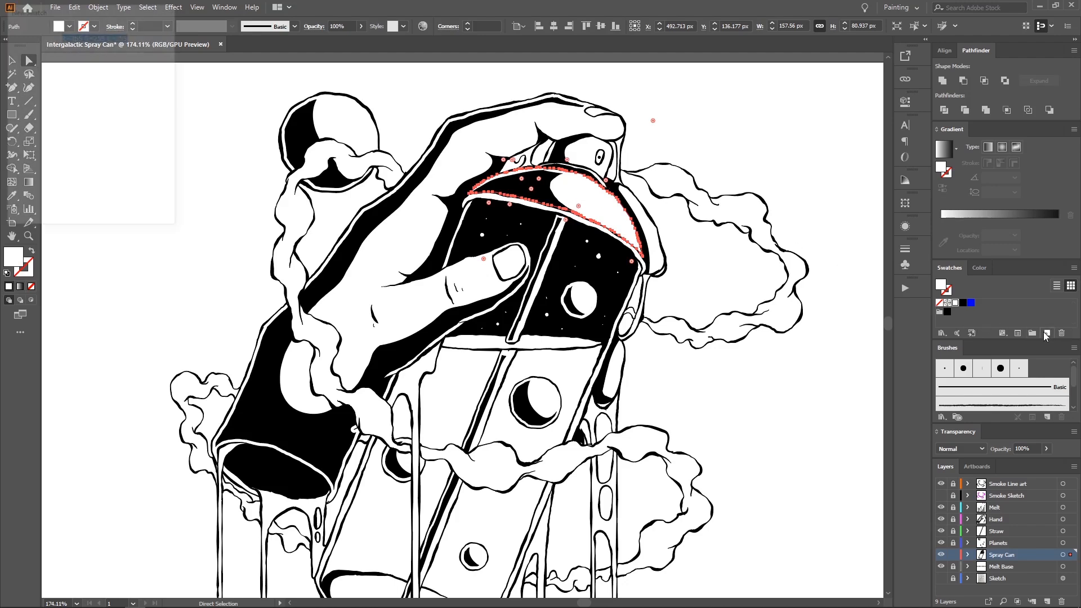
drag(113, 8, 575, 172)
click(535, 284)
drag(535, 284, 490, 288)
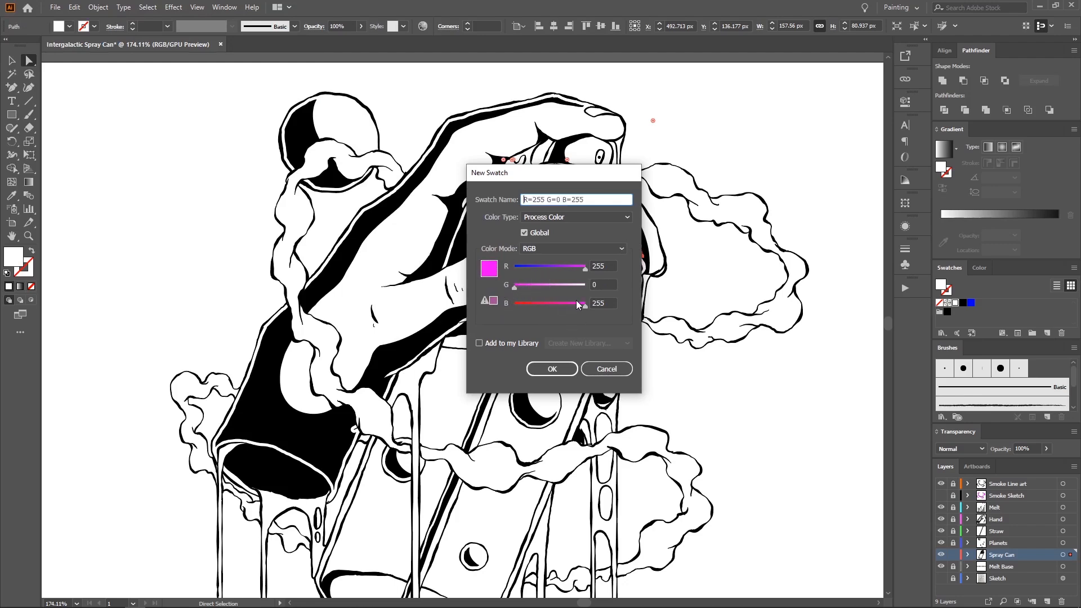
drag(520, 284, 482, 251)
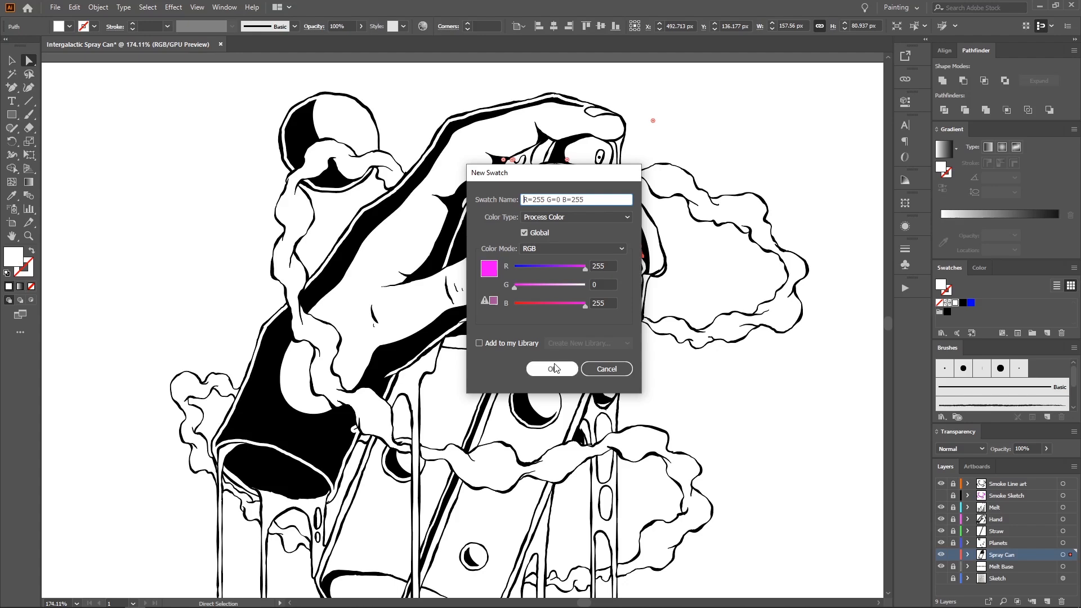
drag(575, 271, 602, 268)
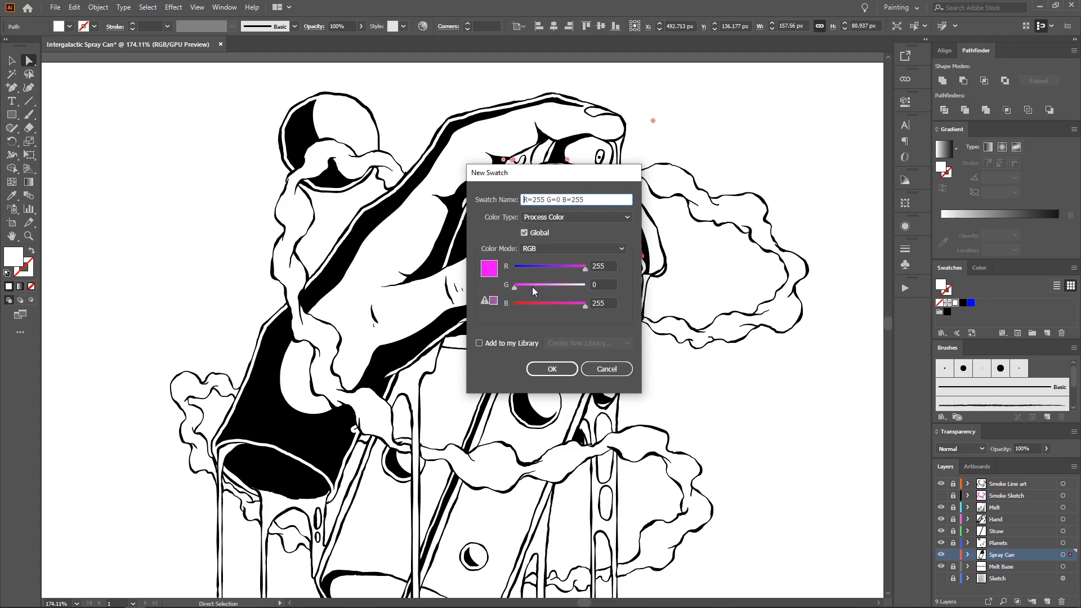
drag(585, 305, 550, 306)
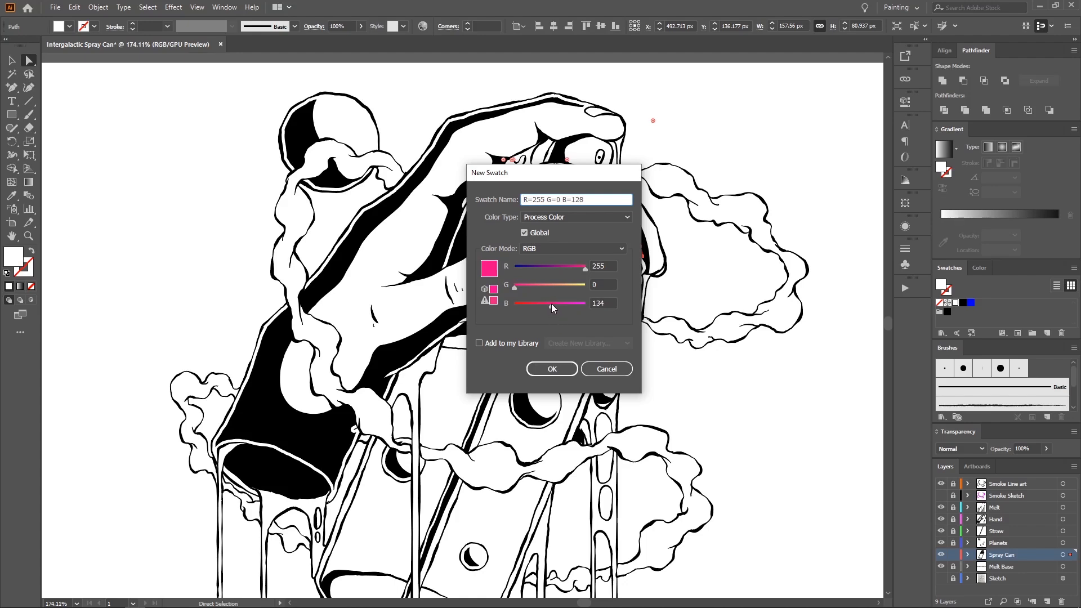
drag(551, 304, 554, 305)
click(552, 369)
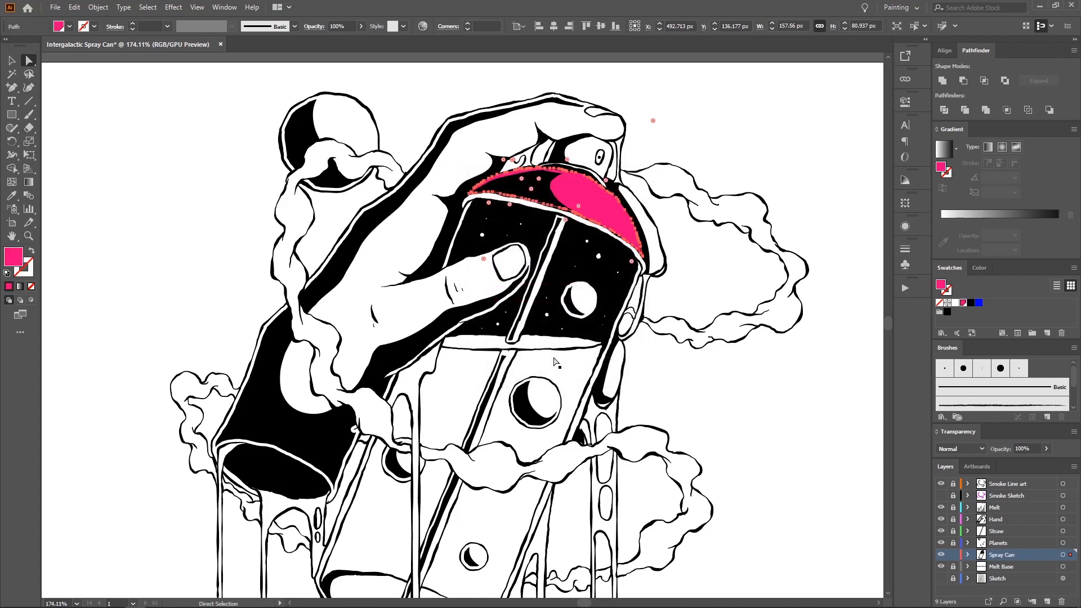
click(678, 394)
scroll(629, 303, down, 2)
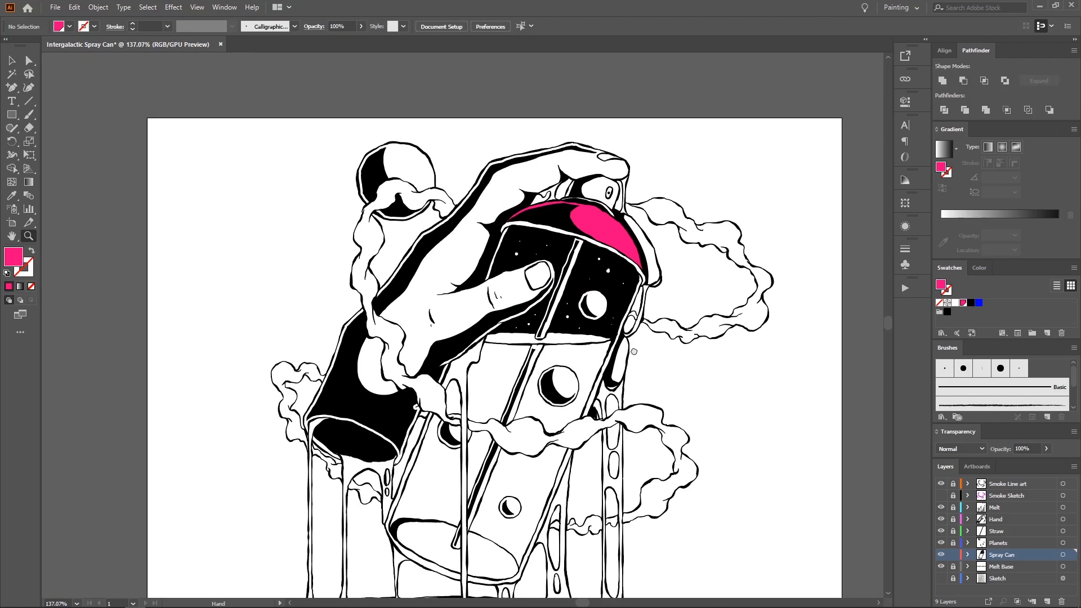
Step: Fill the rim strips above and below the pink lid with a new global pale yellow swatch: red 255, green 255, blue 177
scroll(598, 224, up, 8)
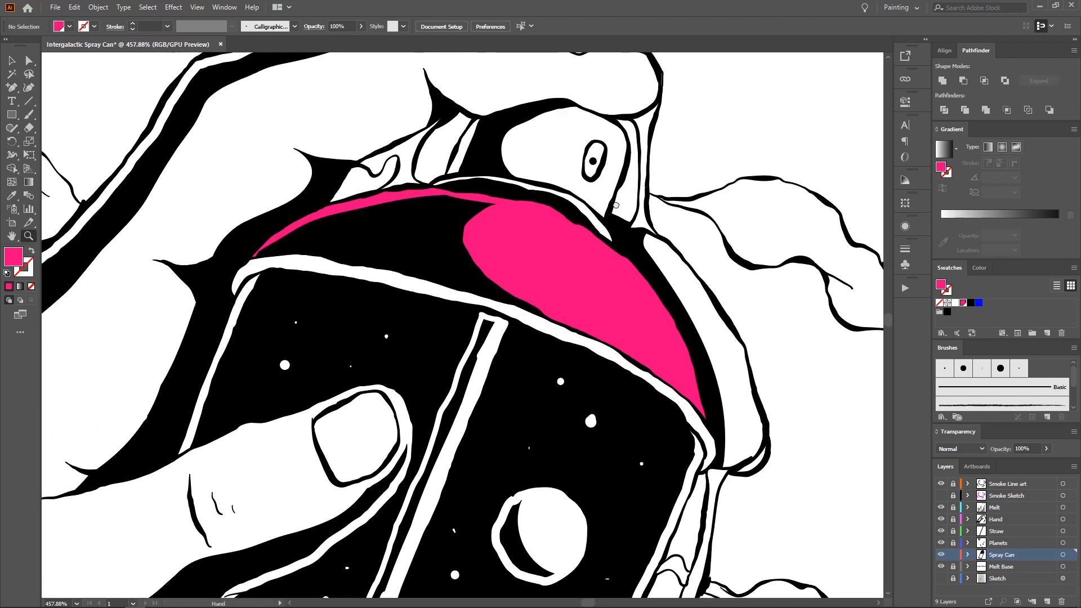
ctrl+click(560, 354)
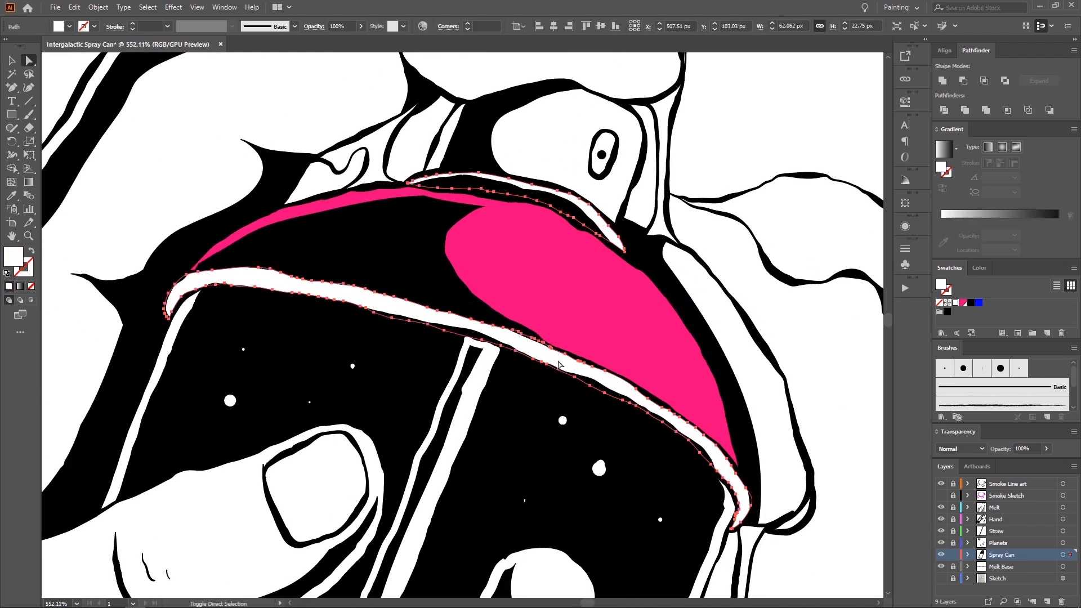
scroll(560, 354, down, 3)
scroll(447, 356, down, 3)
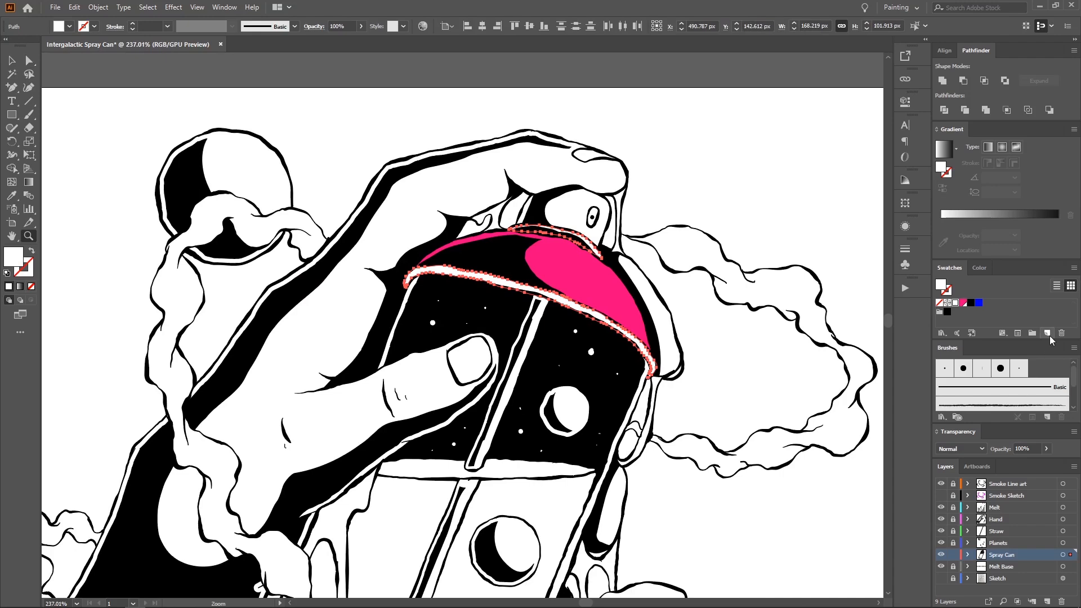
click(1048, 334)
mouse_move(572, 307)
mouse_down()
mouse_move(563, 303)
mouse_move(576, 286)
mouse_move(593, 285)
mouse_move(565, 303)
mouse_up()
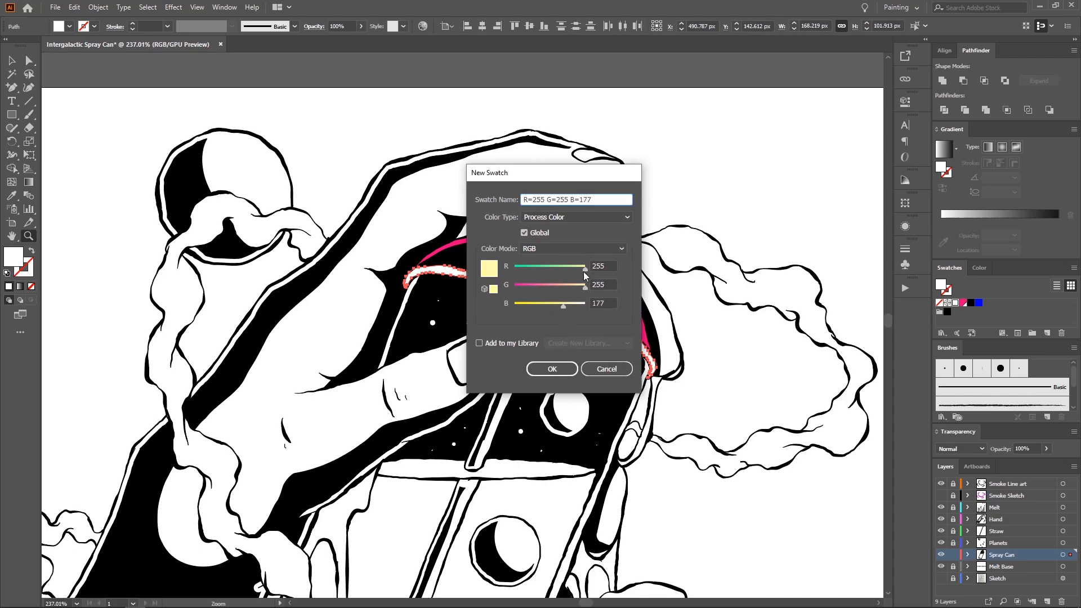
click(561, 367)
Step: Try the pale yellow swatch as the fill of the spray nozzle and undo it
drag(558, 338, 508, 303)
click(530, 230)
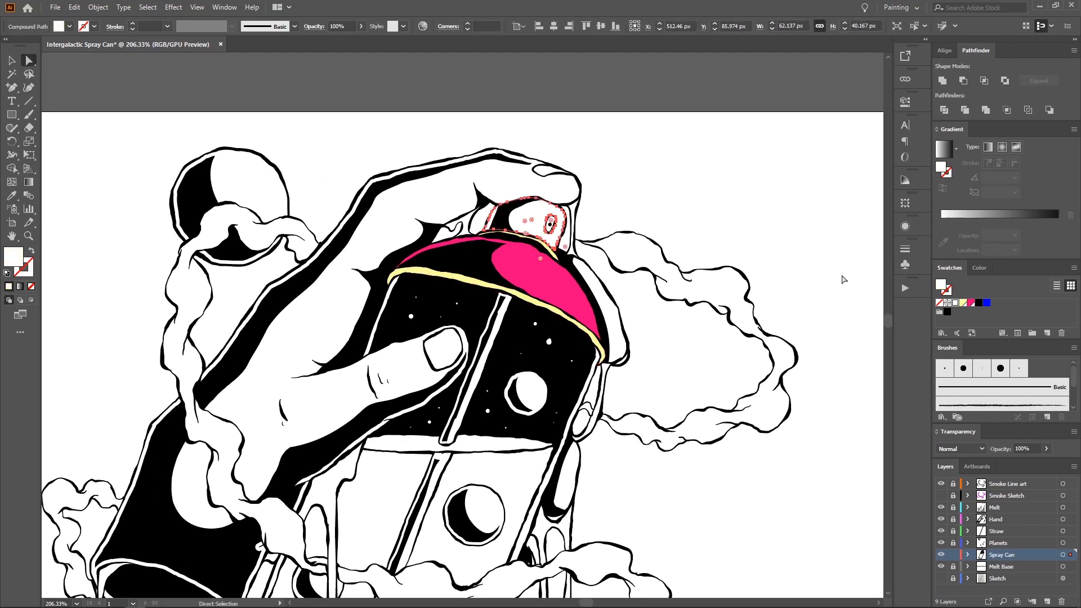
click(963, 305)
key(ctrl+shift+a)
key(z)
drag(796, 248, 639, 232)
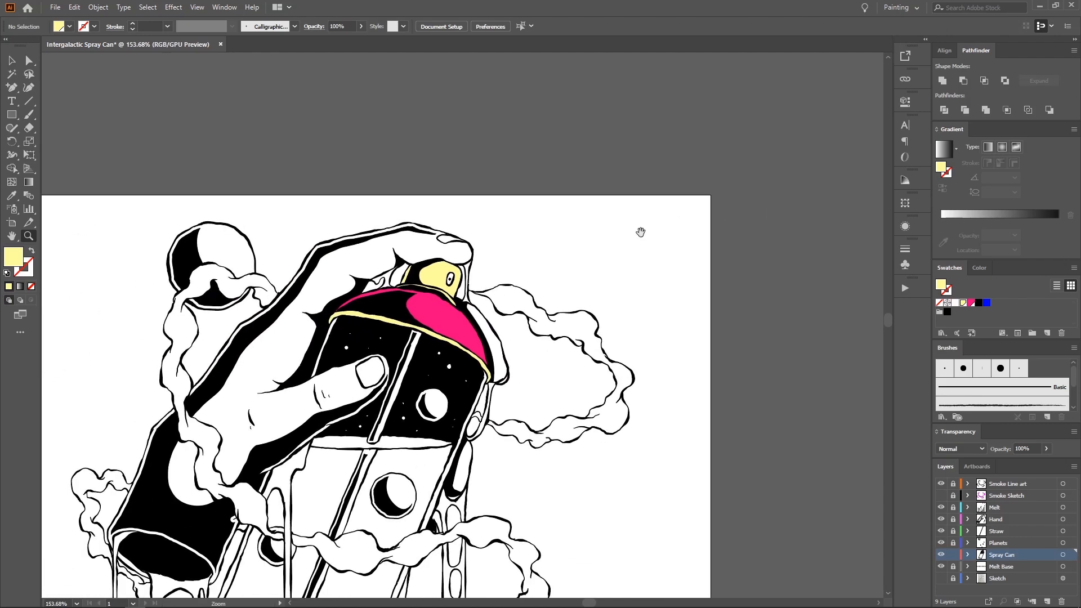
key(ctrl+z)
Step: Select the can's lower body shape together with the elliptical base shape at its lower end
drag(569, 197, 562, 192)
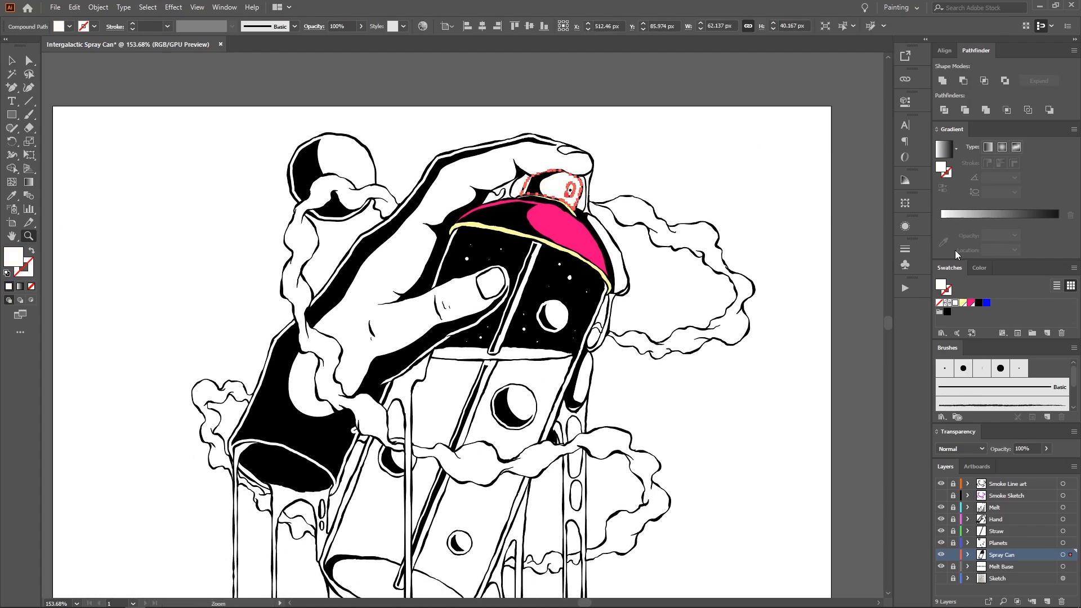
drag(699, 243, 513, 143)
drag(508, 266, 519, 276)
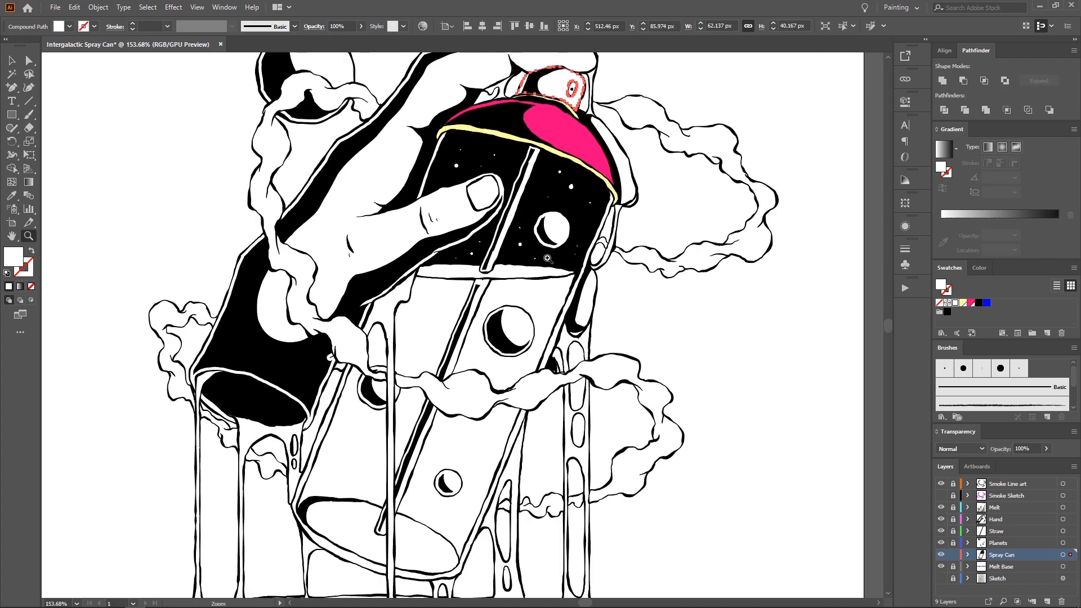
key(a)
click(518, 276)
click(529, 291)
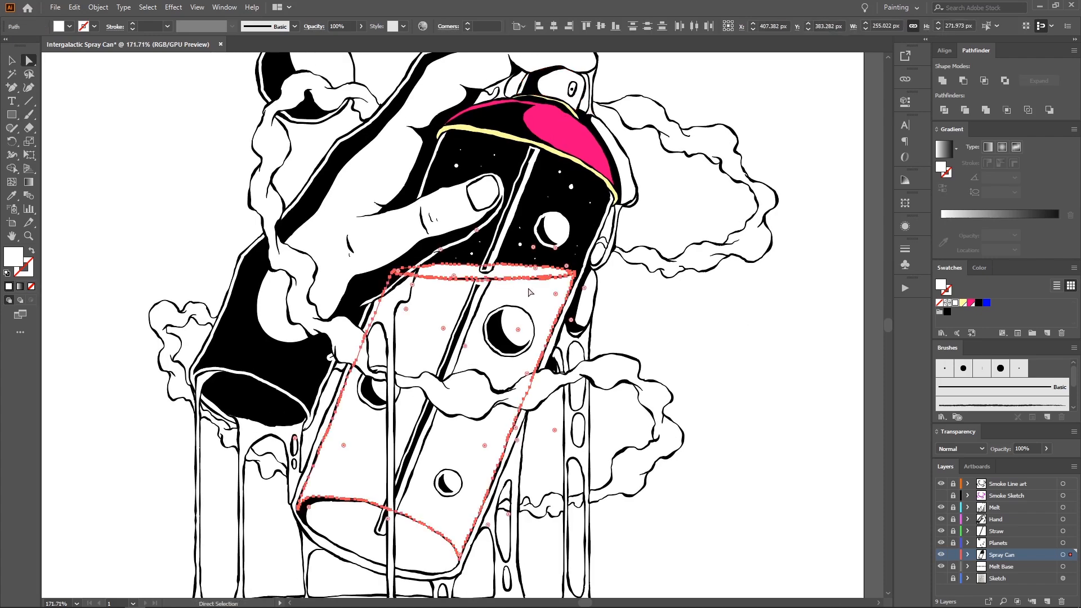
shift+click(430, 544)
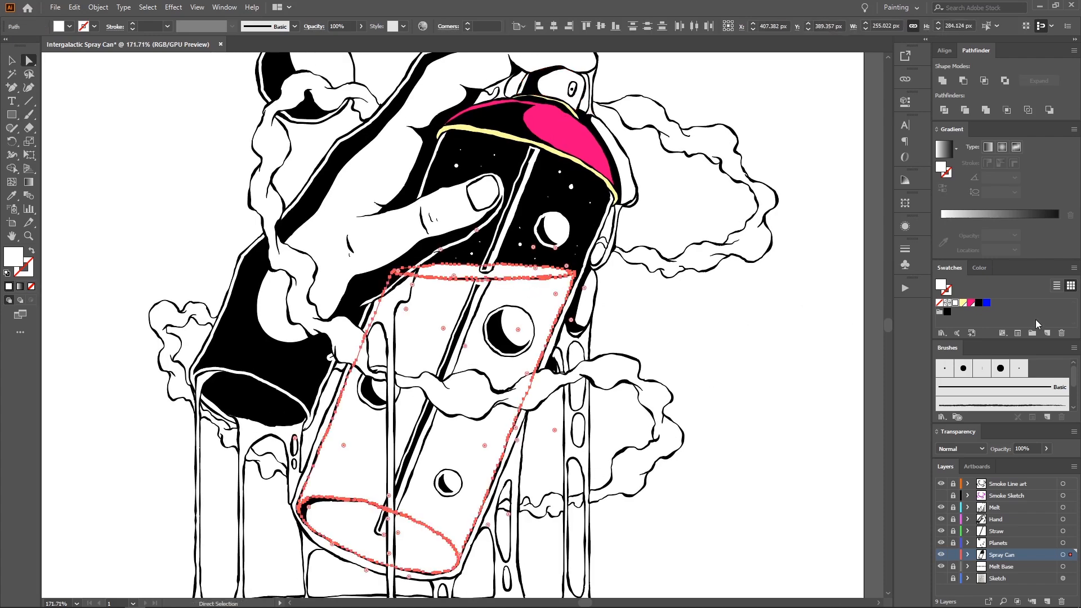
Step: Fill the selected lower body and base with a new global cyan RGB swatch with red 0 and blue 255
click(1047, 333)
drag(540, 269, 512, 269)
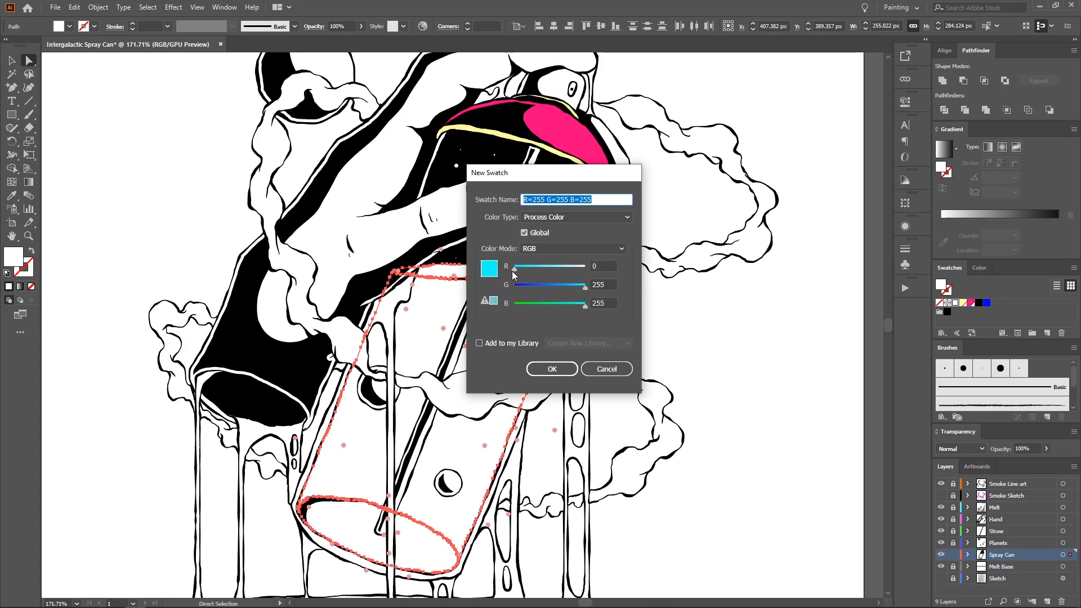
mouse_move(584, 287)
mouse_down()
mouse_move(515, 288)
mouse_move(588, 288)
mouse_up()
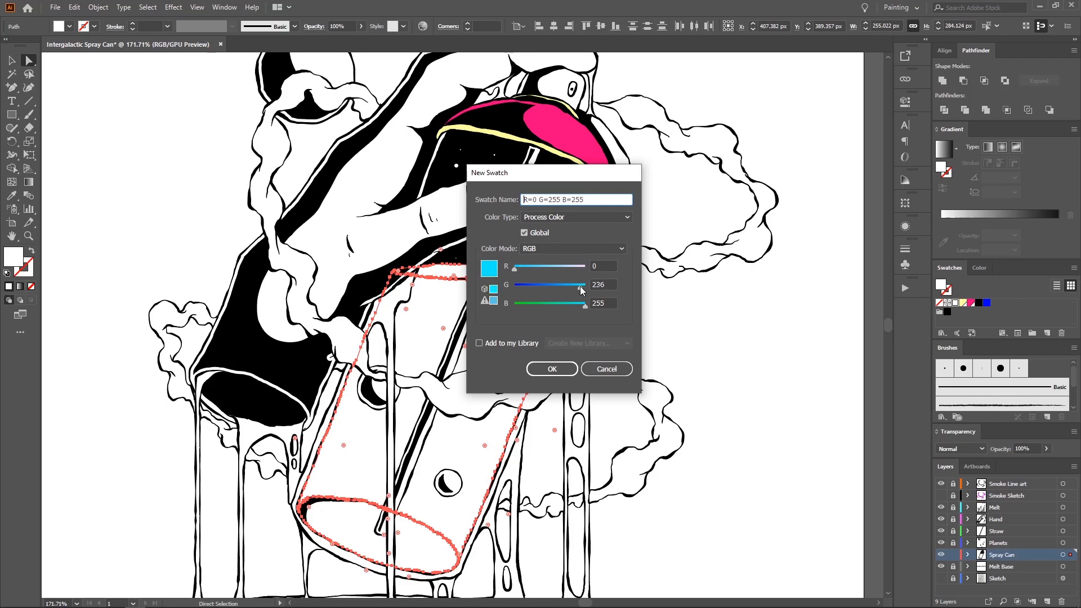
click(551, 368)
click(651, 321)
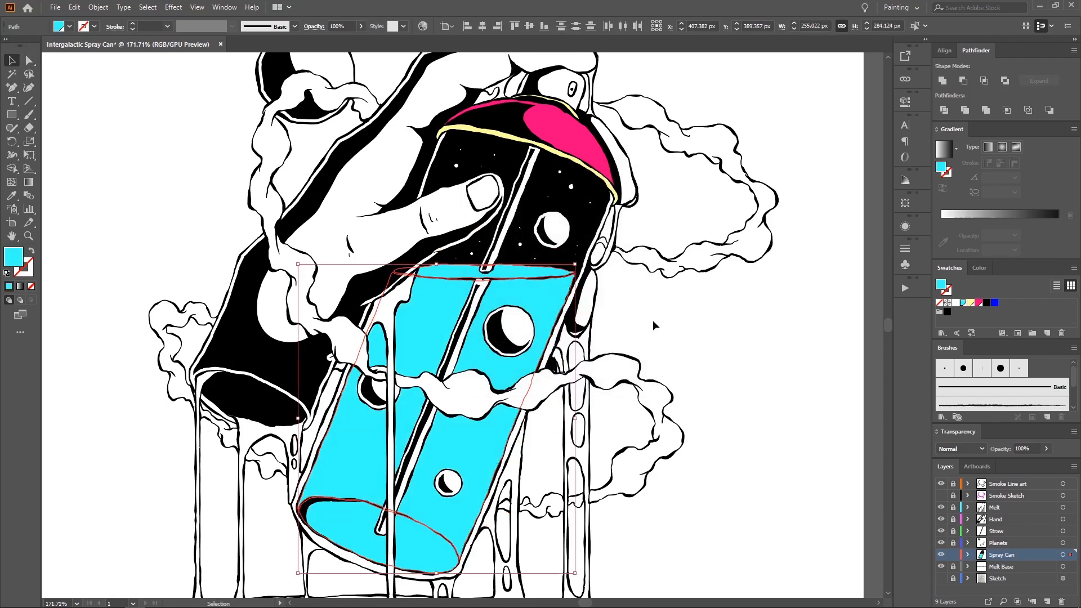
Step: Examine the black and white outline shapes along the edges of the can's body
key(z)
mouse_move(616, 302)
mouse_down()
mouse_move(551, 276)
mouse_move(625, 287)
mouse_up()
key(space)
drag(409, 301, 423, 270)
drag(544, 241, 558, 240)
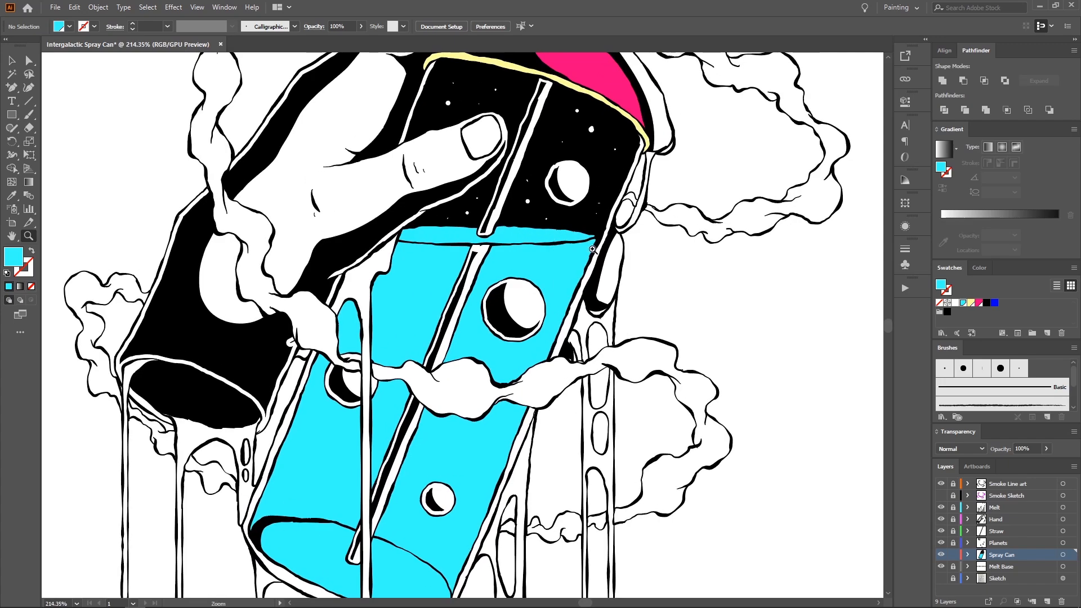
key(a)
click(587, 284)
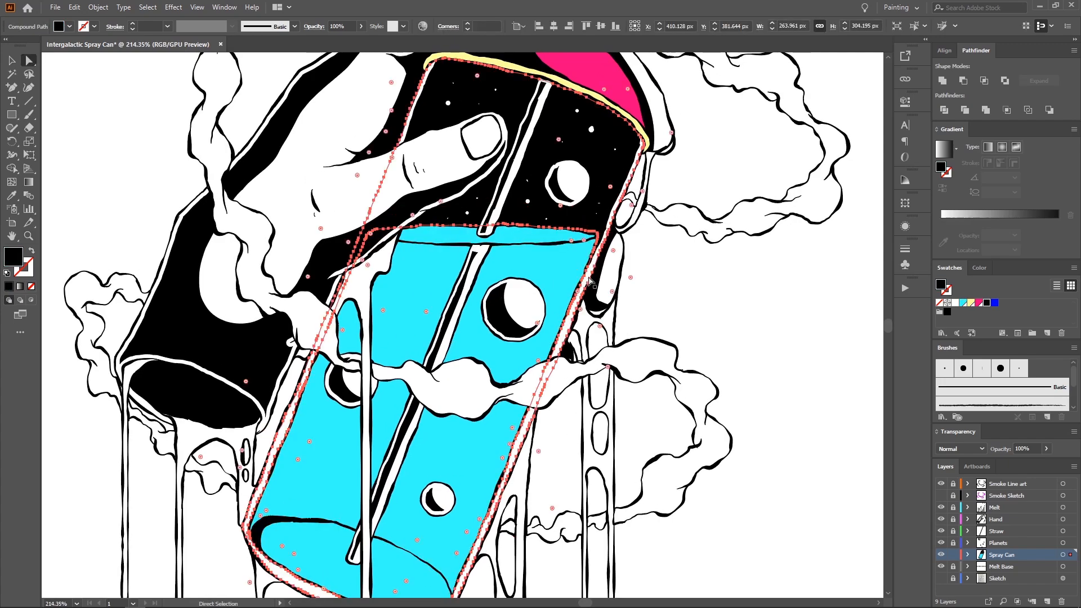
scroll(588, 285, up, 1)
key(z)
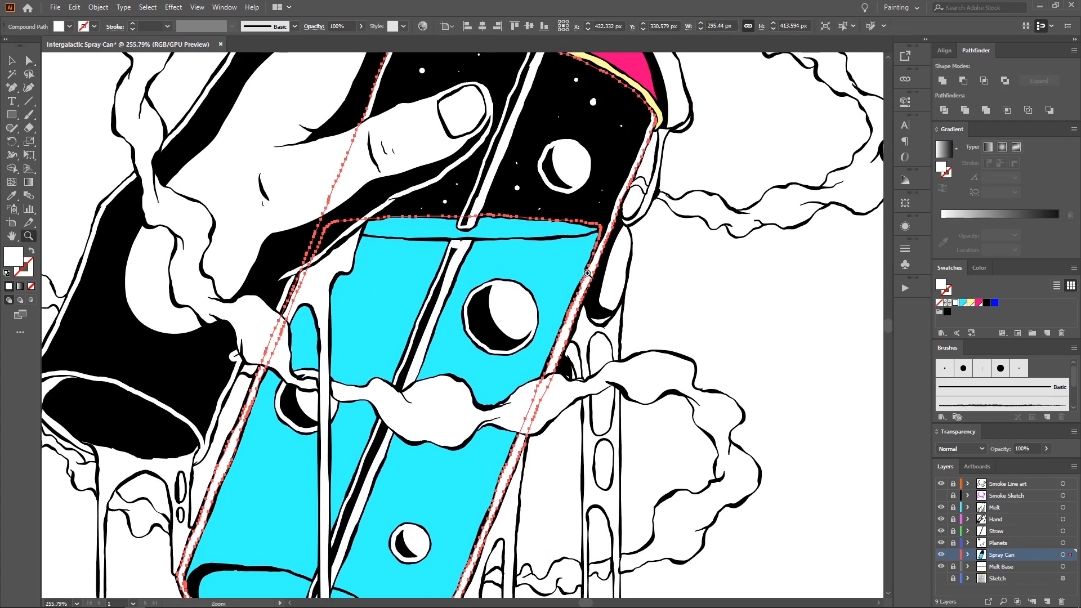
drag(587, 273, 508, 215)
key(ctrl+shift+a)
key(space)
drag(509, 213, 478, 232)
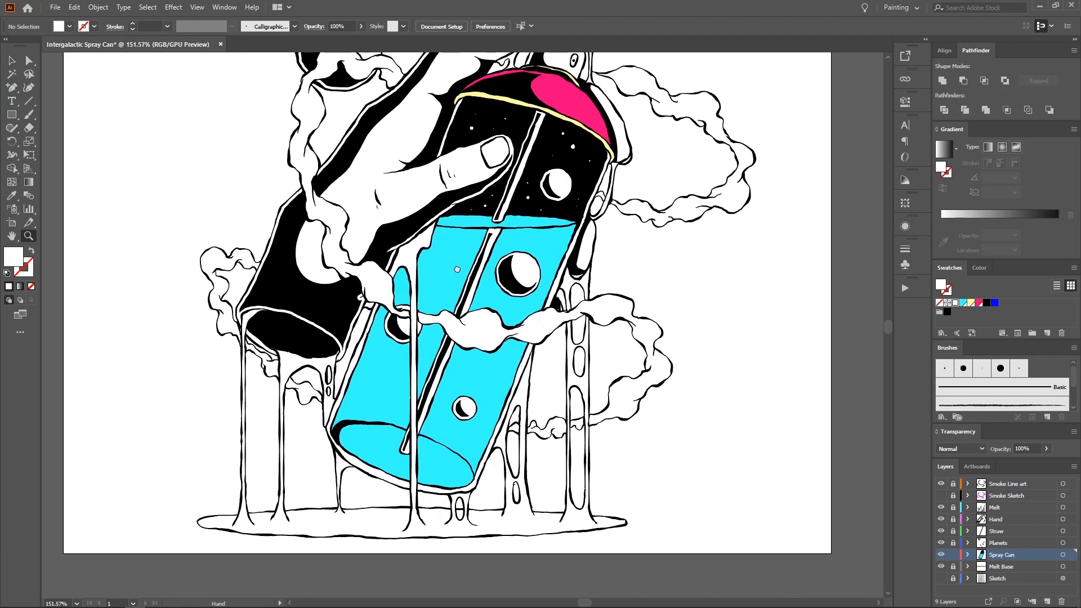
Step: Unlock the Hand layer, make it the active layer and hide all the other layers
key(space)
mouse_move(462, 271)
mouse_down()
mouse_move(425, 325)
mouse_move(435, 399)
mouse_up()
key(a)
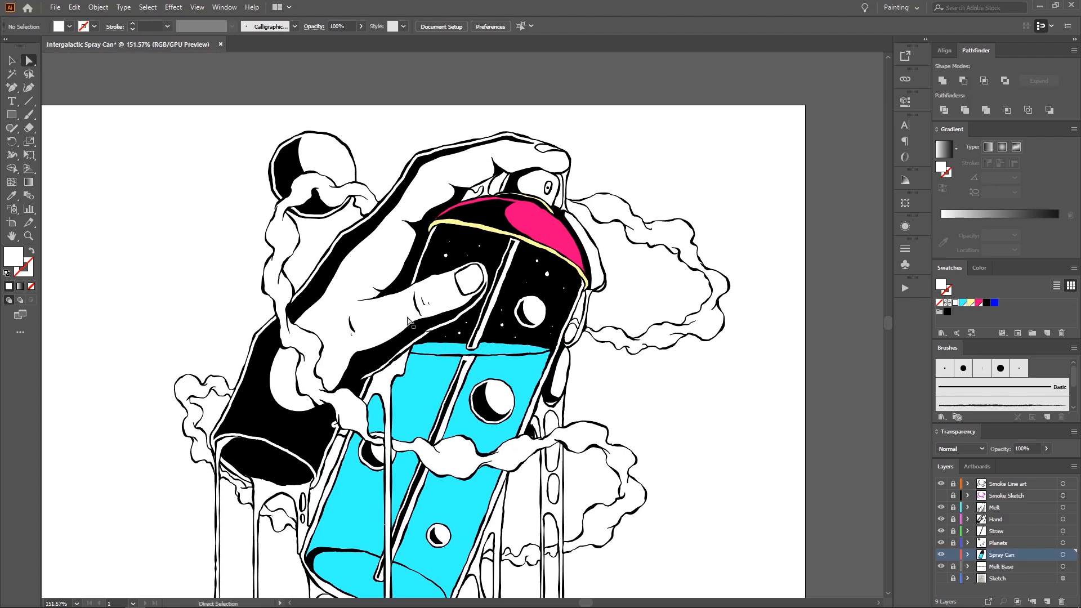
click(401, 317)
click(421, 310)
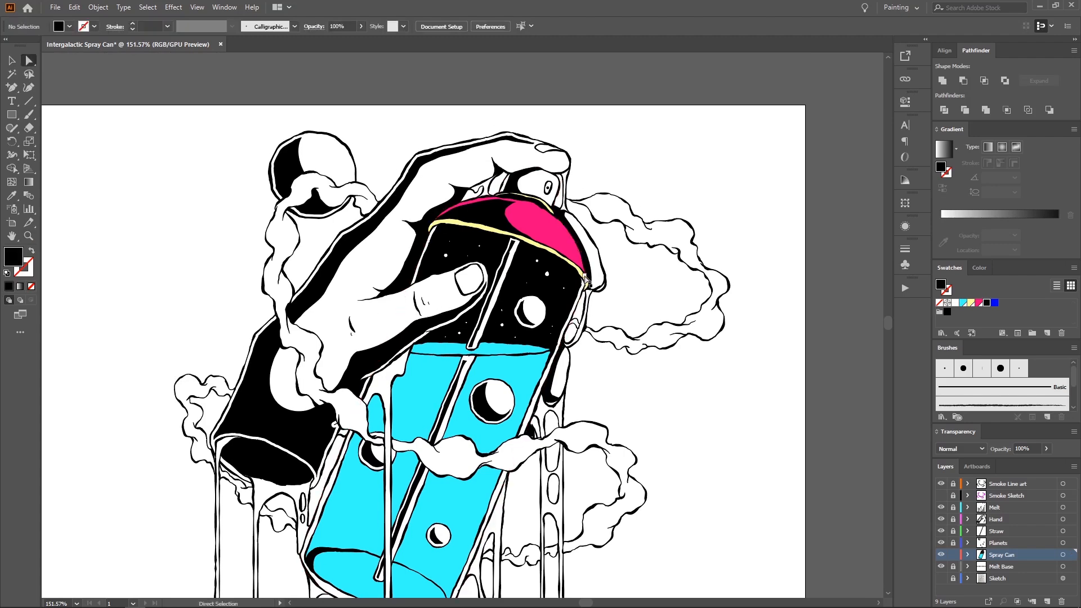
key(space)
drag(614, 332, 637, 290)
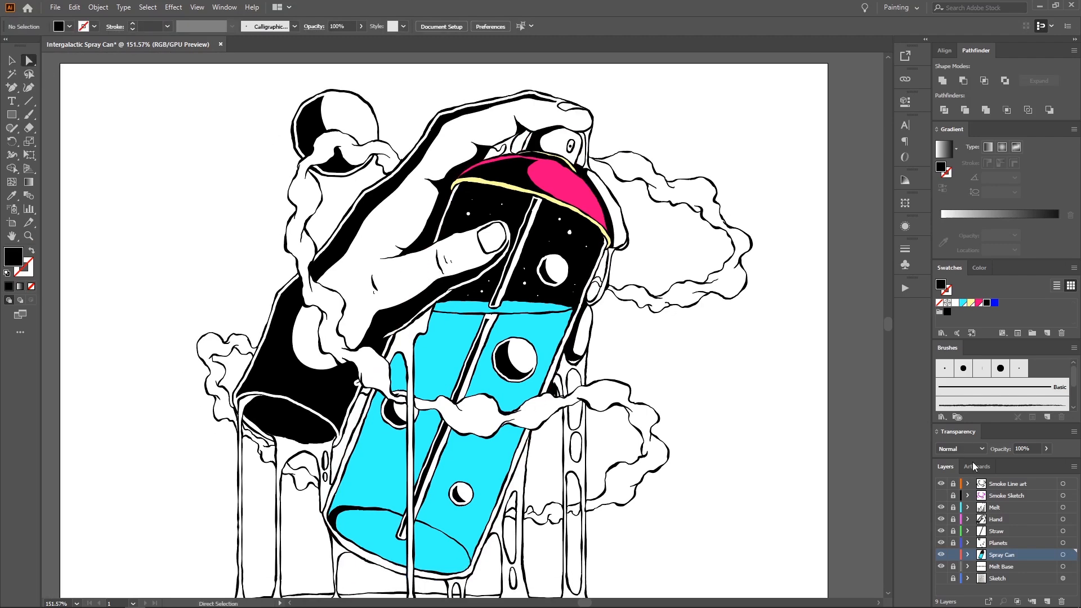
click(954, 521)
click(1001, 519)
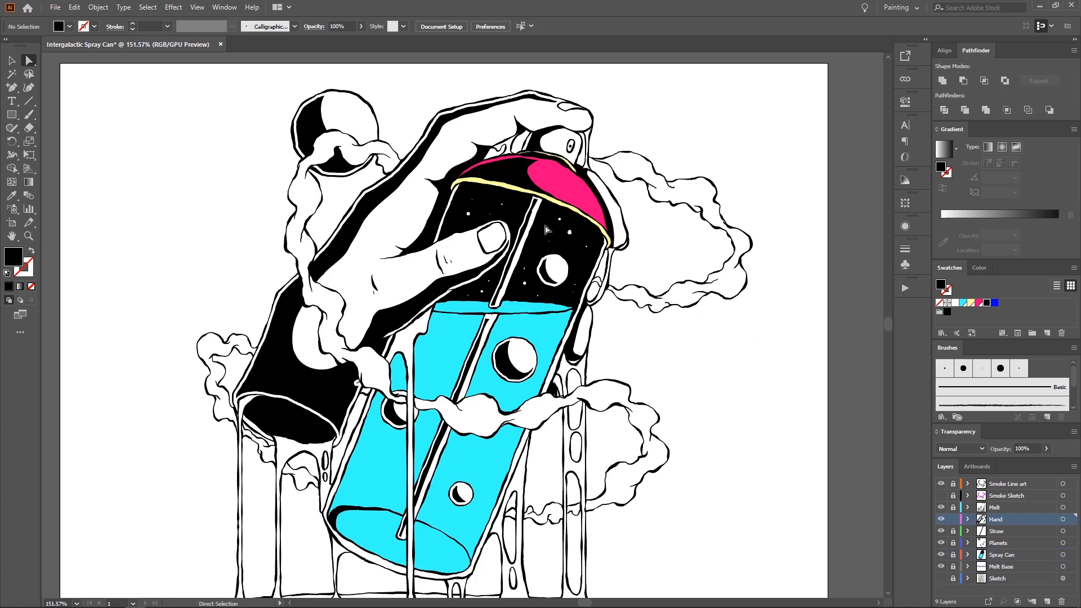
alt+click(942, 520)
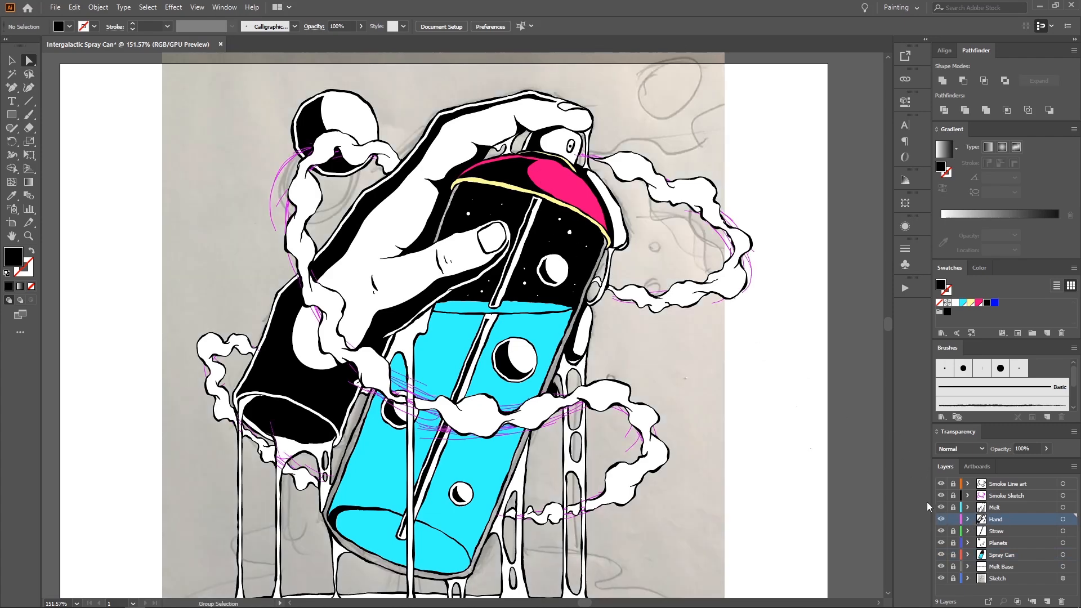
alt+click(942, 519)
scroll(536, 244, up, 2)
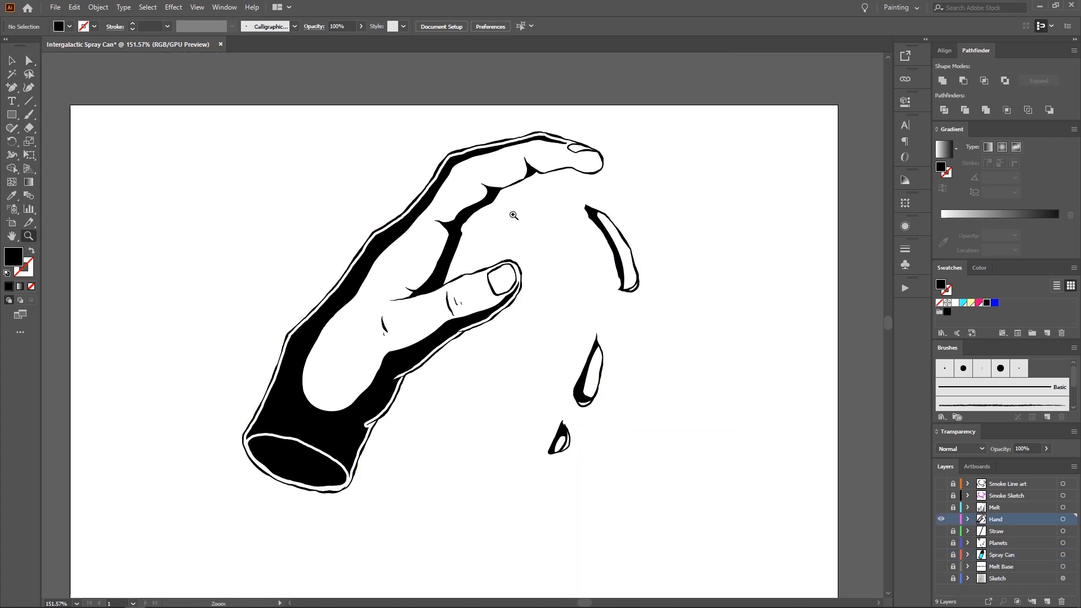
drag(537, 260, 543, 260)
click(489, 179)
mouse_move(493, 231)
mouse_down()
mouse_move(535, 229)
mouse_move(500, 230)
mouse_up()
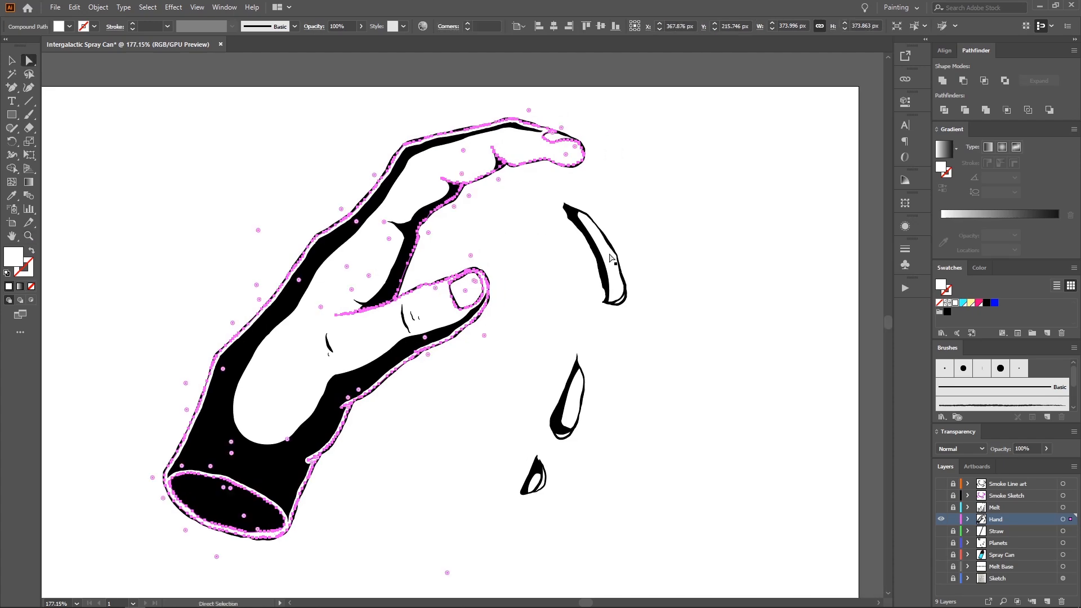
shift+click(609, 257)
shift+click(578, 405)
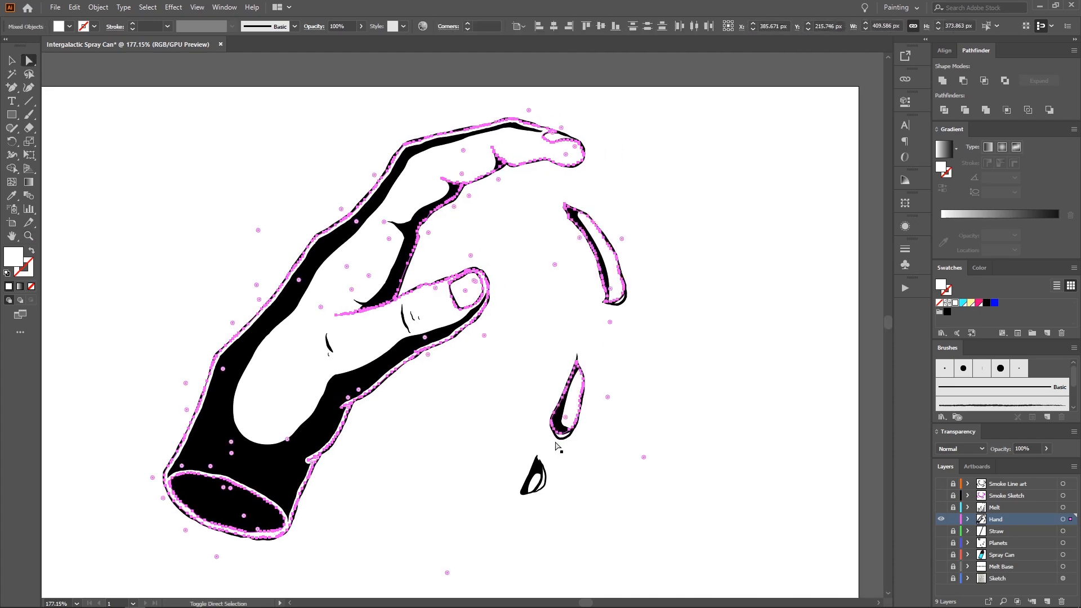
shift+click(539, 484)
click(505, 386)
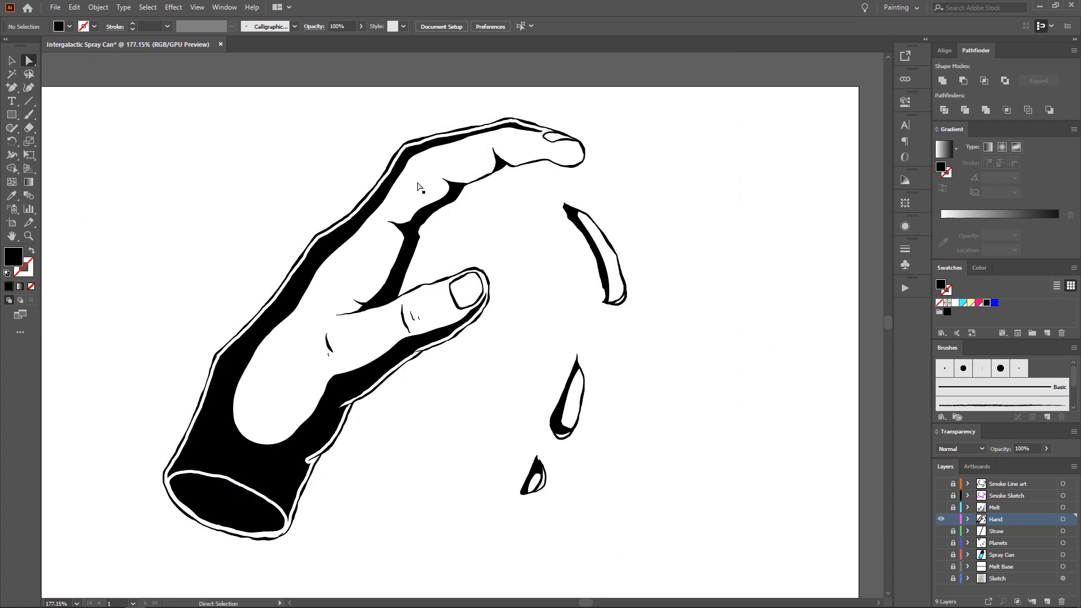
Step: Select all white shapes of the hand and fingers by matching fill colour and fill them with the pale yellow swatch
click(419, 187)
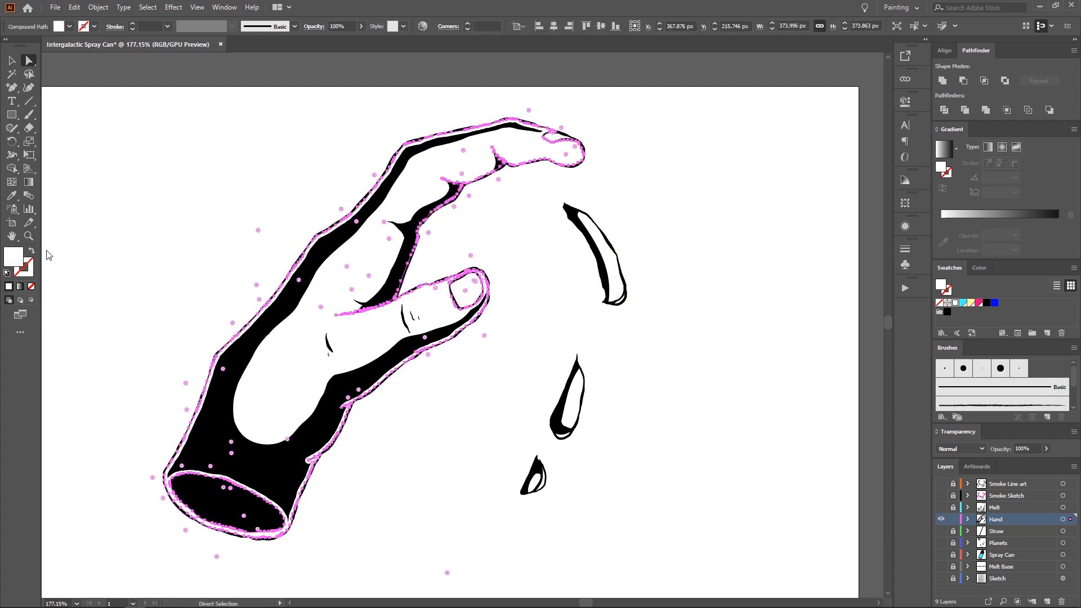
click(924, 27)
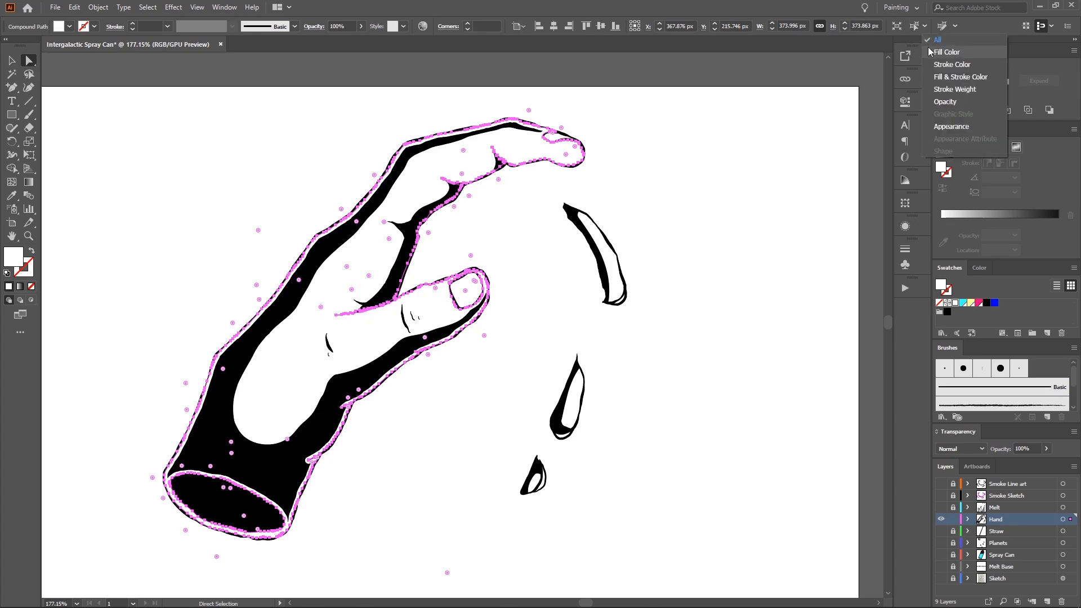
click(929, 52)
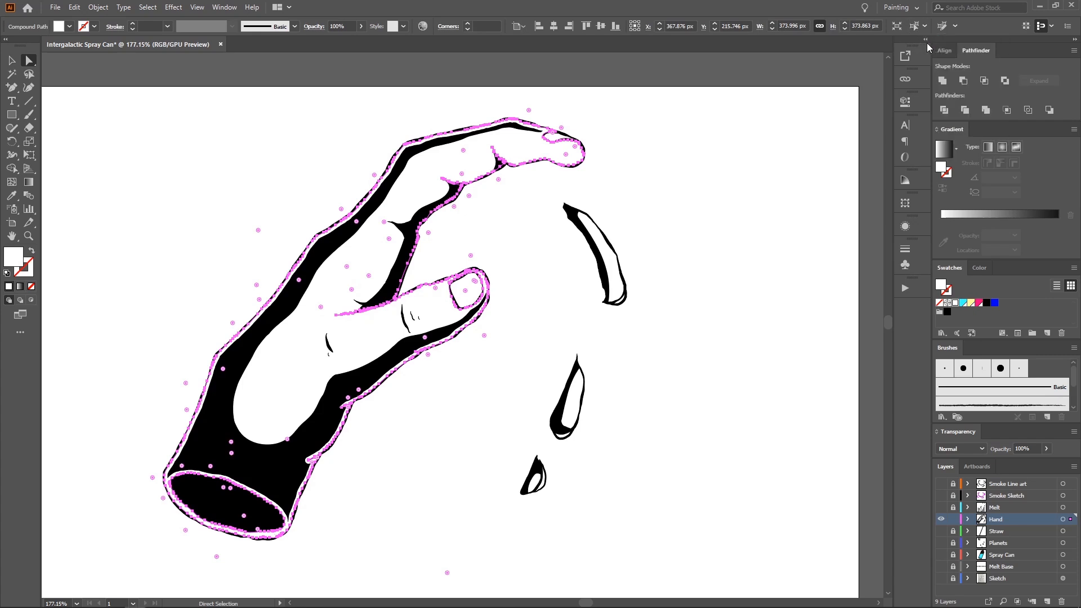
click(642, 237)
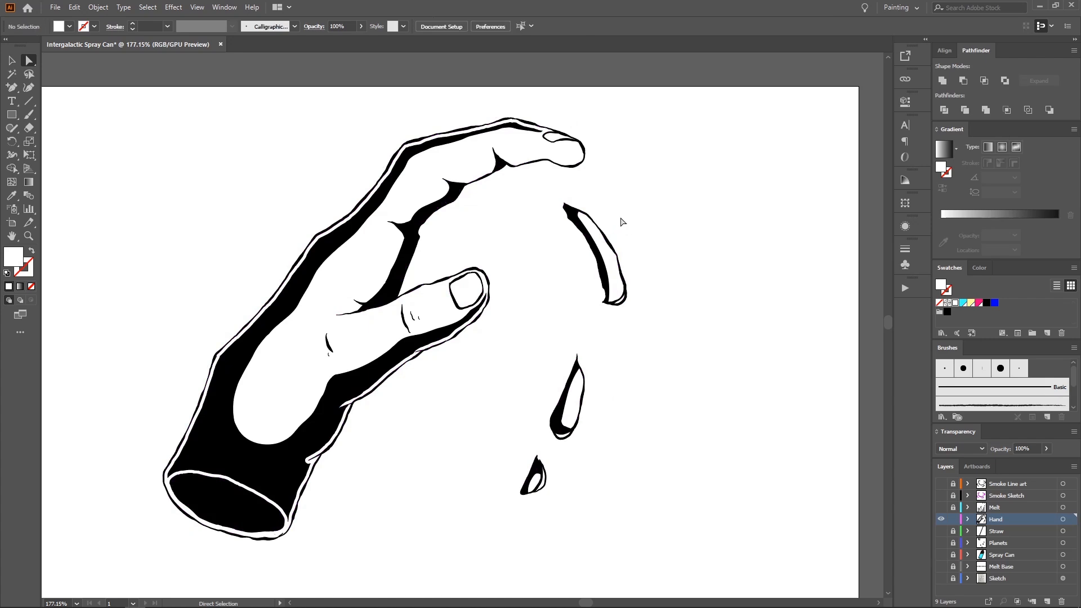
click(549, 153)
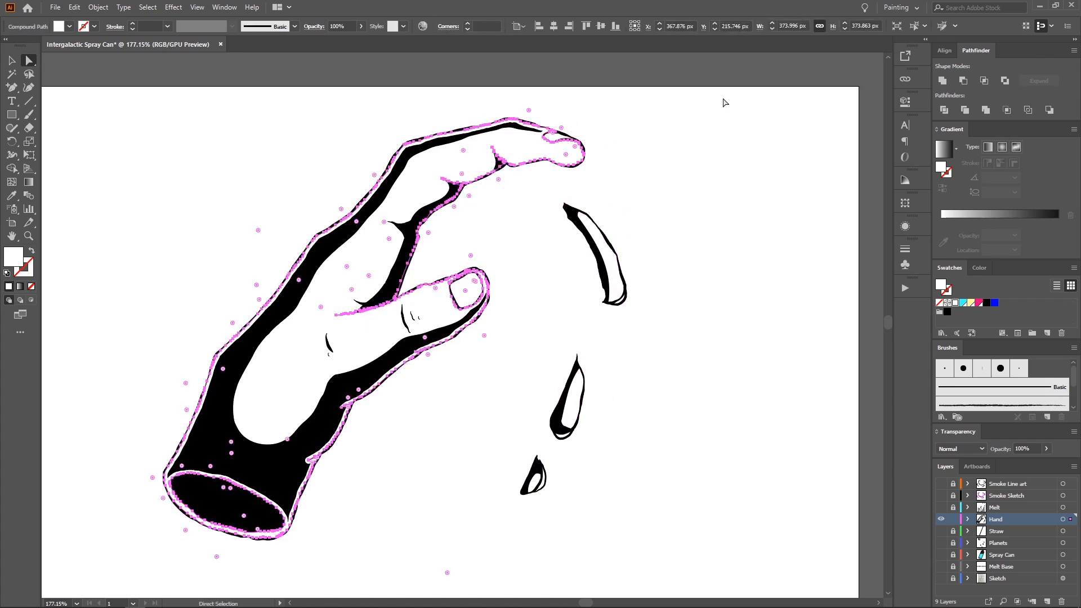
click(915, 26)
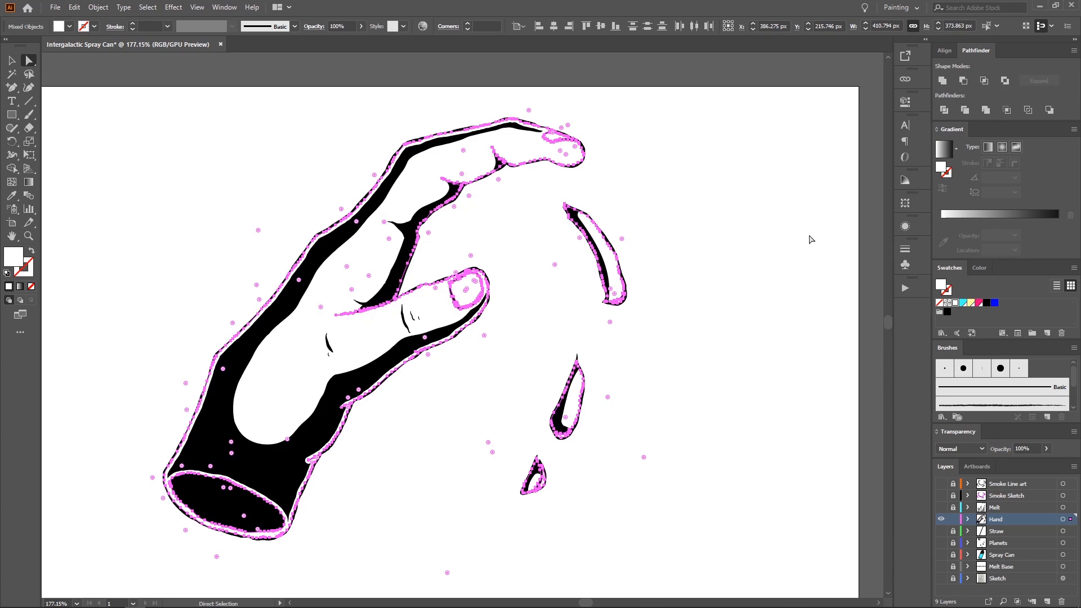
click(970, 303)
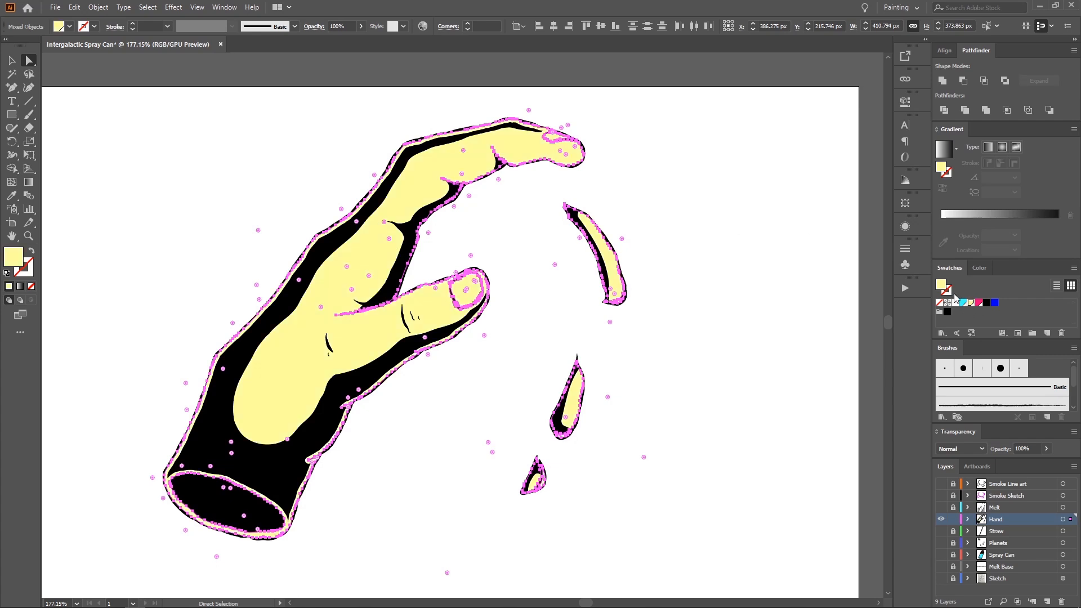
click(726, 230)
Step: Change the global pale yellow swatch to a light skin pink: red 255, green 212, blue 213
drag(573, 189, 597, 182)
key(ctrl+a)
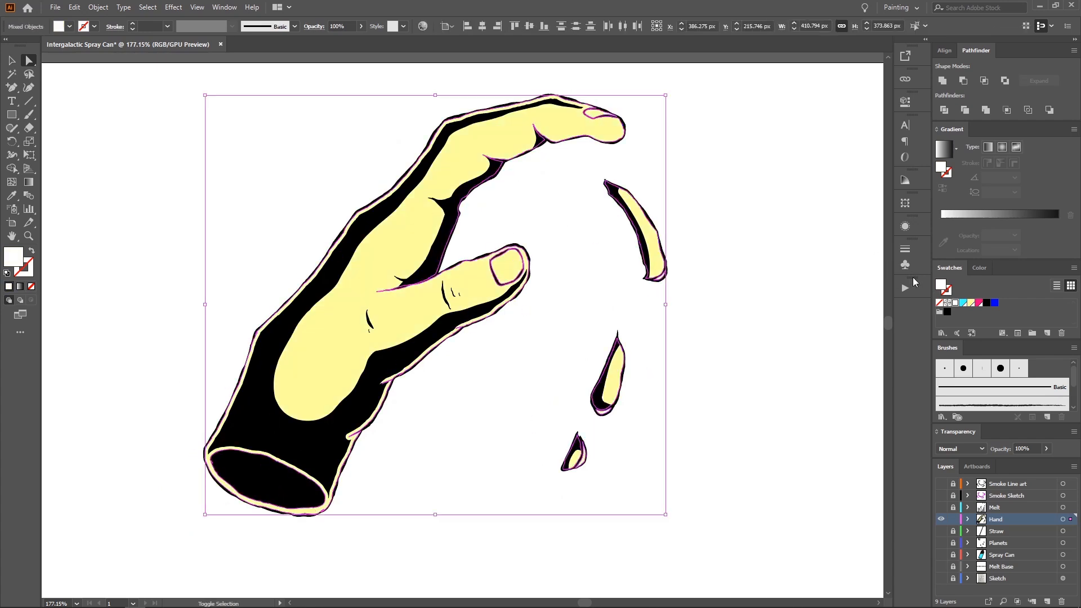
double_click(971, 303)
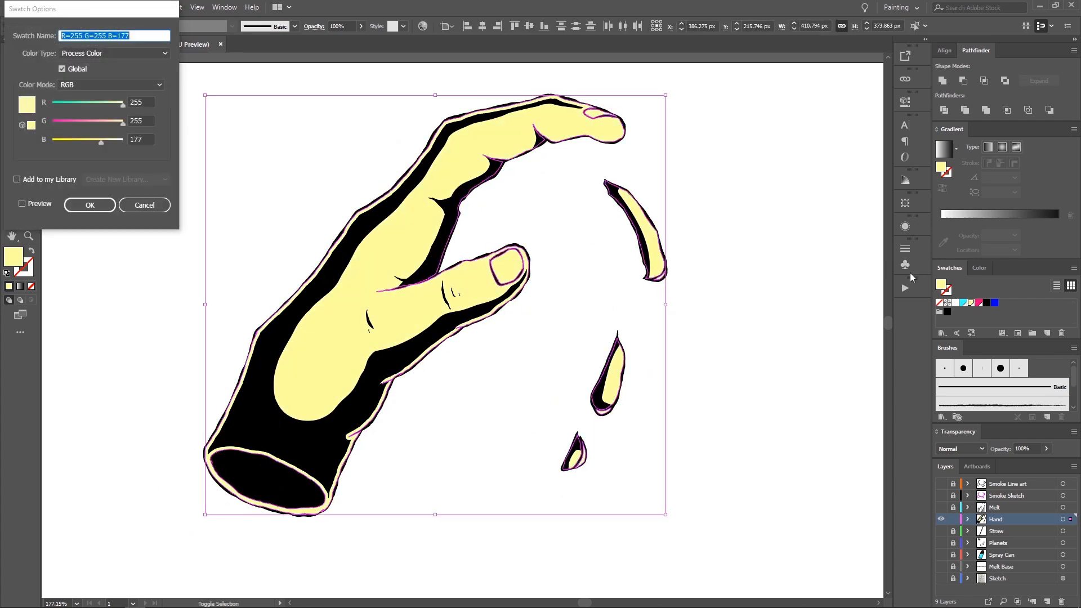
click(114, 121)
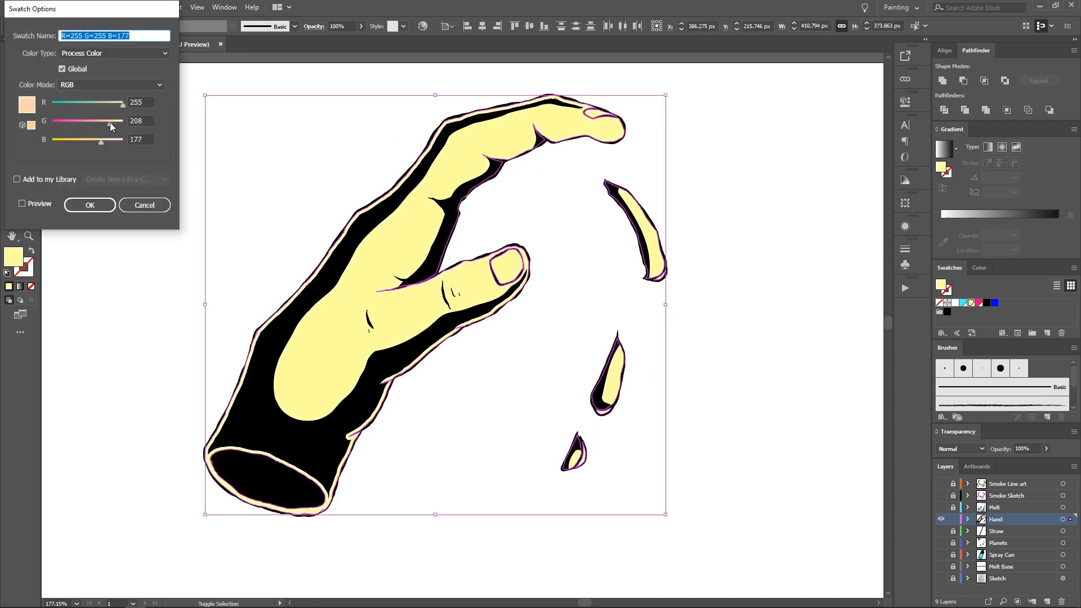
drag(109, 123, 113, 124)
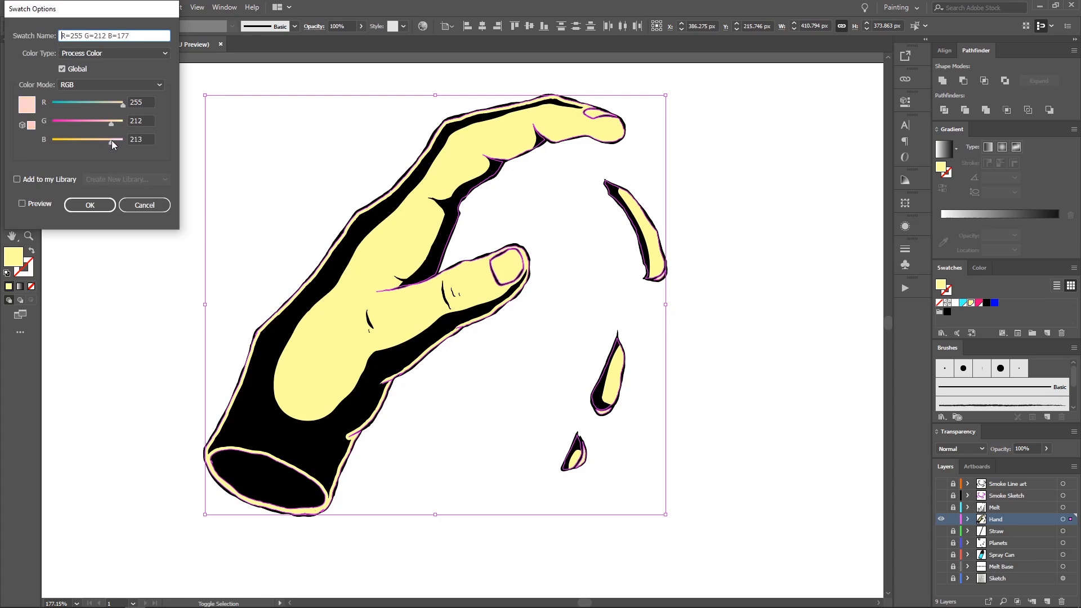
drag(112, 140, 111, 145)
click(100, 205)
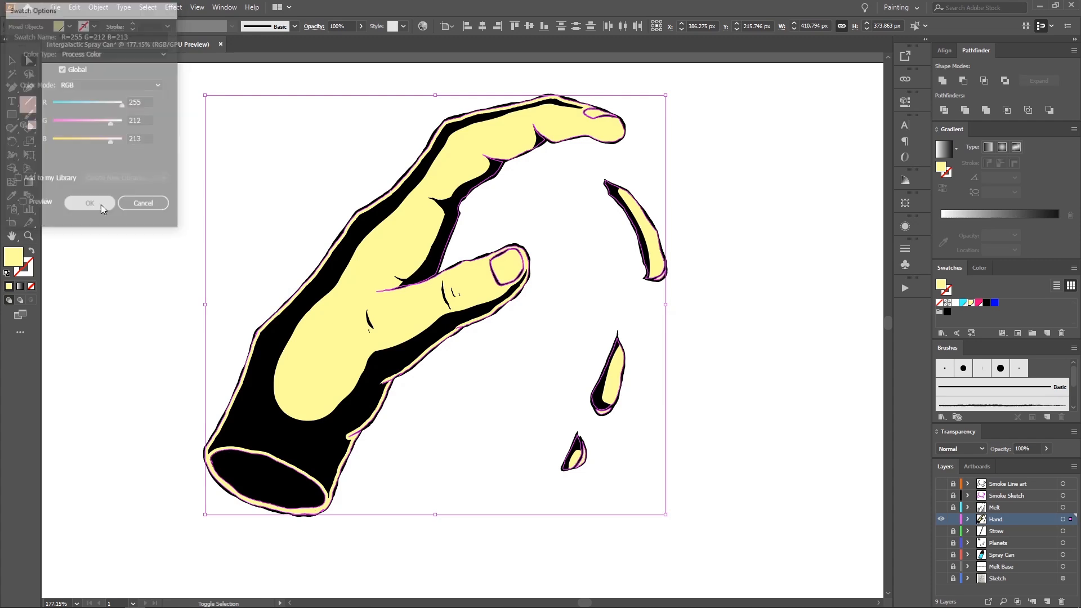
click(117, 211)
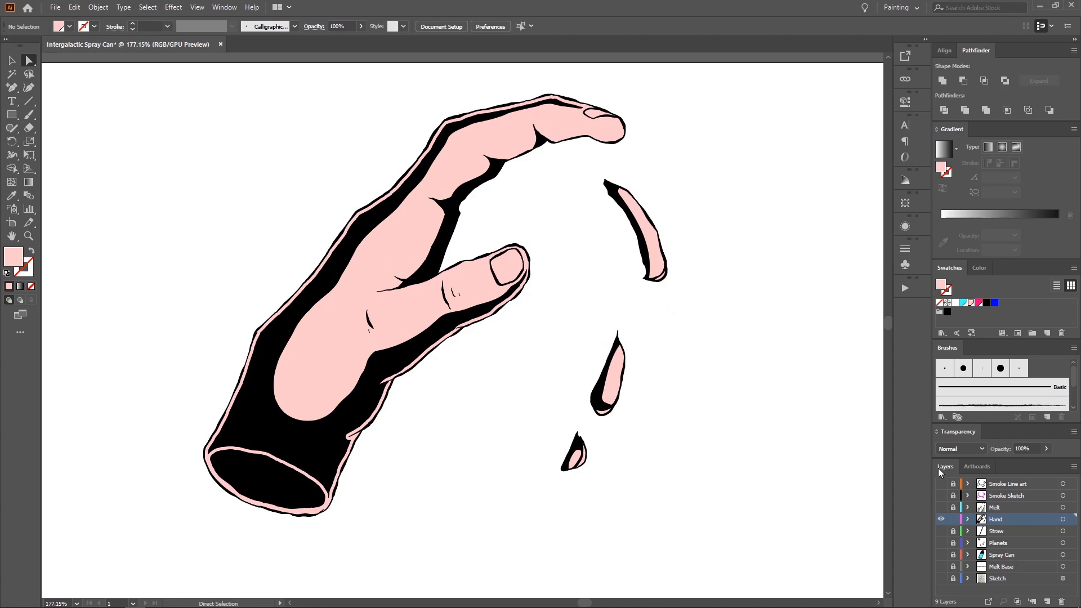
Step: Show all the other layers again alongside the Hand layer
key(space)
drag(541, 210, 542, 220)
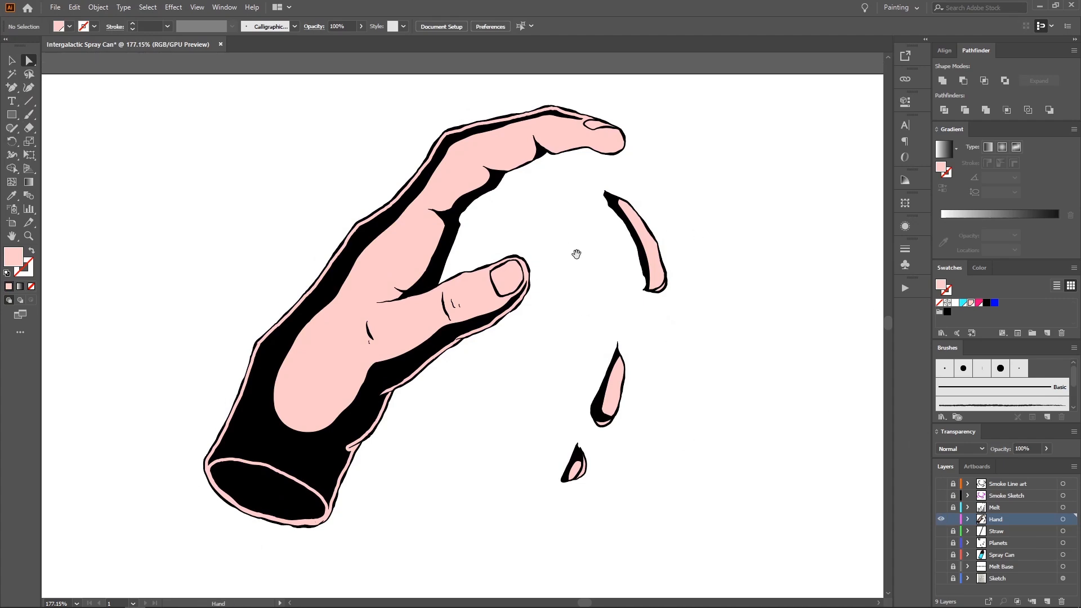
drag(797, 427, 787, 373)
alt+click(940, 530)
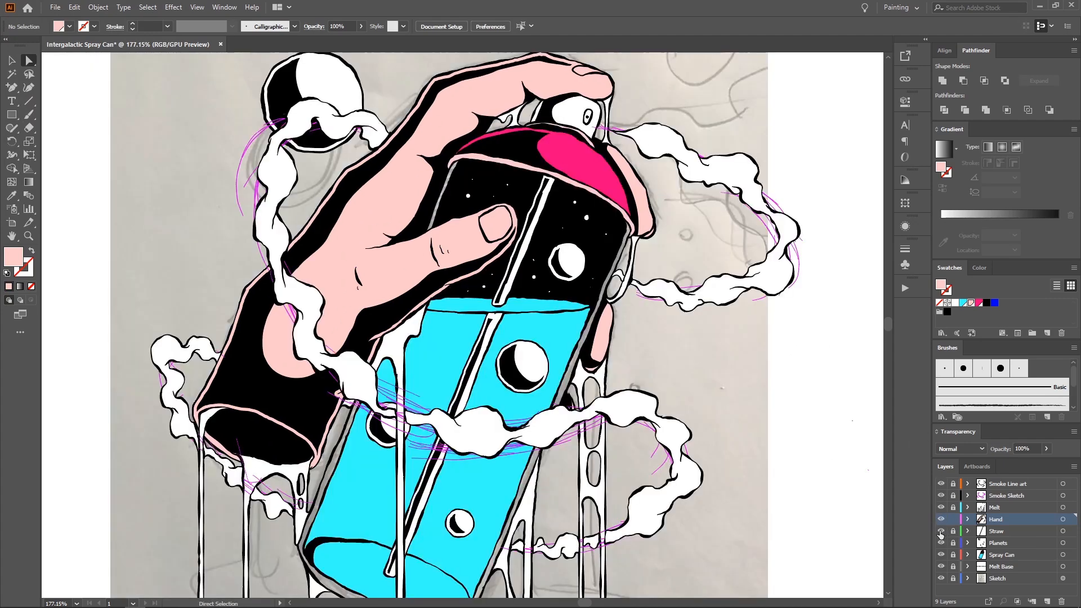
Step: Hide the Sketch and Smoke Sketch layers
mouse_move(719, 386)
mouse_down()
mouse_move(725, 354)
mouse_move(650, 317)
mouse_up()
click(940, 578)
scroll(650, 317, up, 4)
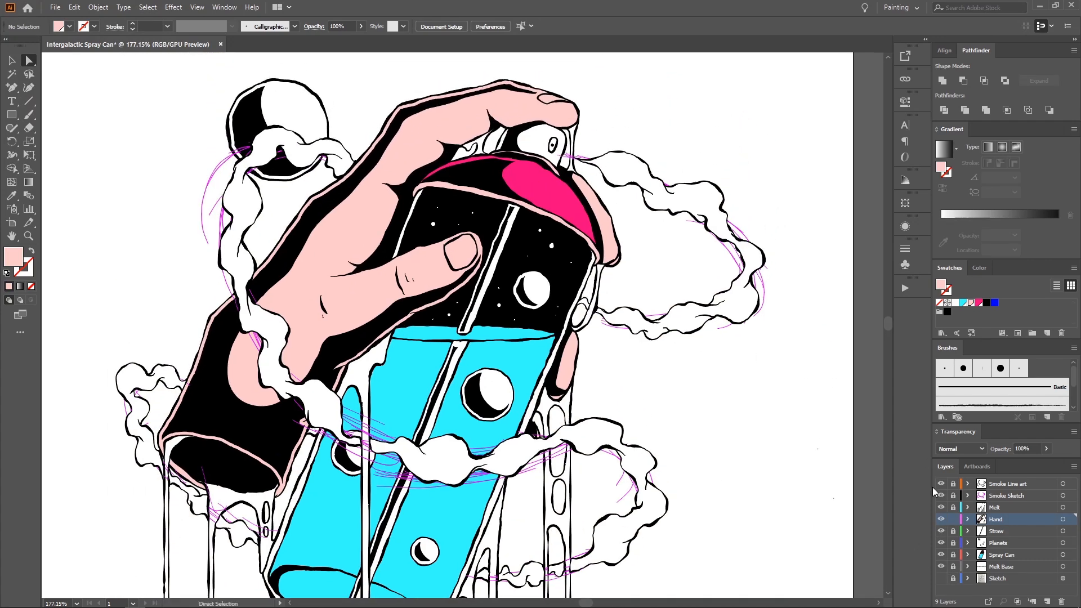
click(940, 495)
key(z)
mouse_move(787, 379)
mouse_down()
mouse_move(673, 312)
mouse_move(613, 228)
mouse_up()
drag(575, 194, 550, 184)
drag(369, 298, 275, 329)
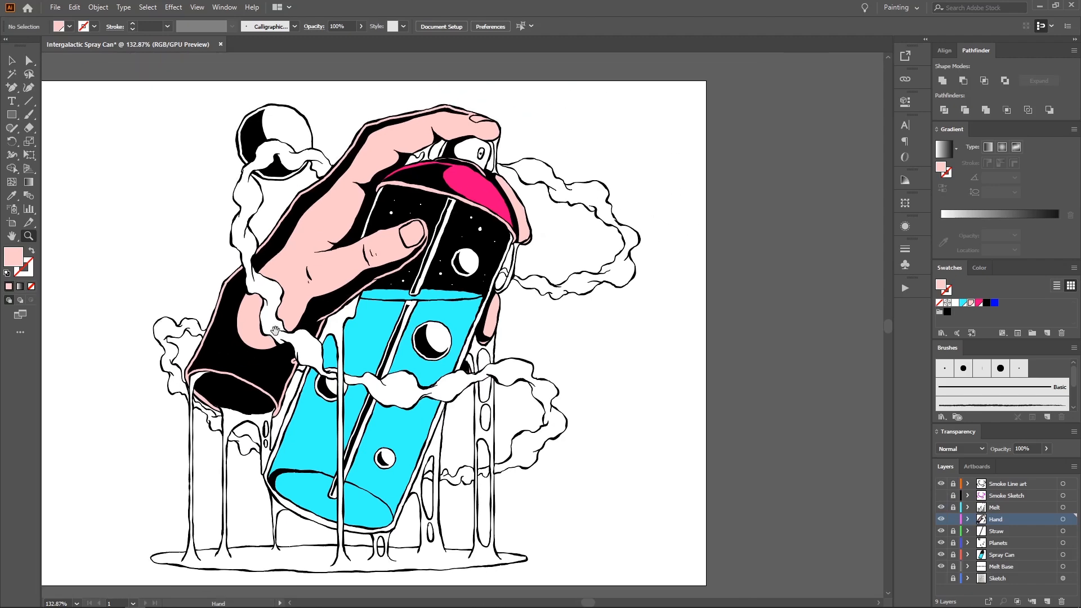
drag(327, 297, 421, 198)
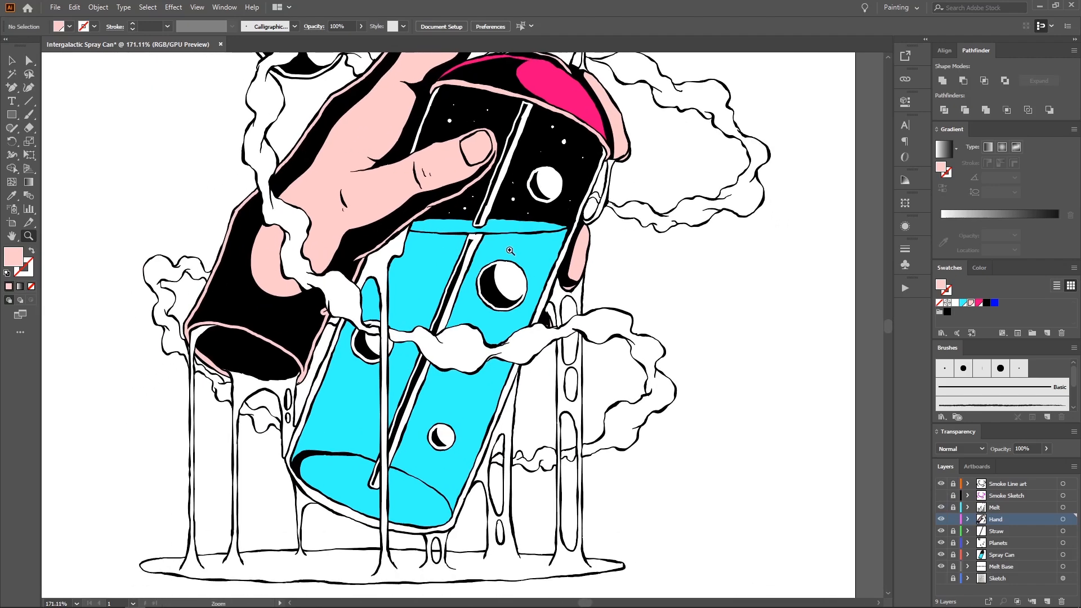
drag(463, 259, 518, 297)
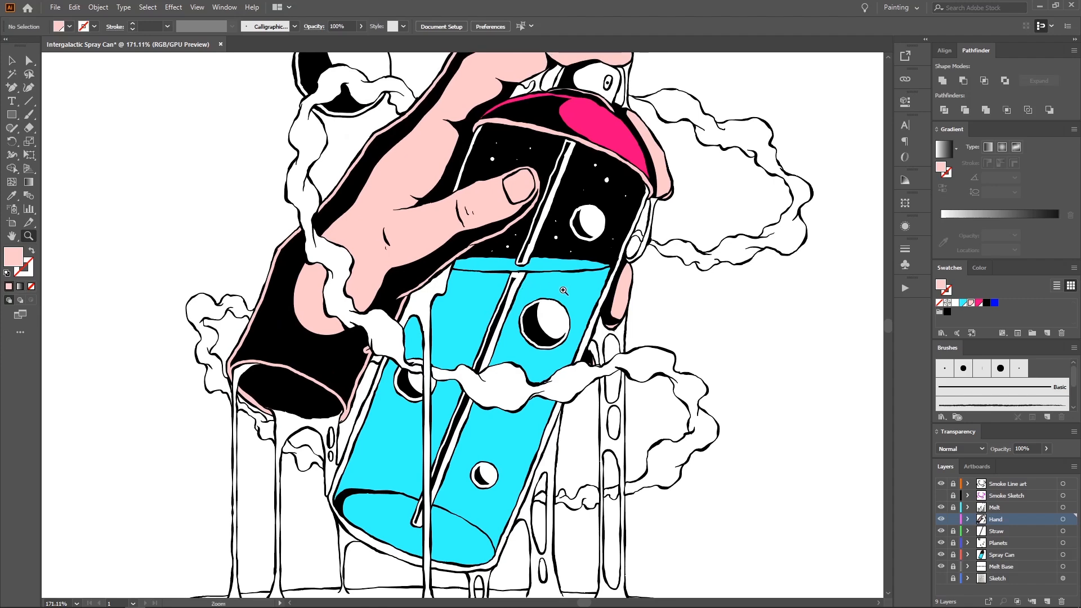
Step: Unlock the Spray Can layer and offset the can's large cyan body shape by -3 px with round joins
key(a)
click(955, 555)
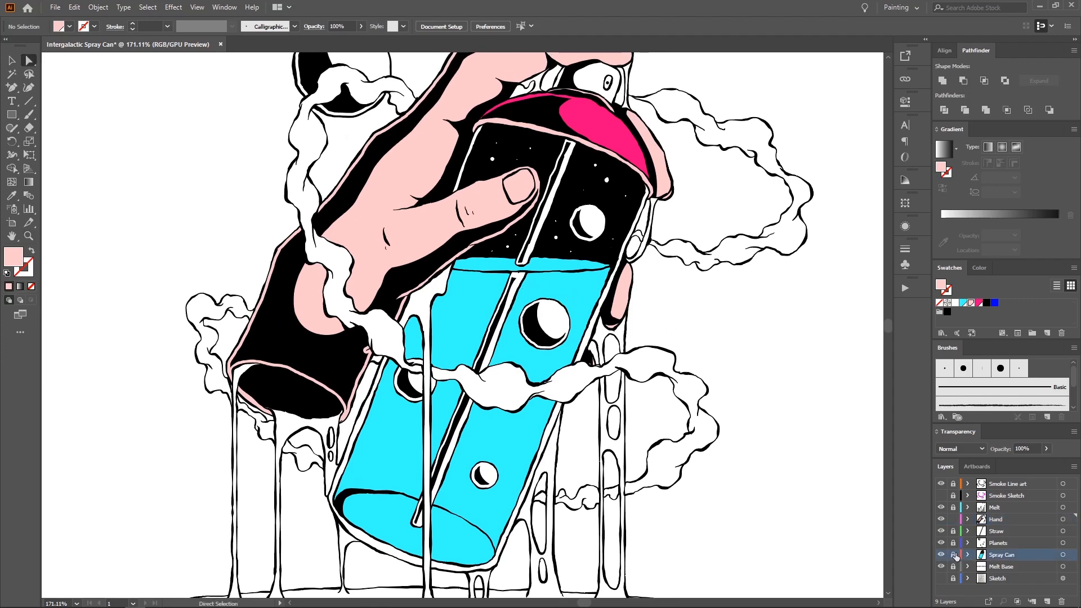
click(573, 299)
drag(455, 285, 443, 243)
key(z)
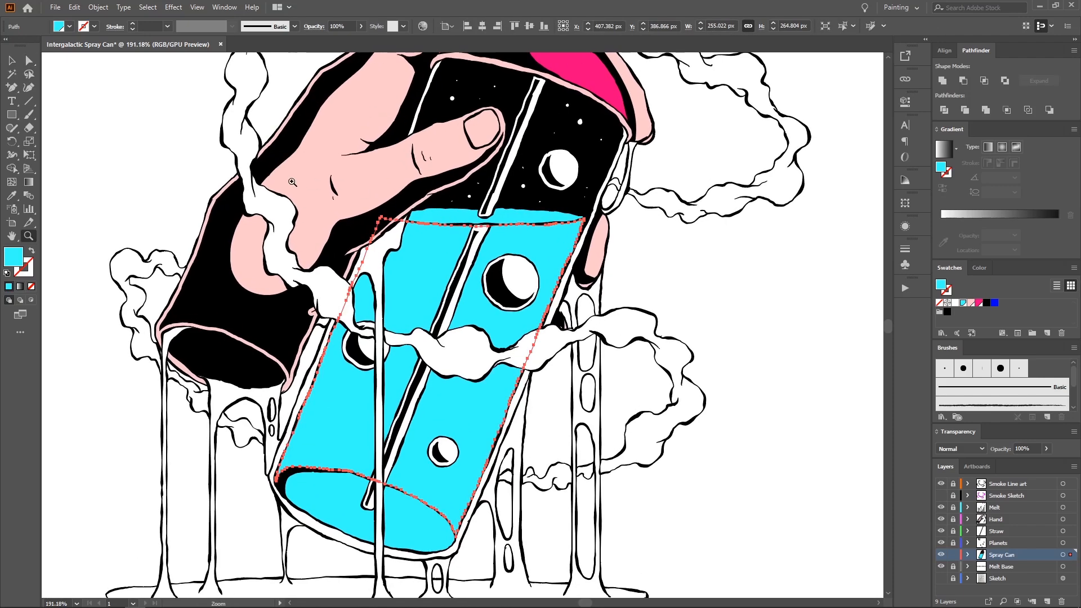
click(98, 7)
mouse_move(171, 274)
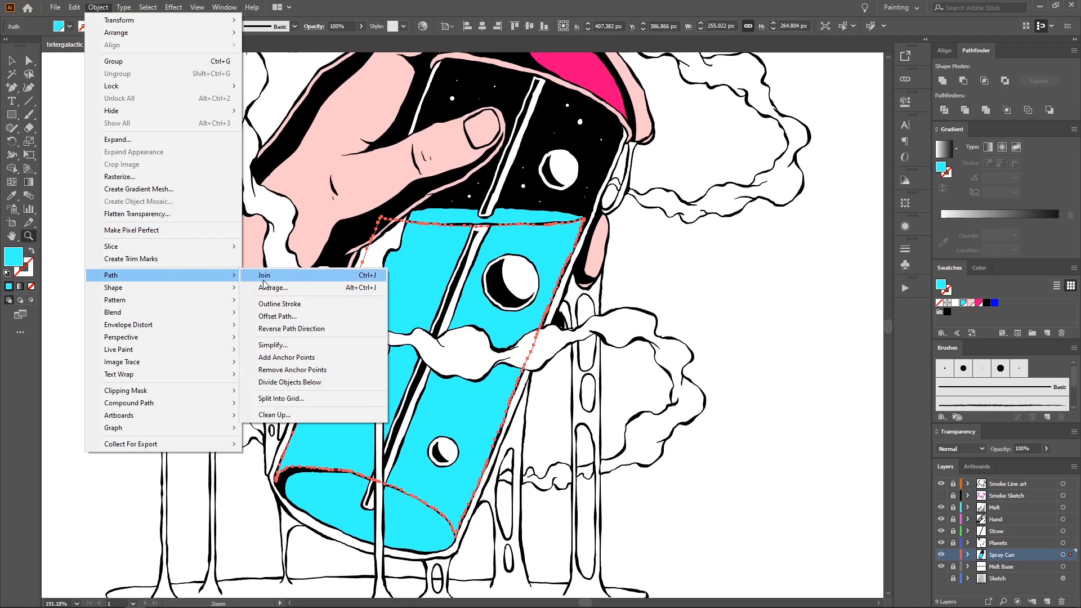
click(293, 317)
click(203, 306)
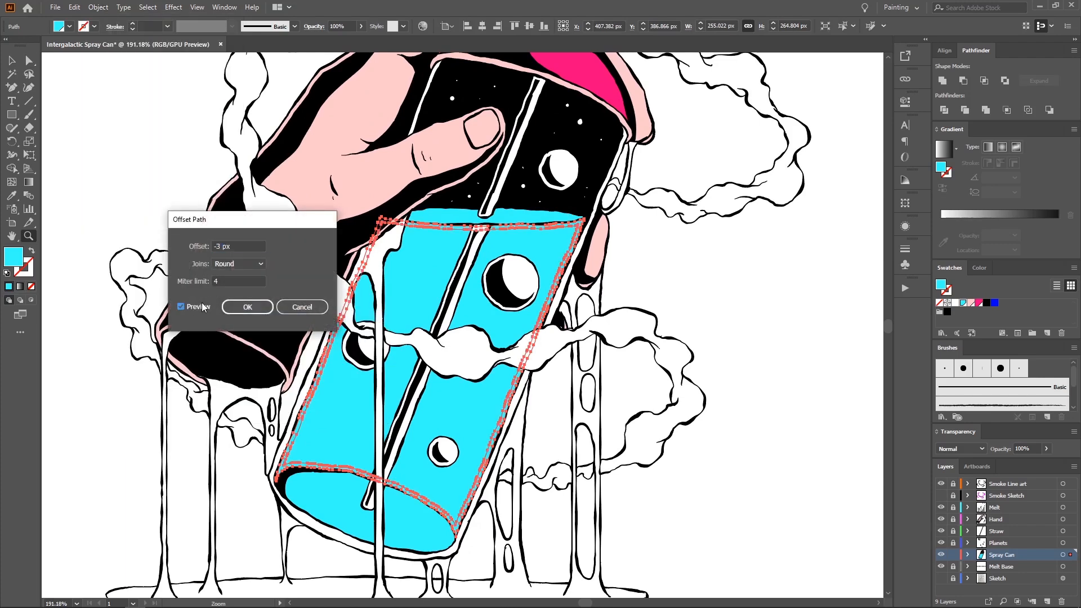
click(247, 306)
Step: Fill the inner offset shape with the black sampled from the can's upper half and deselect it
key(i)
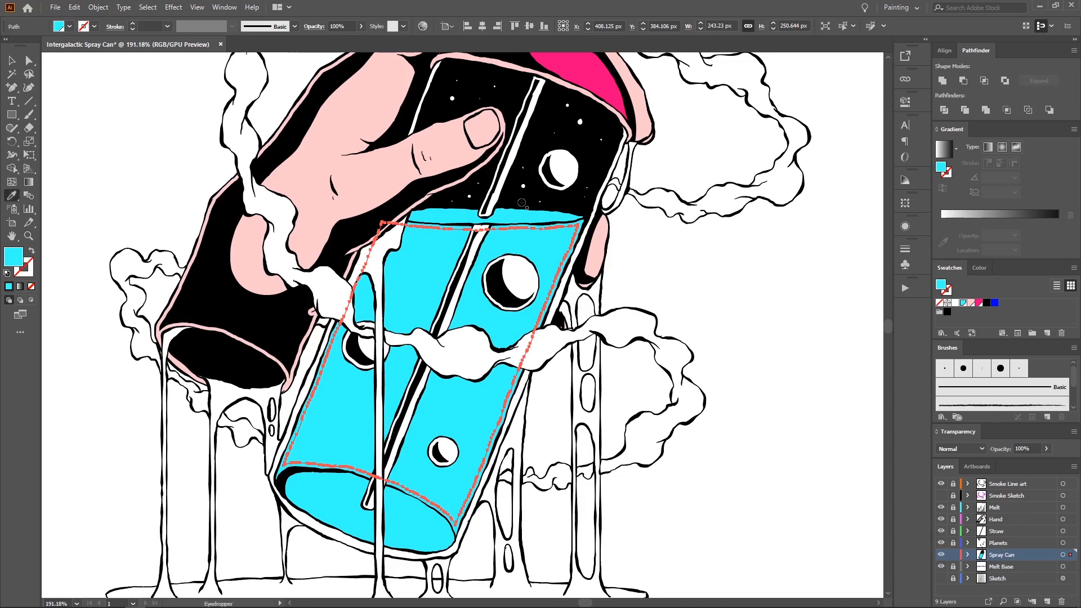
click(522, 203)
key(z)
alt+click(559, 250)
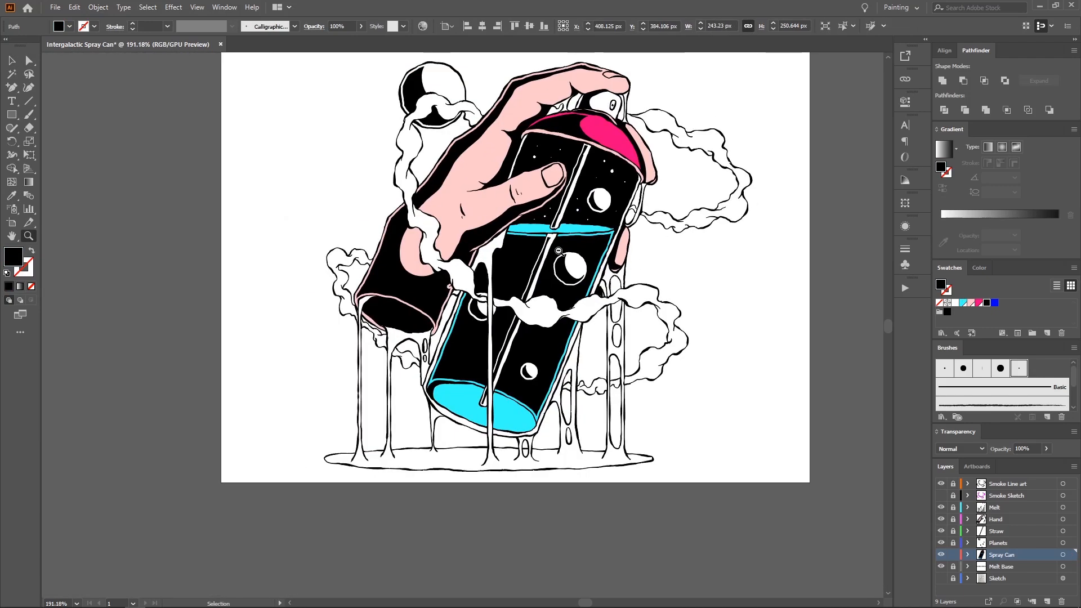
key(ctrl+shift+a)
drag(558, 251, 571, 234)
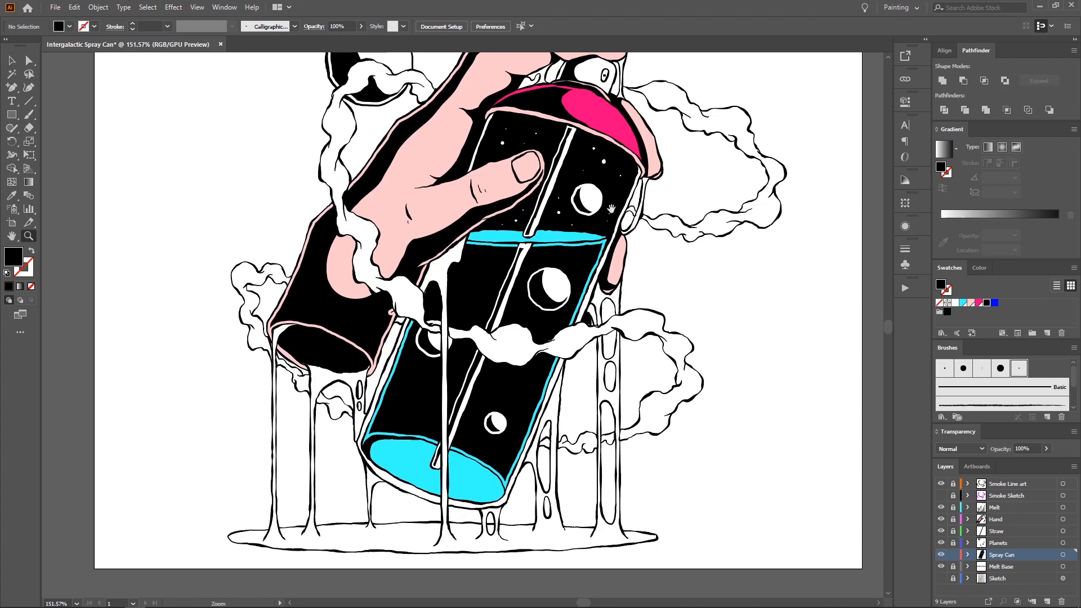
drag(612, 210, 605, 267)
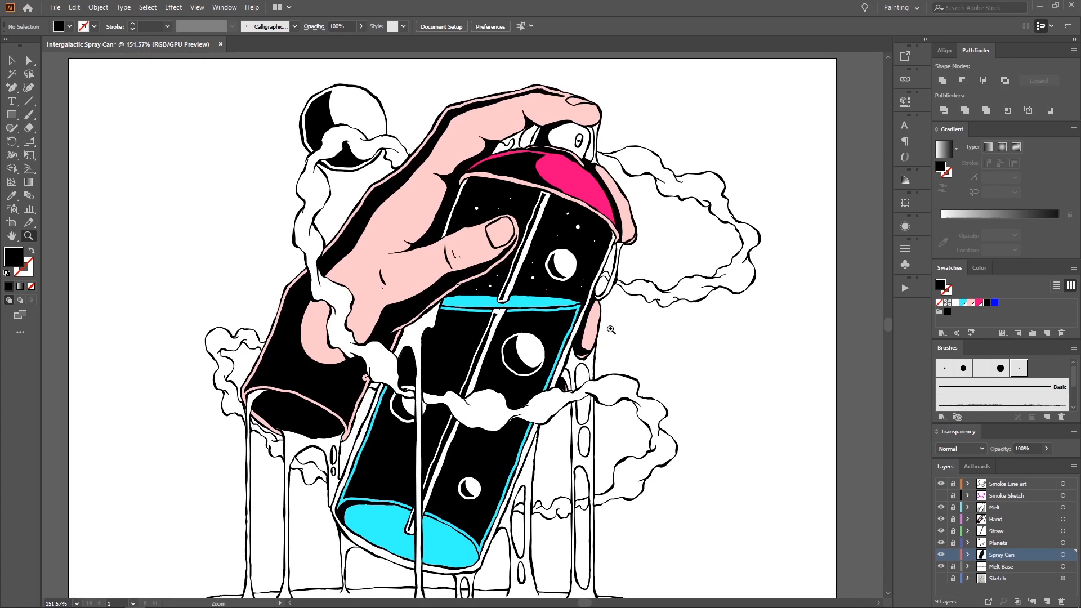
Step: Unlock only the Melt layer, make it the active layer and hide all the other layers
alt+click(952, 508)
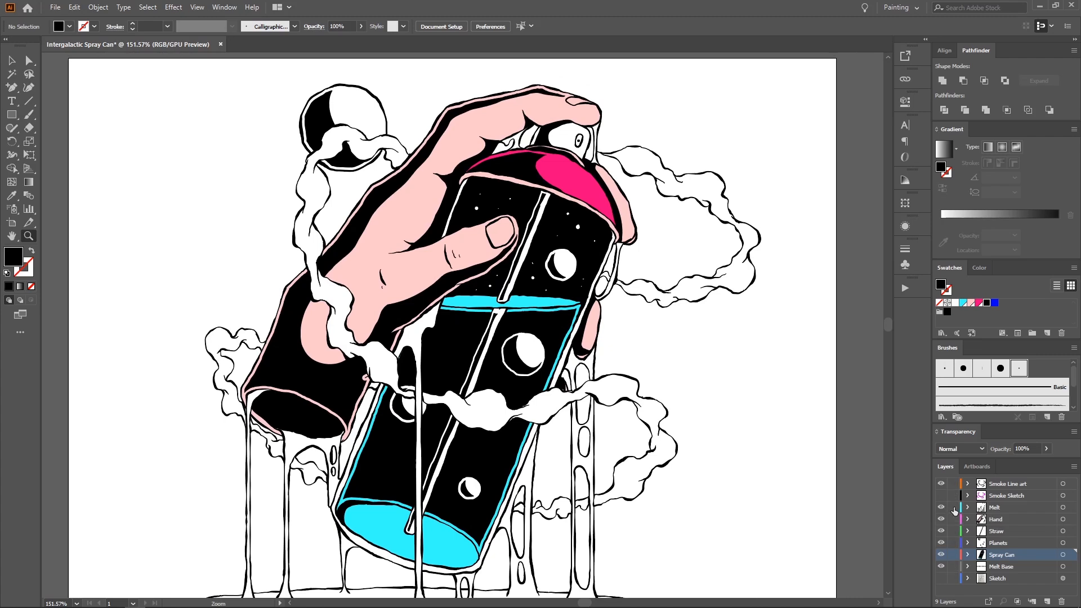
click(986, 509)
scroll(590, 319, up, 2)
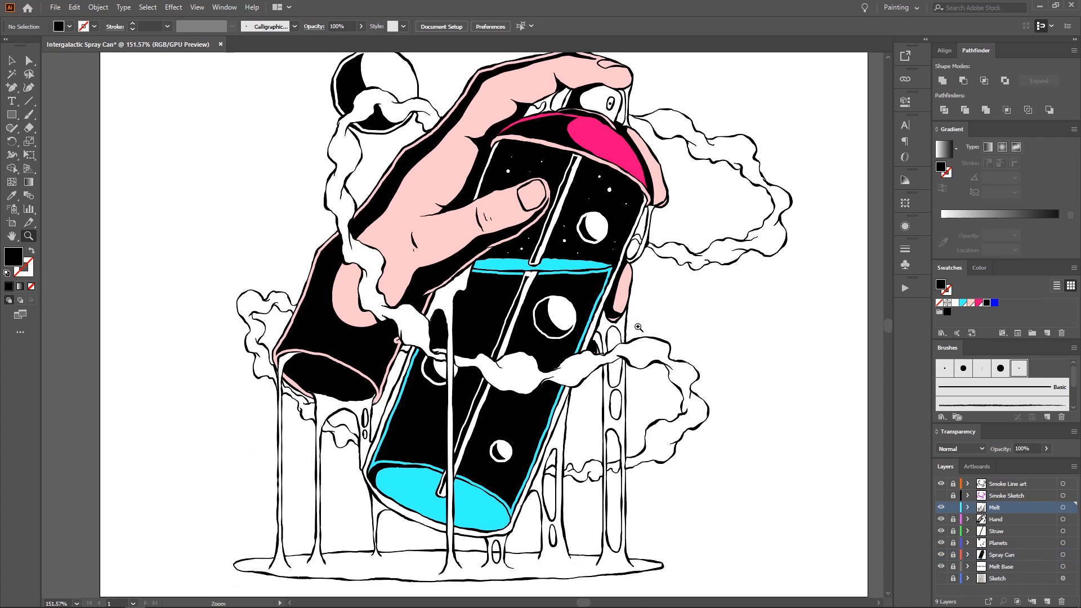
key(a)
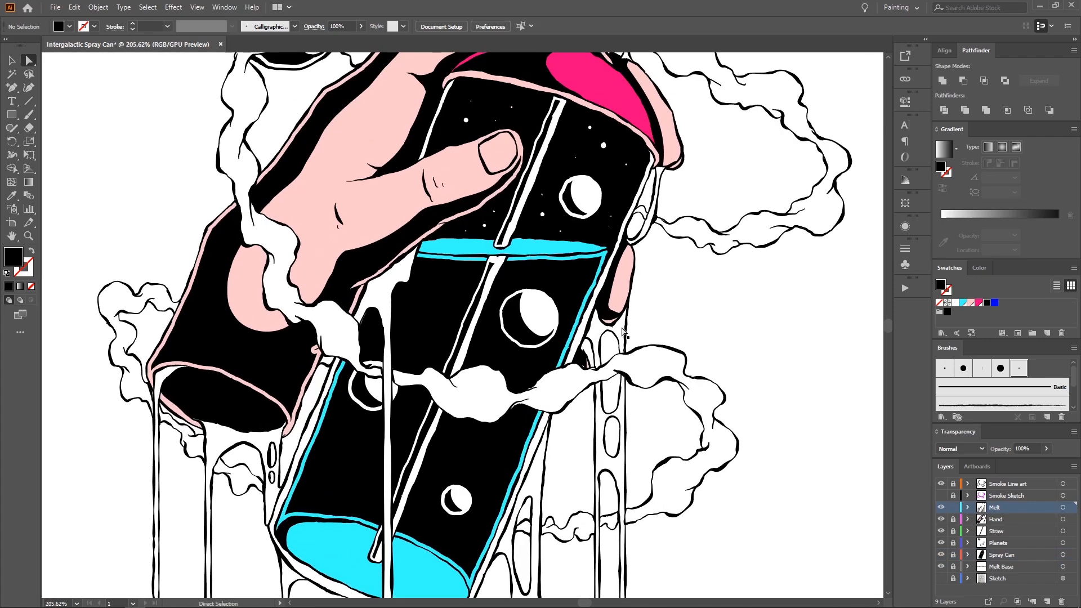
alt+click(940, 508)
alt+click(941, 507)
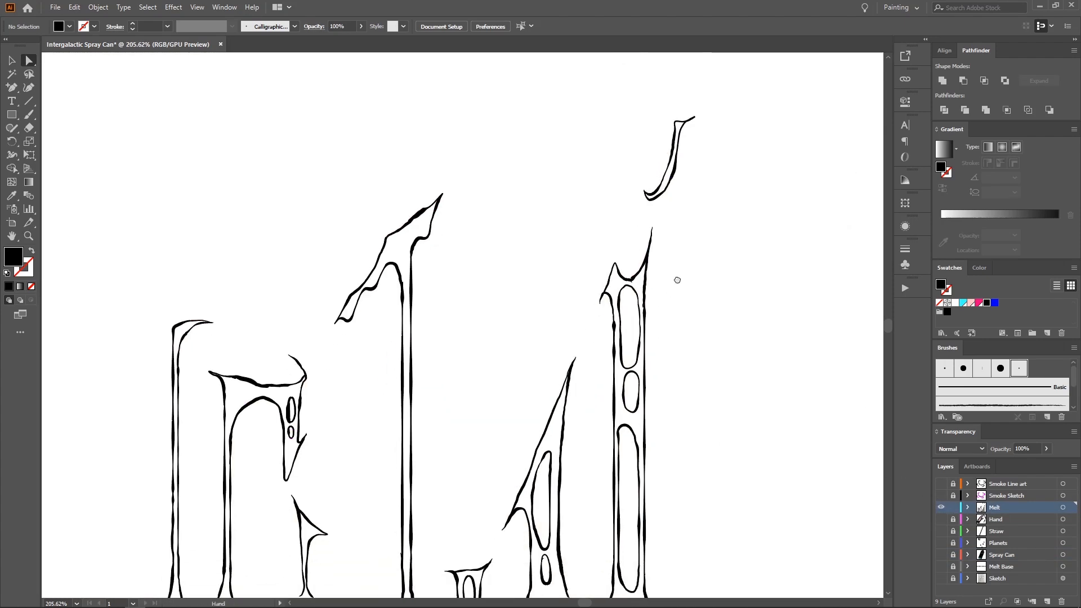
Step: Select all white drip shapes by matching fill colour, fill them with the cyan swatch and deselect them
click(618, 289)
scroll(563, 279, down, 2)
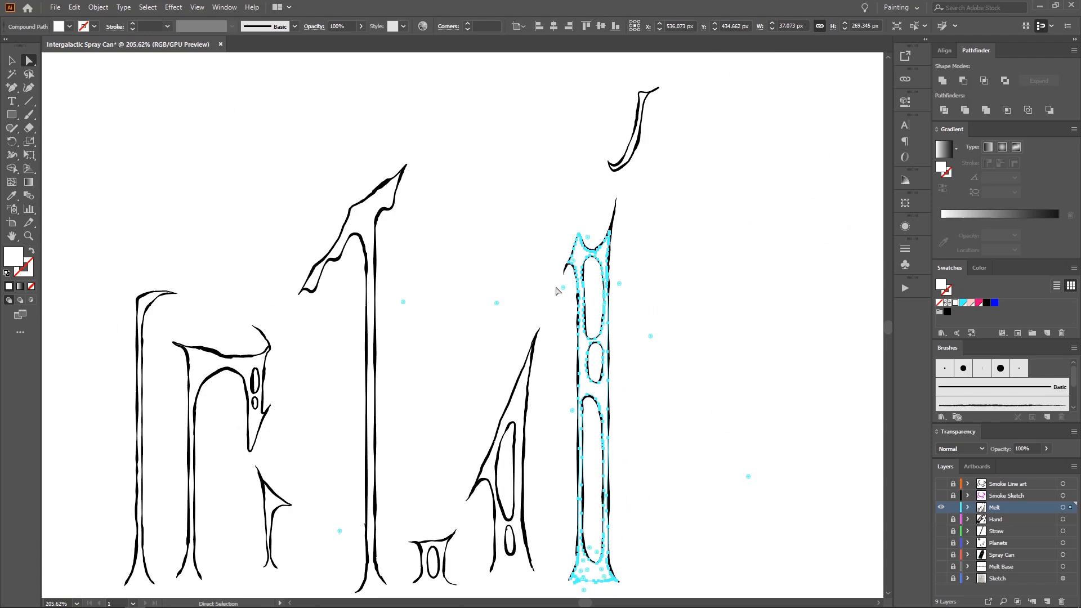
scroll(550, 210, up, 2)
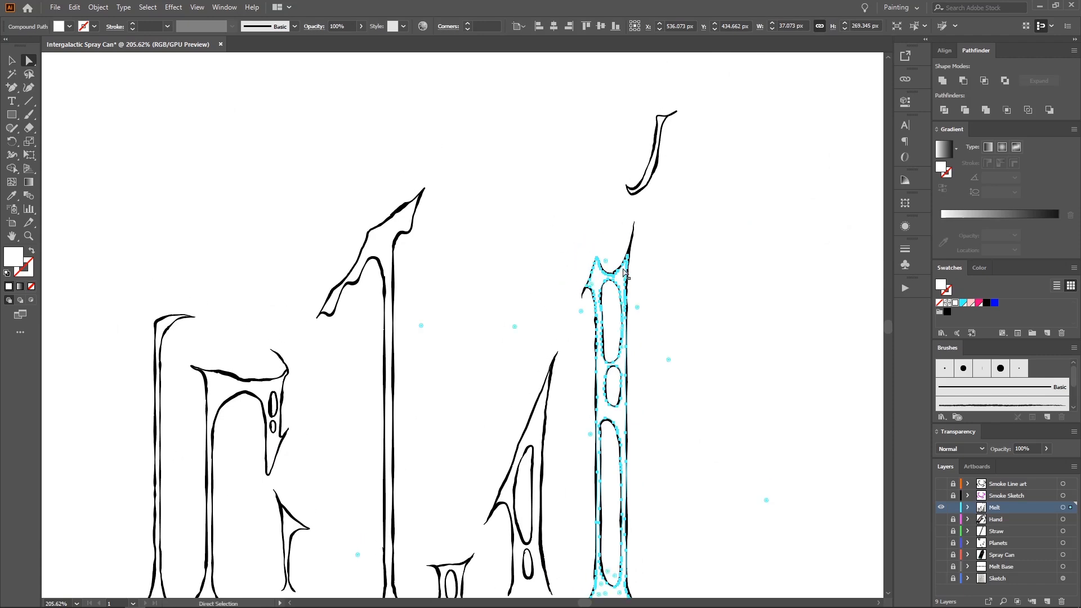
click(908, 30)
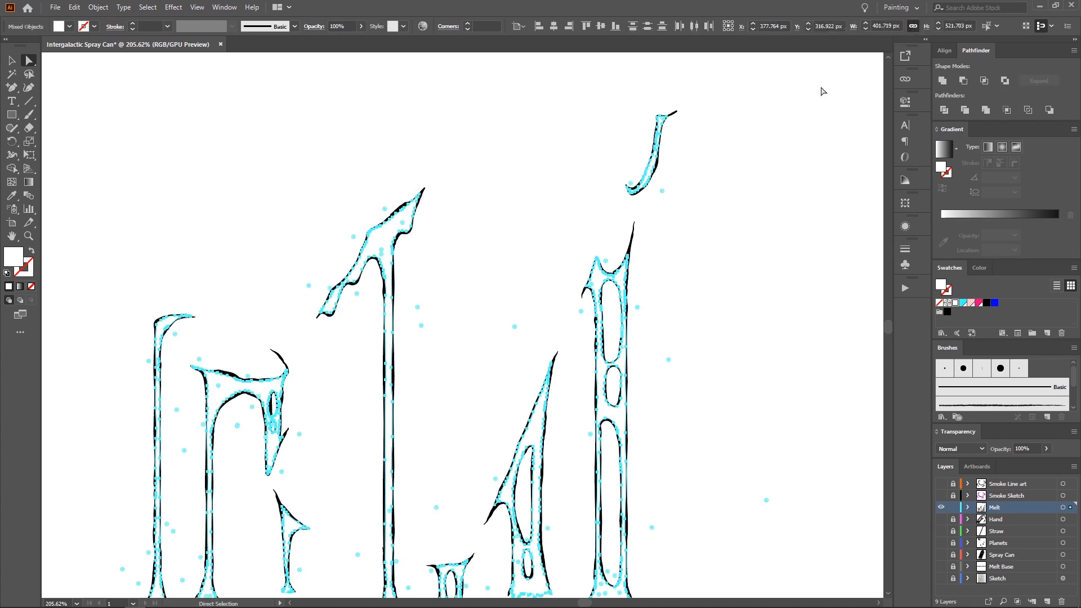
scroll(636, 230, down, 1)
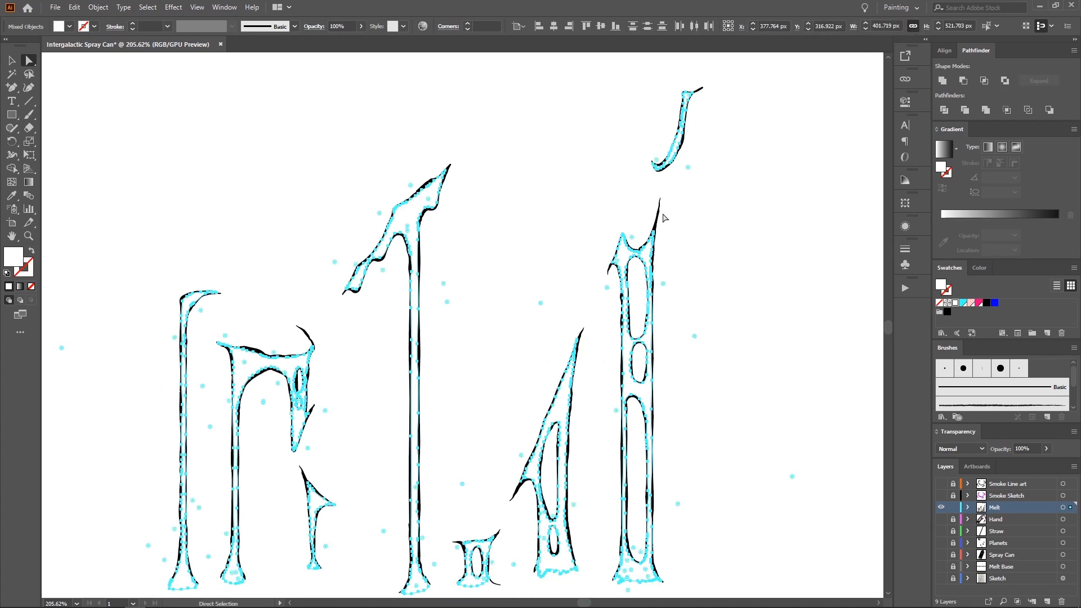
click(963, 303)
key(ctrl+h)
click(728, 277)
scroll(711, 268, down, 1)
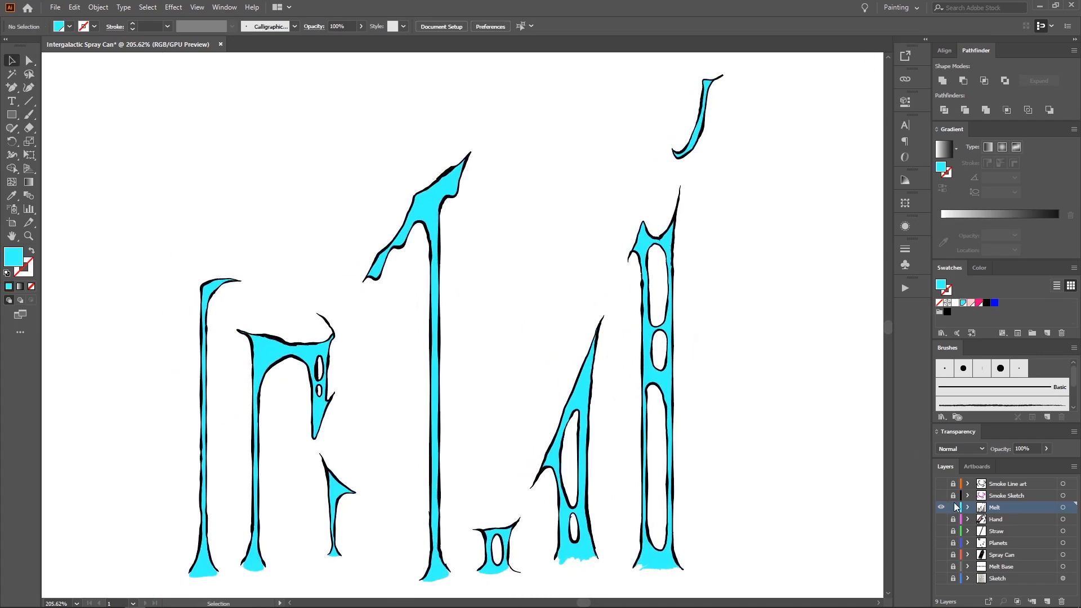
Step: Show all the other layers again, keeping only the Smoke Sketch and Sketch layers hidden
alt+click(941, 519)
scroll(672, 252, up, 1)
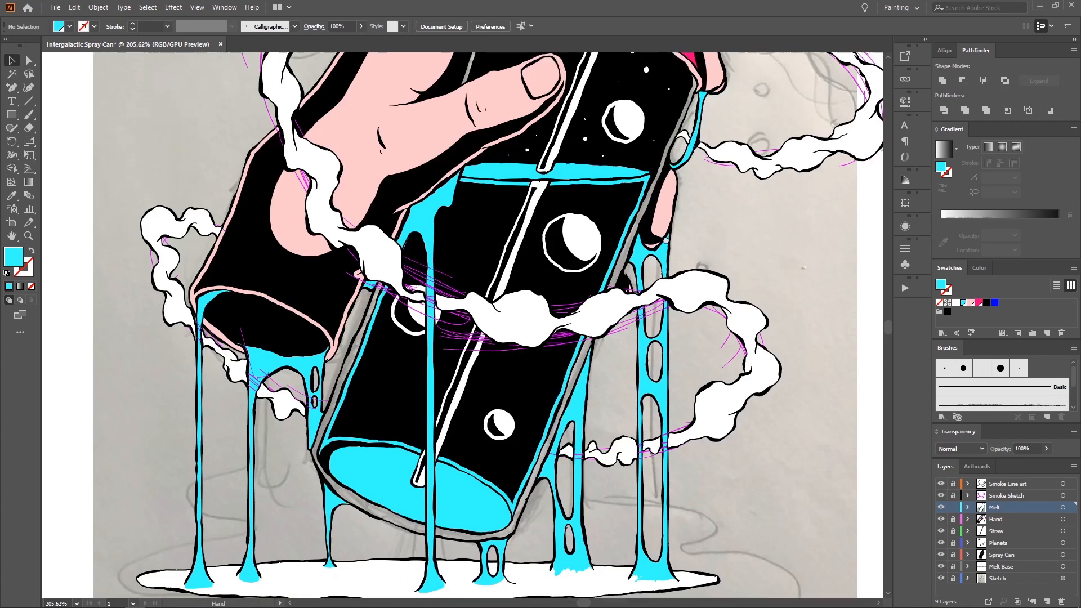
scroll(672, 253, down, 1)
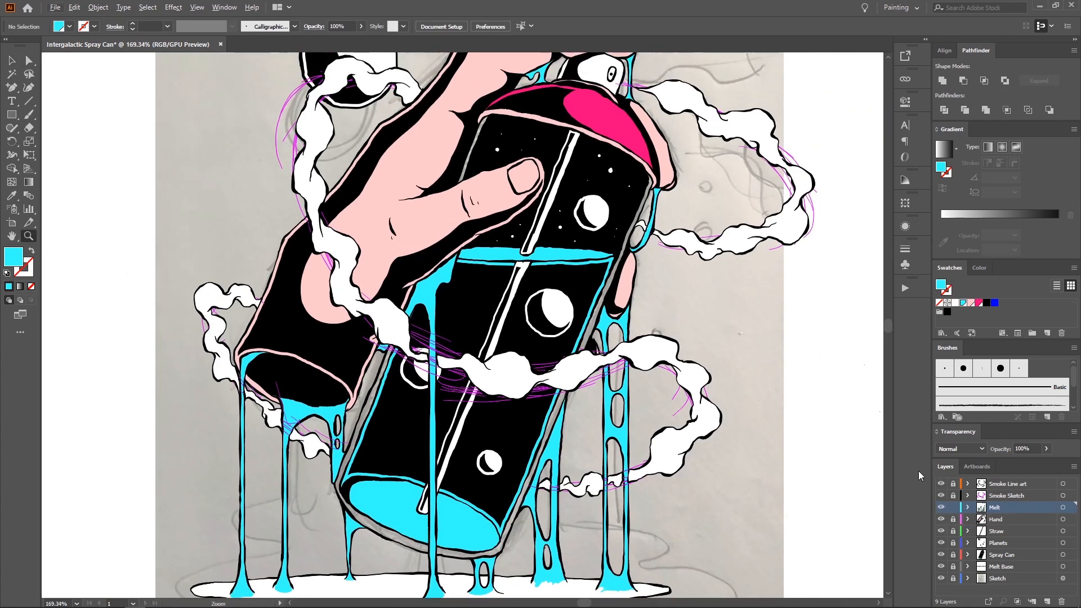
alt+click(941, 508)
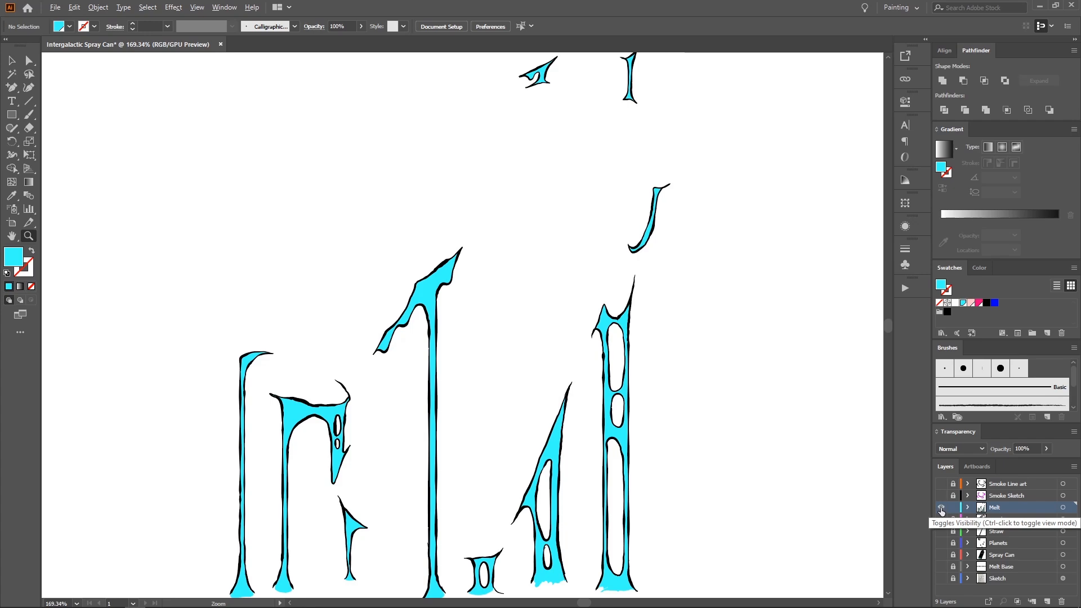
alt+click(941, 508)
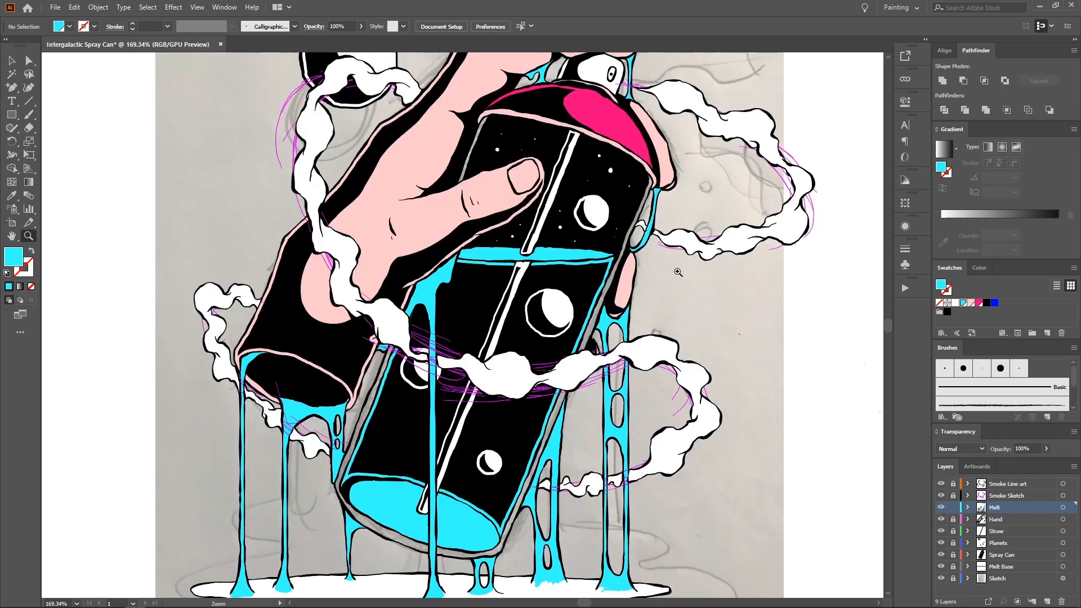
click(941, 495)
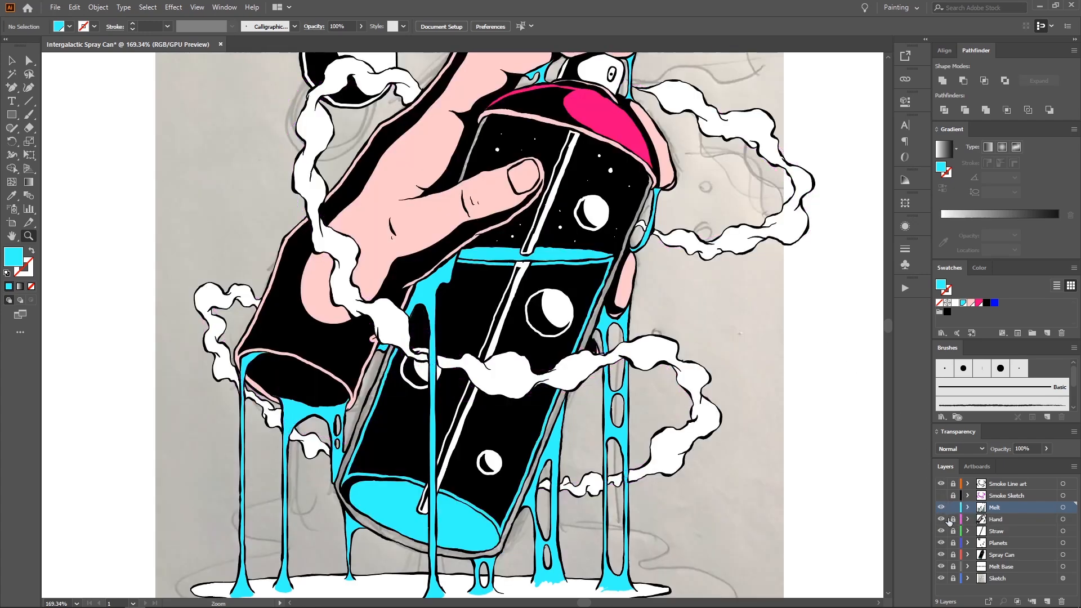
click(942, 578)
drag(665, 280, 670, 300)
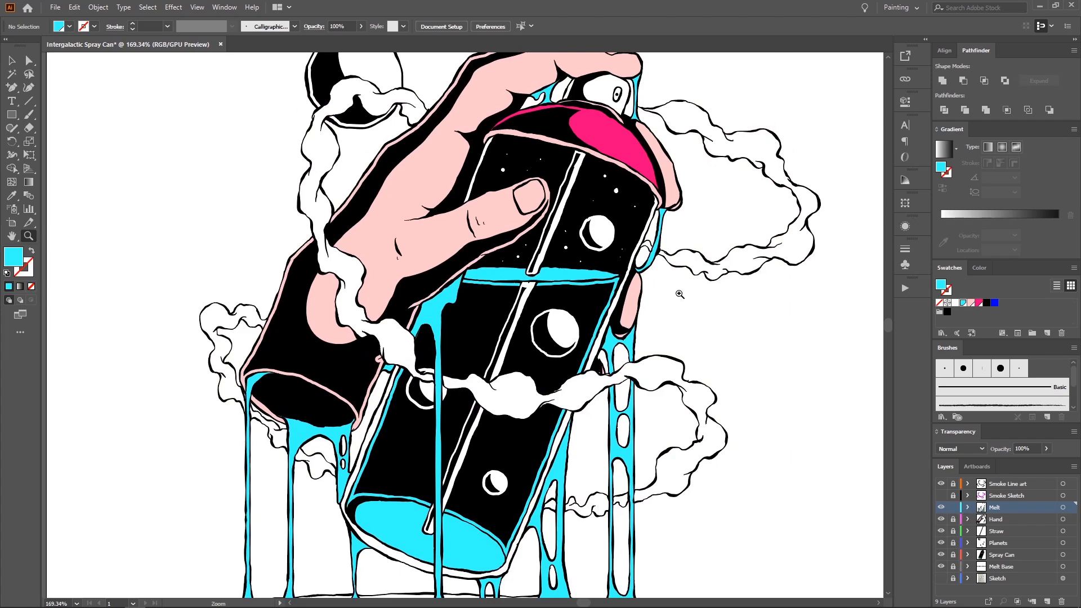
scroll(679, 281, up, 3)
scroll(680, 281, right, 2)
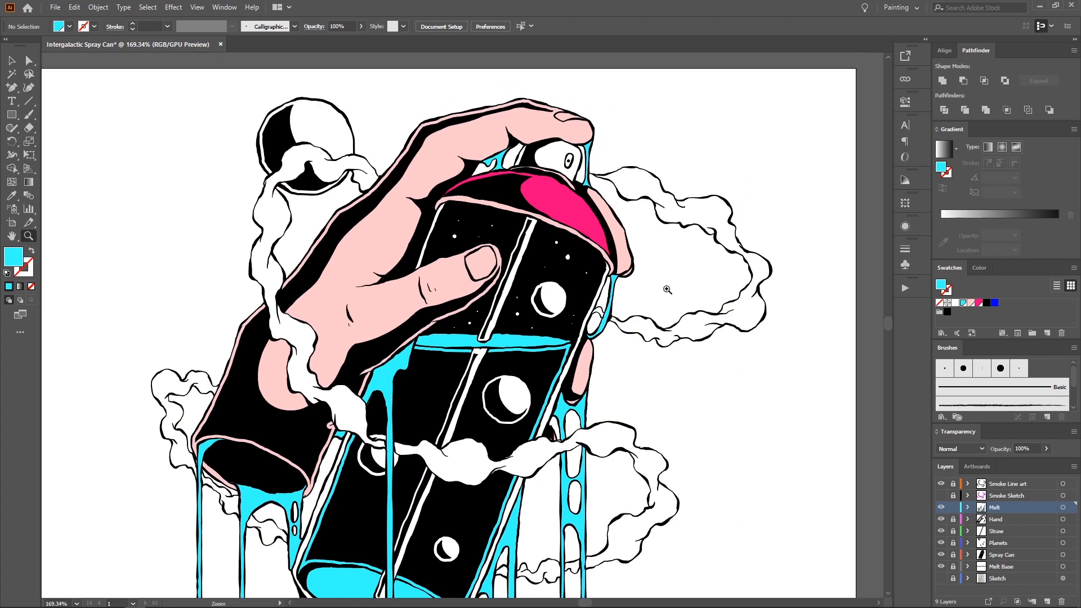
key(alt+Tab)
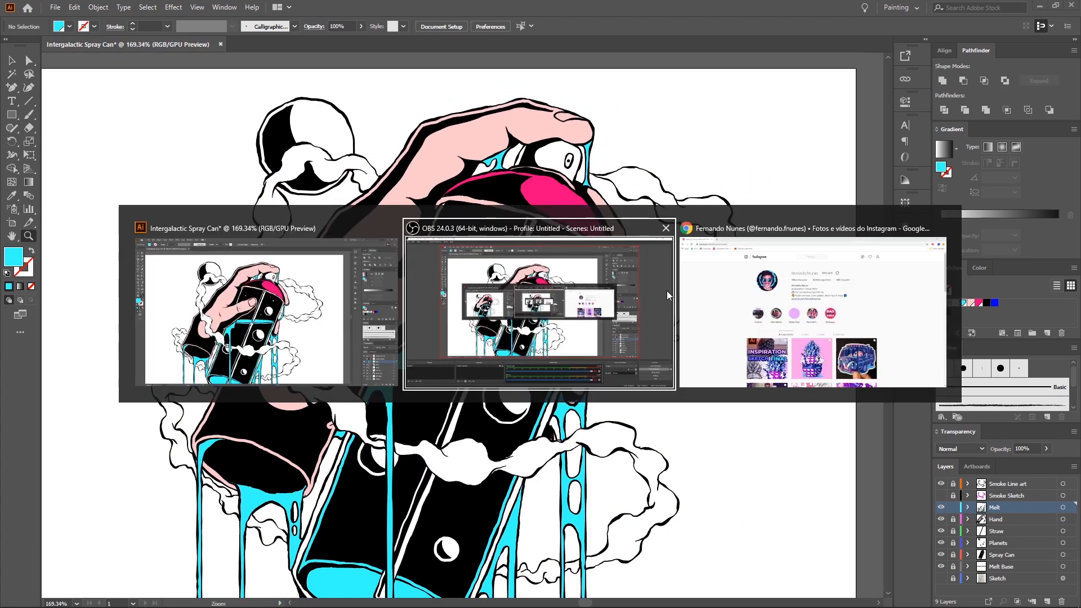
click(350, 303)
drag(350, 303, 371, 215)
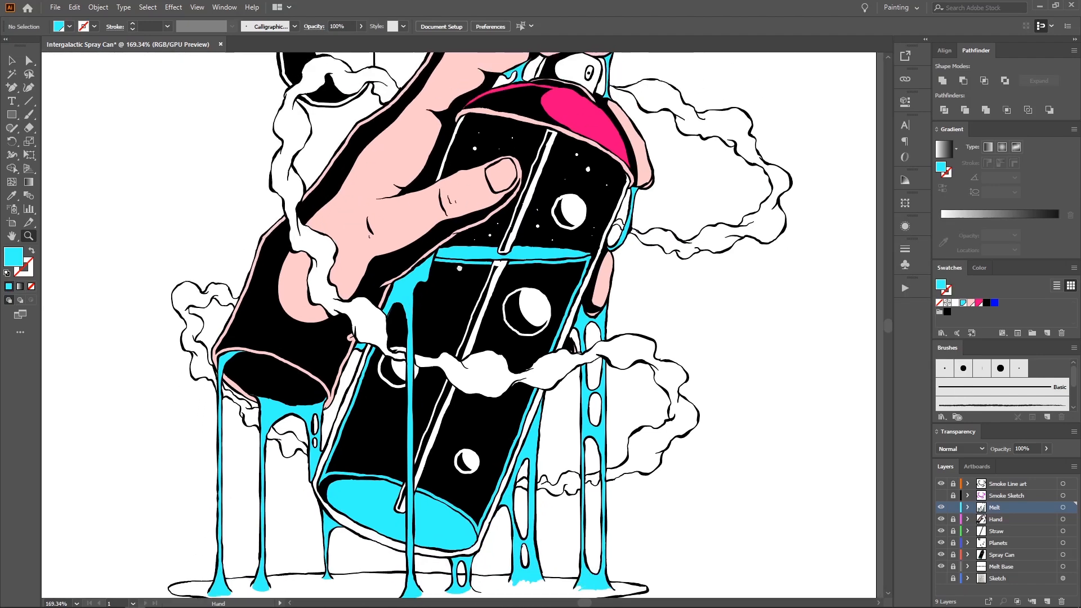
drag(532, 217, 485, 263)
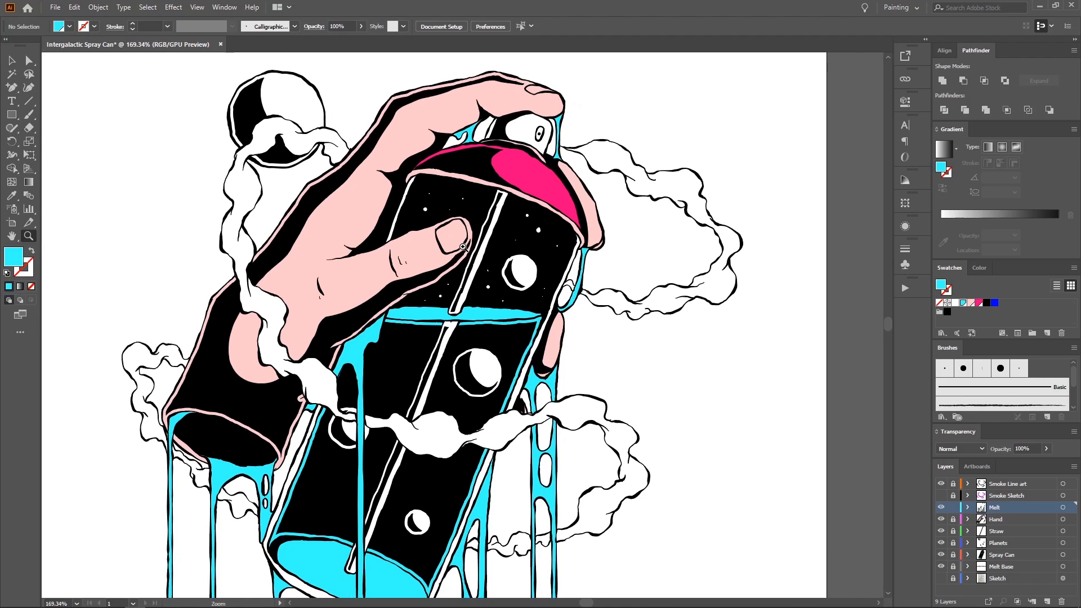
scroll(472, 247, left, 2)
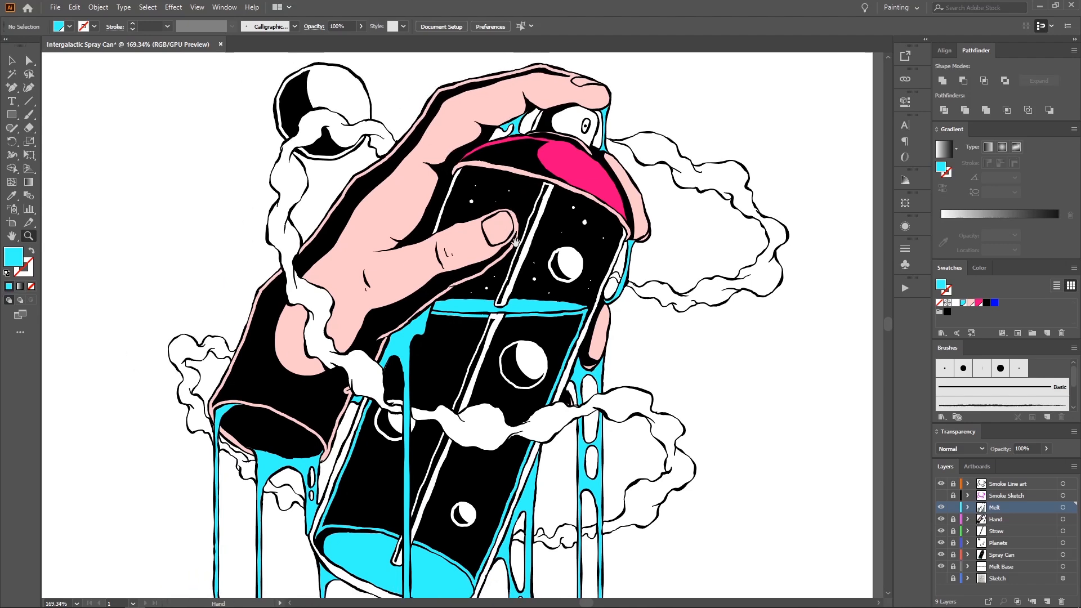
Step: Show only the Planets layer and select the white shapes of all five planets
alt+click(940, 543)
alt+click(940, 542)
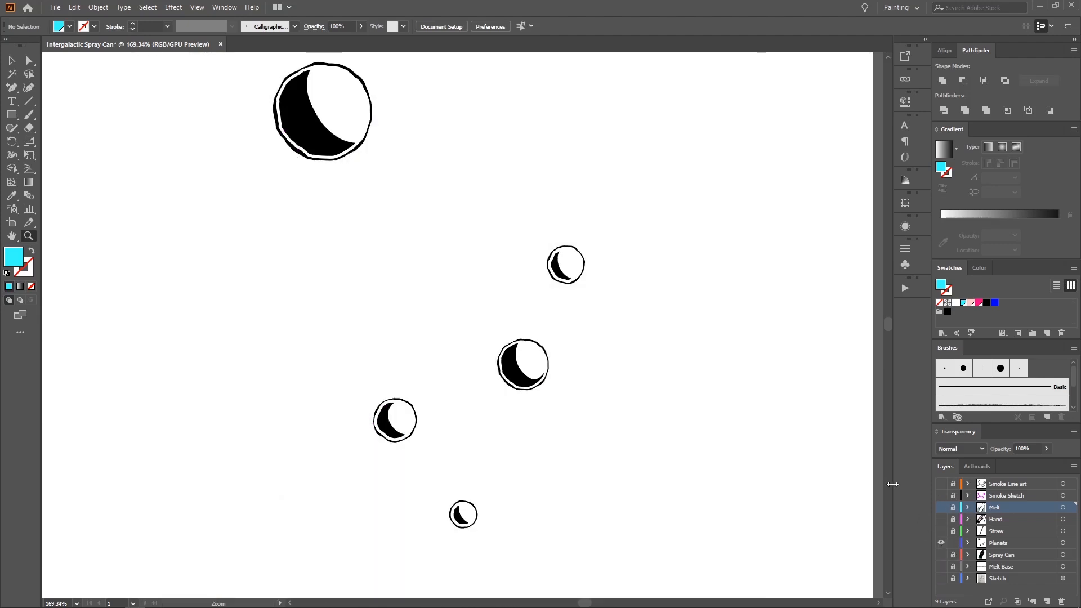
key(a)
click(355, 121)
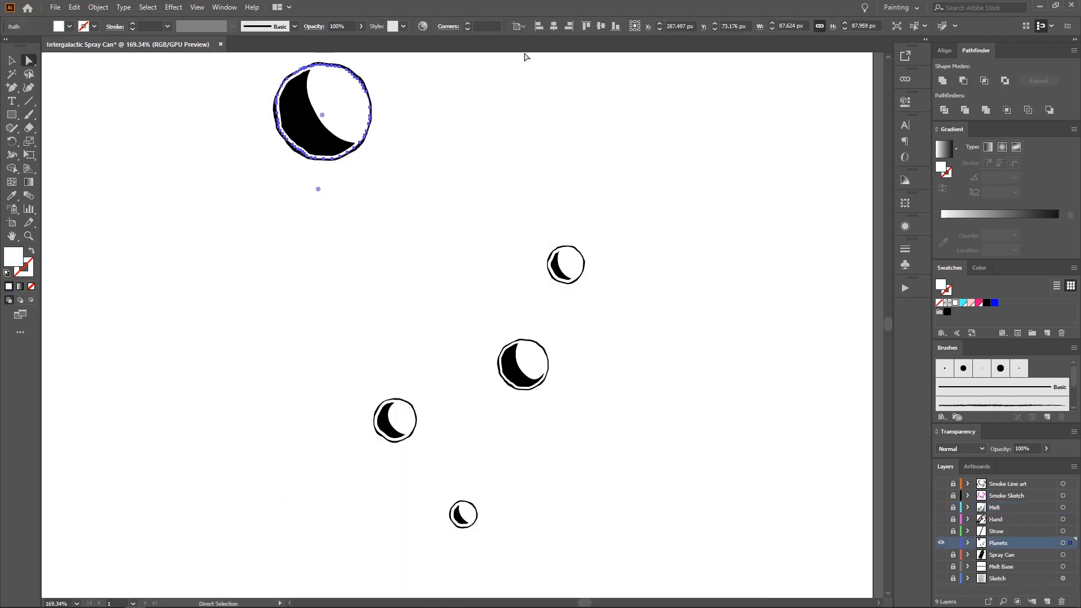
key(ctrl+a)
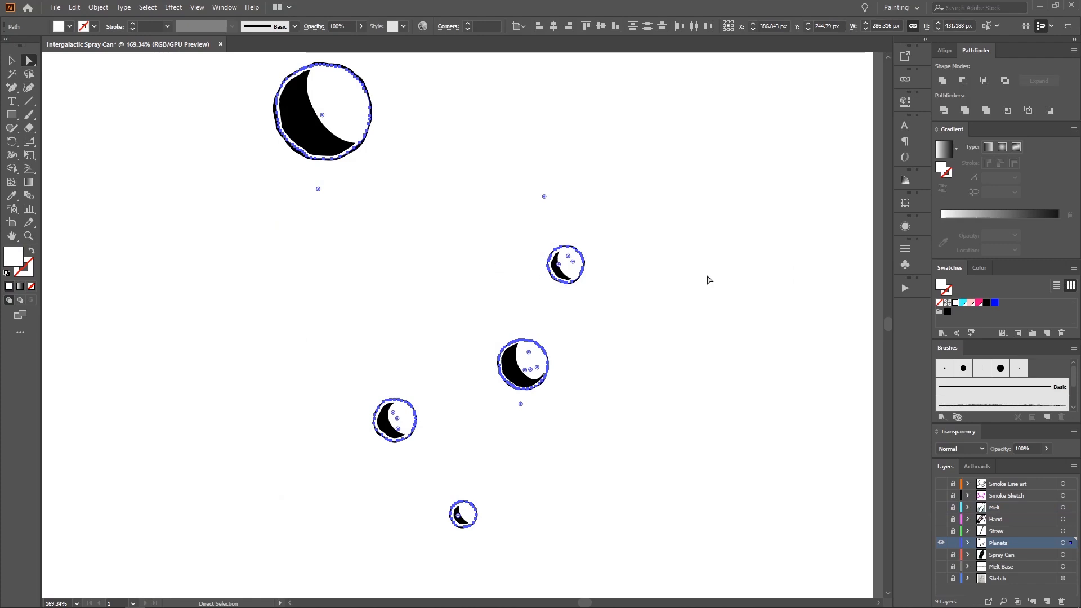
Step: Fill the selected planets with a new global periwinkle swatch of about R 129, G 130, B 255, and deselect them
click(1046, 333)
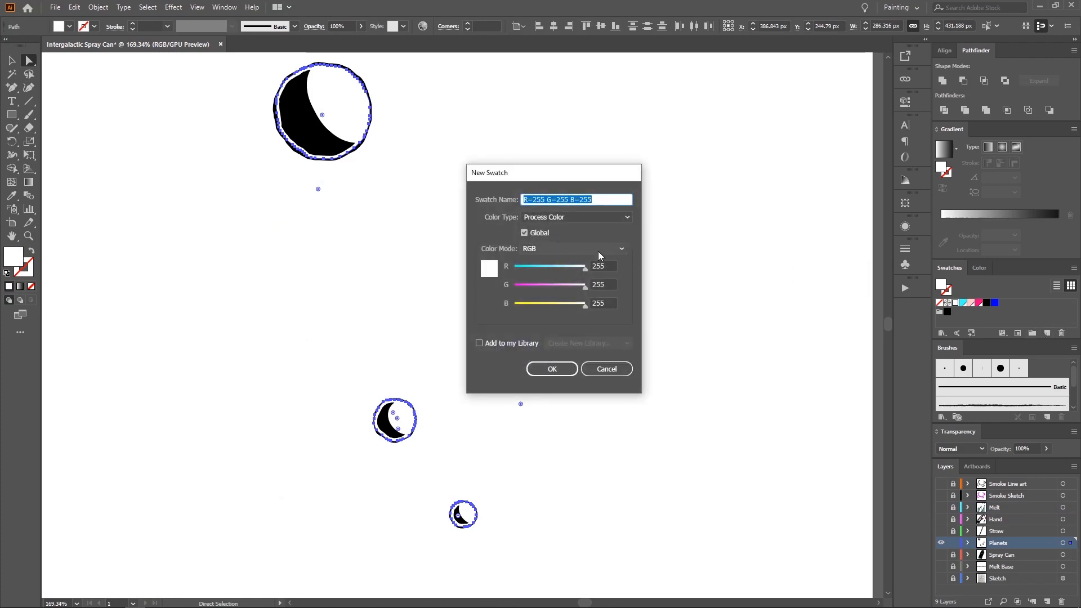
mouse_move(547, 287)
mouse_down()
mouse_move(512, 286)
mouse_move(550, 287)
mouse_up()
click(555, 267)
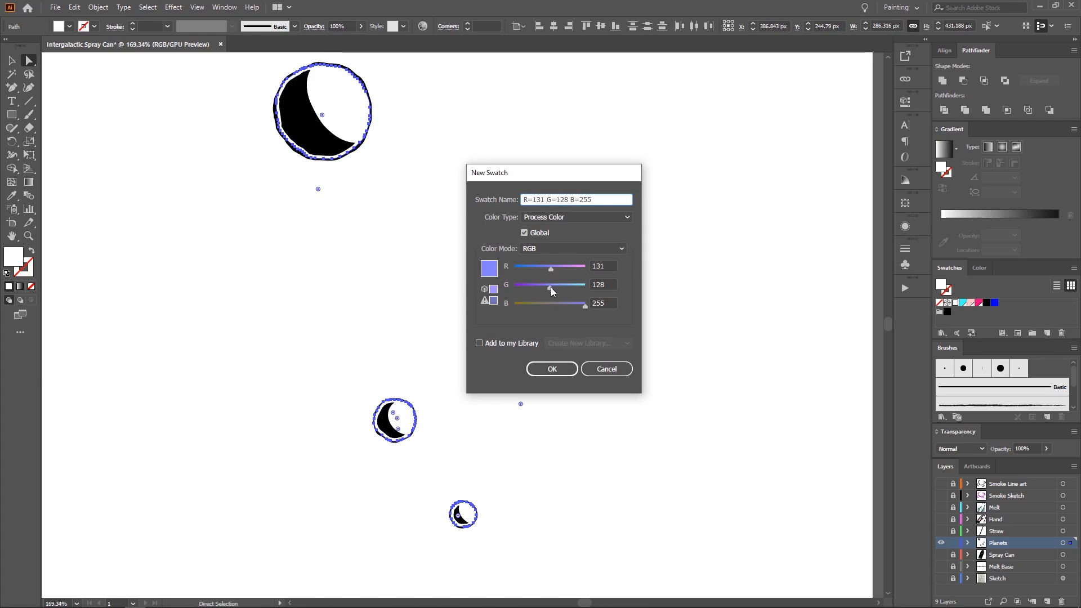
click(609, 265)
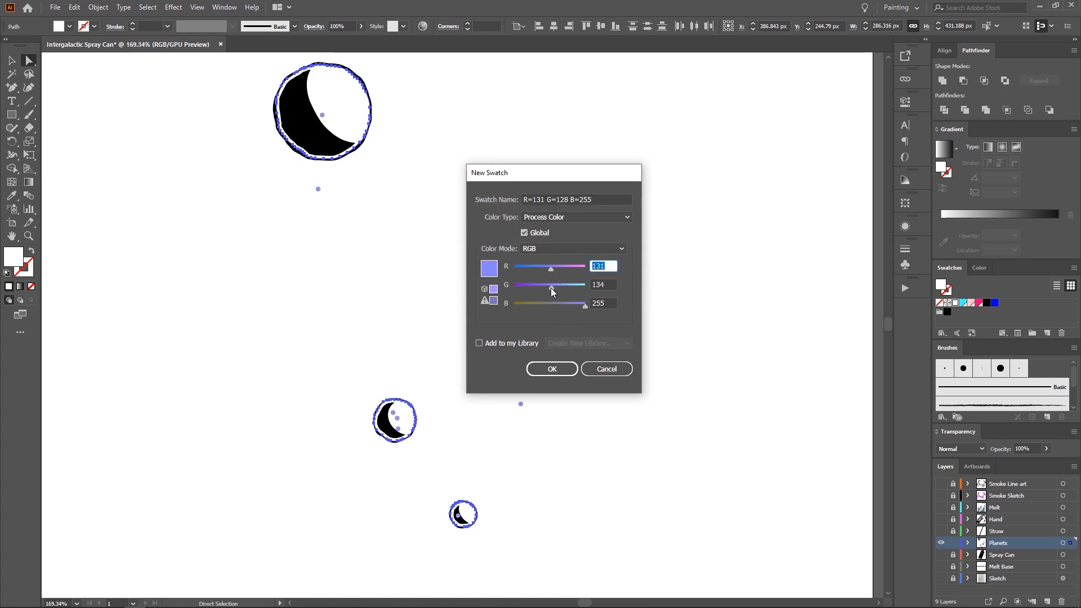
text(129)
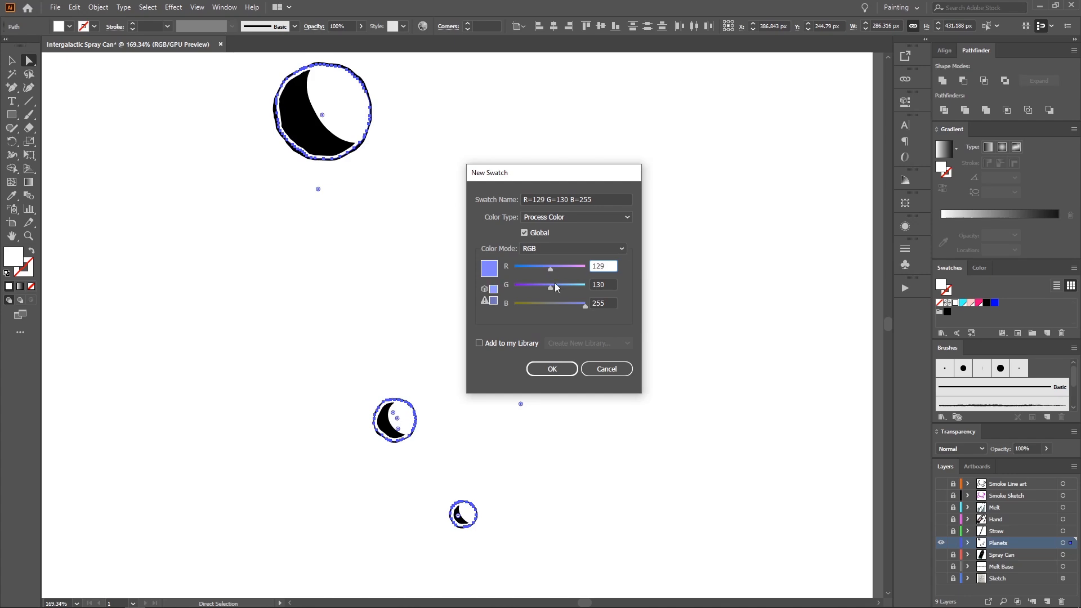
click(559, 369)
click(700, 364)
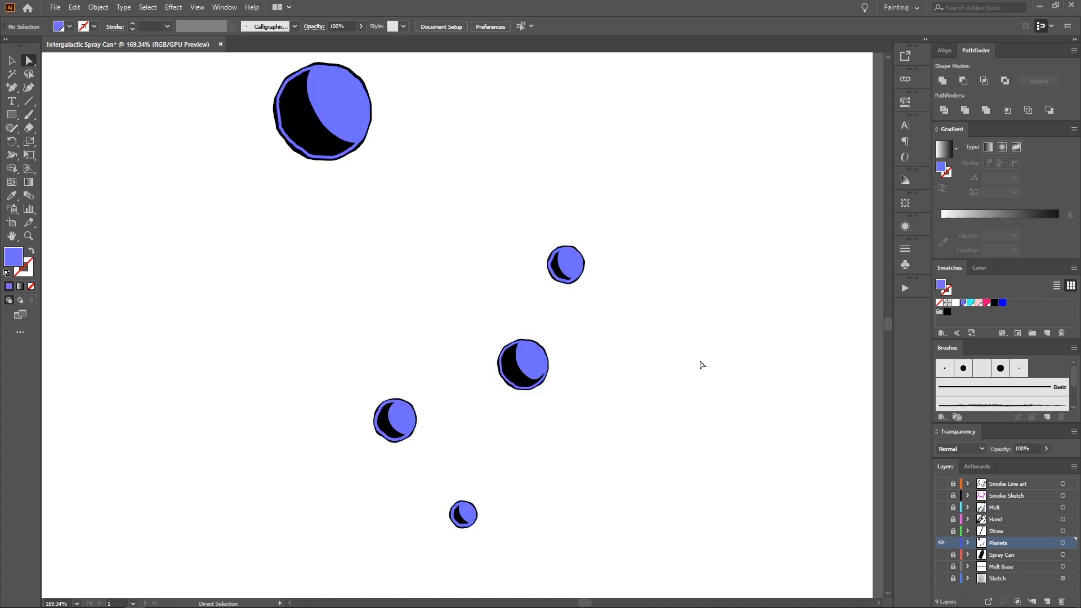
Step: Show all the layers again and hide the Sketch layer
alt+click(941, 543)
scroll(709, 346, down, 1)
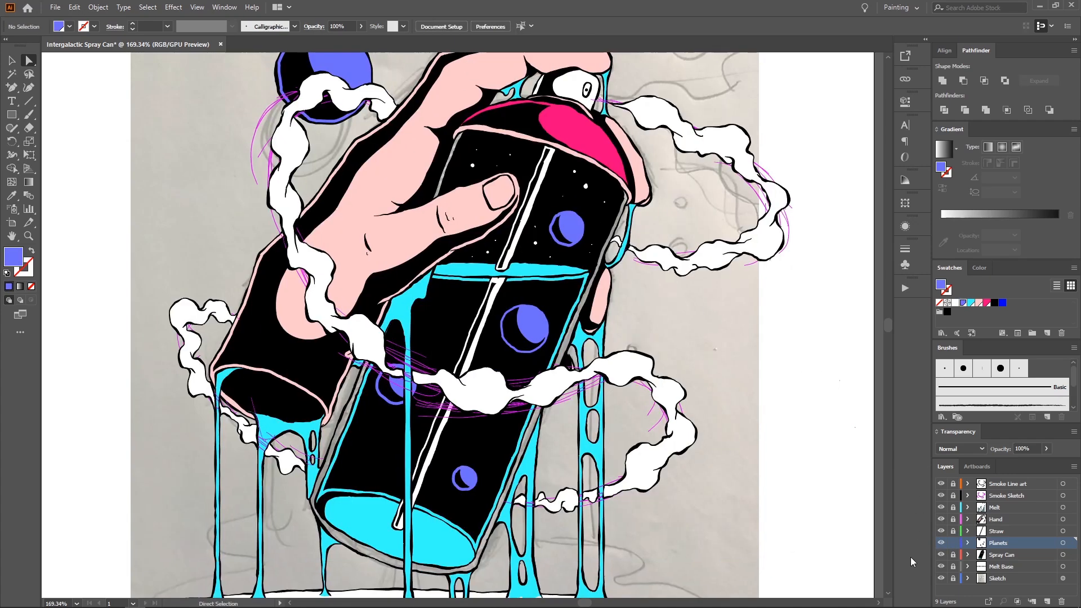
click(941, 578)
key(z)
drag(523, 340, 450, 341)
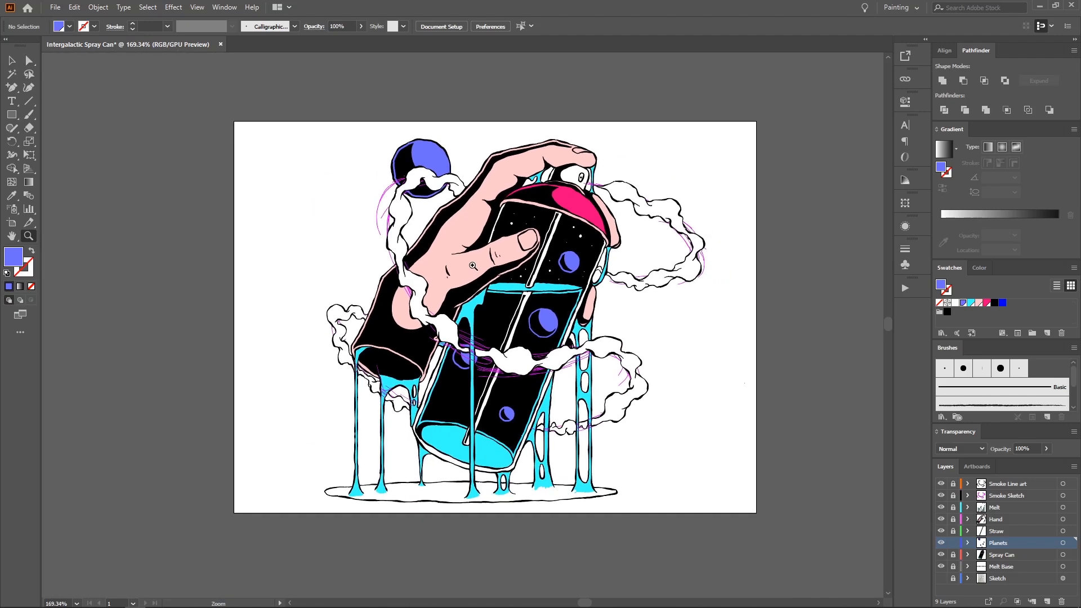
drag(536, 218, 558, 206)
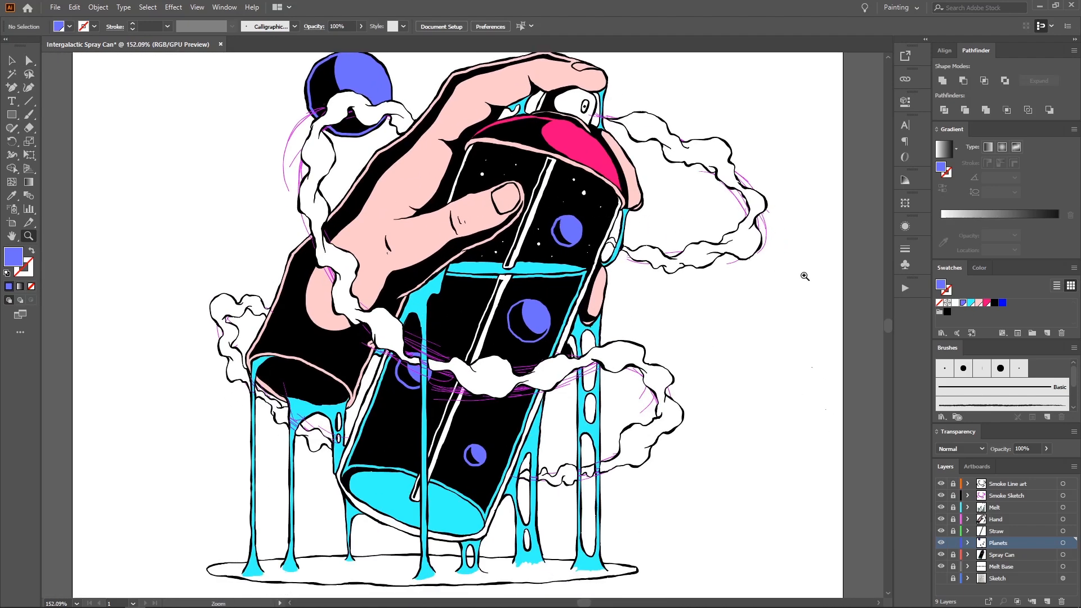
double_click(994, 304)
click(88, 141)
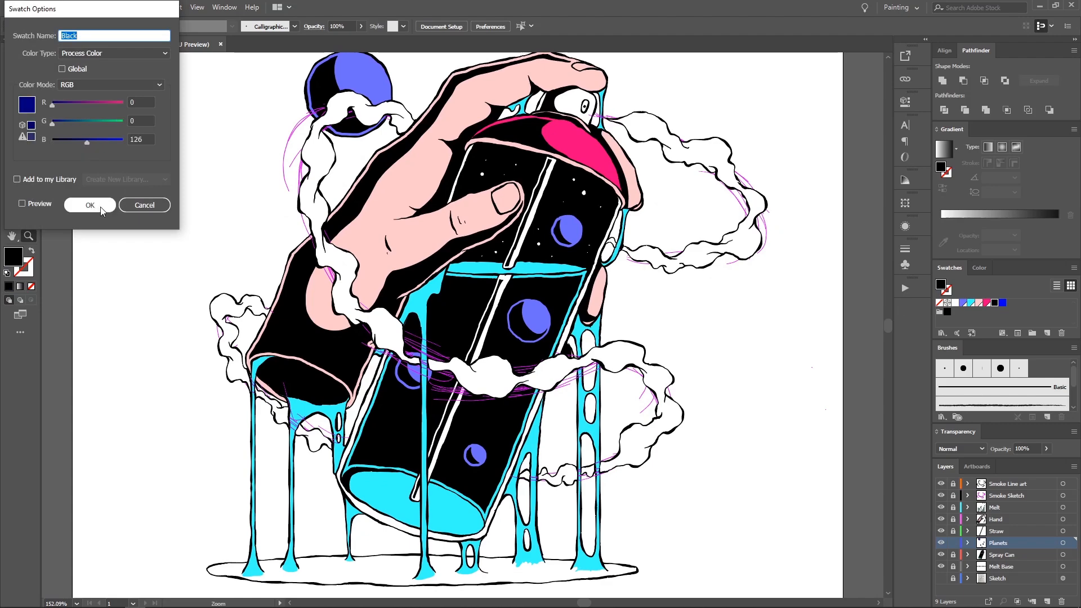
click(101, 205)
key(ctrl+z)
click(139, 211)
scroll(218, 193, right, 5)
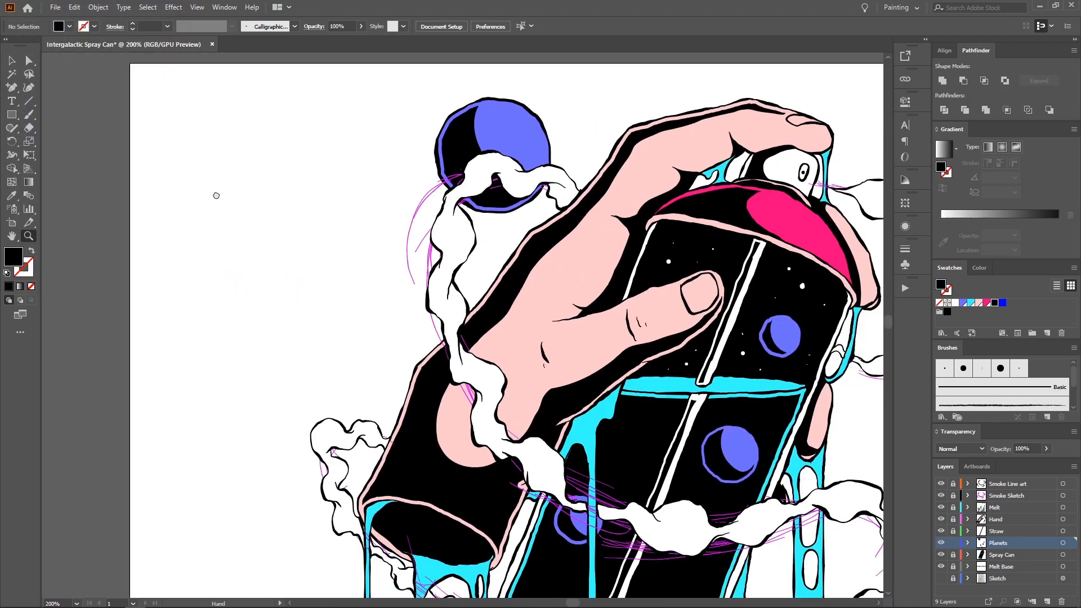
Step: Unlock the artwork layers and select every black shape matching the fill of the can's upper section
key(a)
scroll(562, 315, down, 3)
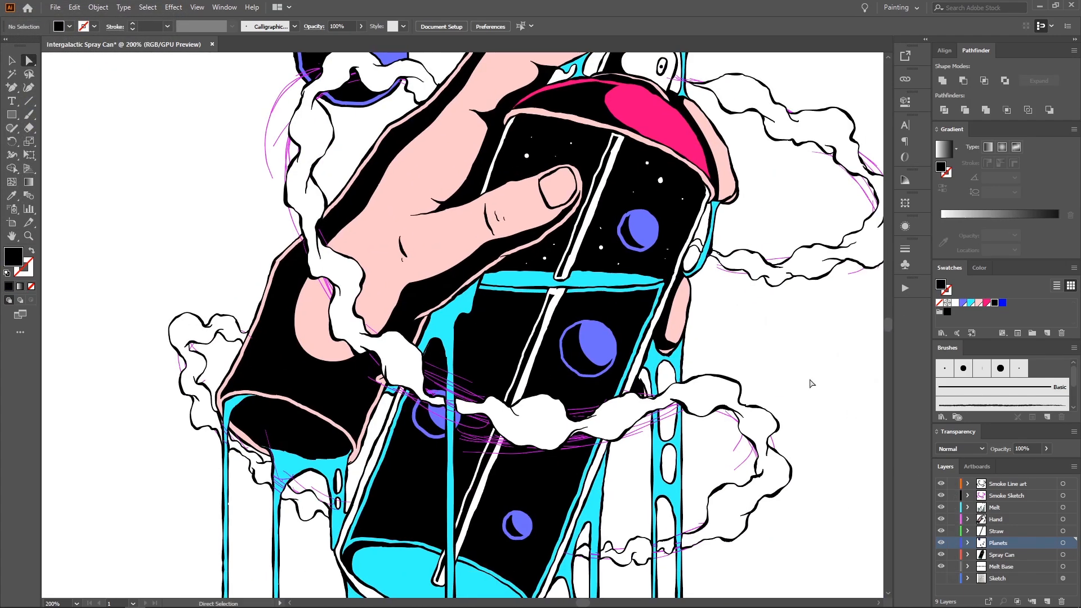
scroll(812, 383, up, 2)
click(646, 246)
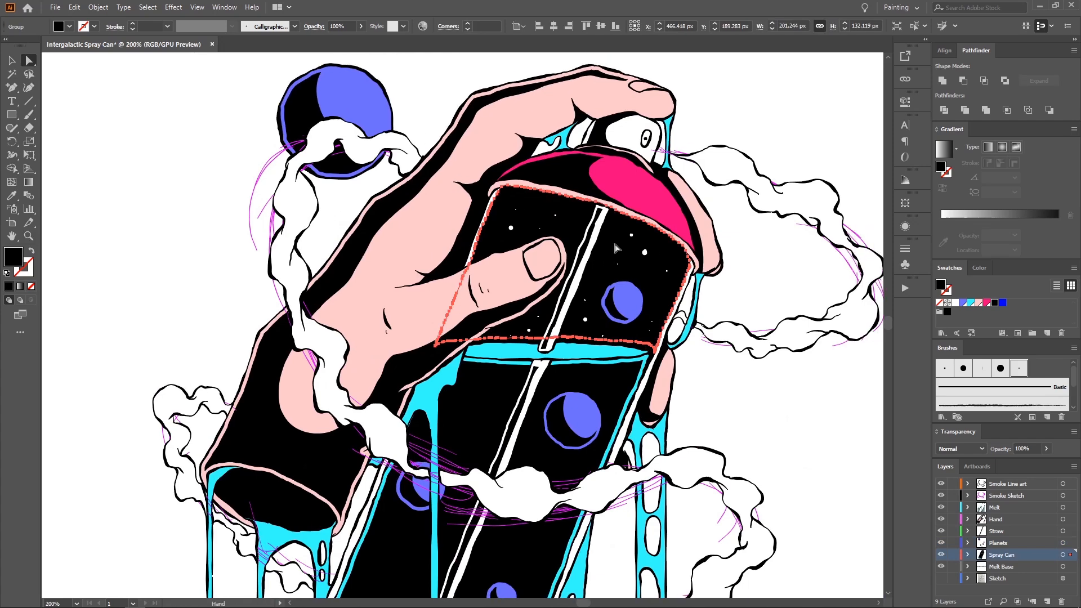
key(z)
drag(615, 248, 561, 173)
click(853, 26)
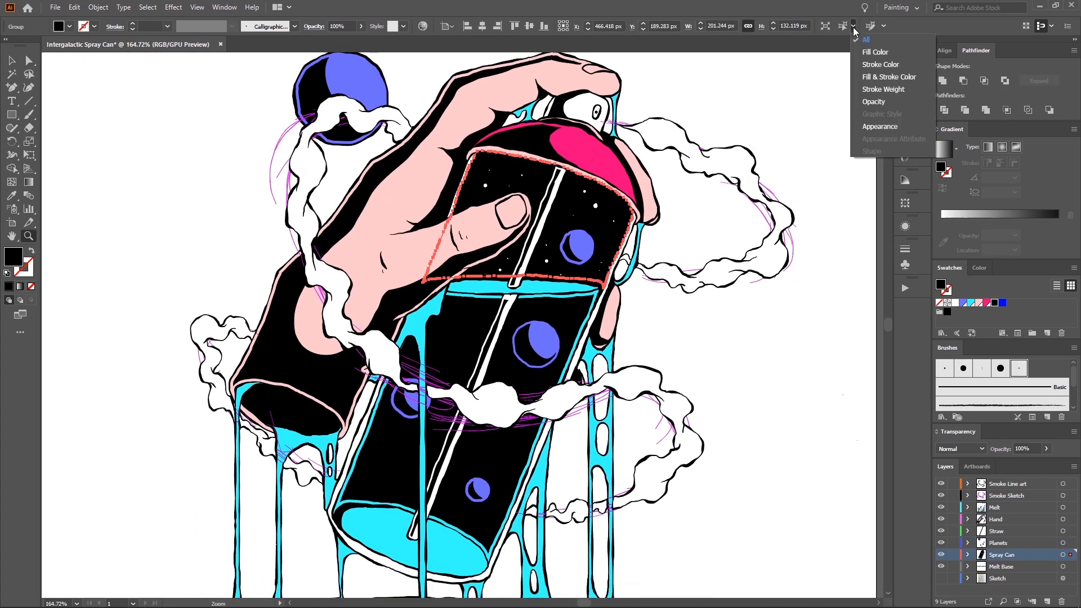
click(846, 30)
click(845, 30)
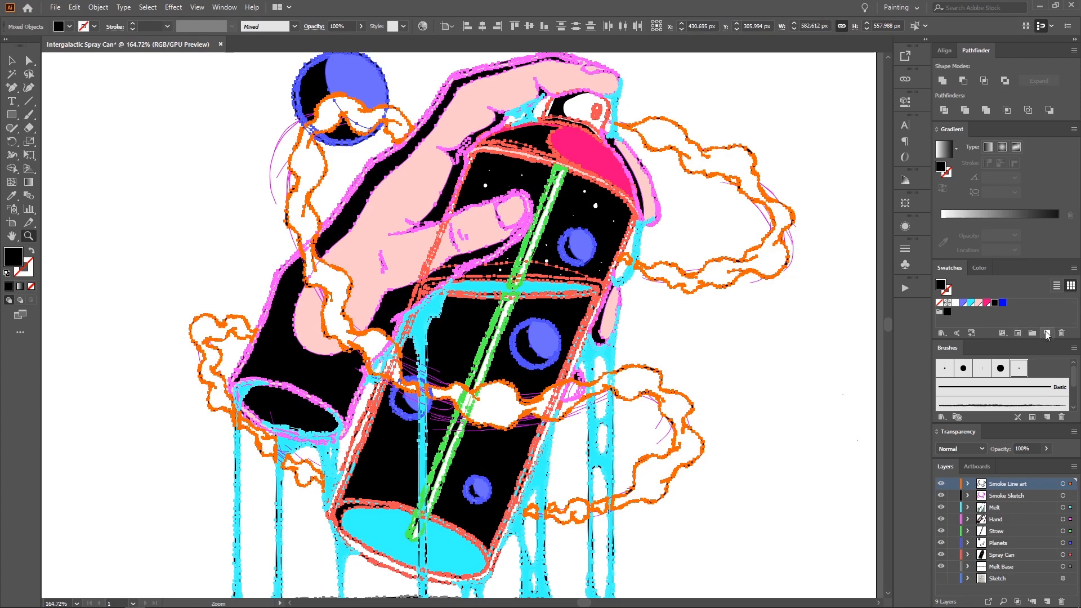
Step: Recolour the selected black shapes with a new global dark navy swatch made by raising only the blue value, and deselect them
click(1047, 333)
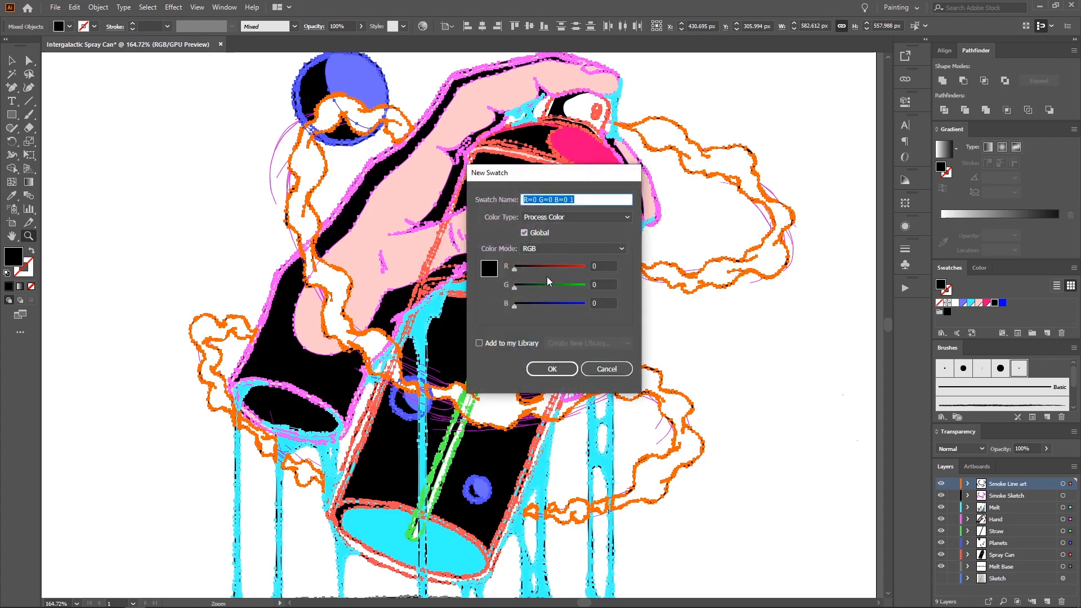
drag(514, 305, 534, 306)
click(551, 368)
key(a)
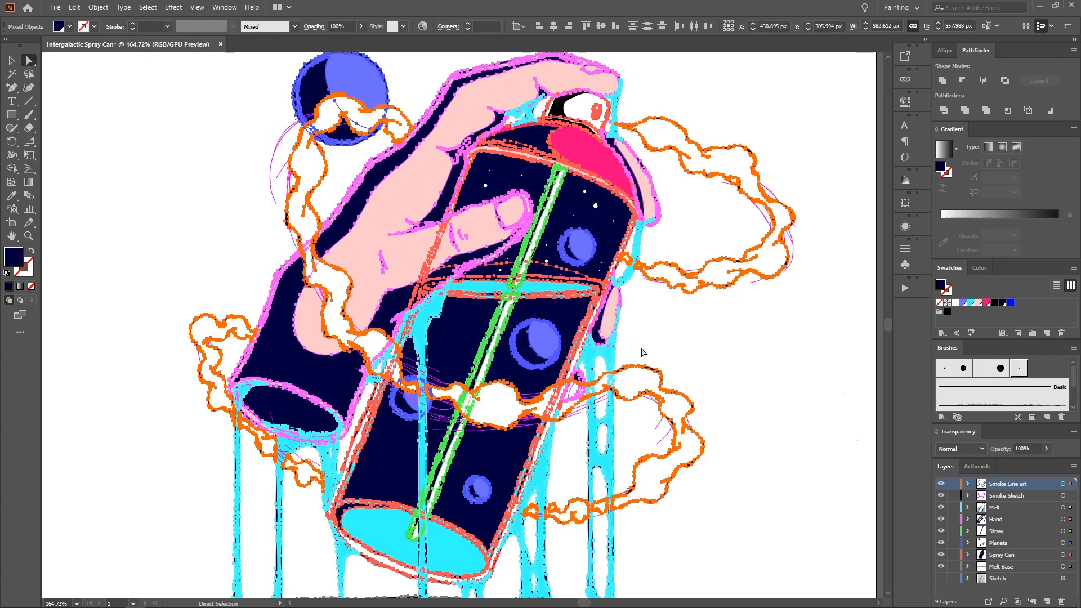
key(v)
click(651, 338)
Step: Hide the Smoke Sketch layer and isolate the Straw layer
key(z)
drag(652, 336, 496, 259)
mouse_move(496, 259)
mouse_down()
mouse_move(515, 260)
mouse_move(535, 233)
mouse_move(515, 281)
mouse_move(477, 238)
mouse_move(489, 238)
mouse_up()
click(941, 496)
key(v)
click(490, 241)
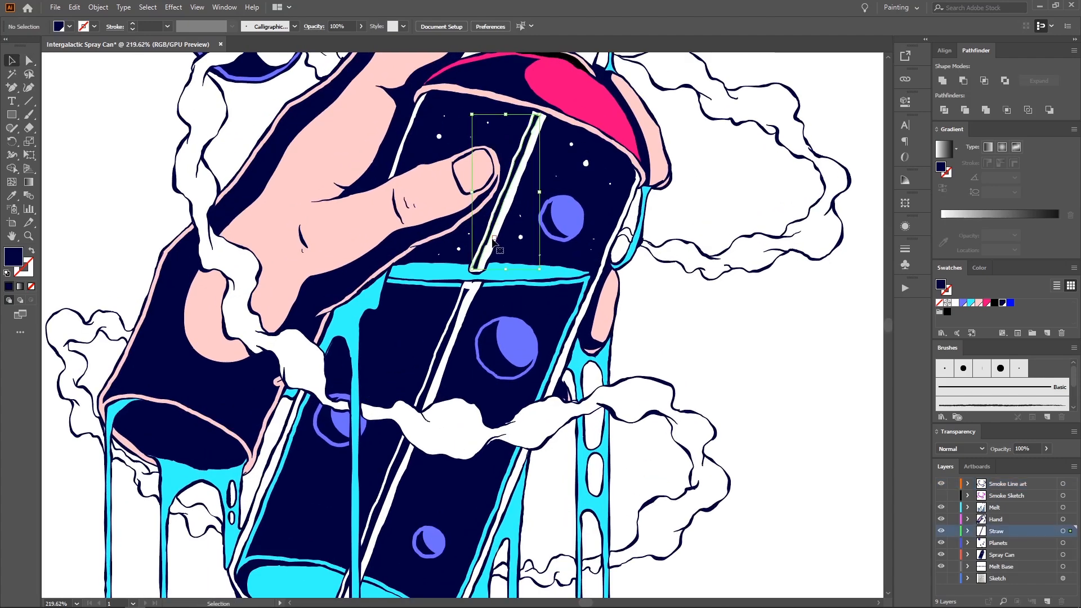
alt+click(943, 530)
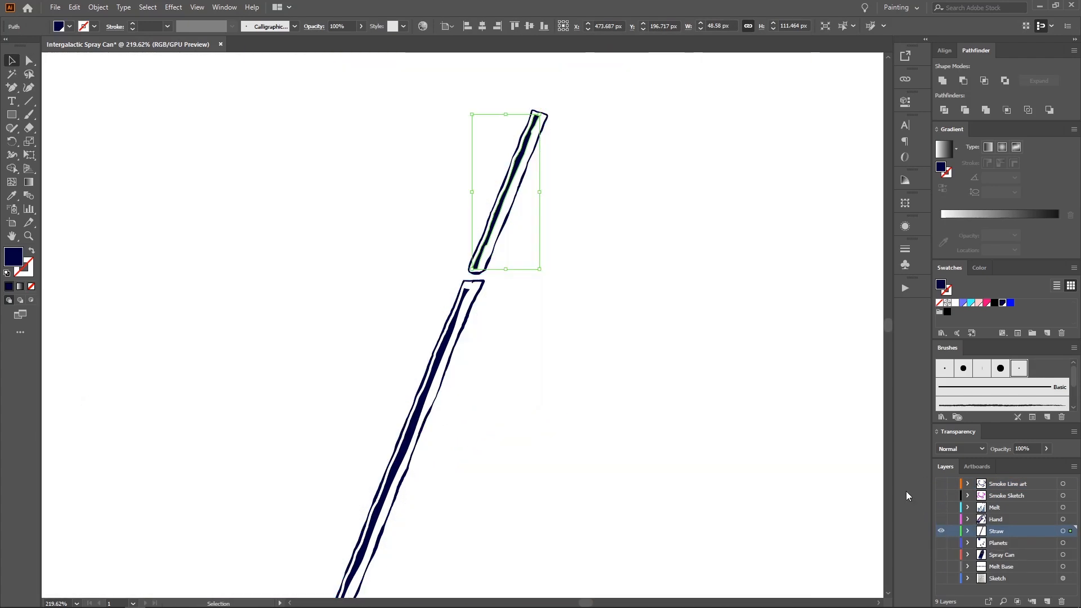
Step: Select the white shapes of both straw pieces and fill them with the periwinkle swatch
key(a)
click(501, 241)
click(485, 257)
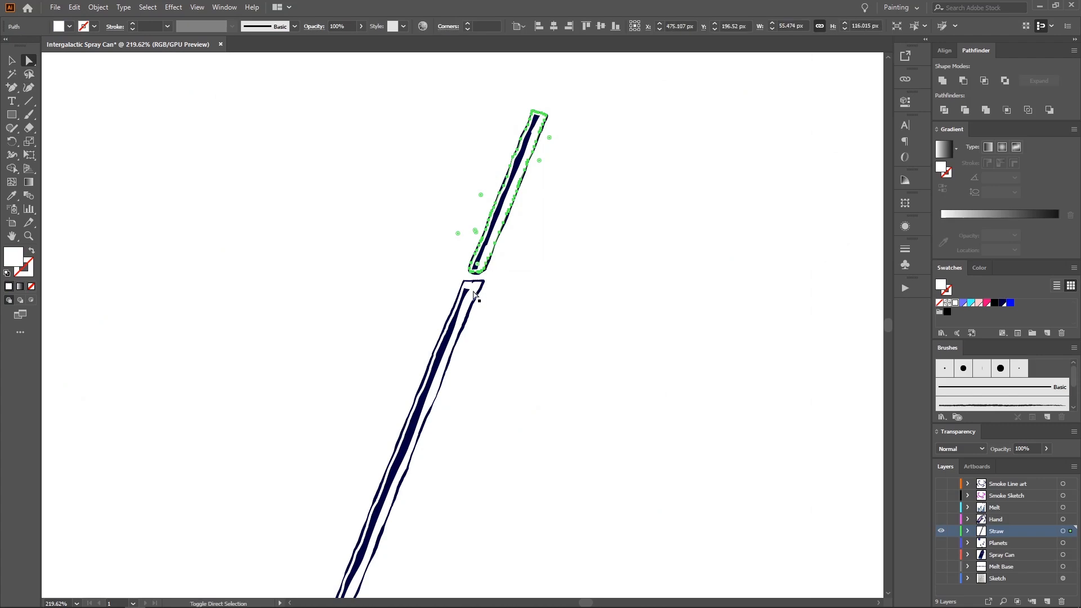
shift+click(474, 290)
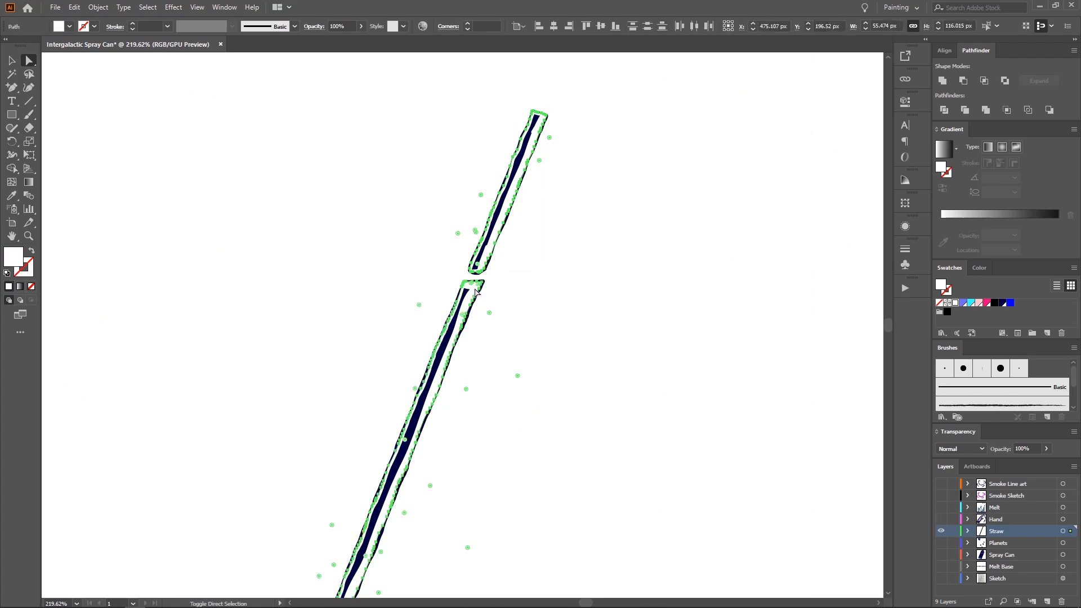
click(963, 303)
scroll(516, 231, down, 1)
Step: Slice both straw shapes into diagonal stripe segments with the Knife tool and deselect them
click(29, 128)
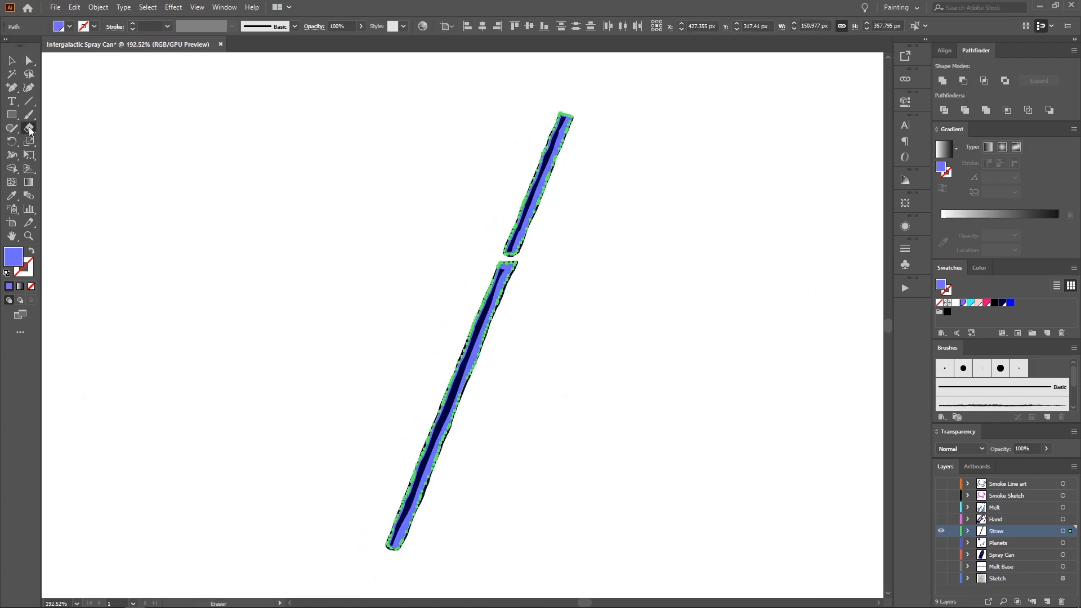
mouse_move(29, 129)
mouse_down()
mouse_move(67, 142)
mouse_move(67, 156)
mouse_up()
drag(444, 334, 544, 288)
drag(413, 427, 449, 431)
key(a)
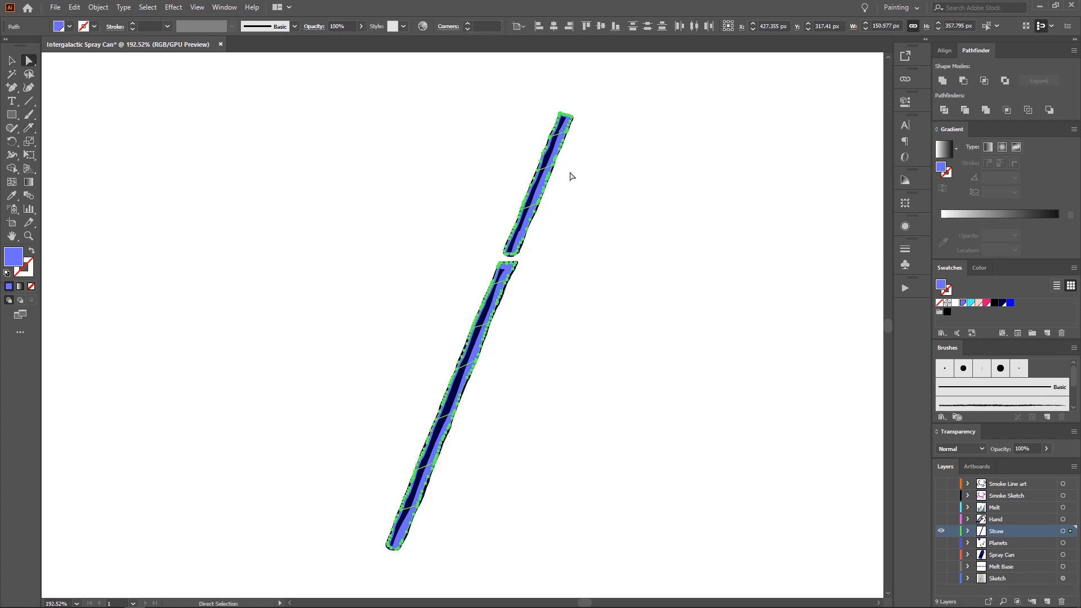
click(571, 175)
key(z)
drag(546, 116, 600, 125)
key(a)
click(581, 135)
shift+click(548, 206)
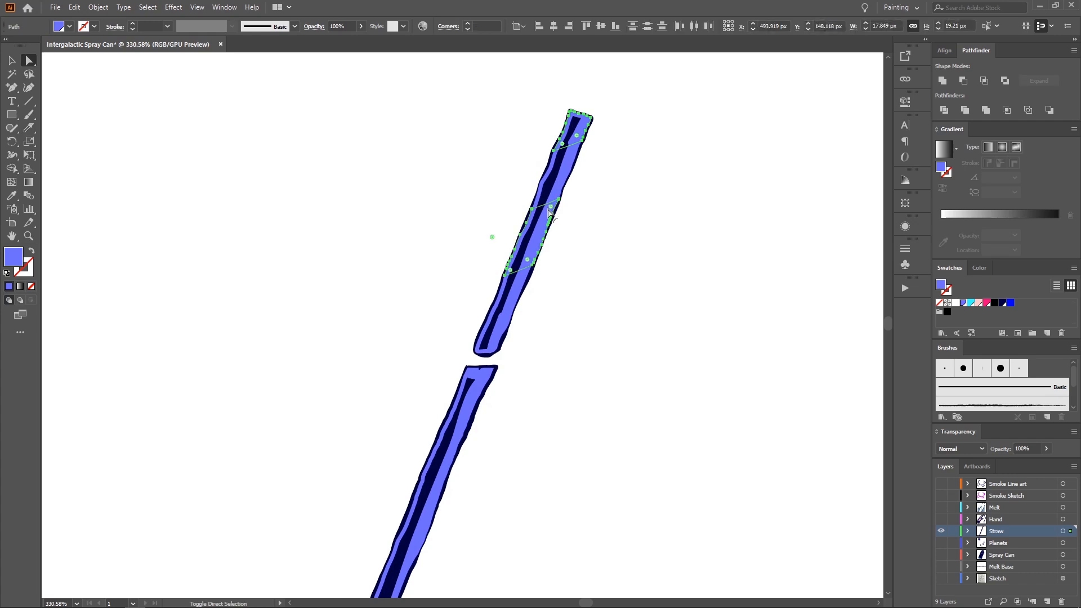
drag(511, 310, 545, 228)
shift+click(530, 282)
shift+click(529, 282)
drag(600, 101, 558, 227)
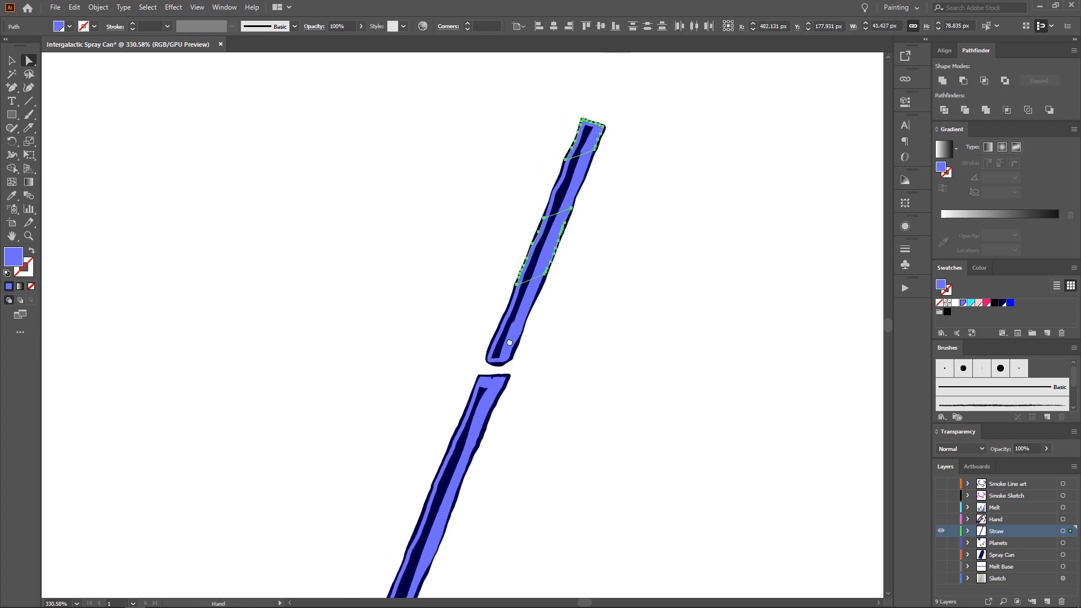
click(611, 177)
Step: Select every other segment along both straw pieces, starting with the second from the upper end, fill them white and deselect them
click(579, 188)
shift+click(523, 318)
drag(525, 314, 591, 170)
shift+click(550, 276)
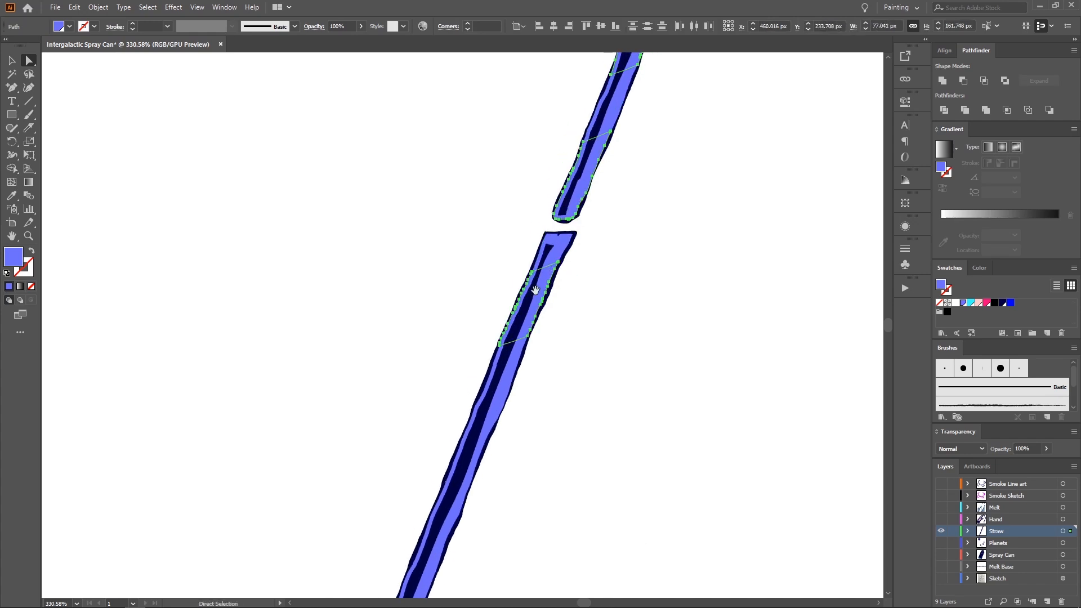
drag(501, 407, 575, 270)
shift+click(575, 270)
drag(536, 366, 487, 297)
shift+click(546, 305)
shift+click(545, 305)
shift+click(523, 366)
alt+click(519, 315)
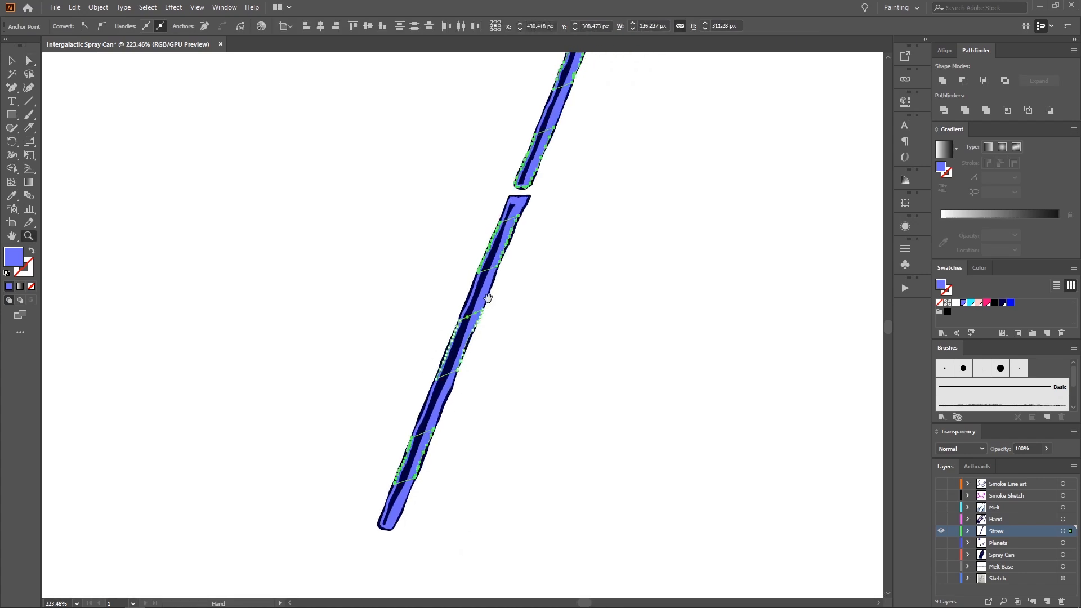
click(954, 304)
drag(663, 250, 621, 286)
ctrl+click(643, 243)
drag(571, 257, 580, 322)
drag(596, 282, 534, 283)
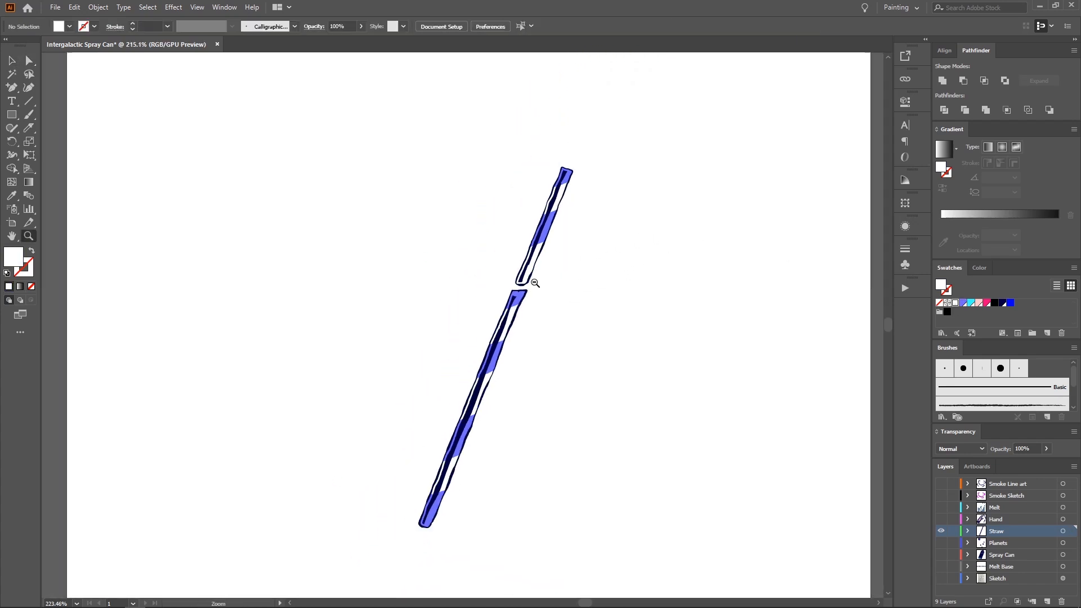
alt+click(535, 283)
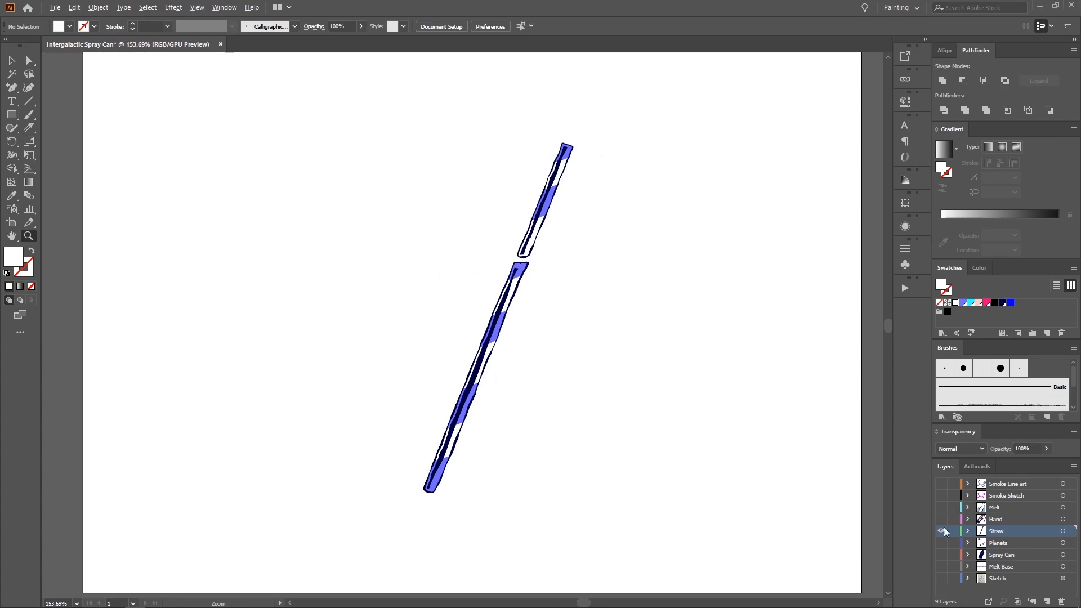
Step: Make all the layers visible again around the striped straw
alt+click(941, 531)
drag(661, 141, 556, 215)
mouse_move(554, 215)
mouse_down()
mouse_move(623, 210)
mouse_move(589, 167)
mouse_move(572, 181)
mouse_up()
Step: Select all the white star dots in the can's upper section, set their stroke to the cyan swatch and deselect them
key(v)
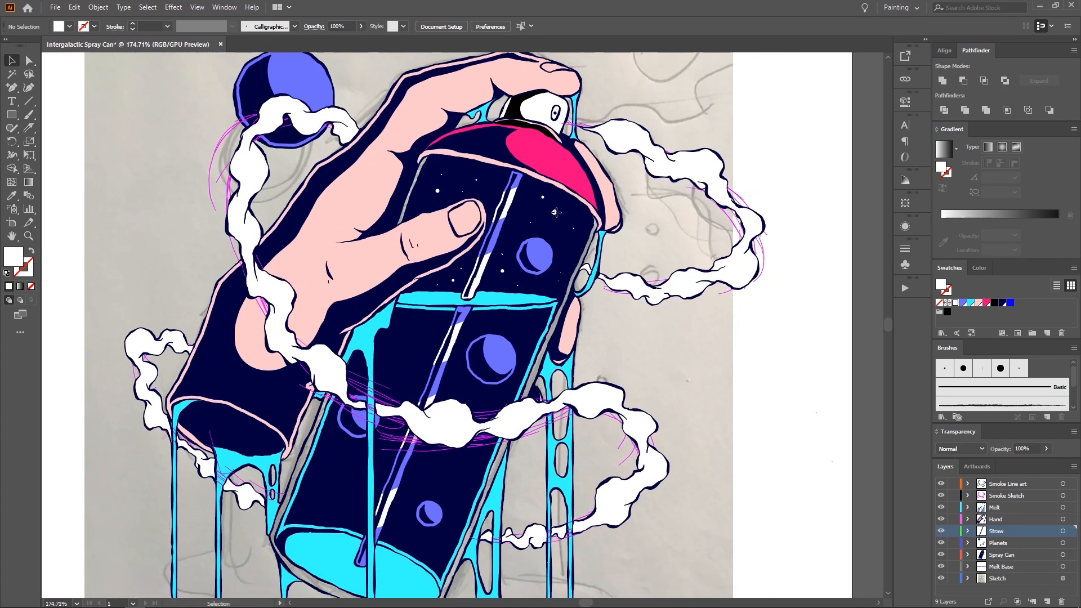
click(554, 212)
click(843, 26)
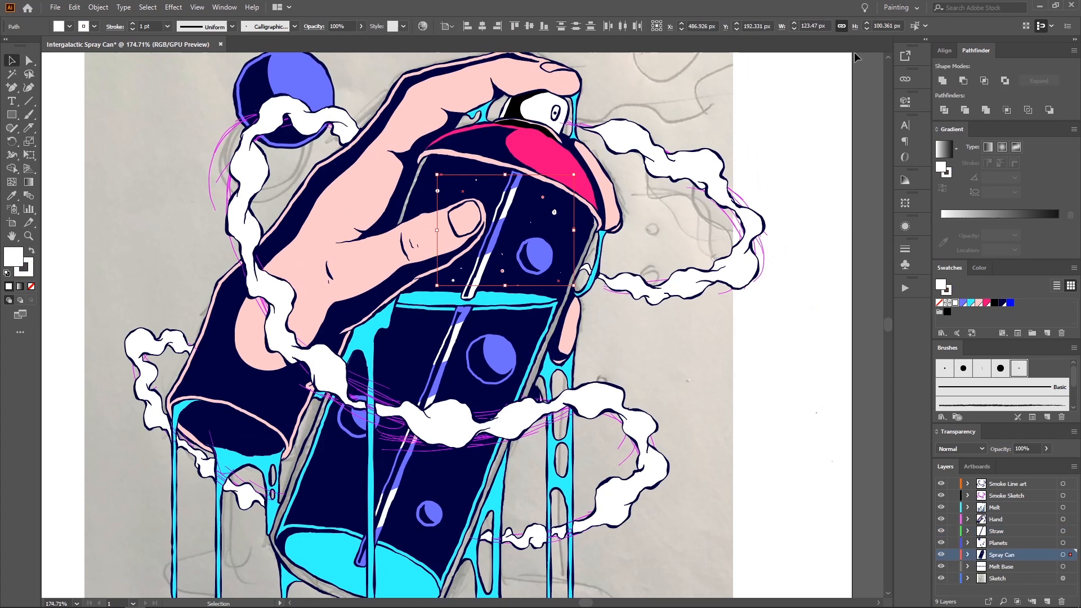
key(x)
click(971, 303)
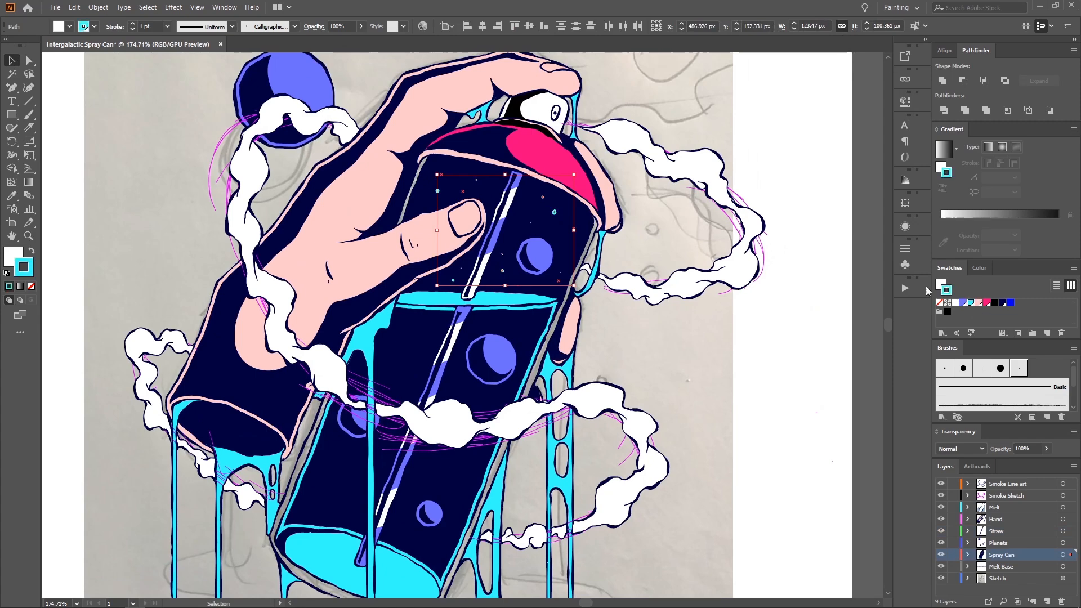
key(a)
click(752, 337)
Step: Hide the Smoke Sketch and Sketch layers so only the coloured artwork shows
key(z)
drag(745, 334, 596, 209)
drag(536, 308, 576, 245)
click(941, 496)
click(941, 577)
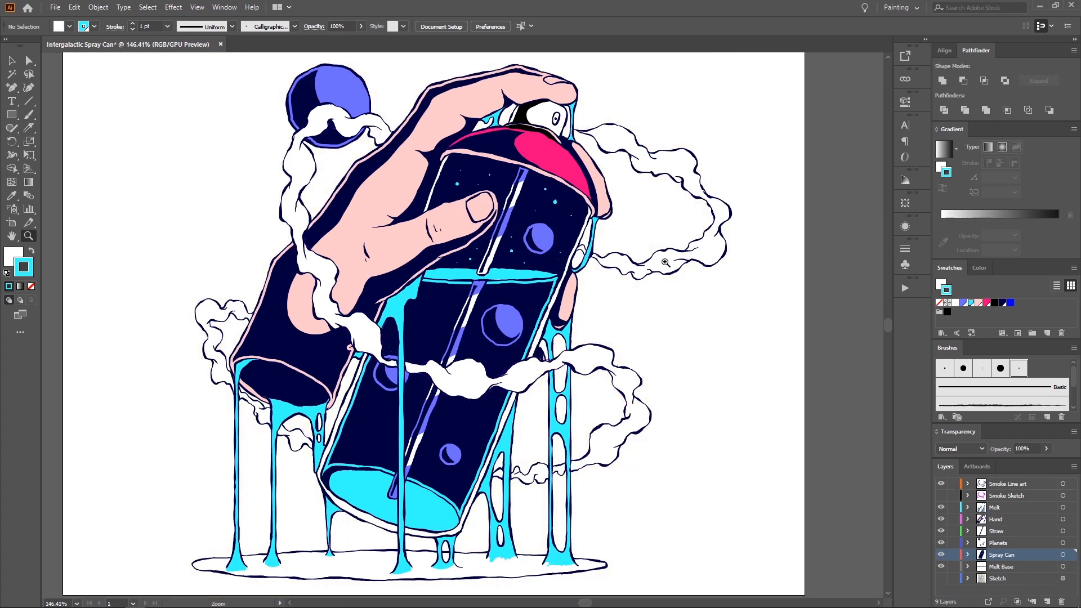
drag(653, 278, 621, 251)
drag(622, 251, 611, 275)
key(alt+Tab)
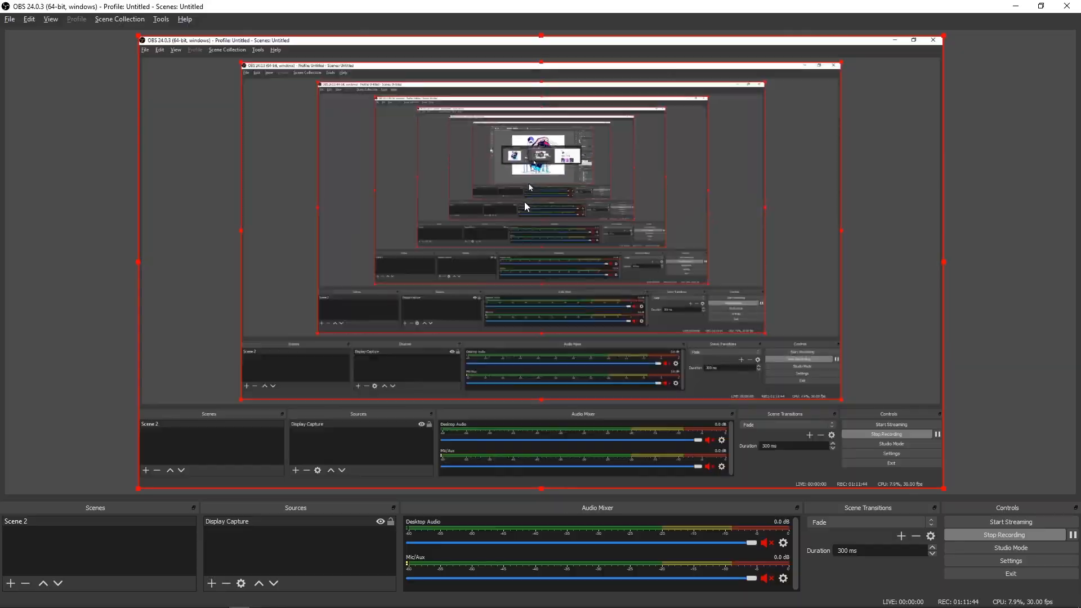
key(alt+Tab)
key(super)
text(inter)
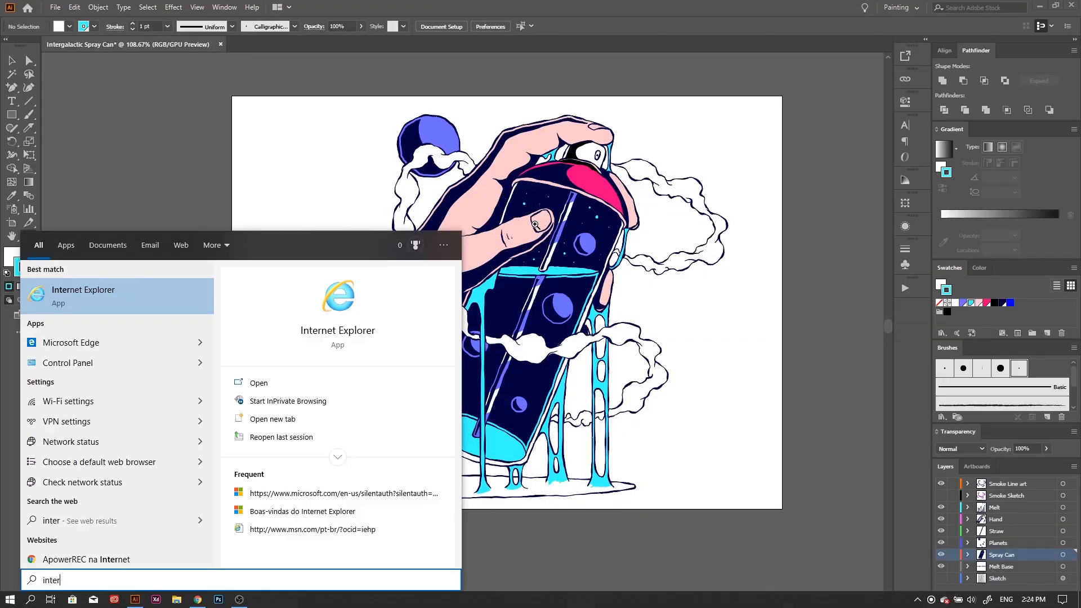
key(Escape)
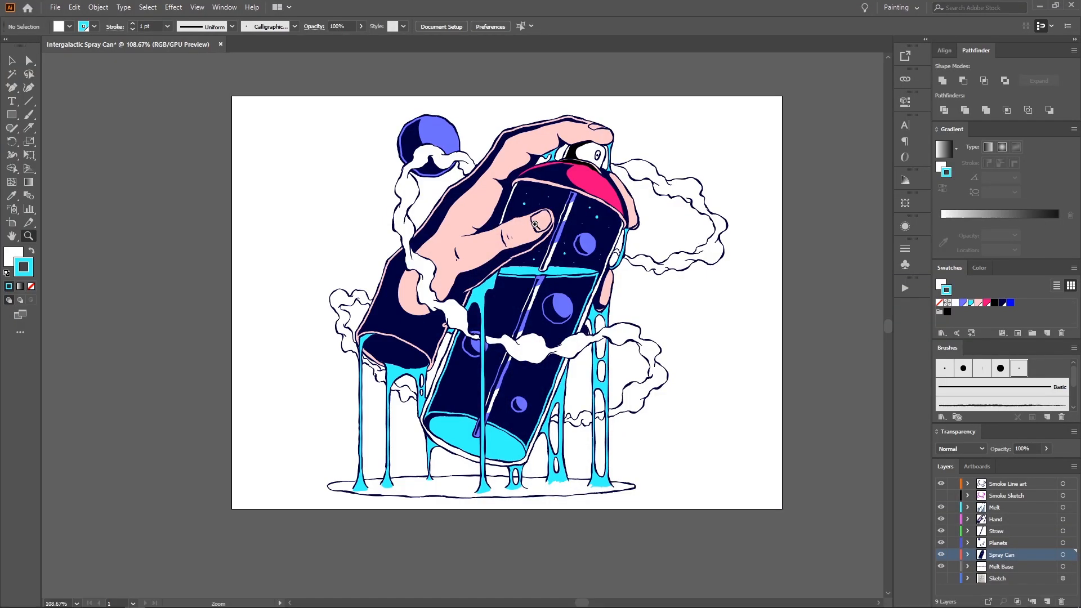
Step: Fill the white puddle shape beneath the can with the cyan sampled from the drips and deselect it
drag(407, 308, 473, 310)
key(a)
click(419, 488)
drag(550, 416, 567, 453)
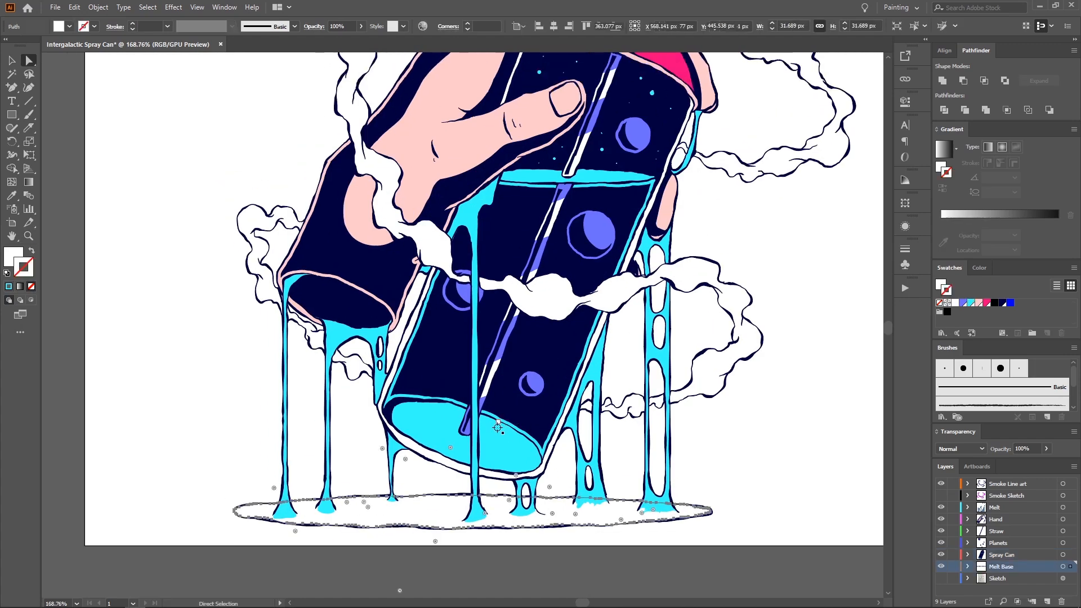
key(i)
click(506, 449)
key(v)
click(423, 472)
Step: Create a new layer directly above the Sketch layer
key(z)
drag(417, 469, 356, 467)
drag(418, 362, 406, 389)
drag(406, 389, 429, 370)
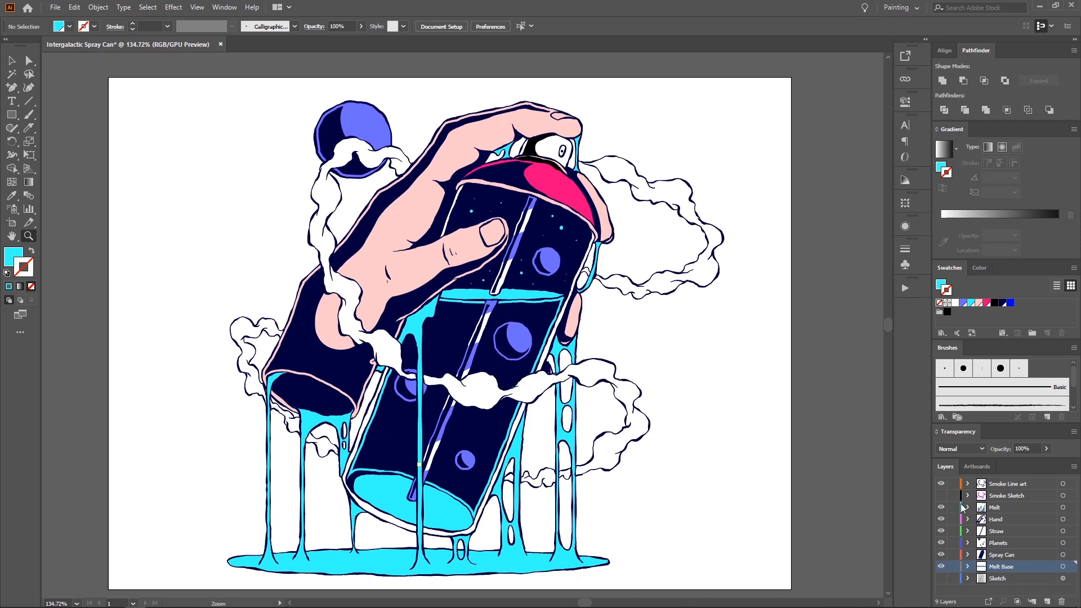
click(1012, 578)
click(1047, 601)
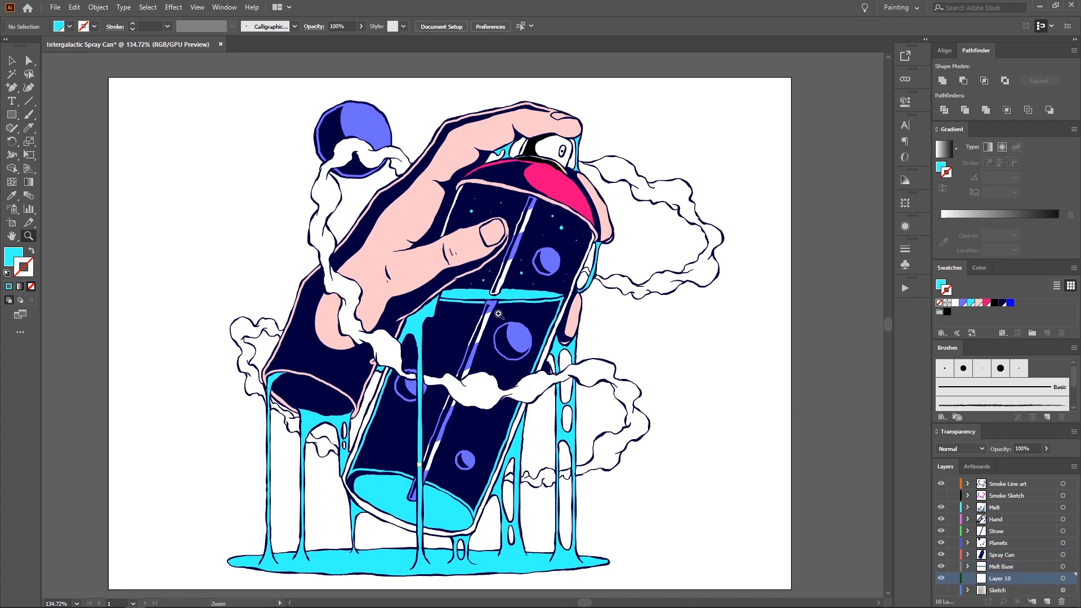
Step: Try to recolour the nozzle's black shadow and the black strip beneath it together using navy sampled from the can's top
scroll(431, 272, up, 1)
mouse_move(558, 148)
mouse_down()
mouse_move(571, 130)
mouse_move(545, 162)
mouse_up()
scroll(570, 135, down, 1)
scroll(570, 142, up, 2)
ctrl+click(514, 159)
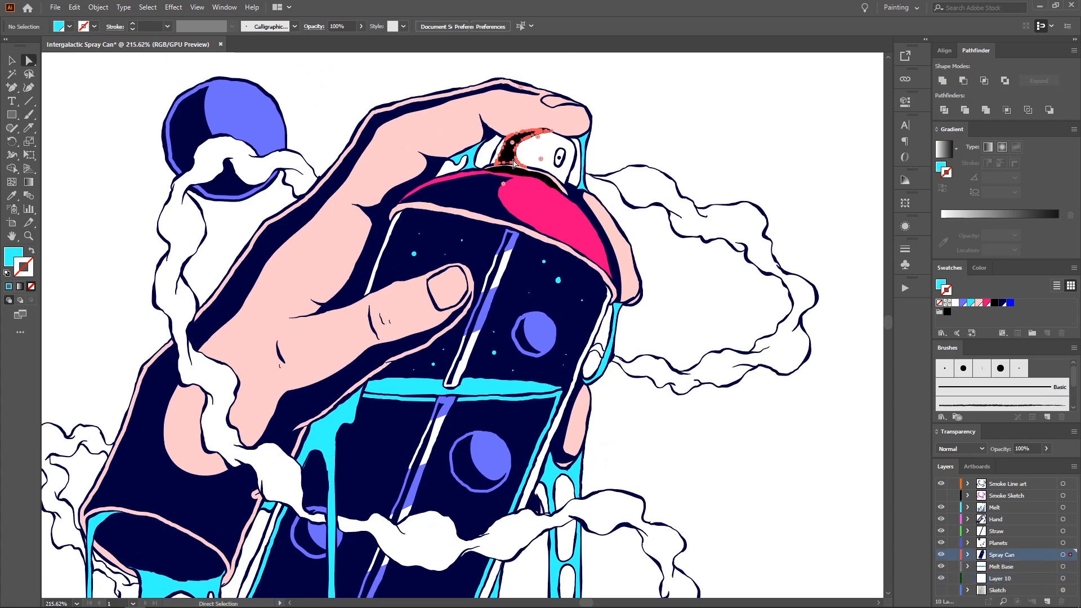
scroll(491, 156, up, 2)
key(i)
ctrl+shift+click(543, 181)
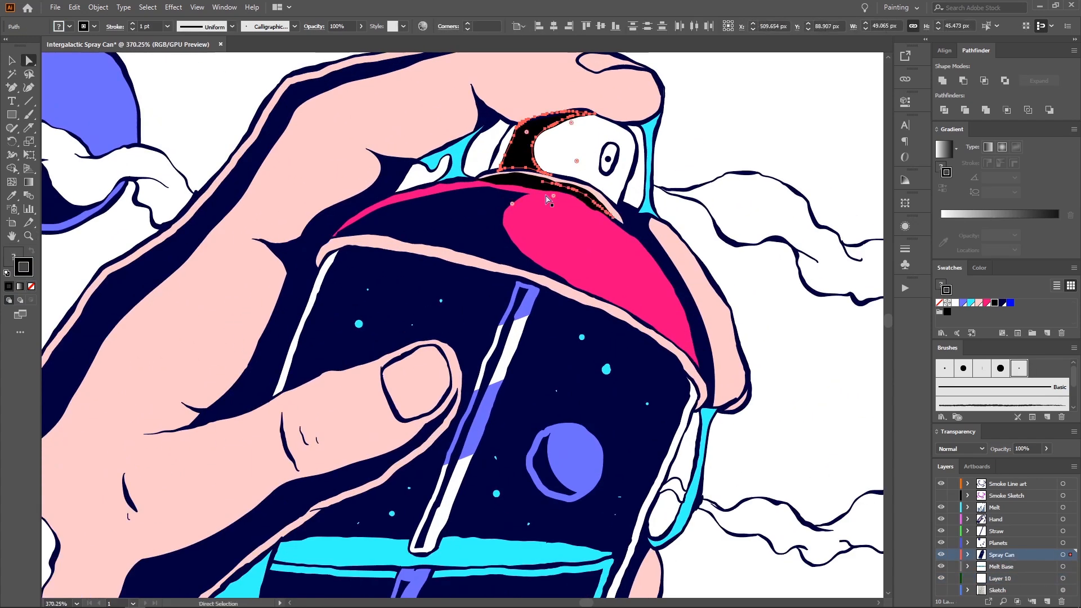
click(486, 220)
key(ctrl+z)
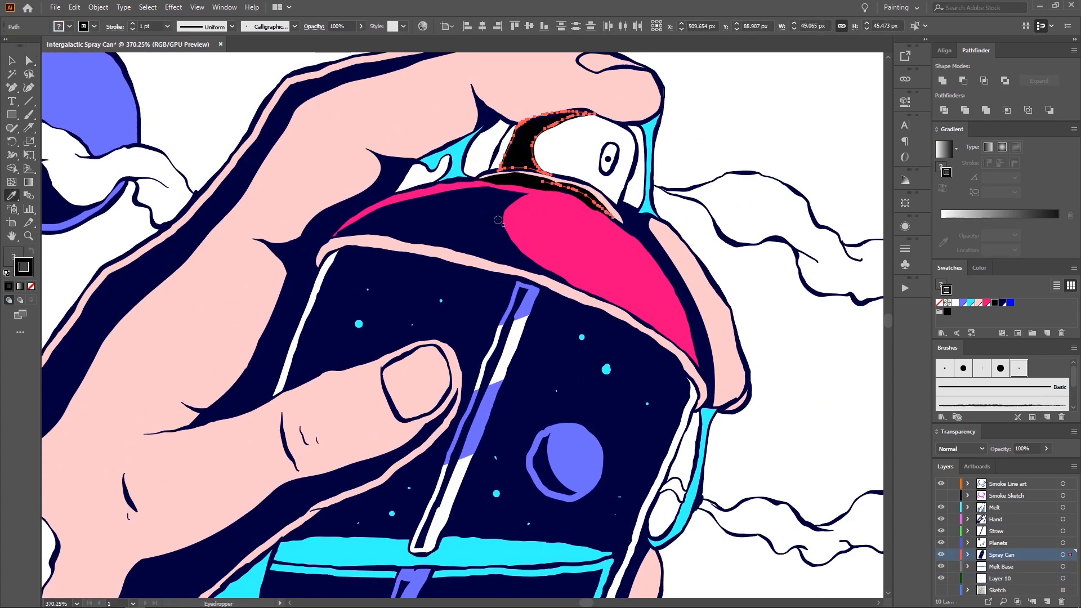
Step: Recolour the nozzle's black shadow and the black strip beneath it navy, one shape at a time
ctrl+click(696, 119)
ctrl+click(523, 149)
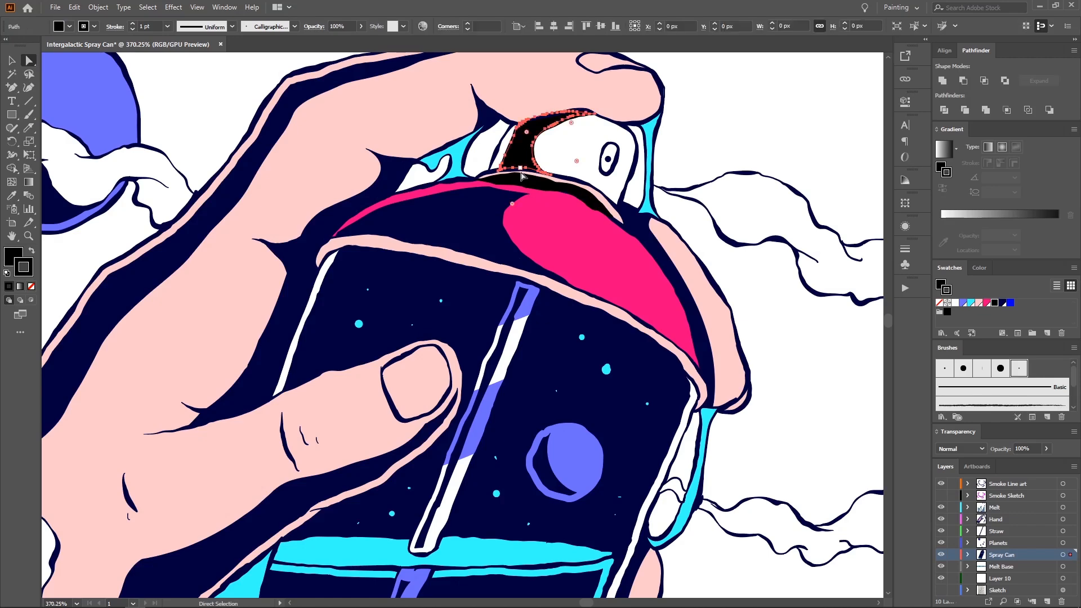
ctrl+click(525, 191)
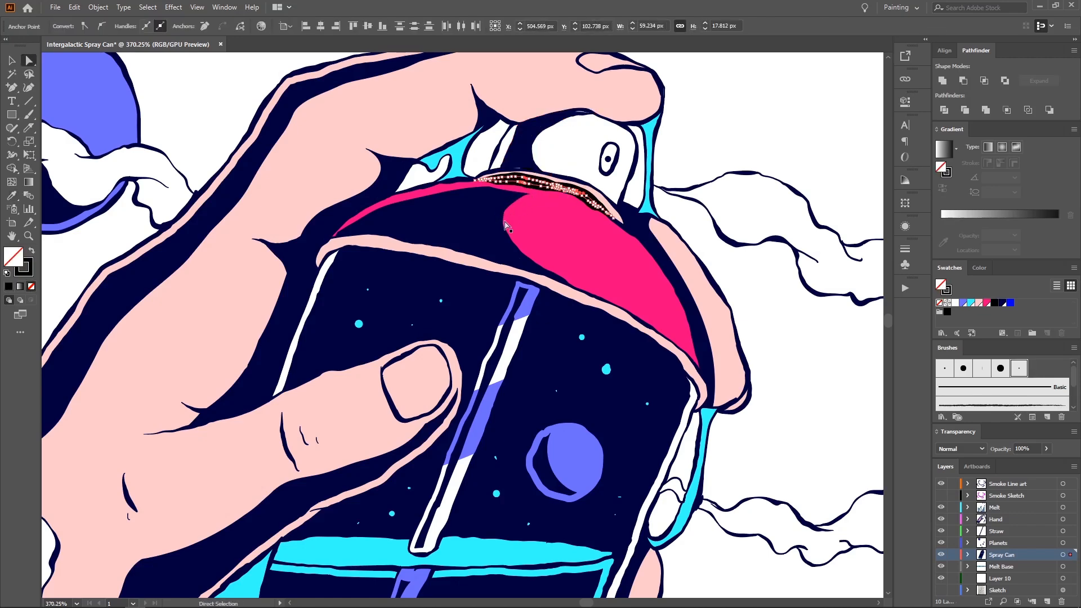
scroll(490, 242, down, 3)
scroll(507, 197, up, 4)
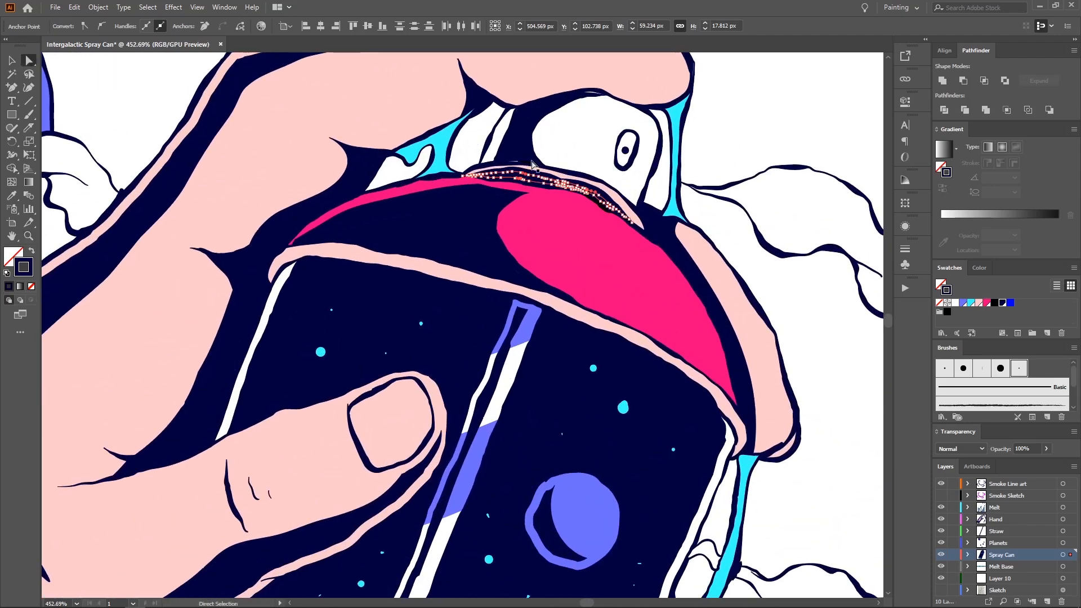
Step: Fill the leftover black sliver at the nozzle's base with navy sampled from the shadow and clear the selection
click(529, 164)
scroll(529, 164, up, 5)
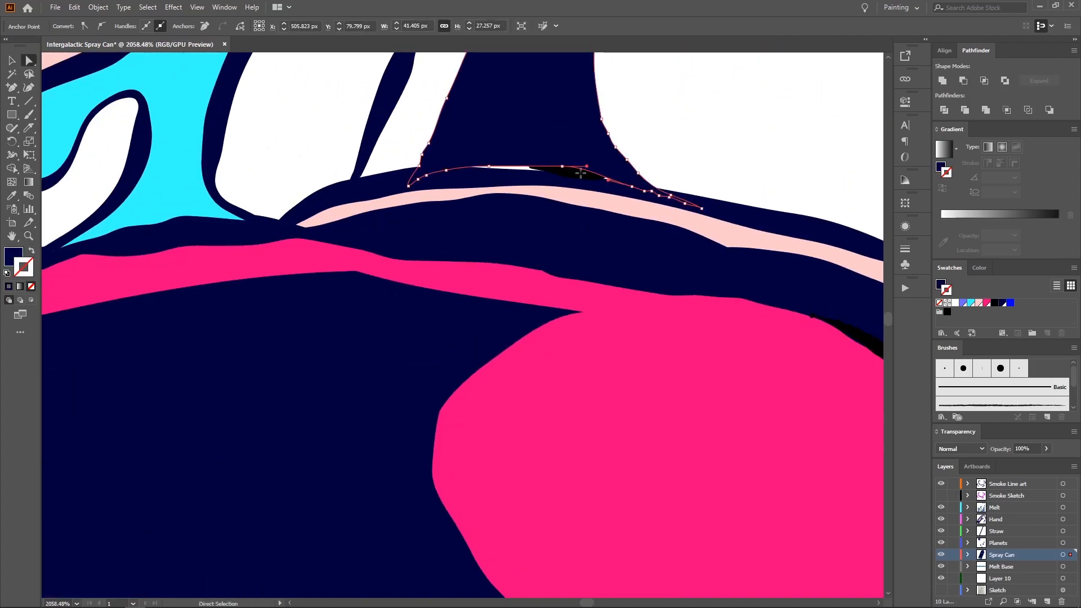
click(580, 173)
key(i)
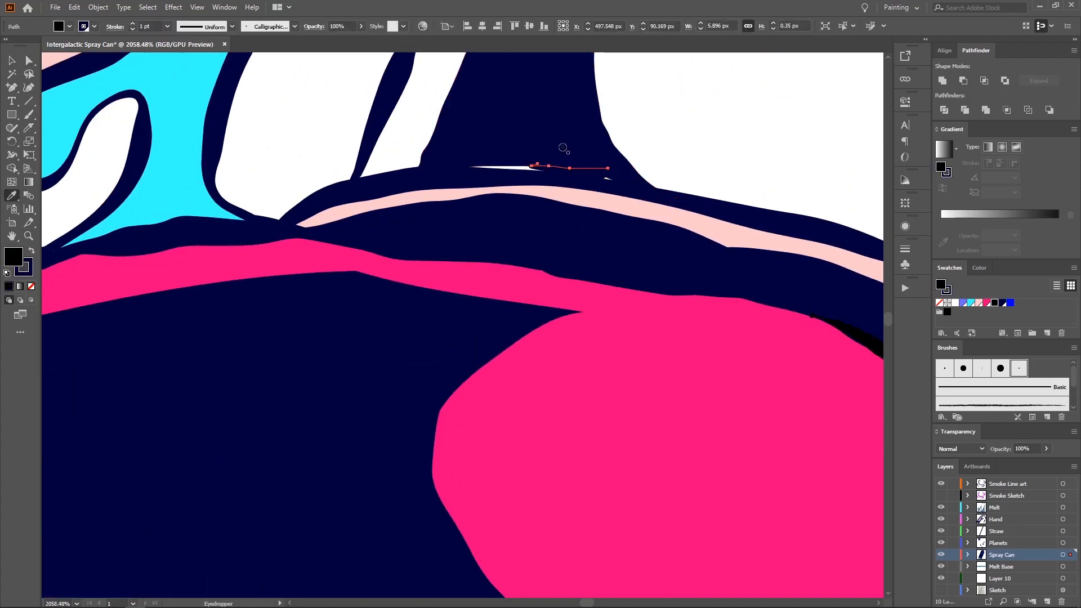
click(564, 147)
key(z)
scroll(507, 151, down, 3)
scroll(507, 151, down, 8)
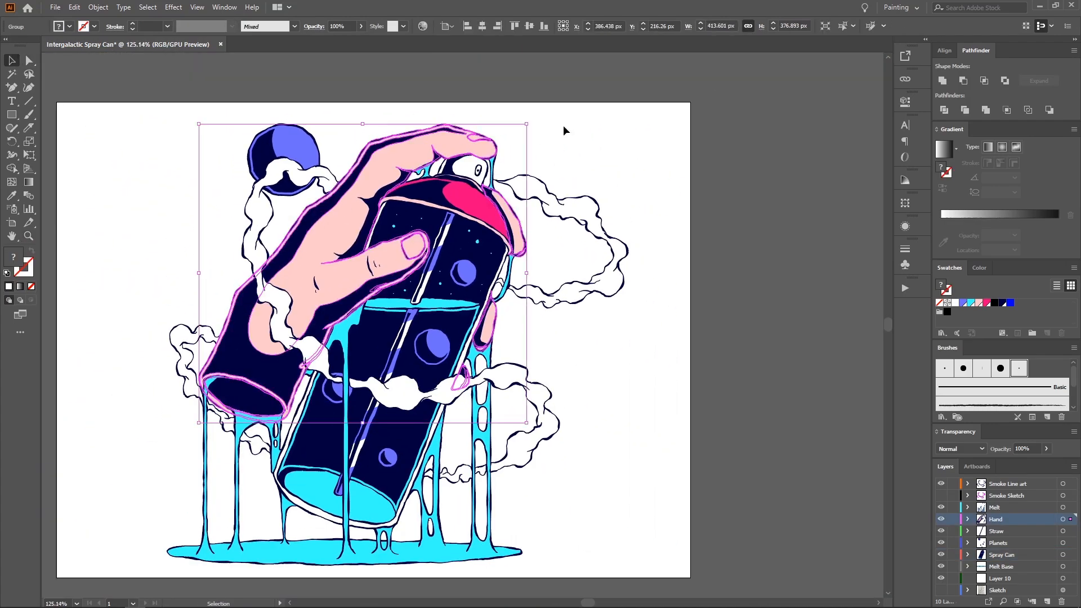
key(v)
click(542, 106)
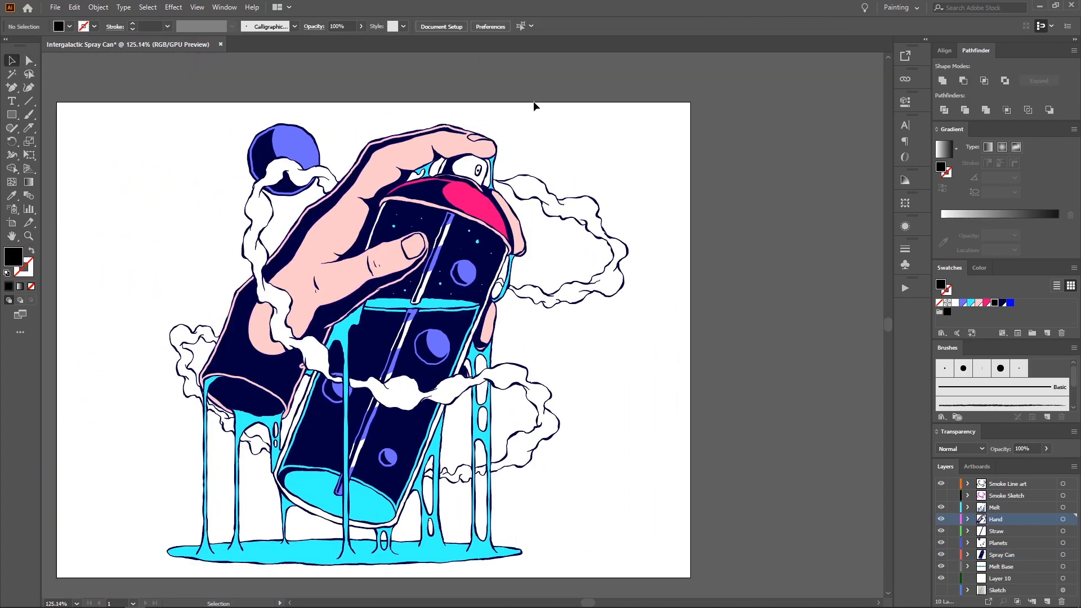
drag(486, 158, 554, 125)
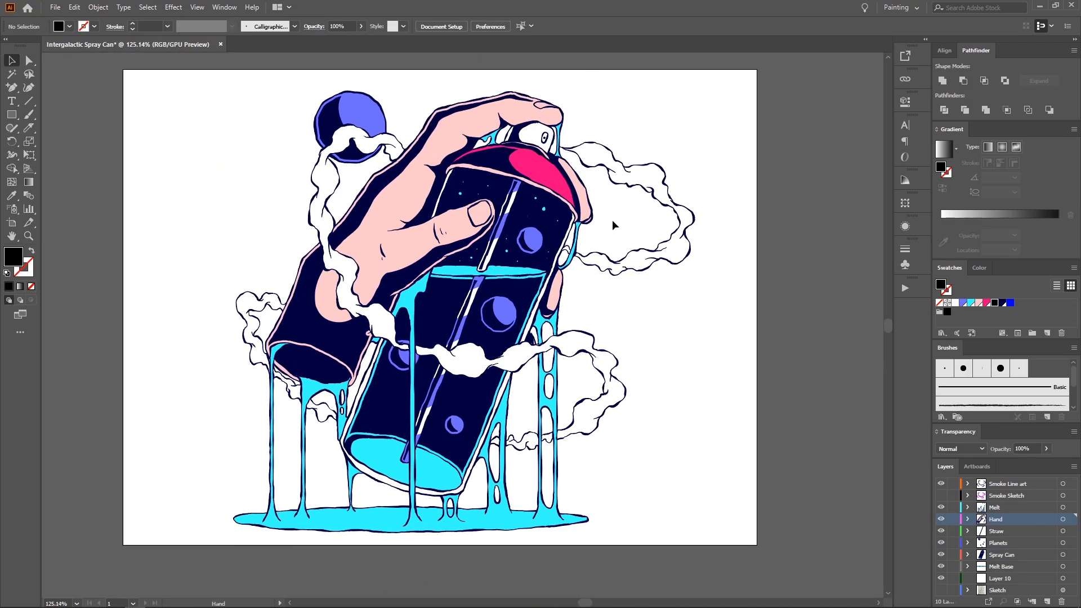
Step: Lock the artwork layers above the new layer and rename the new layer Background
double_click(997, 580)
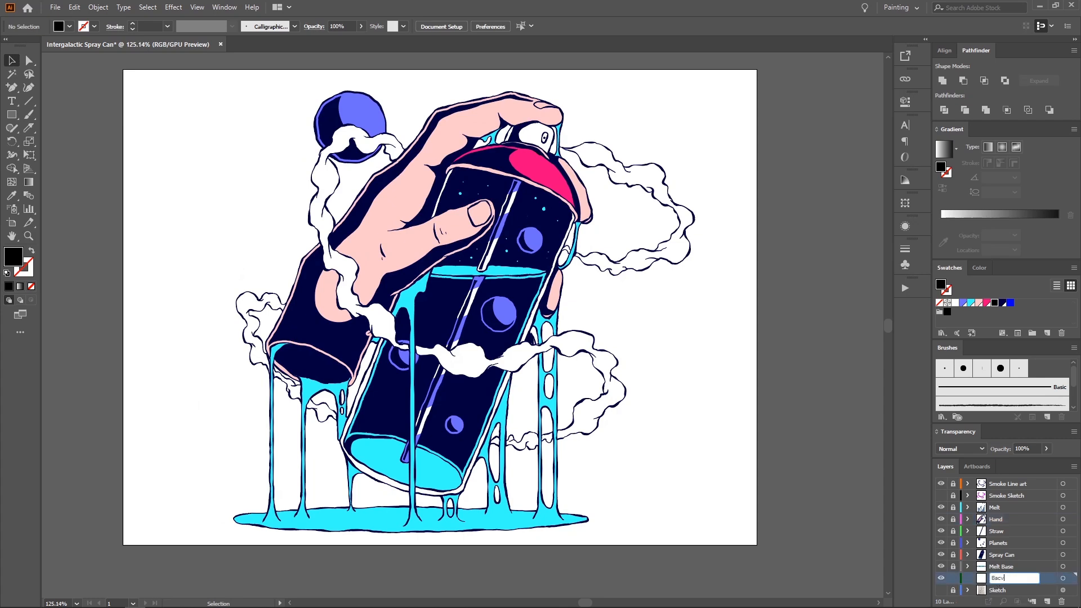
text(Background)
key(Return)
Step: Cover the whole artboard with an 800 x 600 px rectangle, fill it with the can top's pink and deselect it
drag(383, 331, 429, 334)
click(11, 114)
drag(224, 133, 187, 145)
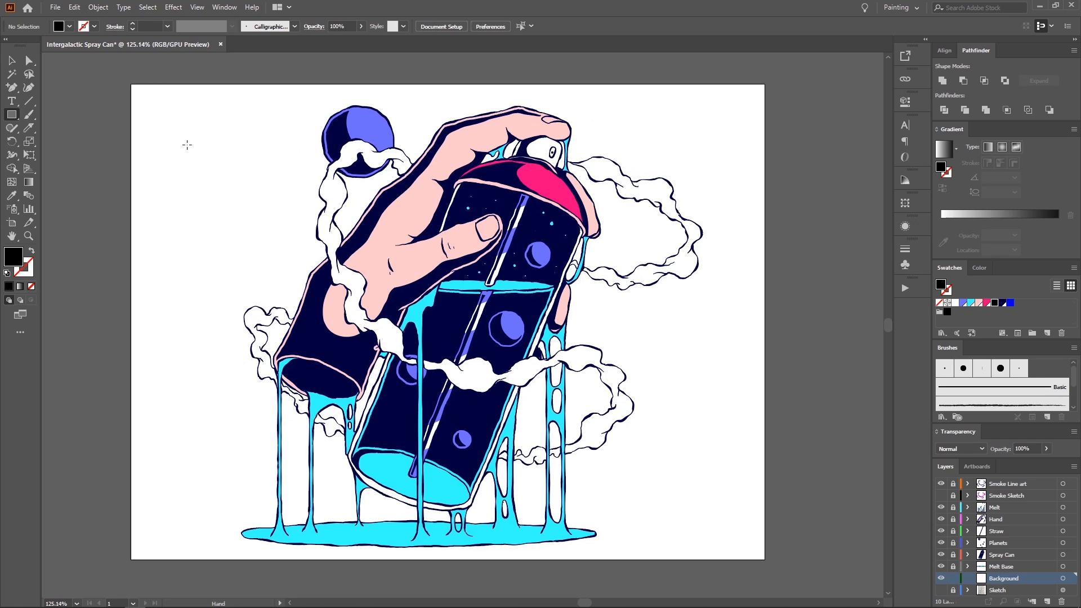
drag(130, 85, 765, 559)
key(i)
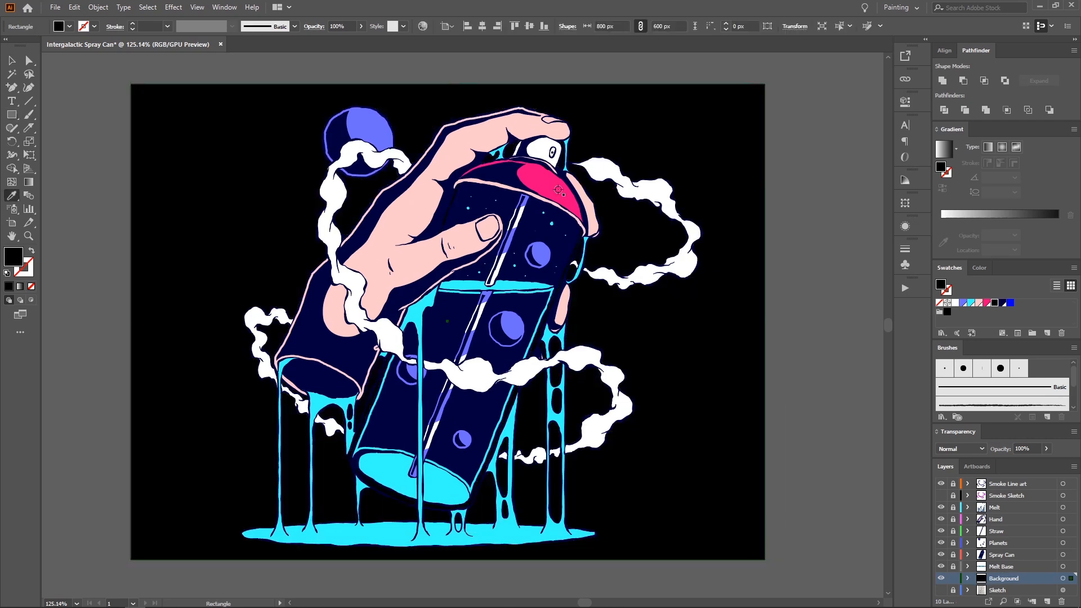
click(553, 187)
key(a)
click(803, 271)
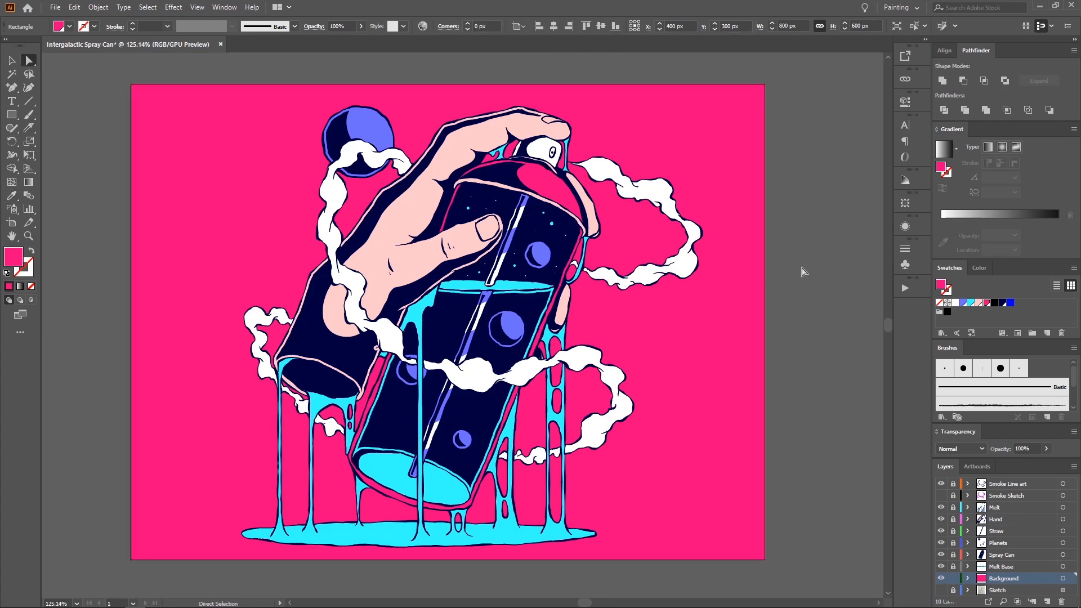
mouse_move(694, 285)
mouse_down()
mouse_move(701, 302)
mouse_move(690, 308)
mouse_move(686, 286)
mouse_up()
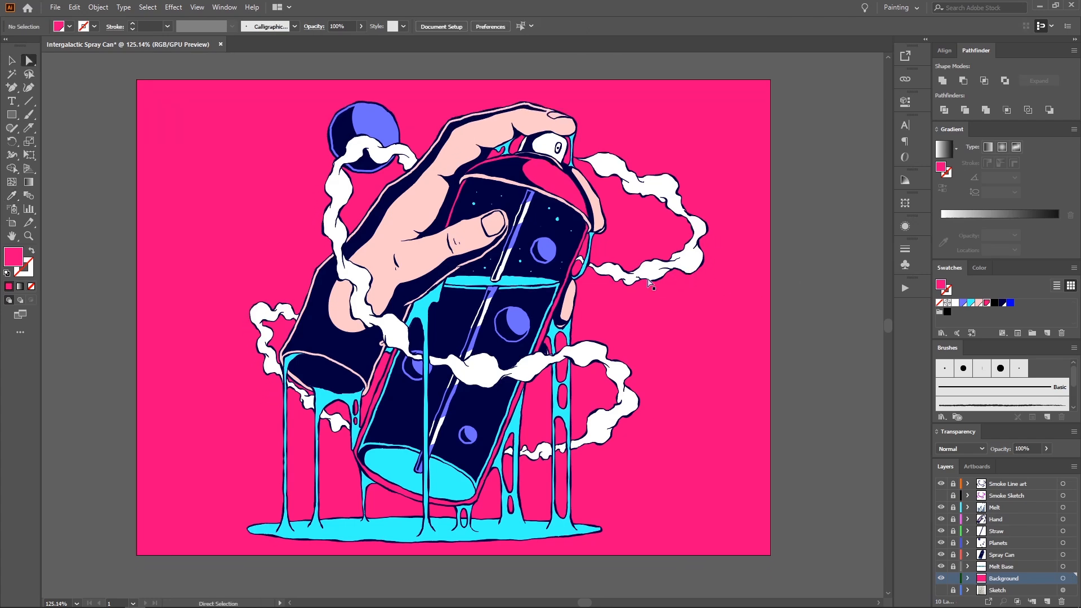
drag(610, 281, 649, 303)
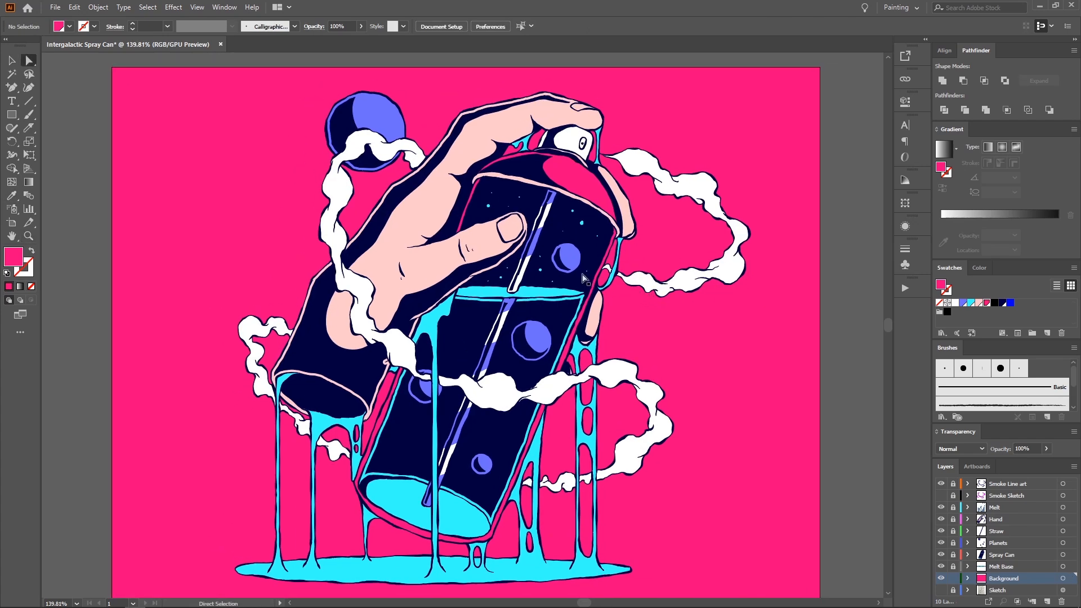
drag(586, 279, 602, 241)
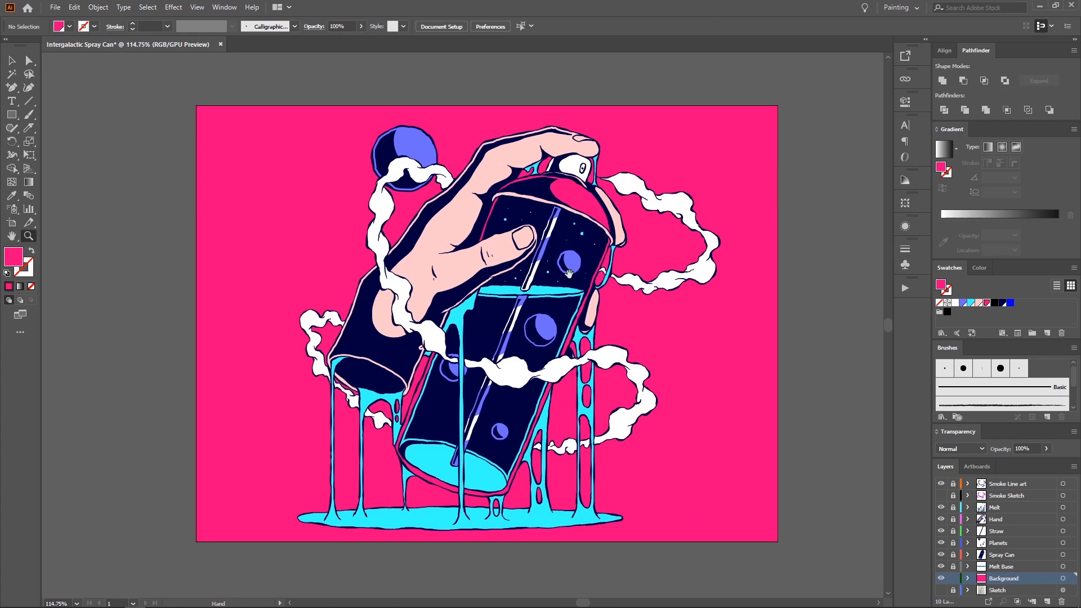
drag(569, 273, 581, 257)
Step: Leave the background rectangle as it is, lock the Background layer and unlock the Spray Can layer
key(v)
click(592, 238)
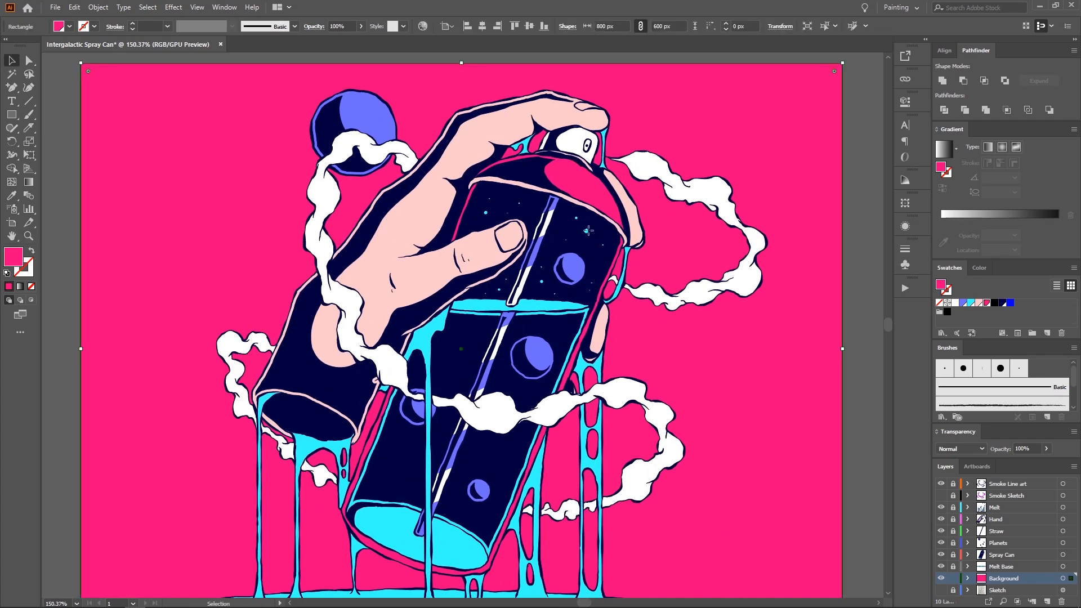
double_click(587, 230)
key(Escape)
alt+click(953, 555)
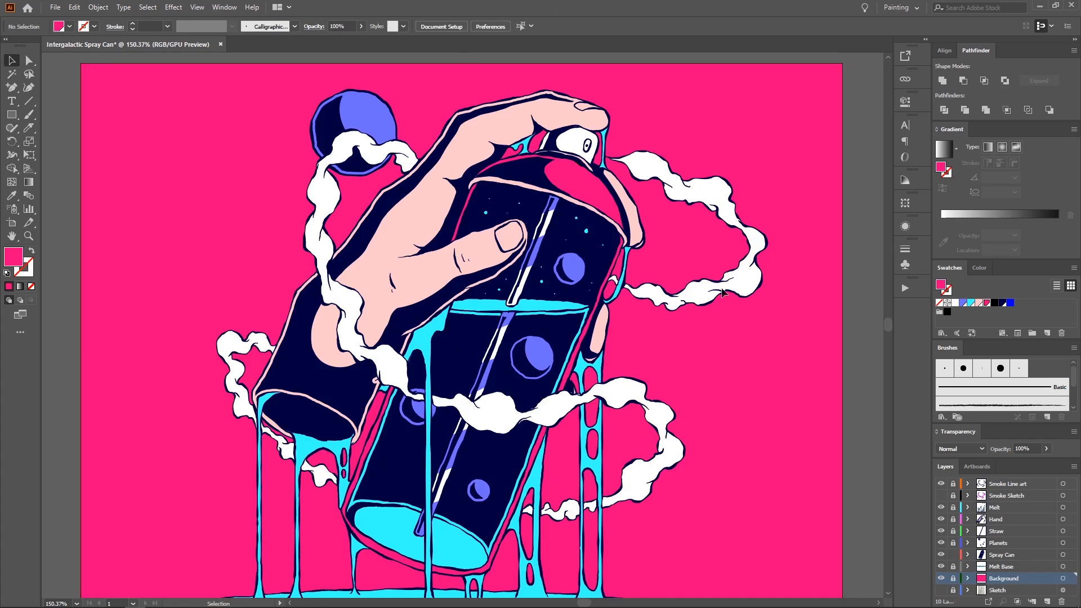
Step: Select a star dot in the can's upper section to pick up its cyan stroke settings
click(587, 231)
key(z)
drag(557, 235, 557, 235)
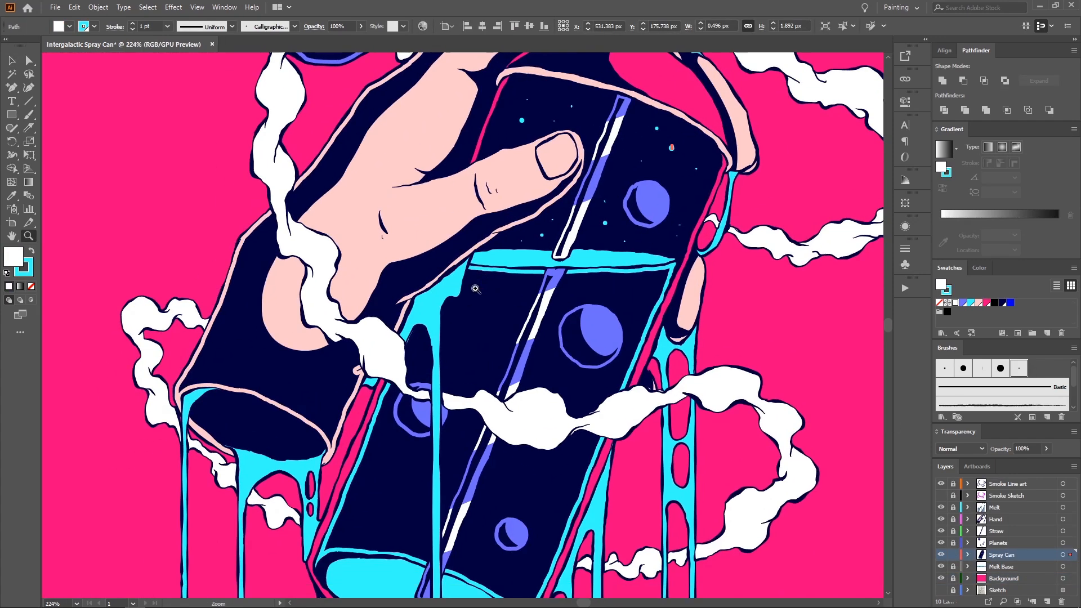
Step: Try painting a star dot in the can's lower section with the Paintbrush and swapping the fill and stroke colours
key(b)
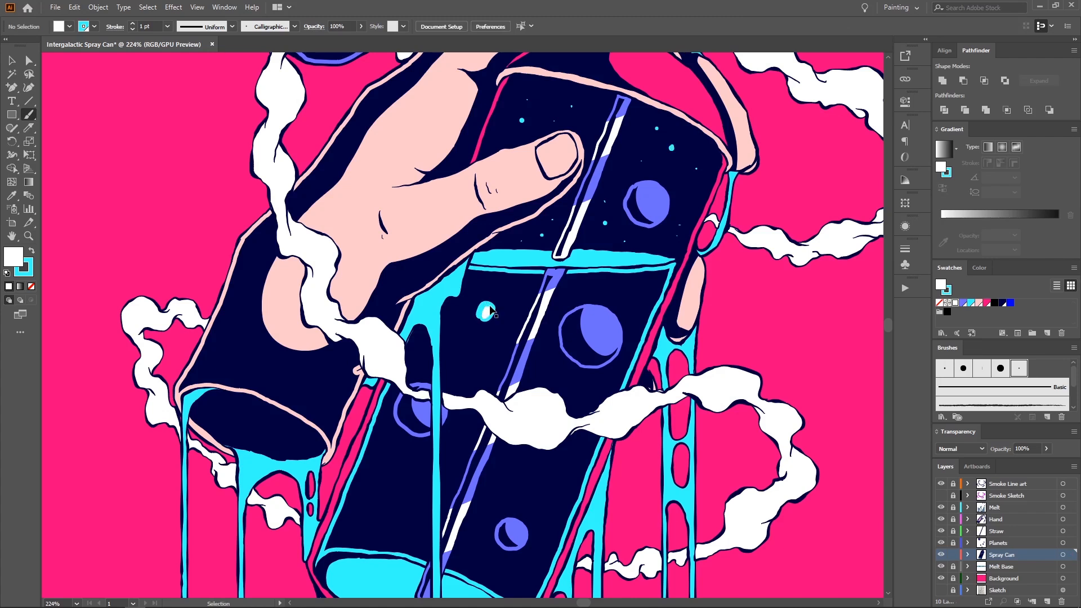
key(shift+x)
drag(511, 312, 486, 299)
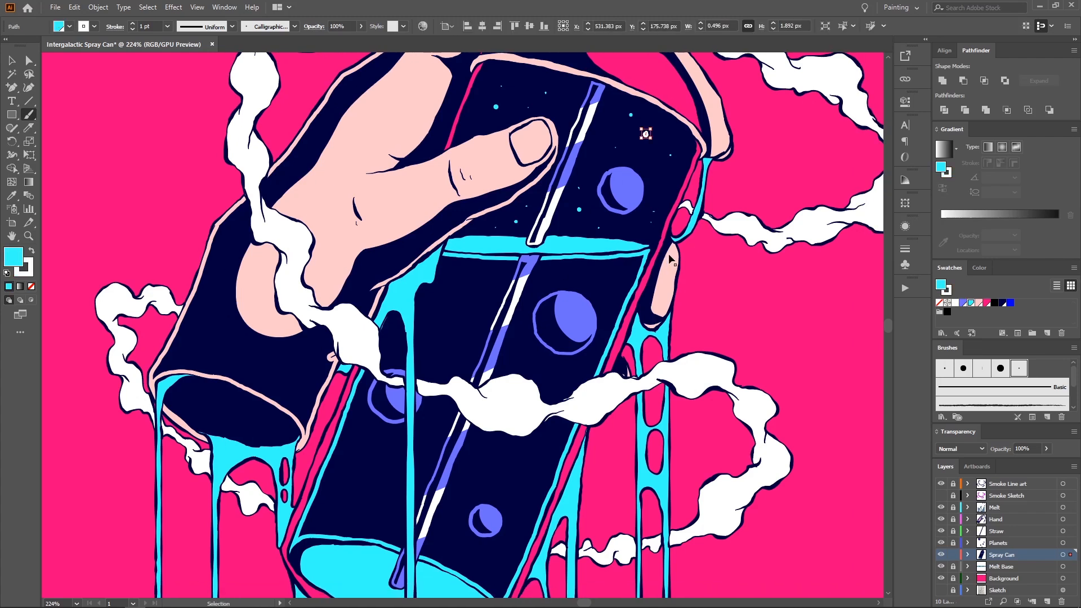
key(shift+x)
key(a)
click(576, 326)
Step: Paint cyan star dots of varied sizes across the can's lower section with the Blob Brush, using no fill
key(shift+b)
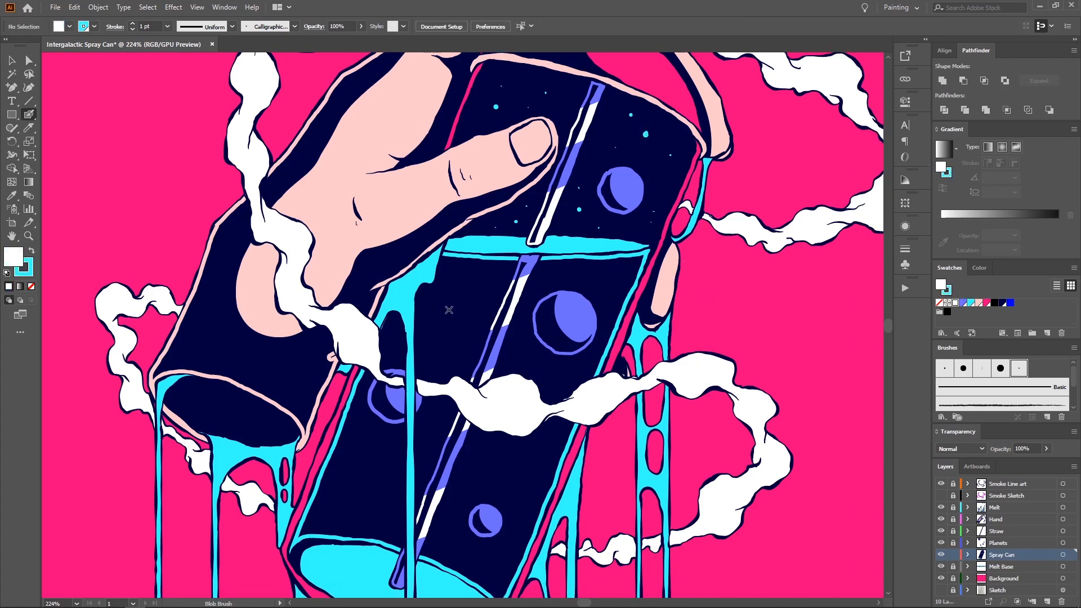
key(slash)
drag(604, 283, 601, 275)
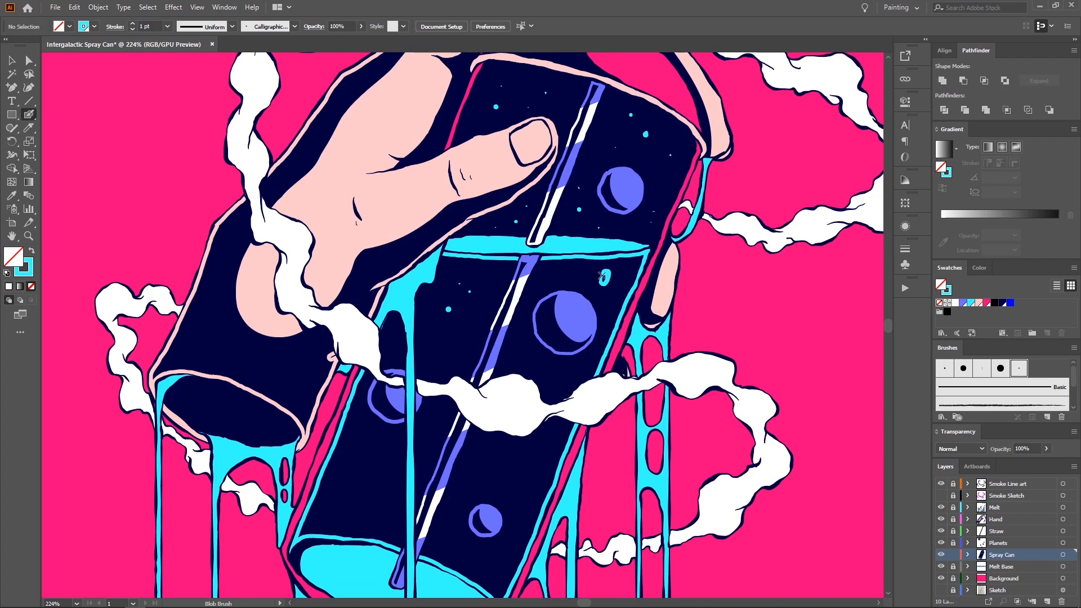
drag(523, 367, 557, 309)
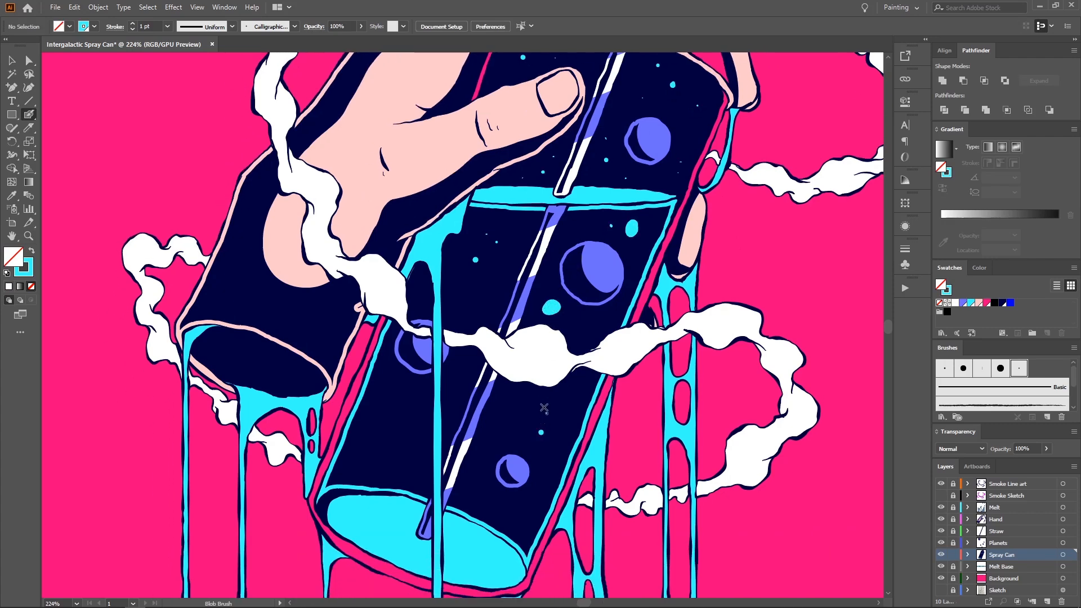
click(393, 448)
click(410, 397)
key(z)
drag(415, 387, 427, 336)
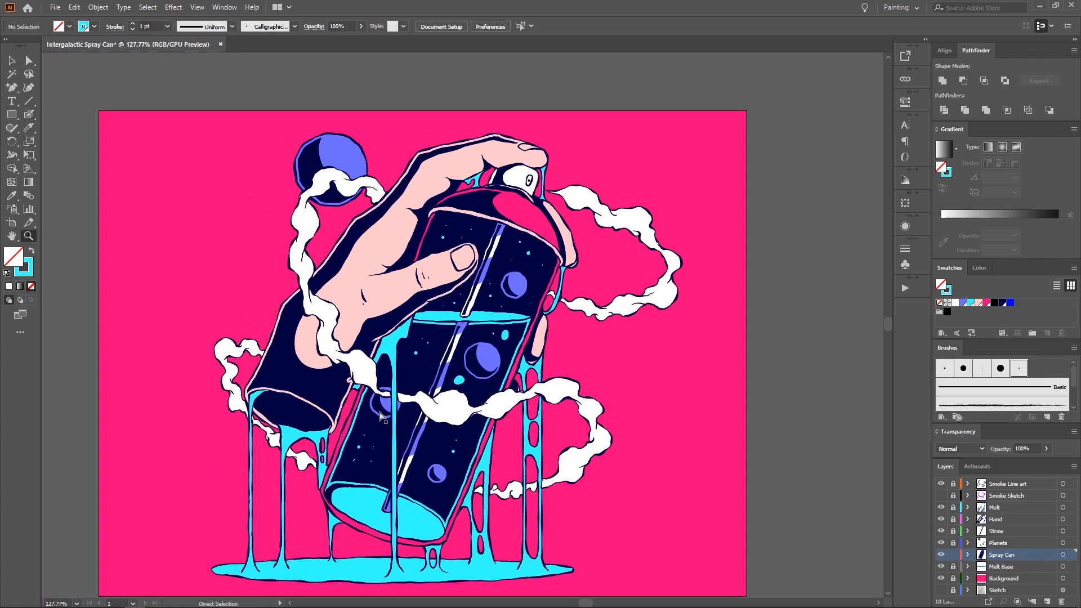
key(shift+b)
drag(406, 390, 398, 414)
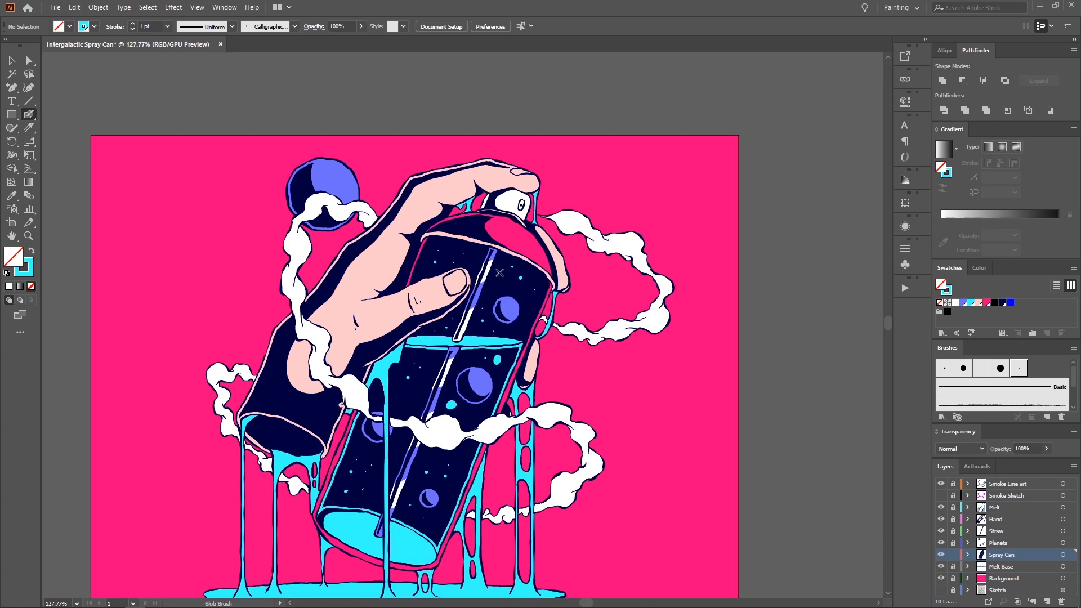
drag(547, 243, 554, 221)
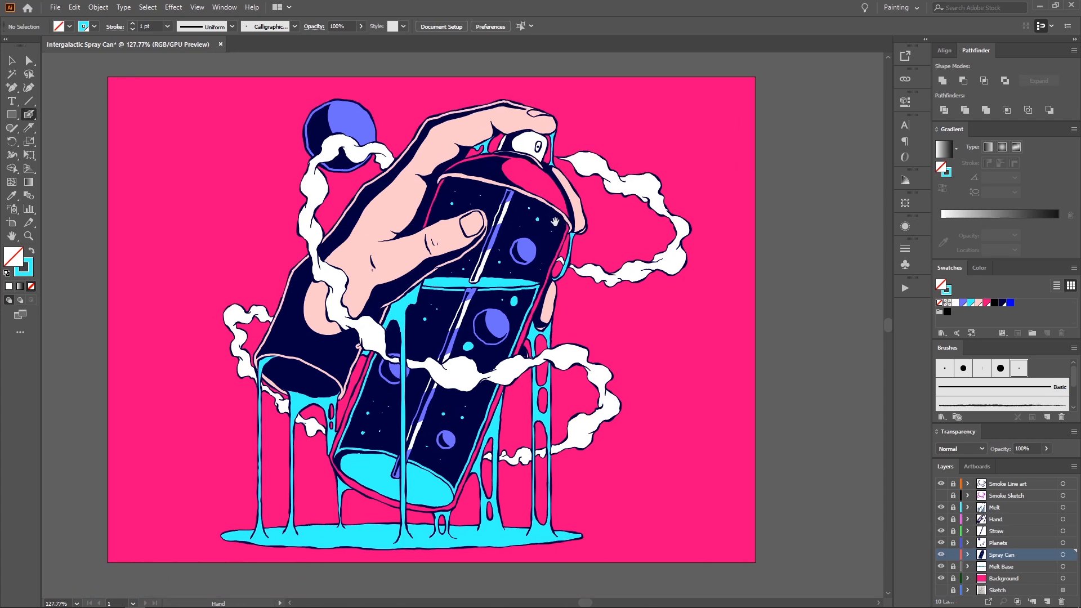
Step: Unlock and activate the Smoke Line art layer, and sample the smoke's white fill
drag(777, 325, 805, 348)
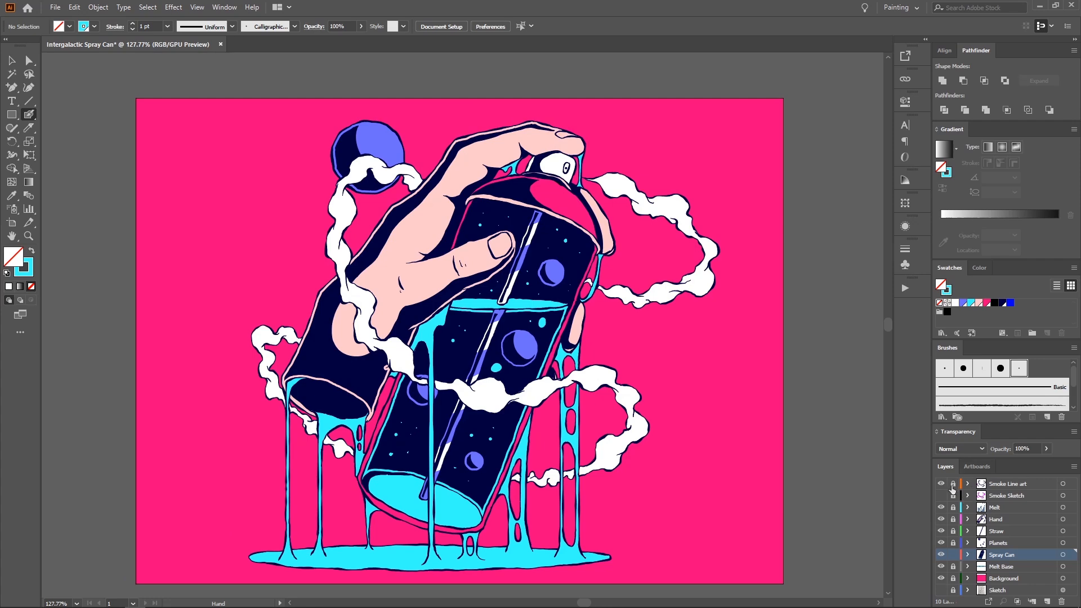
click(999, 489)
key(z)
drag(656, 310, 701, 314)
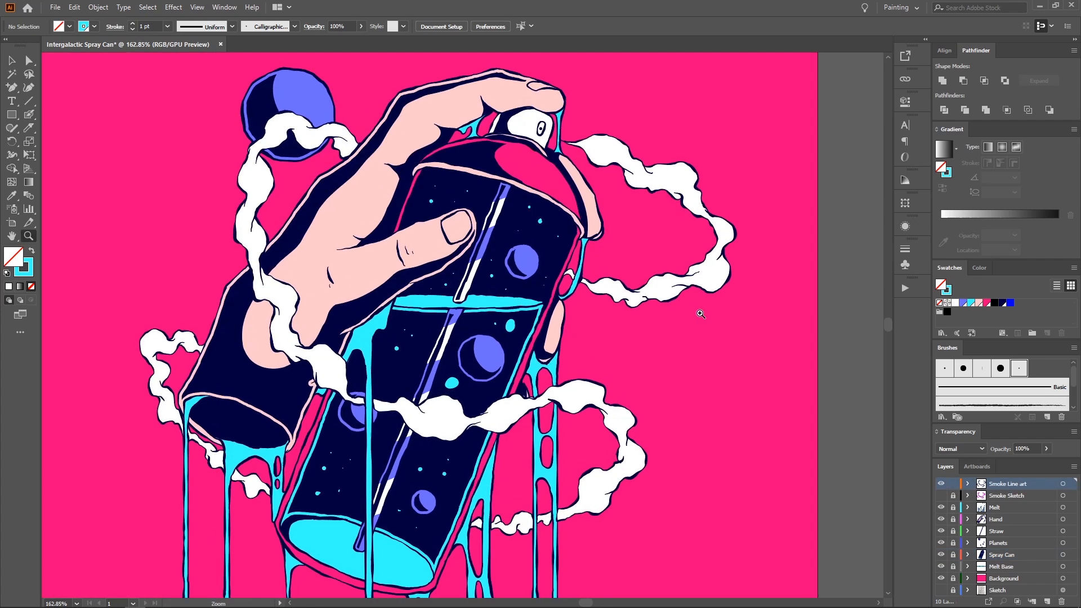
key(i)
click(665, 285)
drag(660, 263, 653, 292)
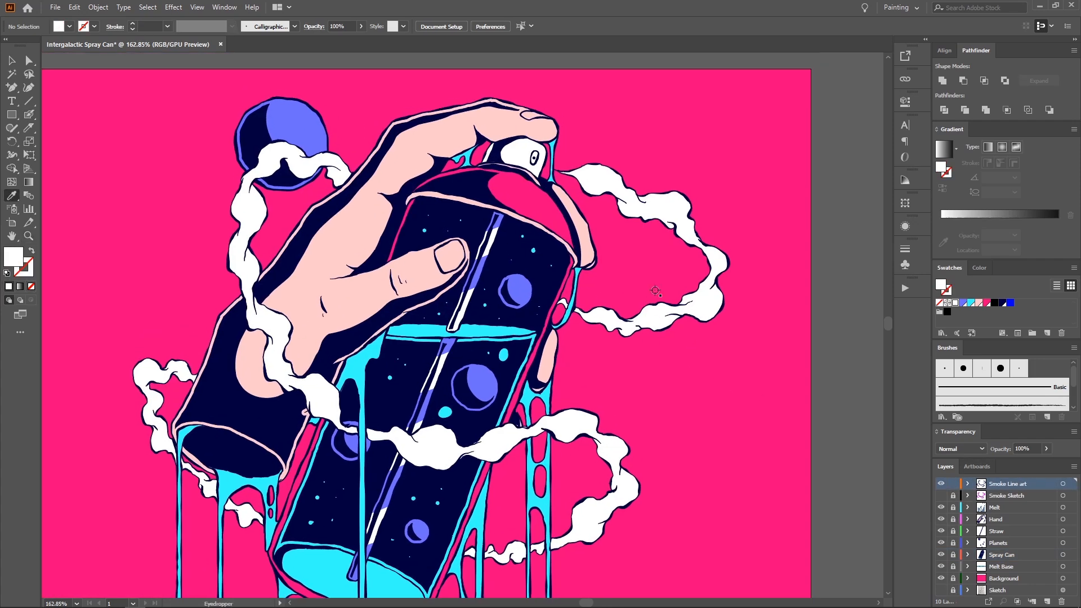
Step: Paint white dots and small filled blobs around the upper-right smoke loop, with white as both stroke and fill
key(z)
drag(648, 229, 661, 234)
key(shift+b)
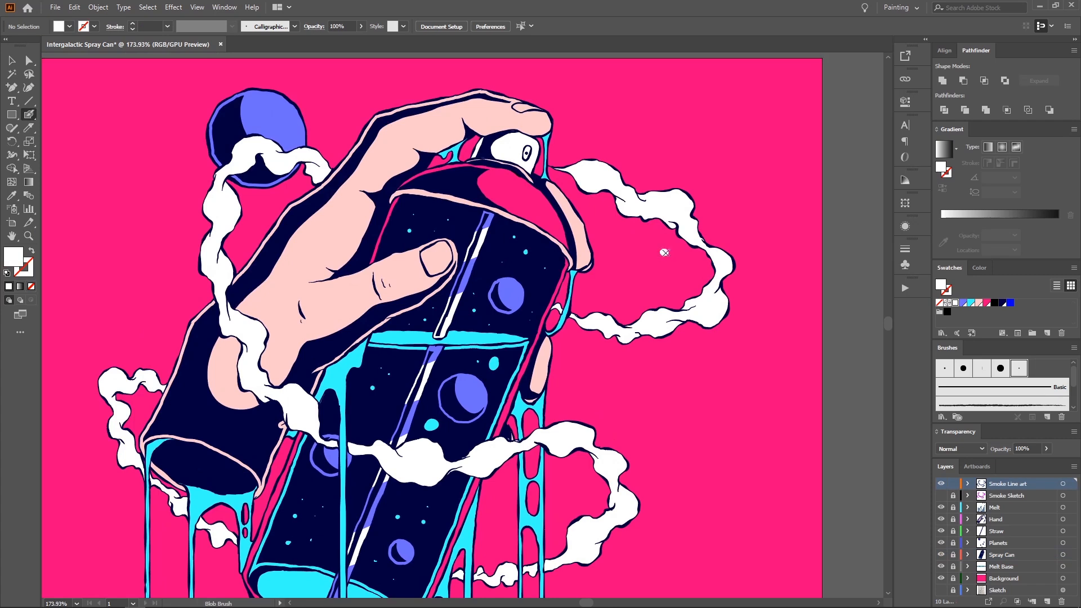
click(663, 250)
key(shift+x)
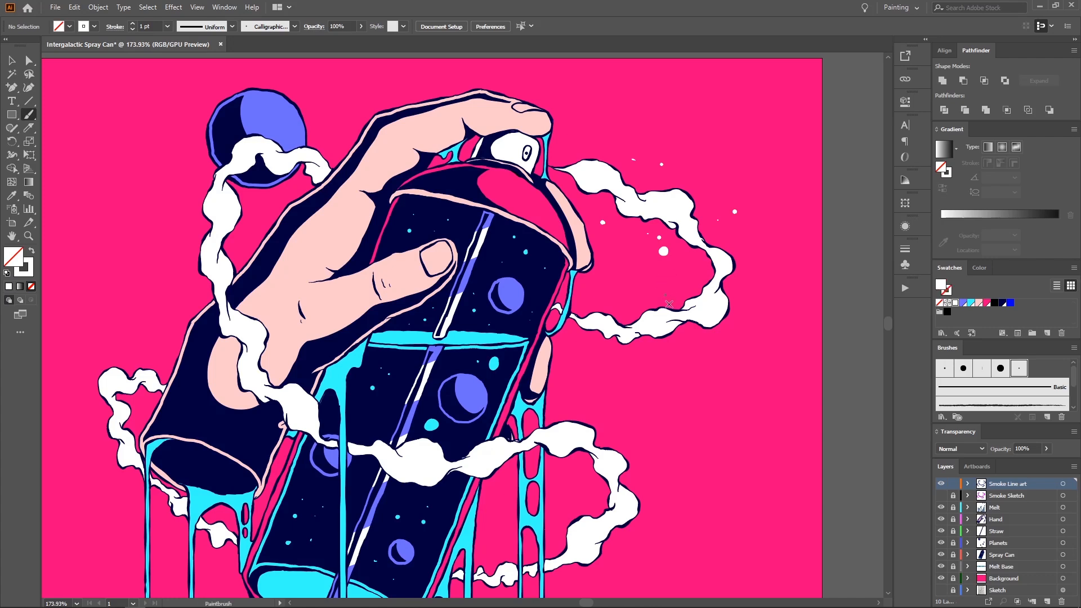
key(shift+x)
mouse_move(647, 353)
mouse_down()
mouse_move(657, 362)
mouse_move(657, 349)
mouse_up()
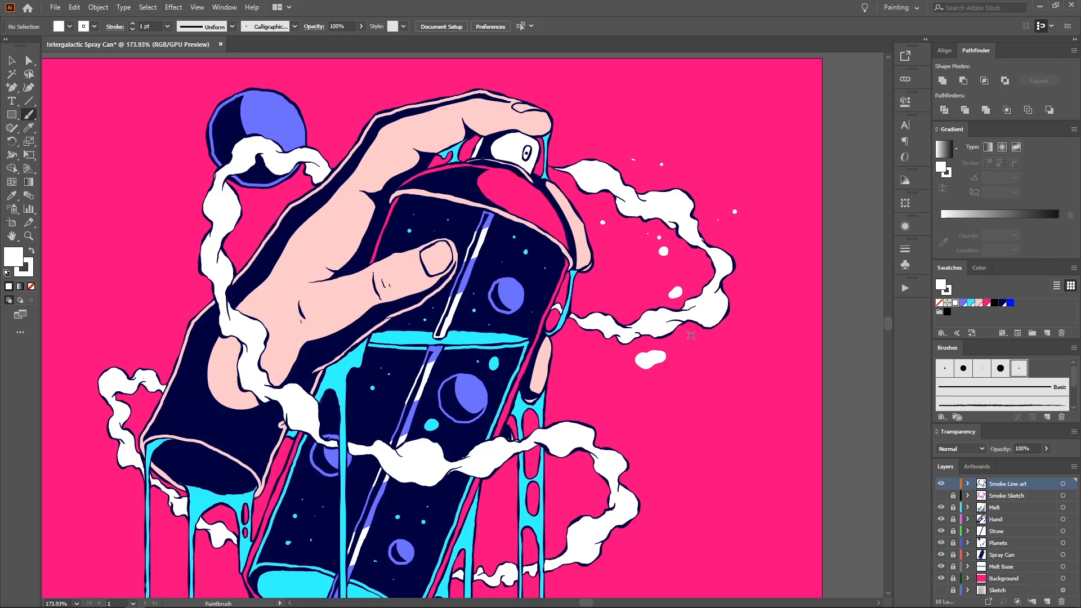
Step: Paint white dots and a small blob around the smoke trail beside the sleeve and forearm
scroll(598, 342, down, 2)
scroll(629, 354, left, 2)
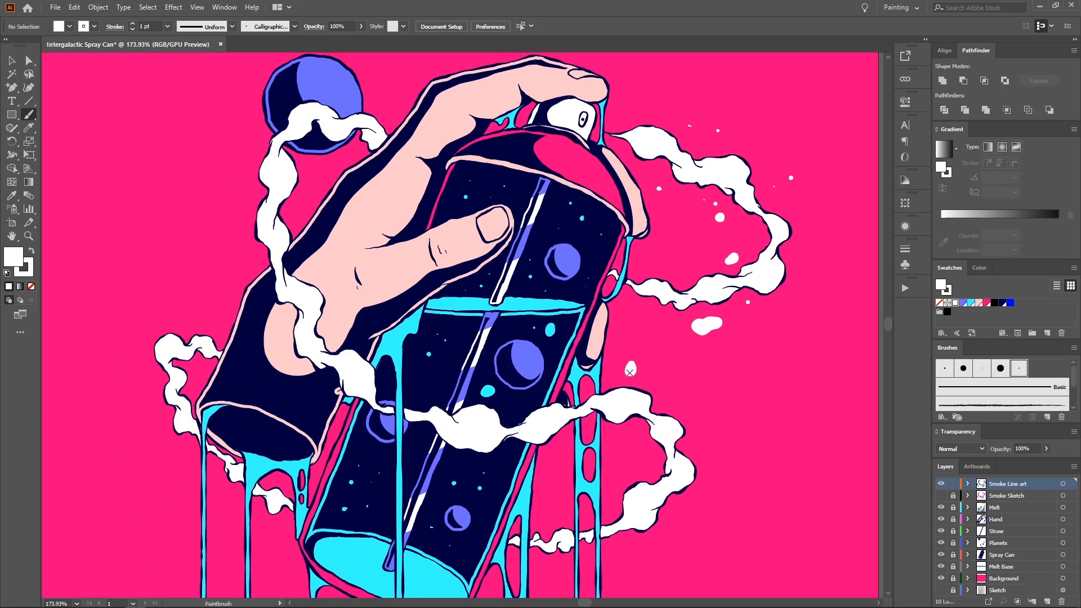
scroll(630, 371, down, 1)
scroll(598, 329, left, 4)
scroll(374, 280, left, 1)
scroll(373, 281, up, 1)
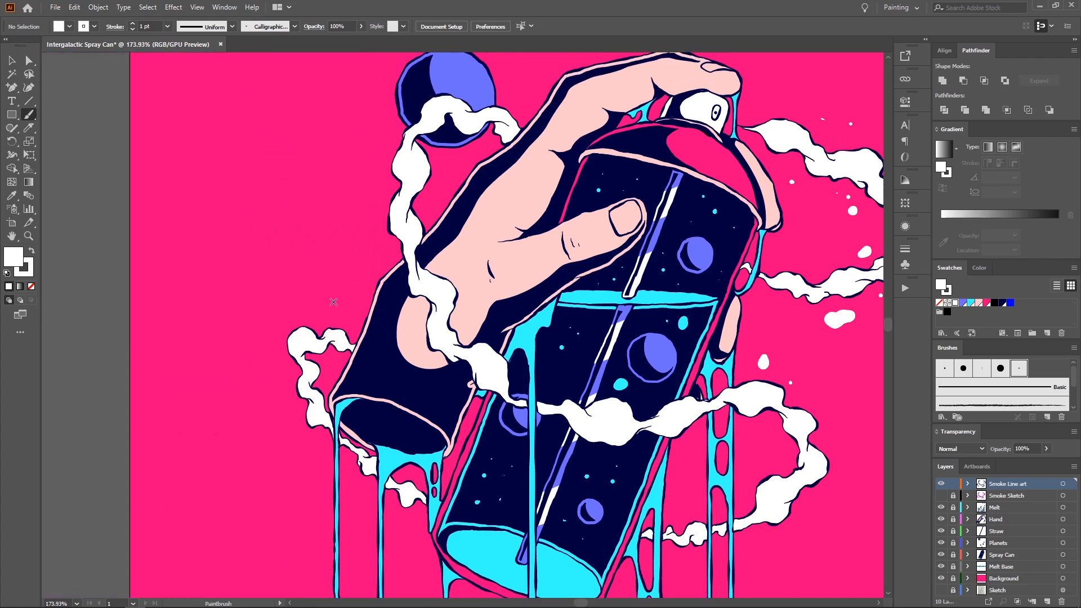
mouse_move(333, 302)
mouse_down()
mouse_move(349, 300)
mouse_move(332, 304)
mouse_up()
scroll(330, 300, down, 1)
scroll(329, 299, left, 1)
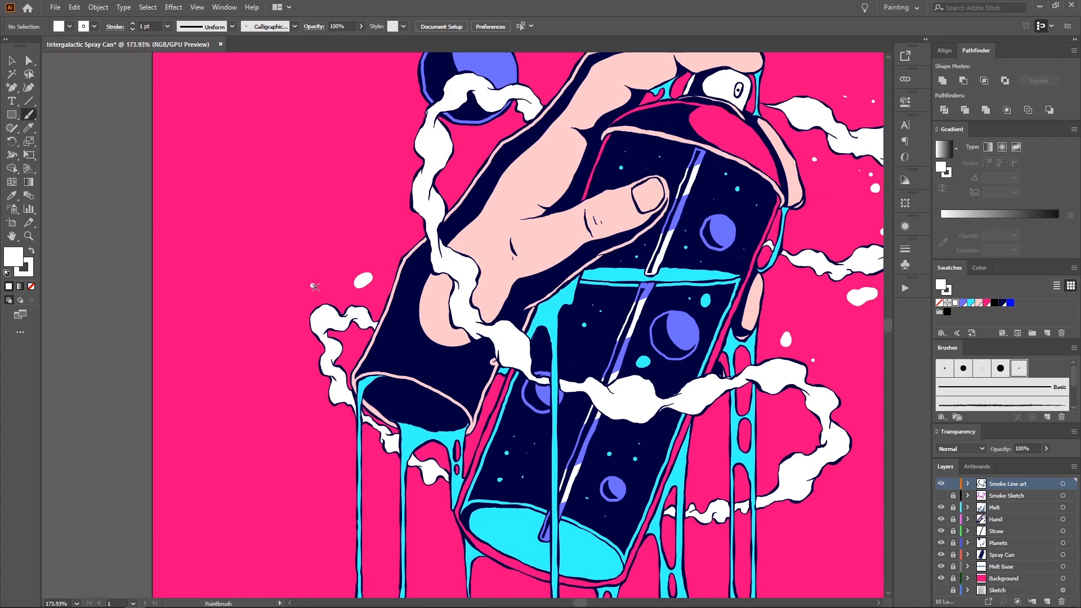
scroll(400, 161, down, 3)
scroll(401, 160, left, 1)
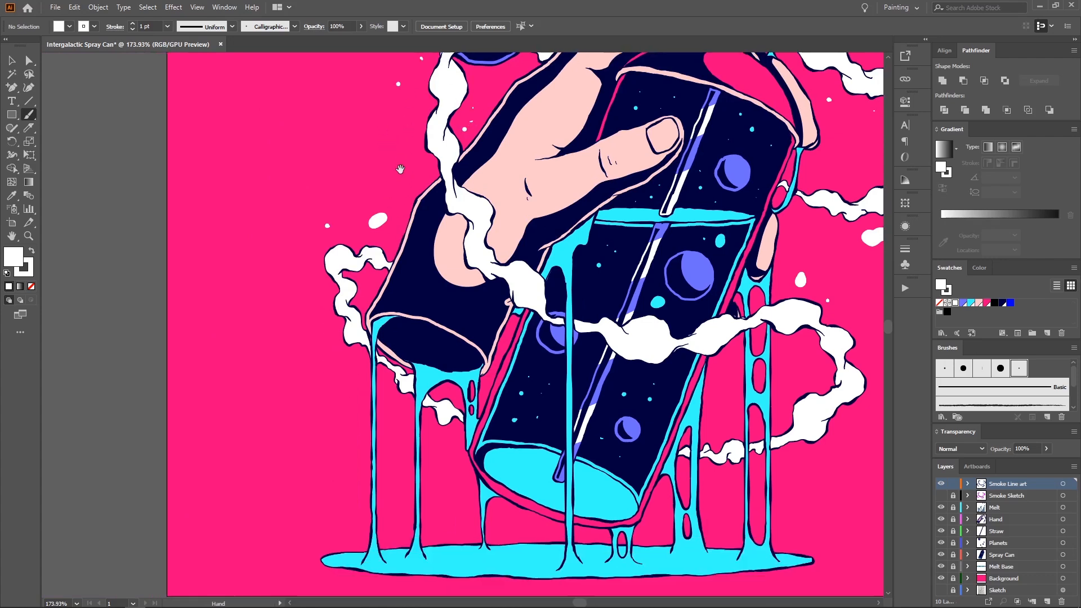
Step: Paint more white dots and blobs around the lower smoke loops on both sides of the can
drag(336, 342, 336, 356)
scroll(336, 356, right, 3)
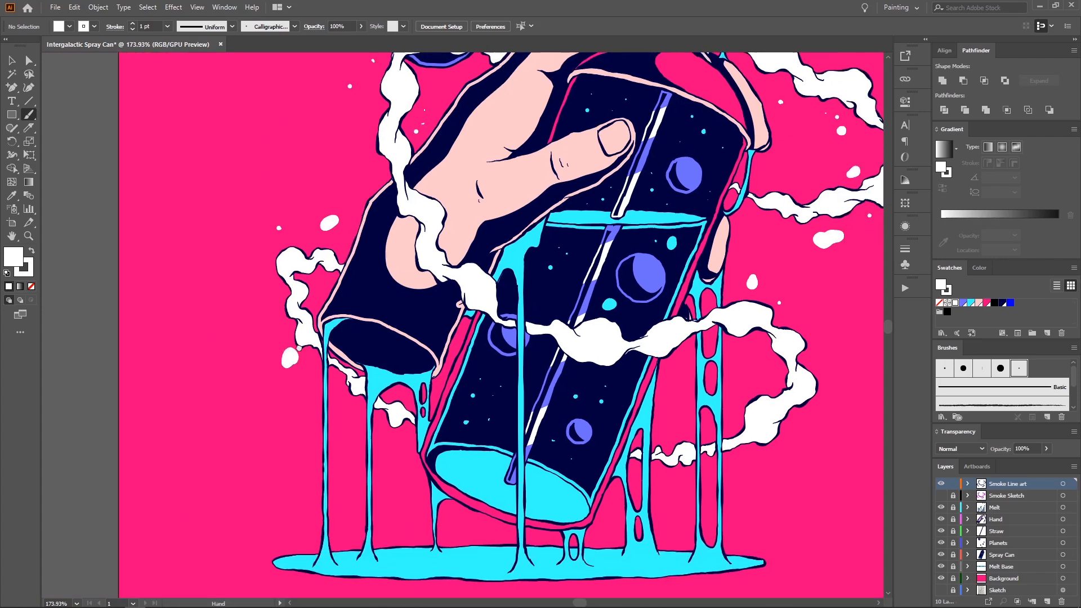
mouse_move(743, 375)
mouse_down()
mouse_move(739, 387)
mouse_move(749, 381)
mouse_up()
scroll(743, 373, right, 3)
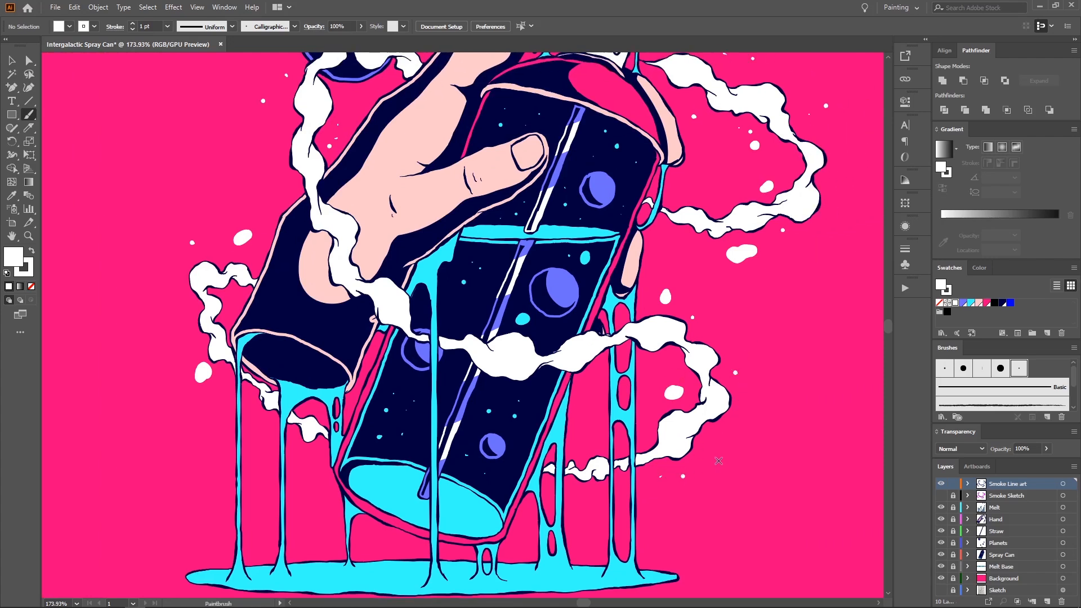
click(294, 450)
drag(255, 417, 255, 419)
drag(251, 404, 253, 405)
Step: Hide every layer except Spray Can to isolate the can artwork
scroll(308, 388, down, 5)
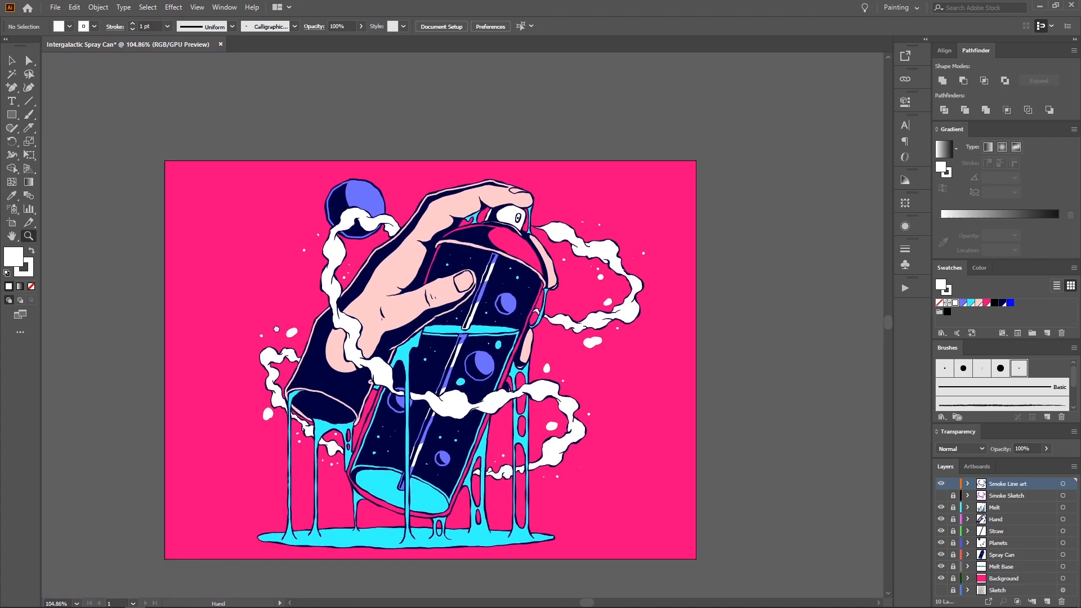
scroll(349, 319, up, 5)
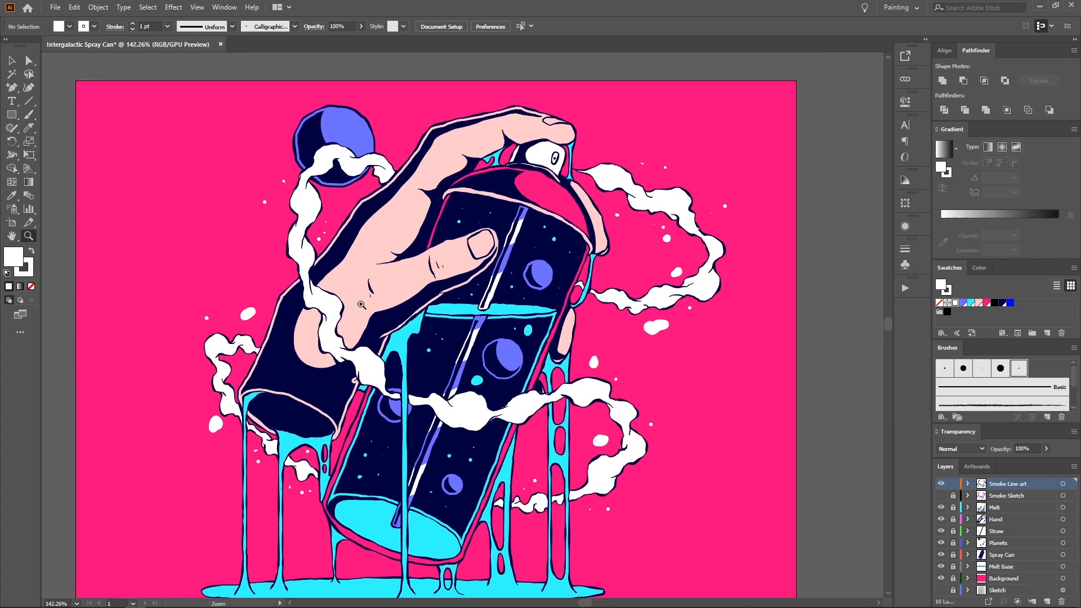
scroll(378, 318, down, 3)
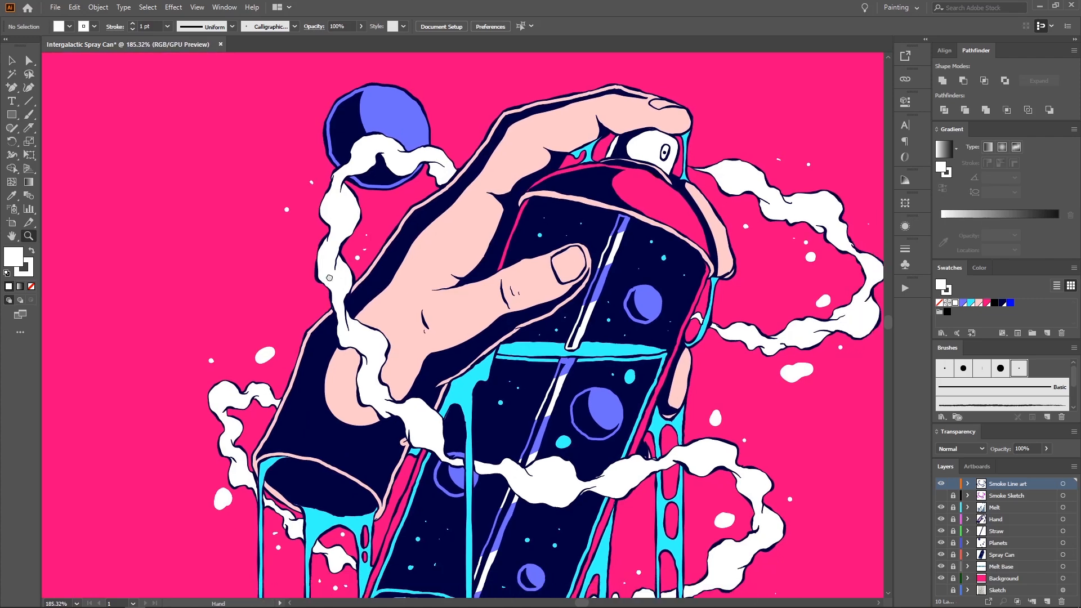
scroll(334, 287, down, 2)
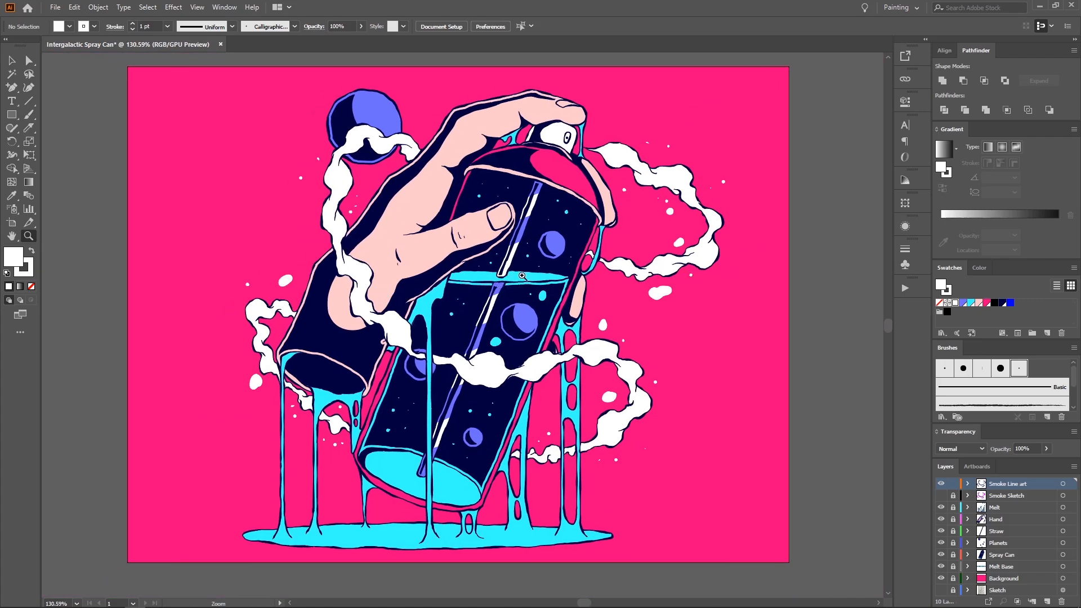
alt+click(941, 554)
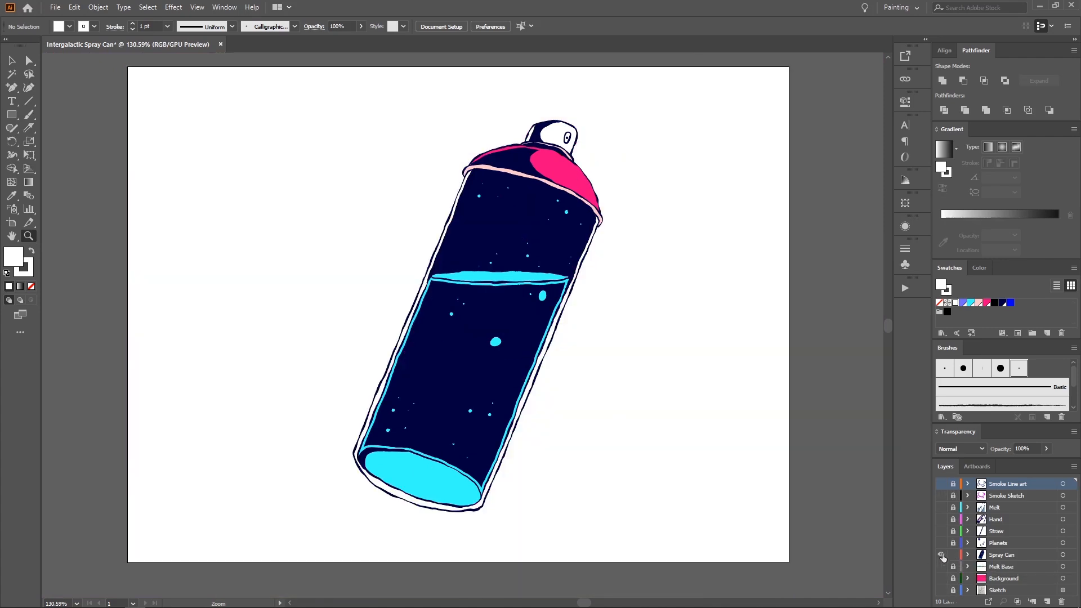
scroll(547, 269, up, 2)
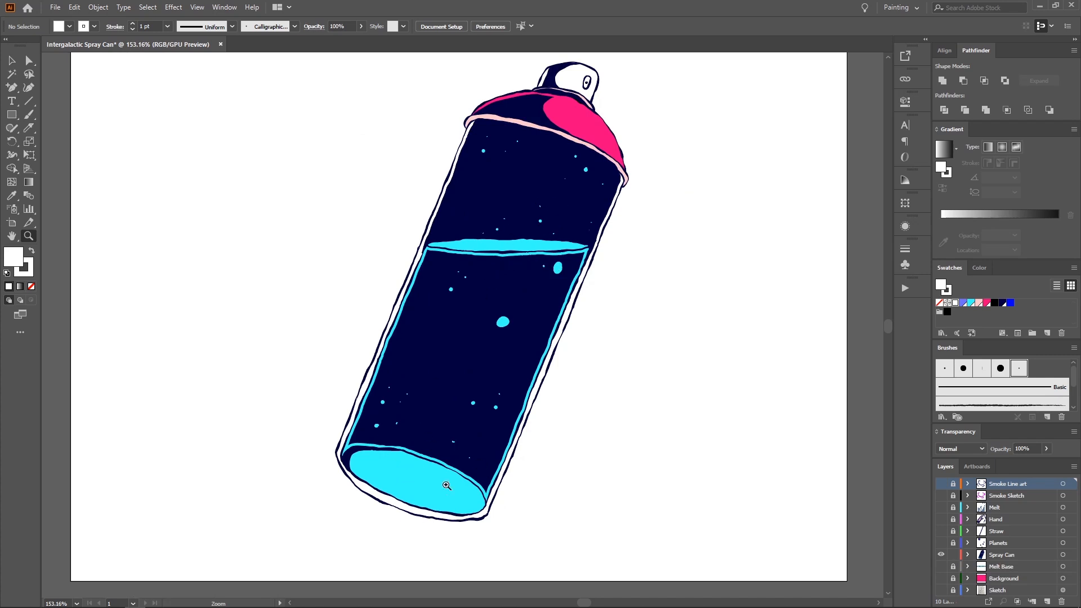
Step: Fill the ellipse at the can's base with the can's navy and set its opacity to 50%
key(a)
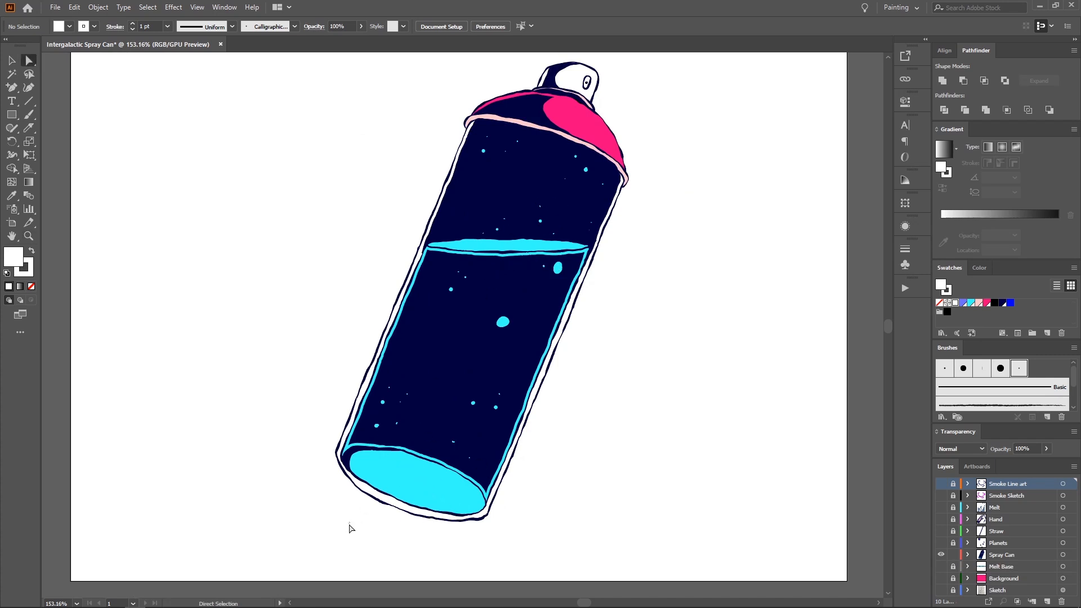
click(419, 484)
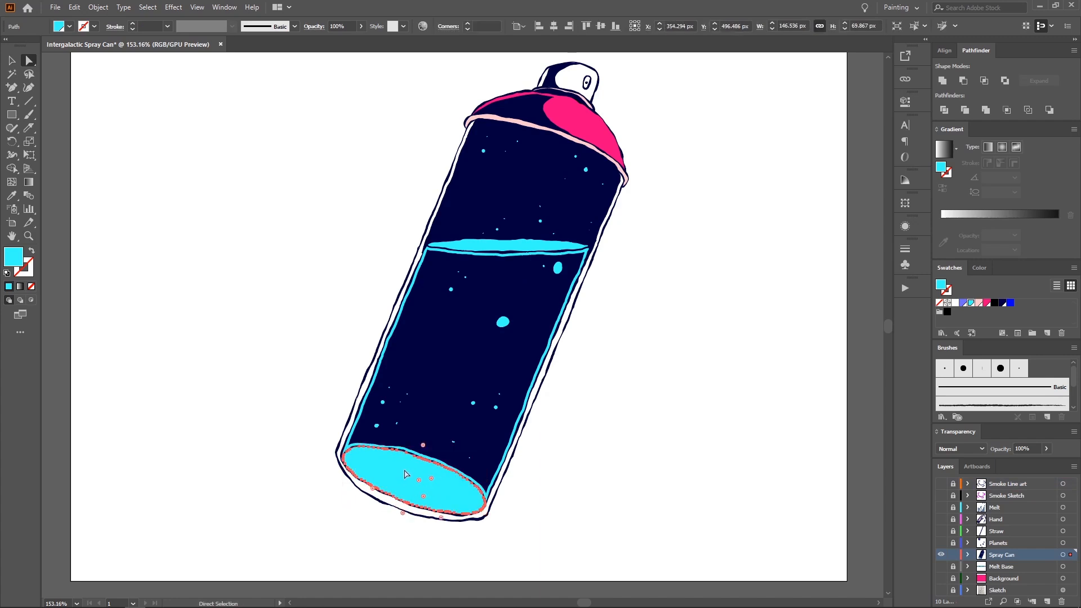
key(i)
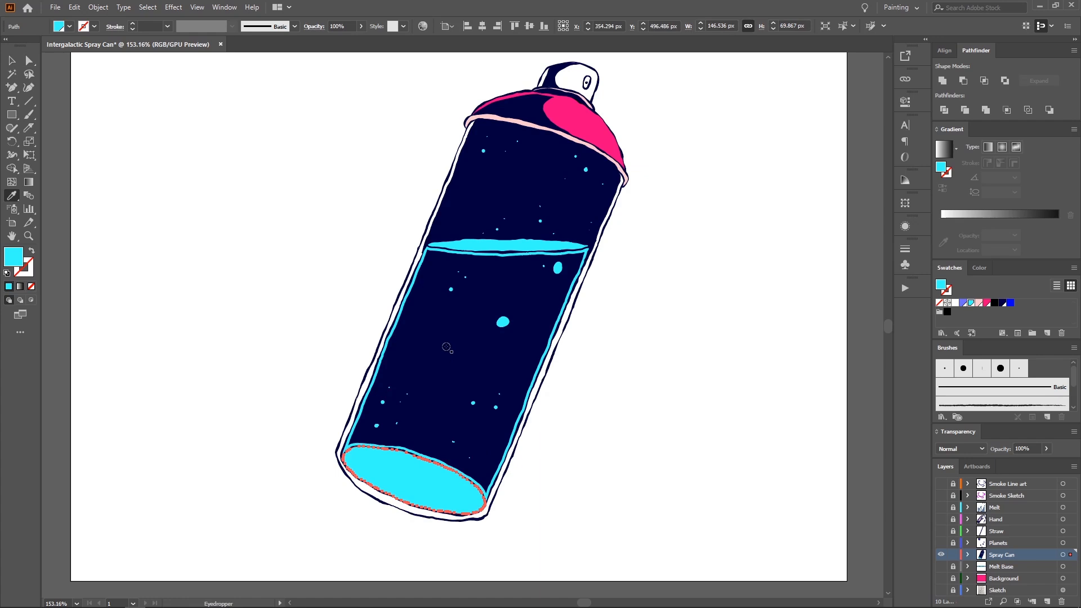
click(449, 341)
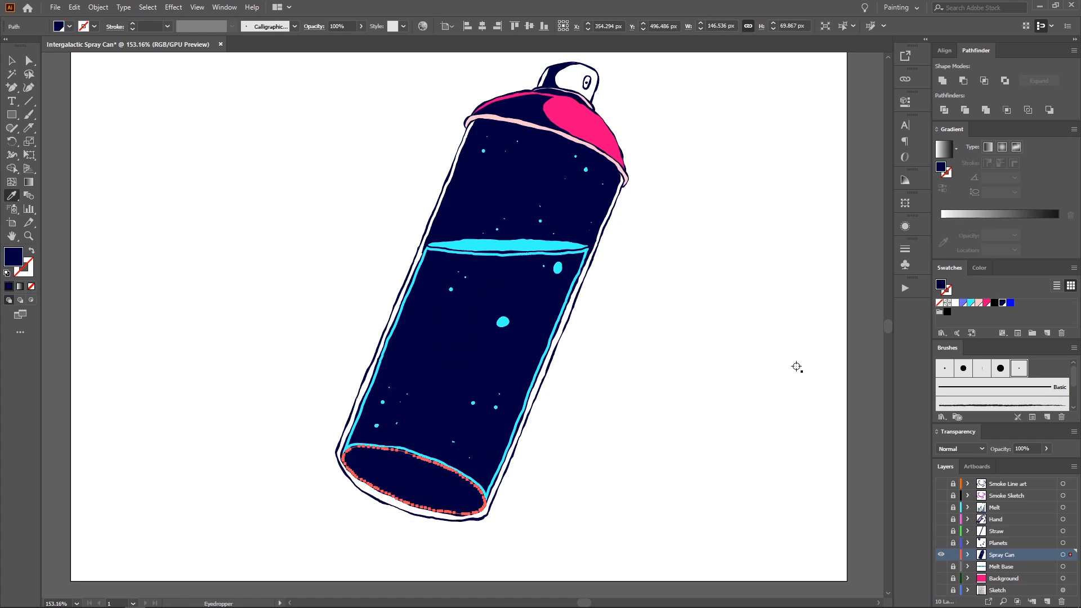
click(1046, 449)
drag(1047, 463, 1021, 465)
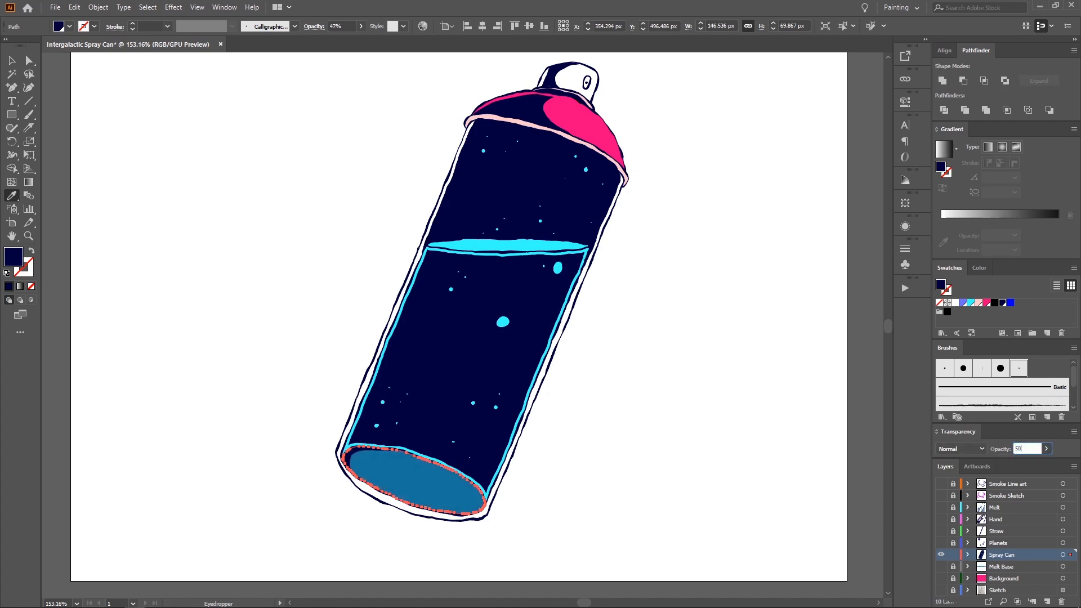
key(Return)
click(656, 333)
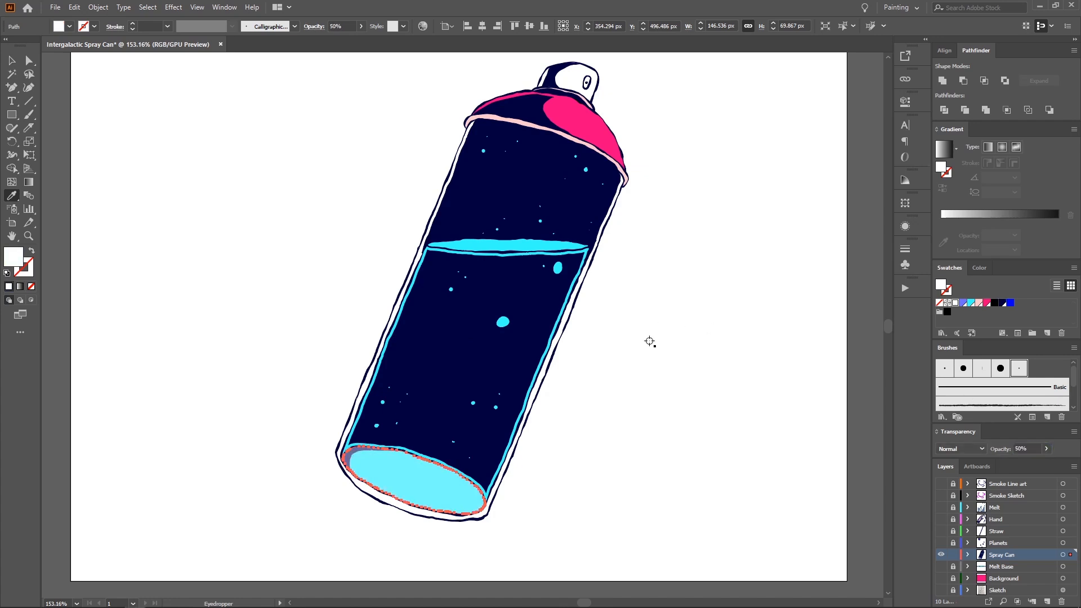
key(ctrl+z)
key(ctrl+shift+a)
Step: Show all layers again and inspect the darkened can base within the full illustration
key(z)
drag(647, 353, 615, 350)
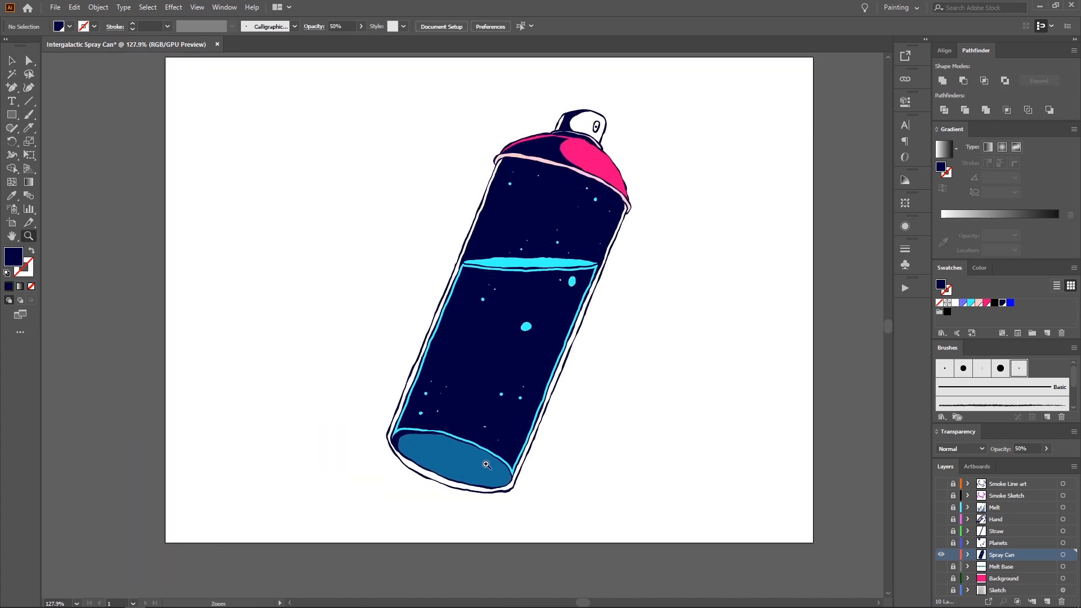
drag(494, 401, 662, 401)
alt+click(940, 555)
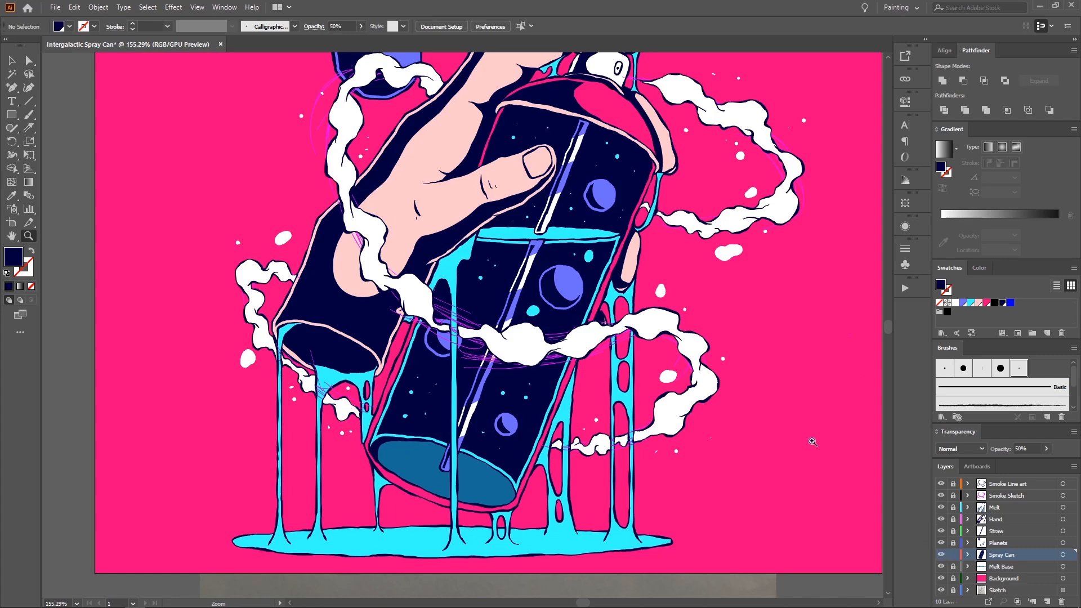
drag(810, 442, 532, 372)
drag(609, 355, 703, 355)
drag(581, 338, 630, 360)
drag(545, 340, 560, 327)
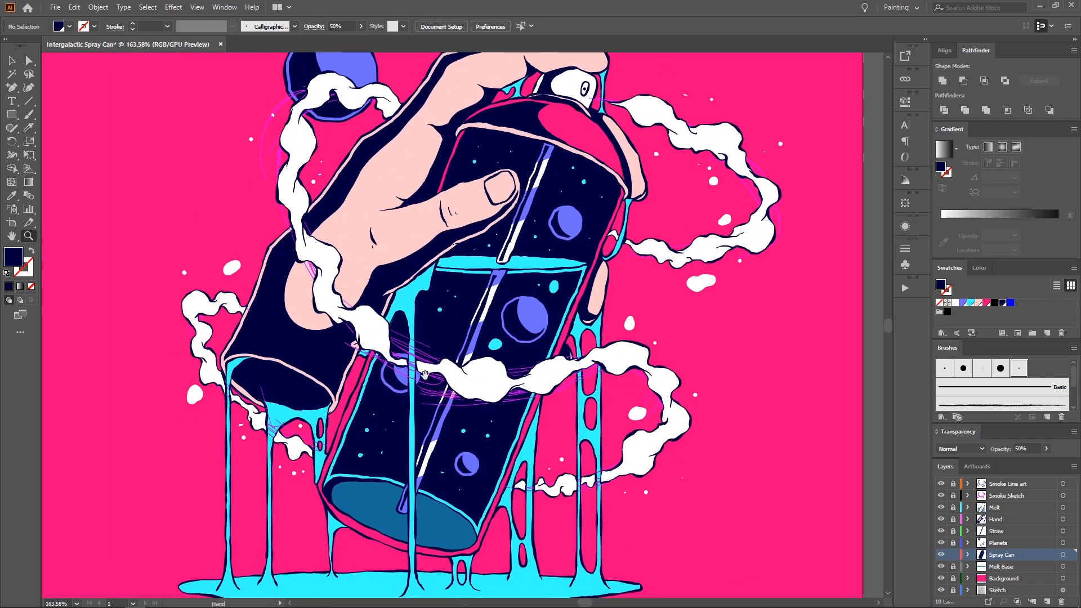
drag(425, 373, 407, 391)
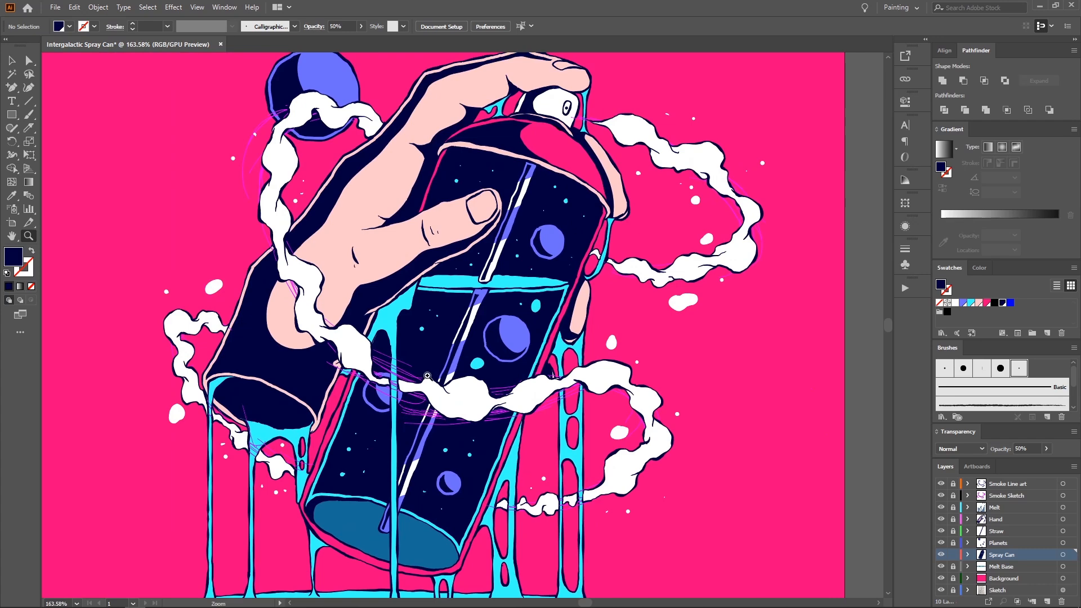
Step: Inside the can group, paste a copy of the can body's outline shape, fill it with cyan and send it to the back
key(v)
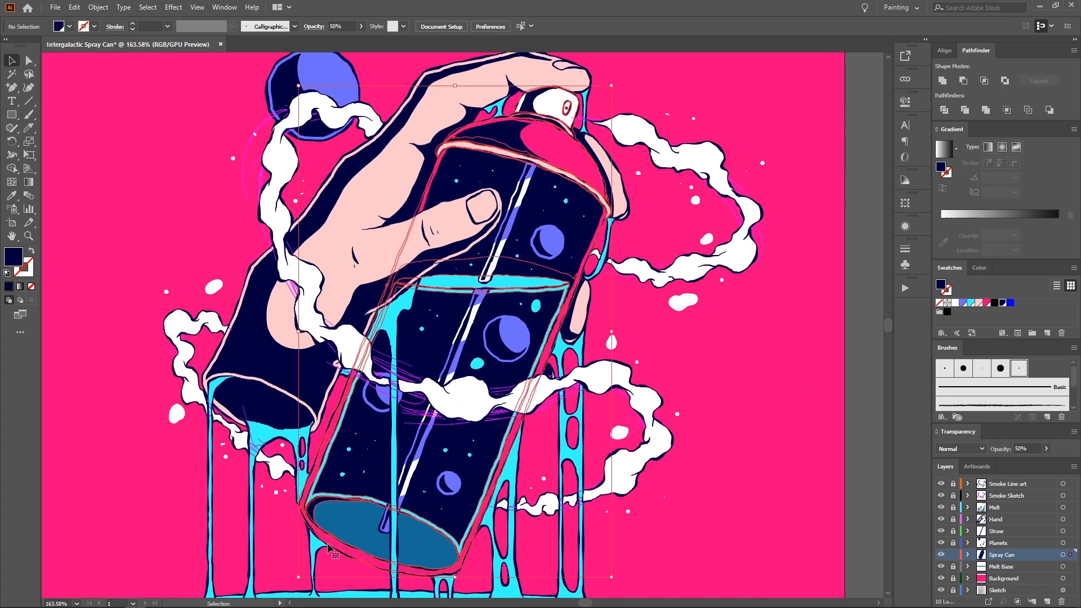
double_click(332, 548)
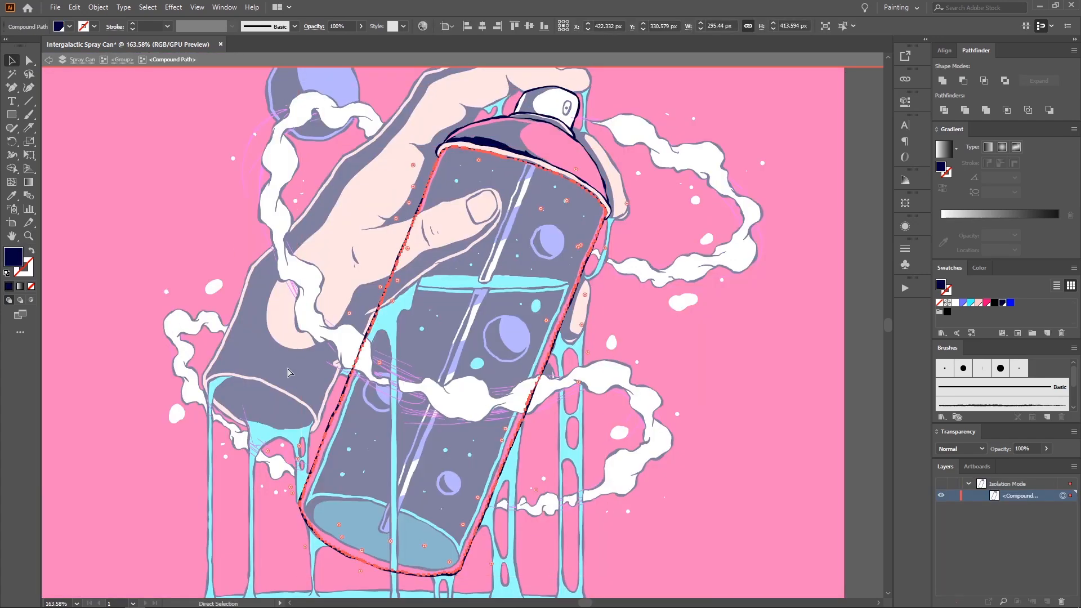
click(137, 89)
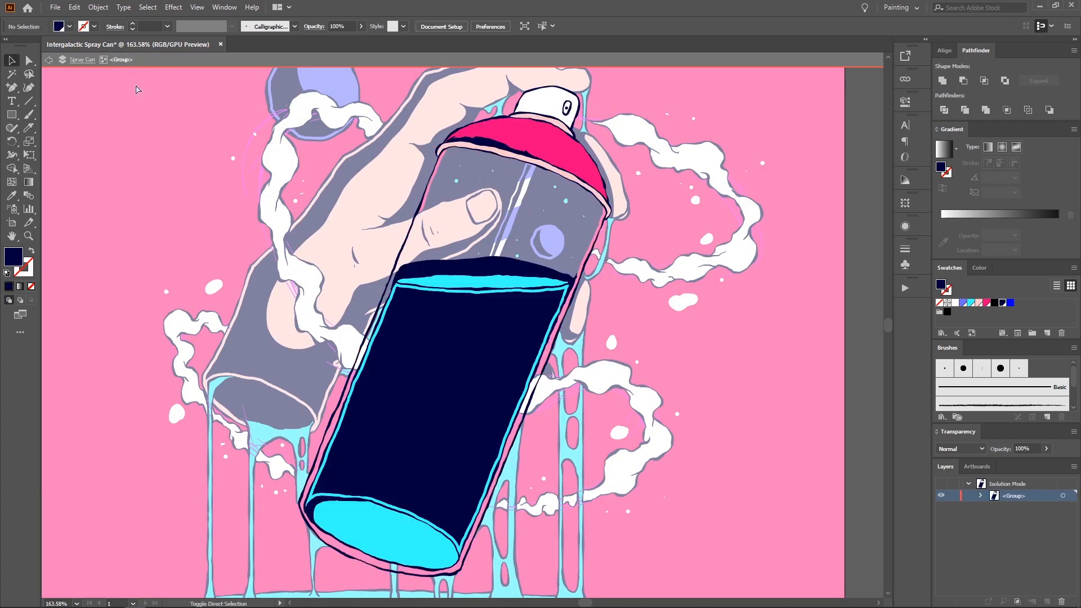
key(ctrl+f)
key(i)
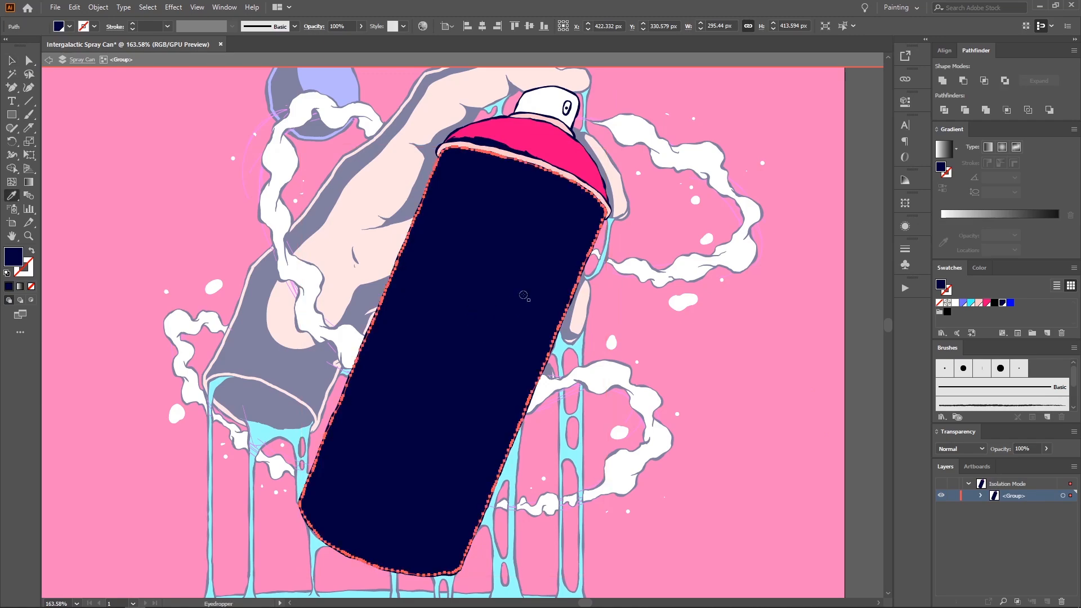
click(562, 347)
key(ctrl+shift+bracketleft)
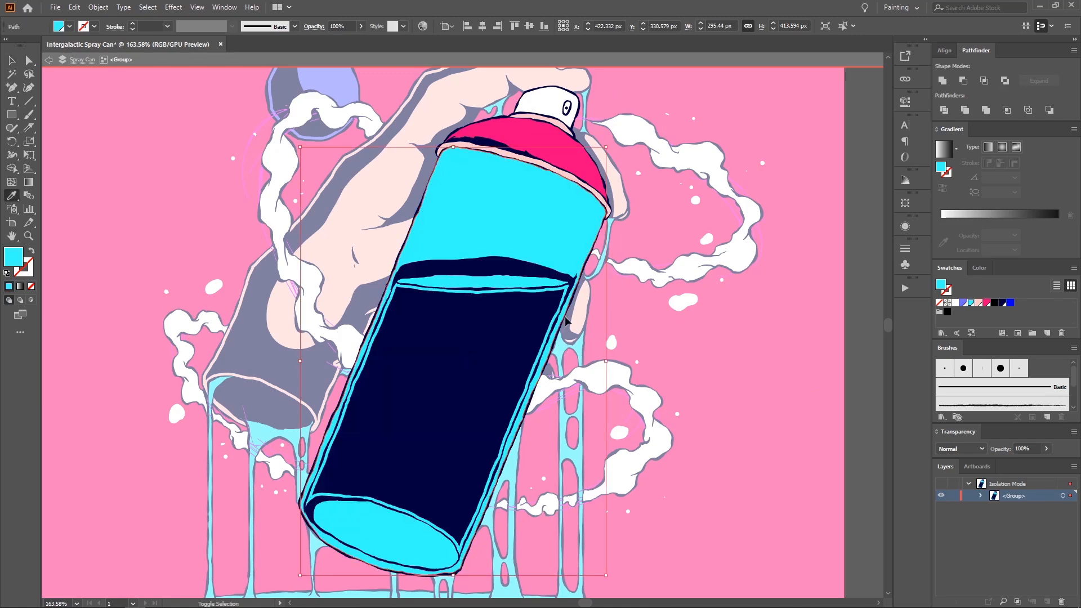
key(Escape)
key(z)
drag(527, 315, 488, 296)
key(v)
click(740, 349)
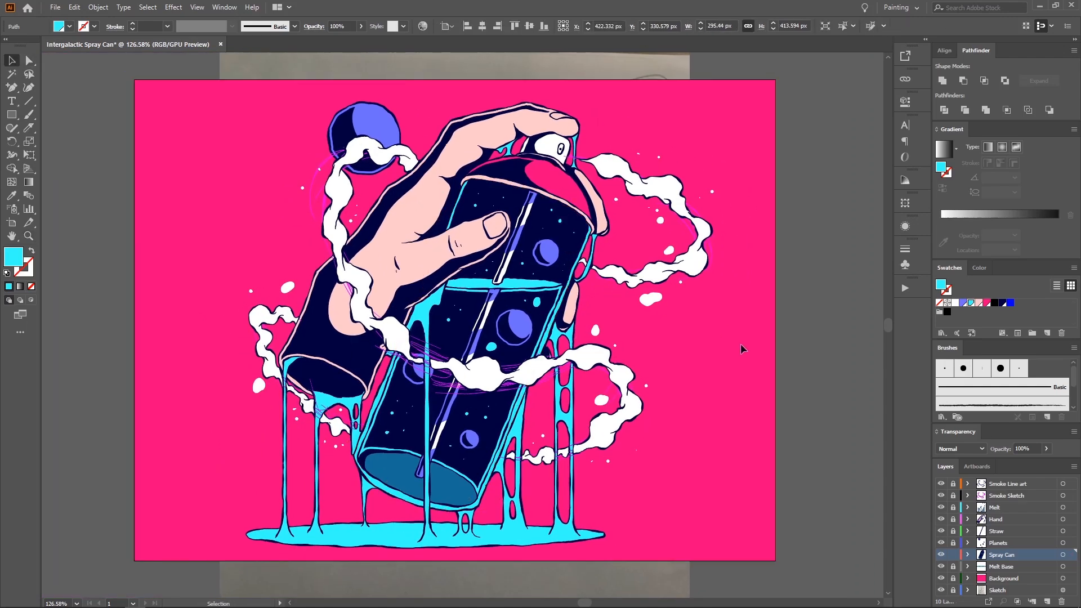
Step: Delete the outlined shape over the lower can body and fill the cyan body shape beneath it with the can's navy
drag(659, 338, 652, 347)
key(z)
click(616, 344)
mouse_move(504, 309)
mouse_down()
mouse_move(595, 287)
mouse_move(562, 301)
mouse_up()
key(a)
click(553, 304)
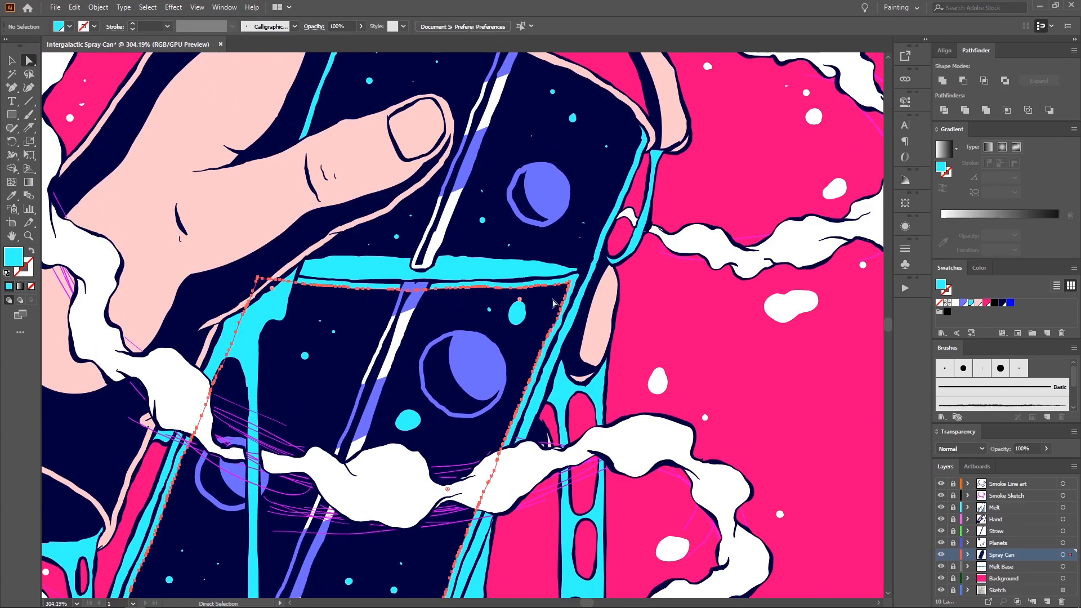
key(Delete)
click(554, 305)
key(i)
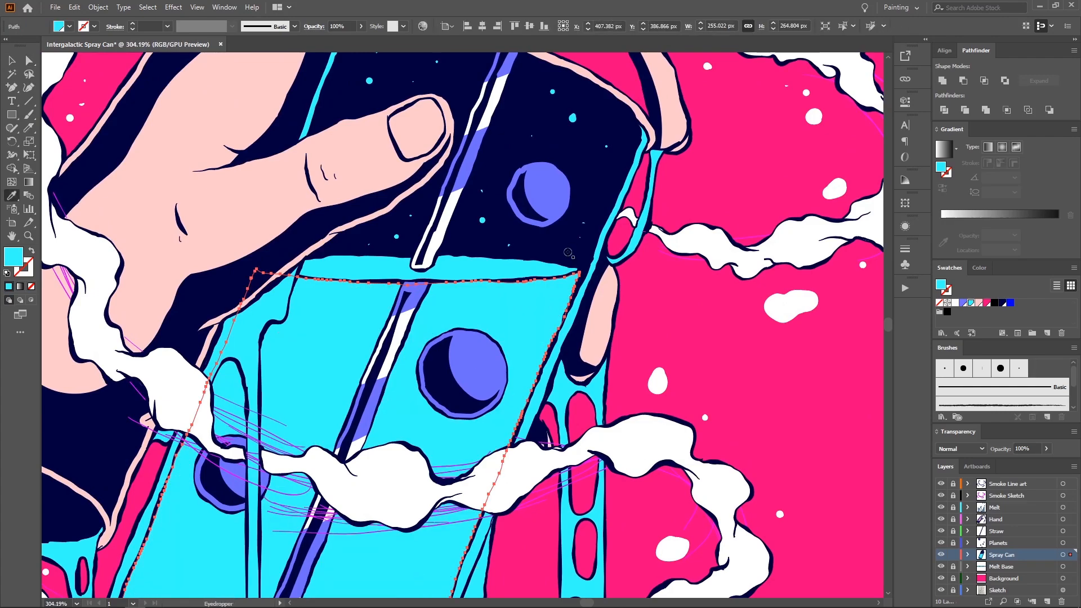
click(573, 251)
key(z)
mouse_move(573, 250)
mouse_down()
mouse_move(420, 273)
mouse_move(518, 275)
mouse_up()
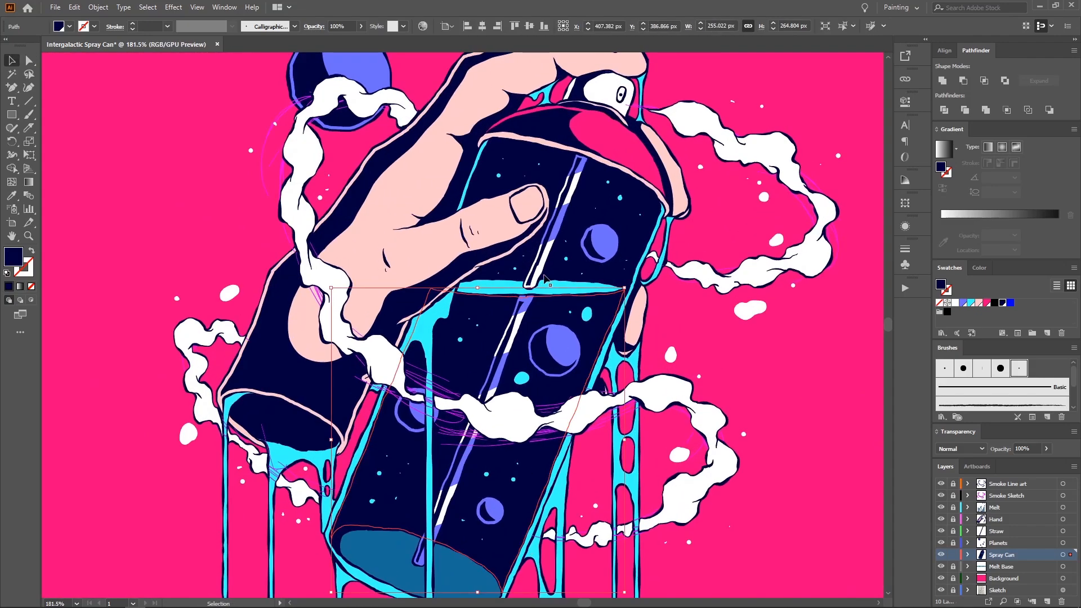
Step: Lock every layer except Straw and make Straw the active layer
key(v)
click(537, 276)
key(z)
drag(610, 315, 584, 357)
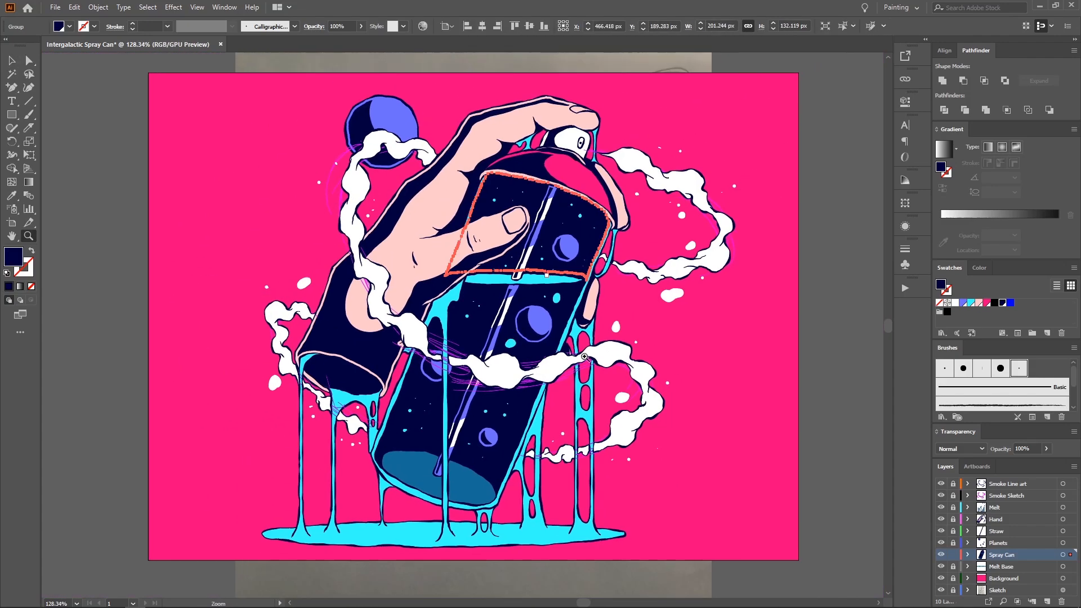
alt+click(954, 531)
click(994, 531)
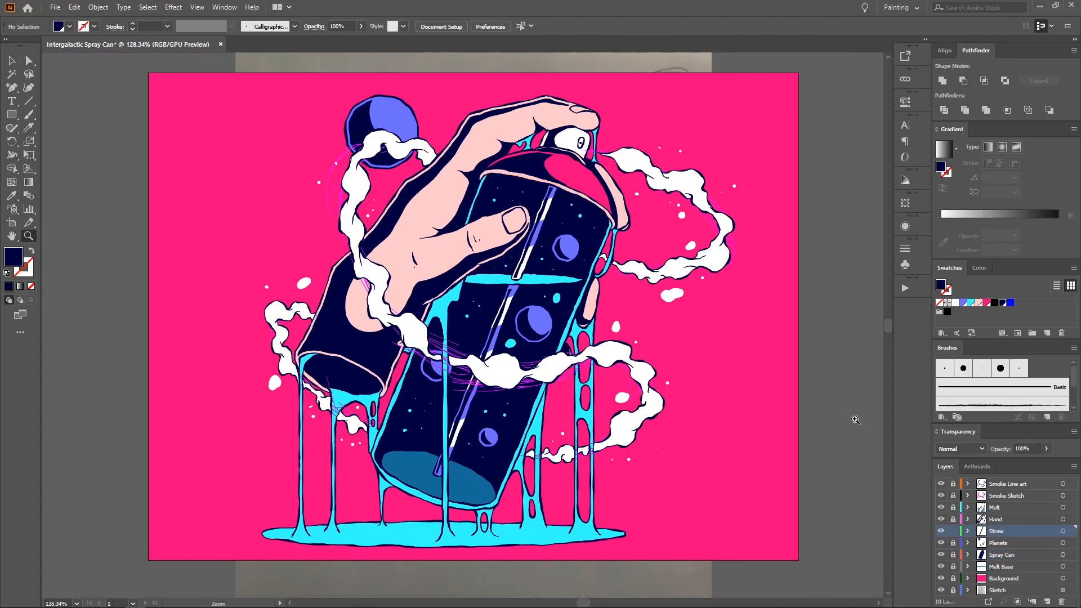
Step: Paint navy ripple marks with the Blob Brush on the cyan liquid surface around the straw
drag(487, 282, 680, 282)
key(a)
drag(645, 321, 555, 358)
key(shift+b)
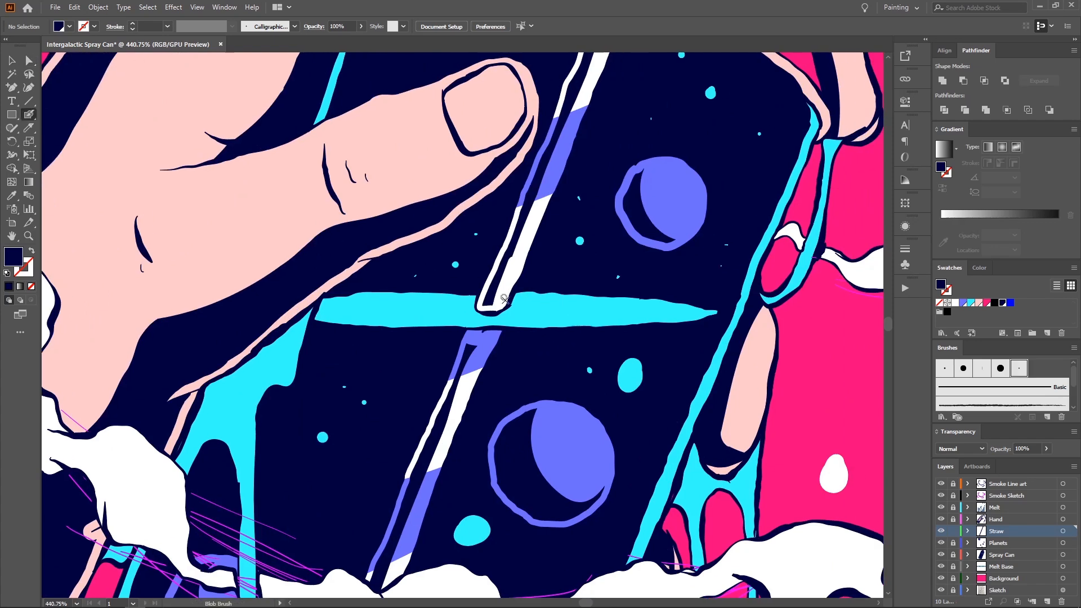
key(ctrl+z)
drag(525, 316, 536, 302)
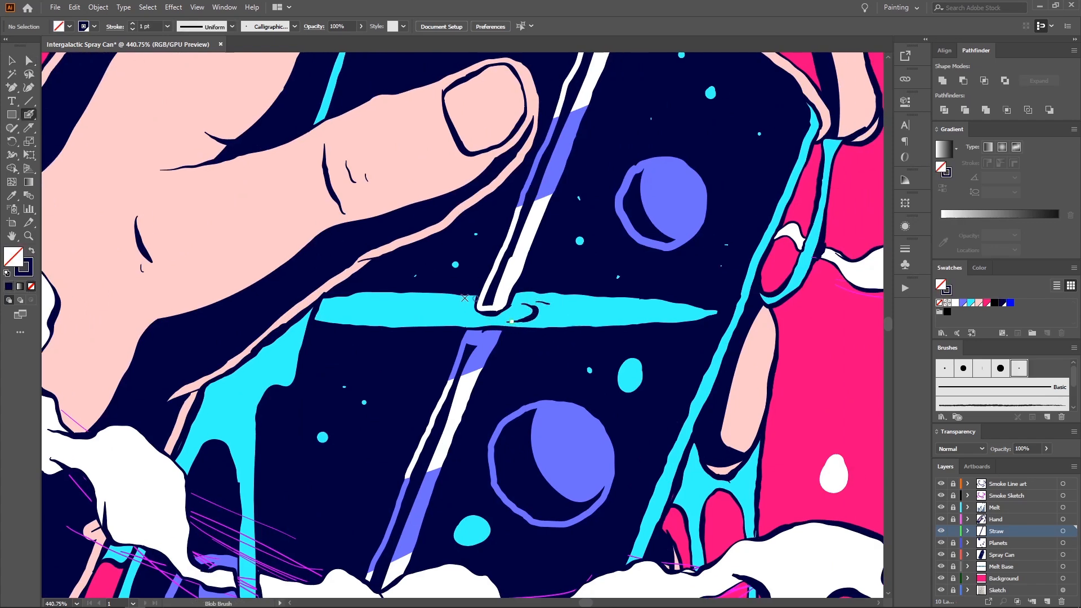
drag(427, 309, 472, 318)
key(z)
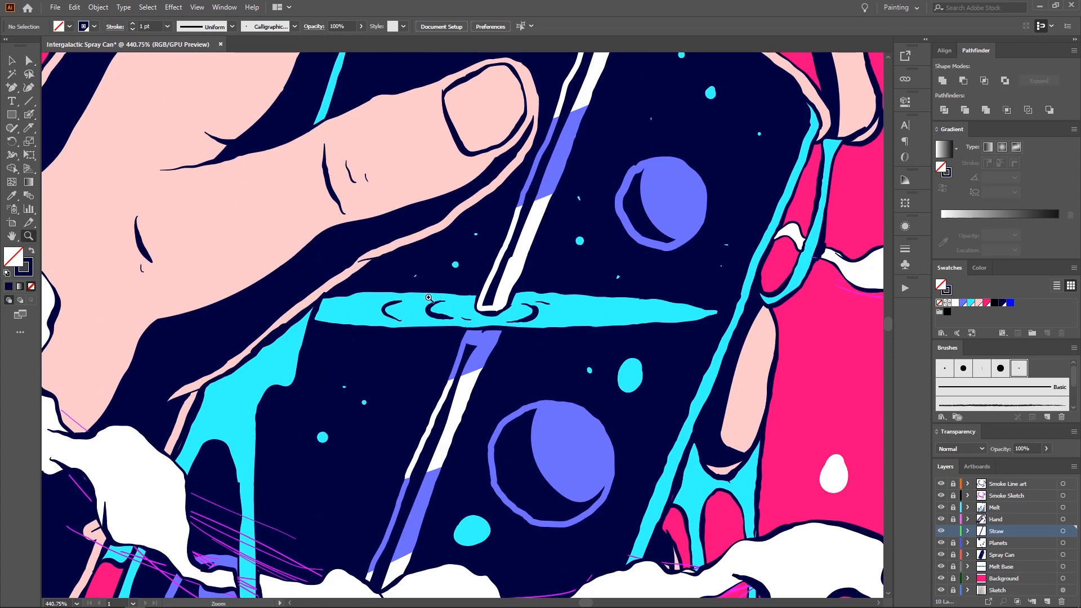
mouse_move(386, 306)
mouse_down()
mouse_move(335, 327)
mouse_move(589, 240)
mouse_up()
key(shift+b)
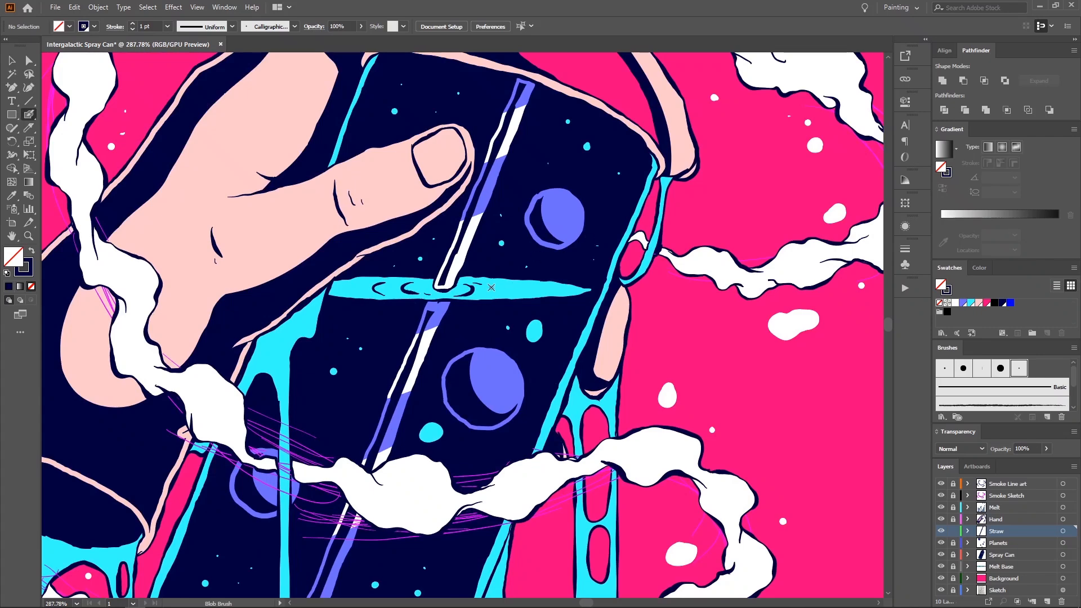
key(z)
mouse_move(495, 289)
mouse_down()
mouse_move(447, 248)
mouse_move(418, 255)
mouse_up()
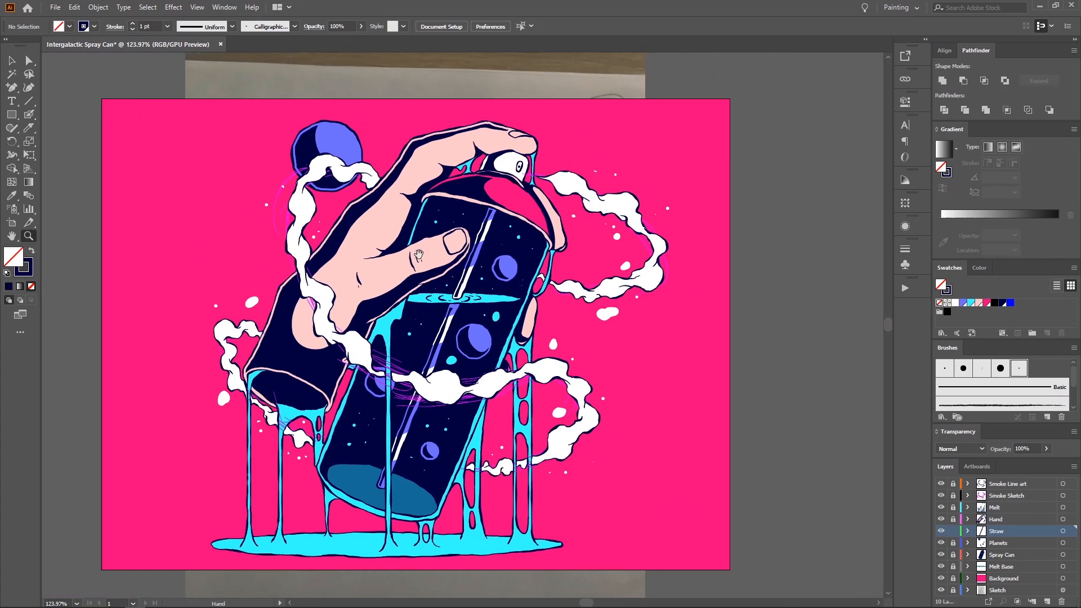
Step: Hide the Smoke Sketch layer and inspect the whole illustration without the sketch lines
click(941, 496)
click(668, 306)
click(870, 303)
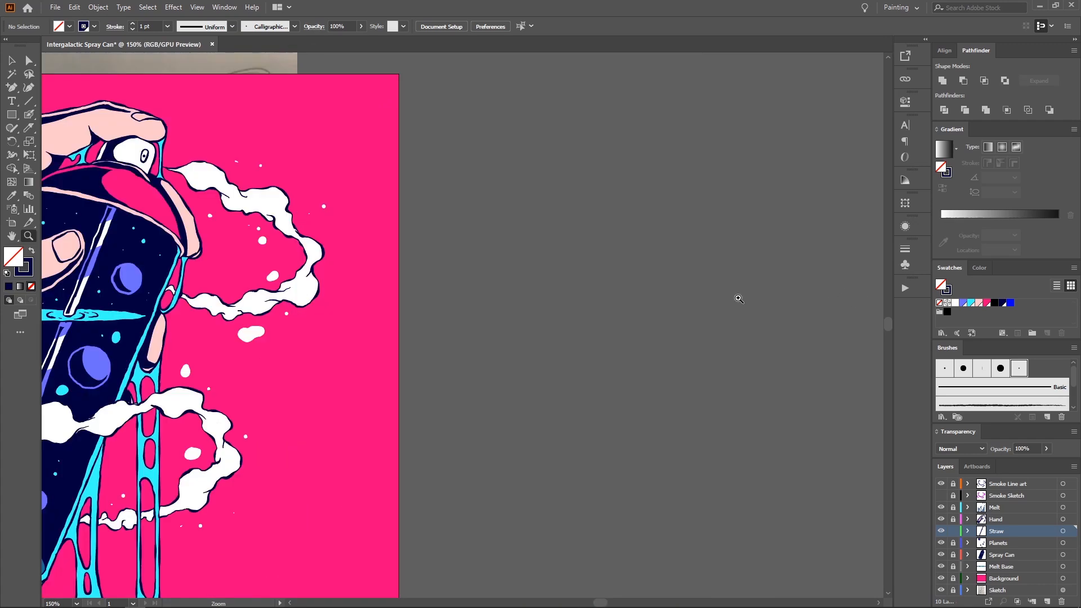
drag(544, 334, 851, 230)
drag(644, 285, 720, 330)
key(a)
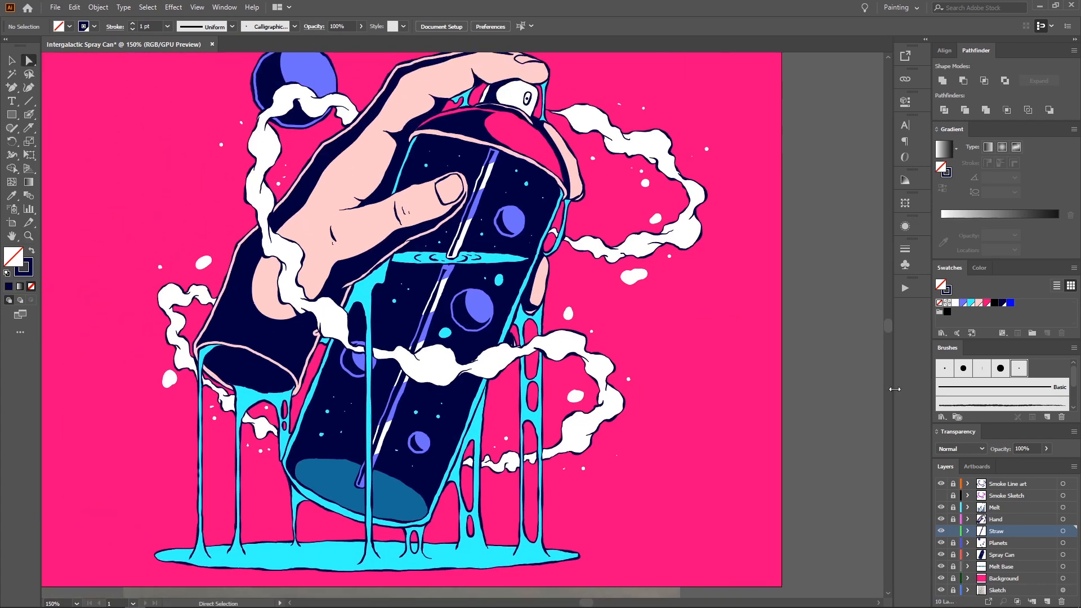
Step: Unlock all layers, select everything sharing the background's pink fill and change its global swatch to R=255 G=0 B=255
alt+click(952, 528)
drag(636, 318, 659, 369)
click(624, 253)
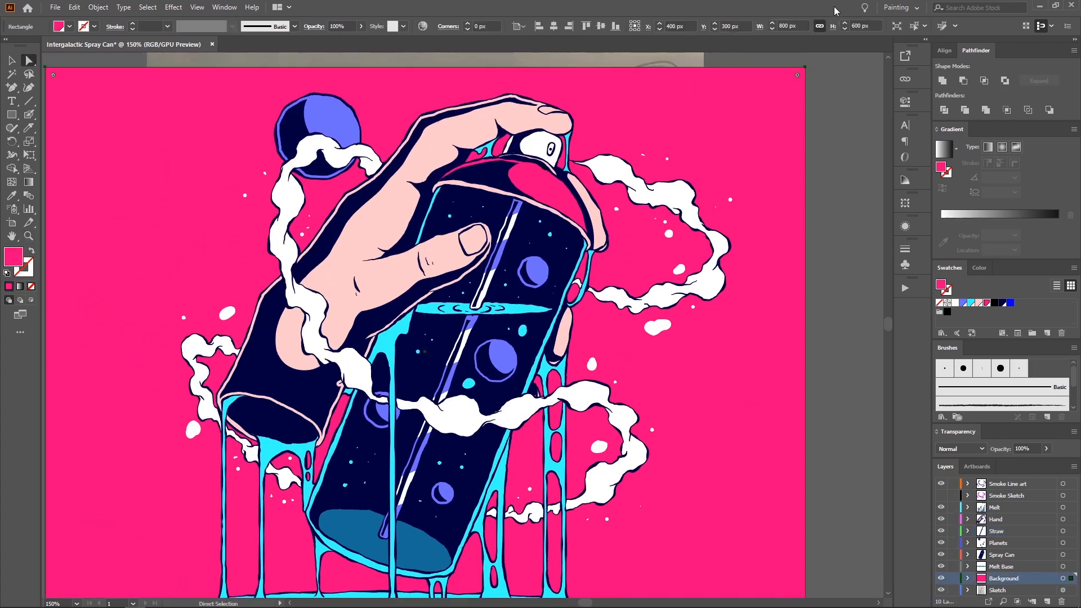
click(916, 29)
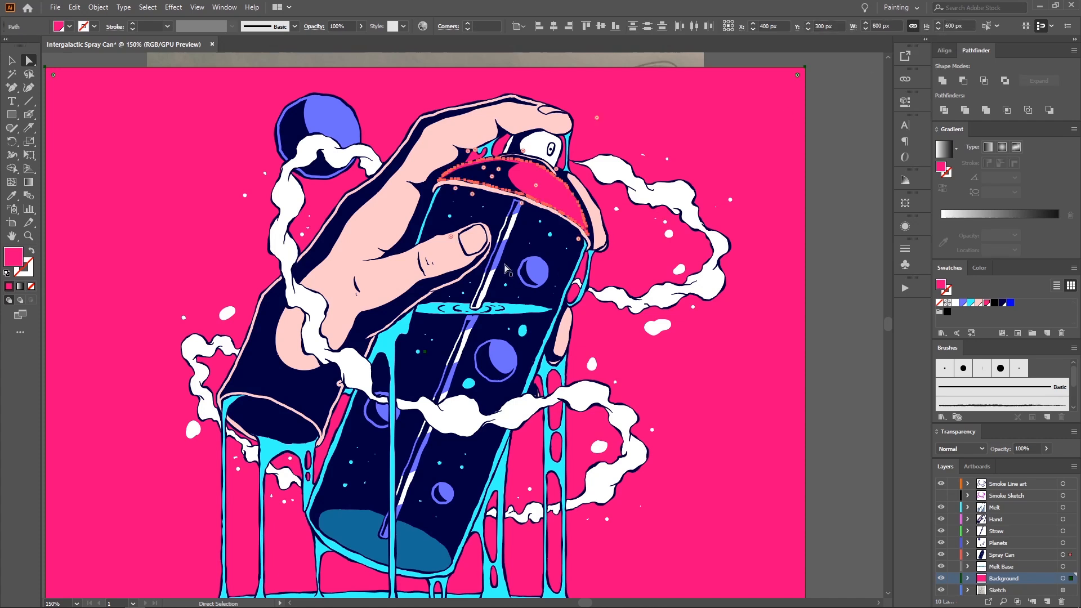
double_click(987, 303)
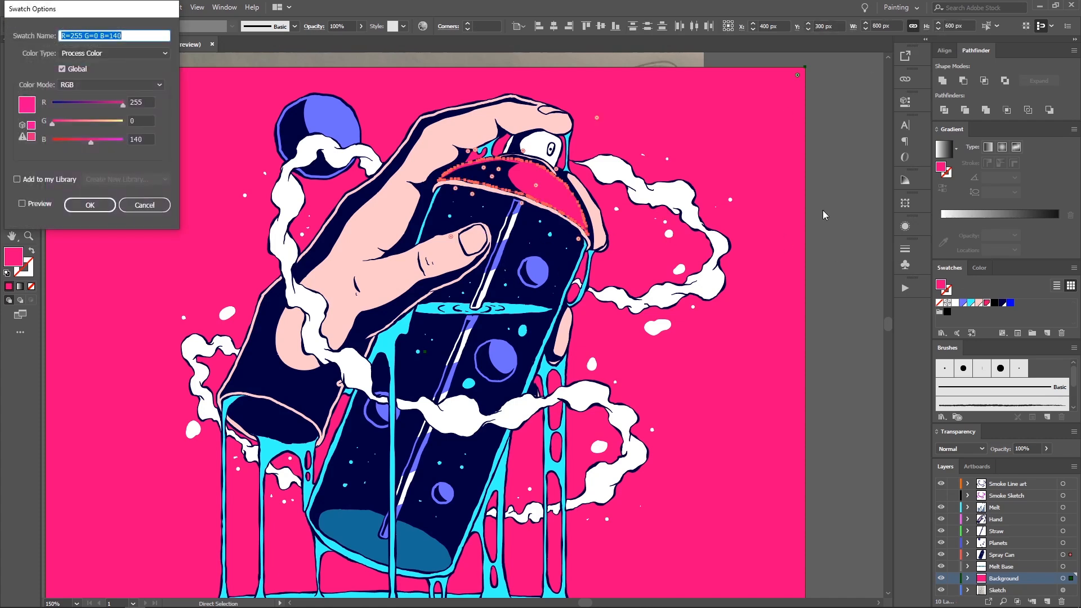
drag(91, 142, 129, 140)
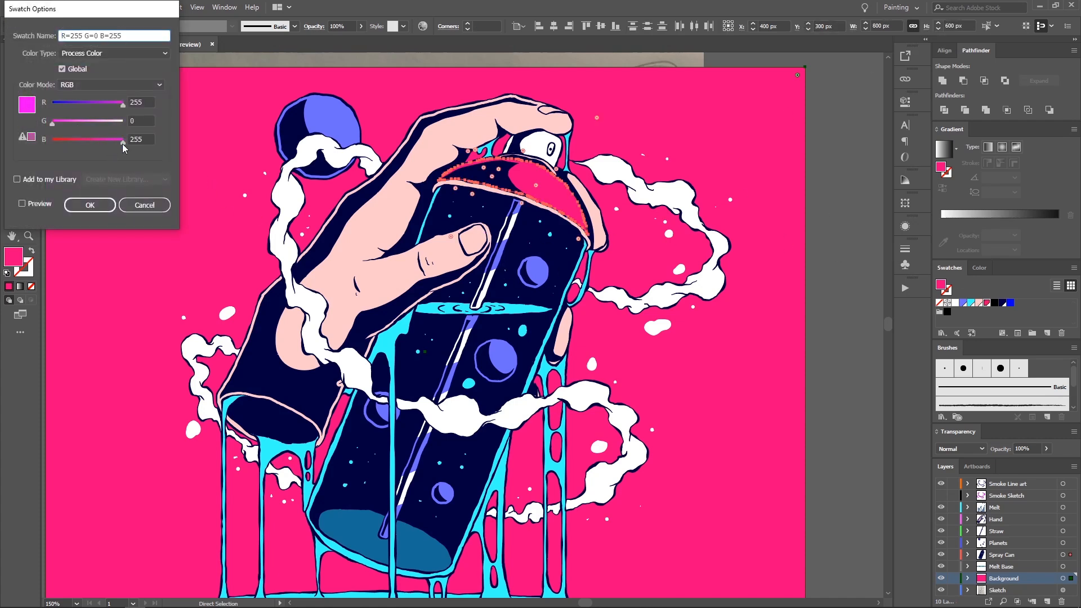
click(104, 205)
drag(382, 262, 344, 256)
drag(345, 256, 316, 281)
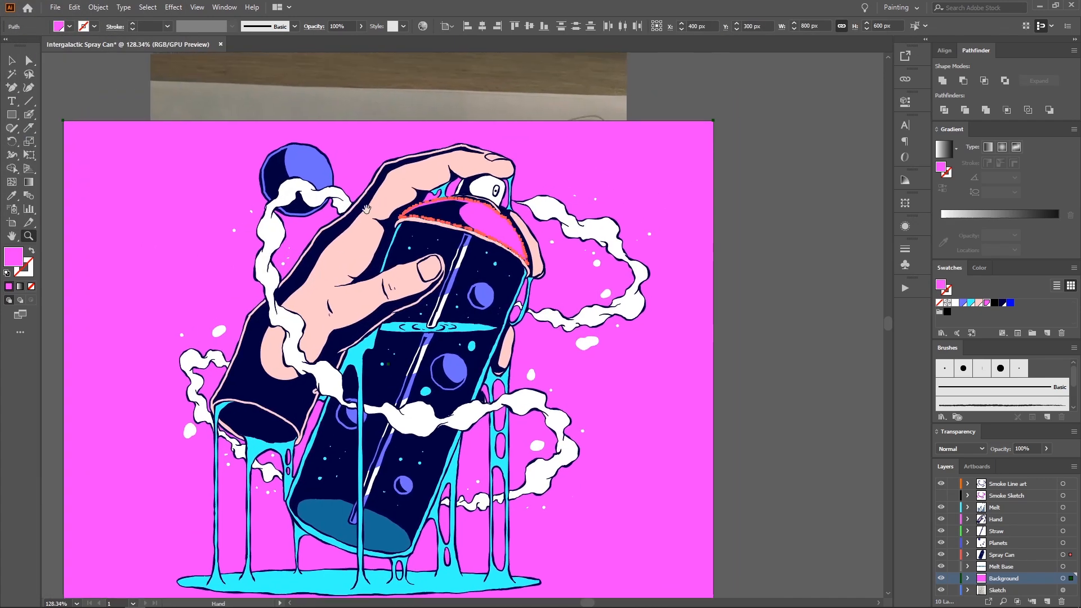
drag(365, 209, 401, 184)
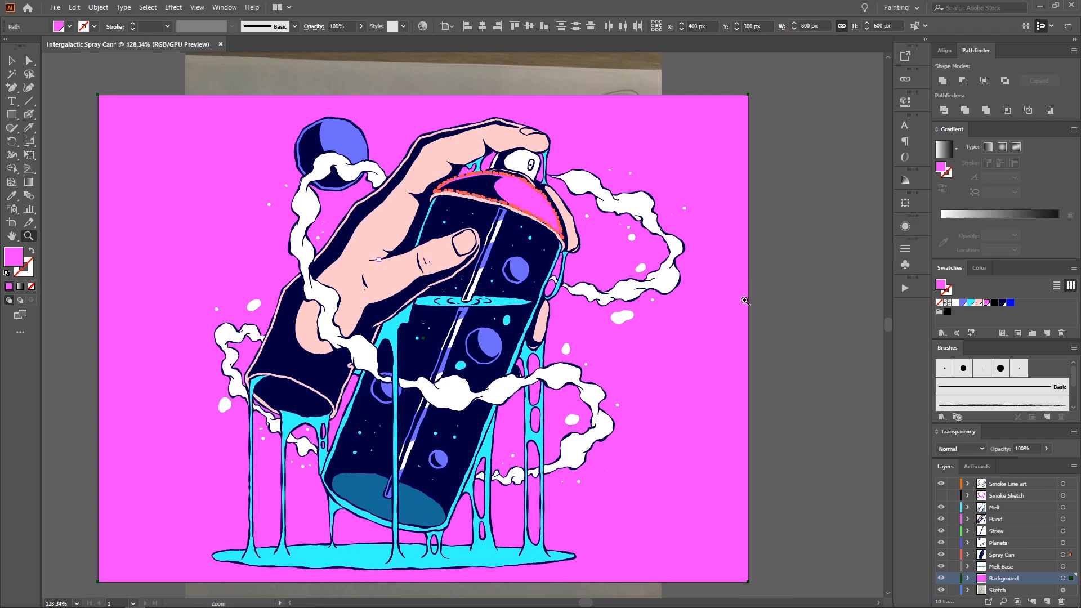
Step: Fill the can's white spray nozzle with the violet-blue sampled from the planets
drag(552, 196, 579, 166)
drag(579, 166, 585, 200)
drag(518, 177, 572, 200)
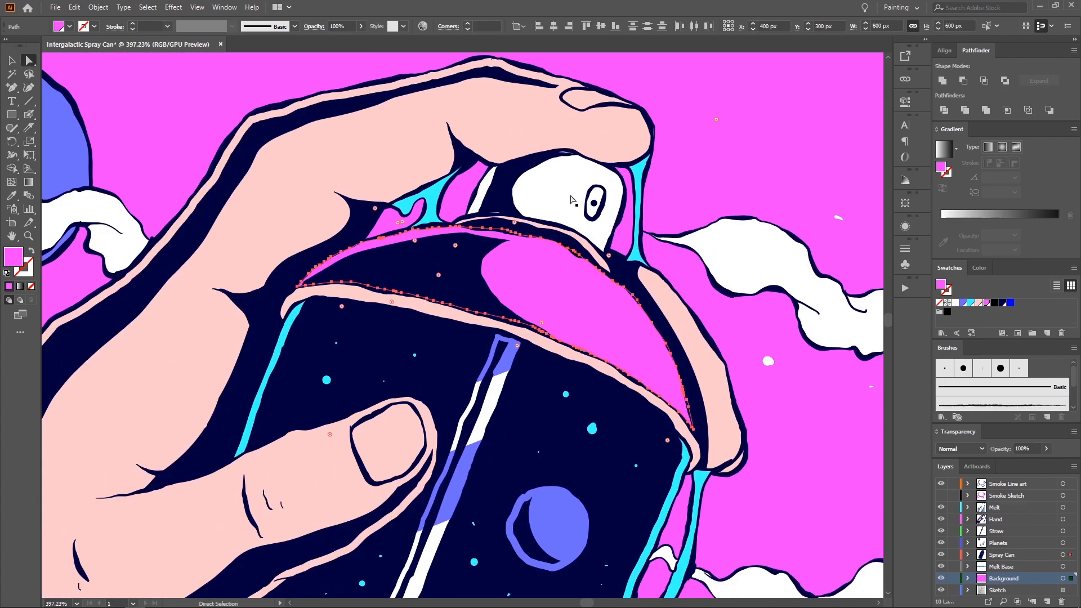
click(571, 200)
key(ctrl+minus)
drag(540, 449, 552, 391)
key(i)
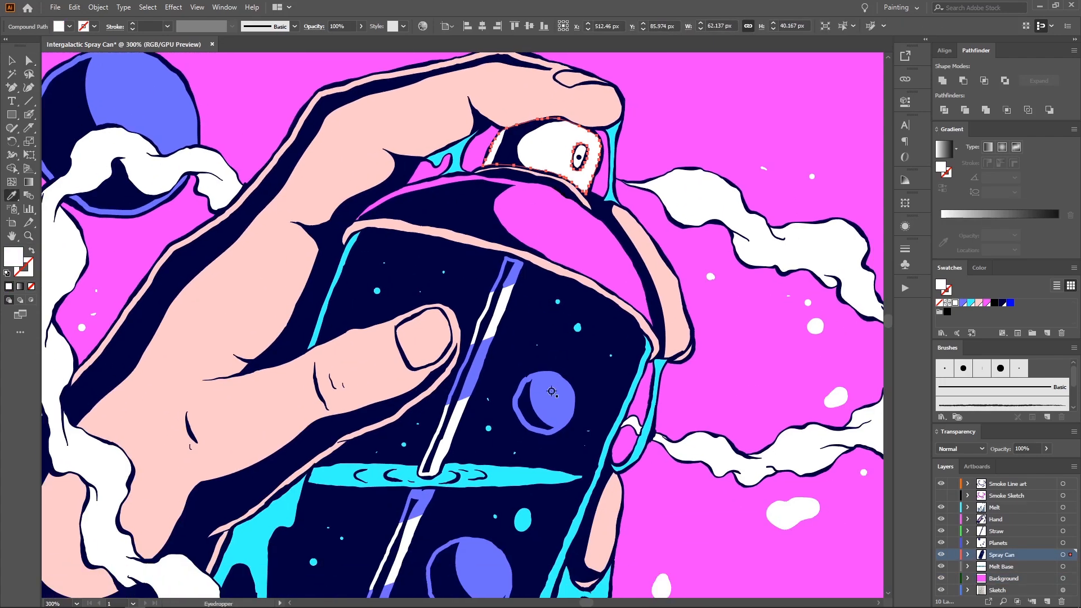
click(552, 391)
Step: Fill the nozzle's small white oval opening with the same violet-blue as the nozzle
drag(557, 338, 566, 332)
key(a)
drag(569, 122, 593, 120)
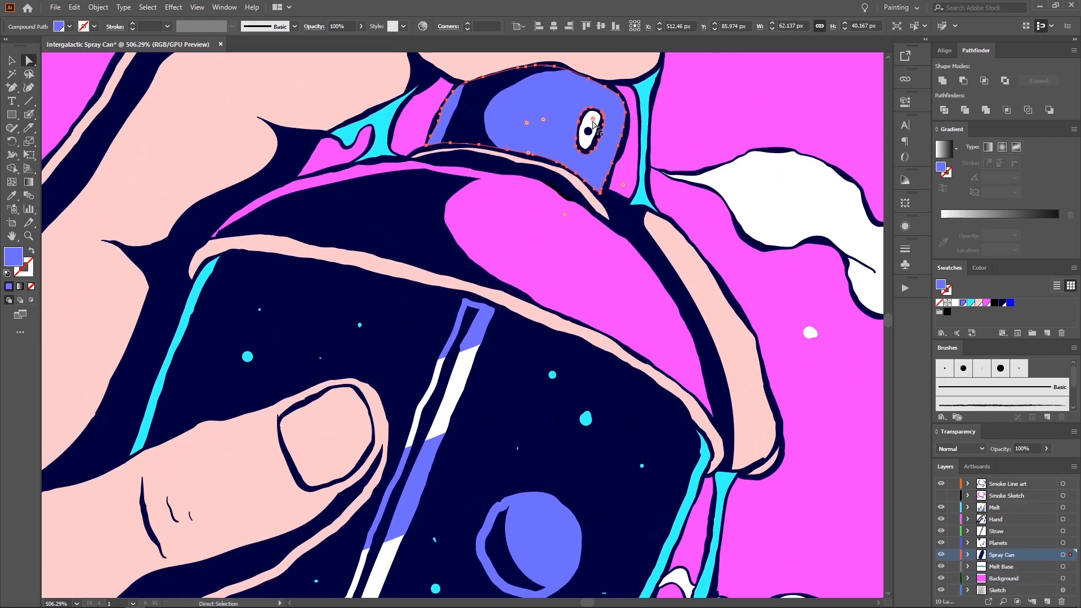
click(592, 122)
key(i)
click(540, 210)
key(z)
alt+click(405, 250)
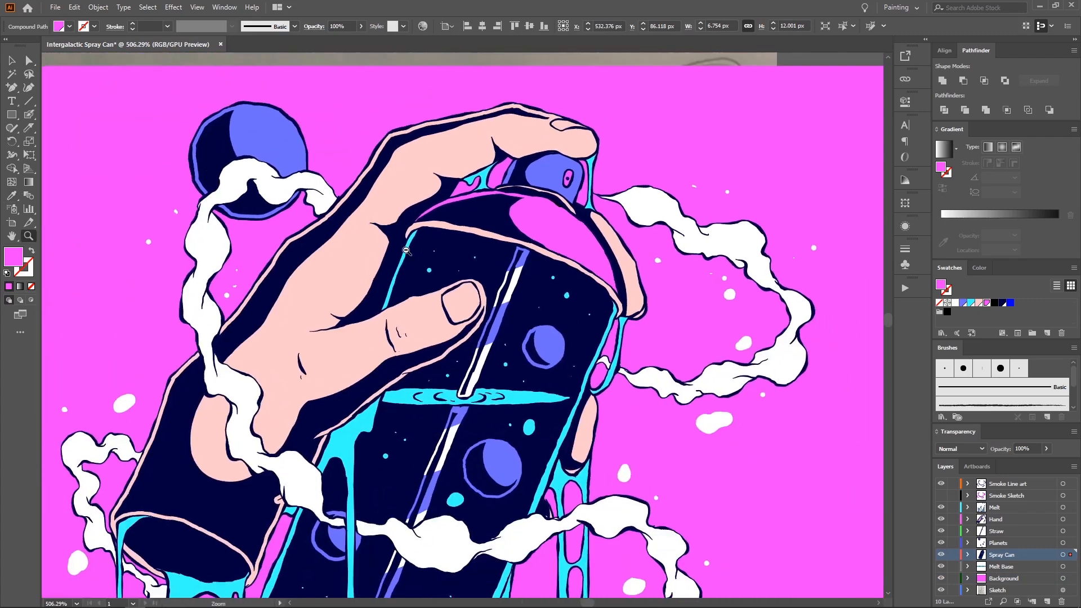
drag(406, 249, 408, 249)
key(i)
click(542, 178)
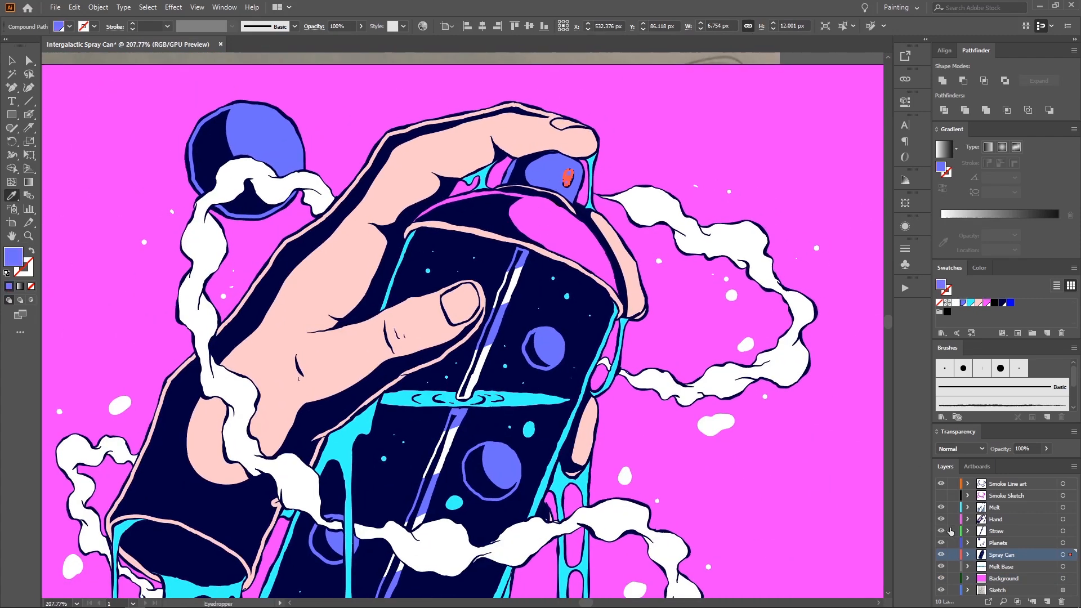
Step: Hide every layer except Spray Can and select the nozzle's violet-blue shape
alt+click(941, 555)
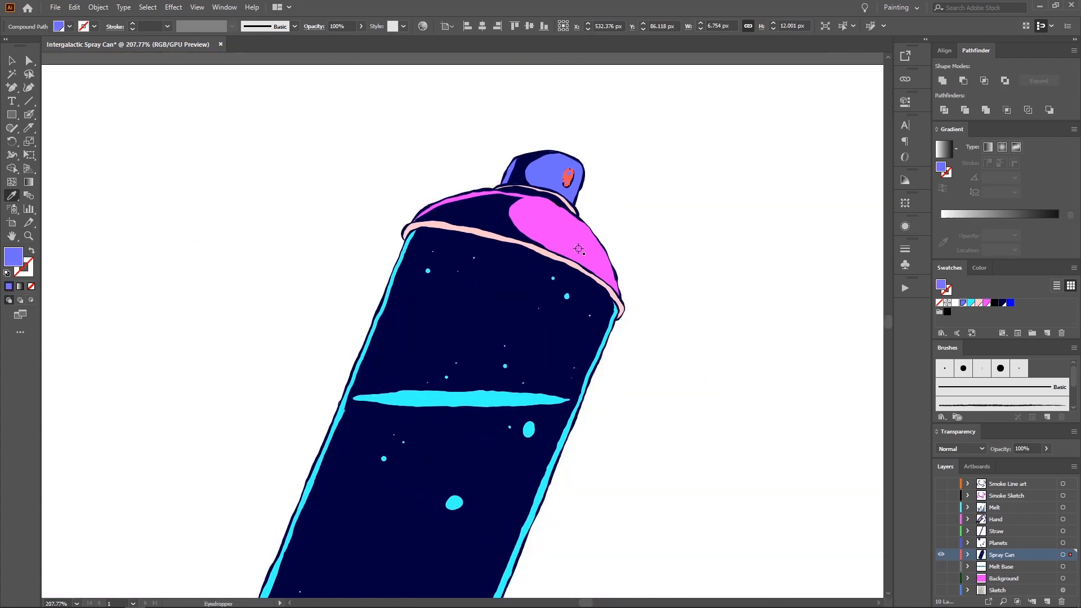
key(a)
drag(616, 243, 616, 271)
drag(557, 206, 612, 205)
drag(524, 237, 612, 242)
click(557, 207)
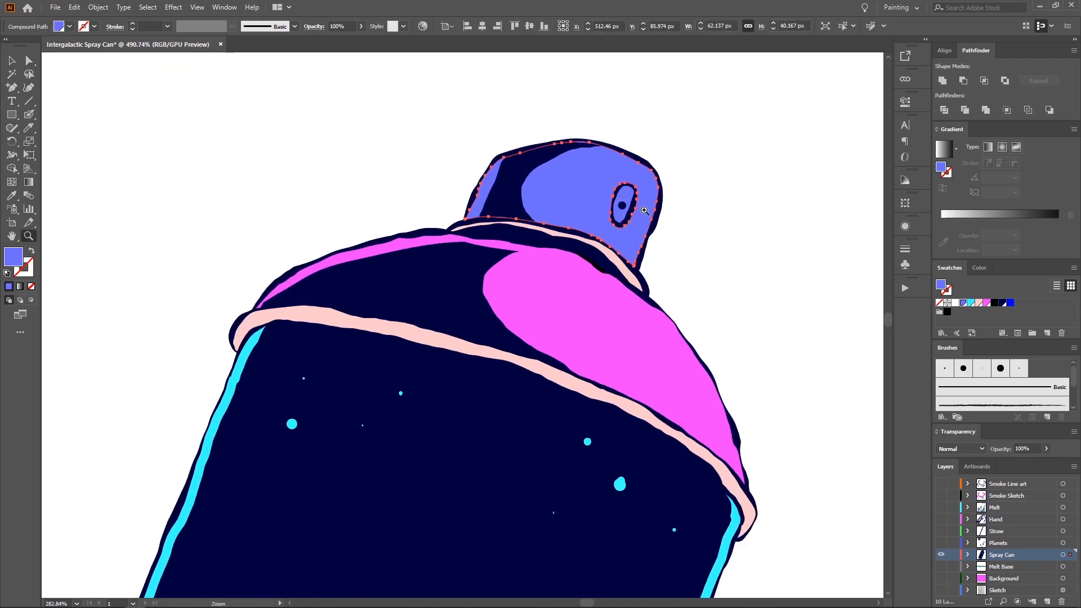
Step: Recolour the stray dark line beneath the can's collar with the navy swatch and deselect it
ctrl+click(596, 262)
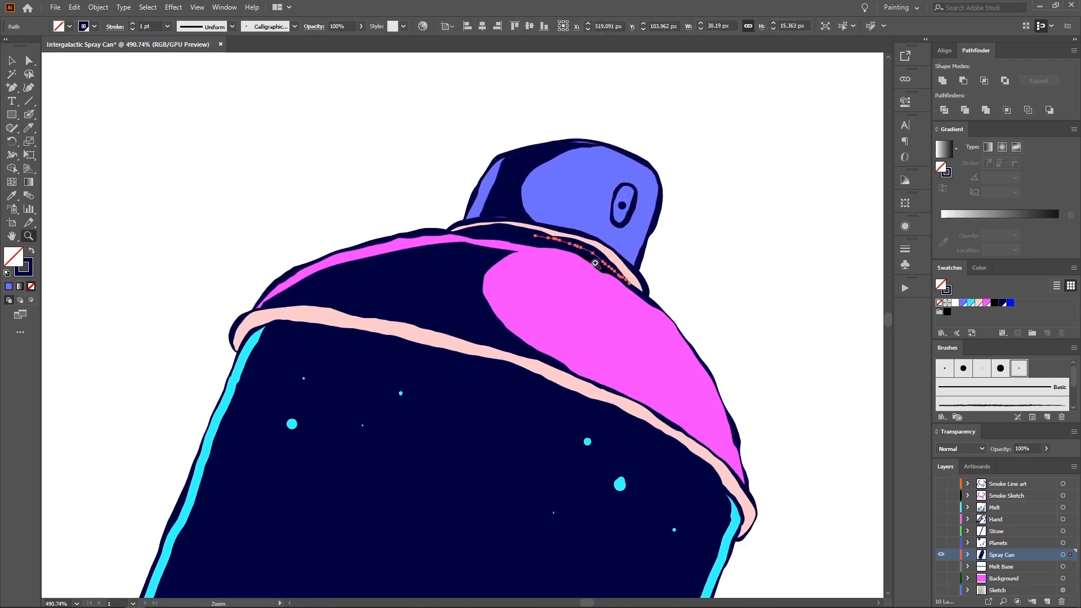
drag(579, 257, 611, 276)
ctrl+click(610, 277)
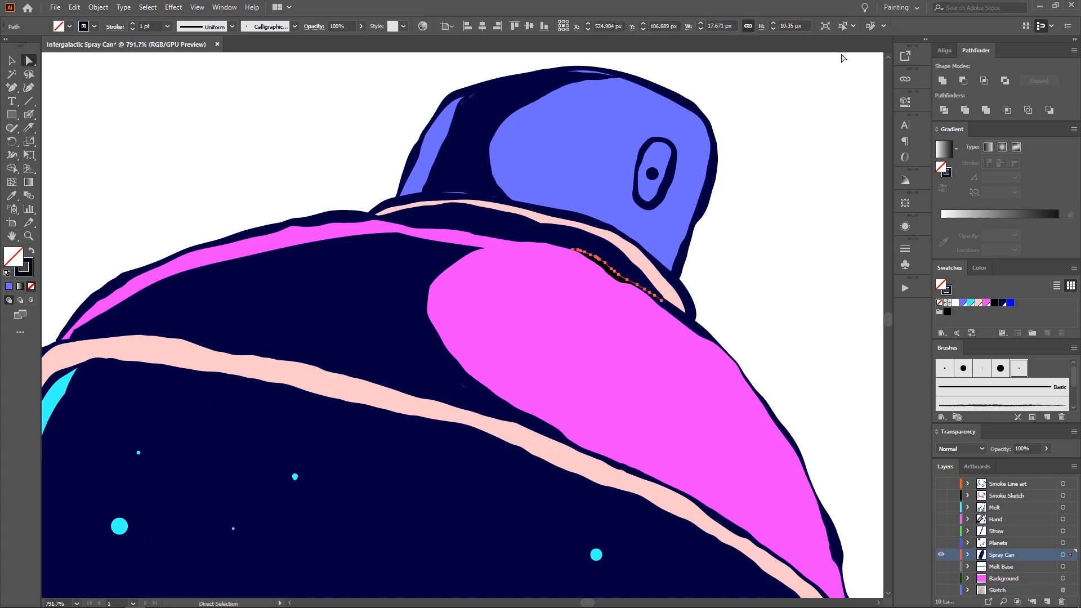
click(994, 302)
click(736, 276)
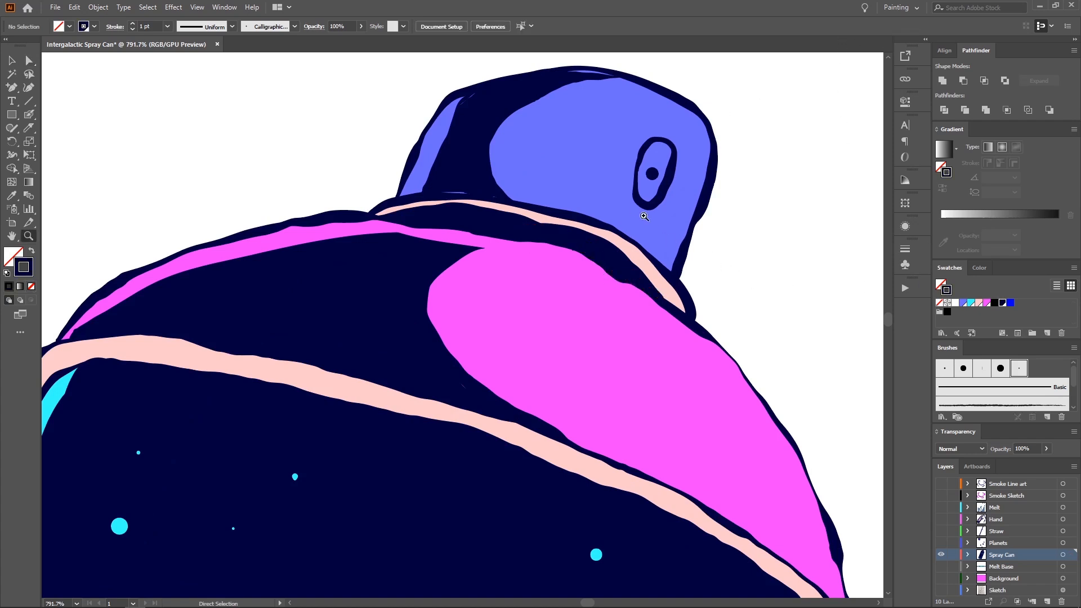
Step: Cut the blue cap and pink dome base shapes with the Knife along curves through their lit areas
drag(620, 197, 544, 308)
click(588, 195)
shift+click(554, 281)
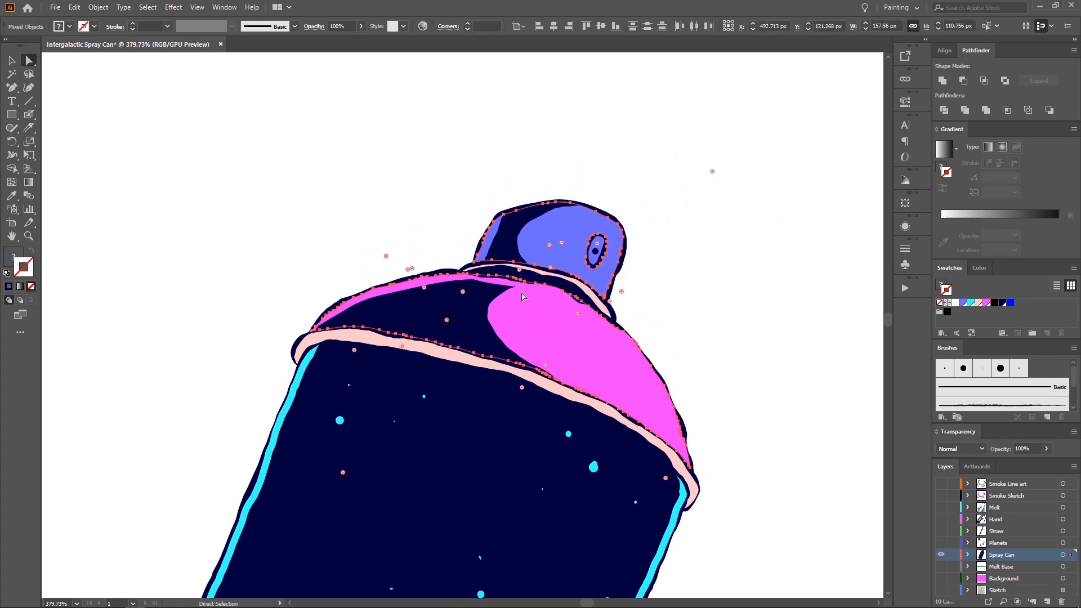
click(29, 127)
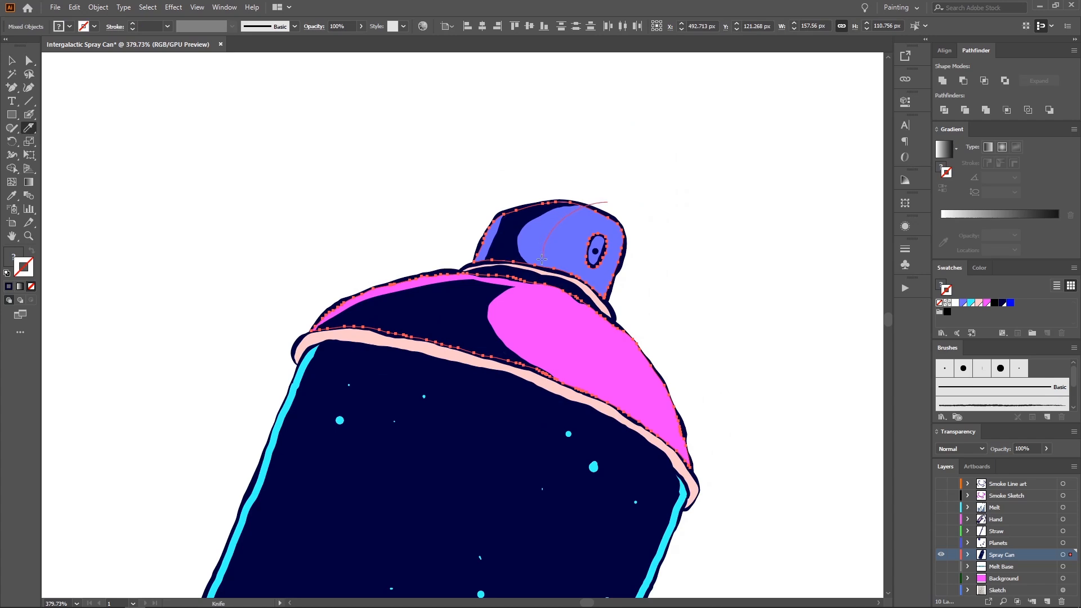
drag(542, 258, 555, 284)
drag(561, 347, 570, 264)
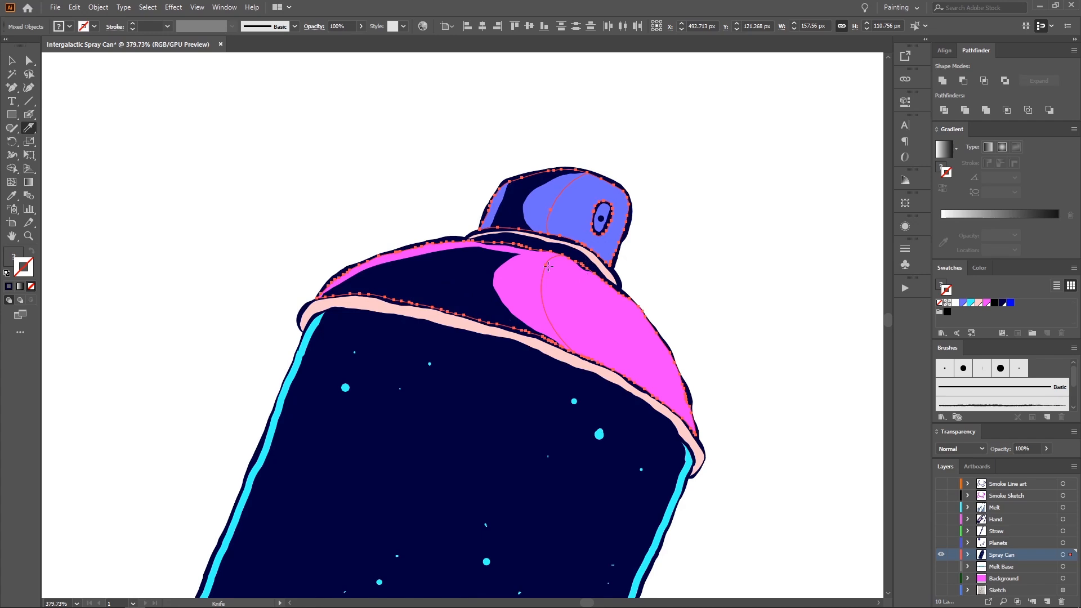
Step: Copy the shadow-side pieces of the cap and dome, undo the knife cuts, and paste the copies in front of the uncut shapes
key(a)
click(670, 282)
click(523, 287)
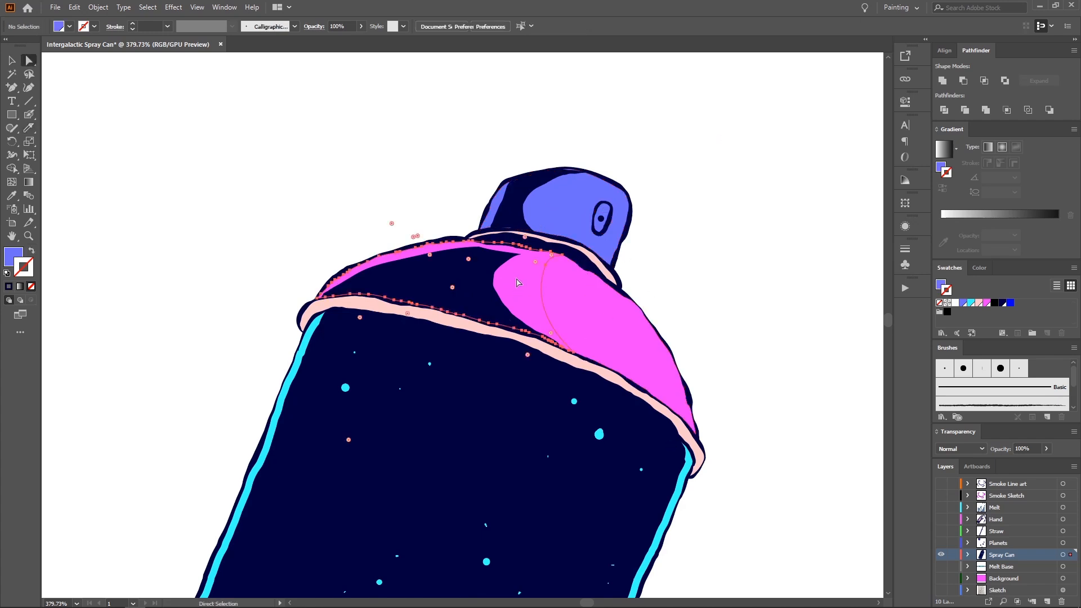
shift+click(530, 217)
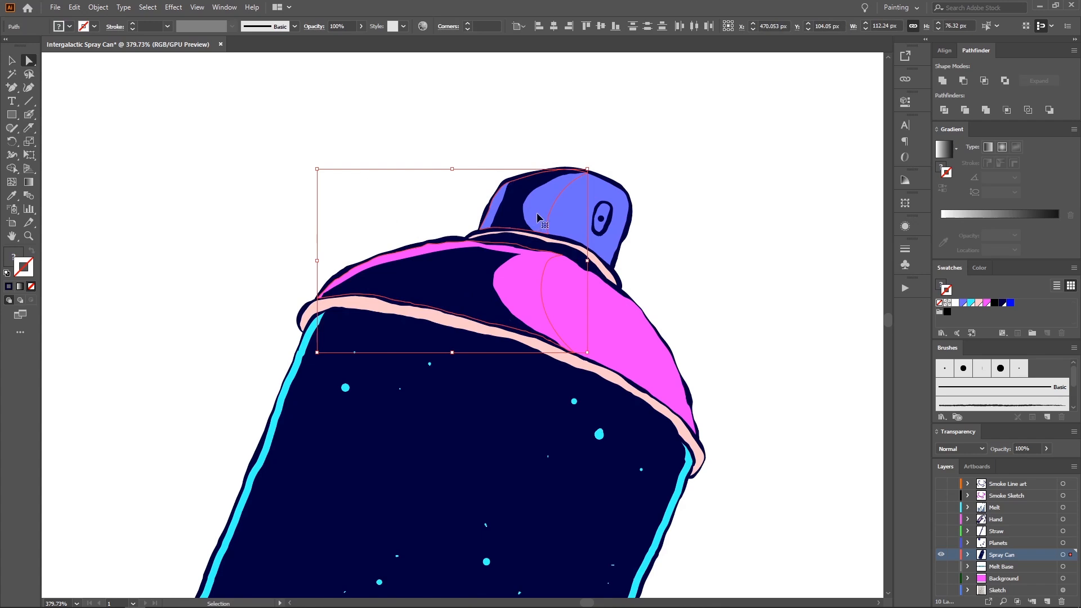
key(a)
shift+click(550, 231)
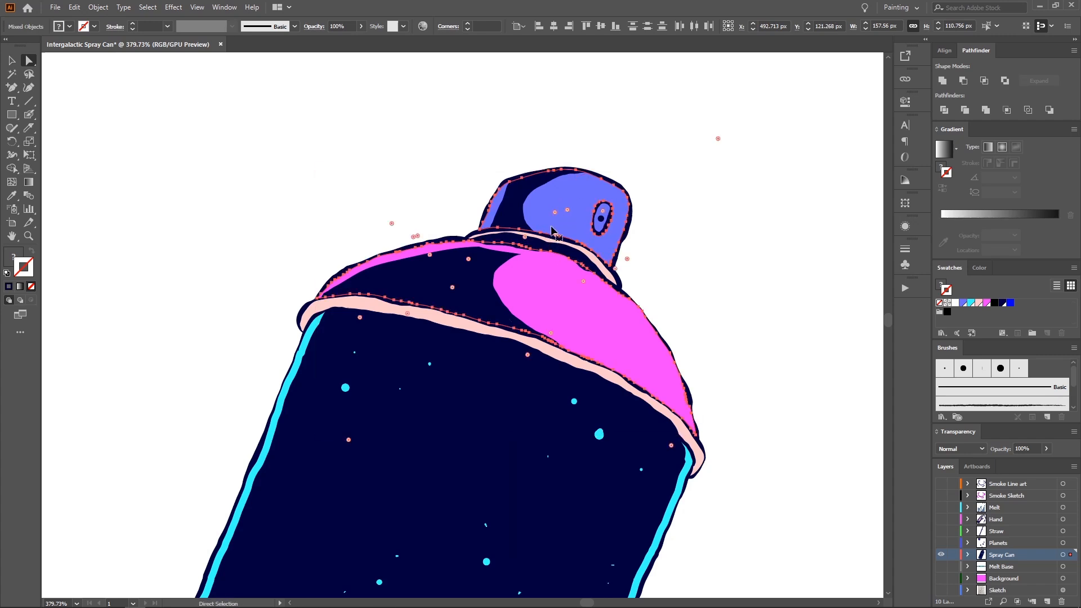
key(ctrl+z)
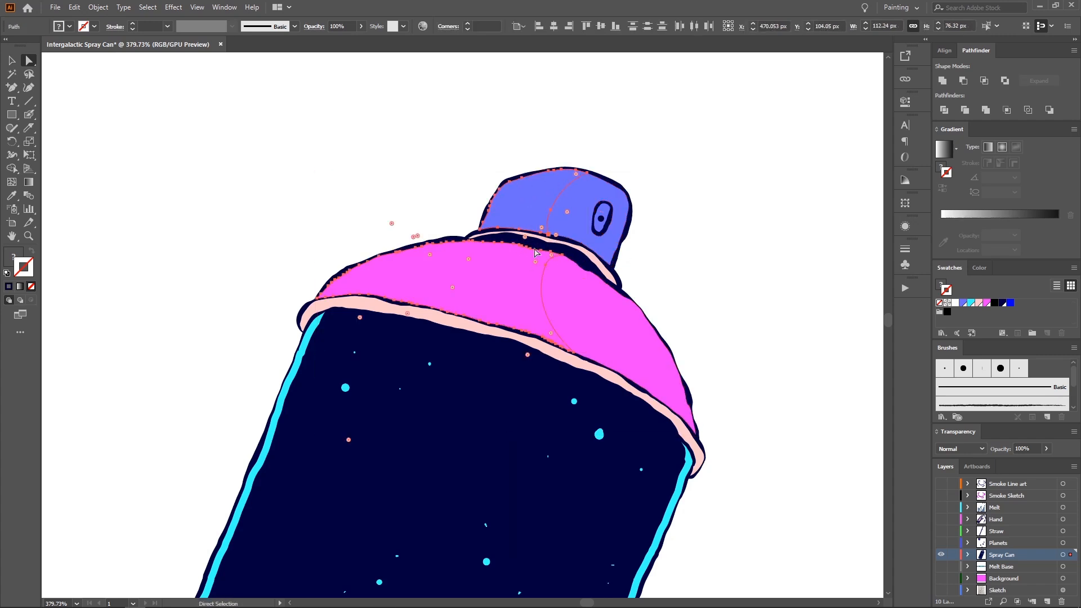
Step: Give the cap and dome shadow pieces the semi-transparent navy style of the ellipse at the can's base using the Eyedropper
key(z)
scroll(507, 292, down, 5)
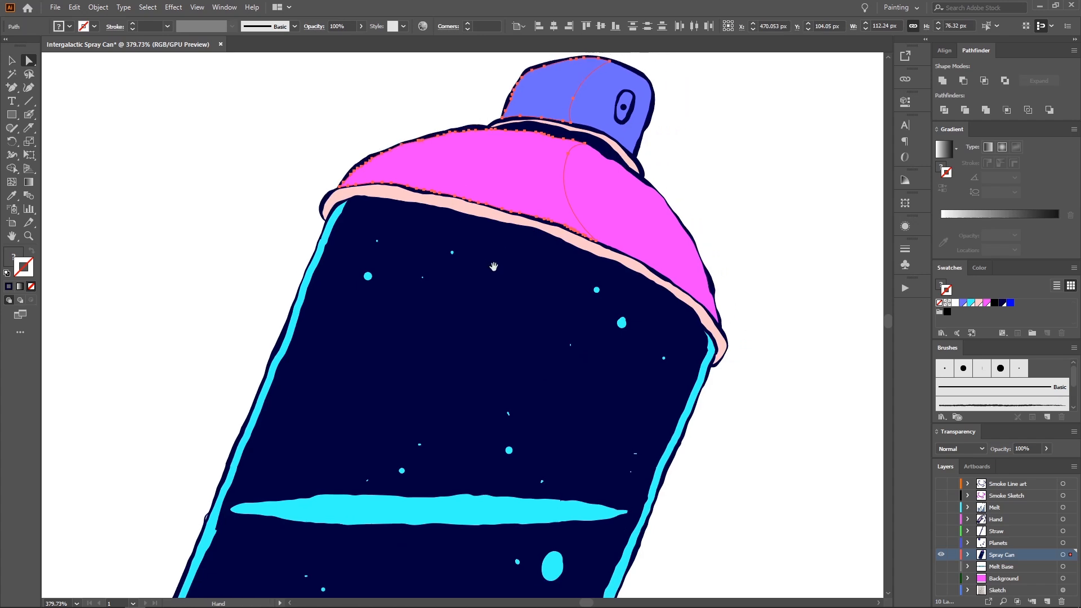
scroll(524, 263, left, 2)
drag(524, 263, 475, 286)
drag(474, 288, 543, 135)
drag(517, 261, 469, 295)
scroll(496, 273, down, 1)
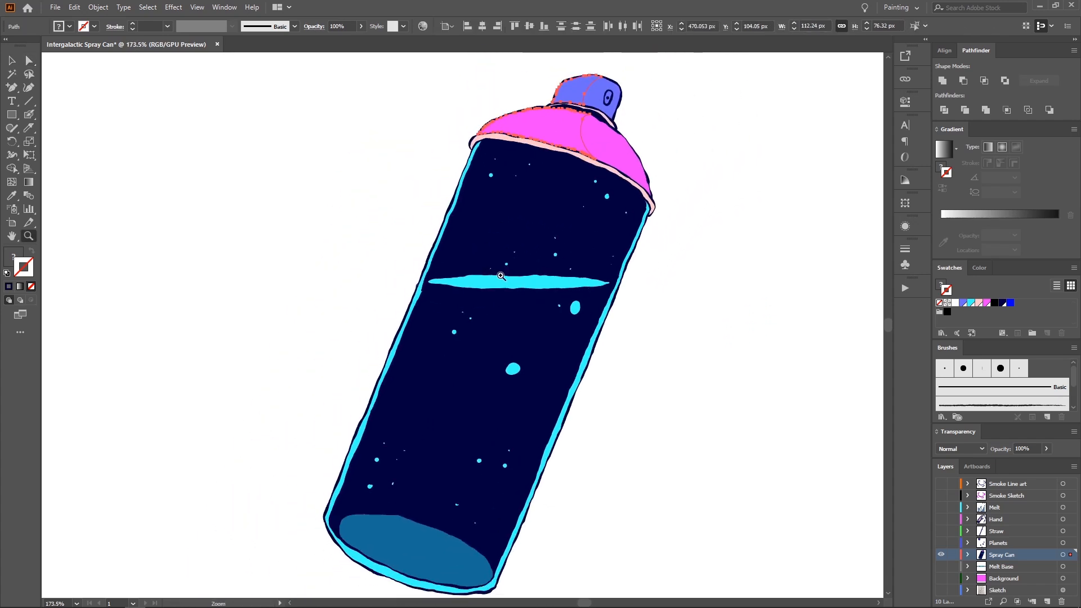
key(i)
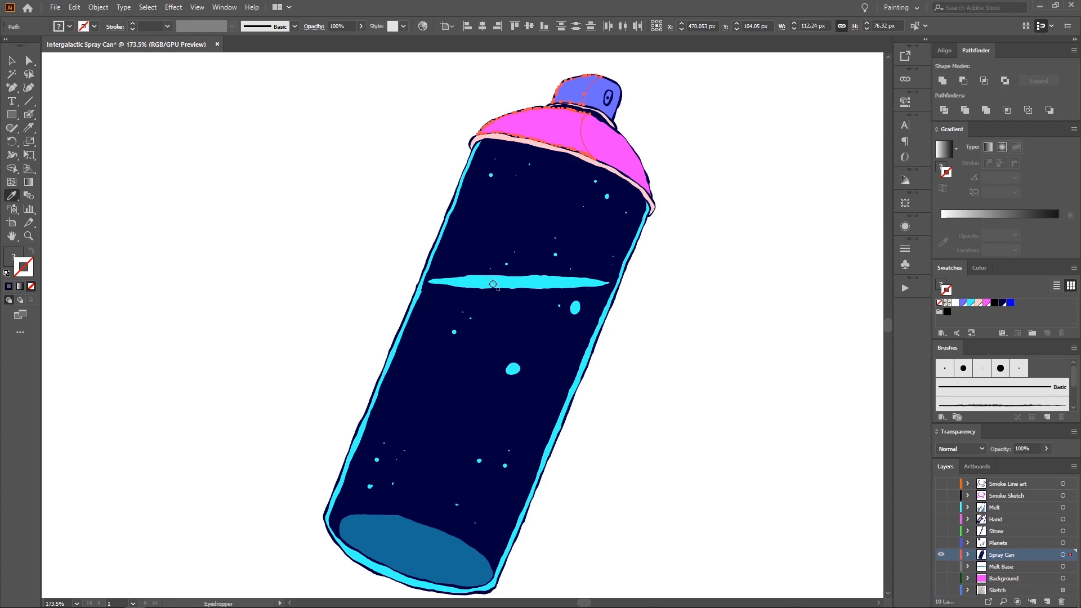
click(401, 540)
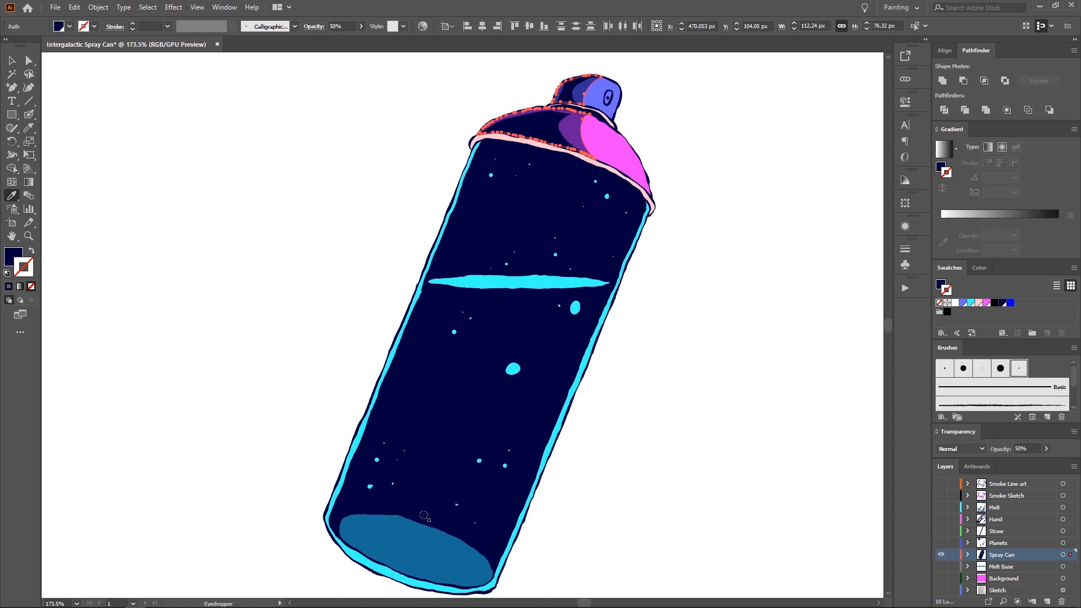
Step: Examine the opacity of the can's base ellipse and the new shadows on the cap and dome
key(a)
click(397, 547)
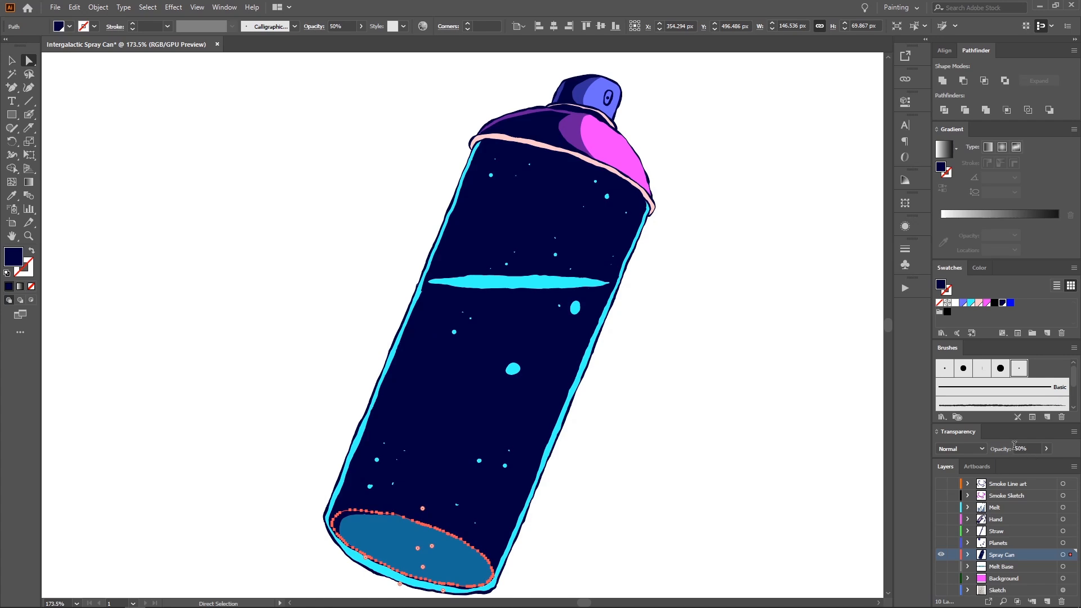
click(691, 264)
scroll(655, 168, up, 3)
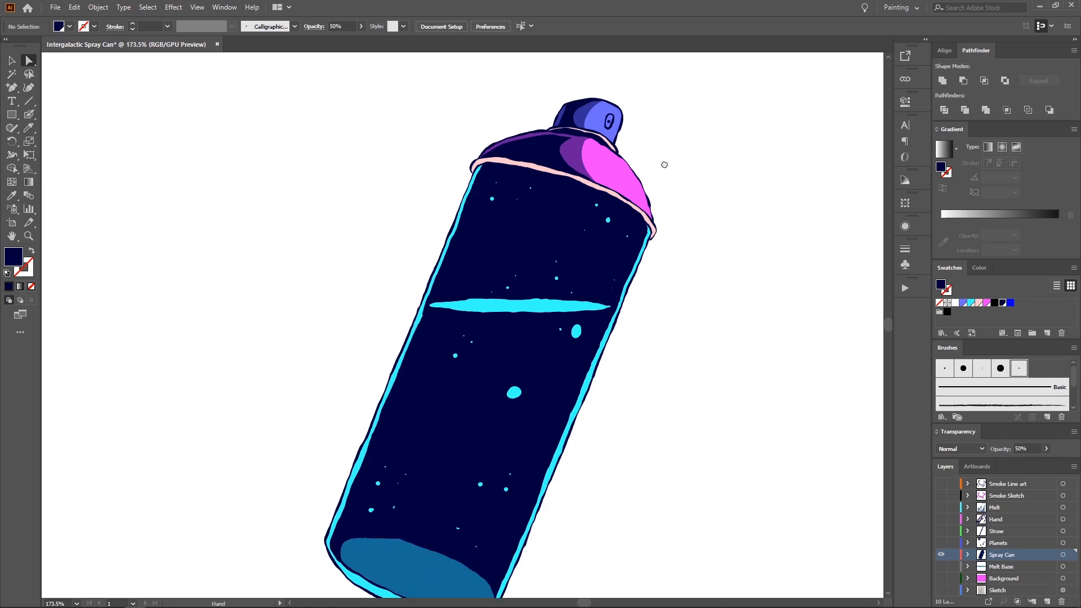
click(571, 173)
key(z)
drag(689, 104, 614, 115)
click(683, 149)
drag(439, 282, 552, 198)
key(a)
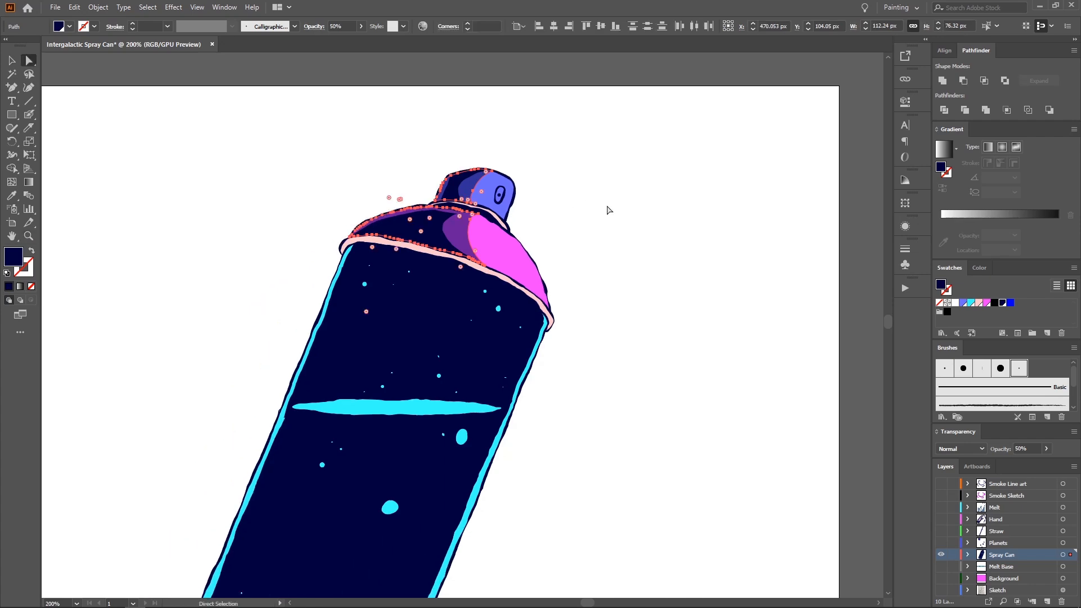
click(608, 210)
scroll(588, 210, down, 3)
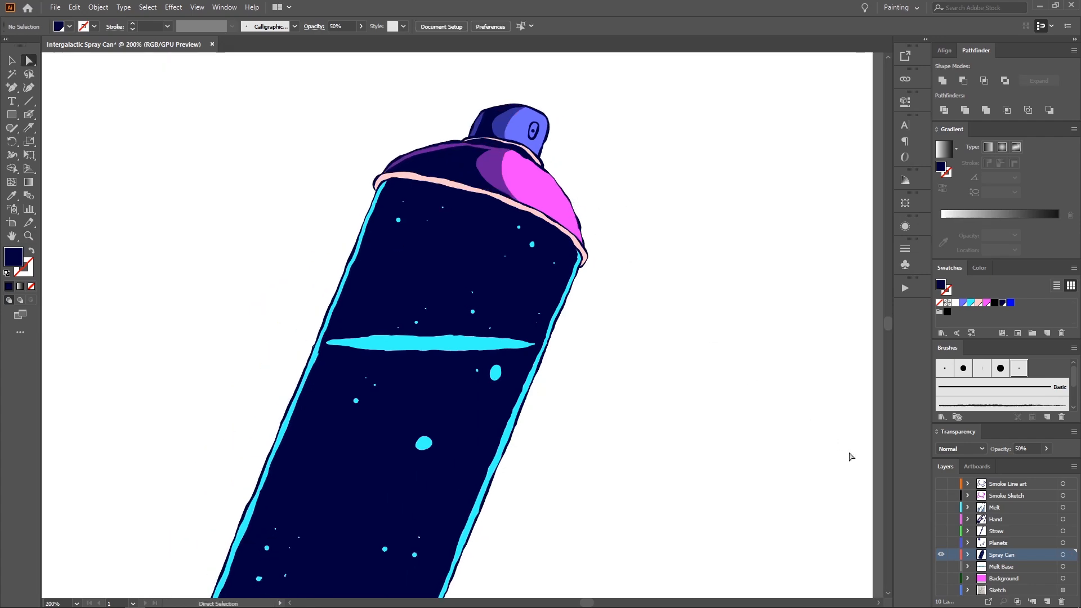
Step: Display the whole artwork with all layers shown except Smoke Sketch
alt+click(941, 553)
key(z)
drag(752, 350, 598, 258)
drag(459, 242, 462, 298)
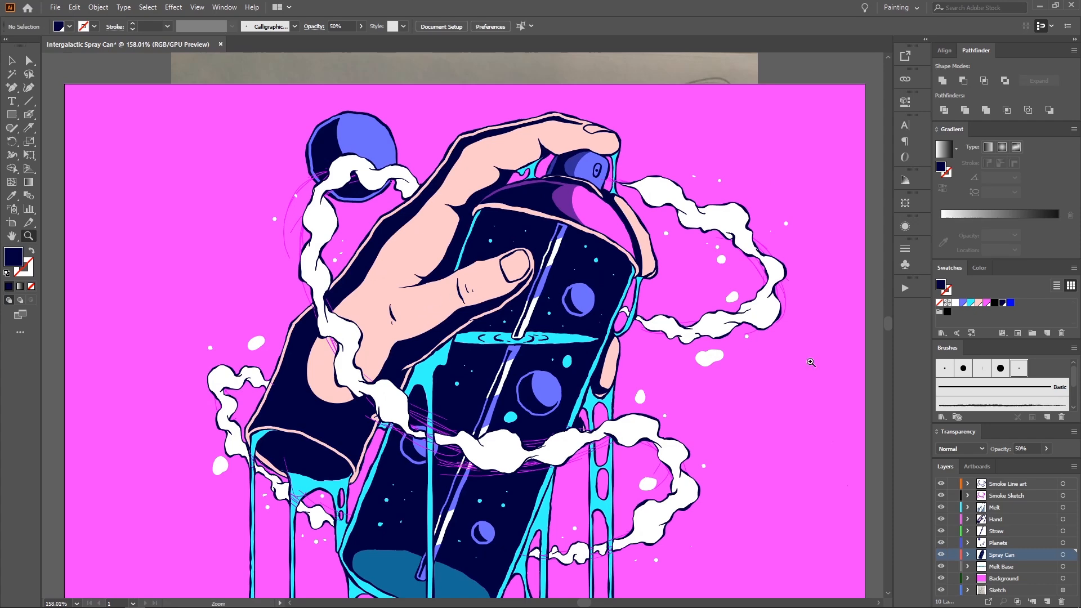
click(940, 495)
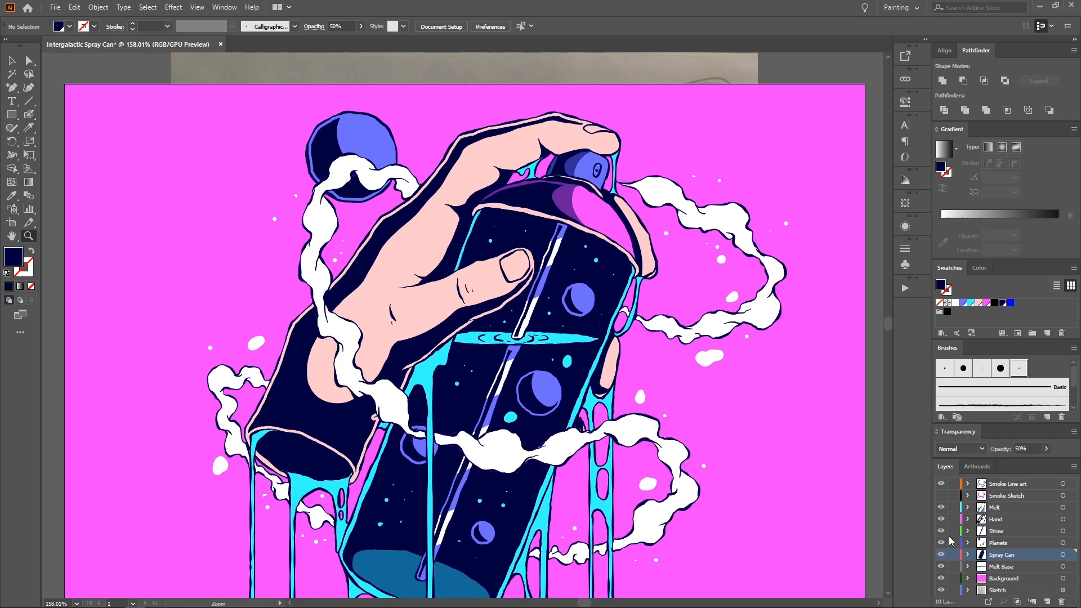
Step: Isolate the hand artwork by showing only the Hand layer
alt+click(941, 519)
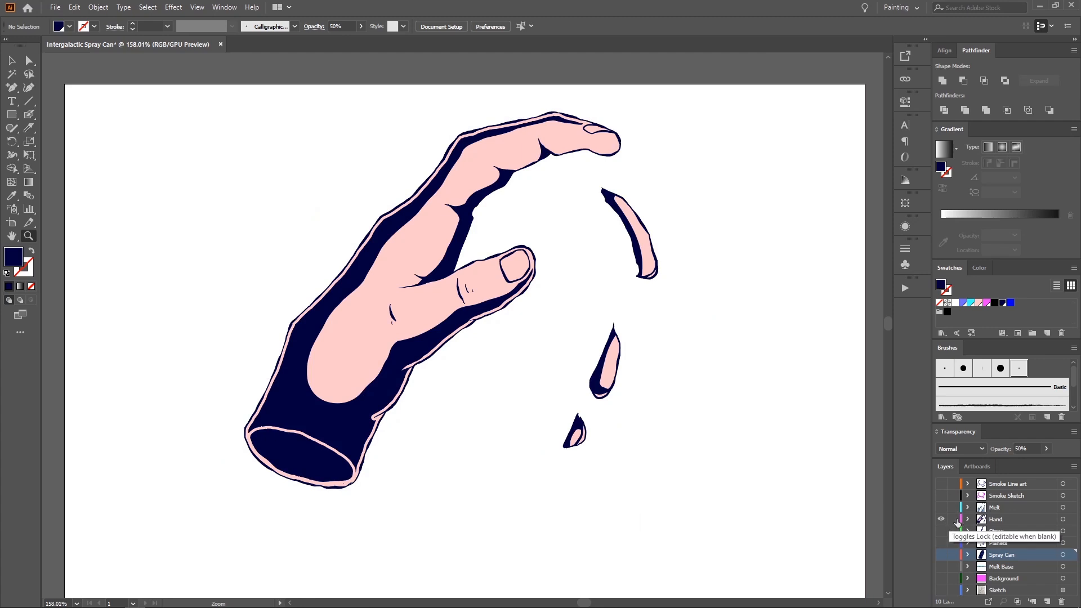
click(989, 510)
drag(553, 222, 557, 254)
key(a)
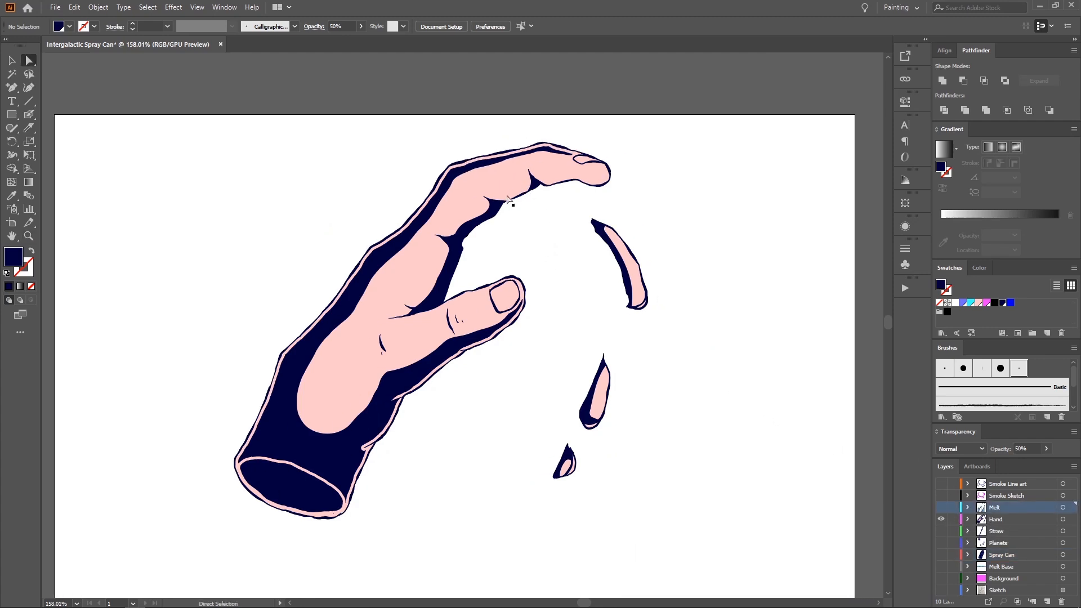
Step: Cut the pink hand shape with the Knife along shadow contours through the index finger, palm and thumb
click(499, 190)
drag(426, 159, 446, 163)
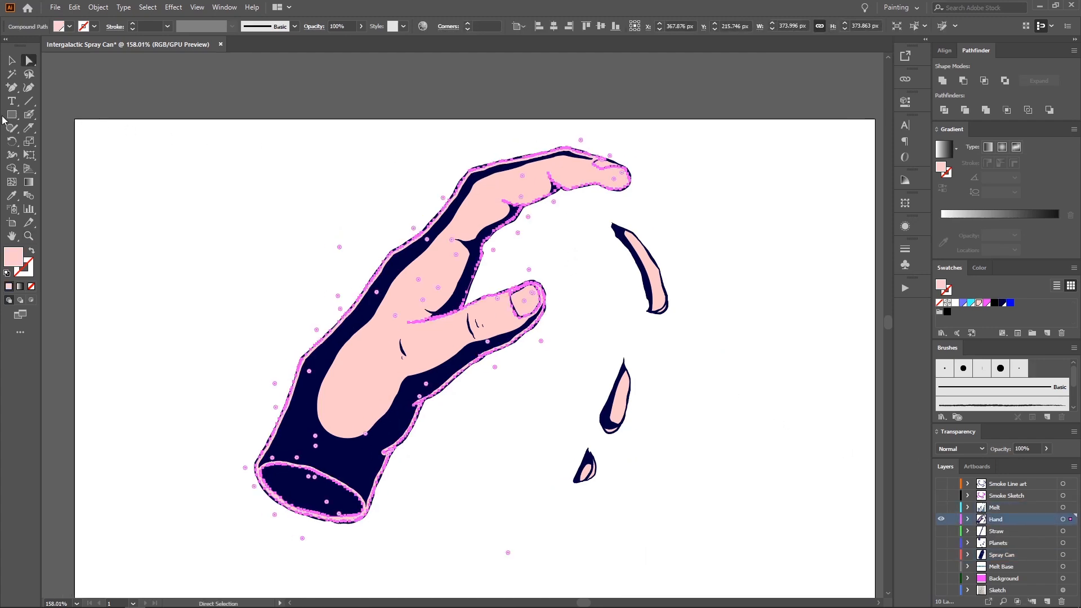
click(29, 130)
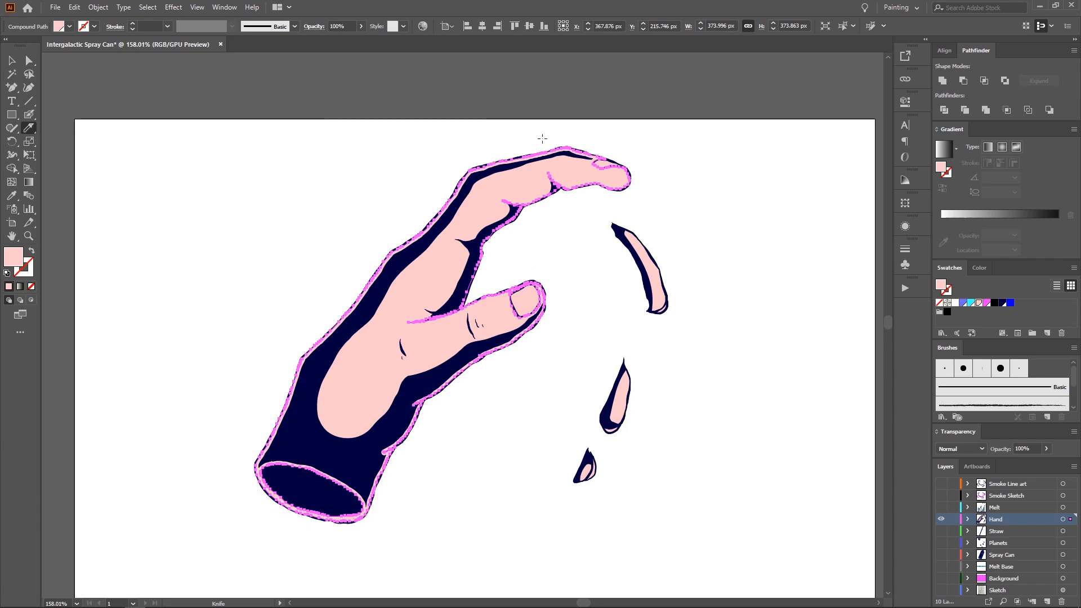
key(alt+Tab)
key(alt+Tab)
mouse_move(575, 174)
mouse_down()
mouse_move(483, 200)
mouse_move(442, 247)
mouse_move(442, 290)
mouse_move(415, 340)
mouse_up()
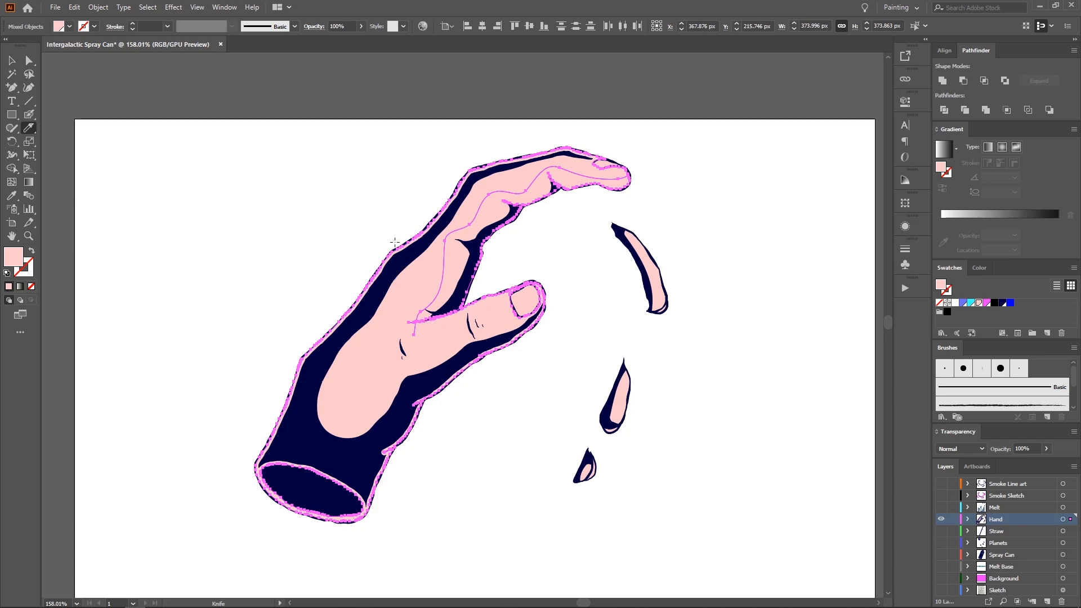
mouse_move(394, 242)
mouse_down()
mouse_move(365, 325)
mouse_move(371, 353)
mouse_move(411, 322)
mouse_move(452, 348)
mouse_move(471, 323)
mouse_move(499, 328)
mouse_move(521, 315)
mouse_move(552, 285)
mouse_up()
Step: Copy the finger and palm shadow pieces, undo the knife cuts, and paste the copies in front of the uncut hand
key(a)
click(560, 254)
click(466, 250)
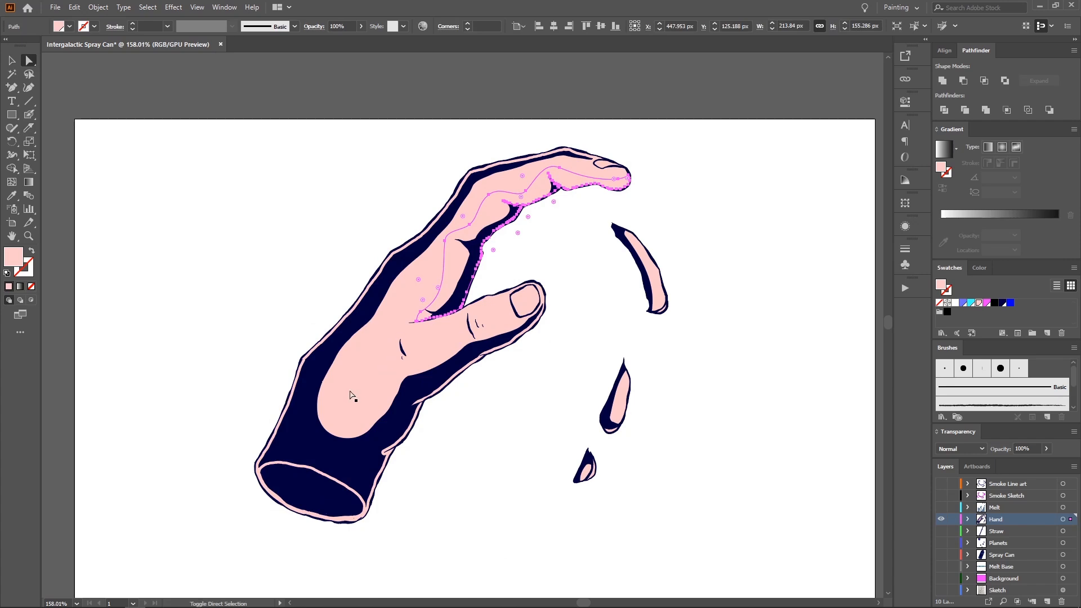
scroll(352, 397, up, 2)
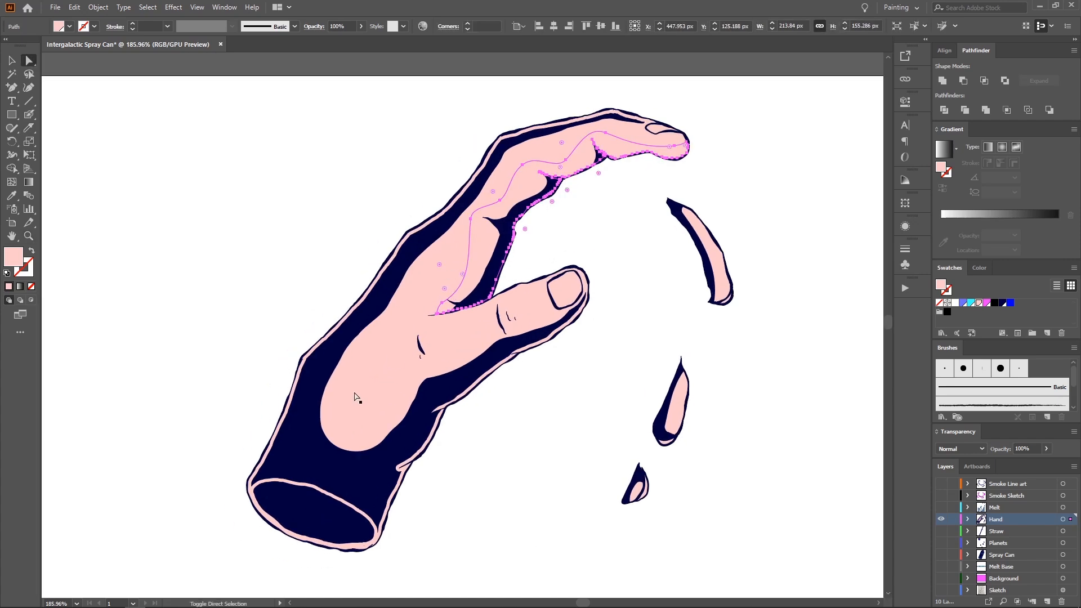
shift+click(354, 397)
shift+click(363, 394)
shift+click(353, 364)
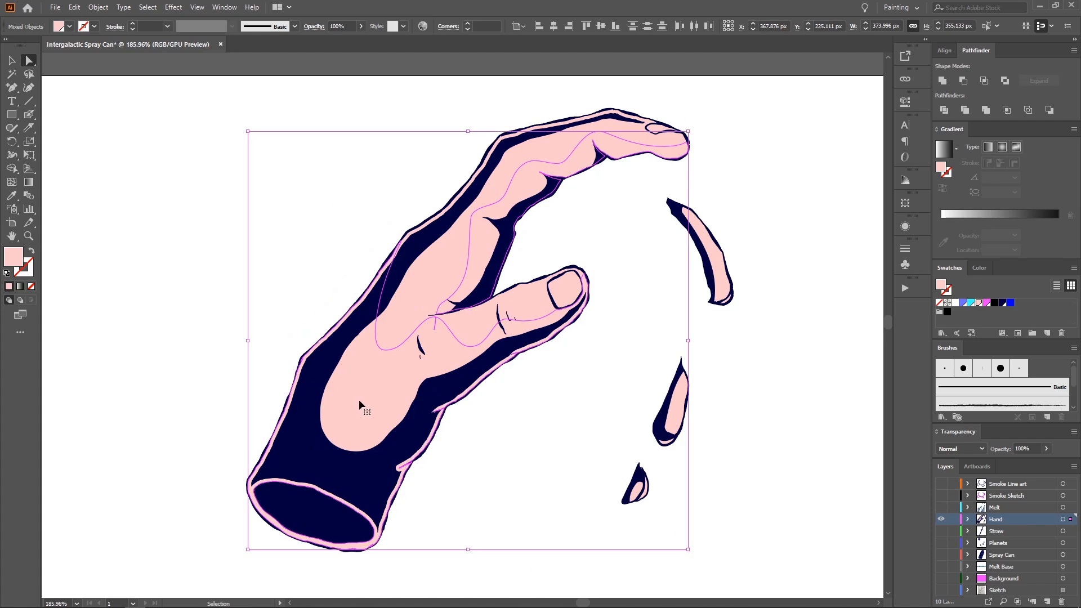
ctrl+shift+click(450, 320)
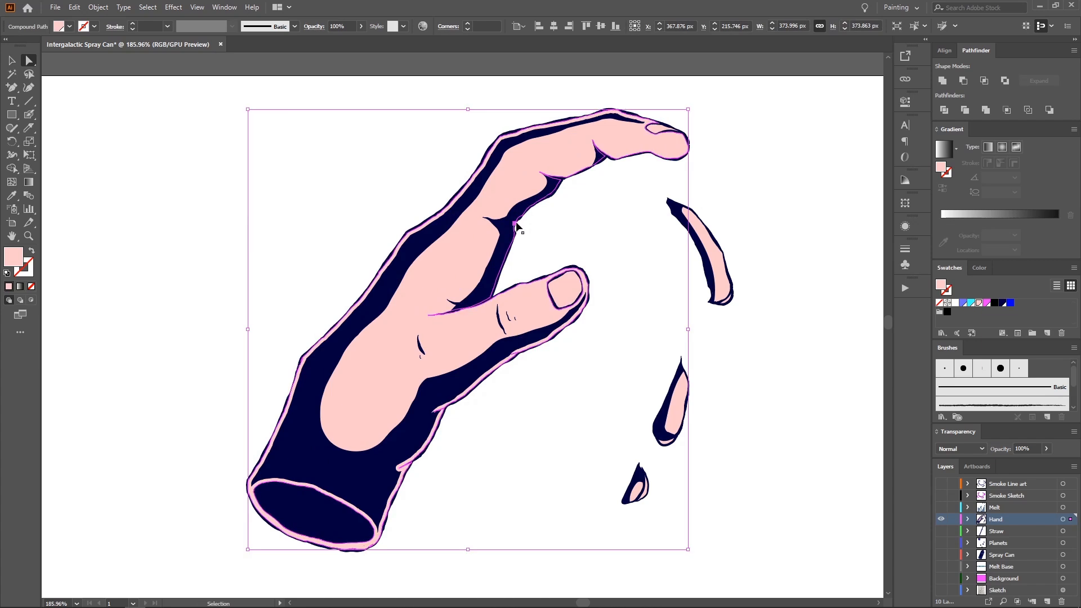
key(ctrl+z)
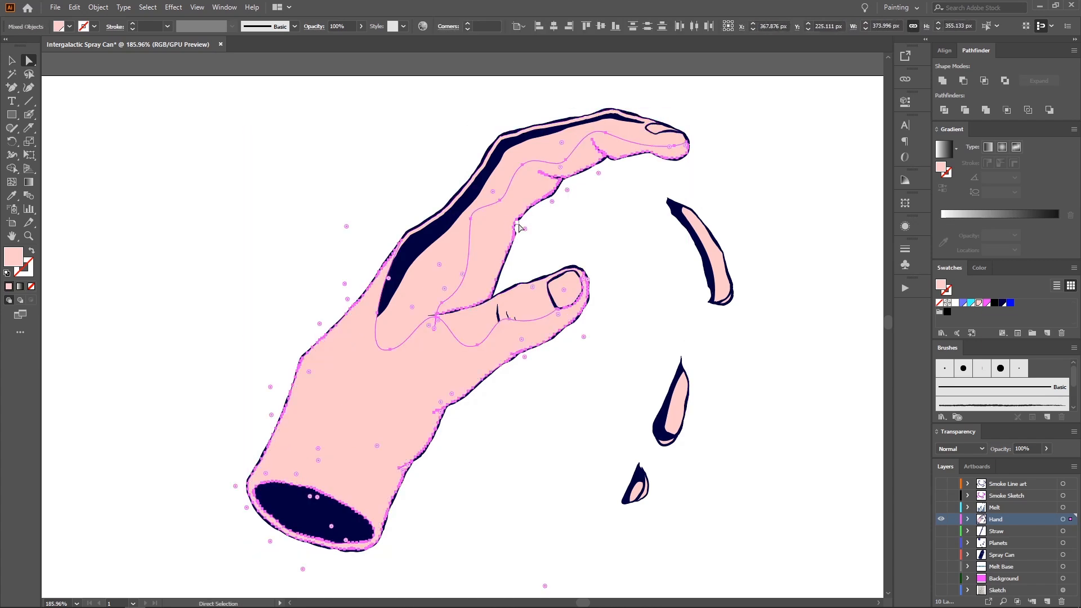
Step: Show all layers and apply the can dome's semi-transparent navy shadow style to the hand shadow pieces with the Eyedropper
drag(519, 226, 466, 242)
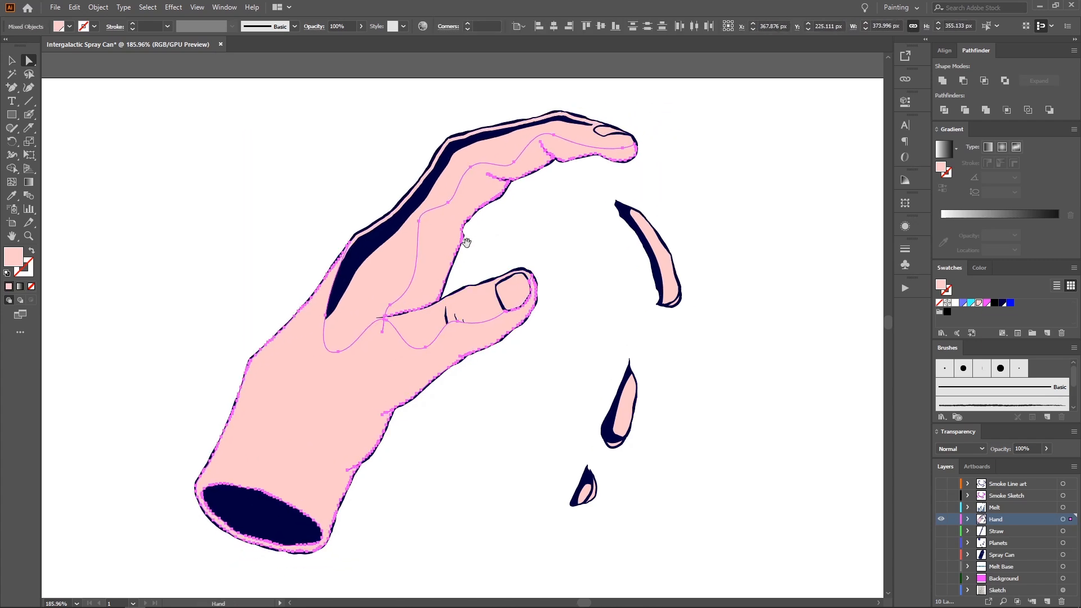
alt+click(940, 510)
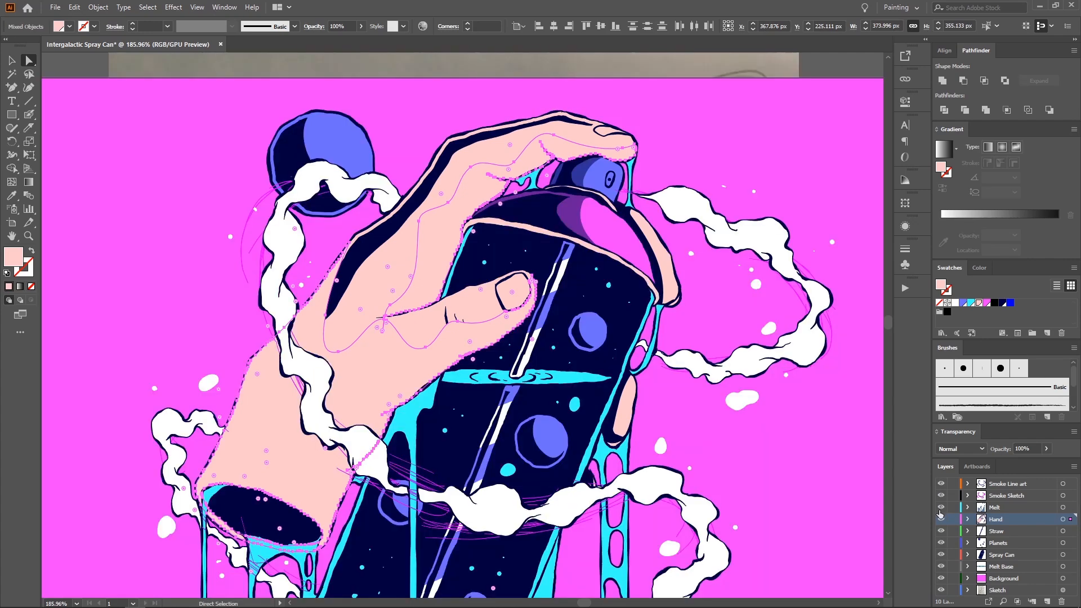
drag(572, 325, 622, 341)
key(i)
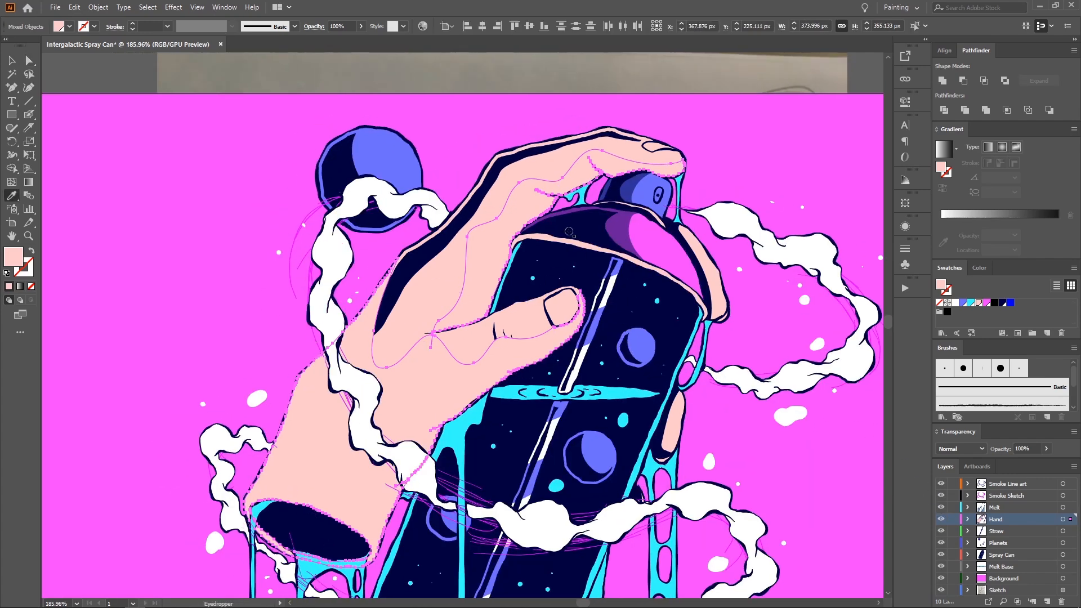
click(617, 230)
drag(622, 230, 517, 238)
key(z)
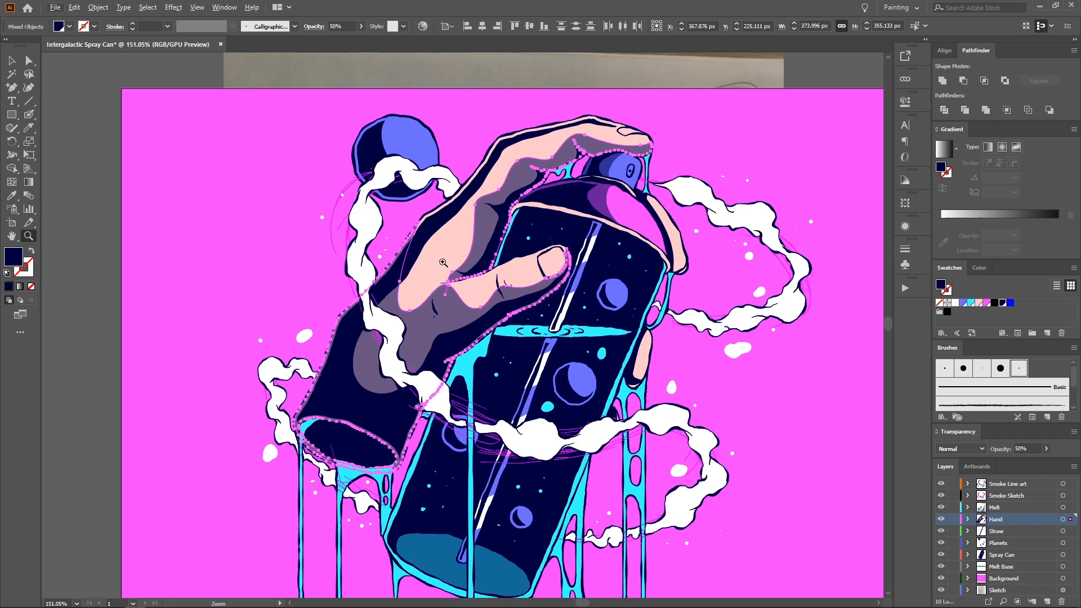
mouse_move(450, 278)
mouse_down()
mouse_move(427, 264)
mouse_move(444, 274)
mouse_up()
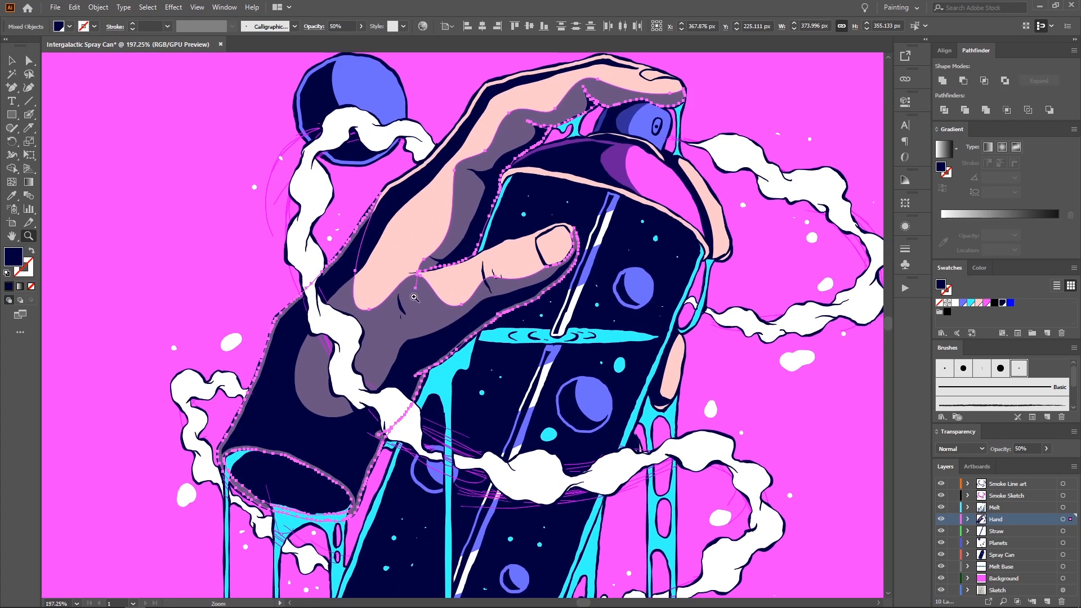
Step: Trim the hand shadow along the thumb with the Eraser and delete the two cut-off pieces at the thumb's middle and base
drag(460, 220, 490, 248)
drag(490, 264, 489, 237)
key(a)
drag(425, 291, 437, 304)
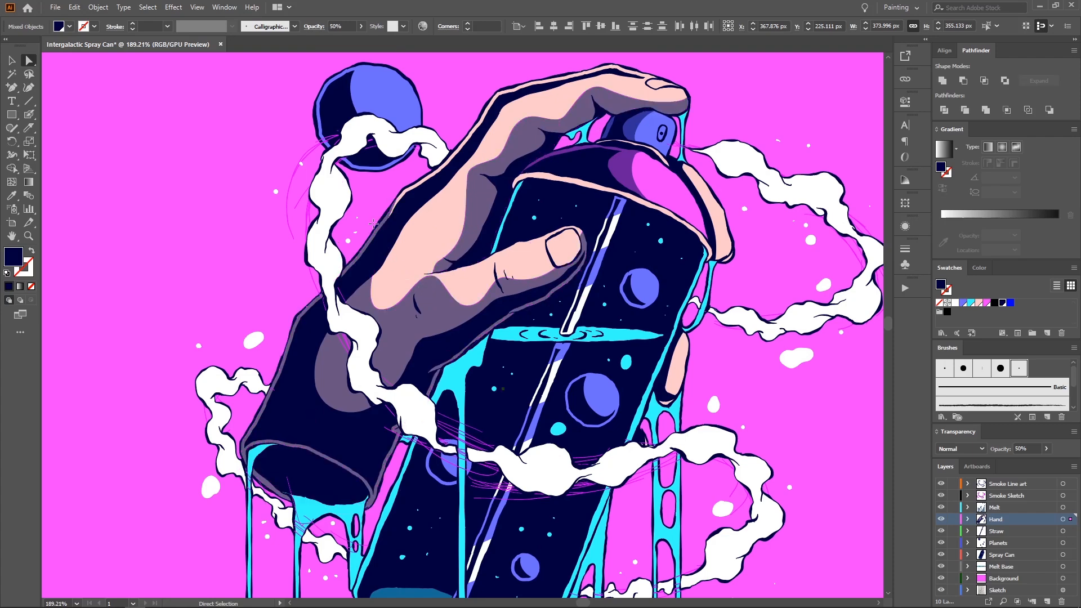
key(shift+e)
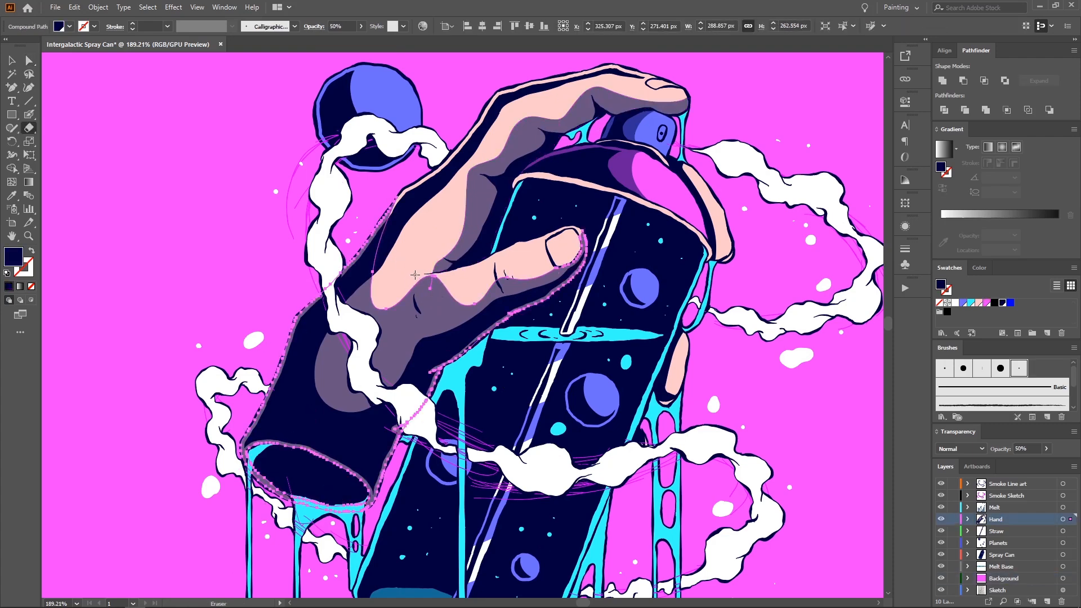
mouse_move(414, 275)
mouse_down()
mouse_move(416, 301)
mouse_move(450, 314)
mouse_move(554, 275)
mouse_move(583, 231)
mouse_up()
key(a)
click(506, 286)
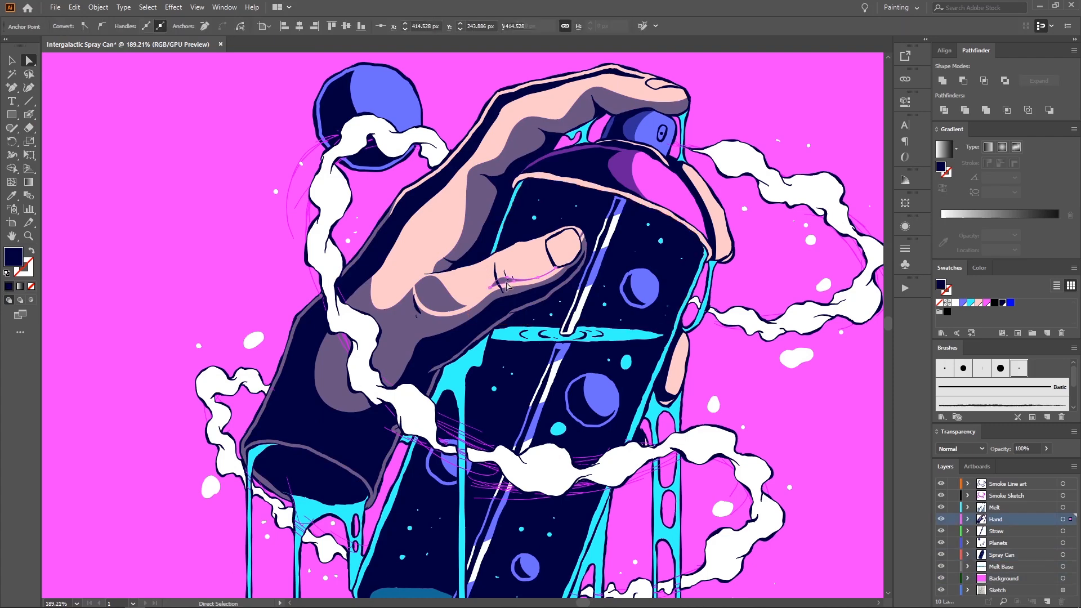
key(Delete)
click(441, 293)
key(Delete)
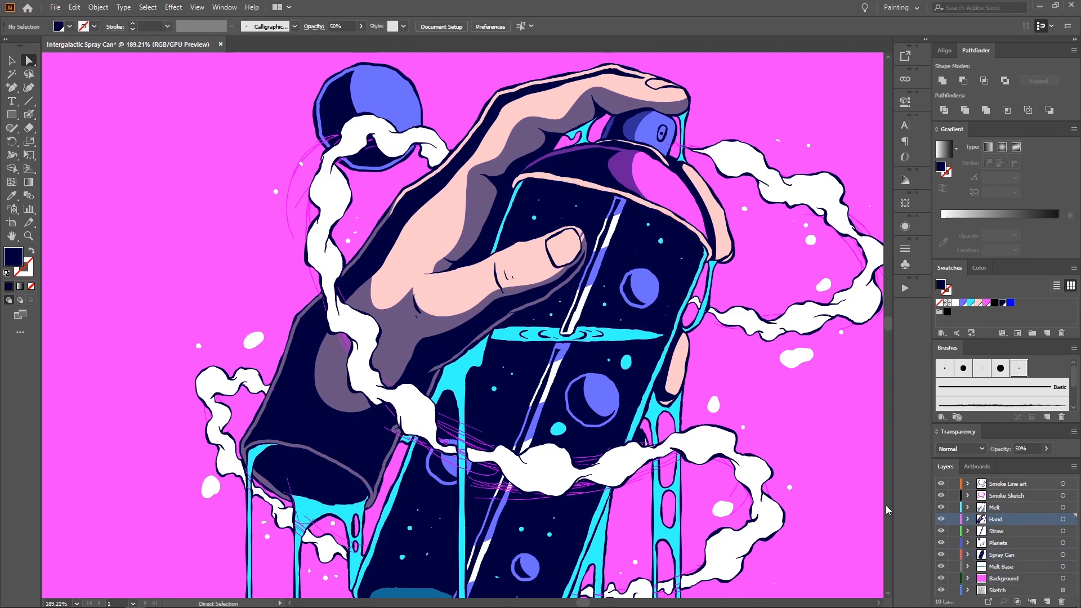
Step: Show only the Hand layer, erase through the palm shadow below the thumb base, and delete the cut-off piece
alt+click(941, 520)
drag(547, 161, 429, 263)
key(v)
click(358, 360)
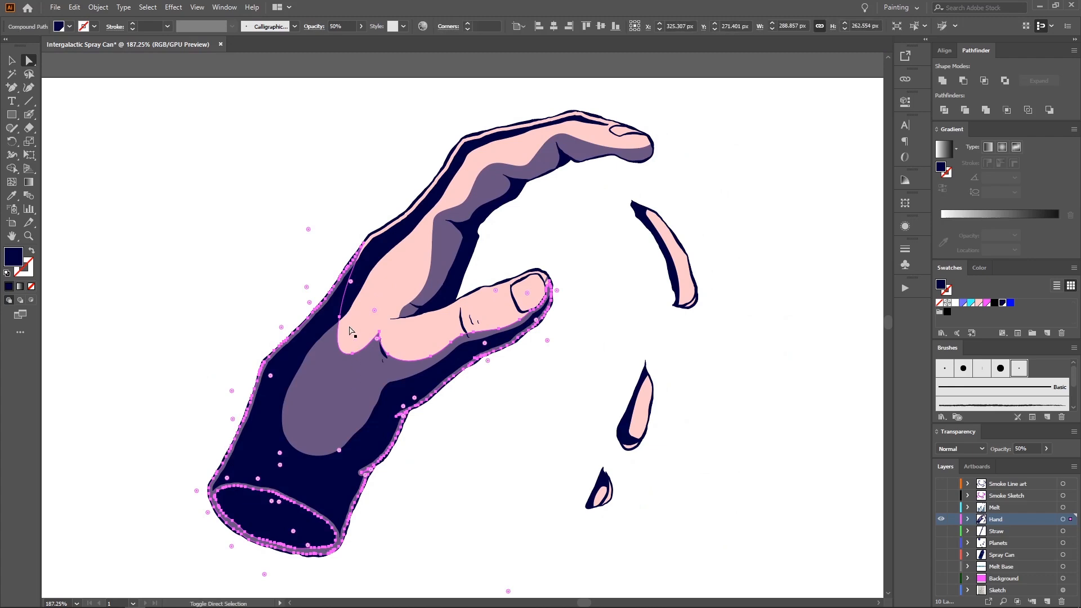
key(shift+e)
mouse_move(339, 317)
mouse_down()
mouse_move(356, 369)
mouse_move(420, 355)
mouse_up()
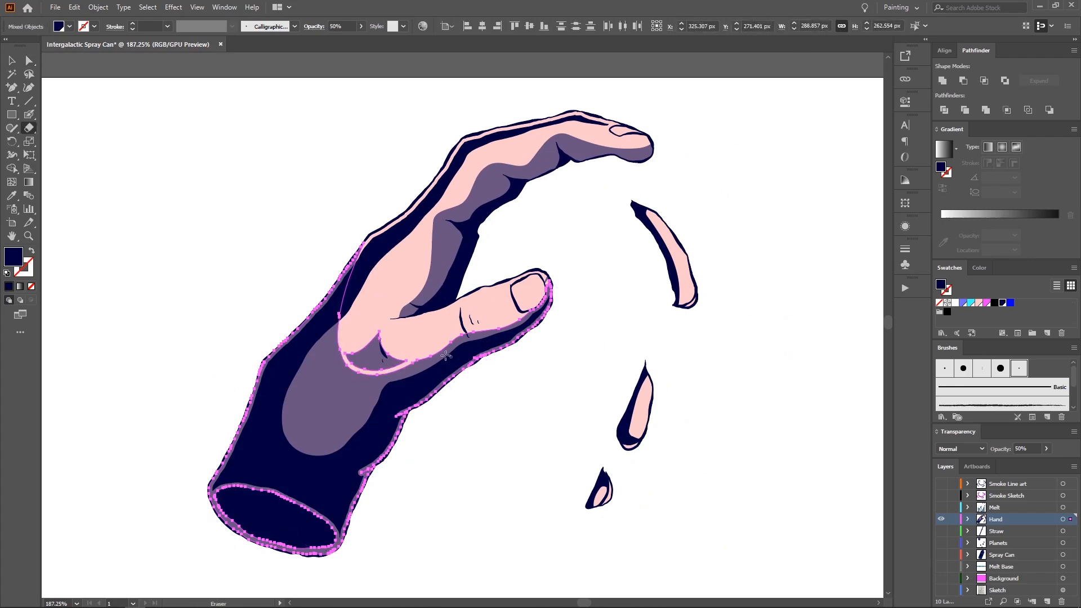
mouse_move(364, 285)
mouse_down()
mouse_move(341, 335)
mouse_move(341, 360)
mouse_move(364, 375)
mouse_move(415, 364)
mouse_move(477, 326)
mouse_up()
key(a)
click(475, 387)
click(373, 360)
key(Delete)
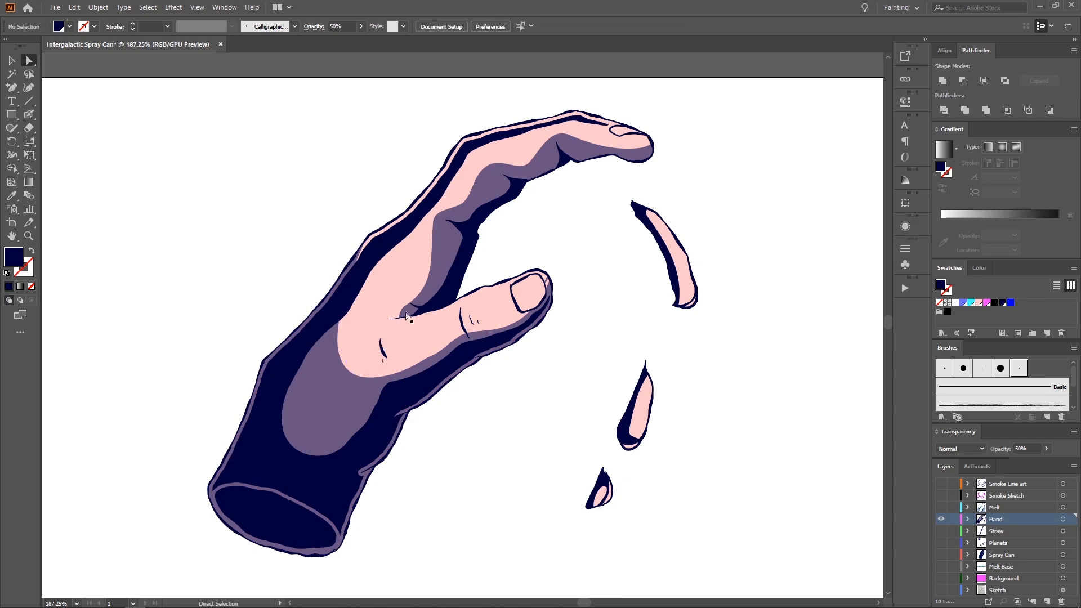
Step: Select all semi-transparent shadow shapes on the hand and fill them with the pink swatch R=255 G=96 B=255
key(space)
scroll(417, 251, down, 5)
scroll(292, 277, up, 4)
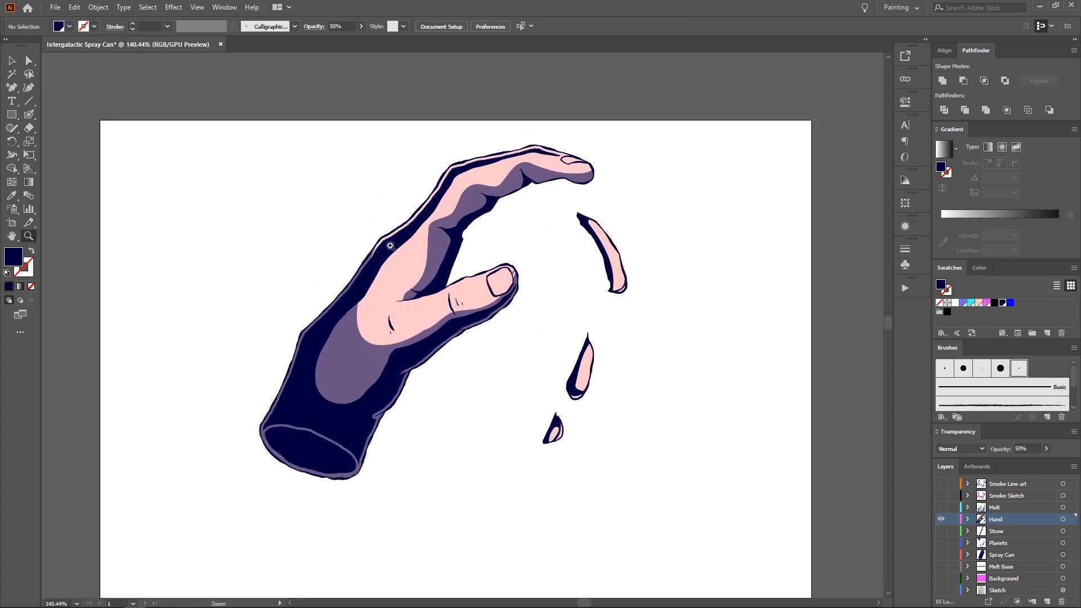
click(440, 254)
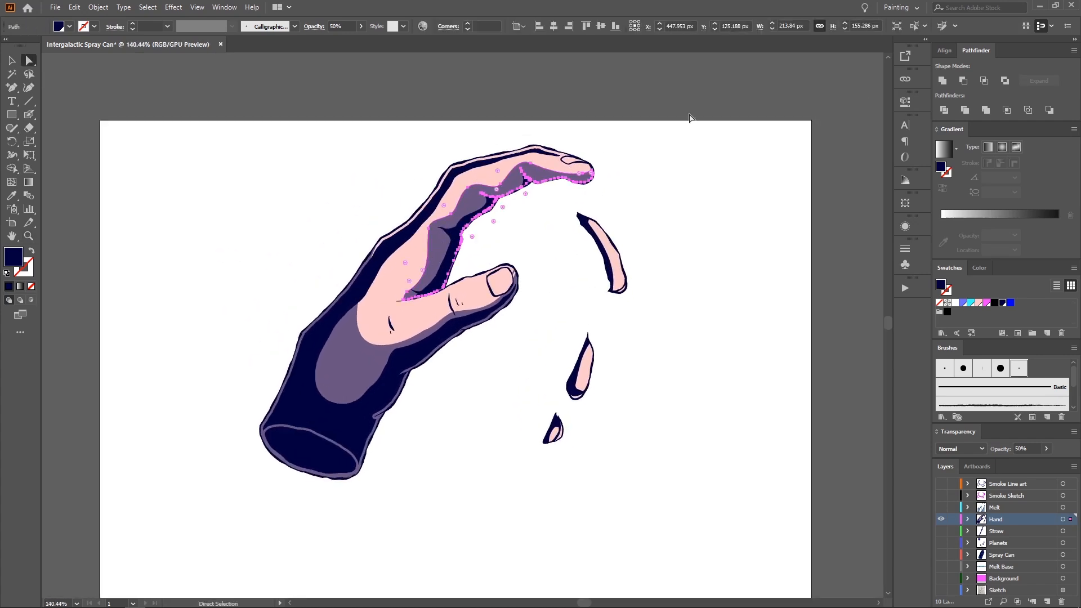
click(914, 26)
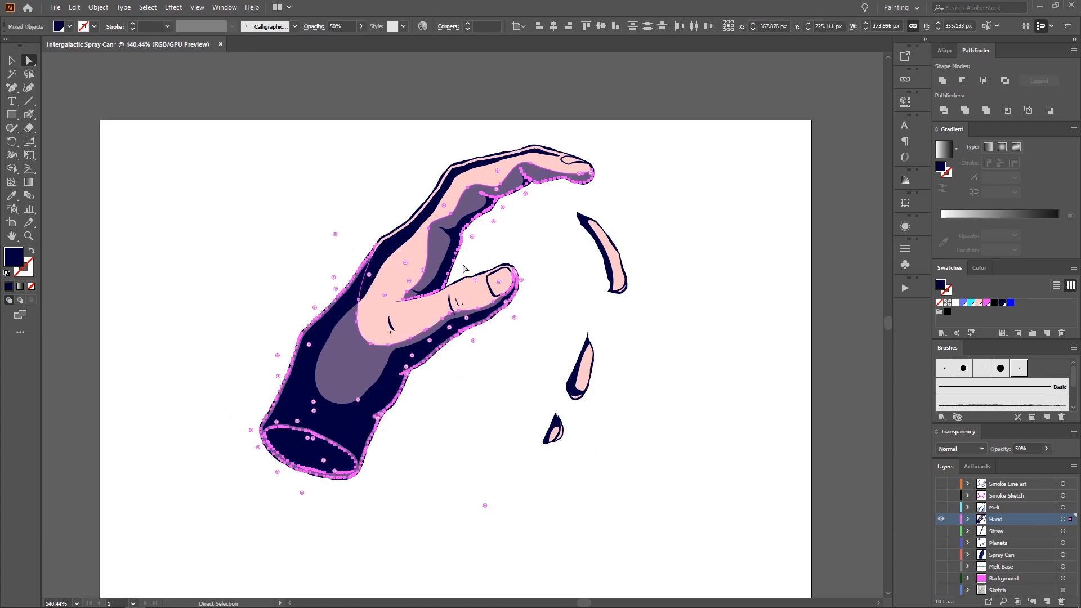
click(986, 304)
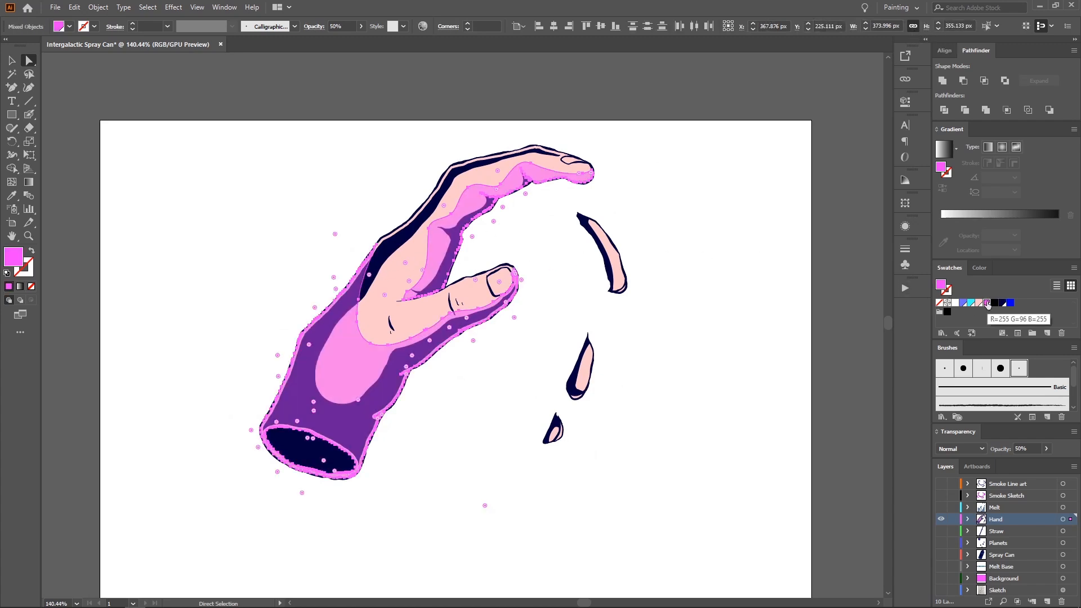
Step: Send the pink hand shadow shapes to the back of the Hand layer
key(z)
drag(394, 283, 411, 275)
drag(407, 269, 490, 263)
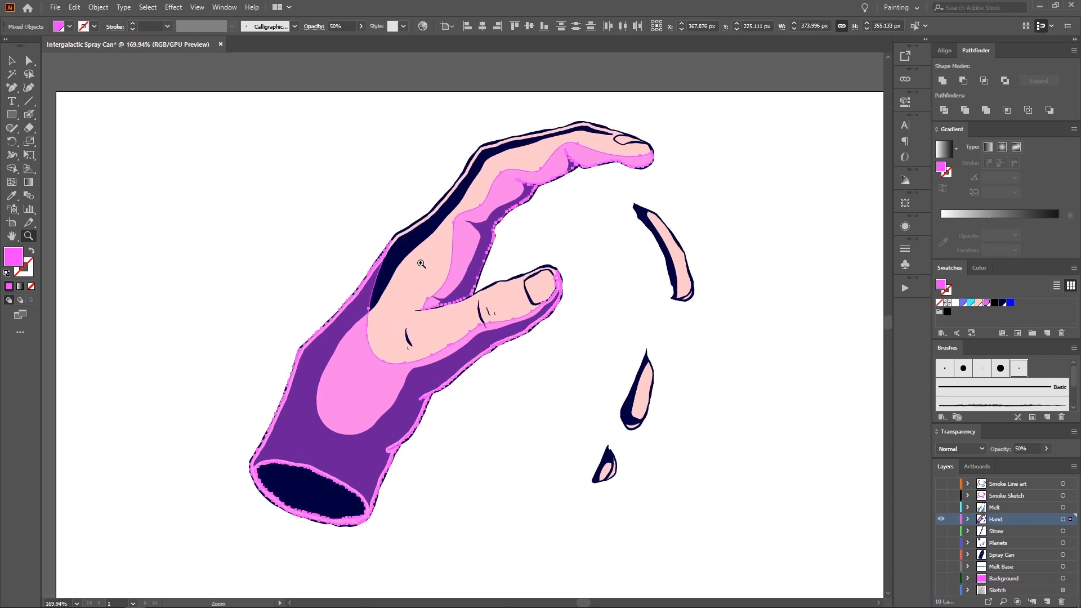
key(a)
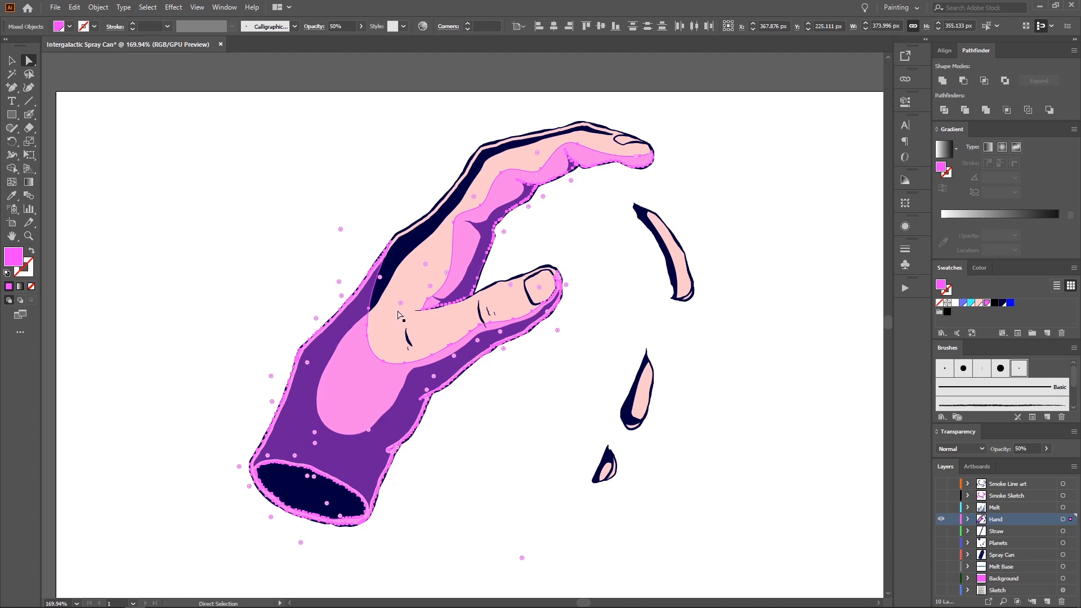
right_click(400, 270)
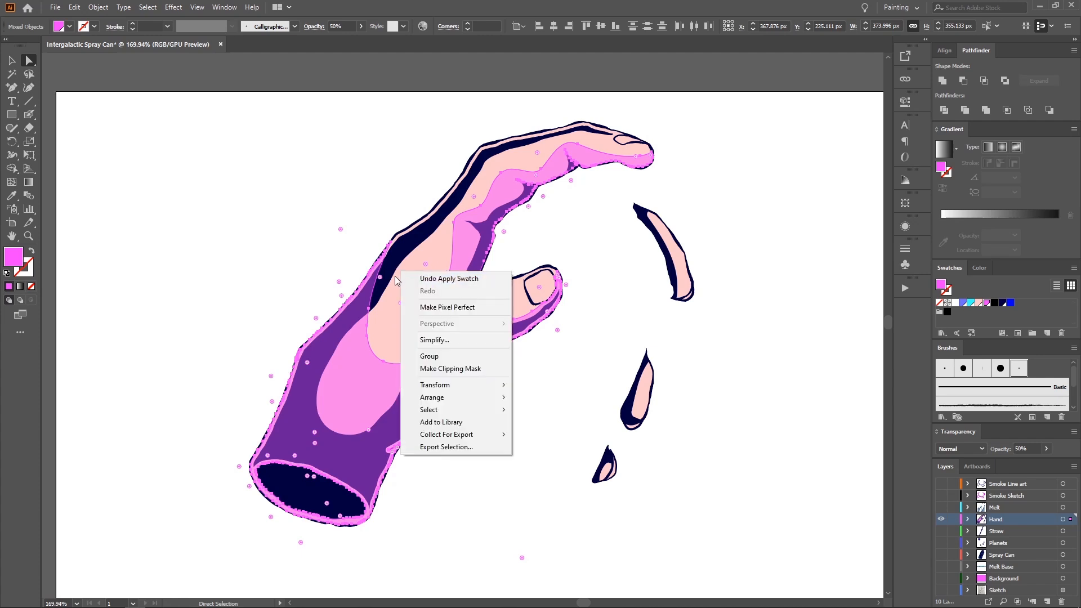
mouse_move(471, 386)
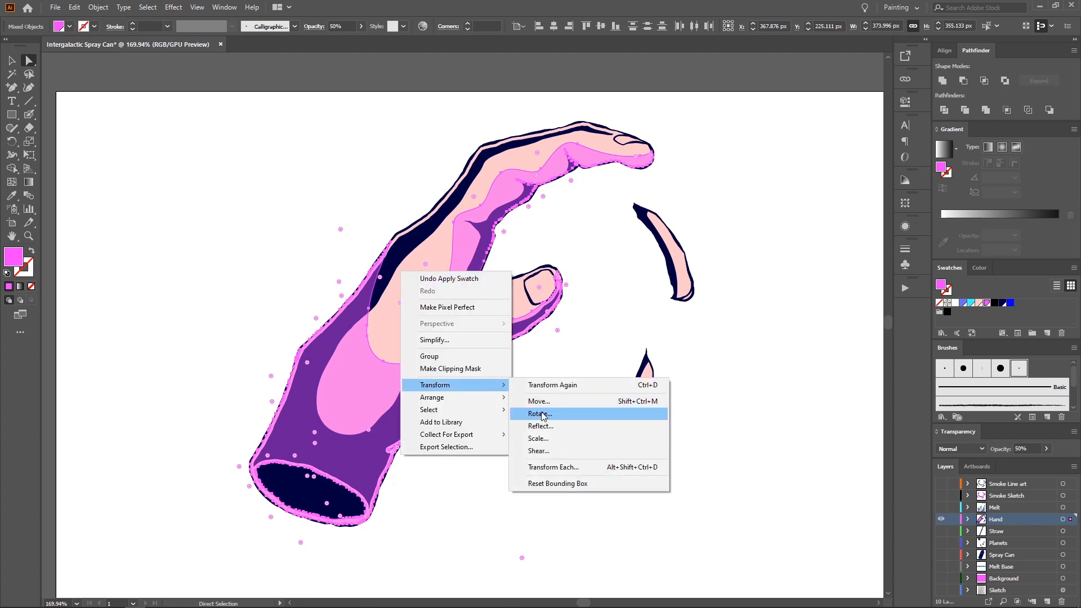
mouse_move(499, 403)
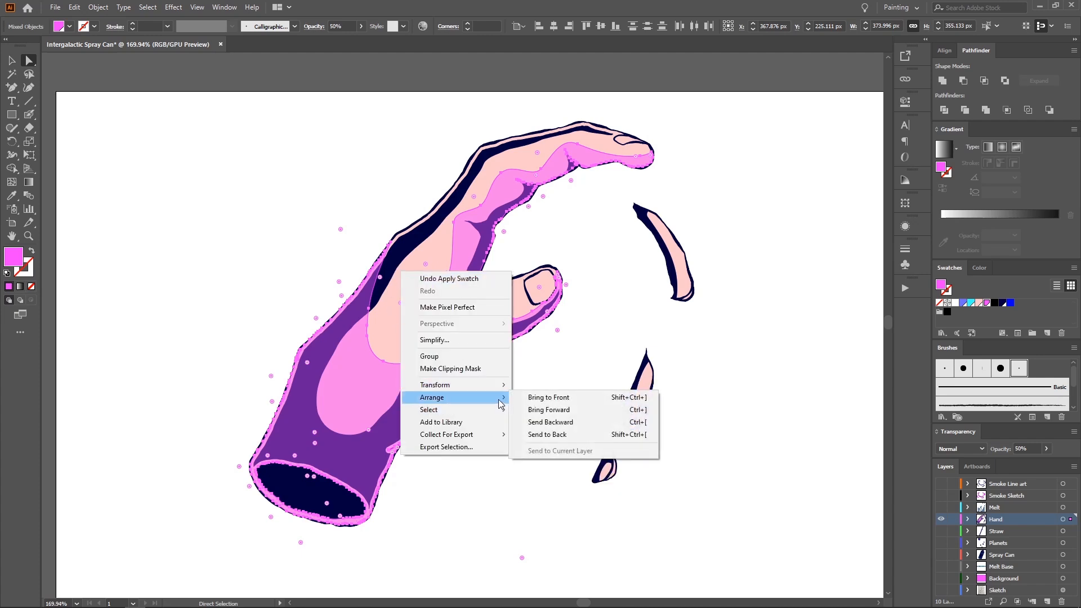
click(554, 435)
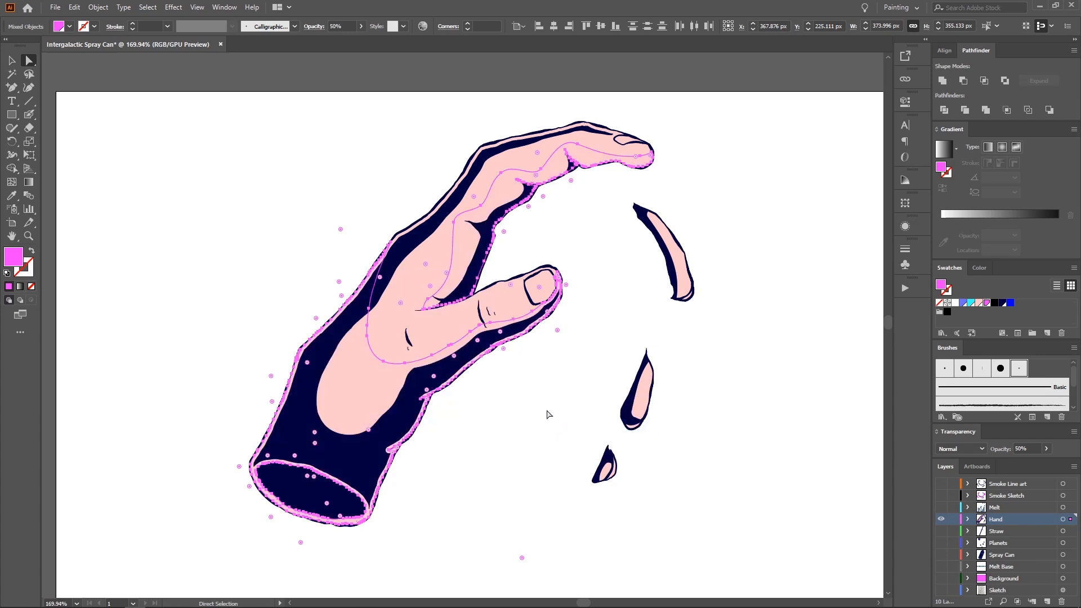
Step: Bring the pink hand shadow shapes forward by one level and deselect them
right_click(465, 279)
mouse_move(512, 410)
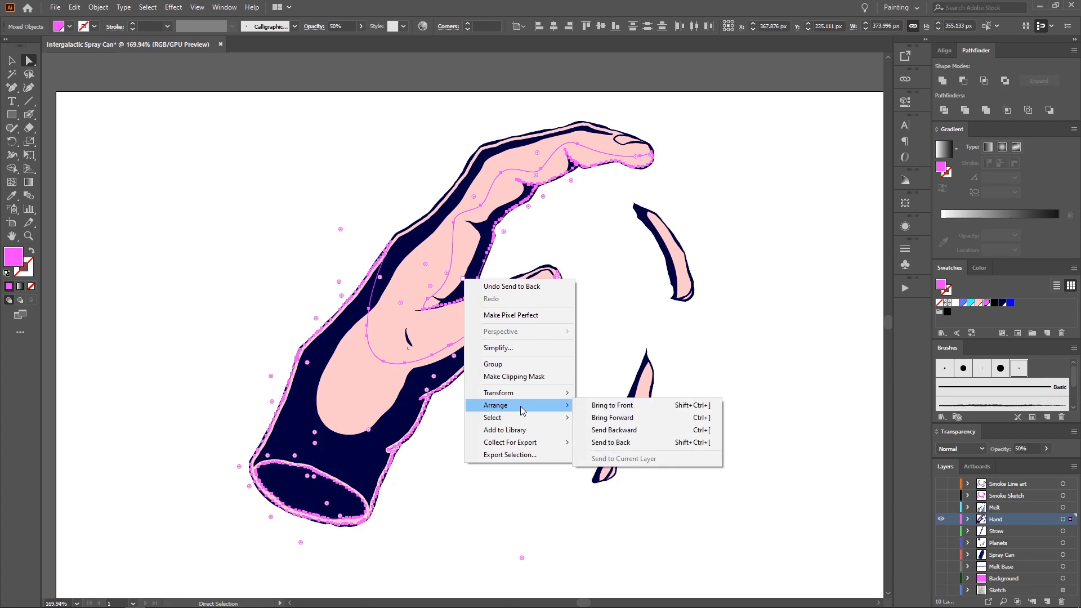
click(608, 418)
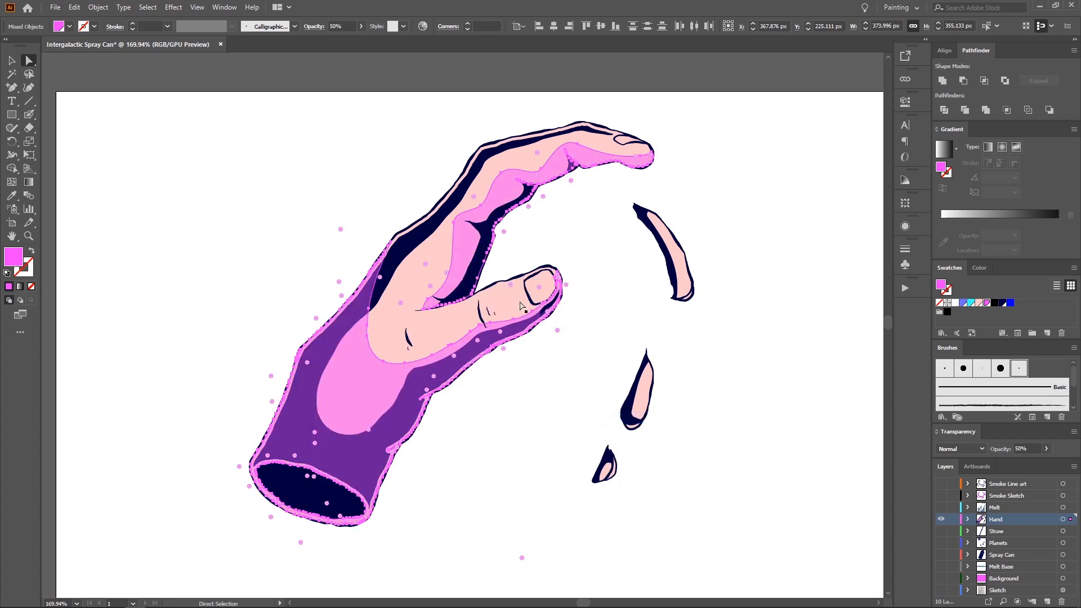
click(508, 259)
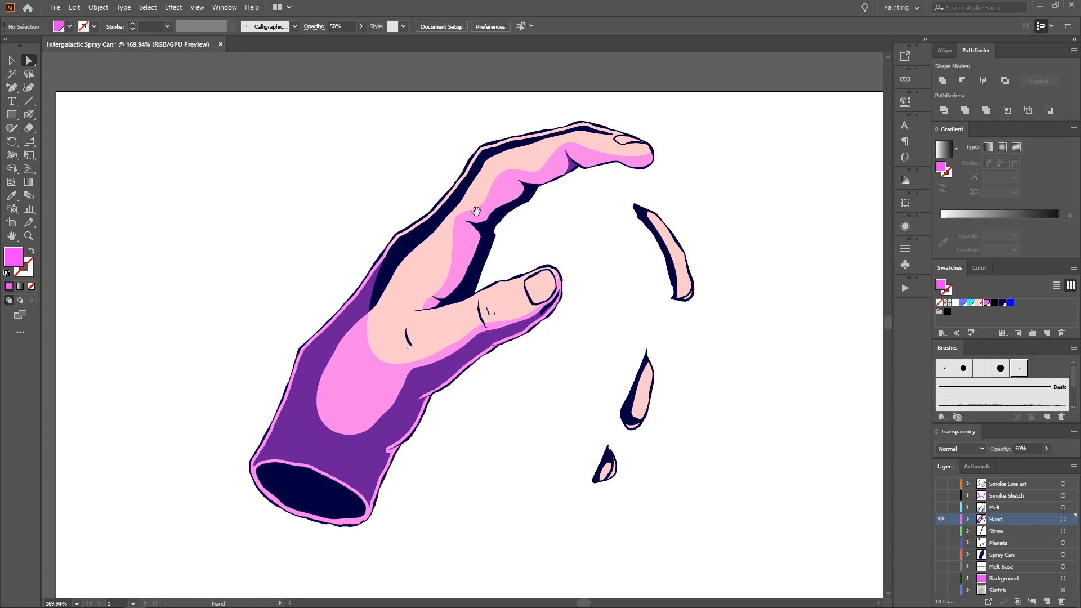
Step: Try to bring all navy shapes of the hand to the front with Arrange
scroll(439, 198, up, 1)
drag(443, 225, 430, 232)
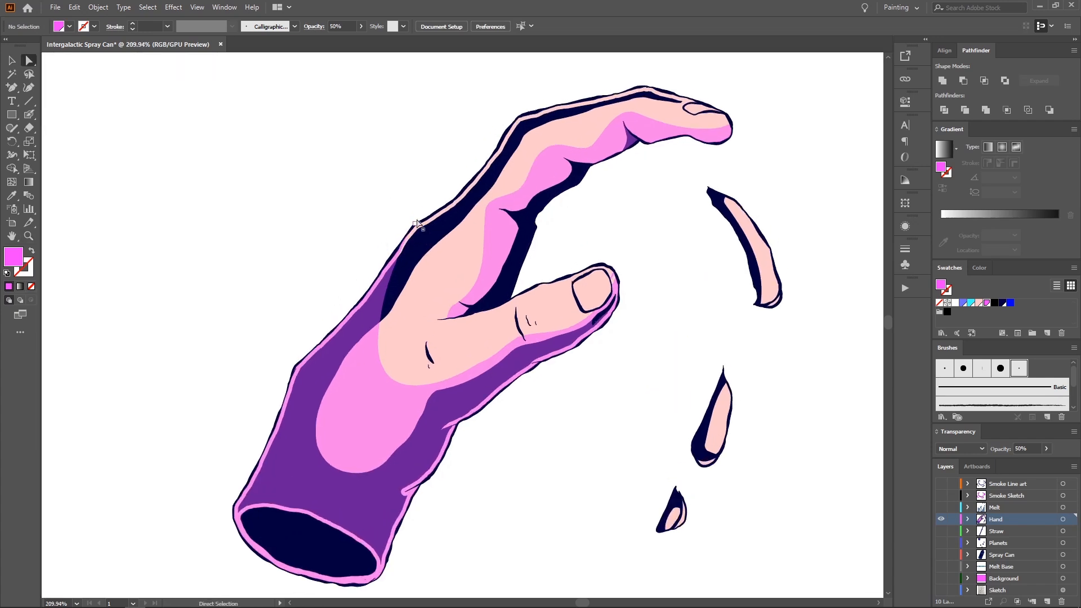
click(420, 253)
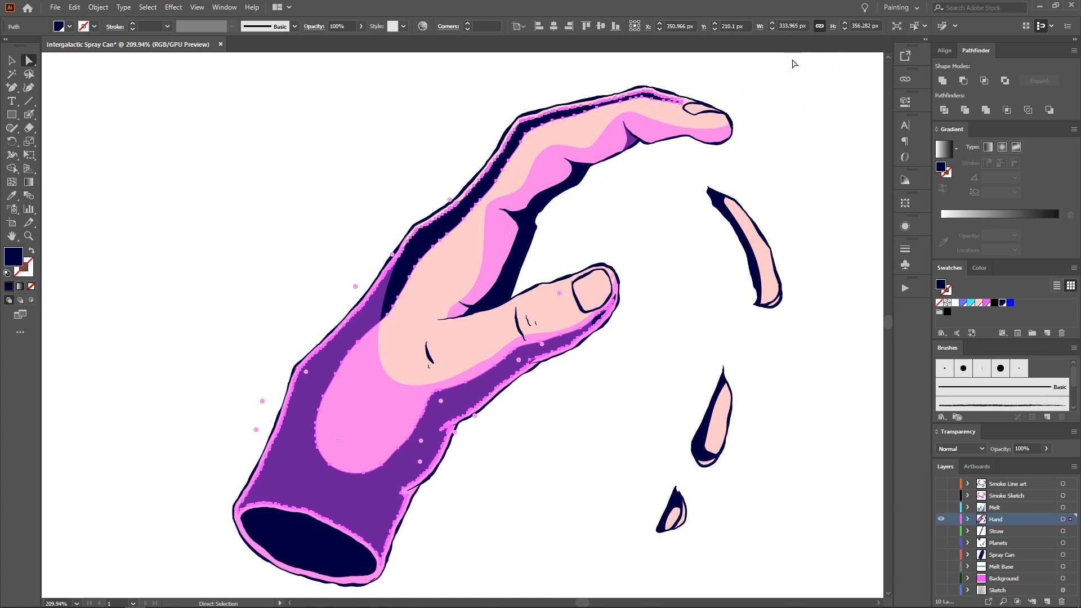
click(916, 27)
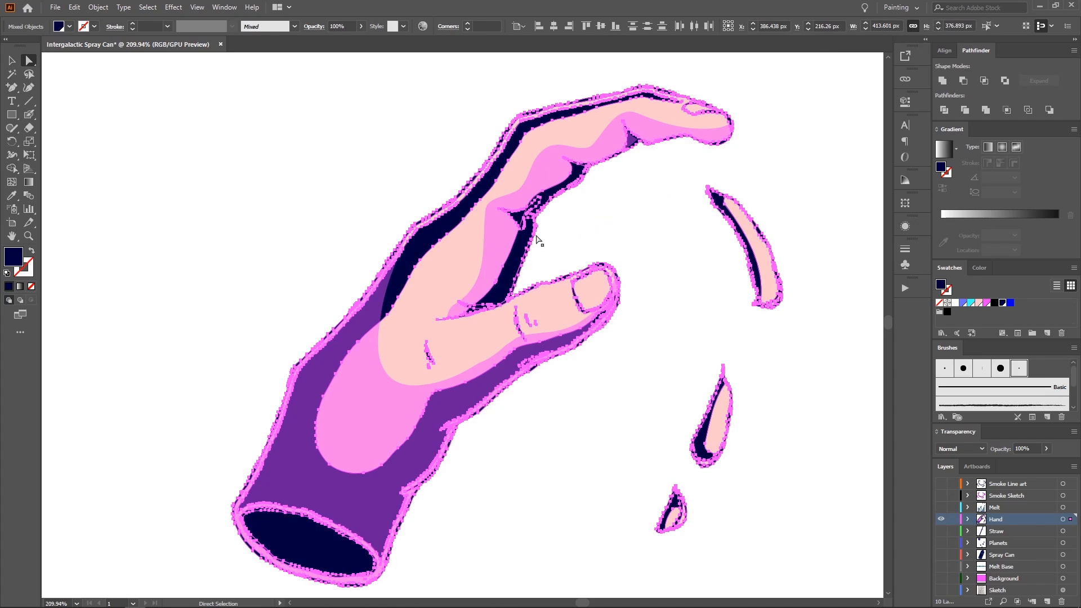
right_click(432, 290)
mouse_move(535, 416)
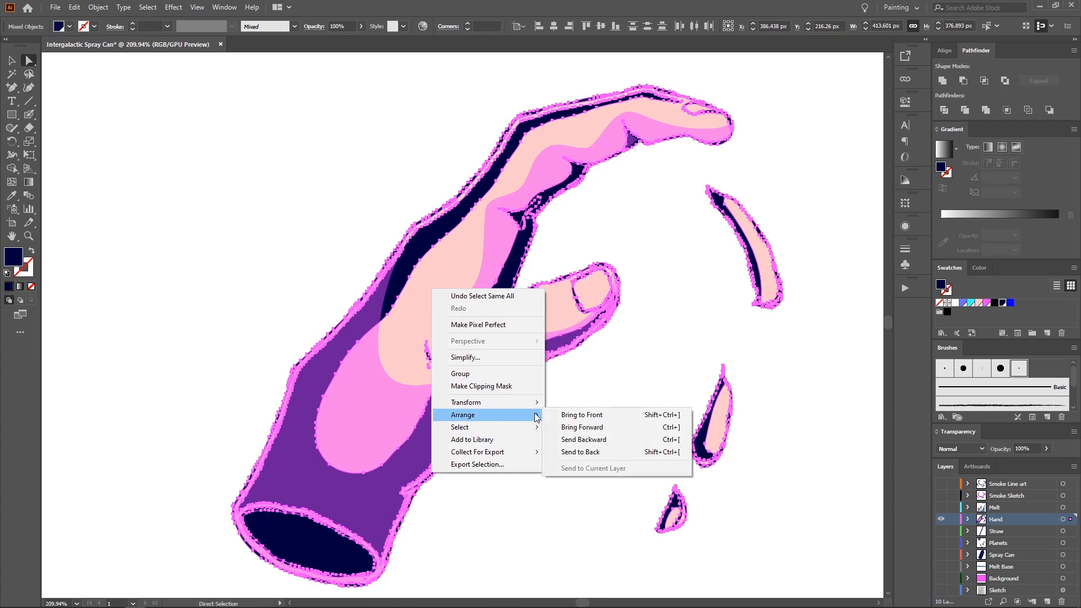
click(586, 415)
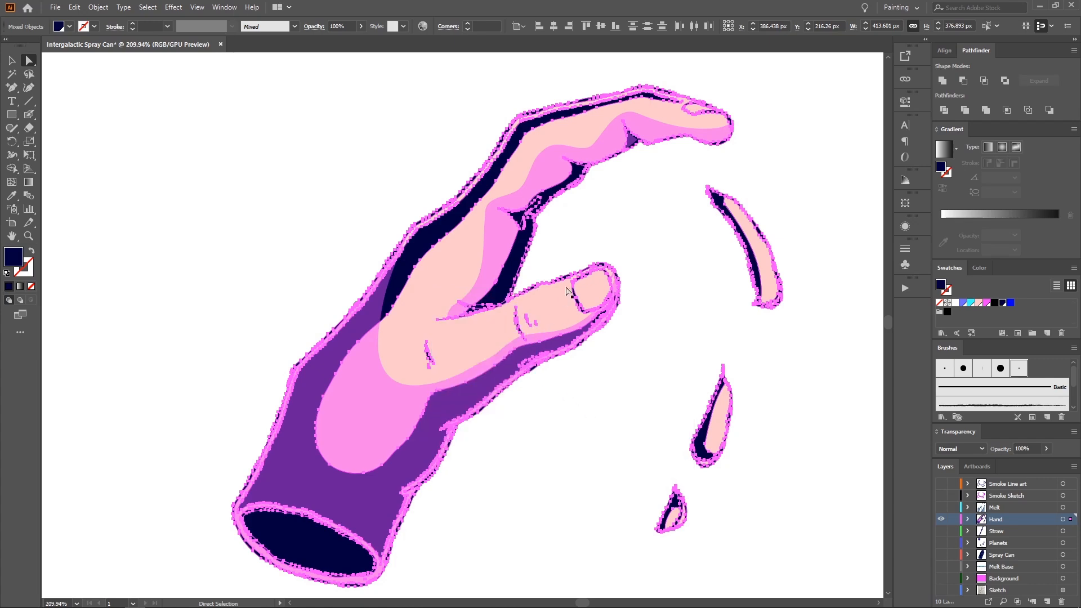
Step: Select all matching navy shapes of the hand, cut them, and paste them in front of the pink shadows
click(517, 267)
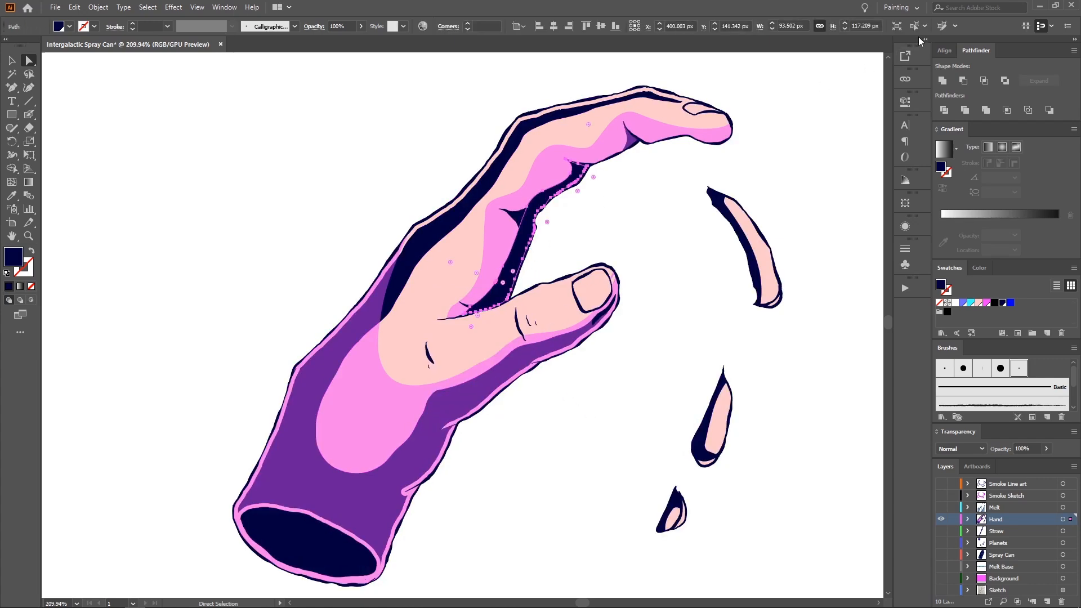
click(913, 27)
key(ctrl+x)
key(ctrl+f)
click(643, 217)
Step: Examine the pink shadow around the thumb tip and nail up close
key(space)
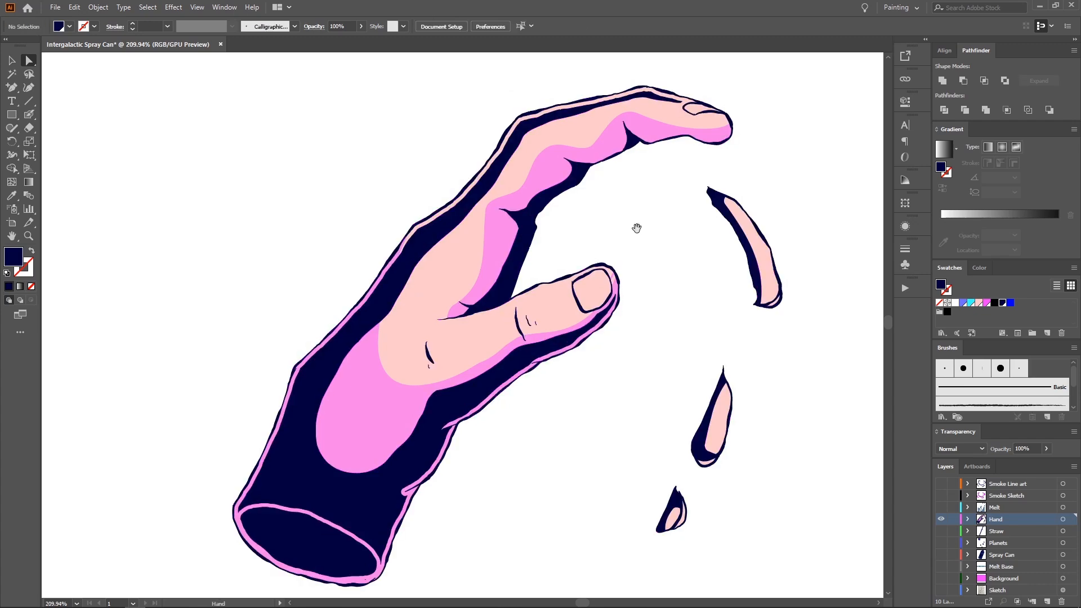
scroll(636, 228, down, 3)
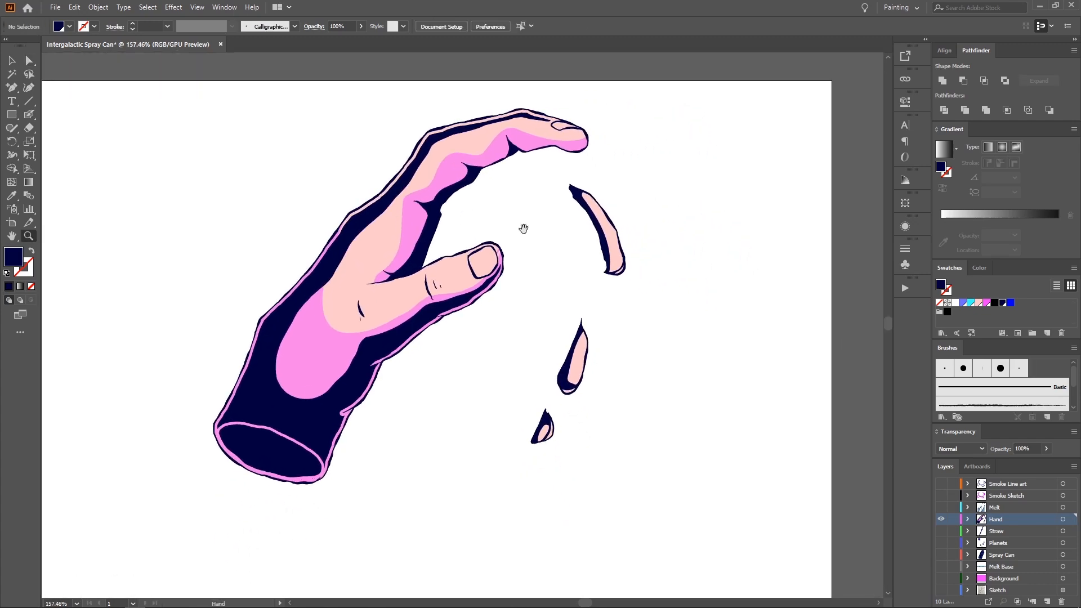
scroll(523, 228, up, 2)
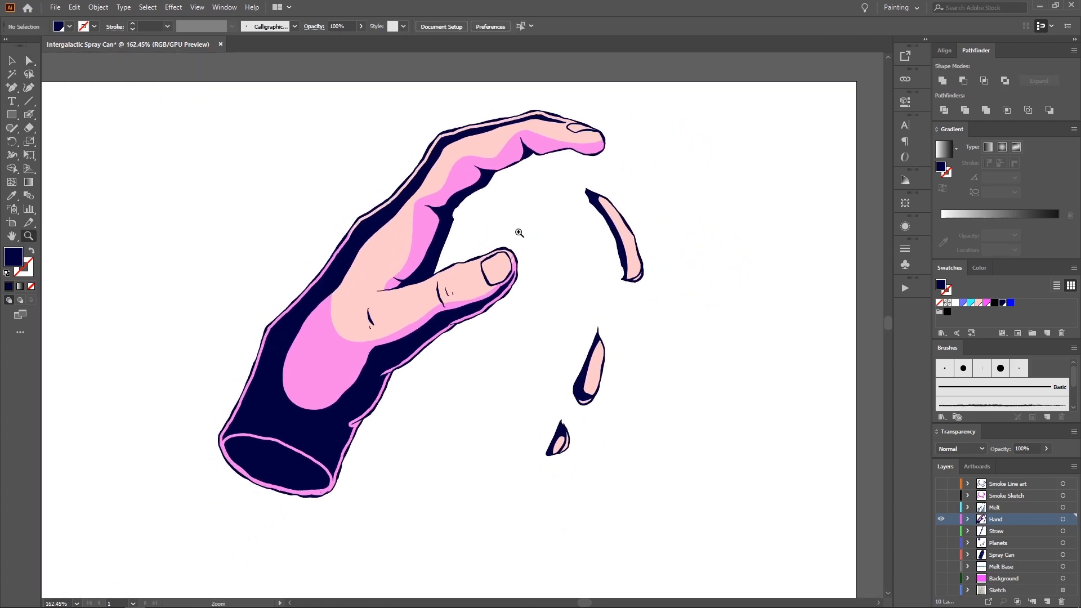
drag(519, 232, 681, 213)
key(a)
click(525, 291)
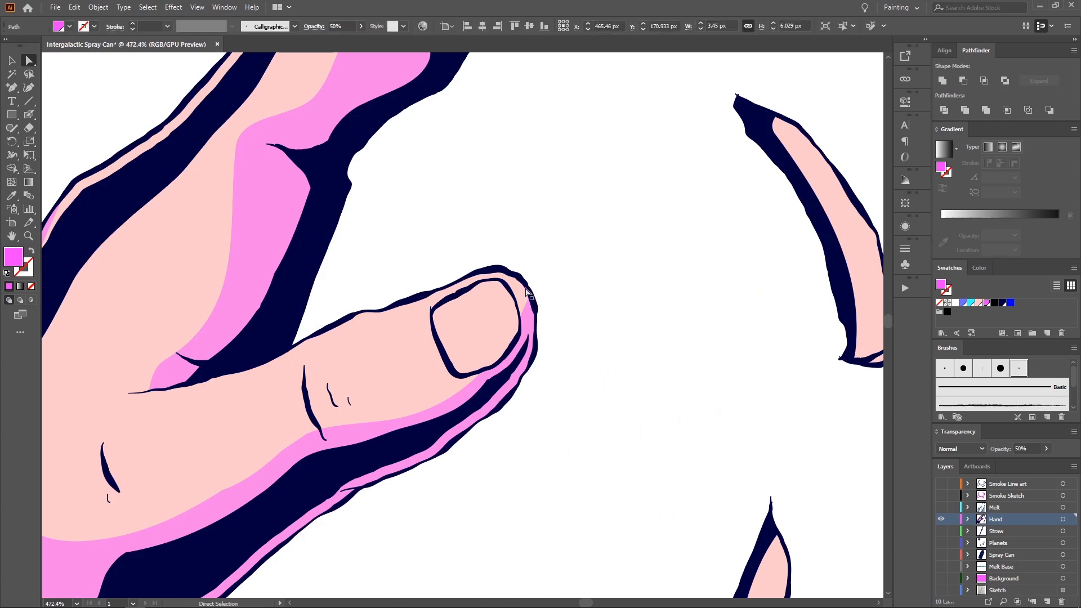
click(602, 203)
key(z)
drag(602, 202, 428, 225)
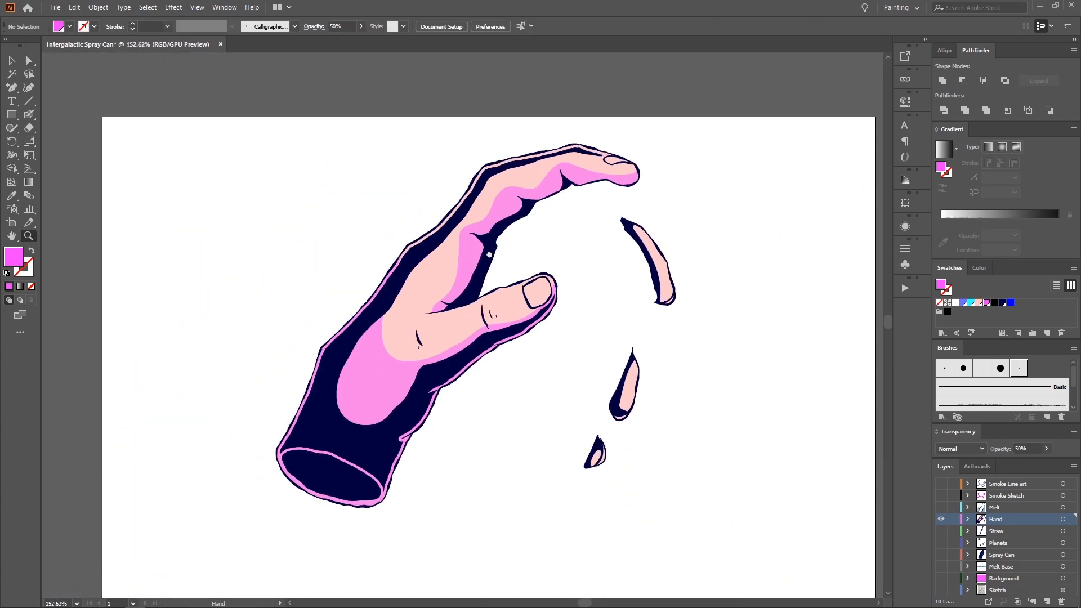
Step: Show all layers again and hide the Smoke Sketch layer
alt+click(940, 519)
drag(622, 332, 604, 225)
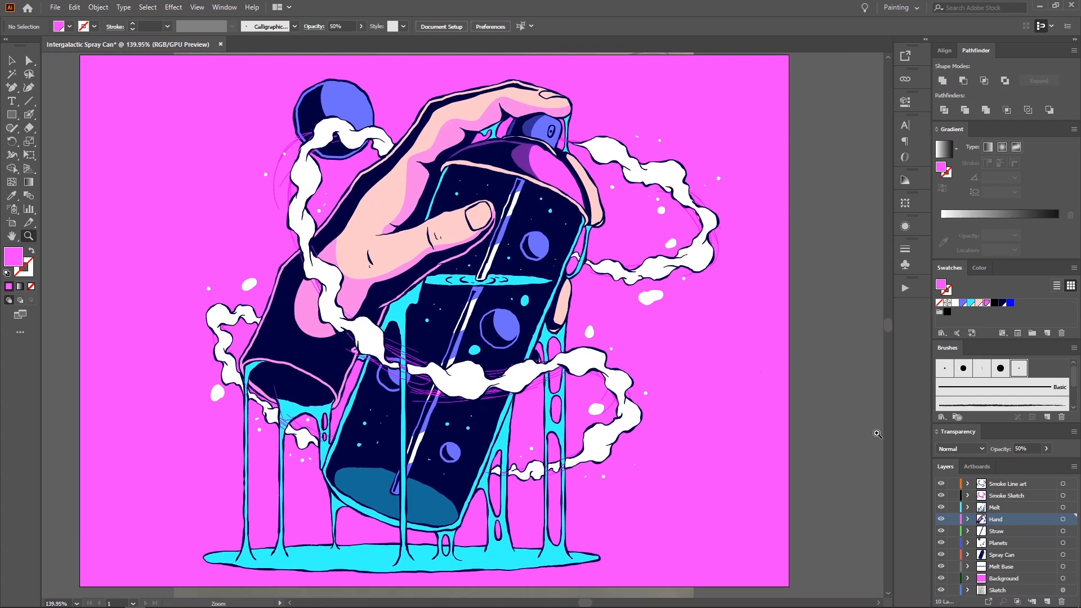
click(942, 496)
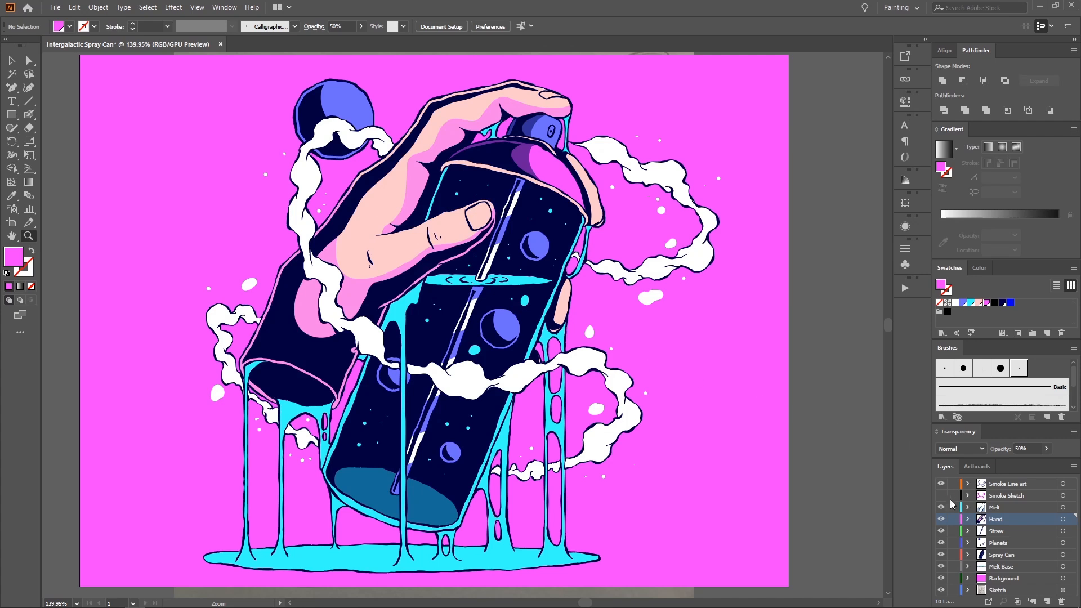
Step: Isolate the planets artwork by showing only the Planets layer
alt+click(941, 543)
drag(501, 171, 499, 224)
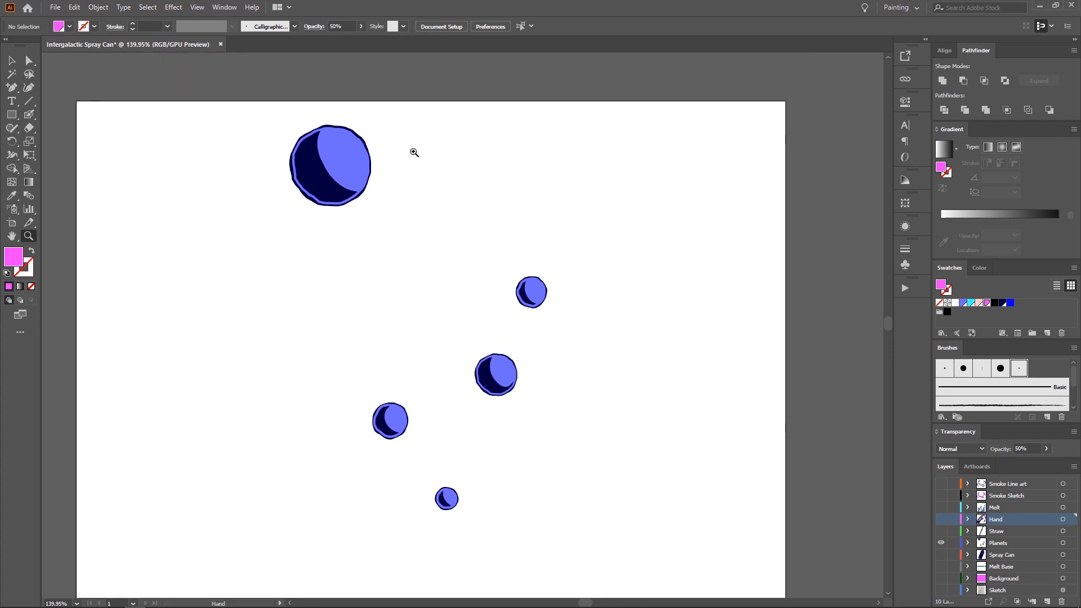
drag(382, 151, 405, 139)
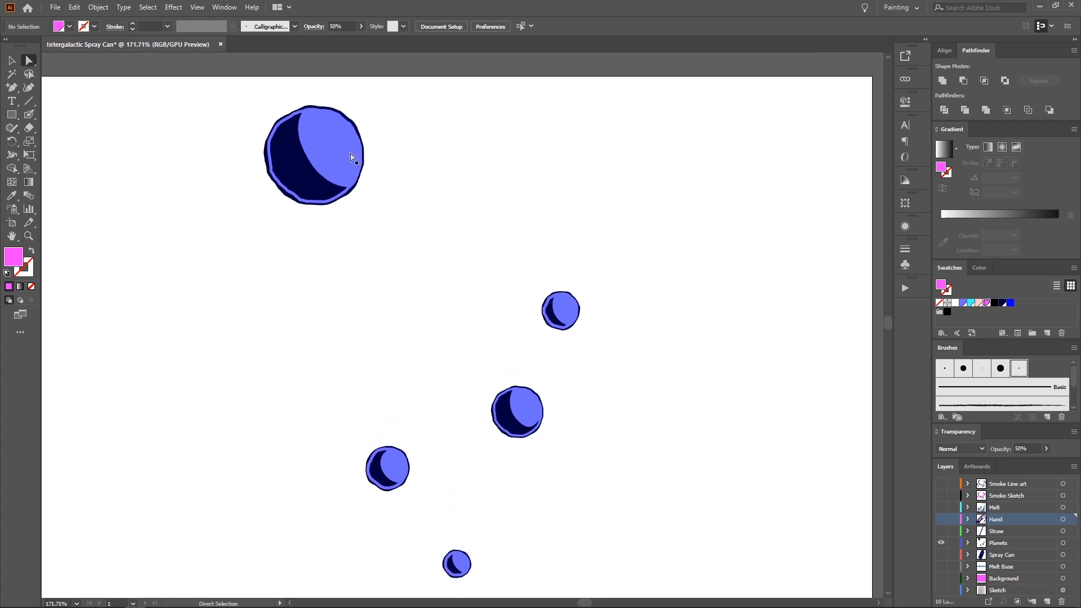
Step: Cut the large planet's light blue base shape with the Knife along a curve just outside the navy shadow
click(347, 159)
drag(267, 130, 287, 106)
drag(287, 105, 286, 138)
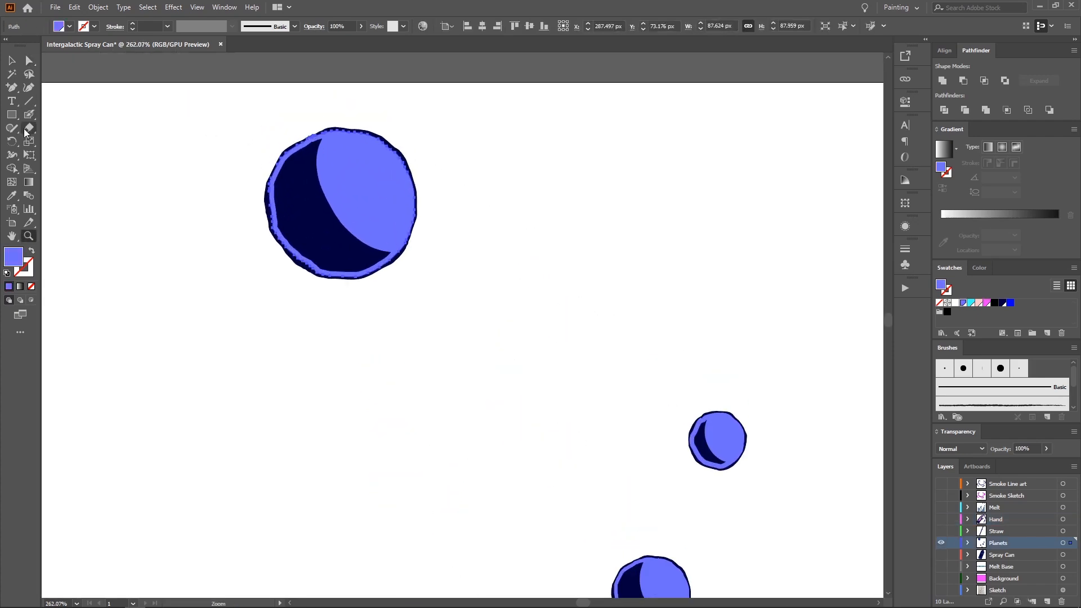
drag(24, 129, 62, 154)
mouse_move(345, 123)
mouse_down()
mouse_move(330, 151)
mouse_move(342, 195)
mouse_up()
drag(408, 224, 437, 226)
key(a)
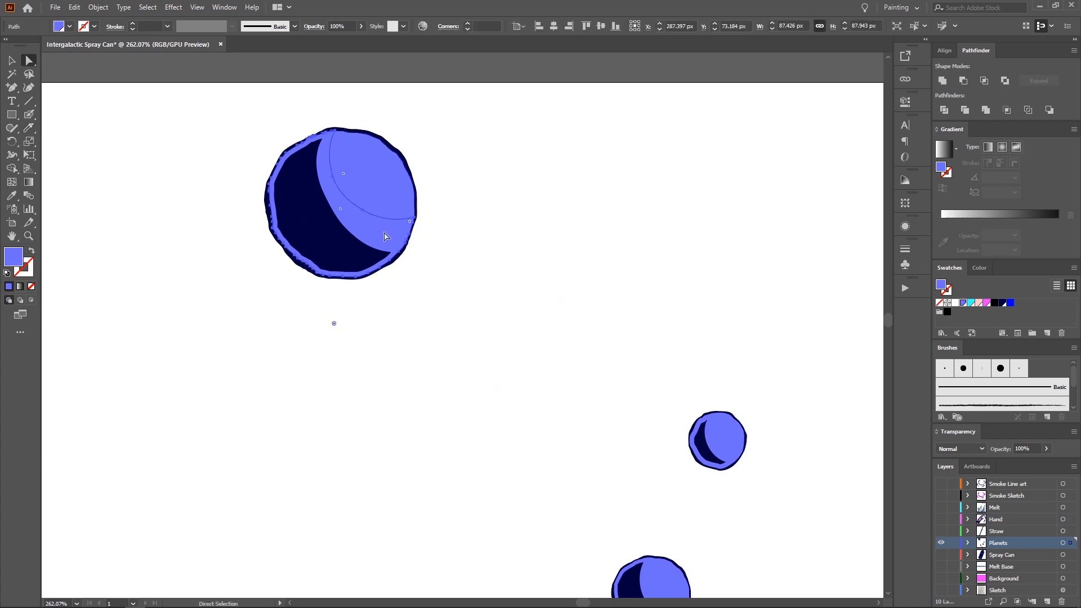
Step: Place the larger lower-left piece of the large planet's cut shape in front of its navy shadow
click(382, 230)
key(ctrl+z)
key(ctrl+z)
key(ctrl+z)
key(ctrl+shift+z)
key(ctrl+shift+z)
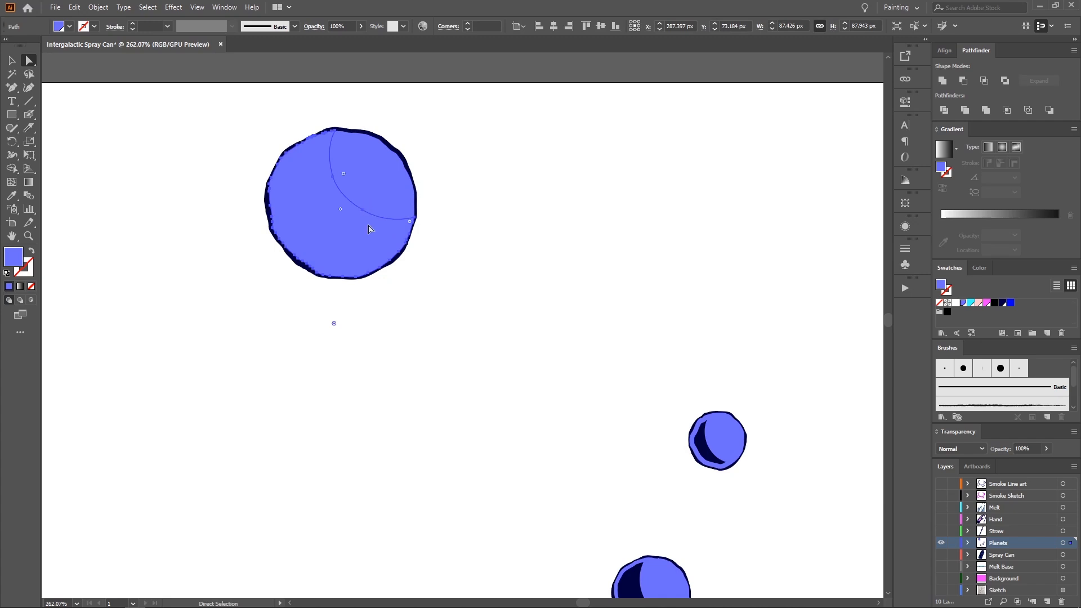
Step: Give the large planet's front piece the sampled navy shadow fill and set its opacity to 50%
key(i)
click(706, 438)
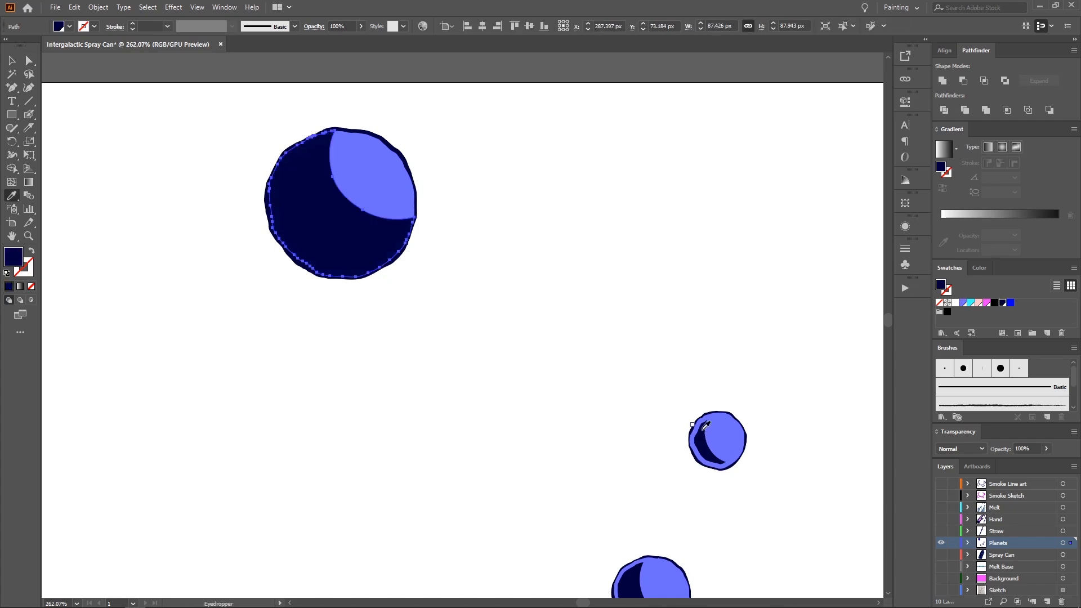
click(1032, 450)
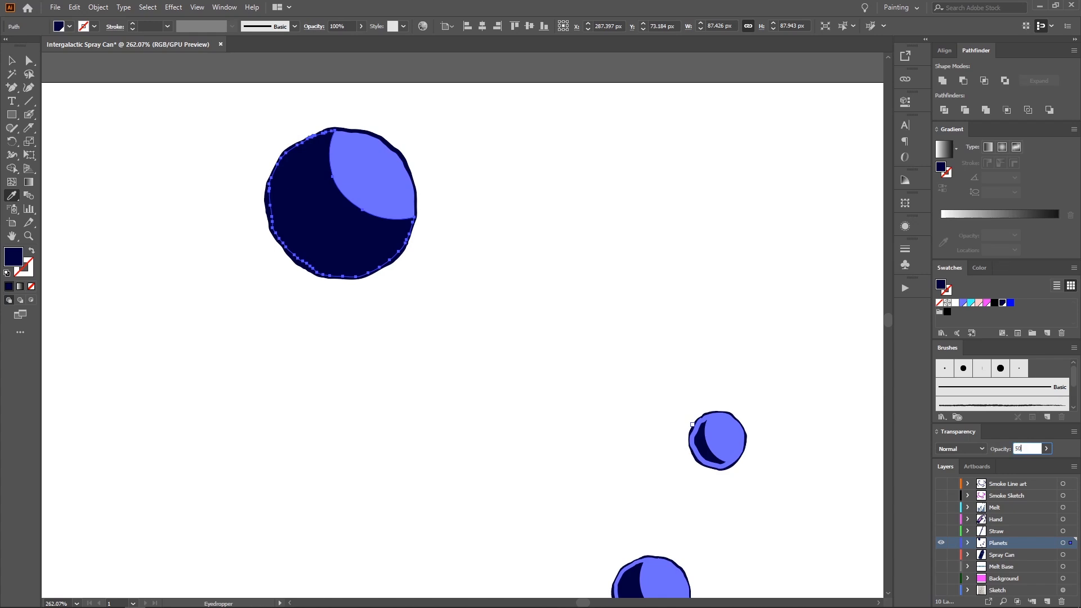
key(Return)
key(v)
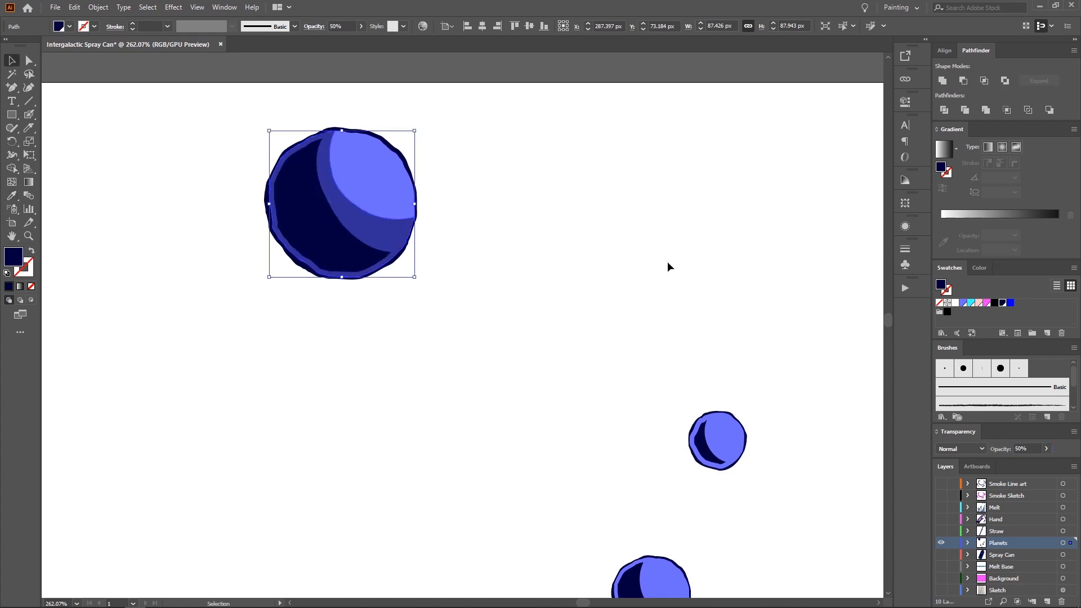
Step: Cut the light blue base shapes of the four smaller planets with the Knife along curves beyond their navy shadows
click(667, 261)
scroll(667, 261, down, 2)
scroll(675, 262, up, 2)
key(a)
click(601, 317)
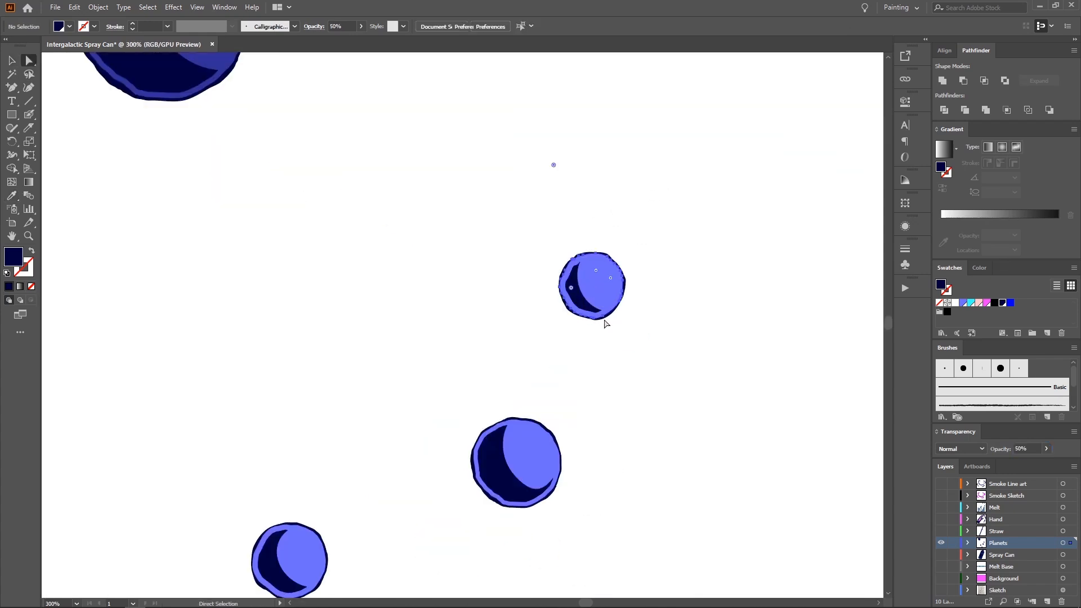
shift+click(543, 454)
drag(508, 482, 550, 273)
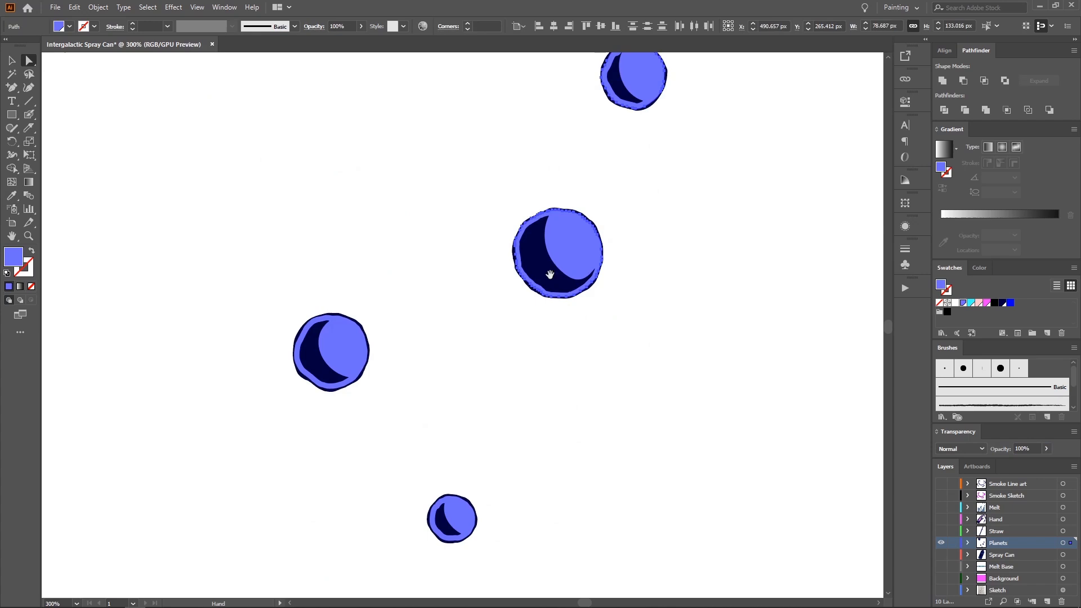
shift+click(344, 339)
shift+click(457, 512)
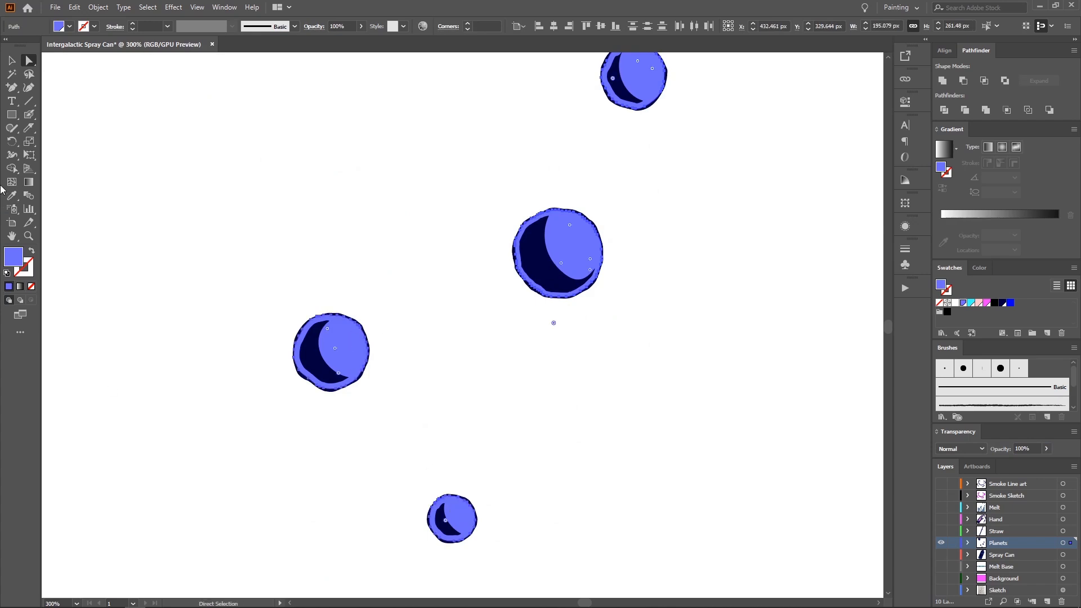
click(29, 127)
drag(489, 172, 446, 214)
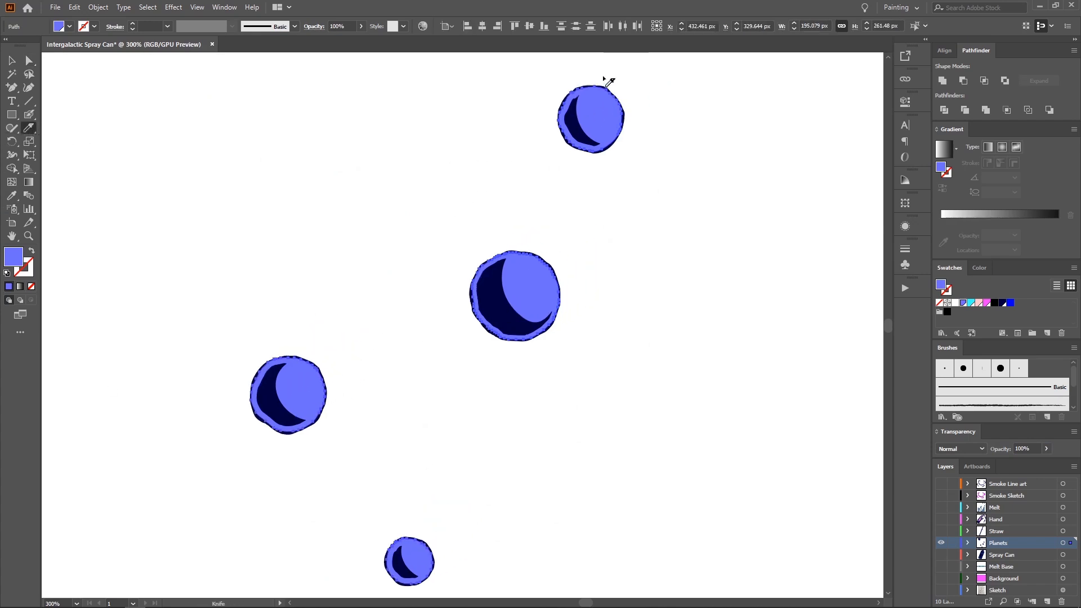
drag(593, 78, 619, 142)
mouse_move(519, 242)
mouse_down()
mouse_move(519, 283)
mouse_move(562, 311)
mouse_move(634, 232)
mouse_up()
drag(380, 300, 433, 358)
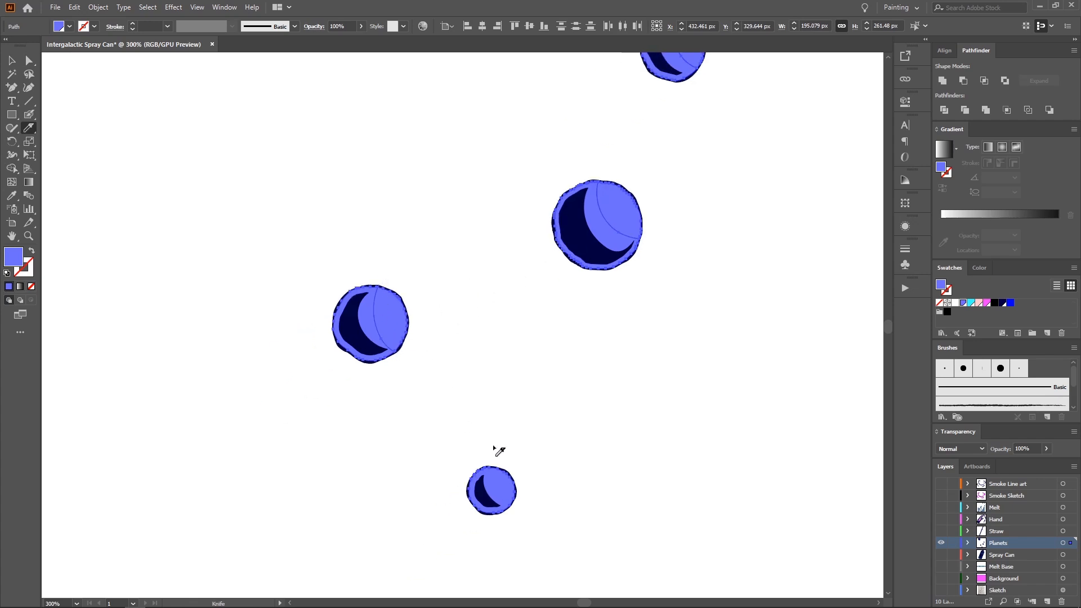
mouse_move(494, 447)
mouse_down()
mouse_move(489, 482)
mouse_move(540, 502)
mouse_up()
Step: Select the lower-left shadow-side pieces of the four smaller planets' cut base shapes
key(a)
click(376, 318)
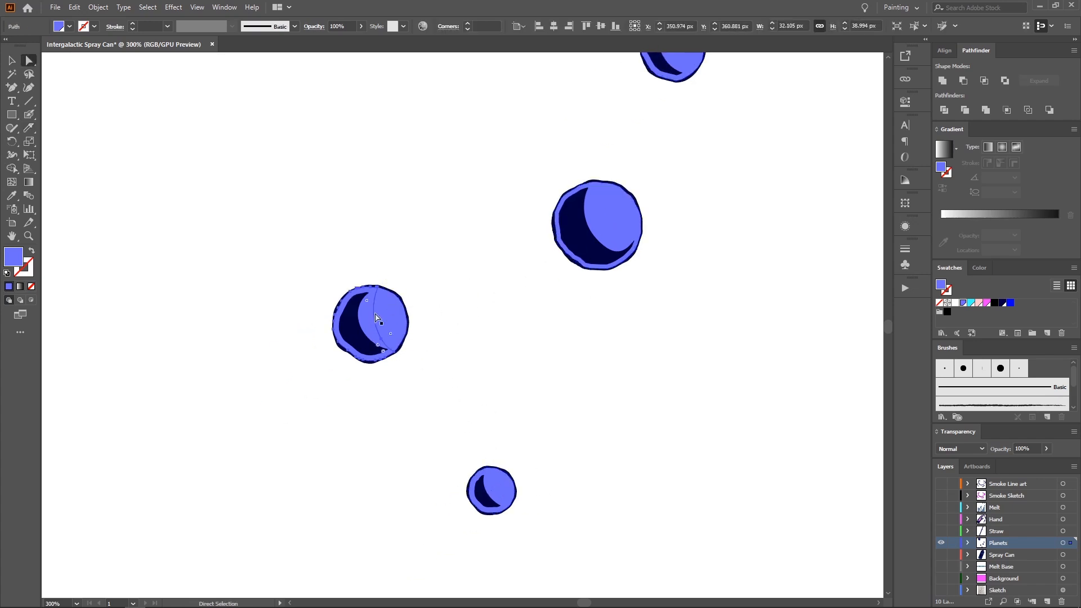
drag(591, 216, 506, 312)
shift+click(544, 244)
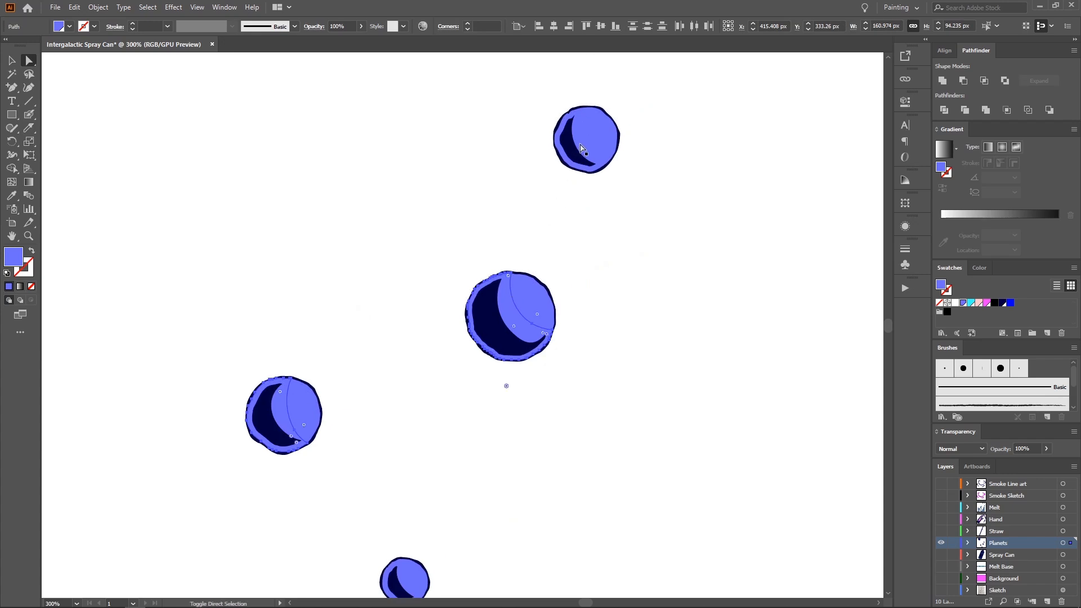
drag(443, 467, 497, 312)
click(457, 409)
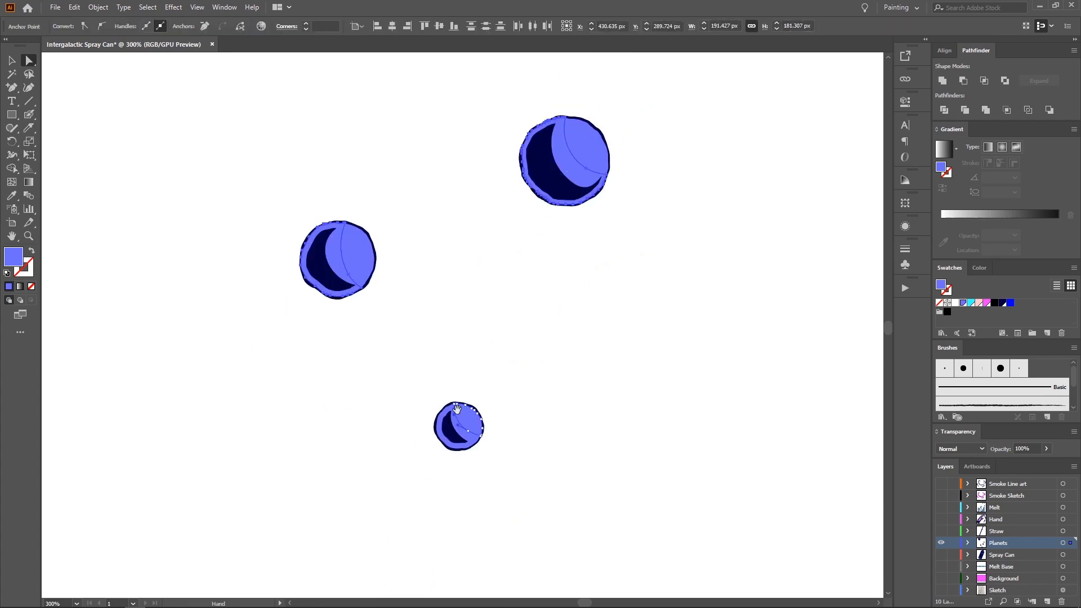
shift+click(460, 436)
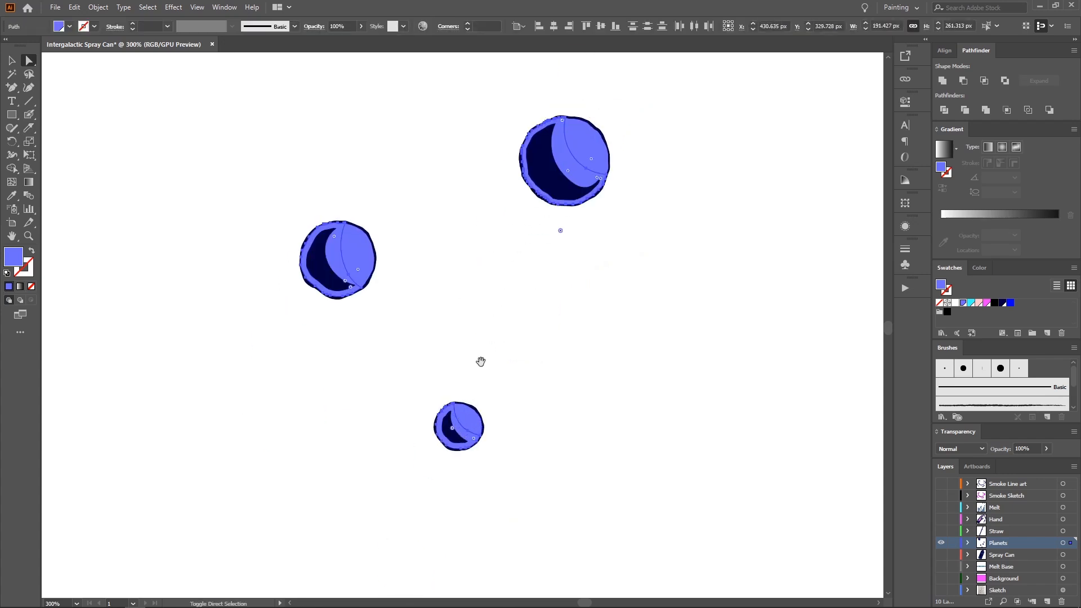
drag(480, 361, 424, 424)
drag(478, 335, 471, 380)
drag(477, 328, 456, 333)
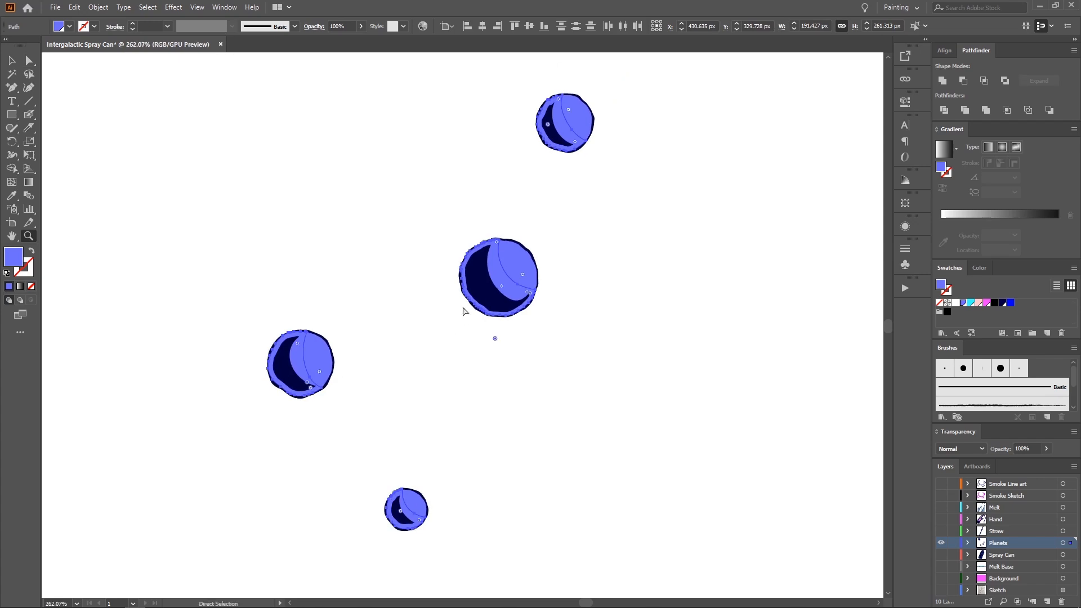
Step: Place the four shadow-side pieces in front of the navy shadows and give them the navy fill at 50% opacity
shift+click(493, 276)
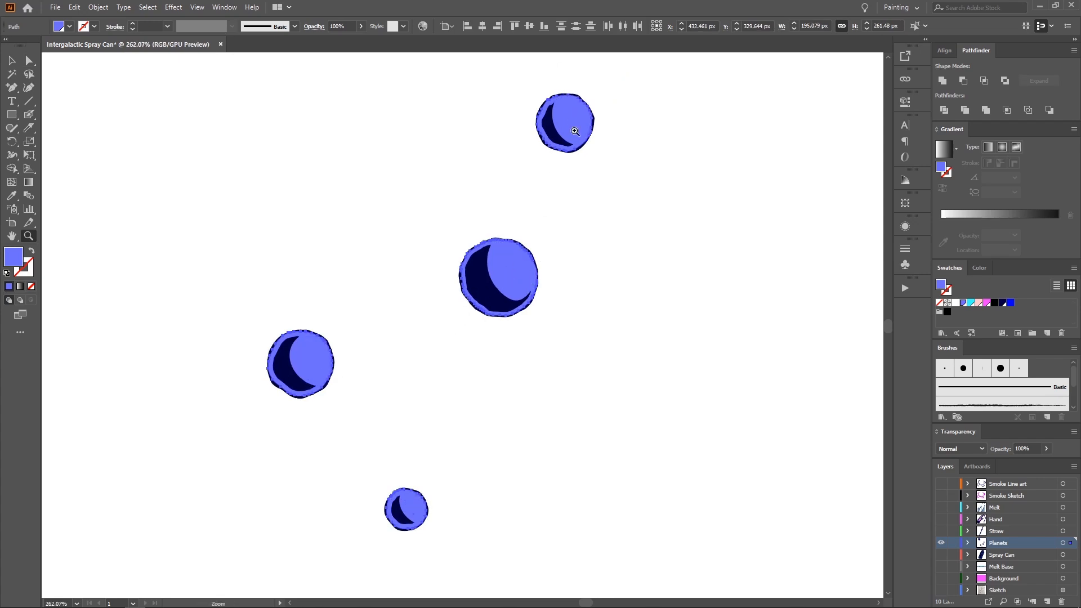
drag(490, 216, 514, 233)
drag(578, 134, 579, 149)
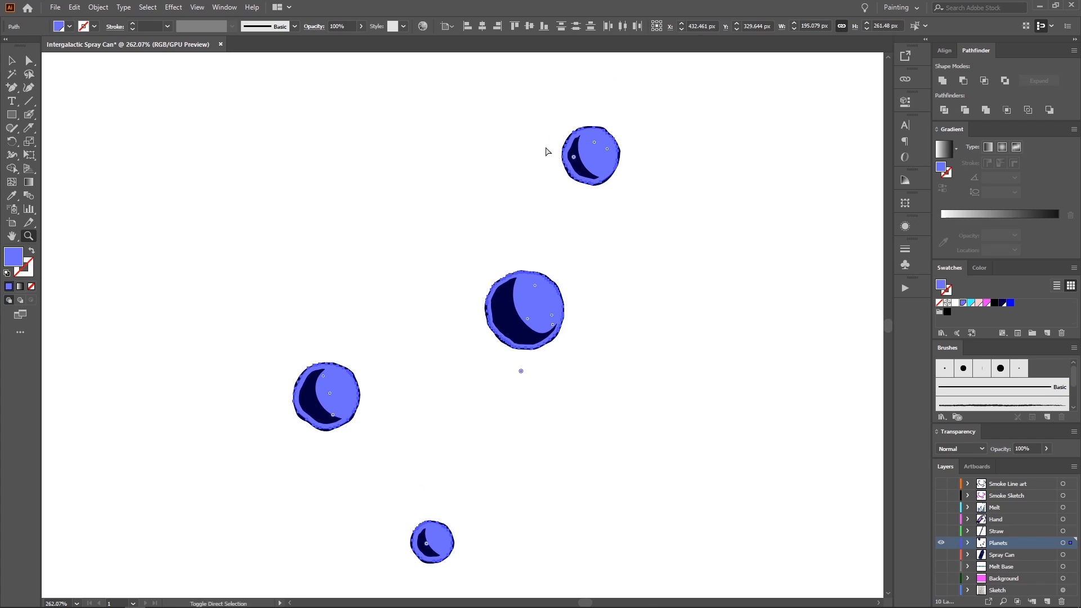
key(ctrl+z)
drag(517, 173, 496, 205)
drag(502, 207, 419, 318)
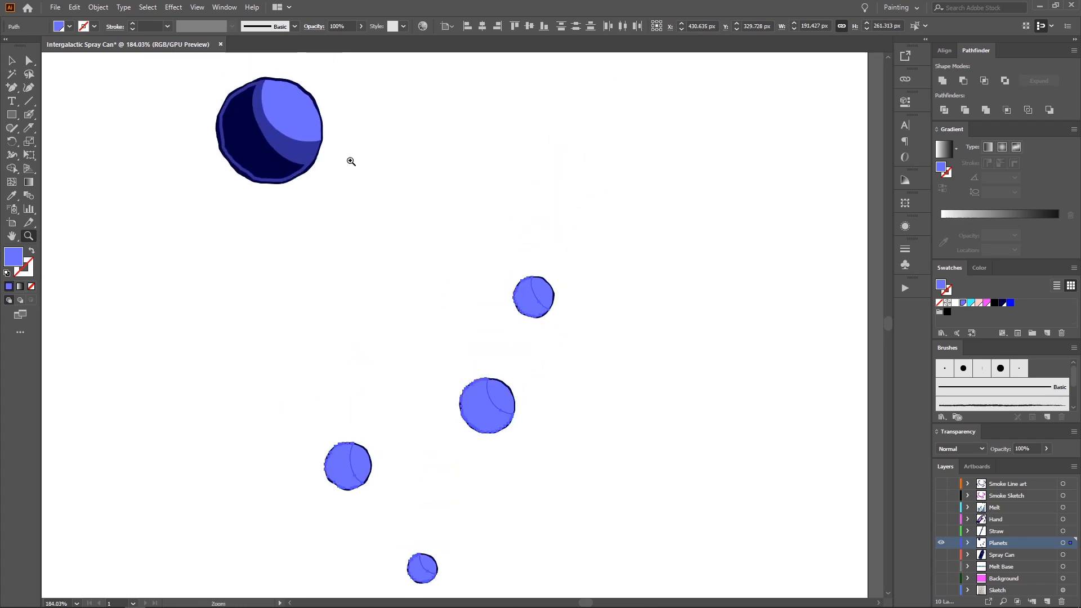
key(ctrl+z)
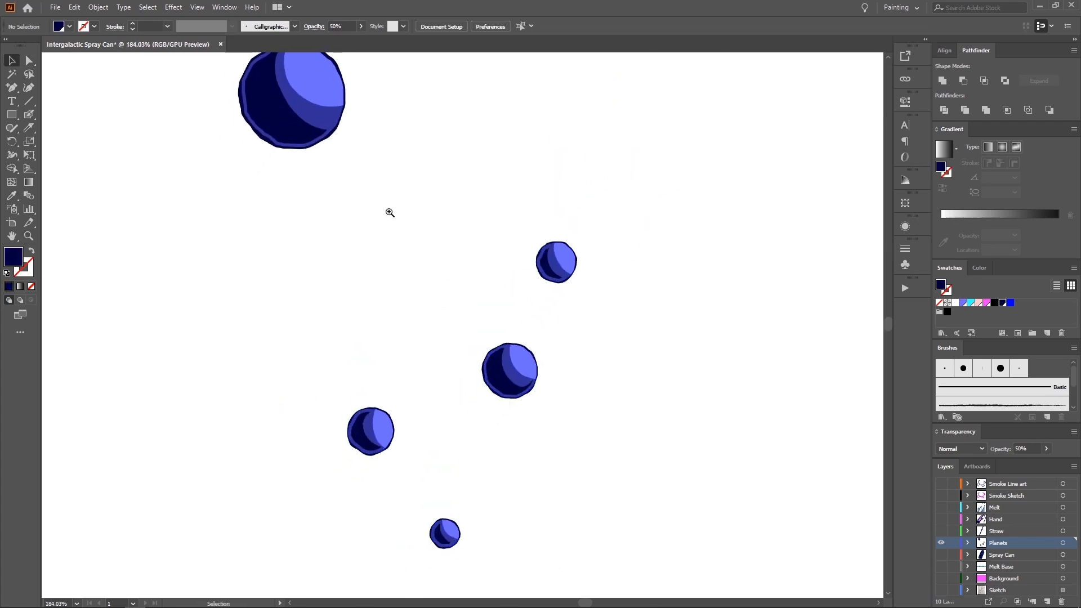
Step: Select the full light blue base shapes of all five planets together
drag(389, 212, 364, 241)
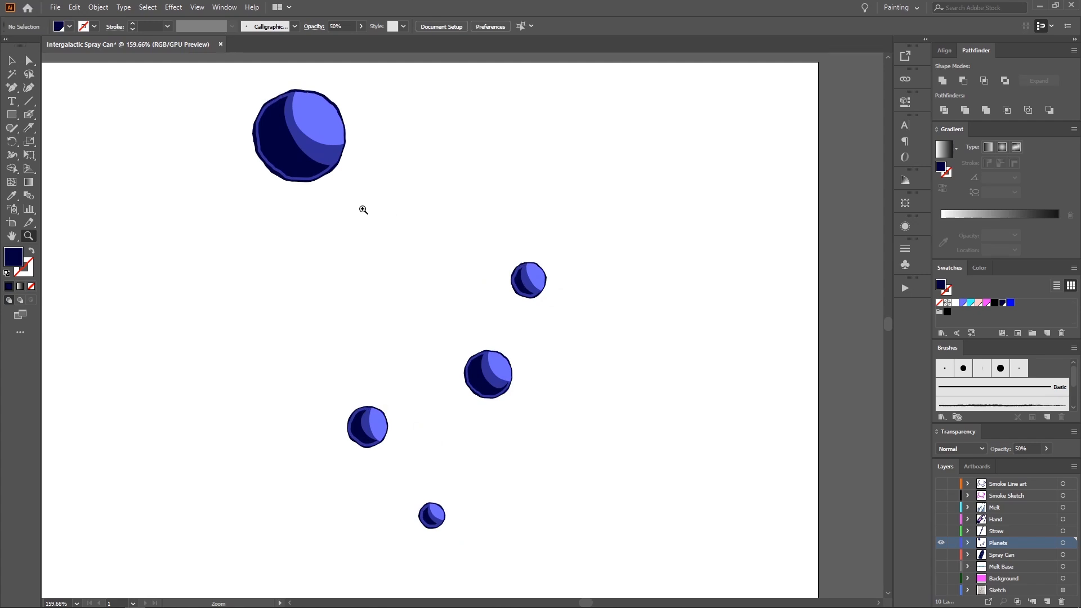
scroll(356, 171, up, 2)
key(a)
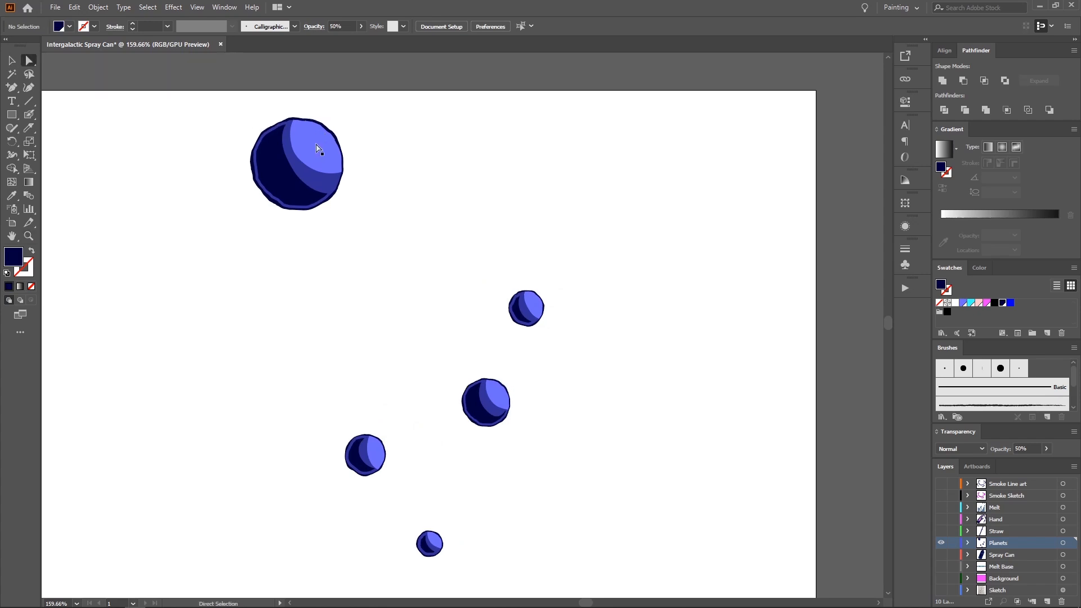
click(318, 147)
drag(554, 304, 570, 276)
drag(499, 239, 532, 228)
shift+click(564, 292)
drag(435, 277, 466, 282)
drag(348, 405, 306, 409)
shift+click(376, 455)
shift+click(557, 336)
scroll(557, 336, down, 5)
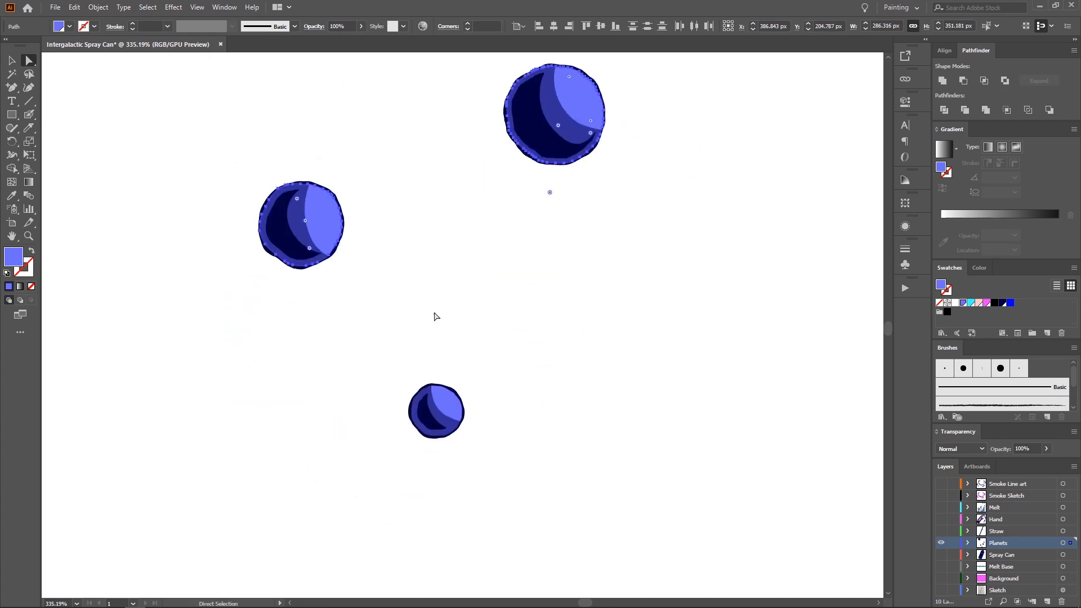
shift+click(443, 404)
drag(458, 342, 431, 327)
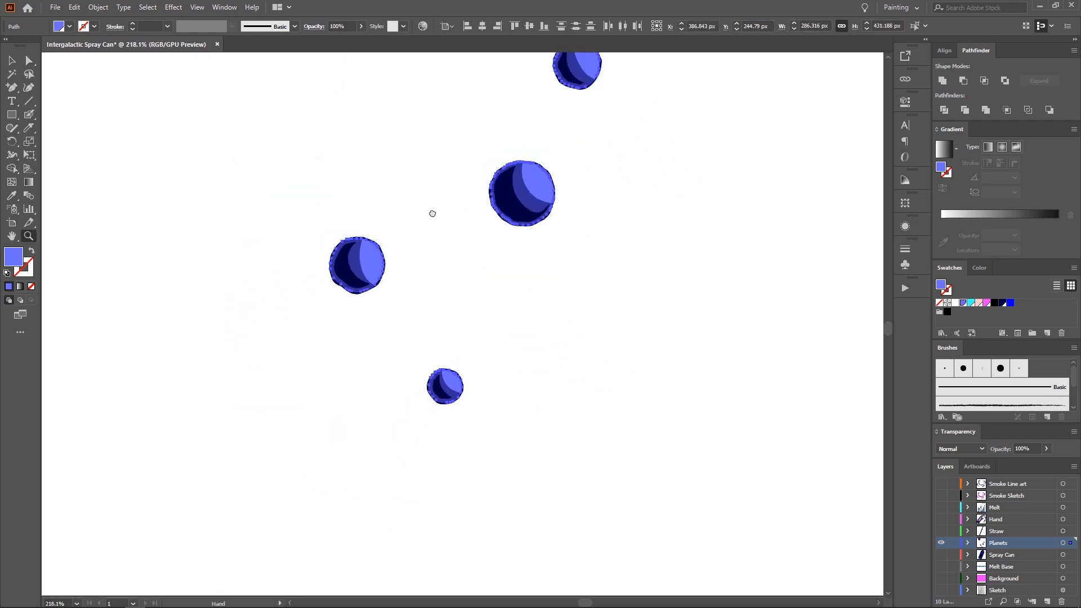
drag(448, 176, 391, 306)
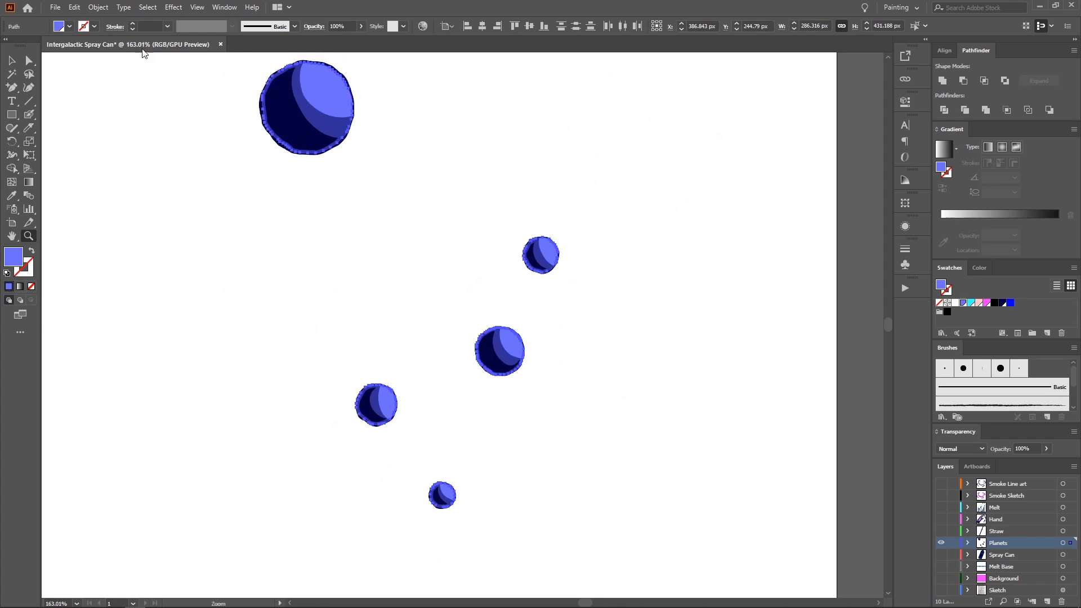
Step: Offset the paths of the selected planet bases by -2 px with round joins and the preview on
click(104, 9)
mouse_move(183, 272)
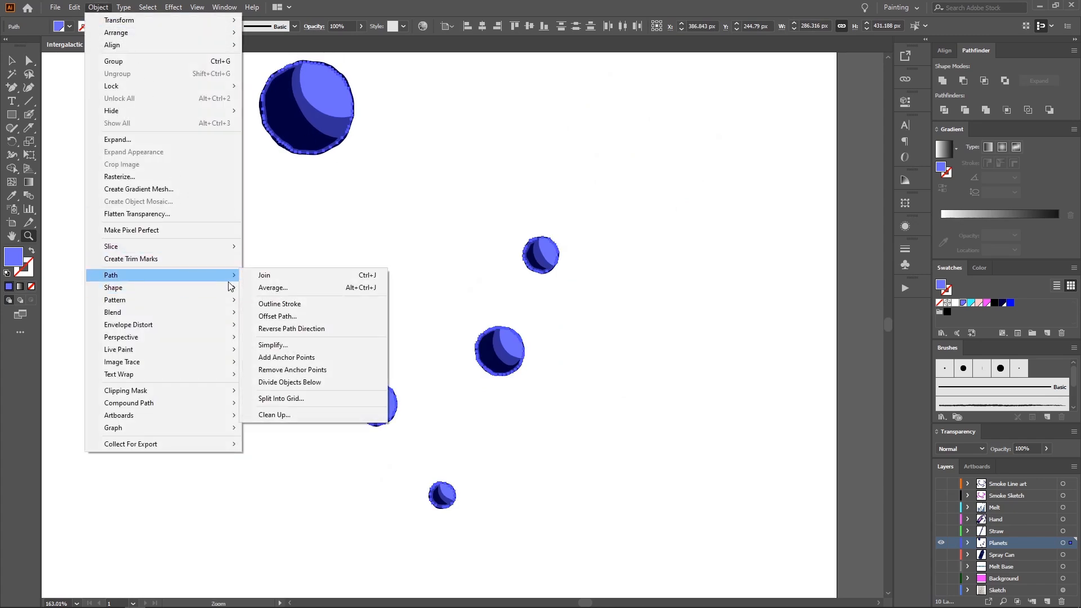
click(278, 317)
click(187, 306)
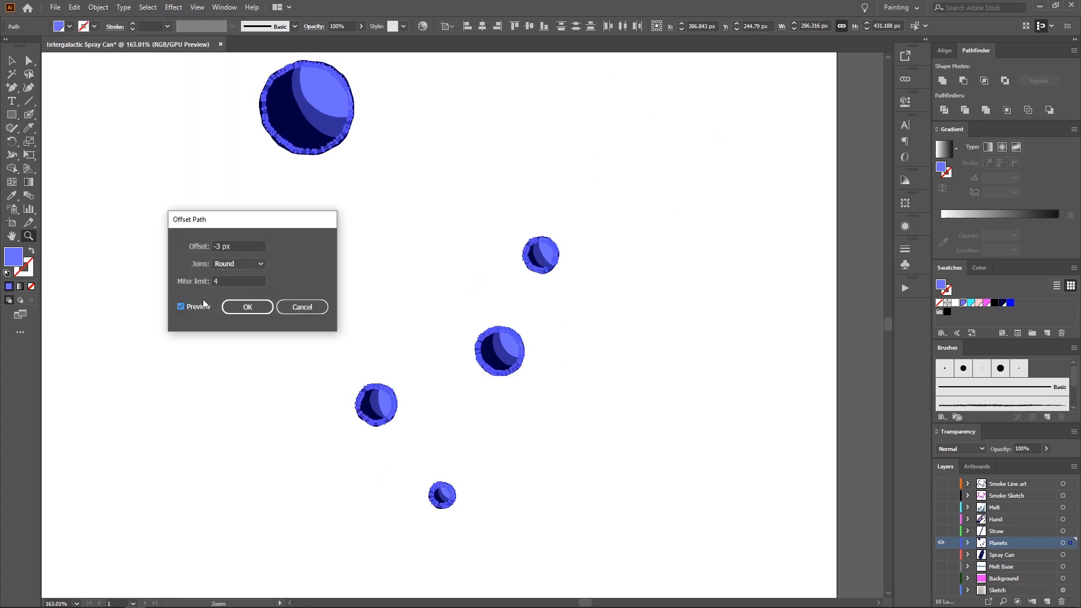
click(259, 246)
key(Up)
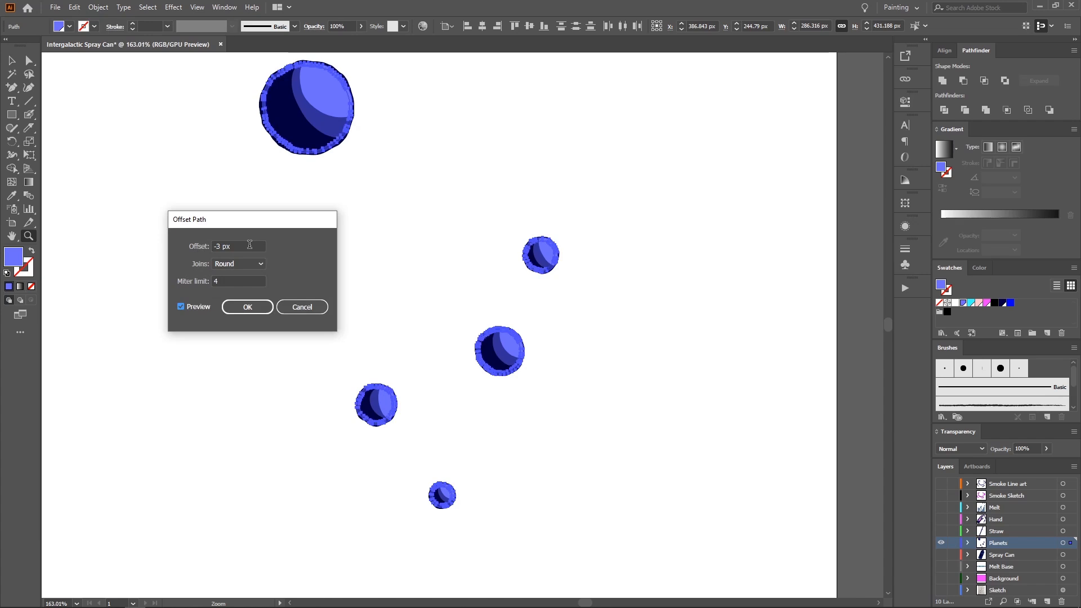
click(256, 307)
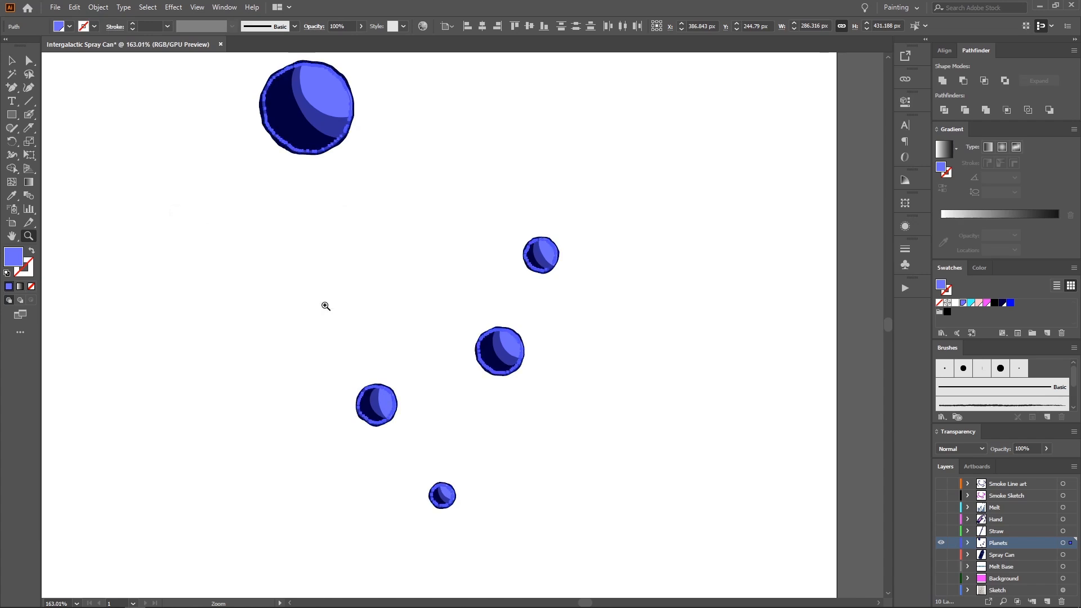
Step: Fill the outer base shapes of the large planet and the nearest small planet with the cyan swatch
click(564, 243)
alt+click(481, 197)
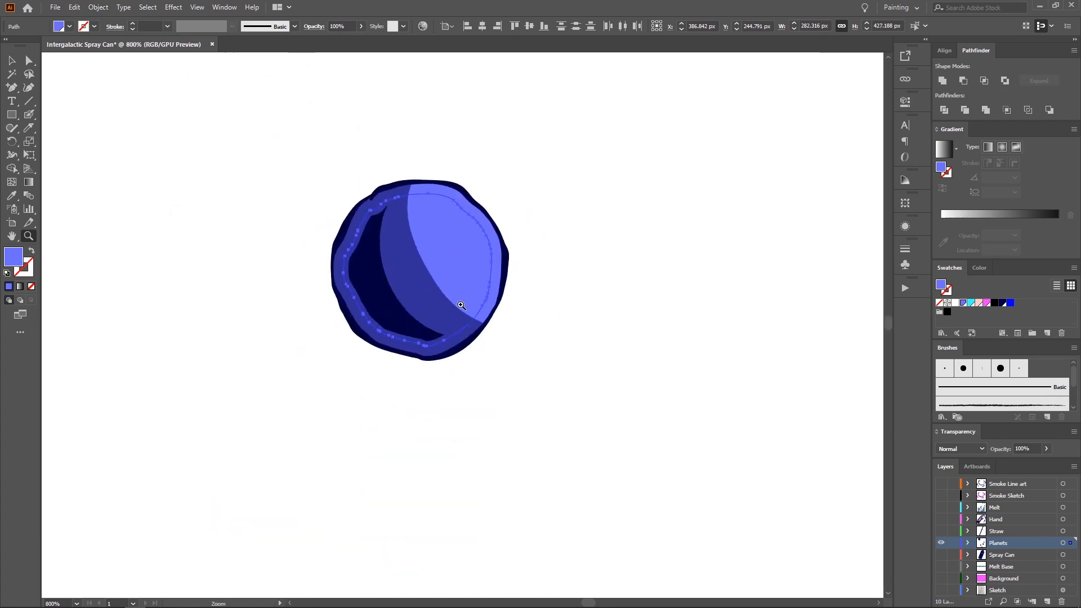
scroll(428, 270, down, 5)
drag(297, 171, 530, 240)
scroll(266, 139, up, 4)
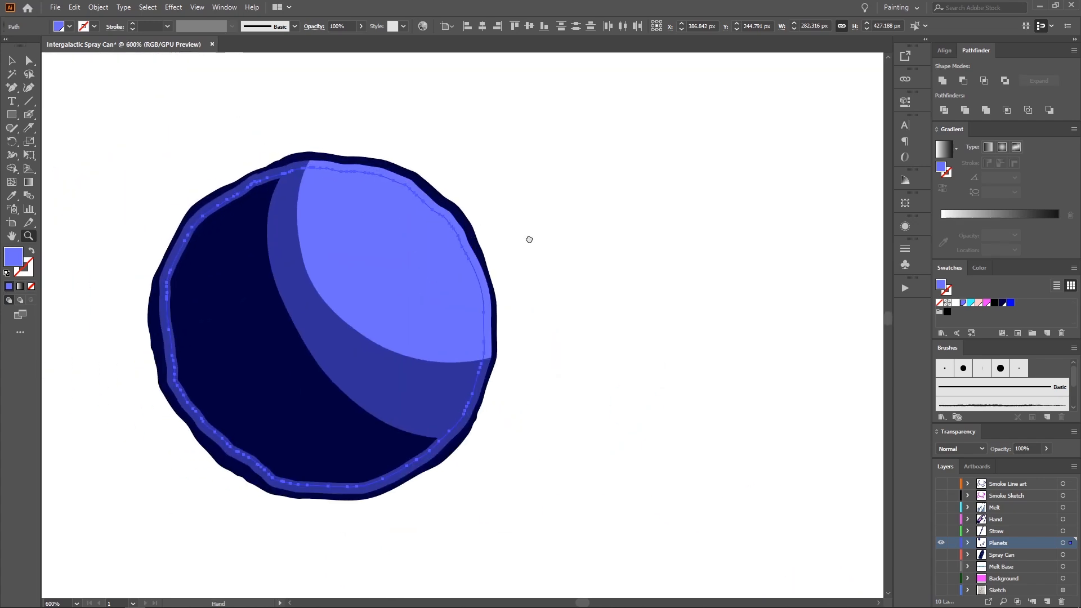
key(a)
click(504, 295)
click(493, 292)
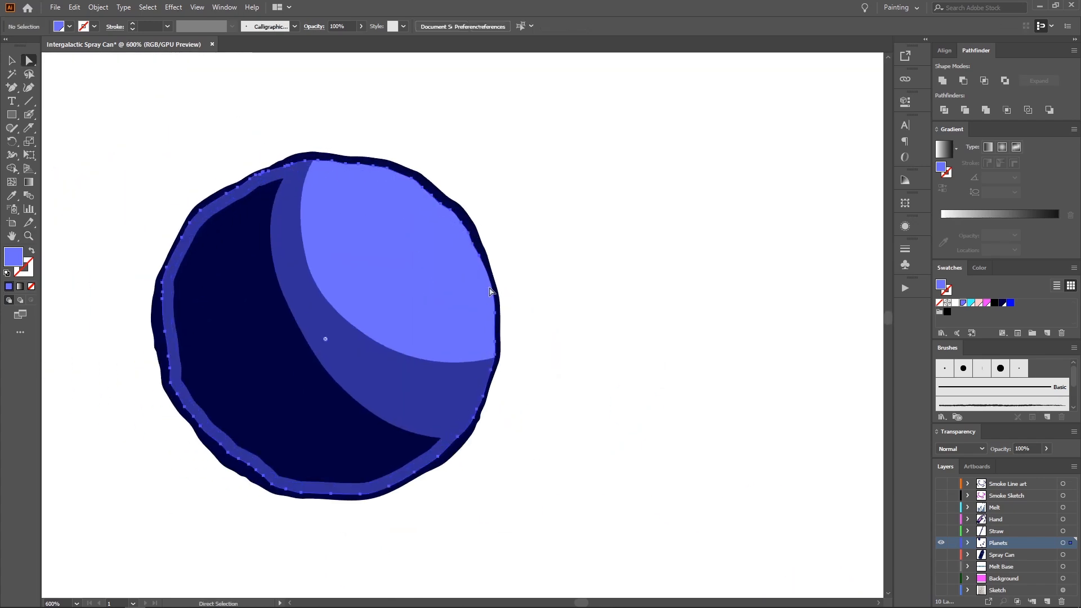
scroll(619, 366, down, 2)
drag(619, 366, 296, 112)
scroll(659, 339, up, 4)
shift+click(449, 371)
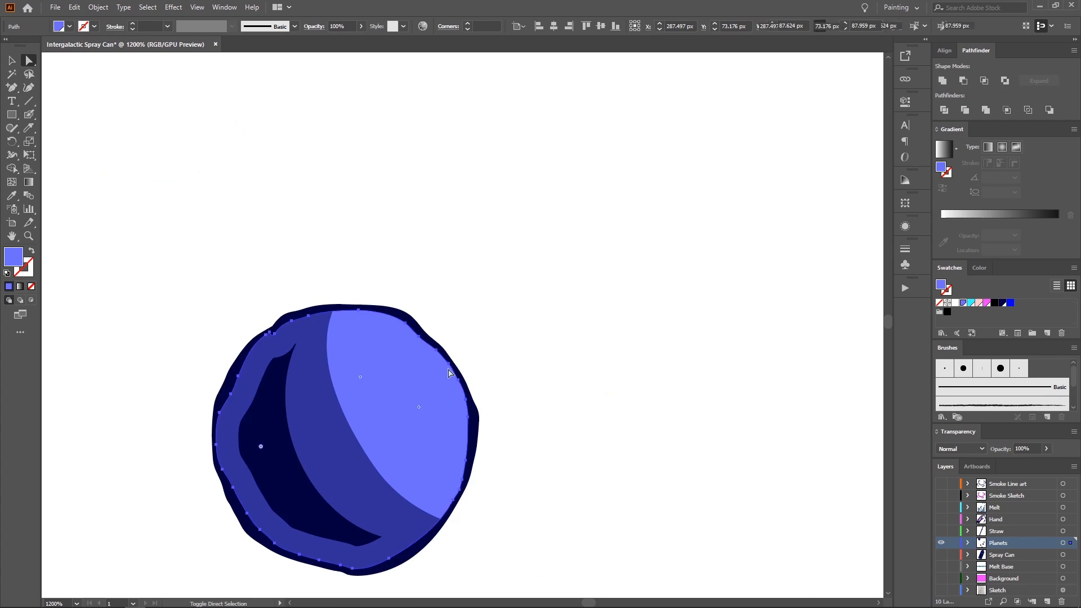
click(970, 305)
scroll(736, 281, down, 3)
click(677, 344)
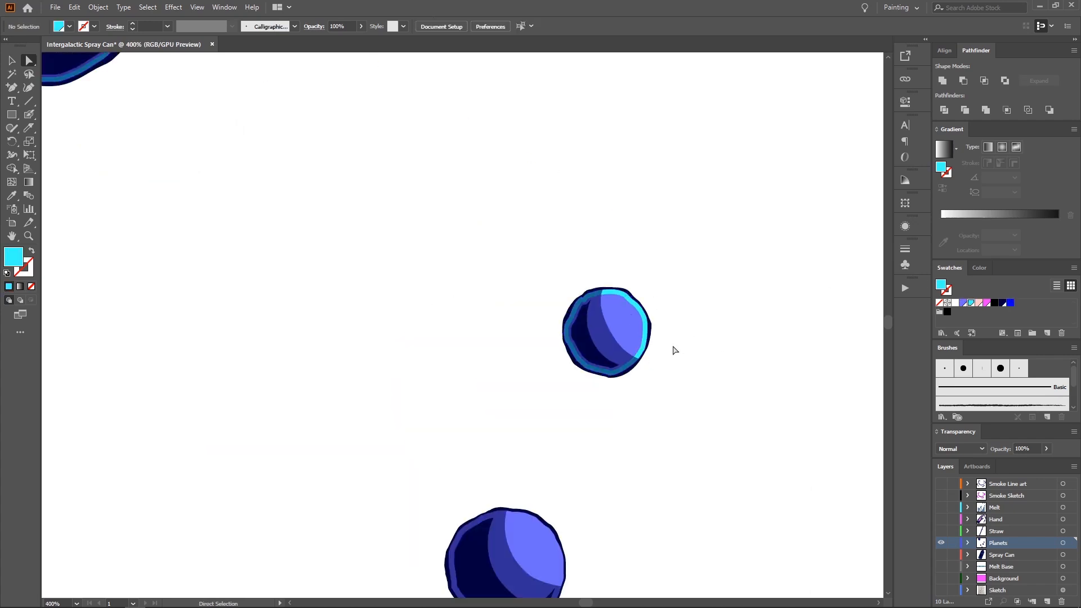
Step: Fill the outer base shapes of the three remaining small planets with the cyan swatch
drag(577, 513, 571, 331)
click(550, 365)
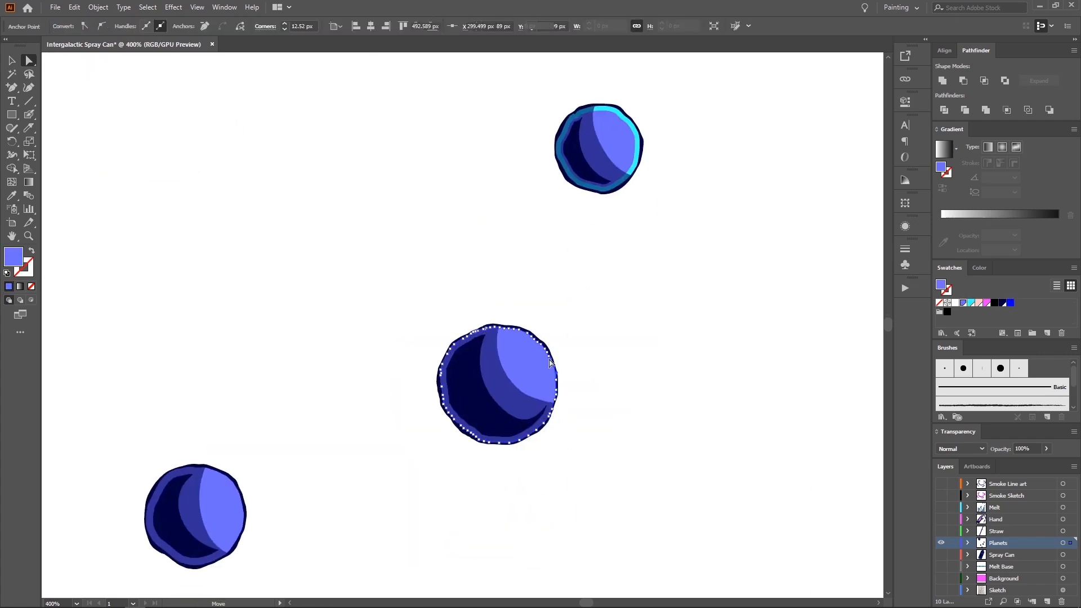
scroll(551, 365, up, 4)
click(551, 365)
scroll(550, 362, down, 4)
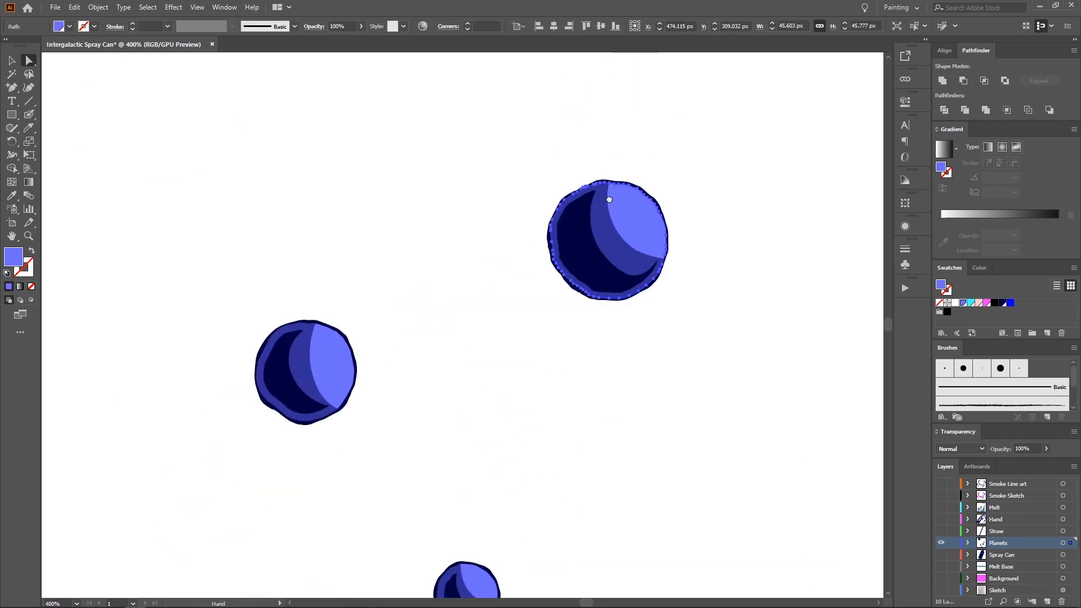
scroll(326, 325, up, 3)
scroll(305, 338, down, 4)
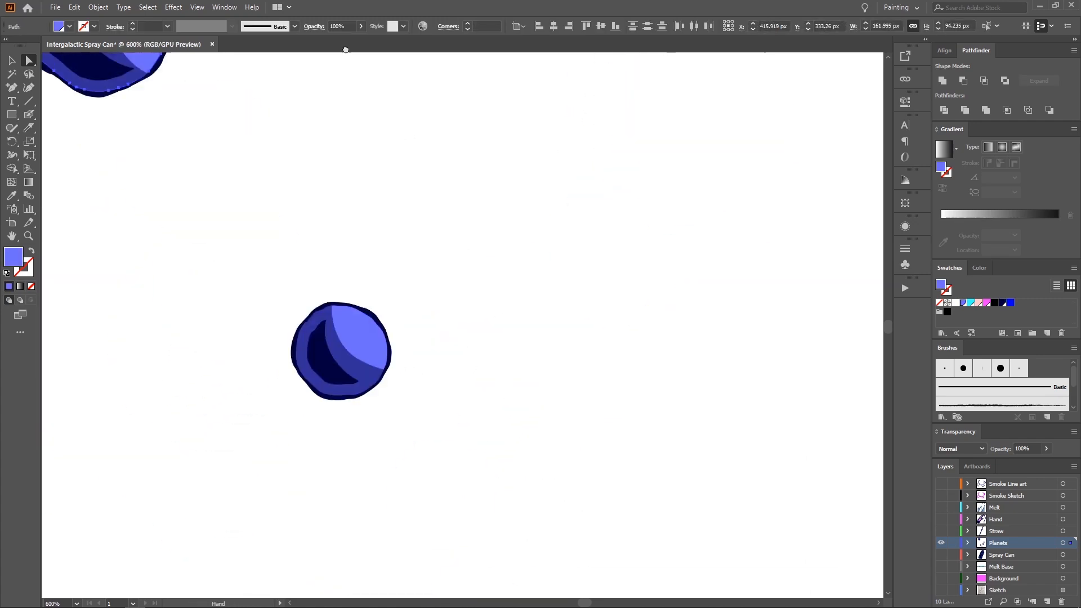
scroll(366, 326, up, 4)
click(366, 325)
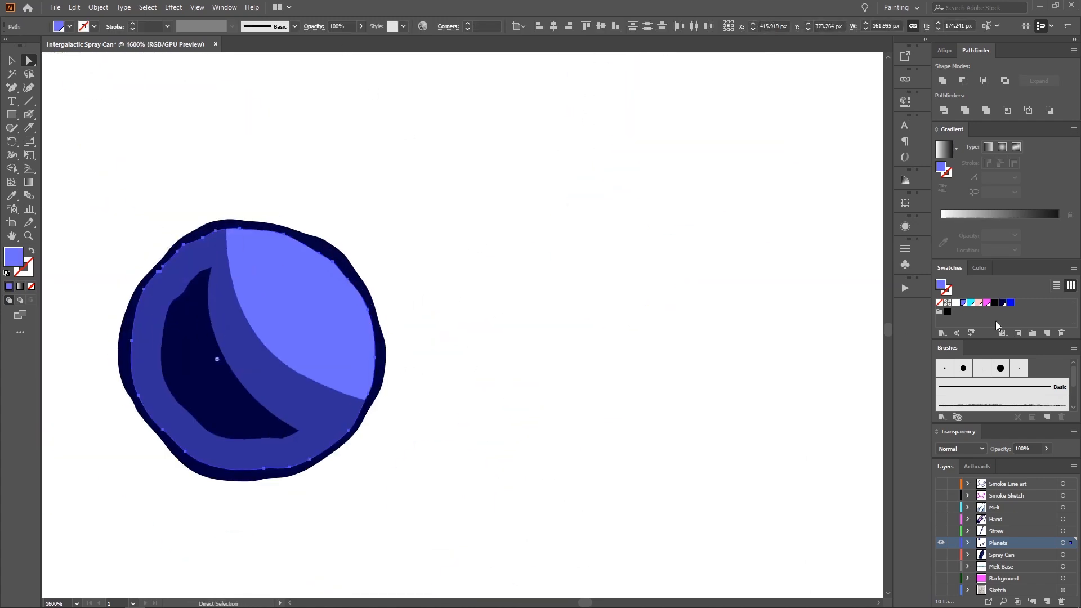
click(970, 305)
click(649, 263)
Step: Show all layers and check the cyan-rimmed planets against the whole illustration
scroll(649, 262, down, 5)
drag(622, 208, 496, 425)
scroll(607, 265, down, 2)
drag(607, 265, 543, 415)
alt+click(940, 540)
scroll(762, 352, down, 2)
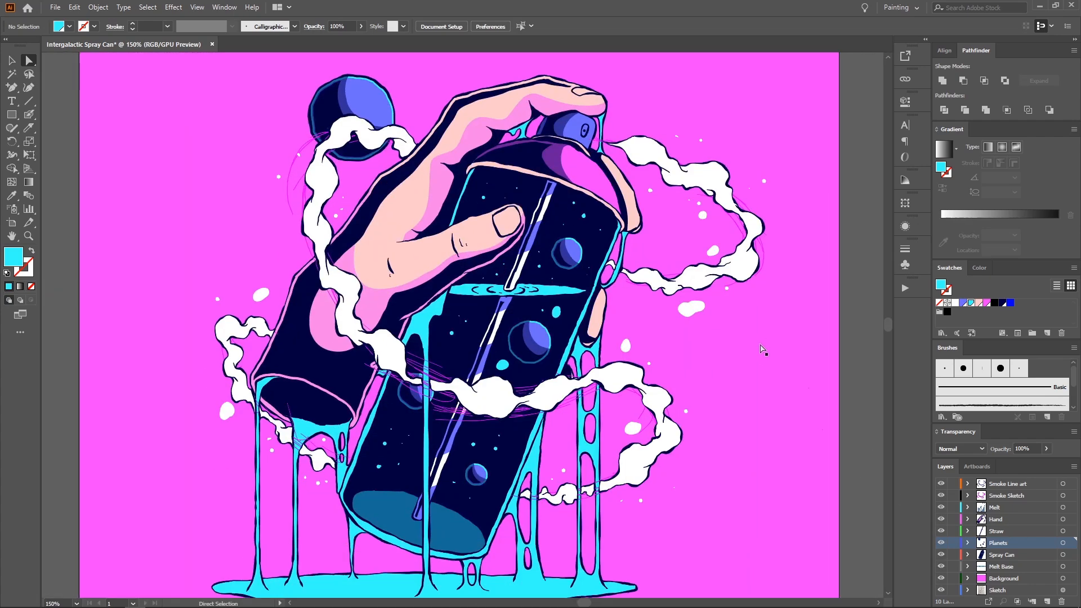
key(z)
drag(762, 353, 692, 290)
key(v)
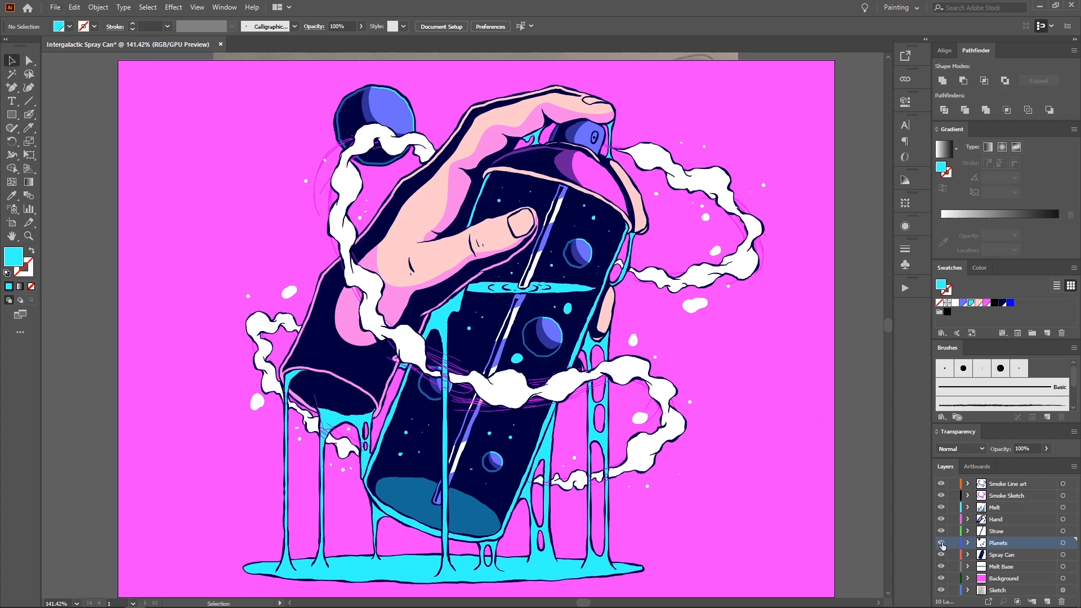
Step: Show only the Planets layer and dab navy Blob Brush dots of varied size over the large planet's lit and mid-tone areas
alt+click(940, 542)
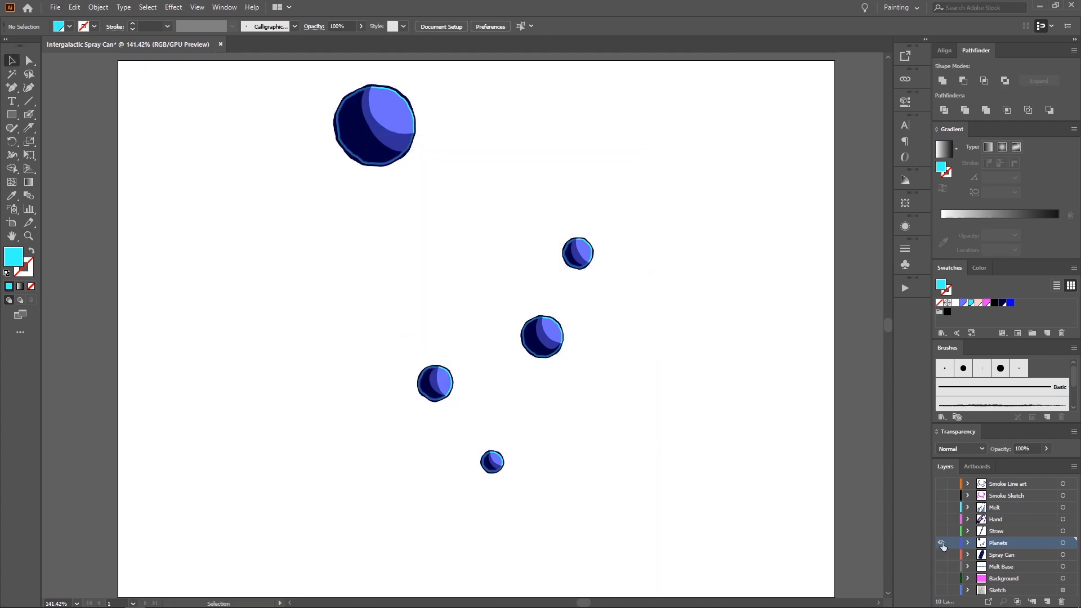
scroll(430, 142, up, 2)
drag(434, 152, 575, 316)
click(485, 303)
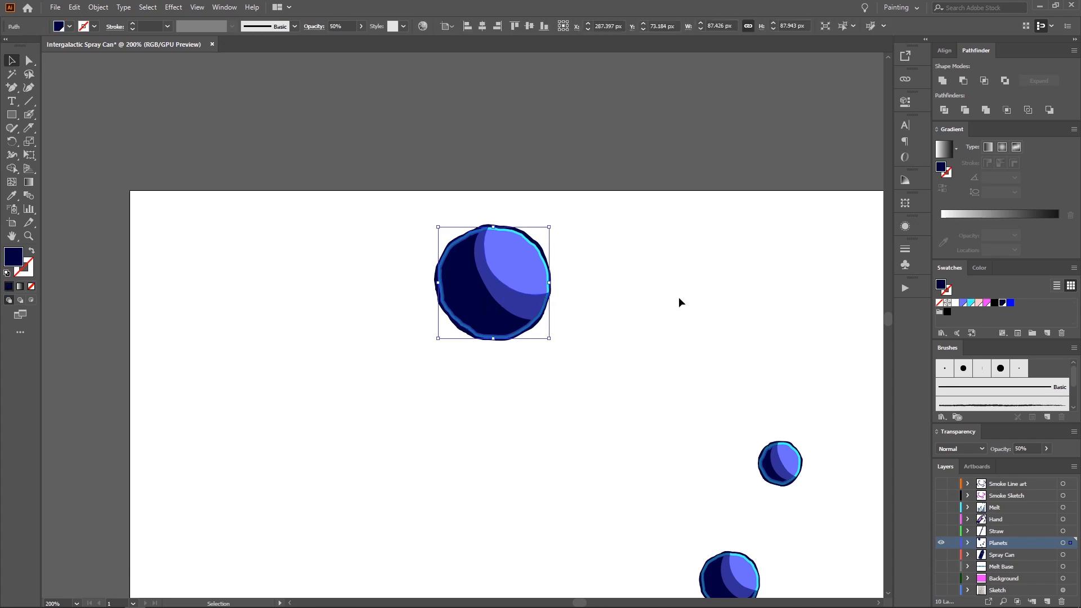
click(678, 296)
scroll(518, 287, up, 1)
drag(519, 290, 475, 295)
key(shift+b)
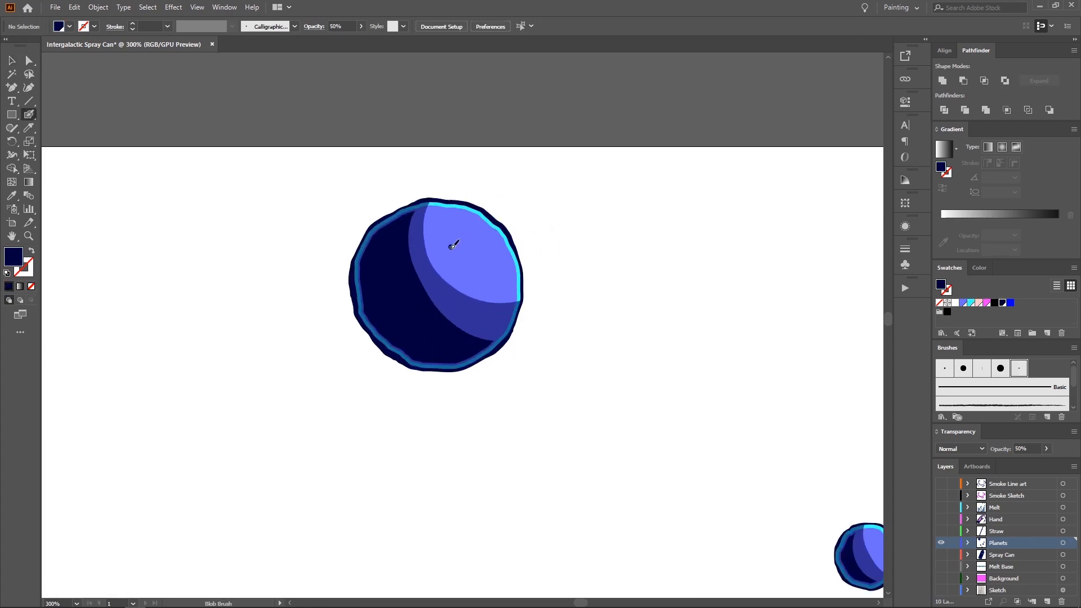
key(shift+x)
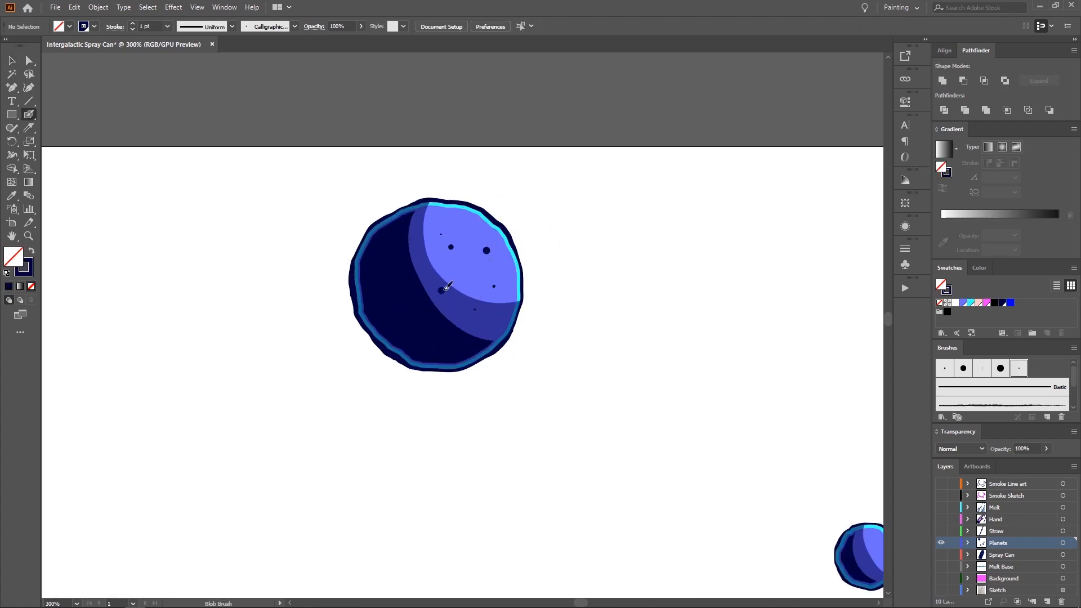
scroll(414, 292, up, 3)
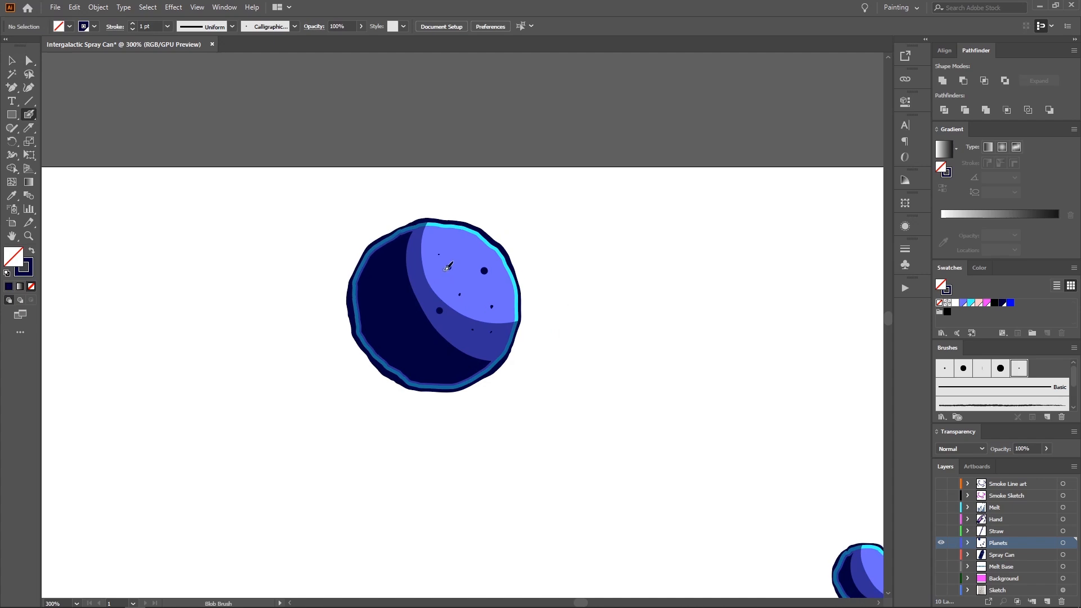
Step: Sample the large planet's light blue and dab Blob Brush dots of varied size over its dark side
key(i)
click(460, 253)
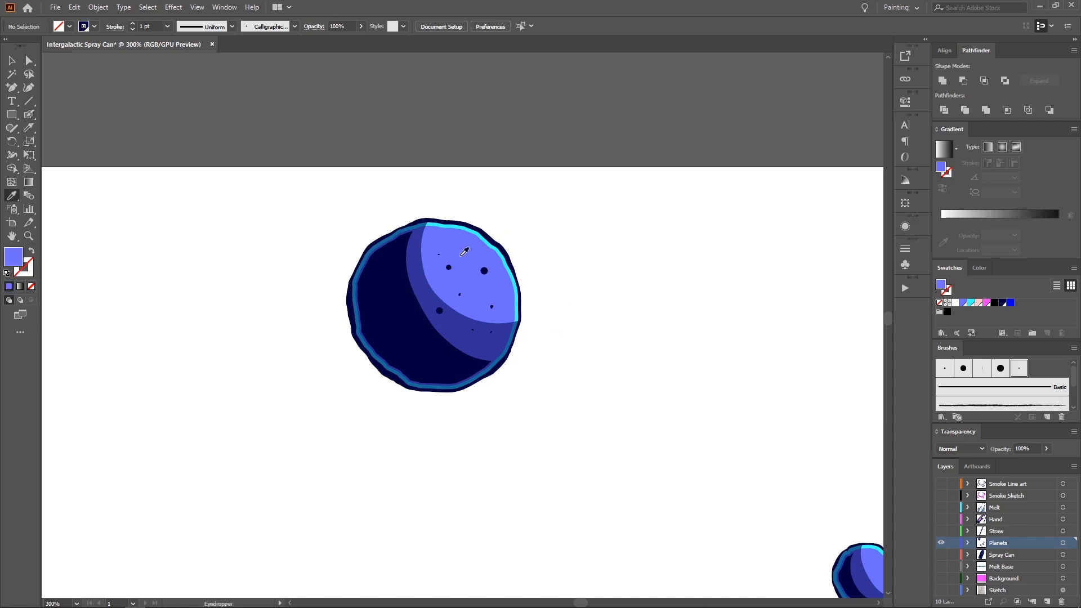
key(shift+b)
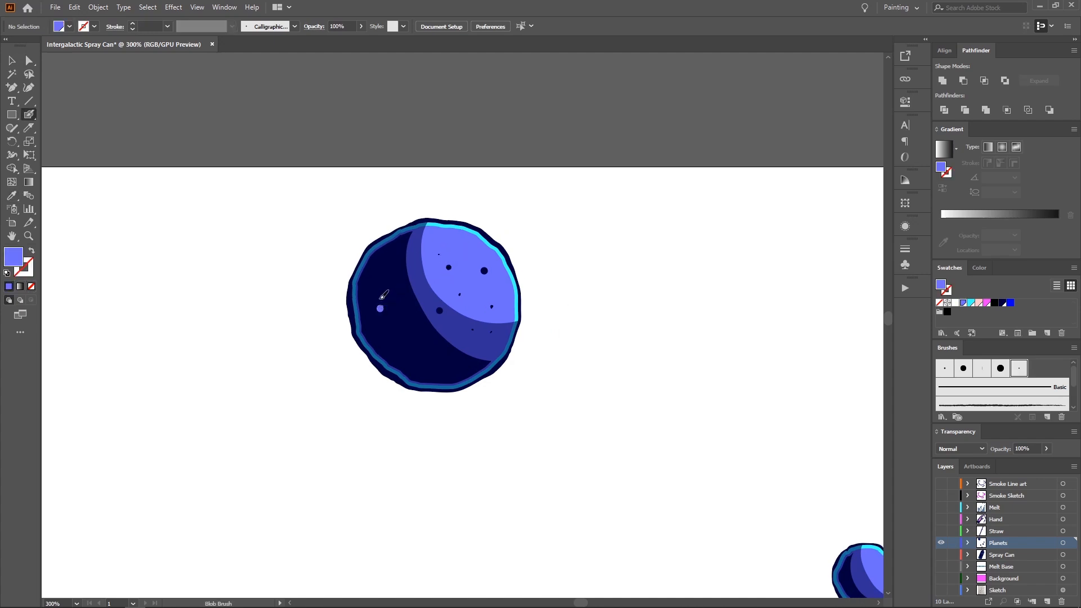
key(shift+x)
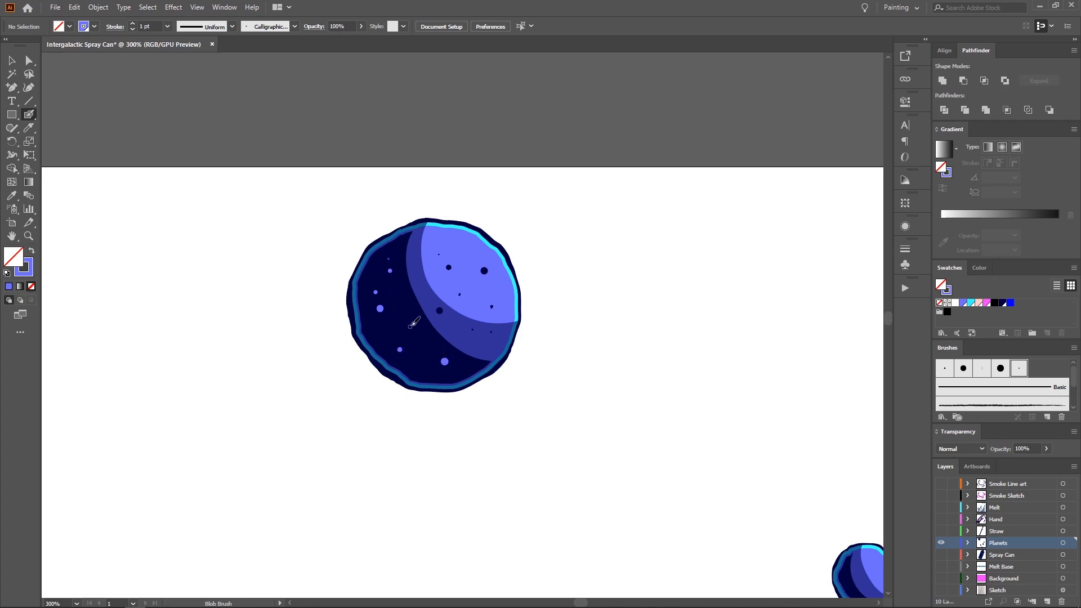
click(411, 326)
Step: Dab light blue Blob Brush dots on the dark sides of the four small planets, undoing a misplaced dot
drag(443, 328, 369, 247)
drag(474, 361, 433, 222)
mouse_move(479, 246)
mouse_down()
mouse_move(562, 241)
mouse_move(497, 197)
mouse_move(514, 347)
mouse_move(496, 344)
mouse_move(456, 296)
mouse_move(429, 203)
mouse_move(516, 234)
mouse_move(437, 321)
mouse_up()
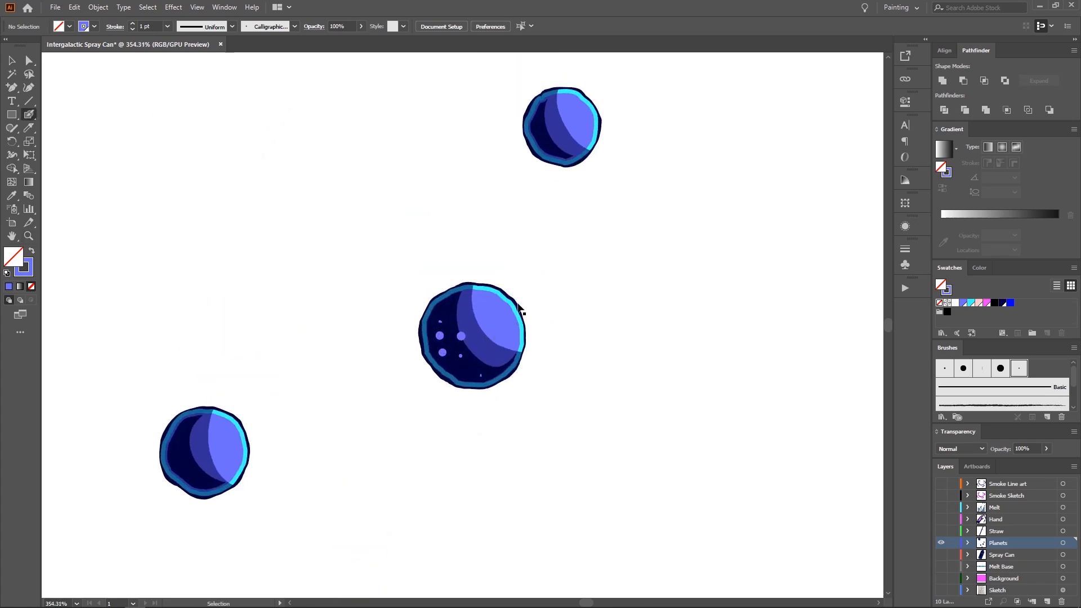
key(ctrl+z)
drag(310, 371, 410, 279)
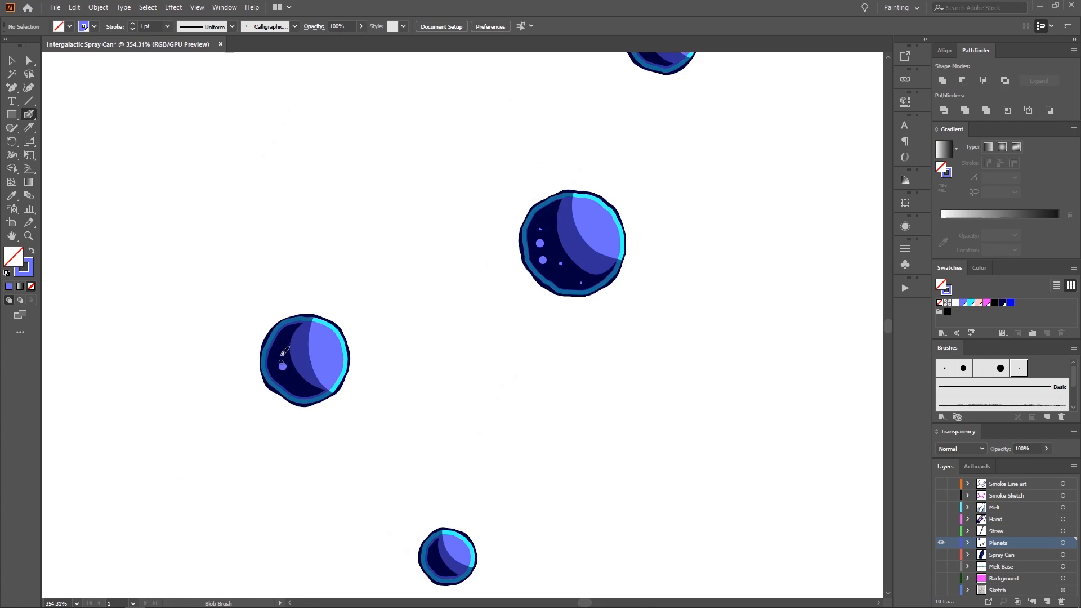
scroll(293, 374, down, 5)
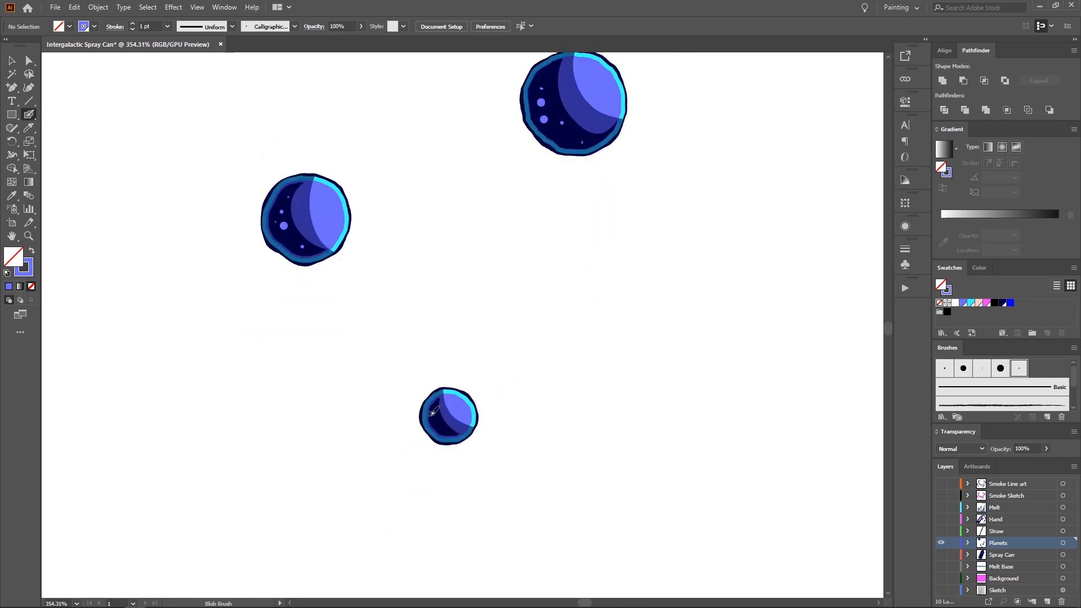
scroll(452, 424, up, 10)
scroll(452, 425, right, 4)
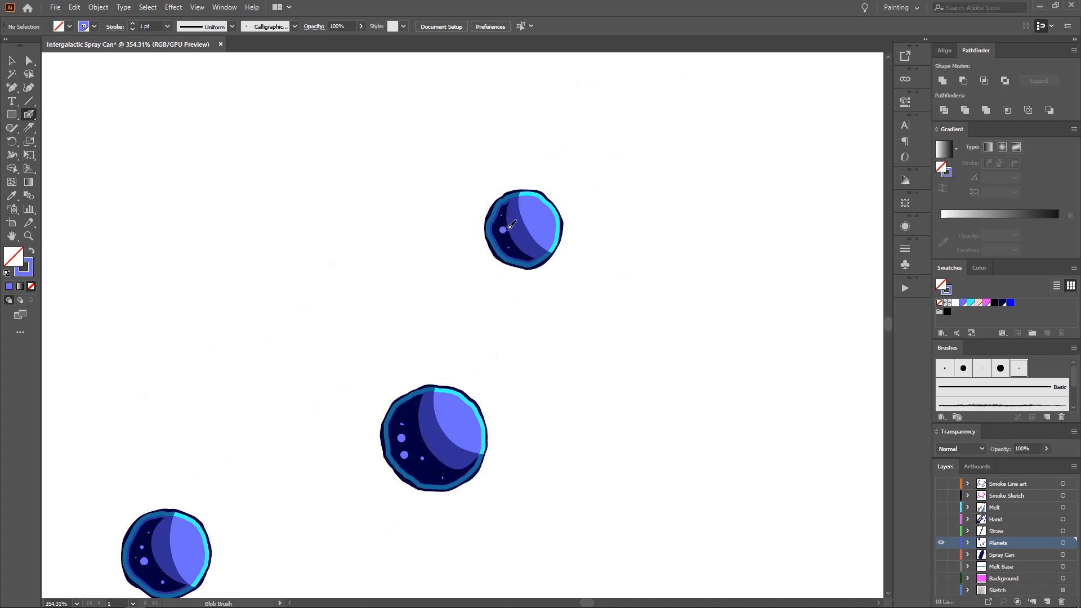
Step: Sample the navy outline colour and dab Blob Brush dots over the lit and mid-tone areas of the four small planets
key(i)
click(564, 223)
key(shift+b)
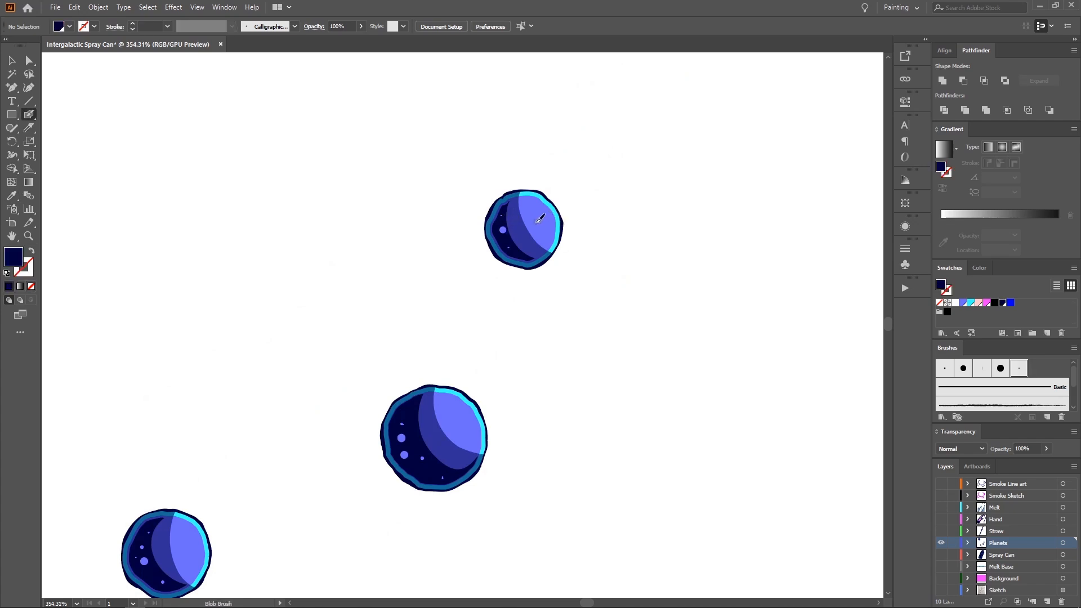
click(536, 222)
scroll(506, 269, down, 2)
scroll(506, 269, left, 2)
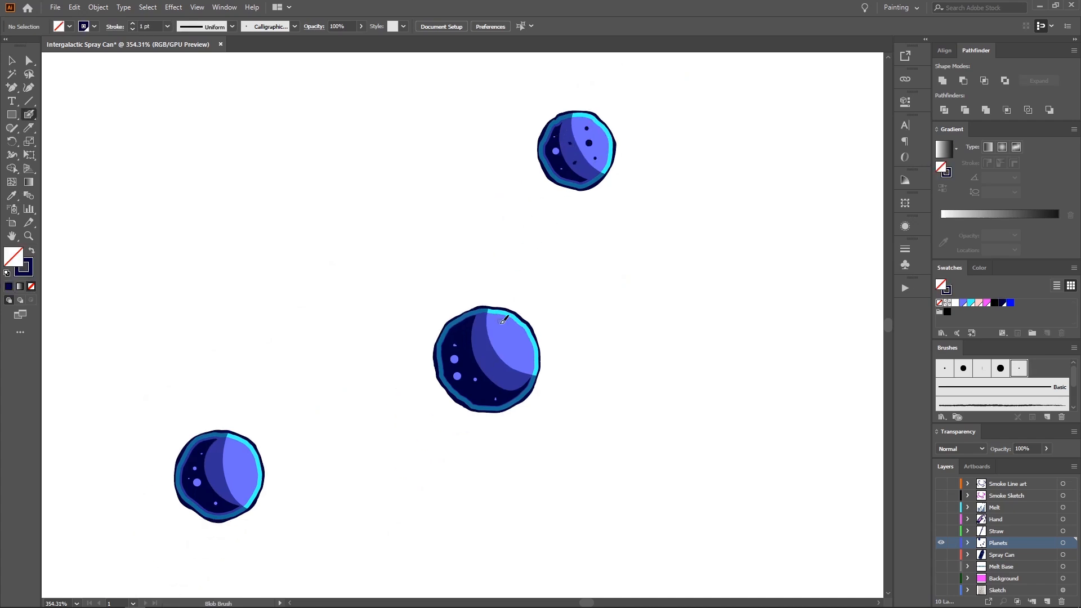
scroll(433, 338, down, 3)
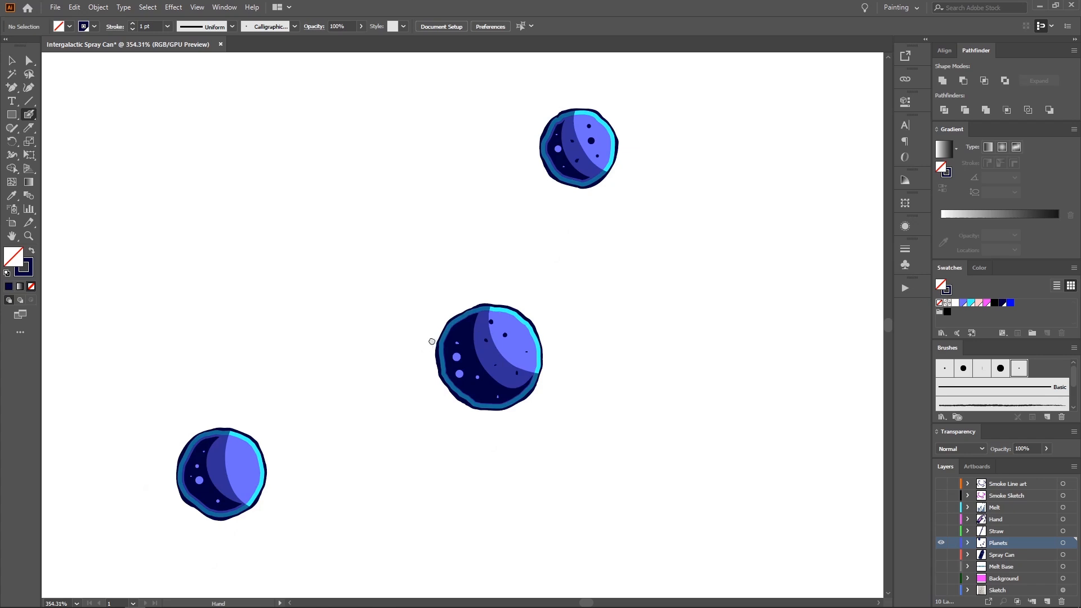
scroll(394, 339, left, 3)
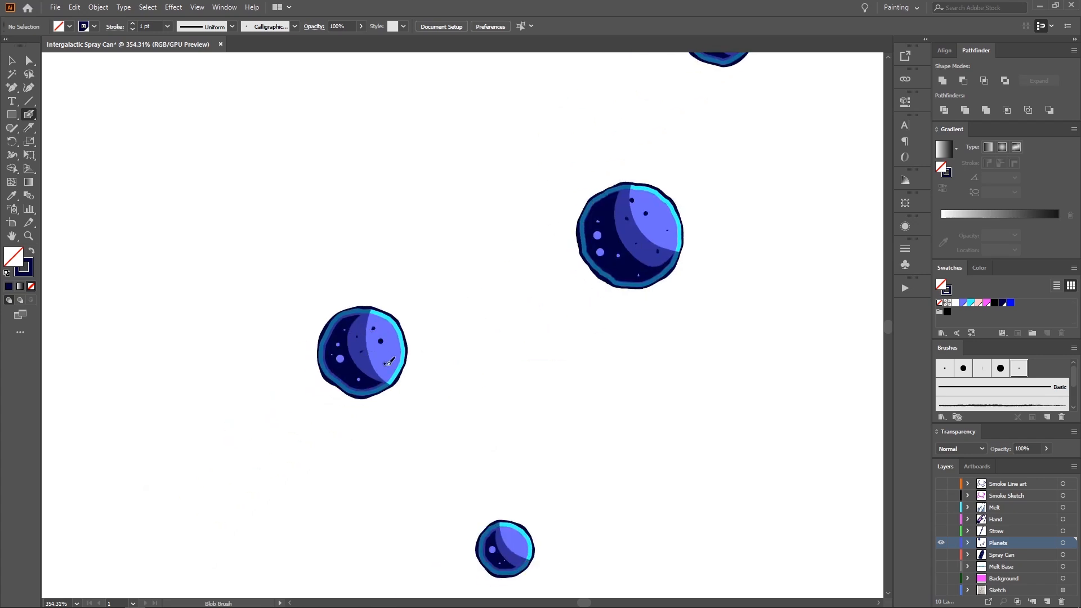
scroll(388, 362, down, 3)
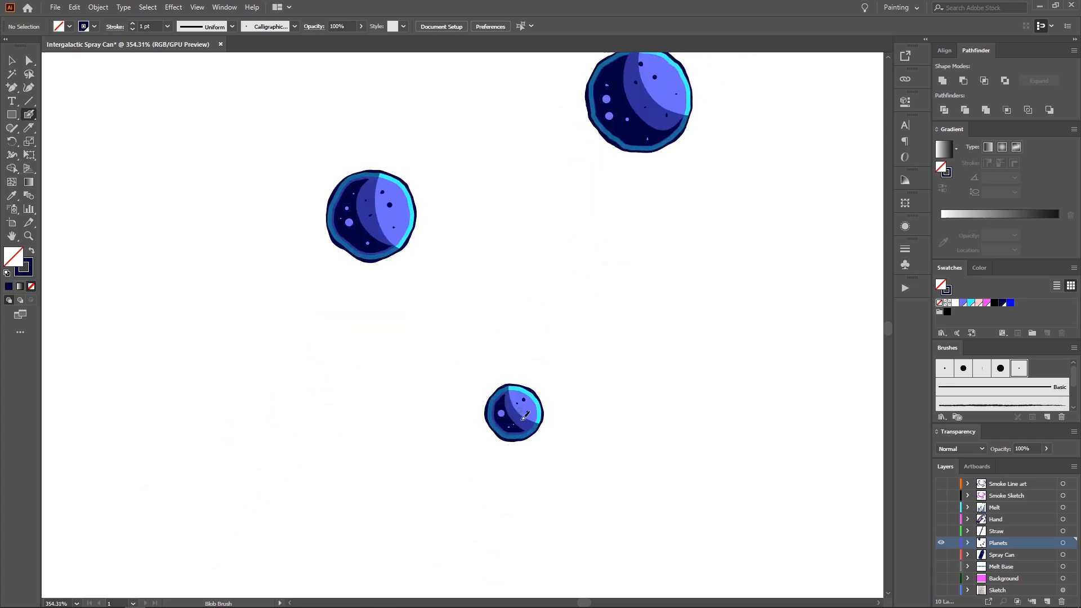
Step: Review all five dotted planets together and show all layers to check them in the full illustration
drag(557, 337, 524, 339)
key(z)
drag(524, 338, 479, 293)
drag(539, 258, 447, 436)
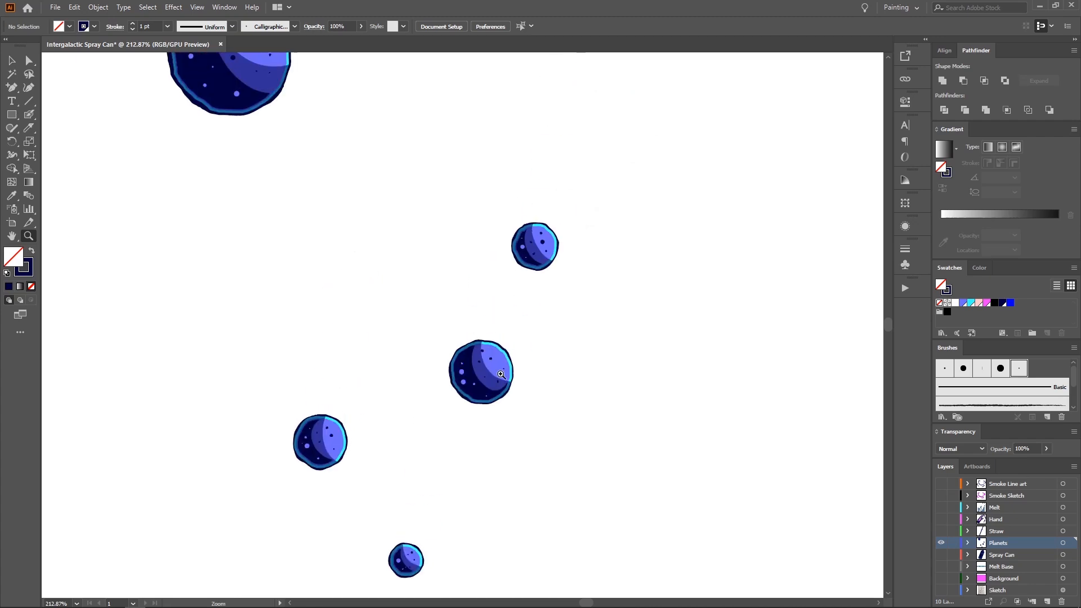
drag(510, 356, 467, 332)
drag(476, 314, 507, 271)
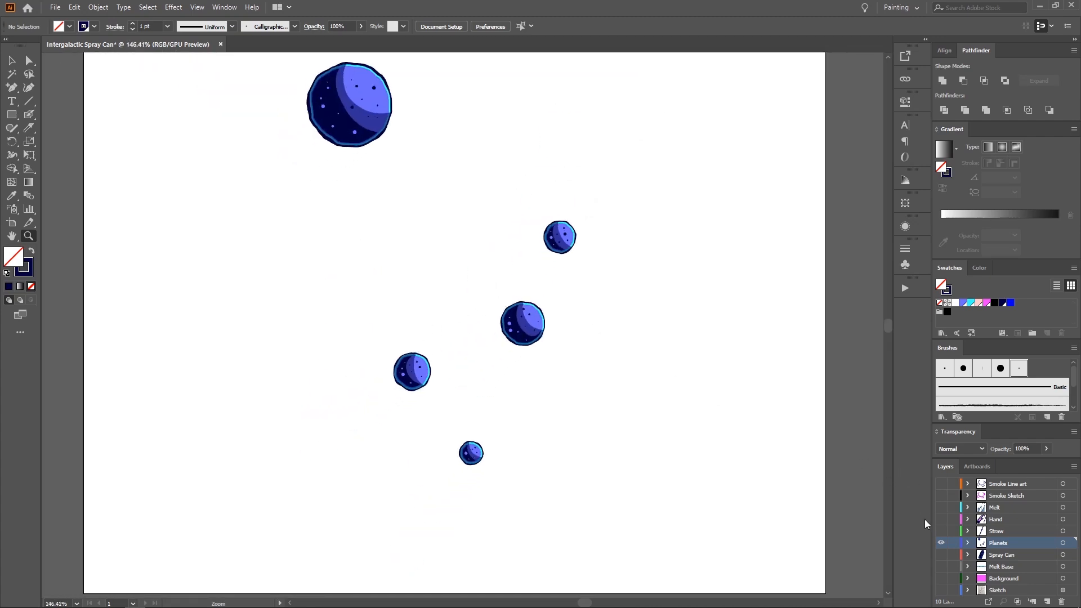
alt+click(941, 555)
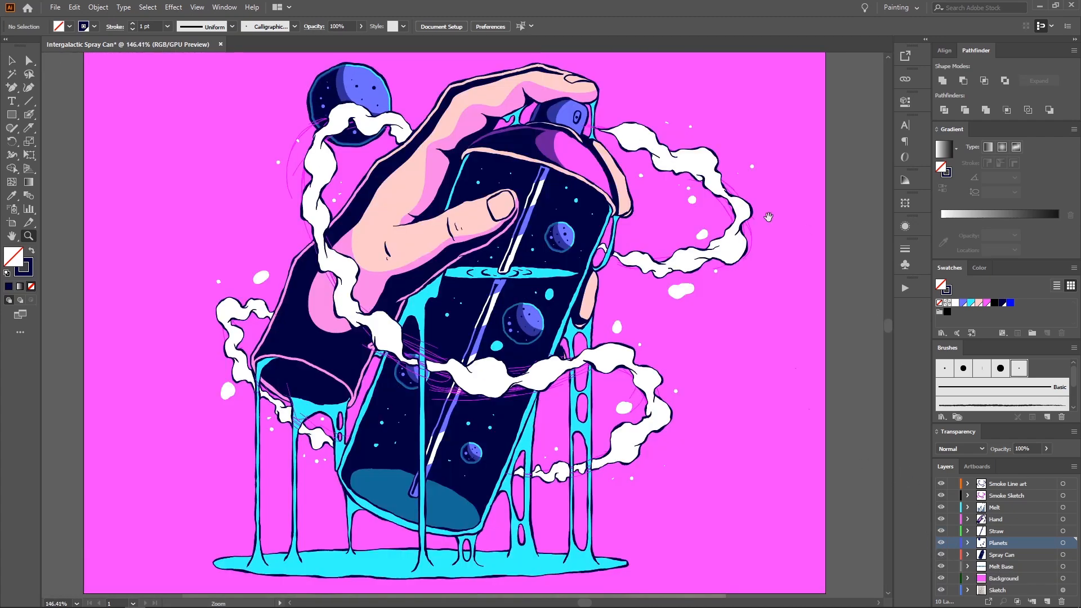
Step: Fill the inner light blue base of the small planet above the liquid line in the can with the magenta swatch
mouse_move(546, 239)
mouse_down()
mouse_move(573, 203)
mouse_move(539, 125)
mouse_move(538, 267)
mouse_move(375, 300)
mouse_up()
drag(526, 315, 609, 251)
key(a)
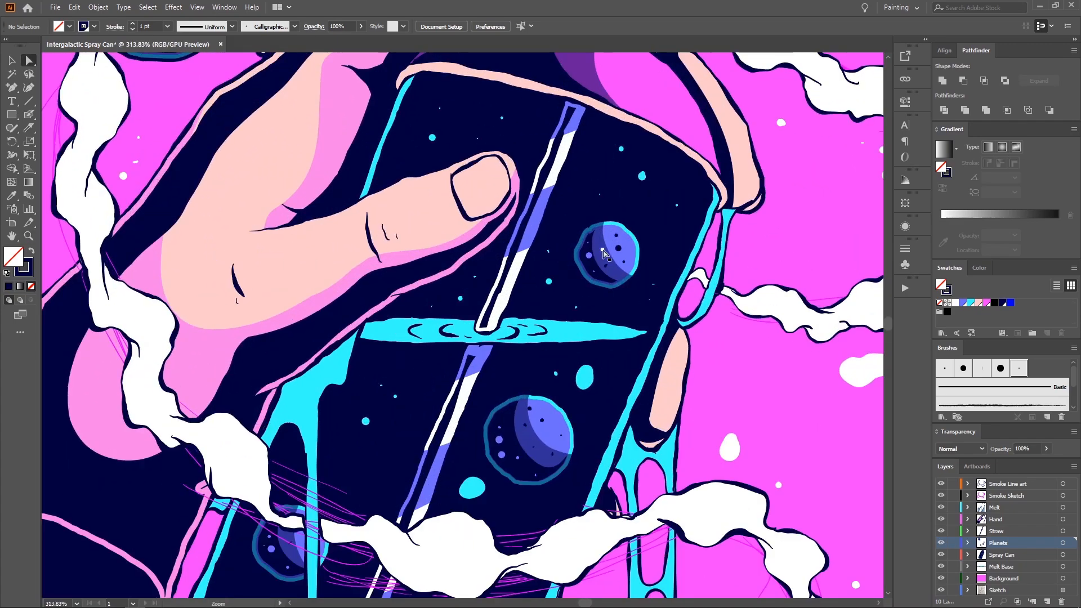
click(612, 251)
click(987, 304)
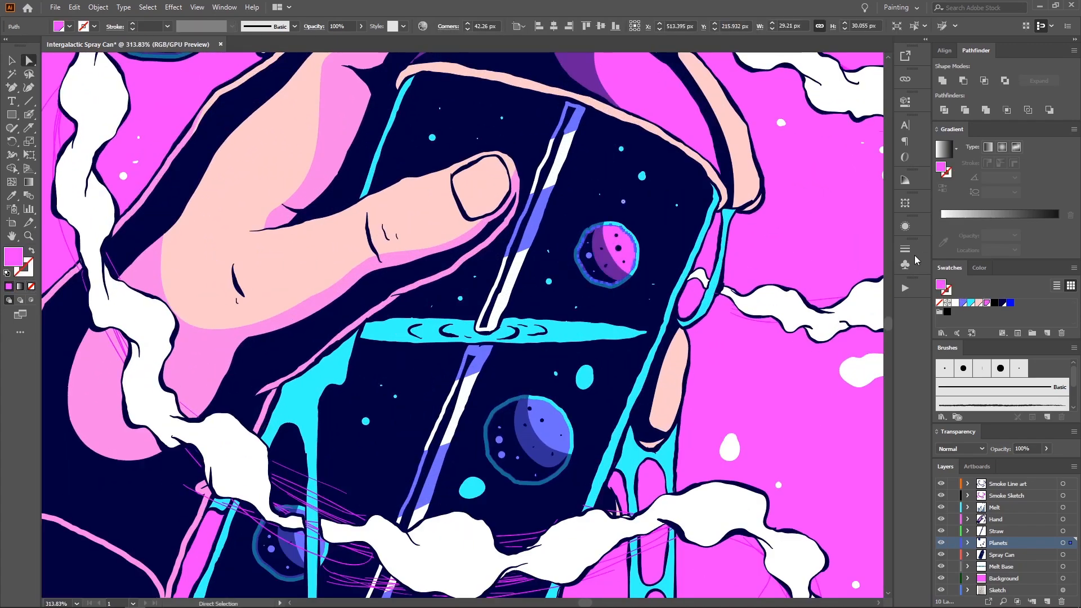
Step: Recolour the inner light blue base of the planet partly hidden by the smoke with the magenta sampled from the background
key(z)
drag(721, 232, 567, 170)
drag(566, 170, 588, 175)
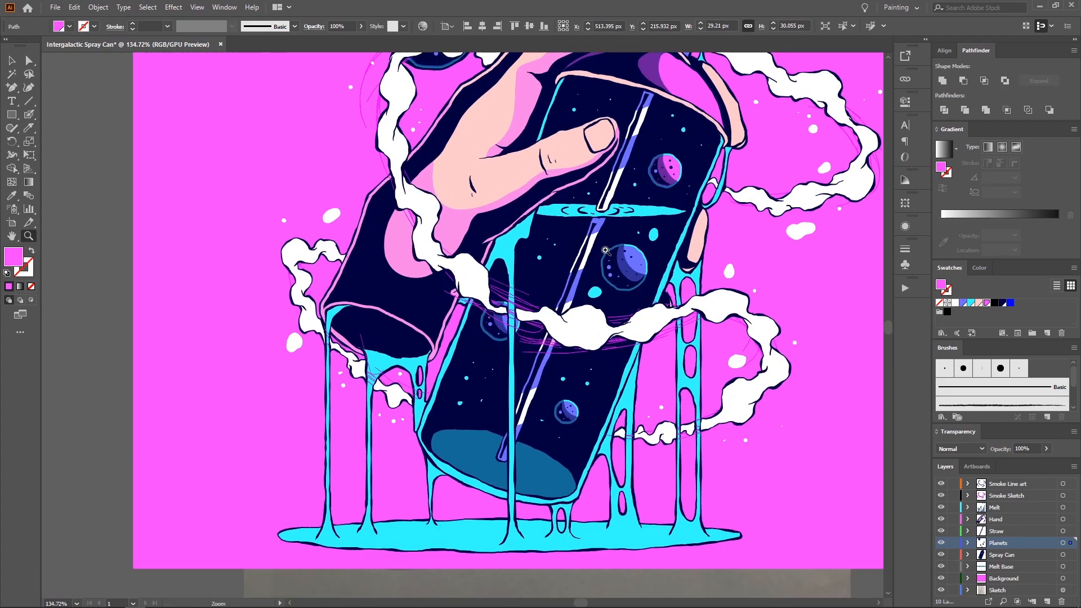
drag(602, 312, 562, 253)
drag(563, 253, 633, 258)
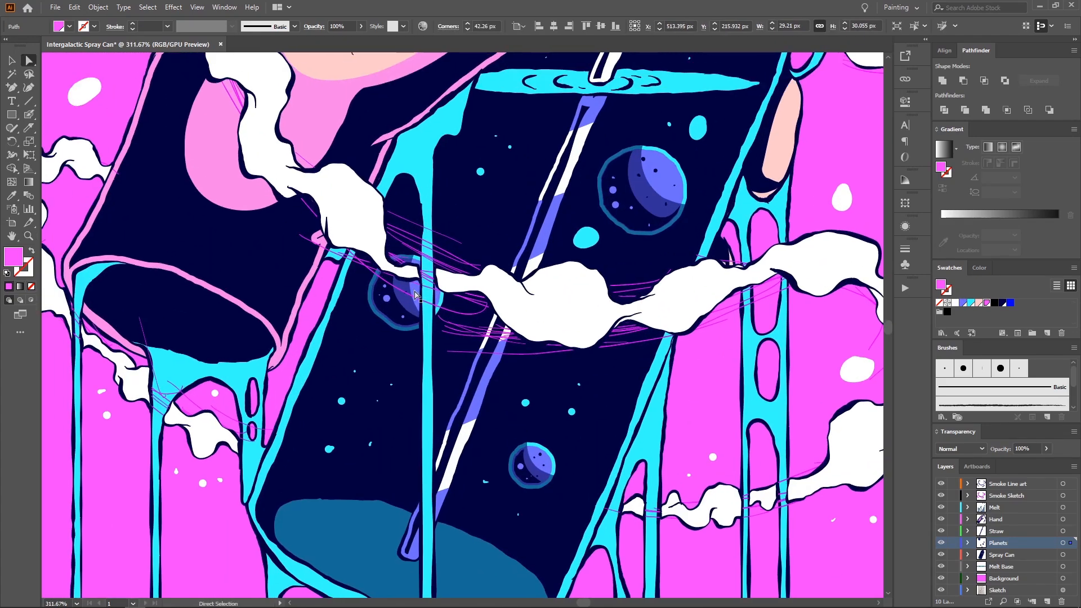
click(415, 291)
drag(656, 231, 543, 341)
key(i)
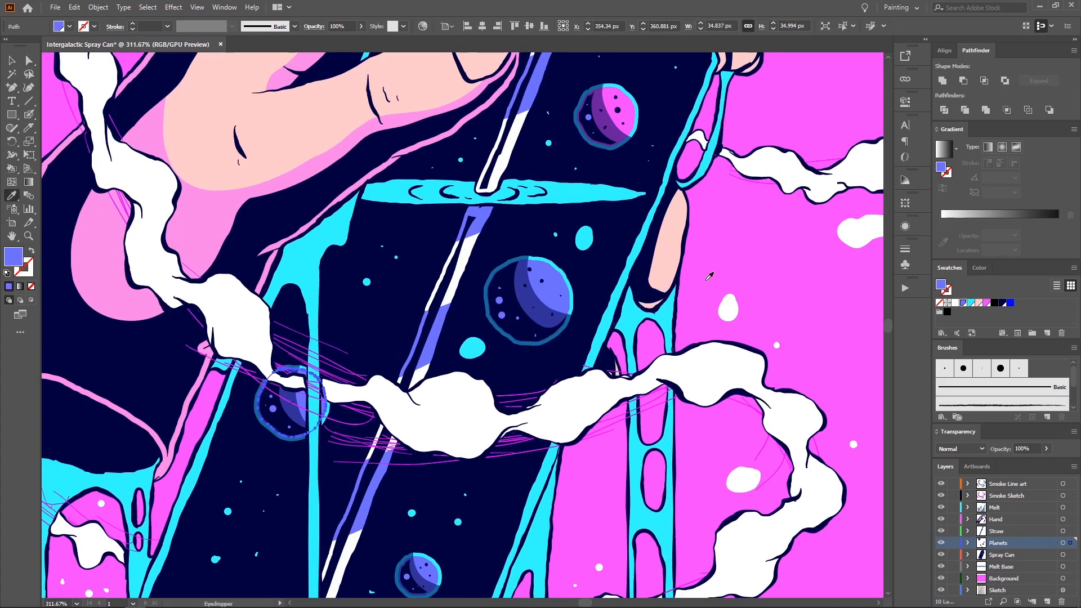
click(704, 280)
key(z)
drag(663, 241, 505, 245)
drag(504, 245, 540, 290)
drag(540, 290, 468, 258)
key(v)
click(496, 331)
key(ctrl+z)
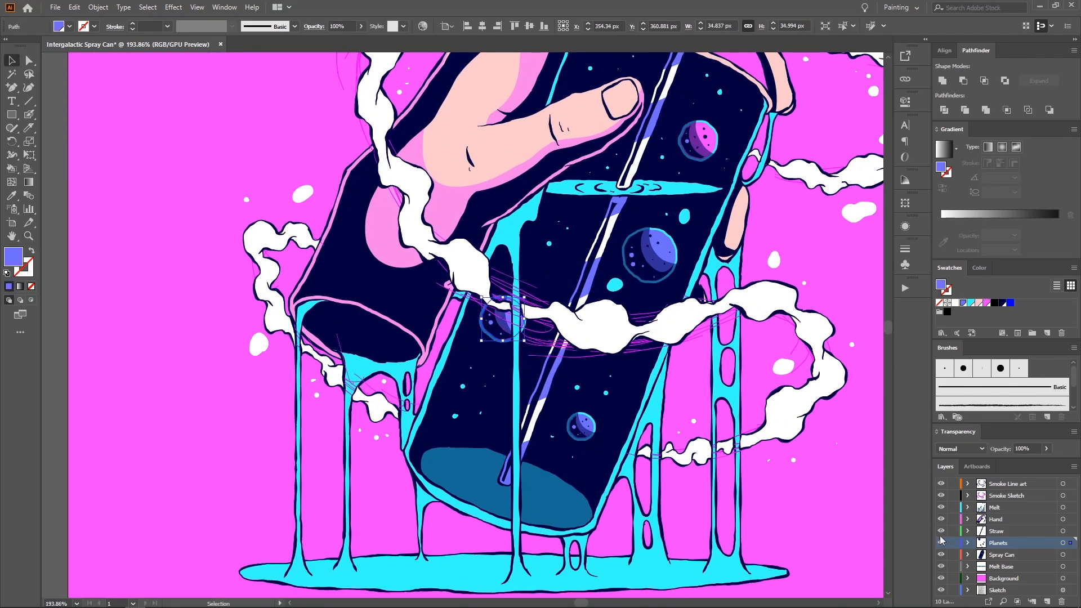
key(ctrl+shift+z)
double_click(496, 331)
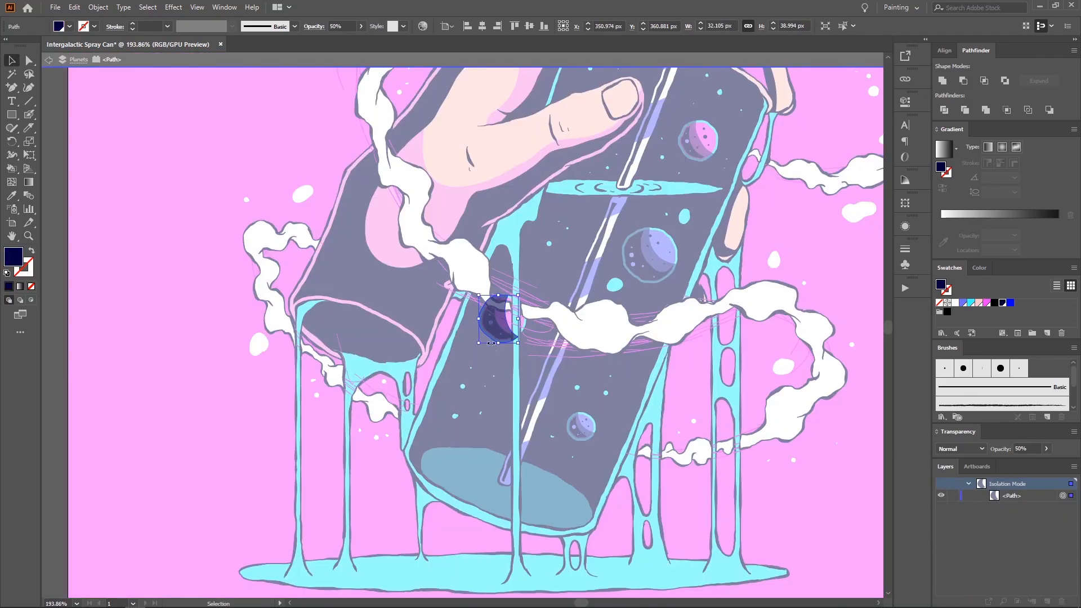
double_click(523, 352)
Step: Show only the Planets layer and activate the Direct Selection tool with nothing selected
alt+click(940, 542)
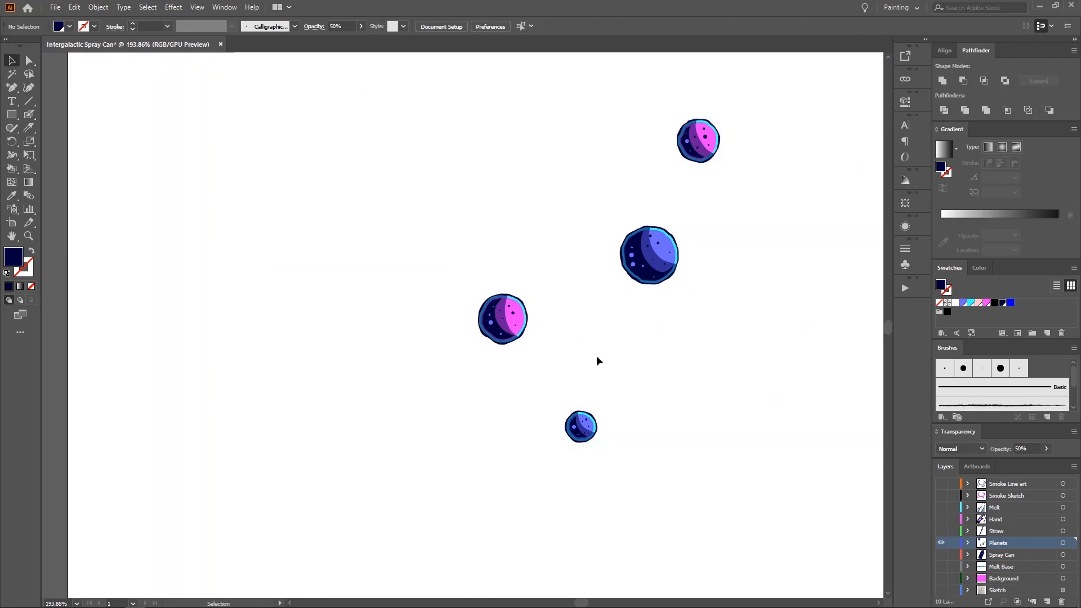
key(ctrl+a)
key(ctrl+shift+b)
key(a)
key(ctrl+shift+a)
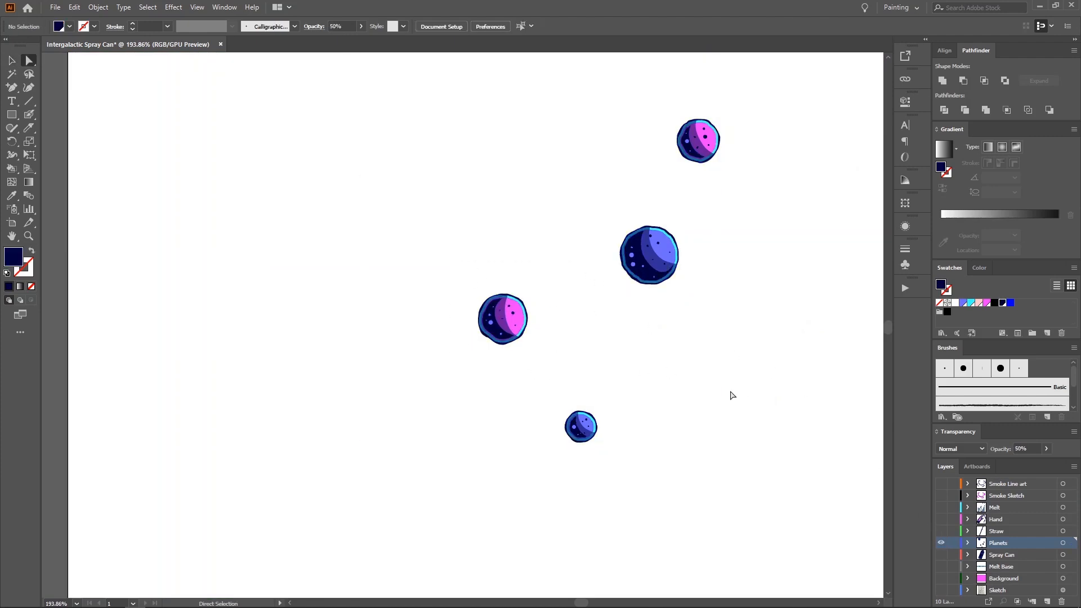
Step: Show all layers and move the magenta planet hidden by the smoke down and left inside the can, to about X 335 px, Y 412 px
drag(481, 277, 448, 262)
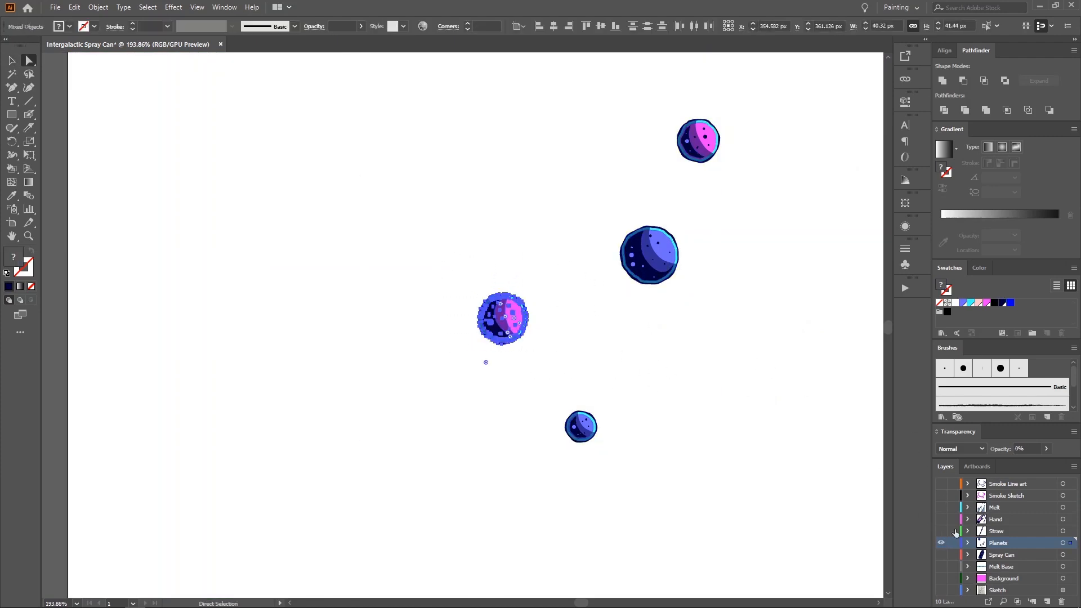
alt+click(940, 542)
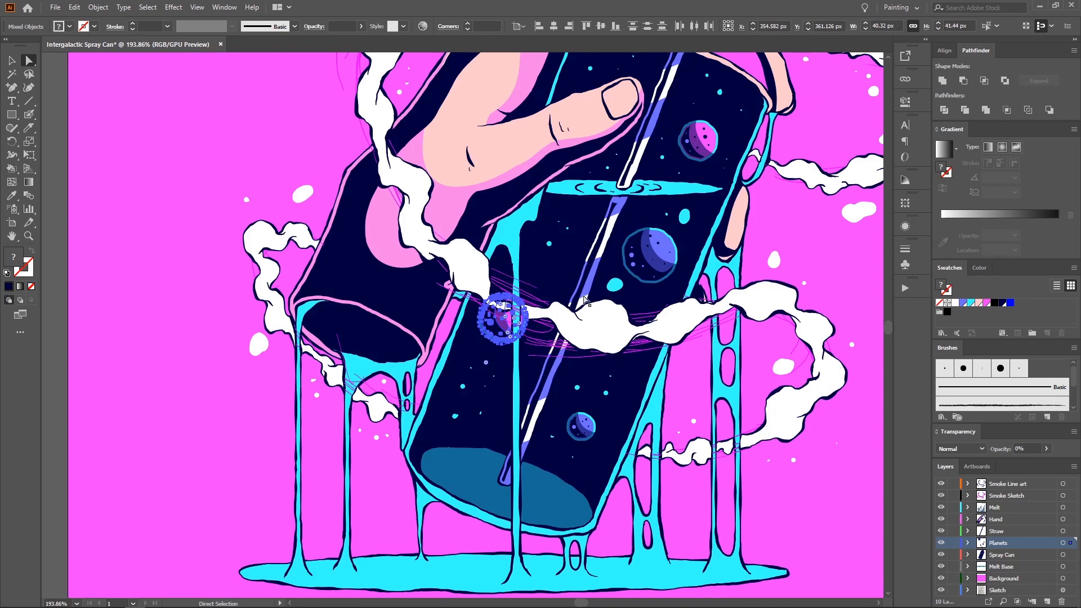
key(Down)
key(Down)
key(Down)
key(Down)
key(Down)
key(Down)
key(Down)
key(Down)
key(Down)
key(Down)
key(Down)
key(Down)
key(Down)
key(Down)
key(Down)
key(Down)
key(Down)
key(Down)
key(Down)
key(Down)
key(Left)
key(Left)
key(Left)
key(Left)
key(Left)
key(Left)
key(Left)
key(Left)
key(Left)
key(Left)
key(Left)
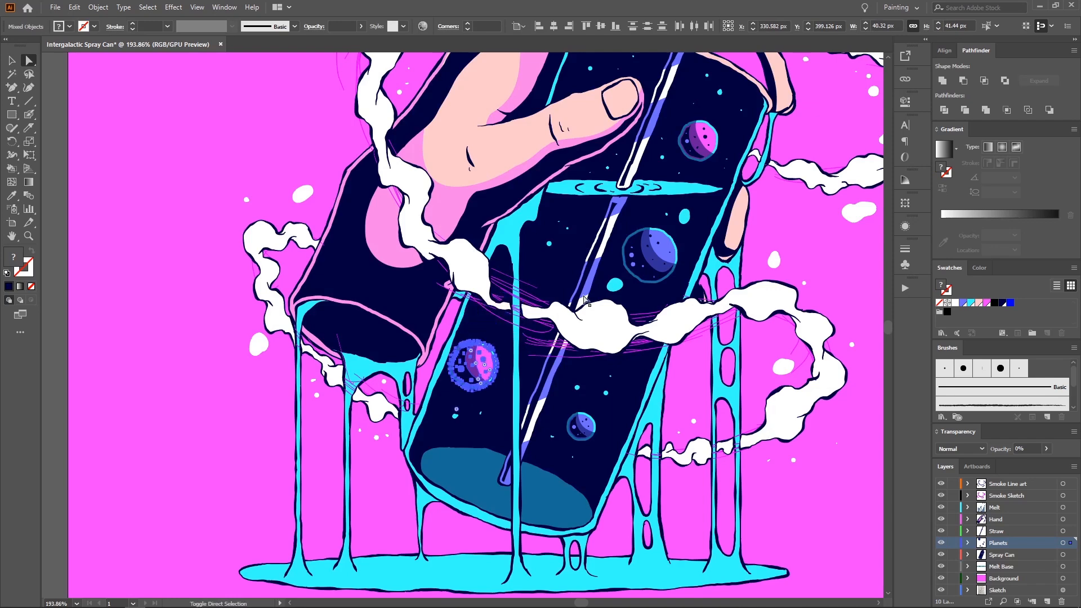
key(Down)
key(Down)
key(Down)
key(Down)
key(Down)
key(Down)
key(Down)
key(Down)
key(Down)
key(Down)
key(Down)
key(Down)
key(Down)
key(Right)
key(Right)
key(Right)
key(Right)
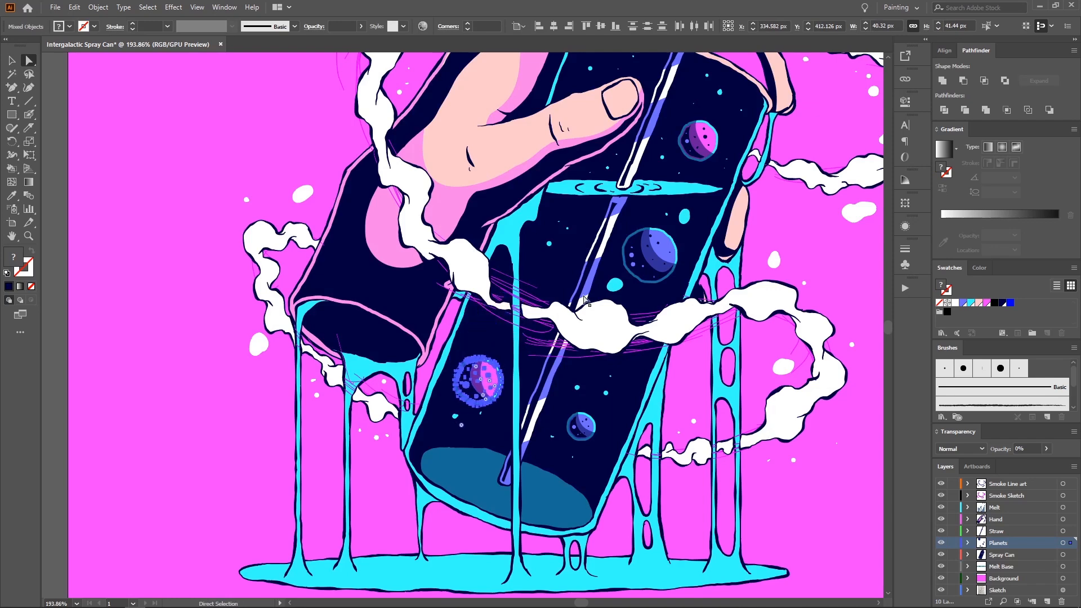
Step: Deselect the artwork and review the full illustration with the repositioned planet inside the can
click(91, 463)
drag(145, 438, 140, 405)
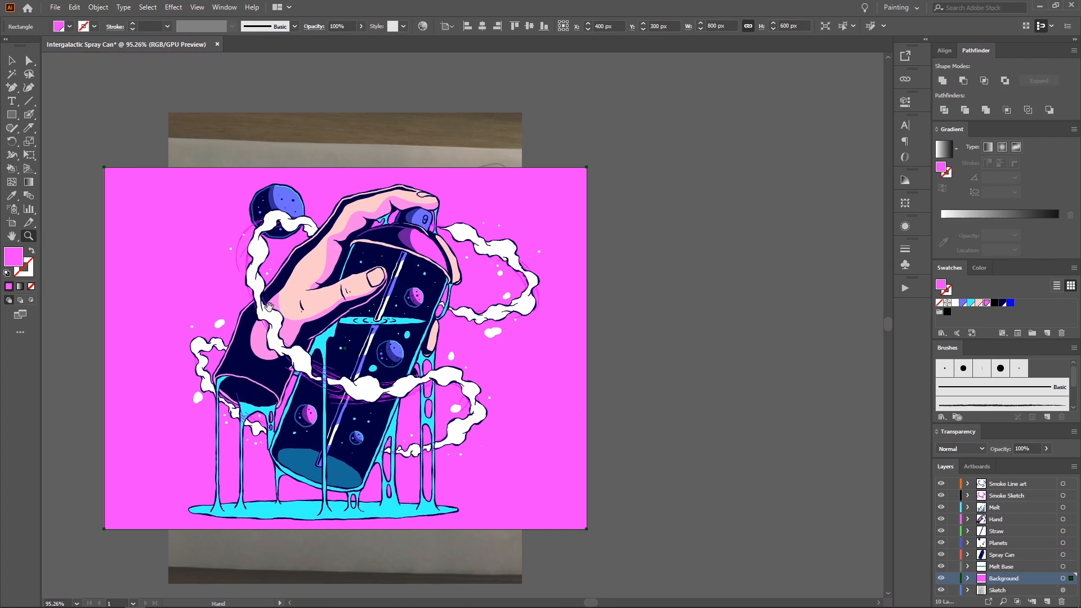
drag(268, 308, 478, 241)
key(v)
click(758, 300)
drag(727, 268, 748, 279)
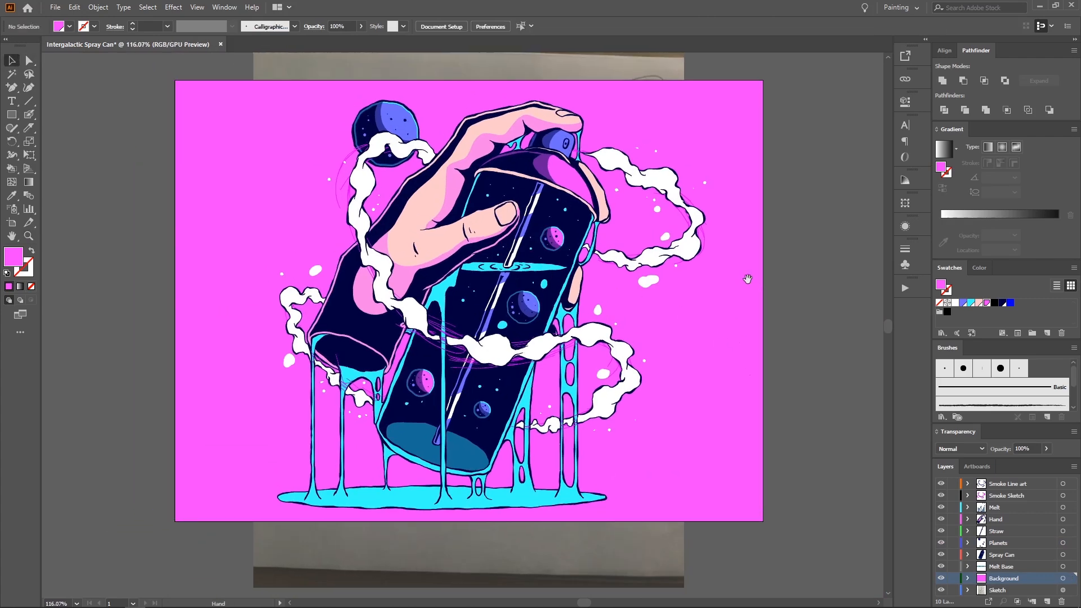
key(z)
drag(650, 211, 689, 217)
drag(770, 254, 736, 244)
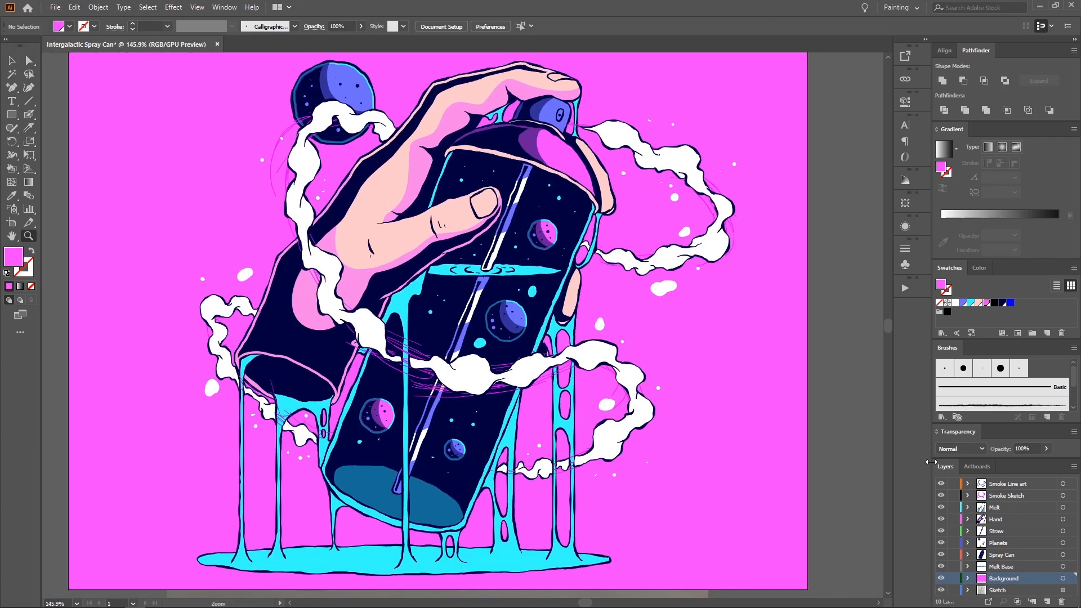
Step: Show only the Smoke Line art layer and activate the Direct Selection tool
alt+click(940, 496)
alt+click(940, 495)
alt+click(940, 484)
scroll(639, 168, up, 1)
key(a)
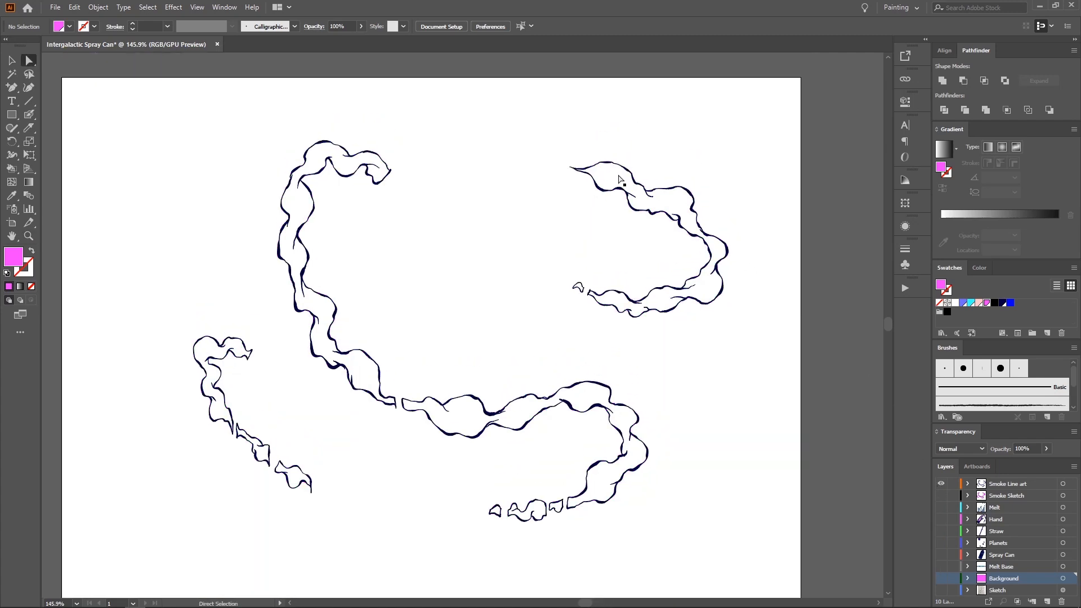
Step: Cut the white fill of the upper-right smoke trail lengthwise with a wavy Knife line from its tip to its tail end
click(619, 180)
key(space)
drag(697, 149, 632, 137)
key(ctrl+space)
mouse_move(574, 180)
mouse_down()
mouse_move(632, 174)
mouse_move(571, 197)
mouse_up()
drag(569, 196, 584, 194)
key(n)
key(space)
mouse_move(476, 142)
mouse_down()
mouse_move(453, 135)
mouse_move(473, 191)
mouse_move(501, 217)
mouse_move(566, 240)
mouse_up()
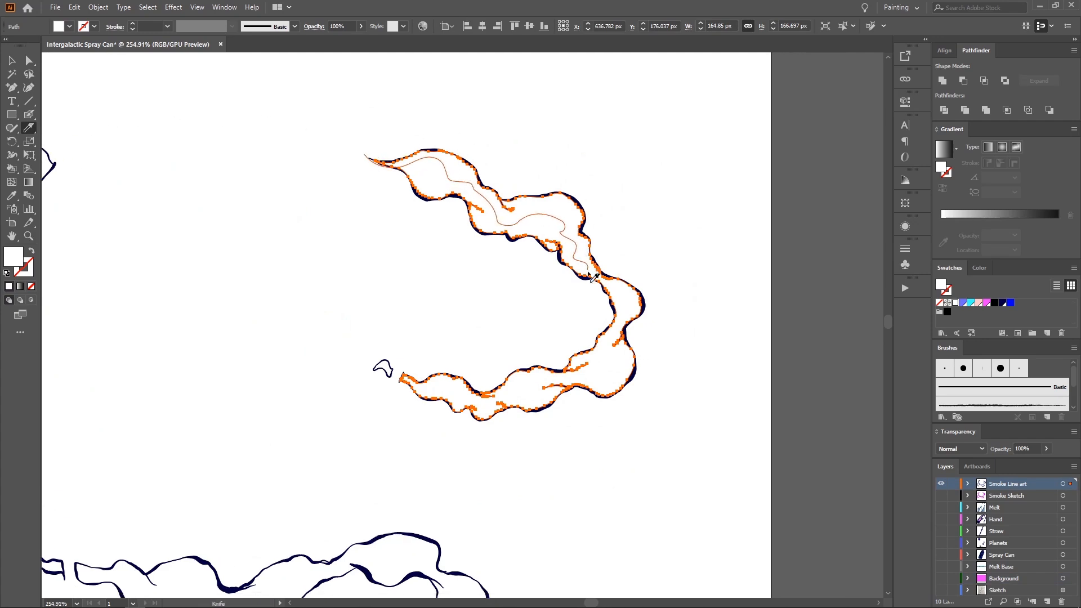
mouse_move(626, 314)
mouse_down()
mouse_move(605, 345)
mouse_move(619, 360)
mouse_move(609, 370)
mouse_move(571, 376)
mouse_up()
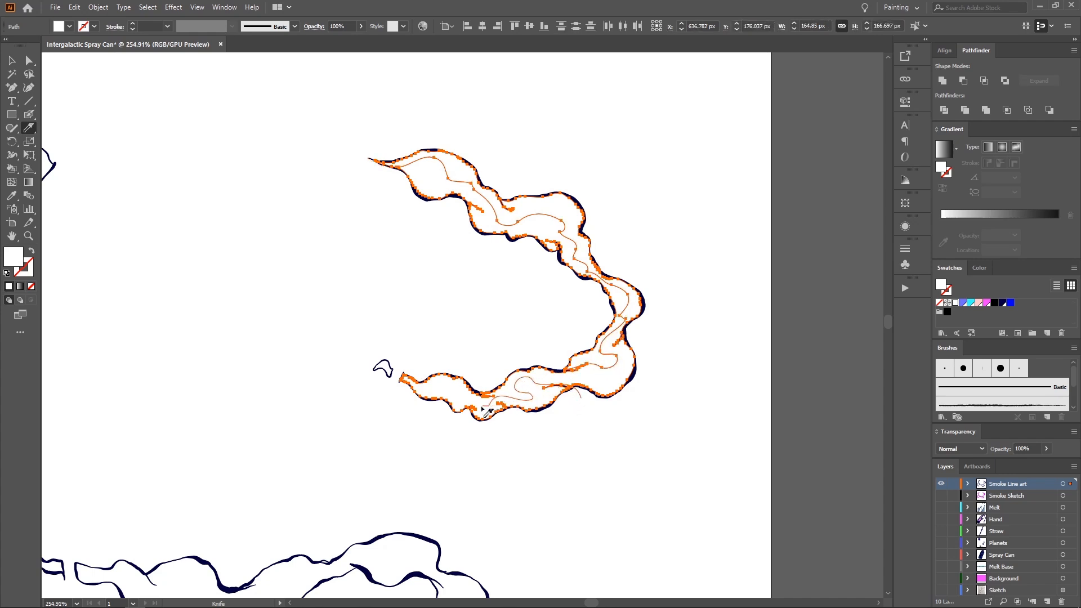
drag(430, 278, 417, 299)
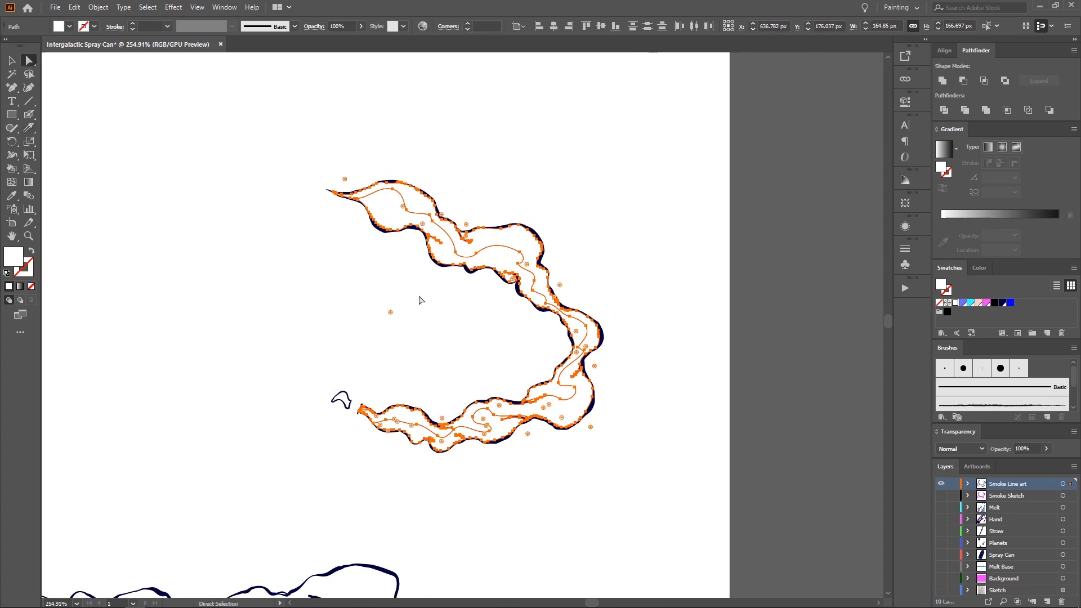
Step: Select the lower inner strip of the cut upper-right smoke trail and fill it with the periwinkle blue swatch
ctrl+click(444, 254)
ctrl+click(445, 254)
scroll(572, 390, up, 2)
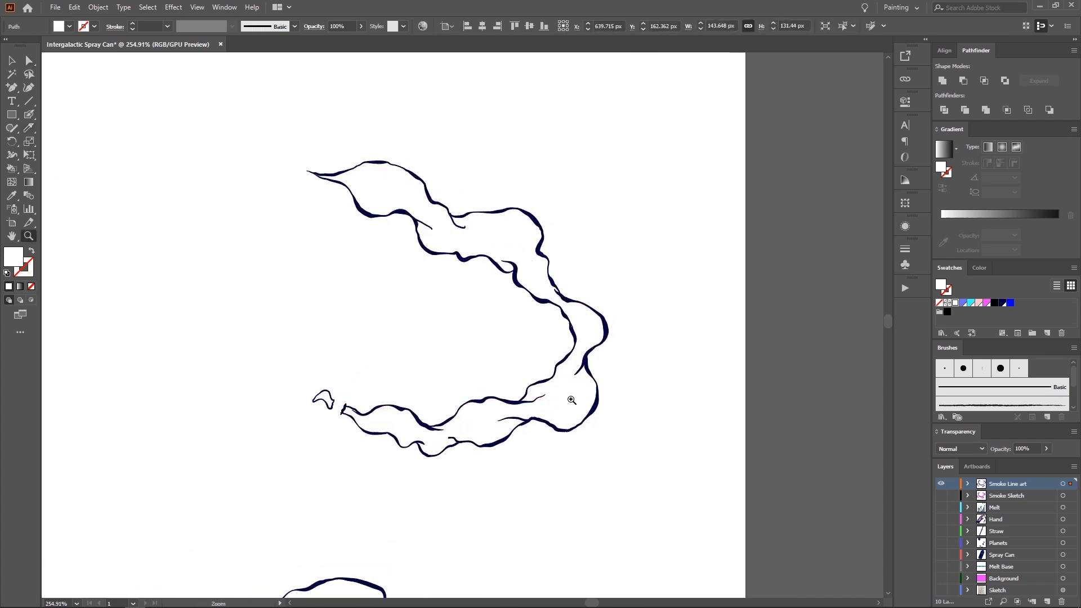
click(578, 432)
click(469, 451)
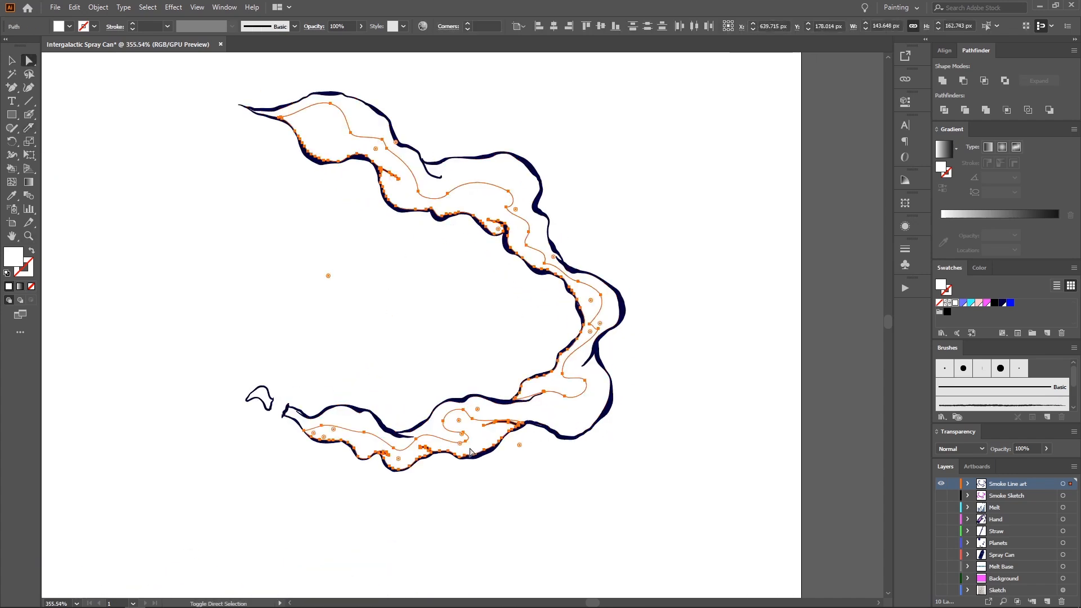
ctrl+click(496, 417)
key(ctrl+z)
key(ctrl+z)
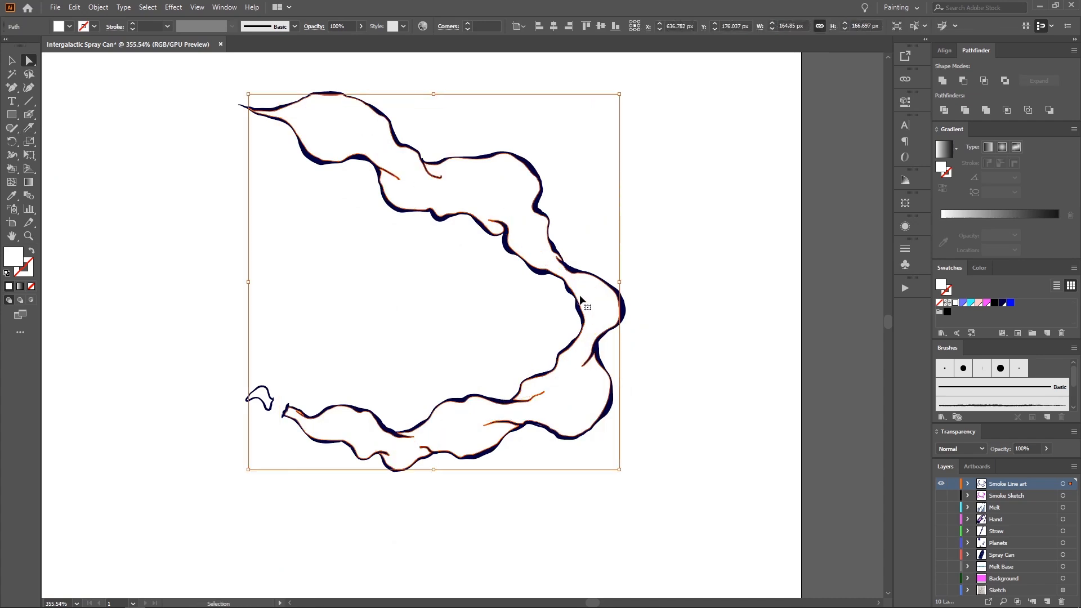
key(ctrl+z)
key(ctrl+z)
drag(438, 215, 500, 197)
click(963, 304)
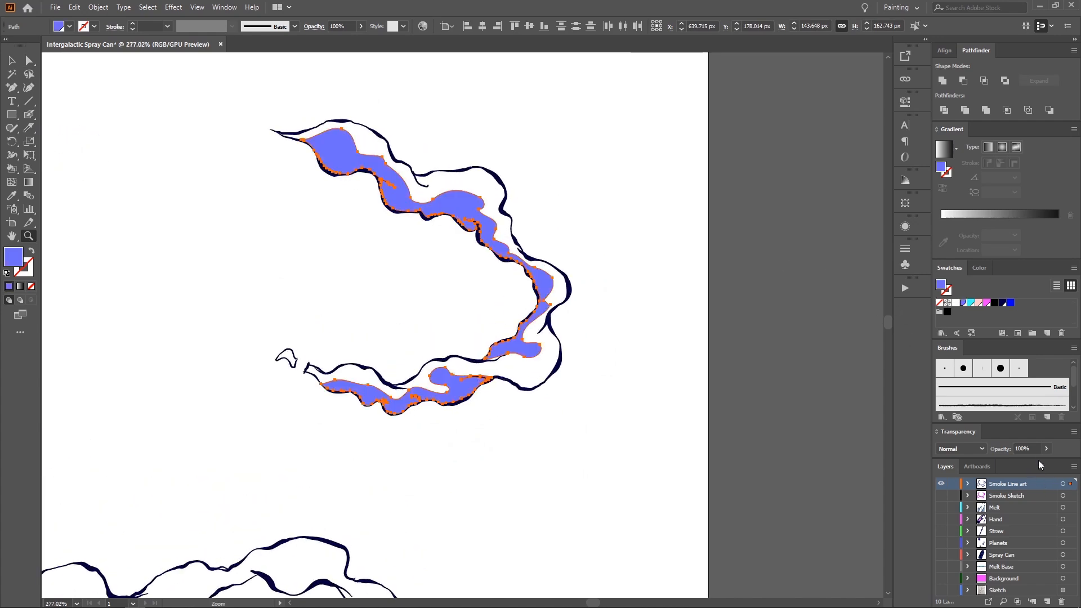
Step: Try 25% opacity on the blue smoke shading, settle on 35%, and deselect it
click(1029, 448)
text(25)
key(Return)
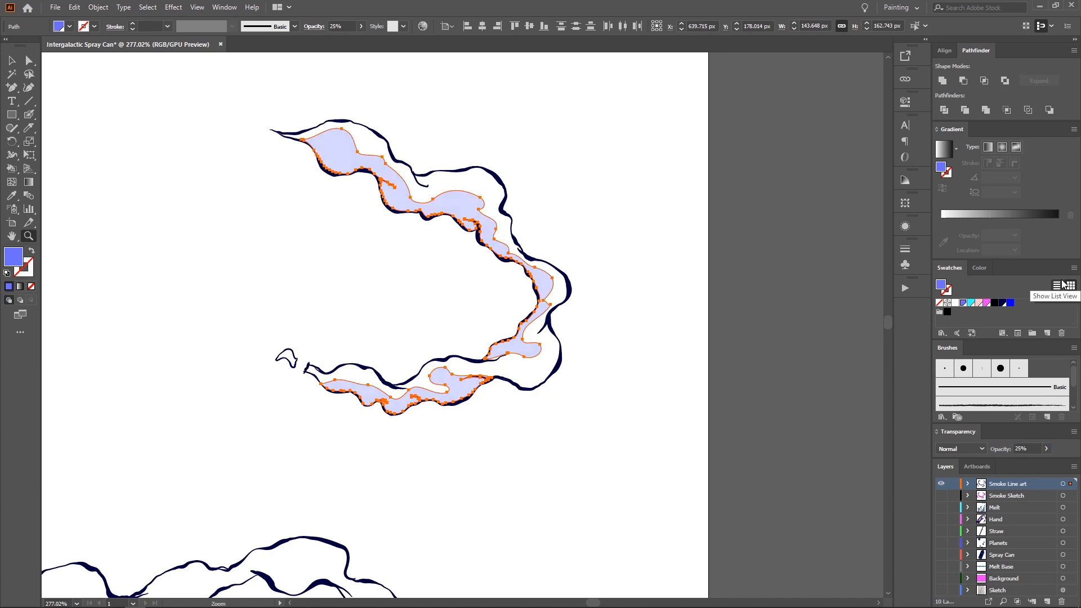
click(1017, 447)
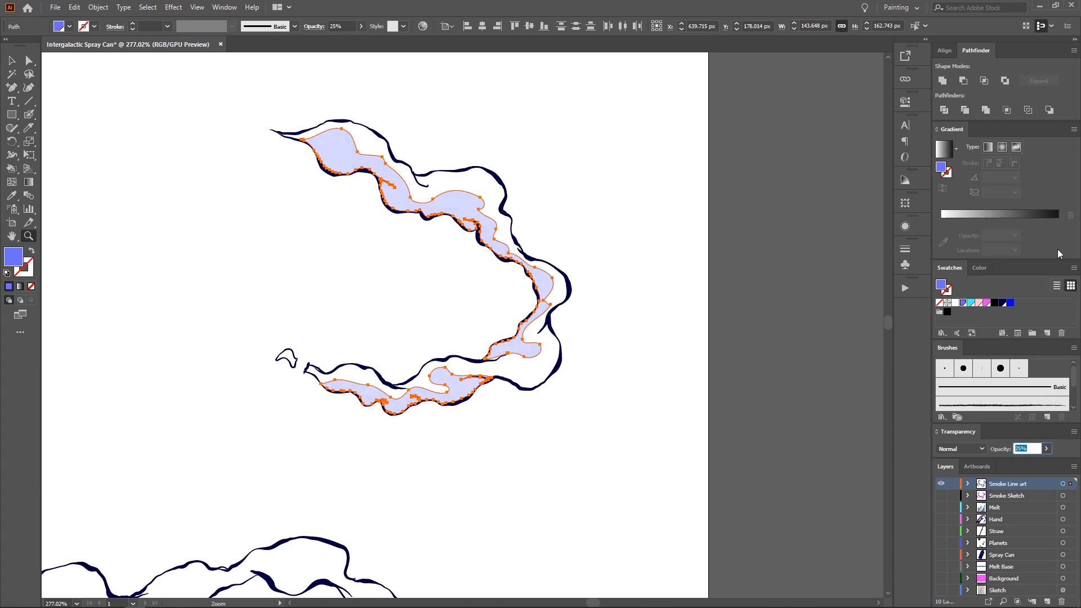
text(35)
key(Return)
key(v)
drag(431, 352, 516, 336)
click(449, 345)
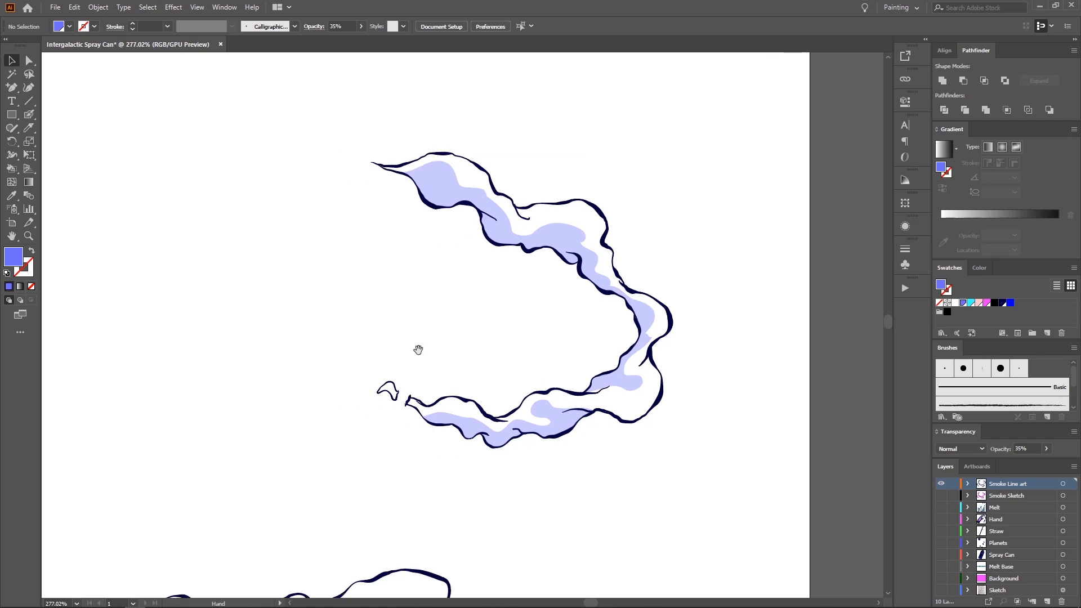
Step: Select the white fills of the long left smoke trail, the trail across the lower can and the small left trail together
key(z)
mouse_move(428, 345)
mouse_down()
mouse_move(355, 323)
mouse_move(464, 293)
mouse_up()
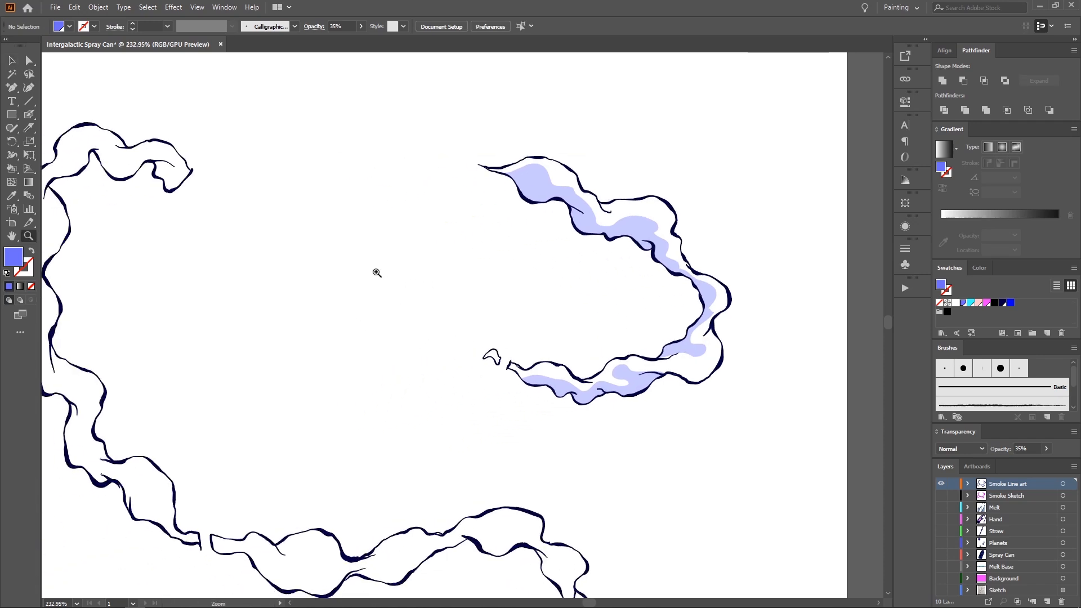
mouse_move(352, 291)
mouse_down()
mouse_move(410, 270)
mouse_move(437, 321)
mouse_move(505, 334)
mouse_up()
drag(300, 242, 350, 293)
drag(350, 292, 400, 328)
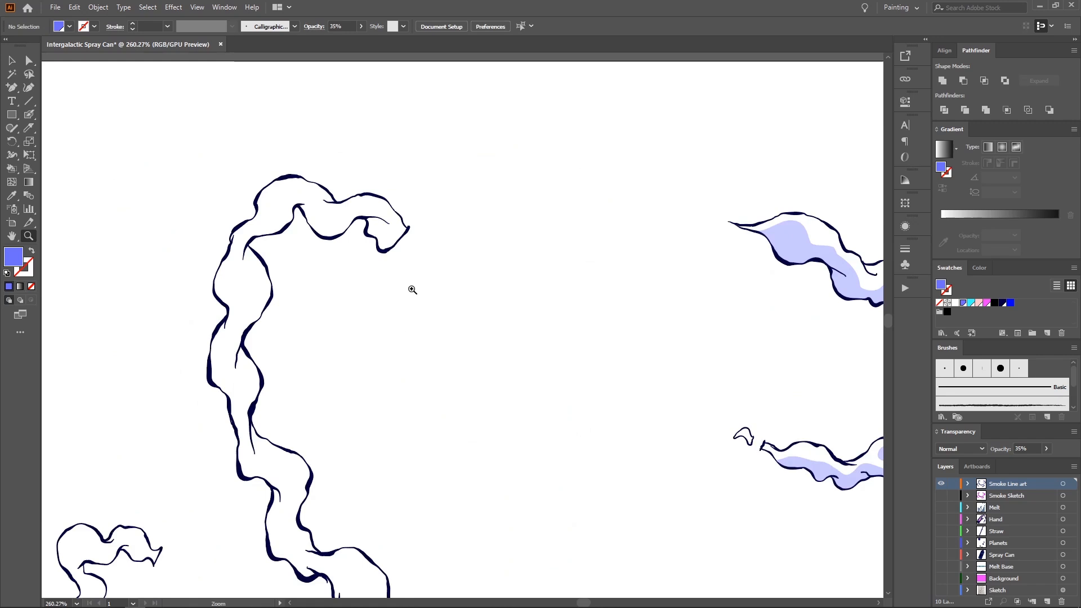
drag(410, 289, 372, 264)
drag(372, 264, 319, 215)
key(a)
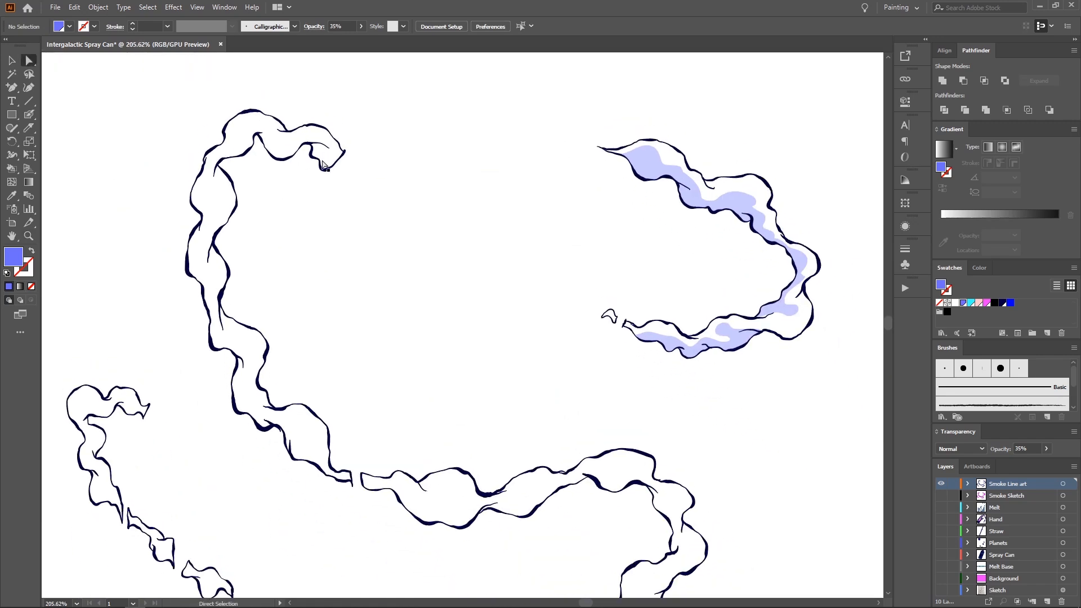
click(325, 160)
scroll(337, 227, down, 5)
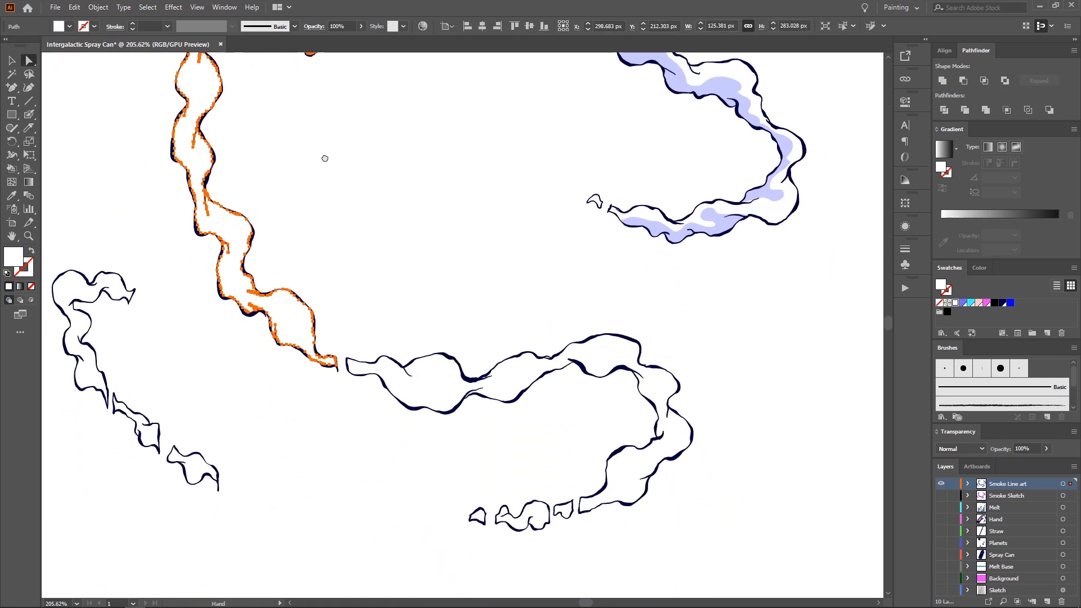
shift+click(427, 371)
drag(470, 402, 538, 461)
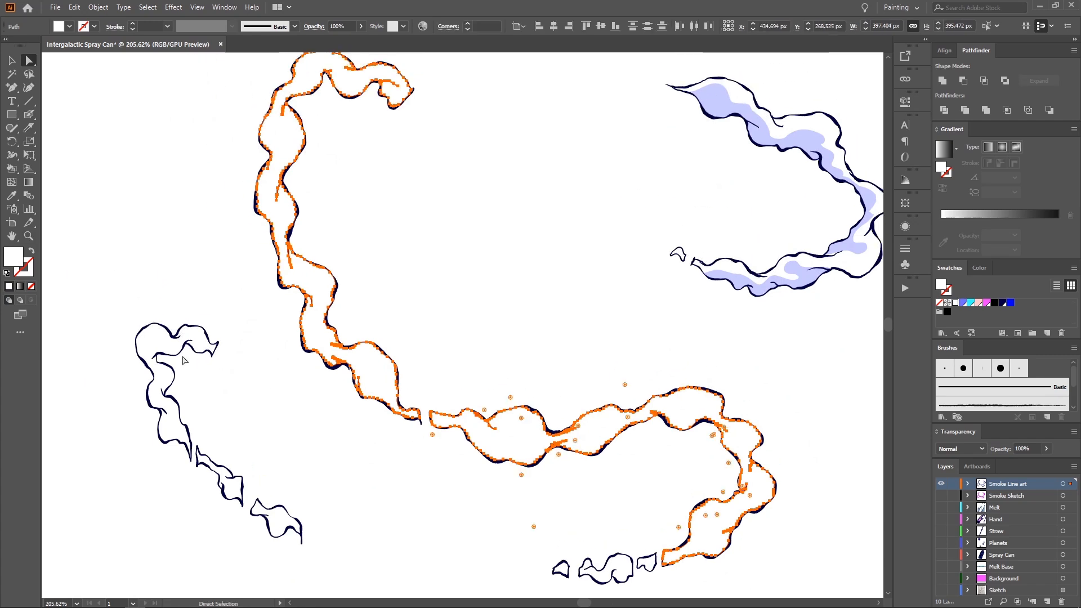
shift+click(161, 342)
drag(157, 306, 168, 362)
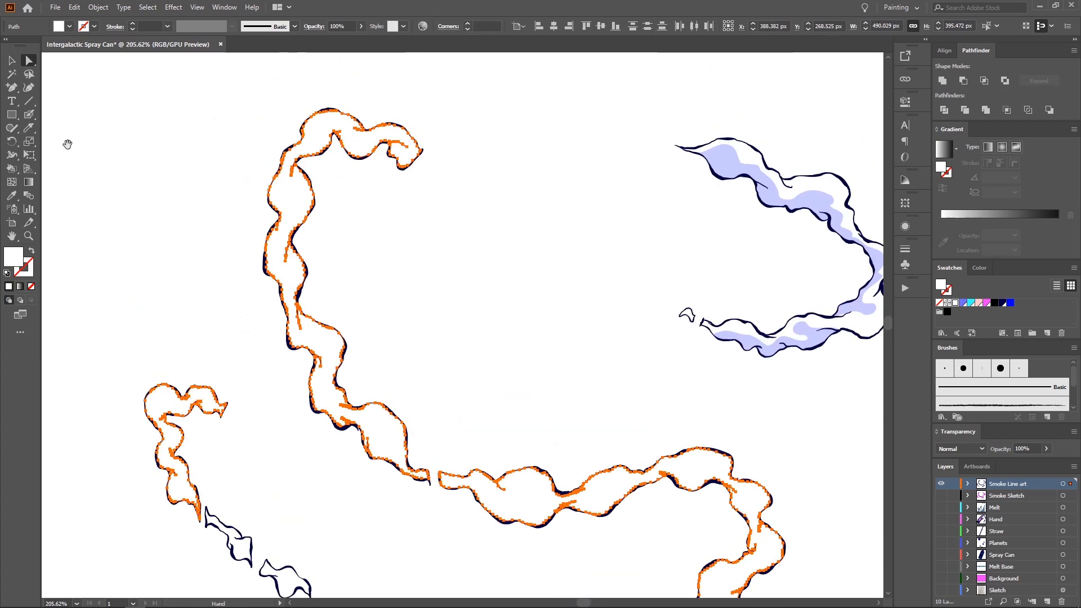
Step: Cut the long left smoke trail's fill lengthwise with a wavy Knife line from its upper tip to near its lower end
click(28, 128)
mouse_move(419, 167)
mouse_down()
mouse_move(390, 140)
mouse_move(356, 148)
mouse_up()
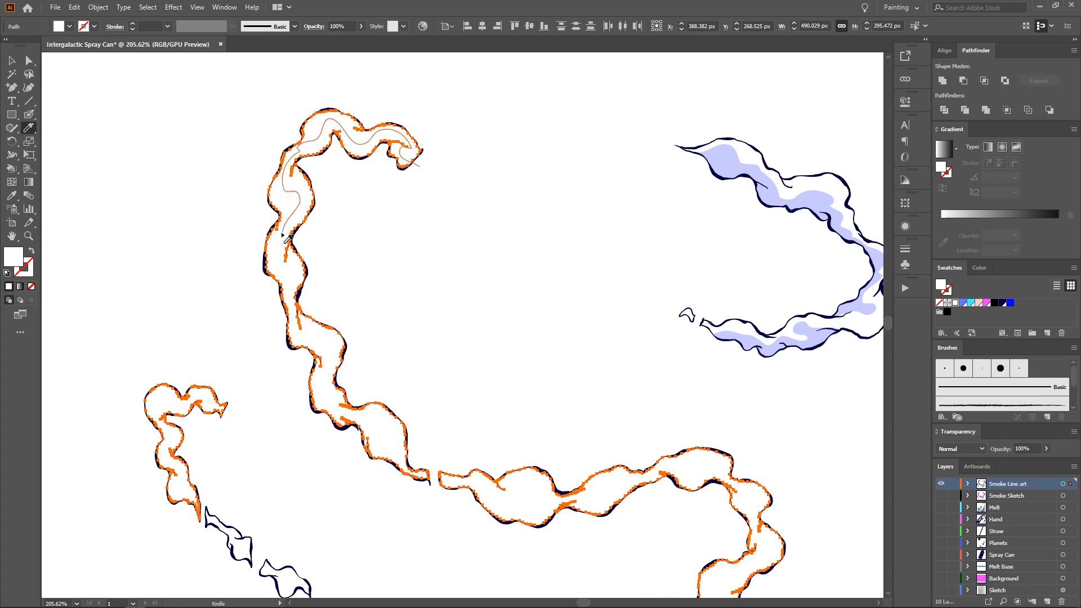
drag(283, 235, 293, 279)
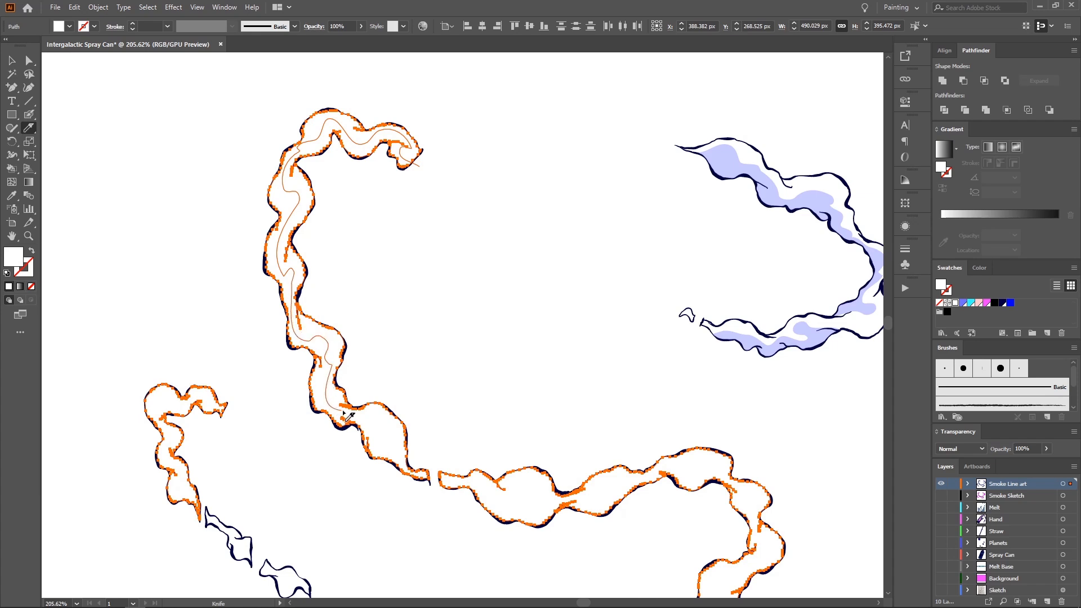
drag(348, 416, 380, 431)
drag(406, 466, 413, 475)
drag(373, 322, 363, 342)
Step: Select only the inner strip of the cut left smoke trail and apply the translucent blue sampled from the upper-right smoke shading
key(a)
click(361, 341)
click(324, 358)
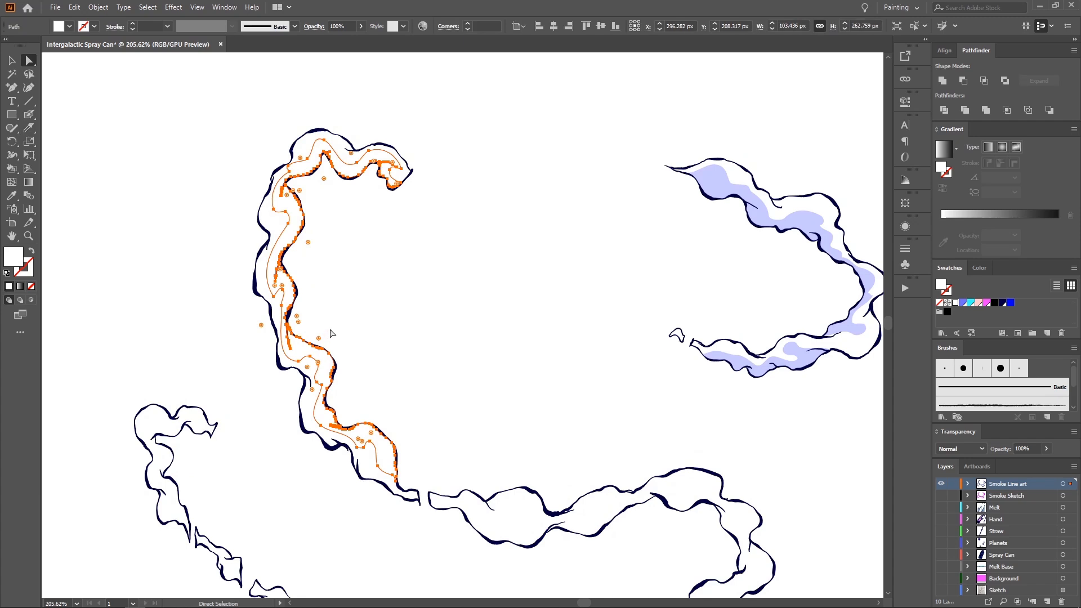
key(ctrl+c)
key(ctrl+f)
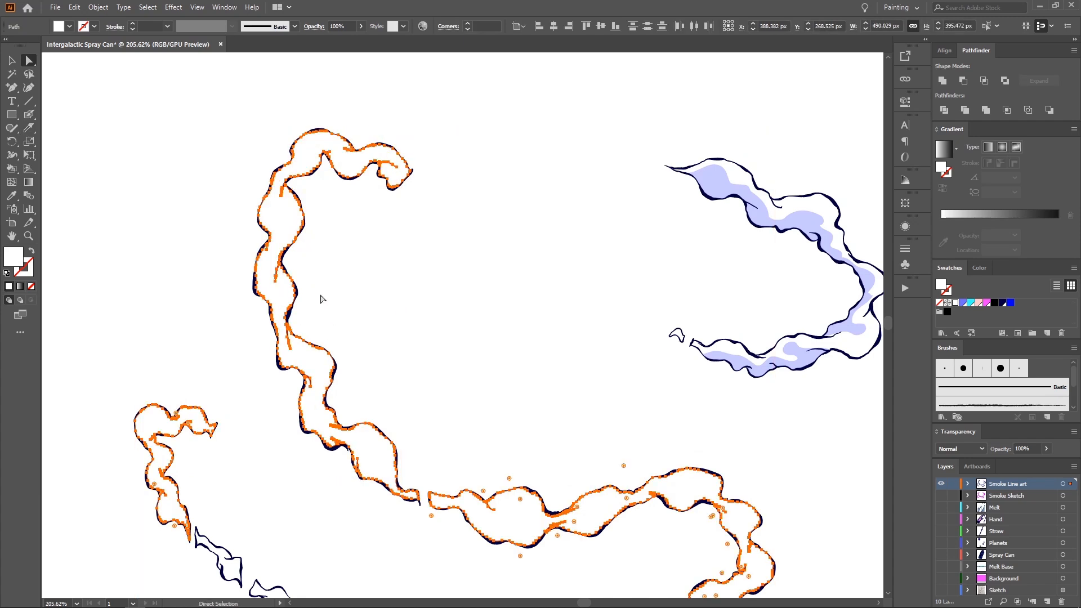
scroll(366, 281, down, 2)
scroll(366, 281, right, 3)
key(v)
key(i)
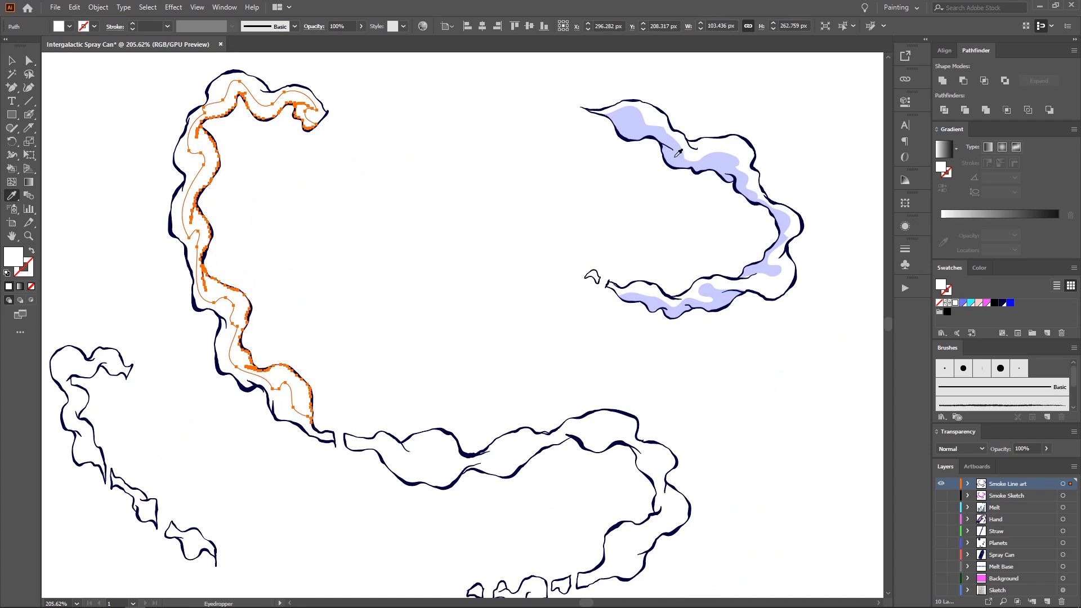
click(678, 152)
click(518, 265)
Step: Select all the smoke artwork and cut the lower smoke trail's fill lengthwise with a wavy Knife line from end to end
scroll(500, 248, down, 3)
scroll(550, 280, up, 3)
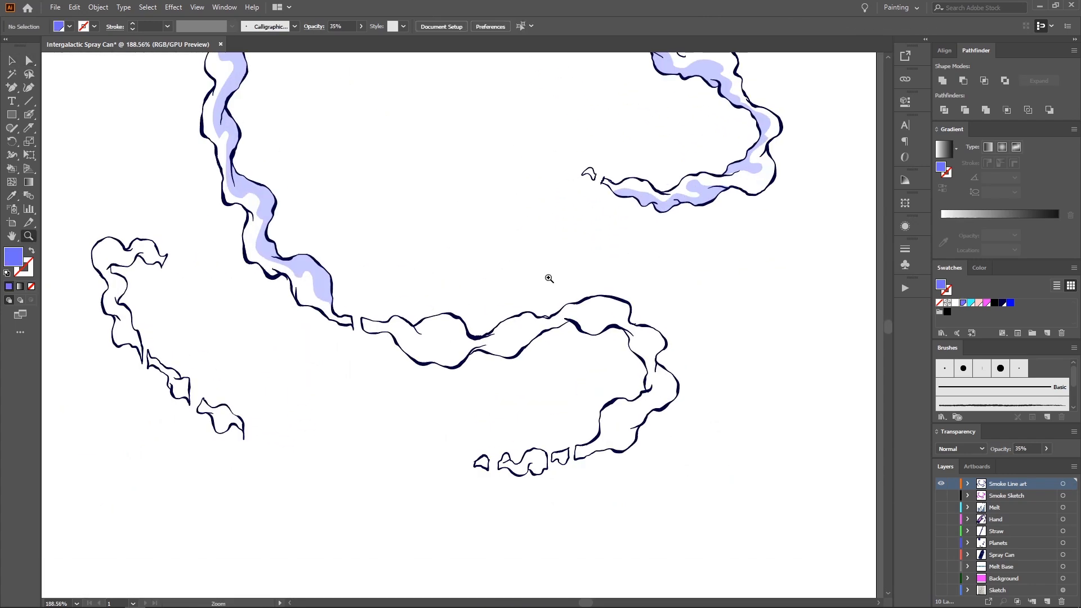
key(a)
click(446, 346)
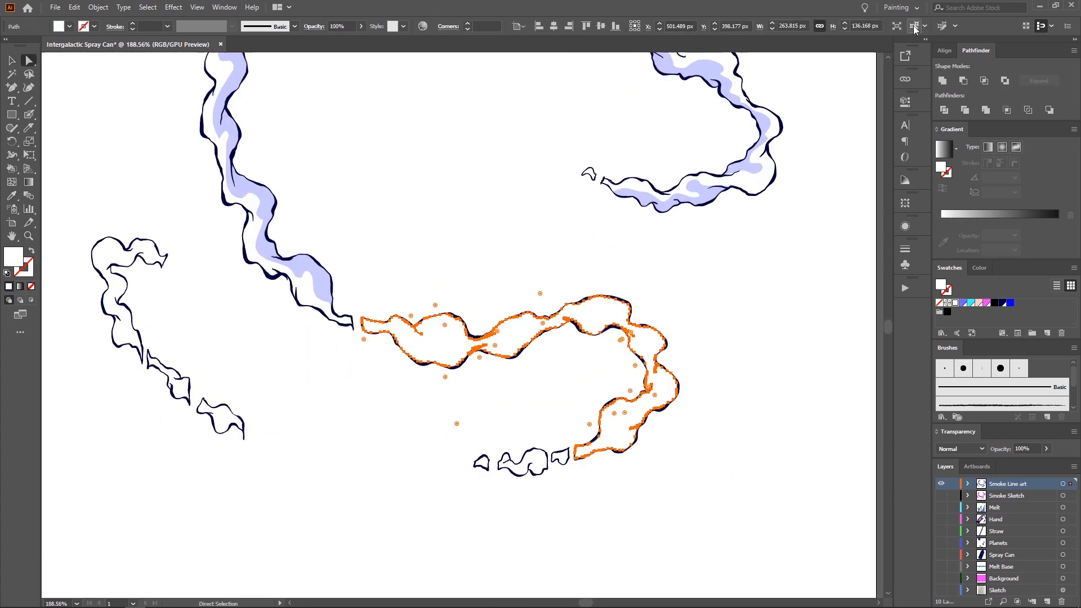
key(ctrl+a)
click(29, 127)
mouse_move(356, 335)
mouse_down()
mouse_move(383, 326)
mouse_move(430, 363)
mouse_up()
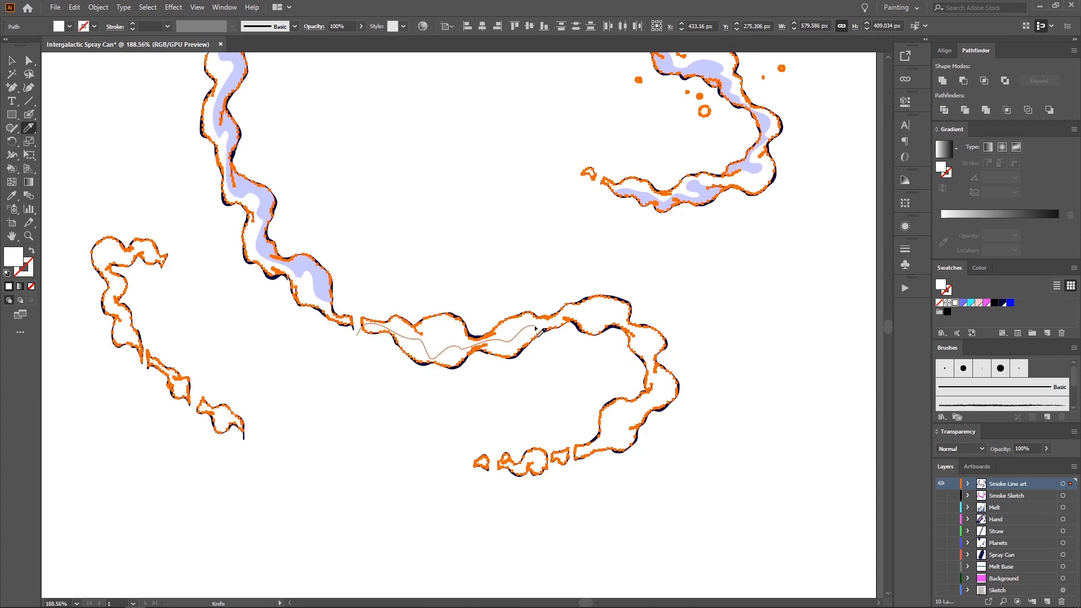
drag(535, 328, 570, 312)
drag(643, 338, 658, 366)
drag(624, 433, 580, 465)
Step: Select only the inner strip of the cut lower smoke trail and apply the 35% translucent blue sampled from the long left trail's shading
key(a)
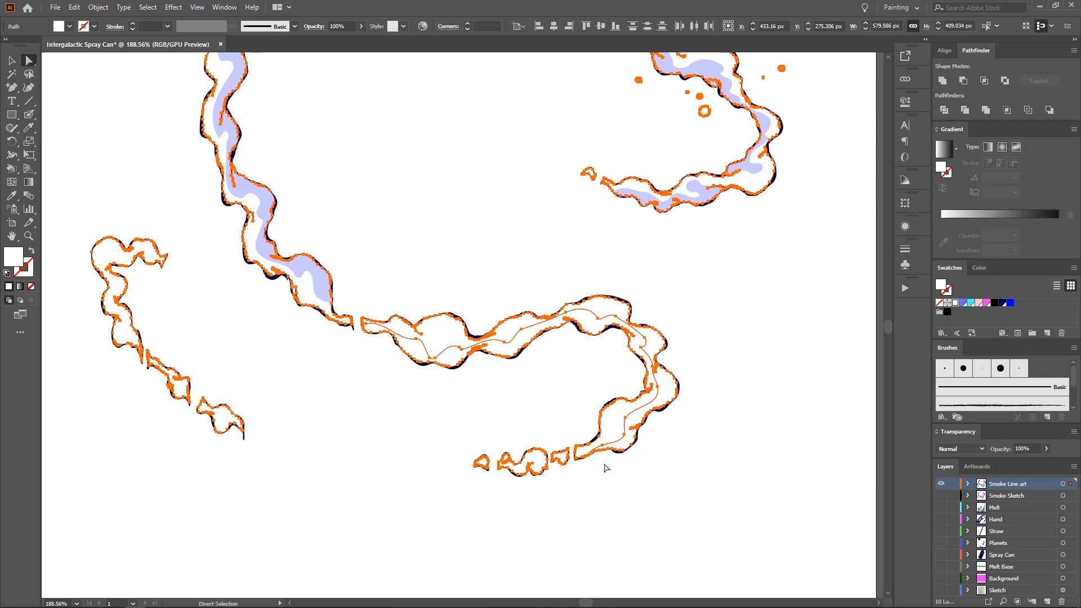
click(604, 463)
click(608, 428)
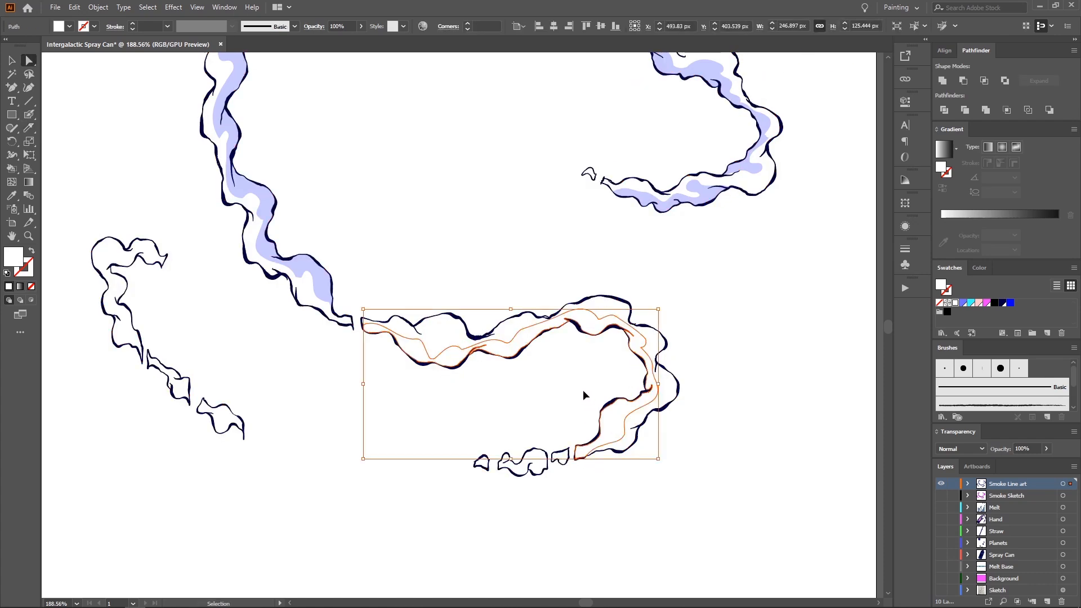
key(ctrl+a)
key(ctrl+shift+a)
click(511, 351)
drag(508, 361, 506, 399)
key(i)
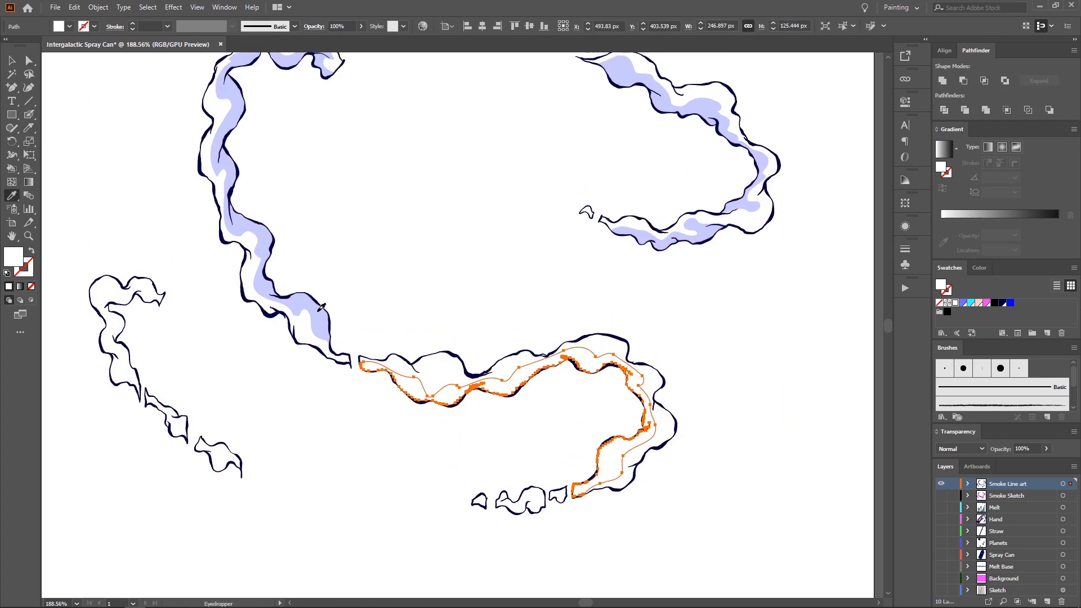
click(322, 307)
key(ctrl+shift+a)
Step: Select all the white smoke fills and cut the small puffs ending the lower trail and the small left trail lengthwise with wavy Knife lines
scroll(388, 282, up, 3)
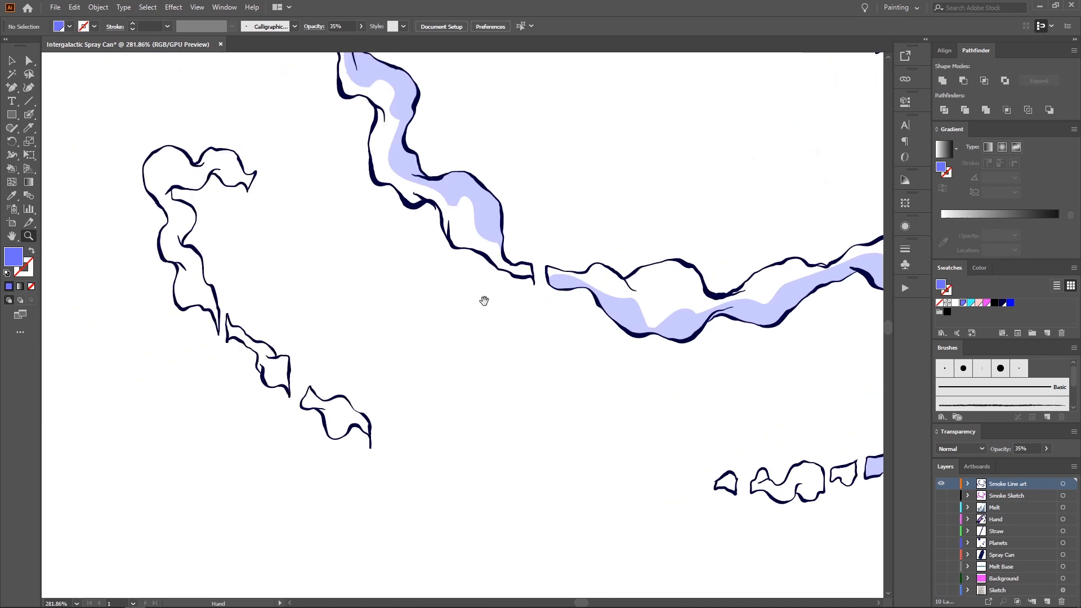
drag(484, 300, 417, 299)
key(a)
click(605, 425)
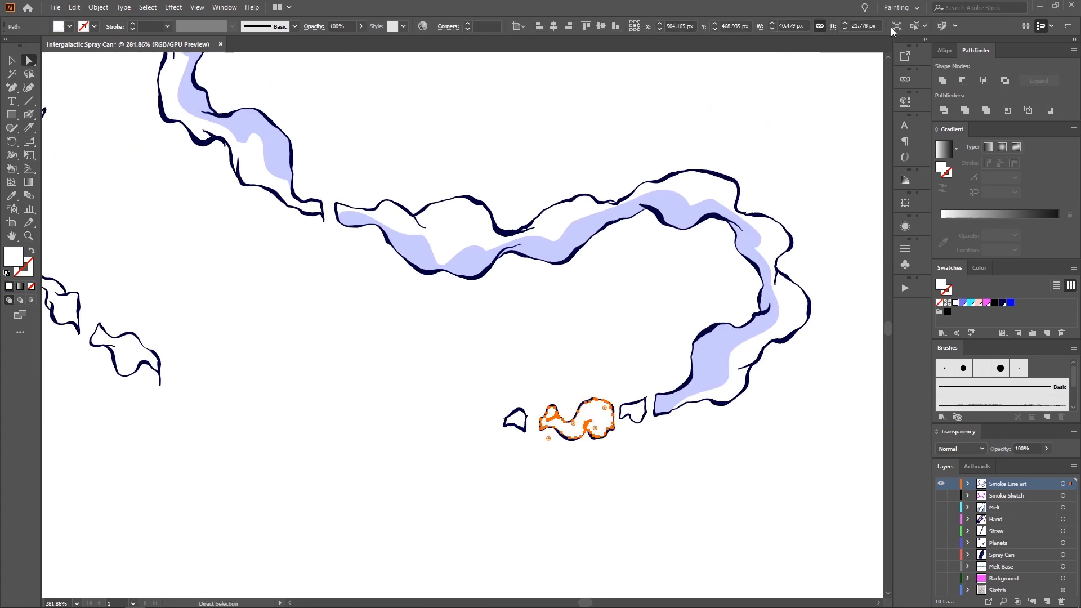
click(913, 27)
click(32, 131)
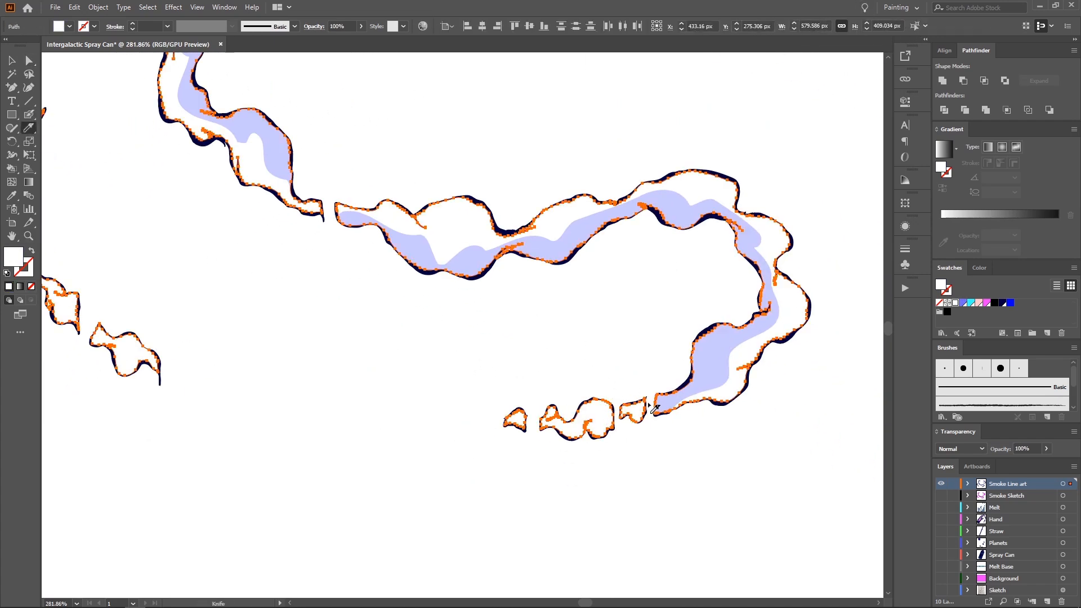
mouse_move(591, 416)
mouse_down()
mouse_move(527, 423)
mouse_move(528, 412)
mouse_move(487, 431)
mouse_up()
mouse_move(188, 243)
mouse_down()
mouse_move(347, 297)
mouse_move(487, 433)
mouse_up()
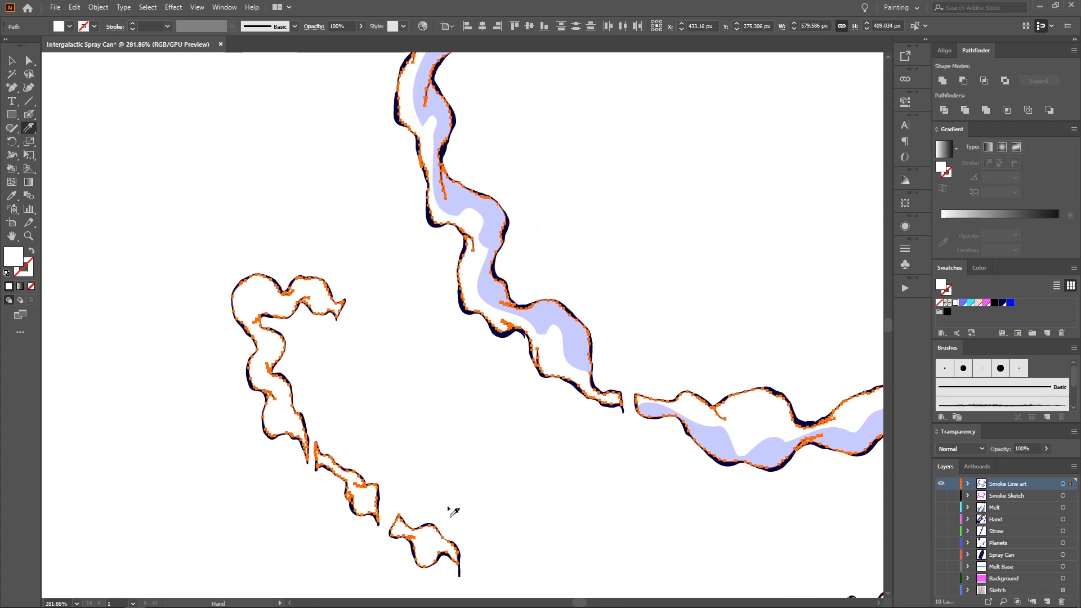
mouse_move(450, 550)
mouse_down()
mouse_move(394, 531)
mouse_move(314, 460)
mouse_move(279, 409)
mouse_move(280, 389)
mouse_move(263, 382)
mouse_move(267, 339)
mouse_move(250, 322)
mouse_move(270, 292)
mouse_move(325, 303)
mouse_up()
Step: Select the inner strips of all three cut pieces of the small left smoke trail together
key(a)
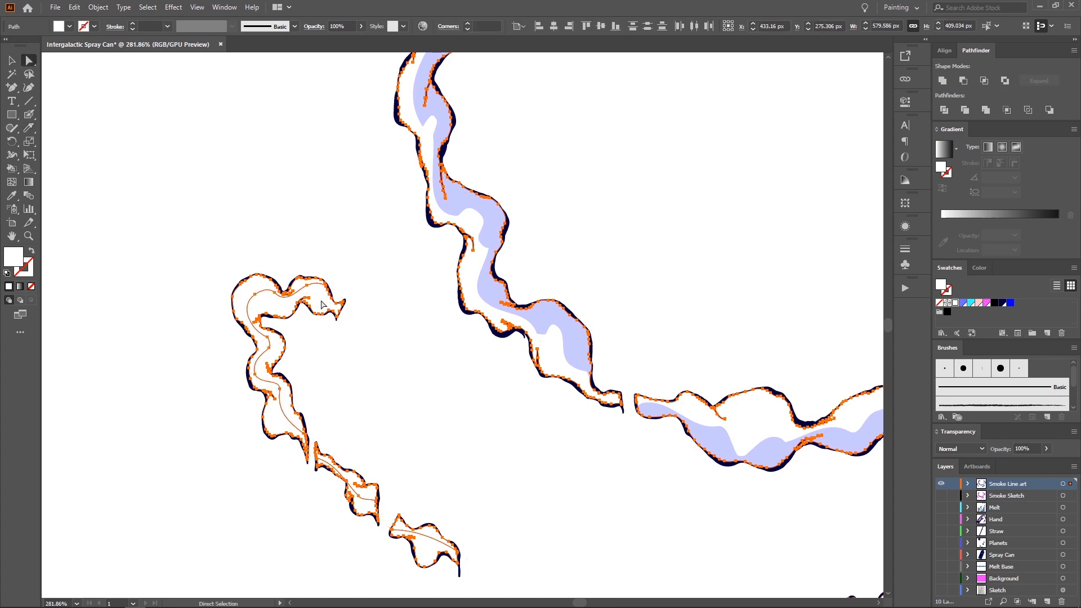
key(ctrl+shift+a)
click(324, 315)
scroll(330, 314, down, 1)
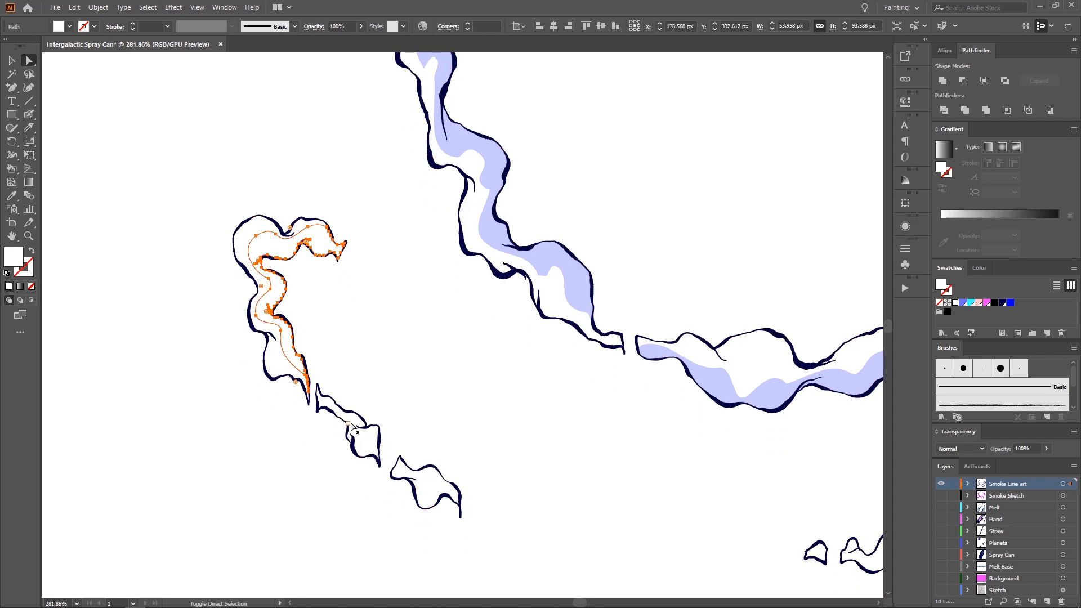
shift+click(373, 439)
shift+click(428, 483)
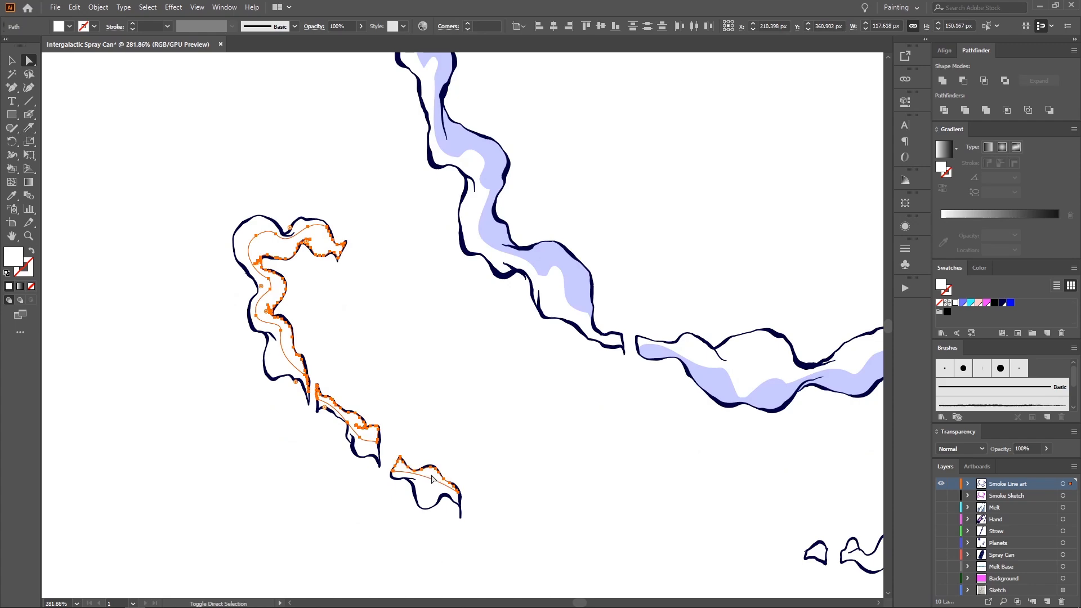
Step: Add the upper strips of the small puffs ending the lower trail to the selection and apply the 35% translucent blue smoke shading
drag(460, 460, 130, 319)
scroll(281, 338, right, 3)
scroll(434, 366, up, 3)
click(509, 443)
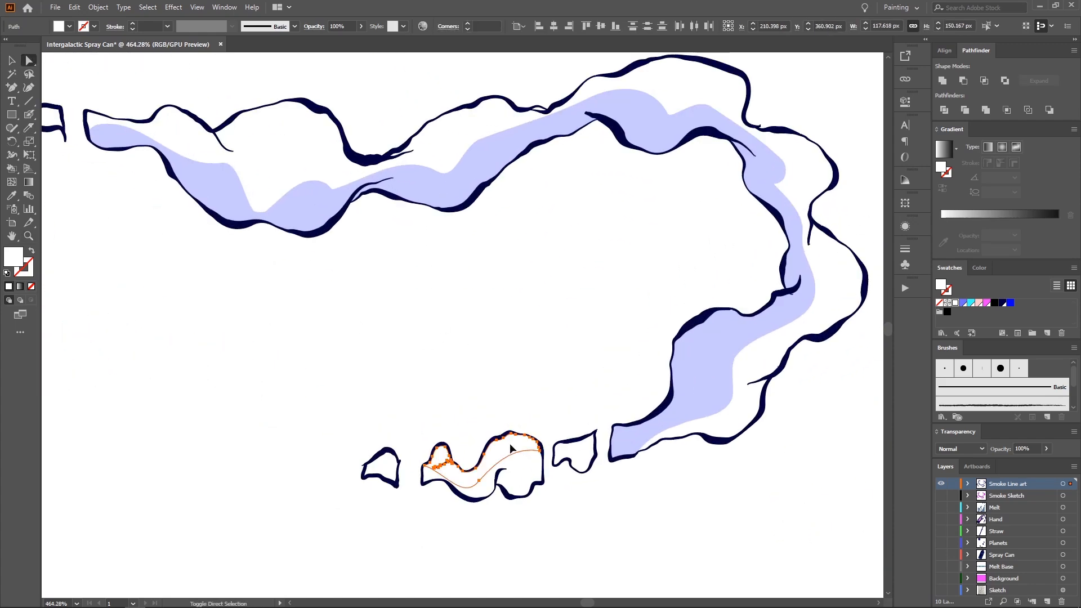
shift+click(587, 445)
drag(539, 296, 390, 446)
key(ctrl+z)
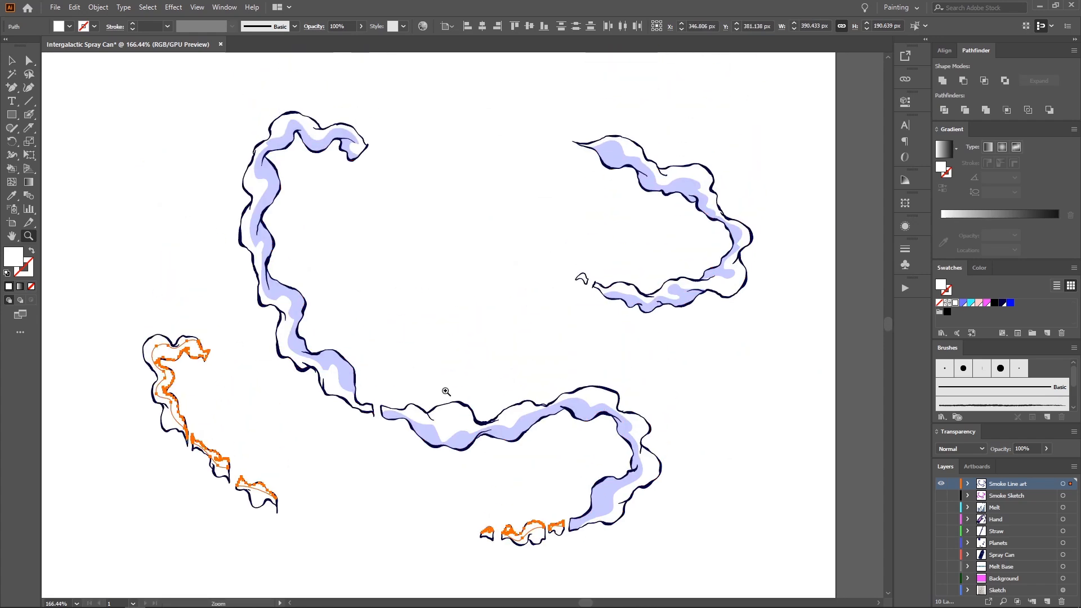
key(i)
click(344, 379)
key(v)
click(376, 325)
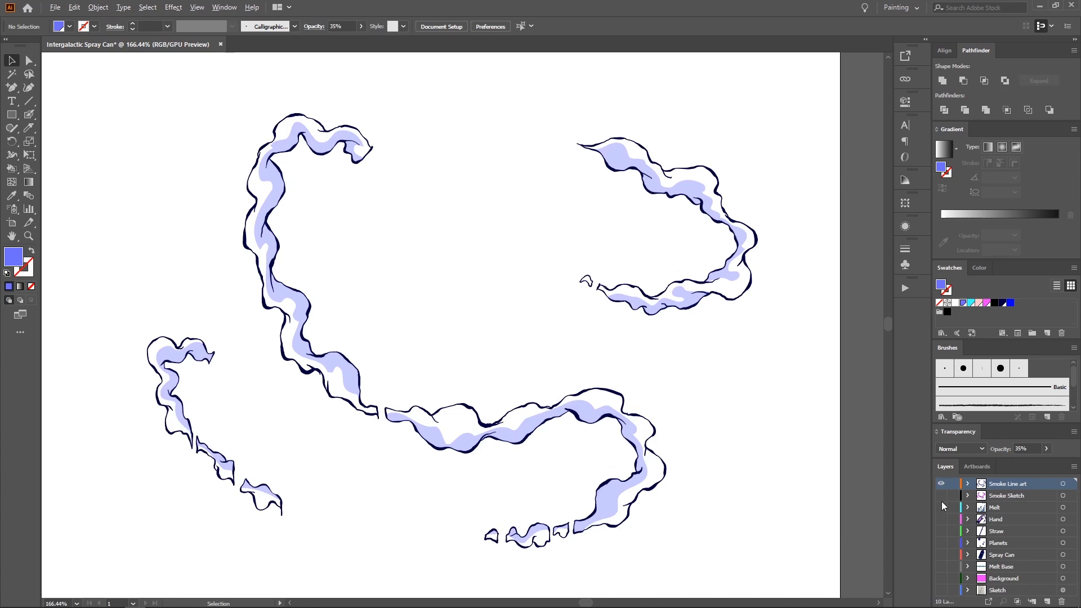
Step: Show all the illustration layers again except Smoke Sketch
alt+click(941, 484)
key(z)
drag(732, 343, 500, 259)
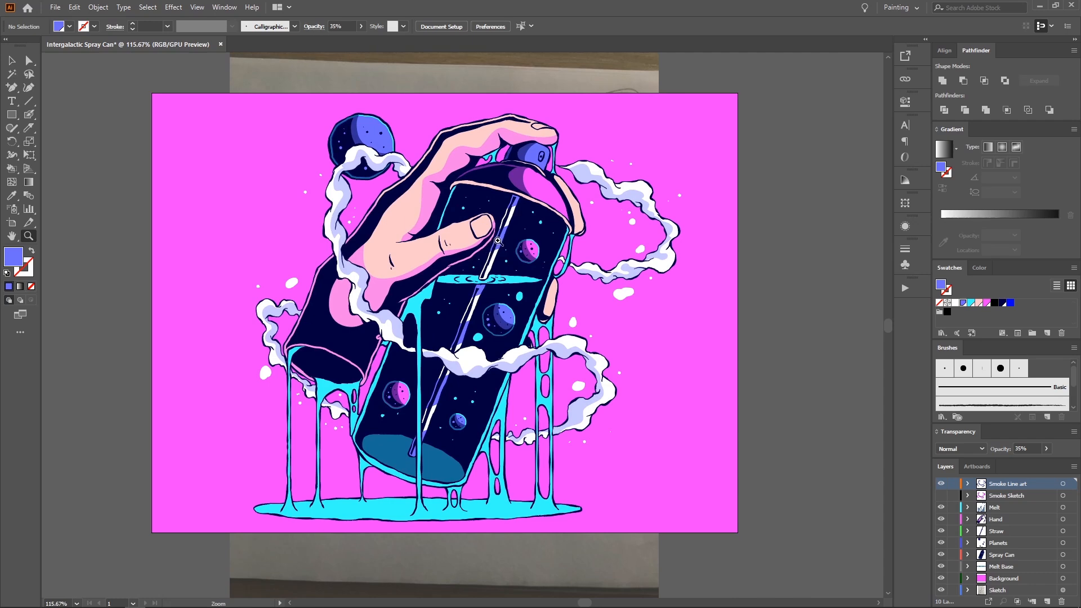
Step: Select the skin-coloured shape on the thumbnail and apply the 50% translucent pink sampled from the hand's shading
drag(482, 226, 510, 202)
drag(510, 203, 441, 327)
key(a)
click(488, 257)
key(z)
drag(472, 259, 511, 268)
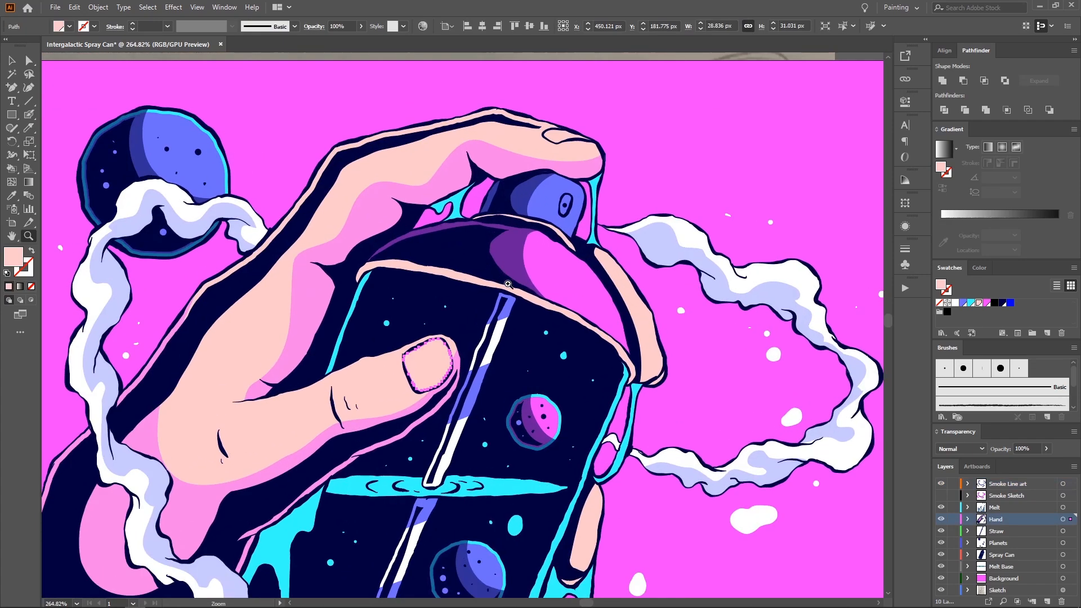
key(i)
click(324, 434)
key(z)
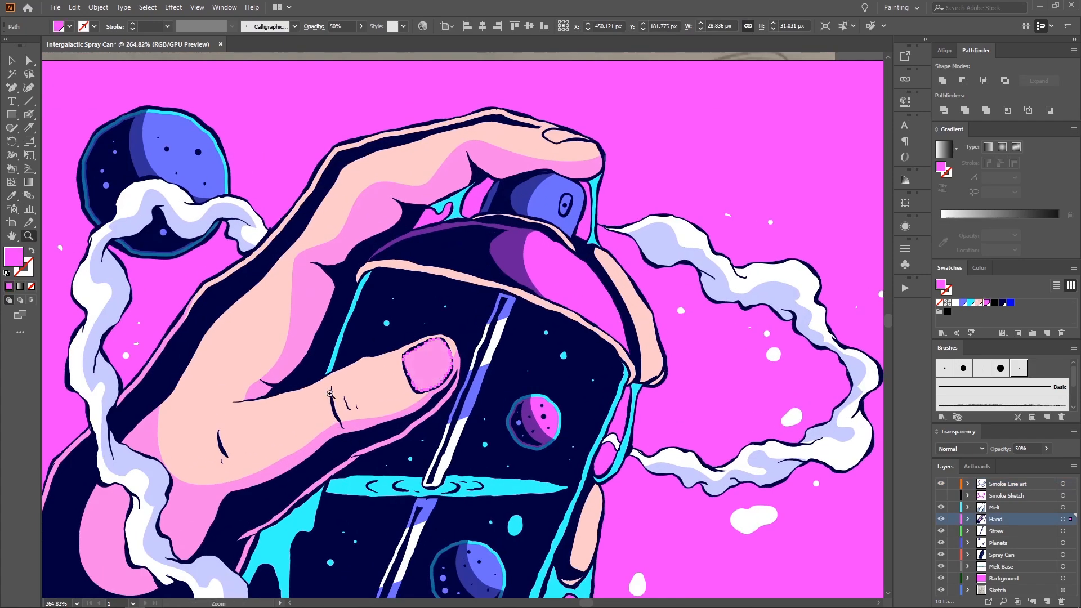
Step: Split the thumbnail's pink shading diagonally and delete its upper-left part, leaving shading only along the nail's lower-right edge
mouse_move(325, 397)
mouse_down()
mouse_move(140, 431)
mouse_move(344, 395)
mouse_up()
key(shift+e)
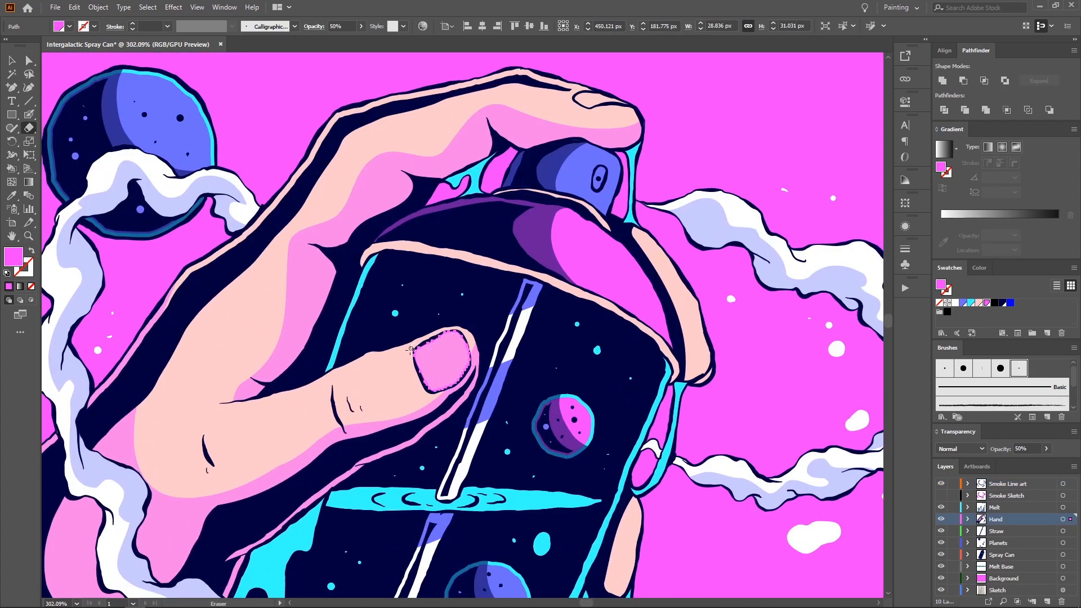
drag(416, 369, 472, 333)
key(a)
click(468, 307)
click(443, 350)
key(Delete)
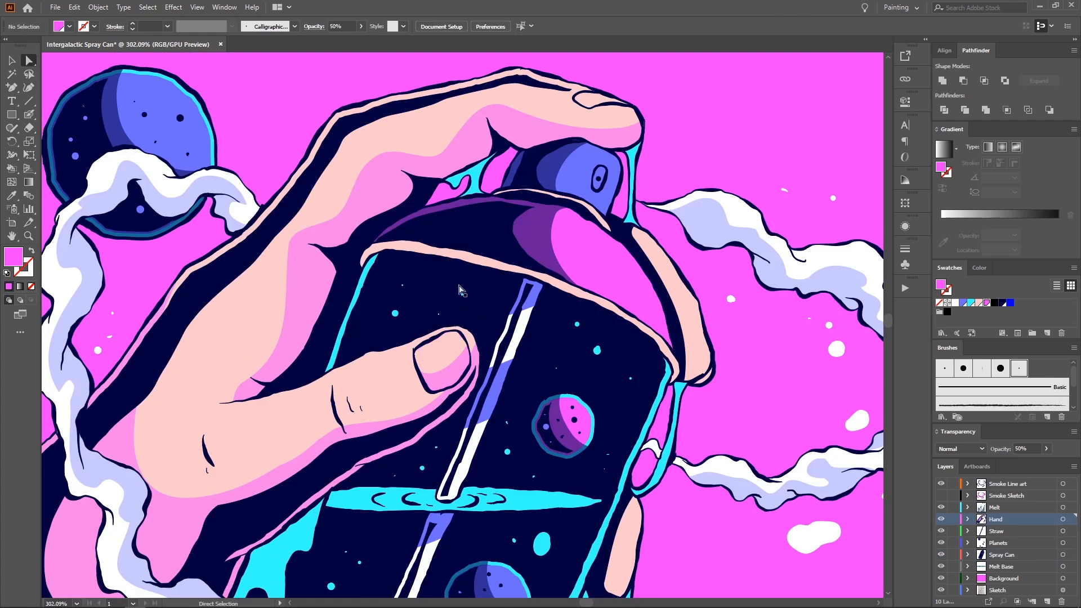
Step: Select the skin fills of the two upper fingers wrapped around the can's right edge and isolate the Hand layer
key(z)
drag(461, 290, 332, 254)
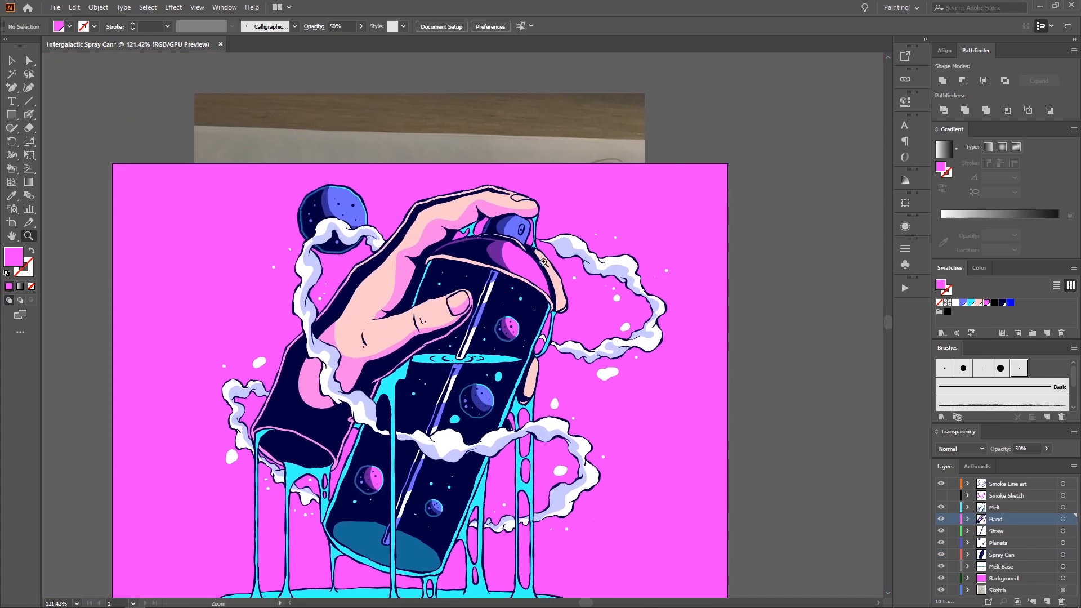
drag(544, 262, 583, 258)
key(a)
click(497, 286)
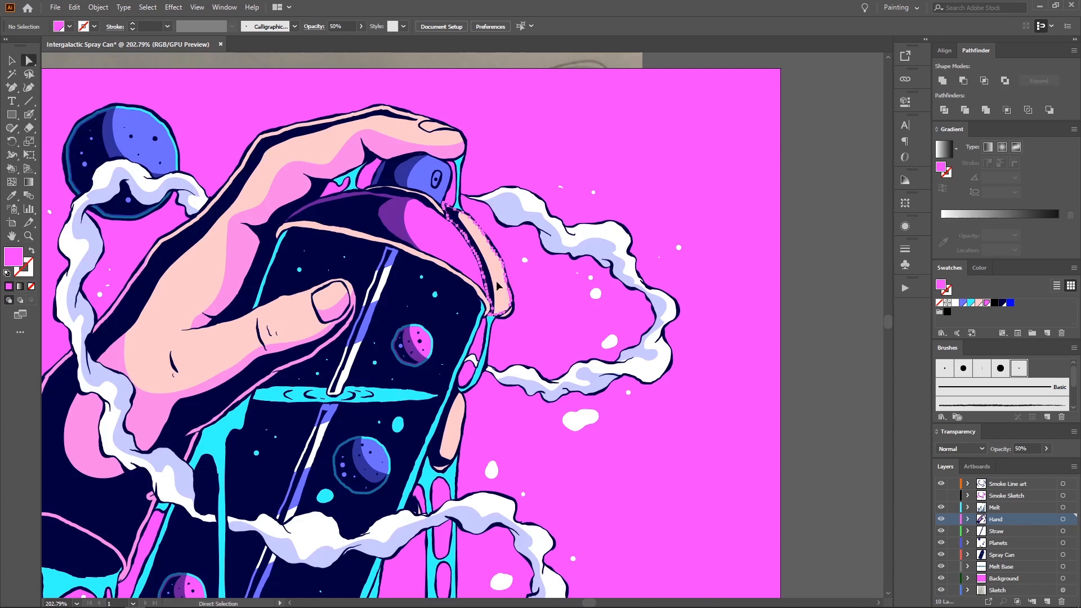
drag(497, 286, 532, 174)
shift+click(482, 308)
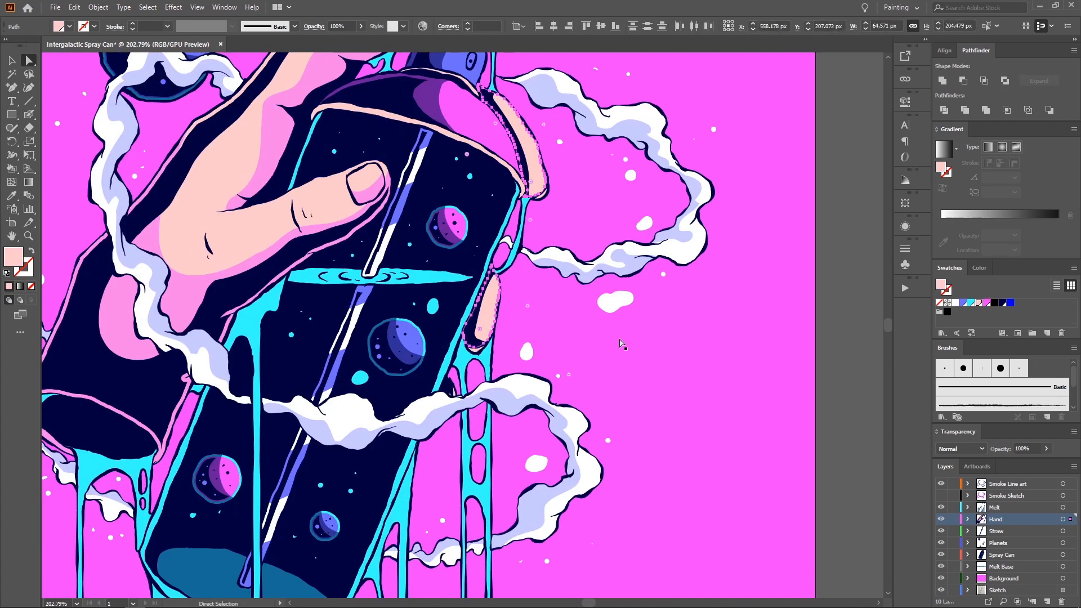
alt+click(941, 518)
Step: Cut the skin fills of the two selected fingers lengthwise with curved Knife lines from tip to tip
drag(486, 297, 500, 267)
key(z)
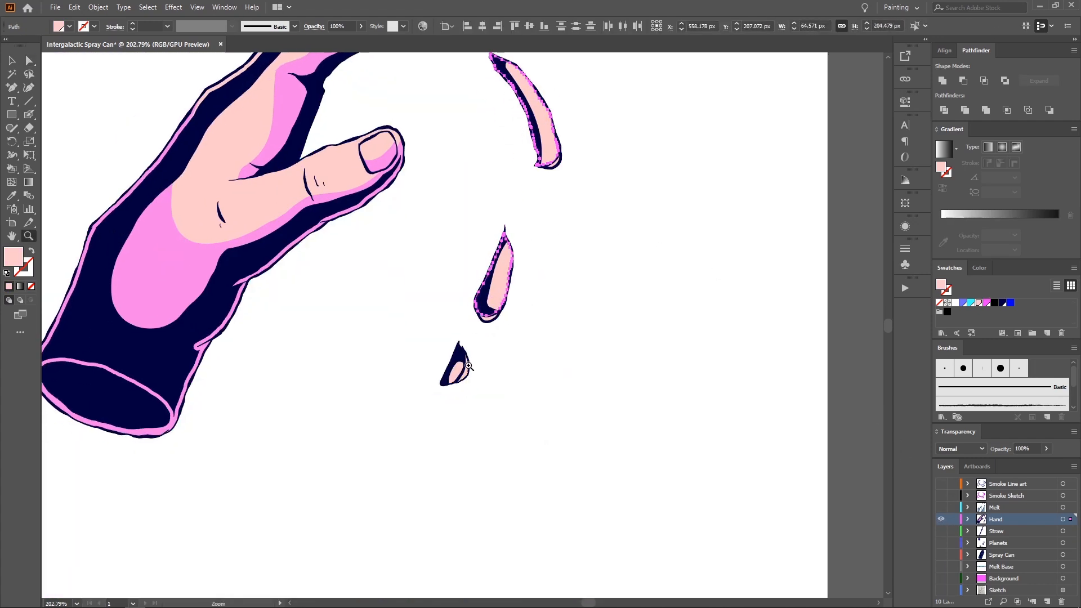
drag(467, 358, 497, 357)
drag(548, 255, 472, 534)
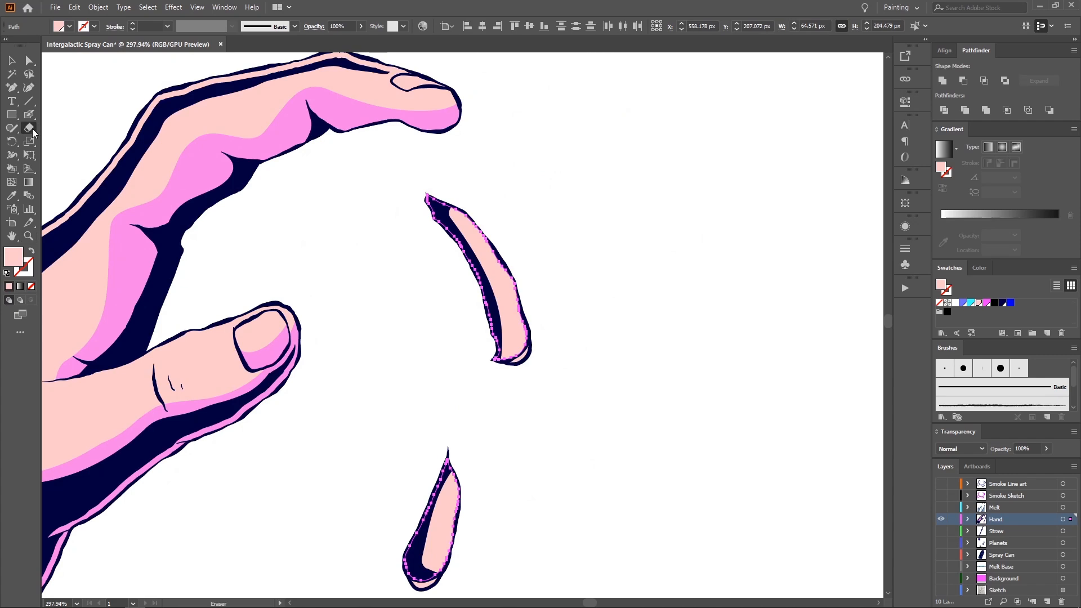
drag(32, 129, 62, 155)
mouse_move(480, 256)
mouse_down()
mouse_move(506, 308)
mouse_move(509, 360)
mouse_up()
drag(443, 496, 489, 370)
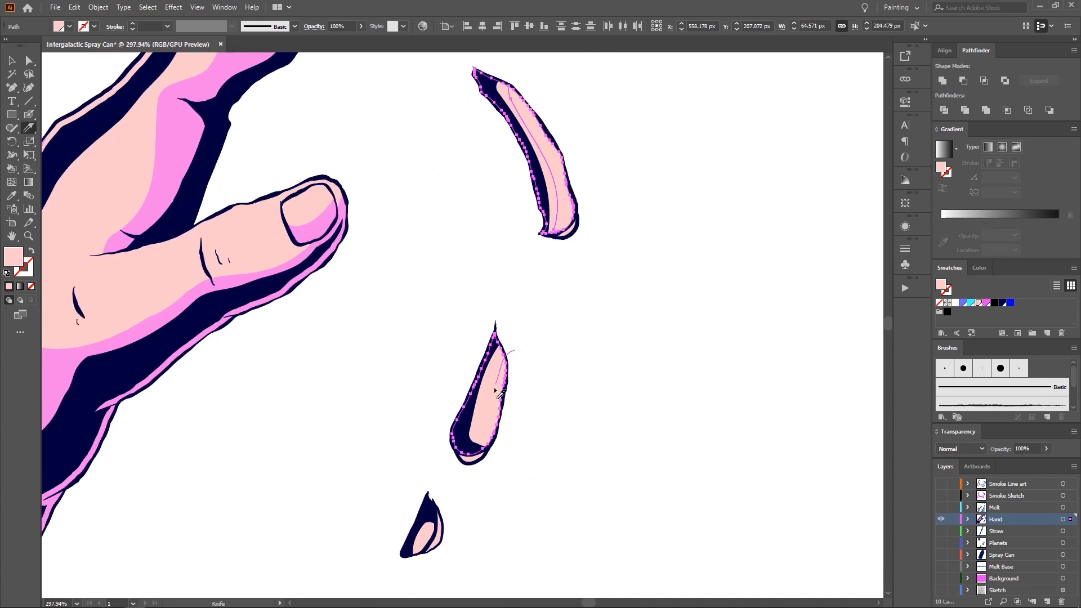
drag(502, 457, 503, 457)
Step: Select only the inner strips of the two cut finger fills, on the side next to the dark shadows
key(a)
click(513, 428)
click(488, 414)
drag(507, 292, 491, 406)
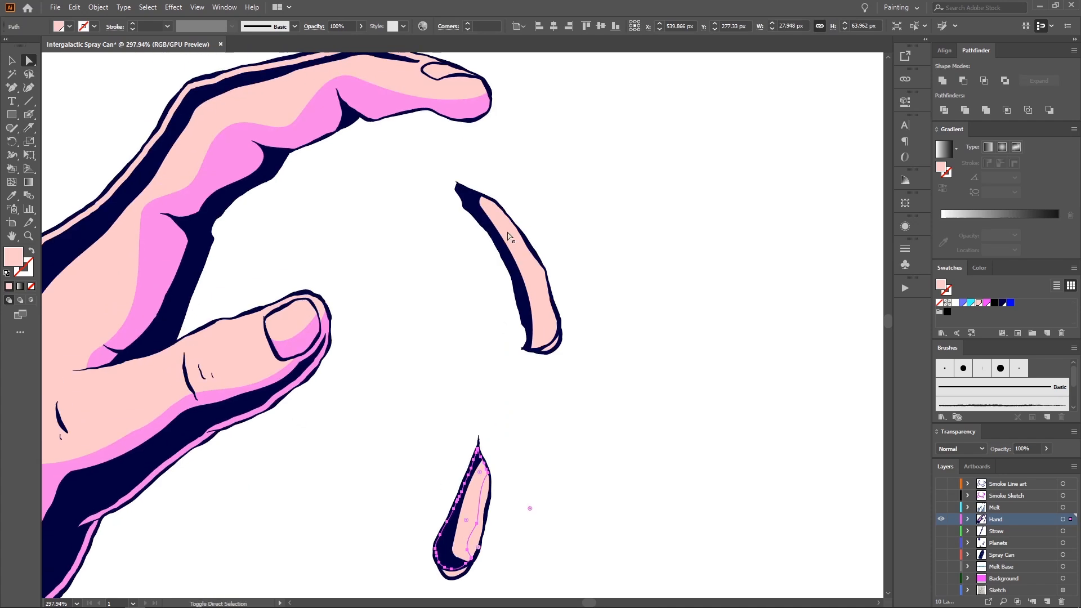
shift+click(505, 236)
shift+click(490, 212)
shift+click(489, 213)
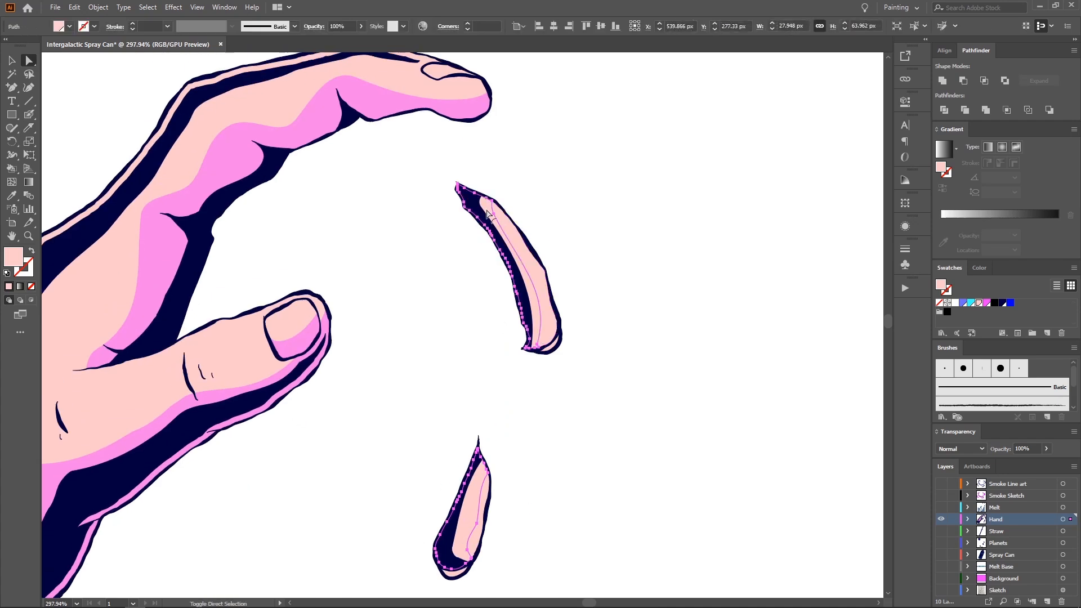
drag(468, 336, 480, 290)
Step: Apply the hand's 50% translucent pink shading to the two finger strips and arrange them beneath the dark line art
key(ctrl+])
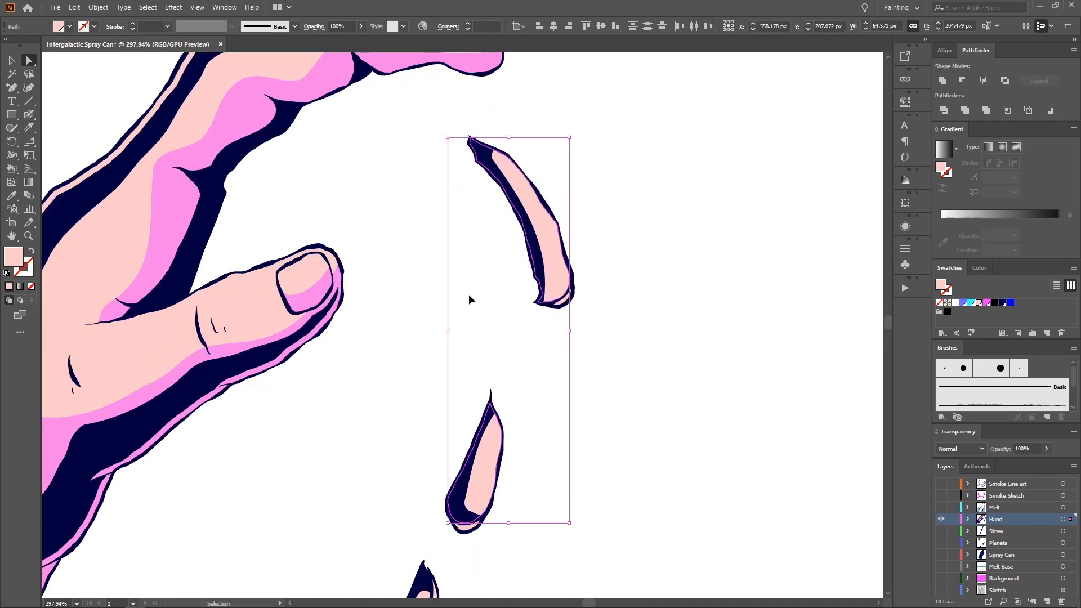
key(ctrl+shift+])
drag(358, 331, 437, 320)
key(i)
click(325, 336)
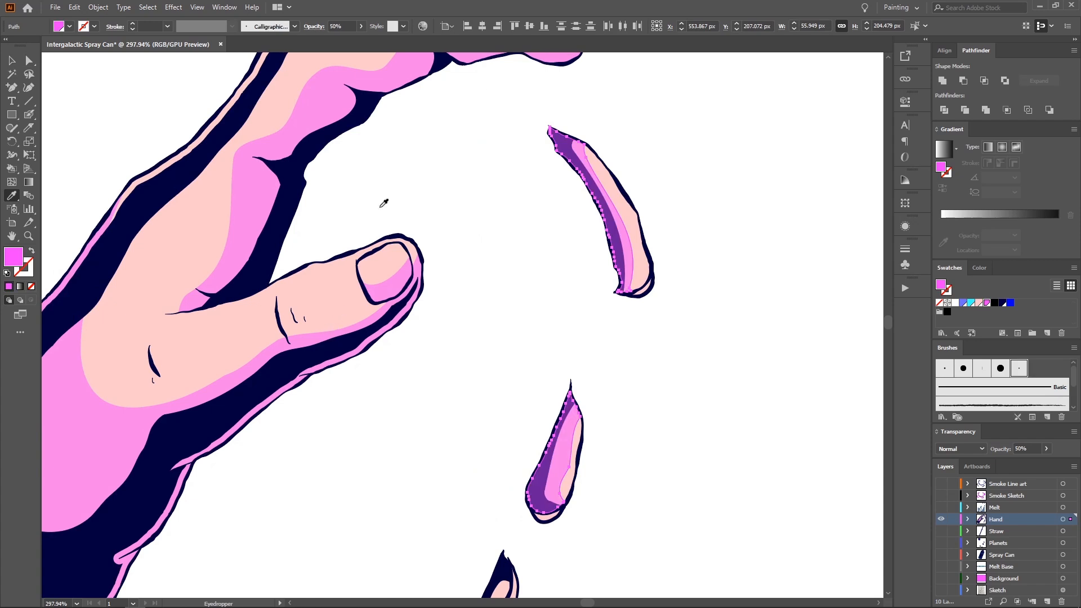
key(ctrl+shift+[)
key(ctrl+])
key(a)
scroll(422, 403, down, 3)
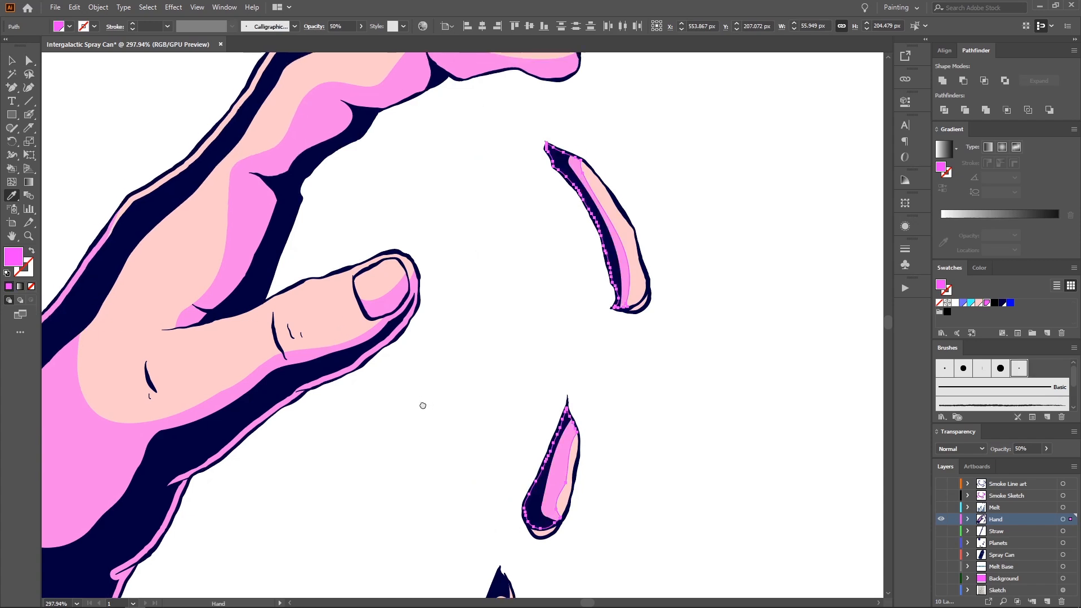
drag(464, 318, 452, 354)
drag(451, 354, 475, 278)
Step: Show all the layers again and isolate the Straw layer
alt+click(941, 518)
alt+click(941, 530)
alt+click(940, 530)
click(475, 280)
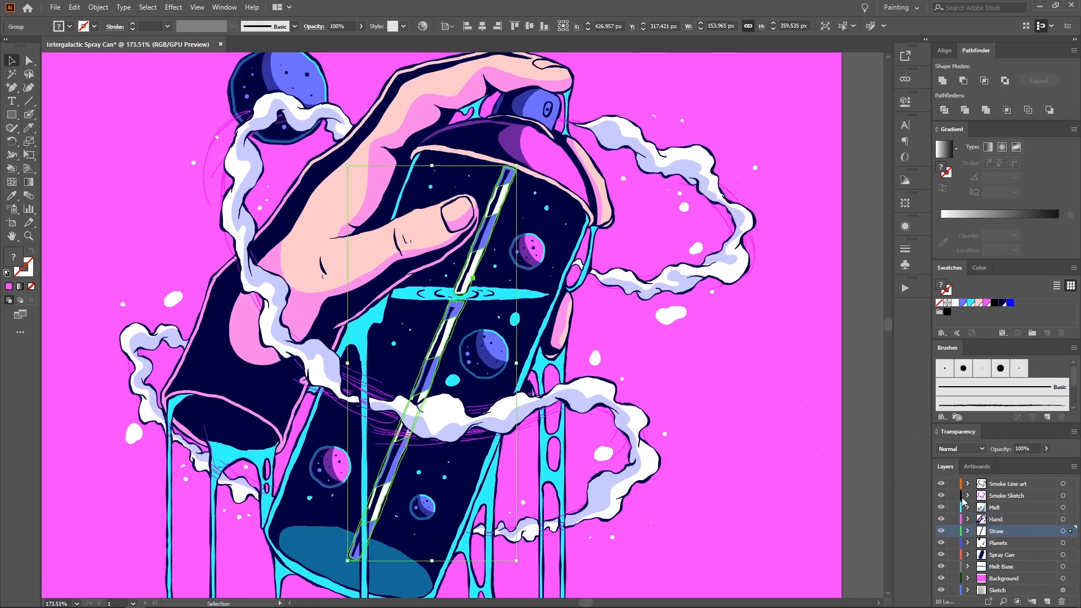
alt+click(941, 530)
key(a)
click(526, 252)
key(z)
mouse_move(473, 208)
mouse_down()
mouse_move(565, 210)
mouse_move(458, 193)
mouse_up()
key(a)
click(543, 186)
click(559, 147)
key(z)
key(a)
click(561, 238)
drag(565, 223, 514, 198)
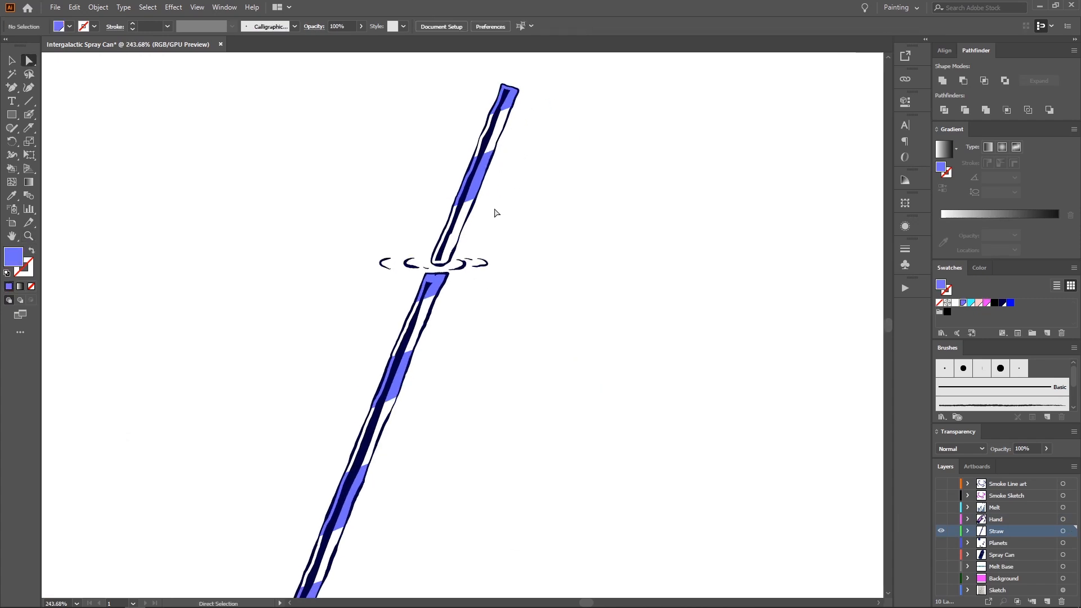
key(z)
drag(501, 150, 513, 97)
key(a)
click(512, 96)
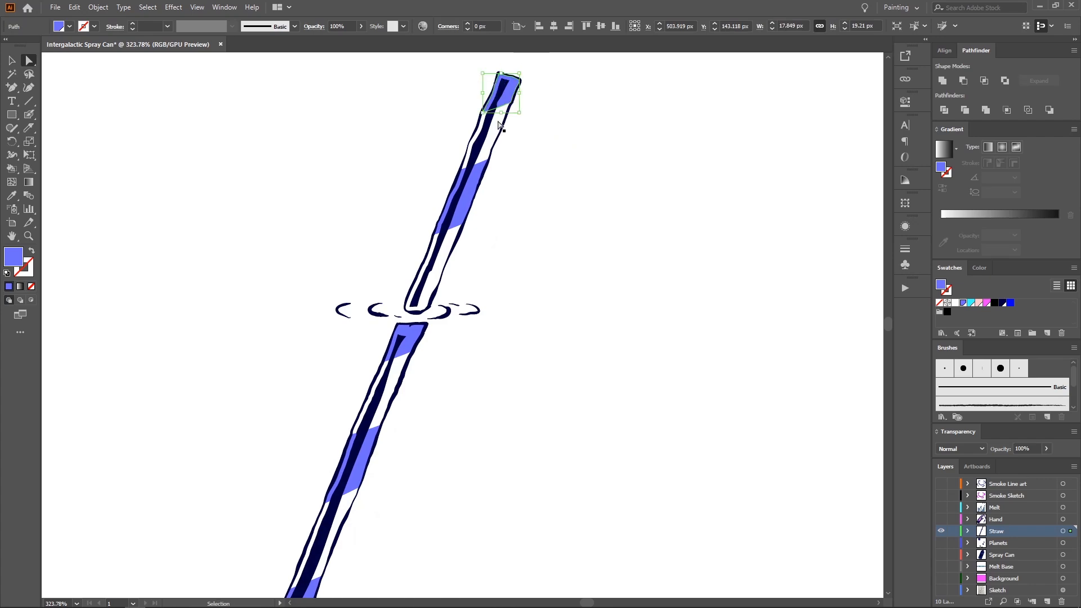
click(509, 108)
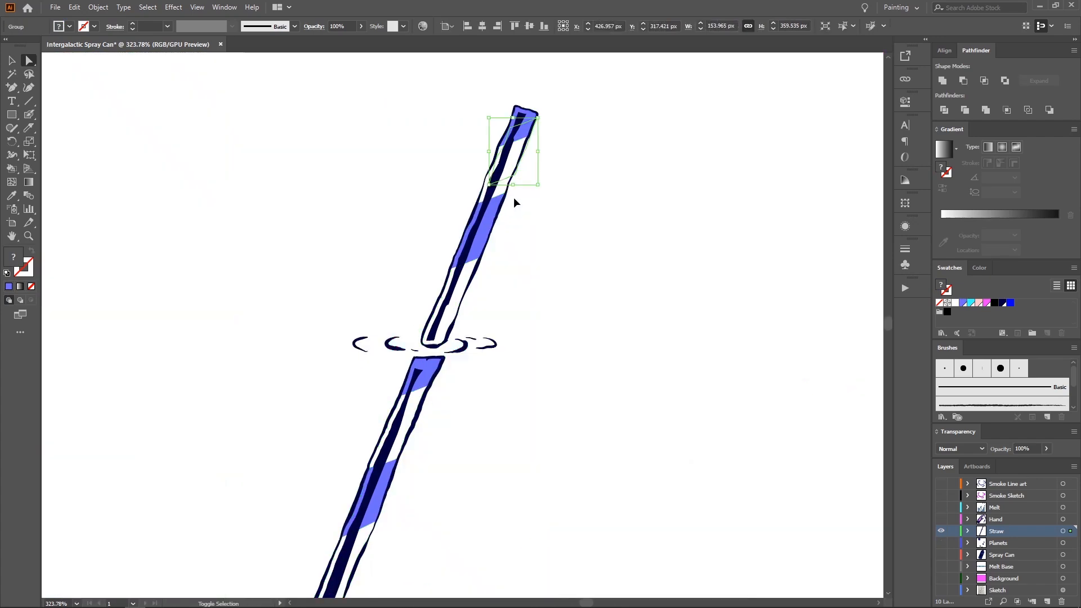
click(528, 220)
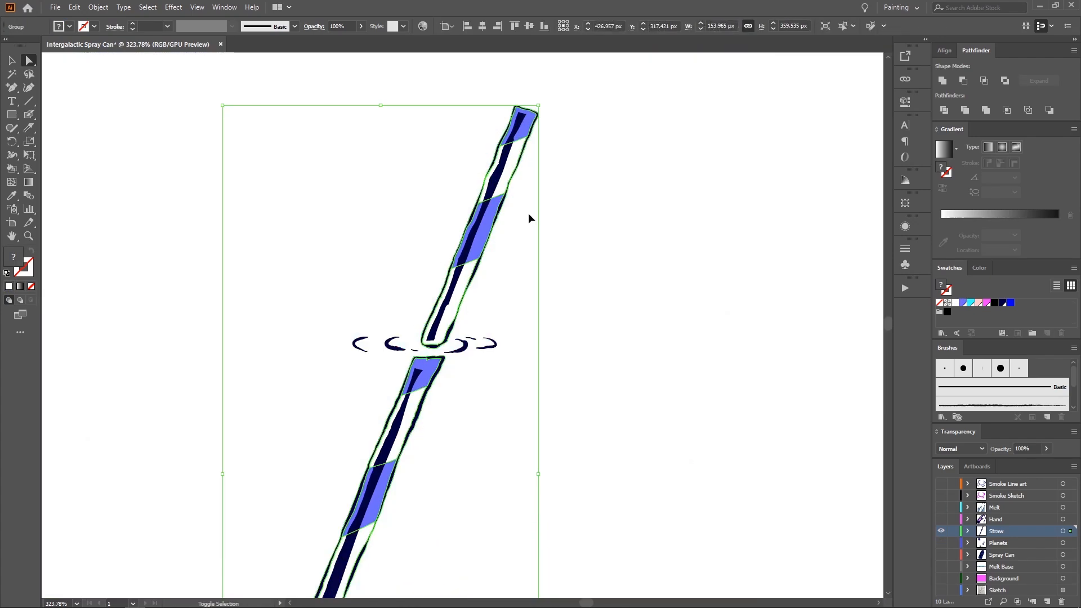
drag(529, 244, 484, 256)
key(v)
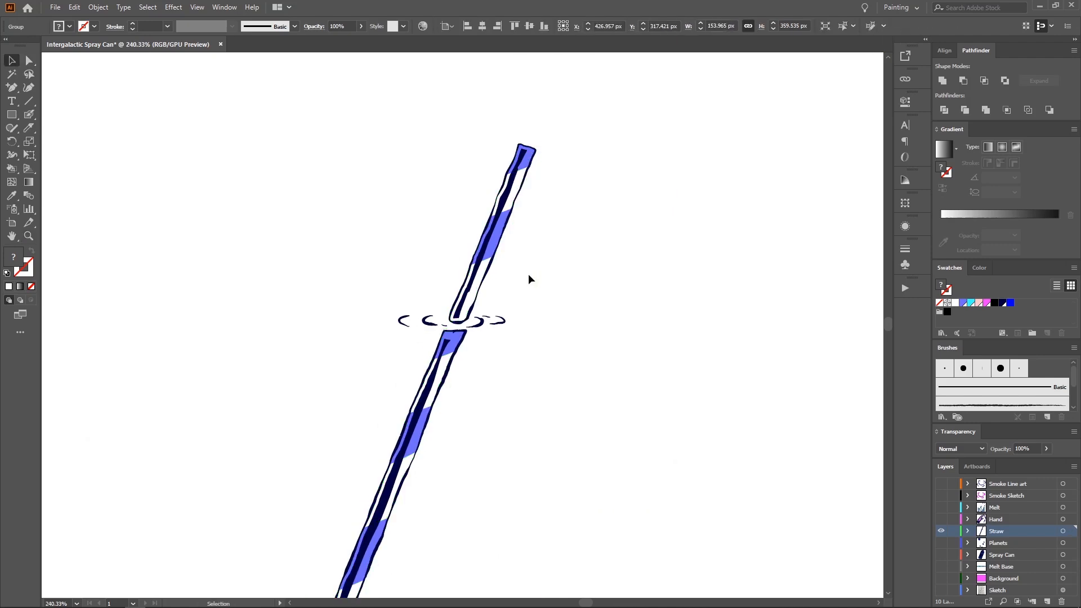
click(528, 273)
drag(497, 397, 475, 342)
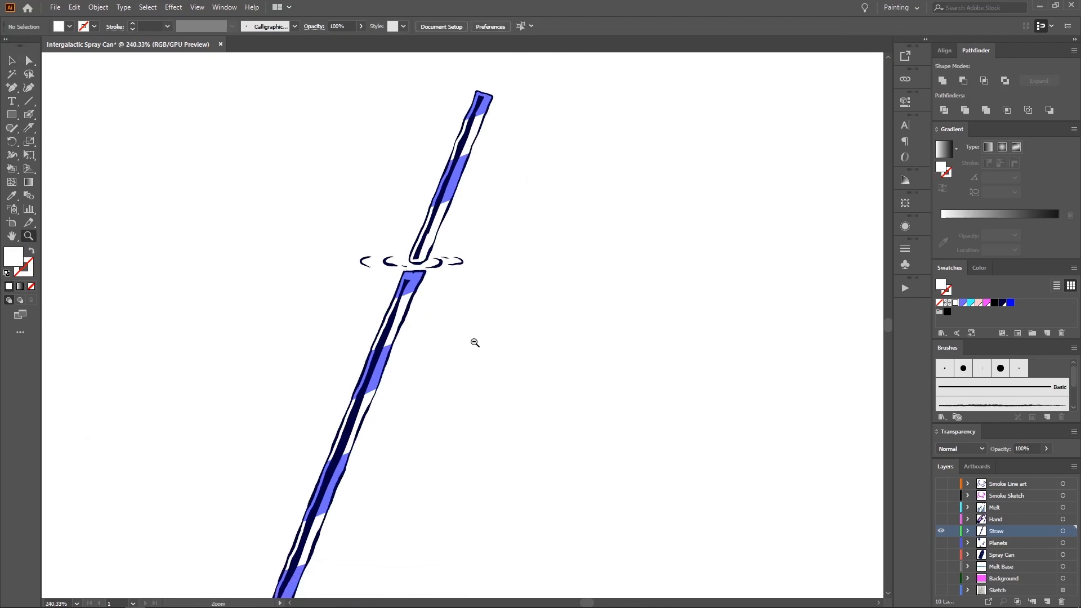
scroll(495, 357, down, 2)
Step: Unite a copy of the whole straw artwork into a solid navy silhouette above the original
drag(627, 499, 448, 180)
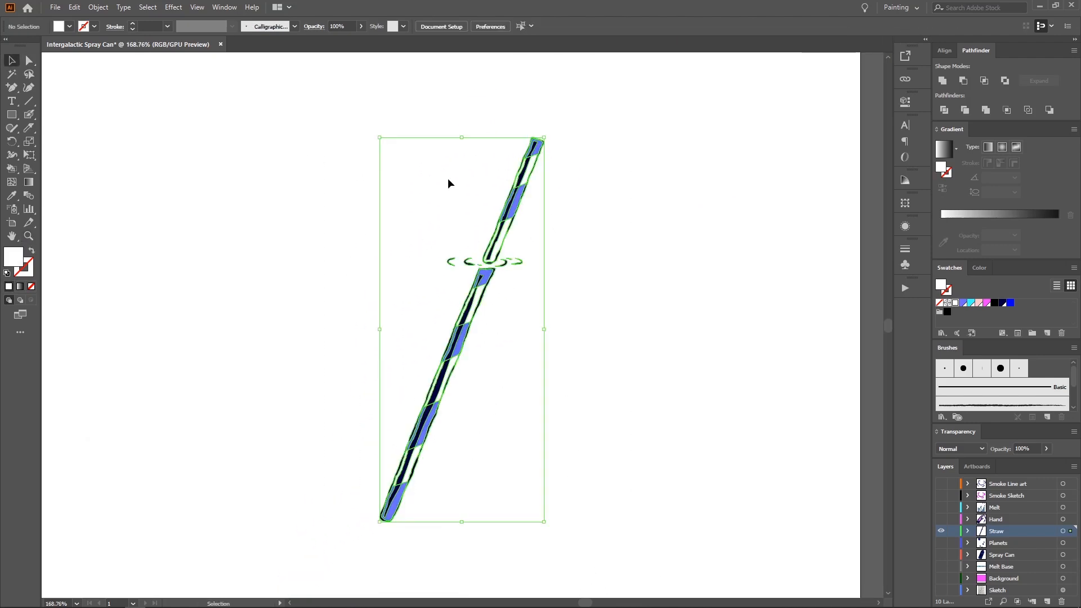
key(ctrl+h)
drag(691, 538, 295, 91)
click(676, 161)
drag(668, 499, 299, 113)
click(942, 81)
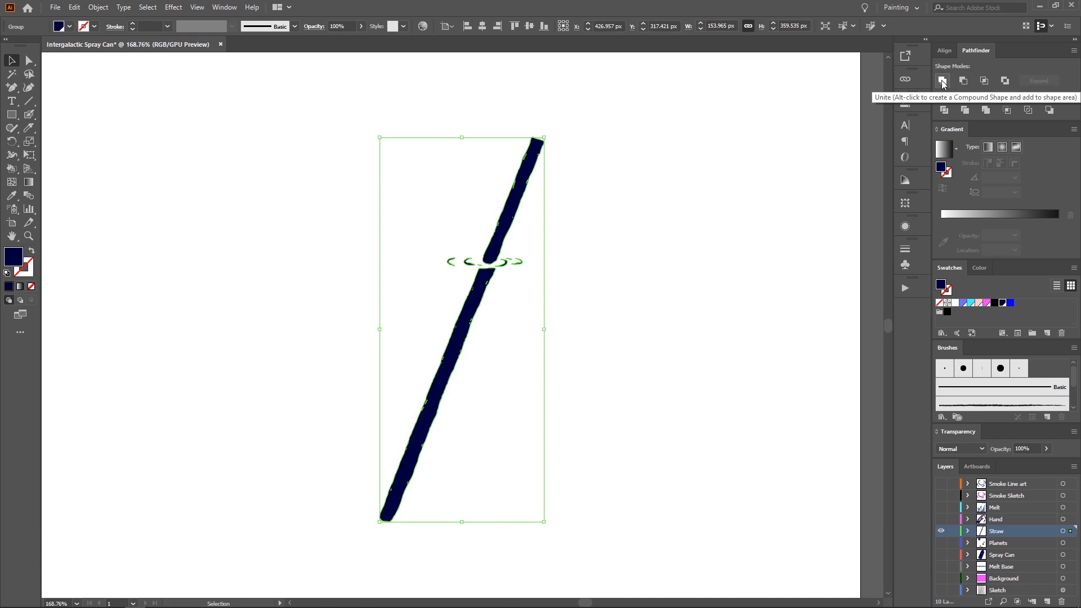
Step: Cut the united straw silhouette lengthwise with one Knife line running from beyond its upper end to beyond its lower end
drag(552, 243, 578, 219)
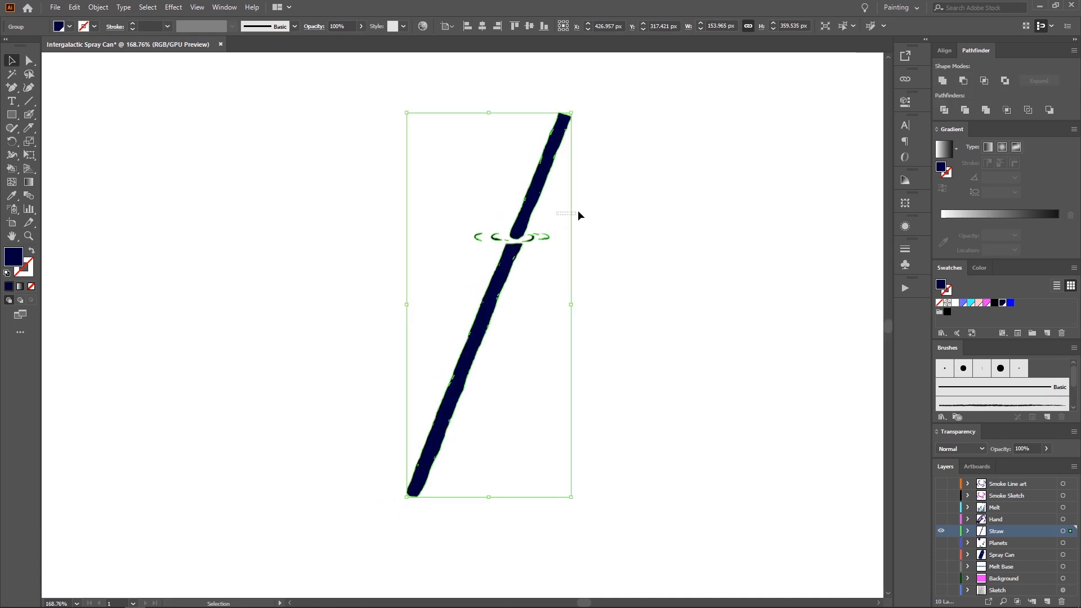
click(577, 212)
click(537, 190)
click(29, 127)
mouse_move(575, 106)
mouse_down()
mouse_move(424, 499)
mouse_move(401, 524)
mouse_up()
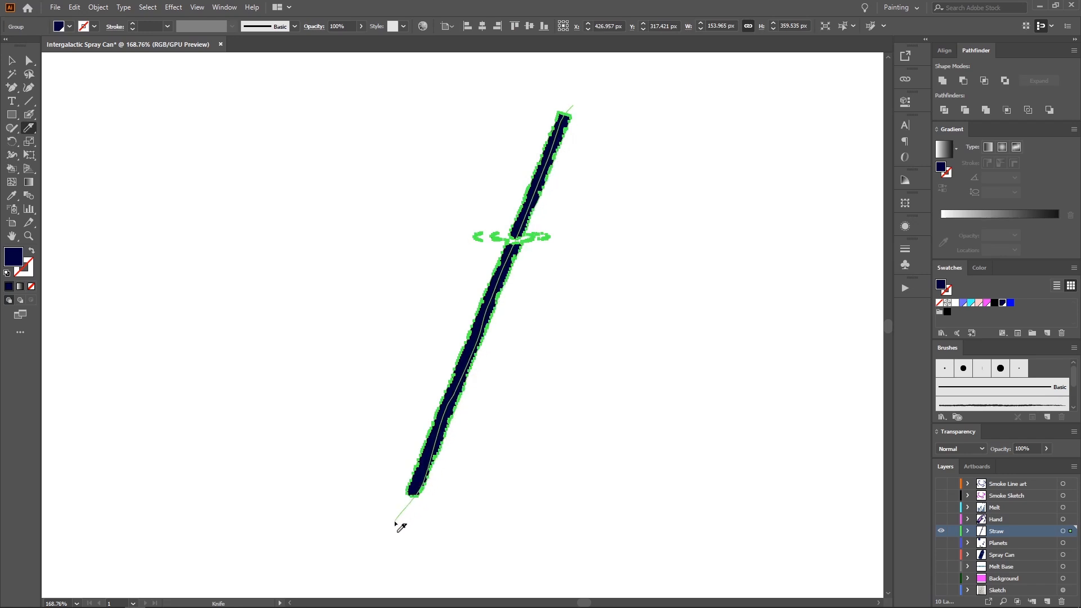
Step: Keep only the left-hand strips of the upper and lower cut straw silhouettes over the original artwork and remove the other pieces
key(a)
click(435, 469)
click(428, 448)
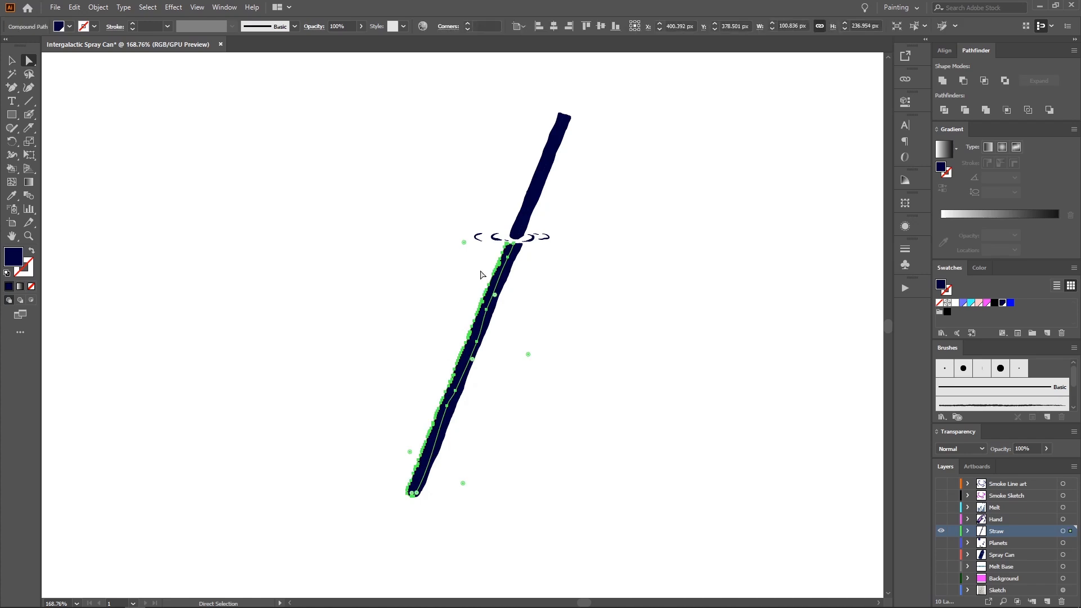
shift+click(515, 229)
key(ctrl+g)
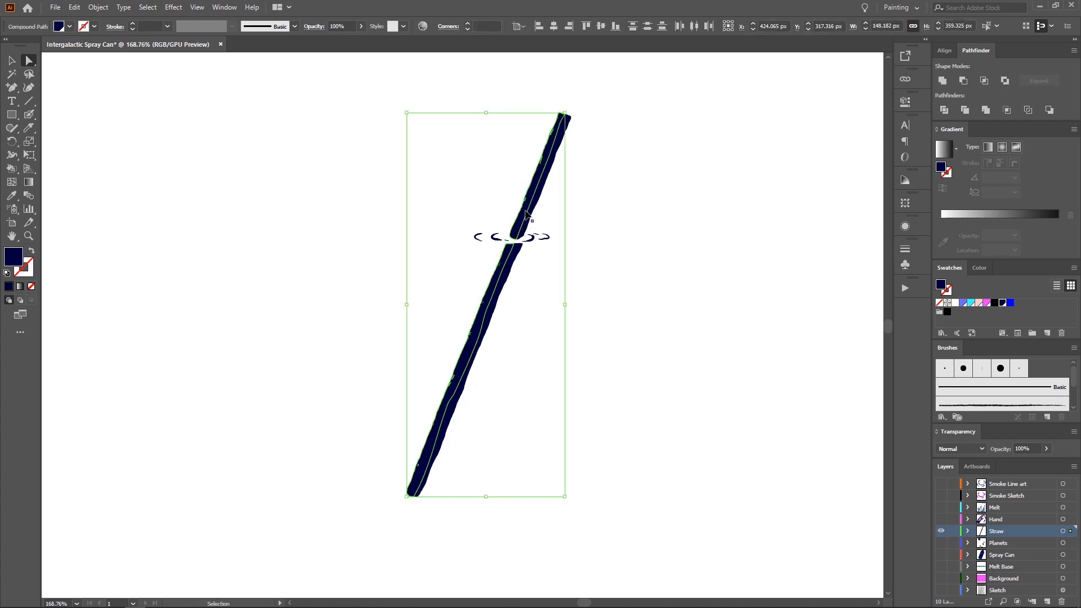
key(ctrl+shift+[)
key(ctrl+a)
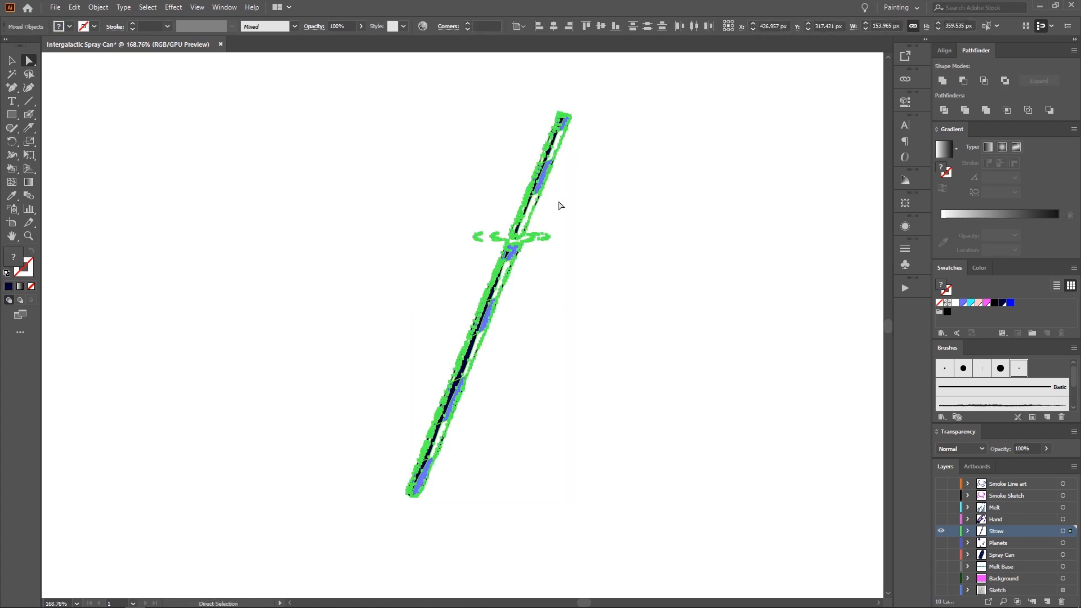
click(558, 199)
drag(562, 180, 564, 219)
click(562, 213)
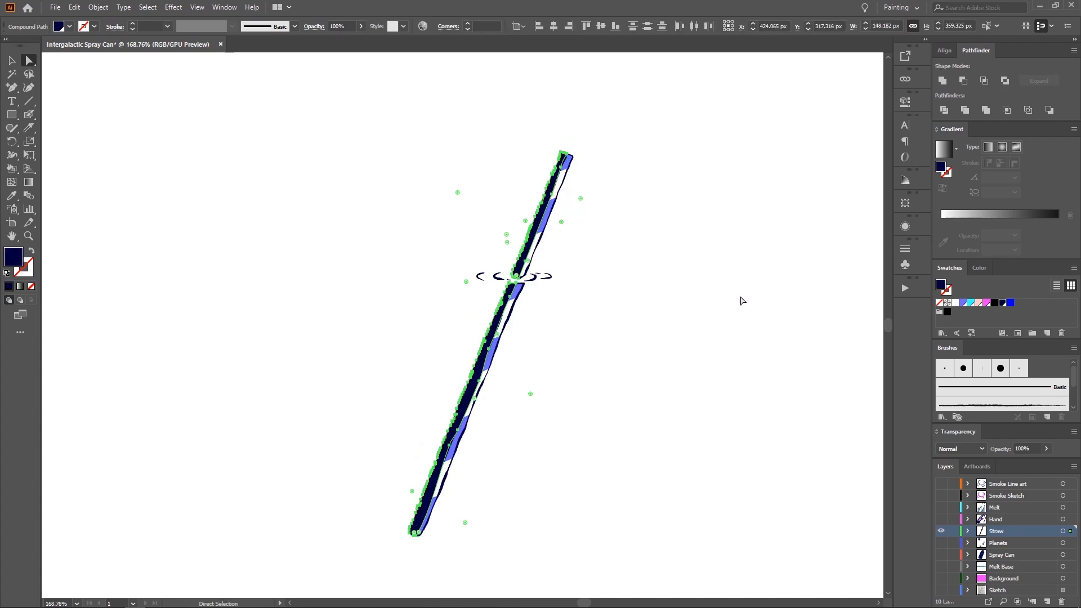
Step: Show all the layers and apply the spray can cap's 50% translucent navy shading to the straw strips
alt+click(940, 543)
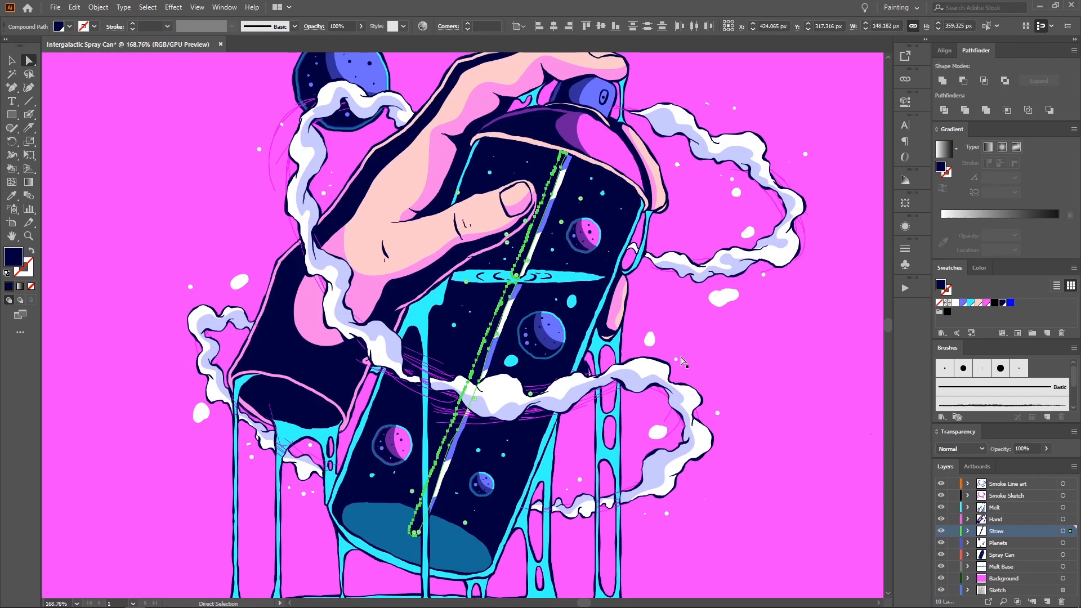
key(i)
click(570, 126)
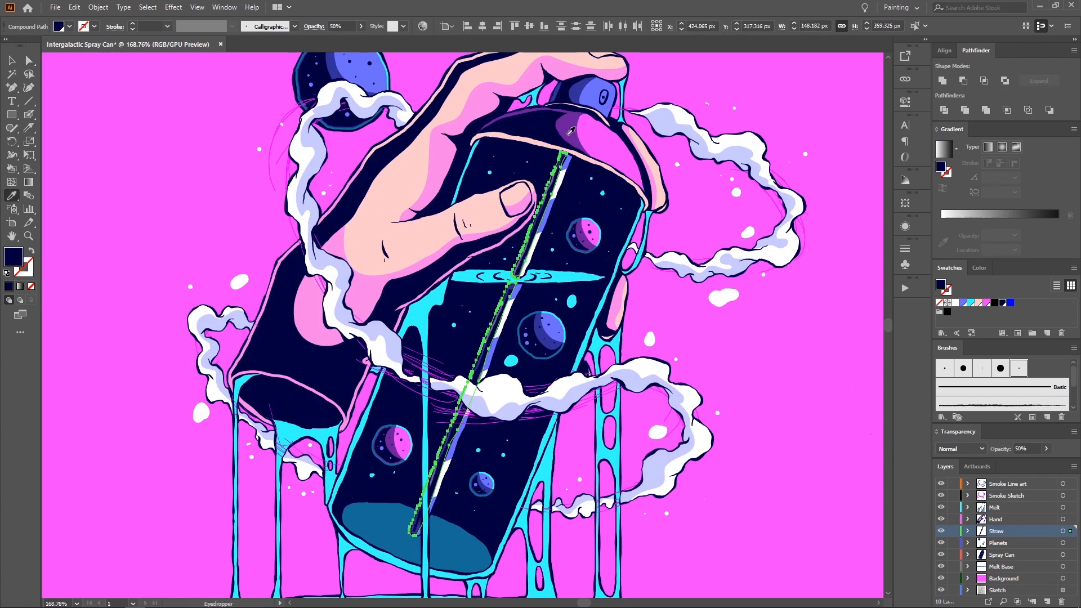
Step: Deselect the straw strips and hide the Smoke Sketch layer
drag(568, 135, 529, 154)
ctrl+click(646, 120)
drag(645, 122, 547, 163)
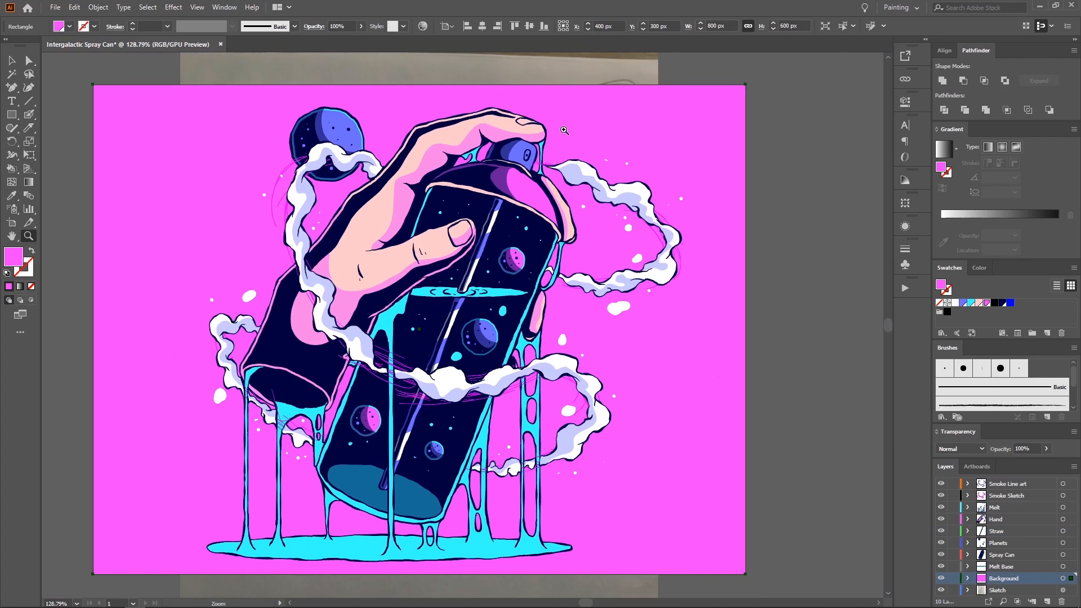
click(941, 496)
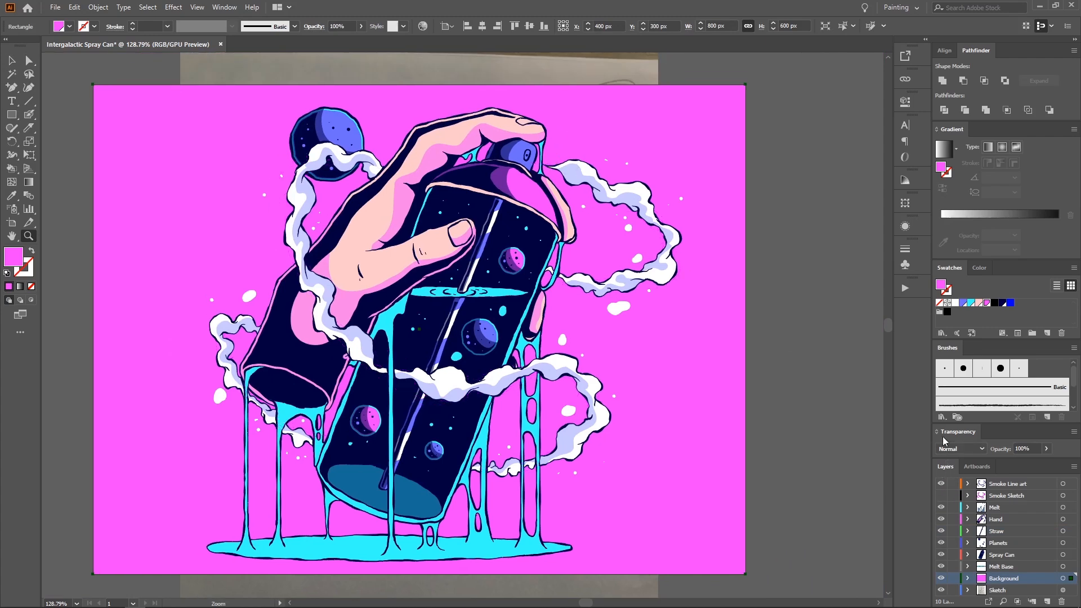
Step: Examine the full illustration's colours and shading with the smoke sketch hidden
click(794, 272)
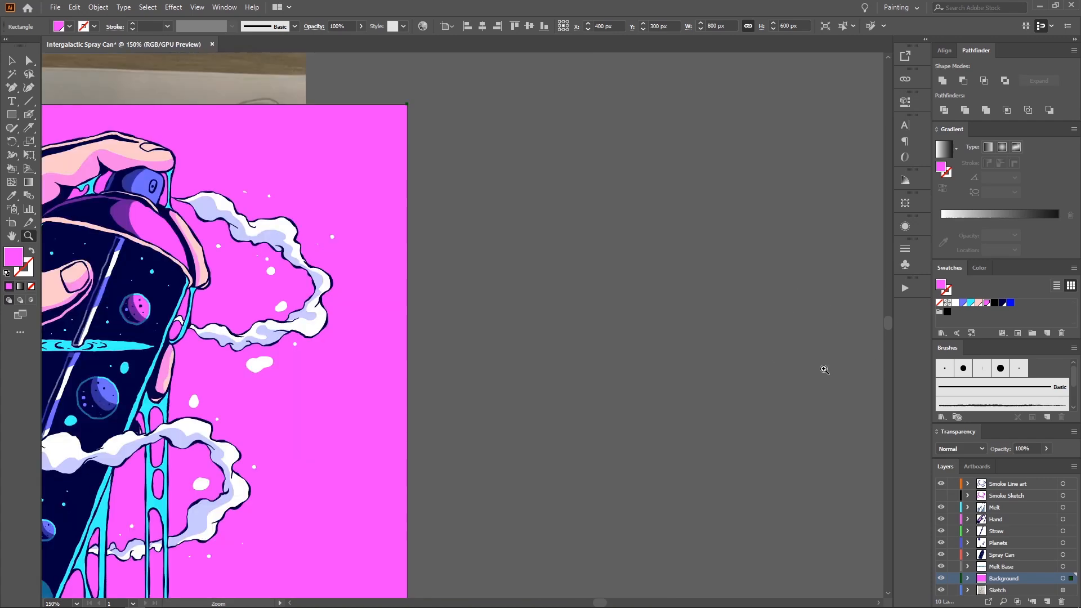
drag(337, 280, 771, 179)
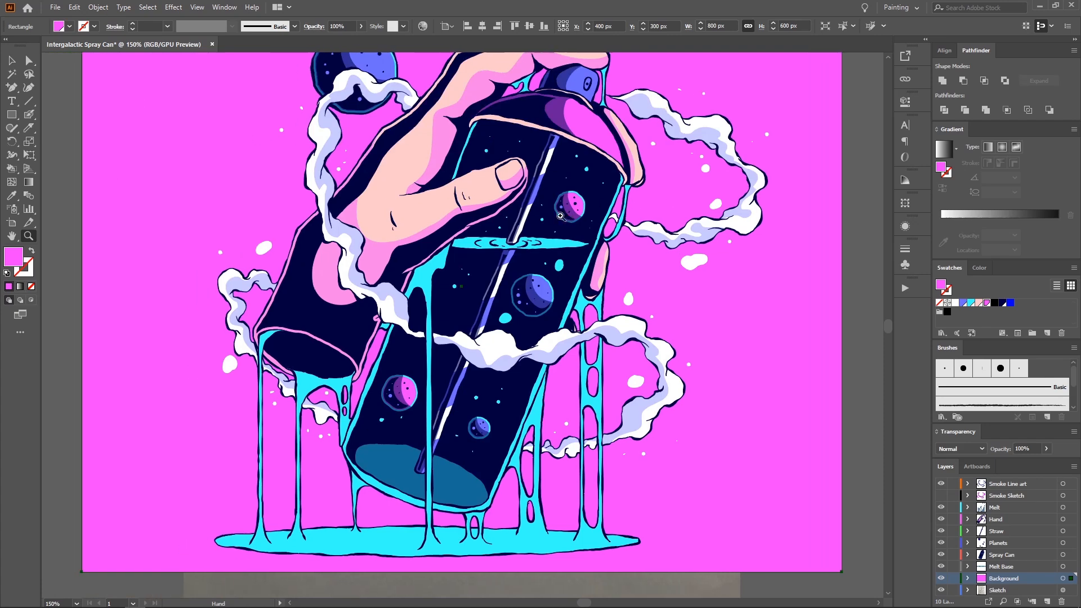
drag(544, 218, 485, 235)
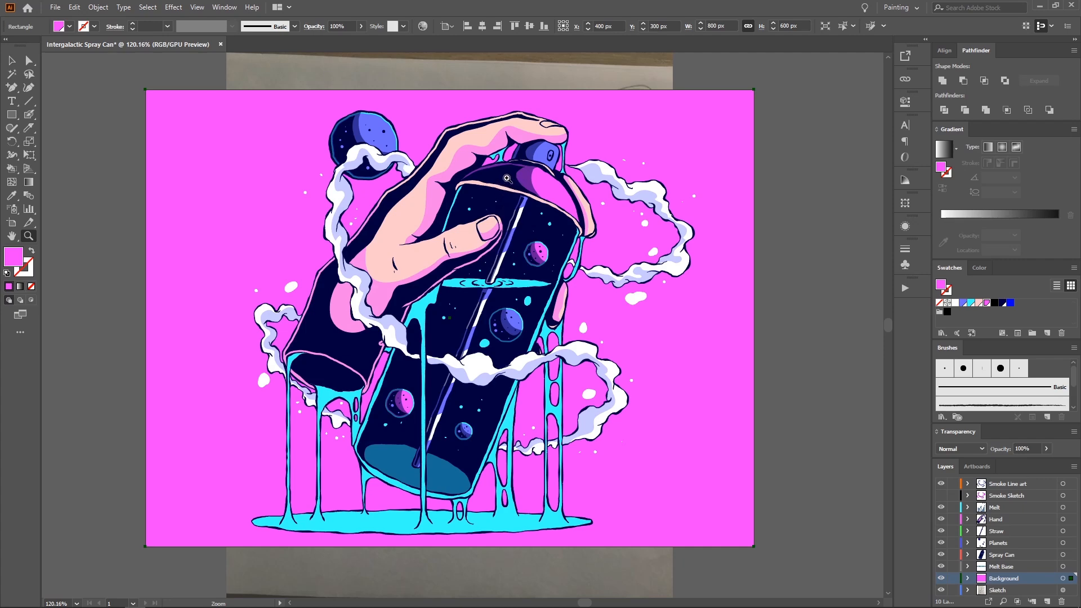
click(797, 275)
drag(432, 289, 614, 226)
drag(614, 227, 677, 202)
key(v)
click(757, 177)
drag(601, 200, 621, 248)
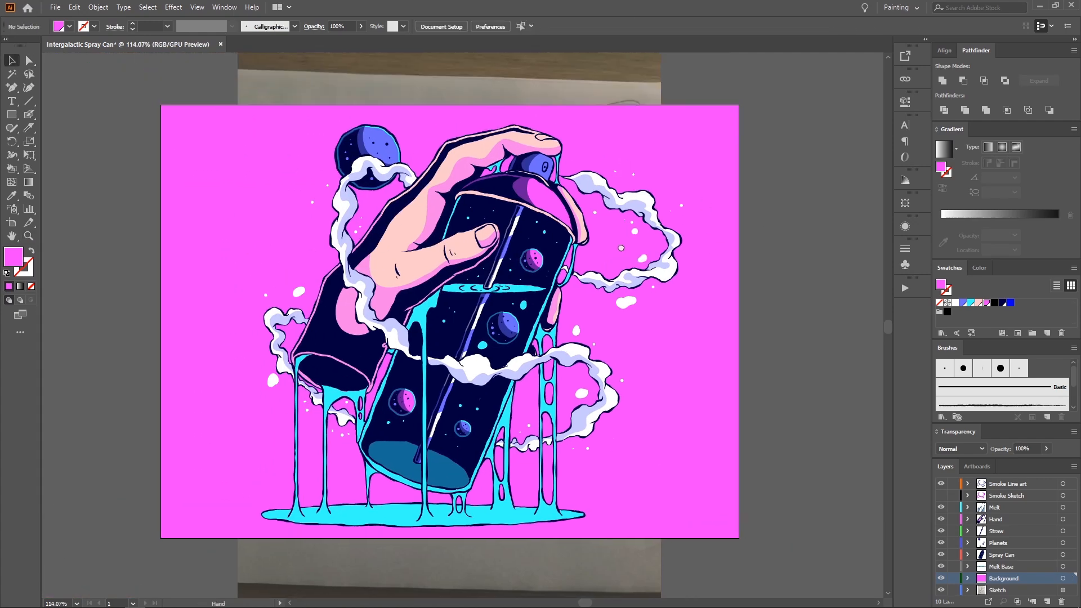
key(z)
drag(497, 236, 528, 237)
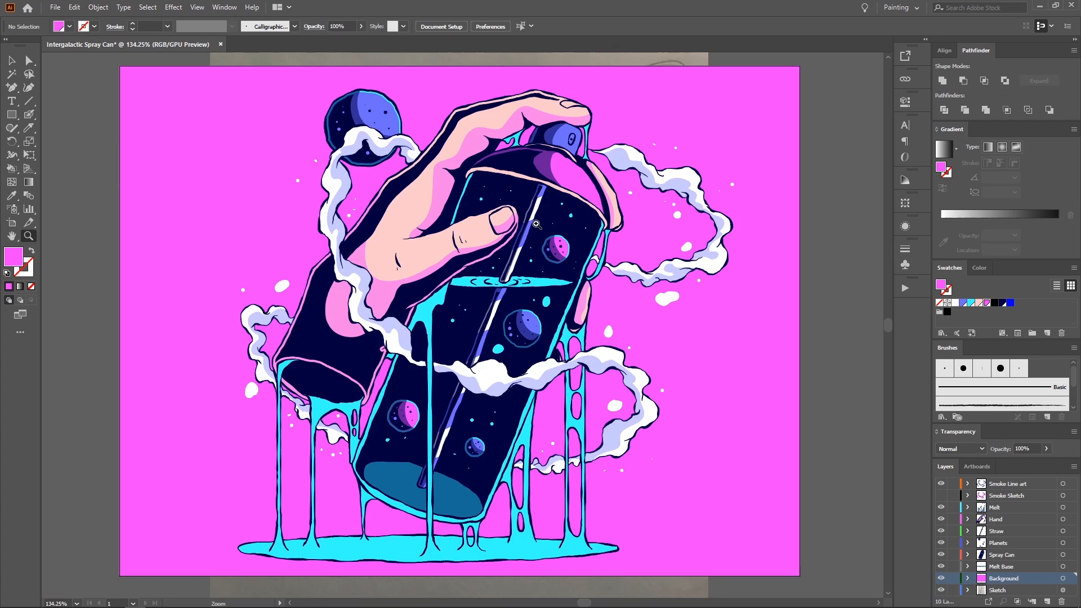
drag(536, 224, 514, 236)
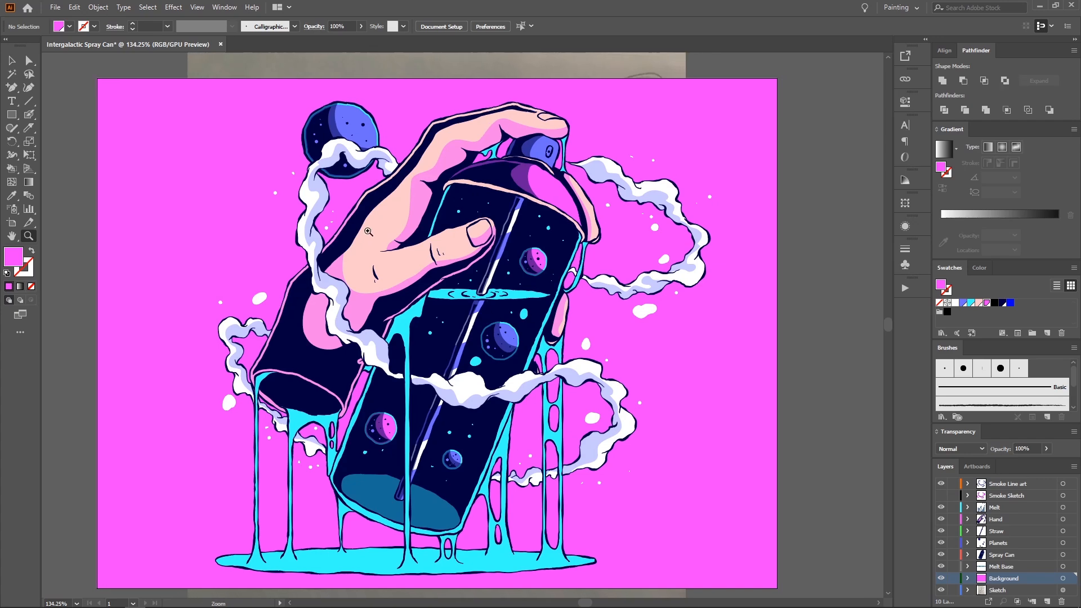
Step: Inspect the hand's skin fill, its translucent pink shading and the can body's shapes
key(v)
click(377, 250)
key(a)
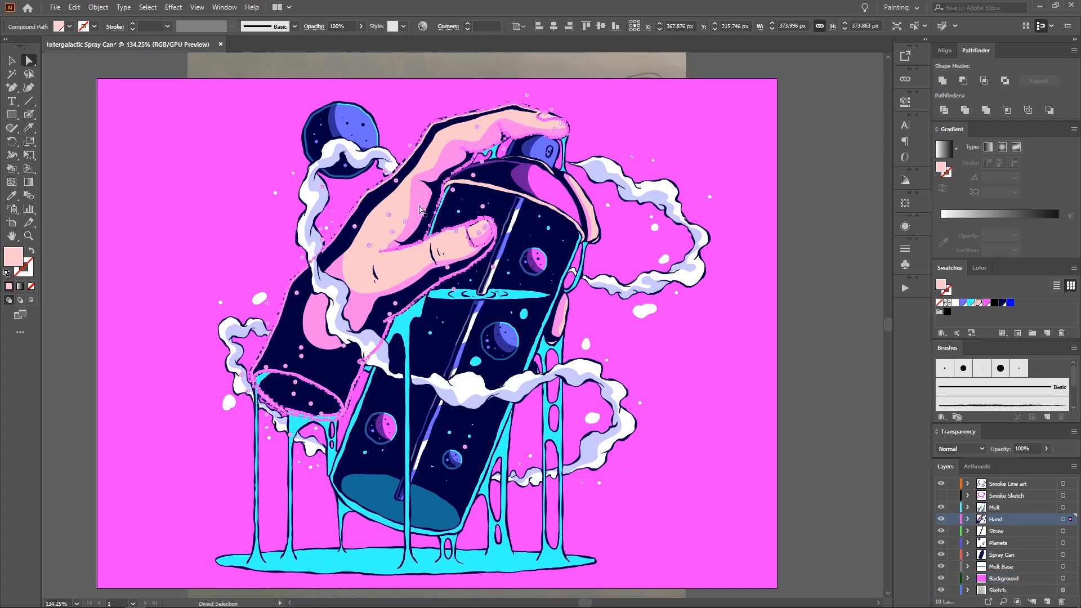
click(419, 210)
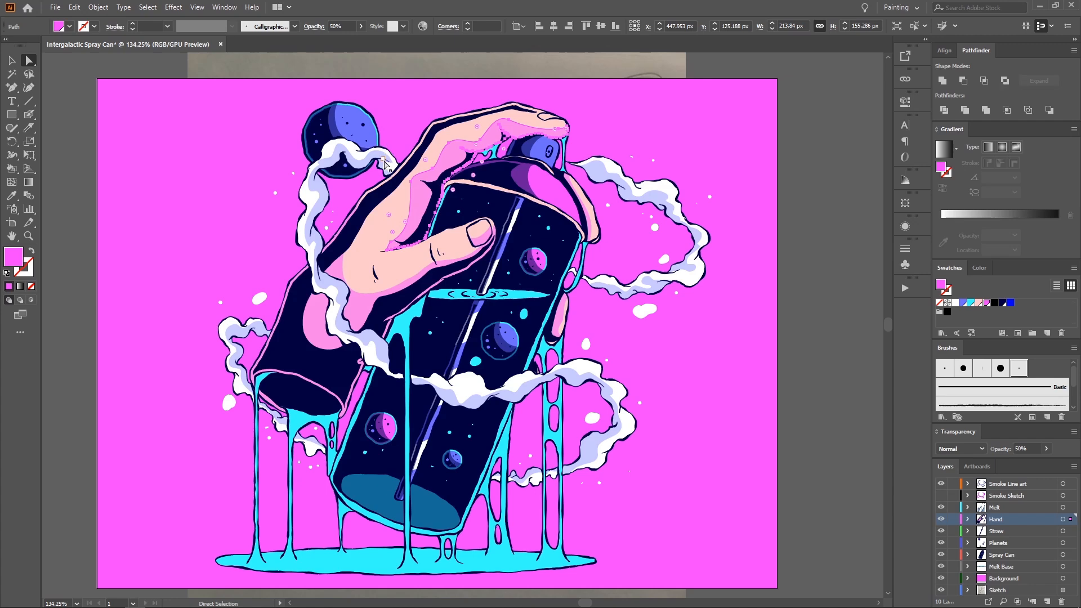
drag(386, 149, 352, 108)
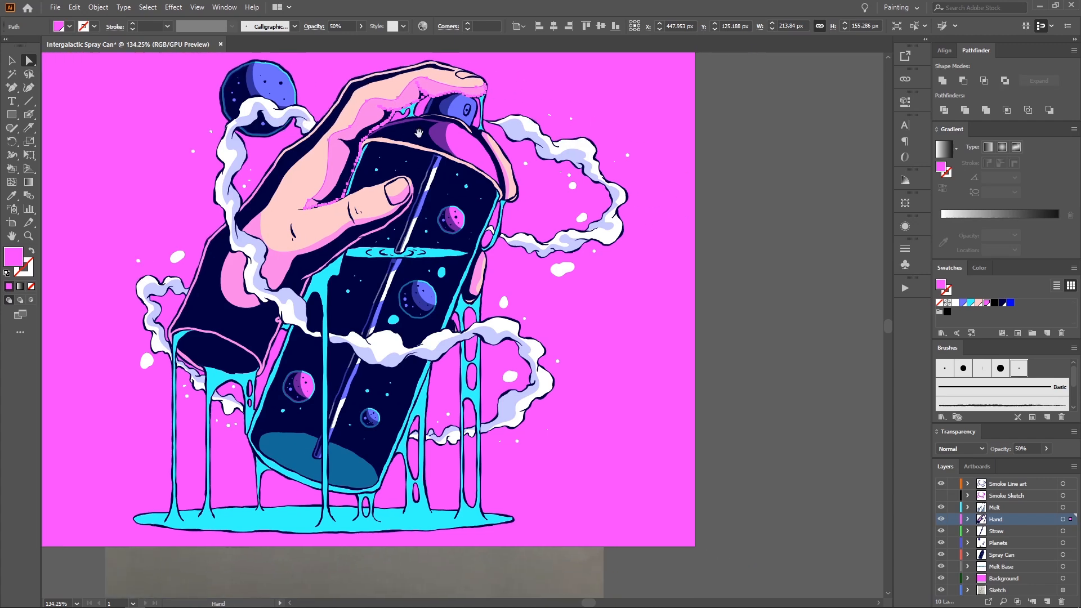
drag(370, 244, 446, 194)
mouse_move(500, 174)
mouse_down()
mouse_move(495, 208)
mouse_move(456, 214)
mouse_move(495, 231)
mouse_move(552, 229)
mouse_move(450, 229)
mouse_move(505, 226)
mouse_move(493, 242)
mouse_move(476, 222)
mouse_move(488, 234)
mouse_up()
key(a)
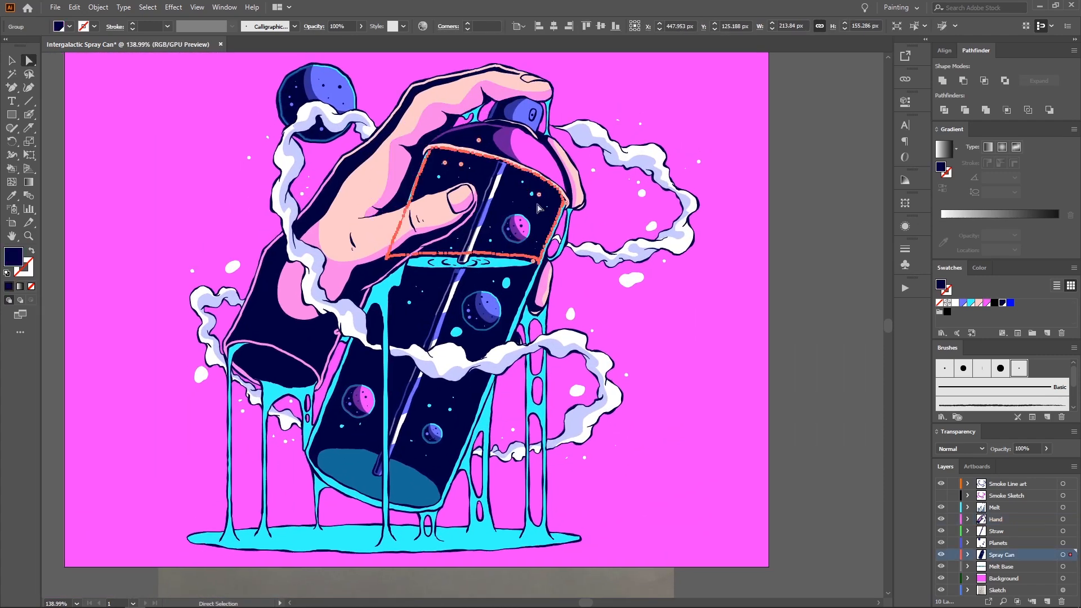
click(498, 290)
click(604, 322)
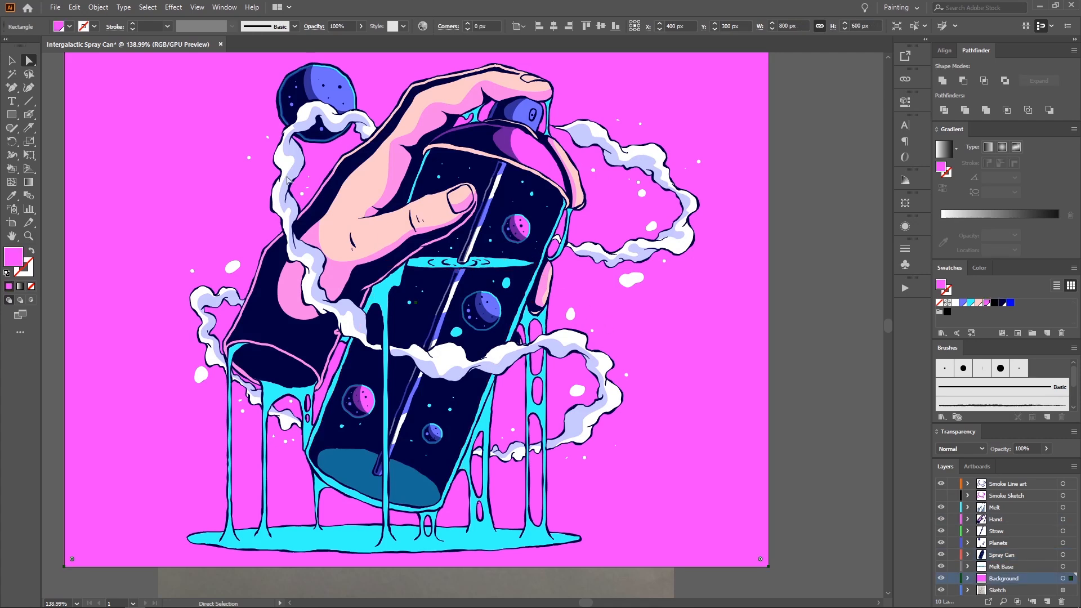
Step: Draw a narrow vertical rectangle about 18 × 405 px over the can and fill it with the smoke's white
key(m)
drag(463, 330, 484, 545)
key(i)
click(594, 417)
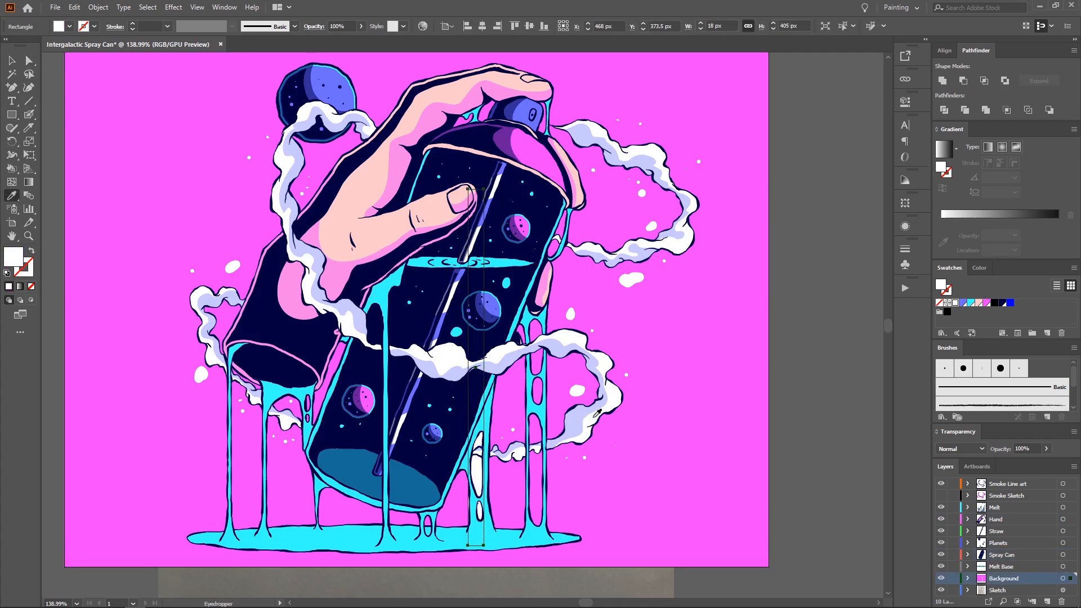
Step: Isolate the Spray Can layer and move the white rectangle onto it by cutting and pasting
key(ctrl+shift+a)
key(v)
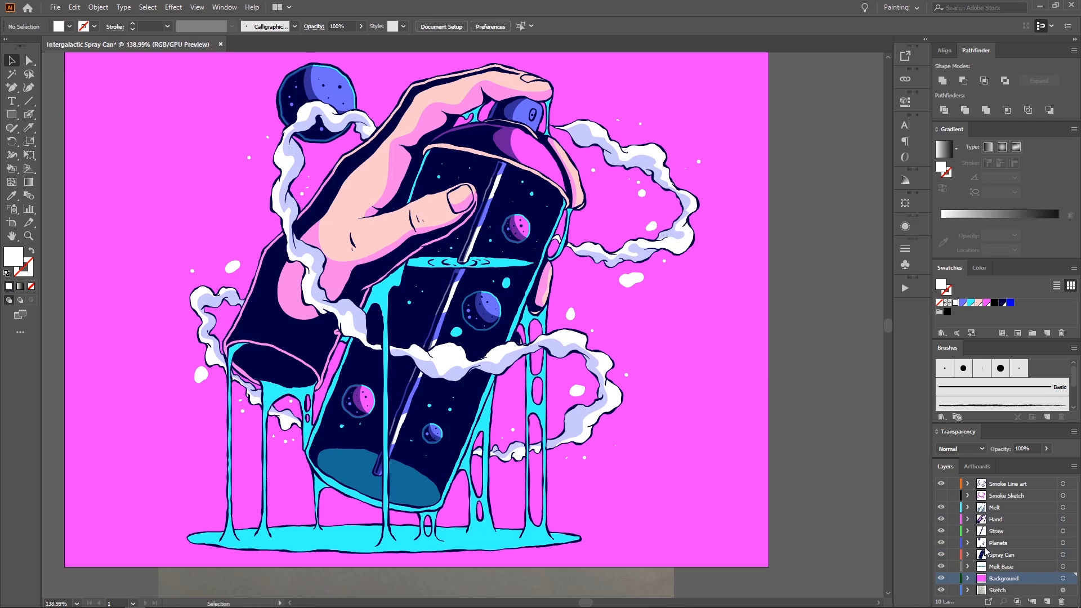
alt+click(941, 555)
key(ctrl+v)
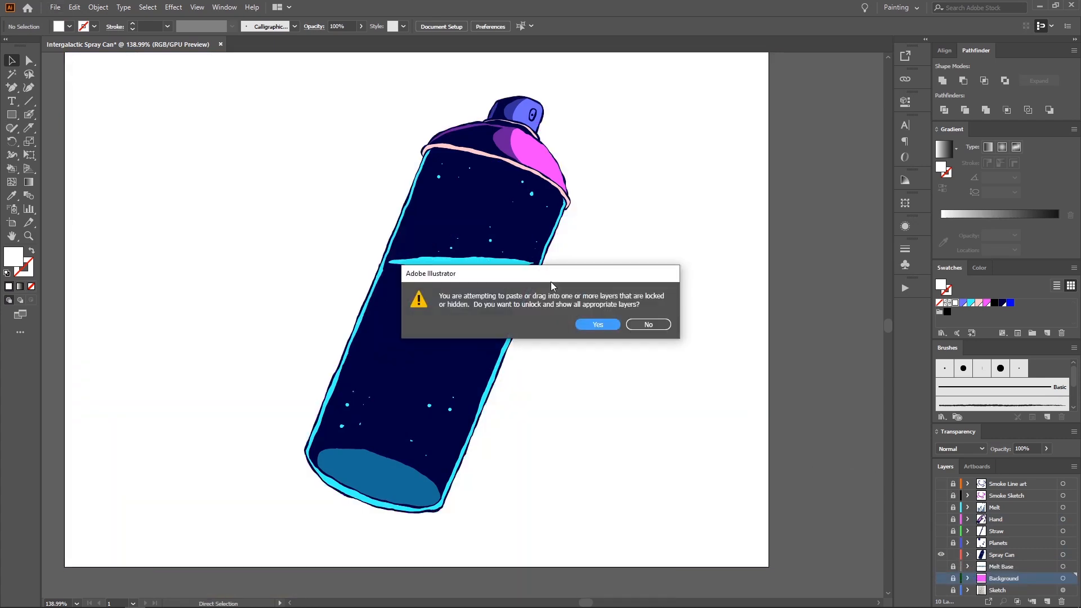
click(629, 315)
key(ctrl+v)
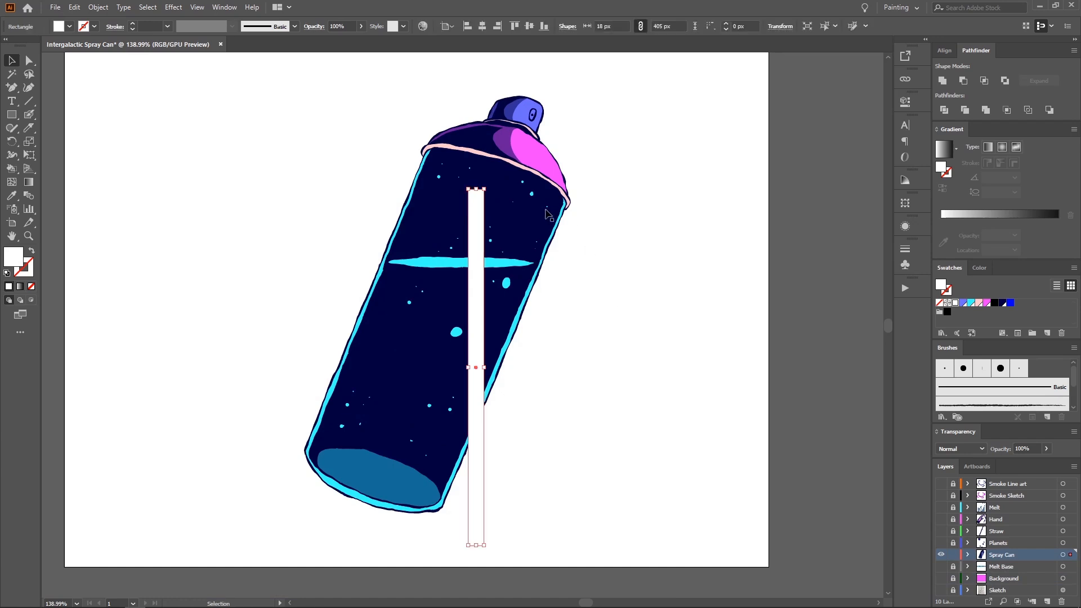
Step: Tilt the white rectangle parallel to the can's right edge as a trial highlight, and delete it
mouse_move(489, 186)
mouse_down()
mouse_move(552, 244)
mouse_move(526, 232)
mouse_up()
click(633, 203)
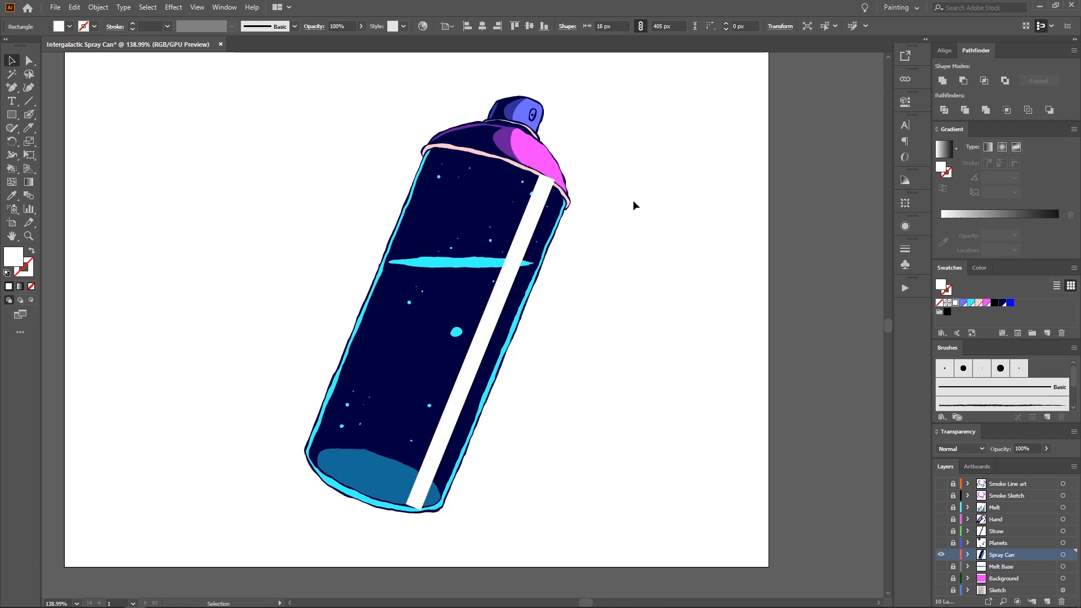
click(935, 531)
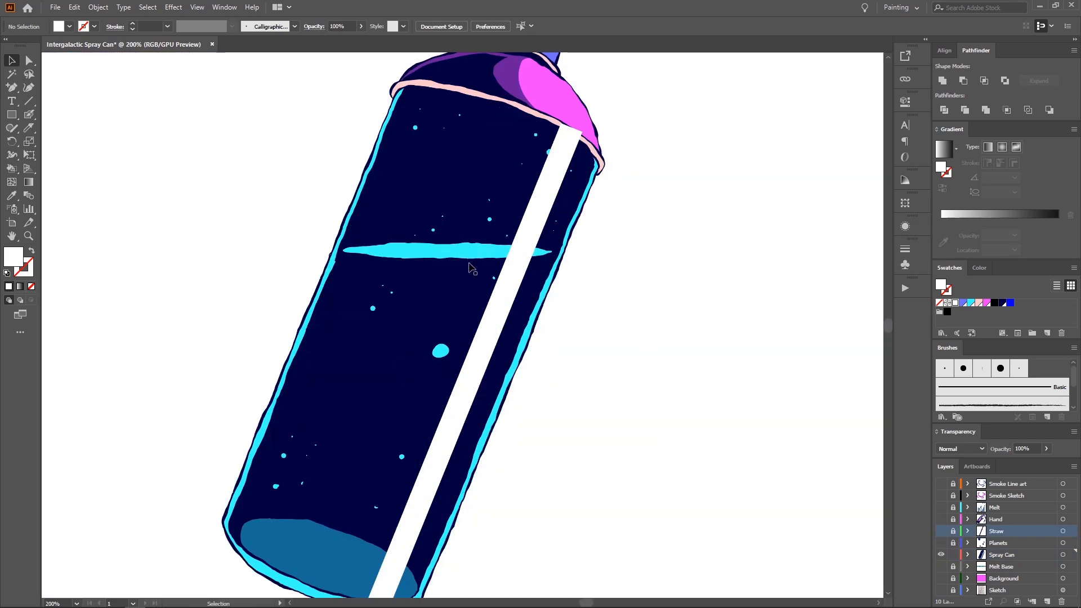
click(498, 304)
key(Delete)
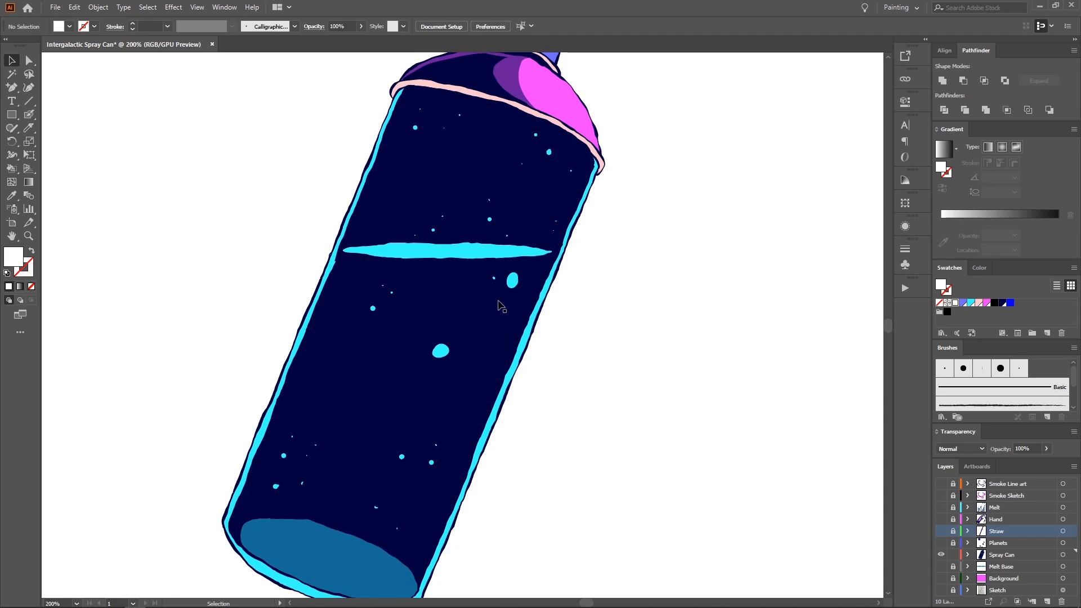
Step: Show all the hidden layers again and unlock them for editing
key(ctrl+1)
alt+click(939, 532)
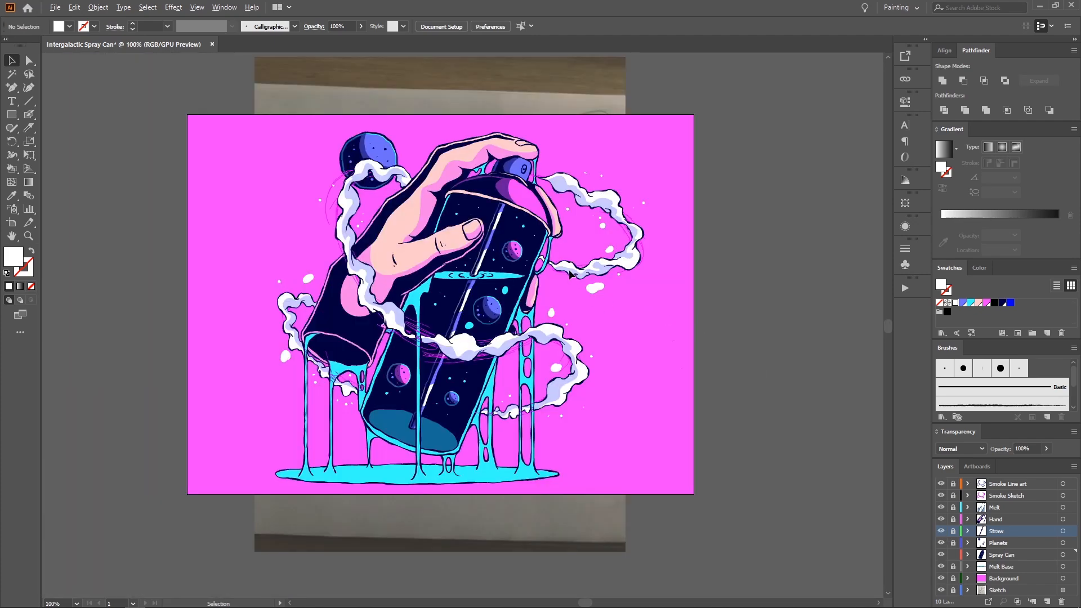
scroll(570, 274, up, 1)
scroll(564, 253, up, 1)
drag(736, 412, 787, 375)
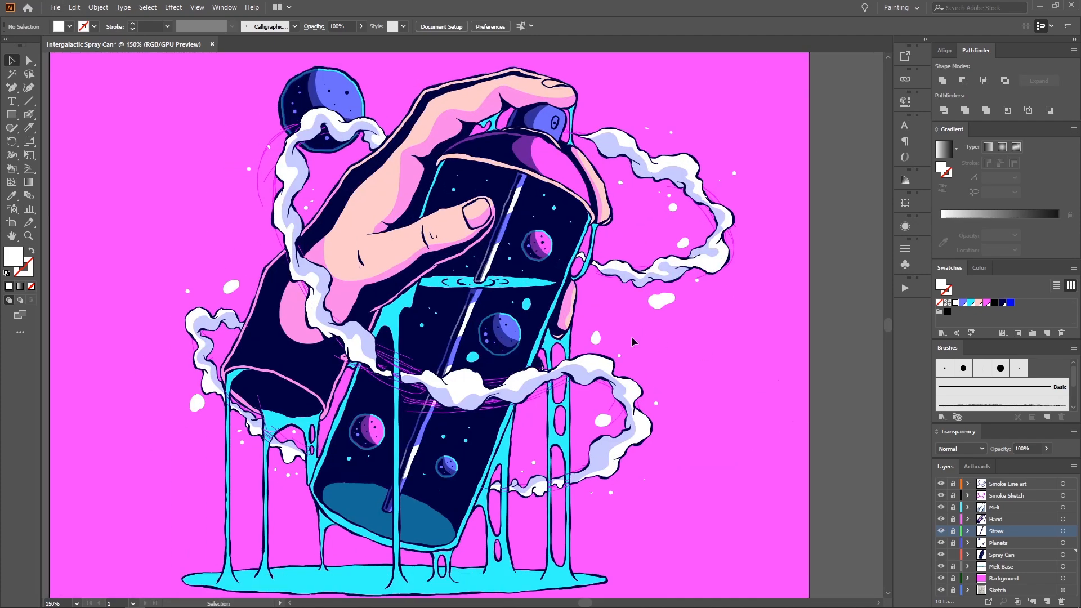
key(a)
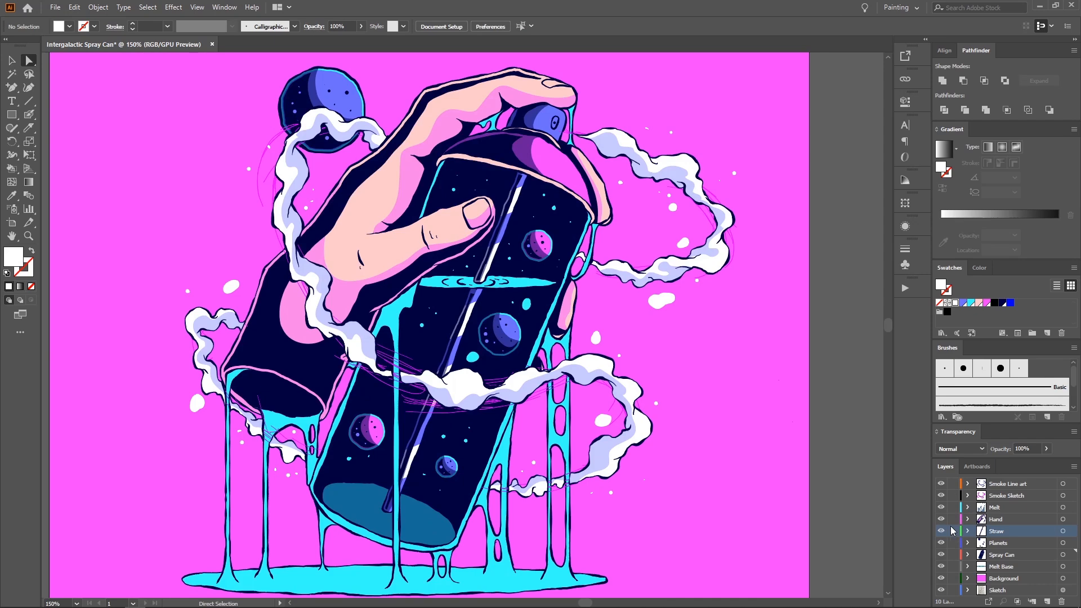
Step: Try recolouring every white-filled shape with a new global swatch of R 255, G 231, B 189
click(625, 271)
click(924, 27)
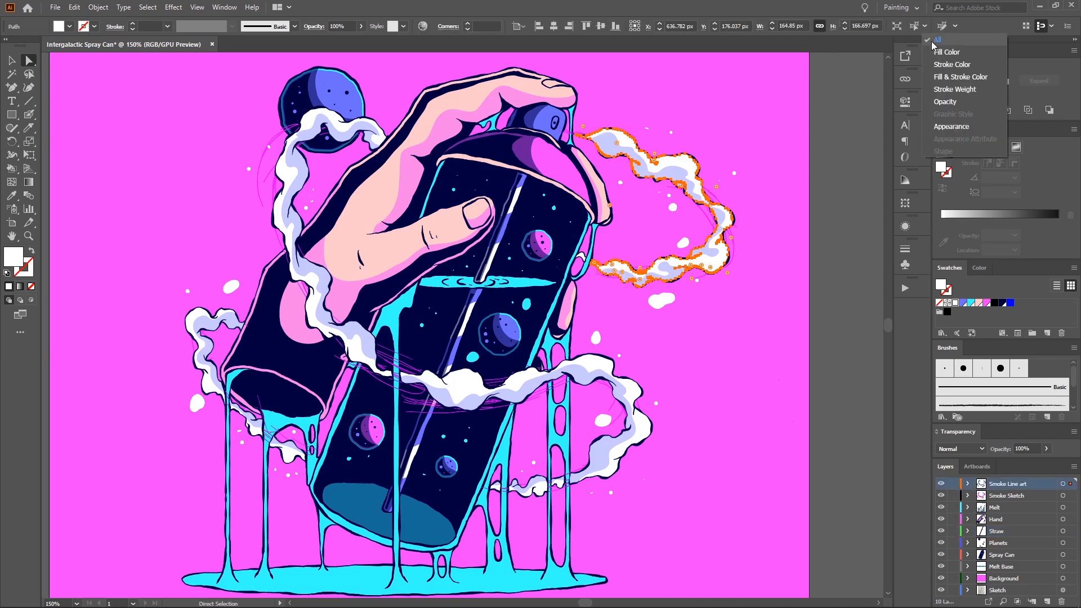
click(941, 53)
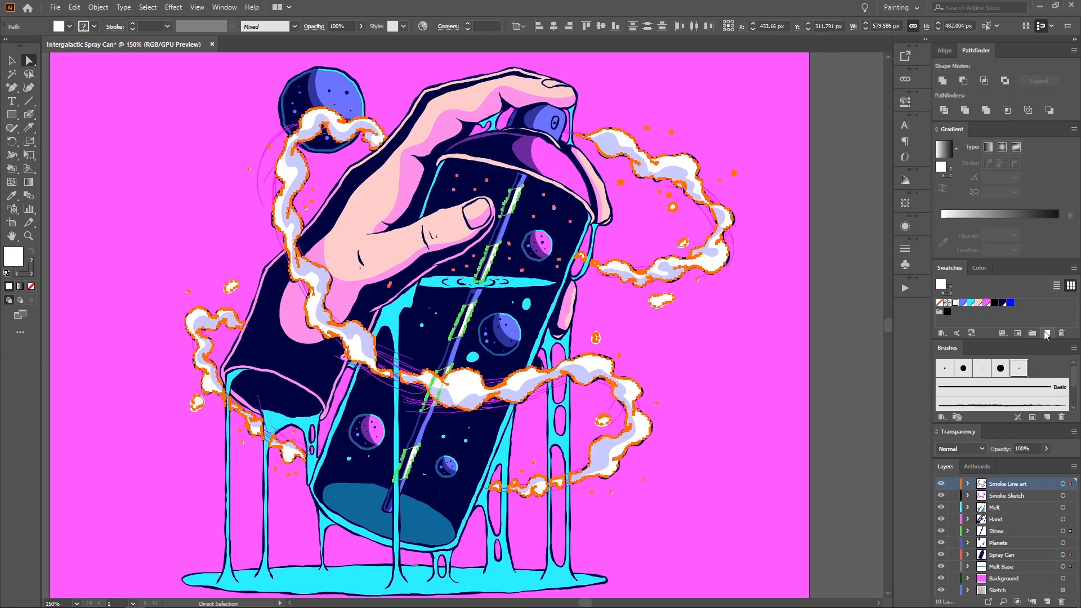
click(1017, 333)
drag(570, 302, 577, 291)
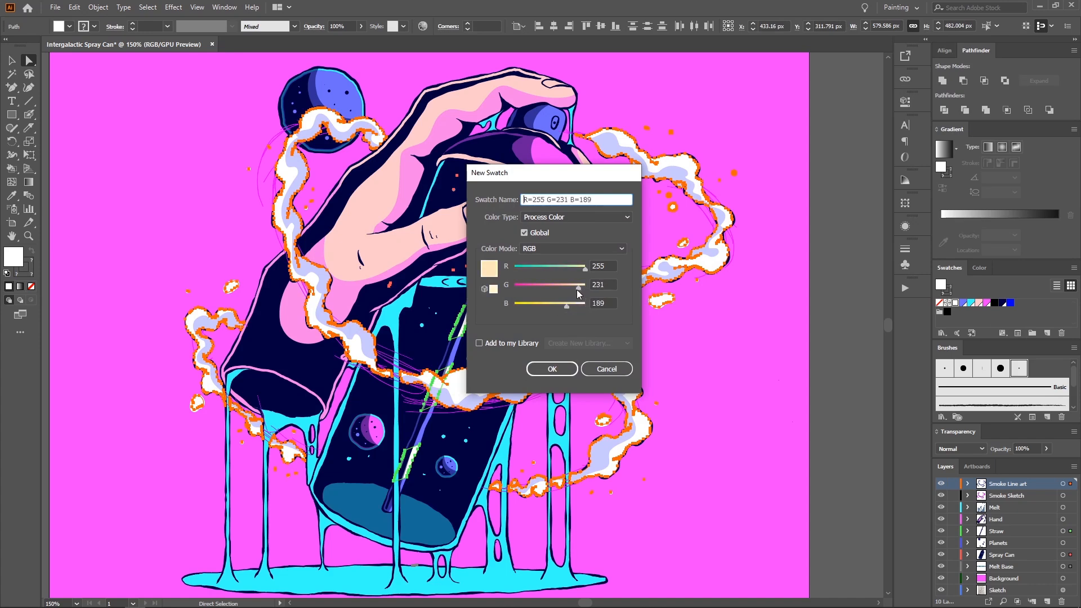
click(562, 366)
key(v)
click(735, 352)
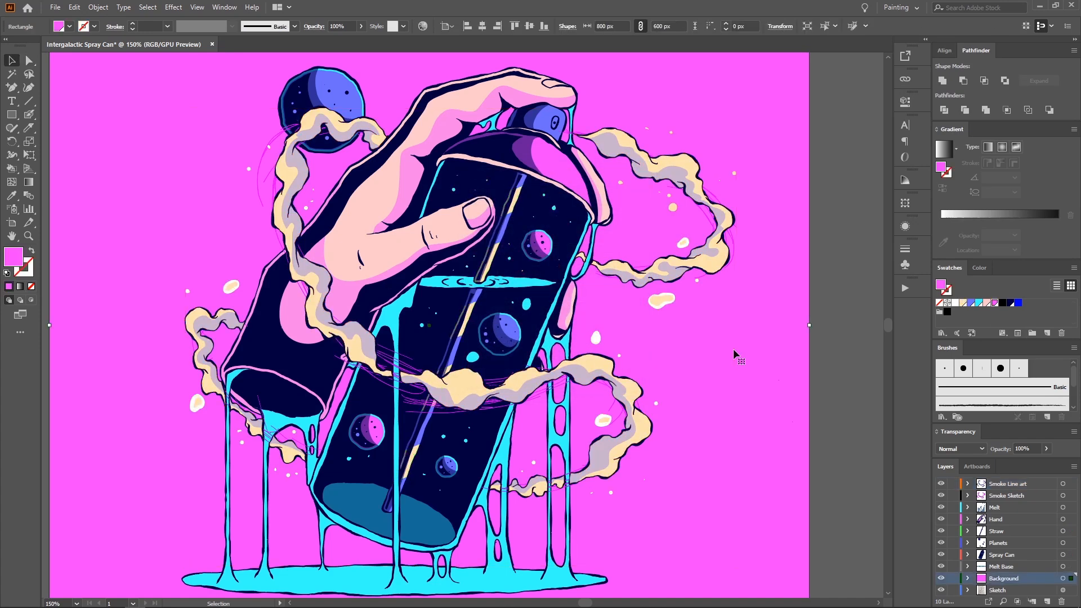
Step: Undo the cream recolouring of the white shapes and clear the selection
scroll(733, 349, down, 1)
key(ctrl+z)
key(ctrl+z)
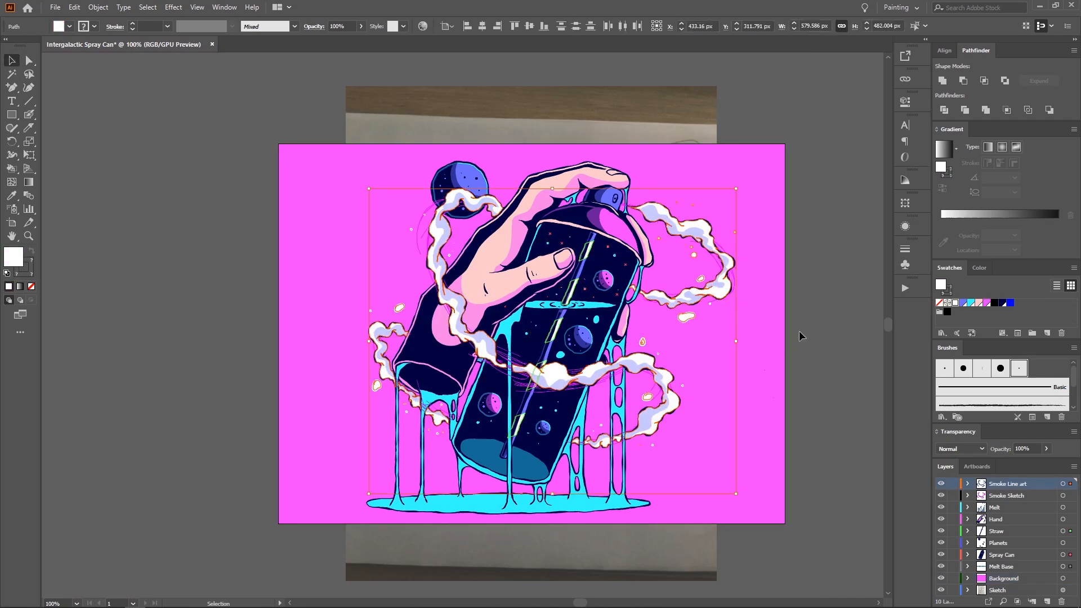
key(ctrl+shift+a)
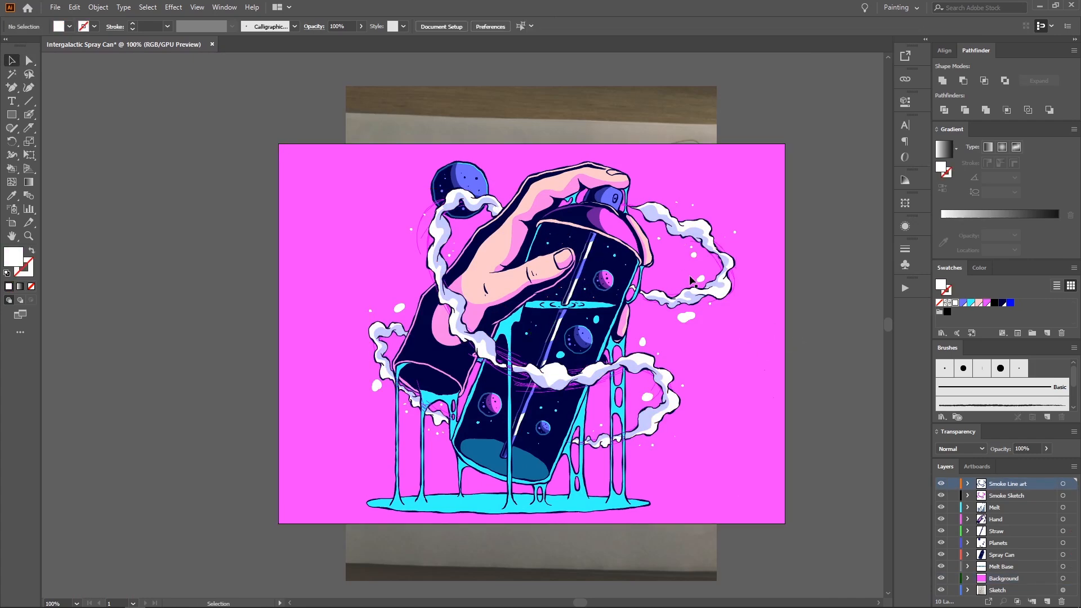
Step: Isolate the Planets layer, cut the large planet above the hand from it, and show all the layers again
click(941, 495)
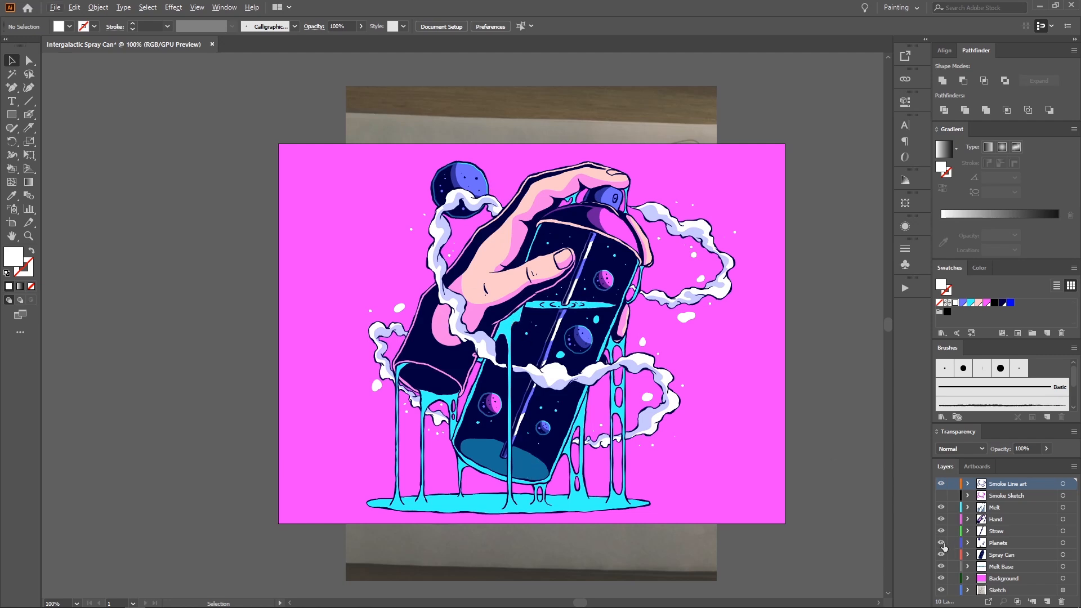
key(v)
click(464, 178)
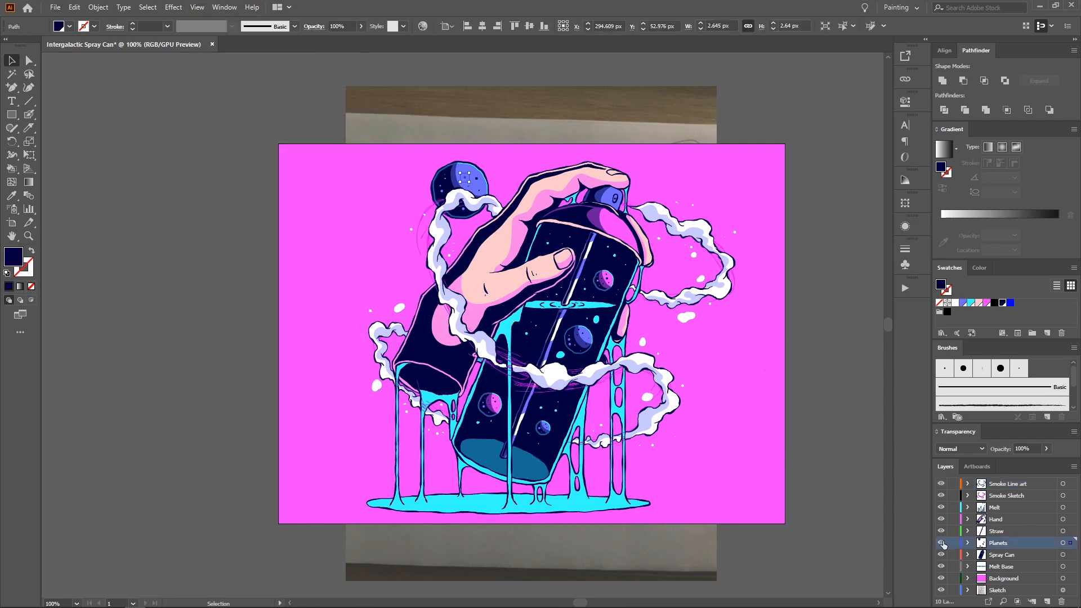
alt+click(940, 542)
key(a)
drag(394, 158, 533, 255)
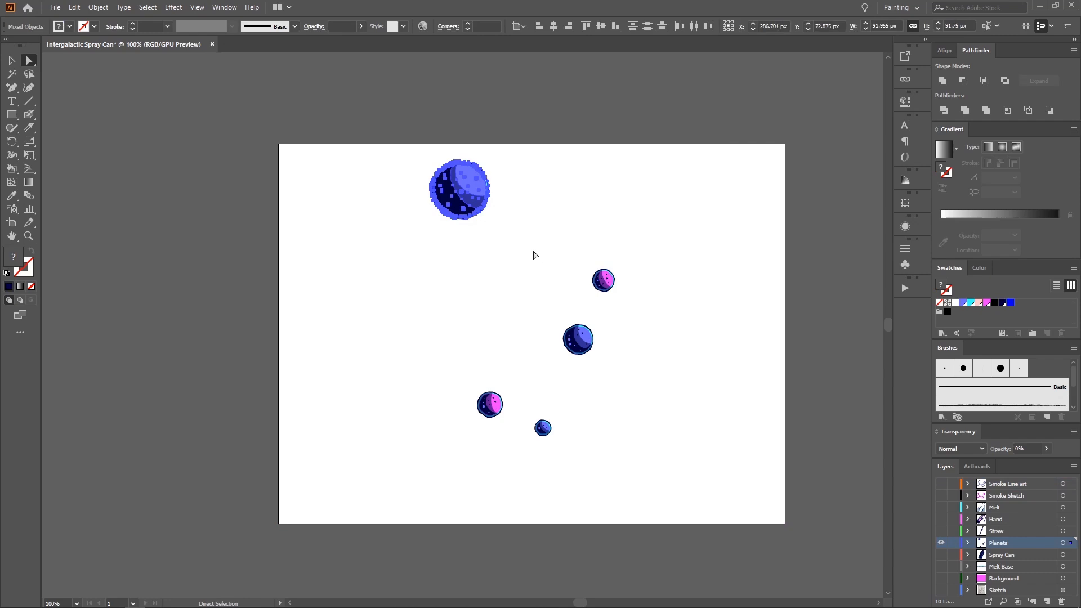
key(Delete)
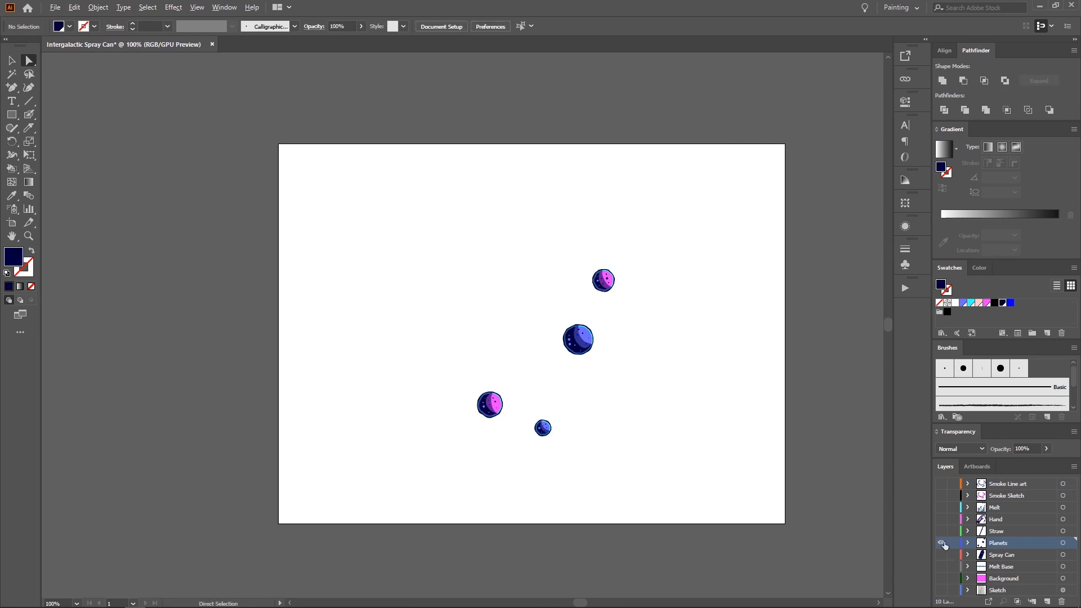
alt+click(941, 543)
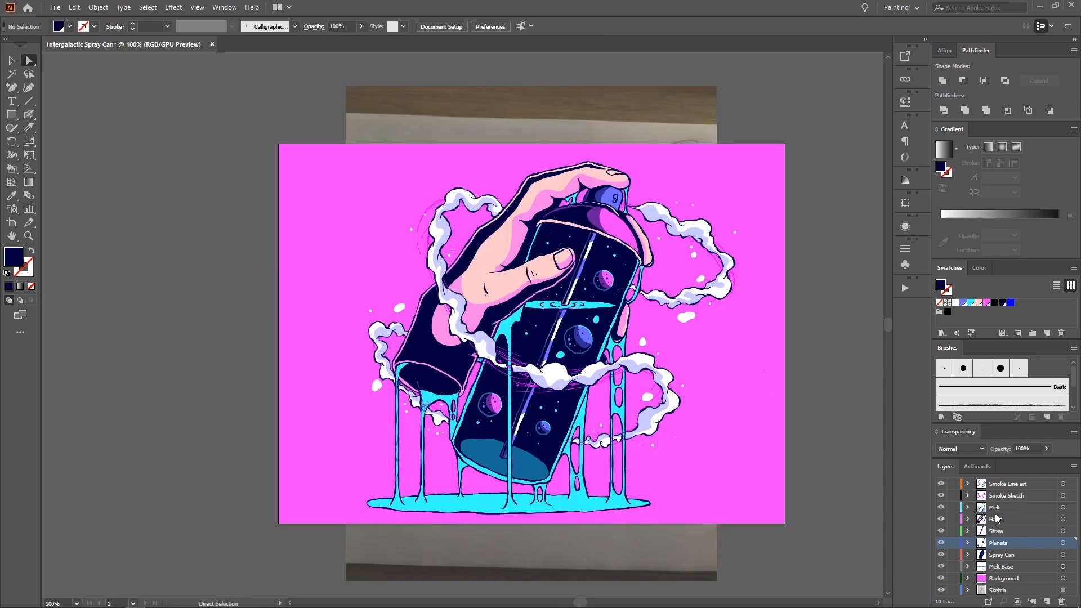
Step: Create a new top layer named Planet and paste the large planet in place on it
click(1047, 600)
double_click(1007, 485)
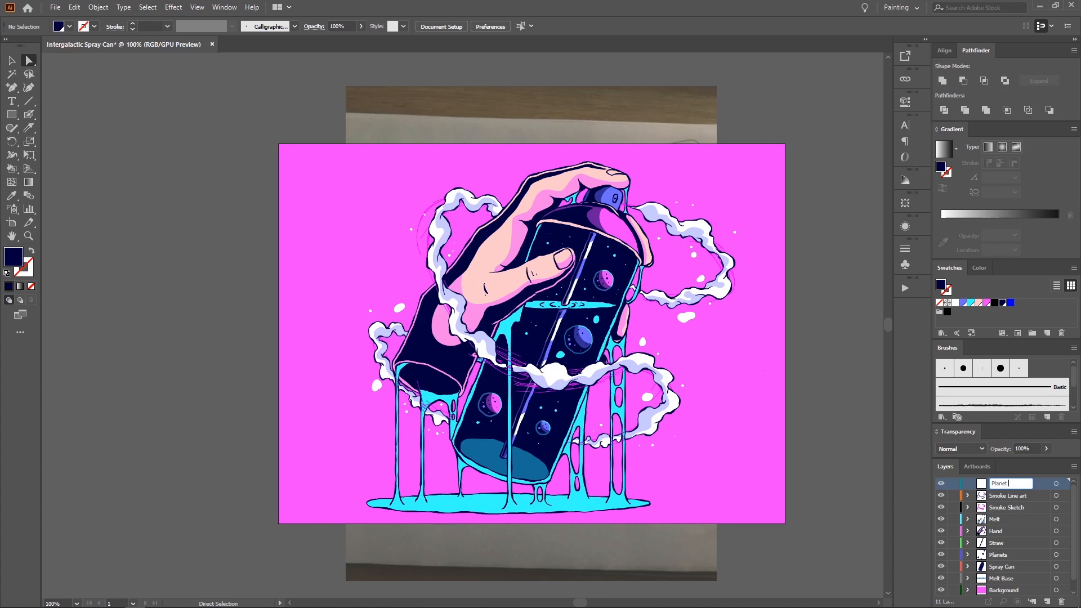
text(Planet)
key(Return)
key(ctrl+f)
key(v)
click(808, 322)
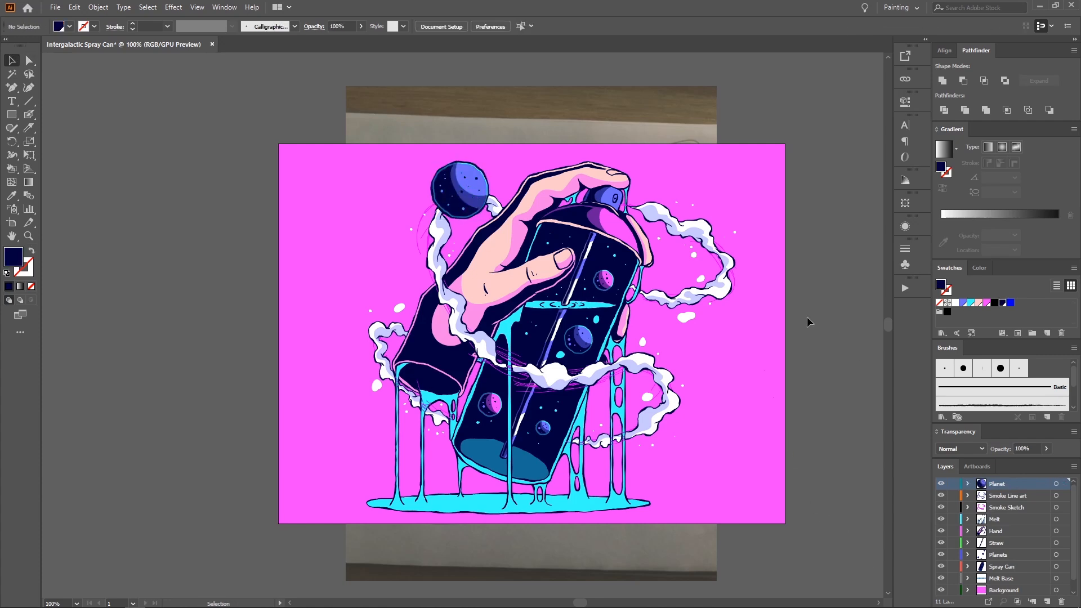
Step: Hide the Smoke Sketch layer
drag(808, 319, 795, 311)
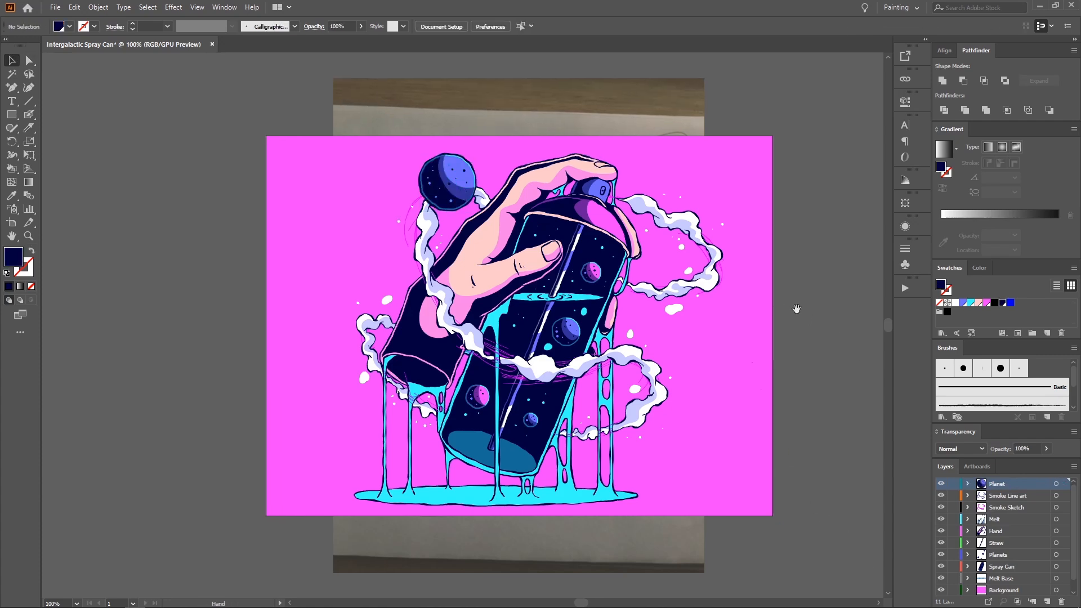
click(942, 508)
key(z)
drag(628, 291, 643, 288)
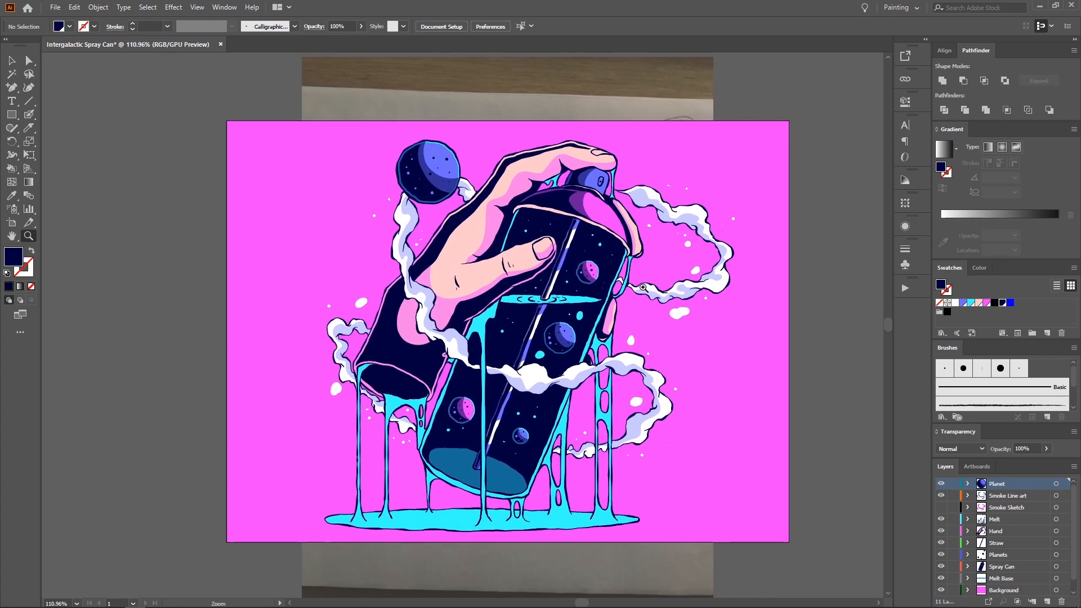
Step: Stretch the cyan melt puddle to about 536 px wide and centre it horizontally on the artboard
key(v)
click(630, 522)
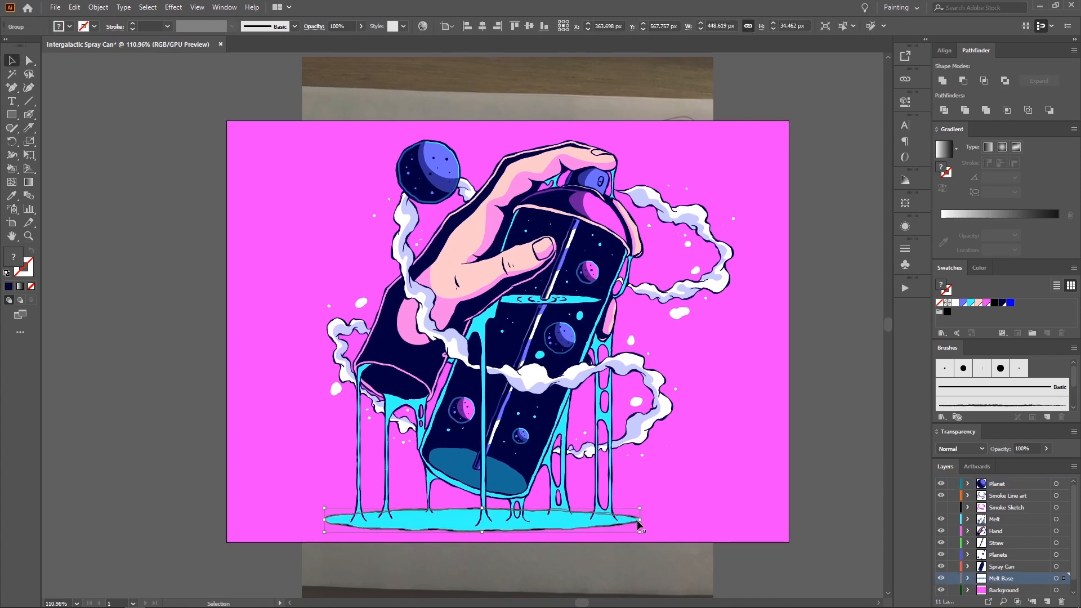
drag(640, 521, 708, 517)
click(826, 466)
key(z)
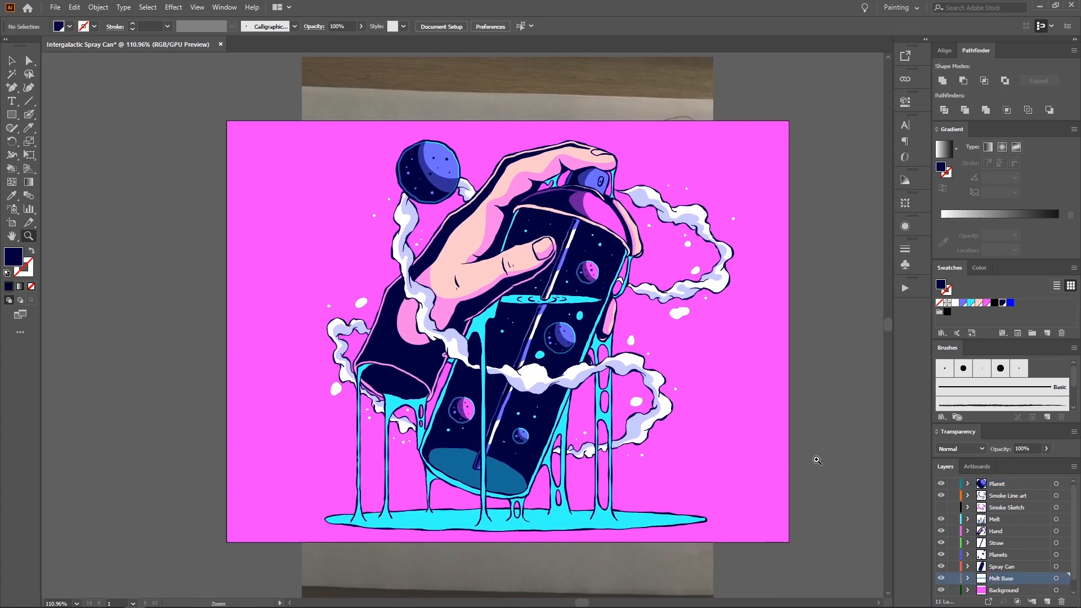
mouse_move(816, 459)
mouse_down()
mouse_move(771, 456)
mouse_move(802, 457)
mouse_up()
key(v)
key(ctrl+z)
key(z)
drag(653, 496, 720, 514)
key(v)
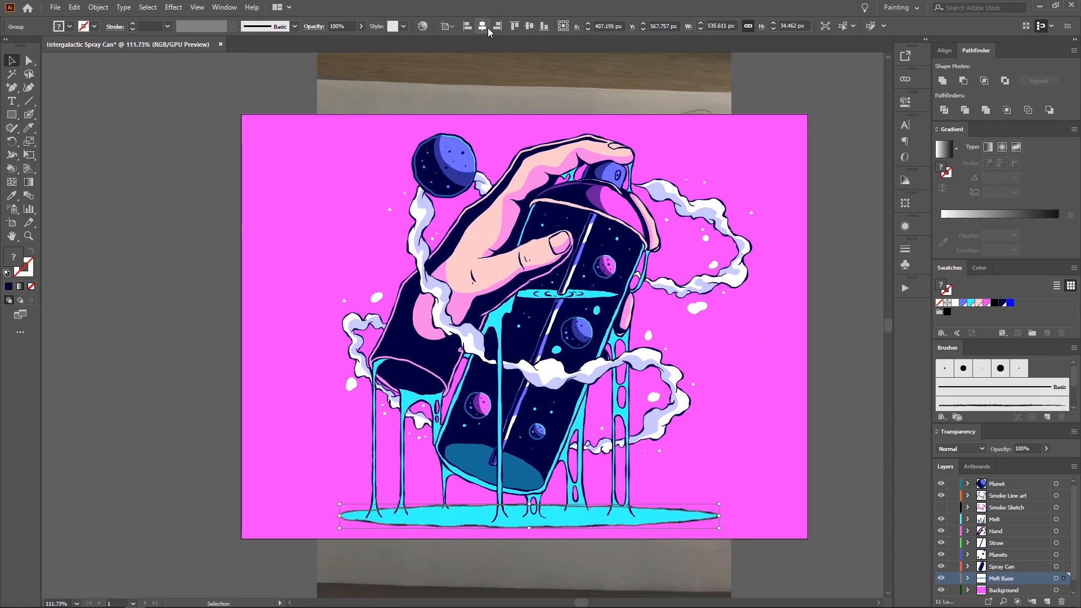
click(488, 26)
click(852, 290)
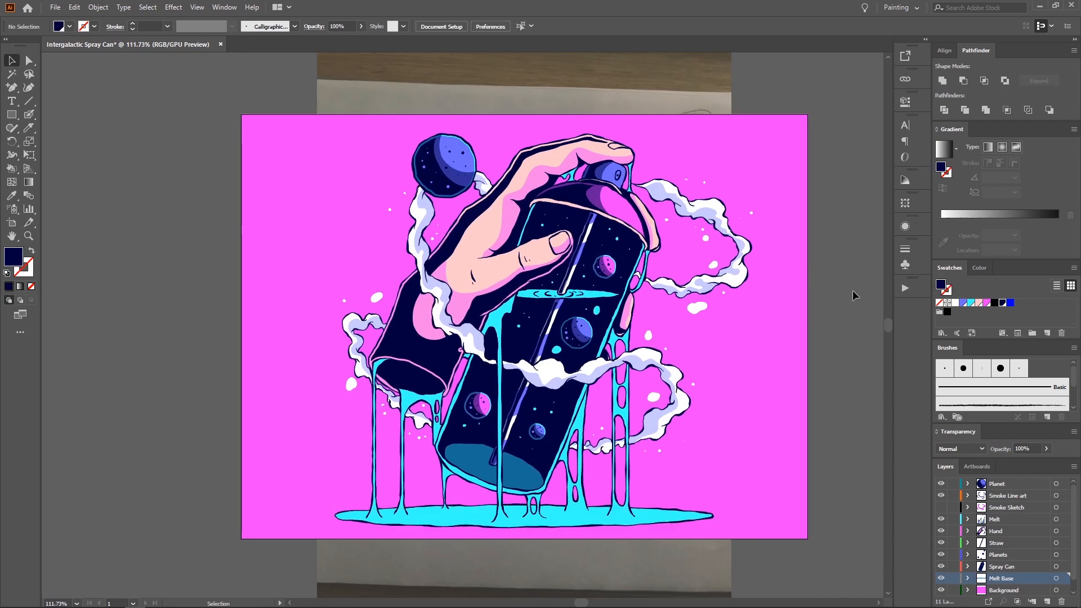
Step: Paint small white specks around the smoke trails with the Blob Brush on the Smoke Line art layer, using the existing droplets' white
scroll(853, 290, right, 2)
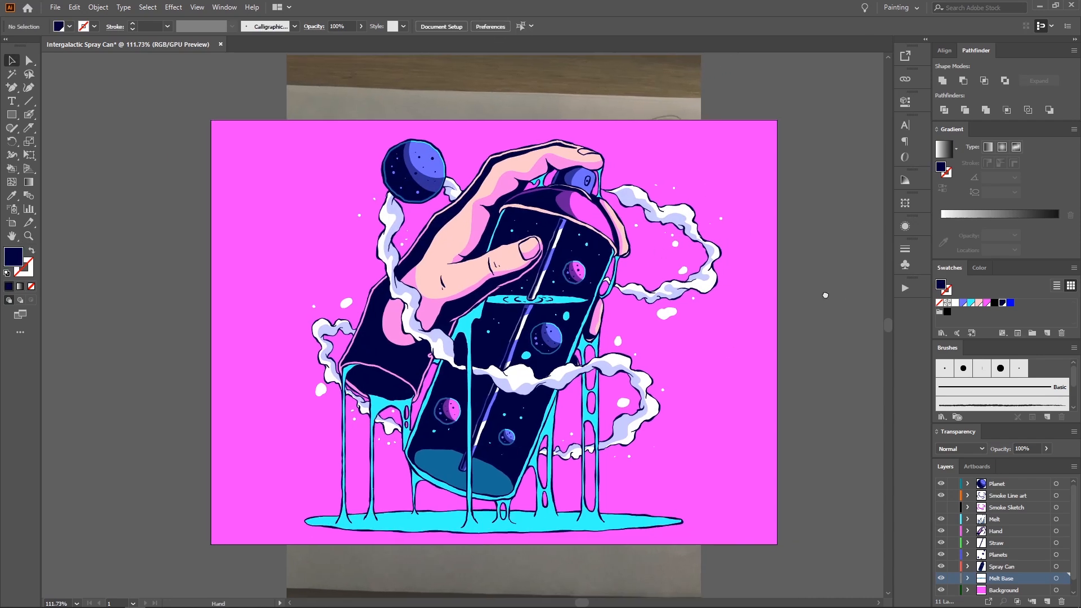
click(621, 340)
click(616, 340)
scroll(634, 352, up, 2)
key(shift+b)
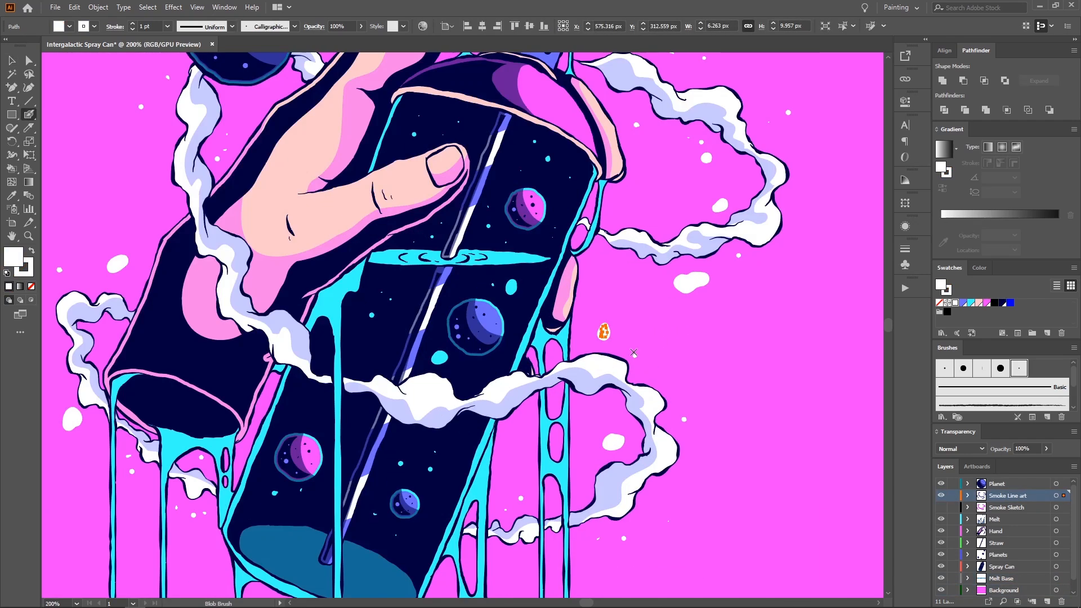
drag(633, 353, 691, 271)
key(ctrl+shift+a)
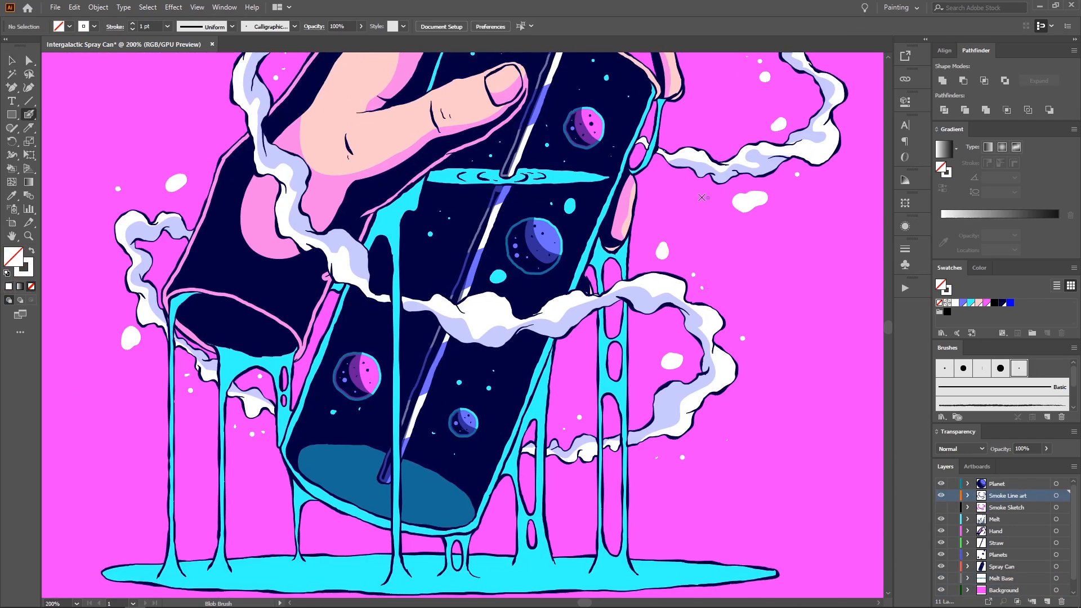
drag(708, 171, 707, 217)
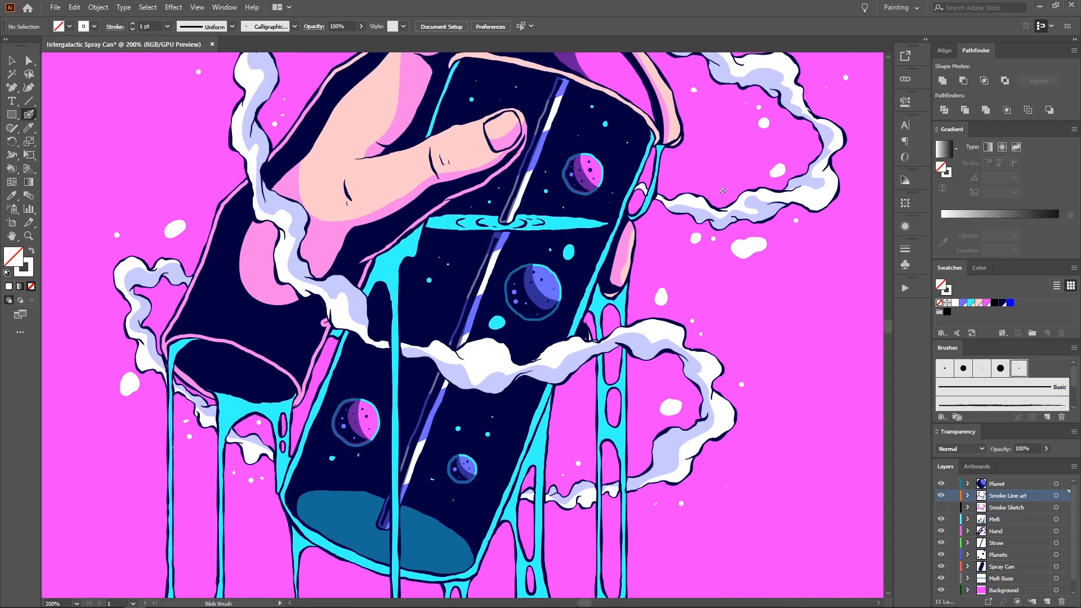
mouse_move(782, 230)
mouse_down()
mouse_move(664, 394)
mouse_move(674, 436)
mouse_up()
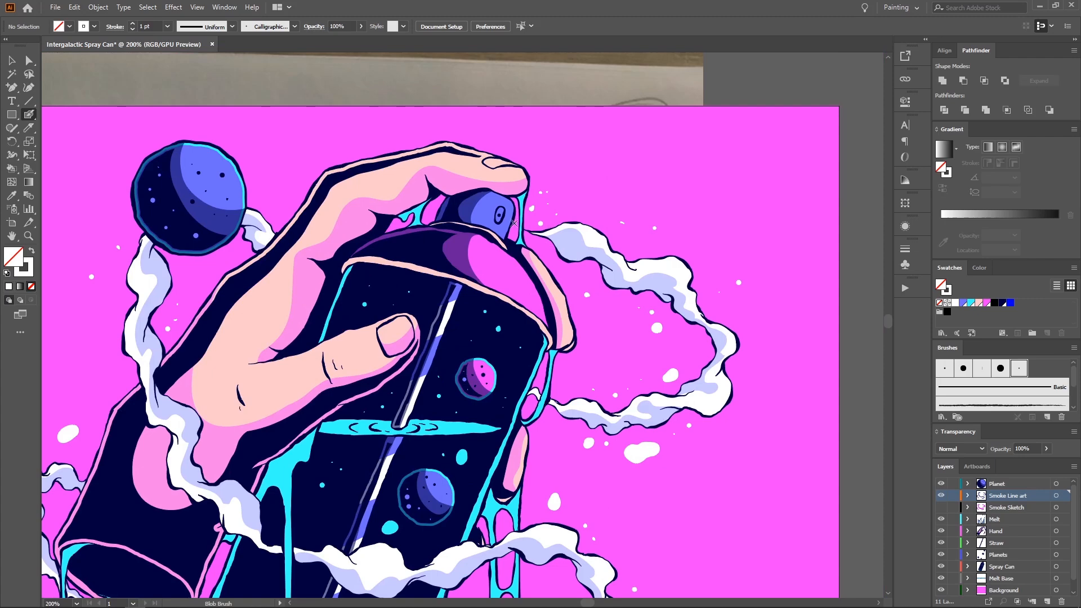
key(v)
click(545, 233)
drag(545, 233, 547, 251)
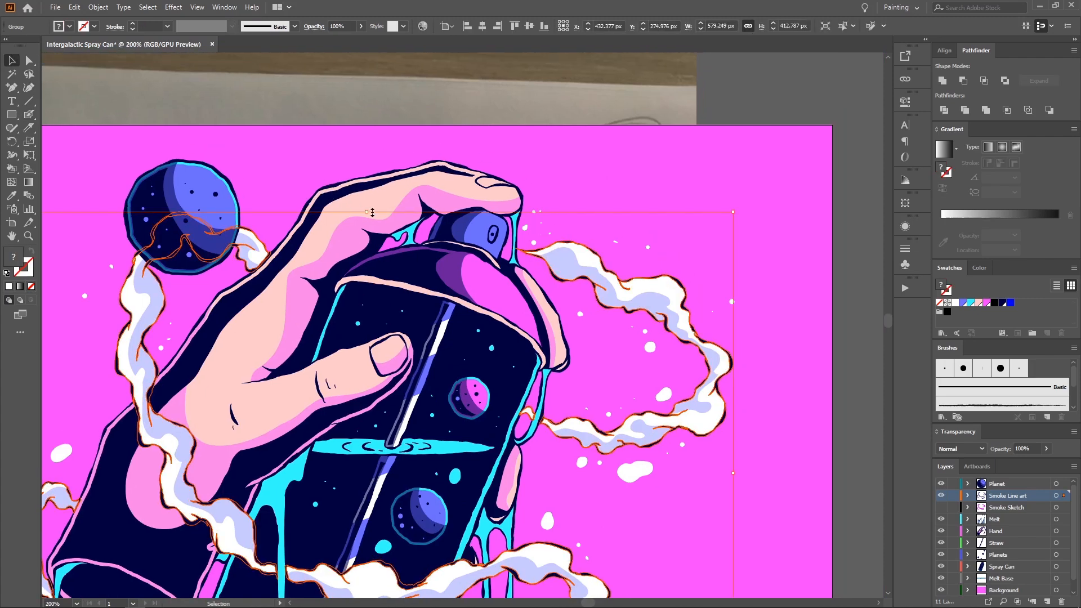
click(597, 286)
drag(581, 306, 606, 260)
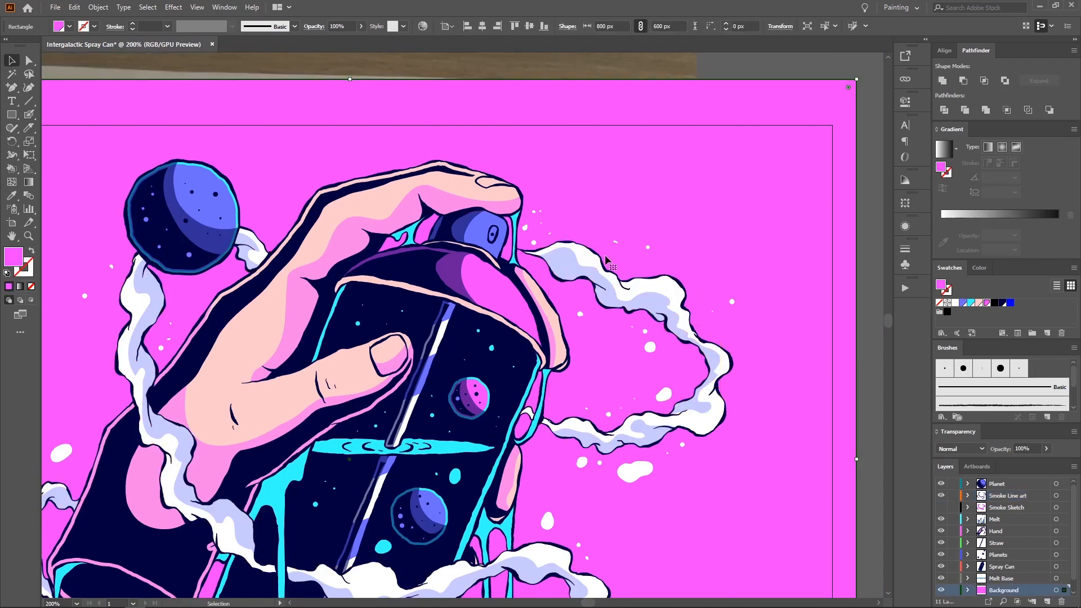
key(ctrl+z)
Step: Lock every layer except Smoke Line art and puppet-warp the smoke so its thin end reaches the hole in the spray nozzle
click(953, 590)
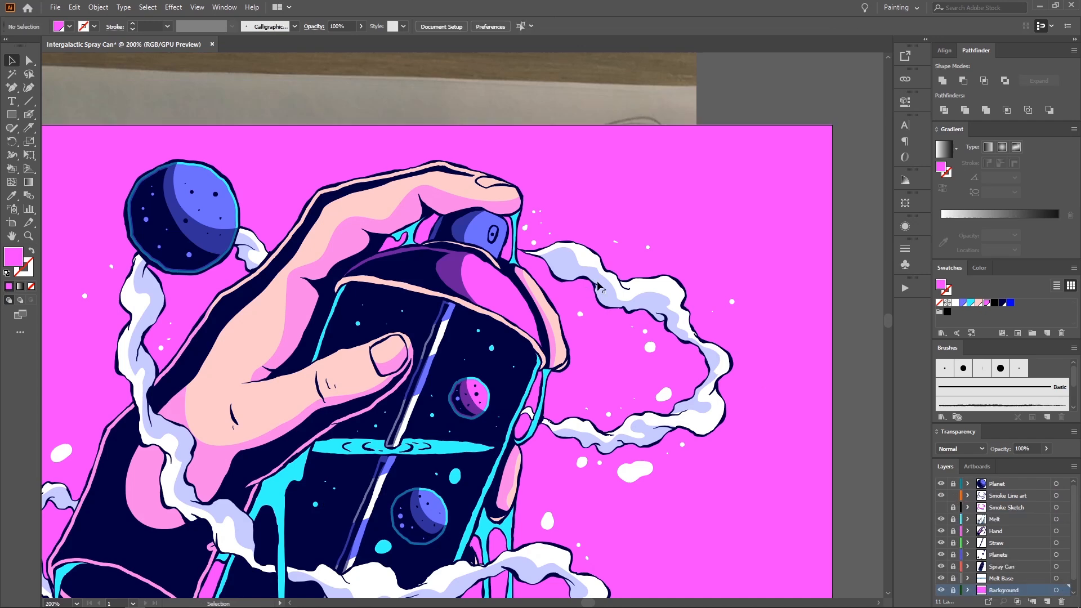
click(573, 290)
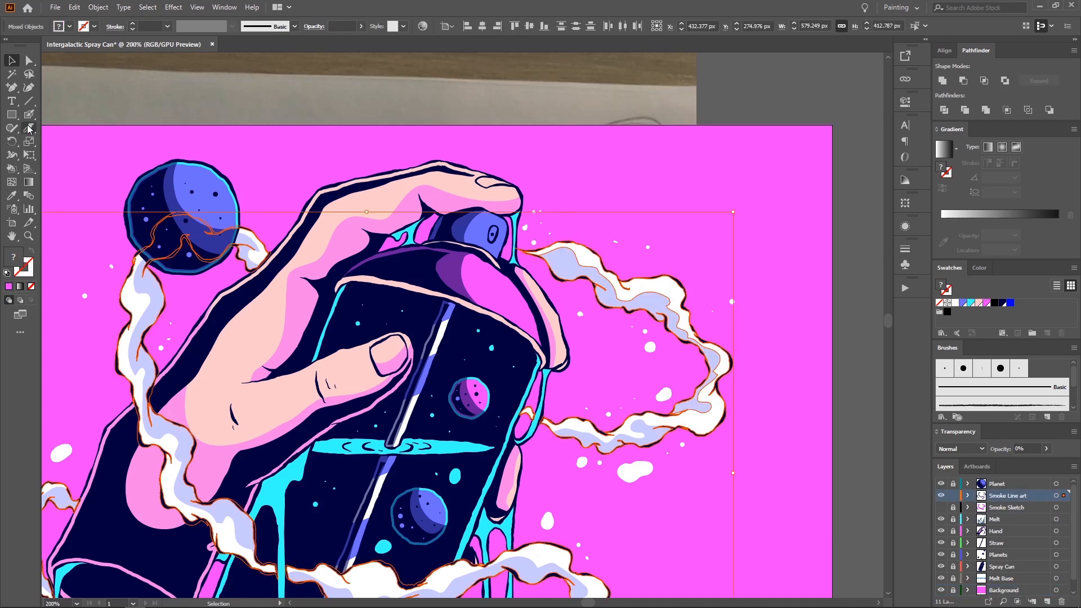
drag(28, 155, 58, 158)
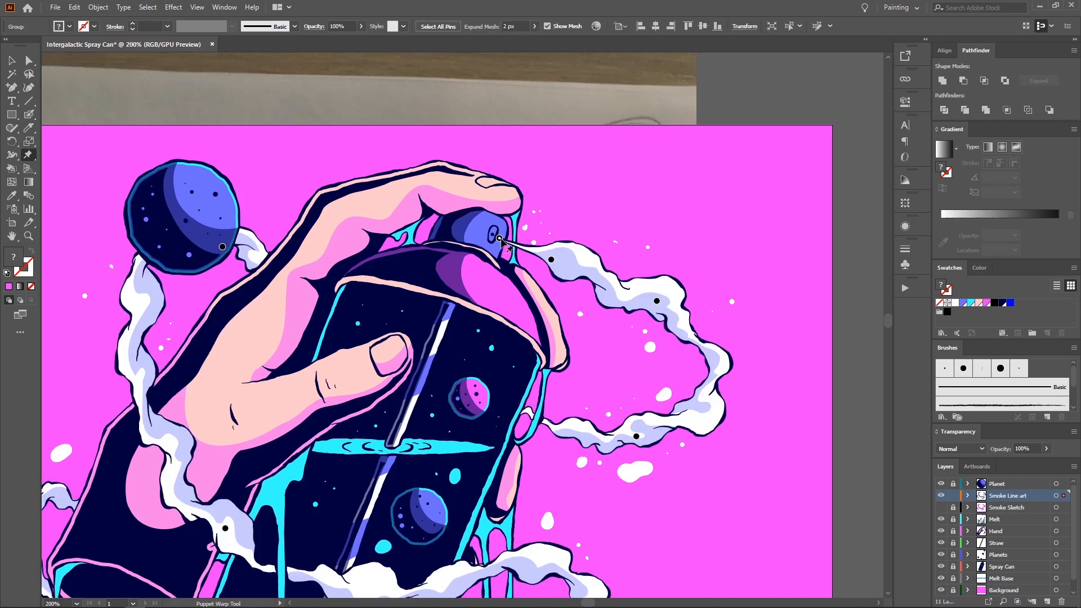
click(499, 238)
key(v)
scroll(528, 239, down, 5)
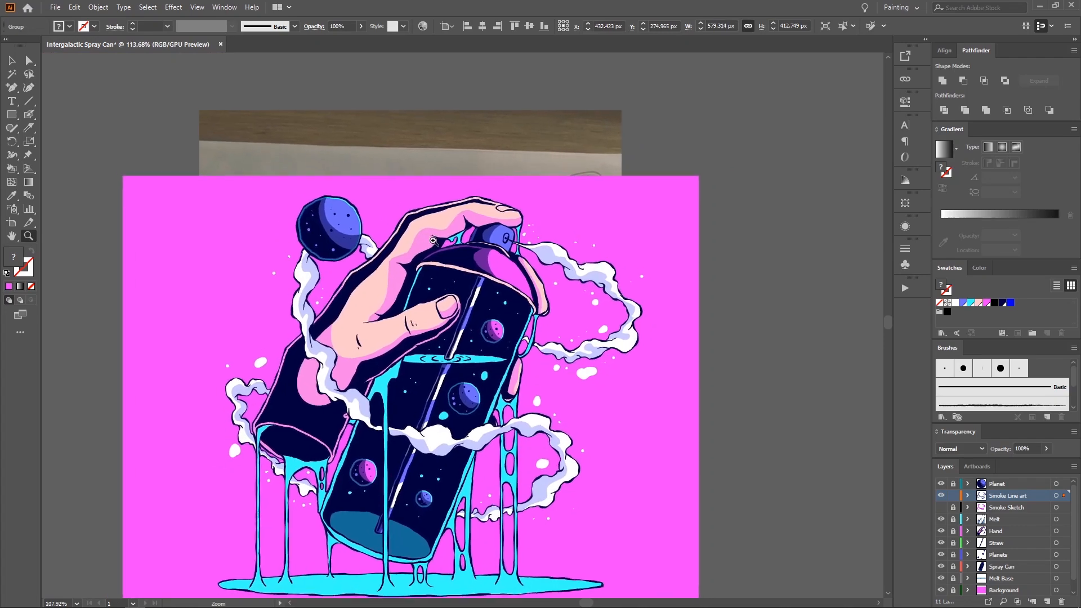
click(681, 276)
scroll(605, 249, up, 10)
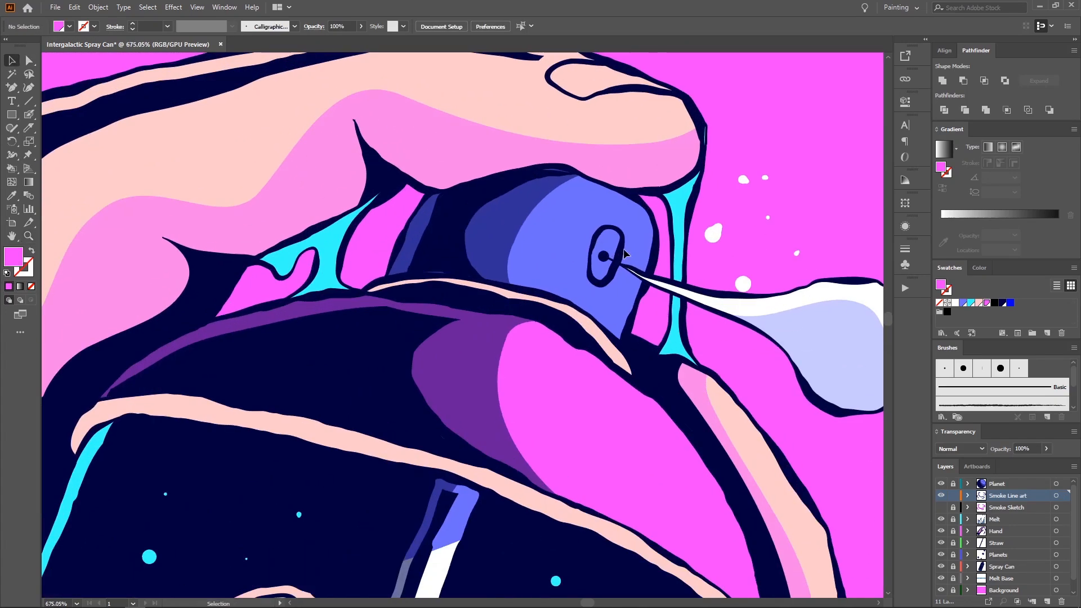
scroll(622, 254, down, 8)
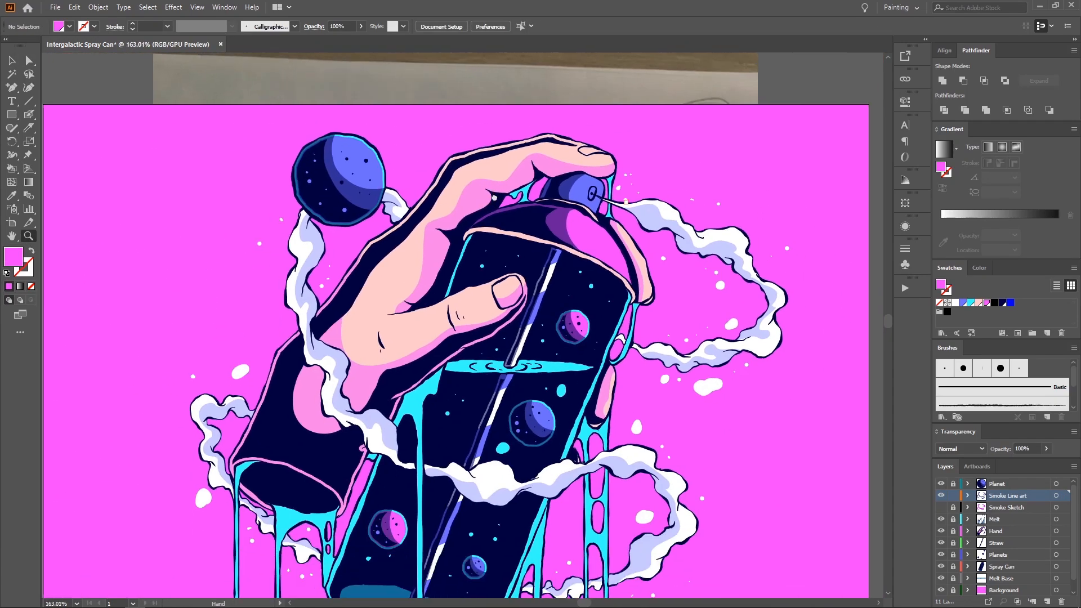
Step: Select every object sharing the hand shading's magenta fill and try making them 100% opaque
scroll(443, 235, right, 2)
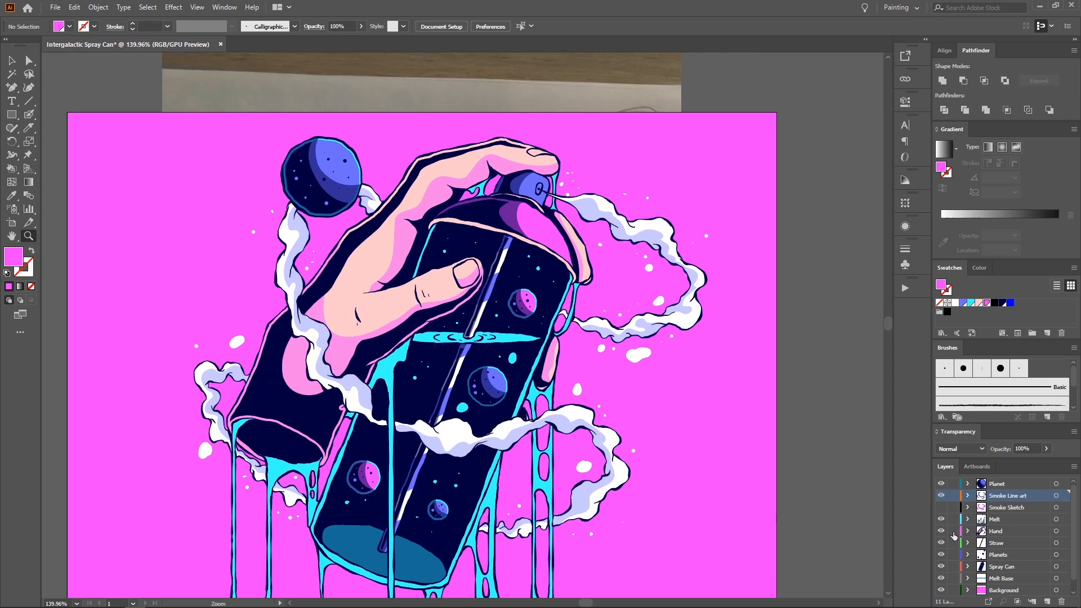
click(994, 532)
key(a)
click(422, 251)
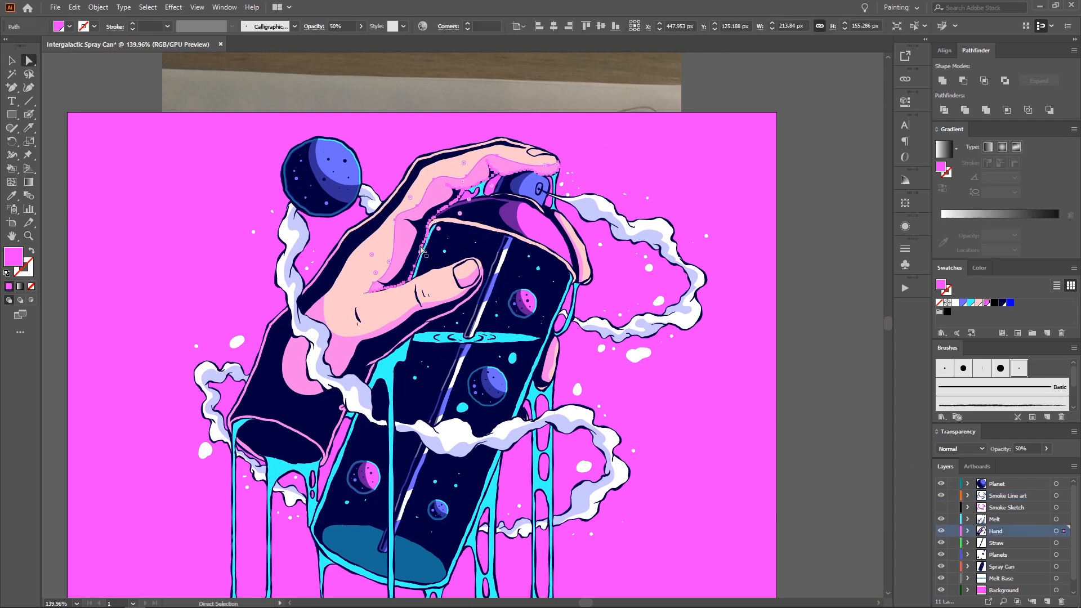
click(914, 27)
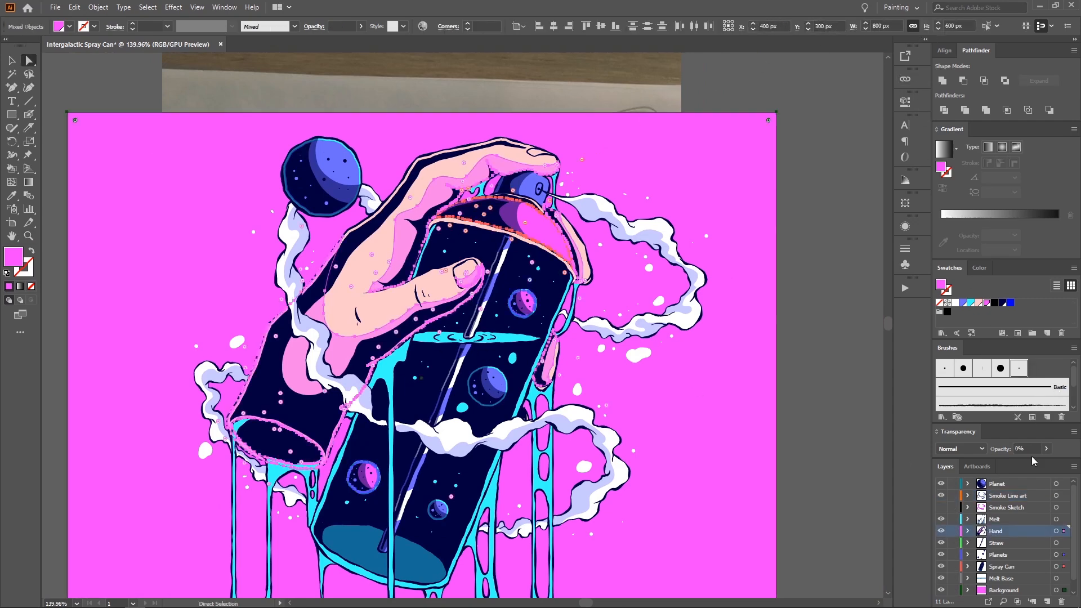
key(Return)
click(851, 336)
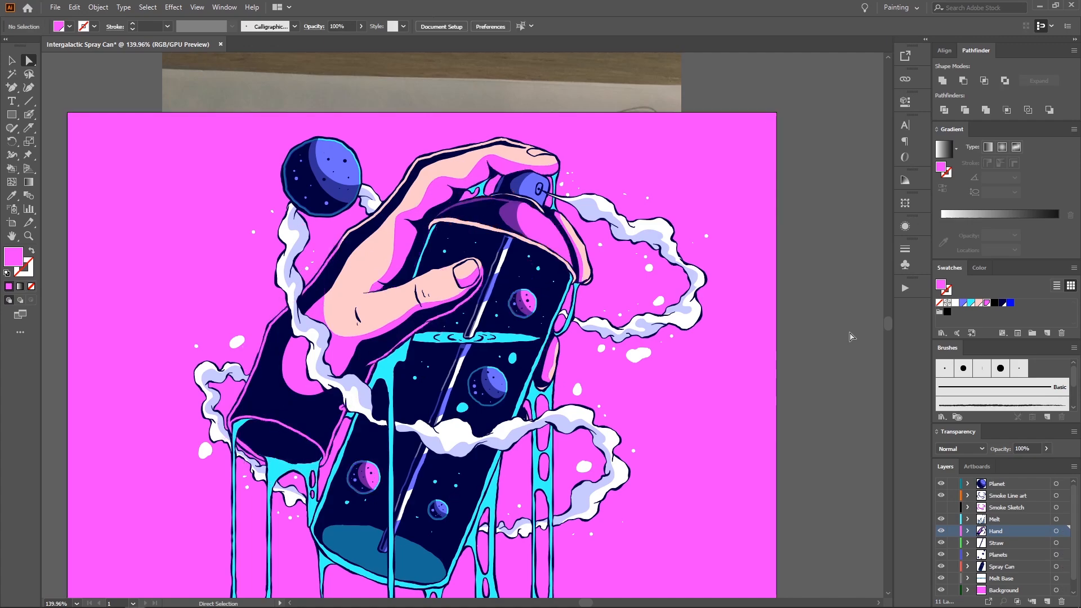
Step: Undo the opacity change on the magenta artwork and clear the selection
key(z)
drag(851, 336, 790, 293)
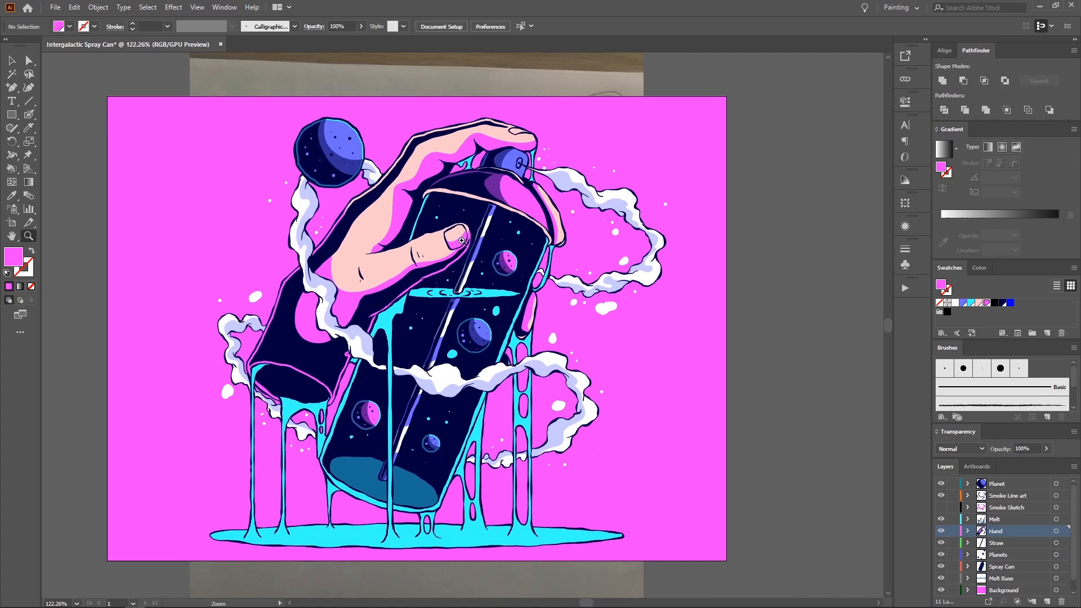
mouse_move(461, 240)
mouse_down()
mouse_move(441, 247)
mouse_move(456, 254)
mouse_up()
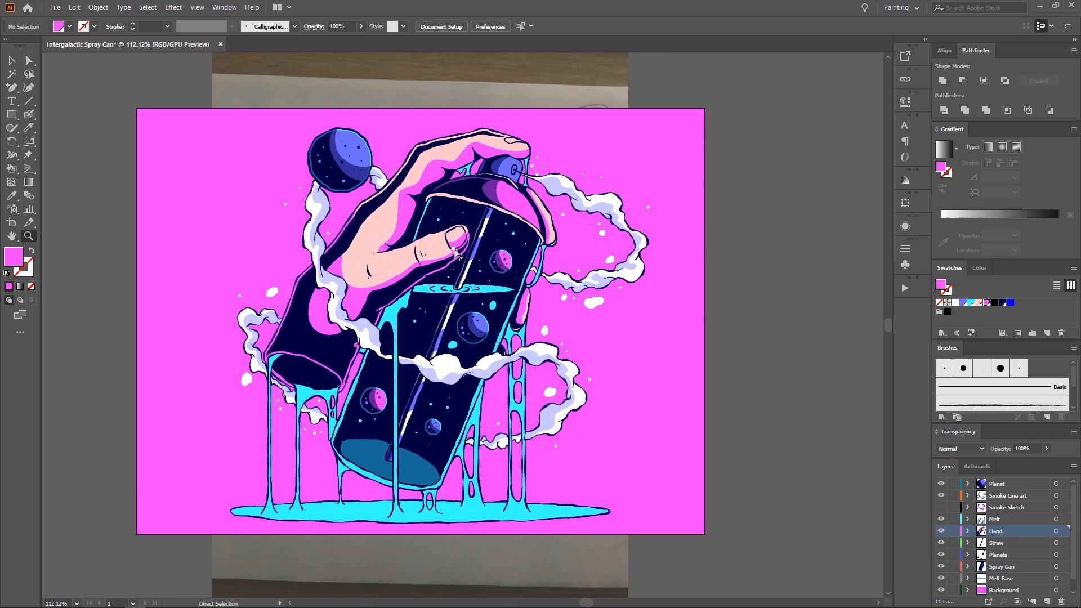
key(ctrl+a)
drag(344, 302, 333, 326)
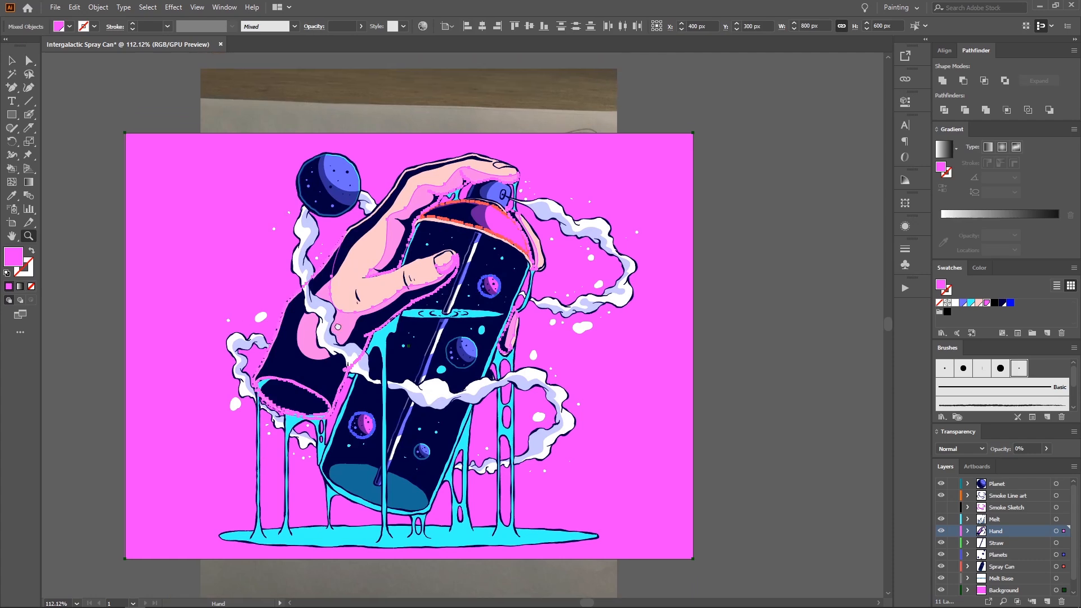
drag(389, 202, 413, 165)
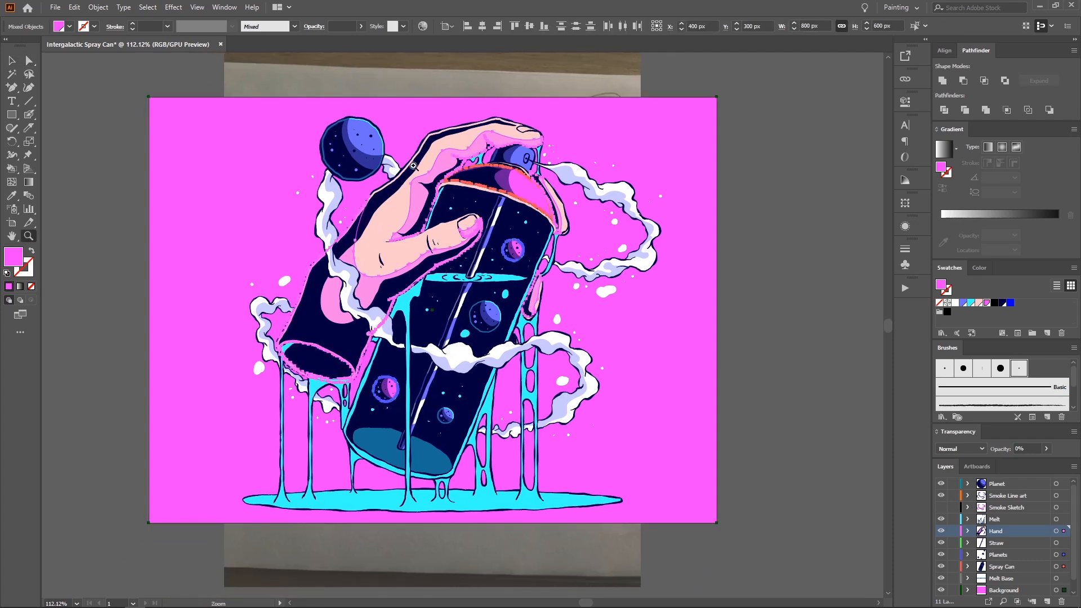
drag(336, 337, 366, 337)
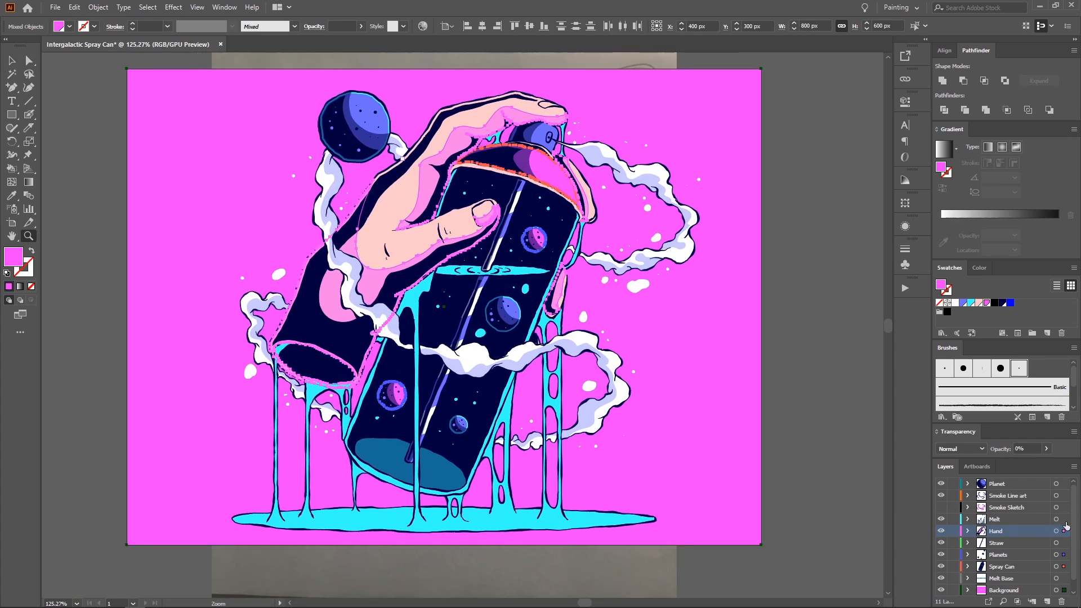
scroll(1066, 525, down, 1)
drag(669, 291, 663, 319)
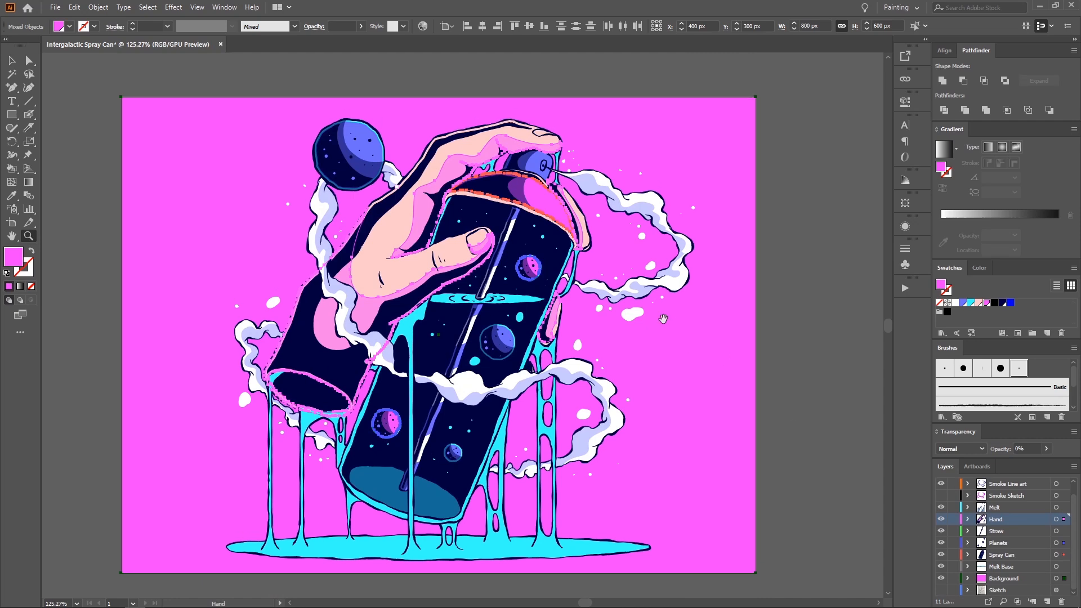
key(v)
click(772, 289)
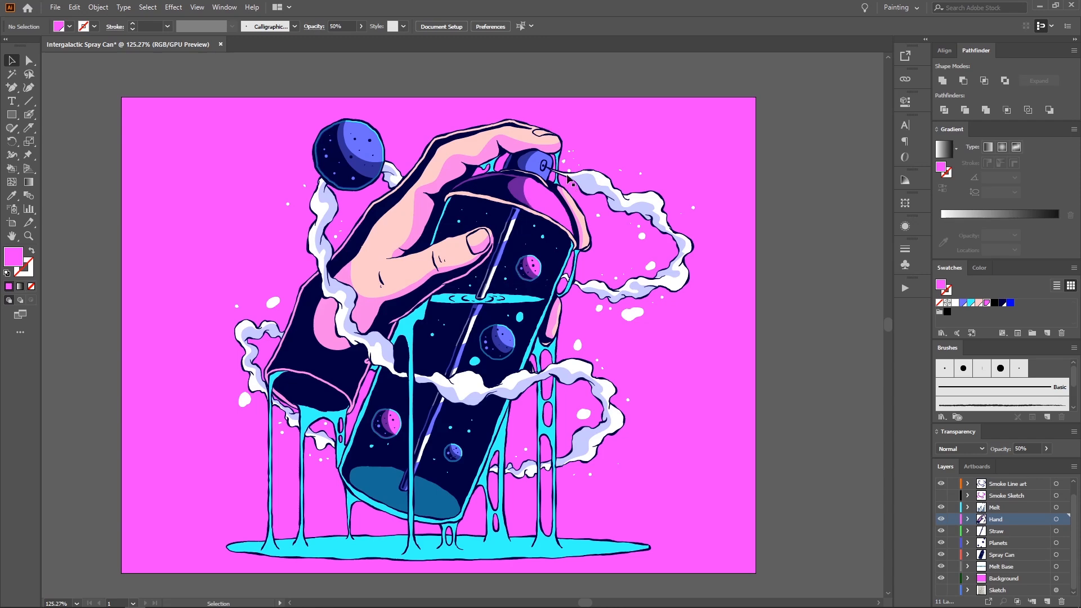
Step: Recolour the pale pink rim line along the top of the can's body with the artwork's cyan using the Eyedropper
key(z)
mouse_move(554, 180)
mouse_down()
mouse_move(505, 178)
mouse_move(520, 179)
mouse_up()
key(a)
click(532, 211)
drag(473, 316, 435, 179)
key(i)
click(620, 346)
Step: Isolate the spray can group and fill the oval hole in the nozzle with the melt's cyan, then exit isolation
key(z)
drag(622, 343, 422, 322)
drag(589, 260, 641, 163)
drag(549, 149, 511, 194)
key(v)
double_click(500, 206)
click(498, 207)
right_click(500, 206)
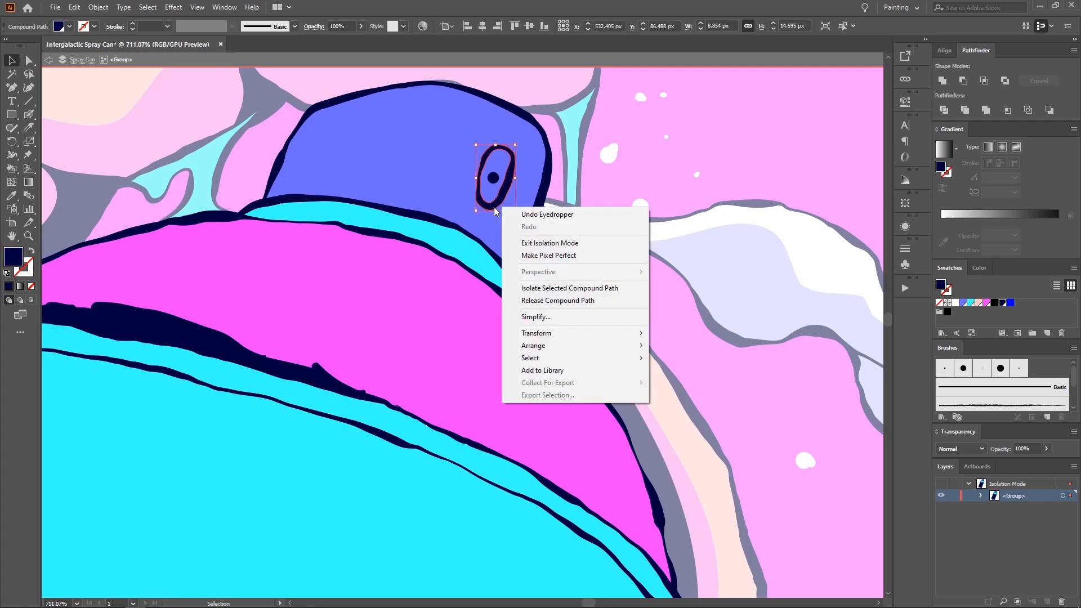
click(569, 288)
click(491, 178)
click(494, 198)
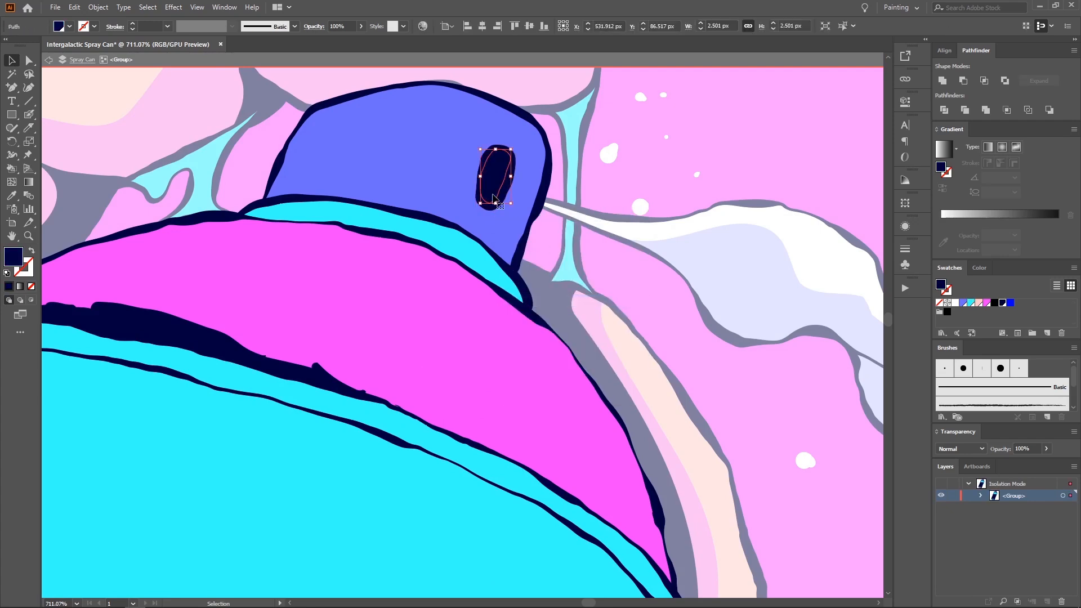
key(i)
click(570, 134)
key(z)
drag(571, 136, 411, 215)
key(Escape)
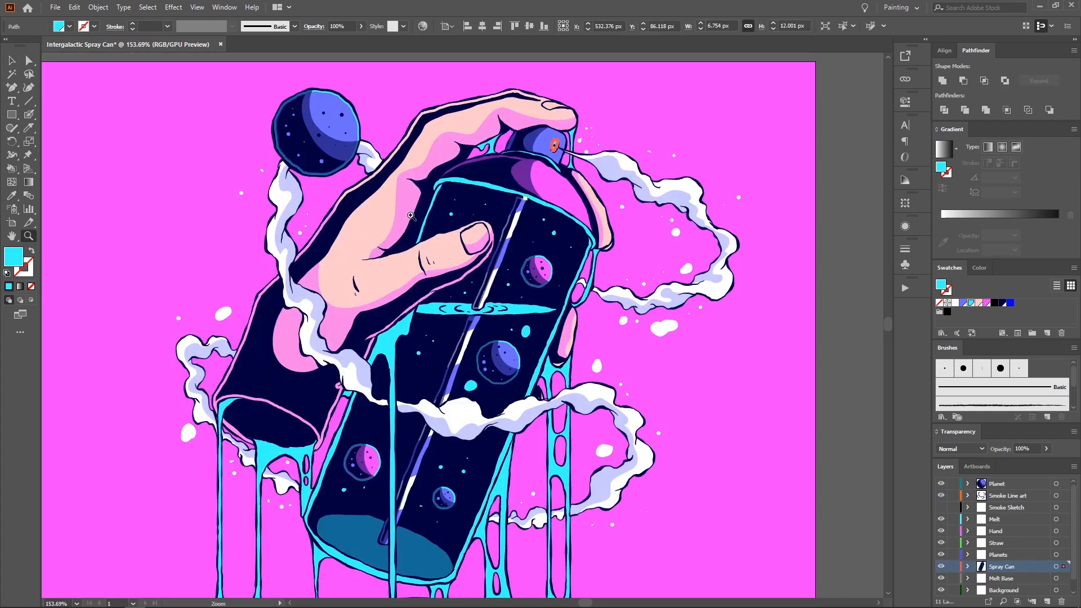
Step: Undo the accidental shift of the background rectangle and lock the Background layer
ctrl+click(623, 140)
key(ctrl+0)
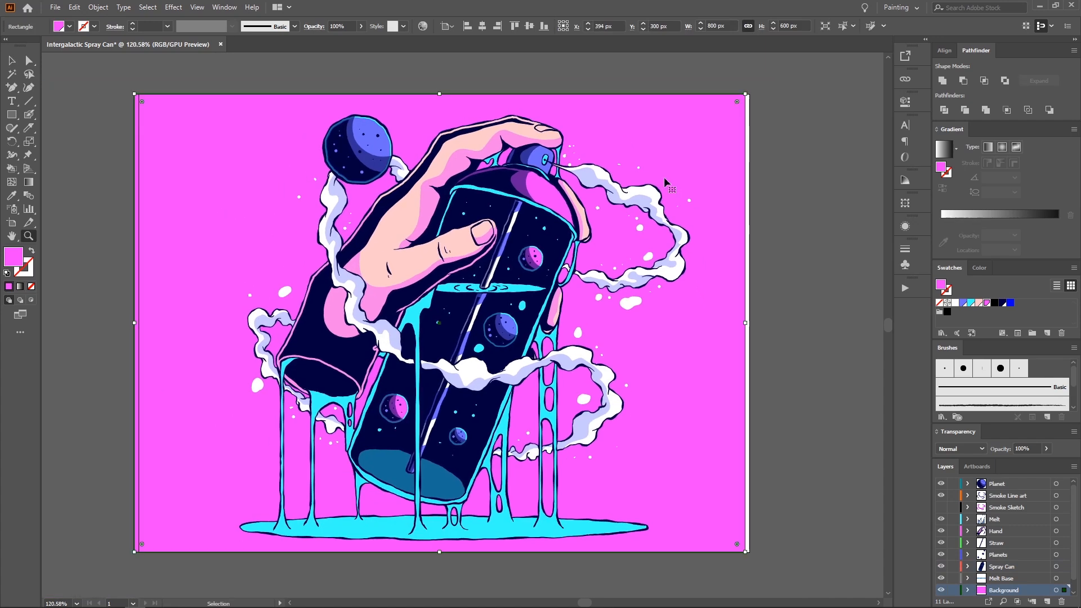
drag(666, 182, 669, 183)
key(z)
click(953, 590)
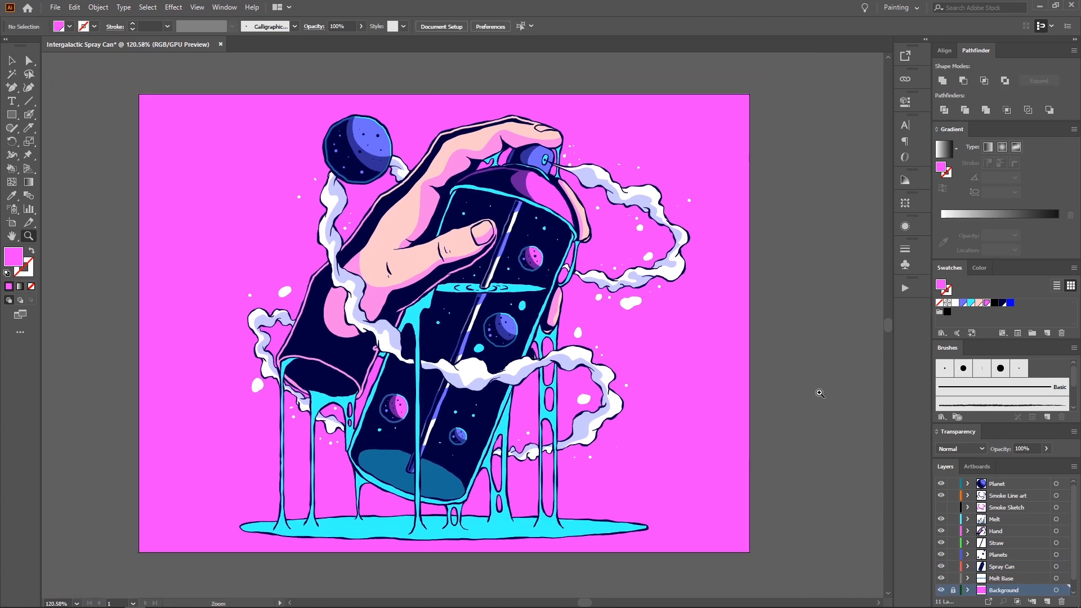
Step: Unlock the Background layer and recolour all magenta-filled objects hot pink through a new global swatch
drag(647, 332, 630, 303)
scroll(629, 300, up, 1)
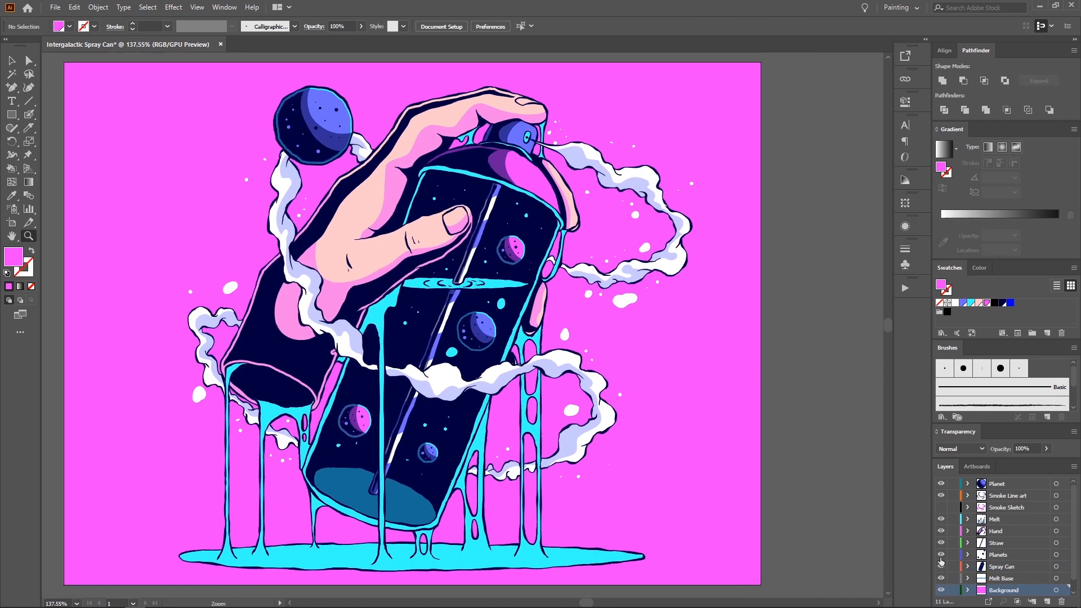
key(a)
click(731, 317)
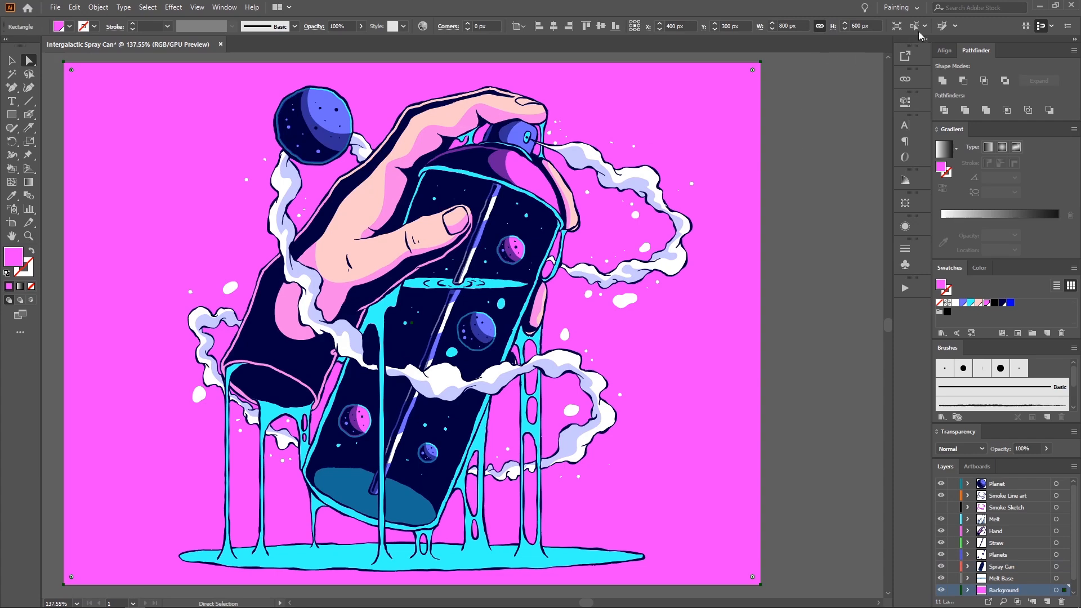
click(915, 26)
click(1045, 332)
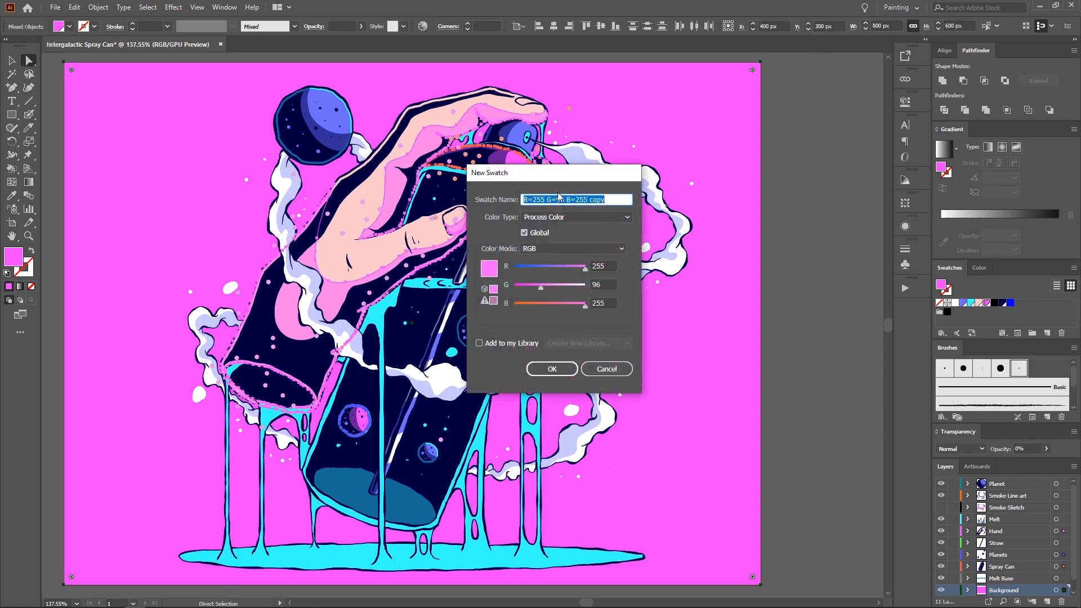
drag(643, 308, 616, 314)
click(604, 374)
click(786, 275)
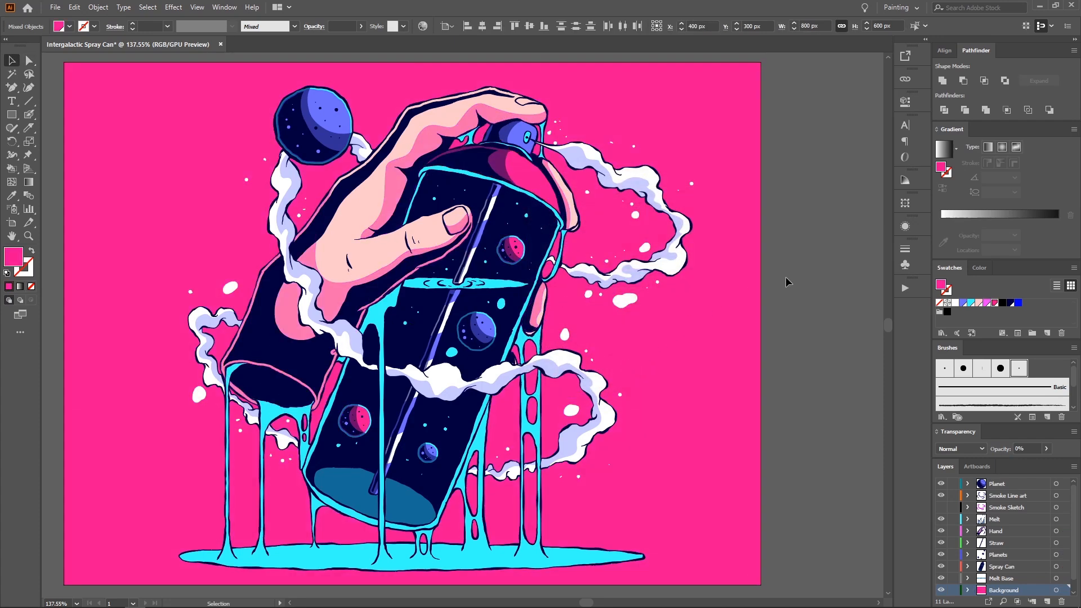
Step: Compare the hot pink artwork with the previous magenta version by undoing and restoring the recolour
key(z)
drag(785, 276, 748, 230)
drag(597, 242, 568, 174)
key(space)
key(space)
drag(564, 166, 551, 194)
mouse_move(617, 212)
mouse_down()
mouse_move(592, 218)
mouse_move(610, 224)
mouse_up()
key(v)
key(ctrl+a)
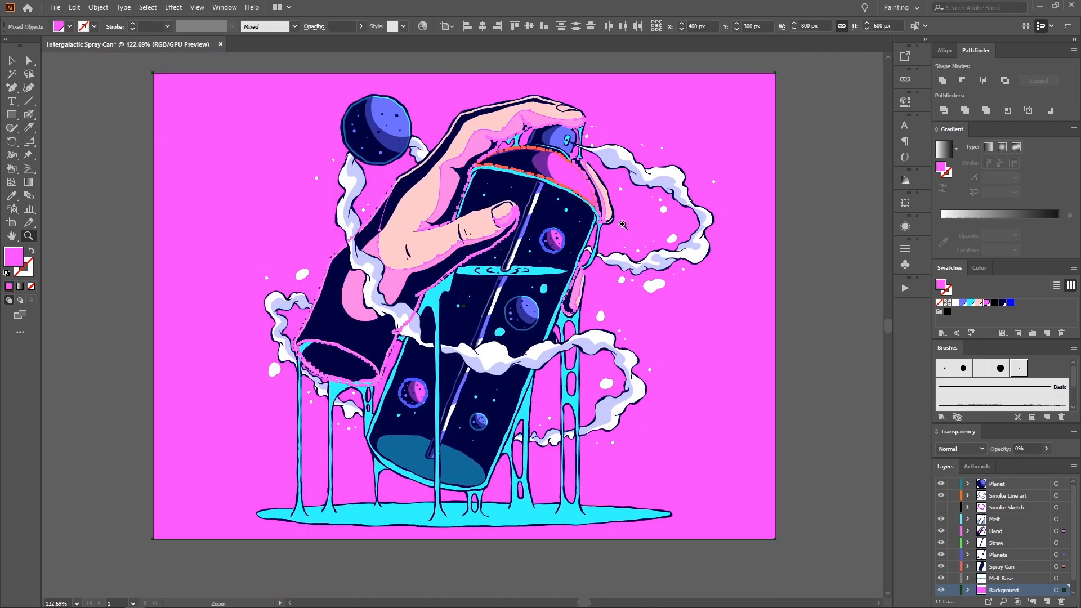
click(795, 237)
Step: Select the cyan melt puddle's fill on the Melt Base layer and duplicate it in place
drag(581, 302, 557, 315)
ctrl+click(465, 376)
click(484, 372)
mouse_move(484, 372)
mouse_down()
mouse_move(458, 357)
mouse_move(459, 389)
mouse_move(475, 378)
mouse_up()
key(a)
click(540, 520)
click(540, 521)
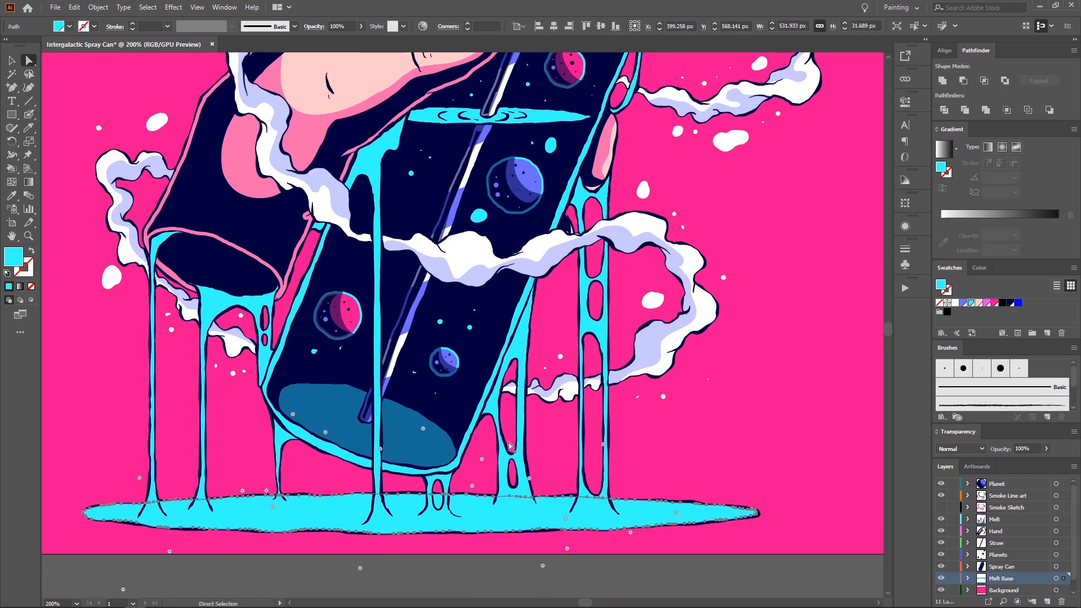
Step: Try filling the full-size puddle copy with the can base's 50% navy, then undo it
key(i)
click(401, 432)
key(v)
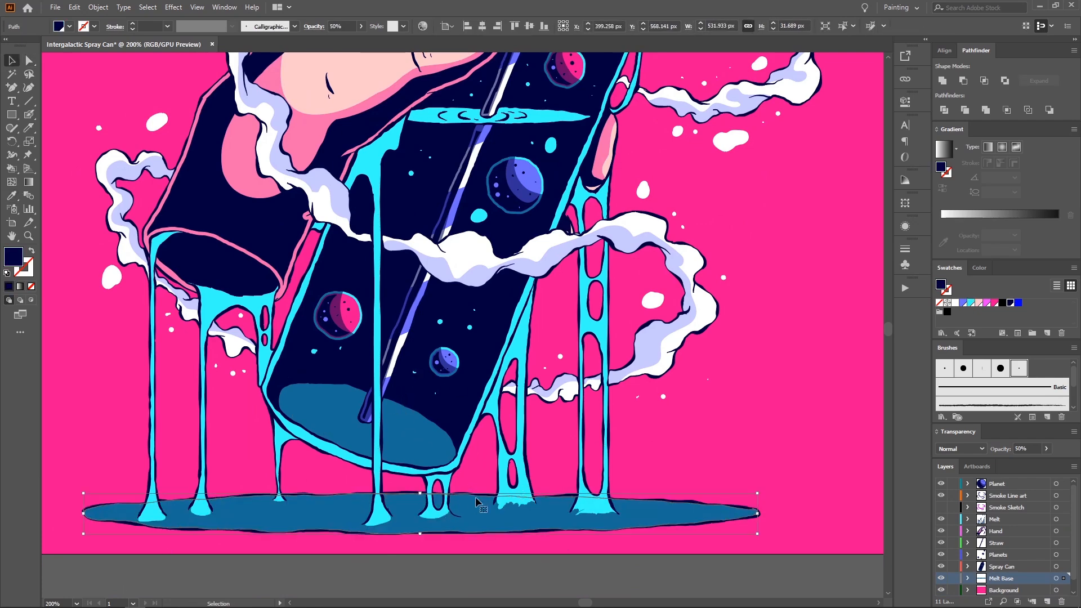
key(ctrl+z)
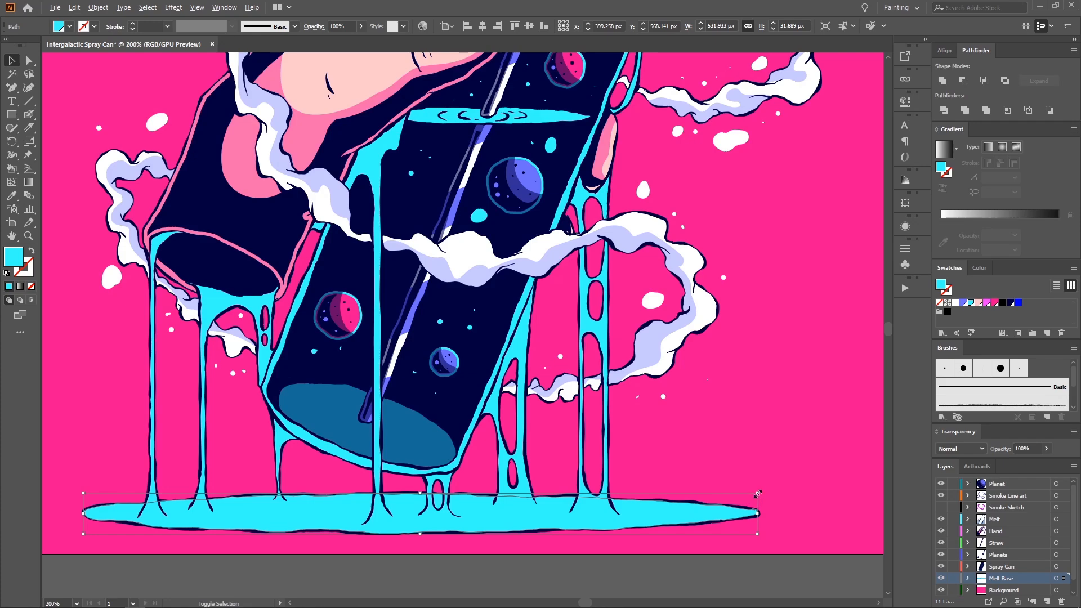
Step: Scale the puddle copy about its centre to about 340 px wide and apply the can base's 50% navy
drag(758, 494, 635, 500)
key(i)
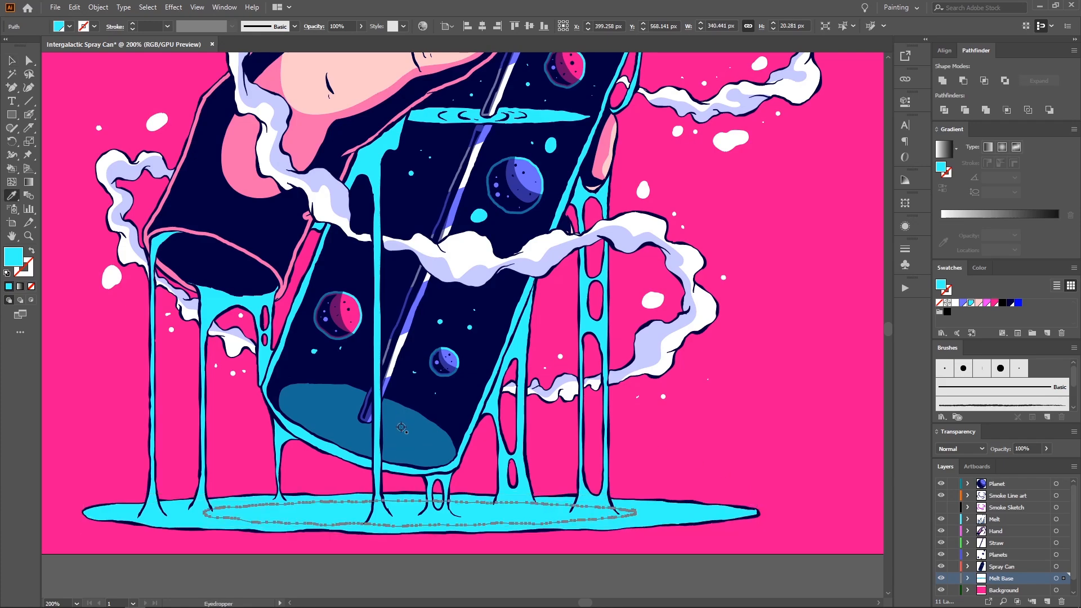
click(404, 437)
key(z)
scroll(529, 500, down, 5)
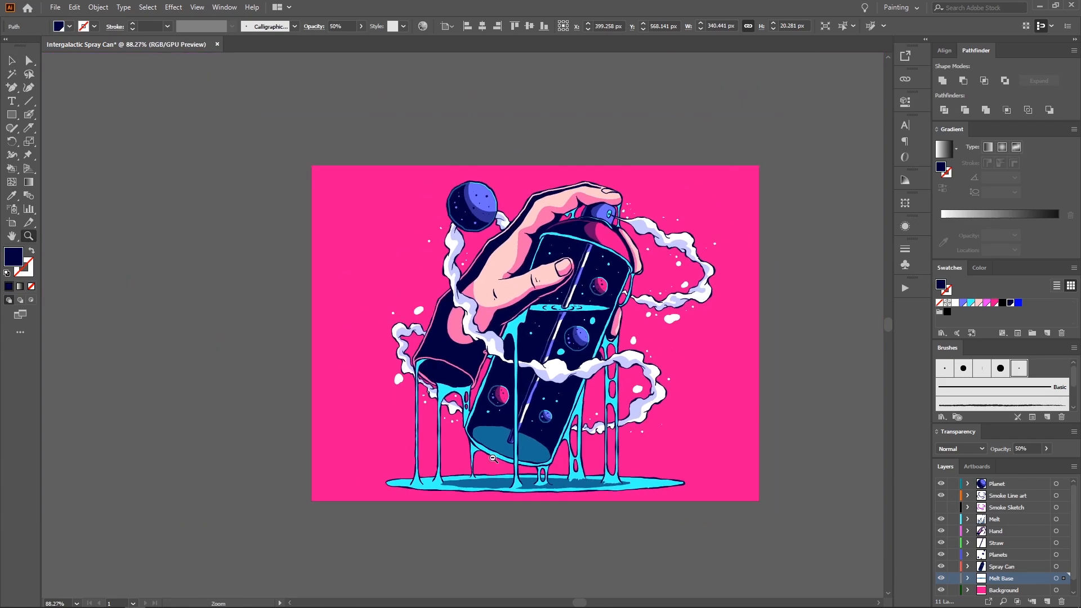
scroll(540, 490, up, 5)
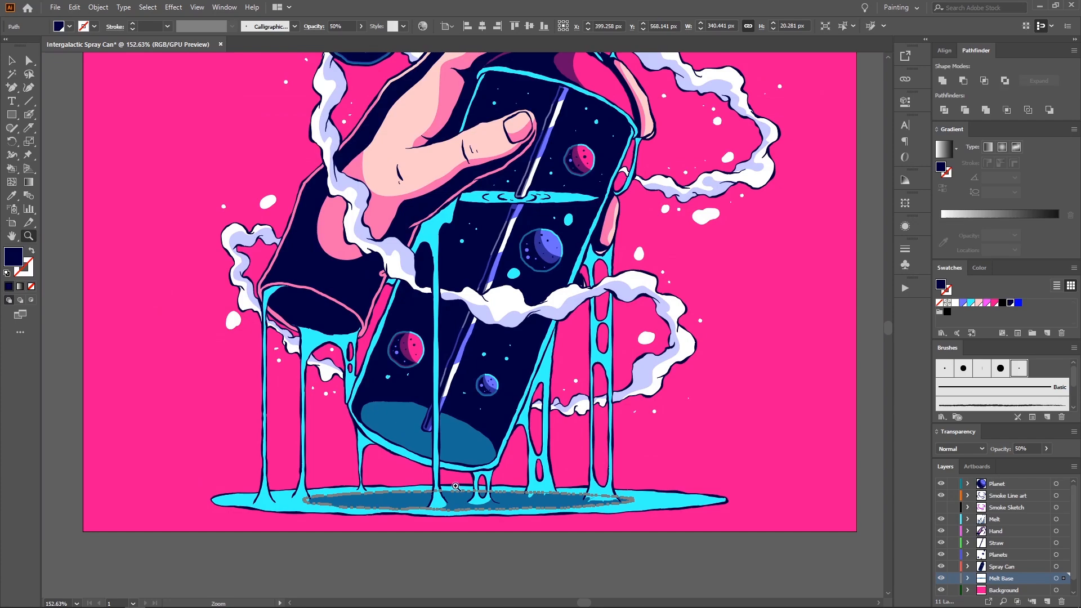
key(v)
click(751, 434)
Step: Isolate the Melt layer's drip group and erase the ragged lower edges of the two drips nearest the puddle's tapered end
key(z)
scroll(748, 434, up, 2)
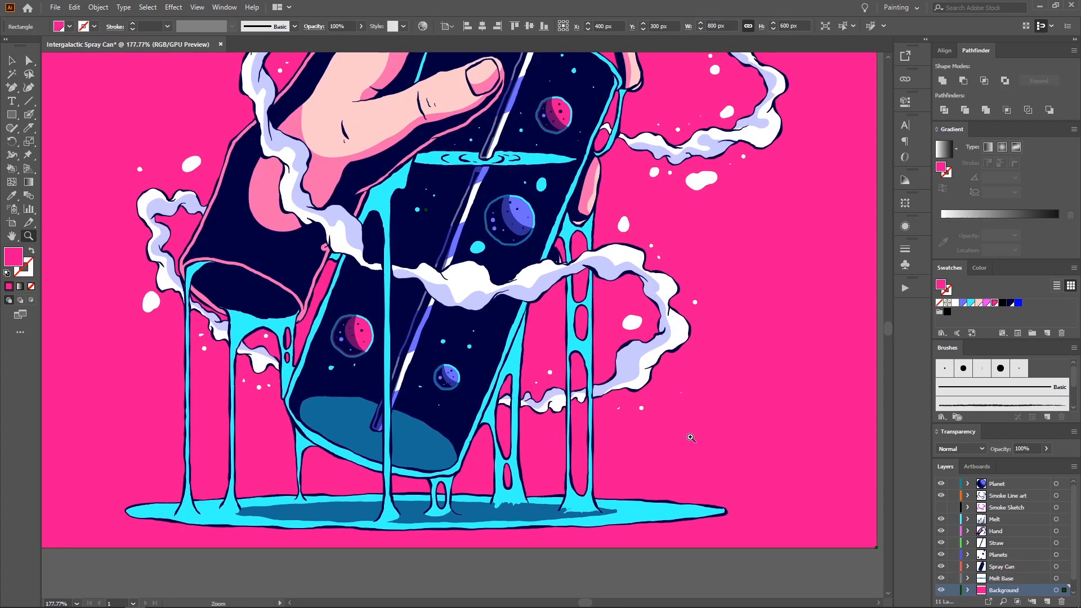
scroll(564, 461, up, 4)
key(v)
double_click(479, 511)
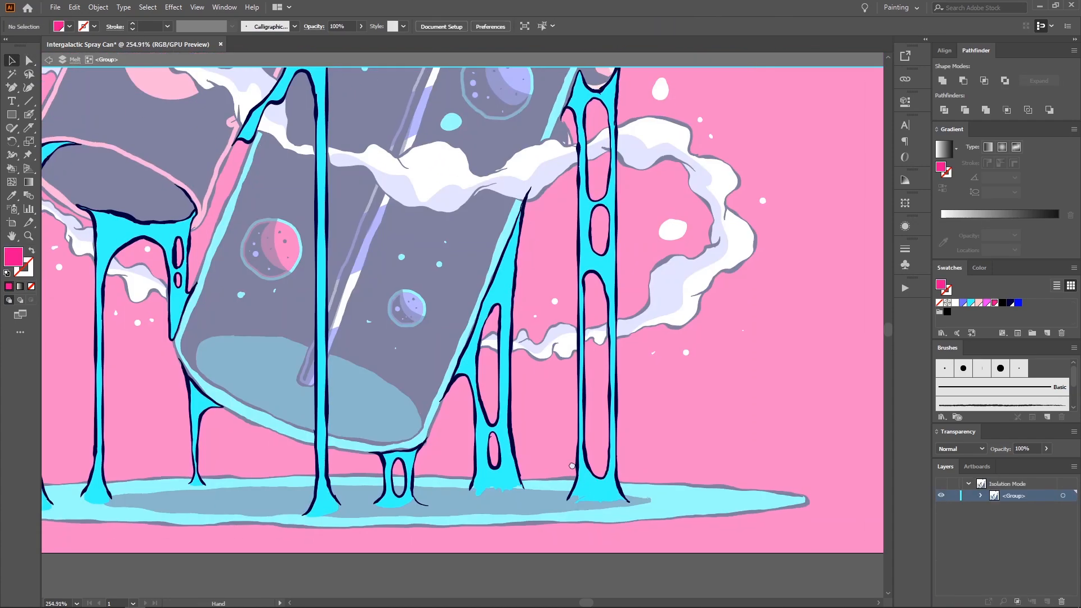
mouse_move(480, 511)
mouse_down()
mouse_move(495, 457)
mouse_move(422, 435)
mouse_up()
scroll(510, 461, up, 2)
key(shift+b)
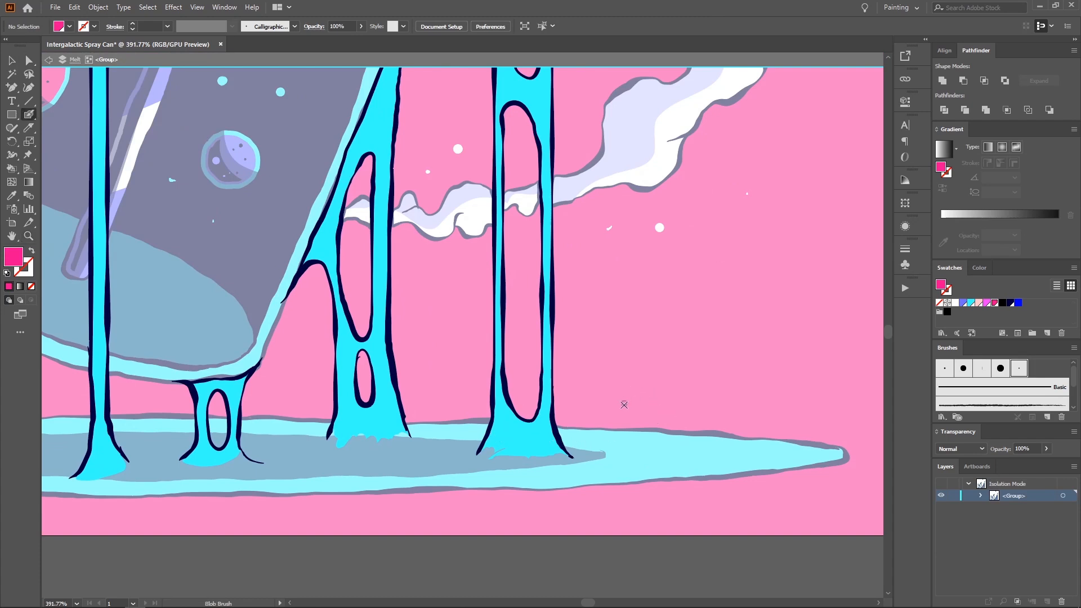
drag(520, 438, 536, 463)
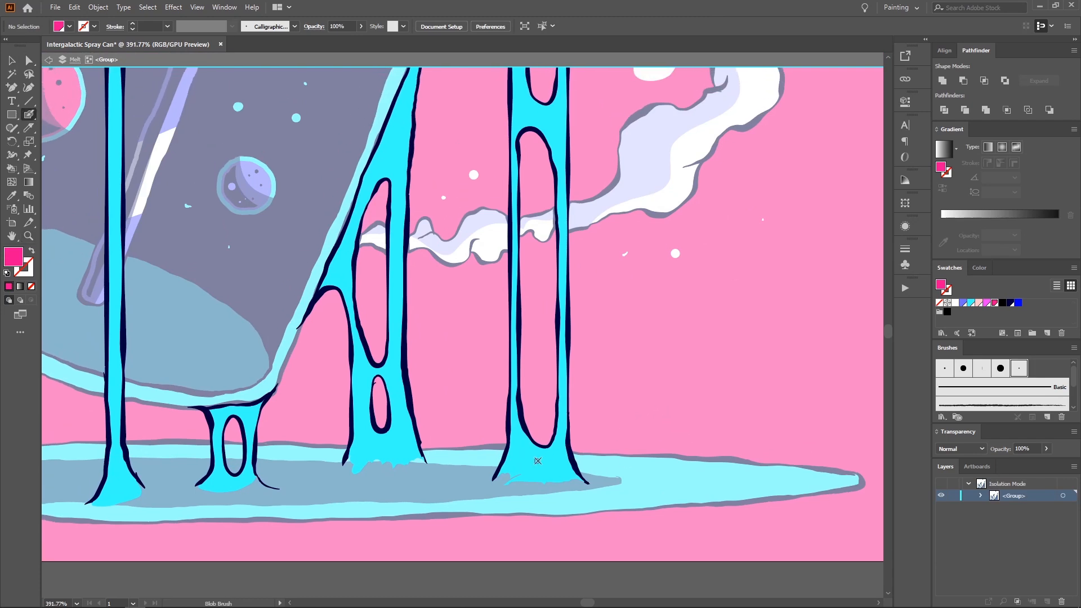
scroll(321, 471, up, 2)
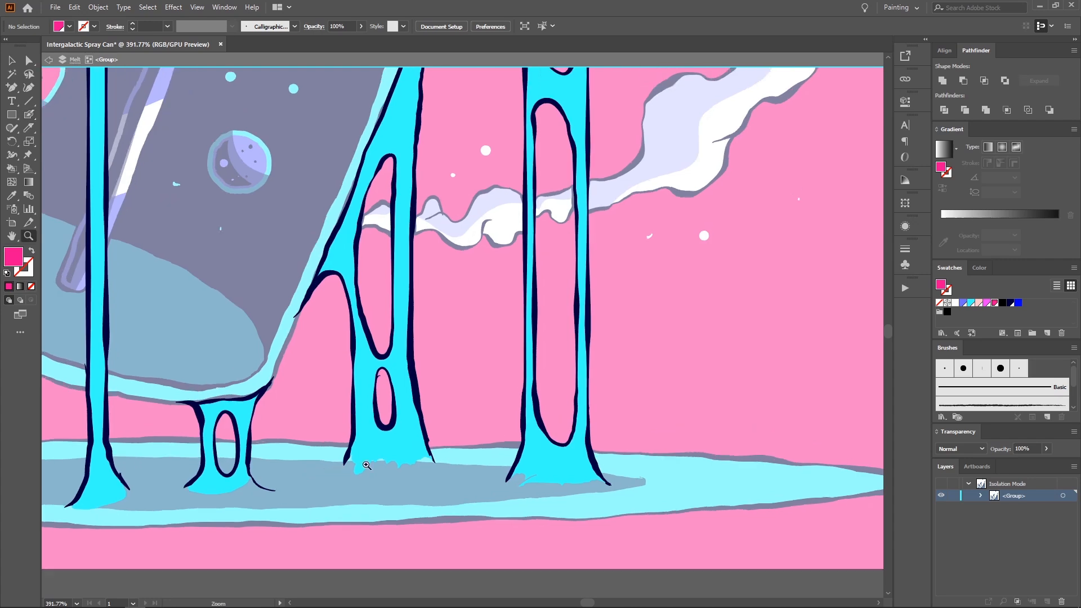
key(shift+e)
mouse_move(366, 470)
mouse_down()
mouse_move(360, 459)
mouse_move(450, 464)
mouse_move(352, 458)
mouse_move(350, 470)
mouse_up()
mouse_move(562, 455)
mouse_down()
mouse_move(493, 459)
mouse_move(531, 481)
mouse_up()
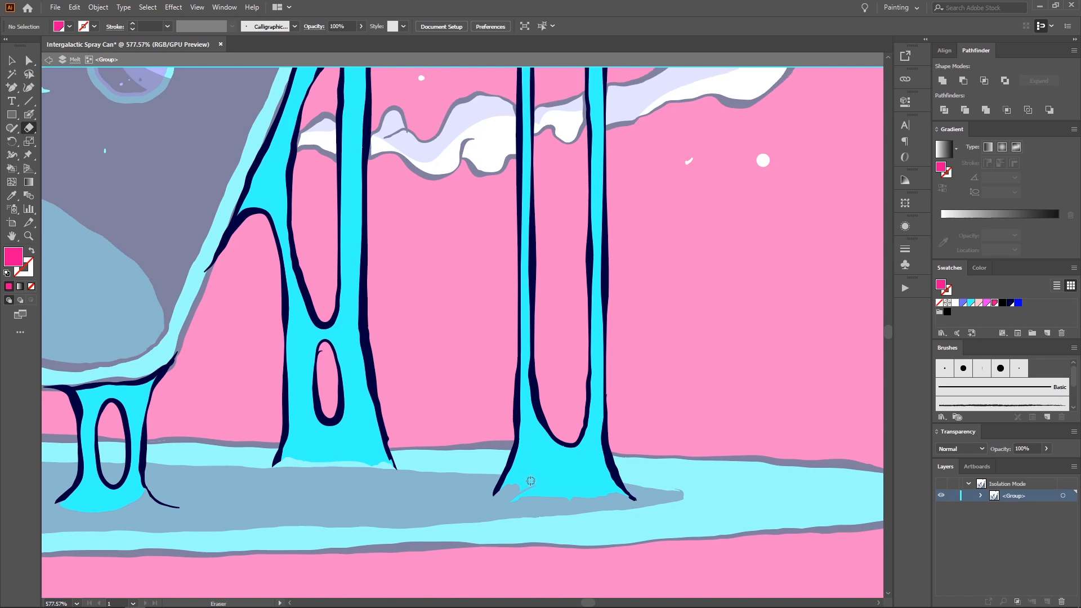
Step: Extend both navy outlines at the foot of the paired drip nearest the puddle's tapered end, flaring them outward with the Blob Brush
ctrl+click(507, 466)
key(shift+b)
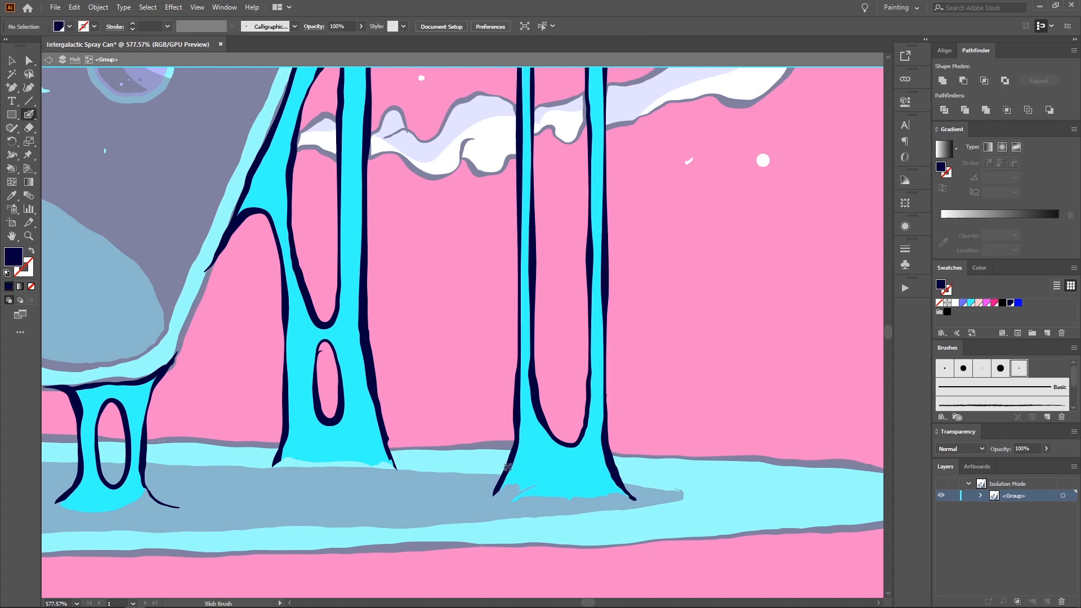
drag(495, 495, 470, 530)
key(shift+x)
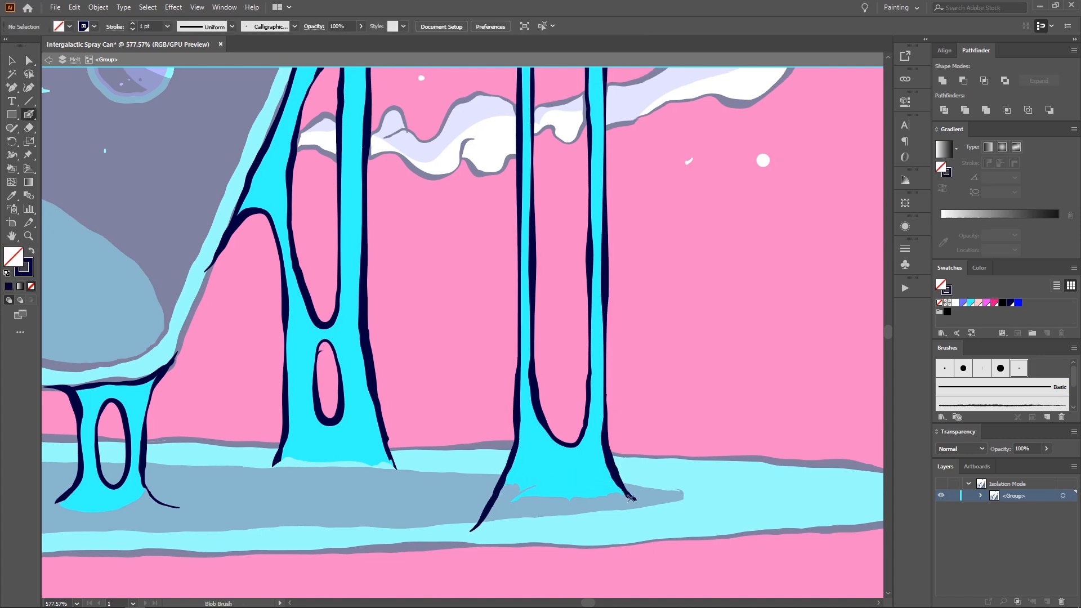
drag(631, 498, 669, 521)
scroll(574, 501, right, 2)
scroll(547, 518, down, 1)
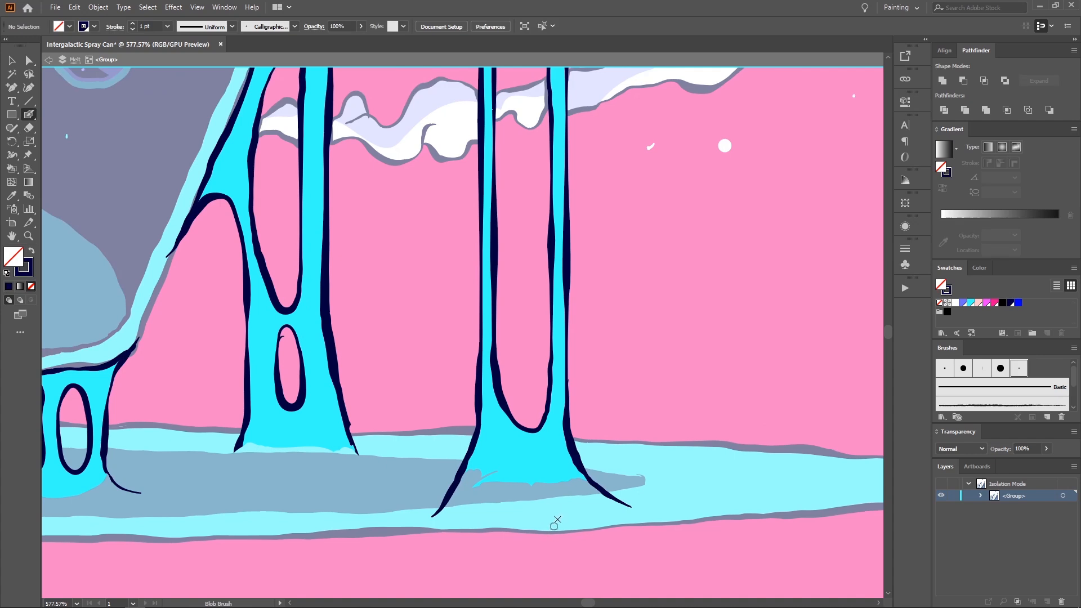
Step: Sample the drip's cyan and fill the area between the extended outlines, leaving isolation mode once the foot is solid
key(shift+x)
key(5)
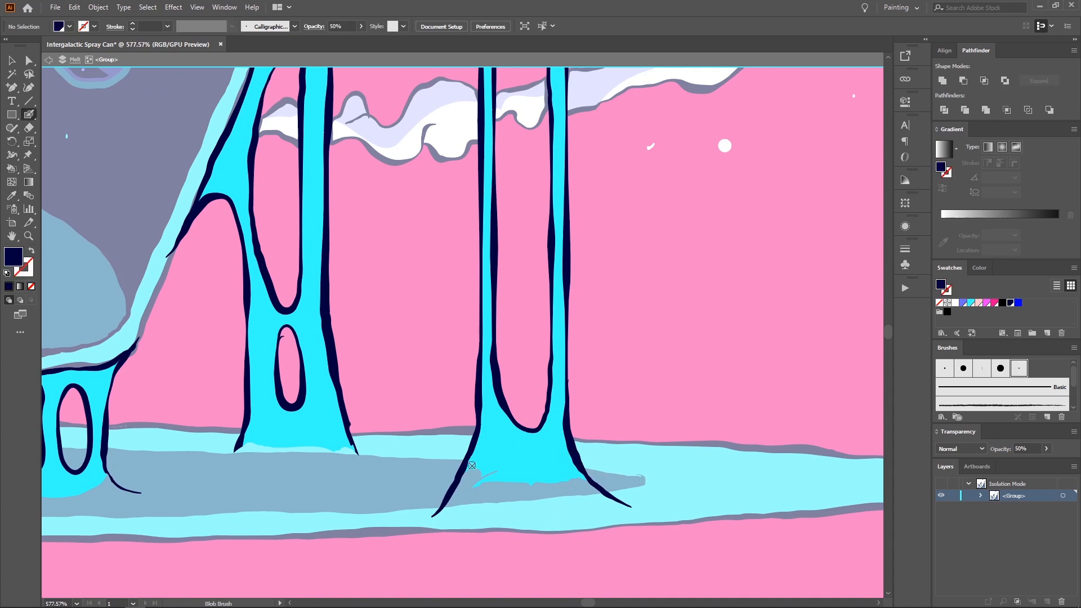
key(shift+x)
key(shift+x)
key(i)
click(483, 457)
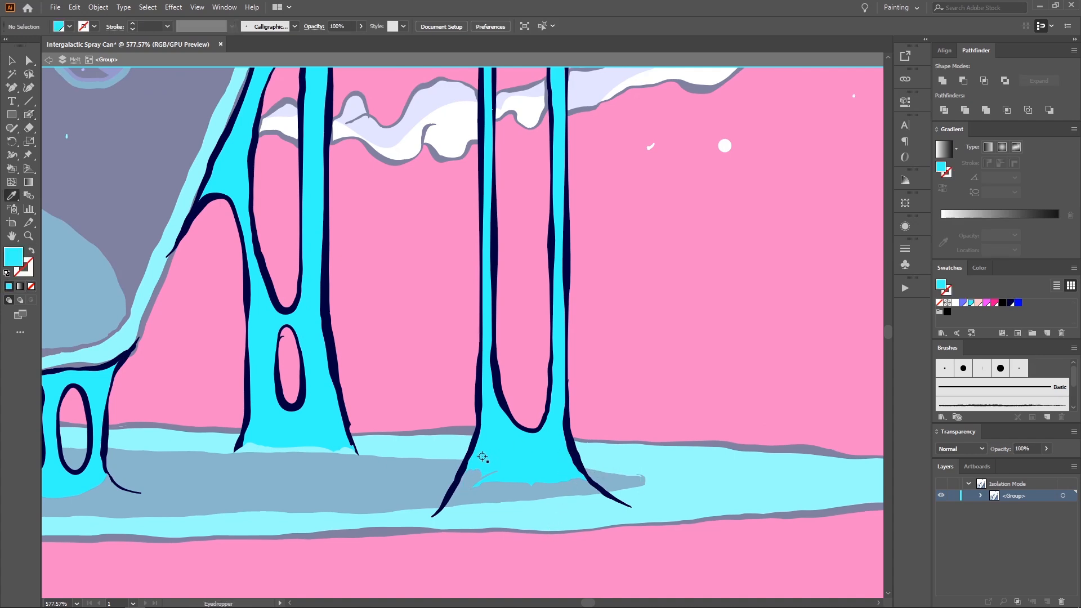
key(shift+b)
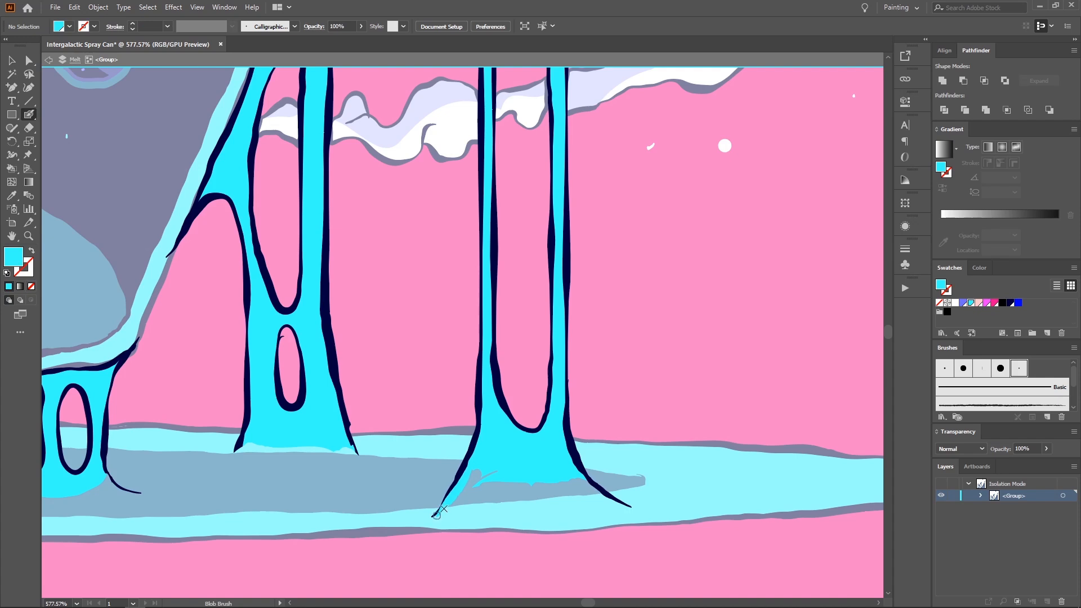
drag(473, 462, 458, 489)
drag(455, 510, 554, 509)
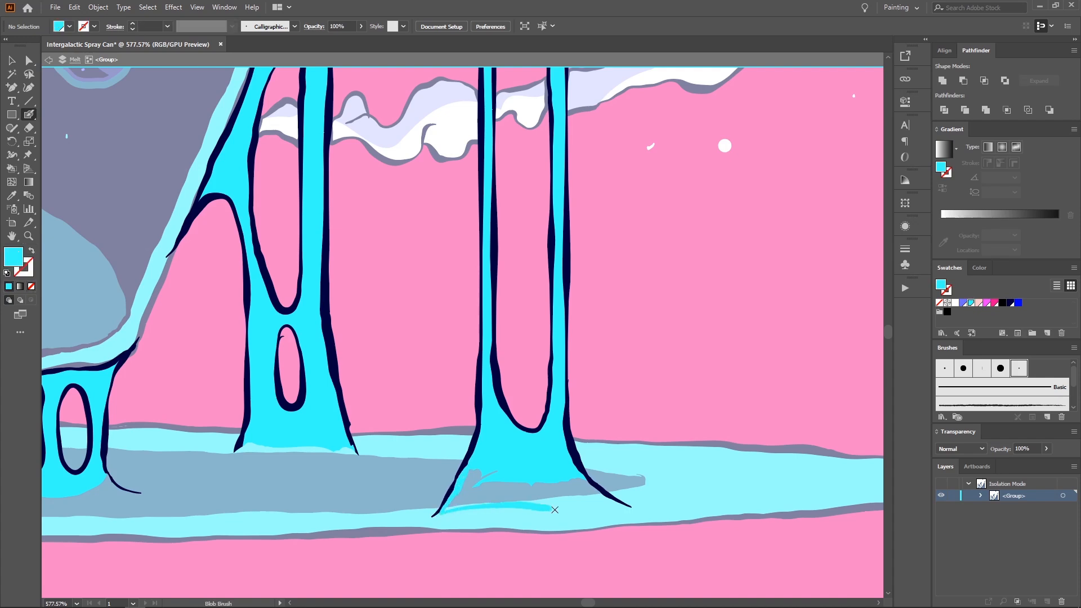
ctrl+click(589, 496)
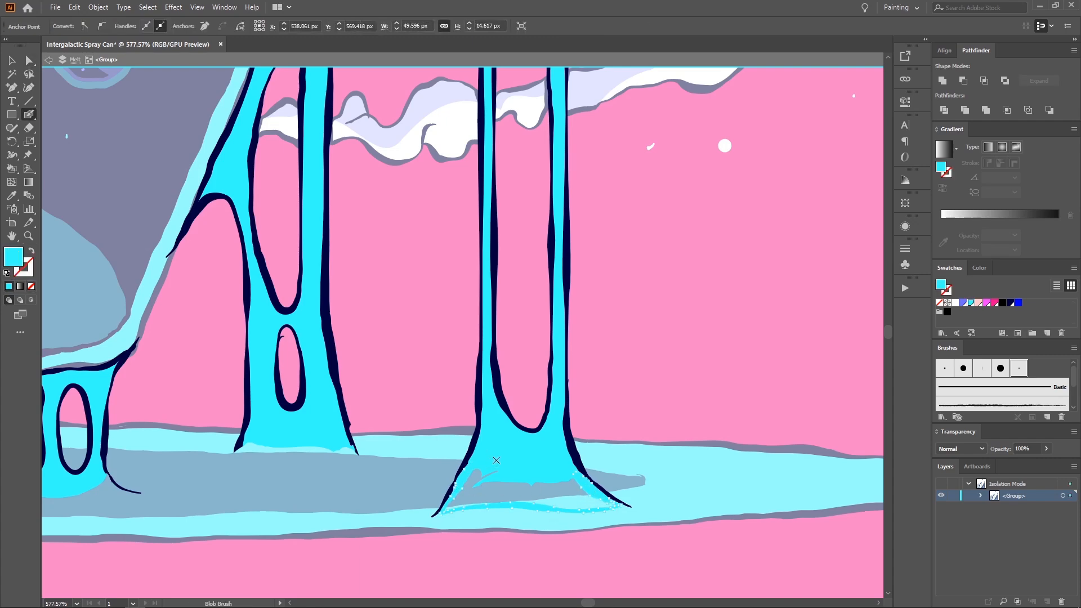
key(ctrl+shift+a)
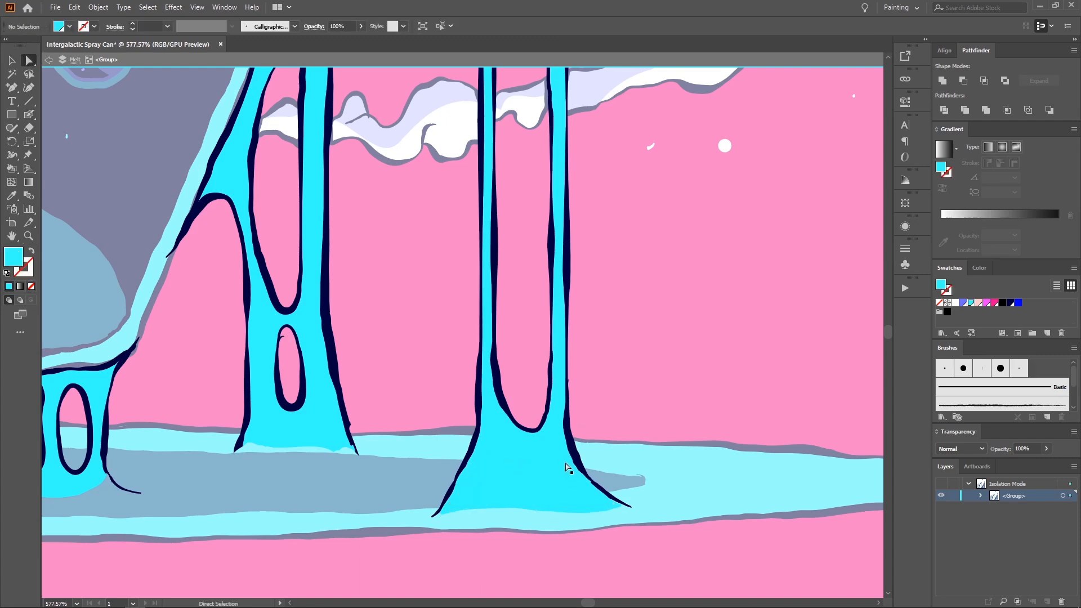
ctrl+click(570, 443)
drag(570, 443, 455, 473)
drag(455, 474, 340, 515)
key(Escape)
Step: Examine the whole illustration and the shading of the planets and liquid inside the can
drag(393, 489, 417, 422)
drag(482, 398, 413, 483)
drag(428, 394, 475, 447)
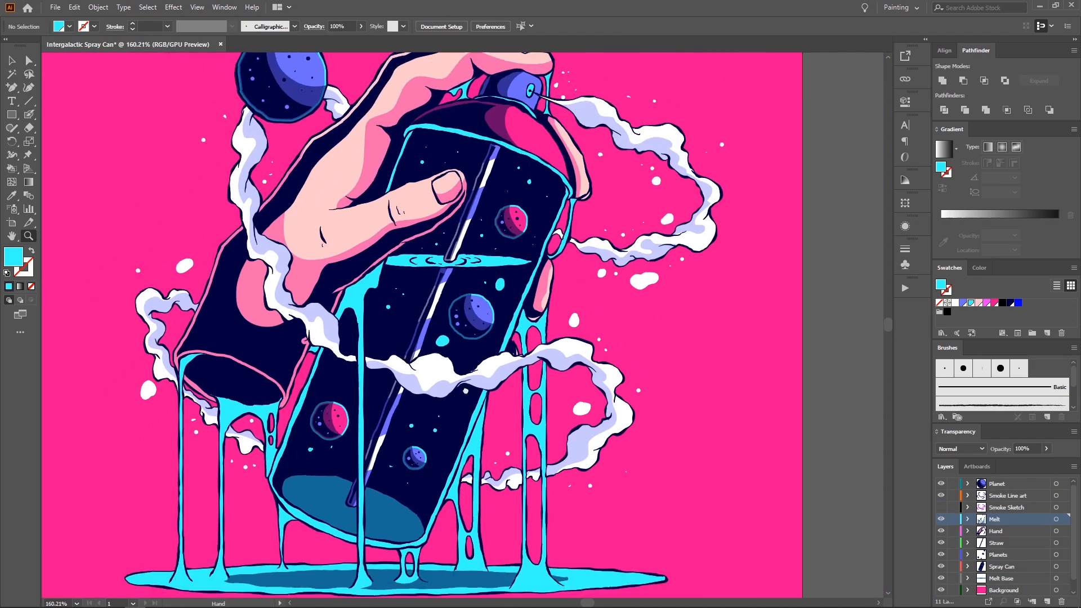
drag(469, 389, 511, 371)
scroll(545, 227, up, 5)
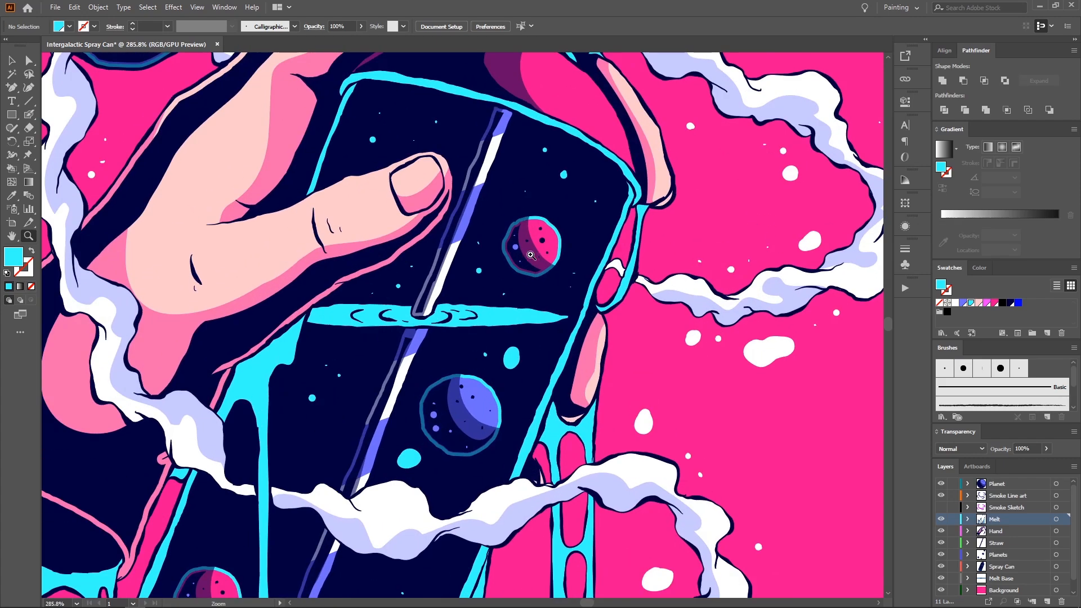
key(a)
click(534, 258)
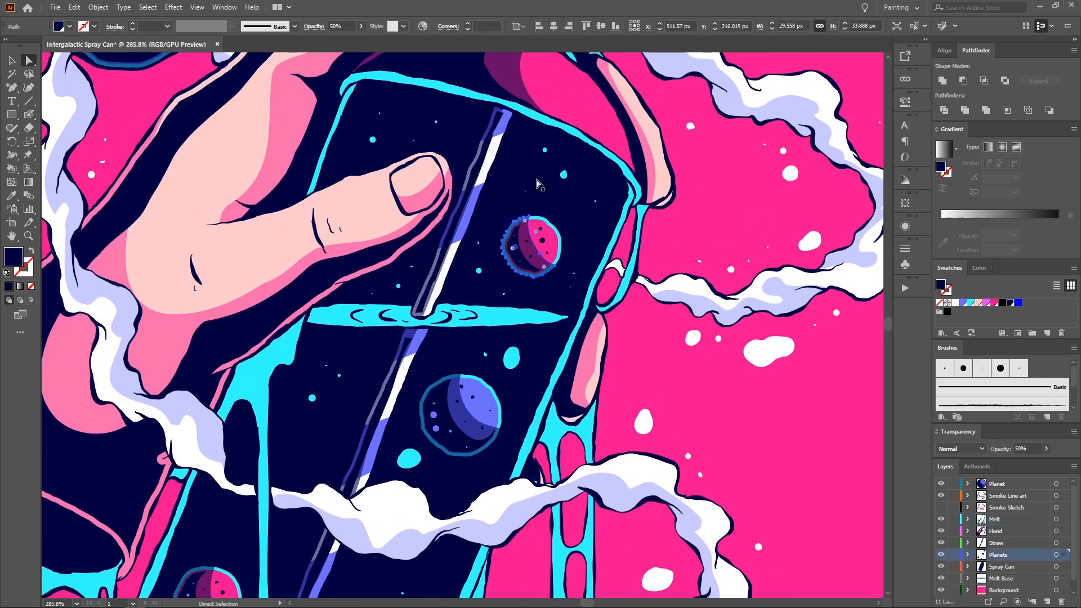
click(427, 292)
key(z)
drag(550, 227, 343, 261)
drag(500, 209, 564, 211)
drag(565, 211, 532, 183)
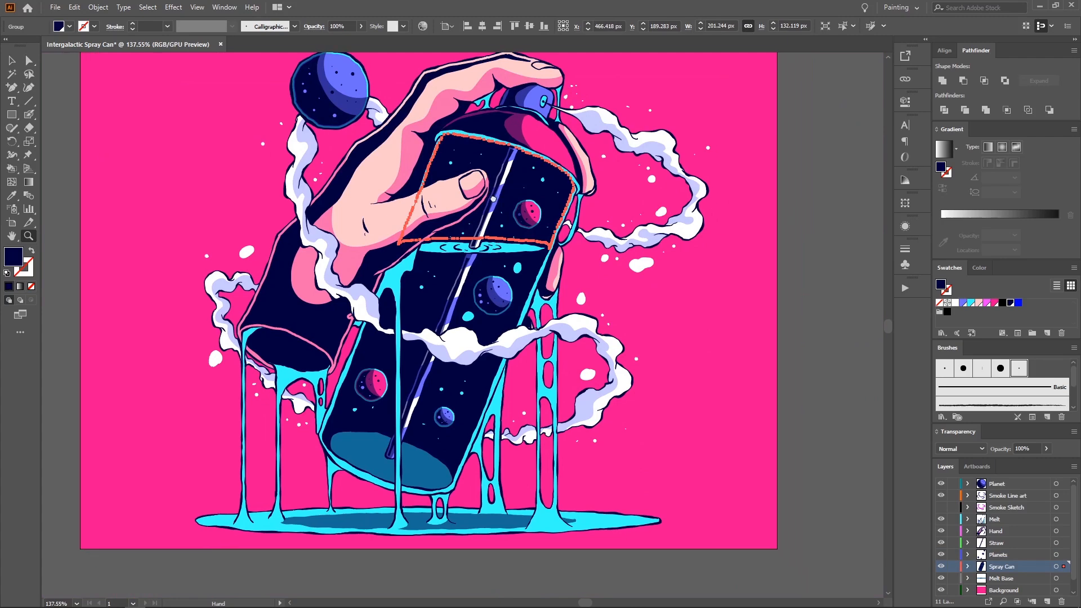
drag(478, 231, 518, 219)
drag(685, 342, 634, 318)
key(z)
double_click(631, 312)
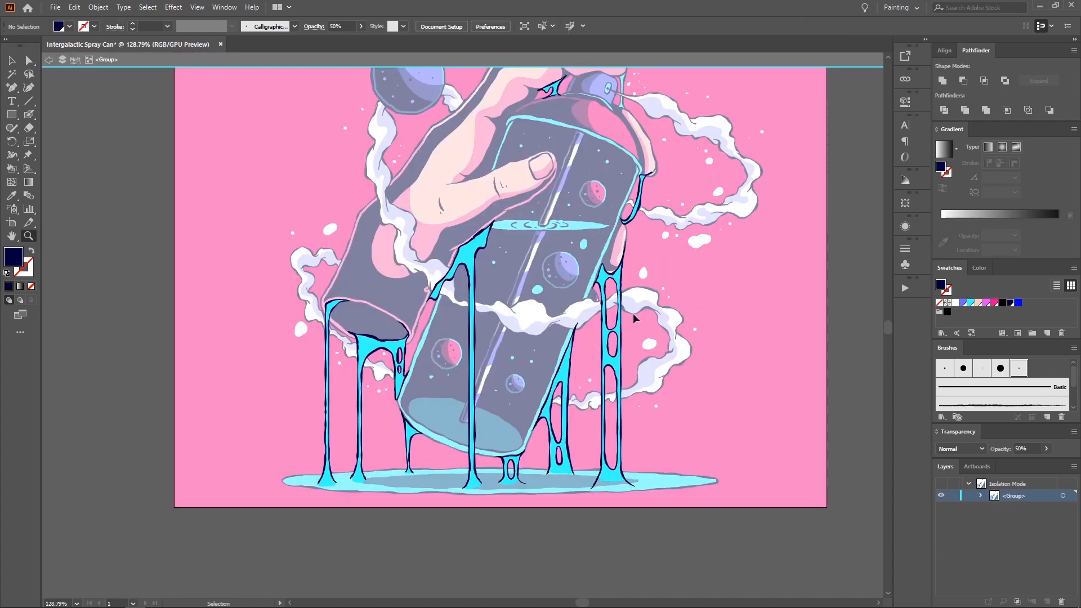
Step: Shrink the navy puddle shadow on the Melt Base layer about its centre to about 227 px wide and 9 px high
key(a)
double_click(579, 488)
scroll(602, 483, up, 3)
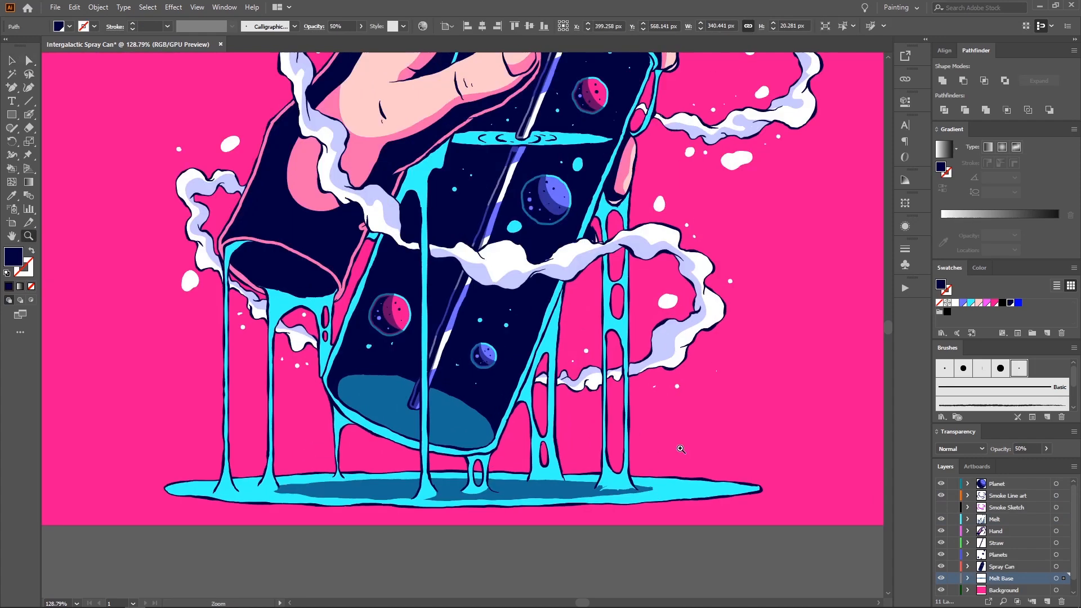
key(v)
drag(594, 490, 577, 488)
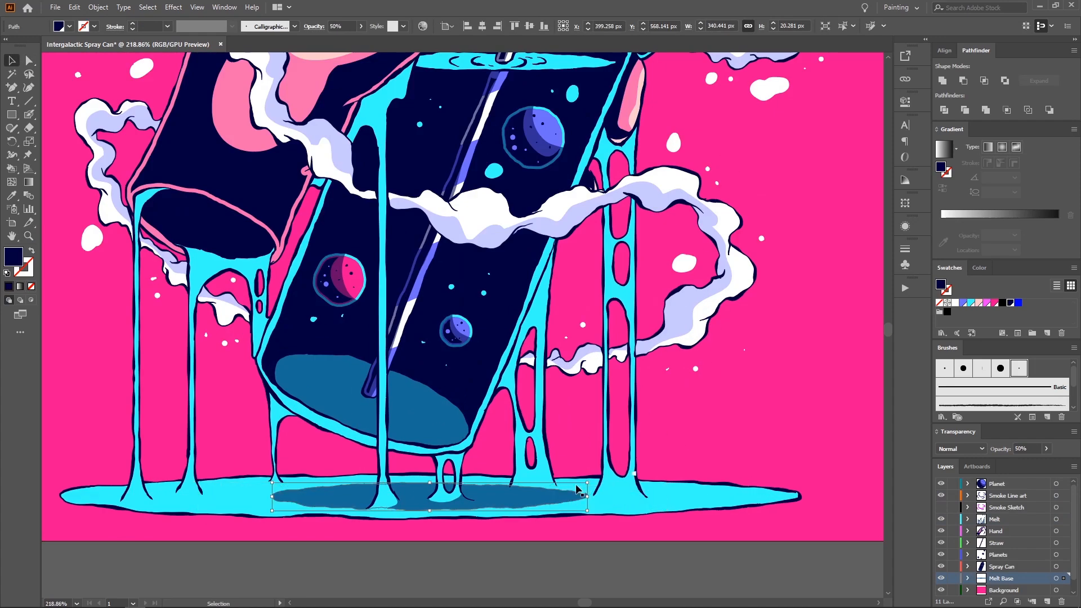
drag(429, 510, 429, 496)
key(z)
scroll(310, 497, down, 5)
scroll(481, 485, up, 4)
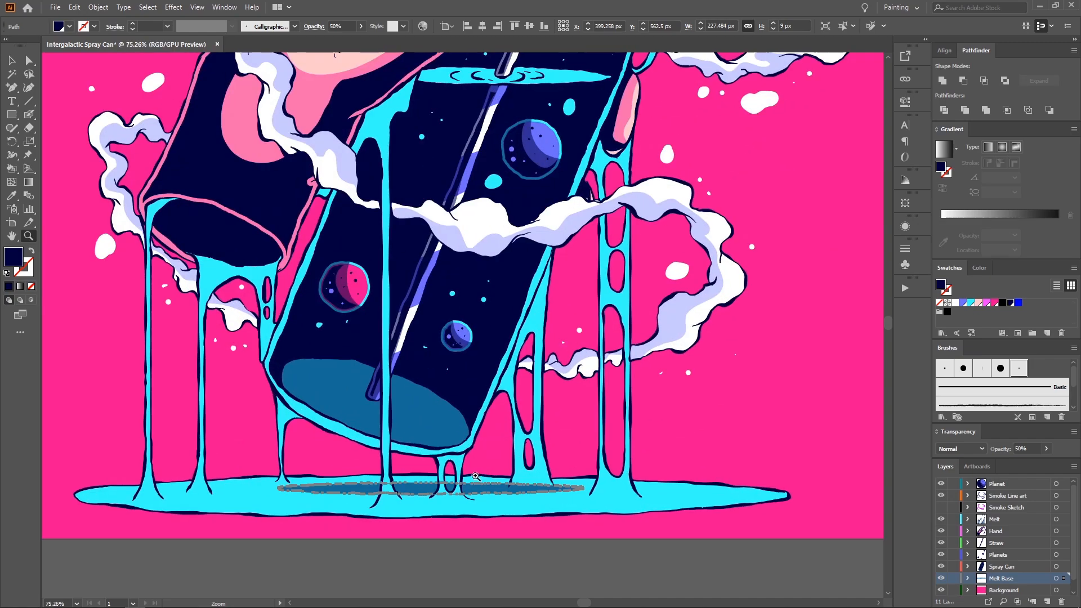
key(v)
key(ctrl+space)
drag(452, 456, 414, 514)
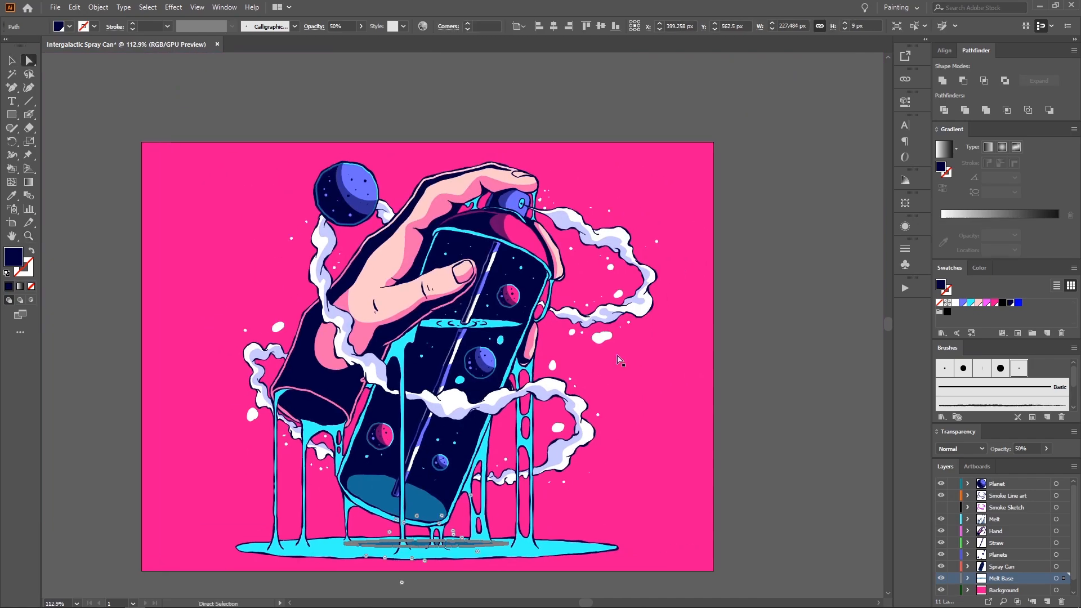
click(746, 309)
Step: Select the largest blue dot on the dark side of the upper pink planet and show only the Planets layer
drag(548, 276, 549, 256)
key(ctrl+space)
scroll(548, 256, up, 6)
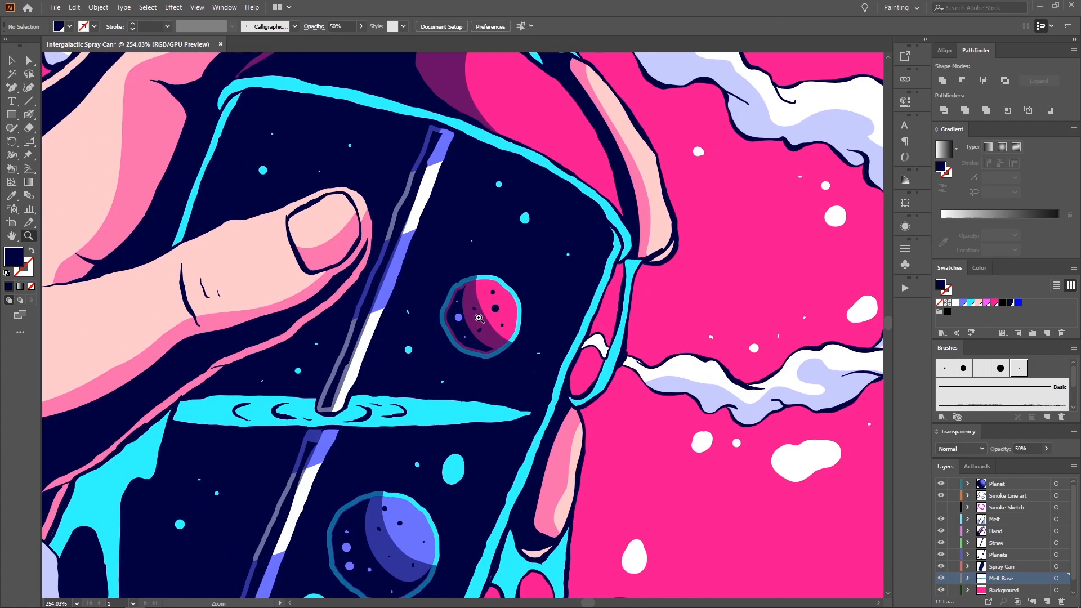
key(v)
click(459, 320)
key(ctrl+shift+a)
key(z)
click(458, 315)
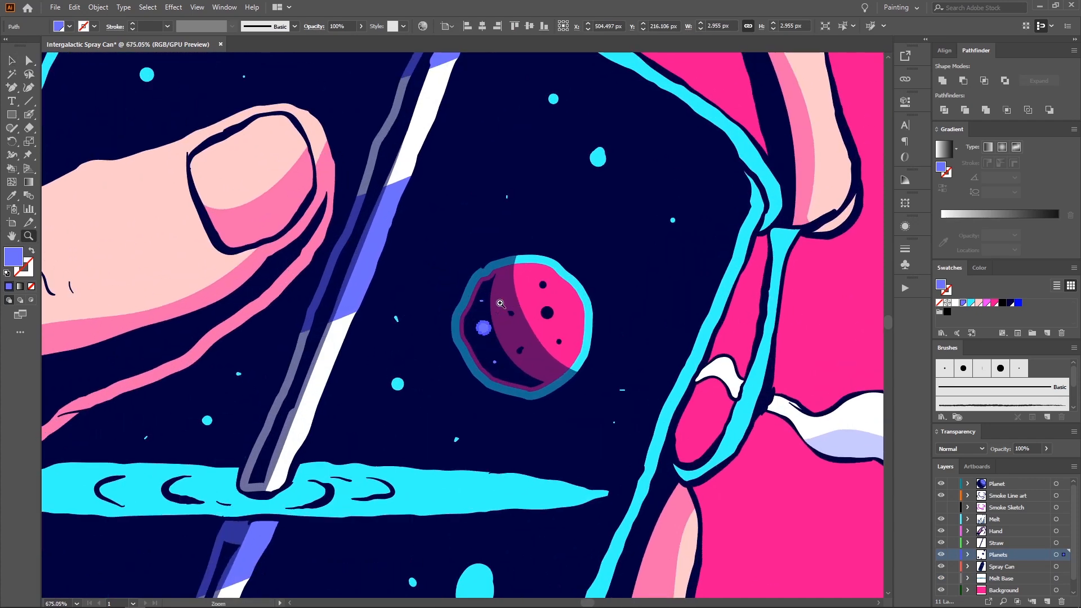
key(ctrl+v)
alt+click(941, 555)
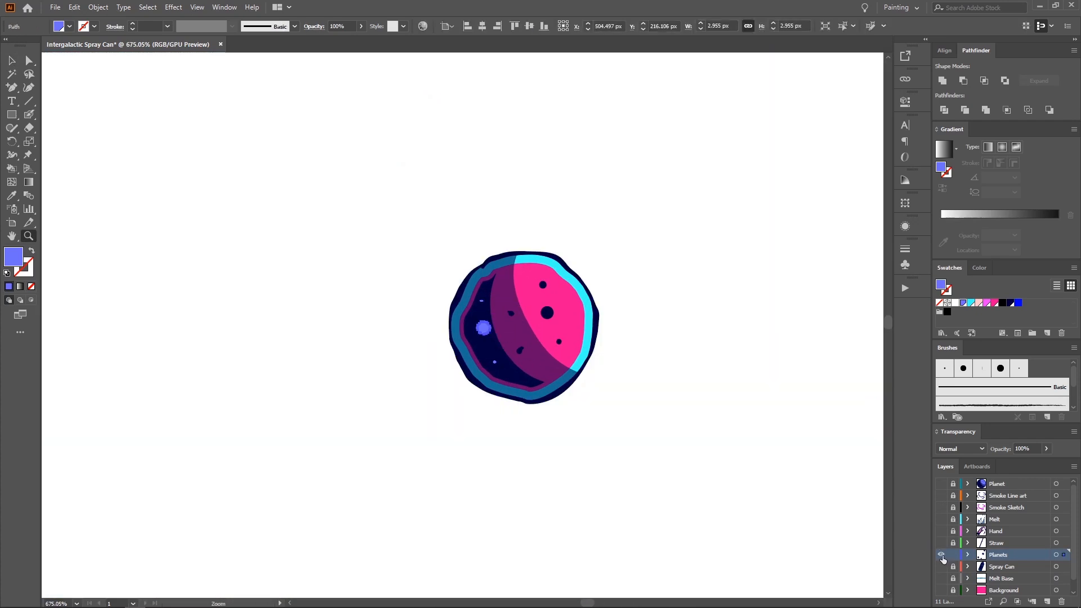
Step: Add the two smaller blue dots on that planet to the selection and recolour all three with the planet's pink
click(499, 371)
key(v)
shift+click(489, 358)
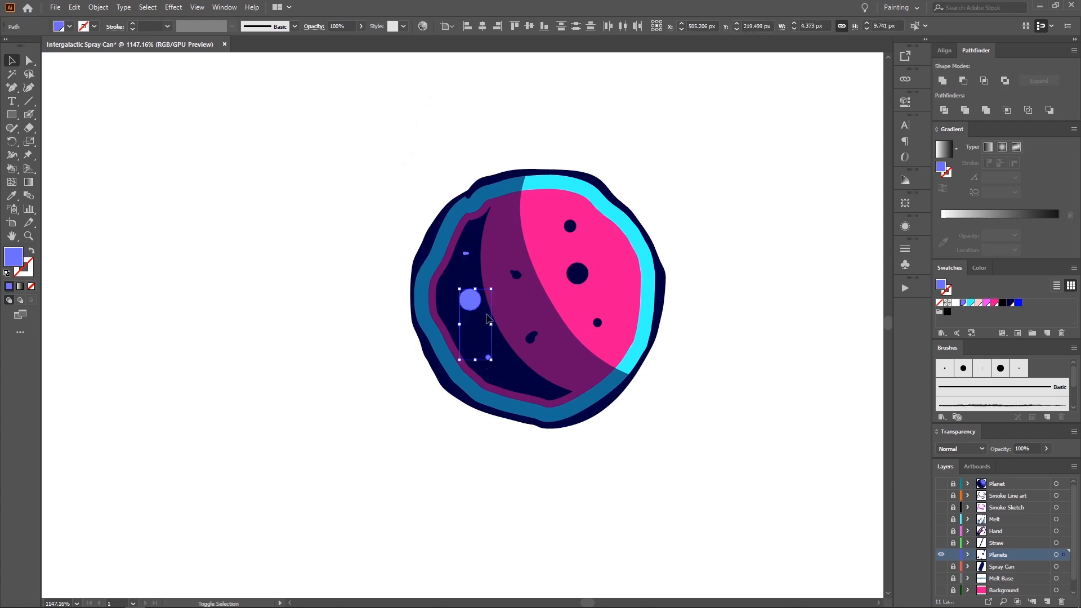
shift+click(466, 253)
drag(571, 291, 404, 330)
key(i)
click(564, 315)
Step: Select the five blue dots on the dark side of the lower pink planet and recolour them with its pink
key(z)
drag(443, 365, 549, 168)
drag(332, 449, 549, 339)
key(v)
click(397, 471)
shift+click(393, 441)
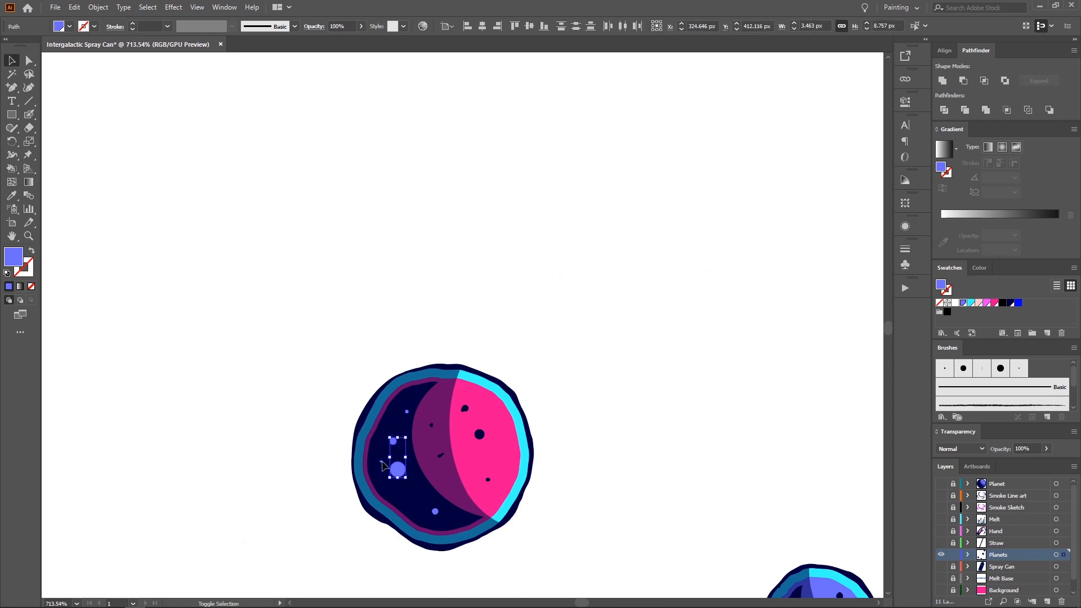
shift+click(381, 461)
shift+click(406, 411)
shift+click(434, 511)
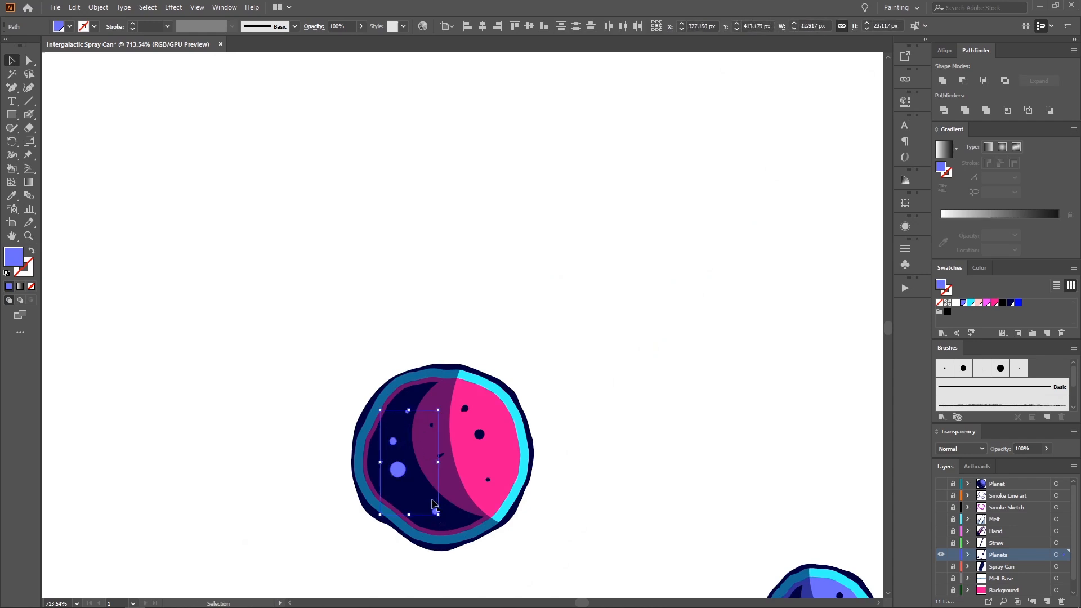
drag(436, 489, 391, 483)
key(i)
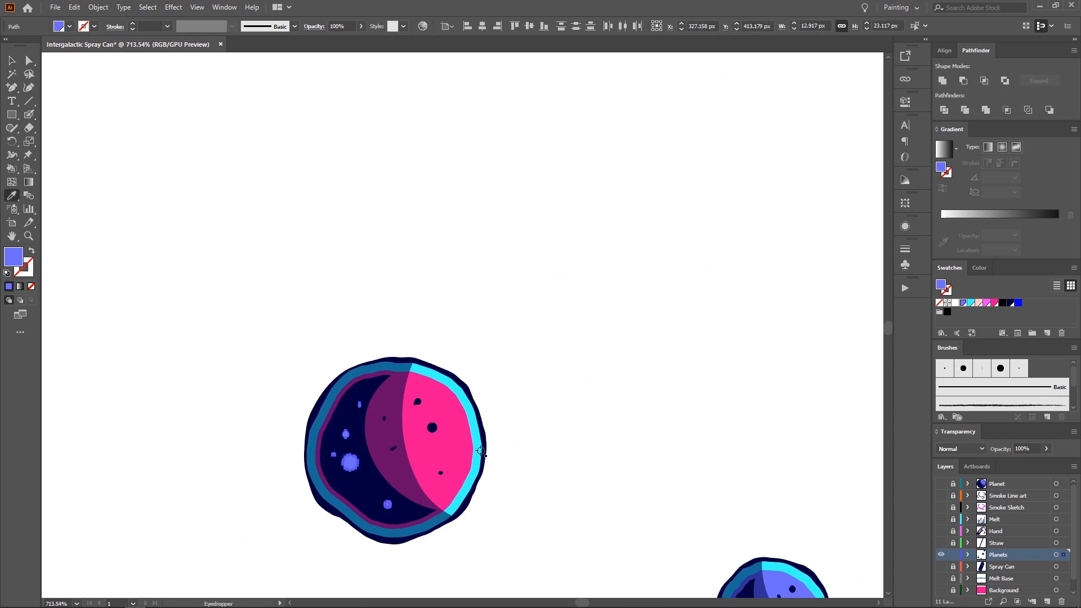
click(457, 432)
Step: Fit the artboard in view, deselect the dots and make all layers visible again
key(ctrl+0)
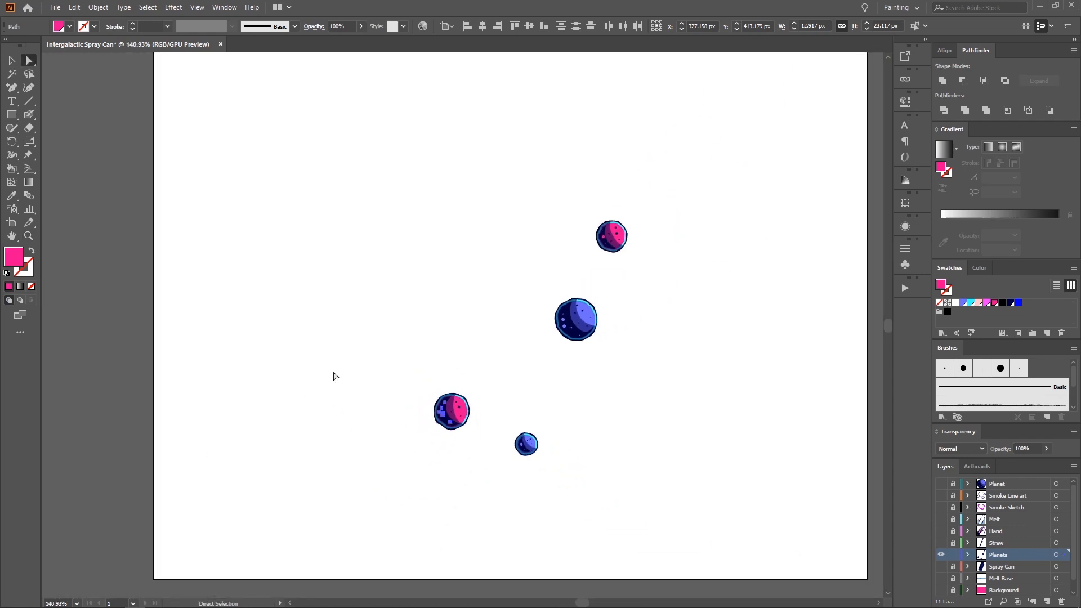
key(v)
click(366, 366)
alt+click(940, 515)
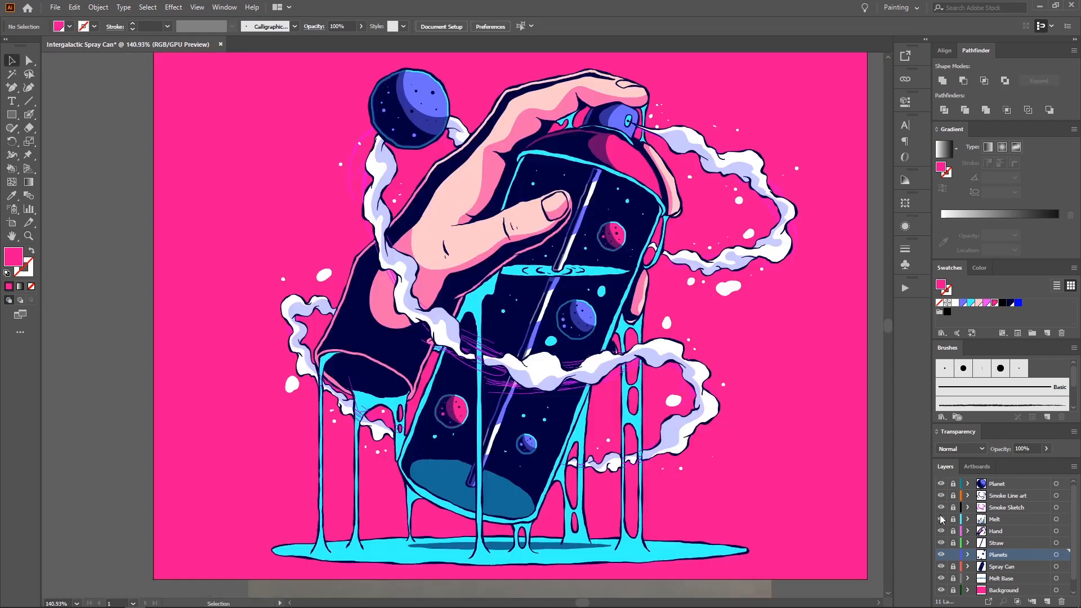
drag(645, 288, 547, 323)
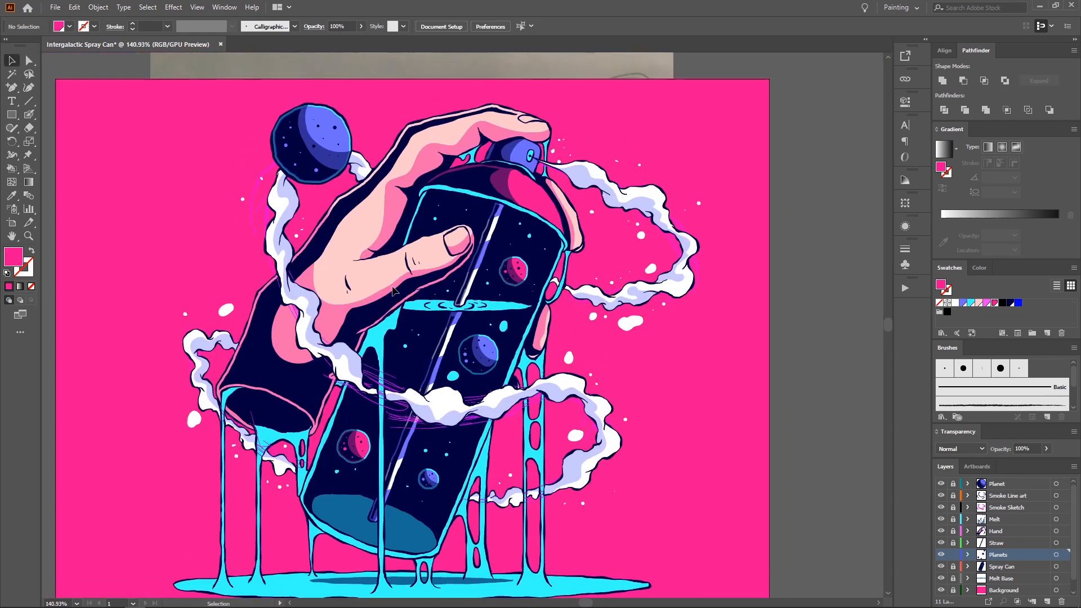
Step: Unlock the Spray Can layer and make it the active layer
key(z)
drag(423, 286, 579, 228)
key(a)
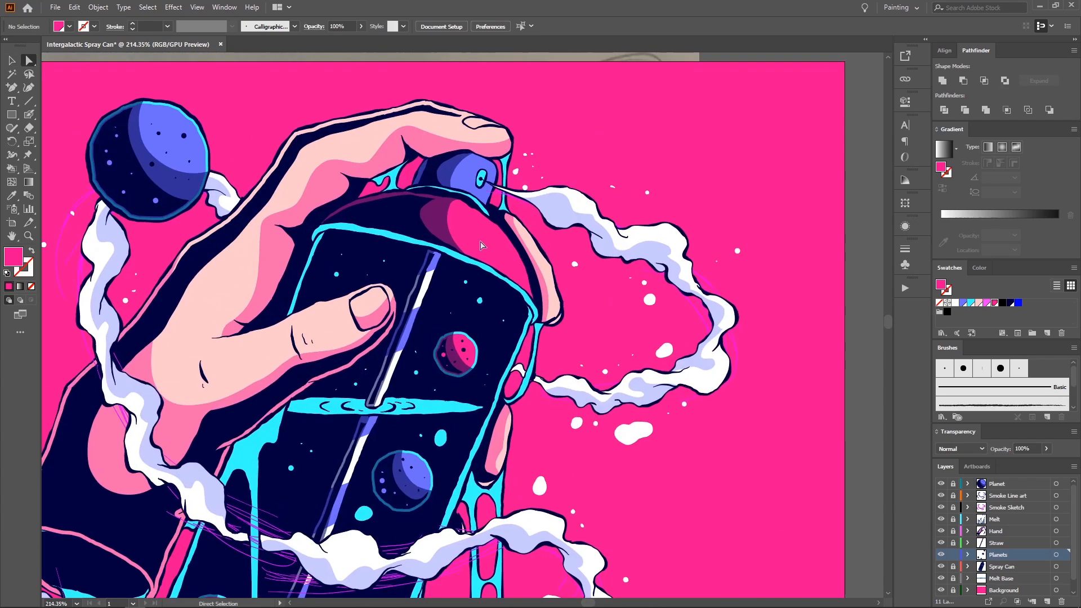
drag(488, 241, 464, 262)
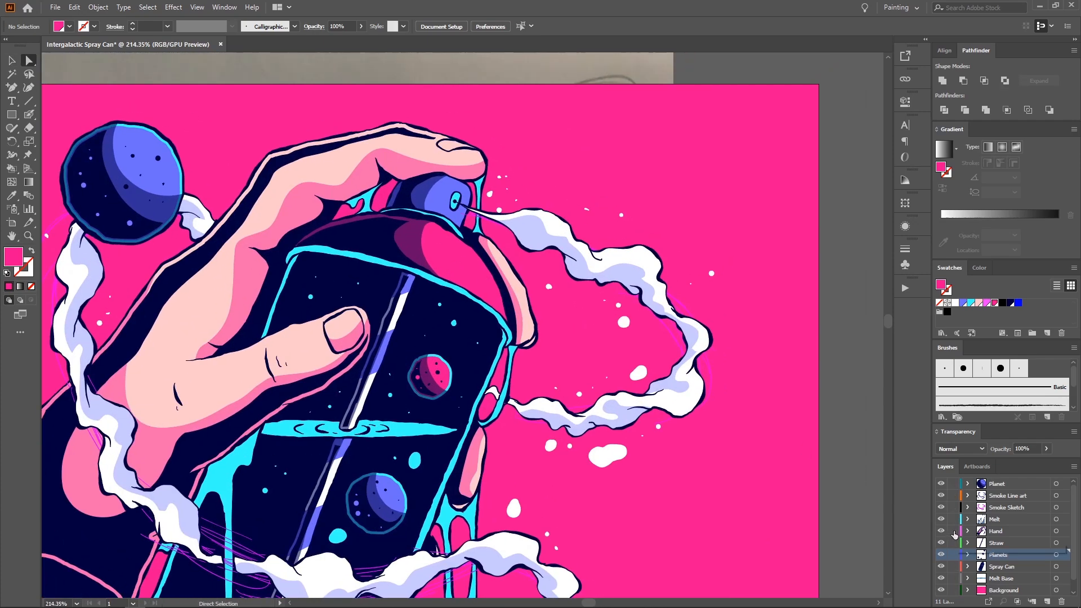
click(953, 554)
click(952, 566)
click(992, 568)
Step: Select the pink shape of the can's domed shoulder and cut a thin sliver along its outer edge beside the fingertip with the Knife
key(z)
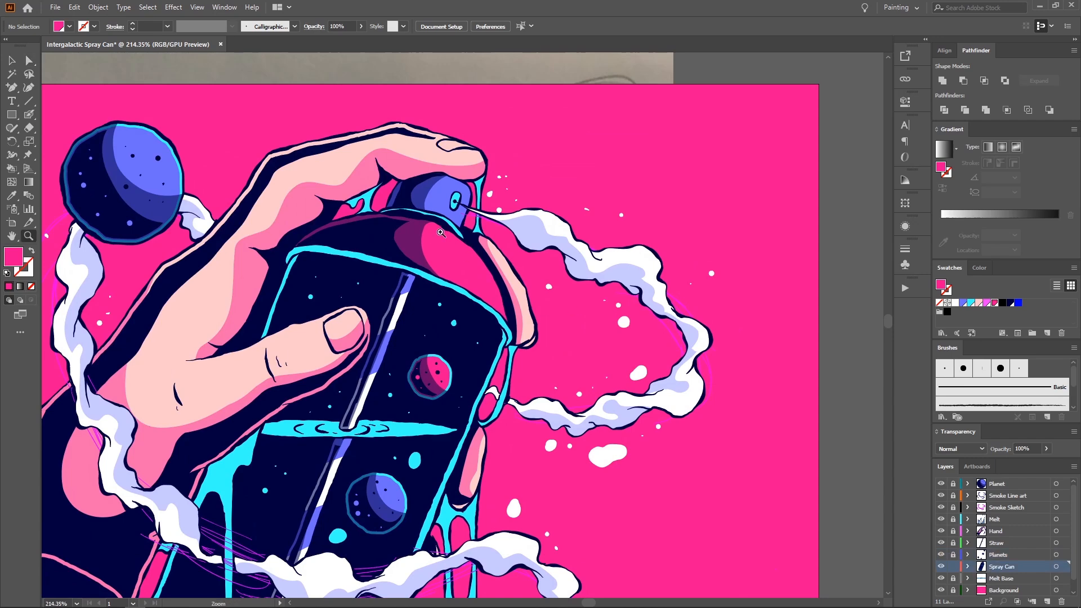
drag(439, 230, 479, 232)
key(a)
click(471, 256)
drag(28, 130, 62, 156)
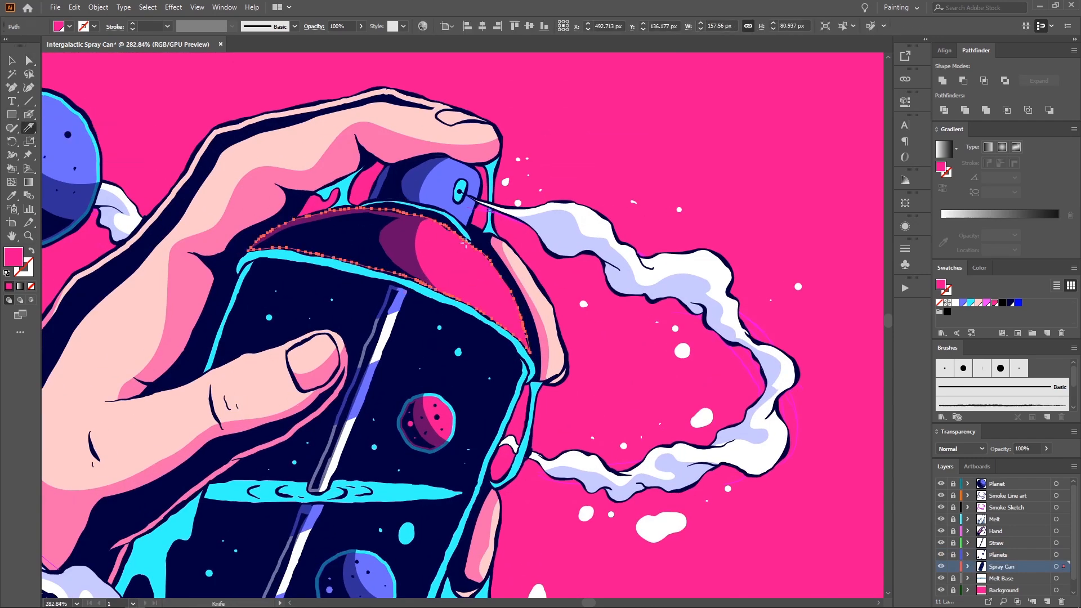
drag(512, 326, 519, 363)
key(a)
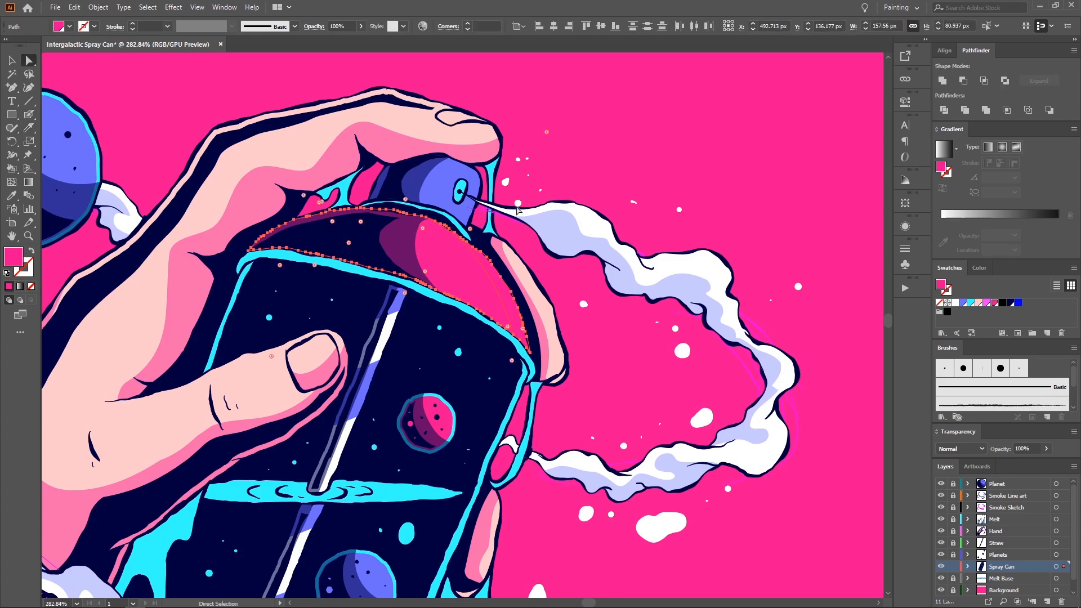
Step: Select only the cut sliver on the can's shoulder and fill it with the cyan sampled from the can's rim
key(ctrl+shift+a)
click(508, 304)
key(i)
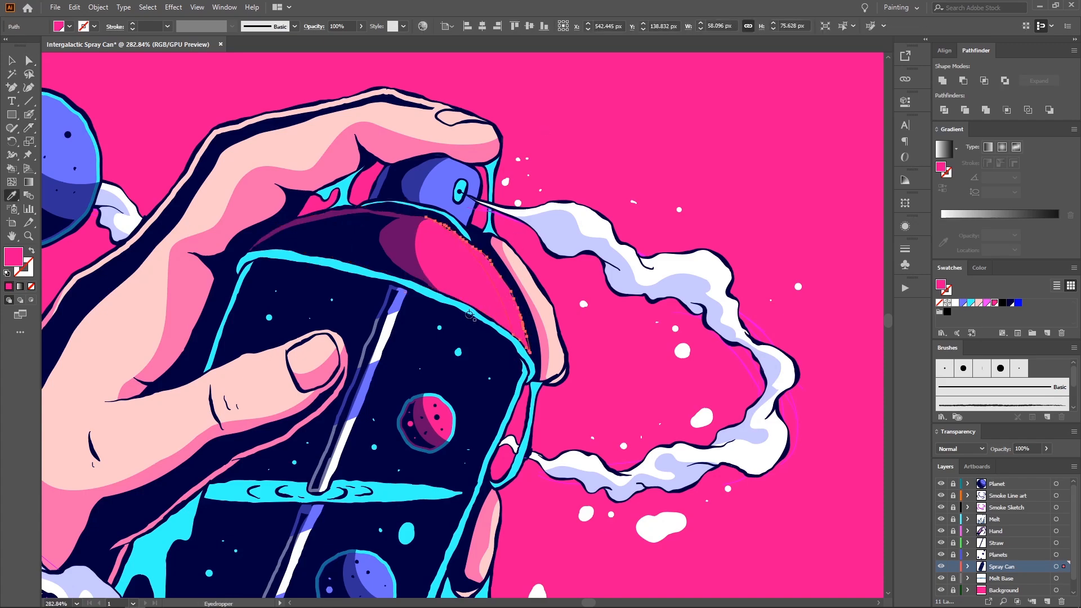
click(462, 319)
key(z)
mouse_move(459, 309)
mouse_down()
mouse_move(293, 284)
mouse_move(472, 257)
mouse_move(314, 274)
mouse_move(403, 198)
mouse_up()
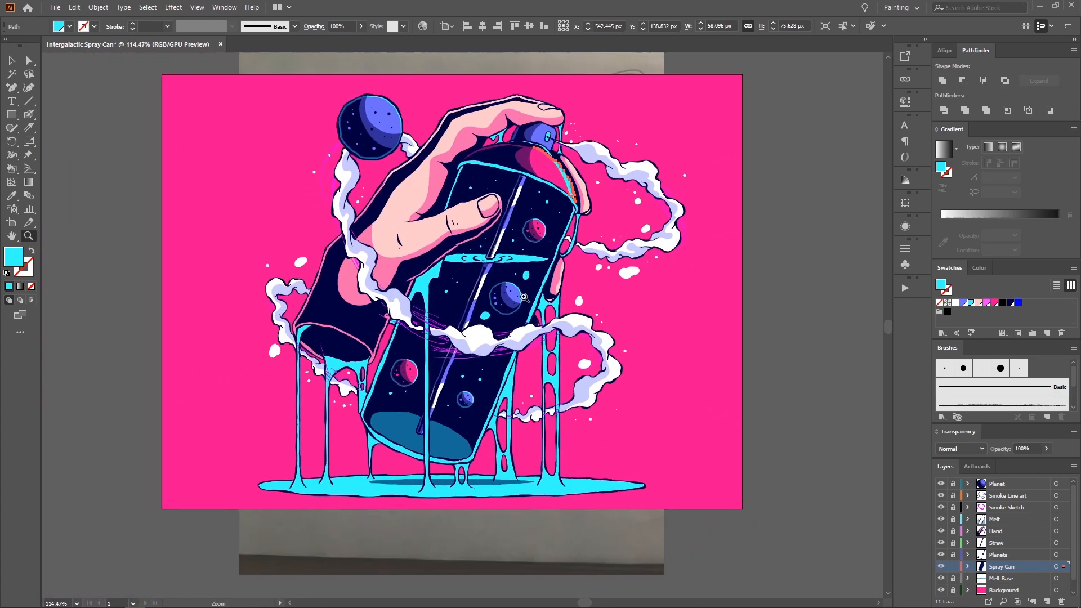
Step: Hide the Sketch and Smoke Sketch layers, leaving the Background layer visible
click(941, 590)
click(941, 590)
scroll(951, 596, down, 1)
click(940, 590)
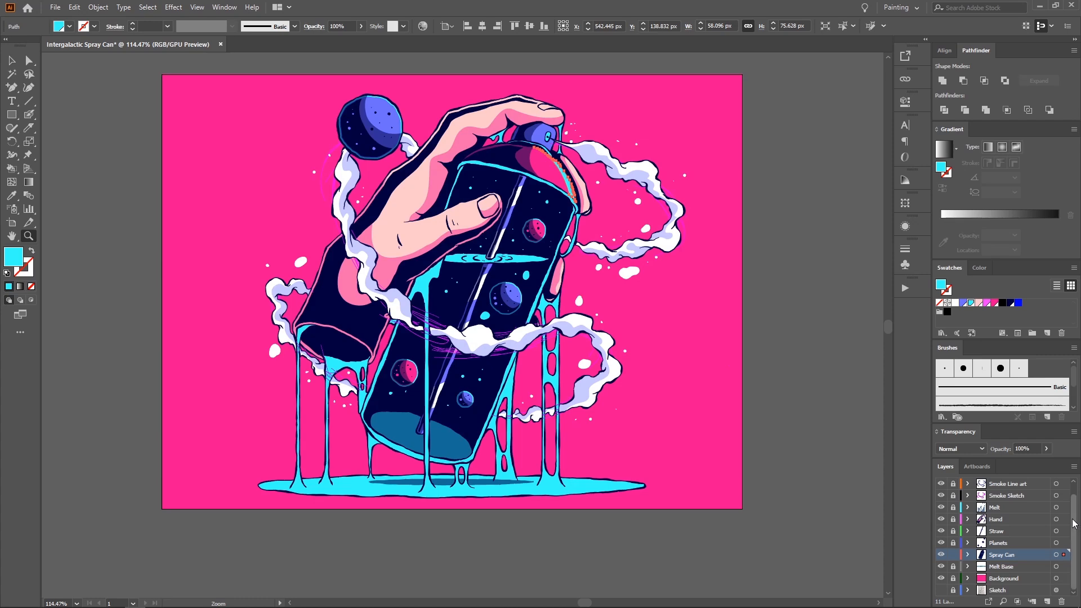
scroll(1030, 494, up, 1)
click(940, 507)
click(940, 507)
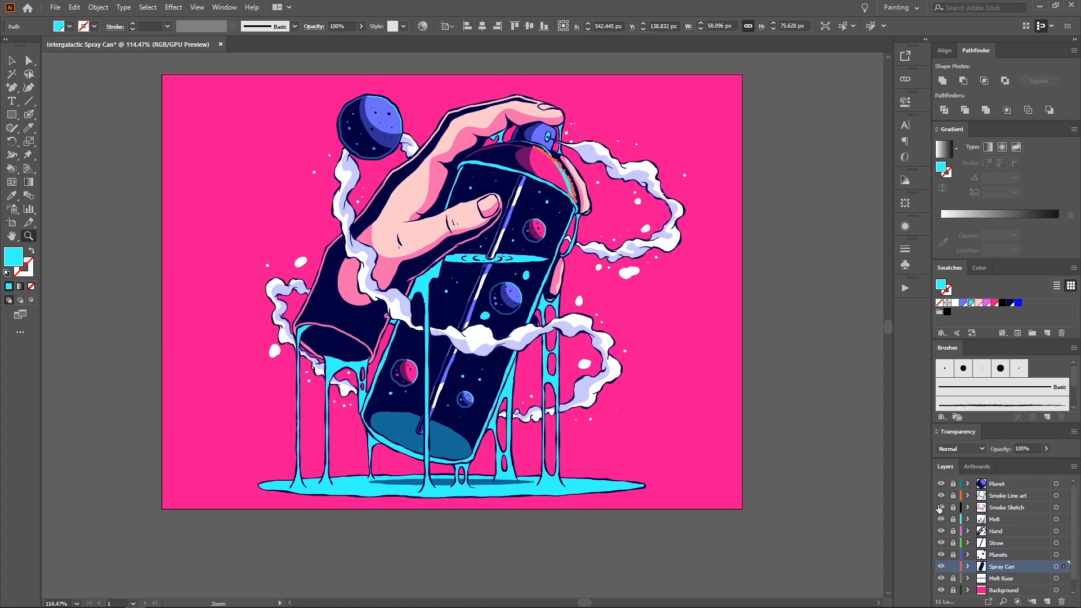
click(940, 507)
Step: Examine the overall composition in full-screen view with nothing selected
scroll(616, 338, up, 3)
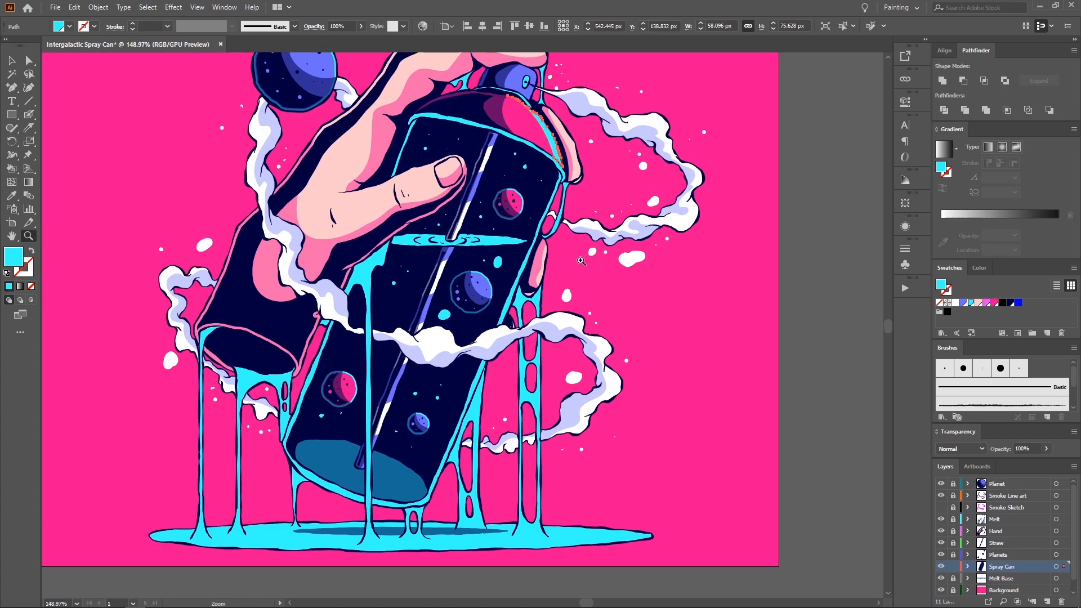
key(f)
key(f)
drag(563, 266, 633, 348)
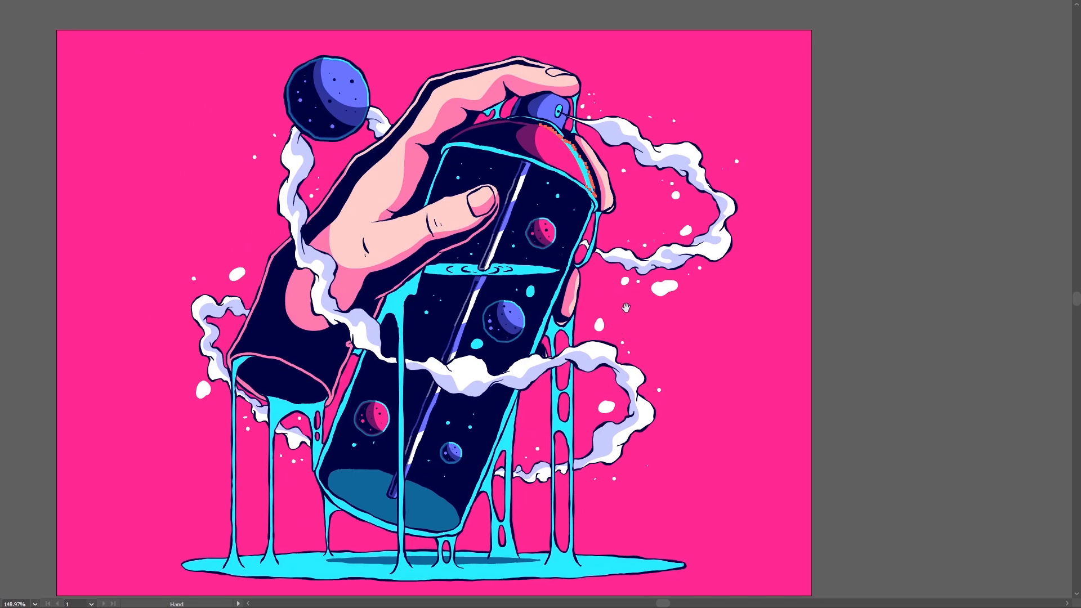
drag(712, 252, 727, 244)
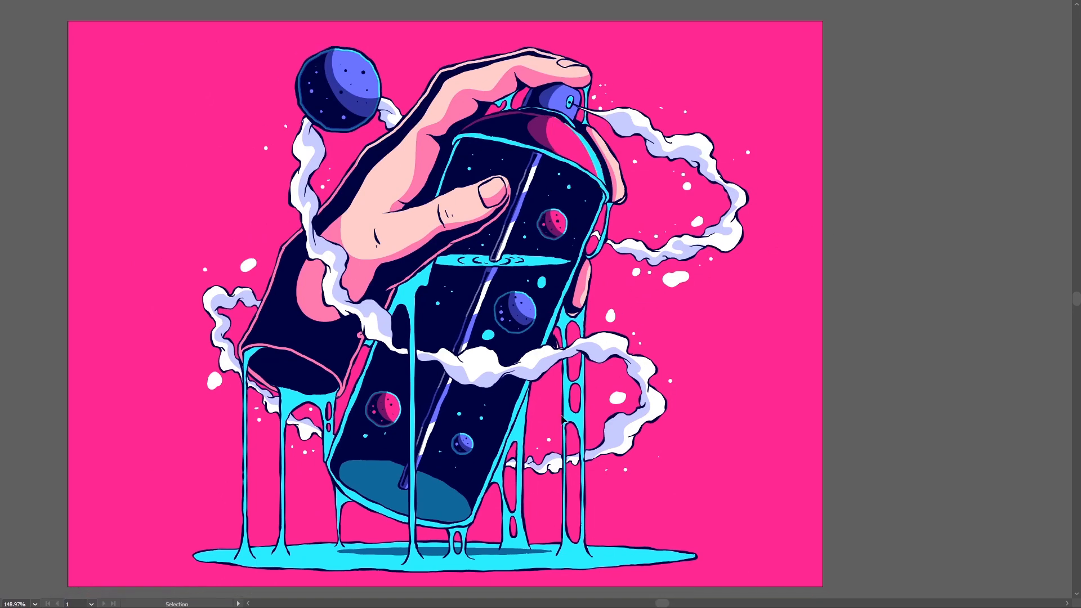
drag(547, 398, 584, 385)
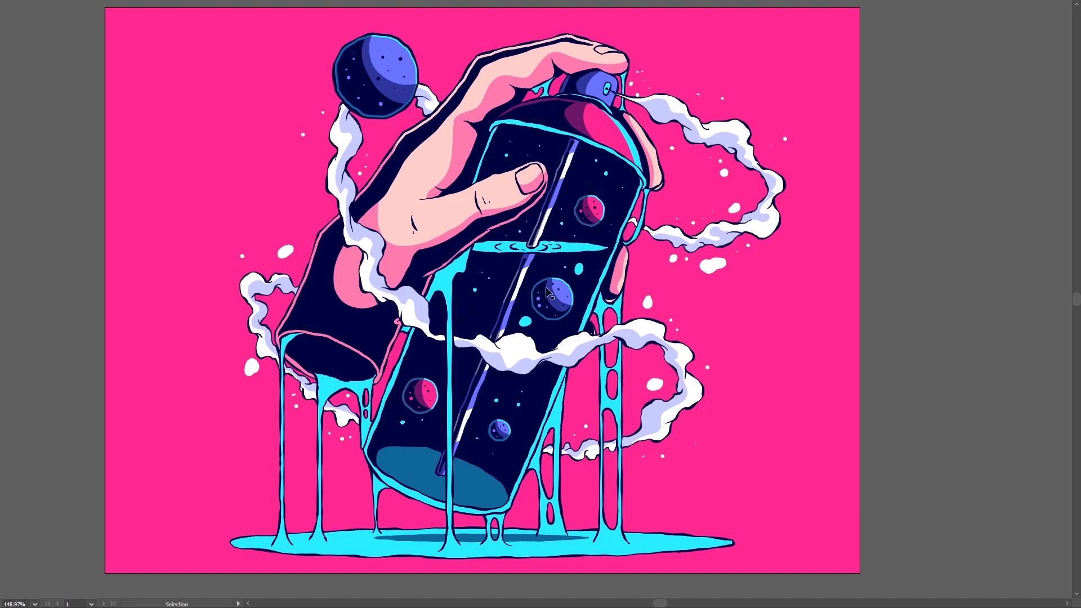
Step: Unlock the Hand layer, make it active and paint small cyan dots inside the dark sleeve opening with the Blob Brush
click(579, 272)
key(shift+b)
key(f)
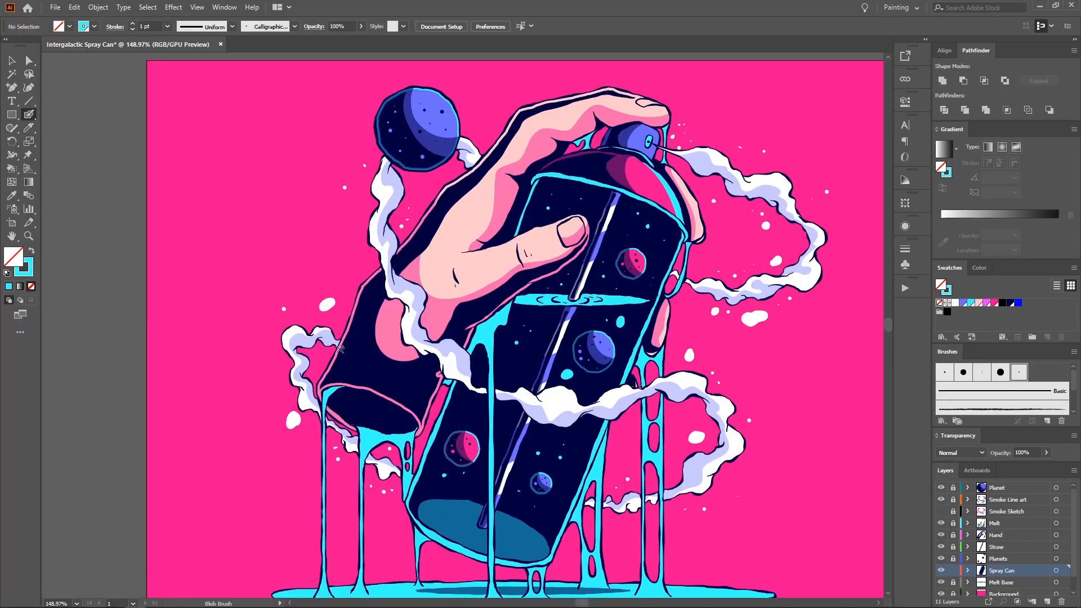
click(954, 535)
click(989, 538)
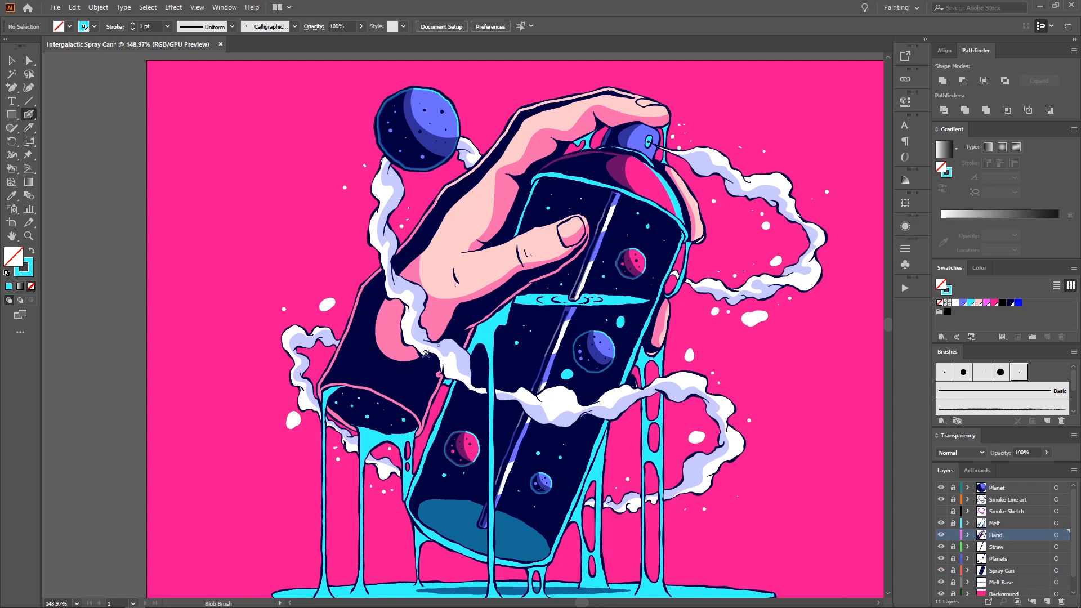
Step: Unlock all layers and make Melt Base the active layer
key(z)
mouse_move(446, 355)
mouse_down()
mouse_move(397, 346)
mouse_move(447, 355)
mouse_move(407, 308)
mouse_move(465, 315)
mouse_up()
key(f)
key(f)
drag(349, 497, 435, 491)
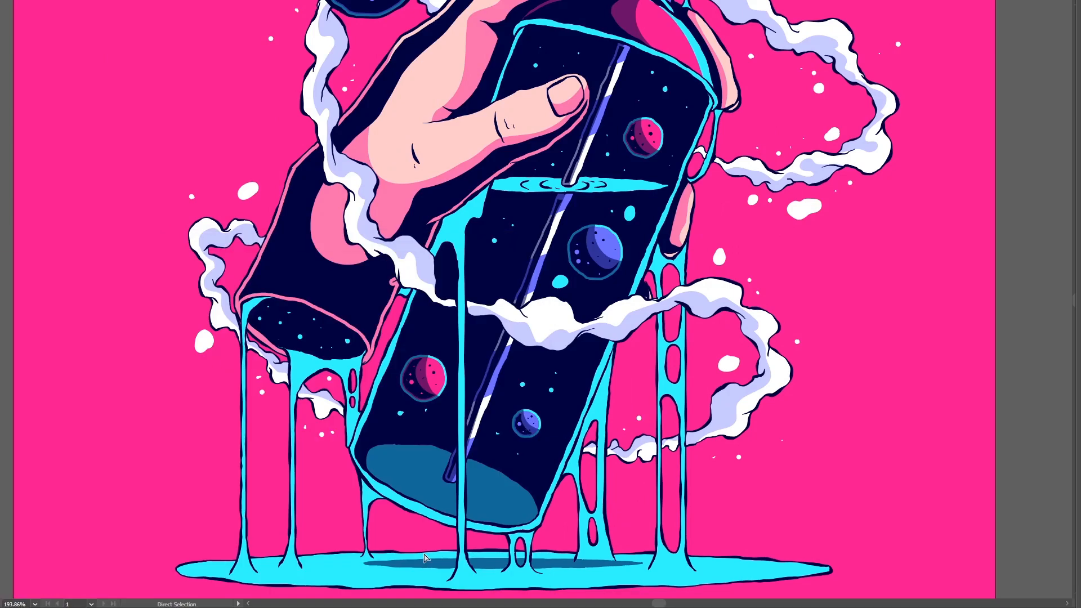
key(f)
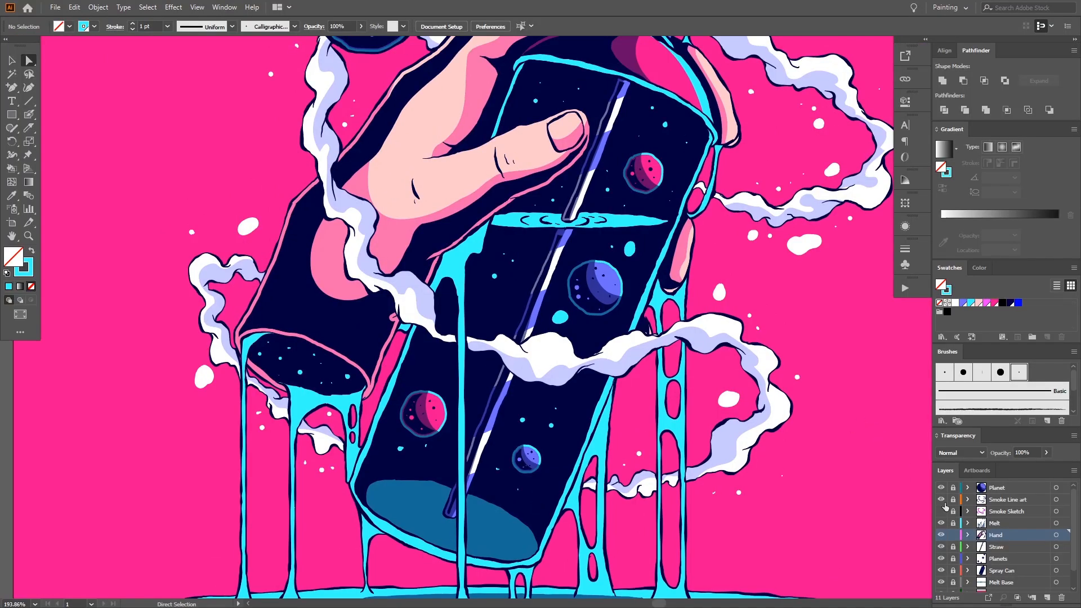
scroll(974, 568, down, 2)
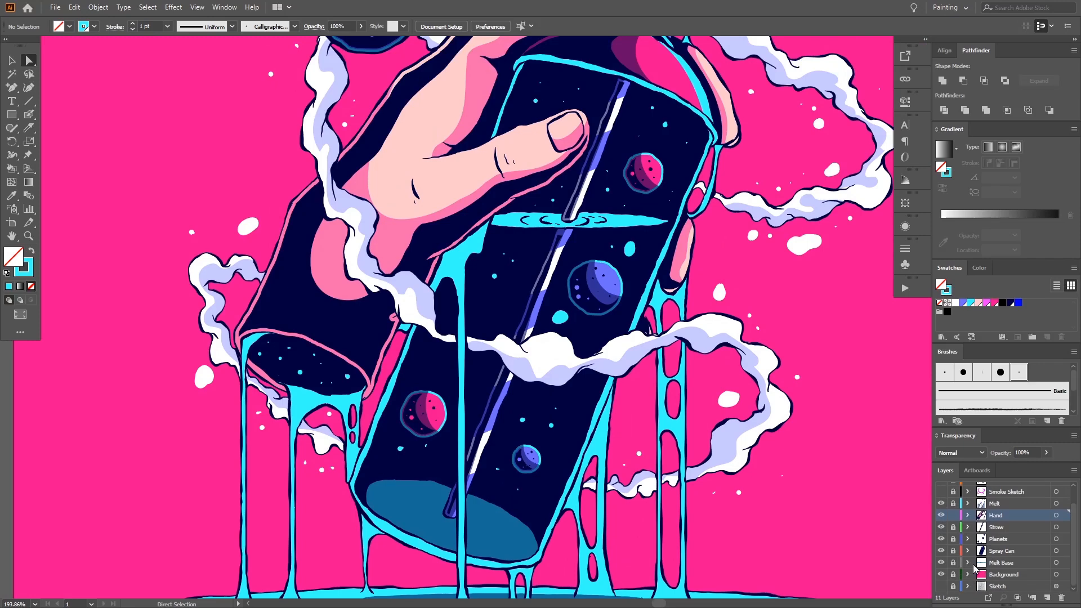
alt+click(951, 564)
click(1005, 563)
Step: Select the dark shadow on the puddle beneath the can and stretch its left end further outward
scroll(513, 483, down, 3)
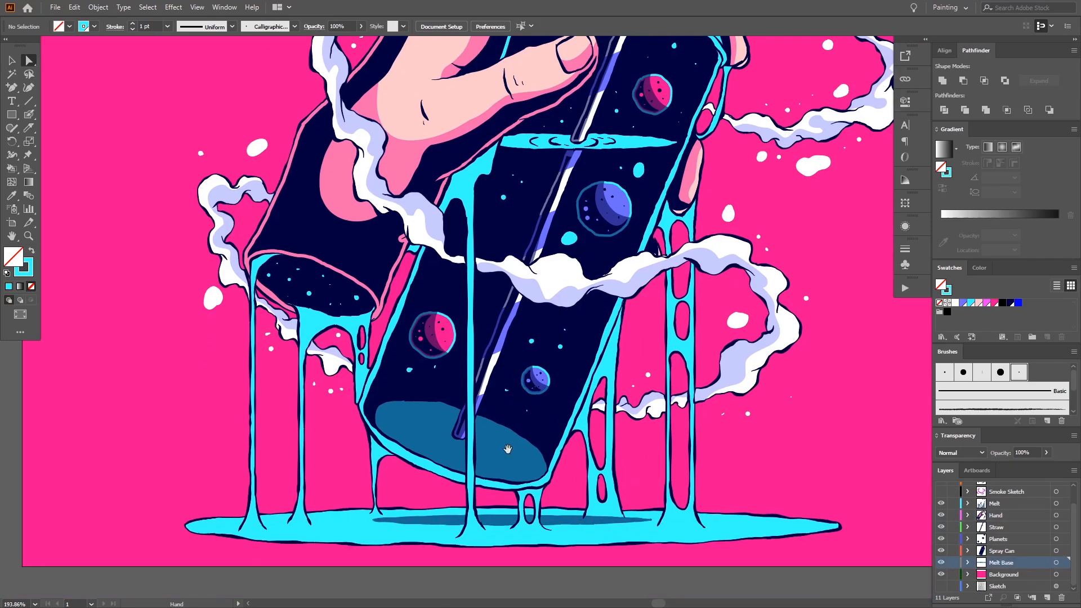
click(501, 527)
key(v)
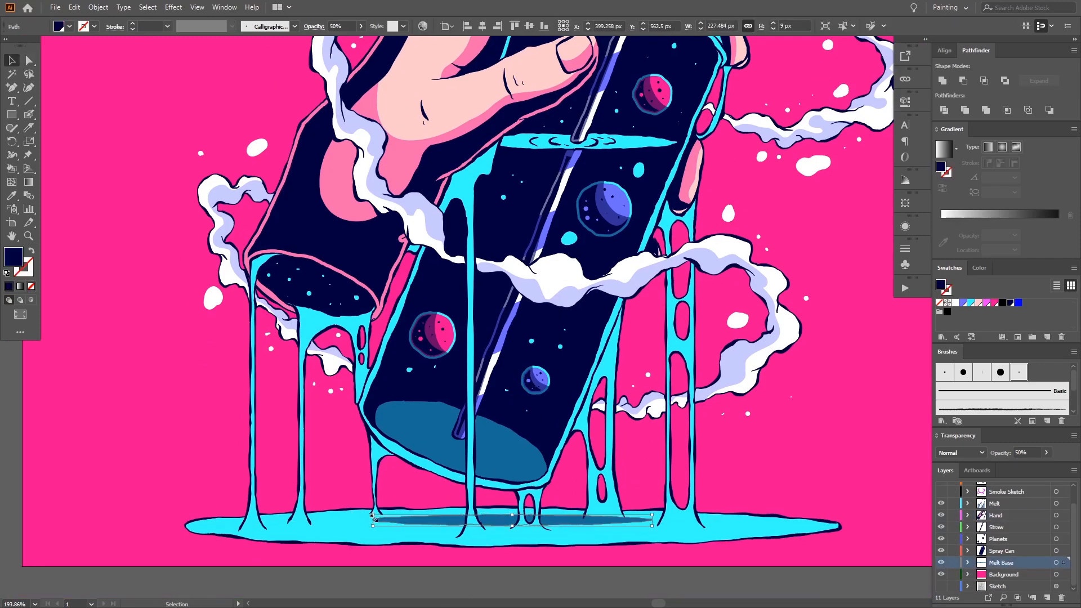
drag(373, 519, 309, 527)
Step: Select the hand's semi-transparent pink shadow shape around the thumb and isolate it for editing
key(z)
drag(345, 457, 340, 430)
drag(406, 342, 287, 557)
drag(339, 335, 420, 276)
ctrl+click(397, 332)
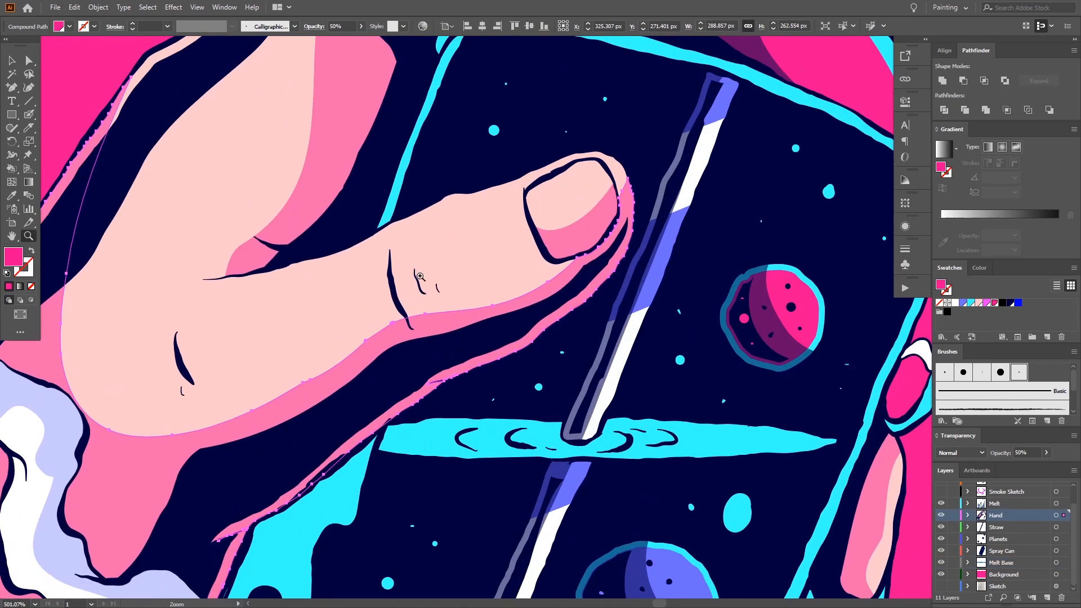
click(824, 26)
drag(312, 288, 343, 288)
Step: Paint a thin pink shadow beside the crease of the thumb joint with the Blob Brush
key(shift+b)
drag(420, 239, 419, 283)
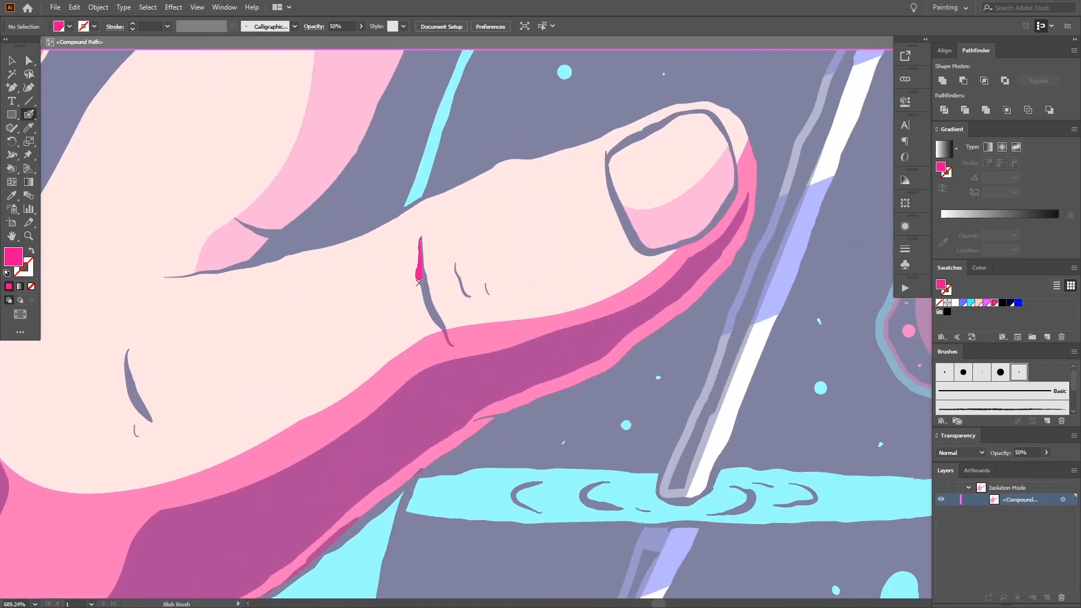
key(ctrl+z)
mouse_move(420, 237)
mouse_down()
mouse_move(416, 283)
mouse_move(445, 351)
mouse_move(366, 306)
mouse_move(358, 334)
mouse_move(303, 286)
mouse_move(329, 325)
mouse_move(268, 271)
mouse_move(385, 287)
mouse_move(375, 283)
mouse_move(256, 270)
mouse_move(336, 309)
mouse_up()
key(z)
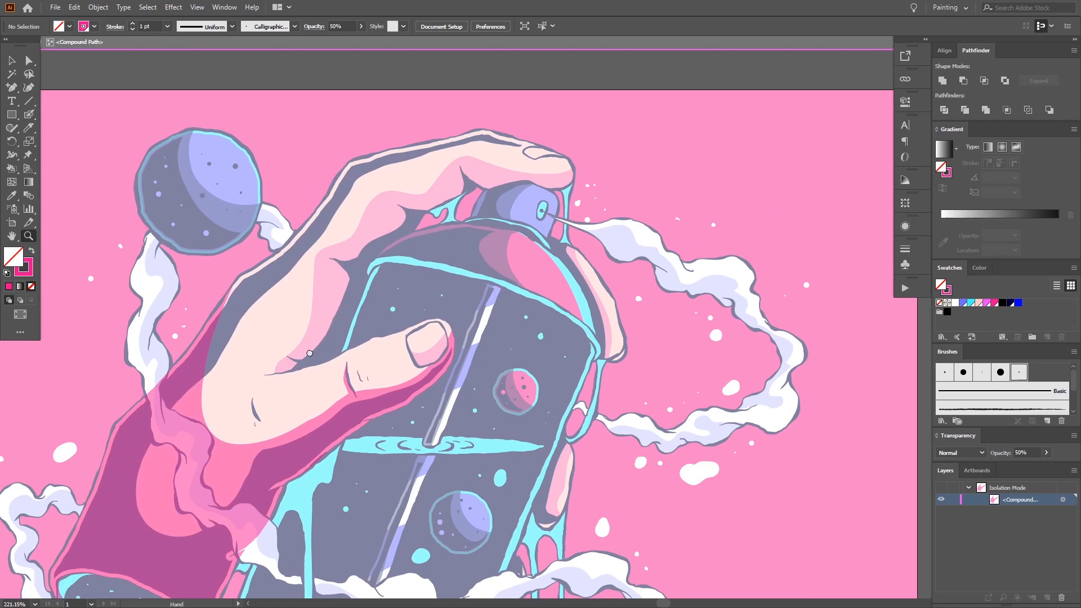
Step: Paint a matching pink shadow beside the short crease at the base of the thumb
drag(310, 353, 401, 239)
drag(322, 289, 354, 286)
key(shift+b)
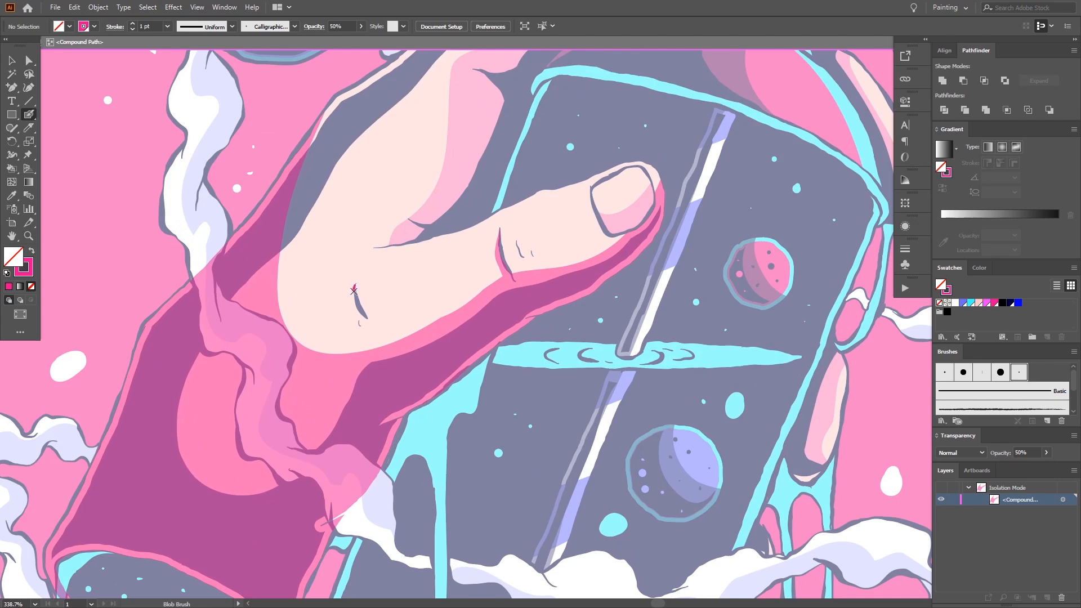
mouse_move(427, 114)
mouse_down()
mouse_move(363, 226)
mouse_move(333, 347)
mouse_move(375, 292)
mouse_move(412, 205)
mouse_move(432, 229)
mouse_move(395, 242)
mouse_up()
key(ctrl+z)
key(z)
drag(396, 245, 394, 264)
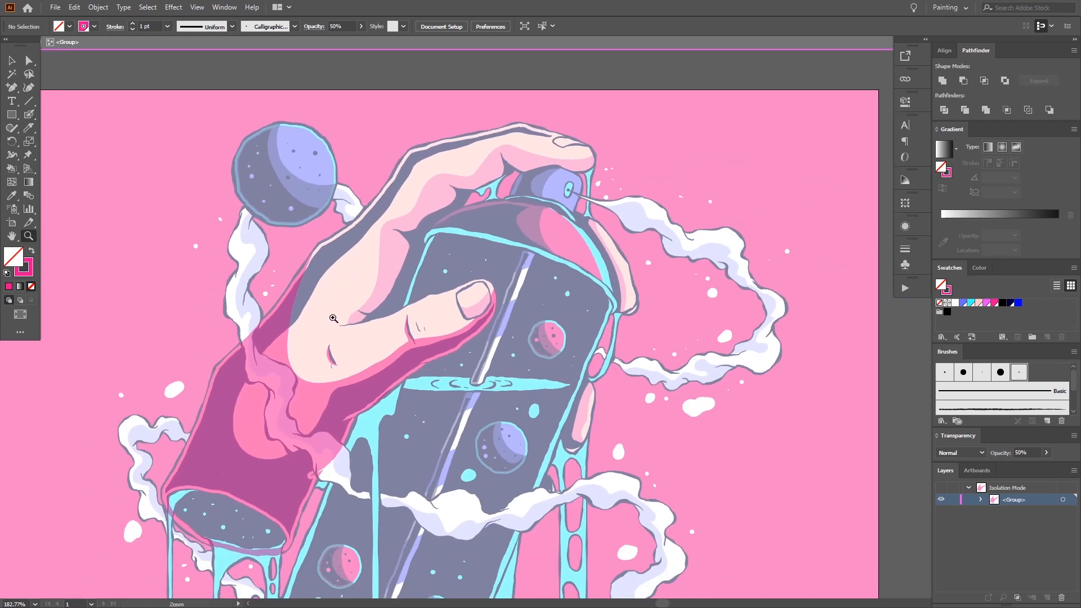
Step: Select the whole isolated shadow and erase a thin line through it along the lower hand edge, from thumb tip to sleeve cuff
mouse_move(446, 293)
mouse_down()
mouse_move(496, 193)
mouse_move(516, 177)
mouse_up()
key(ctrl+a)
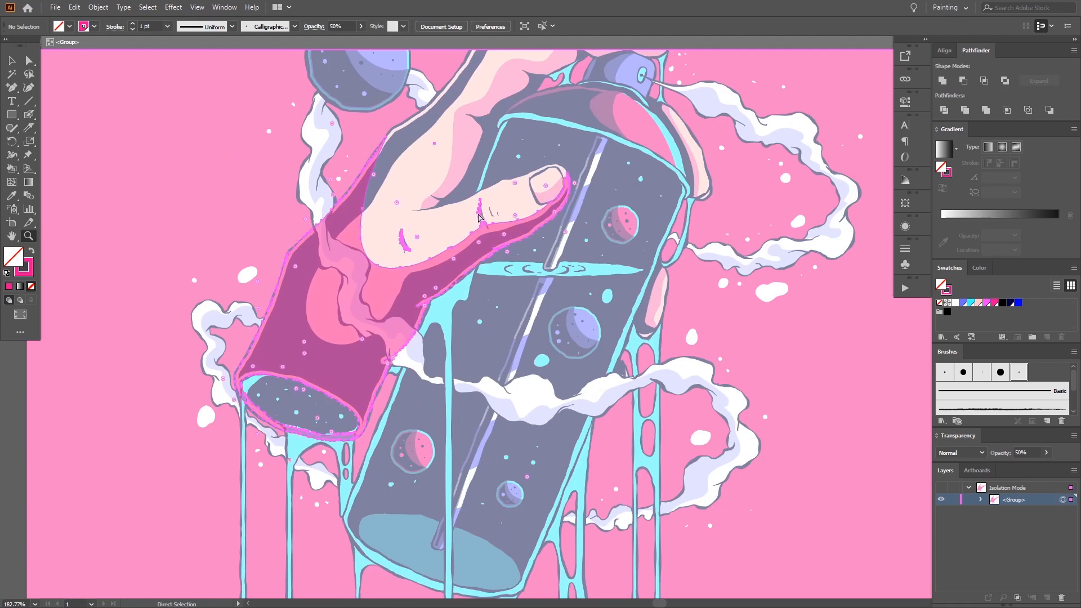
drag(457, 222, 531, 210)
key(shift+e)
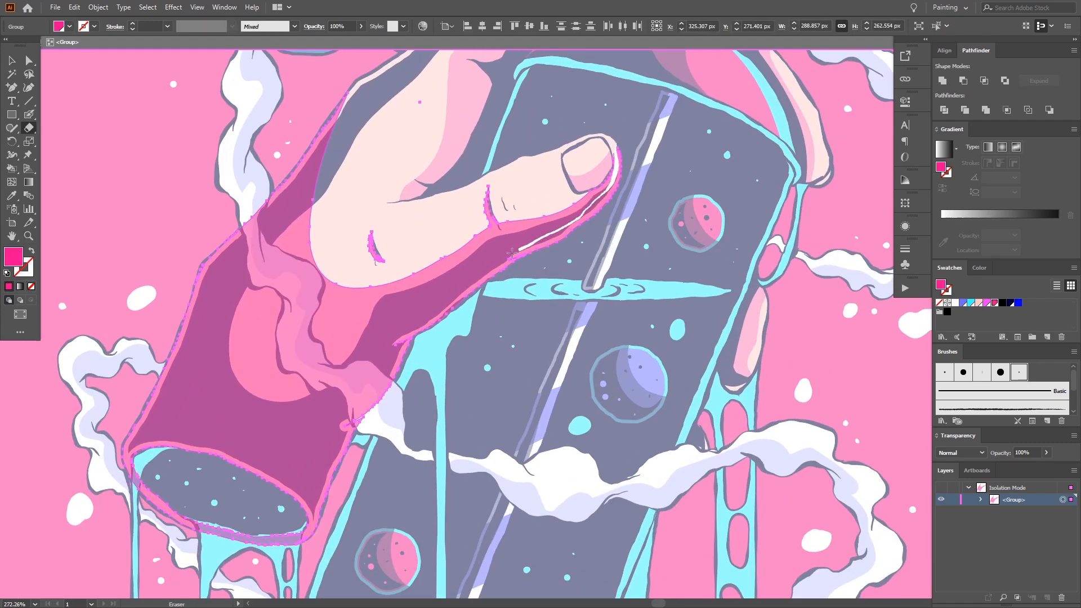
drag(512, 252, 400, 325)
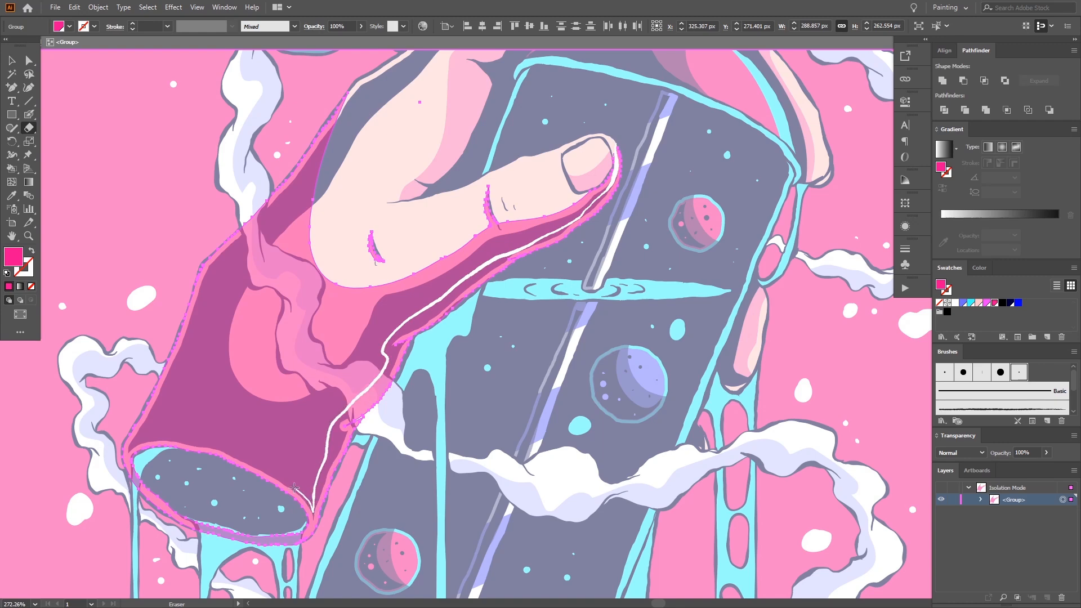
Step: Delete the shadow strip cut off along the lower edge of the hand and sleeve, and leave isolation mode
key(a)
click(341, 506)
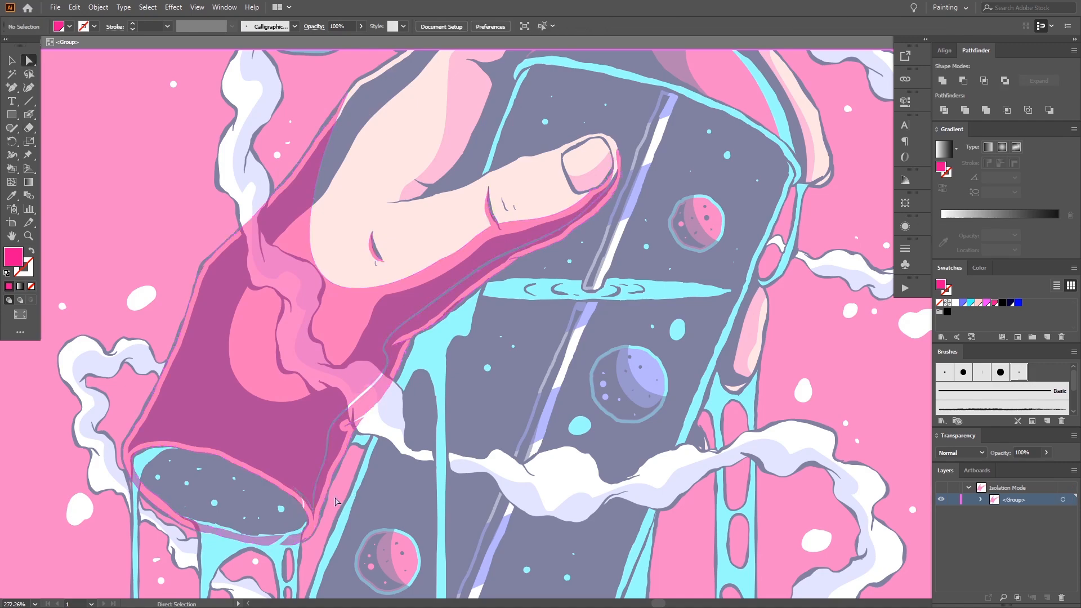
click(326, 480)
key(Delete)
key(Escape)
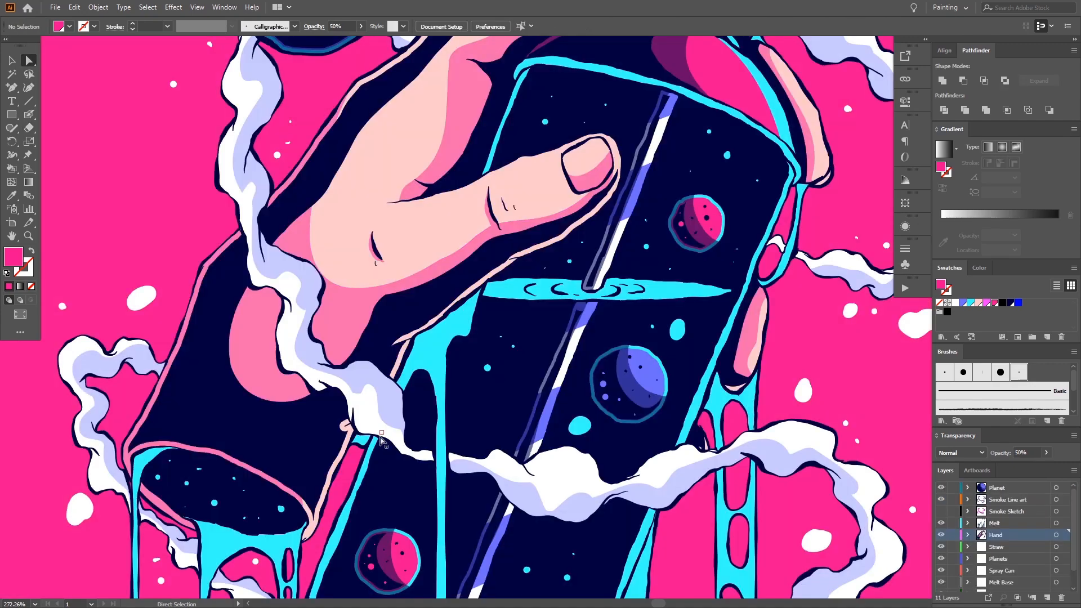
Step: Review the whole finished illustration in full-screen view and bring up the overview of open windows
key(z)
drag(365, 431, 309, 424)
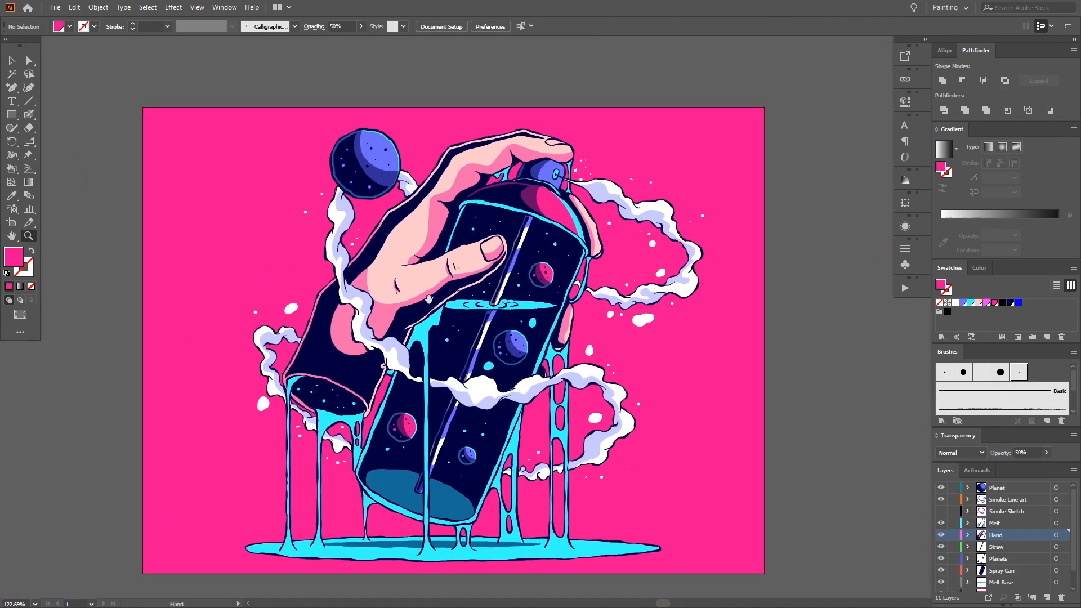
drag(638, 233, 585, 235)
drag(533, 265, 565, 296)
key(f)
key(f)
key(f)
key(f)
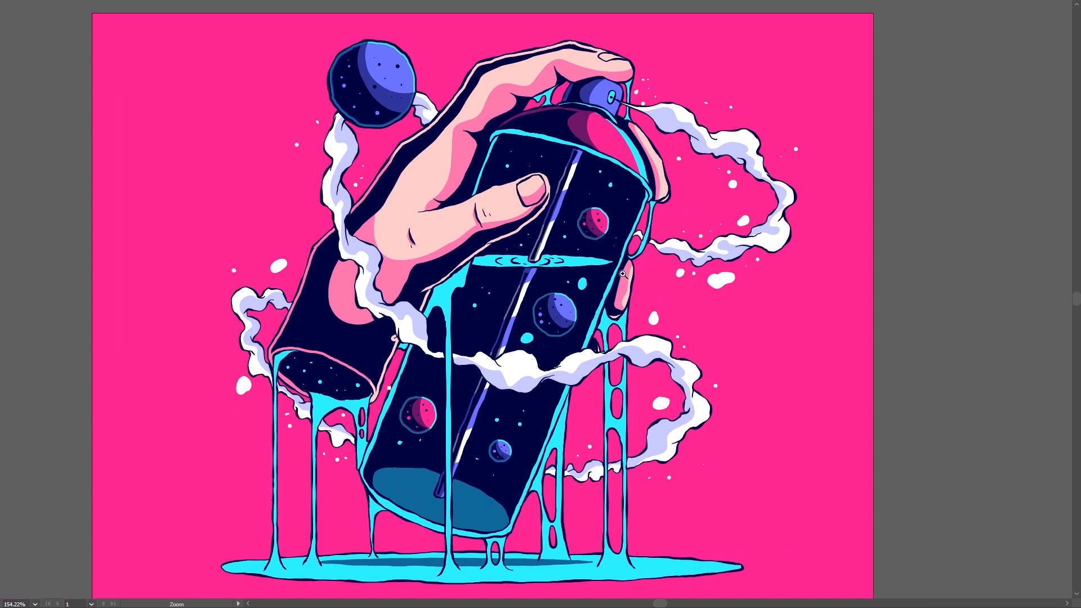
key(alt+Tab)
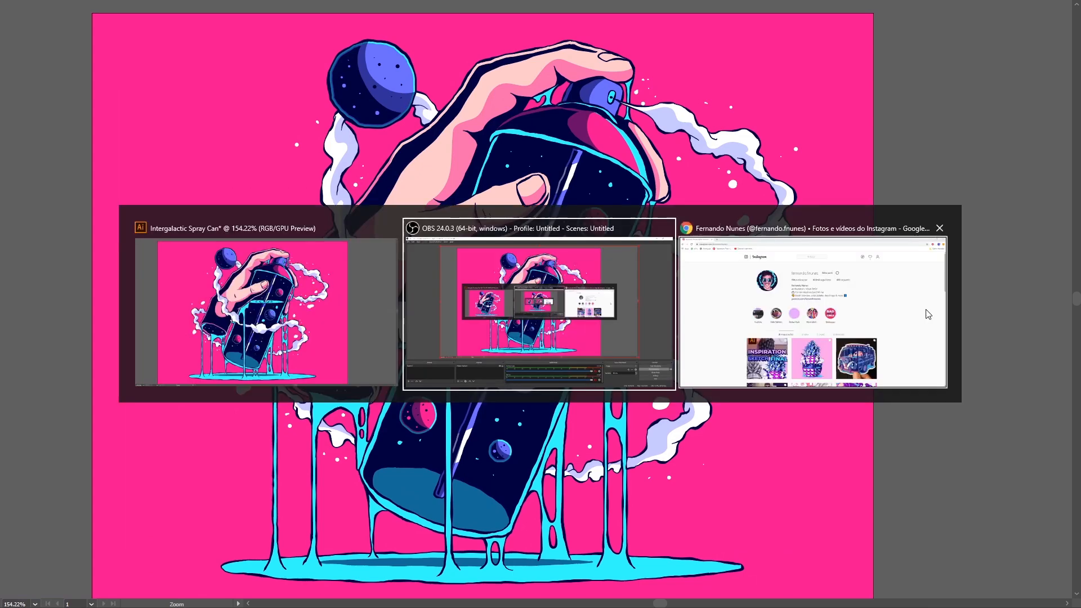